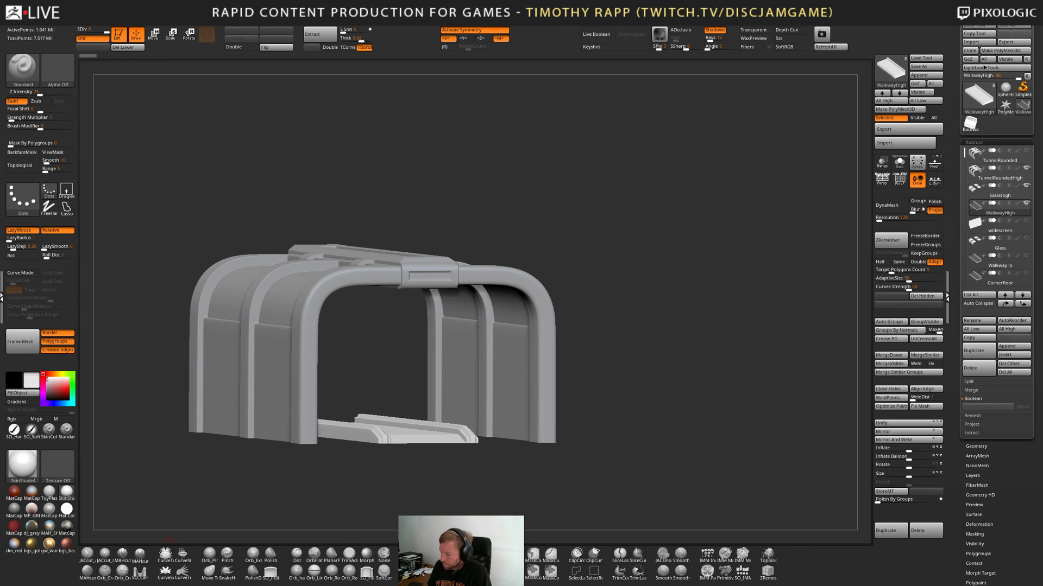
# Make the back wall tool with its pillars active and face it from the front beside the reference character.
pyautogui.moveTo(627, 424); pyautogui.dragTo(700, 404)
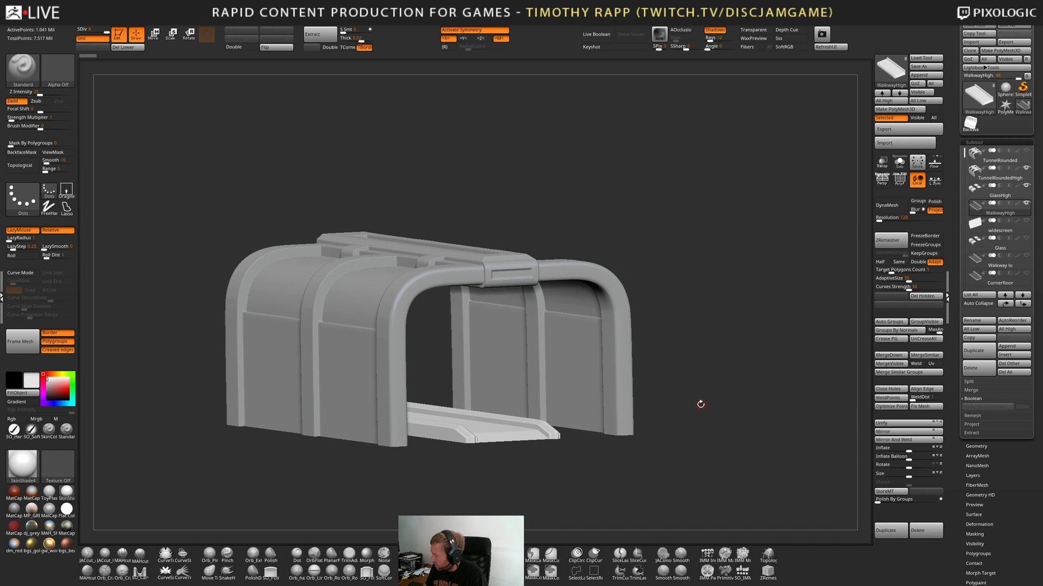
pyautogui.click(970, 124)
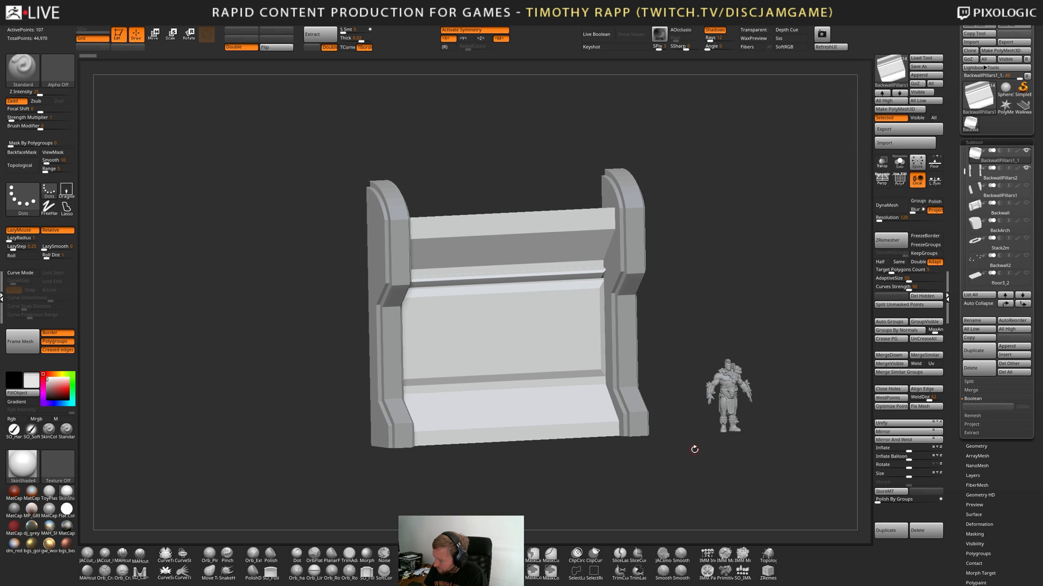
pyautogui.keyDown('shift'); pyautogui.moveTo(702, 444); pyautogui.dragTo(653, 433); pyautogui.keyUp('shift')
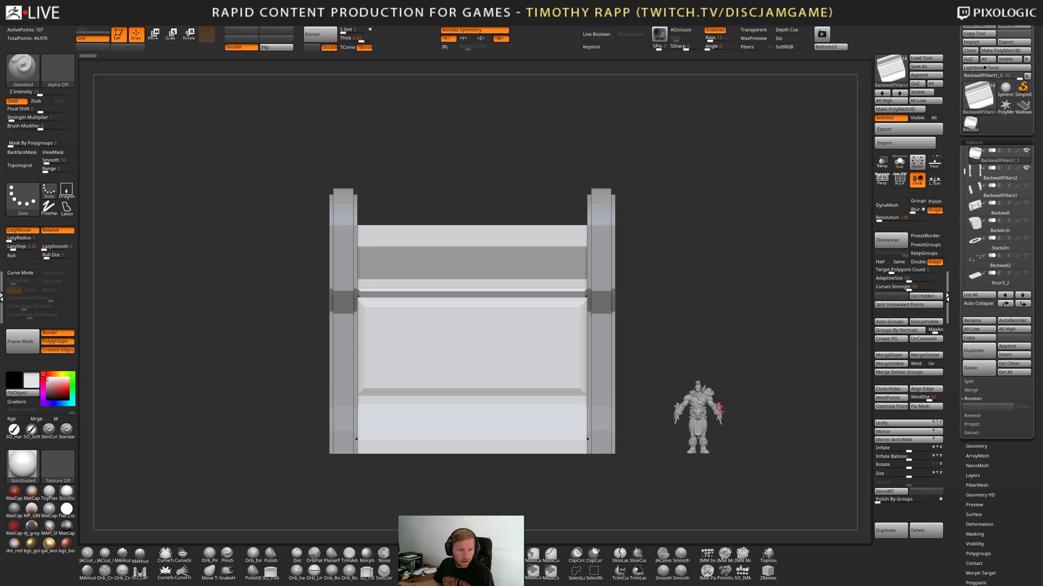
# Switch to Maya, examine the stadium around the side press boxes, tunnels and back wall, and return to ZBrush.
pyautogui.hotkey('alt', 'Tab')
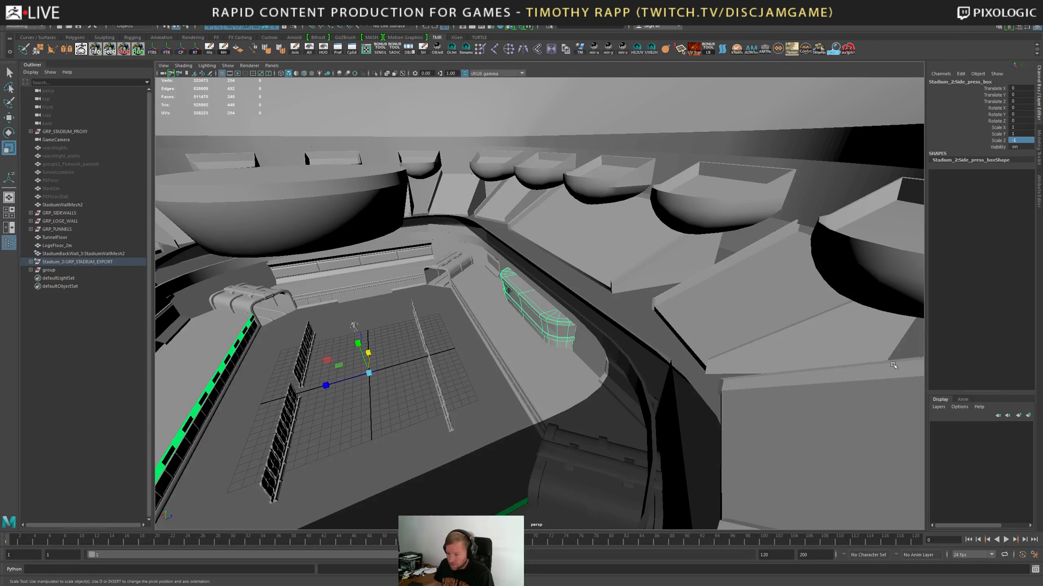
pyautogui.keyDown('alt'); pyautogui.moveTo(625, 320); pyautogui.dragTo(521, 304); pyautogui.keyUp('alt')
pyautogui.keyDown('alt'); pyautogui.moveTo(522, 304); pyautogui.dragTo(512, 289, button='right'); pyautogui.keyUp('alt')
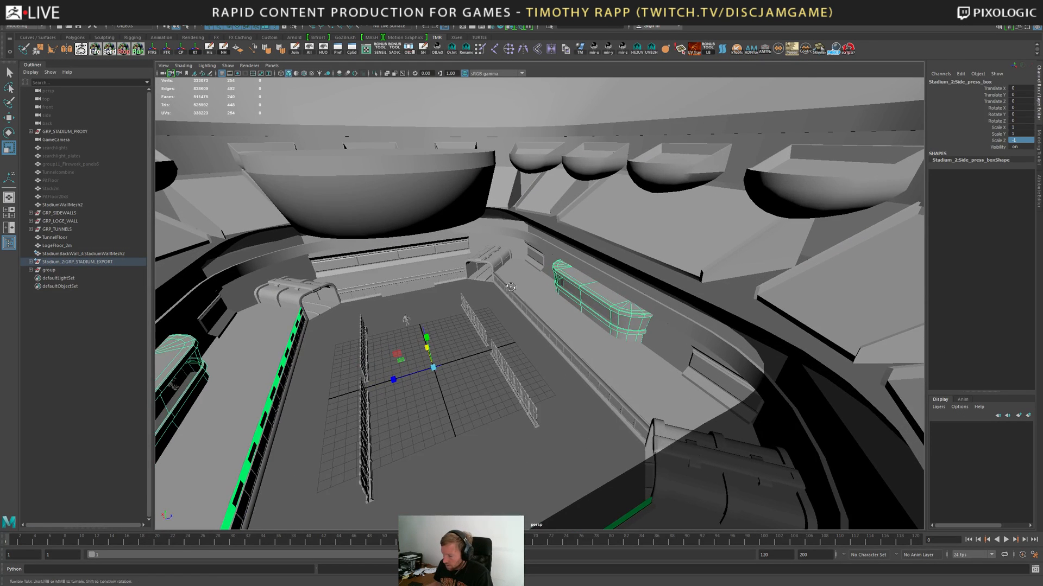
pyautogui.keyDown('alt'); pyautogui.moveTo(511, 289); pyautogui.dragTo(527, 274); pyautogui.keyUp('alt')
pyautogui.keyDown('alt'); pyautogui.moveTo(527, 274); pyautogui.dragTo(556, 280, button='right'); pyautogui.keyUp('alt')
pyautogui.keyDown('alt'); pyautogui.moveTo(556, 280); pyautogui.dragTo(480, 314); pyautogui.keyUp('alt')
pyautogui.hotkey('alt', 'Tab')
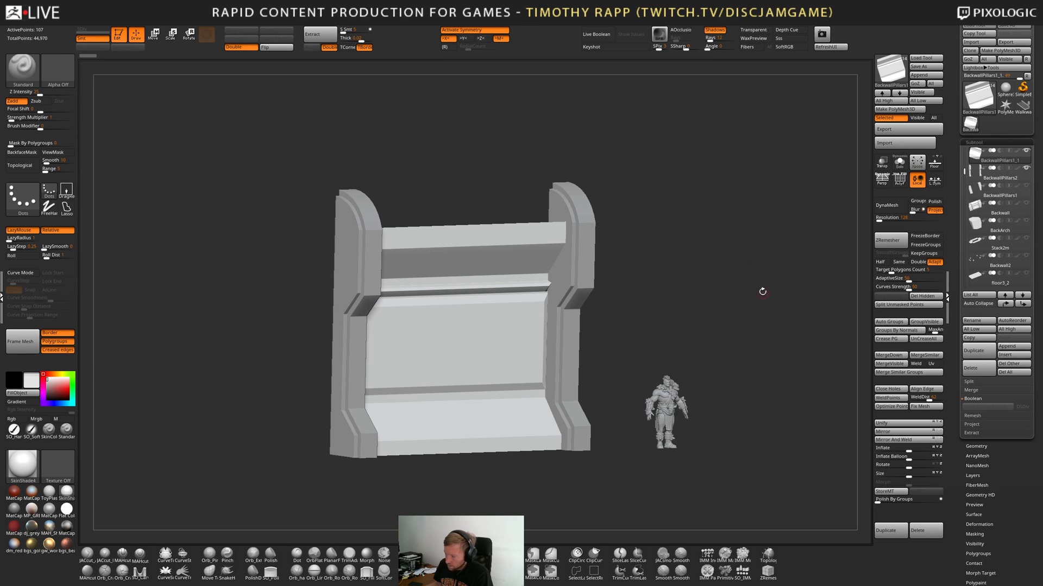
pyautogui.hotkey('alt', 'Tab')
pyautogui.moveTo(478, 5); pyautogui.dragTo(0, 177)
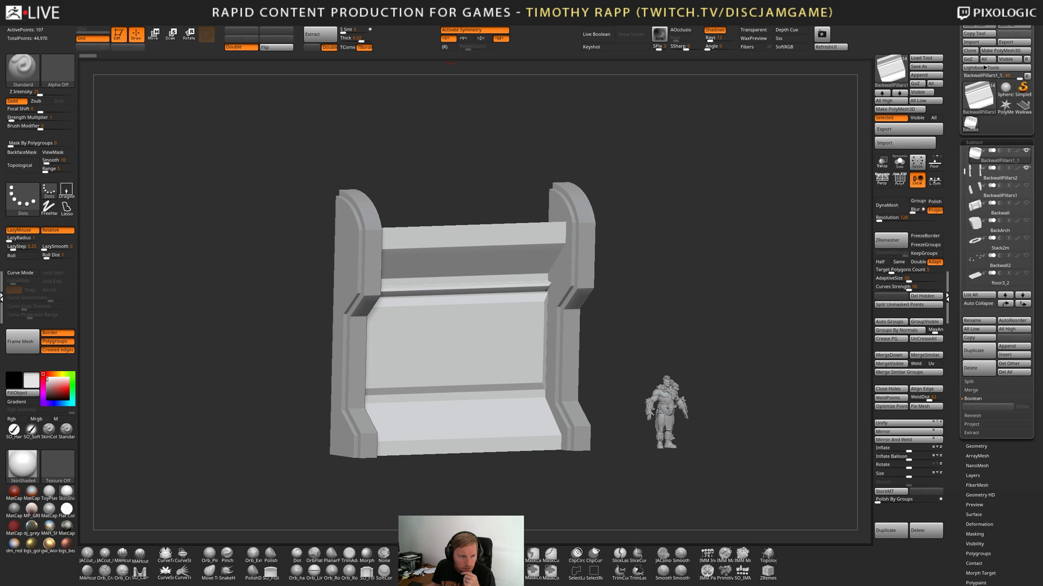
pyautogui.hotkey('ctrl', 's')
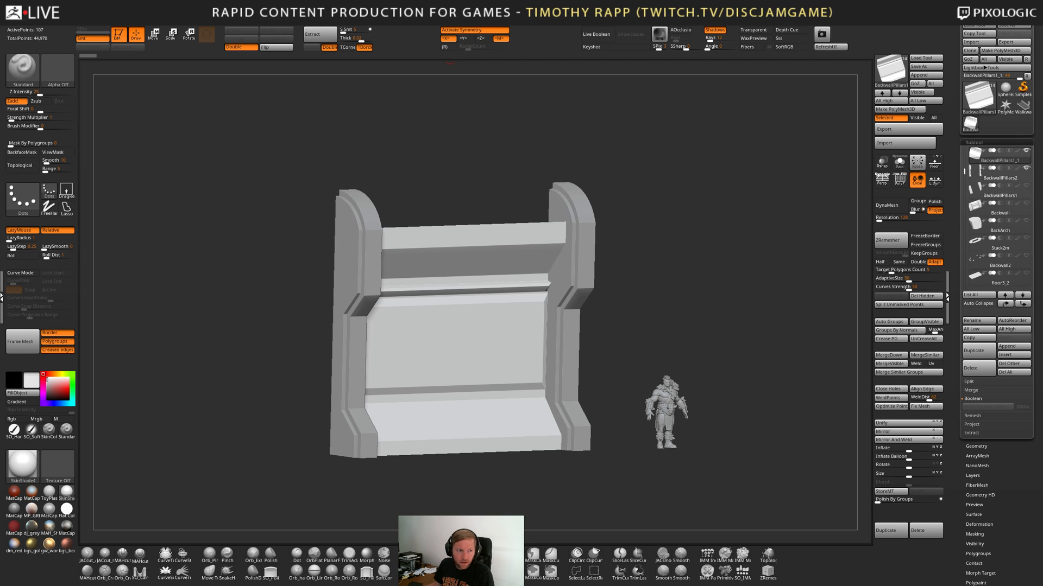
pyautogui.hotkey('alt', 'Tab')
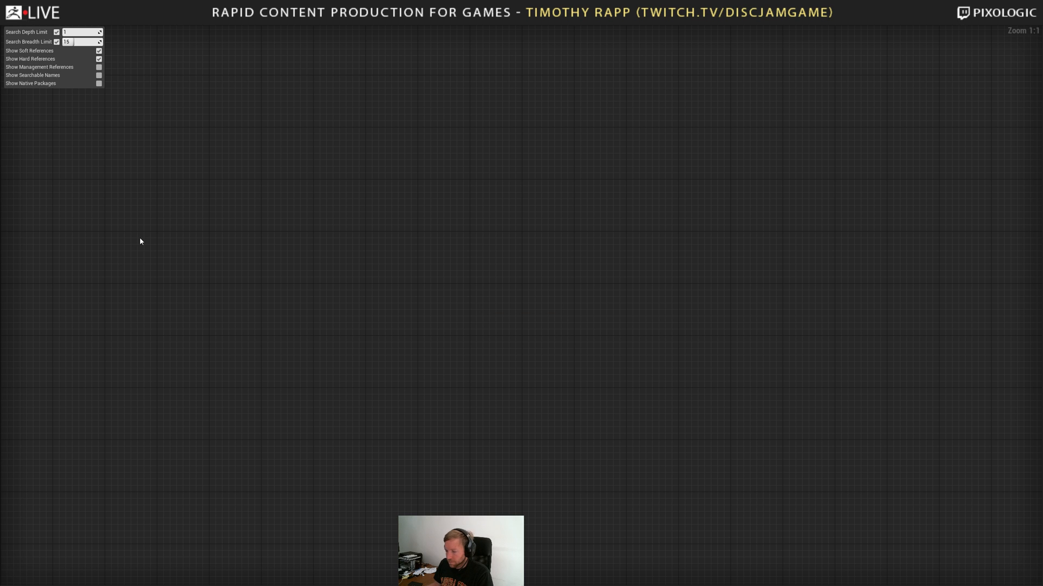
pyautogui.hotkey('alt', 'Tab')
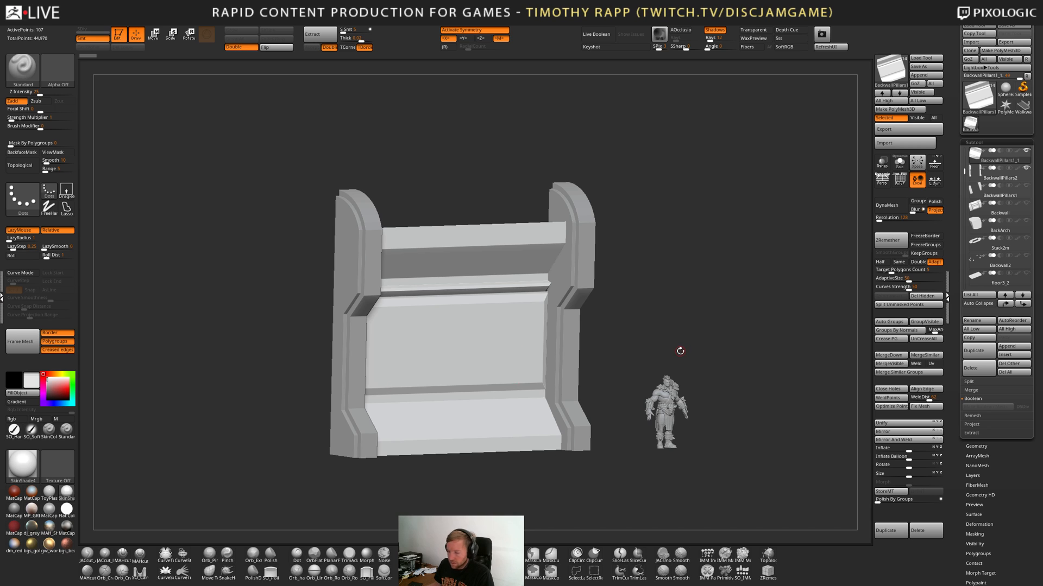
# Select the Refbody reference character beside the back wall, frame it, and display its polygon wireframe.
pyautogui.moveTo(732, 302); pyautogui.dragTo(708, 315)
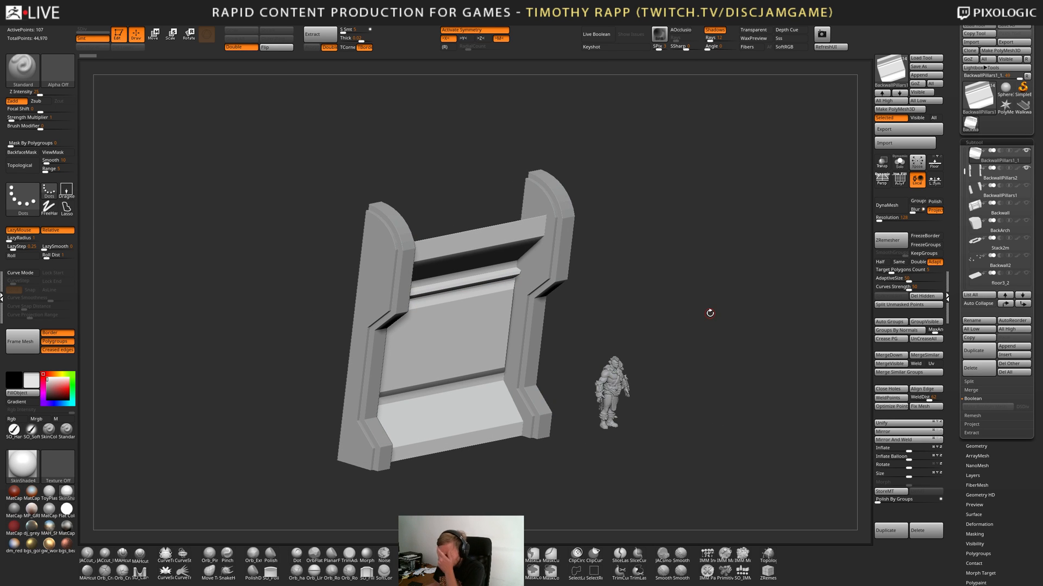
pyautogui.moveTo(701, 307); pyautogui.dragTo(676, 311)
pyautogui.keyDown('alt'); pyautogui.moveTo(681, 259); pyautogui.dragTo(708, 314); pyautogui.keyUp('alt')
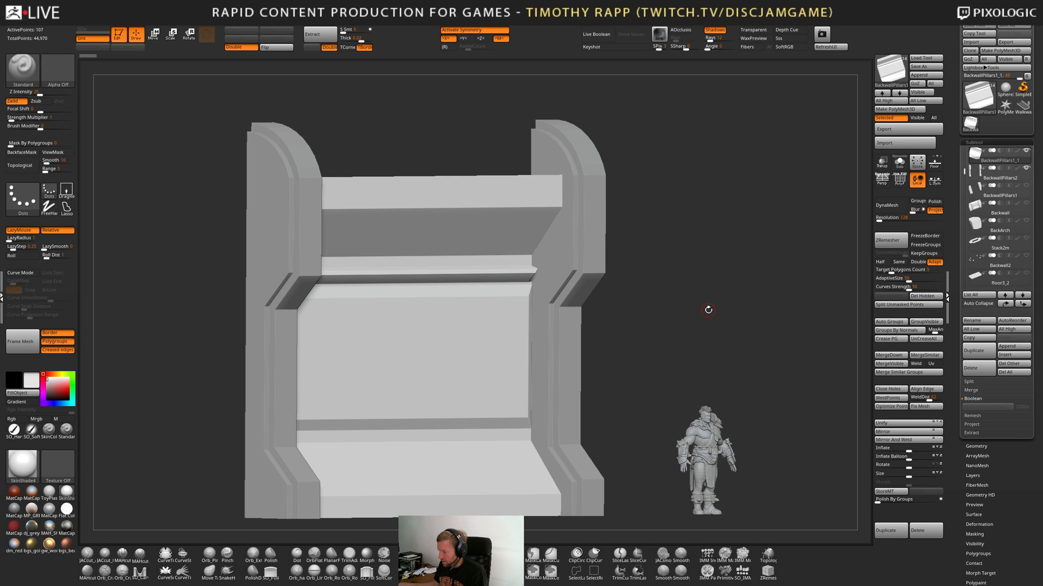
pyautogui.keyDown('shift'); pyautogui.moveTo(717, 311); pyautogui.dragTo(533, 268); pyautogui.keyUp('shift')
pyautogui.keyDown('alt'); pyautogui.click(576, 381); pyautogui.keyUp('alt')
pyautogui.press('f')
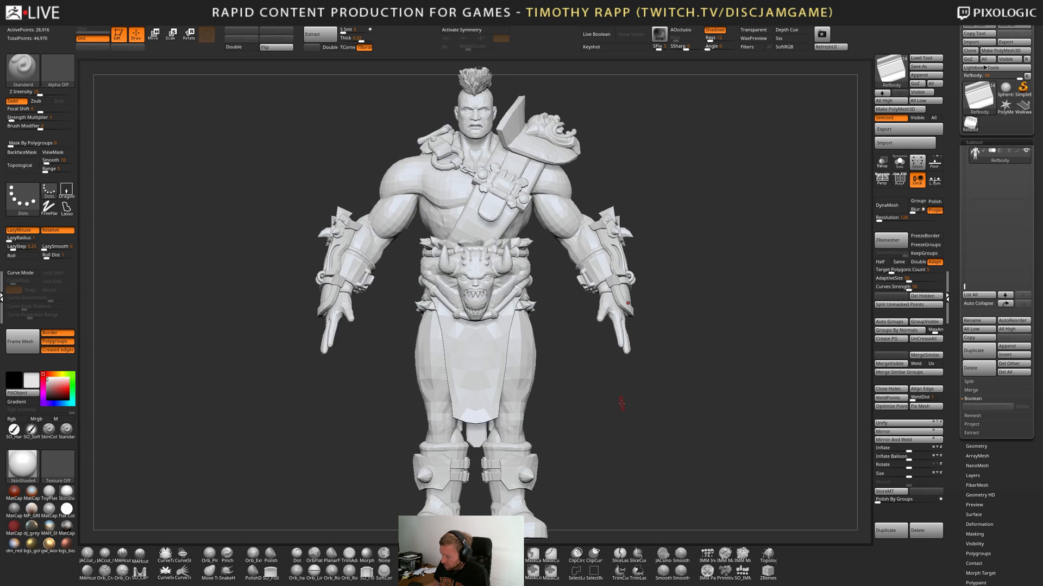
pyautogui.moveTo(606, 404); pyautogui.dragTo(643, 422)
pyautogui.hotkey('shift', 'f')
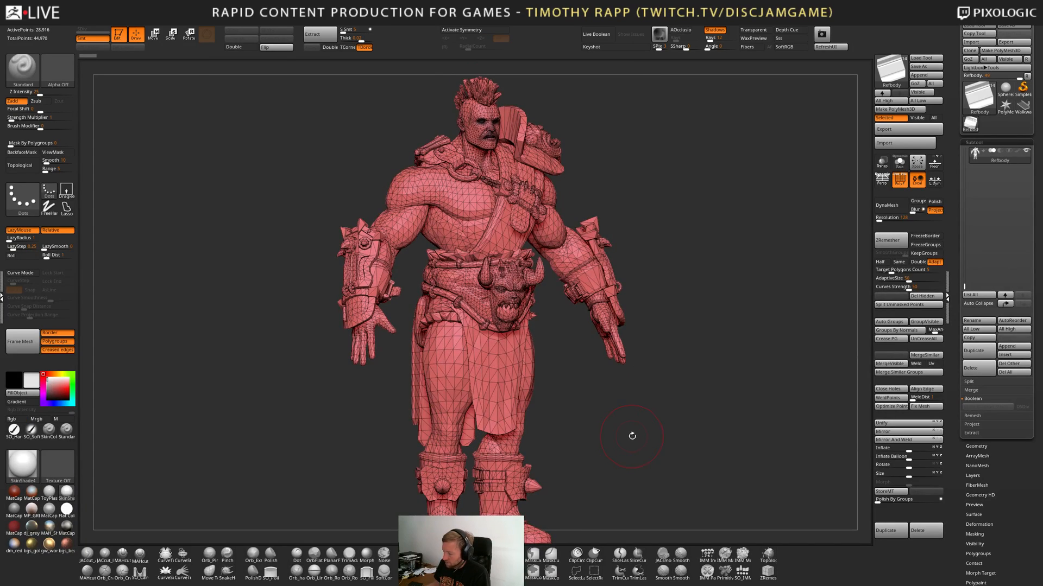
# Examine the reference character's mesh density from the front and side and close up around the belt and arms.
pyautogui.moveTo(632, 473); pyautogui.dragTo(661, 435)
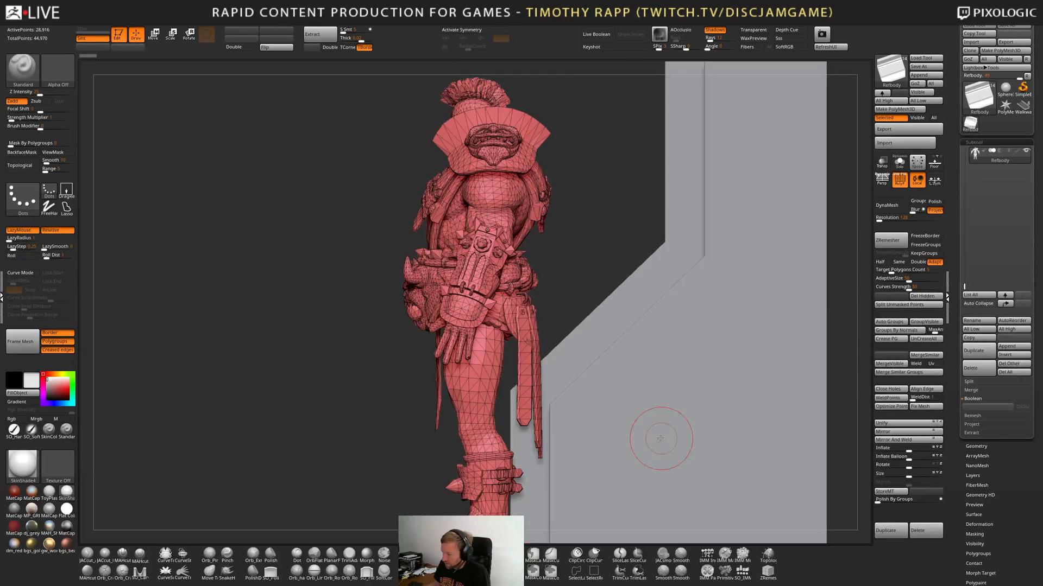
pyautogui.moveTo(297, 277); pyautogui.dragTo(658, 408)
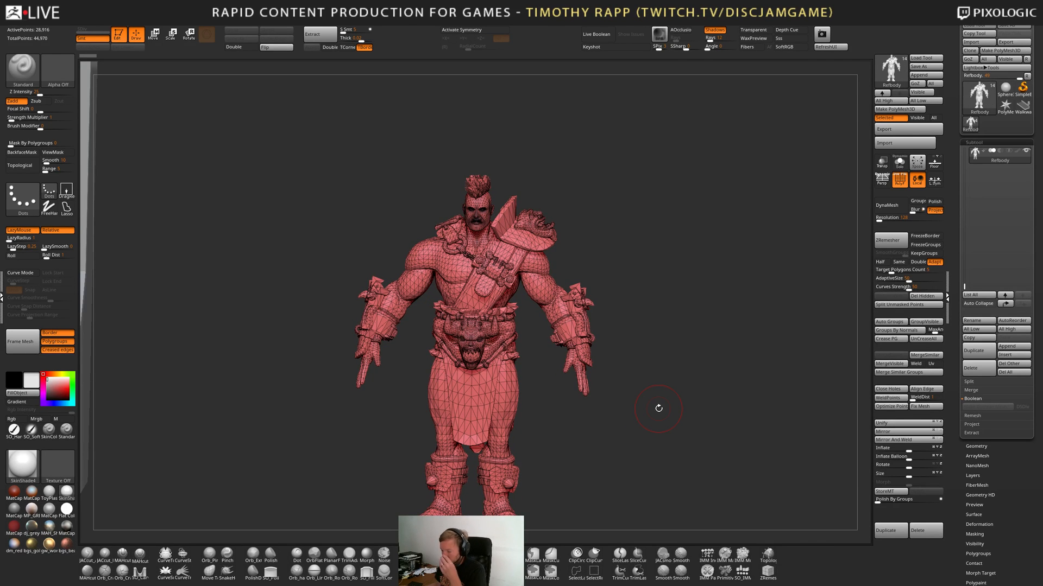
pyautogui.moveTo(659, 409); pyautogui.dragTo(659, 380)
pyautogui.keyDown('alt'); pyautogui.moveTo(595, 405); pyautogui.dragTo(654, 424); pyautogui.keyUp('alt')
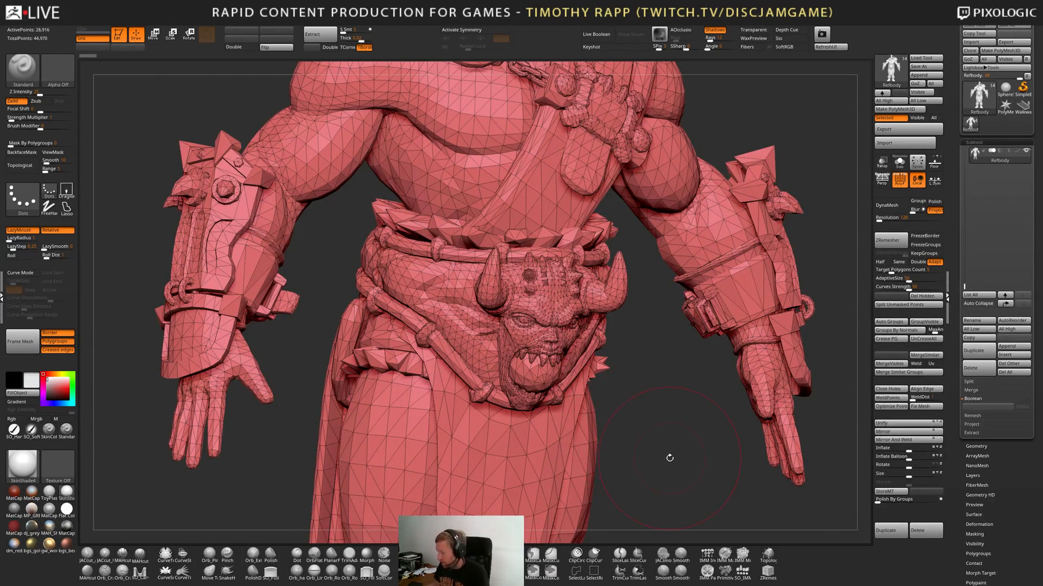
pyautogui.moveTo(669, 457)
pyautogui.keyDown('alt'); pyautogui.mouseDown()
pyautogui.moveTo(754, 458)
pyautogui.moveTo(693, 462)
pyautogui.moveTo(712, 467)
pyautogui.moveTo(668, 454)
pyautogui.moveTo(749, 444)
pyautogui.moveTo(635, 417)
pyautogui.moveTo(773, 402)
pyautogui.moveTo(664, 401)
pyautogui.moveTo(665, 416)
pyautogui.moveTo(637, 412)
pyautogui.moveTo(653, 382)
pyautogui.moveTo(735, 311)
pyautogui.mouseUp(); pyautogui.keyUp('alt')
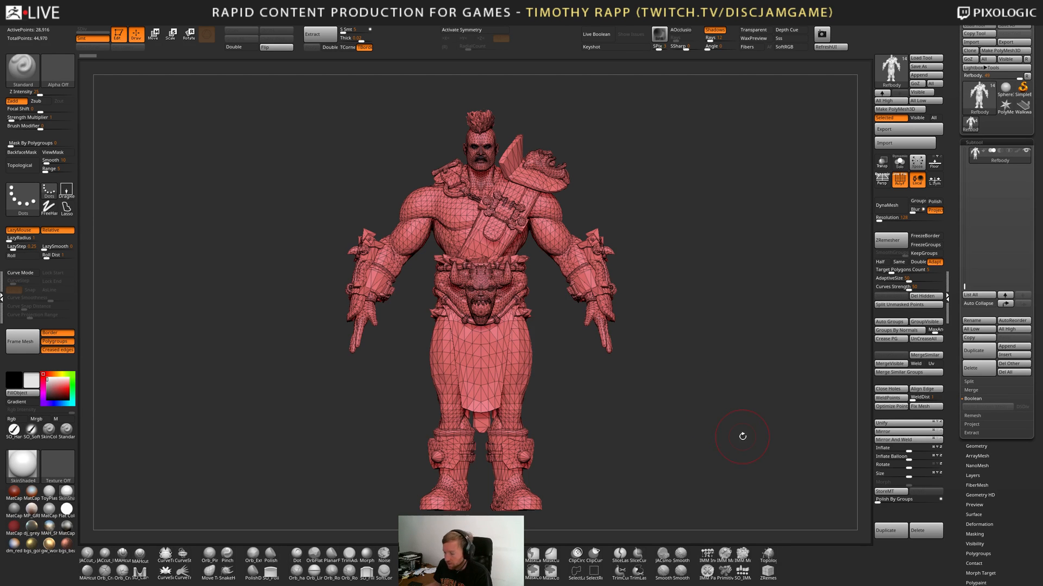
pyautogui.moveTo(740, 435); pyautogui.dragTo(648, 439)
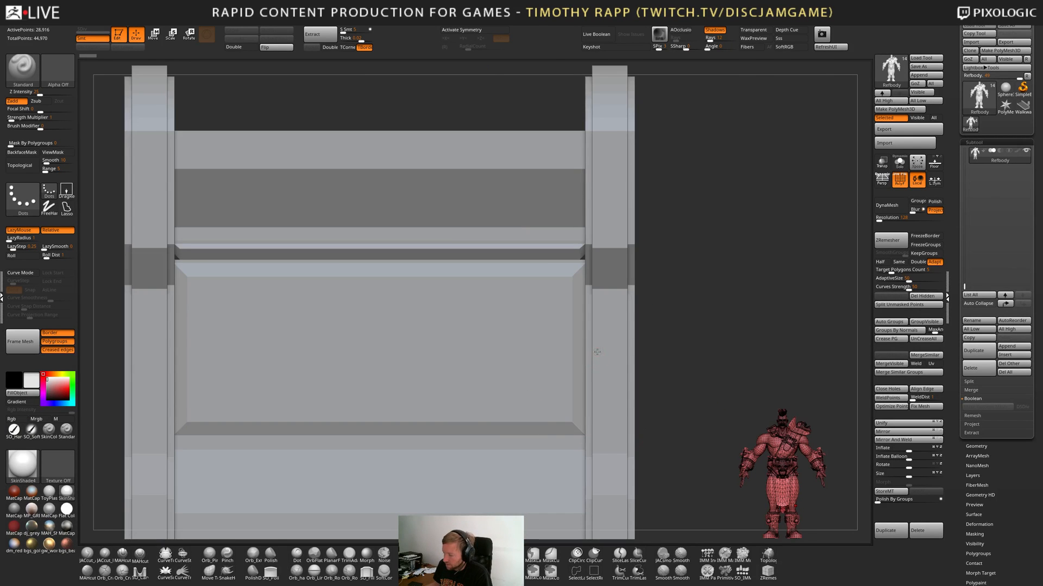
# Select the BackwallPillars2 subtool and turn off the wireframe display.
pyautogui.keyDown('alt'); pyautogui.click(597, 352); pyautogui.keyUp('alt')
pyautogui.moveTo(671, 343); pyautogui.dragTo(727, 313)
pyautogui.hotkey('shift', 'f')
pyautogui.hotkey('shift', 'f')
pyautogui.hotkey('shift', 'f')
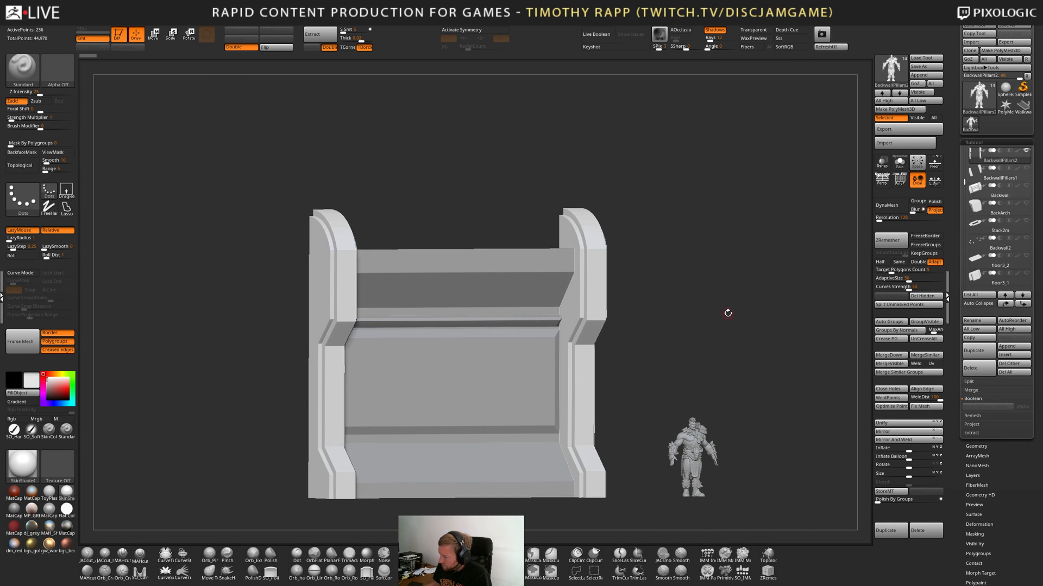
# Compare the Backwall and BackwallPillars1 subtools against the wall, ending with BackwallPillars2 selected.
pyautogui.click(978, 191)
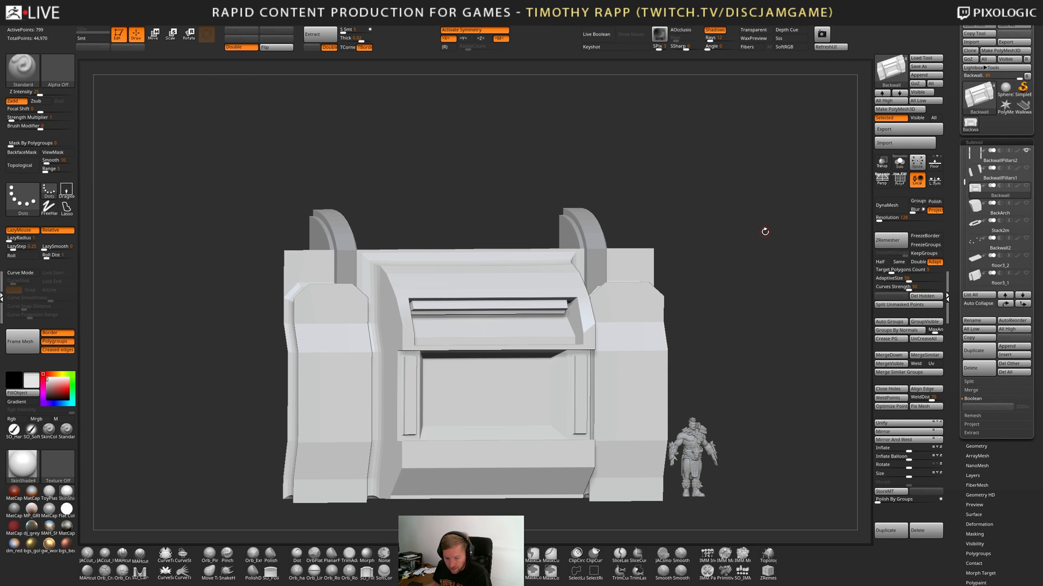
pyautogui.click(970, 181)
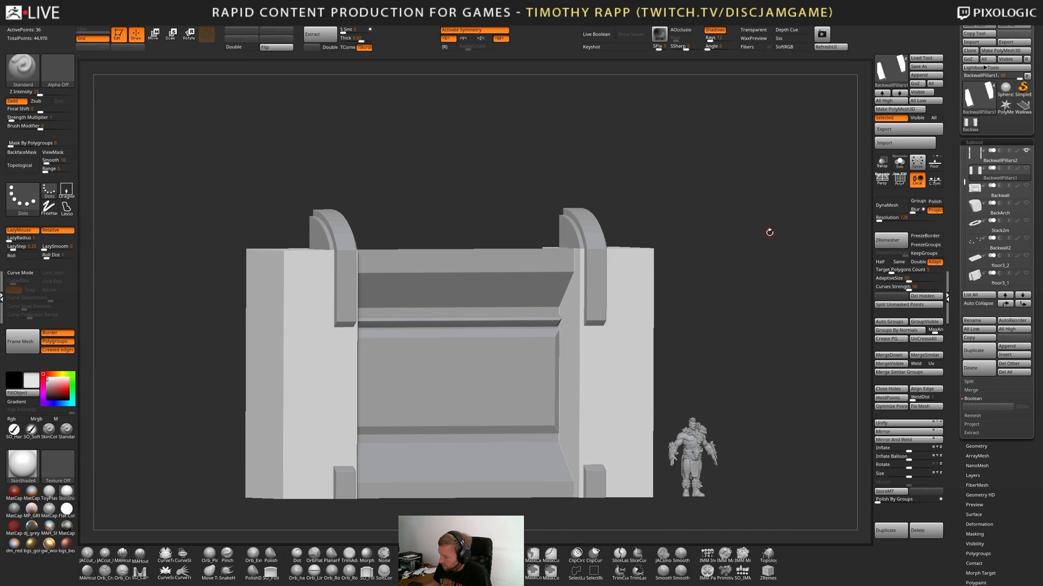
pyautogui.moveTo(769, 233); pyautogui.dragTo(766, 285)
pyautogui.click(970, 155)
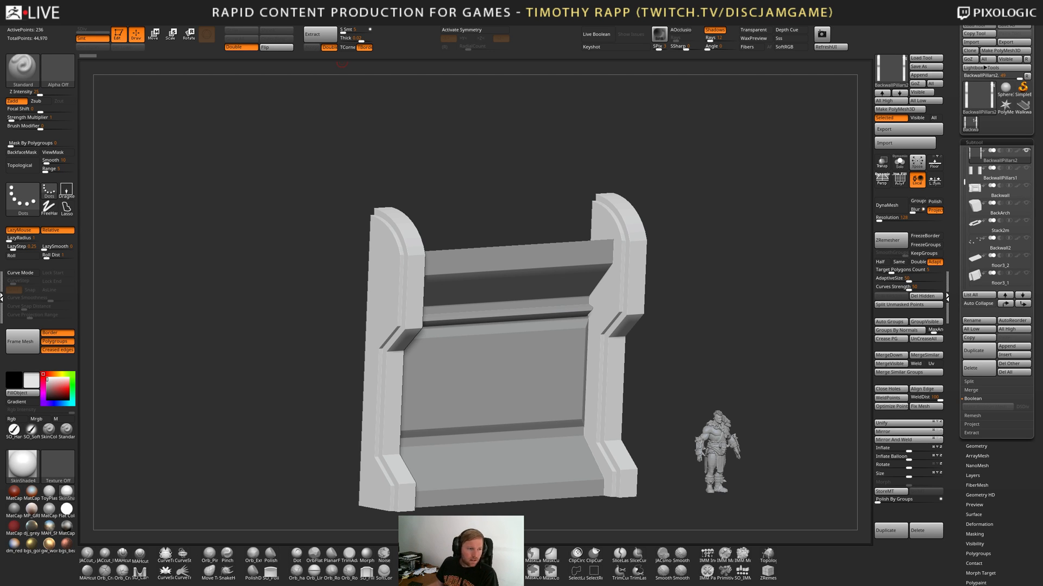
pyautogui.hotkey('alt', 'Tab')
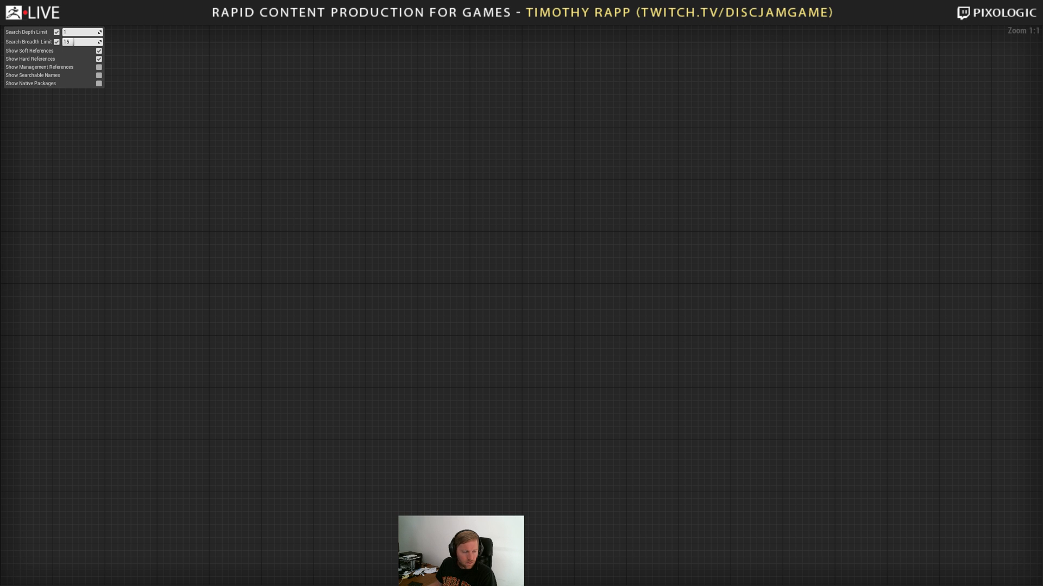
pyautogui.hotkey('alt', 'Tab')
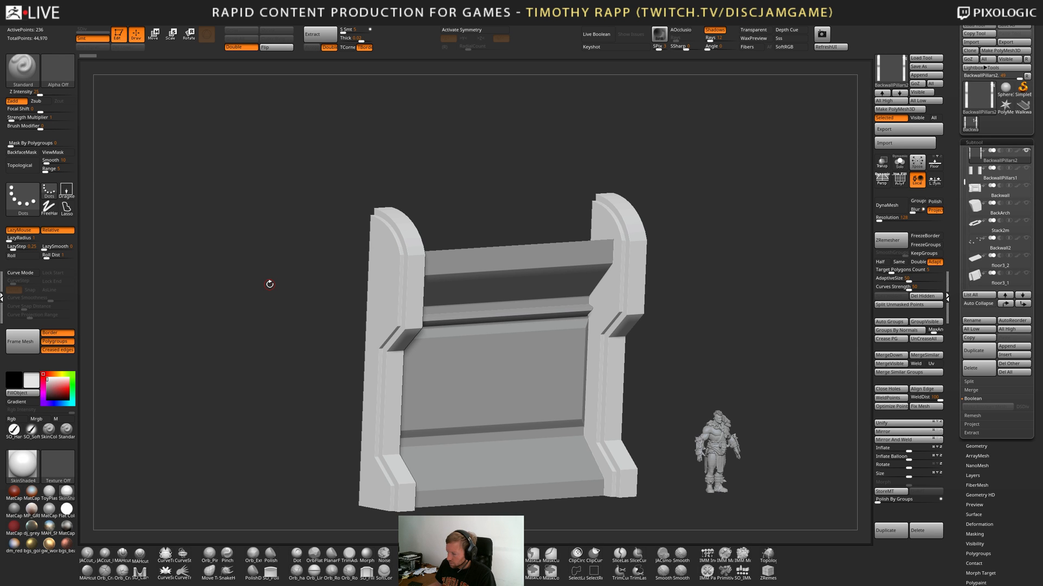
pyautogui.hotkey('alt', 'Tab')
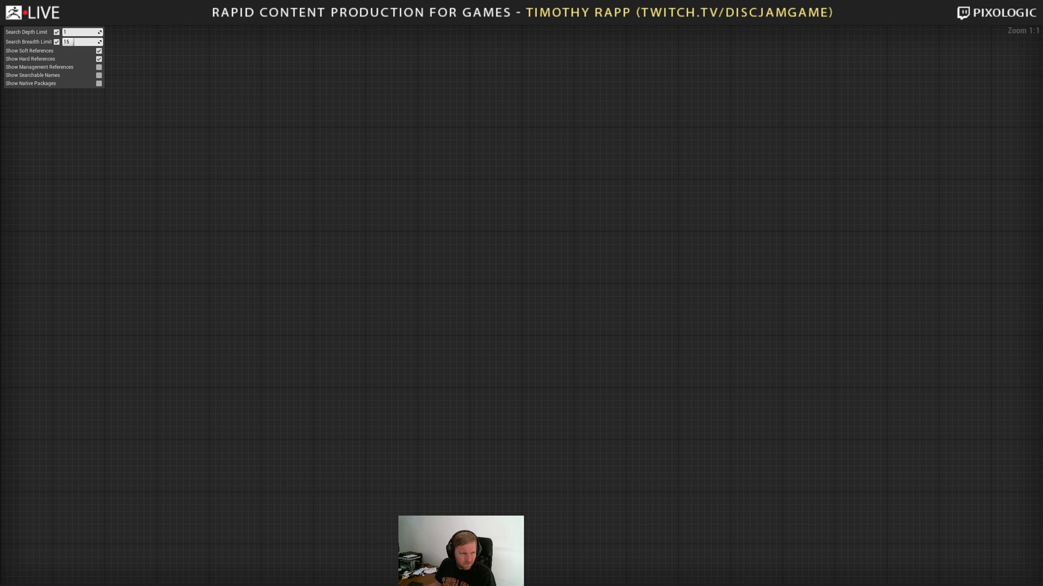
pyautogui.hotkey('alt', 'Tab')
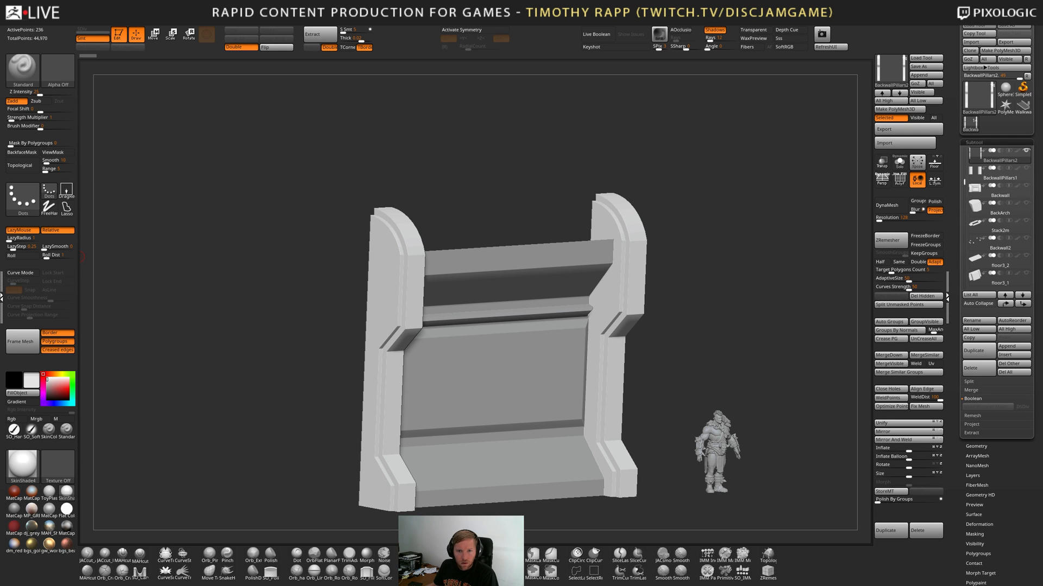
pyautogui.hotkey('ctrl', 's')
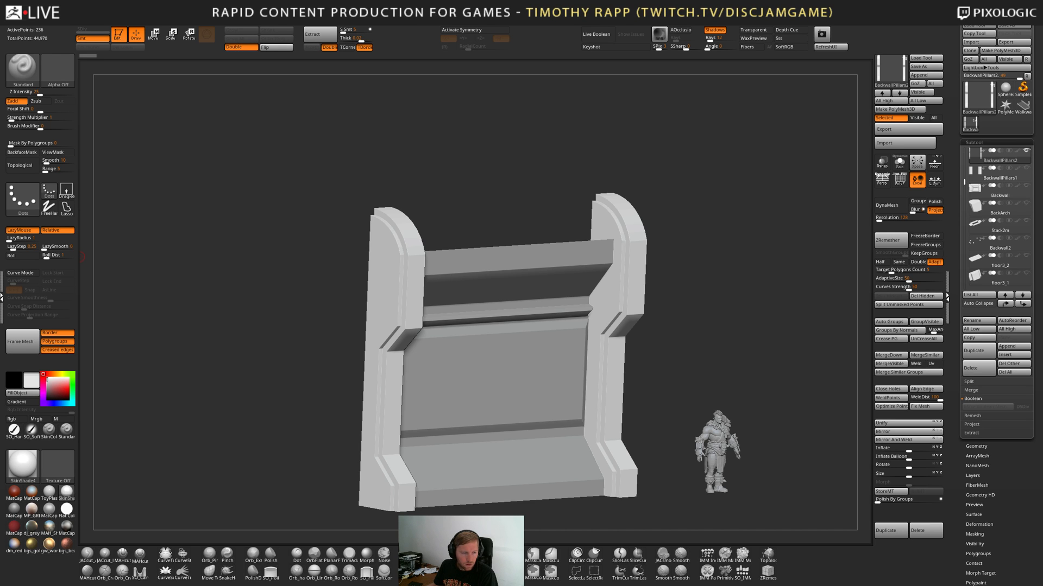
pyautogui.hotkey('alt', 'Tab')
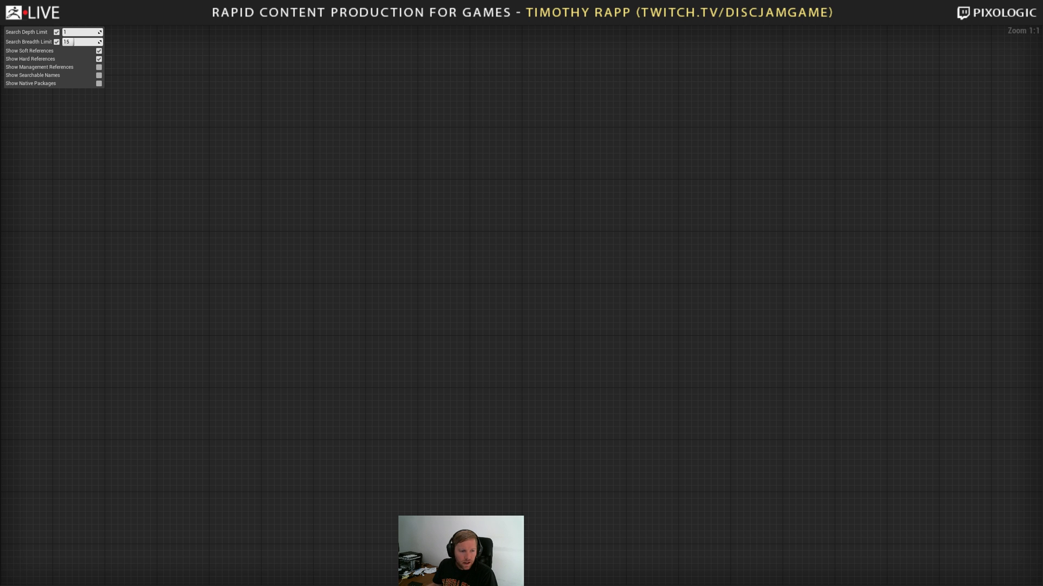
pyautogui.hotkey('alt', 'Tab')
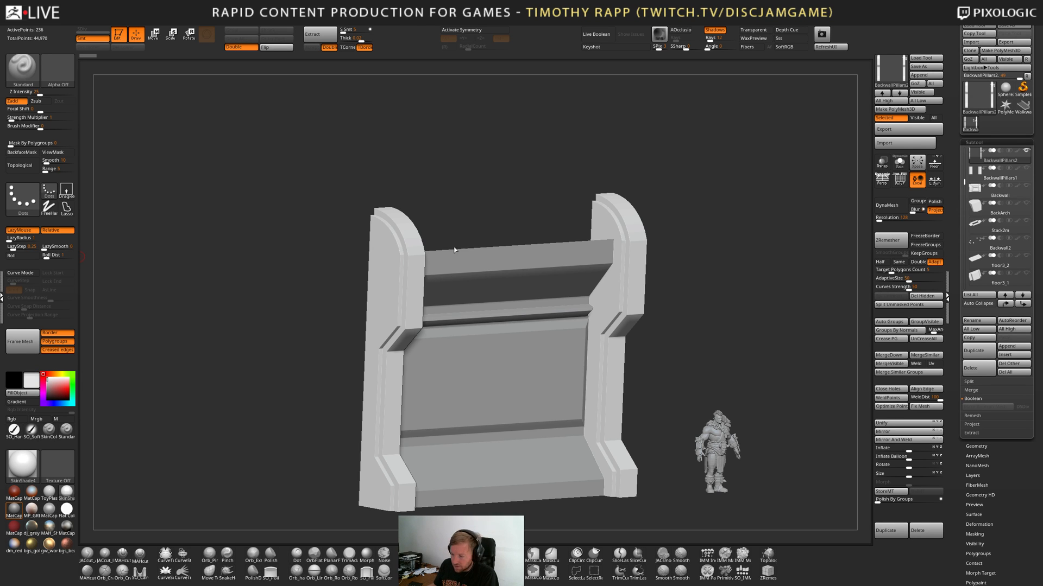
# Inspect the back wall and its pillars from the front and at an angle beside the reference character.
pyautogui.moveTo(457, 248); pyautogui.dragTo(341, 256, button='right')
pyautogui.press('f')
pyautogui.press('f')
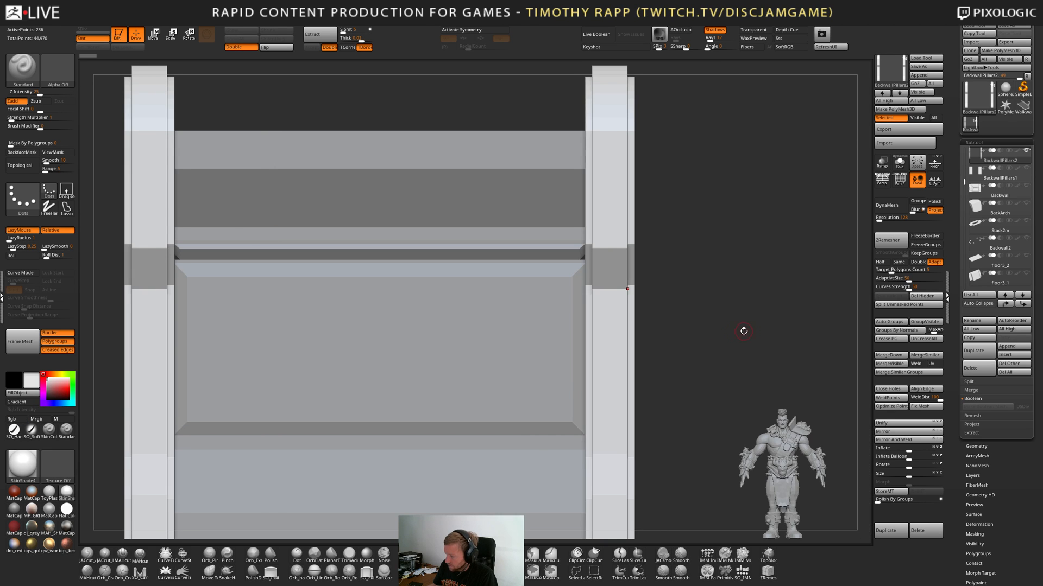
pyautogui.keyDown('alt'); pyautogui.moveTo(743, 329); pyautogui.dragTo(697, 325, button='right'); pyautogui.keyUp('alt')
pyautogui.moveTo(697, 326); pyautogui.dragTo(754, 333, button='right')
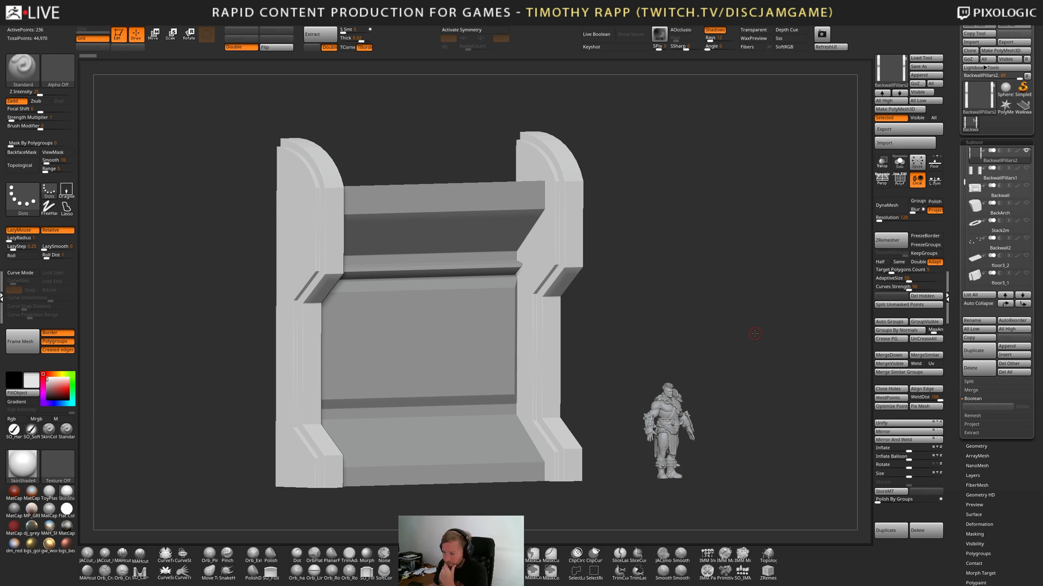
pyautogui.moveTo(747, 258); pyautogui.dragTo(699, 301, button='right')
pyautogui.moveTo(700, 301)
pyautogui.keyDown('ctrl'); pyautogui.mouseDown(button='right')
pyautogui.moveTo(689, 270)
pyautogui.moveTo(656, 310)
pyautogui.moveTo(719, 325)
pyautogui.moveTo(666, 320)
pyautogui.moveTo(703, 305)
pyautogui.mouseUp(button='right'); pyautogui.keyUp('ctrl')
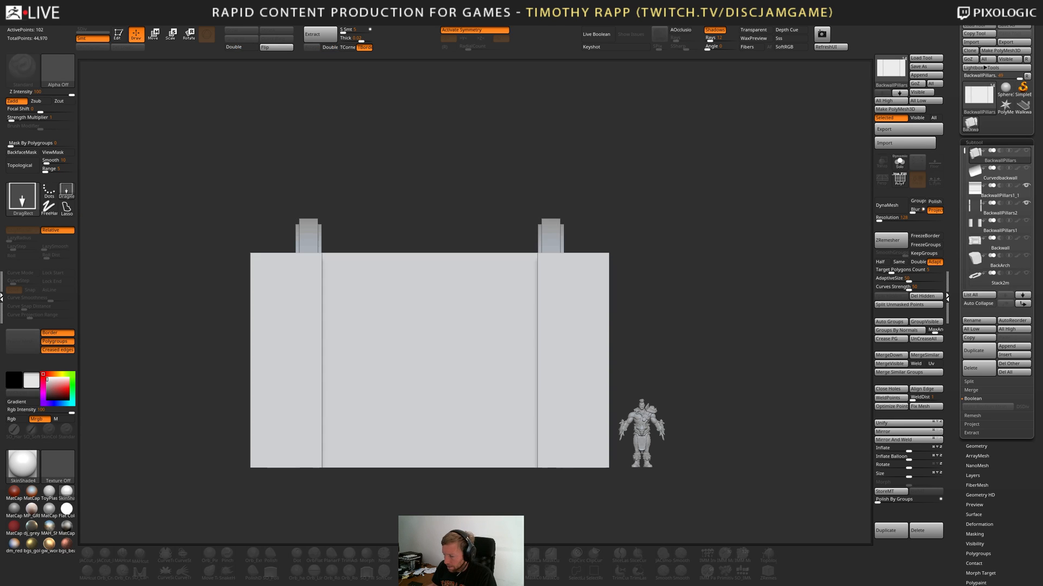
# Bring in the single pillar mesh as its own tool and reactivate the back wall tool.
pyautogui.click(570, 325)
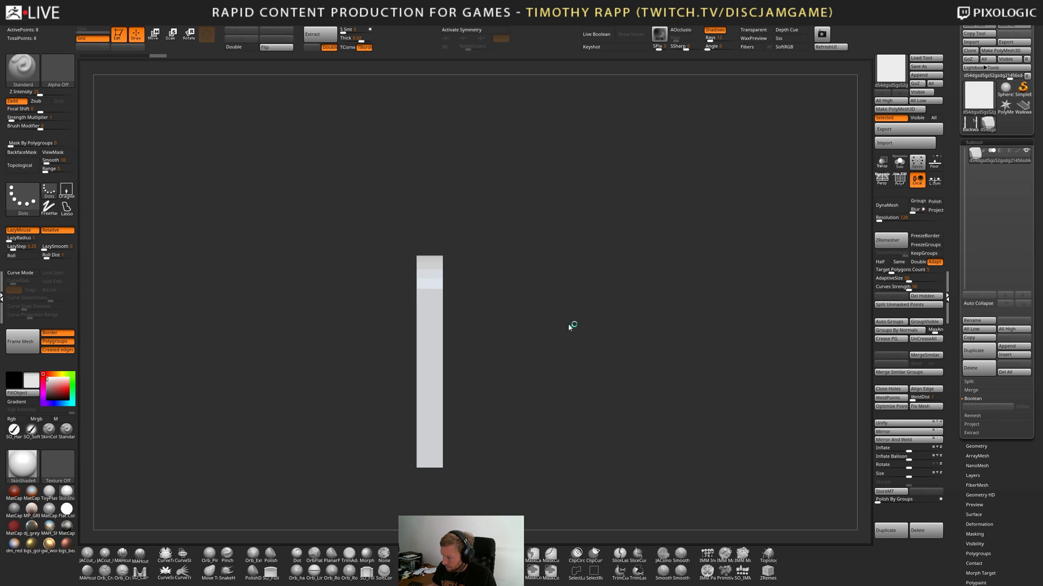
pyautogui.click(976, 124)
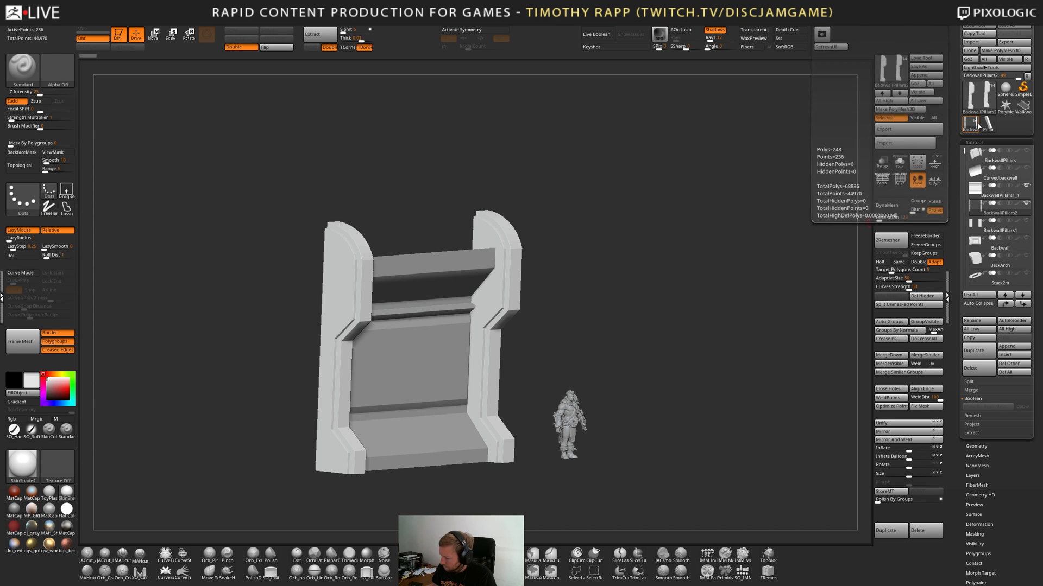
# Append the Pillar mesh to the back wall tool as a new subtool.
pyautogui.click(1008, 347)
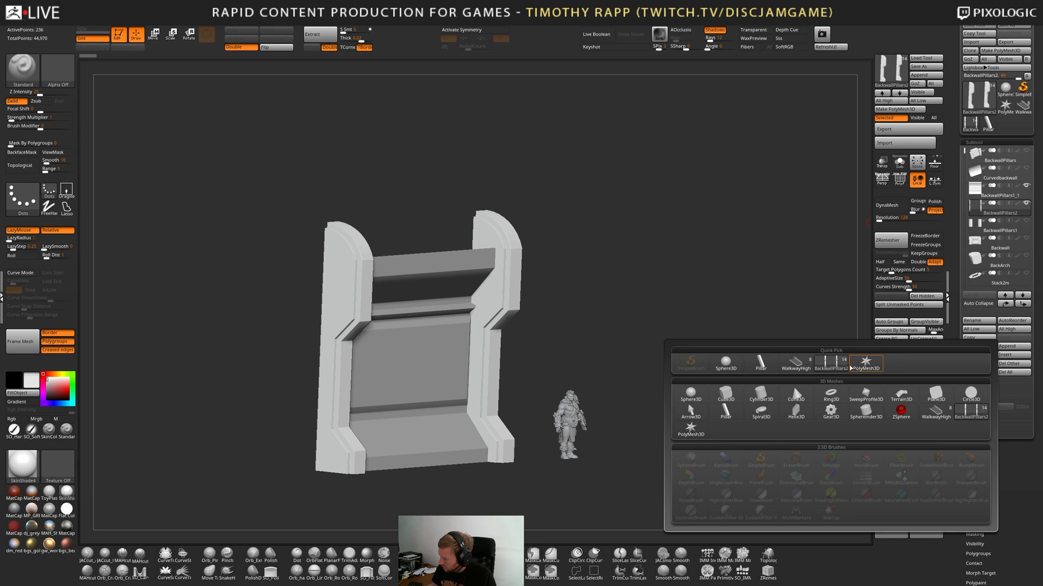
pyautogui.click(758, 363)
pyautogui.keyDown('shift'); pyautogui.moveTo(669, 343); pyautogui.dragTo(679, 347); pyautogui.keyUp('shift')
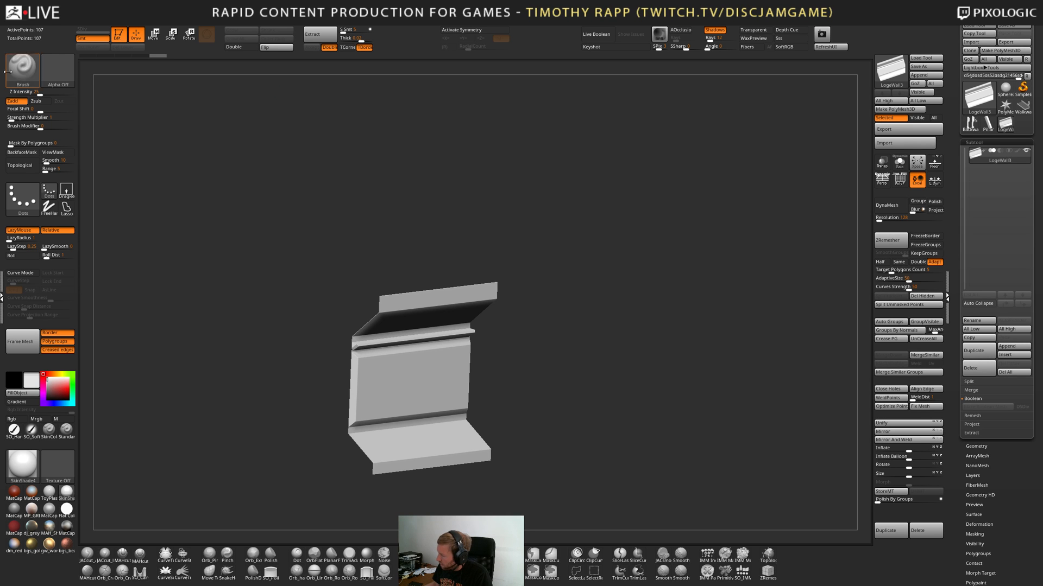
# Reactivate the BackwallPillars2 tool and append the LogeWall3 mesh to it as a subtool.
pyautogui.click(971, 124)
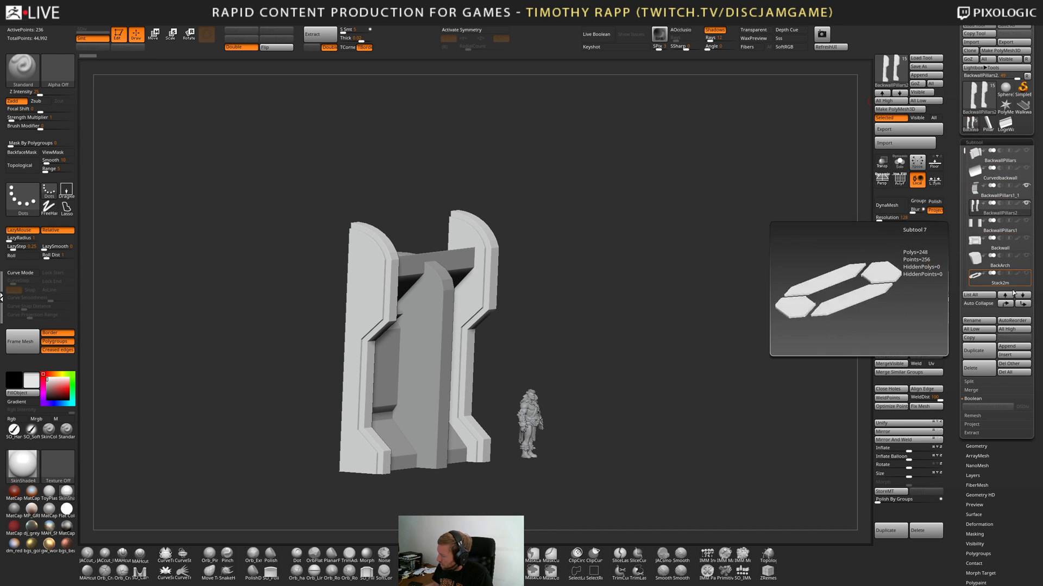
pyautogui.click(1008, 347)
pyautogui.moveTo(867, 365)
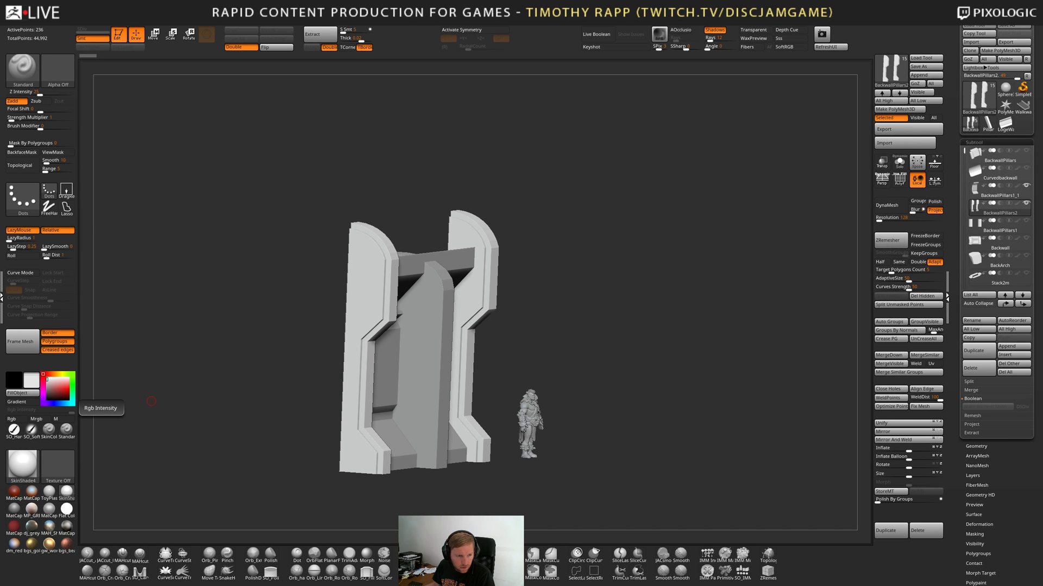
pyautogui.moveTo(623, 377); pyautogui.dragTo(756, 356)
pyautogui.click(1023, 343)
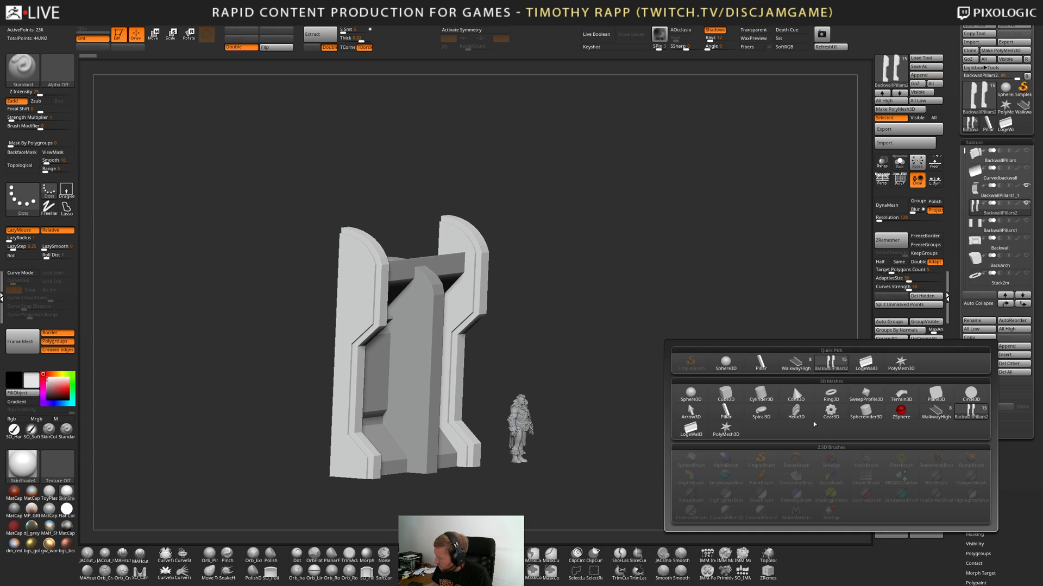
pyautogui.click(866, 365)
pyautogui.moveTo(849, 365); pyautogui.dragTo(694, 353)
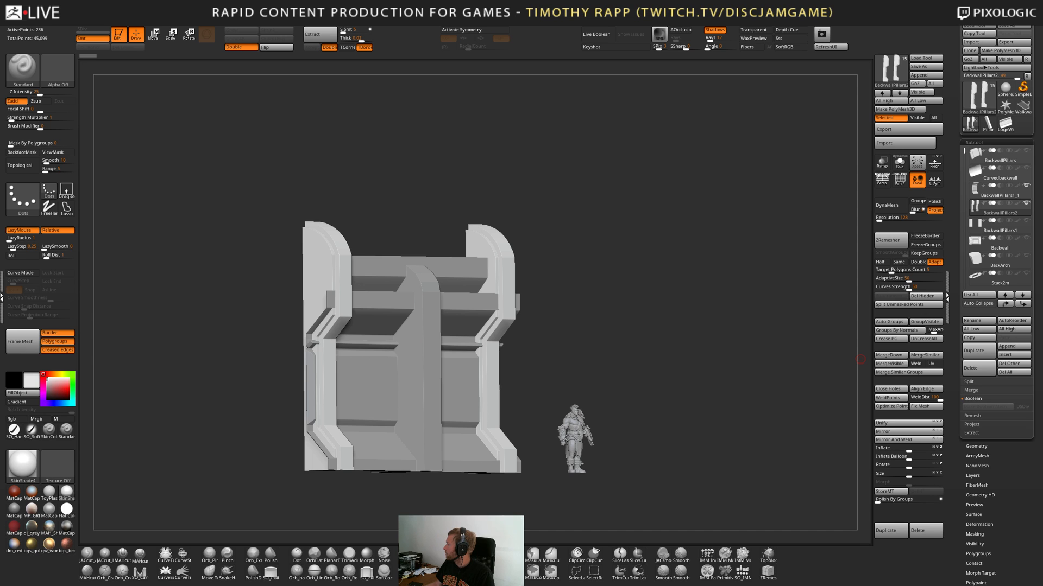
# Select the appended loge wall subtool, isolate it in Solo mode and examine its shape from the front and at an angle.
pyautogui.moveTo(586, 389); pyautogui.dragTo(733, 339)
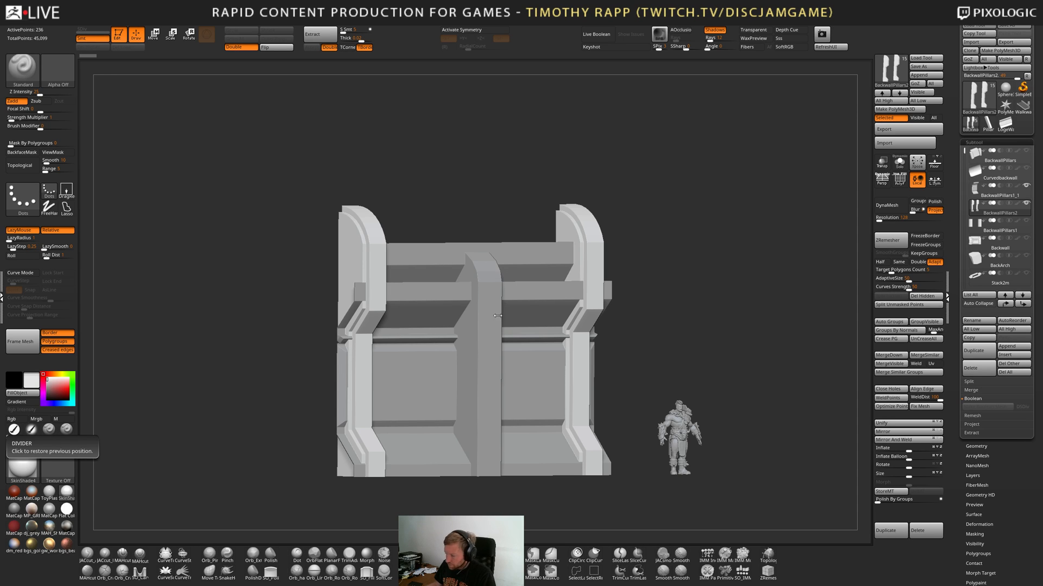
pyautogui.moveTo(787, 272); pyautogui.dragTo(734, 305)
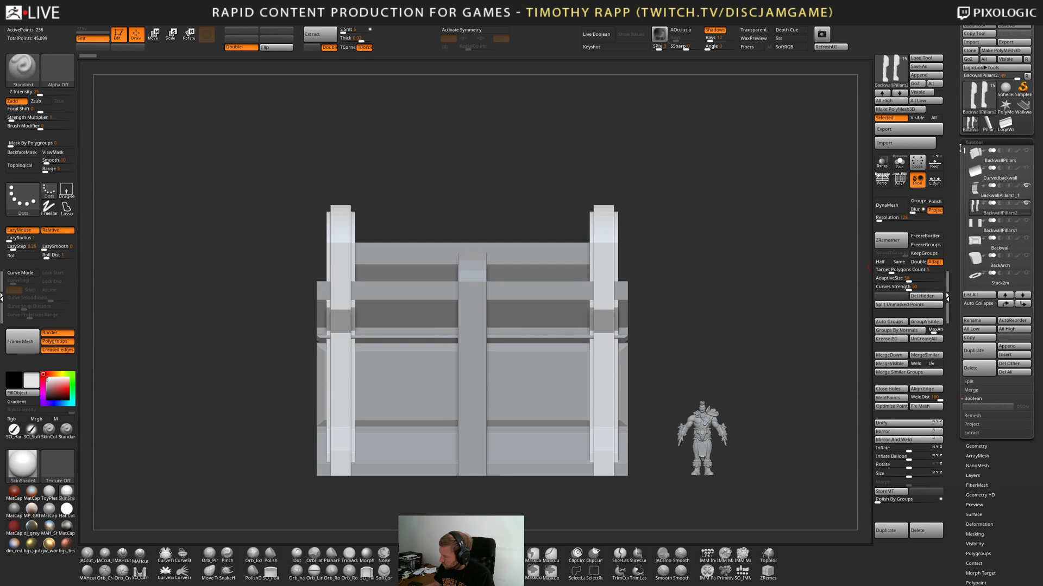
pyautogui.moveTo(773, 245)
pyautogui.mouseDown()
pyautogui.moveTo(750, 258)
pyautogui.moveTo(768, 259)
pyautogui.mouseUp()
pyautogui.moveTo(965, 152); pyautogui.dragTo(966, 259)
pyautogui.click(986, 208)
pyautogui.click(899, 162)
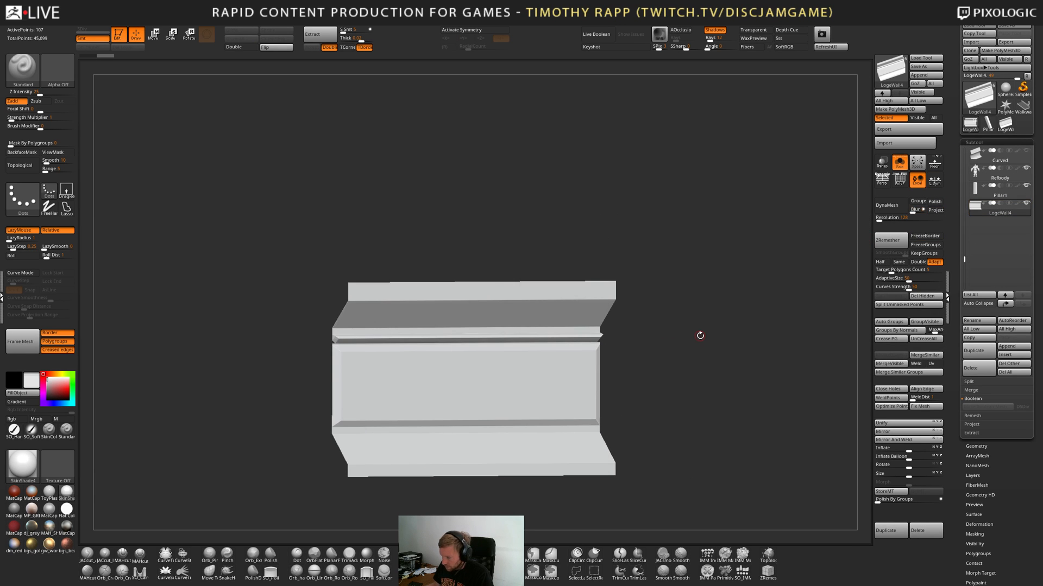
pyautogui.moveTo(700, 335)
pyautogui.keyDown('shift'); pyautogui.mouseDown()
pyautogui.moveTo(683, 356)
pyautogui.moveTo(693, 390)
pyautogui.moveTo(659, 391)
pyautogui.mouseUp(); pyautogui.keyUp('shift')
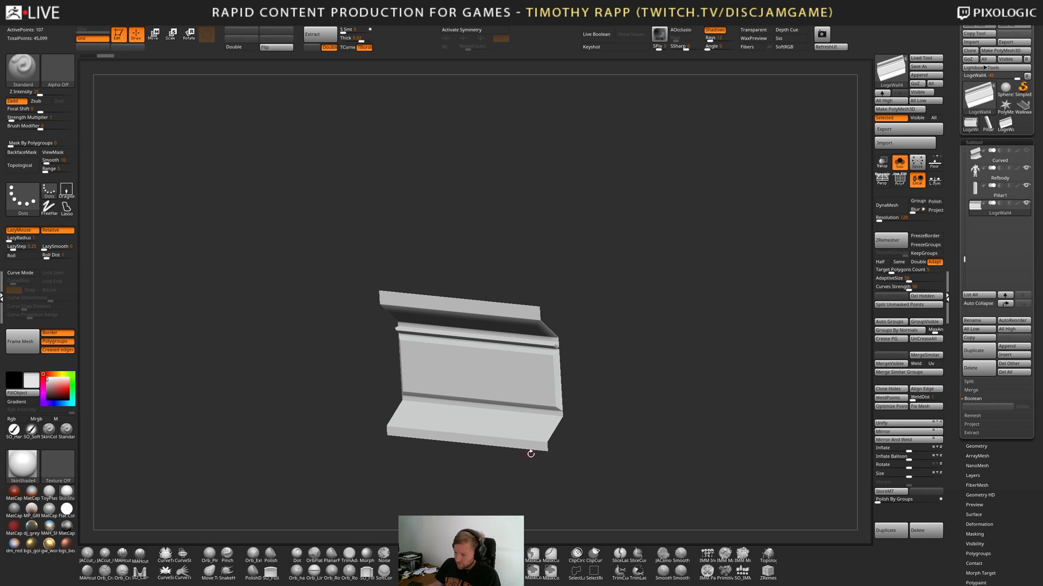
pyautogui.keyDown('shift'); pyautogui.moveTo(529, 449); pyautogui.dragTo(663, 447); pyautogui.keyUp('shift')
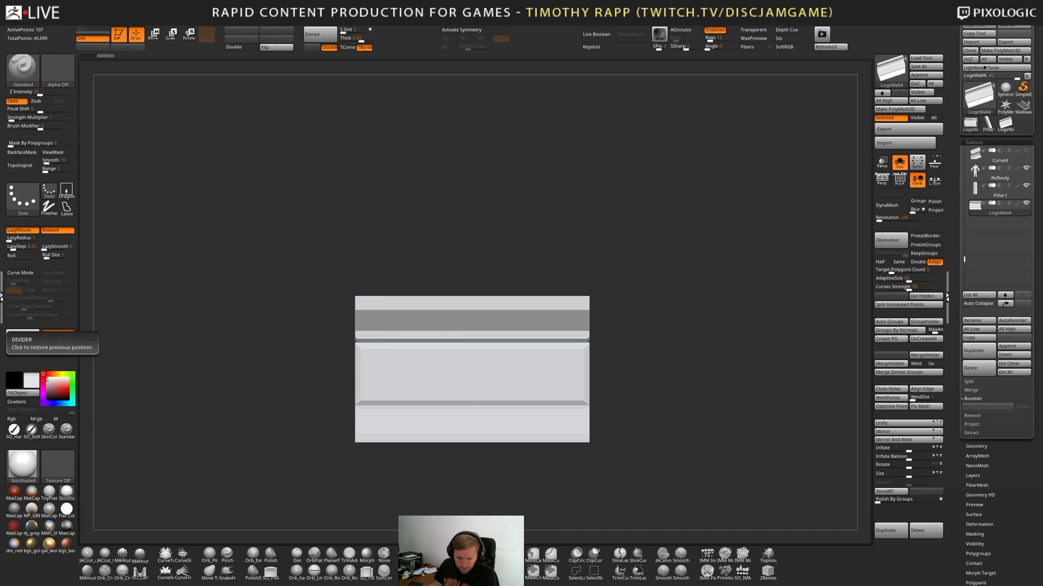
pyautogui.moveTo(712, 422); pyautogui.dragTo(740, 377)
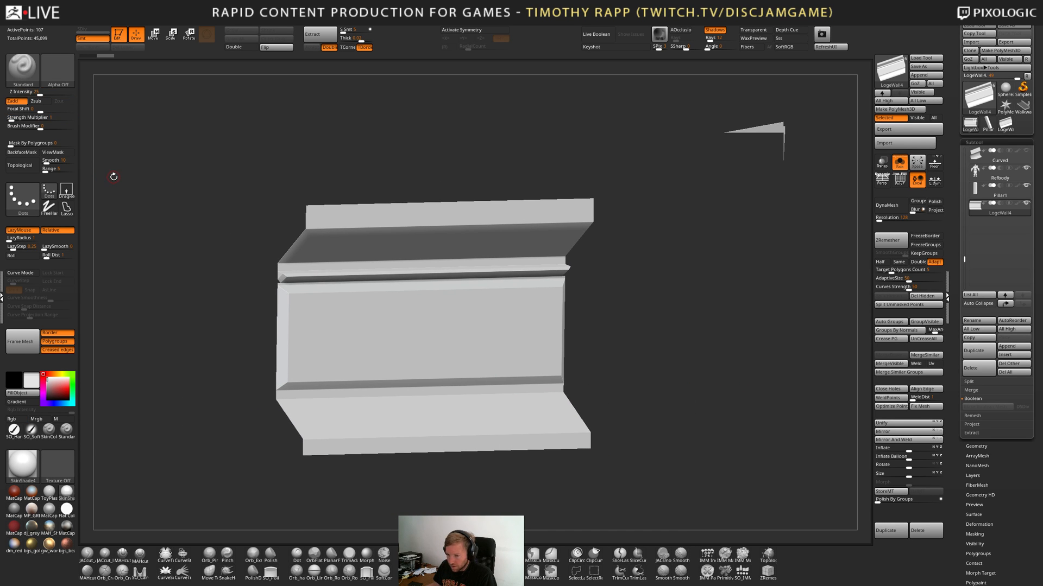
# Try a ZModeler edit on the isolated loge wall and undo it.
pyautogui.press('b')
pyautogui.press('z')
pyautogui.press('m')
pyautogui.moveTo(633, 378)
pyautogui.mouseDown()
pyautogui.moveTo(643, 378)
pyautogui.moveTo(618, 368)
pyautogui.mouseUp()
pyautogui.moveTo(498, 361); pyautogui.dragTo(665, 365)
pyautogui.moveTo(699, 362); pyautogui.dragTo(758, 394)
pyautogui.hotkey('ctrl', 'z')
pyautogui.moveTo(758, 394)
pyautogui.mouseDown()
pyautogui.moveTo(770, 393)
pyautogui.moveTo(751, 389)
pyautogui.mouseUp()
pyautogui.keyDown('alt'); pyautogui.moveTo(752, 389); pyautogui.dragTo(764, 392); pyautogui.keyUp('alt')
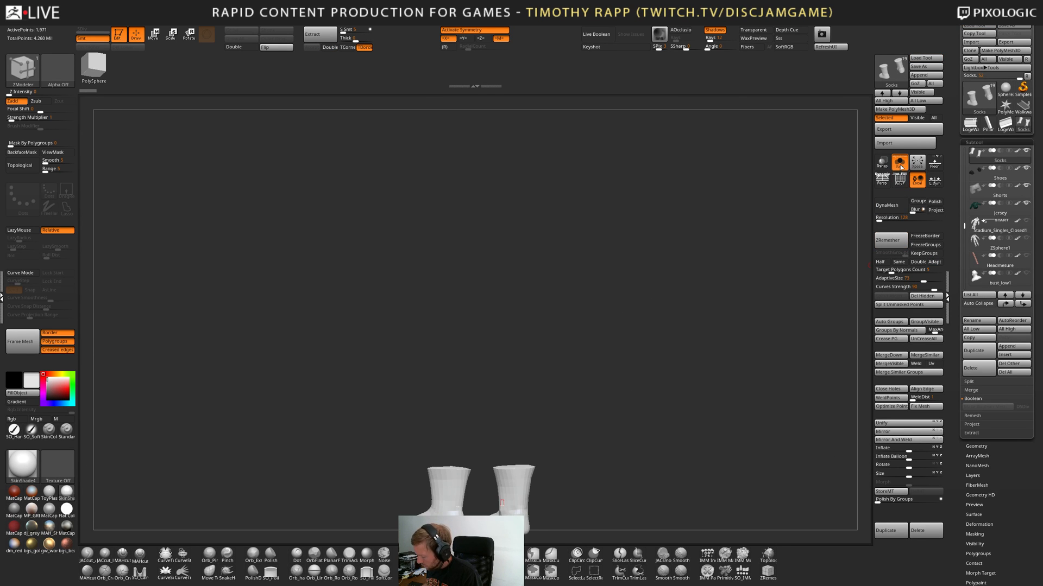
# Turn off Solo mode to show the whole character and inspect it from behind and from the front.
pyautogui.click(900, 167)
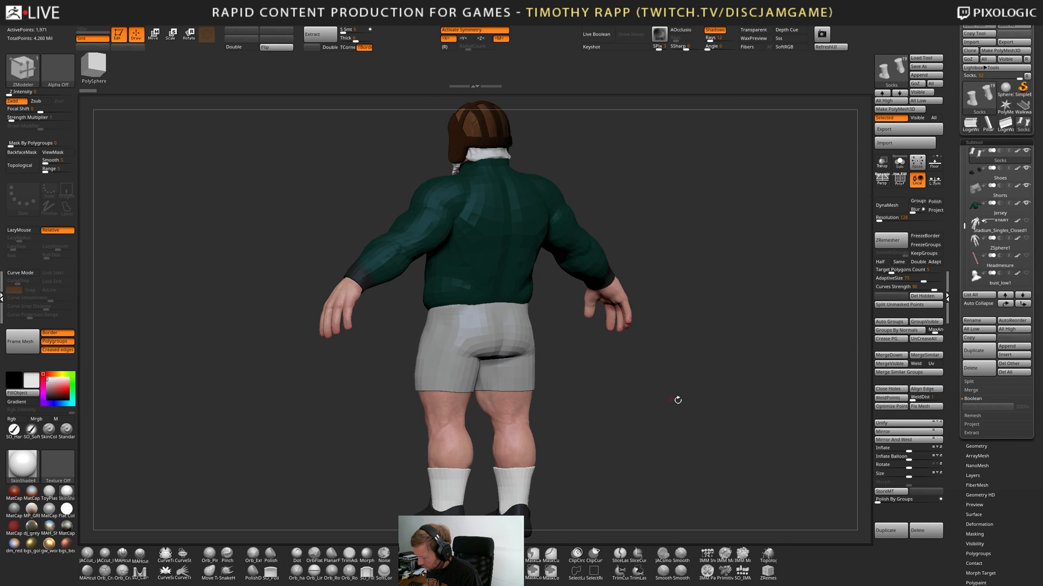
pyautogui.keyDown('shift'); pyautogui.moveTo(677, 400); pyautogui.dragTo(726, 296); pyautogui.keyUp('shift')
pyautogui.keyDown('alt'); pyautogui.moveTo(670, 268); pyautogui.dragTo(697, 417); pyautogui.keyUp('alt')
pyautogui.keyDown('alt'); pyautogui.moveTo(647, 375); pyautogui.dragTo(658, 482); pyautogui.keyUp('alt')
pyautogui.moveTo(787, 273); pyautogui.dragTo(673, 174)
pyautogui.moveTo(647, 325); pyautogui.dragTo(692, 326)
pyautogui.keyDown('alt'); pyautogui.moveTo(692, 341); pyautogui.dragTo(696, 365); pyautogui.keyUp('alt')
pyautogui.keyDown('alt'); pyautogui.moveTo(710, 370); pyautogui.dragTo(689, 409); pyautogui.keyUp('alt')
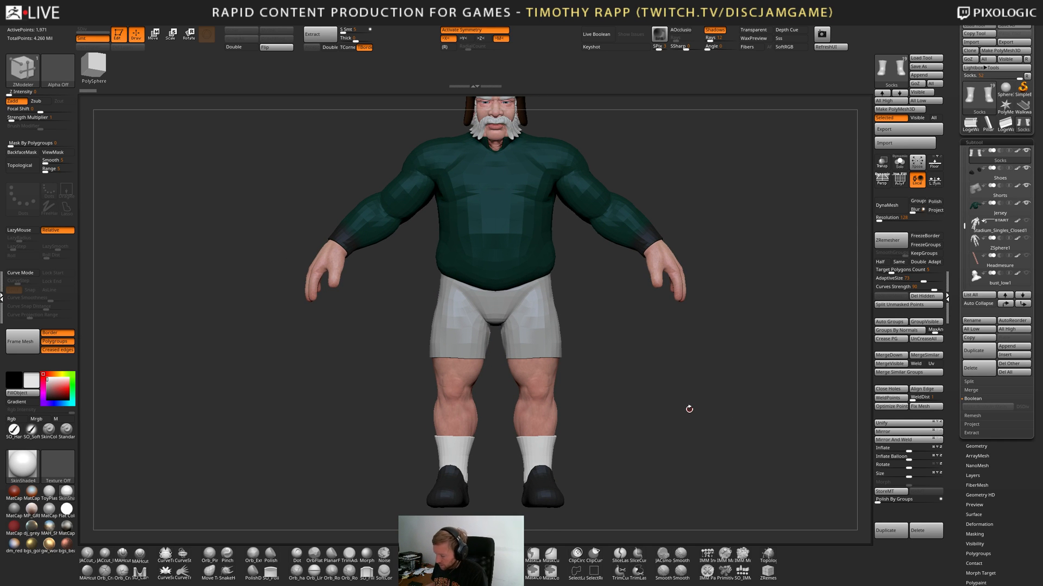
pyautogui.keyDown('alt'); pyautogui.moveTo(632, 370); pyautogui.dragTo(718, 441); pyautogui.keyUp('alt')
pyautogui.moveTo(641, 473); pyautogui.dragTo(680, 407)
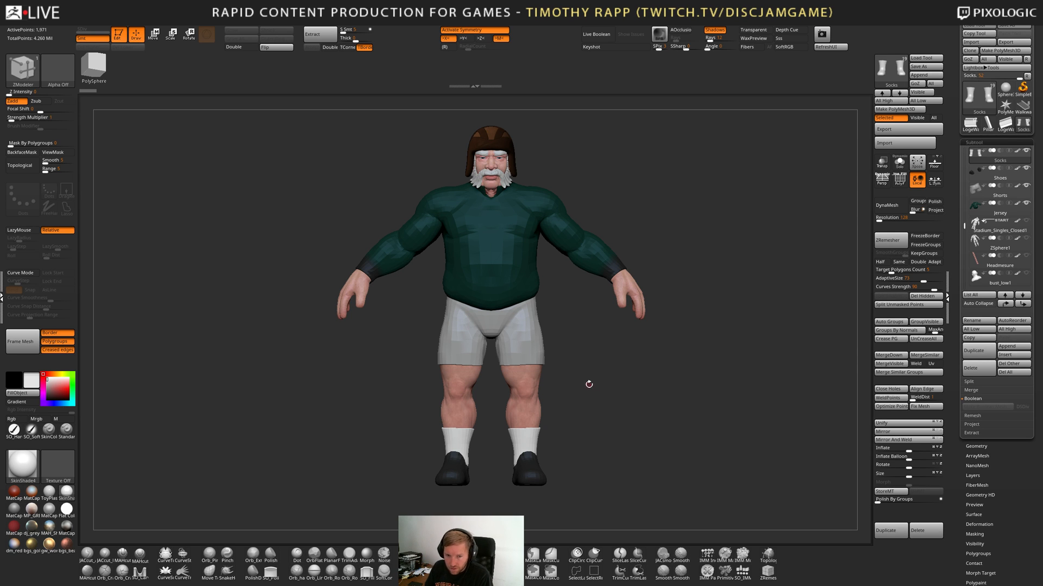
pyautogui.moveTo(589, 384); pyautogui.dragTo(620, 426)
# Select the Jersey subtool, choose the Move brush and increase its draw size.
pyautogui.keyDown('alt'); pyautogui.click(565, 383); pyautogui.keyUp('alt')
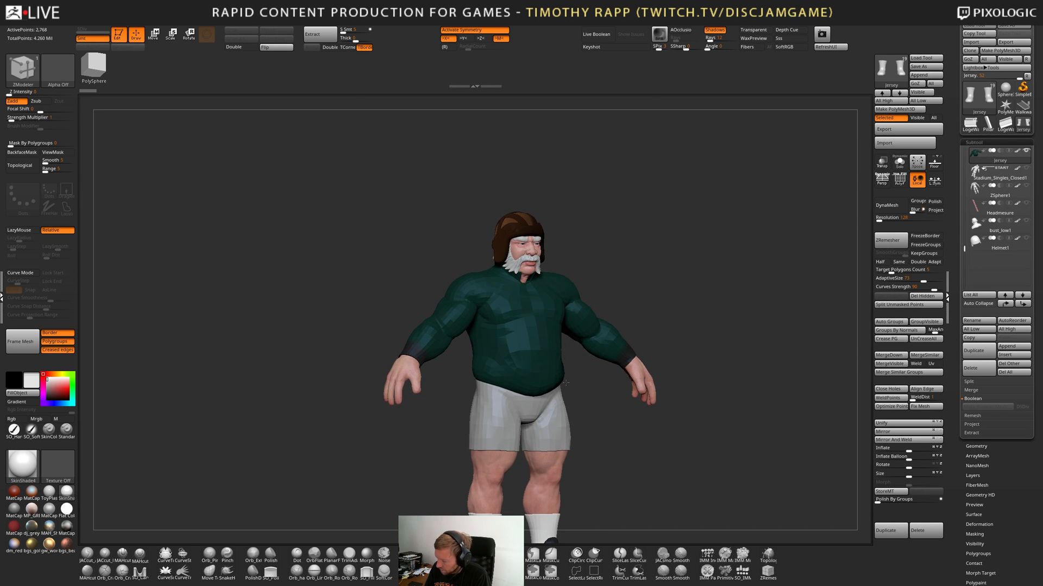
pyautogui.hotkey('shift', 'f')
pyautogui.moveTo(566, 383)
pyautogui.keyDown('alt'); pyautogui.mouseDown()
pyautogui.moveTo(564, 410)
pyautogui.moveTo(595, 410)
pyautogui.mouseUp(); pyautogui.keyUp('alt')
pyautogui.hotkey('shift', 'f')
pyautogui.press('b')
pyautogui.press('m')
pyautogui.press('v')
pyautogui.press('s')
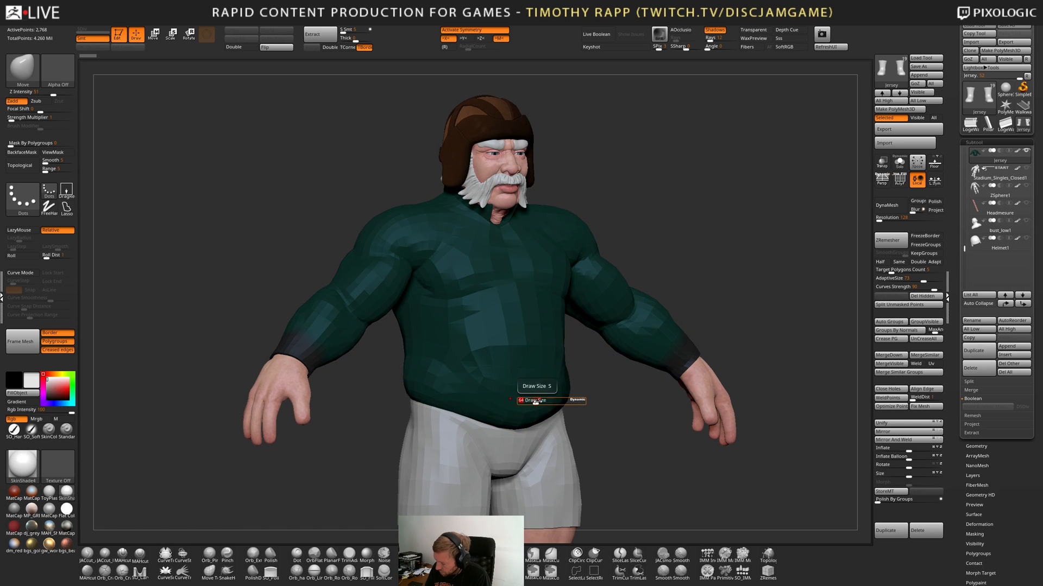
pyautogui.press('s')
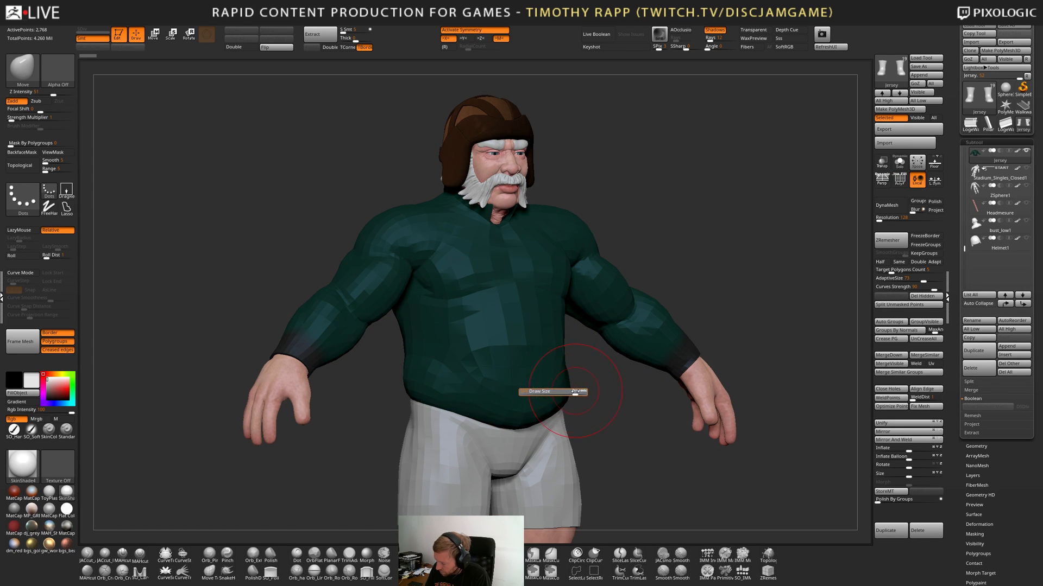
# Switch to the ClayTubes brush and make a short stroke on the jersey's belly.
pyautogui.press('b')
pyautogui.press('c')
pyautogui.press('t')
pyautogui.press('s')
pyautogui.moveTo(535, 379)
pyautogui.keyDown('alt'); pyautogui.mouseDown(button='right')
pyautogui.moveTo(539, 404)
pyautogui.moveTo(602, 365)
pyautogui.mouseUp(button='right'); pyautogui.keyUp('alt')
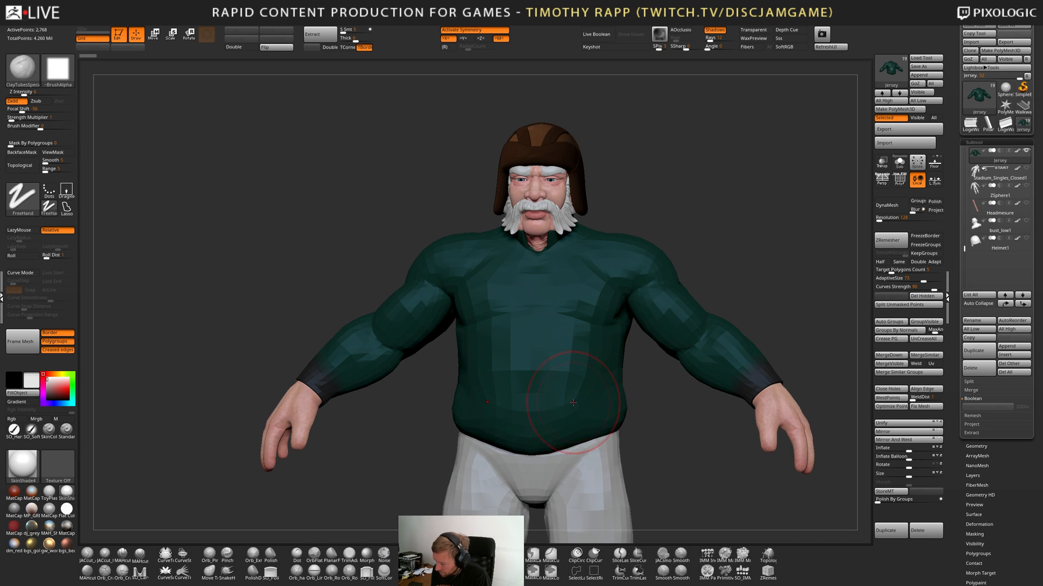
pyautogui.moveTo(515, 411)
pyautogui.mouseDown(button='right')
pyautogui.moveTo(545, 413)
pyautogui.moveTo(483, 409)
pyautogui.moveTo(568, 395)
pyautogui.moveTo(543, 404)
pyautogui.moveTo(500, 413)
pyautogui.moveTo(585, 373)
pyautogui.moveTo(619, 384)
pyautogui.mouseUp(button='right')
pyautogui.moveTo(585, 401)
pyautogui.mouseDown()
pyautogui.moveTo(676, 405)
pyautogui.moveTo(586, 397)
pyautogui.mouseUp()
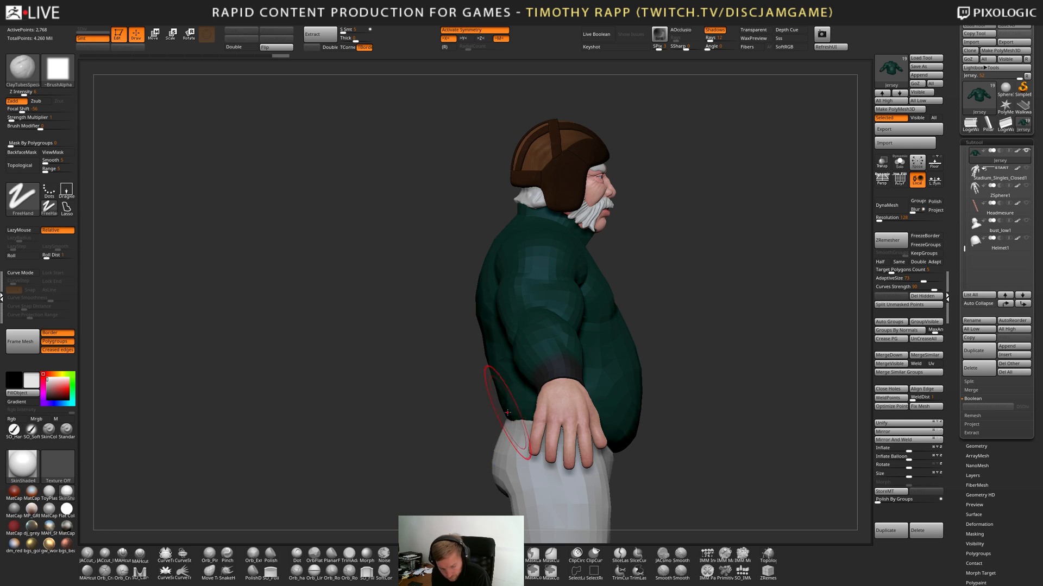
# Try pulling the jersey's lower back with the Move Elastic brush and undo it.
pyautogui.press('2')
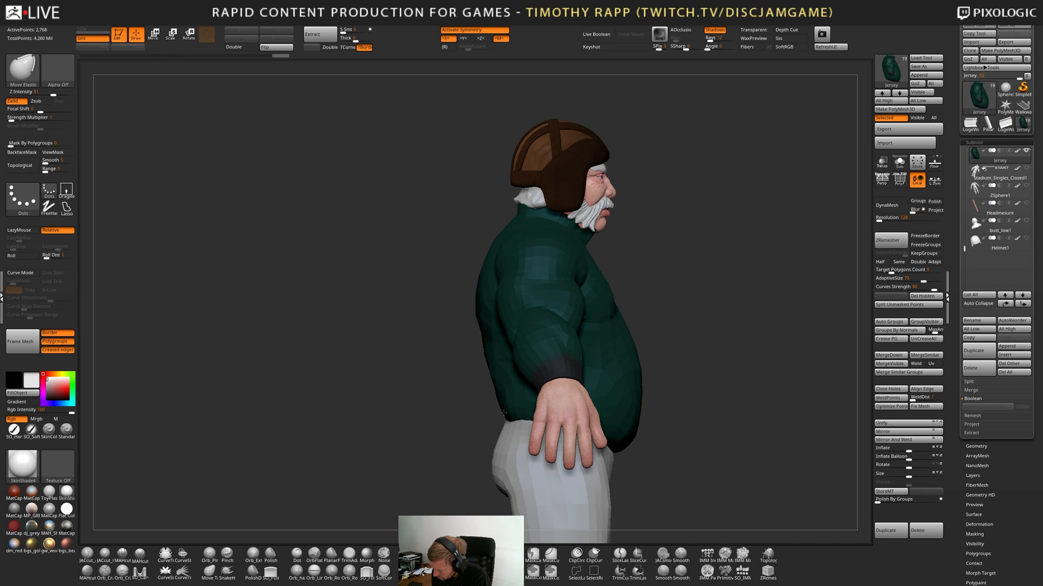
pyautogui.moveTo(503, 413); pyautogui.dragTo(501, 413)
pyautogui.moveTo(501, 412)
pyautogui.mouseDown(button='right')
pyautogui.moveTo(530, 407)
pyautogui.moveTo(489, 425)
pyautogui.moveTo(512, 429)
pyautogui.mouseUp(button='right')
pyautogui.hotkey('ctrl', 'z')
# Carve a short stroke at the jersey's rear hem with the DamStandard brush.
pyautogui.press('1')
pyautogui.press('3')
pyautogui.moveTo(433, 430); pyautogui.dragTo(419, 433)
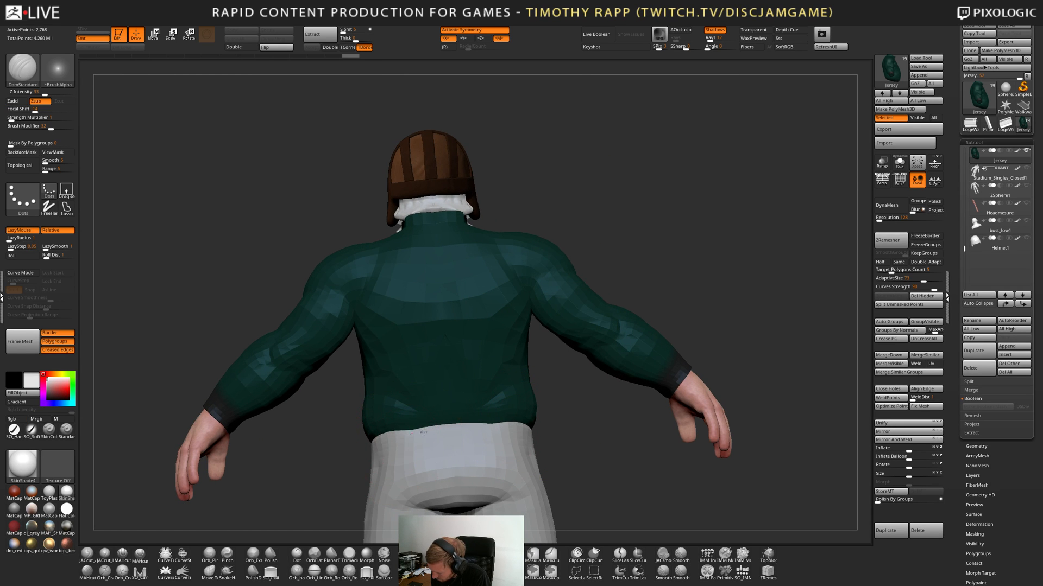
pyautogui.moveTo(382, 443)
pyautogui.mouseDown(button='right')
pyautogui.moveTo(456, 424)
pyautogui.moveTo(402, 430)
pyautogui.moveTo(435, 427)
pyautogui.moveTo(466, 461)
pyautogui.mouseUp(button='right')
pyautogui.press('1')
pyautogui.moveTo(466, 462)
pyautogui.mouseDown(button='right')
pyautogui.moveTo(444, 463)
pyautogui.moveTo(577, 459)
pyautogui.mouseUp(button='right')
# Select the Shorts subtool and work on its rear with the ClayTubes brush.
pyautogui.keyDown('alt'); pyautogui.click(474, 461); pyautogui.keyUp('alt')
pyautogui.press('b')
pyautogui.press('c')
pyautogui.press('t')
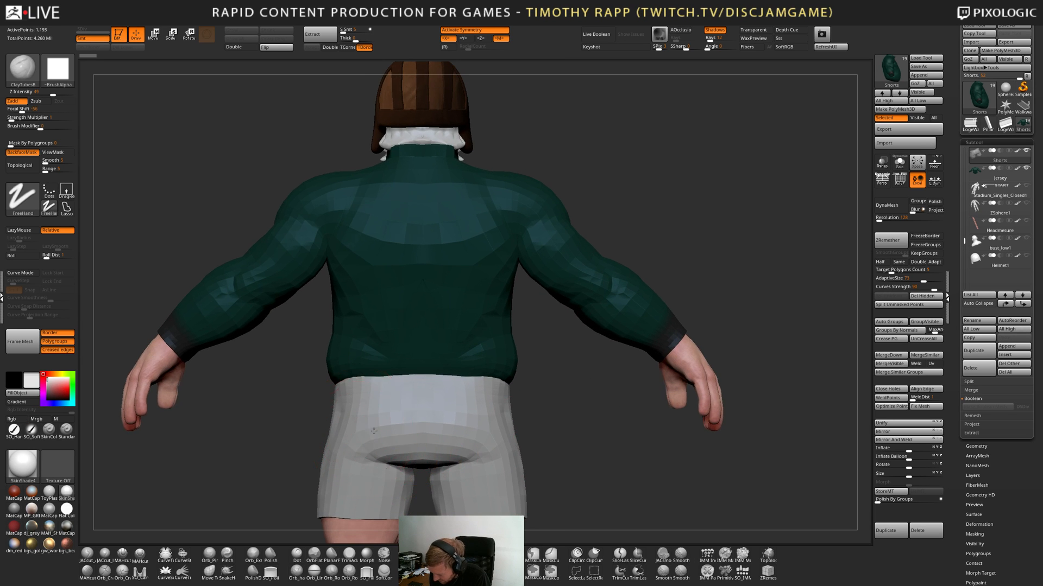
pyautogui.moveTo(346, 430)
pyautogui.mouseDown(button='right')
pyautogui.moveTo(372, 429)
pyautogui.moveTo(347, 420)
pyautogui.moveTo(355, 436)
pyautogui.moveTo(361, 415)
pyautogui.moveTo(337, 417)
pyautogui.moveTo(402, 431)
pyautogui.moveTo(454, 425)
pyautogui.moveTo(424, 442)
pyautogui.moveTo(459, 439)
pyautogui.mouseUp(button='right')
pyautogui.press('1')
pyautogui.press('ctrl')
pyautogui.moveTo(459, 439)
pyautogui.keyDown('ctrl'); pyautogui.mouseDown(button='right')
pyautogui.moveTo(510, 467)
pyautogui.moveTo(429, 457)
pyautogui.moveTo(391, 465)
pyautogui.moveTo(430, 447)
pyautogui.moveTo(350, 468)
pyautogui.mouseUp(button='right'); pyautogui.keyUp('ctrl')
# Adjust the seat of the shorts slightly with the Move brush, ending in a full front view of the character.
pyautogui.press('b')
pyautogui.press('m')
pyautogui.press('v')
pyautogui.moveTo(381, 450); pyautogui.dragTo(377, 446)
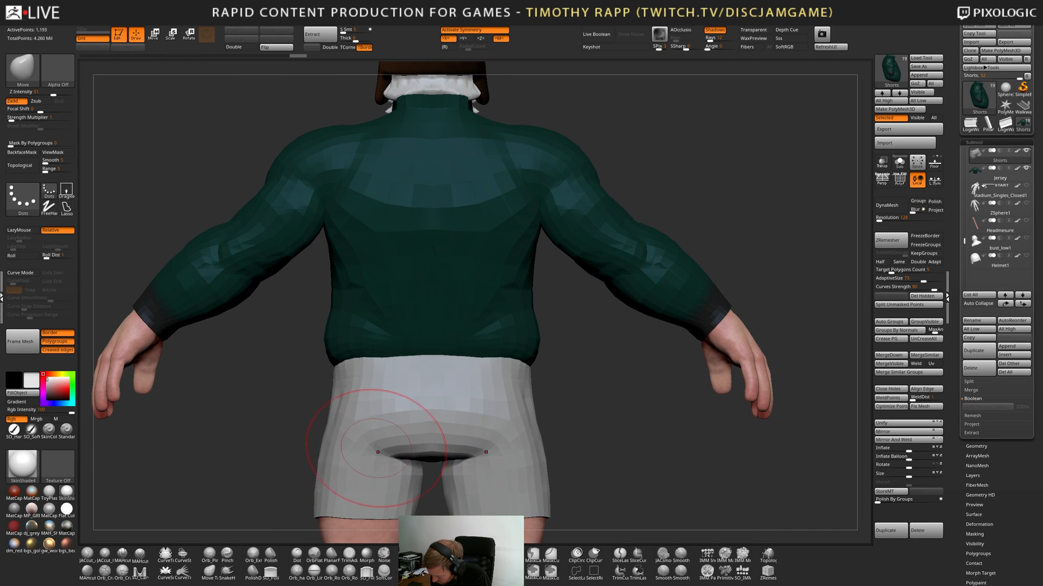
pyautogui.moveTo(378, 447)
pyautogui.mouseDown(button='right')
pyautogui.moveTo(369, 448)
pyautogui.moveTo(398, 435)
pyautogui.moveTo(375, 405)
pyautogui.moveTo(392, 445)
pyautogui.moveTo(445, 408)
pyautogui.moveTo(451, 470)
pyautogui.moveTo(474, 421)
pyautogui.mouseUp(button='right')
pyautogui.moveTo(475, 420); pyautogui.dragTo(568, 402, button='right')
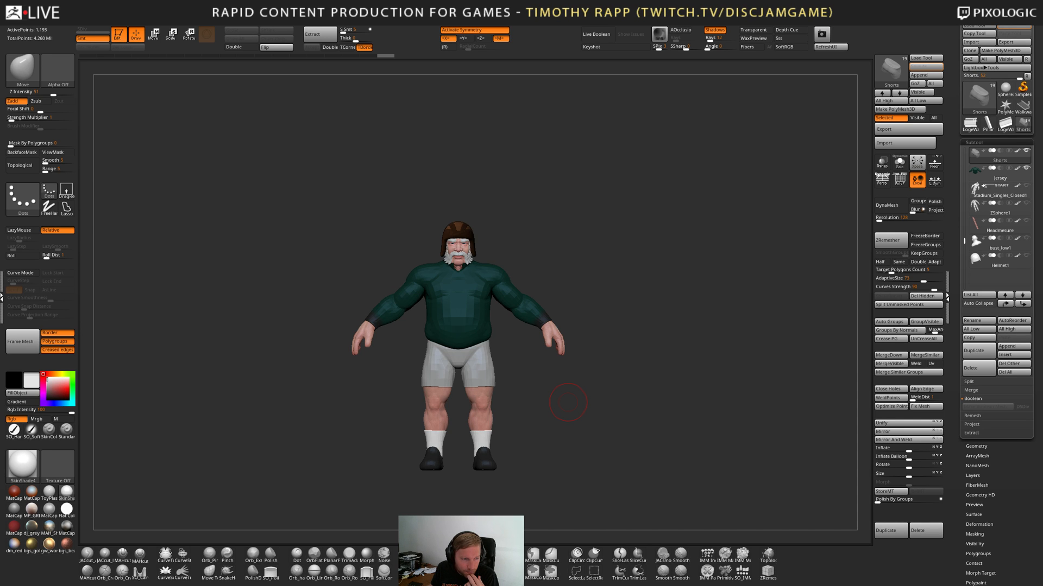
# Delete all subtools of the character tool, then activate the WalkwayHigh tool and frame the whole tunnel assembly.
pyautogui.click(1015, 374)
pyautogui.click(979, 393)
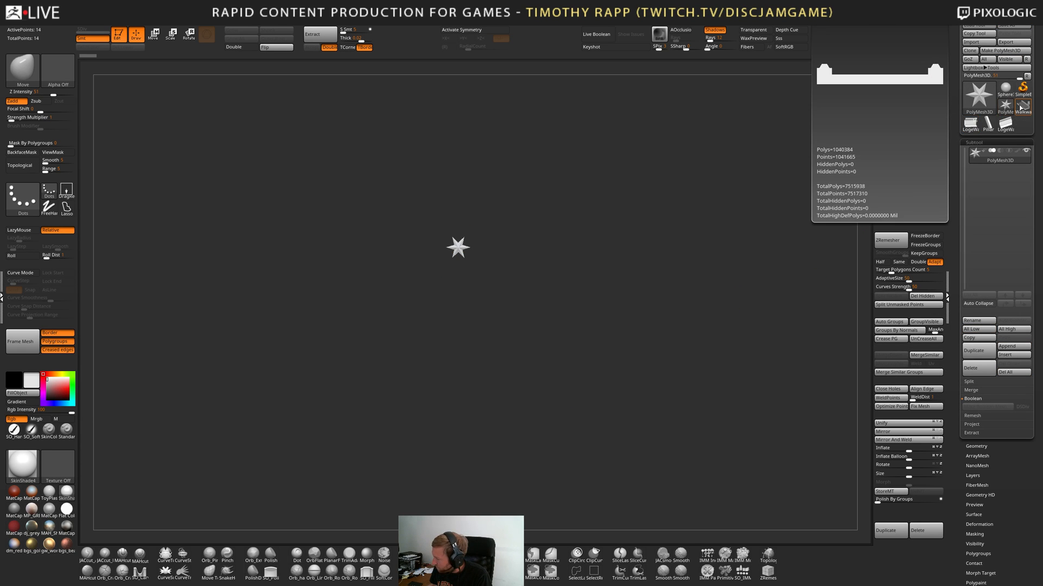
pyautogui.click(1022, 107)
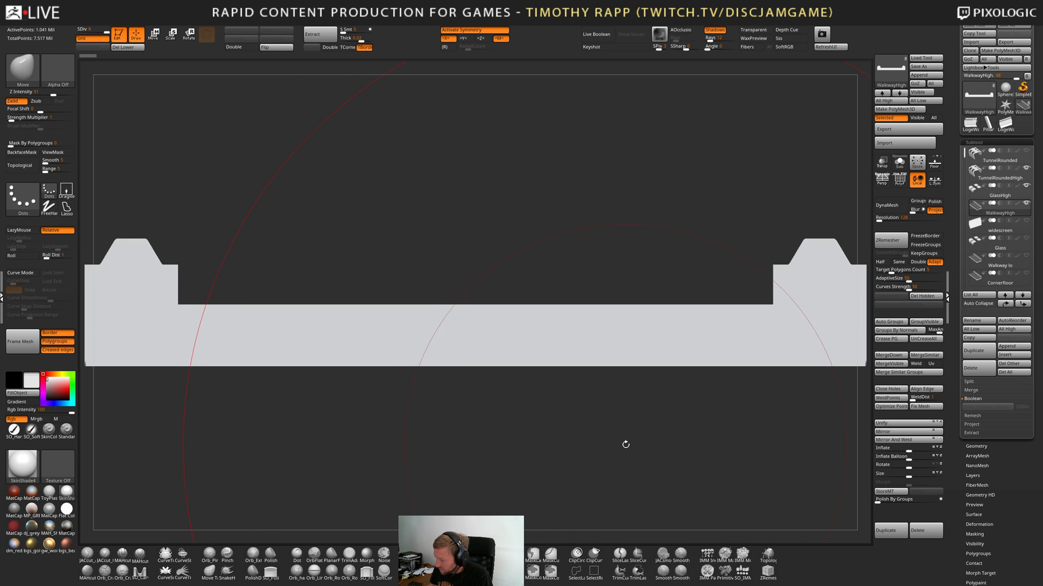
pyautogui.press('f')
pyautogui.moveTo(555, 436); pyautogui.dragTo(597, 422)
pyautogui.press('f')
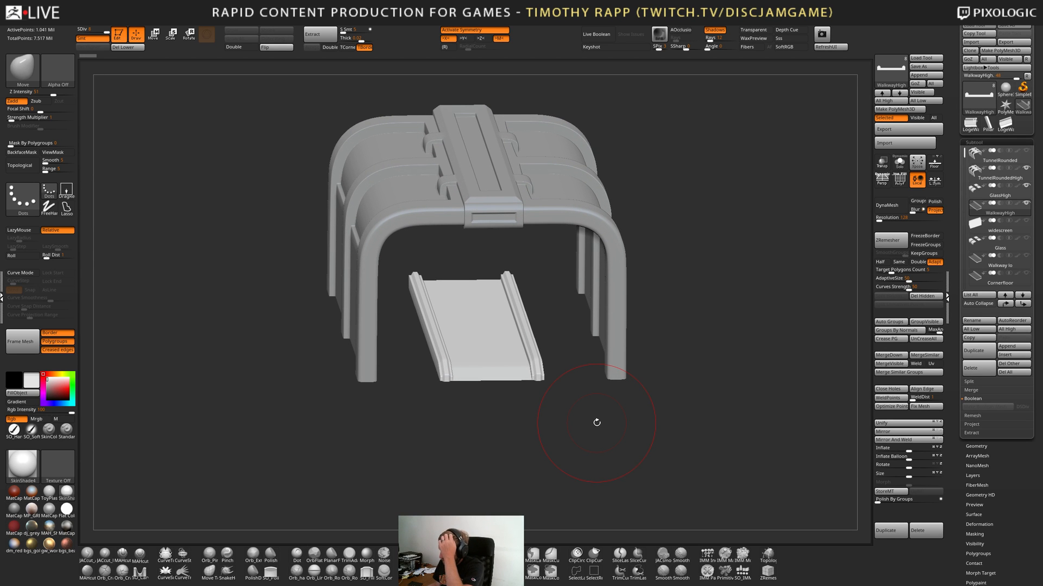
# Hide the TunnelRoundedHigh subtool, show TunnelRounded in its place and select the widescreen subtool.
pyautogui.moveTo(987, 173)
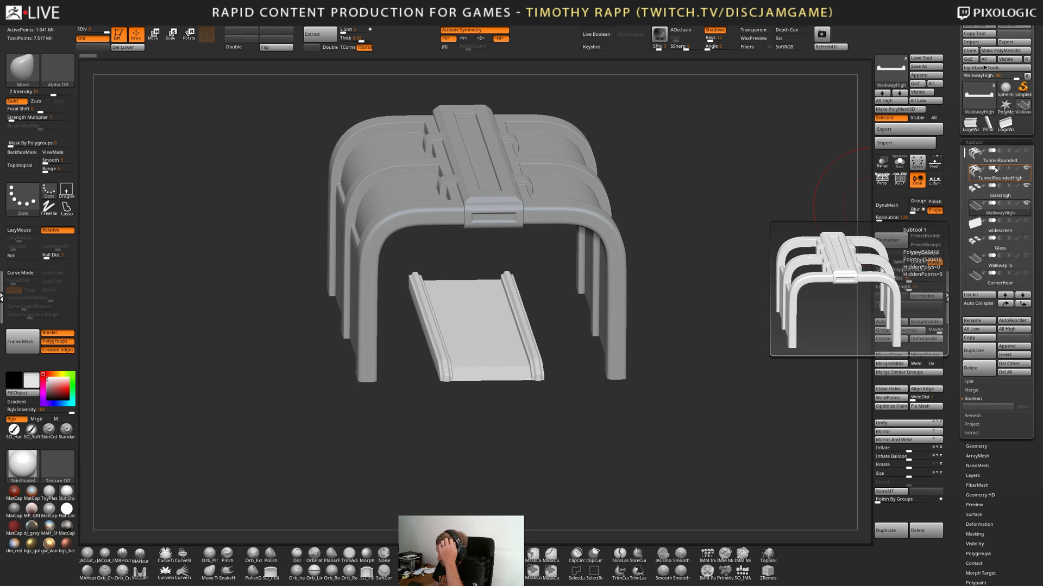
pyautogui.click(1026, 169)
pyautogui.click(1026, 151)
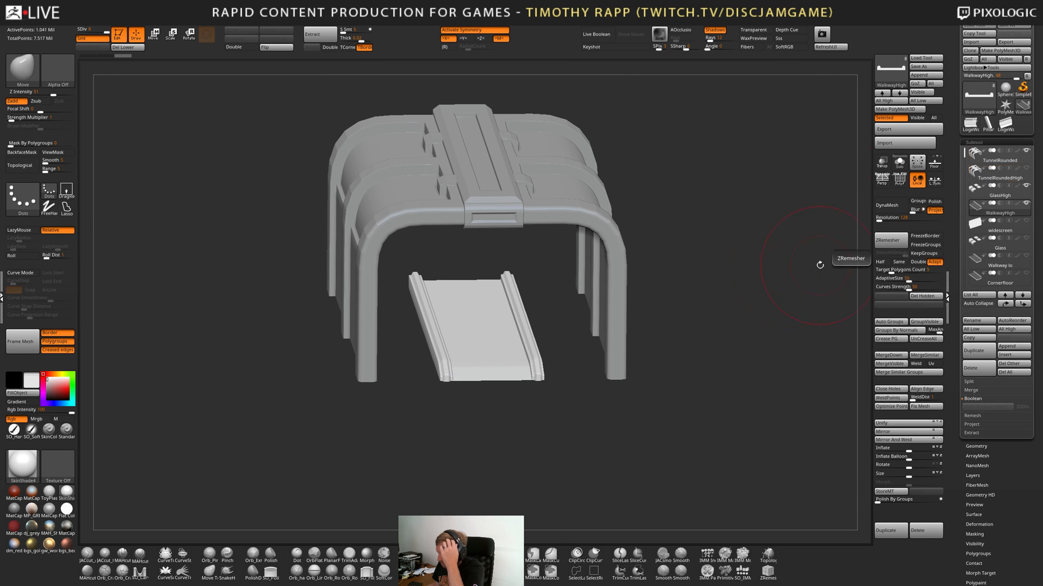
pyautogui.moveTo(820, 265); pyautogui.dragTo(719, 337)
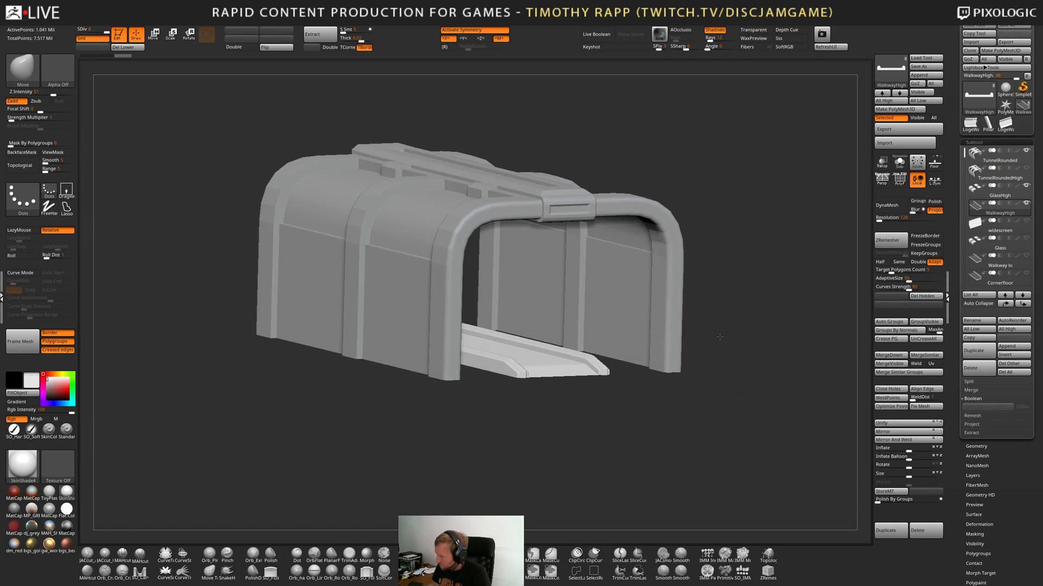
pyautogui.moveTo(978, 196)
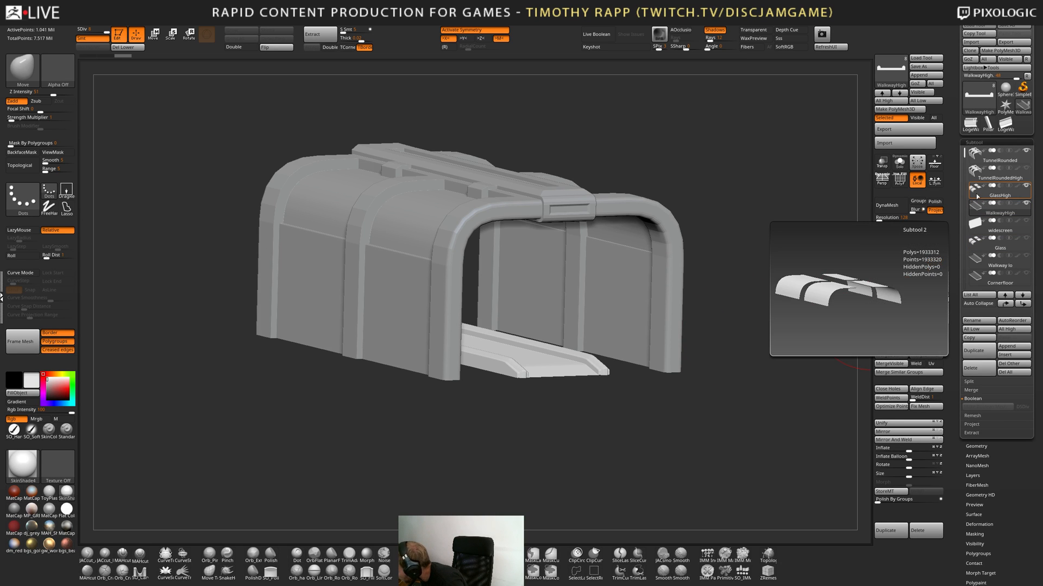
pyautogui.moveTo(972, 157)
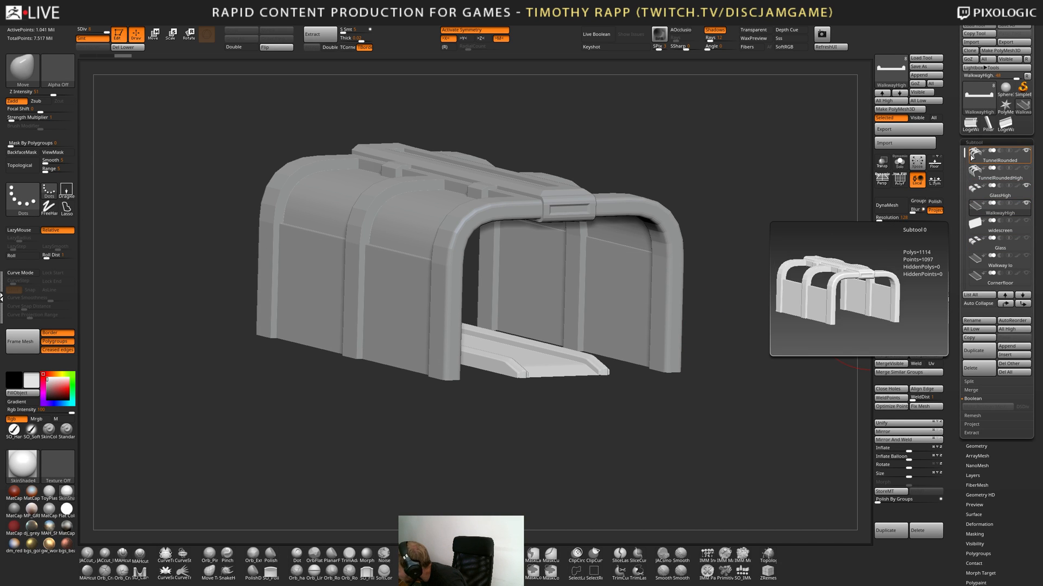
pyautogui.click(973, 223)
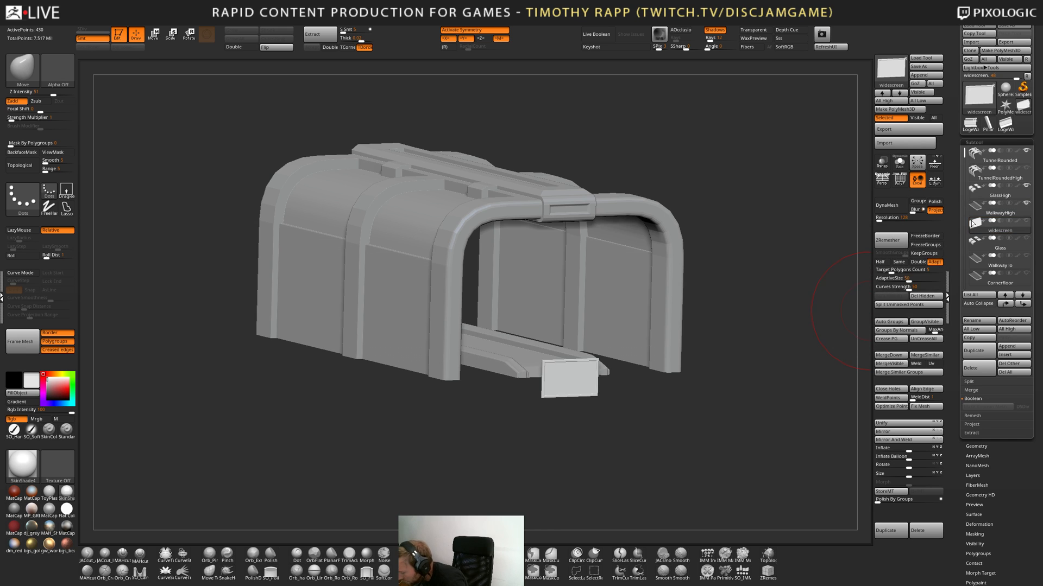
# Replace the GlassHigh and WalkwayHigh subtools with the low-poly glass and walkway, leaving the Glass subtool selected.
pyautogui.moveTo(543, 423); pyautogui.dragTo(616, 277)
pyautogui.moveTo(723, 379)
pyautogui.mouseDown()
pyautogui.moveTo(660, 340)
pyautogui.moveTo(760, 304)
pyautogui.mouseUp()
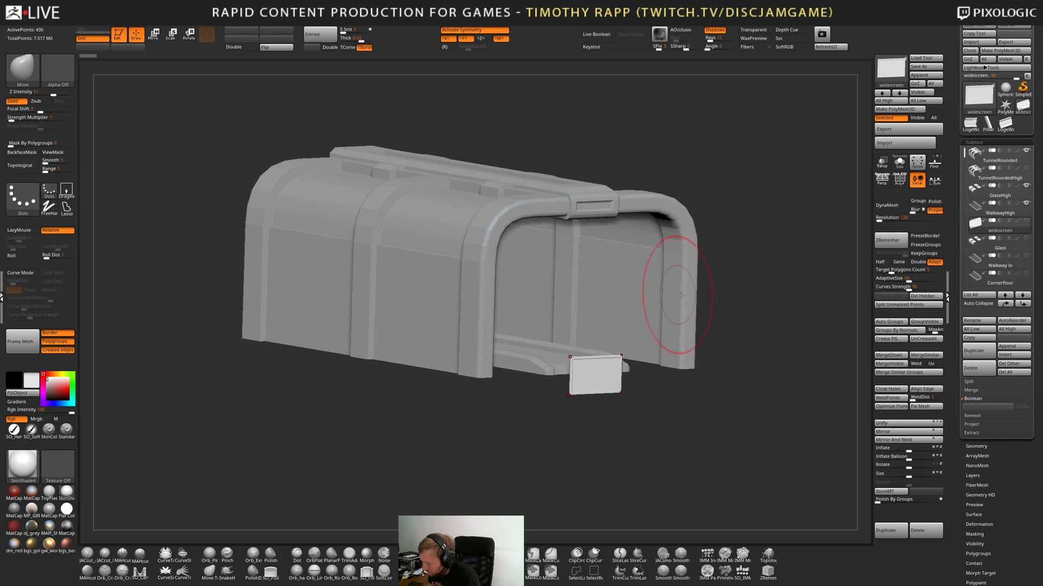
pyautogui.moveTo(984, 247)
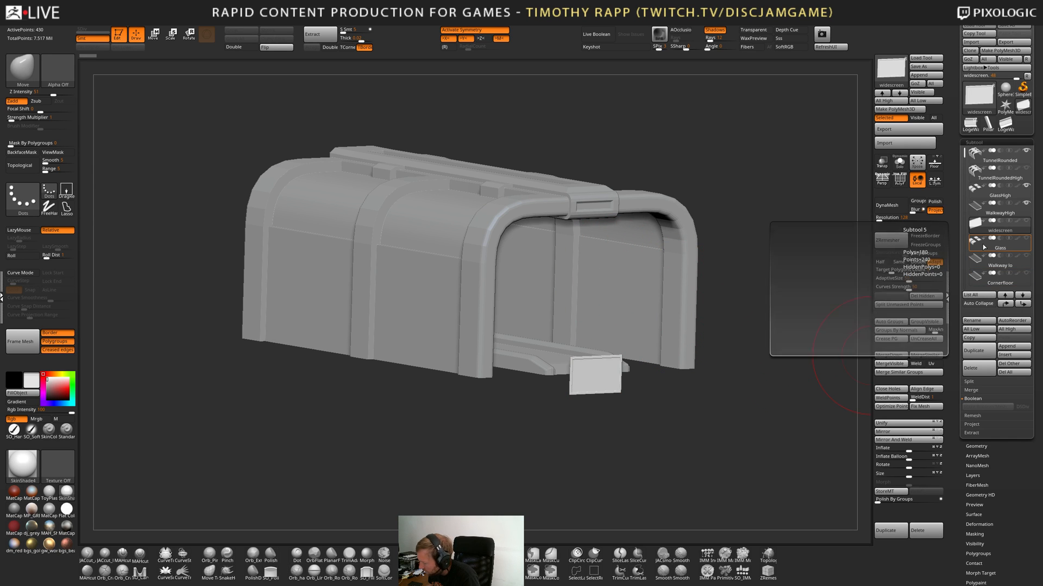
pyautogui.click(1011, 191)
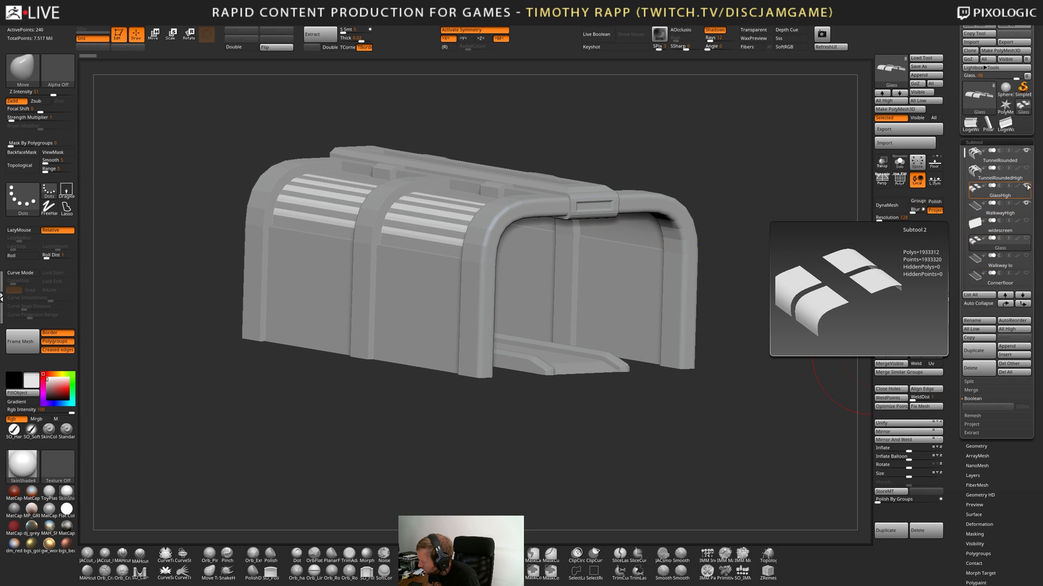
pyautogui.moveTo(801, 333); pyautogui.dragTo(736, 391)
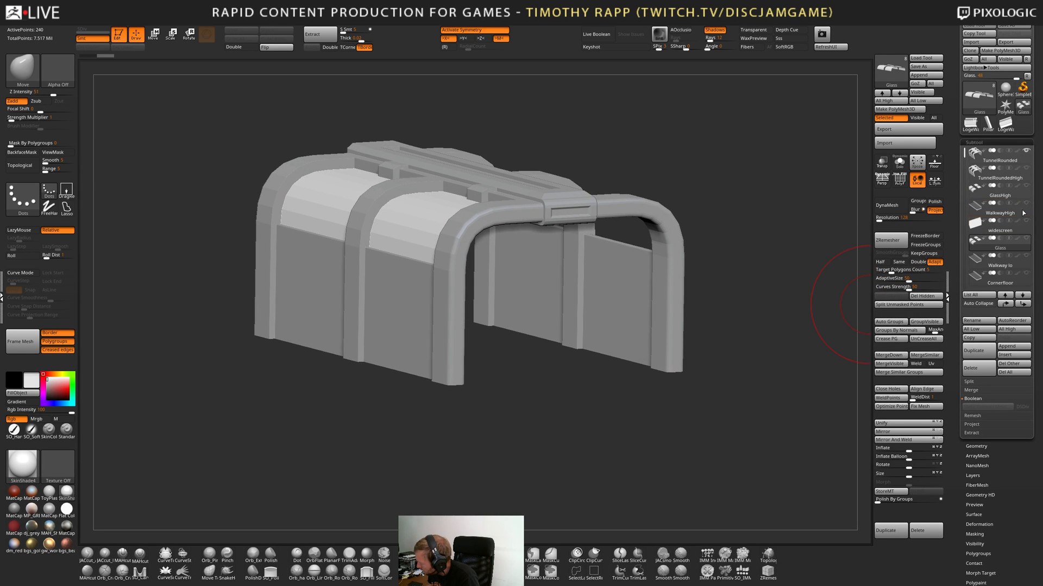
pyautogui.click(1026, 256)
pyautogui.moveTo(694, 426); pyautogui.dragTo(659, 435)
pyautogui.moveTo(984, 257)
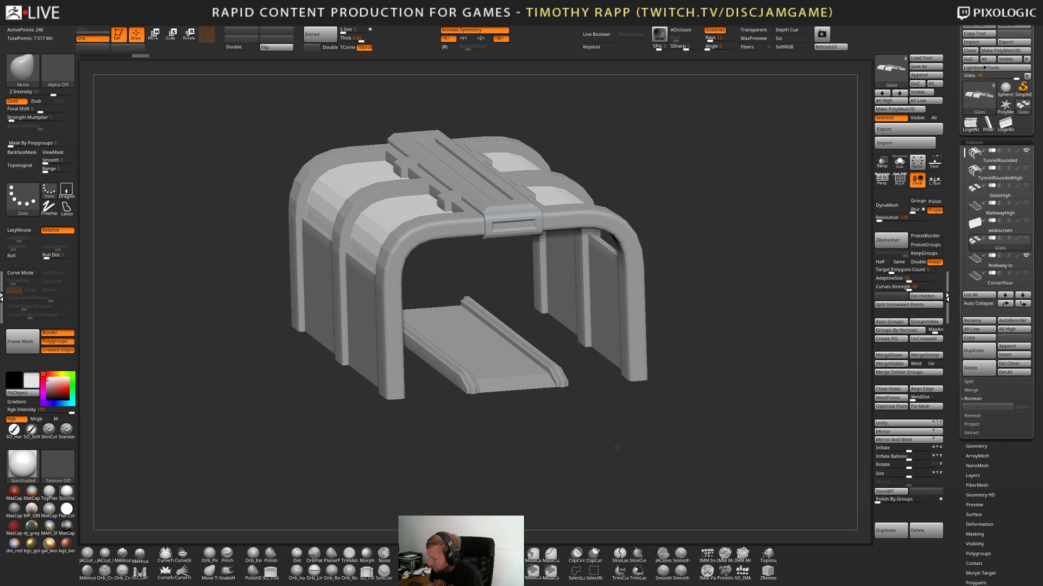
pyautogui.moveTo(616, 448); pyautogui.dragTo(618, 460)
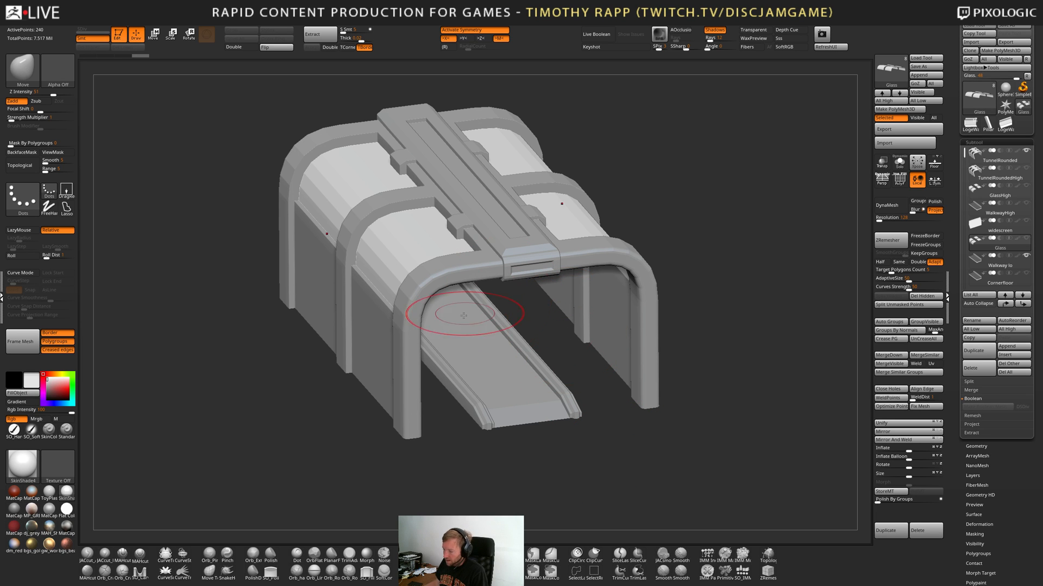
# Select the TunnelRounded subtool and show the Glass subtool again between the tunnel arches.
pyautogui.keyDown('alt'); pyautogui.click(375, 343); pyautogui.keyUp('alt')
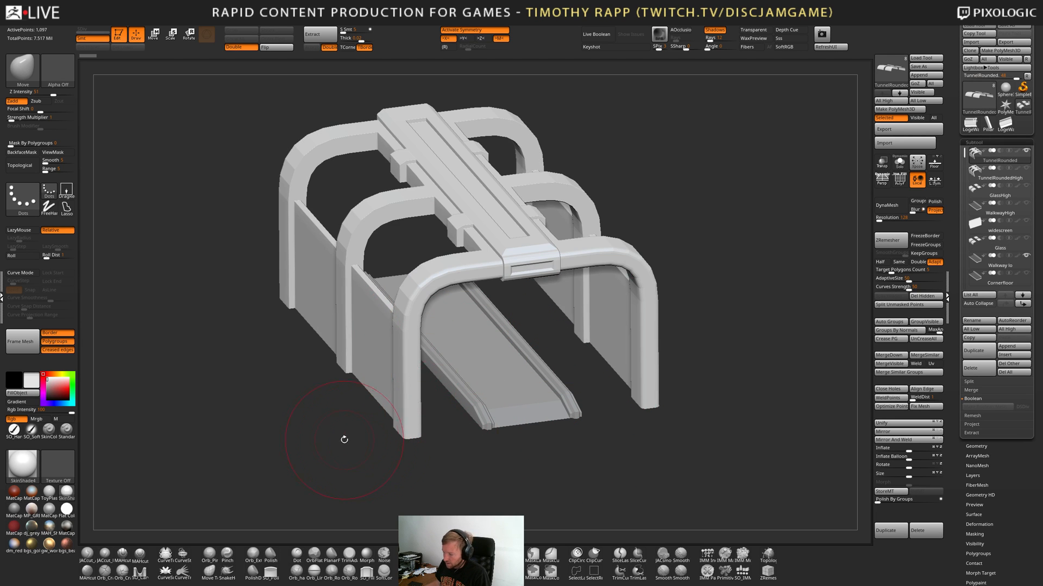
pyautogui.moveTo(342, 438); pyautogui.dragTo(339, 438)
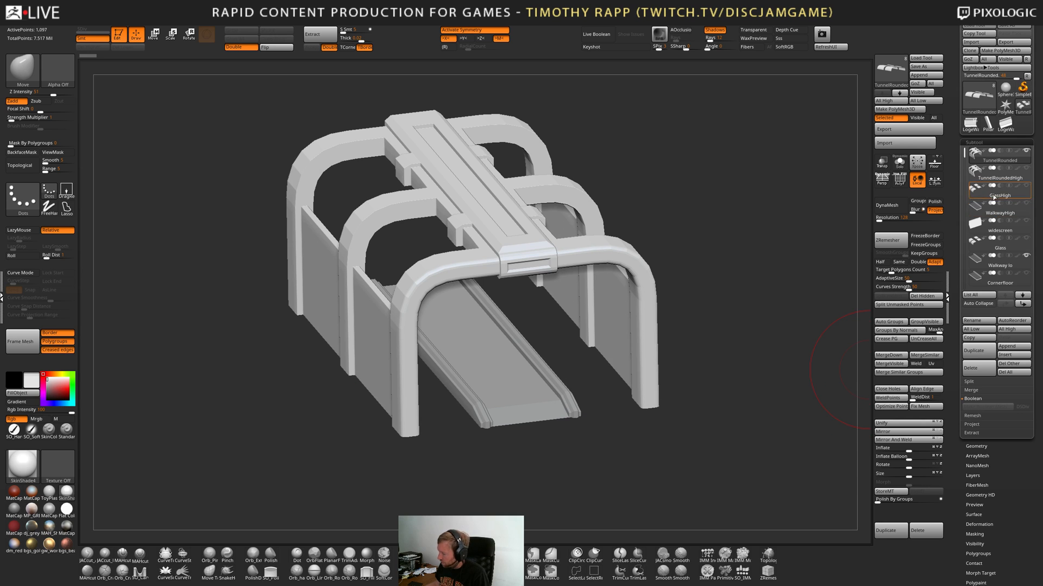
pyautogui.moveTo(1026, 239)
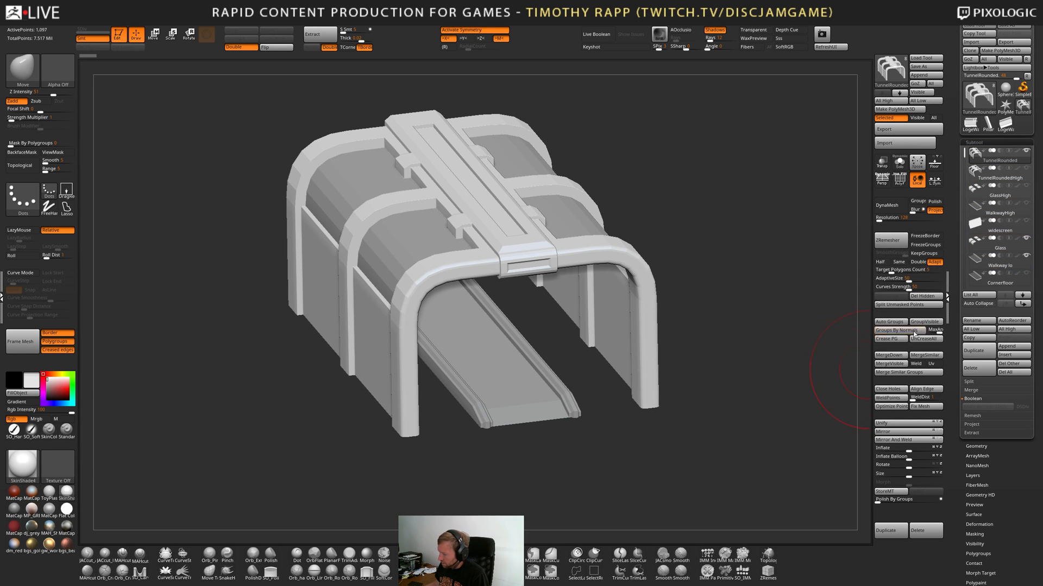
pyautogui.moveTo(814, 347); pyautogui.dragTo(766, 392)
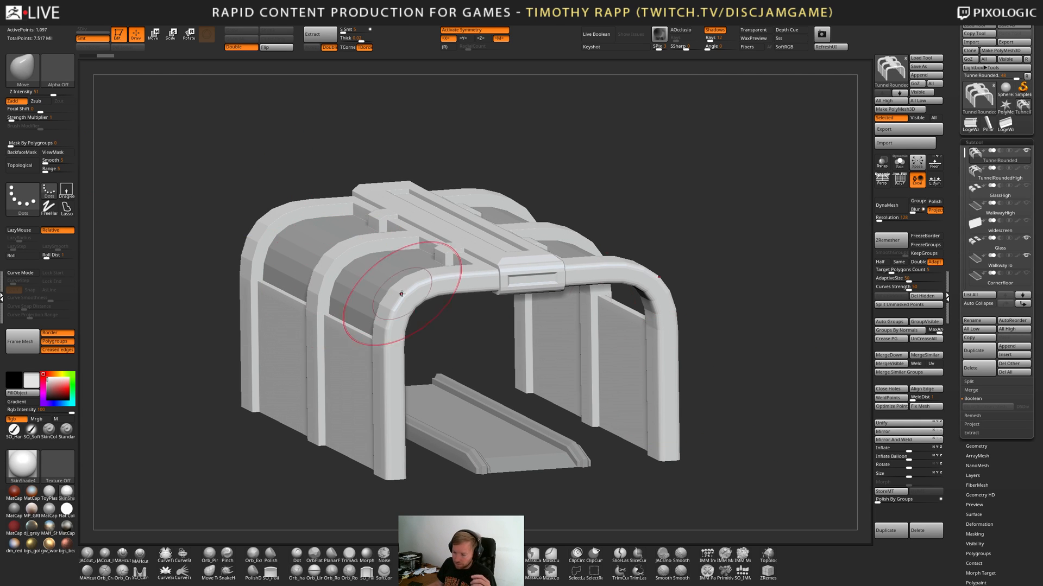
pyautogui.moveTo(793, 320); pyautogui.dragTo(803, 291)
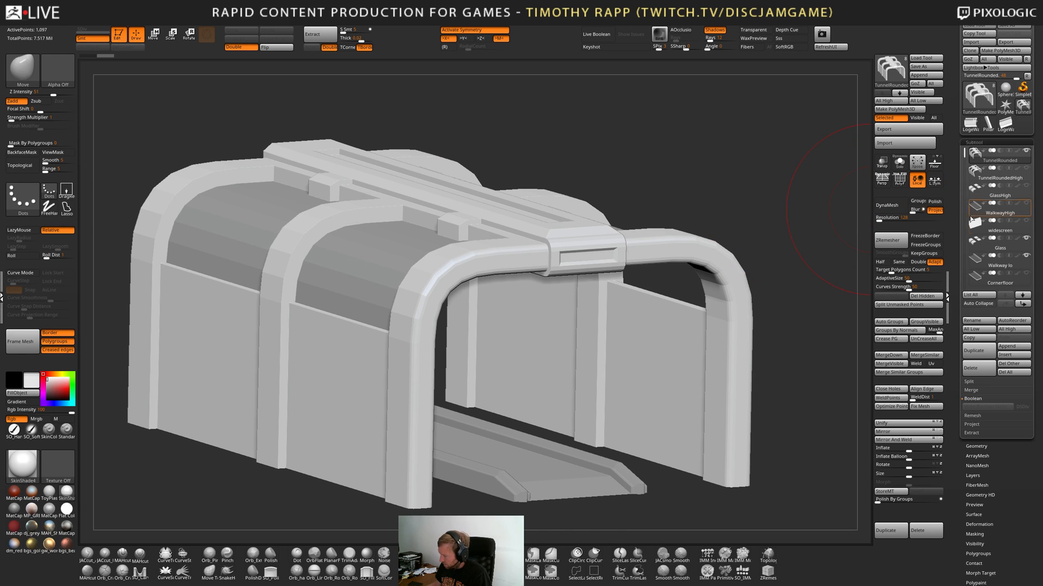
# Delete the Pillar and LogeWall3 tools, then activate the LogeWall4 tool and view the wall assembly beside the character.
pyautogui.click(990, 129)
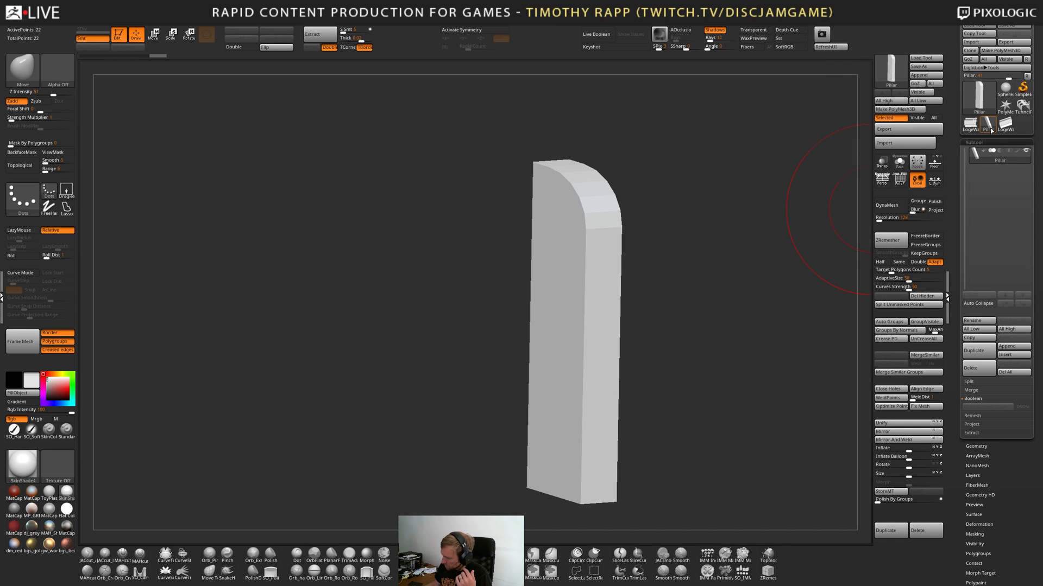
pyautogui.click(1010, 374)
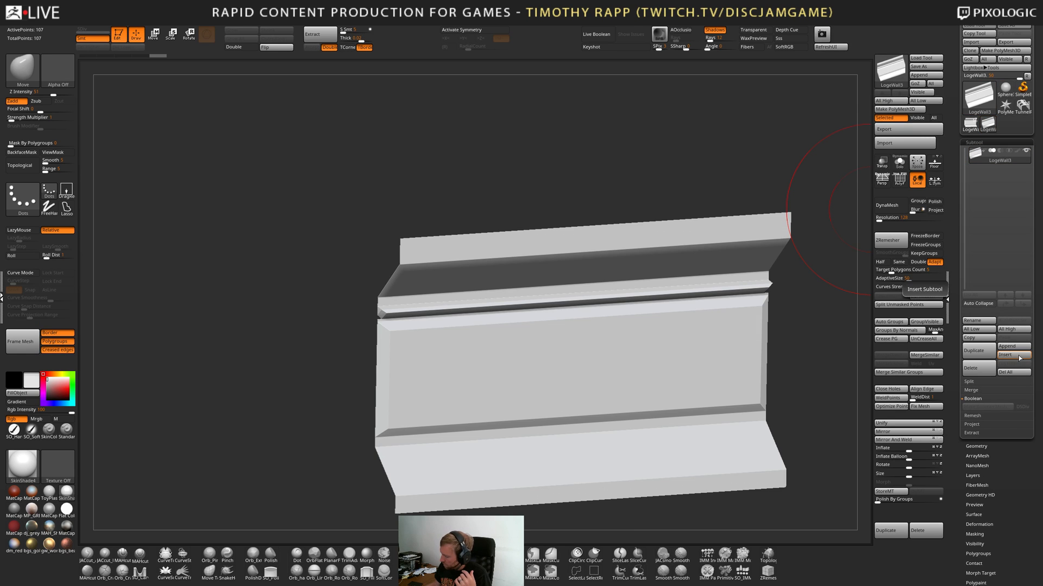
pyautogui.click(1018, 373)
pyautogui.click(976, 127)
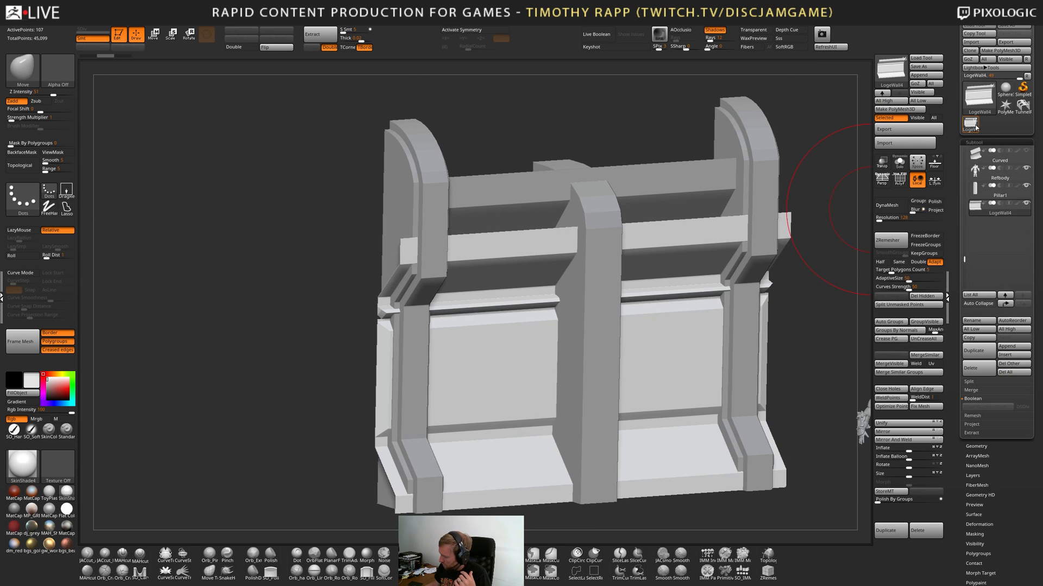
pyautogui.keyDown('alt'); pyautogui.moveTo(797, 393); pyautogui.dragTo(645, 362); pyautogui.keyUp('alt')
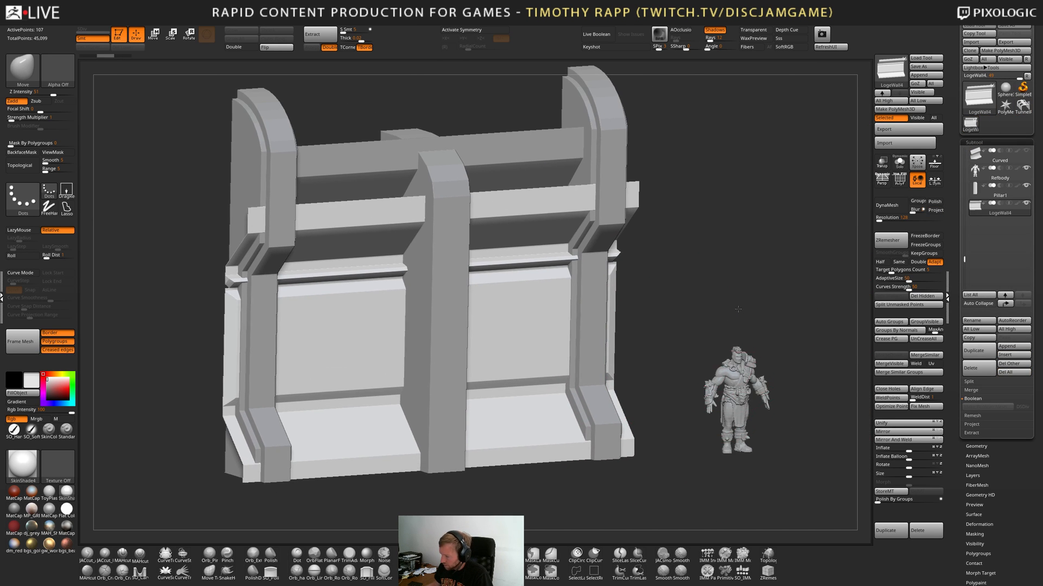
pyautogui.moveTo(738, 309)
pyautogui.mouseDown()
pyautogui.moveTo(712, 294)
pyautogui.moveTo(743, 294)
pyautogui.moveTo(723, 299)
pyautogui.mouseUp()
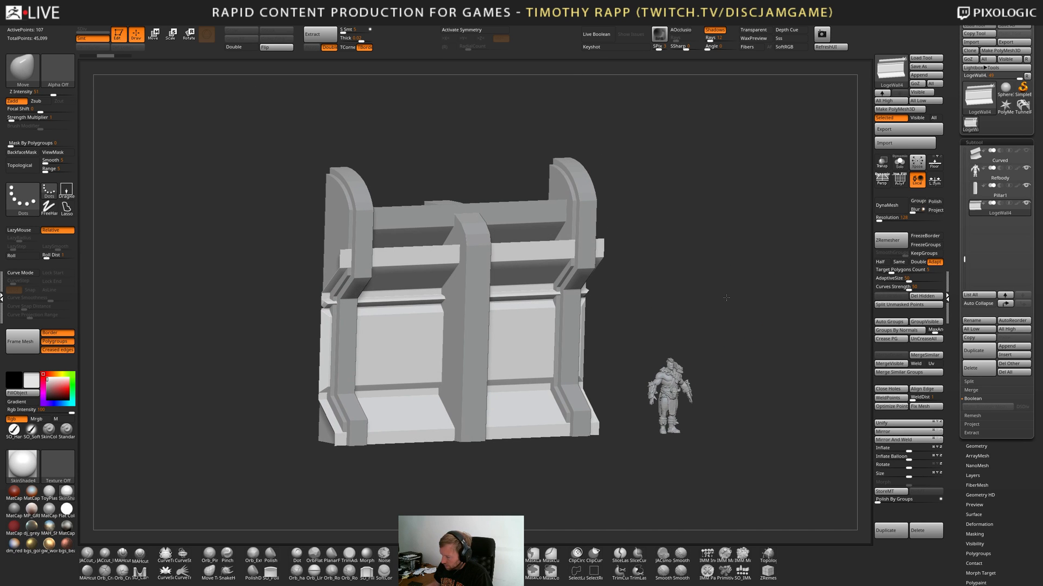
# Select the BackwallPillars2 subtool in the back wall assembly.
pyautogui.keyDown('alt'); pyautogui.click(589, 209); pyautogui.keyUp('alt')
pyautogui.moveTo(704, 231)
pyautogui.mouseDown()
pyautogui.moveTo(721, 242)
pyautogui.moveTo(712, 253)
pyautogui.moveTo(704, 245)
pyautogui.mouseUp()
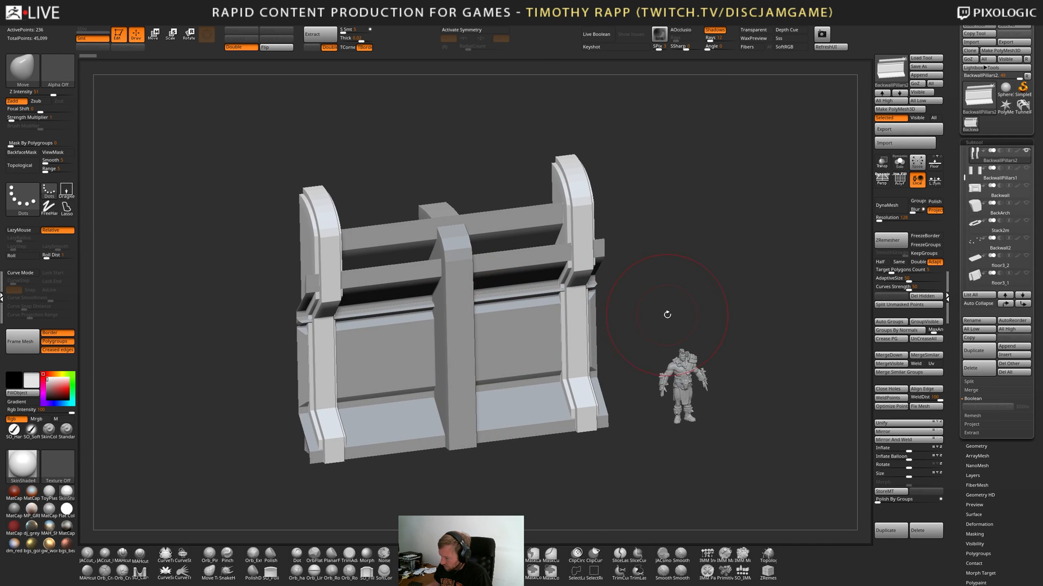
pyautogui.moveTo(666, 315); pyautogui.dragTo(695, 303)
pyautogui.keyDown('alt'); pyautogui.click(529, 207); pyautogui.keyUp('alt')
pyautogui.moveTo(684, 240)
pyautogui.mouseDown()
pyautogui.moveTo(721, 245)
pyautogui.moveTo(675, 235)
pyautogui.moveTo(690, 239)
pyautogui.mouseUp()
pyautogui.keyDown('alt'); pyautogui.click(566, 210); pyautogui.keyUp('alt')
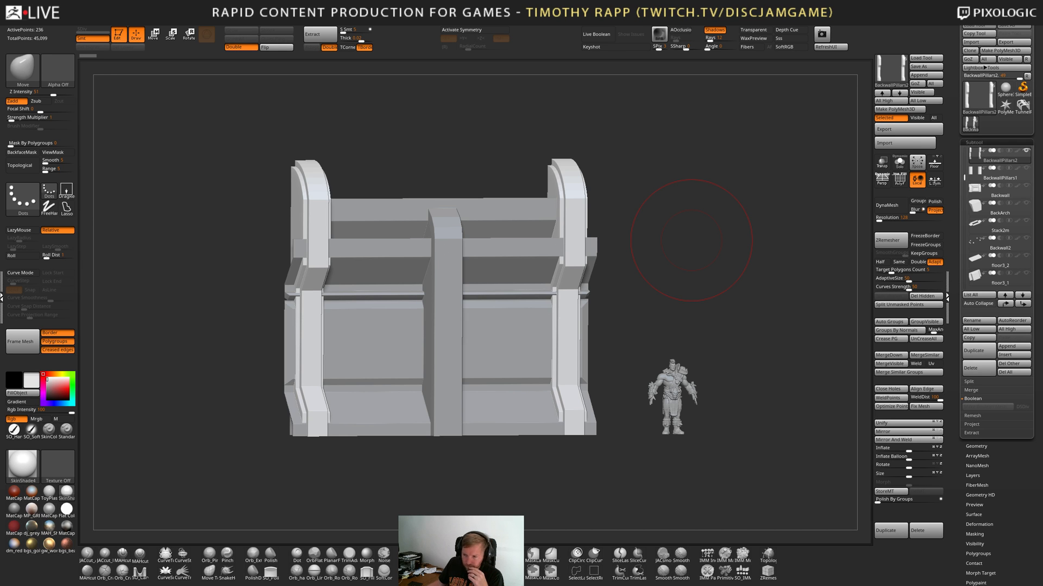
# Switch to Clip Studio Paint and start a screen snip over the angled_wall concept sketch.
pyautogui.hotkey('alt', 'Tab')
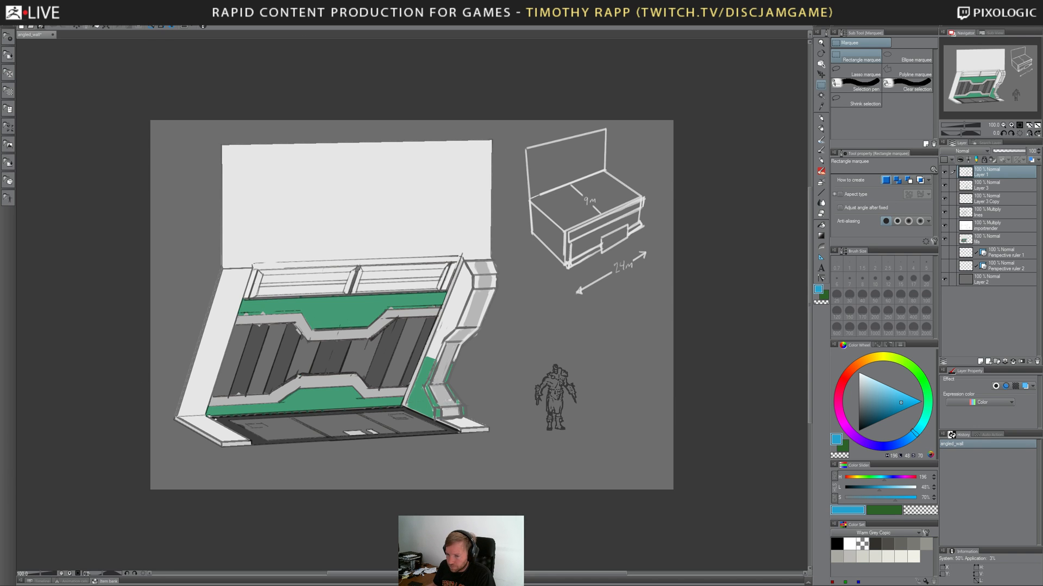
pyautogui.click(9, 16)
pyautogui.click(191, 196)
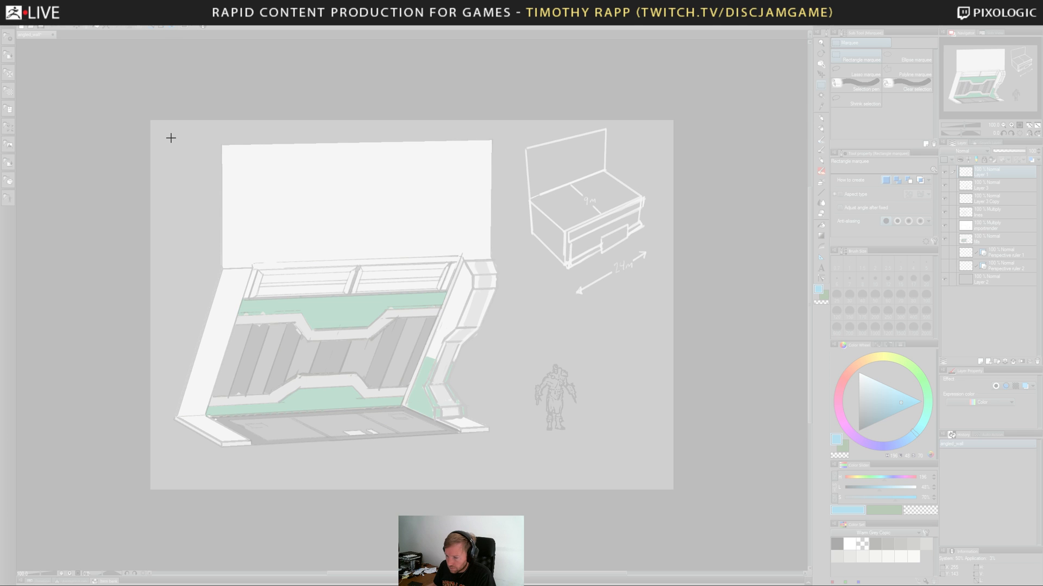
pyautogui.moveTo(170, 137)
pyautogui.mouseDown()
pyautogui.moveTo(454, 332)
pyautogui.moveTo(660, 450)
pyautogui.moveTo(397, 197)
pyautogui.moveTo(243, 139)
pyautogui.moveTo(169, 126)
pyautogui.mouseUp()
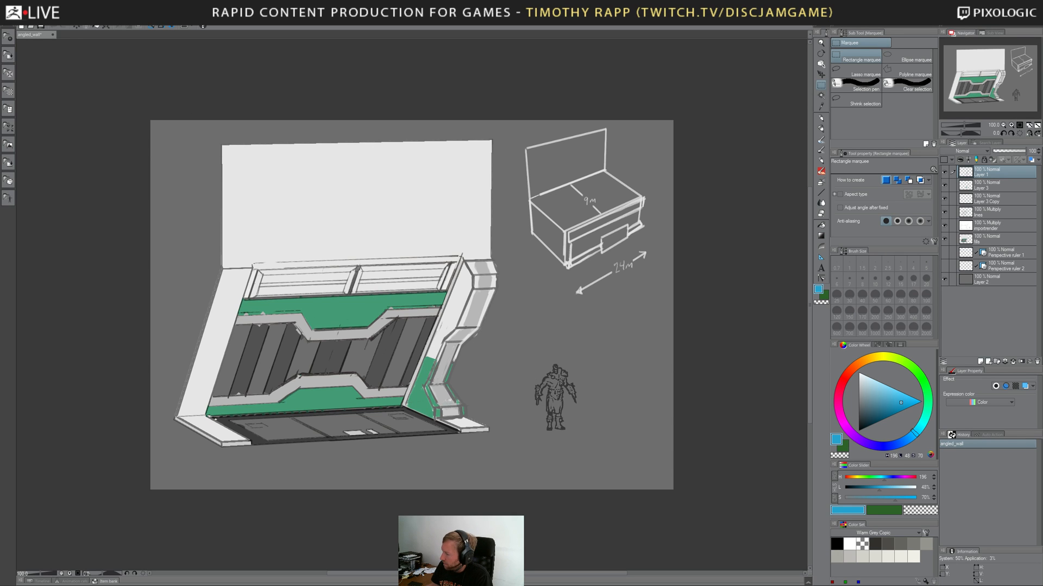
# Close the angled_wall drawing without saving and return to the back wall model in ZBrush.
pyautogui.hotkey('ctrl', 'w')
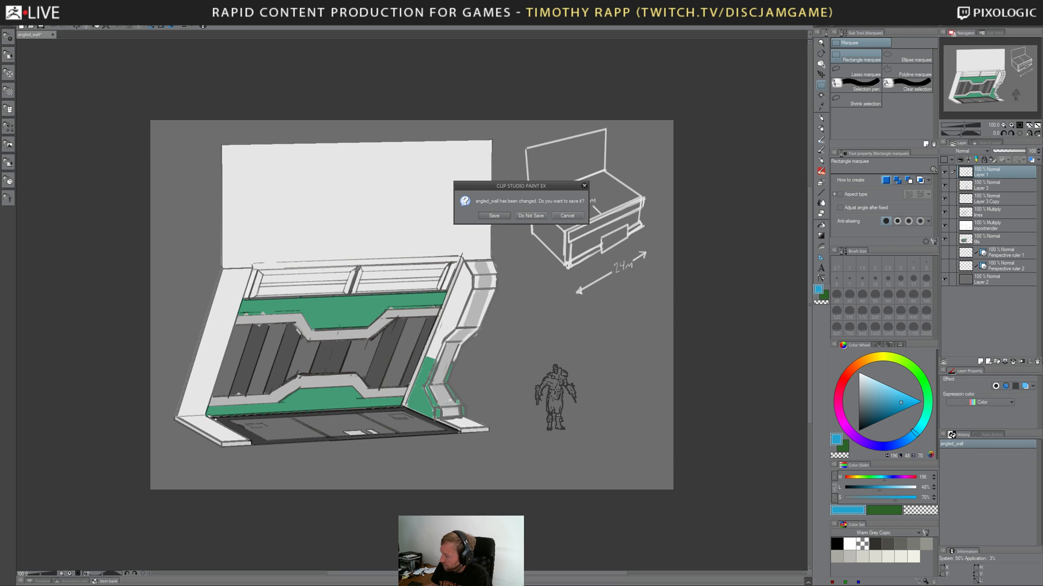
pyautogui.click(526, 216)
pyautogui.moveTo(739, 246); pyautogui.dragTo(750, 263)
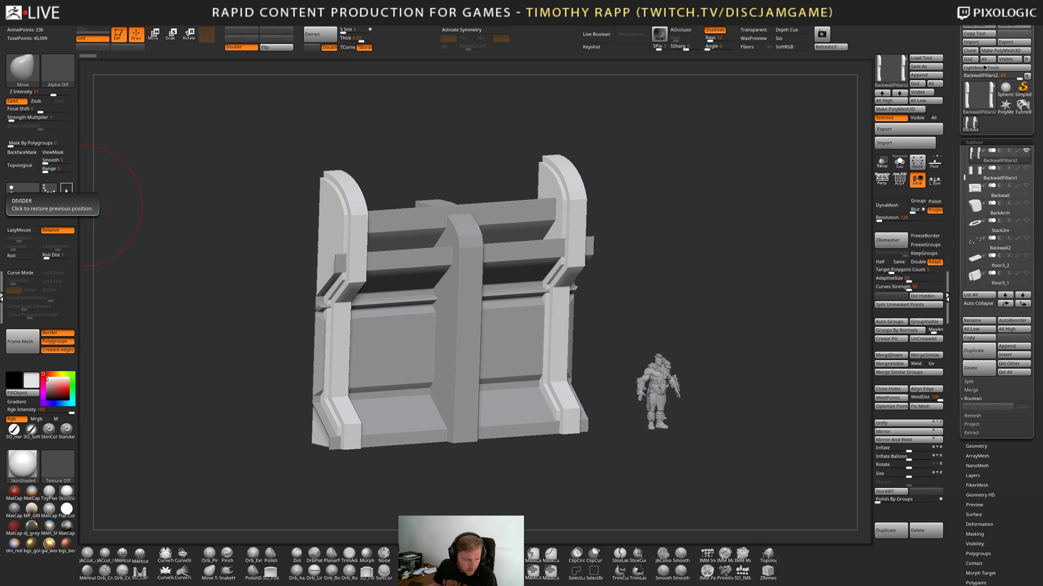
# Dismiss the file write failure notice and frame the Side_press_box mesh.
pyautogui.hotkey('alt', 'Tab')
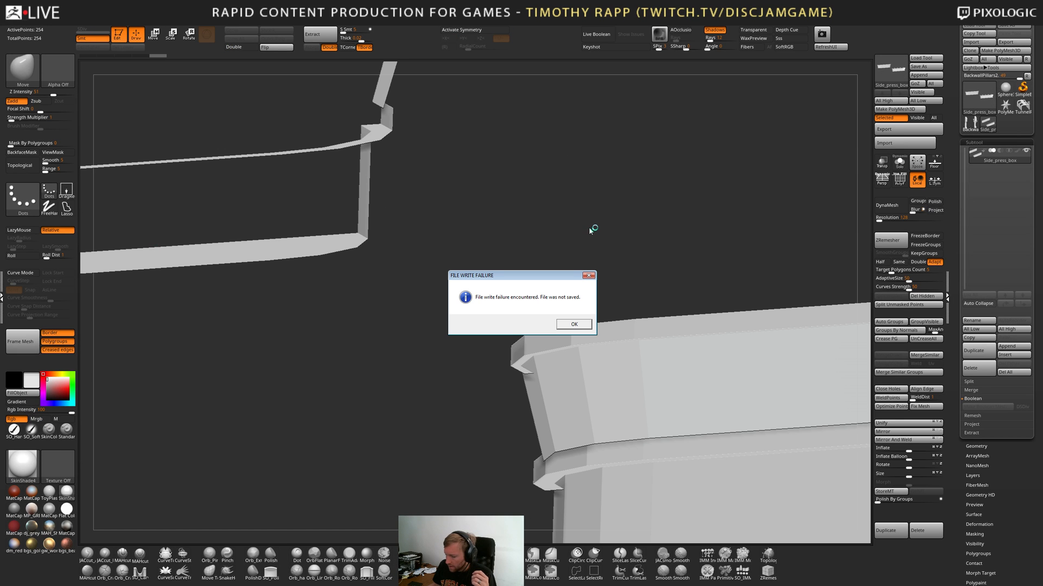
pyautogui.click(574, 328)
pyautogui.keyDown('alt'); pyautogui.moveTo(565, 245); pyautogui.dragTo(427, 244); pyautogui.keyUp('alt')
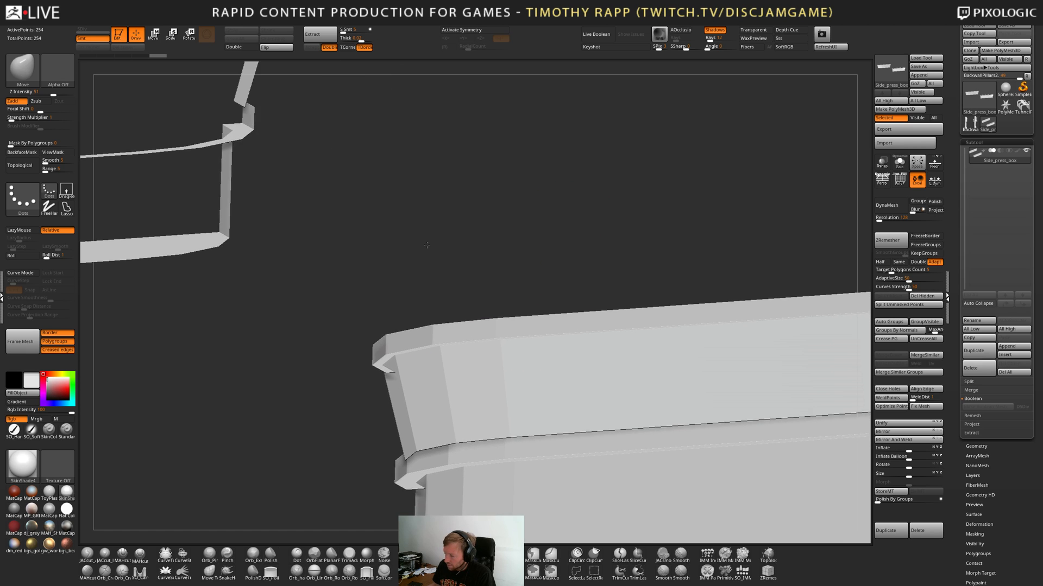
pyautogui.press('3')
pyautogui.press('f')
pyautogui.moveTo(505, 212); pyautogui.dragTo(485, 269)
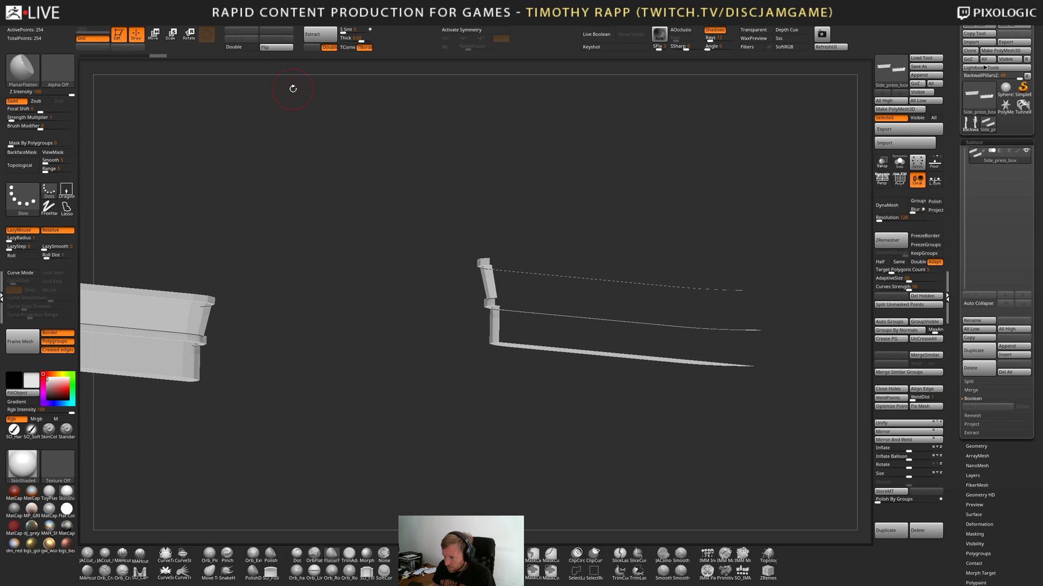
# Flip the normals of the Side_press_box mesh, turn on PolyFrame display and inspect its panels.
pyautogui.click(283, 48)
pyautogui.moveTo(488, 196); pyautogui.dragTo(226, 328)
pyautogui.hotkey('shift', 'f')
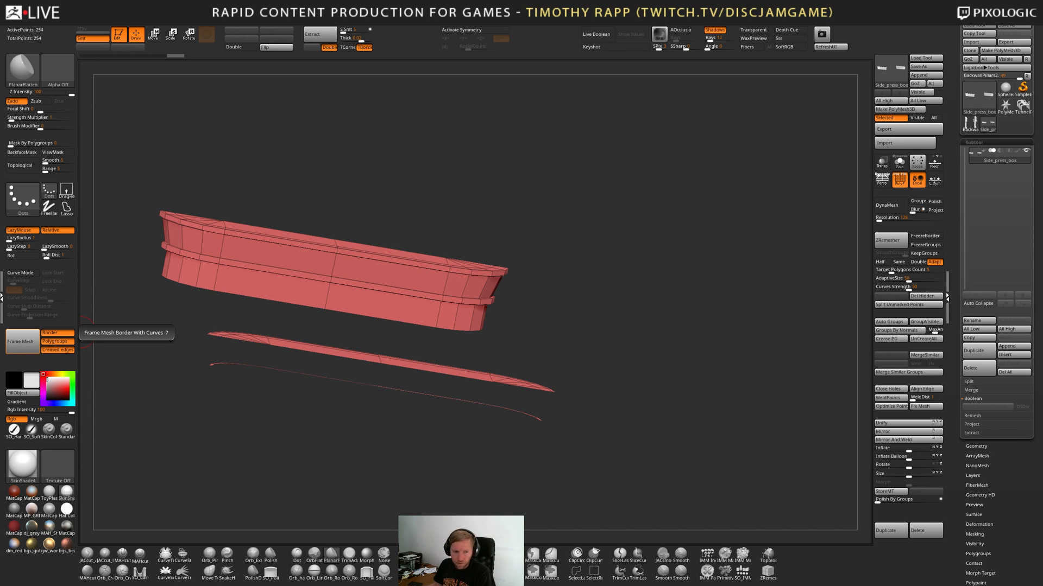
pyautogui.moveTo(693, 338); pyautogui.dragTo(516, 459)
pyautogui.moveTo(419, 453); pyautogui.dragTo(553, 487)
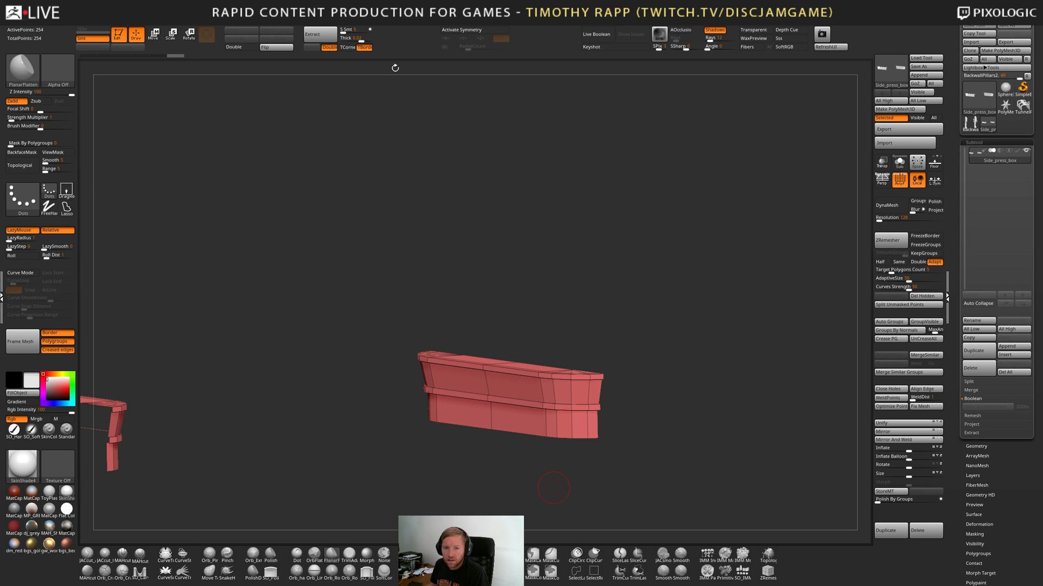
pyautogui.moveTo(299, 177); pyautogui.dragTo(314, 184)
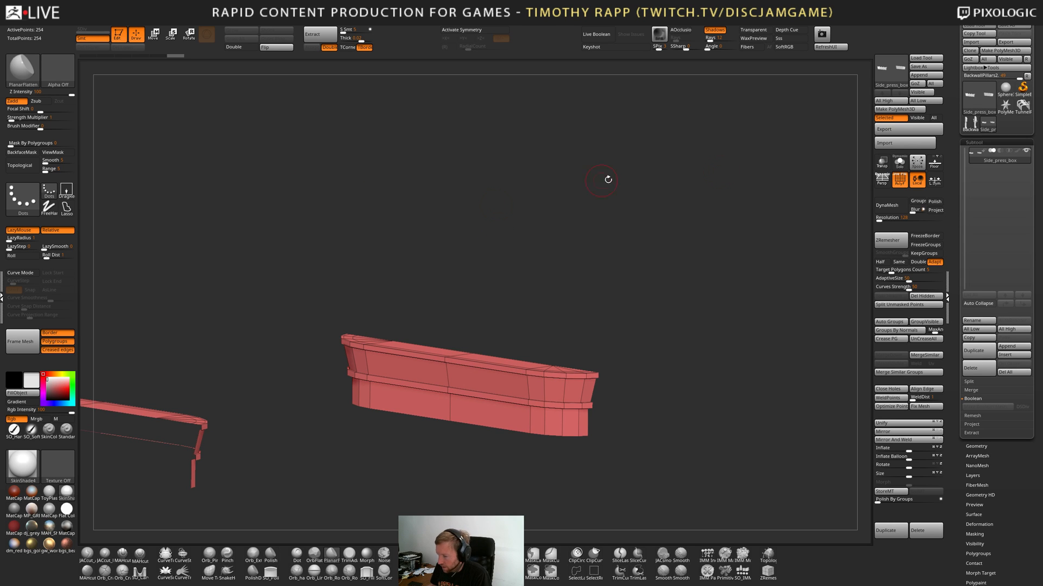
# Activate the BackwallPillars2 tool and frame the back wall assembly together with the character.
pyautogui.click(970, 124)
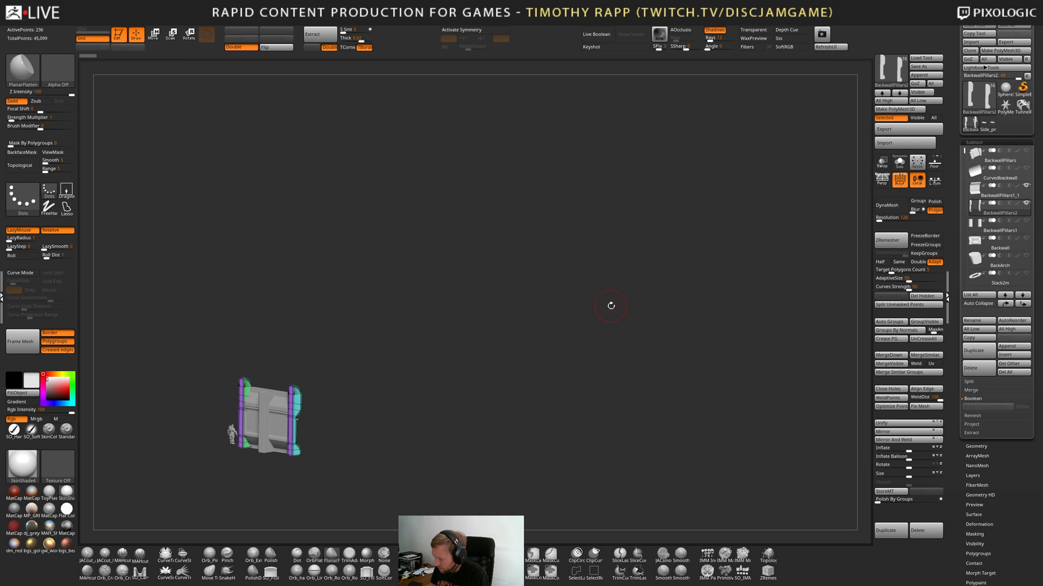
pyautogui.moveTo(611, 305); pyautogui.dragTo(528, 328)
pyautogui.press('f')
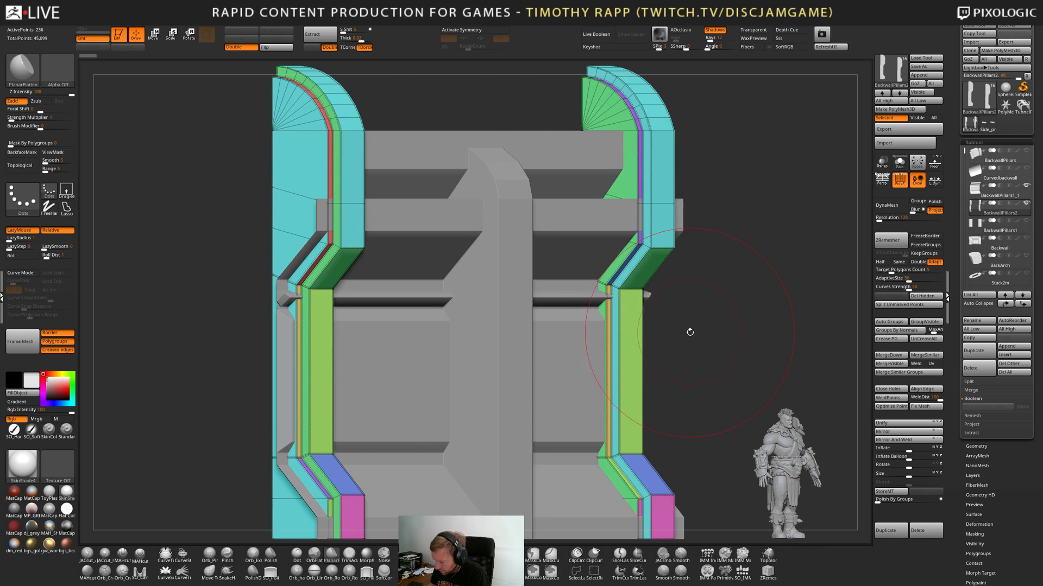
pyautogui.keyDown('alt'); pyautogui.moveTo(742, 320); pyautogui.dragTo(713, 303); pyautogui.keyUp('alt')
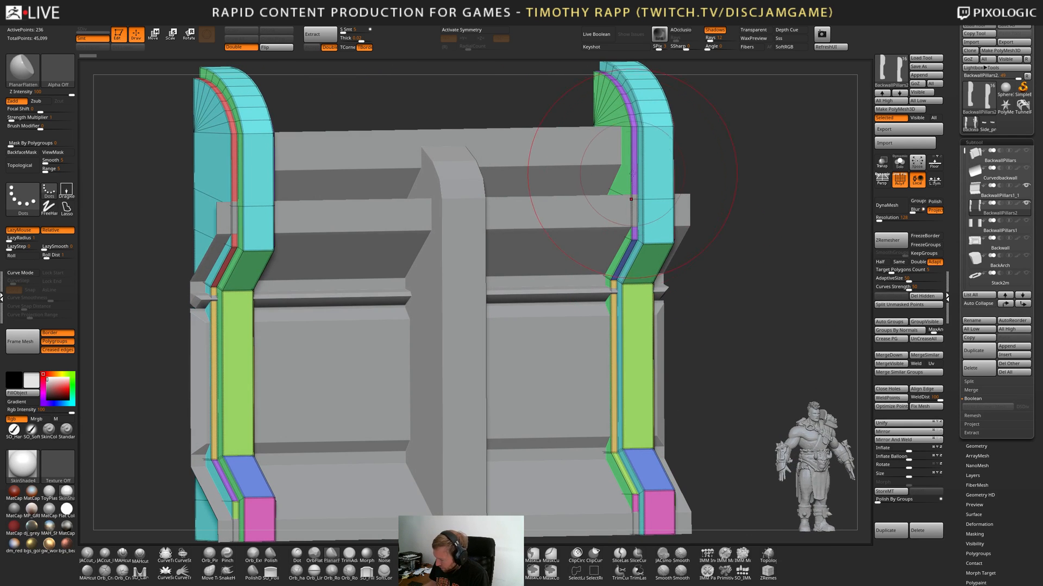
pyautogui.moveTo(807, 276); pyautogui.dragTo(776, 262)
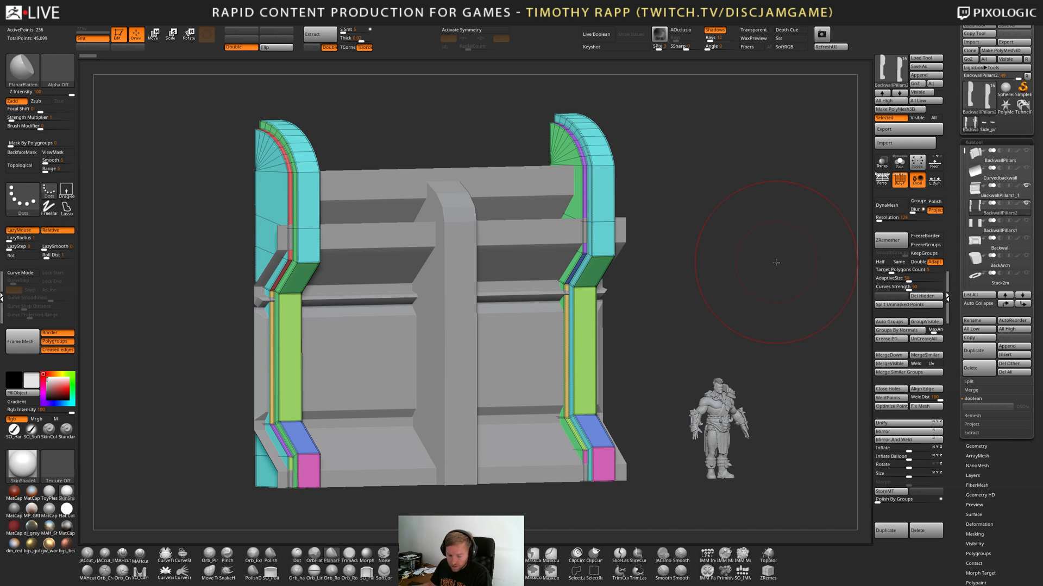
# Isolate the BackwallPillars2 subtool and frame its lower section with PolyFrame shown.
pyautogui.hotkey('ctrl', 'shift', 's')
pyautogui.moveTo(608, 401); pyautogui.dragTo(627, 404)
pyautogui.hotkey('shift', 'f')
pyautogui.hotkey('shift', 'f')
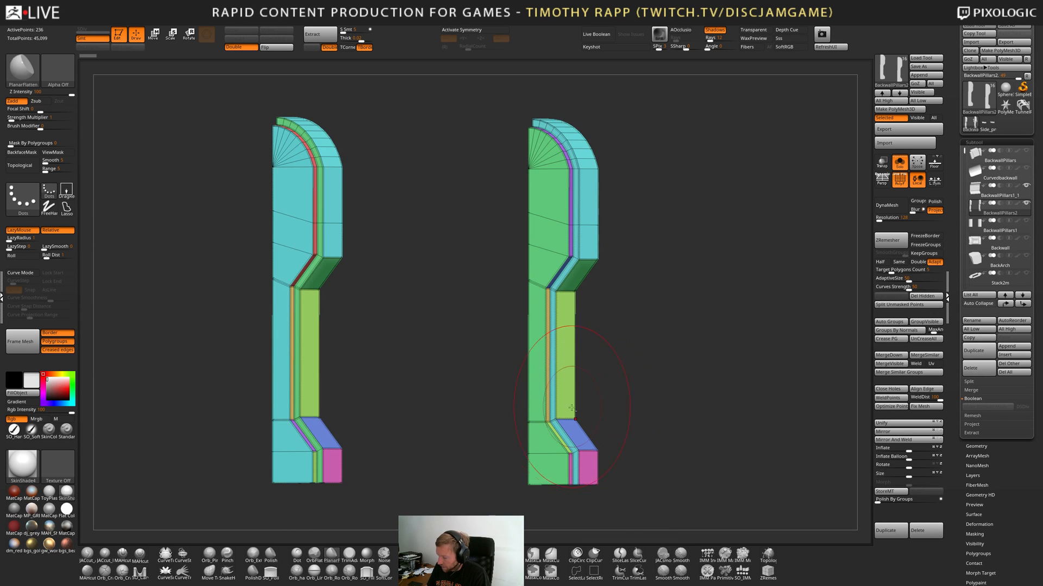
pyautogui.scroll(3, 572, 408)
# Activate Dynamic Subdiv with the Always YES option and toggle it to compare the smoothed and base pillars.
pyautogui.press('d')
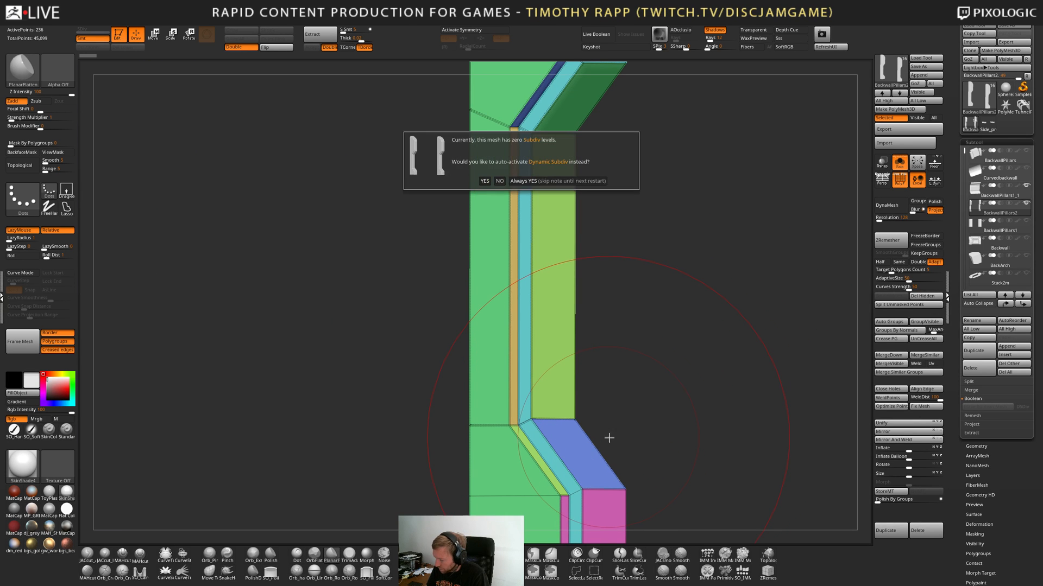
pyautogui.click(547, 182)
pyautogui.press('f')
pyautogui.hotkey('shift', 'f')
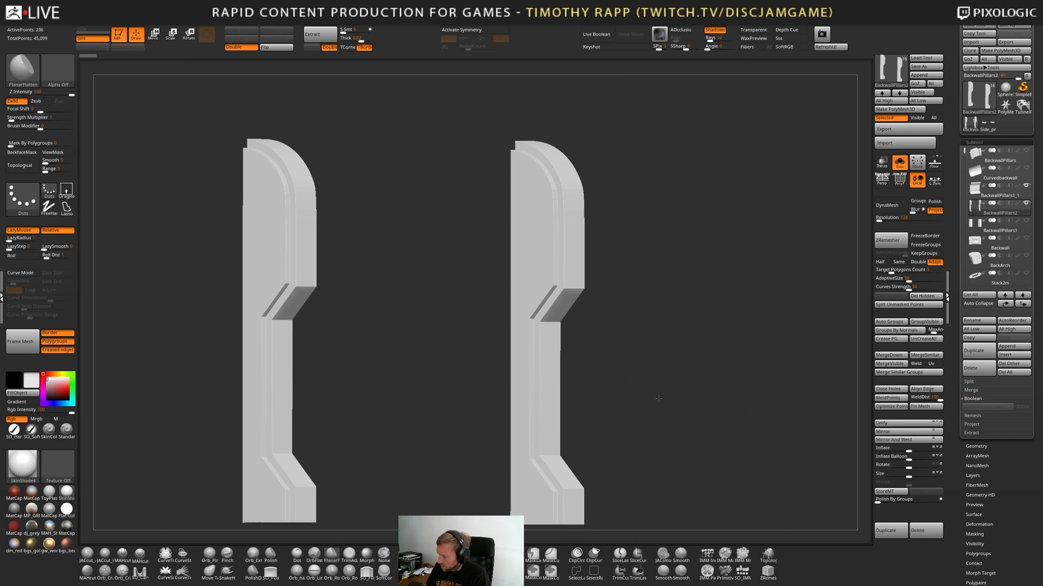
pyautogui.moveTo(658, 399)
pyautogui.keyDown('shift'); pyautogui.mouseDown()
pyautogui.moveTo(675, 386)
pyautogui.moveTo(662, 440)
pyautogui.mouseUp(); pyautogui.keyUp('shift')
pyautogui.moveTo(584, 333)
pyautogui.mouseDown()
pyautogui.moveTo(581, 303)
pyautogui.moveTo(640, 303)
pyautogui.moveTo(605, 353)
pyautogui.mouseUp()
pyautogui.hotkey('shift', 'd')
pyautogui.press('d')
pyautogui.hotkey('shift', 'd')
# Show PolyFrame on the isolated pillars and inspect their polygroups from several angles.
pyautogui.moveTo(691, 335)
pyautogui.keyDown('alt'); pyautogui.mouseDown()
pyautogui.moveTo(616, 357)
pyautogui.moveTo(681, 340)
pyautogui.moveTo(637, 344)
pyautogui.moveTo(624, 363)
pyautogui.moveTo(636, 376)
pyautogui.moveTo(609, 368)
pyautogui.moveTo(560, 389)
pyautogui.moveTo(589, 384)
pyautogui.moveTo(631, 411)
pyautogui.moveTo(617, 377)
pyautogui.mouseUp(); pyautogui.keyUp('alt')
pyautogui.hotkey('shift', 'f')
pyautogui.hotkey('shift', 'f')
pyautogui.press('s')
pyautogui.hotkey('shift', 'f')
pyautogui.moveTo(633, 419); pyautogui.dragTo(647, 345)
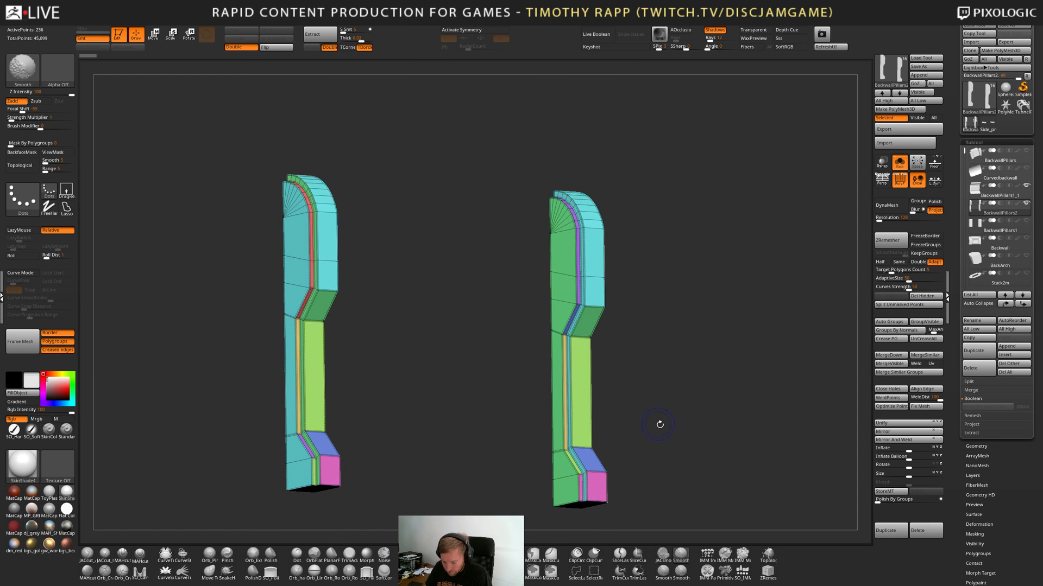
# Change the maximum angle tolerance and regroup the pillars' polygons with Groups By Normals.
pyautogui.press('g')
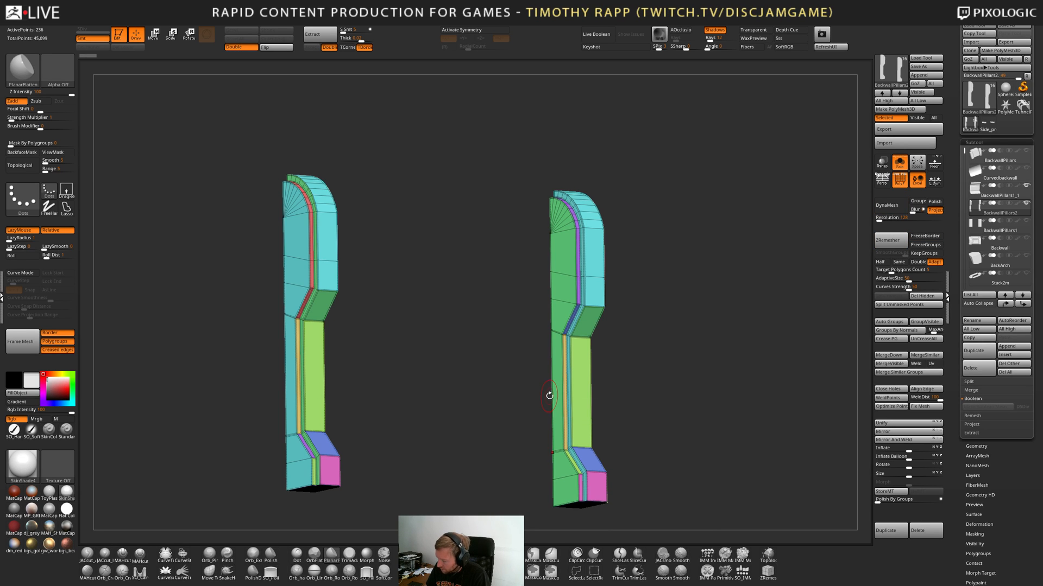
pyautogui.hotkey('shift', 'c')
pyautogui.hotkey('shift', 'c')
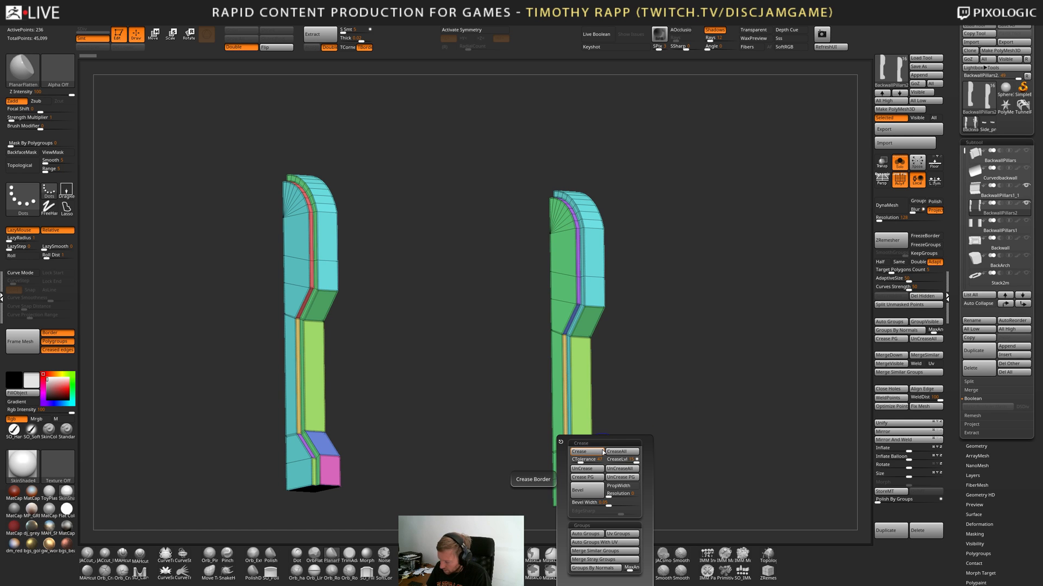
pyautogui.click(609, 570)
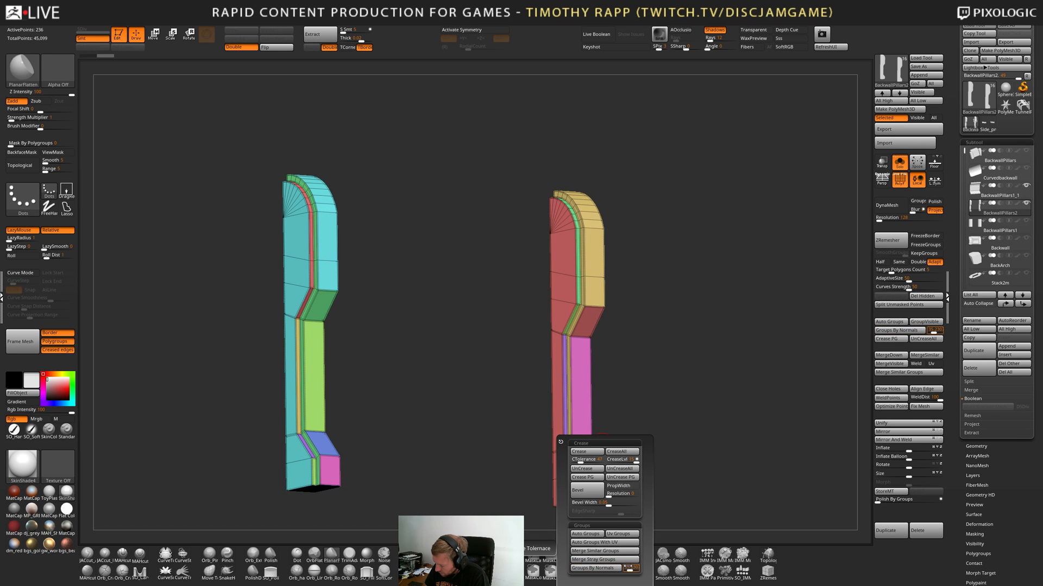
pyautogui.moveTo(621, 404); pyautogui.dragTo(562, 409, button='right')
pyautogui.keyDown('ctrl'); pyautogui.moveTo(562, 409); pyautogui.dragTo(647, 454, button='right'); pyautogui.keyUp('ctrl')
pyautogui.press('c')
pyautogui.click(675, 571)
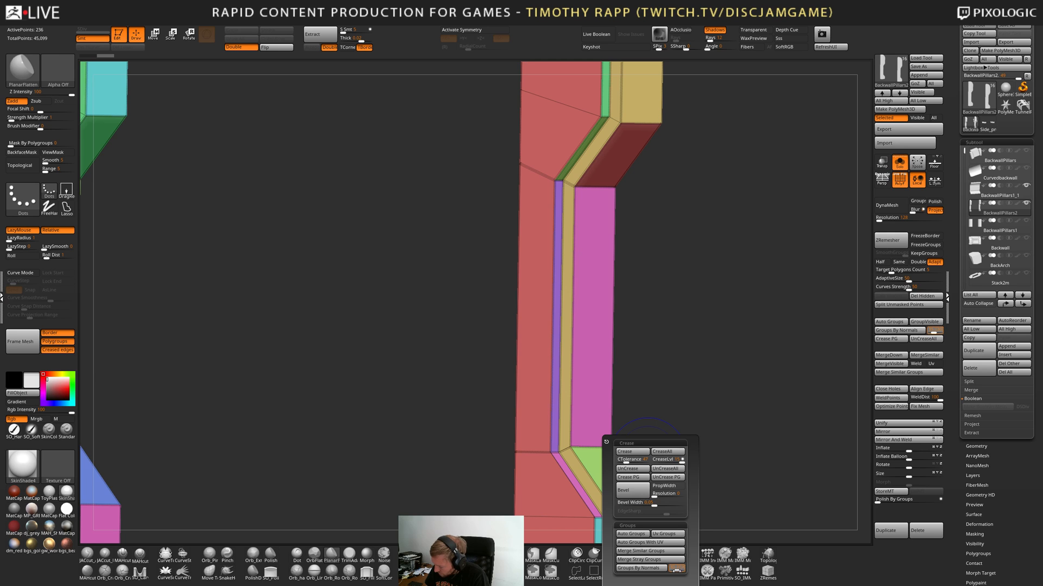
pyautogui.click(677, 570)
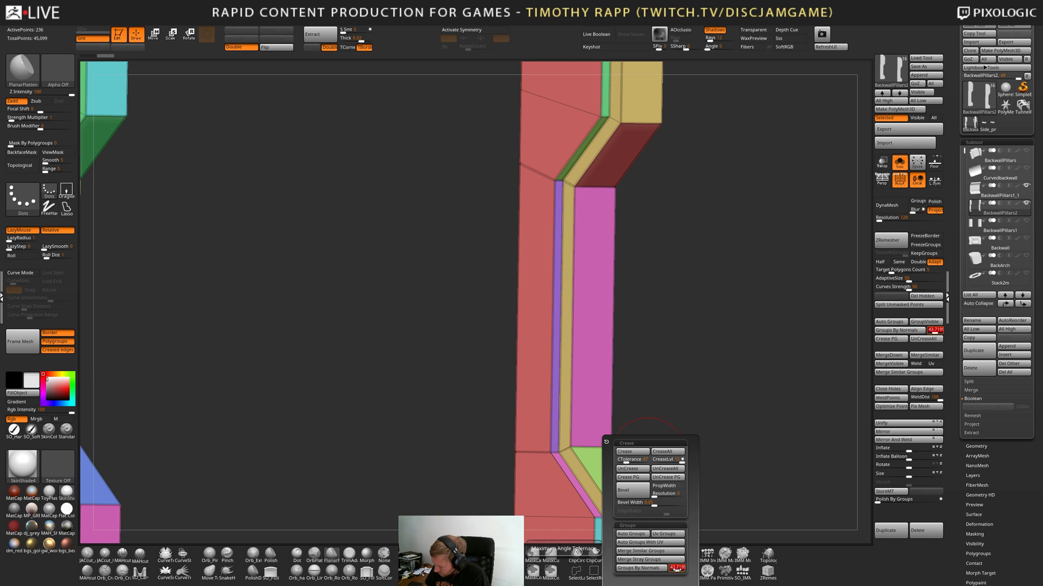
pyautogui.click(649, 569)
# Inspect the new polygroups around the pillar tops and open the UV Master options.
pyautogui.press('f')
pyautogui.moveTo(763, 470); pyautogui.dragTo(635, 428, button='right')
pyautogui.keyDown('alt'); pyautogui.moveTo(636, 428); pyautogui.dragTo(601, 470, button='right'); pyautogui.keyUp('alt')
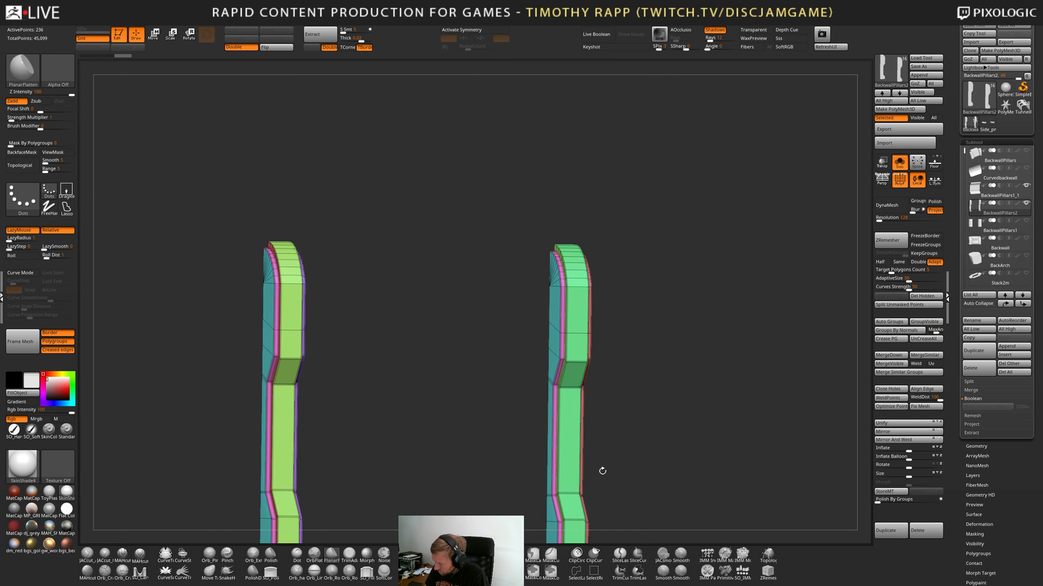
pyautogui.keyDown('ctrl'); pyautogui.moveTo(574, 332); pyautogui.dragTo(750, 359, button='right'); pyautogui.keyUp('ctrl')
pyautogui.moveTo(597, 389); pyautogui.dragTo(662, 451, button='right')
pyautogui.moveTo(663, 451); pyautogui.dragTo(620, 462, button='right')
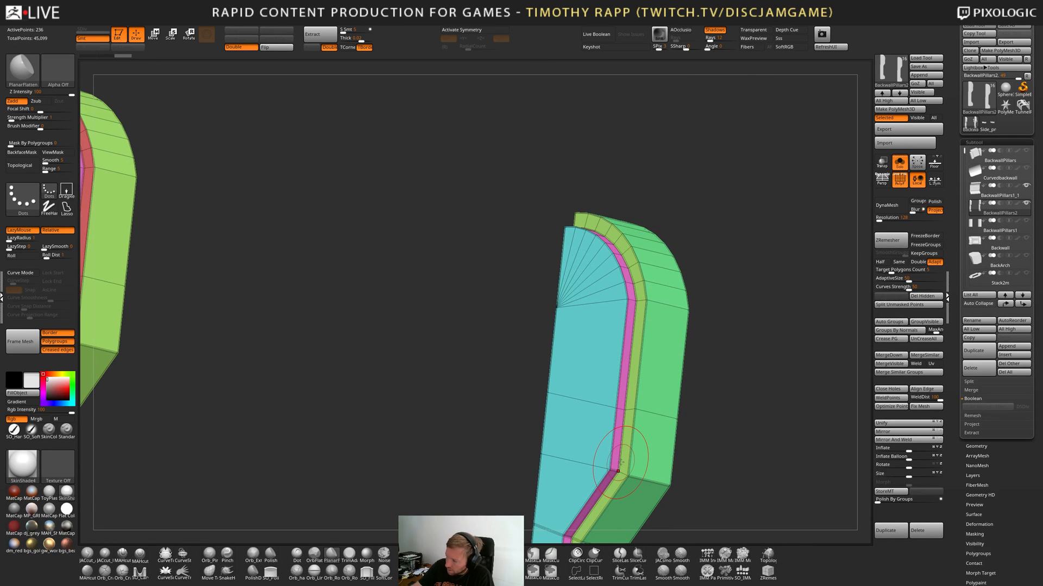
pyautogui.moveTo(482, 18)
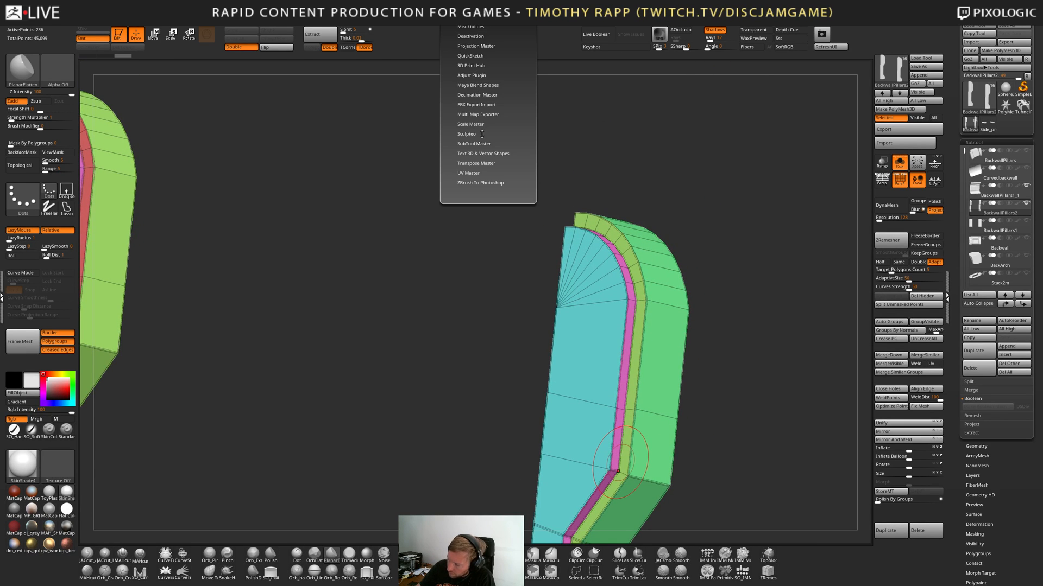
pyautogui.click(470, 173)
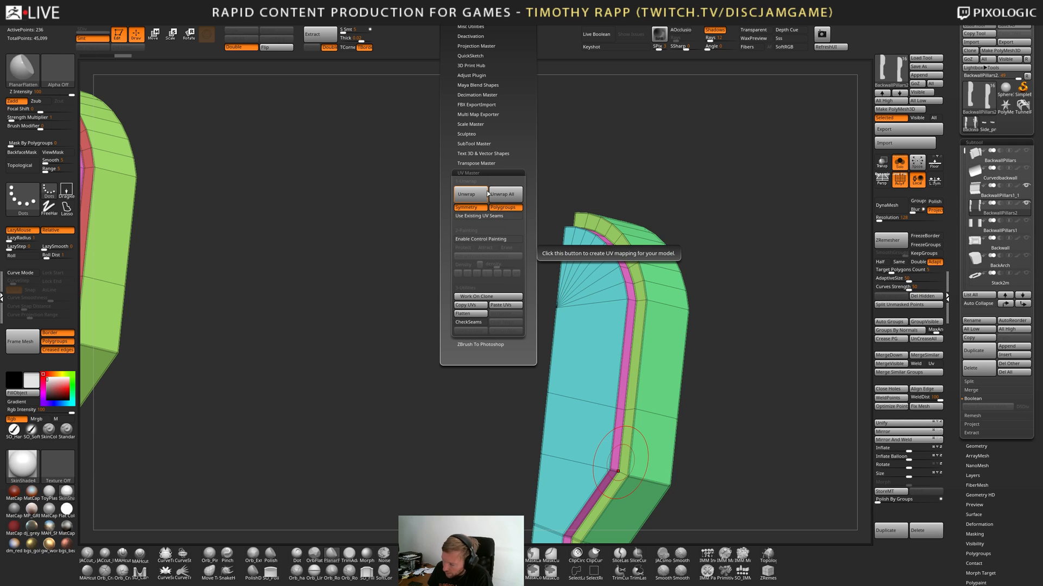
pyautogui.keyDown('shift'); pyautogui.moveTo(780, 391); pyautogui.dragTo(665, 326, button='right'); pyautogui.keyUp('shift')
pyautogui.keyDown('alt'); pyautogui.moveTo(614, 456); pyautogui.dragTo(626, 437, button='right'); pyautogui.keyUp('alt')
# Subdivide the pillars four times with PolyFrame off.
pyautogui.hotkey('shift', 'f')
pyautogui.hotkey('ctrl', 'd')
pyautogui.hotkey('ctrl', 'd')
pyautogui.hotkey('ctrl', 'd')
pyautogui.hotkey('ctrl', 'd')
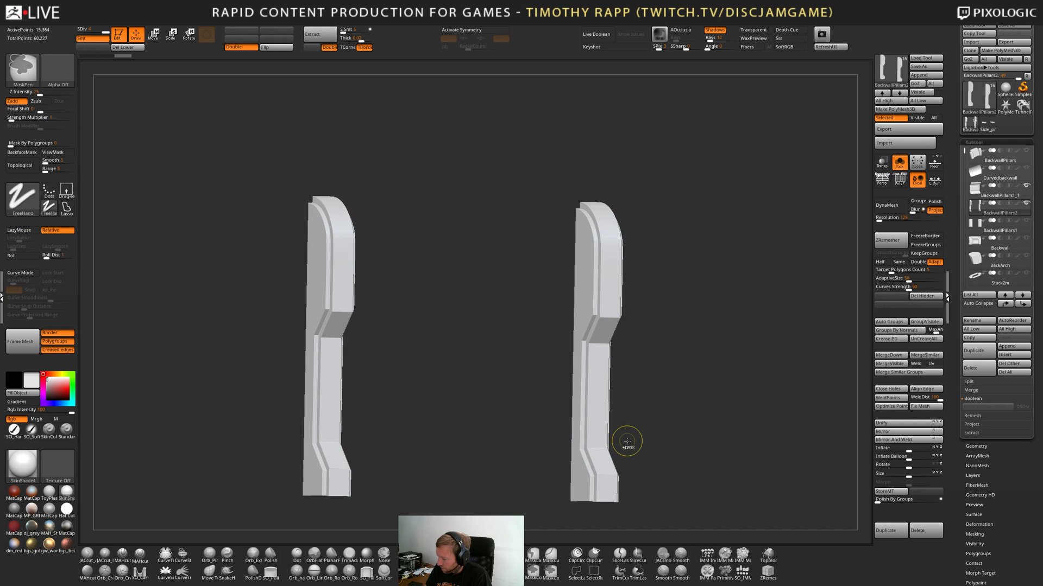
pyautogui.moveTo(629, 453)
pyautogui.mouseDown(button='right')
pyautogui.moveTo(654, 452)
pyautogui.moveTo(623, 446)
pyautogui.mouseUp(button='right')
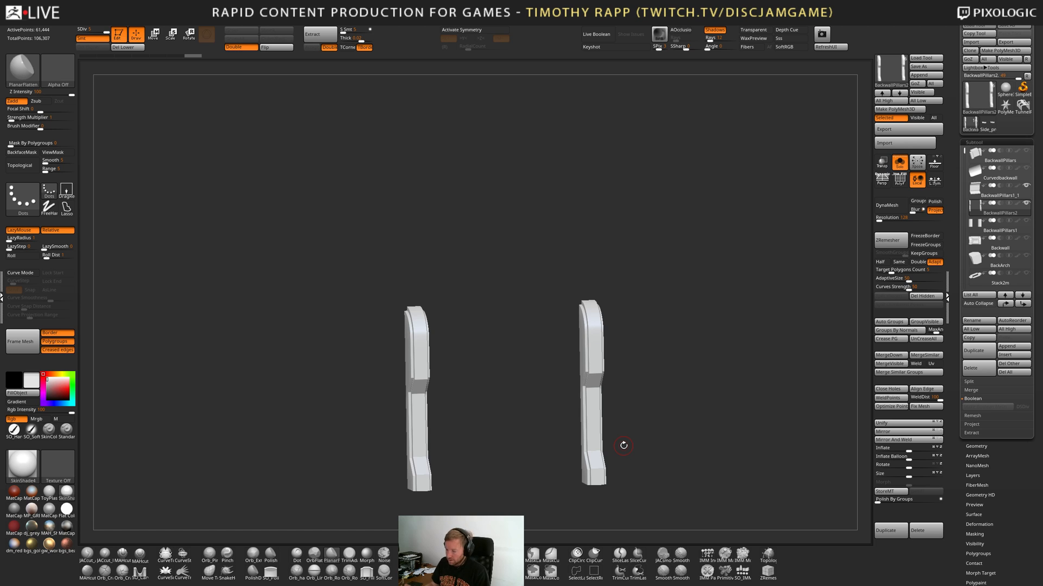
# Undo the pillar subdivisions down to the base mesh.
pyautogui.moveTo(624, 445)
pyautogui.mouseDown(button='right')
pyautogui.moveTo(714, 406)
pyautogui.moveTo(725, 424)
pyautogui.mouseUp(button='right')
pyautogui.hotkey('ctrl', 'z')
pyautogui.hotkey('ctrl', 'z')
pyautogui.hotkey('ctrl', 'z')
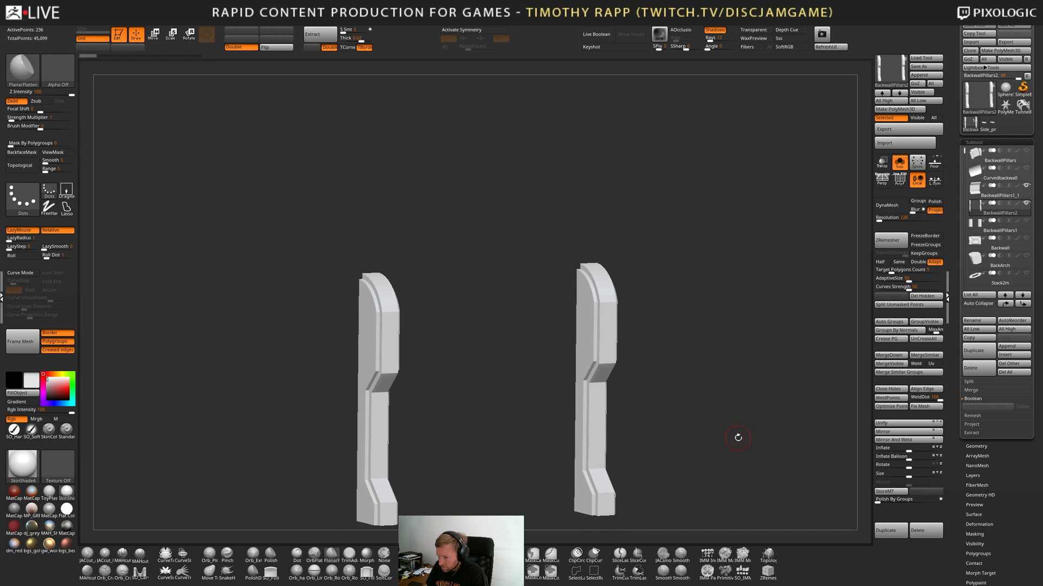
# Turn off the isolation of the pillars and step up the subtool list to BackwallPillars.
pyautogui.keyDown('ctrl'); pyautogui.click(711, 442); pyautogui.keyUp('ctrl')
pyautogui.keyDown('ctrl'); pyautogui.moveTo(711, 442); pyautogui.dragTo(729, 431); pyautogui.keyUp('ctrl')
pyautogui.hotkey('alt', 's')
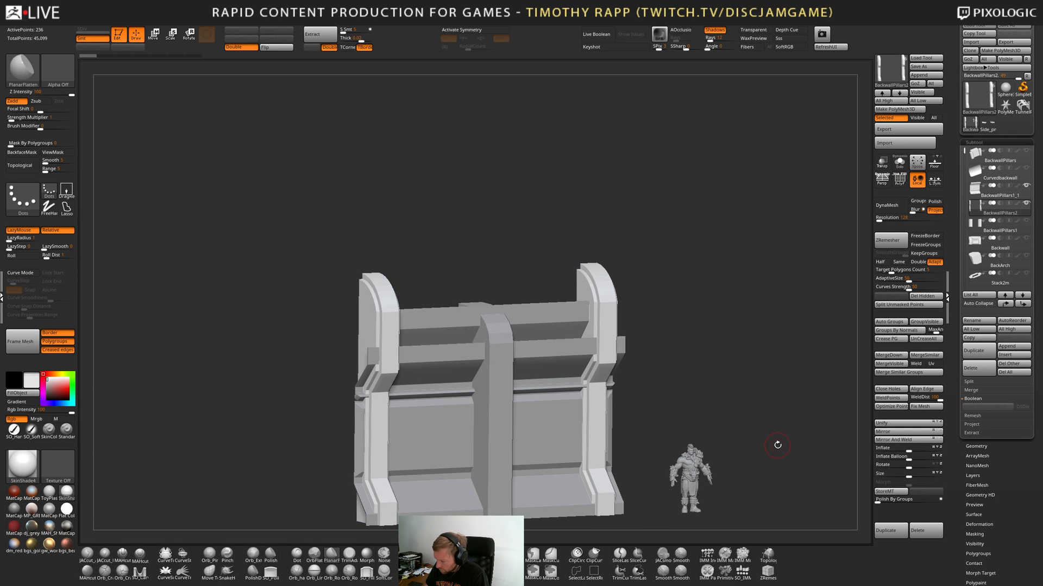
pyautogui.moveTo(778, 445); pyautogui.dragTo(749, 451, button='right')
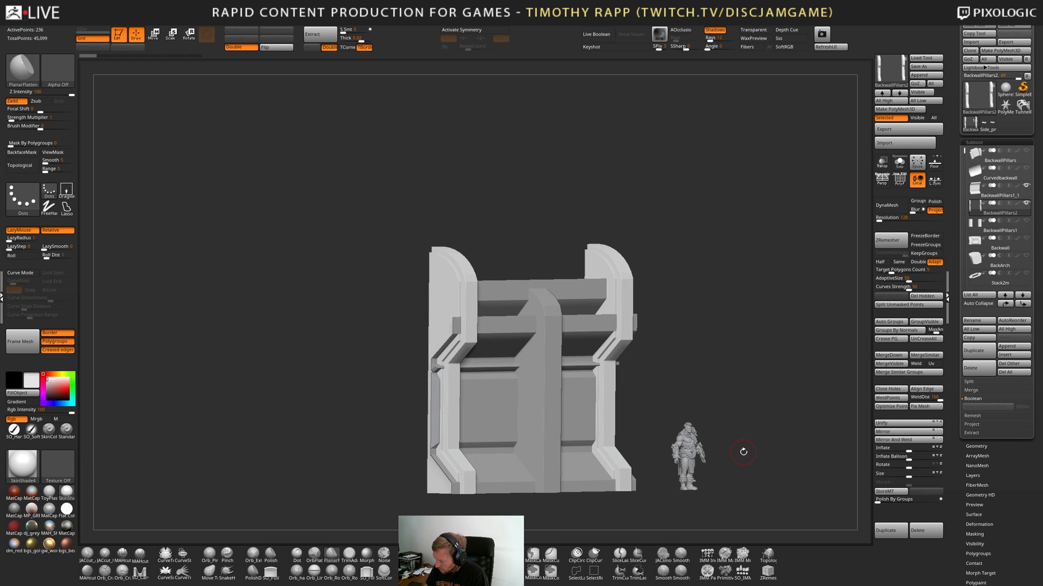
pyautogui.press('Down')
pyautogui.press('Up')
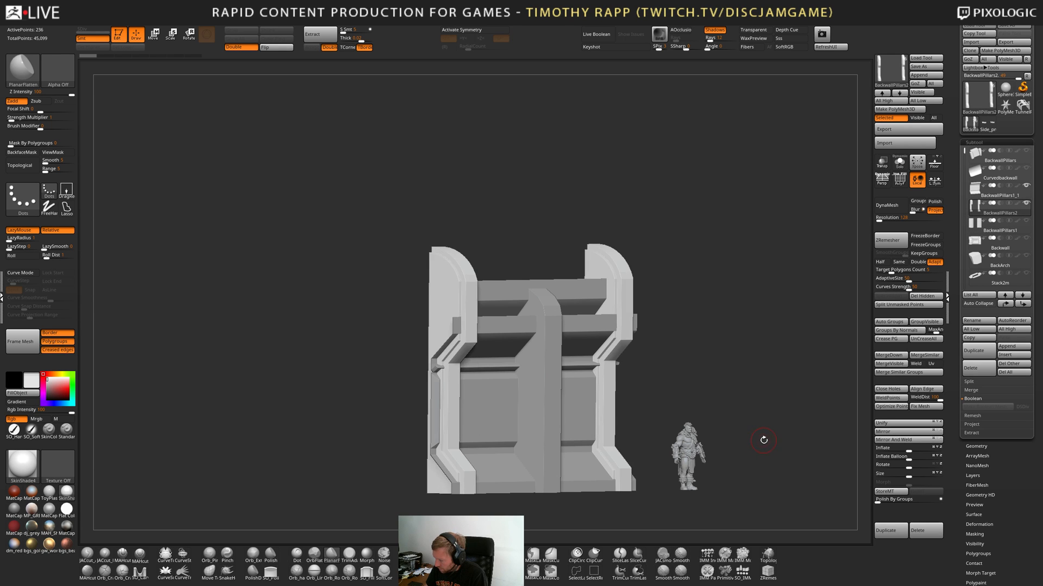
pyautogui.press('Up')
pyautogui.press('Up')
pyautogui.press('Up')
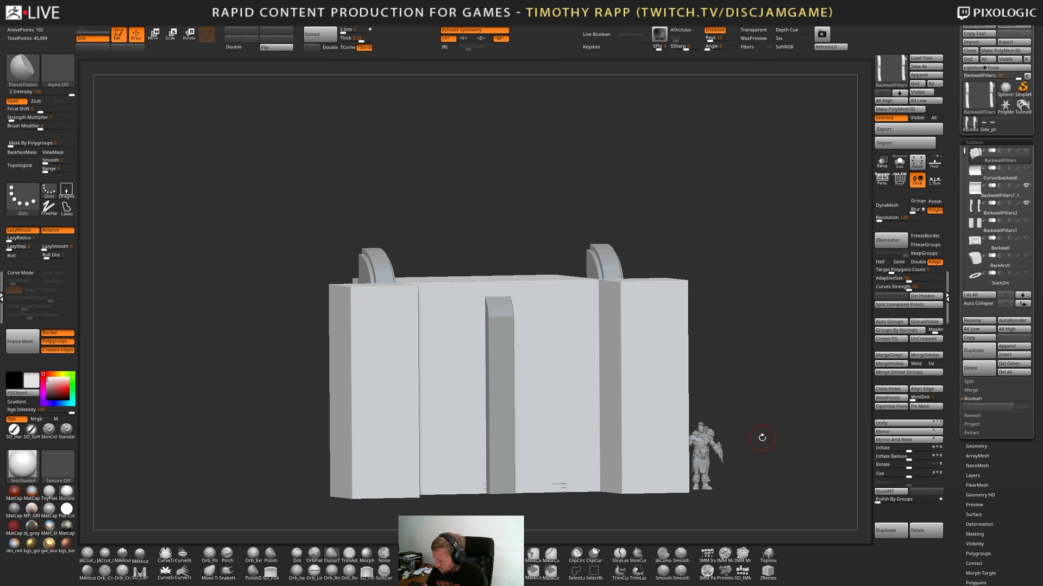
# Step down the subtool list to Backwall2 and delete that subtool.
pyautogui.press('Down')
pyautogui.moveTo(762, 437)
pyautogui.mouseDown(button='right')
pyautogui.moveTo(785, 447)
pyautogui.moveTo(768, 444)
pyautogui.moveTo(806, 433)
pyautogui.moveTo(753, 438)
pyautogui.moveTo(742, 455)
pyautogui.moveTo(773, 431)
pyautogui.mouseUp(button='right')
pyautogui.press('Down')
pyautogui.press('Down')
pyautogui.press('Down')
pyautogui.press('Down')
pyautogui.press('Down')
pyautogui.press('Down')
pyautogui.press('Down')
pyautogui.press('Down')
pyautogui.press('Up')
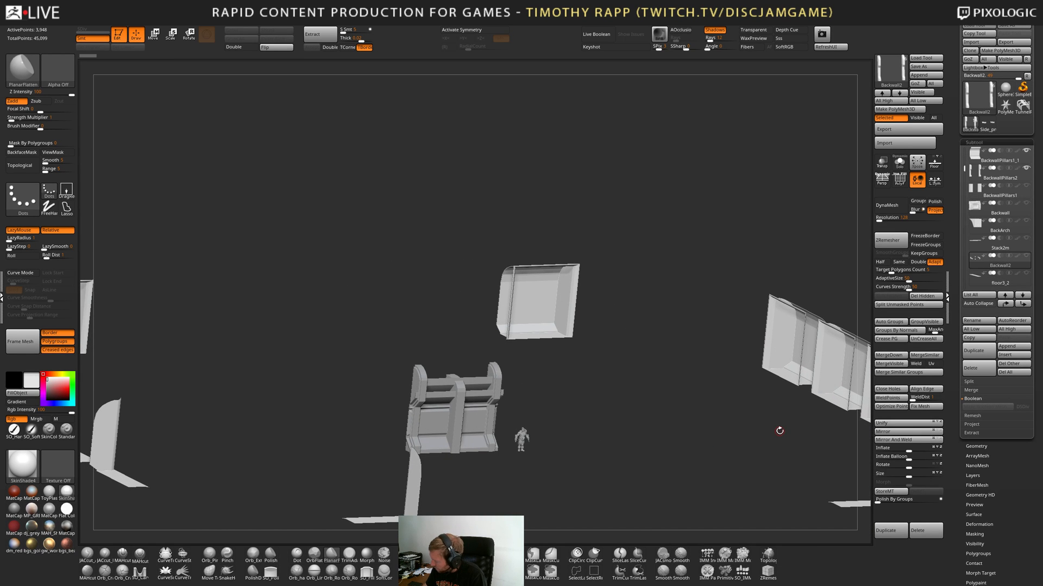
pyautogui.press('Down')
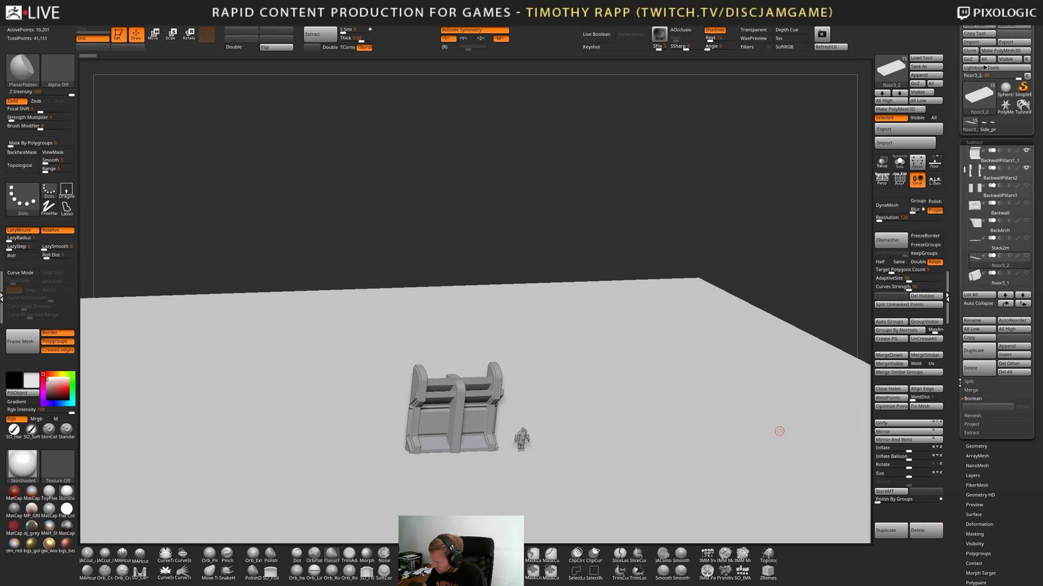
# Delete the floor3_2 and floor3_1 subtools.
pyautogui.moveTo(750, 419); pyautogui.dragTo(728, 426, button='right')
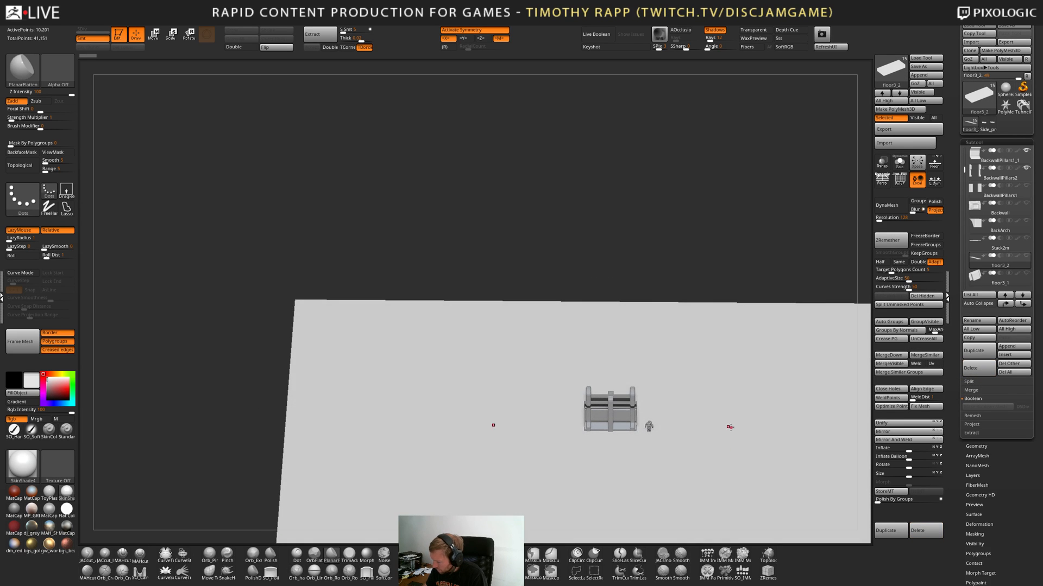
pyautogui.click(978, 367)
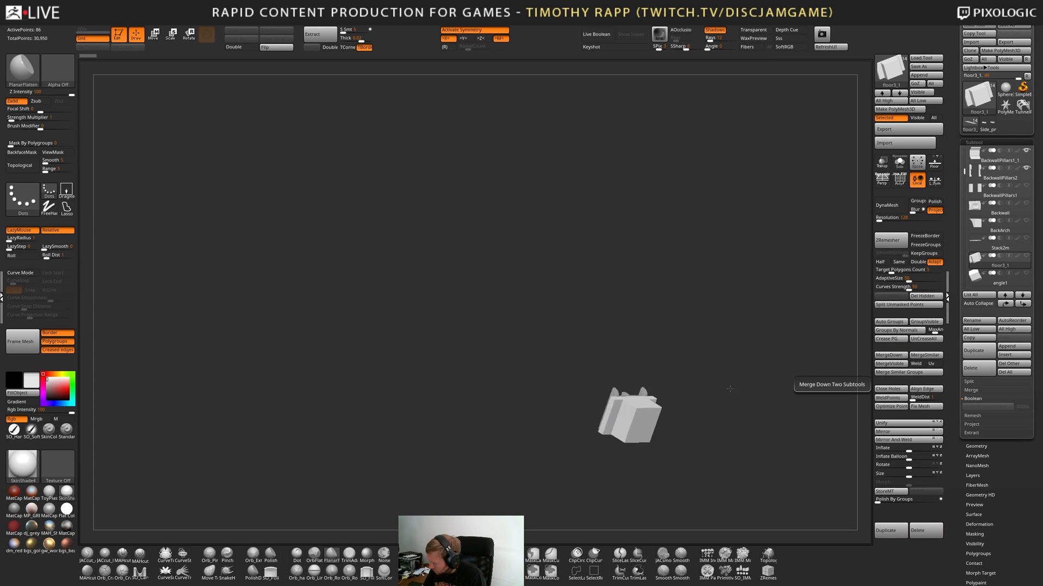
pyautogui.moveTo(730, 389); pyautogui.dragTo(669, 396, button='right')
pyautogui.press('f')
pyautogui.press('f')
pyautogui.hotkey('shift', 'f')
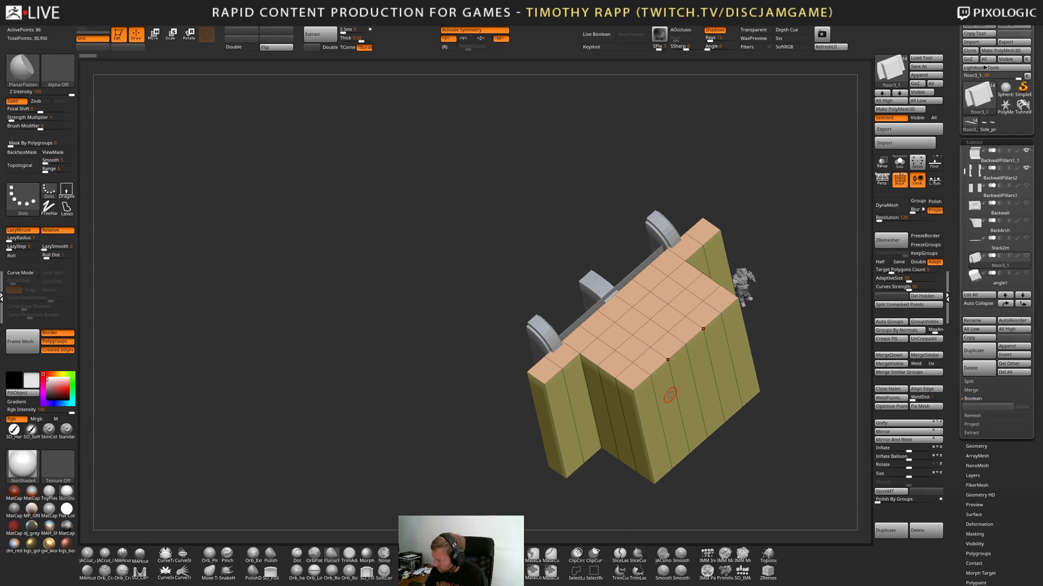
pyautogui.click(976, 369)
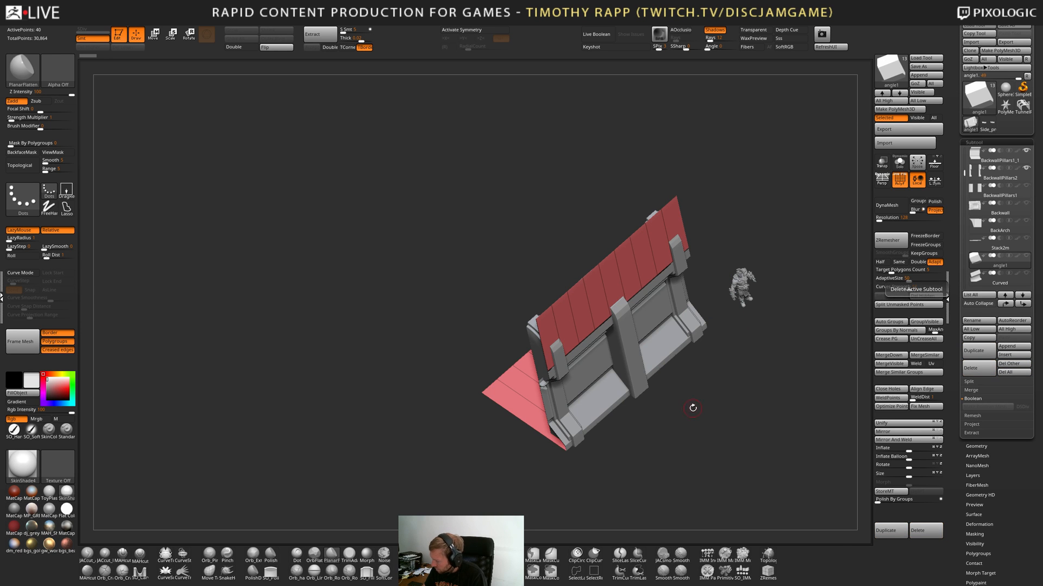
# Examine the angle1 and Curved subtools beside the back wall and step down to Pillar1.
pyautogui.moveTo(693, 407)
pyautogui.mouseDown(button='right')
pyautogui.moveTo(739, 412)
pyautogui.moveTo(697, 417)
pyautogui.moveTo(717, 419)
pyautogui.moveTo(687, 426)
pyautogui.moveTo(683, 448)
pyautogui.moveTo(715, 437)
pyautogui.moveTo(702, 398)
pyautogui.mouseUp(button='right')
pyautogui.moveTo(653, 428)
pyautogui.mouseDown(button='right')
pyautogui.moveTo(701, 430)
pyautogui.moveTo(654, 424)
pyautogui.mouseUp(button='right')
pyautogui.press('Down')
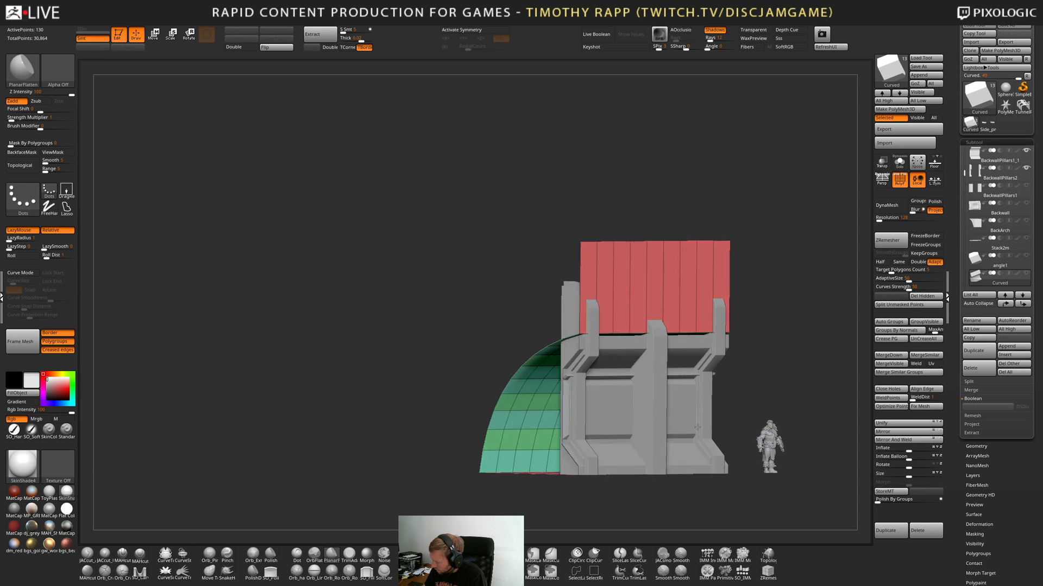
pyautogui.moveTo(723, 407); pyautogui.dragTo(691, 422, button='right')
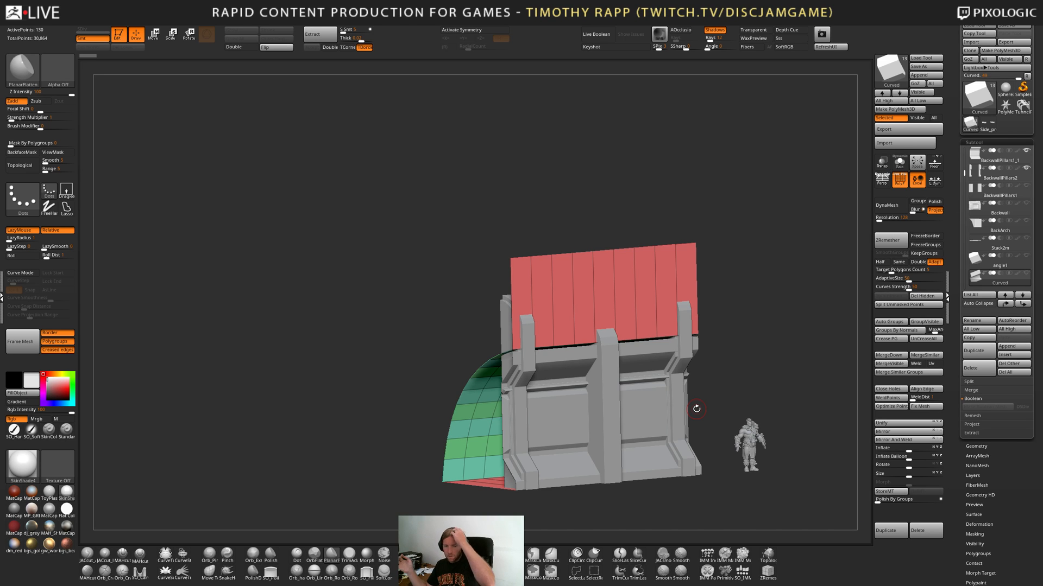
pyautogui.moveTo(696, 408); pyautogui.dragTo(674, 452, button='right')
pyautogui.press('Down')
pyautogui.press('Down')
pyautogui.press('Down')
pyautogui.press('Up')
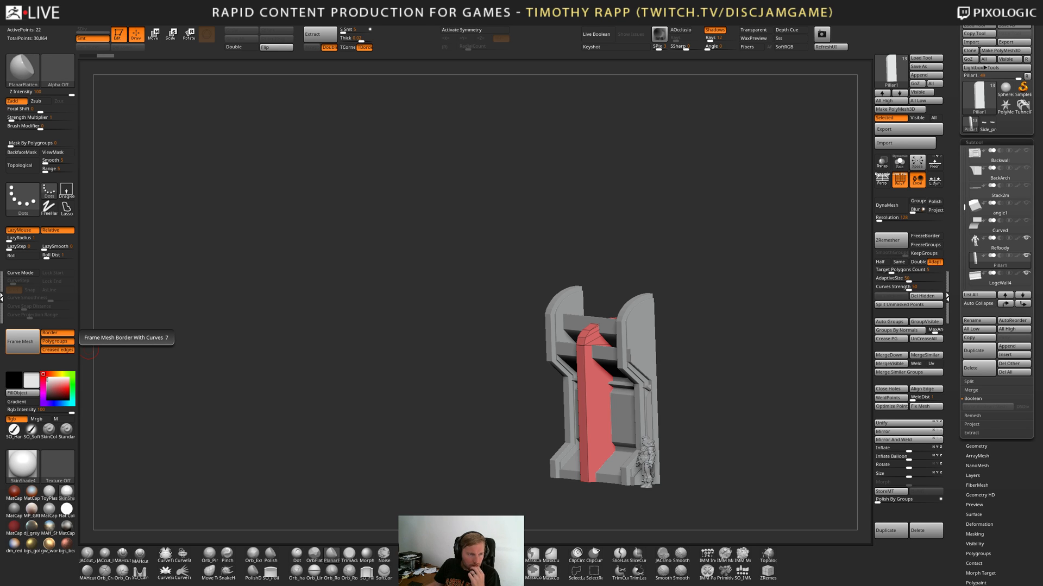
pyautogui.hotkey('ctrl', 's')
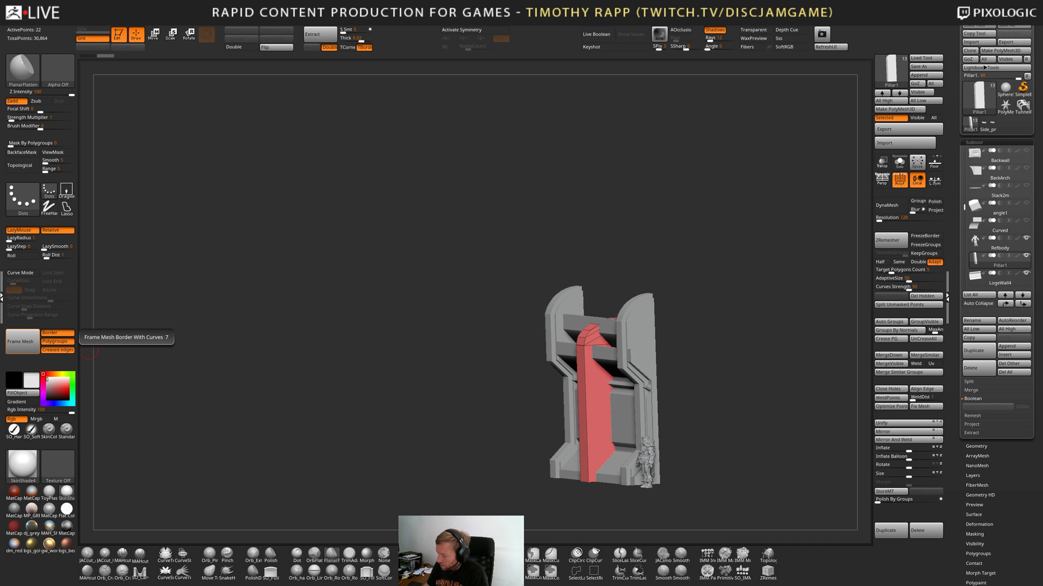
# Select the BackwallPillars2 subtool and isolate it for a close view.
pyautogui.moveTo(522, 364); pyautogui.dragTo(657, 394)
pyautogui.keyDown('alt'); pyautogui.click(610, 398); pyautogui.keyUp('alt')
pyautogui.hotkey('alt', 's')
pyautogui.keyDown('alt'); pyautogui.moveTo(645, 409); pyautogui.dragTo(630, 373, button='right'); pyautogui.keyUp('alt')
pyautogui.moveTo(616, 417); pyautogui.dragTo(643, 311, button='right')
# Subdivide the isolated pillars to level 2 with PolyFrame shown and examine the wireframe of their creased edges.
pyautogui.hotkey('ctrl', 'd')
pyautogui.hotkey('ctrl', 'd')
pyautogui.hotkey('ctrl', 'shift', 'z')
pyautogui.hotkey('ctrl', 'shift', 'z')
pyautogui.hotkey('shift', 'f')
pyautogui.hotkey('shift', 'f')
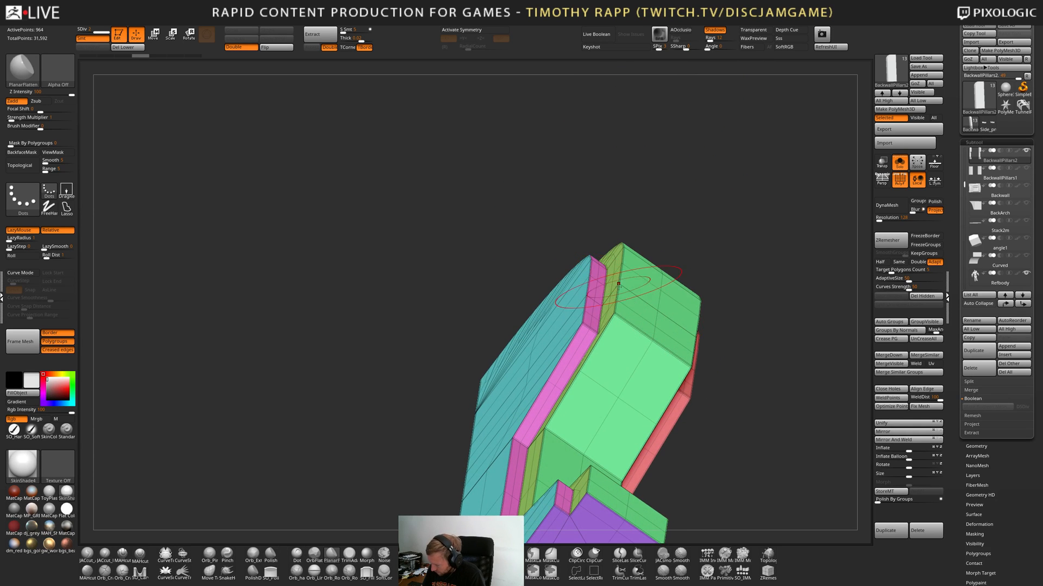
pyautogui.moveTo(600, 339)
pyautogui.mouseDown(button='right')
pyautogui.moveTo(625, 314)
pyautogui.moveTo(608, 315)
pyautogui.moveTo(634, 303)
pyautogui.moveTo(619, 329)
pyautogui.moveTo(639, 284)
pyautogui.mouseUp(button='right')
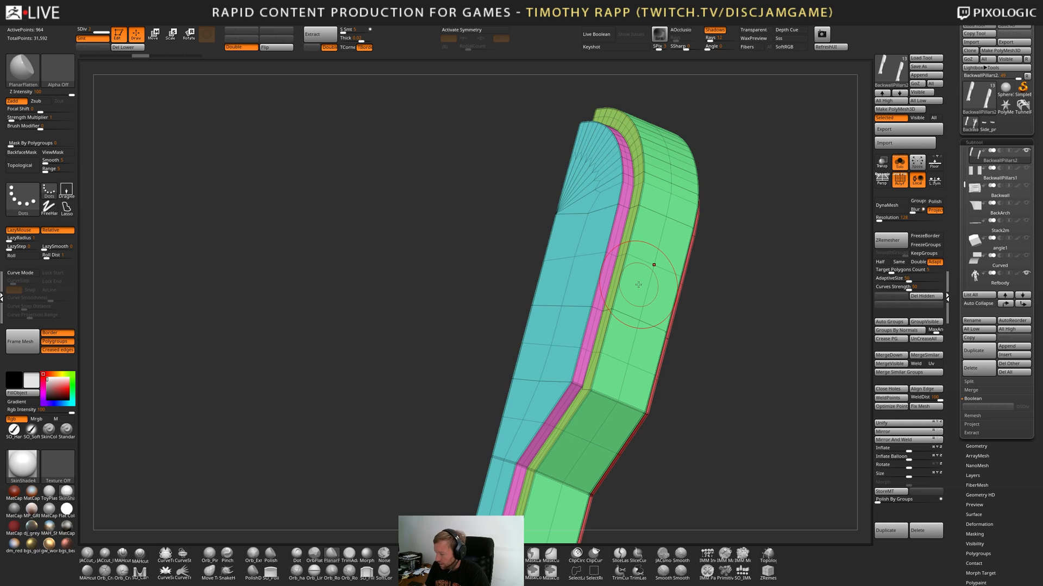
pyautogui.moveTo(633, 371)
pyautogui.mouseDown(button='right')
pyautogui.moveTo(604, 372)
pyautogui.moveTo(650, 372)
pyautogui.mouseUp(button='right')
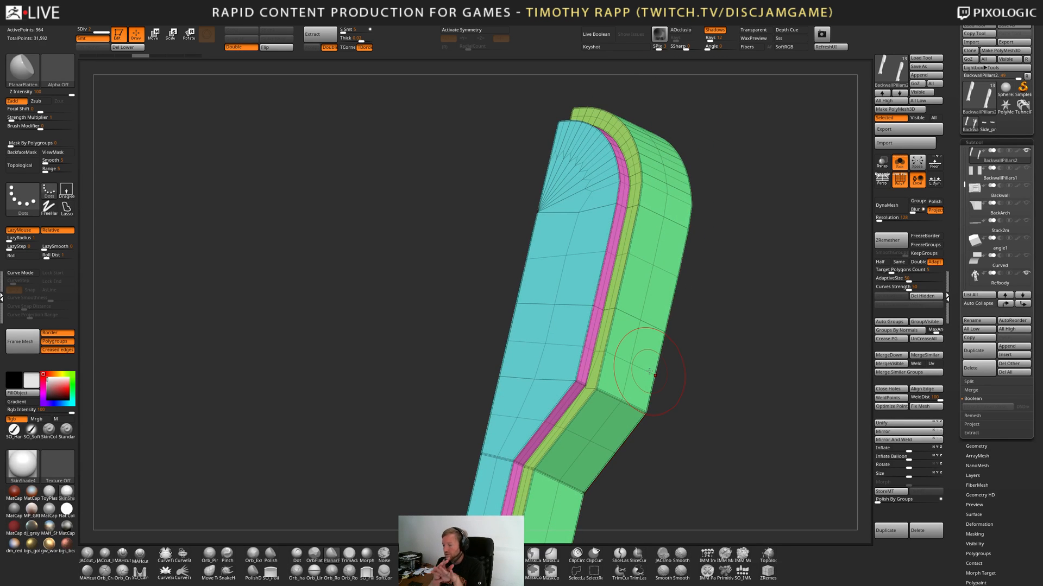
pyautogui.moveTo(600, 348); pyautogui.dragTo(589, 340, button='right')
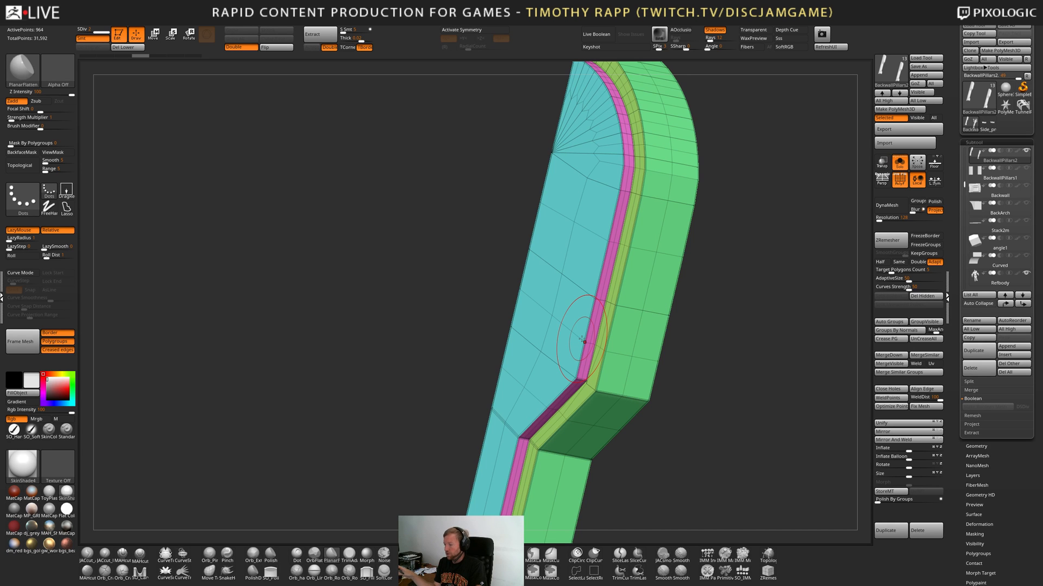
pyautogui.moveTo(584, 342); pyautogui.dragTo(616, 378, button='right')
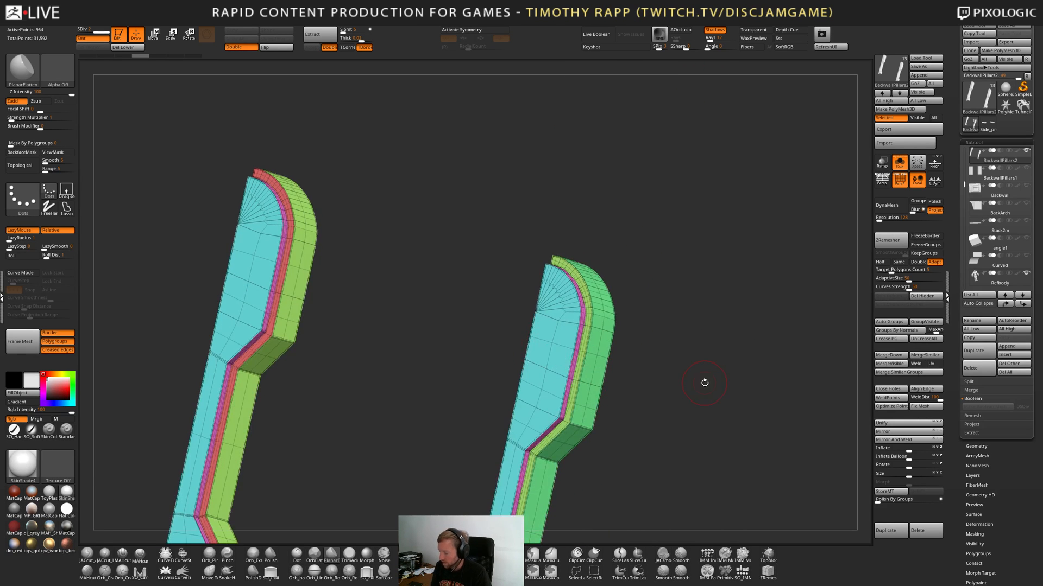
# Undo the subdivision of the isolated back wall pillars and turn off PolyFrame.
pyautogui.moveTo(702, 380); pyautogui.dragTo(713, 400, button='right')
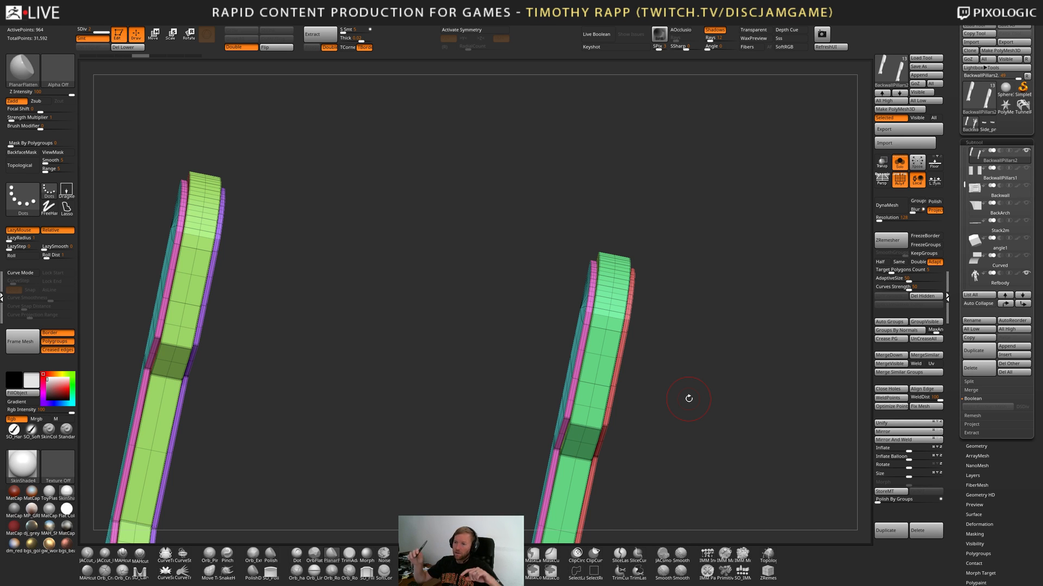
pyautogui.moveTo(688, 399)
pyautogui.mouseDown()
pyautogui.moveTo(687, 380)
pyautogui.moveTo(690, 413)
pyautogui.mouseUp()
pyautogui.moveTo(690, 412); pyautogui.dragTo(624, 399)
pyautogui.hotkey('ctrl', 'z')
pyautogui.keyDown('alt'); pyautogui.moveTo(702, 379); pyautogui.dragTo(679, 387); pyautogui.keyUp('alt')
pyautogui.hotkey('ctrl', 'z')
pyautogui.hotkey('ctrl', 'z')
pyautogui.hotkey('shift', 'f')
# View the low-poly pillars from the side and leave Solo mode so the whole back wall is displayed.
pyautogui.moveTo(679, 388)
pyautogui.keyDown('alt'); pyautogui.mouseDown()
pyautogui.moveTo(681, 416)
pyautogui.moveTo(689, 394)
pyautogui.mouseUp(); pyautogui.keyUp('alt')
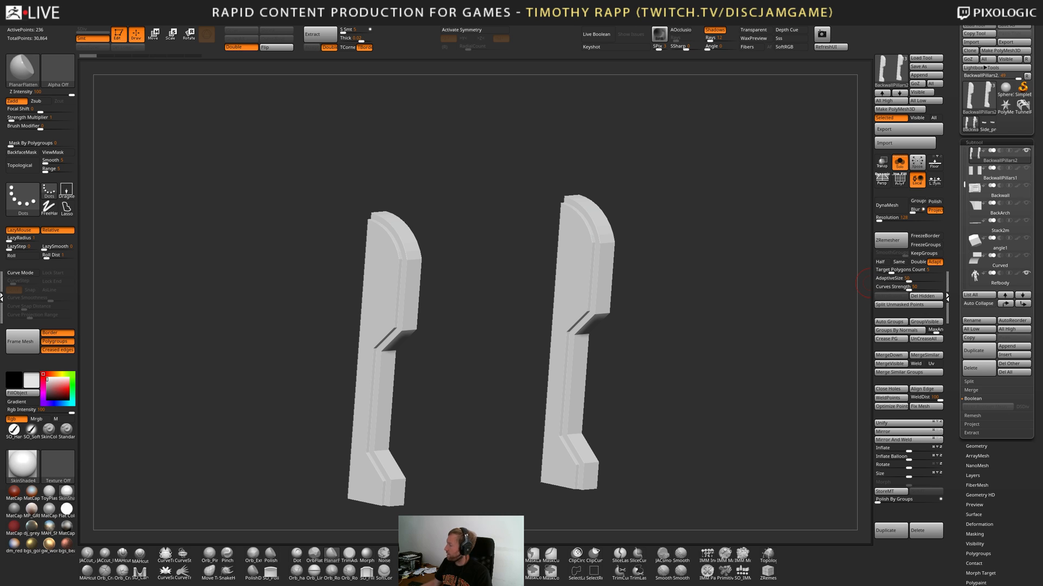
pyautogui.keyDown('shift'); pyautogui.moveTo(619, 454); pyautogui.dragTo(670, 419); pyautogui.keyUp('shift')
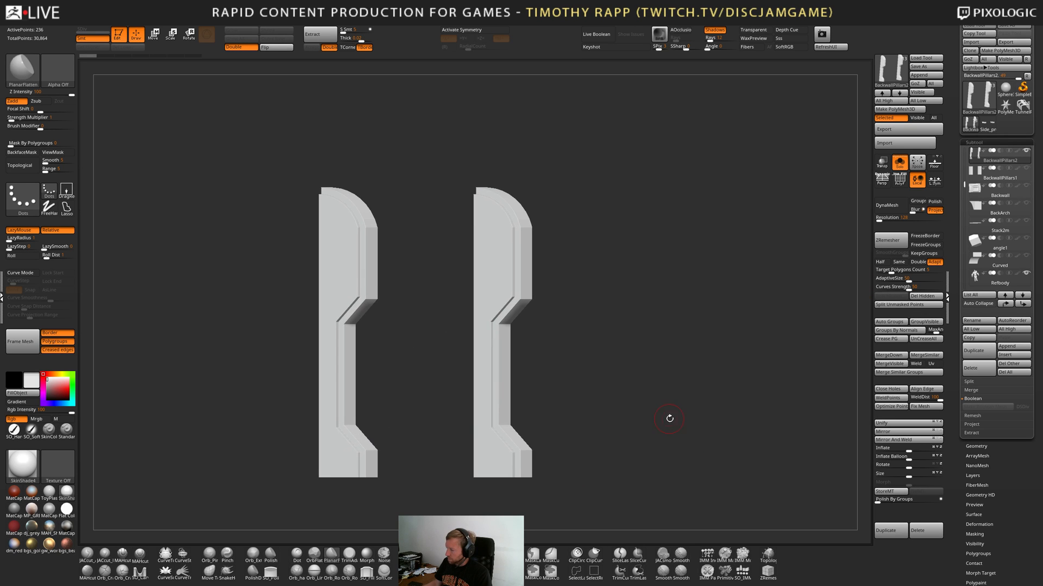
pyautogui.click(899, 162)
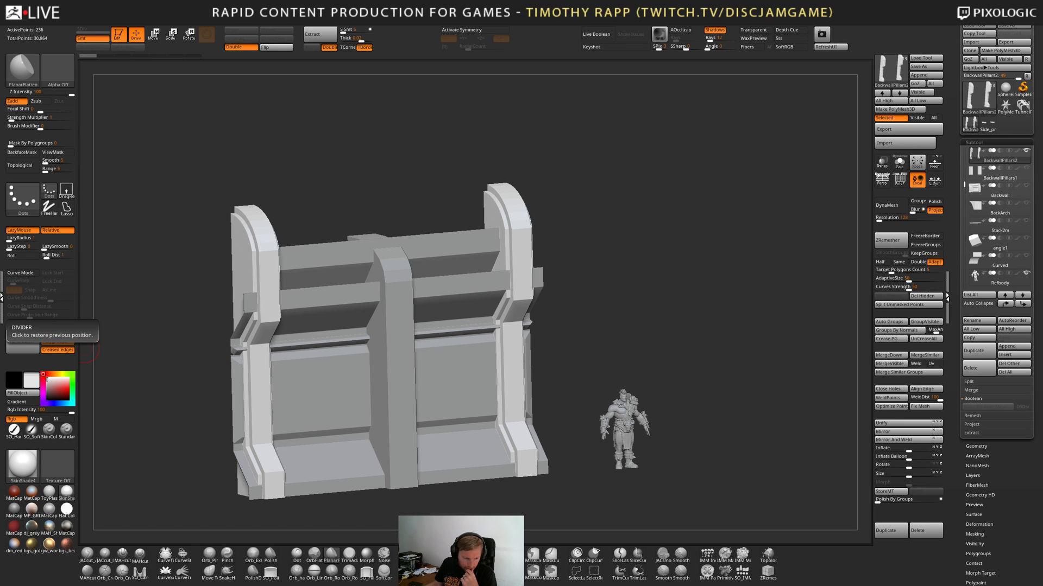
# Switch to Unreal Engine, examine the stadium court in the level, and return to ZBrush.
pyautogui.hotkey('alt', 'Tab')
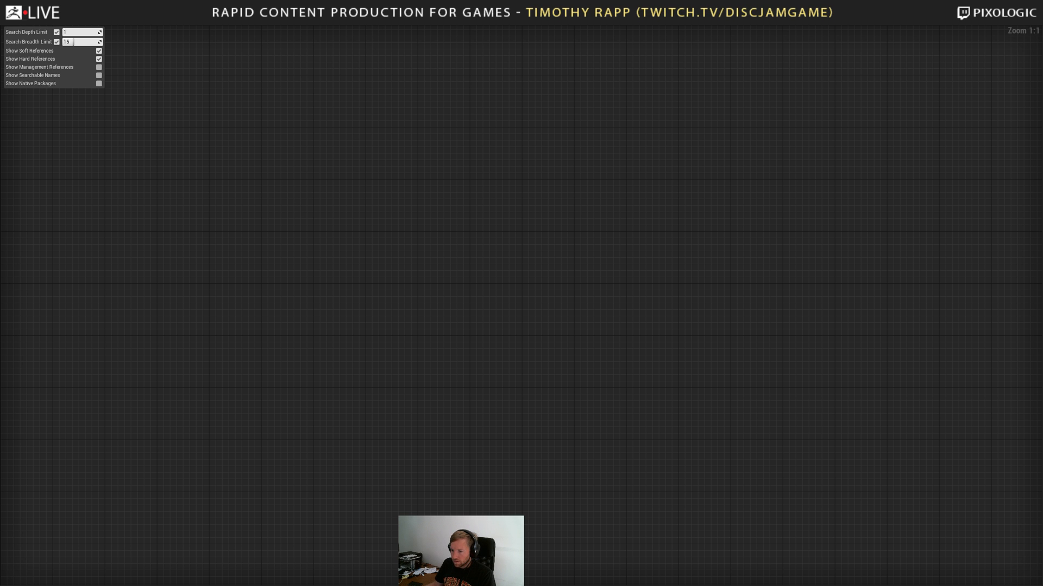
pyautogui.hotkey('alt', 'Tab')
pyautogui.moveTo(226, 160); pyautogui.dragTo(222, 14)
pyautogui.moveTo(299, 306); pyautogui.dragTo(352, 374, button='right')
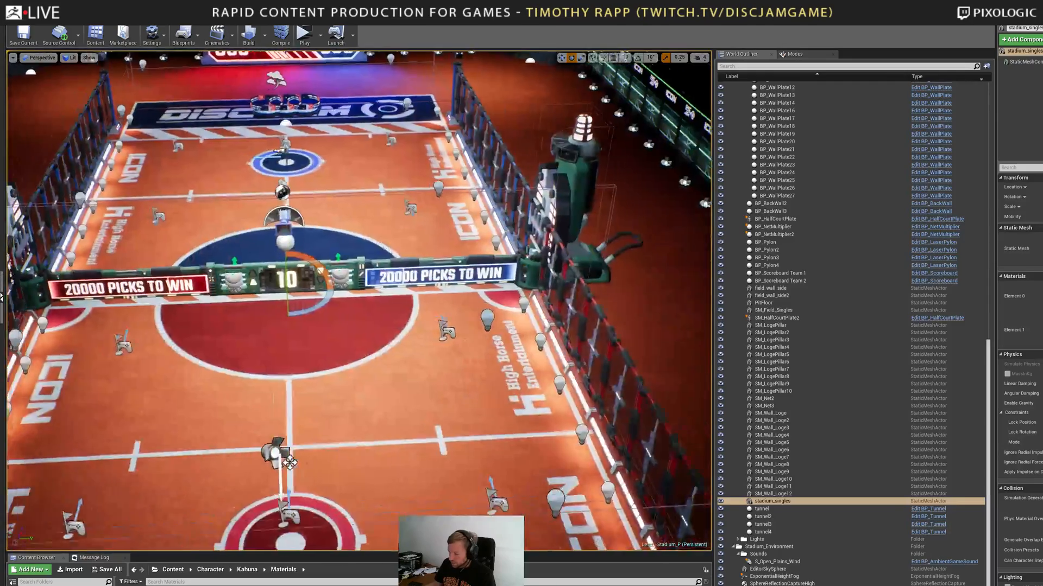
pyautogui.moveTo(290, 463); pyautogui.dragTo(291, 369, button='right')
pyautogui.moveTo(923, 2)
pyautogui.mouseDown()
pyautogui.moveTo(338, 253)
pyautogui.moveTo(0, 3)
pyautogui.mouseUp()
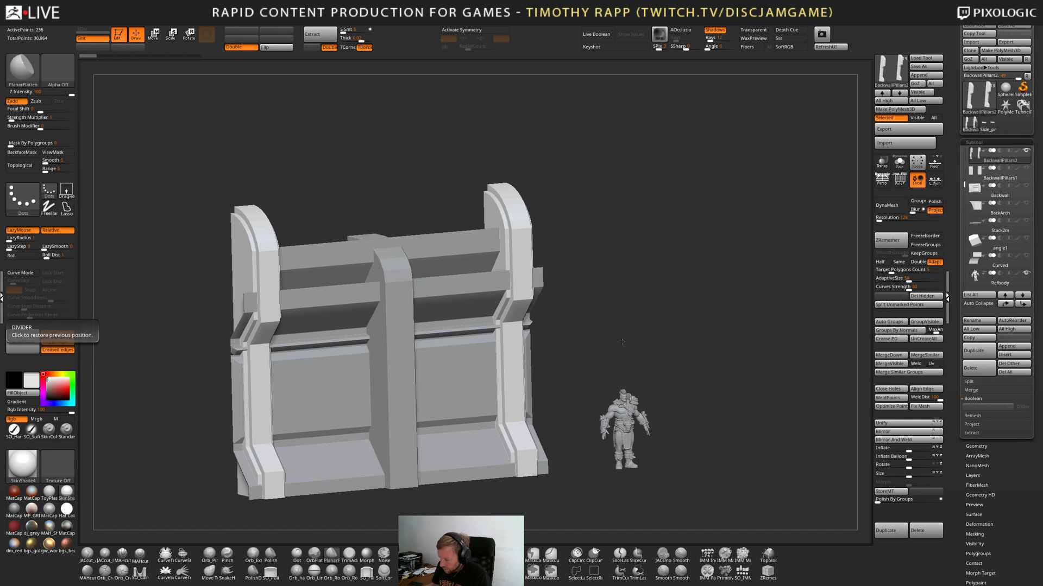
# Examine the back wall from the front and side against the Refbody character, toggling the character's visibility off and on.
pyautogui.keyDown('shift'); pyautogui.moveTo(603, 359); pyautogui.dragTo(683, 345); pyautogui.keyUp('shift')
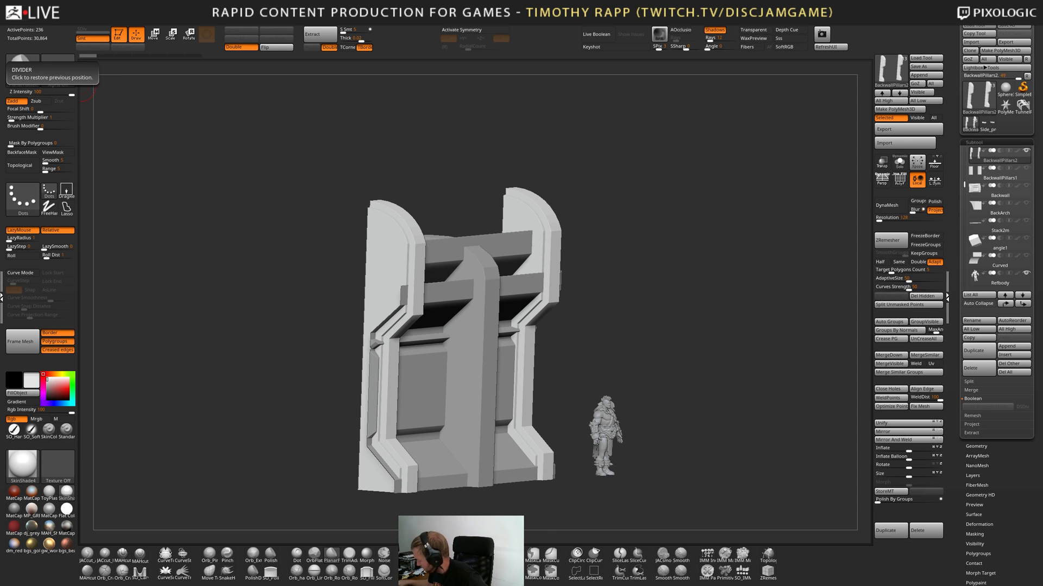
pyautogui.moveTo(746, 416); pyautogui.dragTo(693, 431)
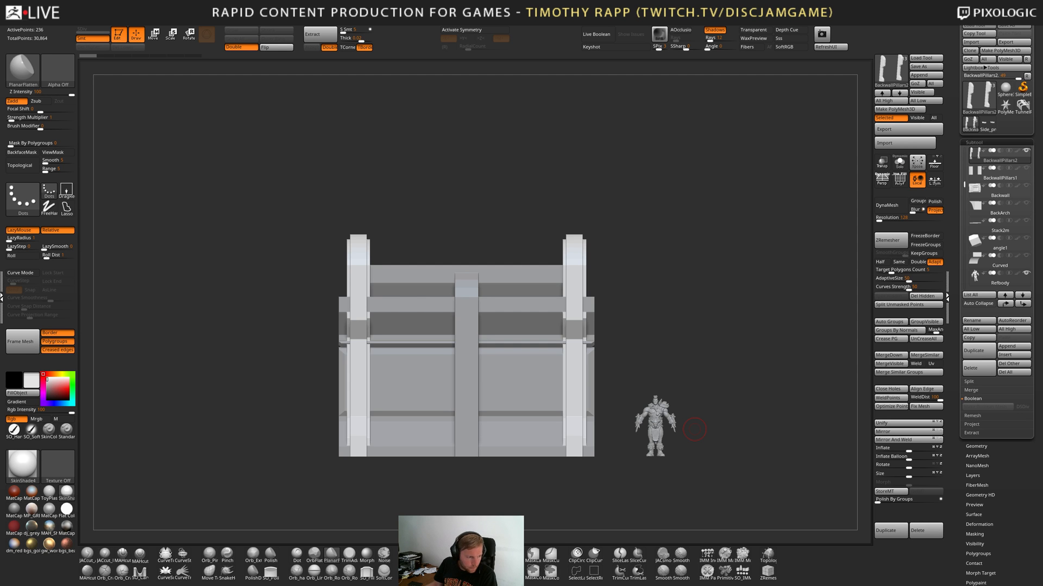
pyautogui.moveTo(688, 313)
pyautogui.mouseDown()
pyautogui.moveTo(700, 320)
pyautogui.moveTo(702, 285)
pyautogui.moveTo(731, 266)
pyautogui.moveTo(747, 310)
pyautogui.moveTo(767, 320)
pyautogui.mouseUp()
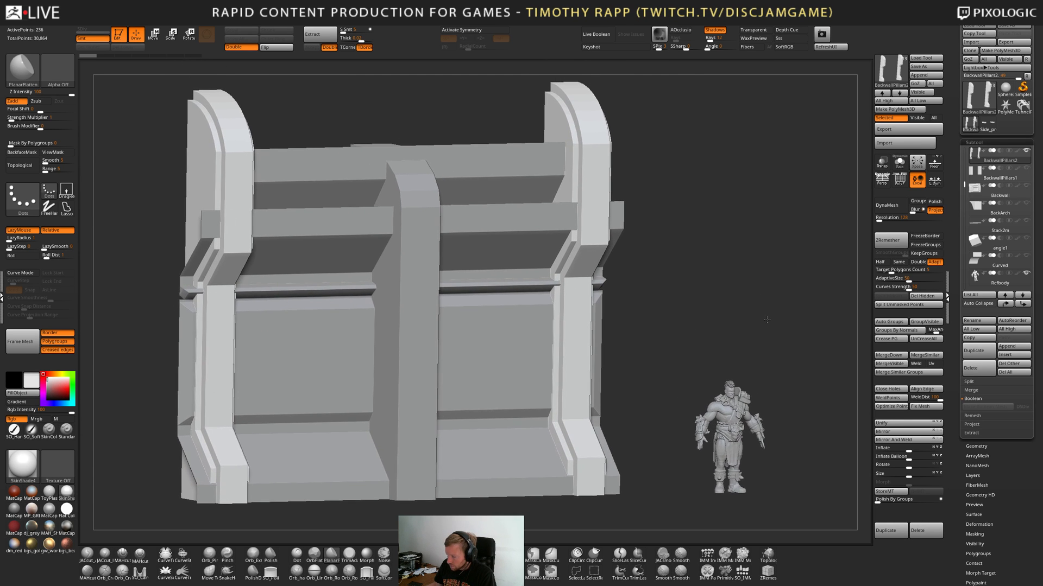
pyautogui.click(1027, 274)
pyautogui.click(1026, 273)
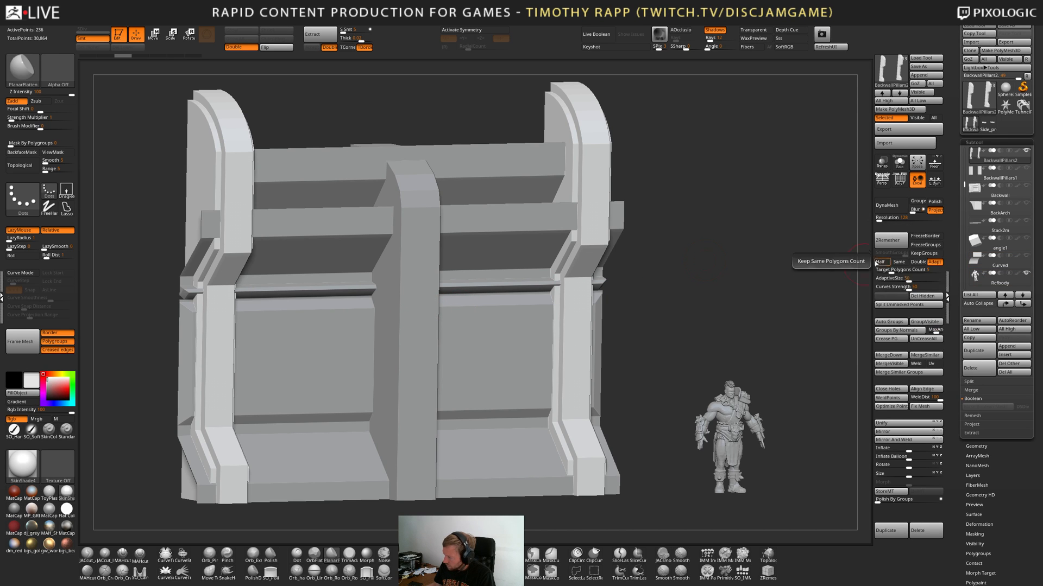
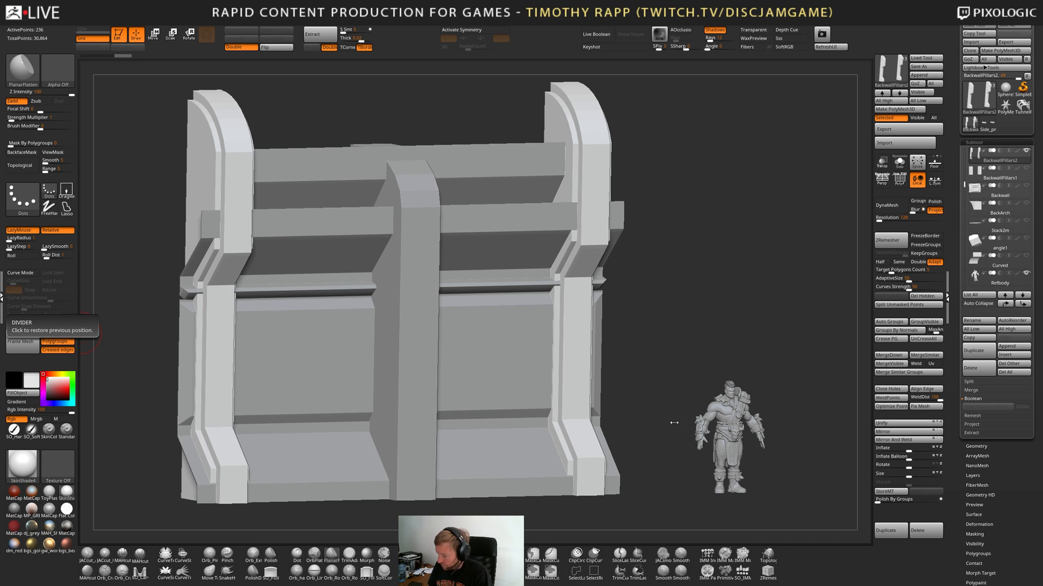
pyautogui.moveTo(675, 422)
pyautogui.mouseDown()
pyautogui.moveTo(672, 431)
pyautogui.moveTo(678, 425)
pyautogui.mouseUp()
pyautogui.moveTo(630, 451); pyautogui.dragTo(612, 432)
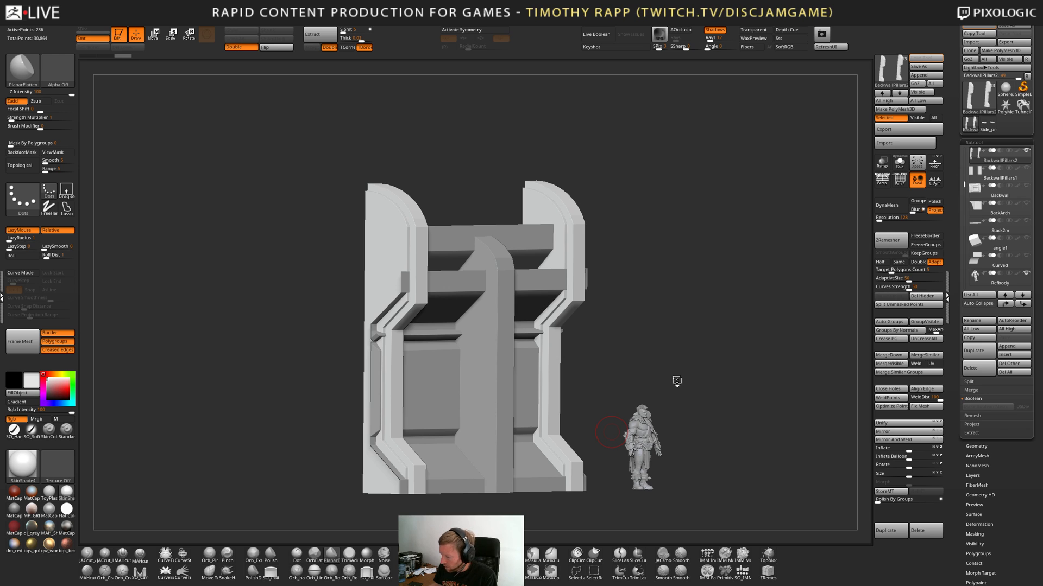
# Load the controller-style disc tool, isolate its Disc_DS4 subtool and examine the ring with and without PolyFrame.
pyautogui.moveTo(675, 345); pyautogui.dragTo(882, 256)
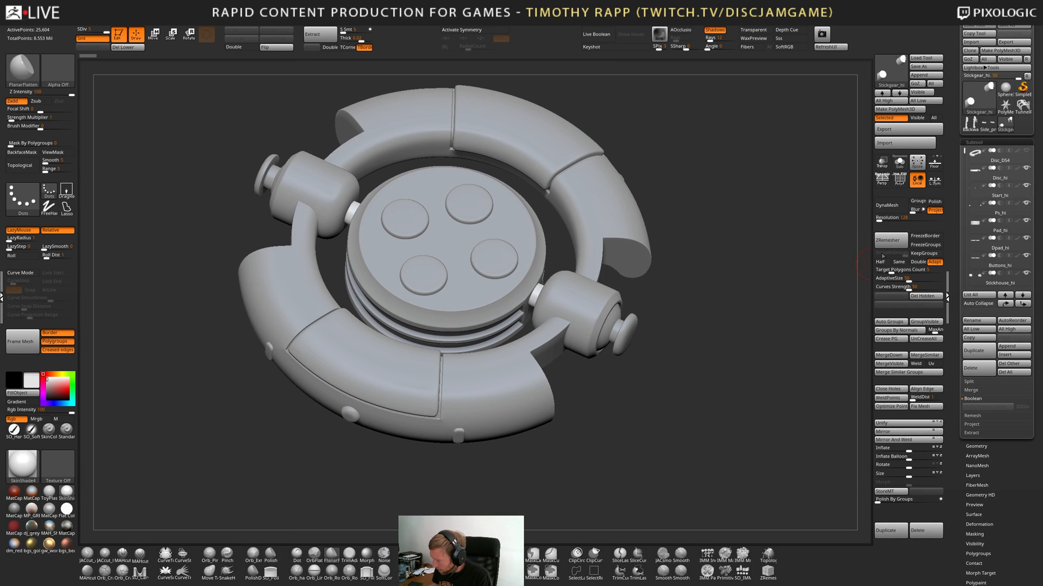
pyautogui.click(976, 155)
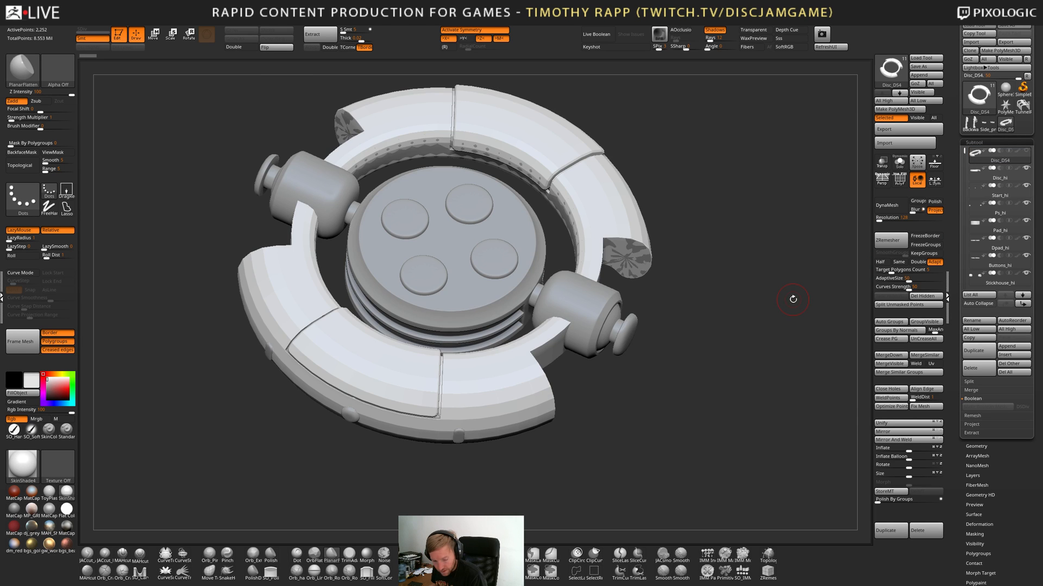
pyautogui.hotkey('alt', 's')
pyautogui.hotkey('shift', 'f')
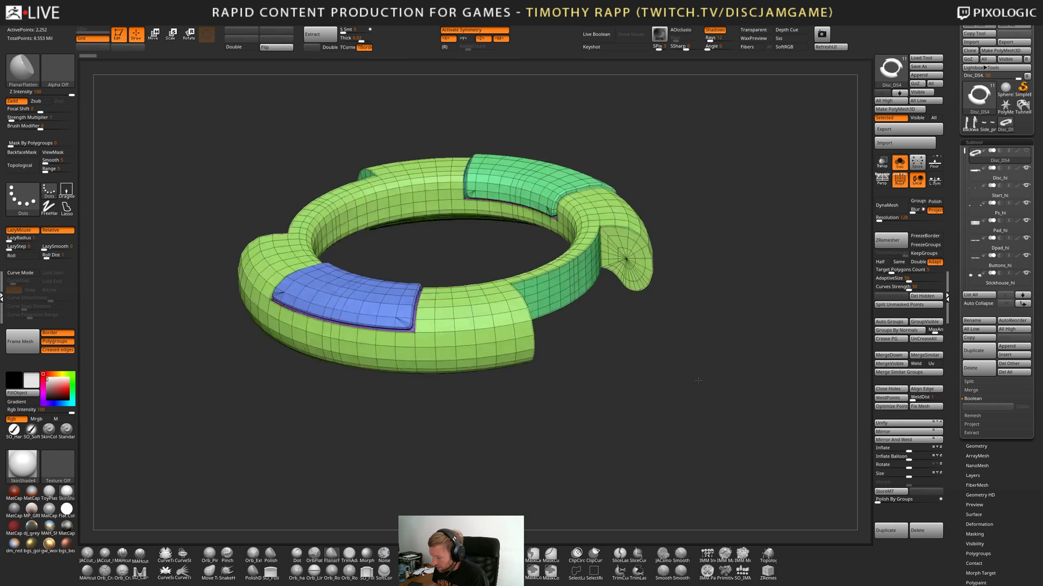
pyautogui.moveTo(698, 381)
pyautogui.mouseDown()
pyautogui.moveTo(685, 413)
pyautogui.moveTo(680, 403)
pyautogui.moveTo(714, 436)
pyautogui.moveTo(703, 473)
pyautogui.moveTo(728, 435)
pyautogui.moveTo(715, 458)
pyautogui.mouseUp()
pyautogui.press('shift')
pyautogui.hotkey('shift', 'f')
pyautogui.hotkey('shift', 'f')
pyautogui.hotkey('shift', 'f')
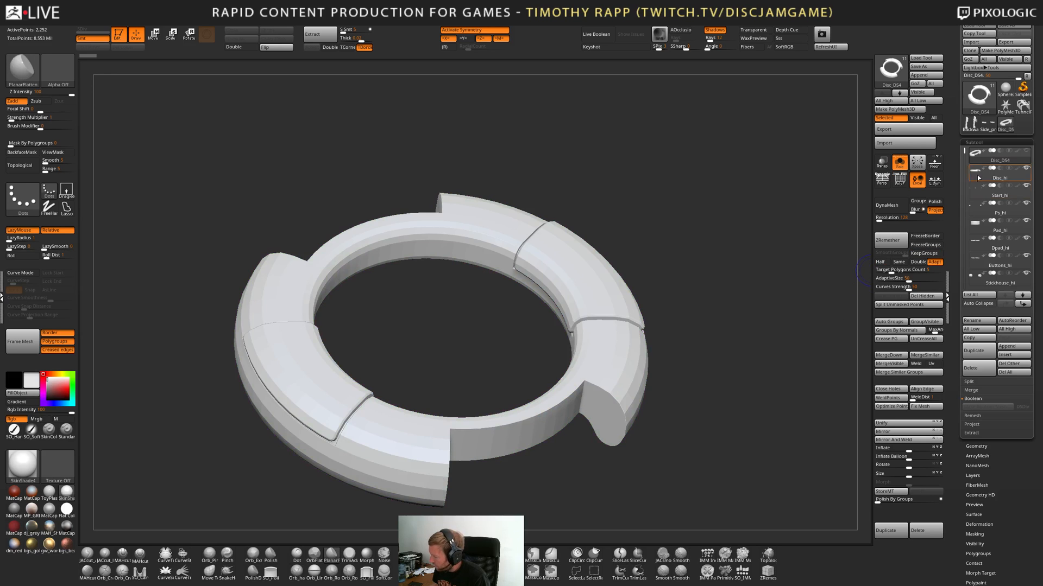
# Select the Disc_hi subtool, leave Solo mode and examine the high-poly ring together with its other parts.
pyautogui.click(978, 177)
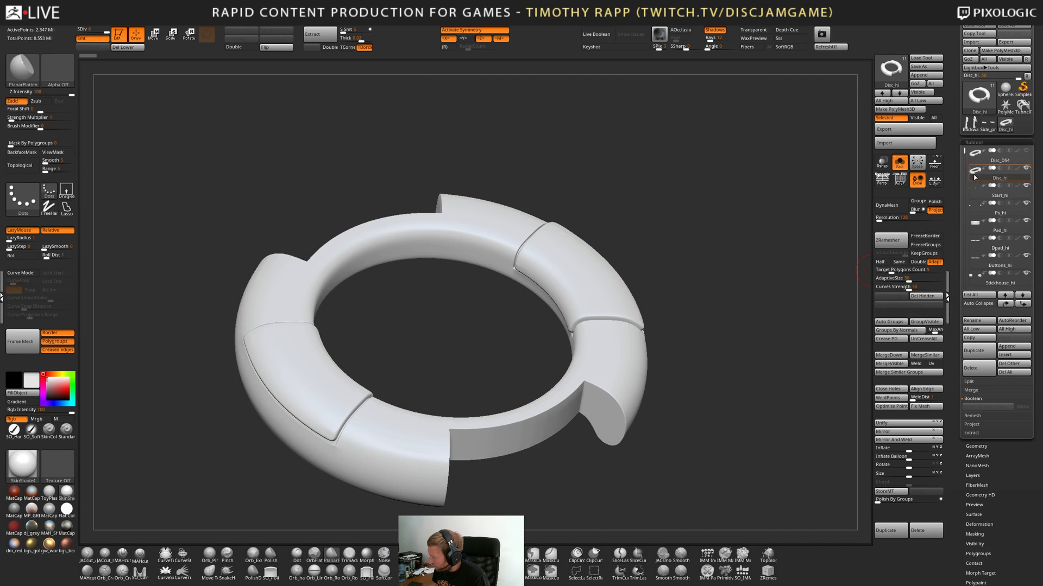
pyautogui.click(899, 162)
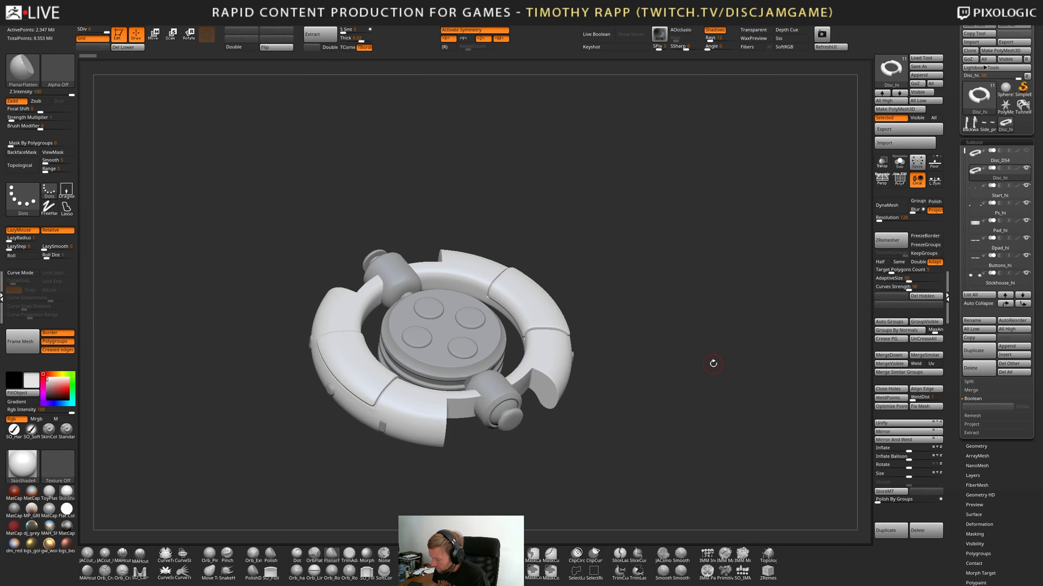
pyautogui.moveTo(713, 364); pyautogui.dragTo(735, 379)
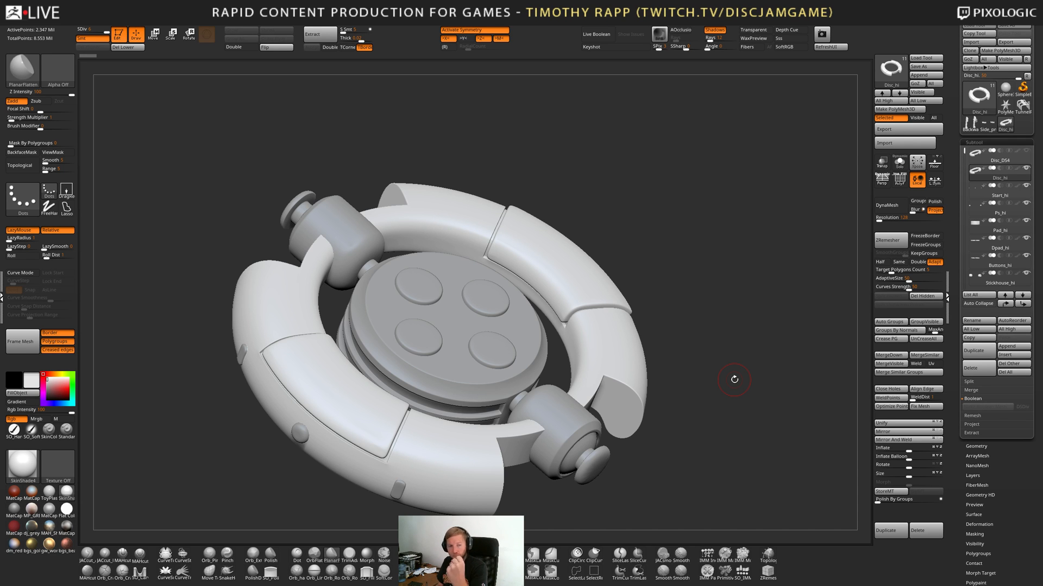
pyautogui.moveTo(735, 380); pyautogui.dragTo(441, 472)
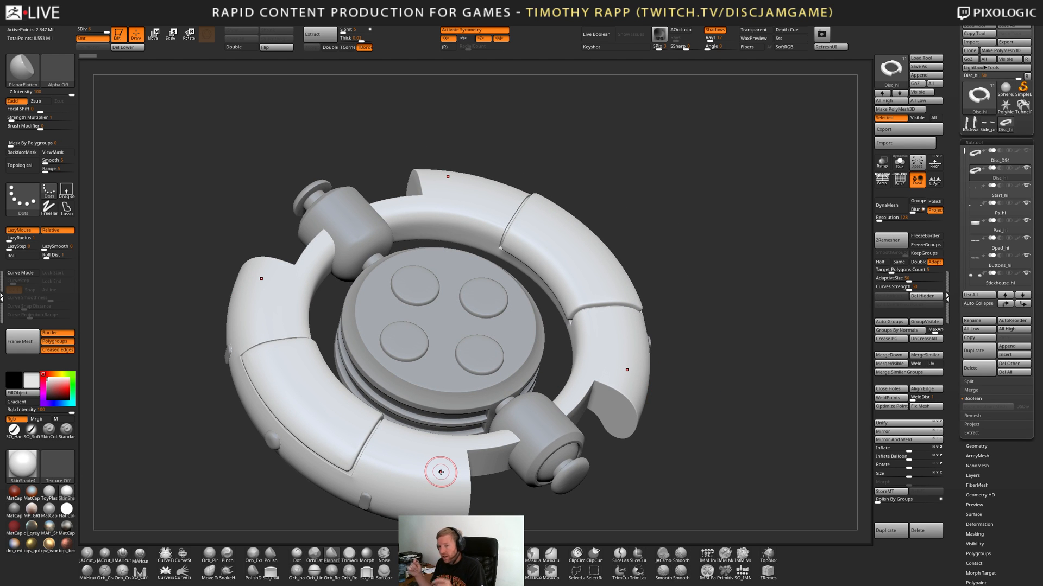
# Load the Disc_Tron tool and compare its DiscCyl1 and DiscCyl subtools, examining the high-poly ring.
pyautogui.hotkey('ctrl', 'o')
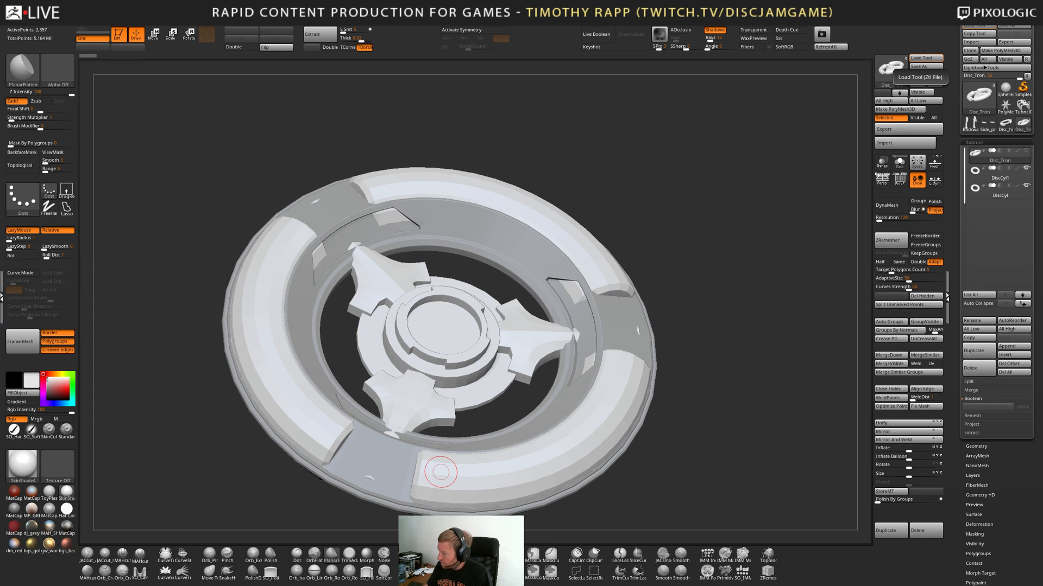
pyautogui.click(1000, 175)
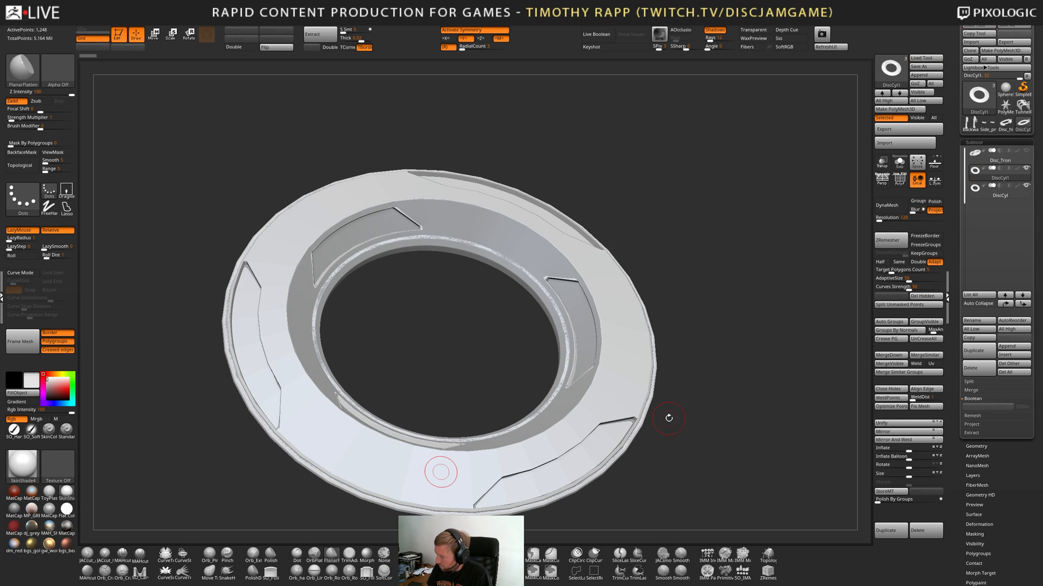
pyautogui.moveTo(1026, 170)
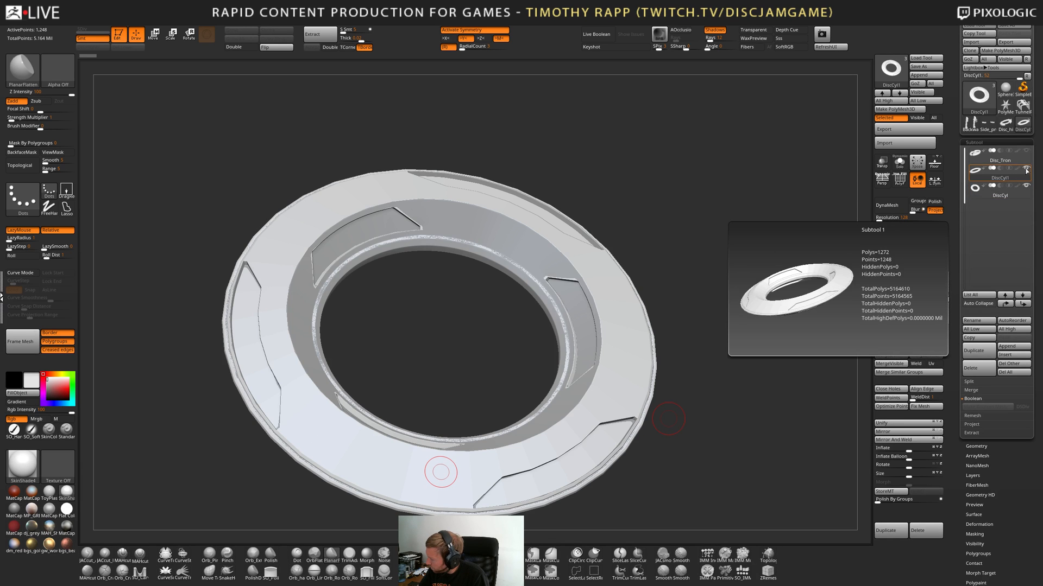
pyautogui.click(1000, 191)
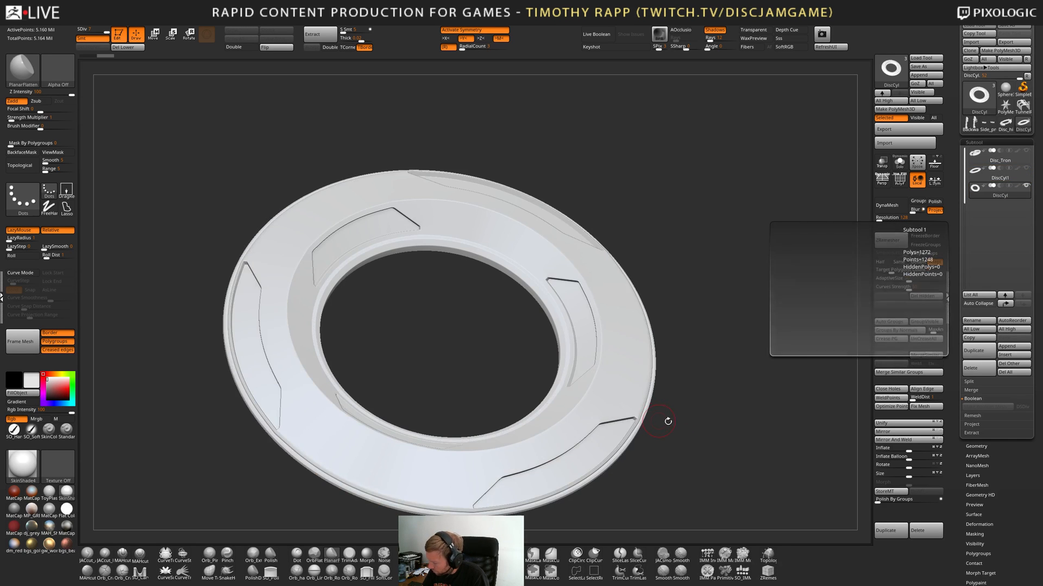
pyautogui.moveTo(668, 422)
pyautogui.keyDown('ctrl'); pyautogui.mouseDown(button='right')
pyautogui.moveTo(524, 396)
pyautogui.moveTo(522, 427)
pyautogui.moveTo(515, 409)
pyautogui.moveTo(565, 422)
pyautogui.mouseUp(button='right'); pyautogui.keyUp('ctrl')
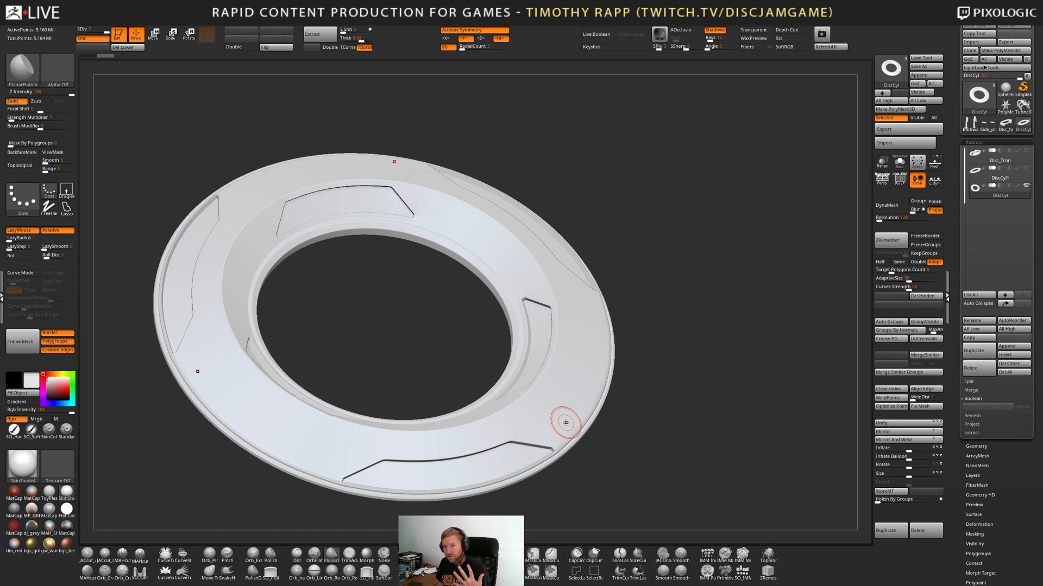
pyautogui.moveTo(566, 423)
pyautogui.mouseDown(button='right')
pyautogui.moveTo(551, 468)
pyautogui.moveTo(607, 461)
pyautogui.moveTo(546, 468)
pyautogui.moveTo(472, 451)
pyautogui.moveTo(579, 418)
pyautogui.moveTo(566, 440)
pyautogui.moveTo(566, 427)
pyautogui.mouseUp(button='right')
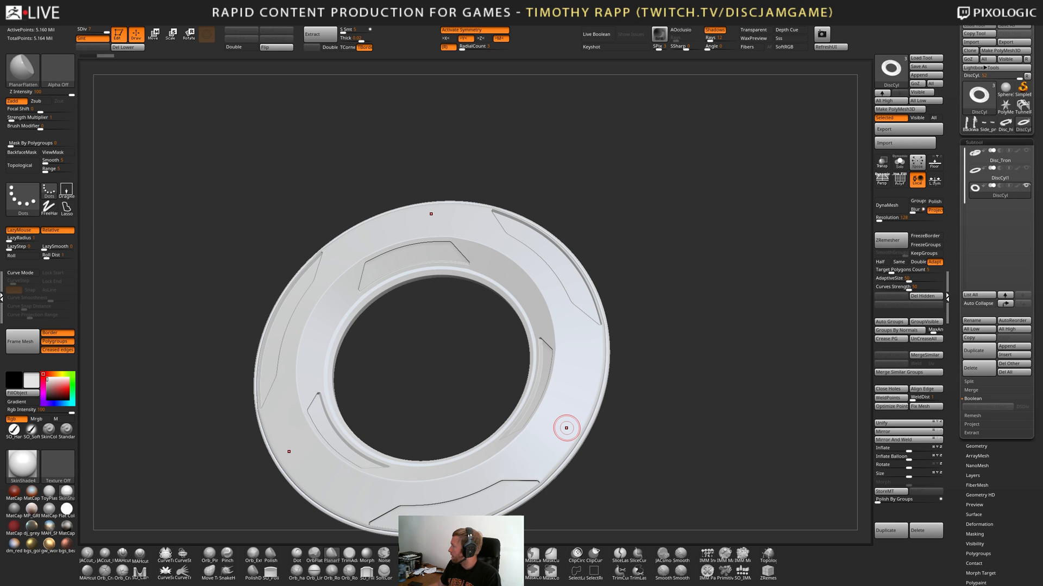
# Switch to the browser, replay the Future Disc Turntable video and return to ZBrush.
pyautogui.moveTo(1042, 489); pyautogui.dragTo(651, 1)
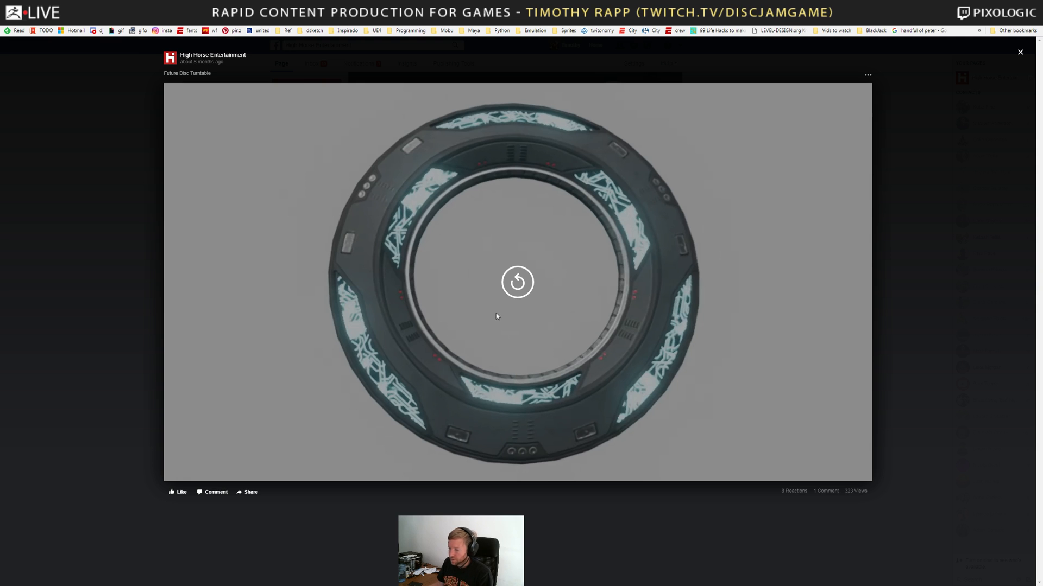
pyautogui.click(523, 283)
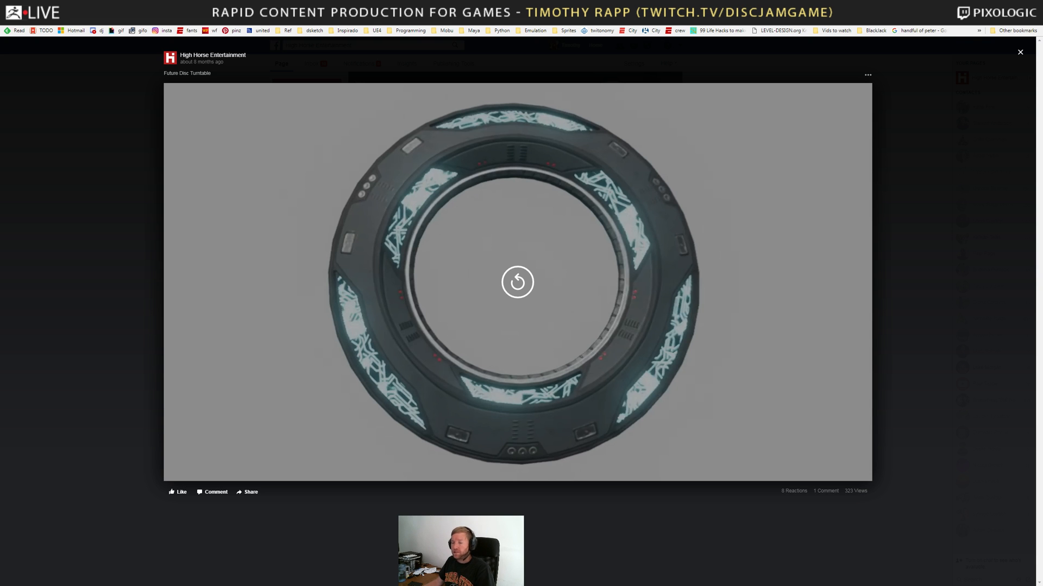
pyautogui.hotkey('alt', 'Tab')
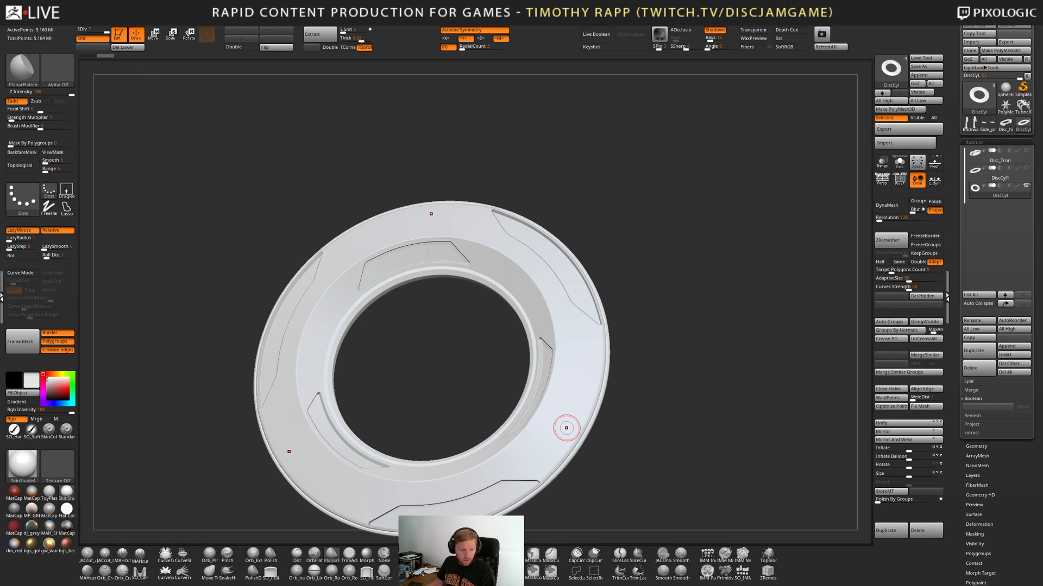
# Delete all subtools of both loaded disc tools and return to the back wall tool in front view.
pyautogui.hotkey('ctrl', 's')
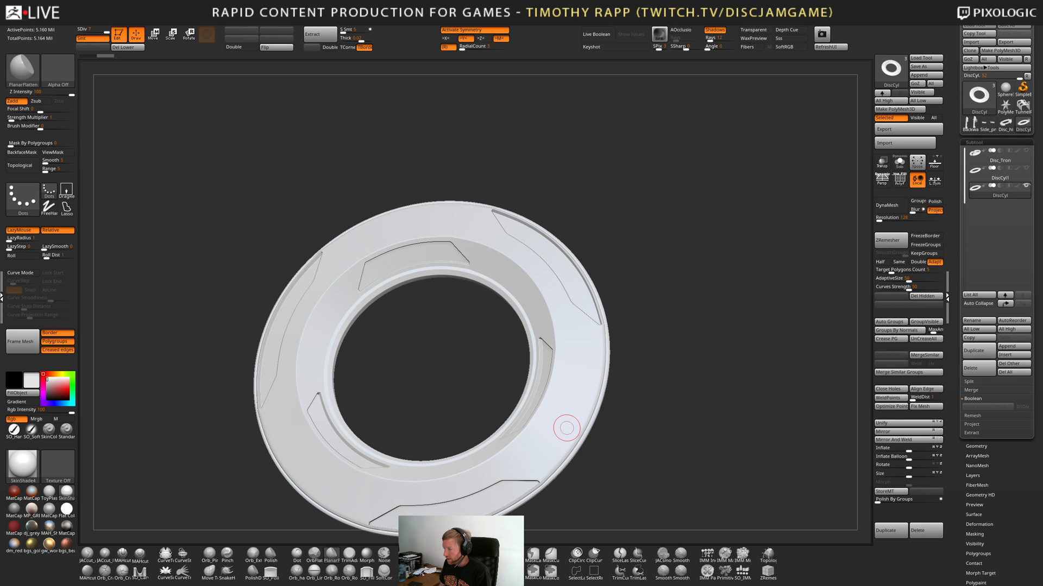
pyautogui.click(1009, 372)
pyautogui.hotkey('ctrl', 'z')
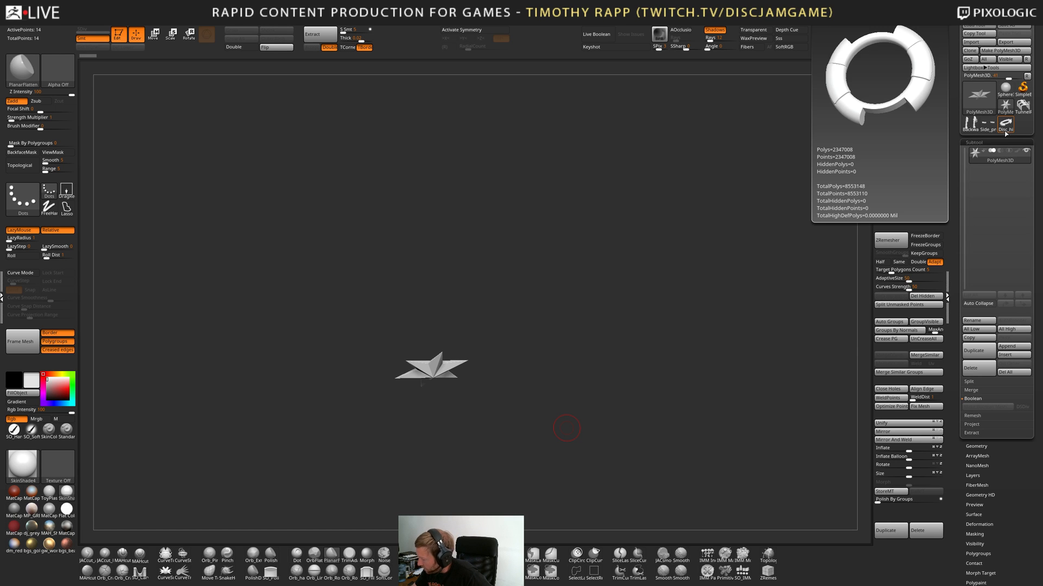
pyautogui.click(1015, 374)
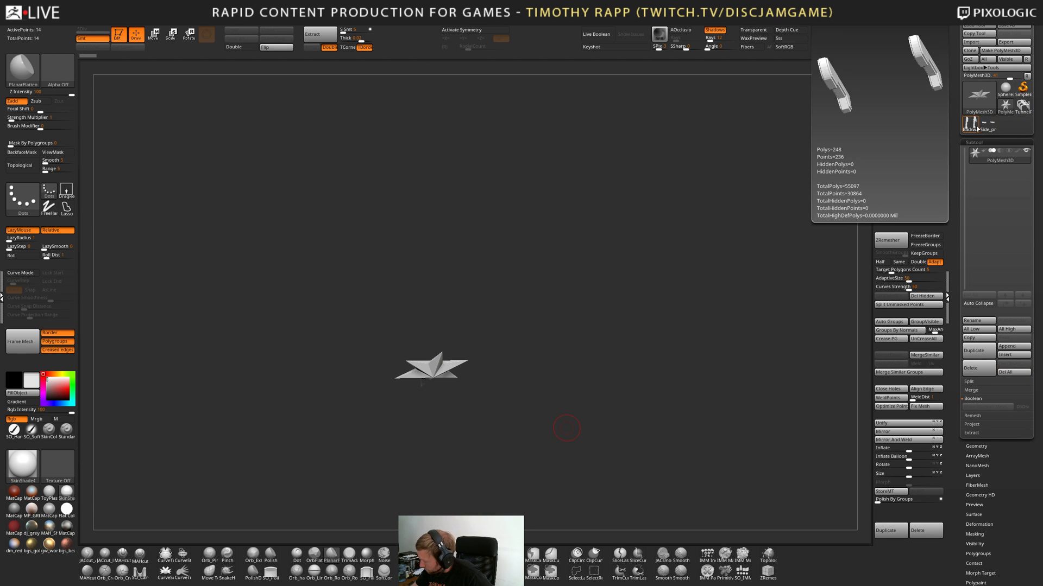
pyautogui.click(969, 123)
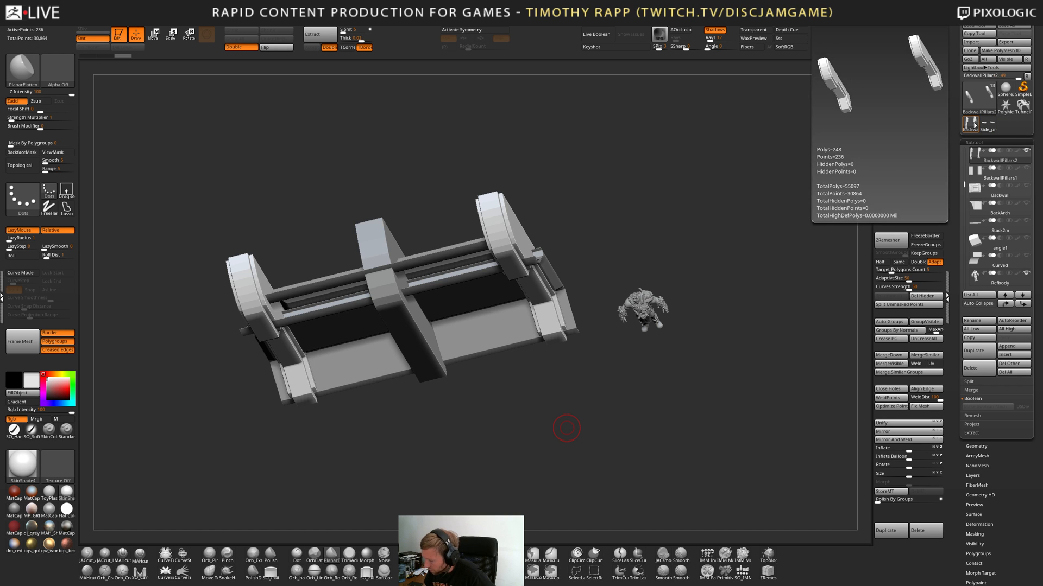
pyautogui.moveTo(566, 428)
pyautogui.mouseDown()
pyautogui.moveTo(570, 389)
pyautogui.moveTo(598, 443)
pyautogui.moveTo(607, 434)
pyautogui.moveTo(625, 484)
pyautogui.moveTo(581, 440)
pyautogui.mouseUp()
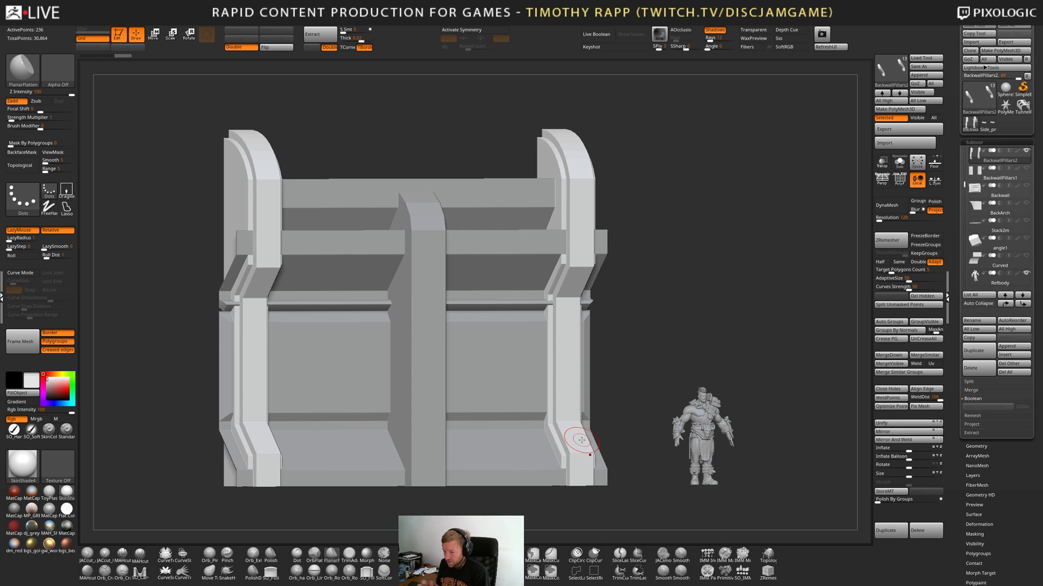
# Hide the Pillar1 subtool standing in the middle of the back wall, with the wall seen from the front.
pyautogui.moveTo(581, 385); pyautogui.dragTo(592, 412, button='right')
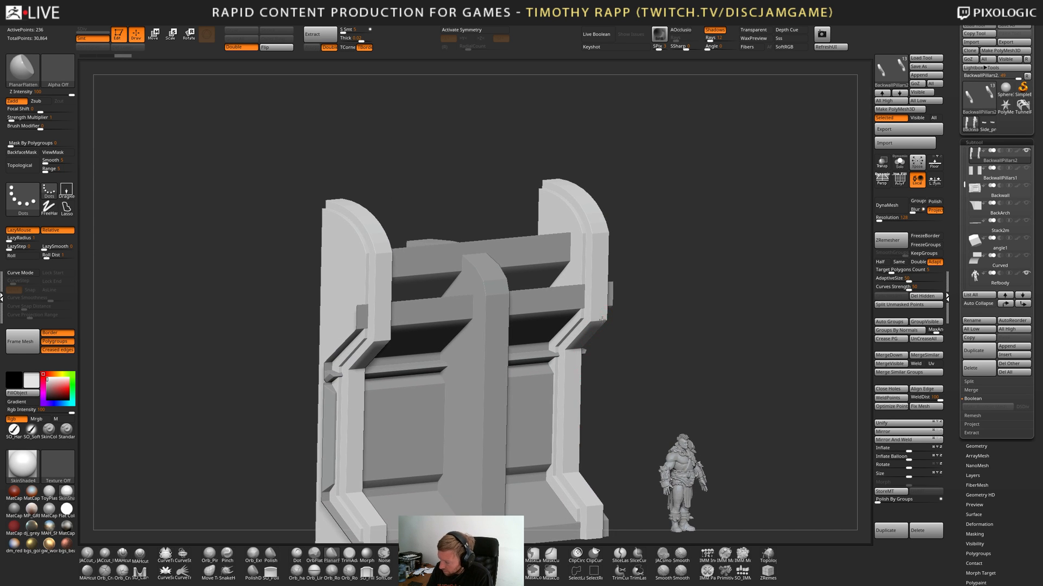
pyautogui.moveTo(574, 326); pyautogui.dragTo(600, 314, button='right')
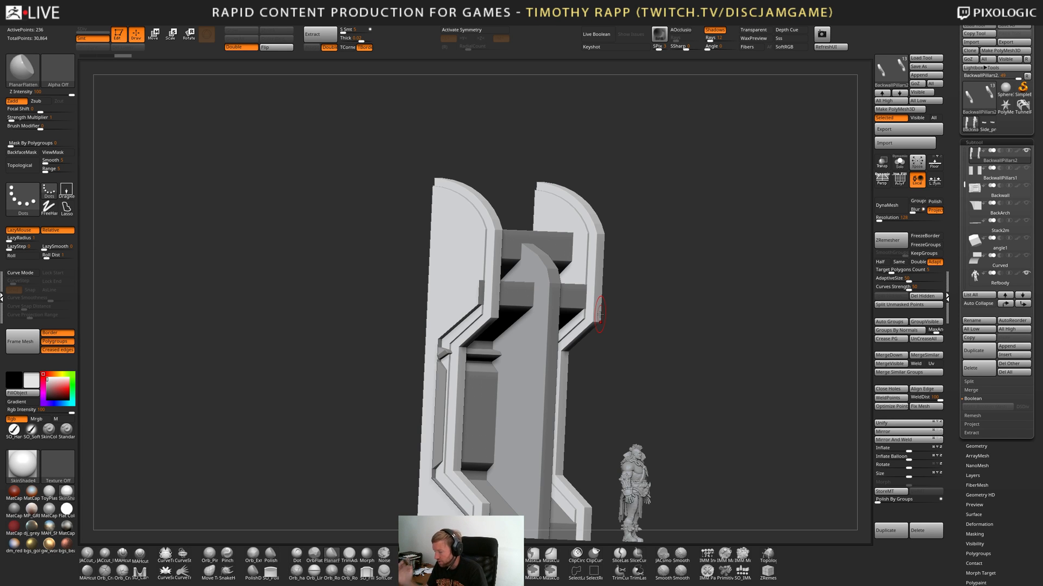
pyautogui.moveTo(612, 405)
pyautogui.mouseDown(button='right')
pyautogui.moveTo(619, 391)
pyautogui.moveTo(597, 413)
pyautogui.mouseUp(button='right')
pyautogui.keyDown('ctrl'); pyautogui.moveTo(597, 413); pyautogui.dragTo(626, 409, button='right'); pyautogui.keyUp('ctrl')
pyautogui.moveTo(645, 402); pyautogui.dragTo(688, 395)
pyautogui.press('w')
pyautogui.press('e')
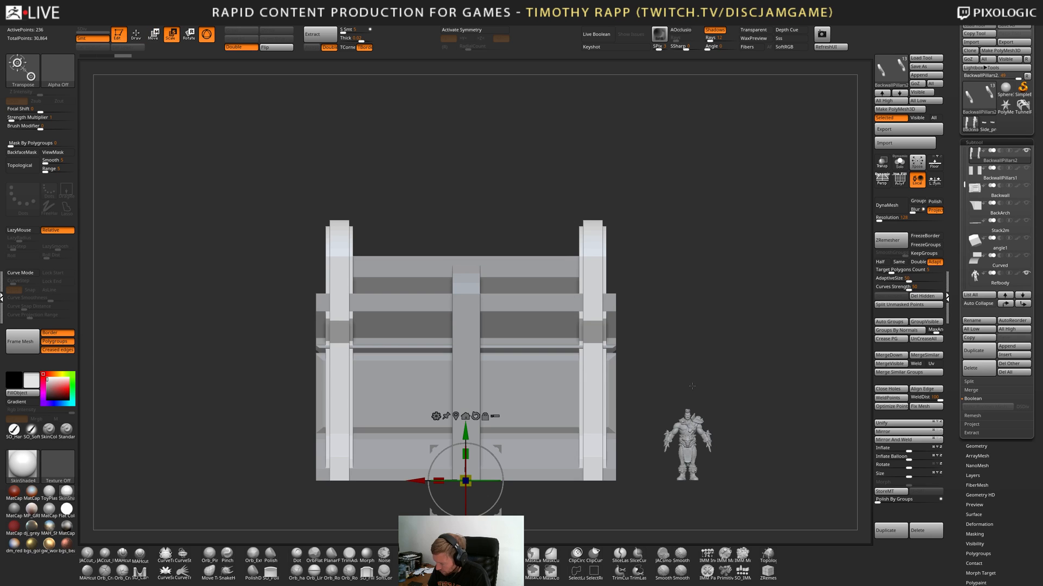
pyautogui.scroll(-5, 988, 233)
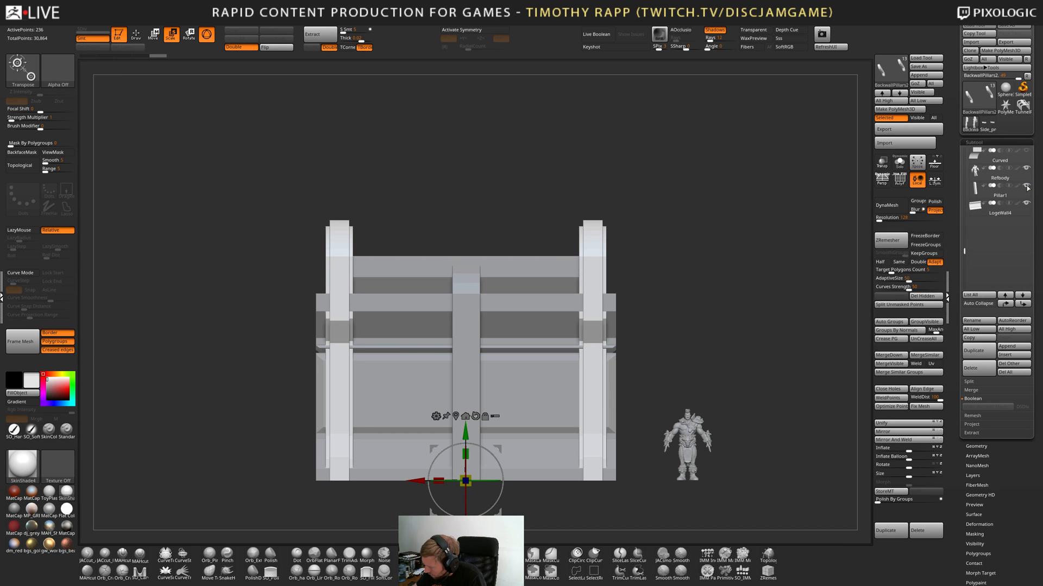
pyautogui.click(1027, 186)
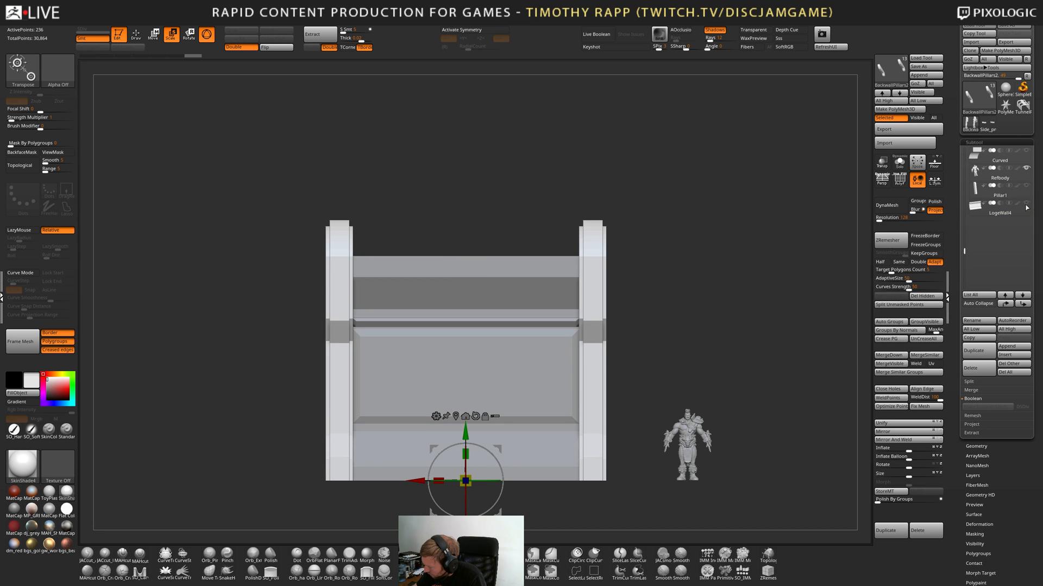
# Try to resize the BackwallPillars2 pillars with the scale gizmo, then undo the change.
pyautogui.moveTo(640, 410); pyautogui.dragTo(525, 491)
pyautogui.keyDown('shift'); pyautogui.moveTo(525, 480); pyautogui.dragTo(475, 435, button='right'); pyautogui.keyUp('shift')
pyautogui.moveTo(474, 435); pyautogui.dragTo(491, 314)
pyautogui.keyDown('alt'); pyautogui.moveTo(601, 381); pyautogui.dragTo(760, 364, button='right'); pyautogui.keyUp('alt')
pyautogui.moveTo(760, 363)
pyautogui.mouseDown(button='right')
pyautogui.moveTo(831, 369)
pyautogui.moveTo(733, 374)
pyautogui.moveTo(734, 344)
pyautogui.moveTo(717, 326)
pyautogui.moveTo(706, 373)
pyautogui.moveTo(709, 341)
pyautogui.mouseUp(button='right')
pyautogui.hotkey('ctrl', 'z')
# Select the BackwallPillars1_1 crossbeam subtool and merge it down with BackwallPillars2.
pyautogui.press('q')
pyautogui.hotkey('shift', 'f')
pyautogui.keyDown('alt'); pyautogui.click(638, 291); pyautogui.keyUp('alt')
pyautogui.hotkey('shift', 'f')
pyautogui.hotkey('shift', 'f')
pyautogui.moveTo(709, 340); pyautogui.dragTo(720, 365, button='right')
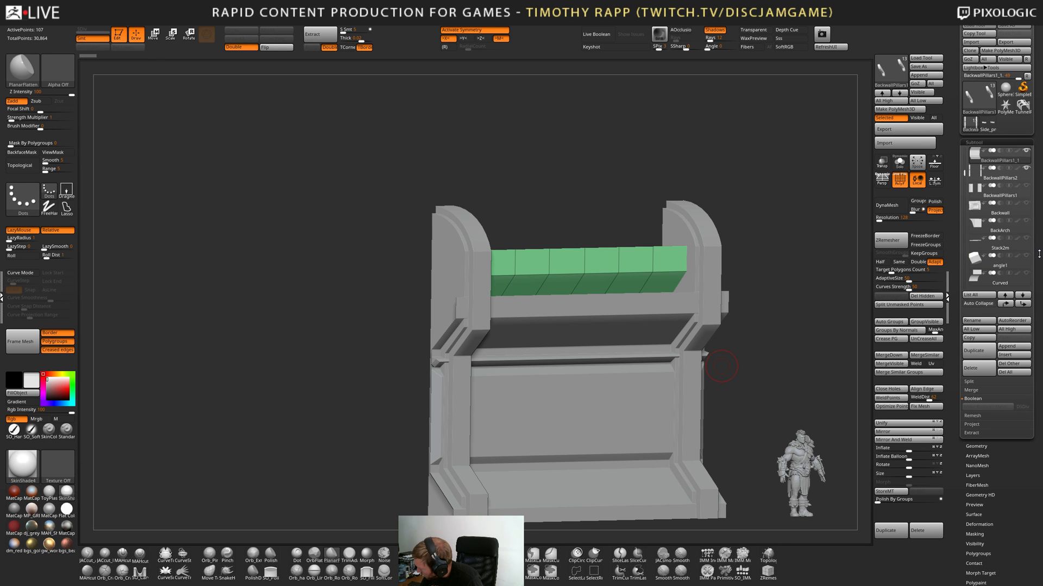
pyautogui.scroll(2, 977, 205)
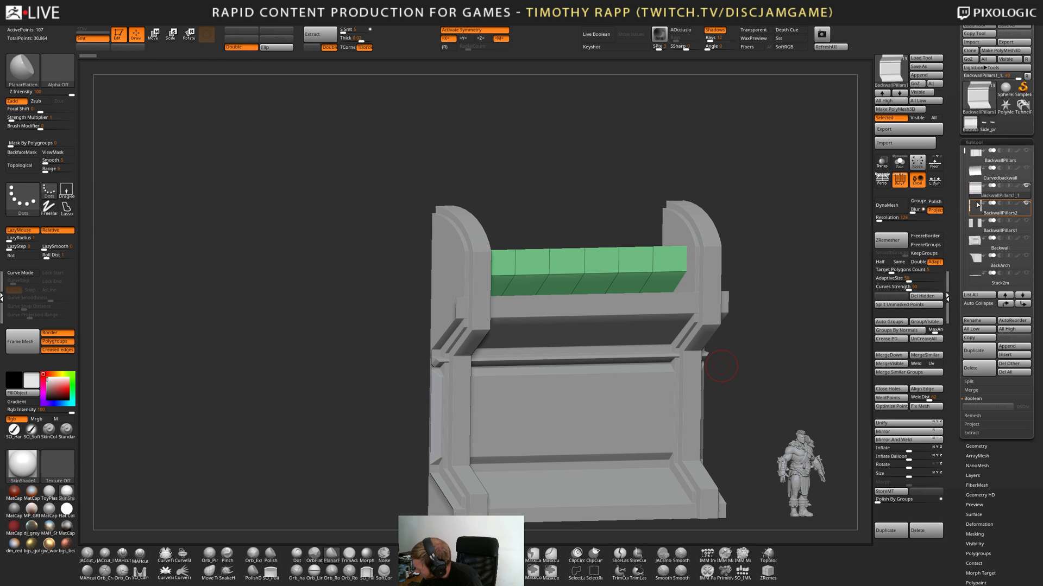
pyautogui.moveTo(992, 186)
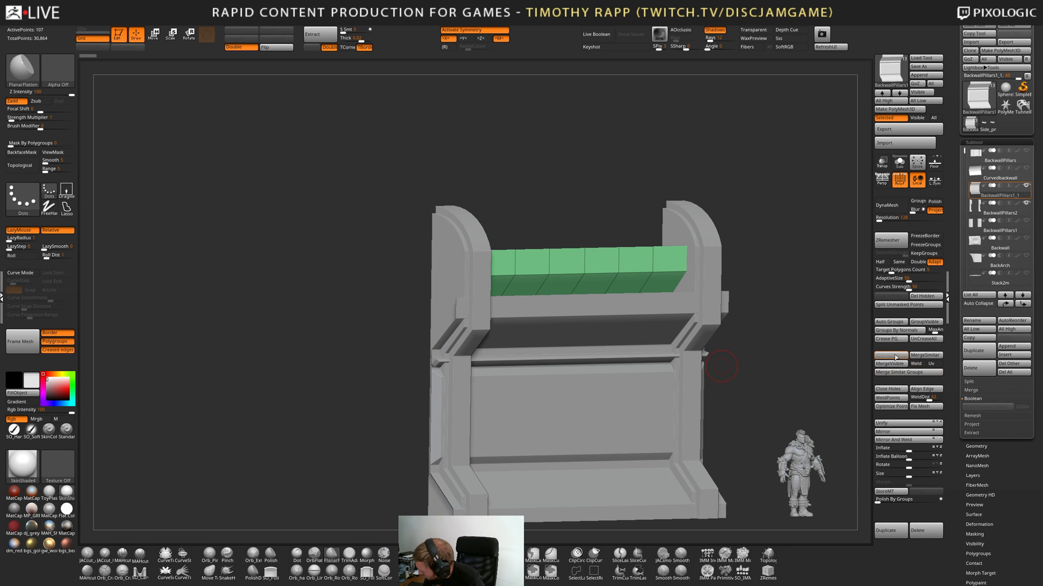
pyautogui.click(904, 373)
pyautogui.click(920, 374)
# Scale the merged pillars and crossbeam down vertically so they rise only slightly above the back wall.
pyautogui.moveTo(781, 358); pyautogui.dragTo(709, 359)
pyautogui.press('w')
pyautogui.press('e')
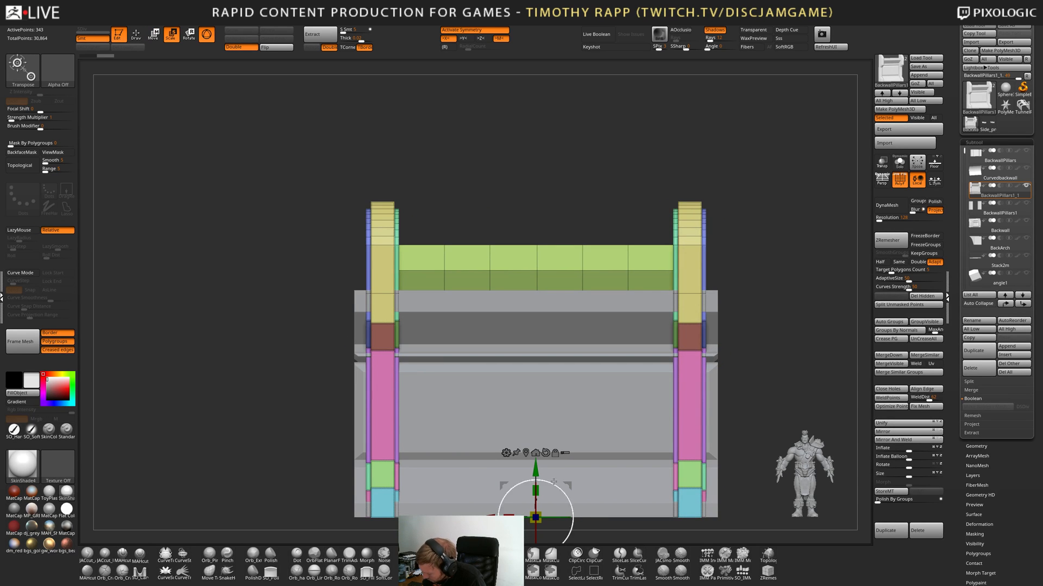
pyautogui.moveTo(535, 490); pyautogui.dragTo(542, 517)
pyautogui.keyDown('alt'); pyautogui.moveTo(639, 488); pyautogui.dragTo(696, 338, button='right'); pyautogui.keyUp('alt')
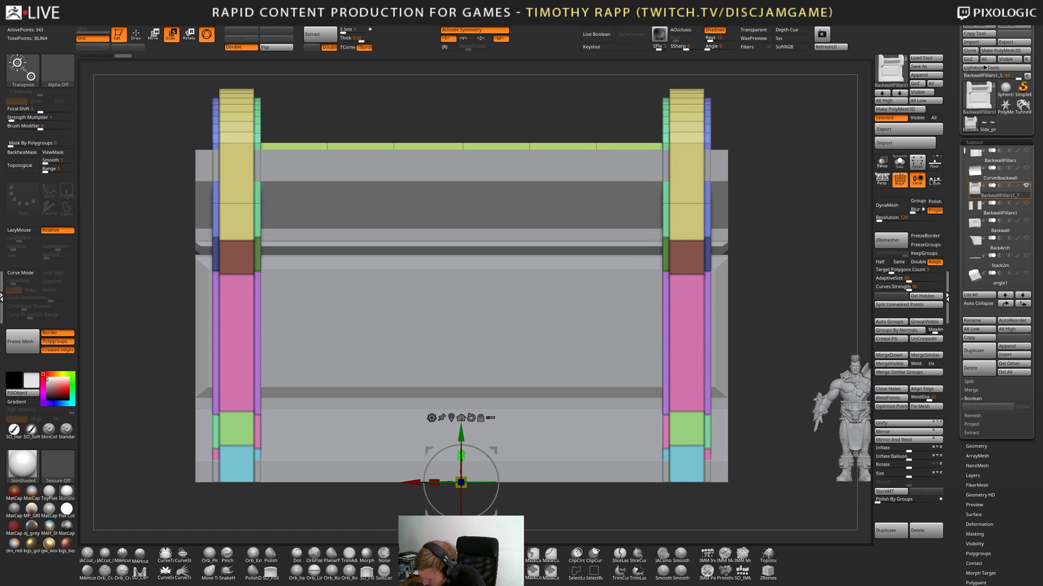
pyautogui.moveTo(462, 455); pyautogui.dragTo(464, 457)
pyautogui.keyDown('ctrl'); pyautogui.moveTo(702, 416); pyautogui.dragTo(706, 363, button='right'); pyautogui.keyUp('ctrl')
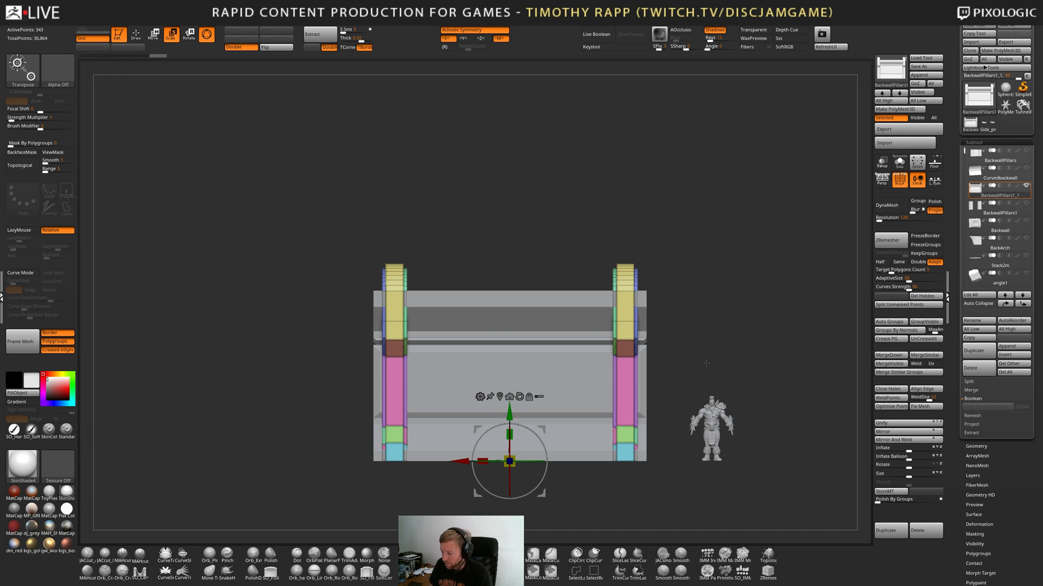
# Examine the shortened pillars against the wall and the reference character from several angles, with polygroups on and off, and save the project.
pyautogui.moveTo(706, 364); pyautogui.dragTo(701, 422)
pyautogui.moveTo(762, 434); pyautogui.dragTo(703, 433)
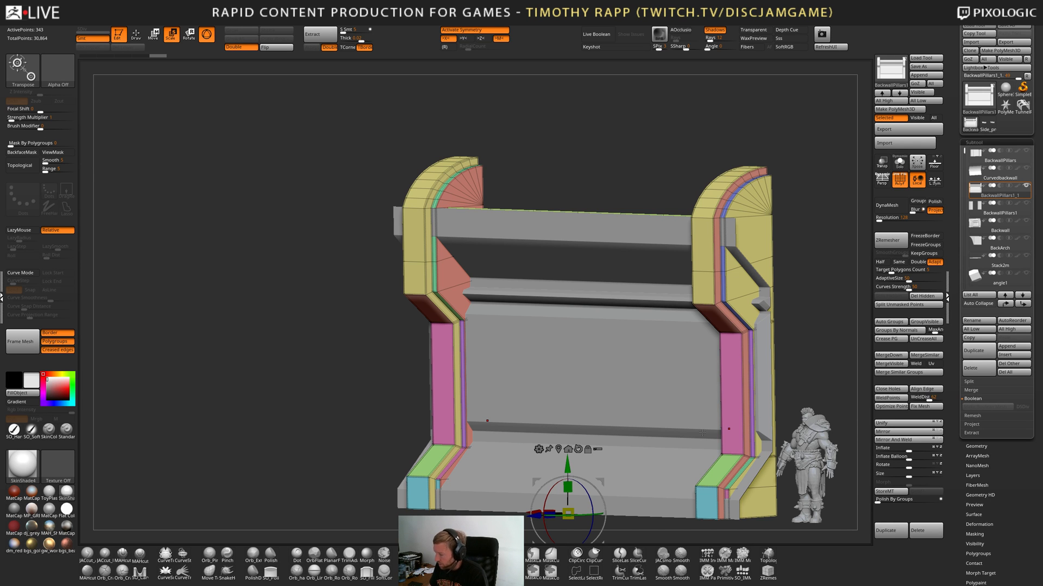
pyautogui.moveTo(702, 433); pyautogui.dragTo(703, 344, button='right')
pyautogui.keyDown('alt'); pyautogui.moveTo(645, 326); pyautogui.dragTo(689, 531, button='right'); pyautogui.keyUp('alt')
pyautogui.moveTo(589, 402); pyautogui.dragTo(646, 443, button='right')
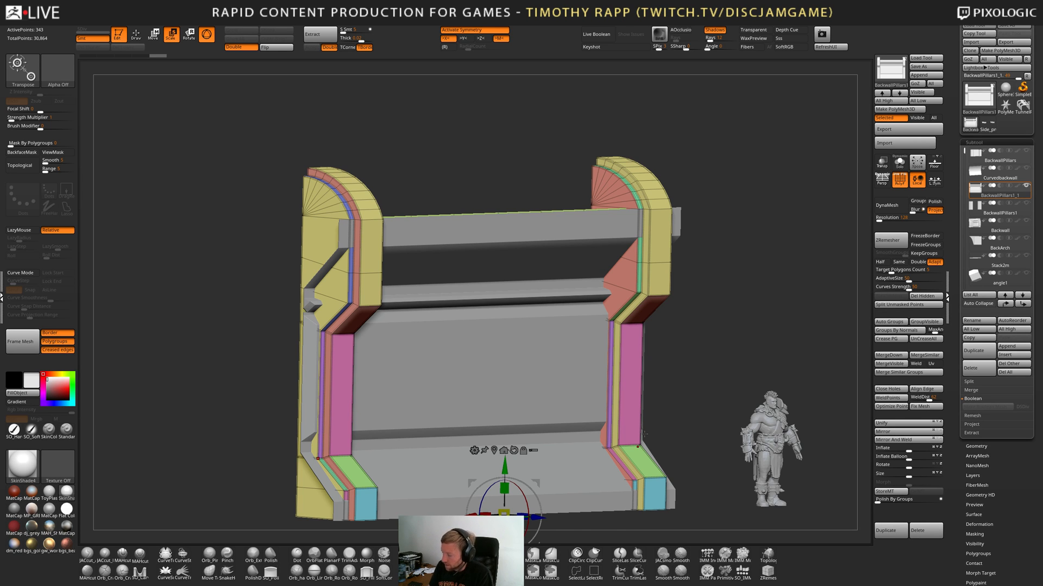
pyautogui.moveTo(646, 434); pyautogui.dragTo(725, 432)
pyautogui.hotkey('shift', 'f')
pyautogui.keyDown('alt'); pyautogui.moveTo(684, 326); pyautogui.dragTo(627, 406); pyautogui.keyUp('alt')
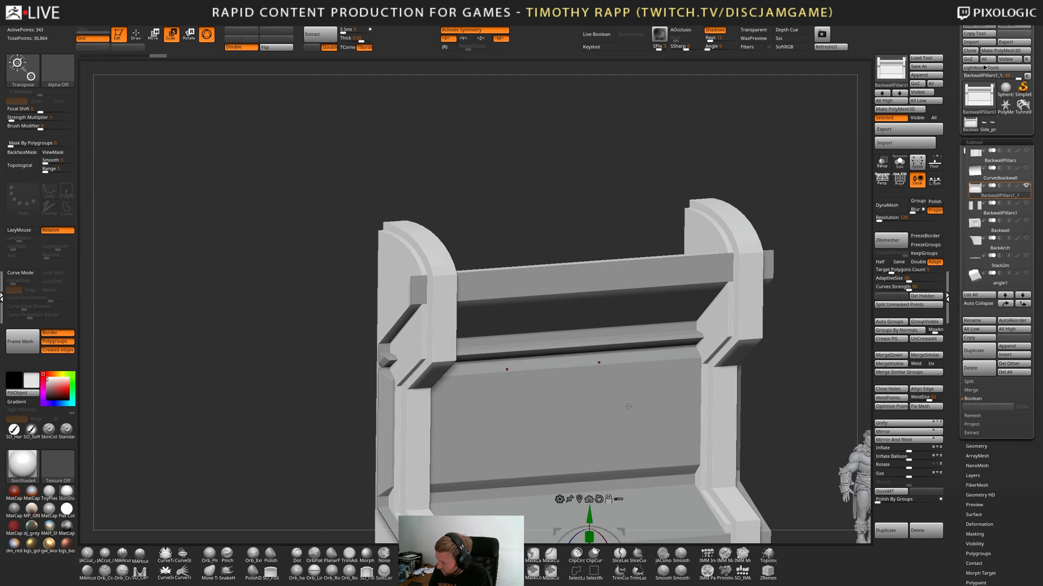
pyautogui.keyDown('alt'); pyautogui.moveTo(628, 407); pyautogui.dragTo(551, 328, button='right'); pyautogui.keyUp('alt')
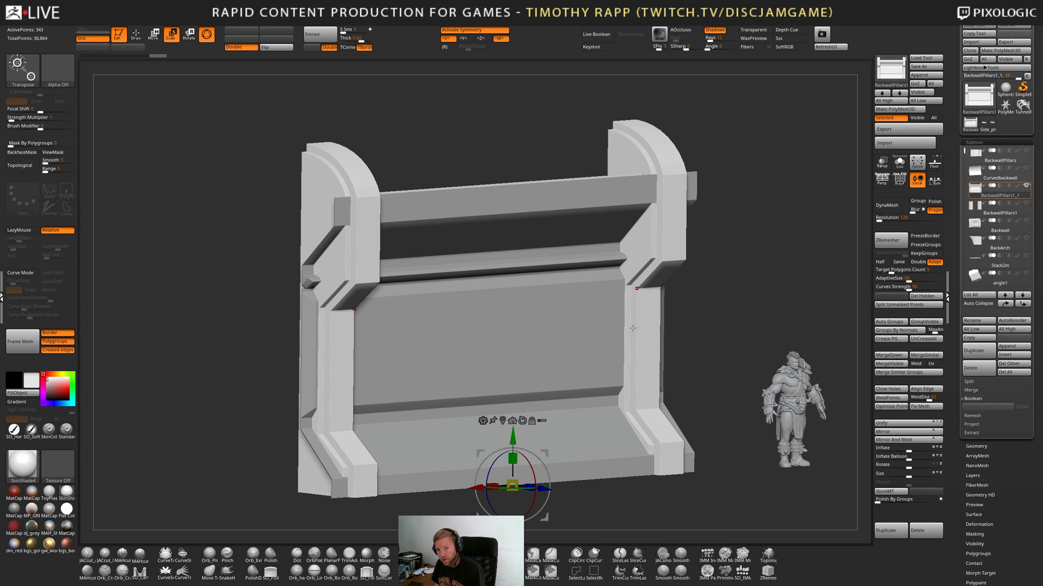
pyautogui.moveTo(633, 328); pyautogui.dragTo(666, 435)
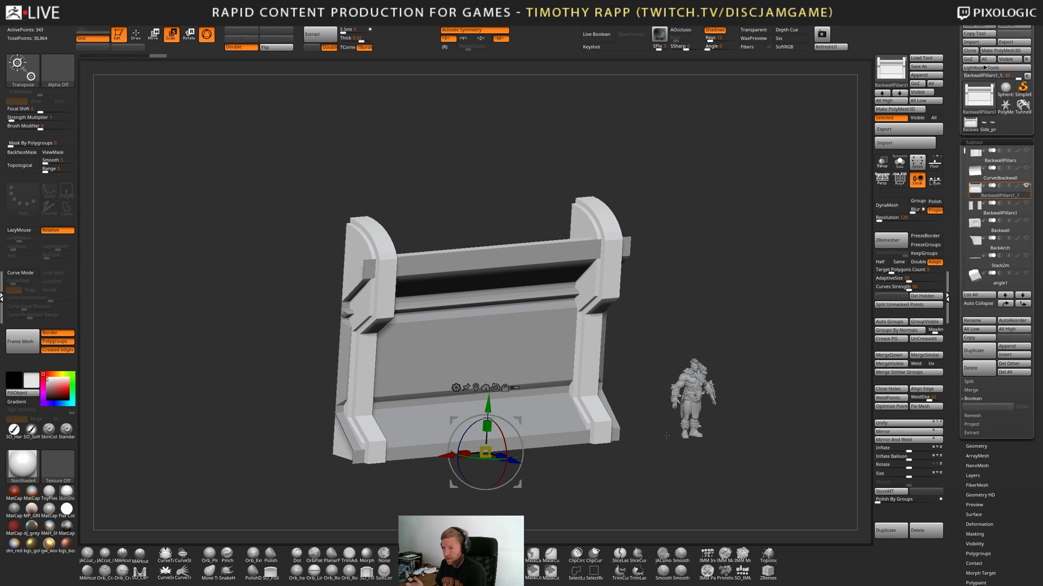
pyautogui.moveTo(666, 436); pyautogui.dragTo(582, 434)
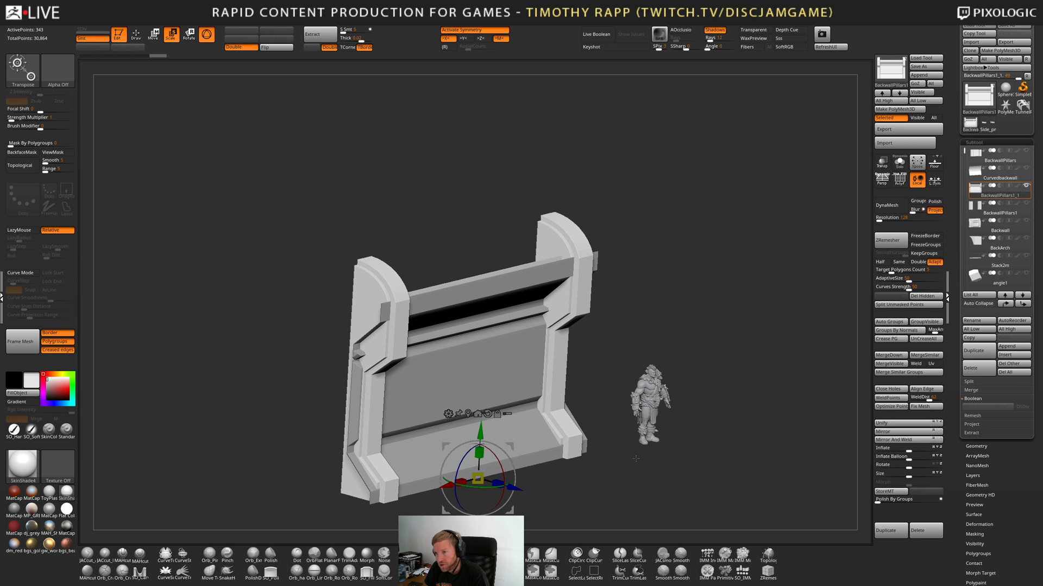
pyautogui.hotkey('ctrl', 's')
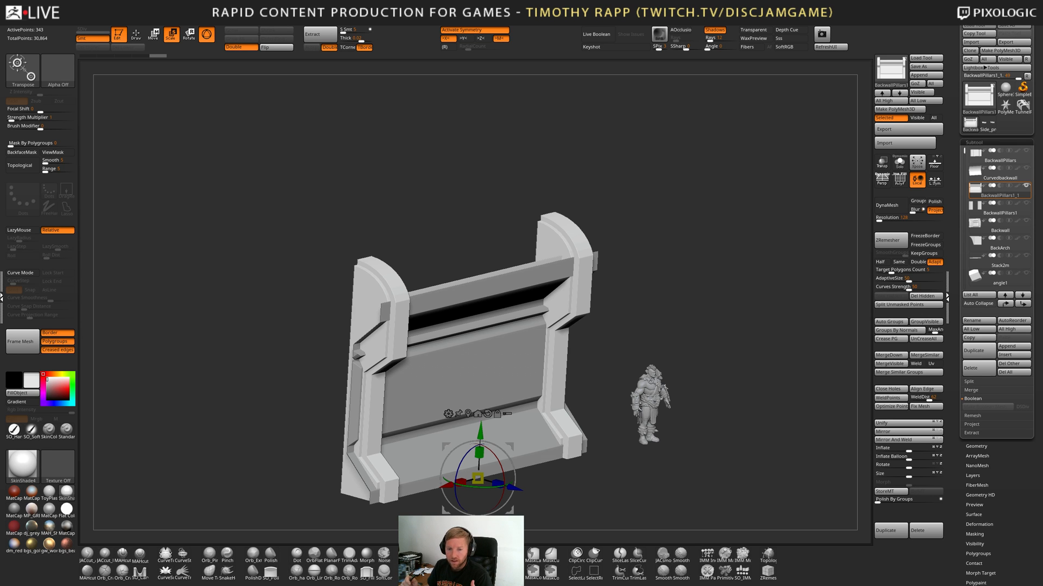
pyautogui.moveTo(614, 435); pyautogui.dragTo(698, 436)
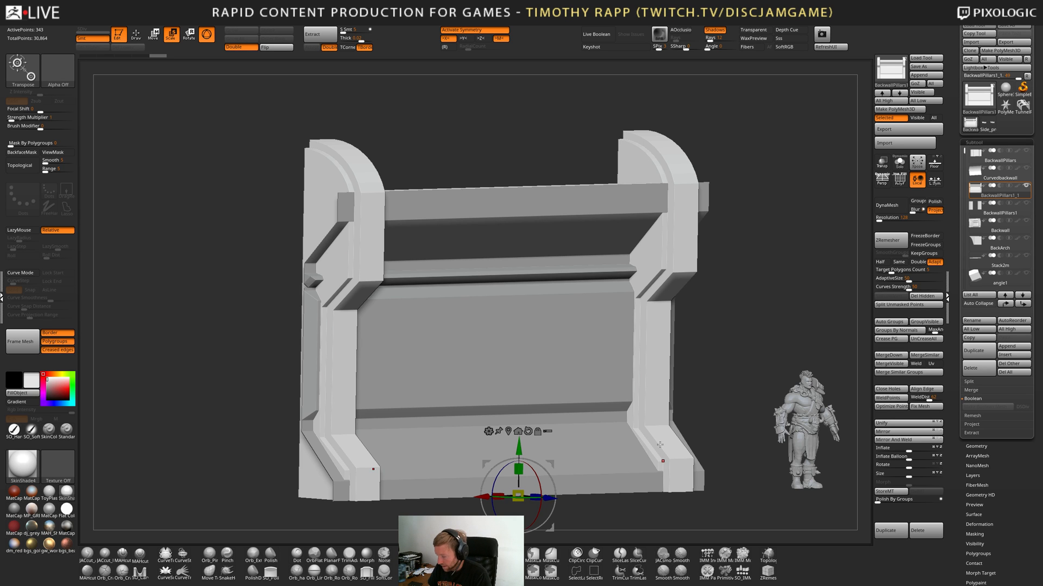
# Display the polygroups on the merged pillar mesh and regroup it with Groups By Normals.
pyautogui.moveTo(660, 444)
pyautogui.mouseDown(button='right')
pyautogui.moveTo(632, 441)
pyautogui.moveTo(649, 452)
pyautogui.moveTo(664, 434)
pyautogui.moveTo(696, 442)
pyautogui.moveTo(628, 423)
pyautogui.moveTo(644, 429)
pyautogui.moveTo(630, 450)
pyautogui.moveTo(602, 381)
pyautogui.moveTo(633, 300)
pyautogui.moveTo(623, 347)
pyautogui.moveTo(633, 331)
pyautogui.moveTo(649, 340)
pyautogui.moveTo(663, 373)
pyautogui.mouseUp(button='right')
pyautogui.press('q')
pyautogui.hotkey('shift', 'f')
pyautogui.hotkey('shift', 'f')
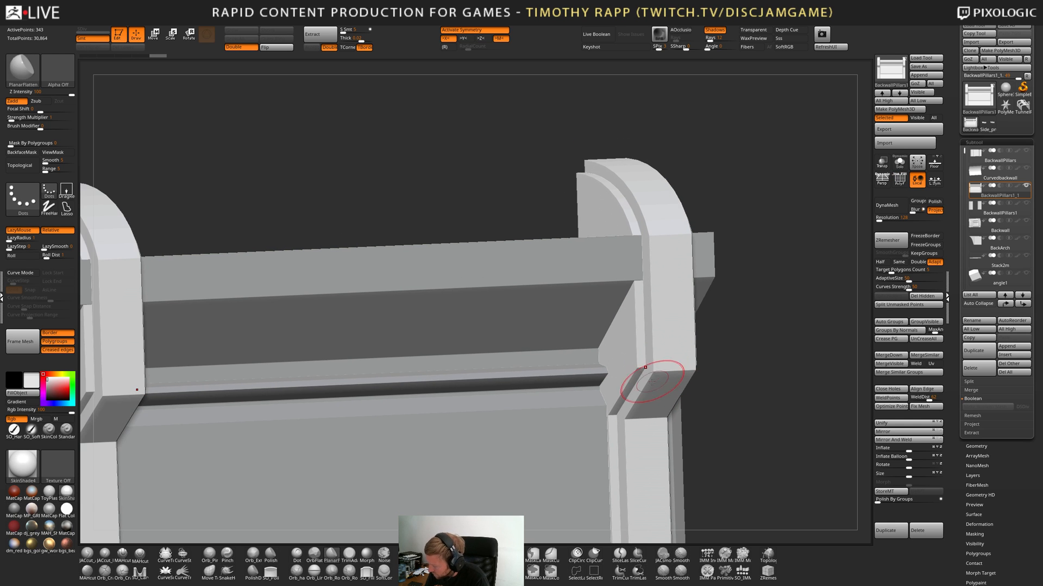
pyautogui.scroll(6, 669, 354)
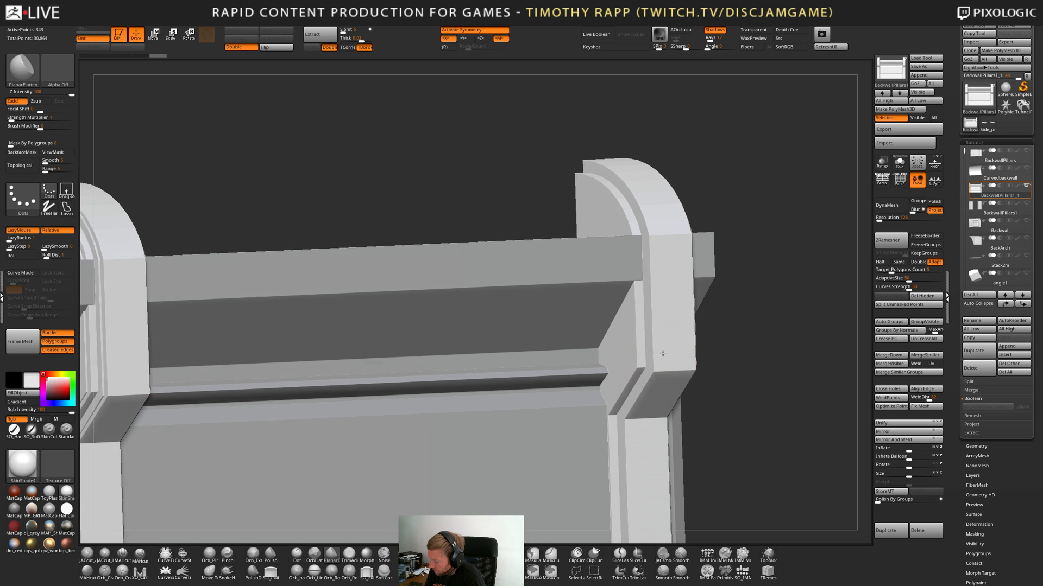
pyautogui.hotkey('shift', 'f')
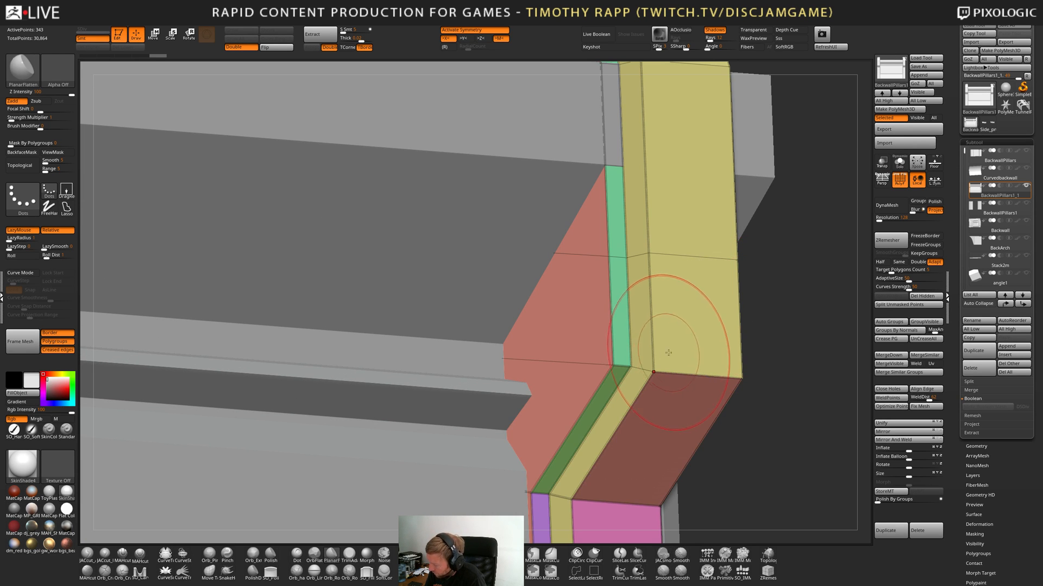
pyautogui.hotkey('shift', 'c')
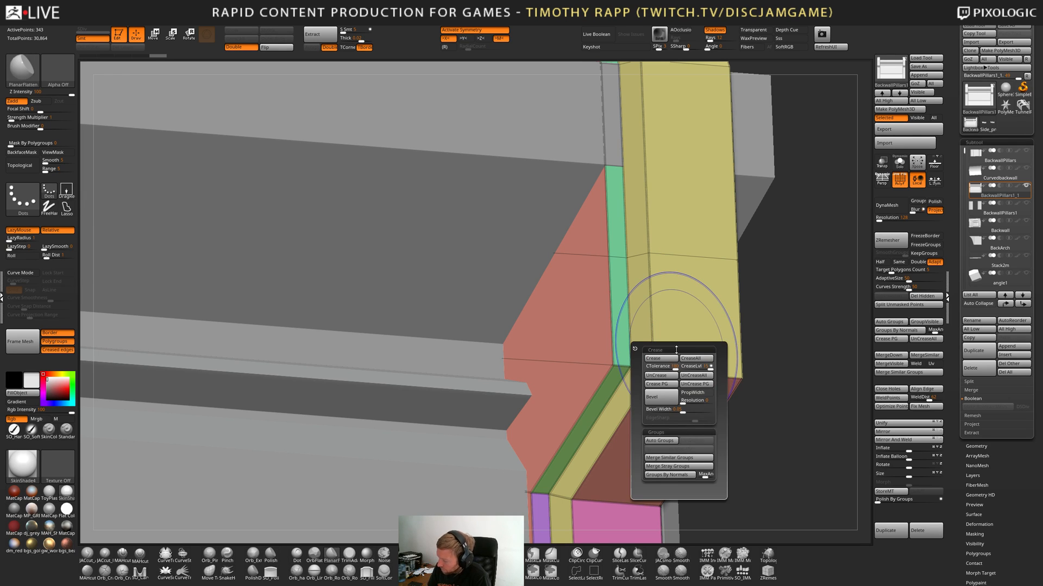
pyautogui.click(679, 476)
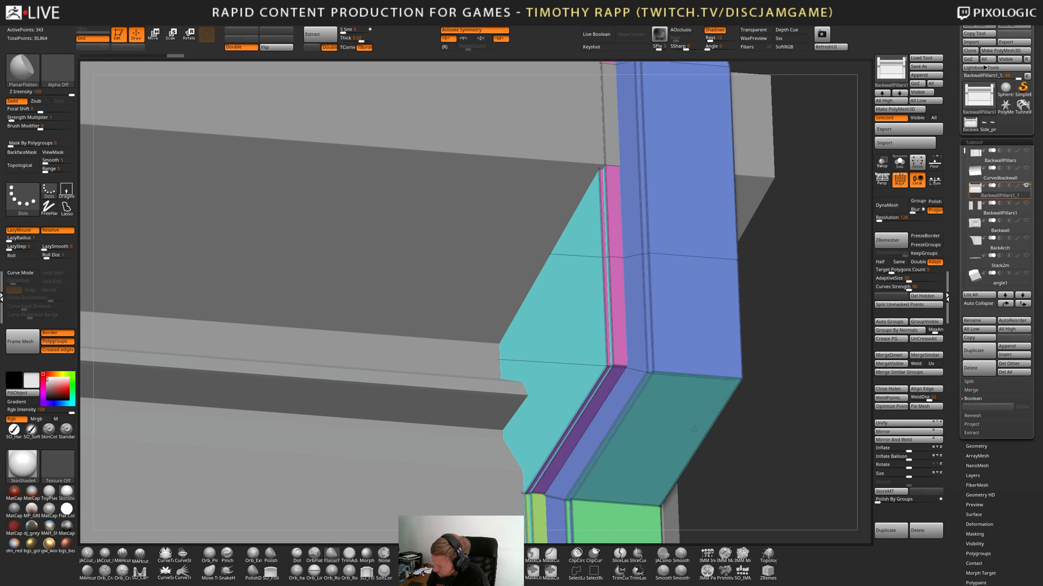
# Hide the polygroup display, subdivide the merged pillar mesh twice, delete its lower levels and subdivide it once more.
pyautogui.scroll(-5, 674, 431)
pyautogui.moveTo(693, 362); pyautogui.dragTo(727, 392)
pyautogui.keyDown('ctrl'); pyautogui.moveTo(727, 392); pyautogui.dragTo(740, 413, button='right'); pyautogui.keyUp('ctrl')
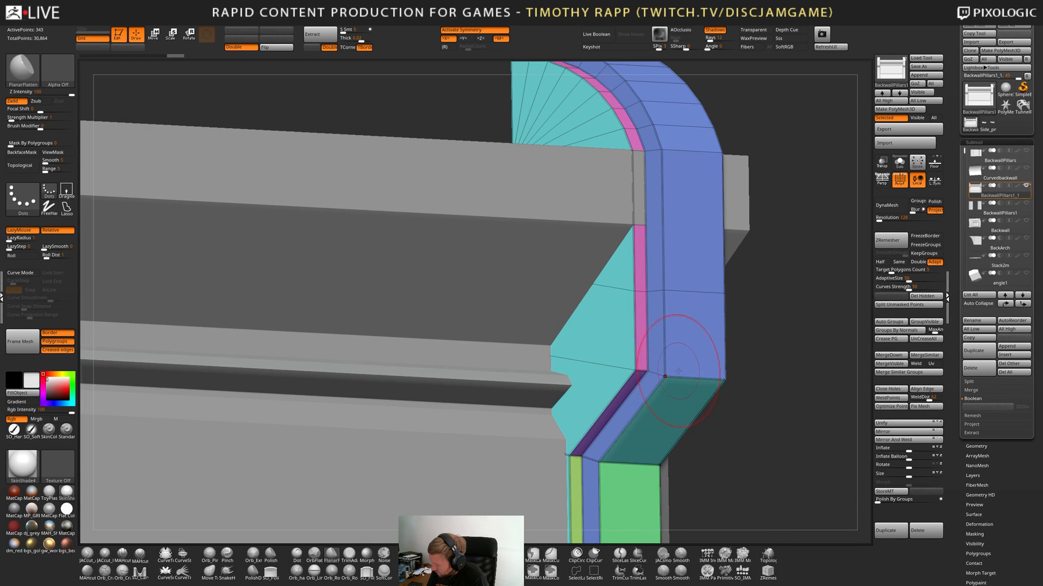
pyautogui.moveTo(687, 350); pyautogui.dragTo(592, 332, button='right')
pyautogui.moveTo(666, 283); pyautogui.dragTo(681, 349, button='right')
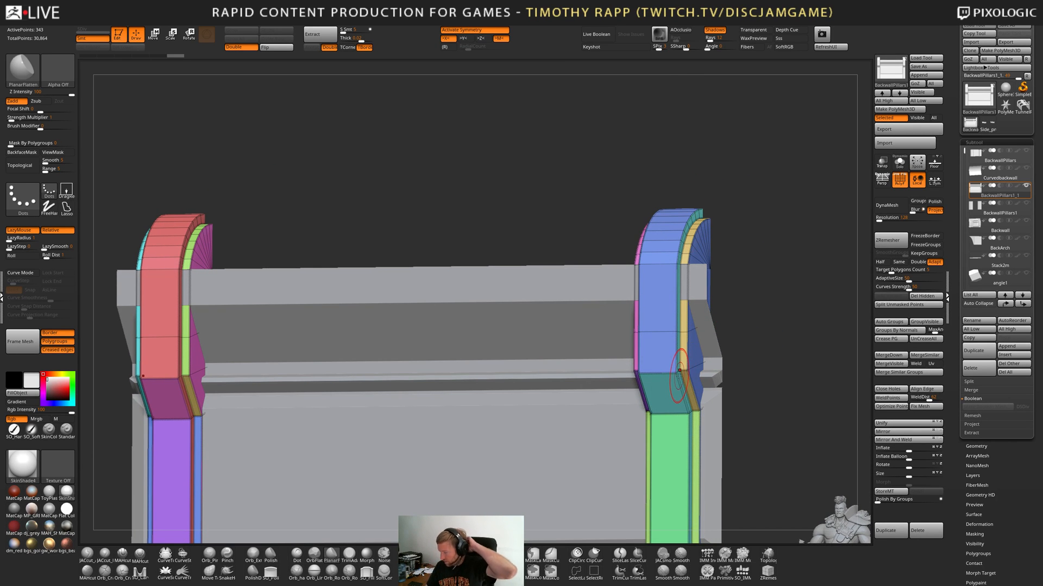
pyautogui.moveTo(679, 371); pyautogui.dragTo(692, 387, button='right')
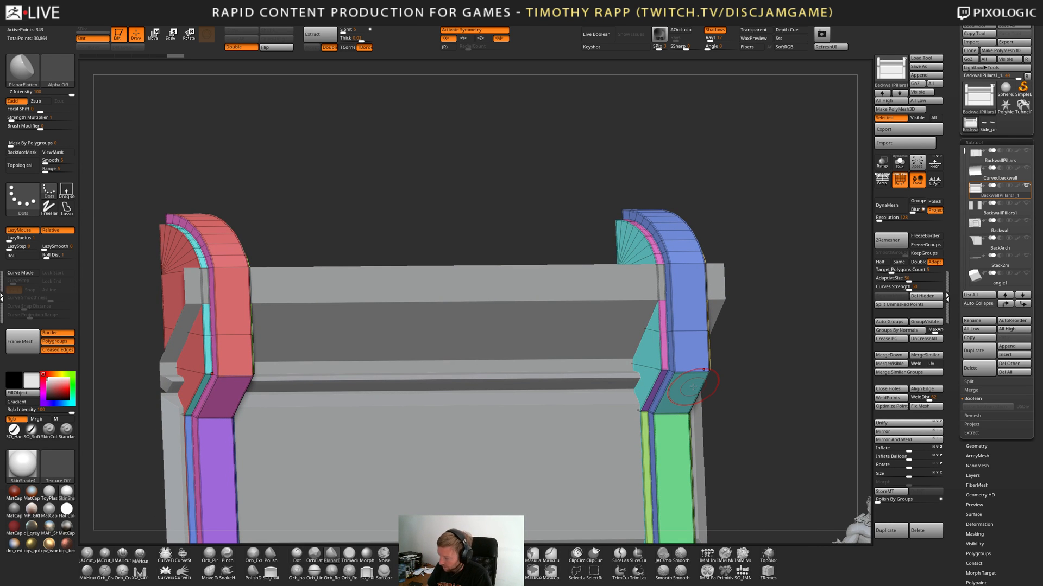
pyautogui.hotkey('shift', 'f')
pyautogui.hotkey('ctrl', 'd')
pyautogui.hotkey('ctrl', 'd')
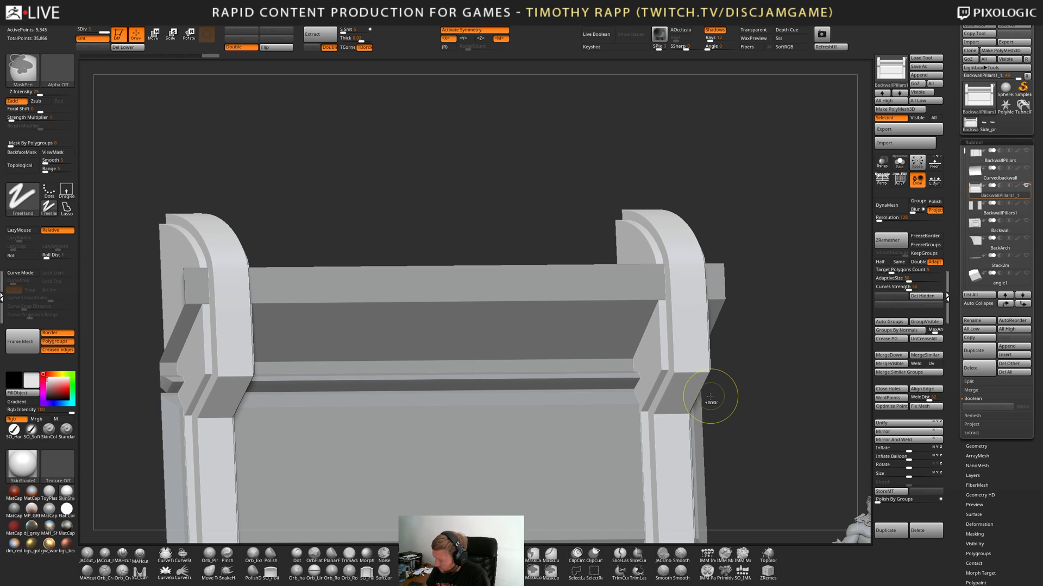
pyautogui.click(128, 48)
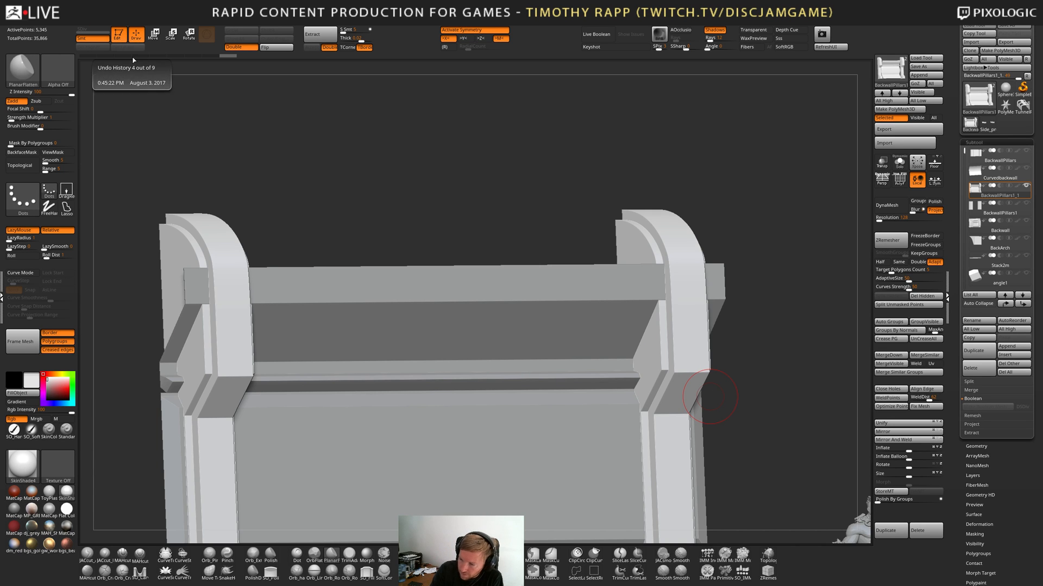
pyautogui.hotkey('ctrl', 'd')
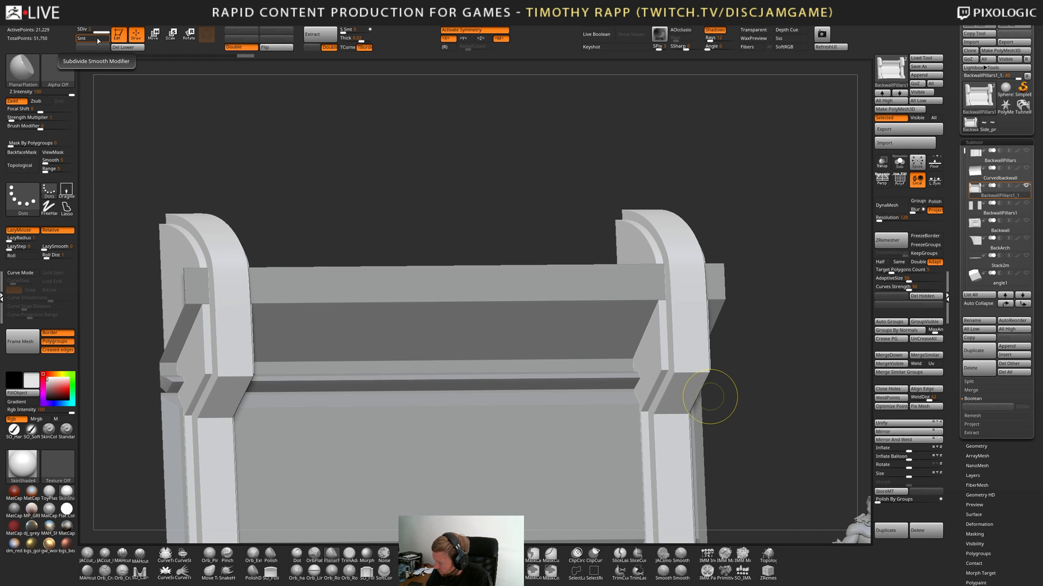
# Undo the pillar mesh's subdivisions and lower-level deletion, and check the low-poly pillars from above and from the front.
pyautogui.hotkey('ctrl', 'z')
pyautogui.hotkey('ctrl', 'z')
pyautogui.hotkey('ctrl', 'z')
pyautogui.hotkey('ctrl', 'z')
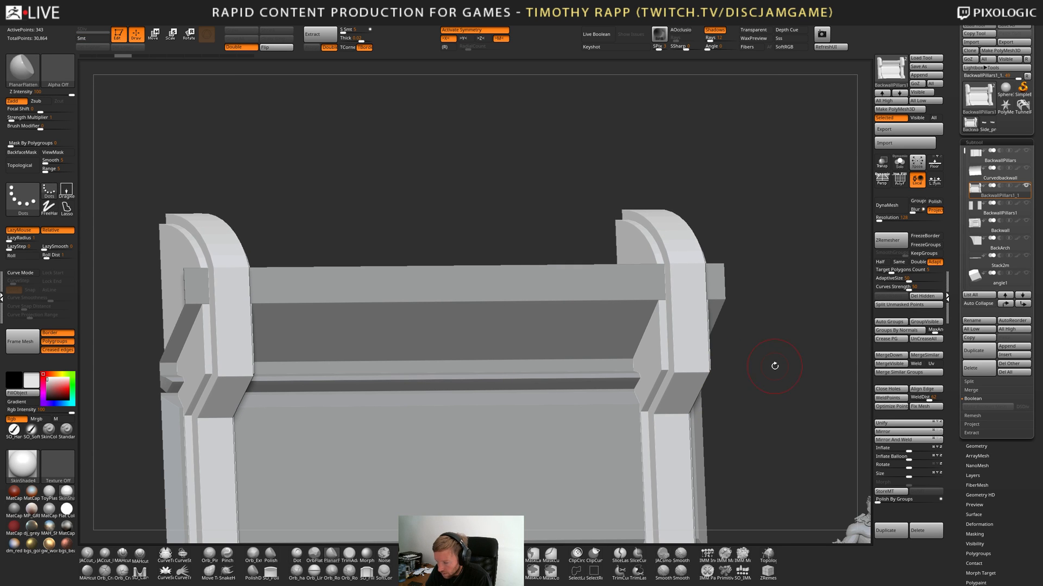
pyautogui.moveTo(775, 366)
pyautogui.keyDown('alt'); pyautogui.mouseDown()
pyautogui.moveTo(722, 367)
pyautogui.moveTo(712, 388)
pyautogui.moveTo(671, 368)
pyautogui.moveTo(679, 358)
pyautogui.moveTo(677, 415)
pyautogui.mouseUp(); pyautogui.keyUp('alt')
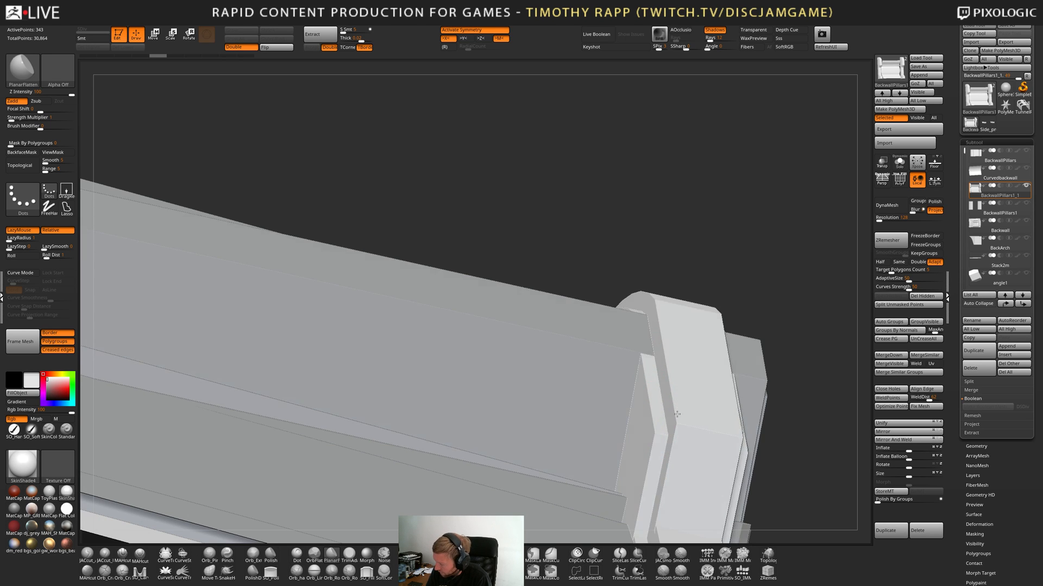
pyautogui.moveTo(677, 415)
pyautogui.mouseDown(button='right')
pyautogui.moveTo(617, 400)
pyautogui.moveTo(652, 375)
pyautogui.moveTo(691, 407)
pyautogui.mouseUp(button='right')
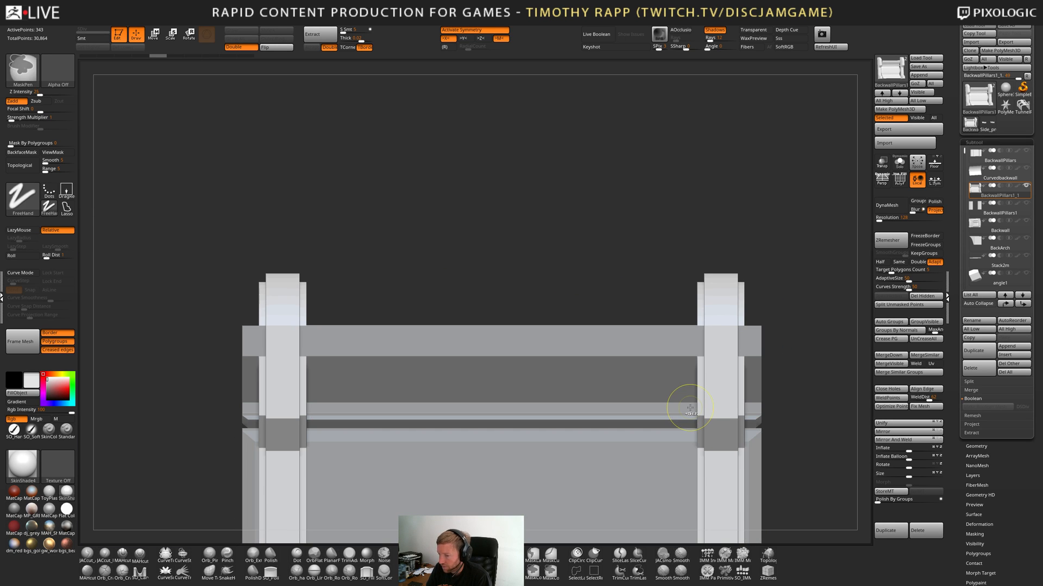
pyautogui.hotkey('ctrl', 'shift', 'z')
pyautogui.hotkey('ctrl', 'z')
pyautogui.hotkey('ctrl', 'shift', 'z')
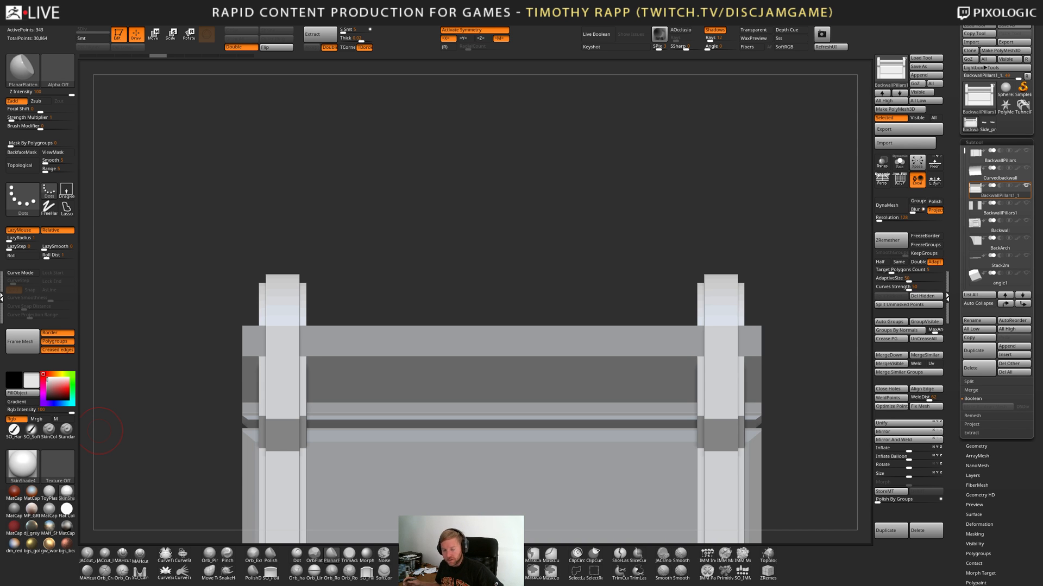
pyautogui.moveTo(575, 466); pyautogui.dragTo(575, 328, button='right')
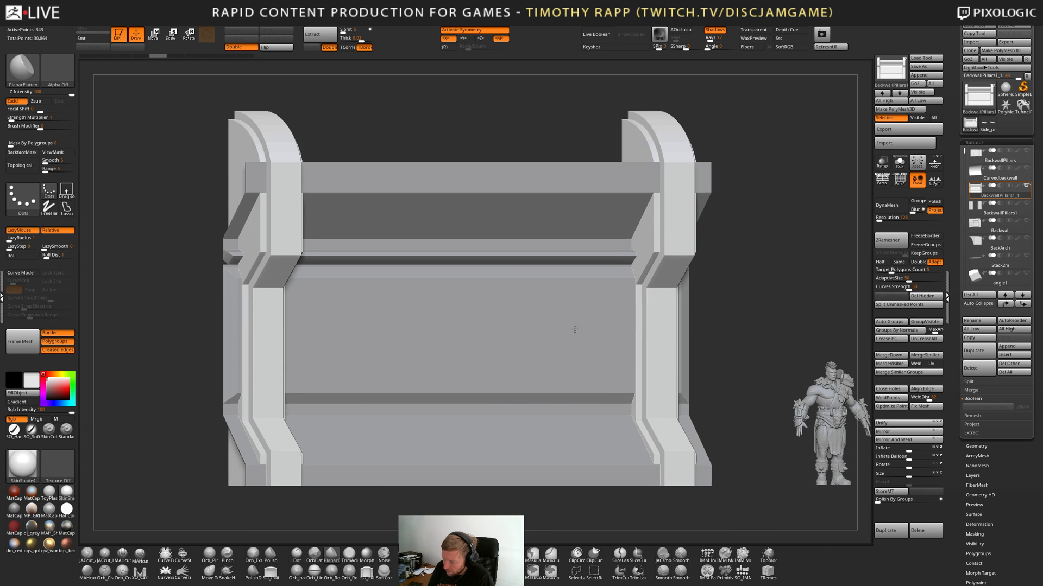
# Restrict painting to the material channel and fill the wrestler character's legs and hands with the SkinShade4 material.
pyautogui.moveTo(638, 418)
pyautogui.keyDown('ctrl'); pyautogui.mouseDown(button='right')
pyautogui.moveTo(592, 409)
pyautogui.moveTo(572, 372)
pyautogui.mouseUp(button='right'); pyautogui.keyUp('ctrl')
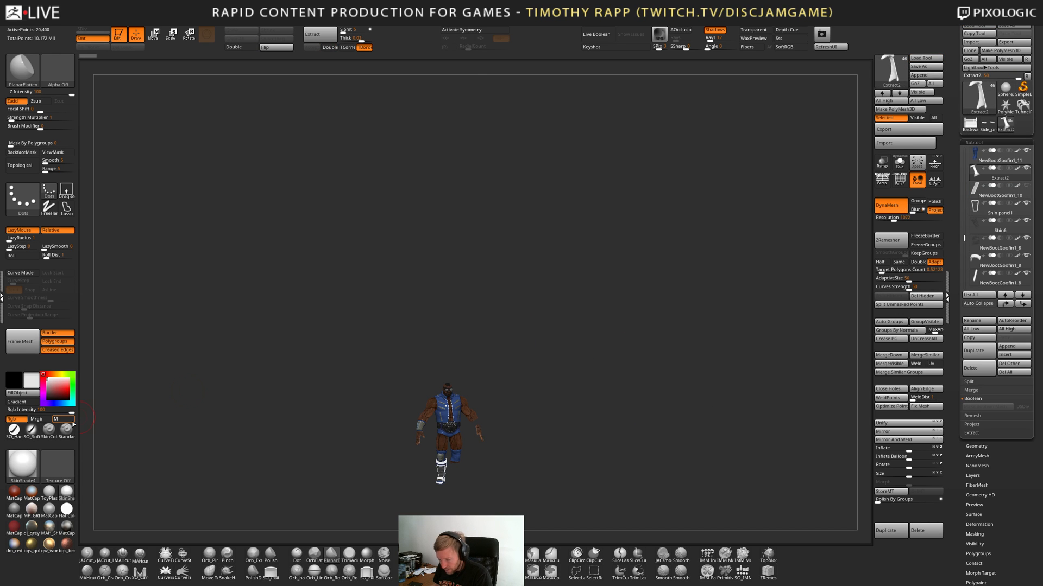
pyautogui.press('f')
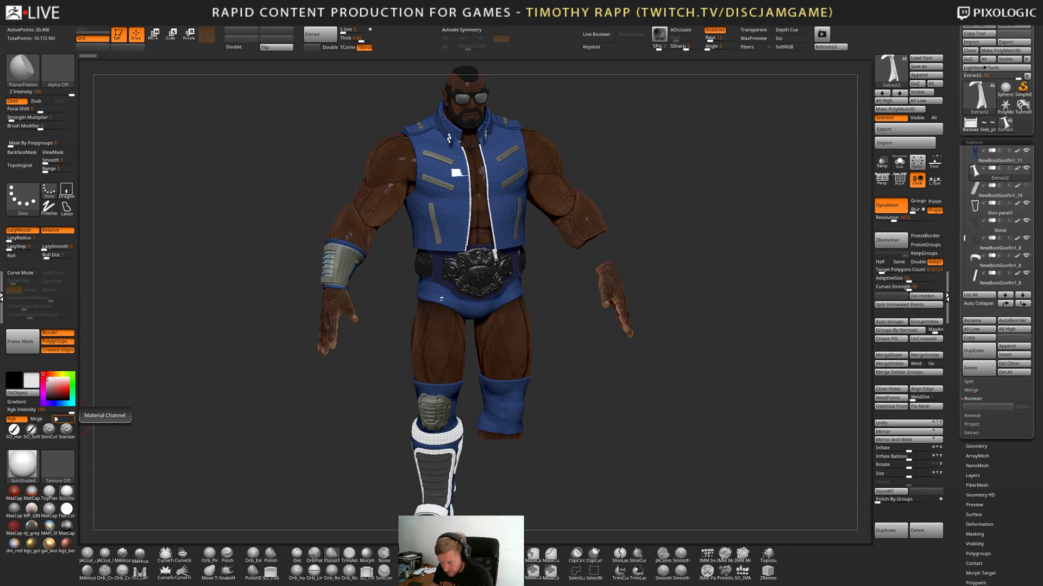
pyautogui.click(59, 419)
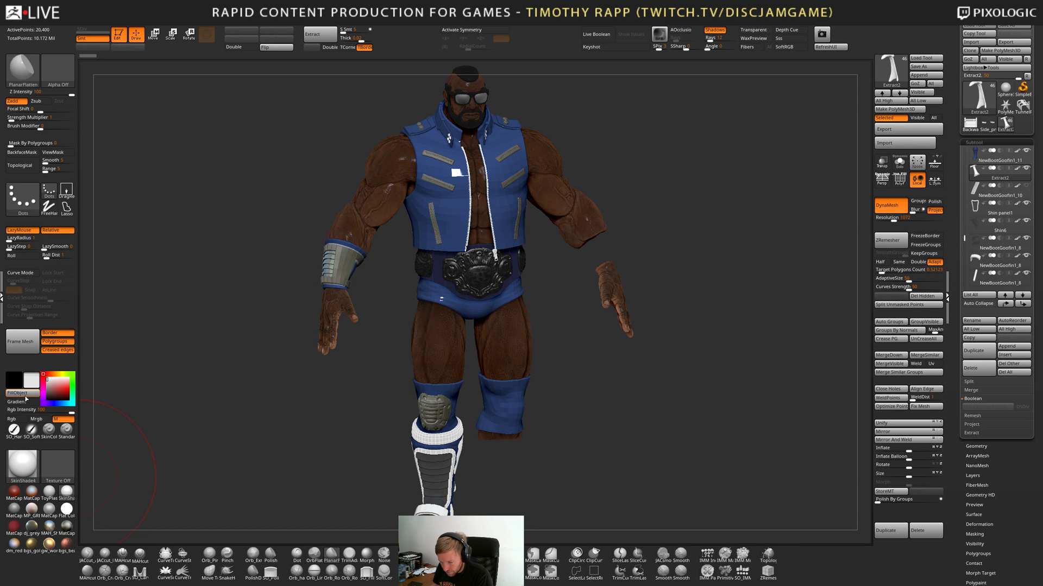
pyautogui.keyDown('alt'); pyautogui.click(440, 359); pyautogui.keyUp('alt')
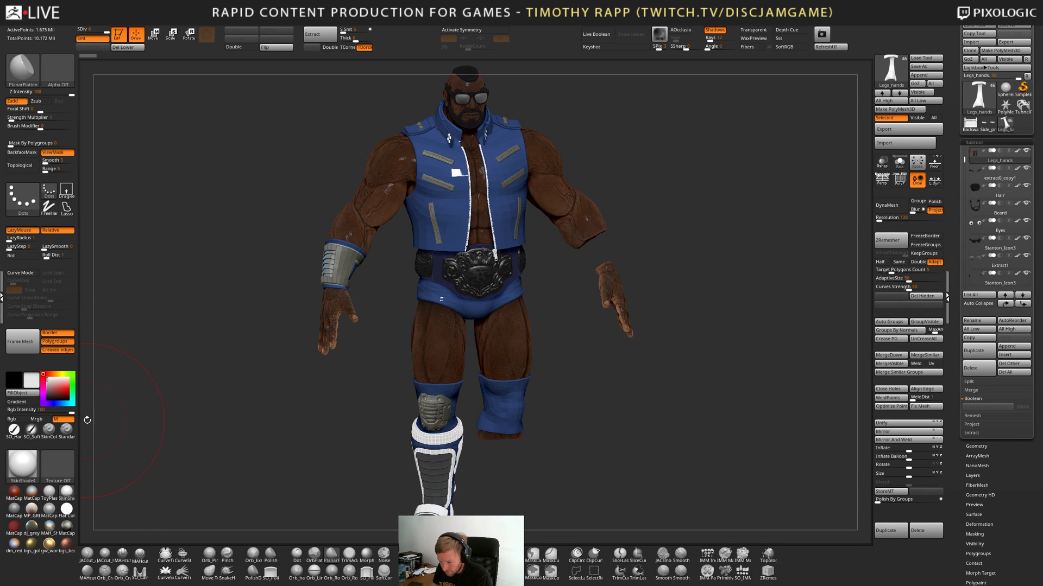
pyautogui.click(20, 393)
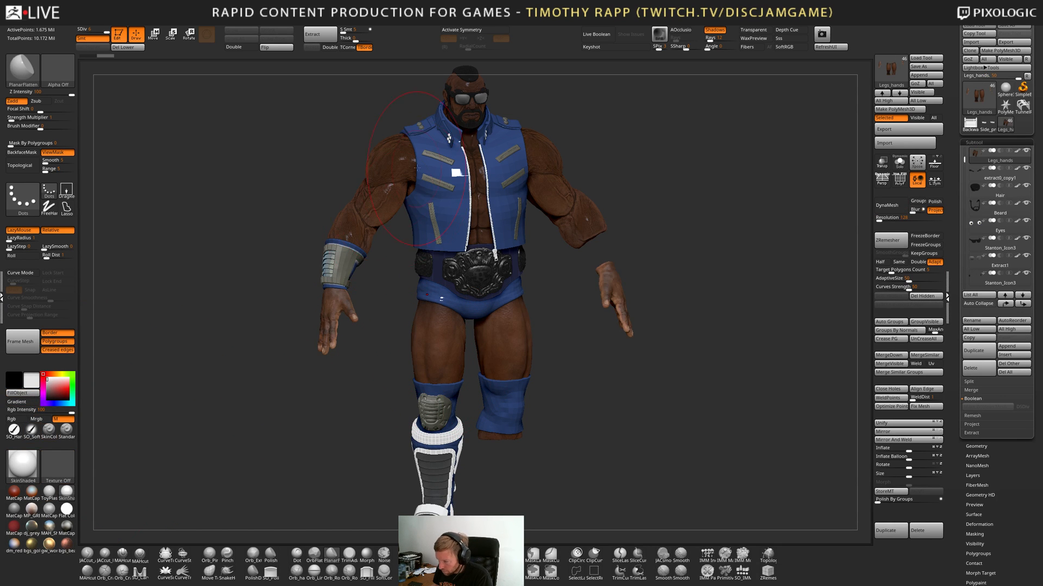
# Fill the wrestler's head and torso mesh with the SkinShade4 material.
pyautogui.keyDown('alt'); pyautogui.click(462, 85); pyautogui.keyUp('alt')
pyautogui.press('f')
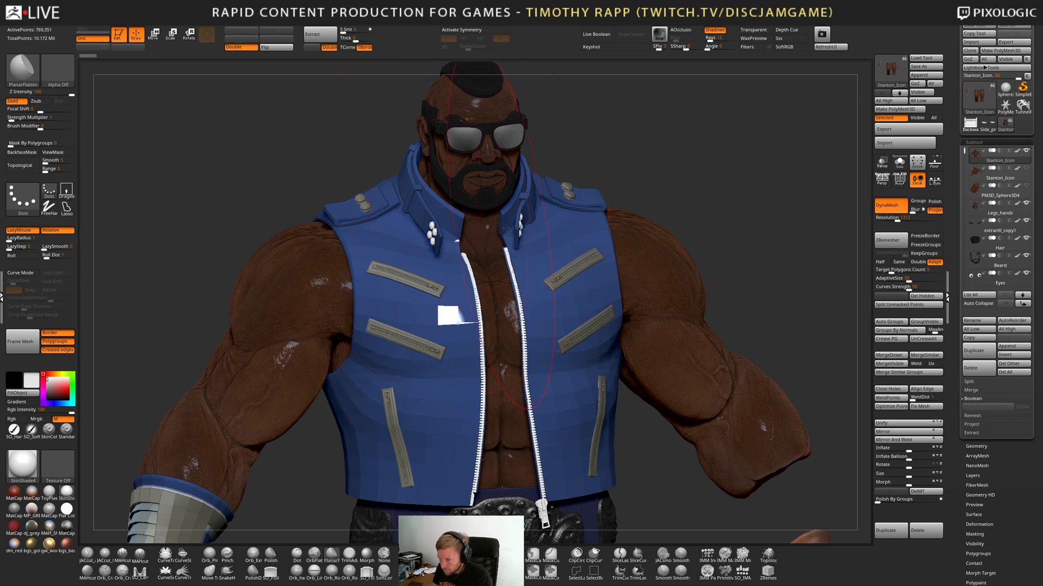
pyautogui.click(24, 394)
pyautogui.press('f')
pyautogui.press('f')
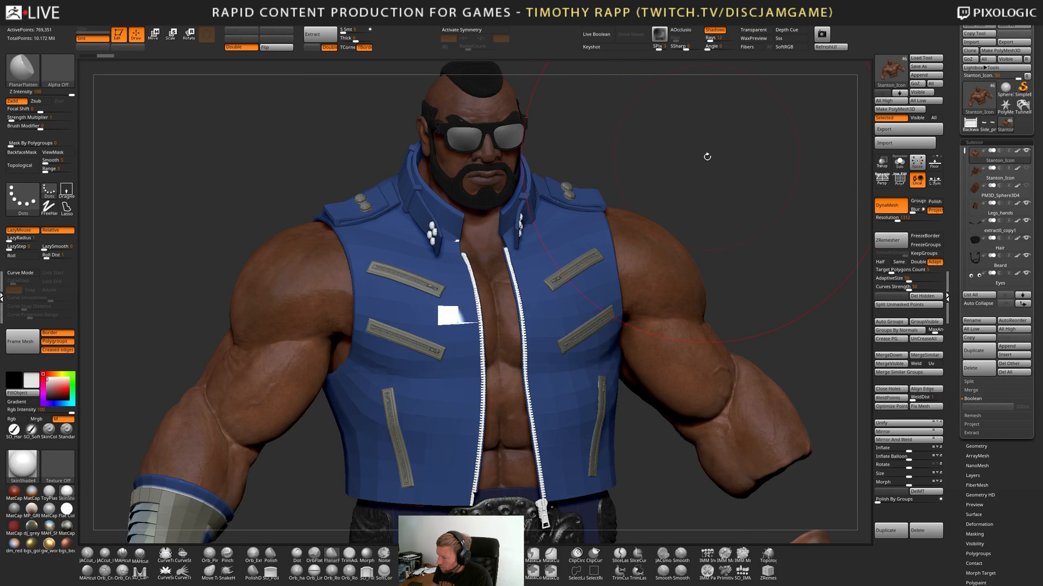
# Examine the wrestler's face, sunglasses, beard and upper body up close and from several angles.
pyautogui.keyDown('alt'); pyautogui.moveTo(707, 156); pyautogui.dragTo(735, 377); pyautogui.keyUp('alt')
pyautogui.moveTo(502, 408); pyautogui.dragTo(624, 489, button='right')
pyautogui.moveTo(477, 331); pyautogui.dragTo(534, 165, button='right')
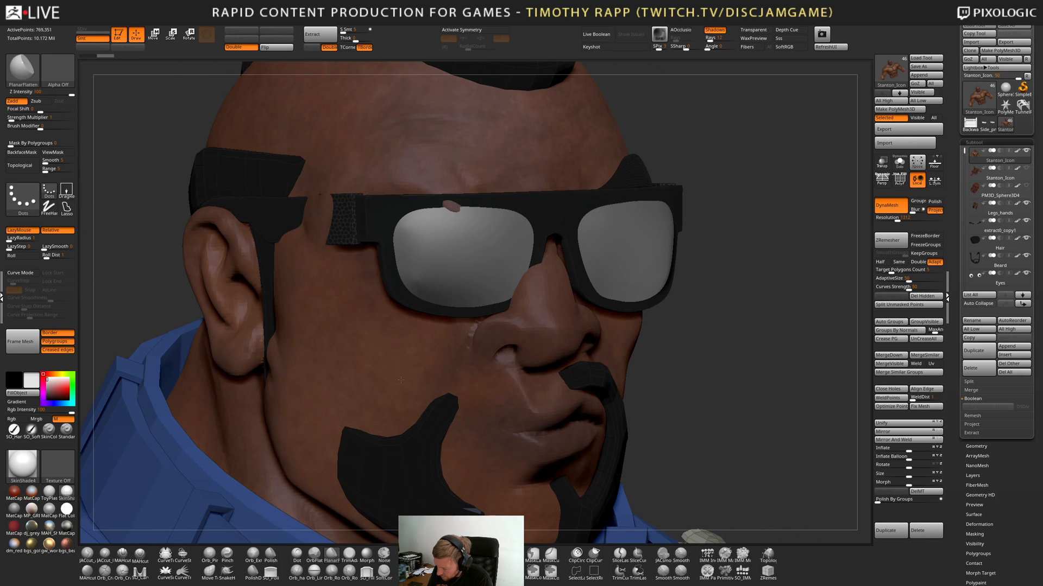
pyautogui.press('s')
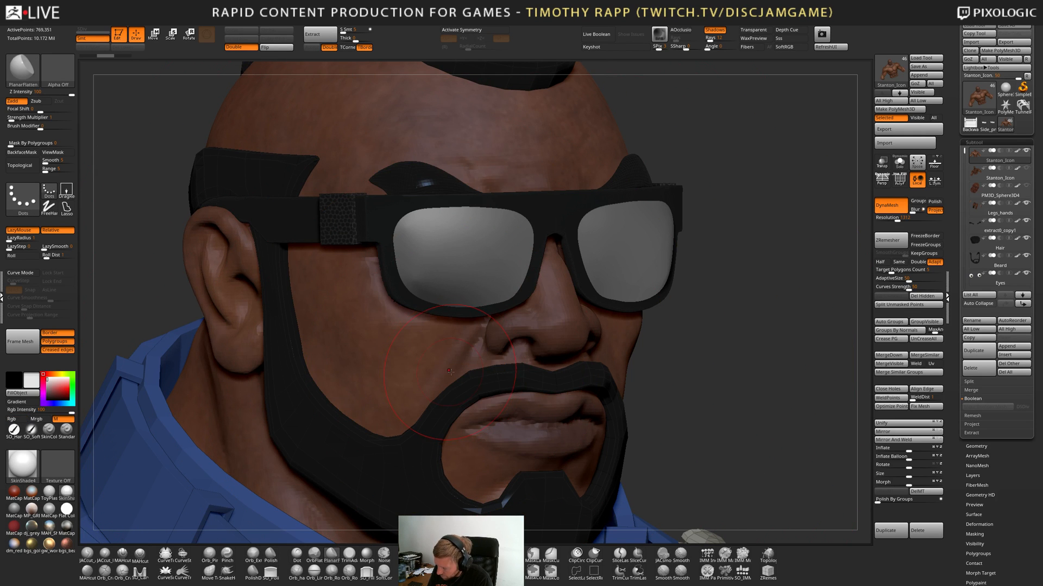
pyautogui.moveTo(612, 451)
pyautogui.keyDown('ctrl'); pyautogui.mouseDown(button='right')
pyautogui.moveTo(617, 375)
pyautogui.moveTo(546, 284)
pyautogui.mouseUp(button='right'); pyautogui.keyUp('ctrl')
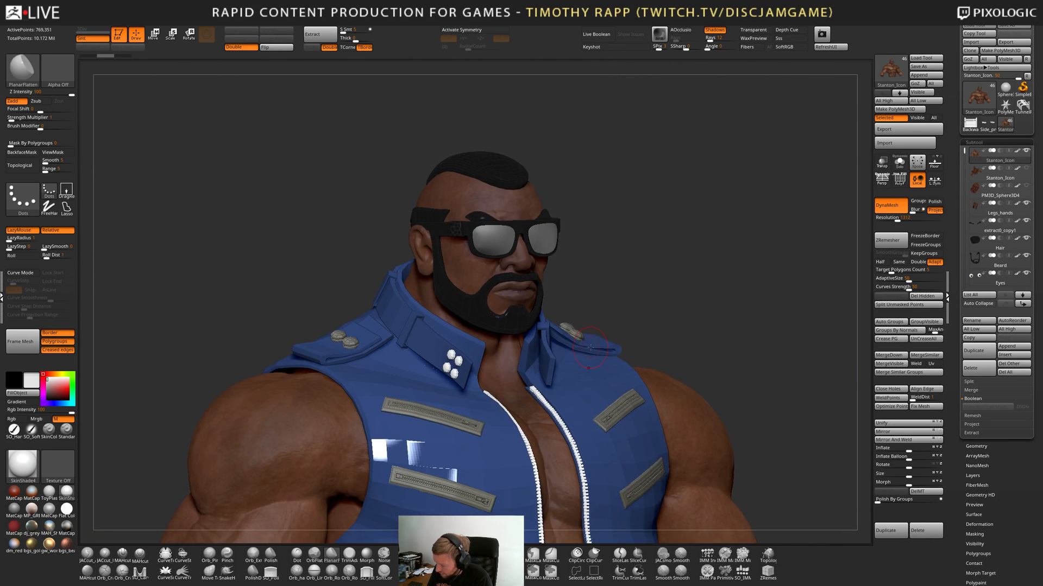
pyautogui.moveTo(188, 451); pyautogui.dragTo(506, 326, button='right')
pyautogui.moveTo(679, 402); pyautogui.dragTo(439, 434, button='right')
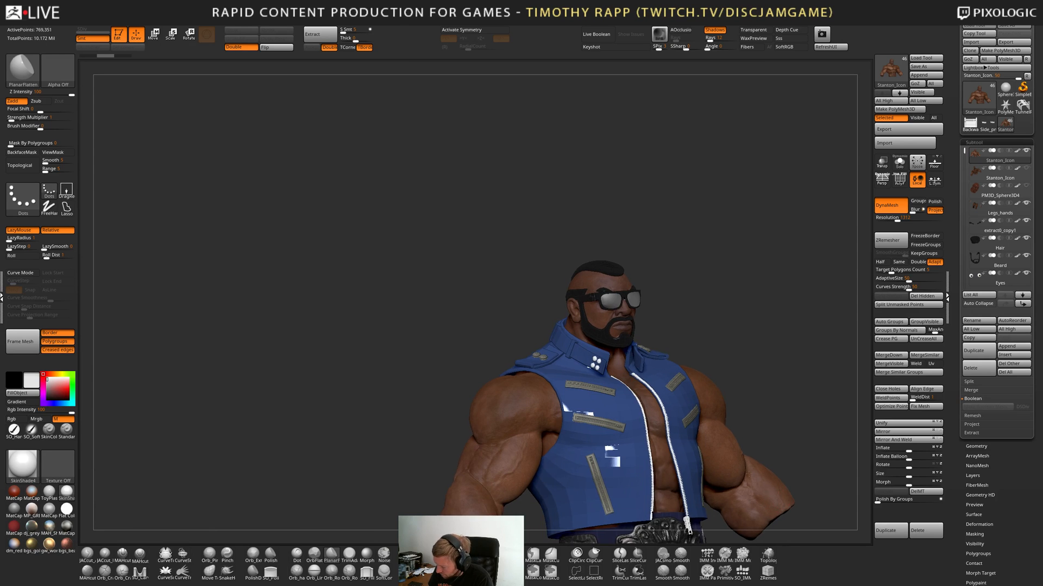
# Inspect the wrestler's hand and belt details, and view the whole figure from the side and the front.
pyautogui.keyDown('alt'); pyautogui.moveTo(802, 435); pyautogui.dragTo(605, 231, button='right'); pyautogui.keyUp('alt')
pyautogui.keyDown('alt'); pyautogui.moveTo(592, 399); pyautogui.dragTo(738, 370, button='right'); pyautogui.keyUp('alt')
pyautogui.moveTo(759, 439)
pyautogui.keyDown('alt'); pyautogui.mouseDown(button='right')
pyautogui.moveTo(695, 414)
pyautogui.moveTo(642, 426)
pyautogui.moveTo(490, 389)
pyautogui.moveTo(487, 398)
pyautogui.mouseUp(button='right'); pyautogui.keyUp('alt')
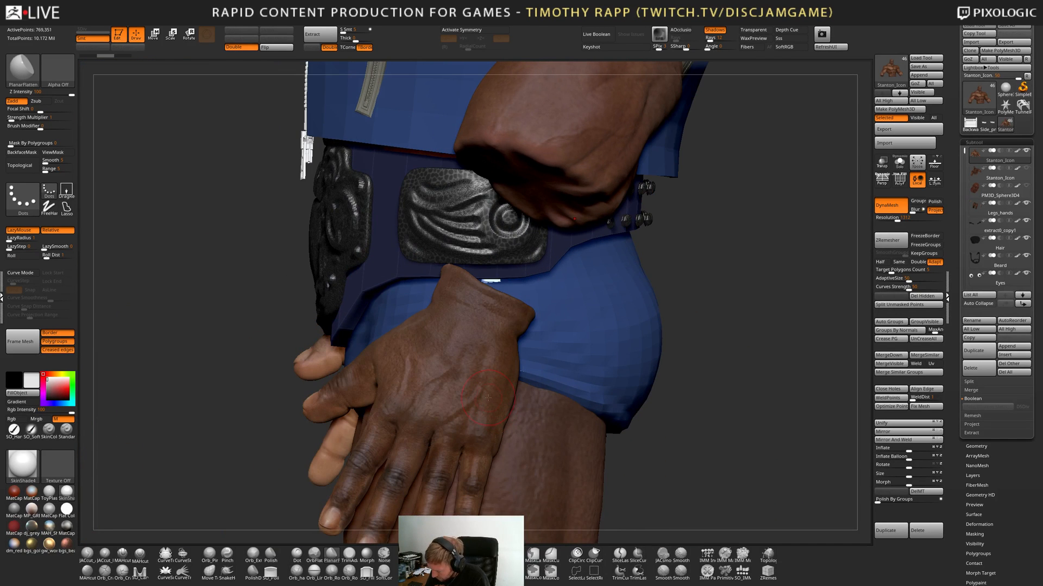
pyautogui.moveTo(433, 485); pyautogui.dragTo(469, 488, button='right')
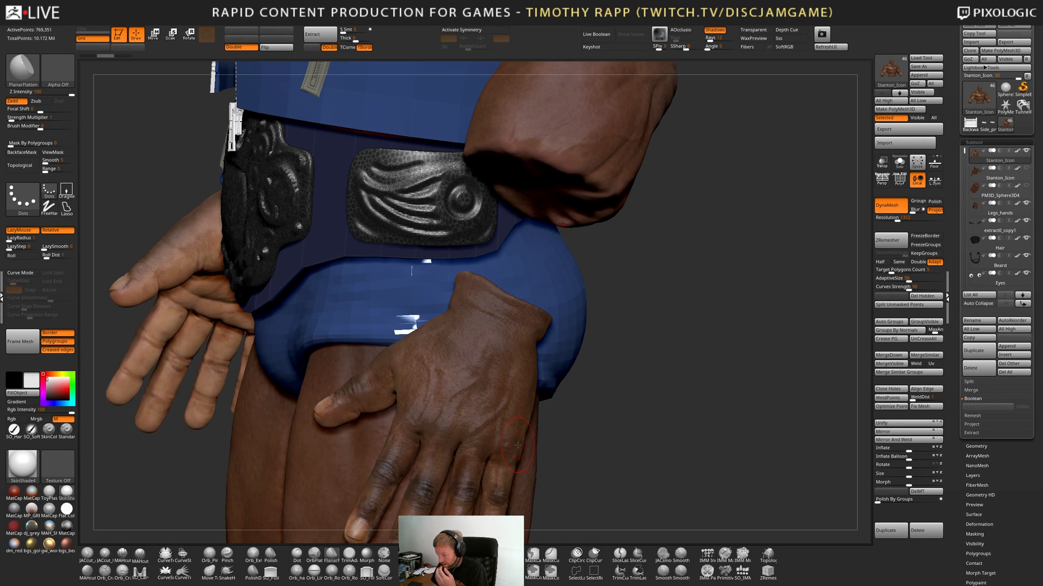
pyautogui.keyDown('ctrl'); pyautogui.moveTo(525, 451); pyautogui.dragTo(554, 381, button='right'); pyautogui.keyUp('ctrl')
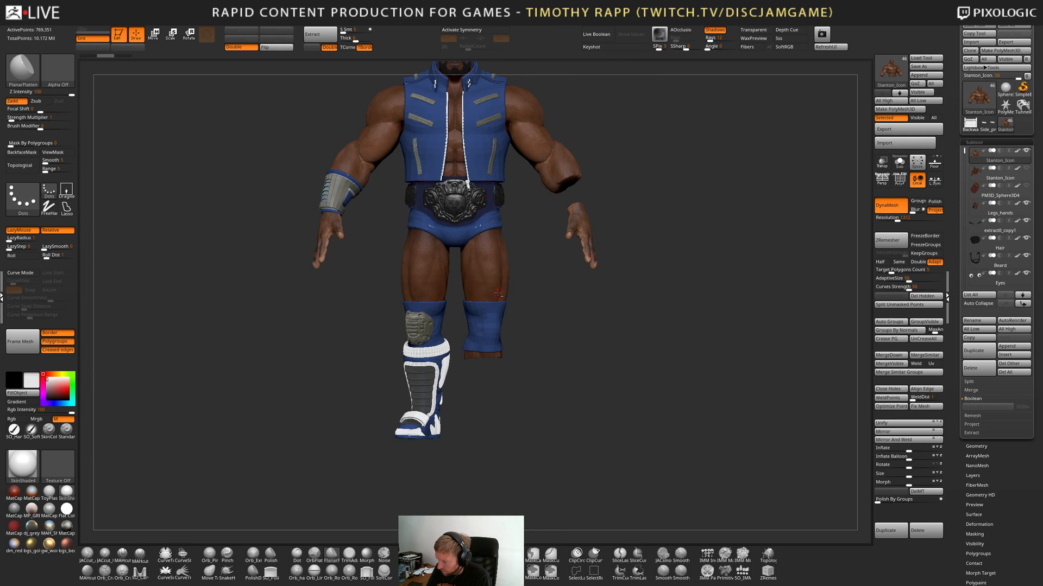
pyautogui.keyDown('alt'); pyautogui.moveTo(519, 237); pyautogui.dragTo(540, 435, button='right'); pyautogui.keyUp('alt')
pyautogui.moveTo(566, 335); pyautogui.dragTo(438, 378, button='right')
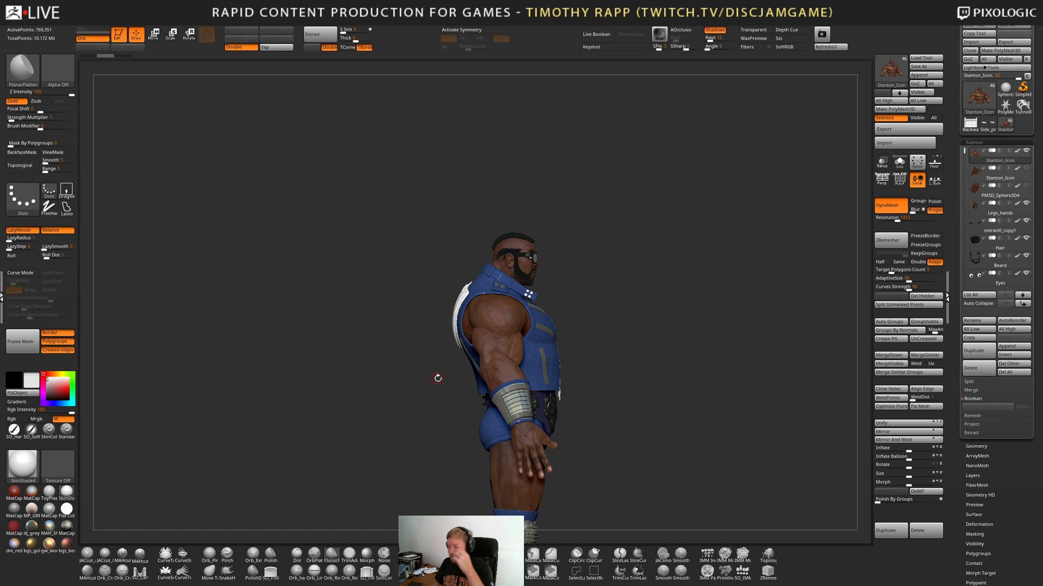
pyautogui.moveTo(438, 378); pyautogui.dragTo(654, 370)
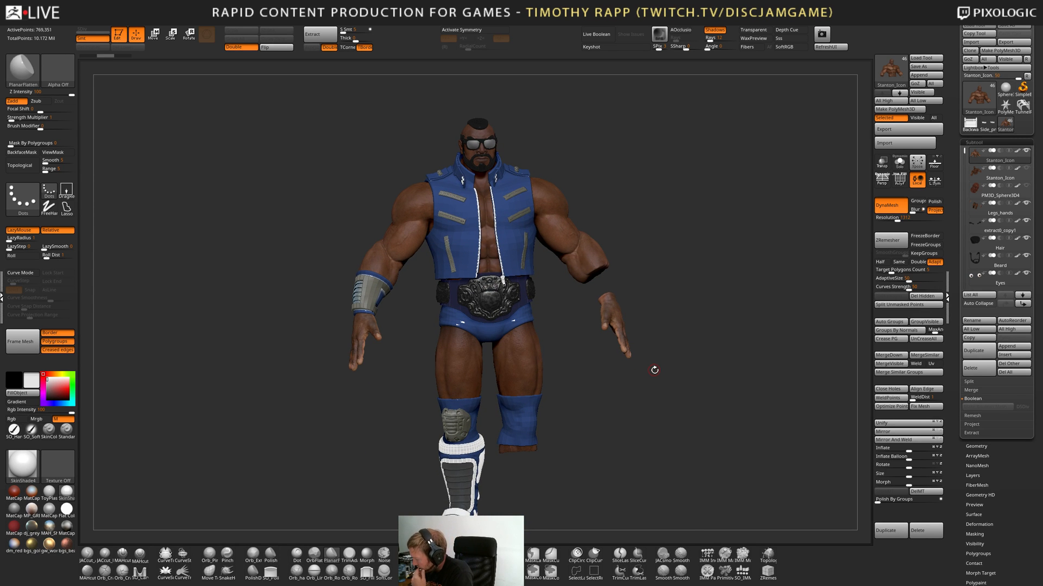
# Return to the stadium wall model, examine it beside the reference character from several angles, and save the project.
pyautogui.click(1013, 372)
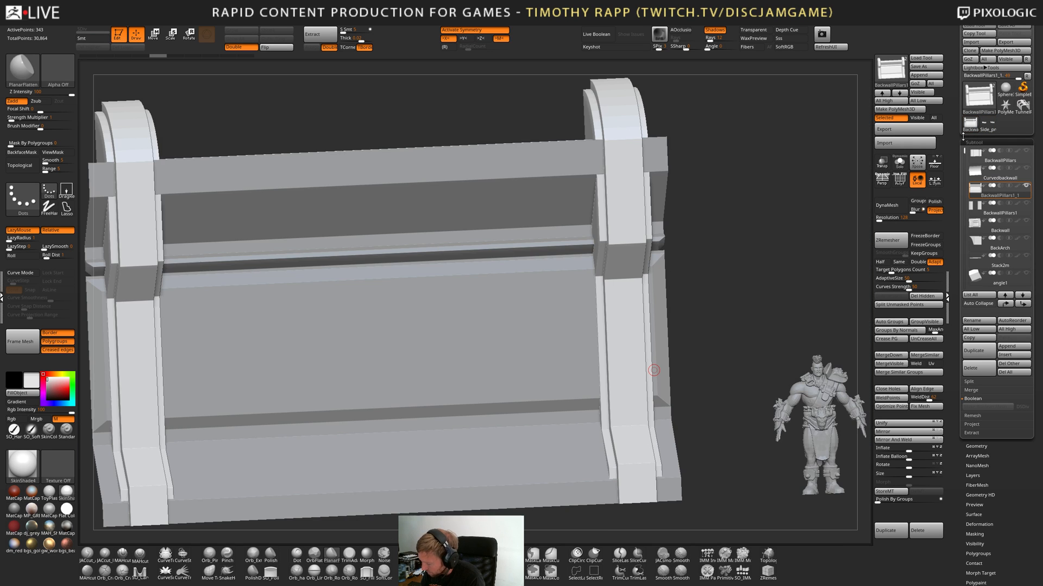
pyautogui.keyDown('alt'); pyautogui.moveTo(735, 384); pyautogui.dragTo(609, 401); pyautogui.keyUp('alt')
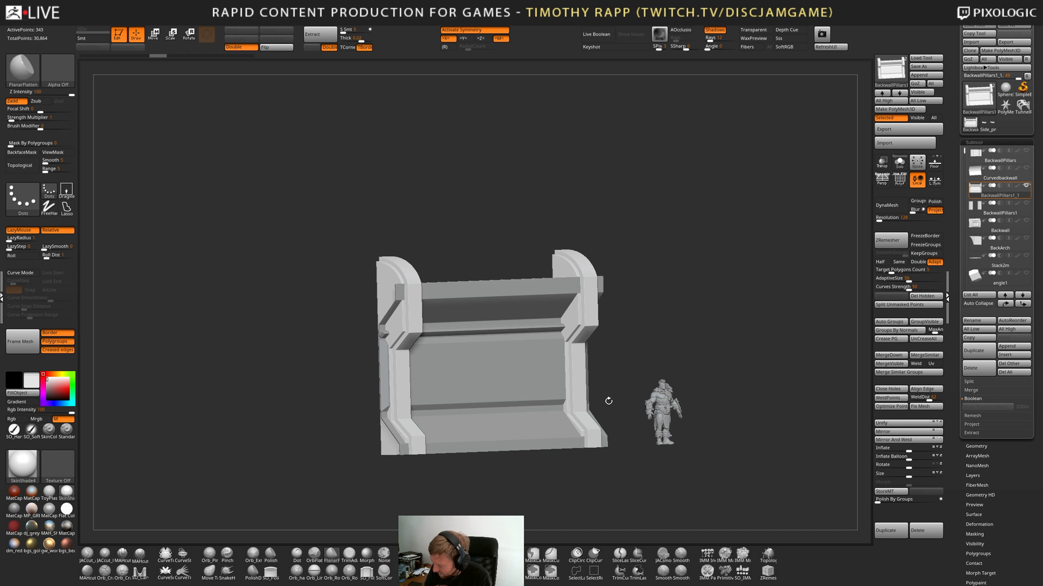
pyautogui.moveTo(608, 401); pyautogui.dragTo(654, 478)
pyautogui.moveTo(419, 425); pyautogui.dragTo(482, 428, button='right')
pyautogui.keyDown('alt'); pyautogui.moveTo(639, 414); pyautogui.dragTo(535, 458, button='right'); pyautogui.keyUp('alt')
pyautogui.moveTo(552, 423); pyautogui.dragTo(605, 464, button='right')
pyautogui.keyDown('ctrl'); pyautogui.moveTo(357, 367); pyautogui.dragTo(390, 381, button='right'); pyautogui.keyUp('ctrl')
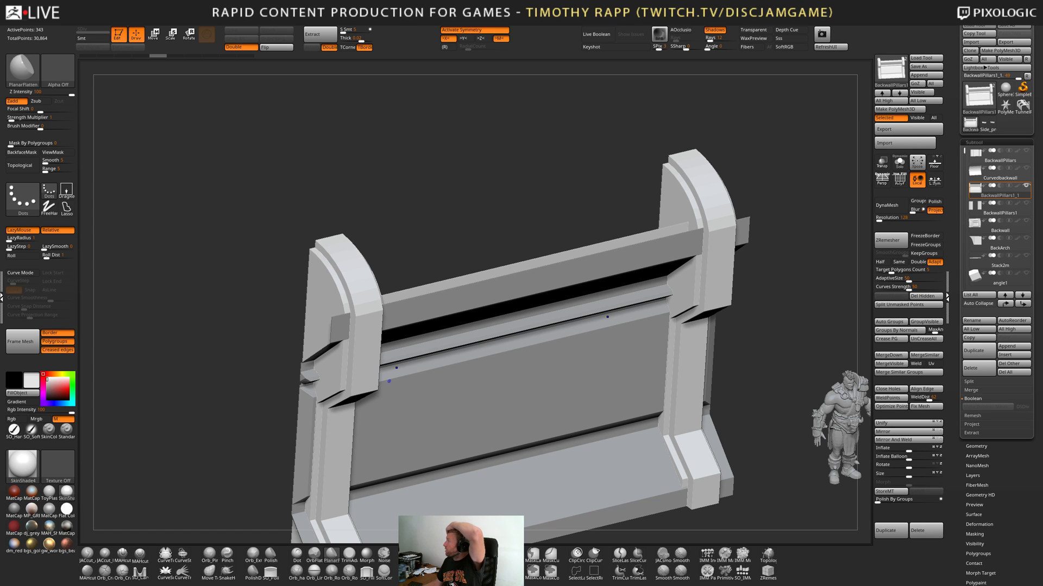
pyautogui.hotkey('ctrl', 's')
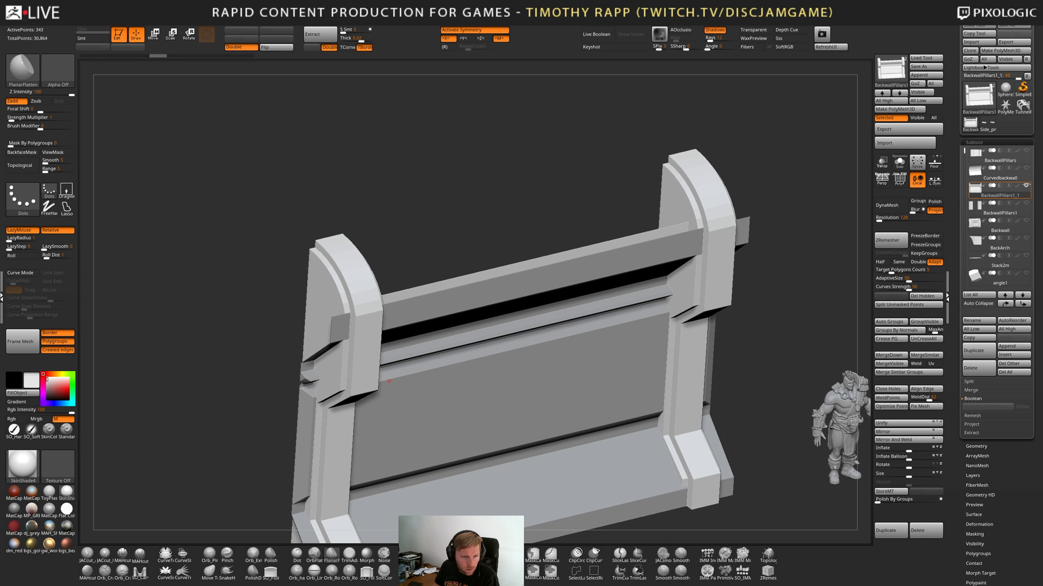
# Locate LogeWall4 in the subtool list, reselect the combined wall-and-pillars mesh, and display its polygroups from the front.
pyautogui.press('f')
pyautogui.keyDown('shift'); pyautogui.moveTo(388, 381); pyautogui.dragTo(687, 431, button='right'); pyautogui.keyUp('shift')
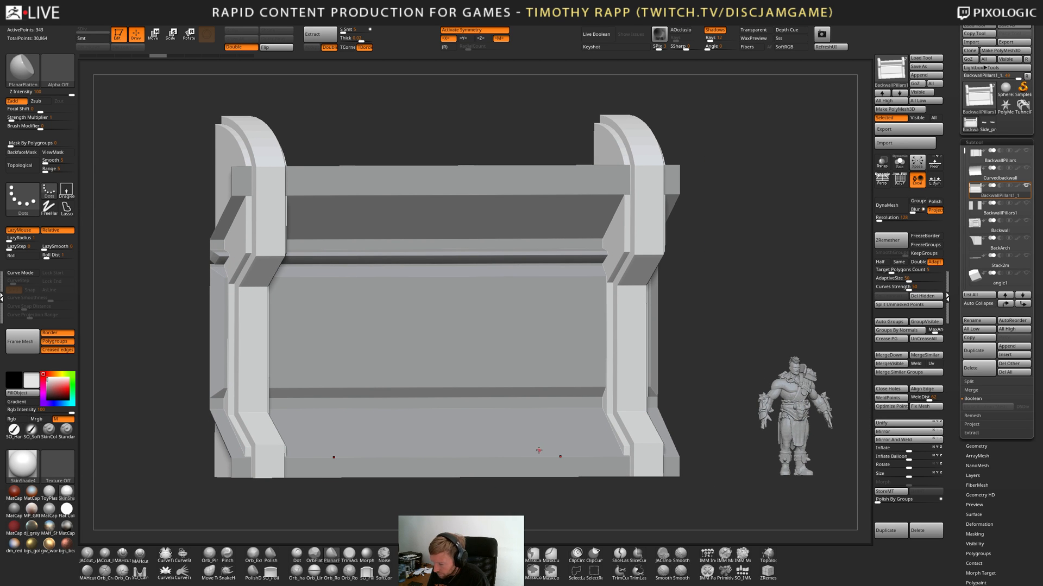
pyautogui.keyDown('alt'); pyautogui.click(538, 449); pyautogui.keyUp('alt')
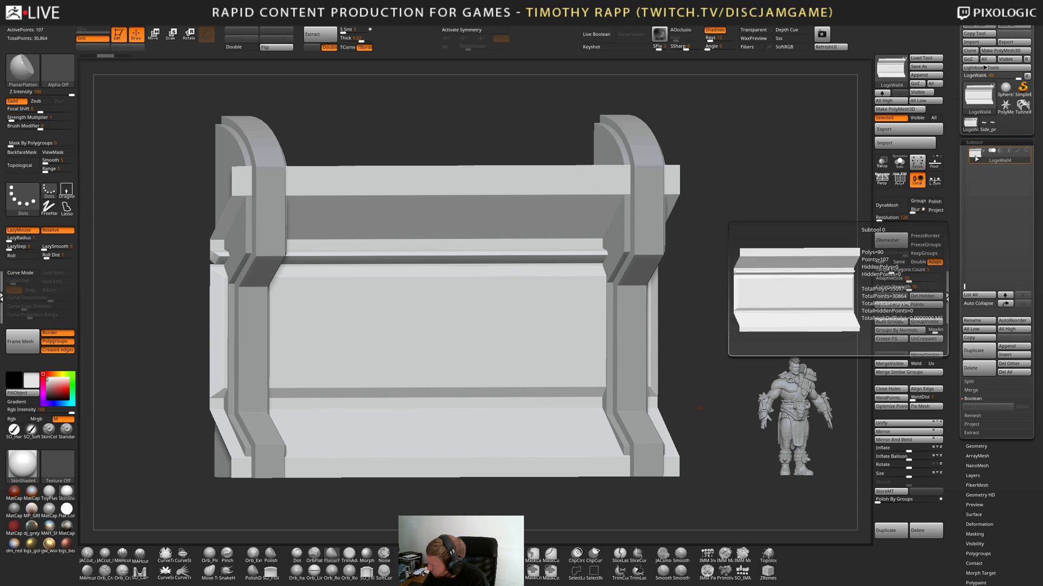
pyautogui.moveTo(965, 288); pyautogui.dragTo(962, 228)
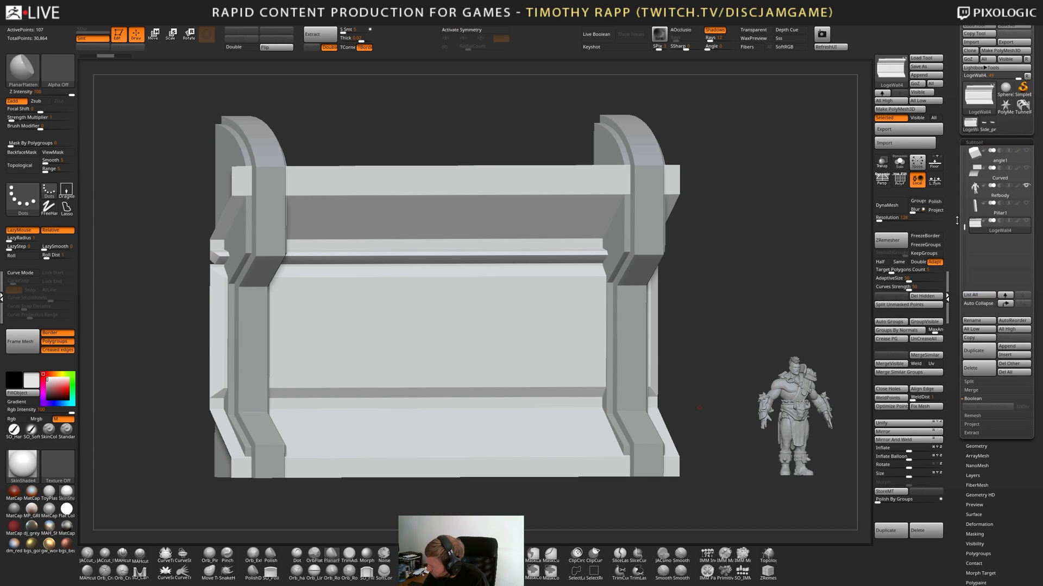
pyautogui.keyDown('alt'); pyautogui.click(644, 141); pyautogui.keyUp('alt')
pyautogui.moveTo(715, 331); pyautogui.dragTo(619, 430)
pyautogui.hotkey('shift', 'f')
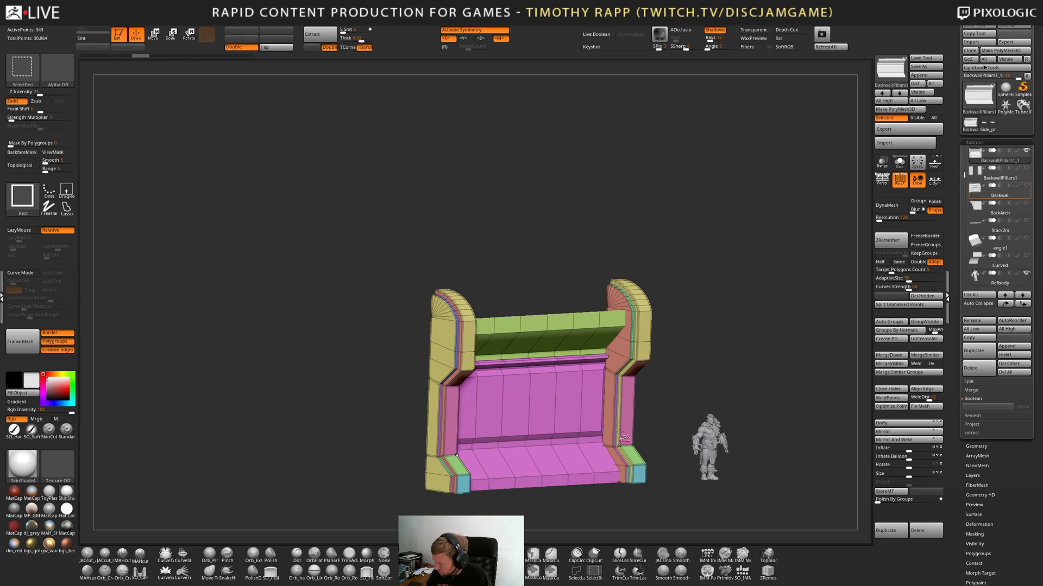
pyautogui.keyDown('shift'); pyautogui.moveTo(591, 447); pyautogui.dragTo(594, 429, button='right'); pyautogui.keyUp('shift')
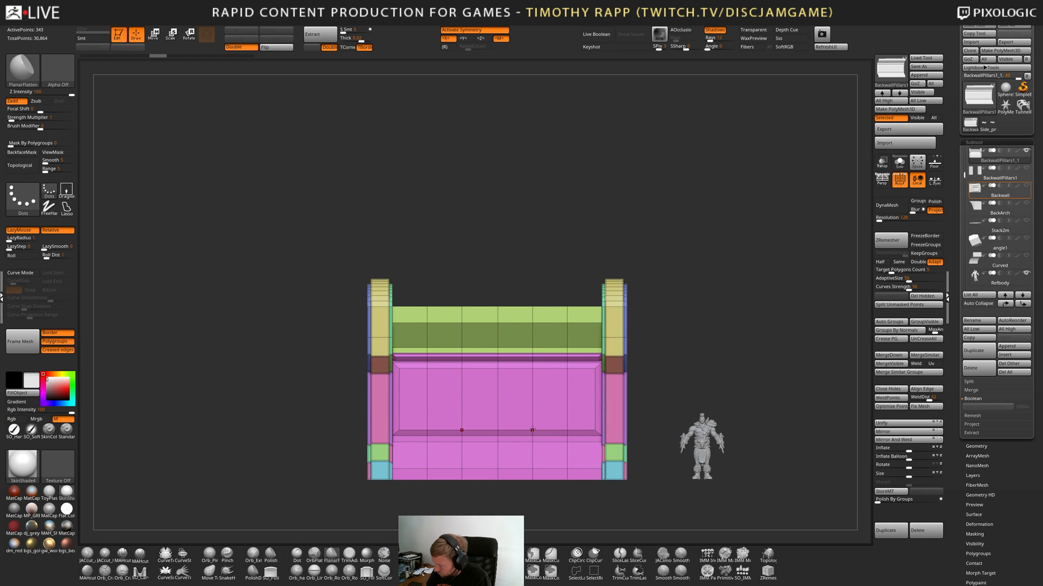
# Isolate the wall part of the combined mesh, invert the visibility to the pillars, and split the hidden wall into its own subtool.
pyautogui.keyDown('ctrl'); pyautogui.keyDown('shift'); pyautogui.moveTo(489, 296); pyautogui.dragTo(525, 371); pyautogui.keyUp('shift'); pyautogui.keyUp('ctrl')
pyautogui.hotkey('ctrl', 'shift', 'a')
pyautogui.moveTo(534, 447); pyautogui.dragTo(563, 459, button='right')
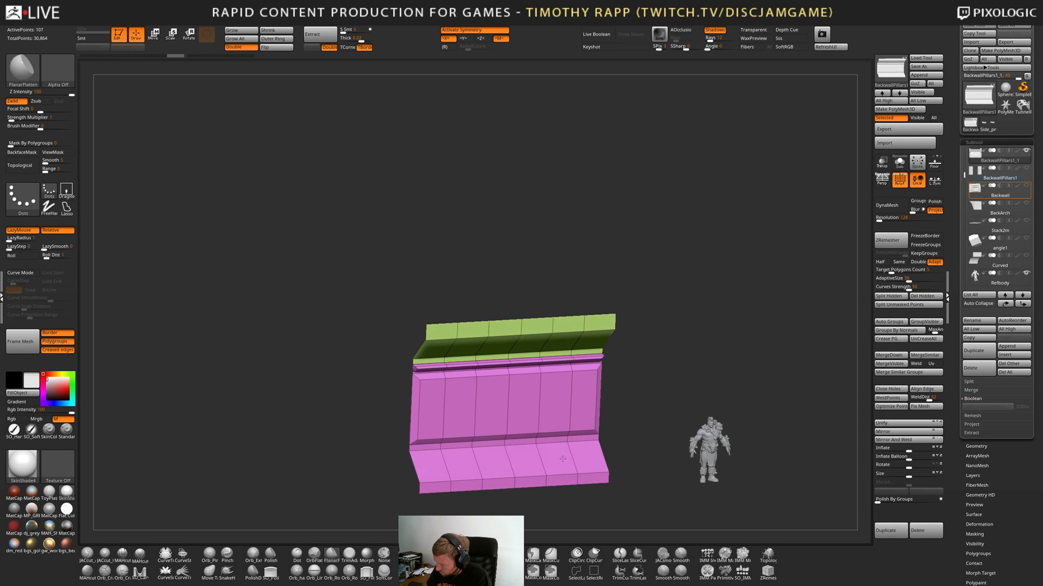
pyautogui.keyDown('ctrl'); pyautogui.keyDown('shift'); pyautogui.moveTo(643, 432); pyautogui.dragTo(654, 441); pyautogui.keyUp('shift'); pyautogui.keyUp('ctrl')
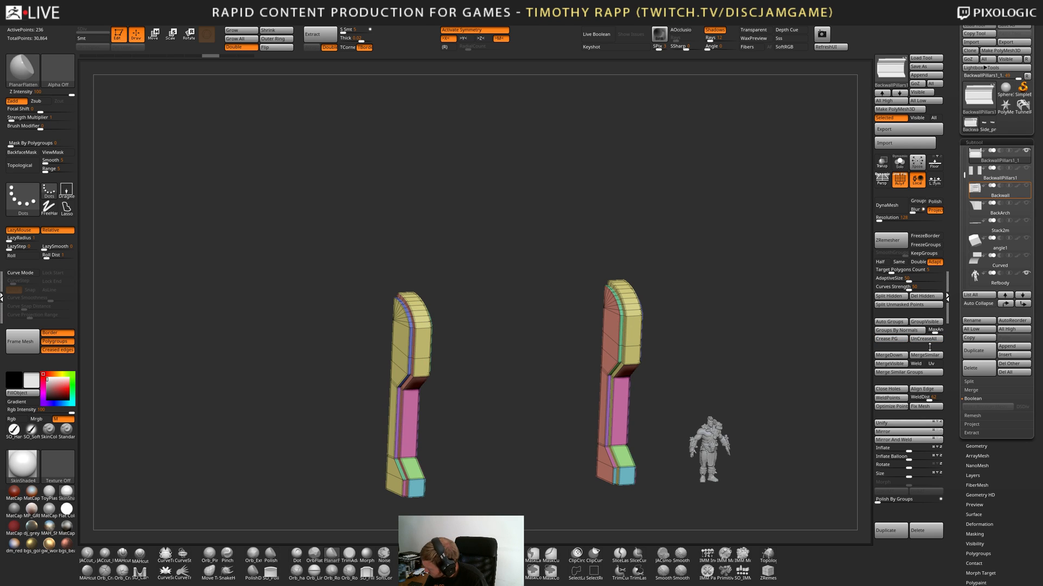
pyautogui.click(891, 296)
# Step through the neighbouring subtools to compare the curved back wall with the separated pillars and wall.
pyautogui.press('Up')
pyautogui.press('Up')
pyautogui.press('Down')
pyautogui.press('Down')
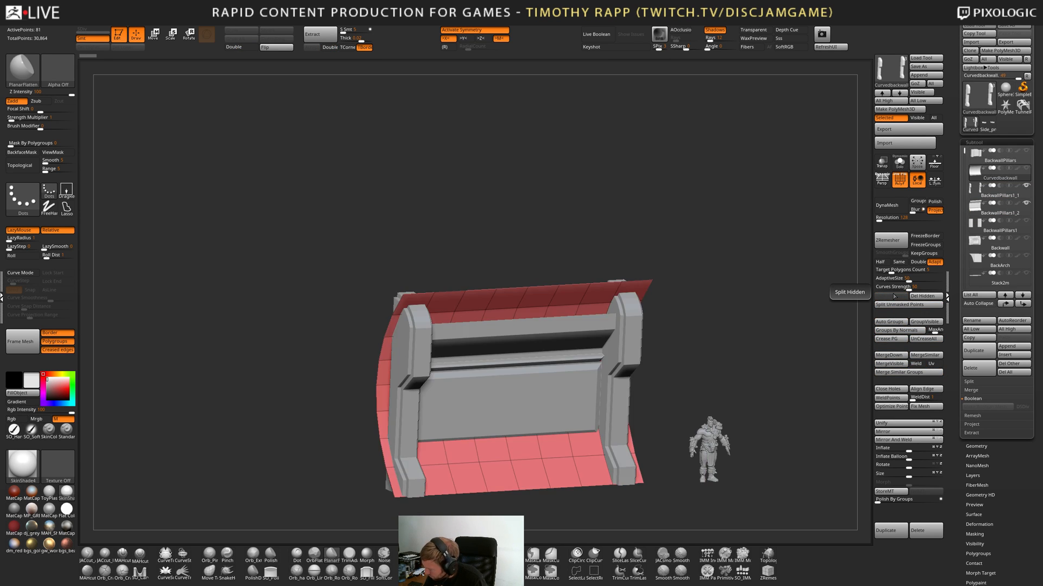
pyautogui.press('Up')
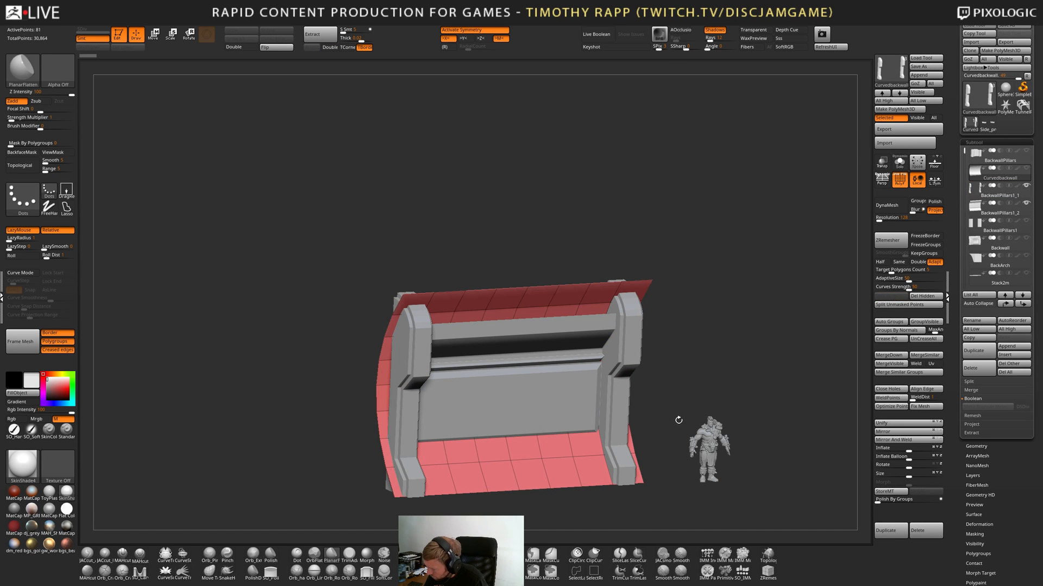
pyautogui.moveTo(678, 418); pyautogui.dragTo(630, 417)
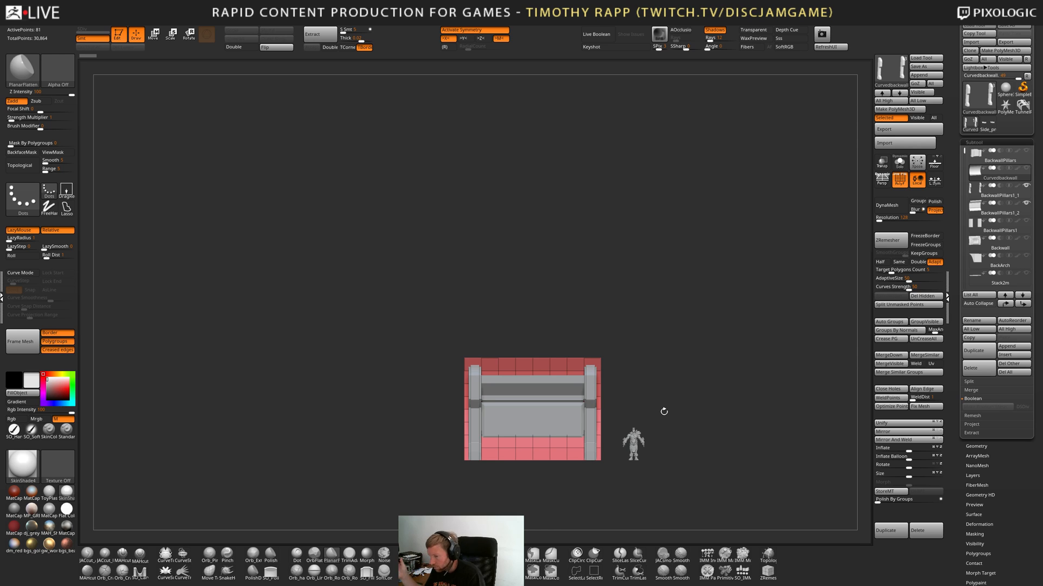
pyautogui.press('Down')
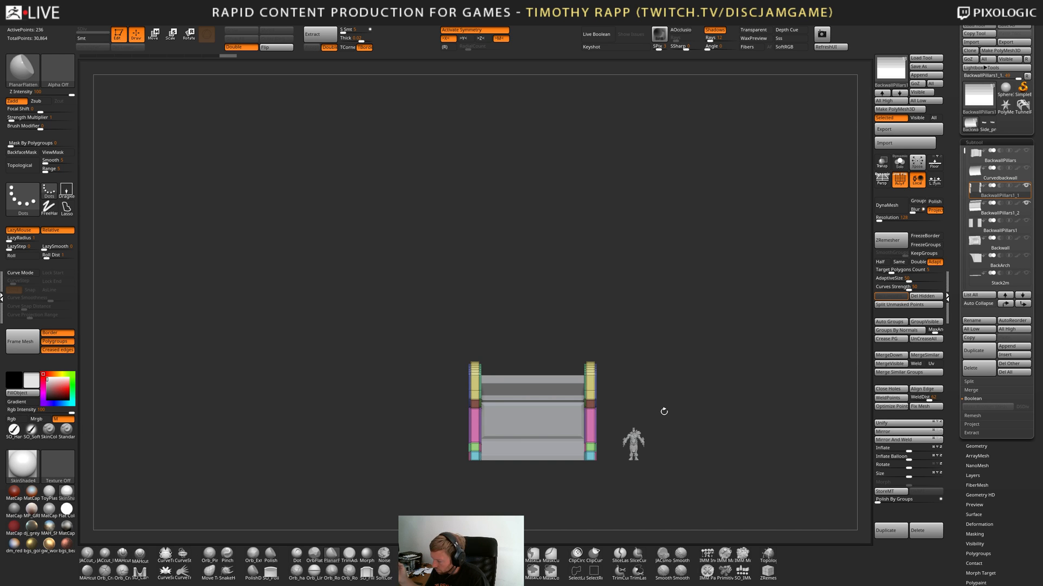
pyautogui.moveTo(664, 412); pyautogui.dragTo(600, 436)
# Check the blocky BackwallPillars subtool from above and select the LogeWall4 subtool.
pyautogui.press('Up')
pyautogui.press('Up')
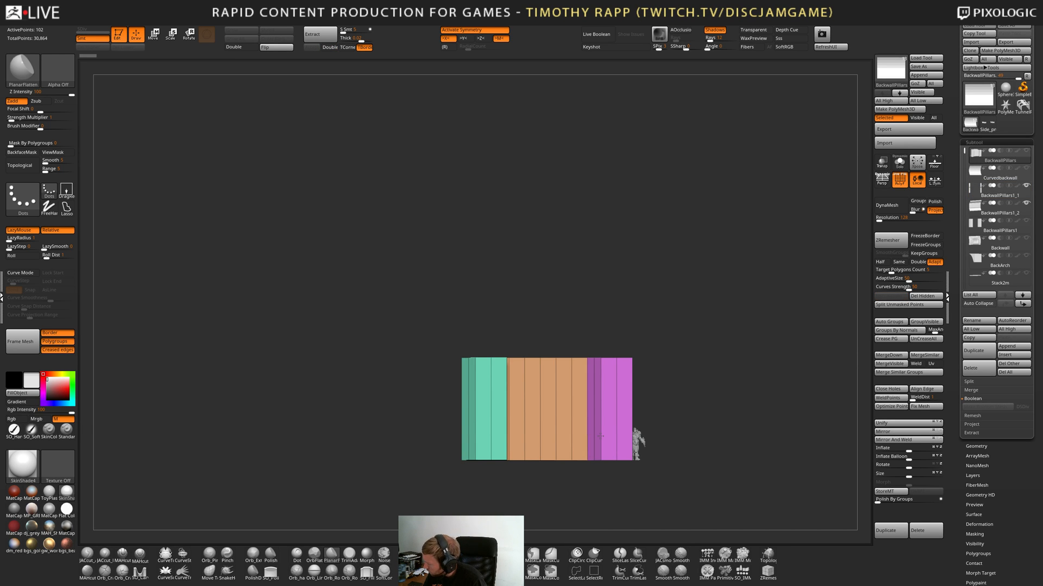
pyautogui.moveTo(674, 365); pyautogui.dragTo(681, 404)
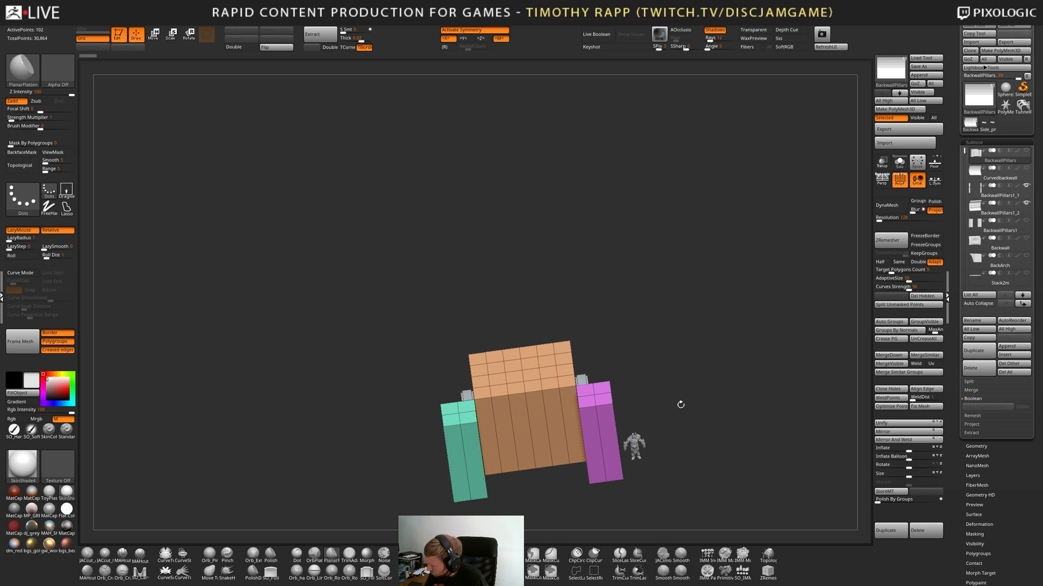
pyautogui.scroll(-3, 977, 255)
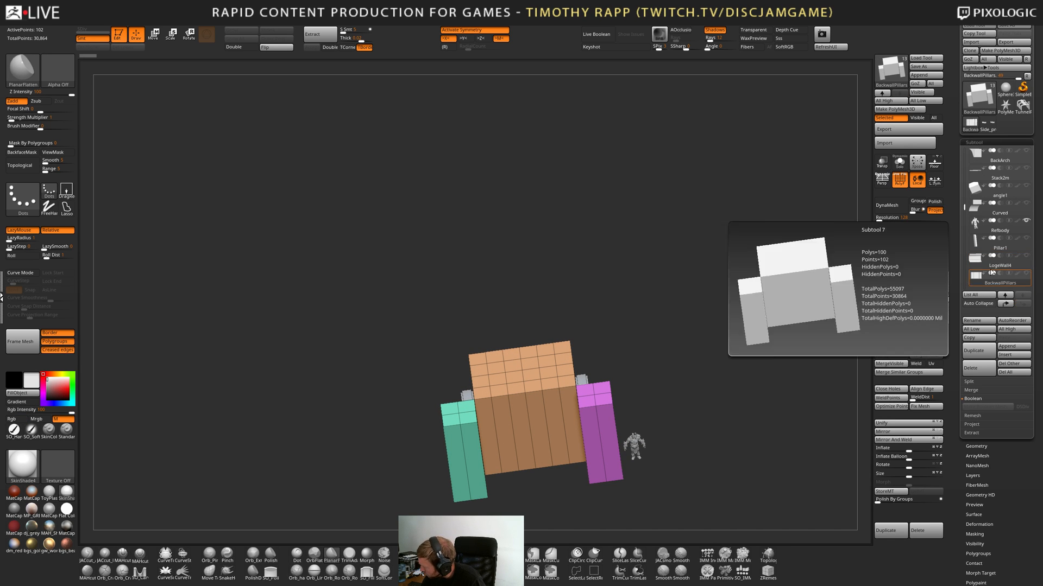
pyautogui.click(973, 262)
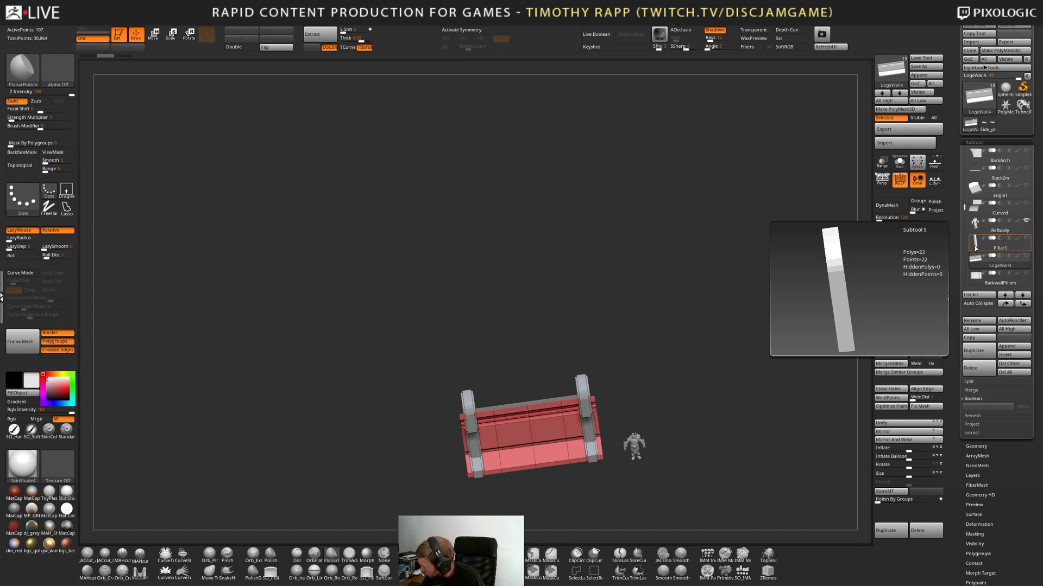
# Select the Refbody subtool and test folding and unfolding the START folder that holds it.
pyautogui.click(988, 244)
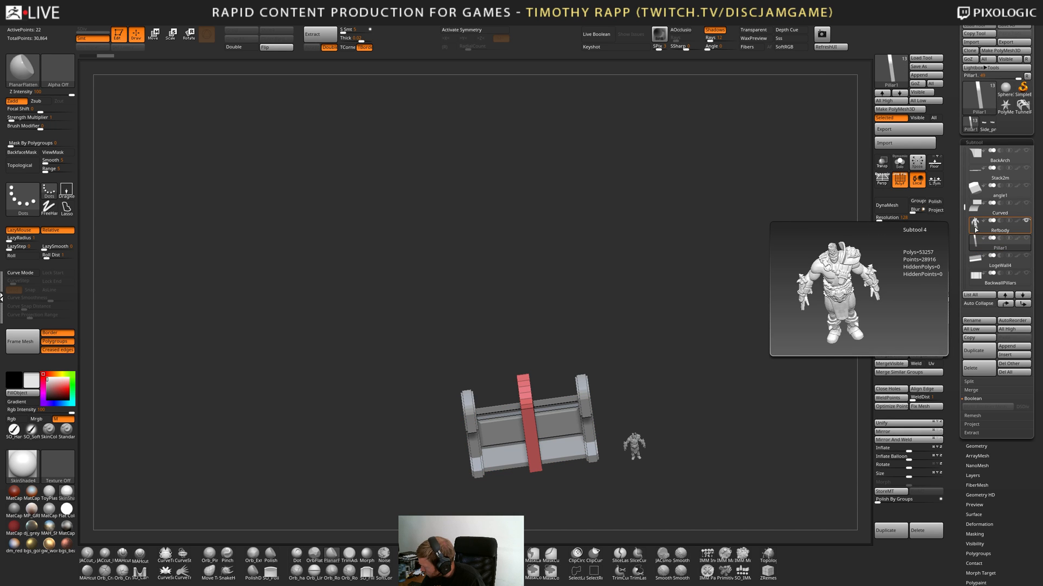
pyautogui.click(975, 230)
pyautogui.moveTo(1022, 251)
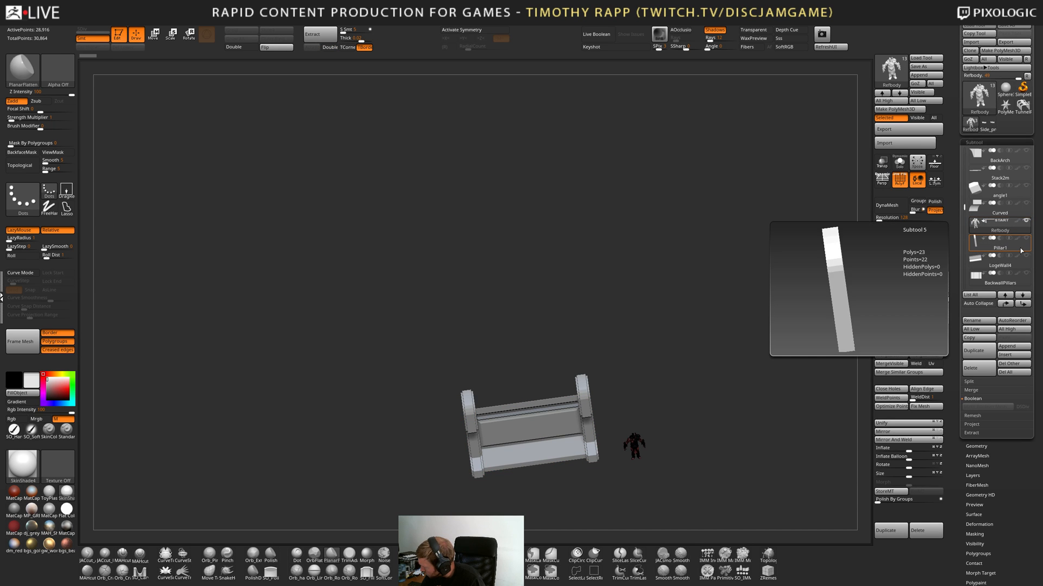
pyautogui.moveTo(1025, 226)
pyautogui.moveTo(985, 219)
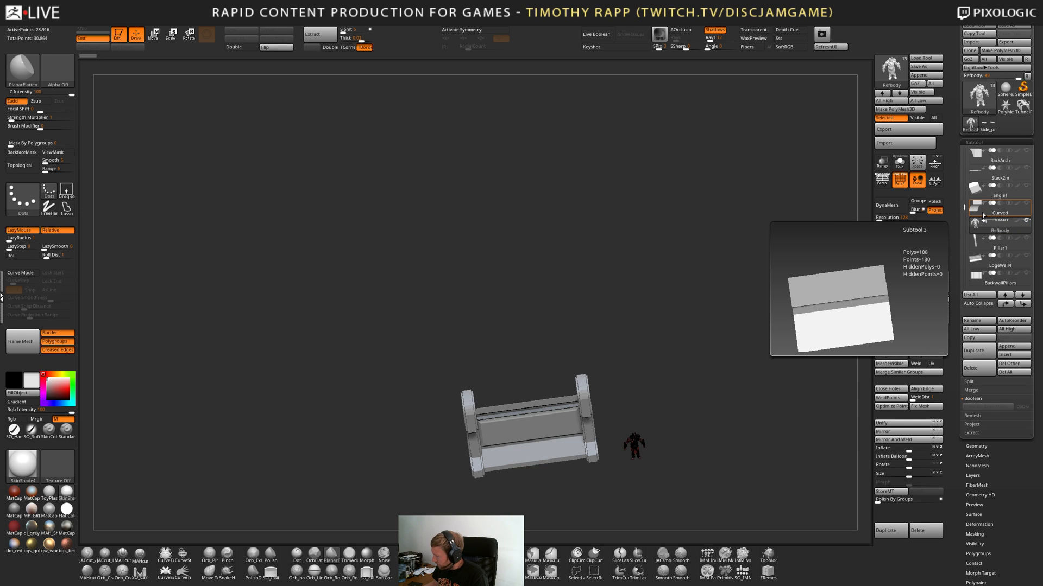
pyautogui.moveTo(988, 251)
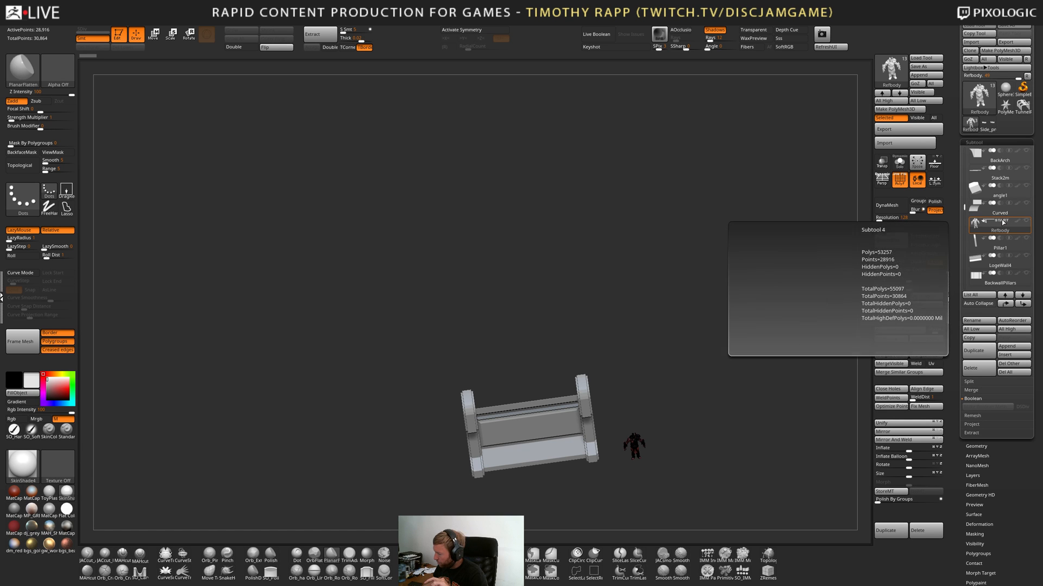
pyautogui.click(1027, 221)
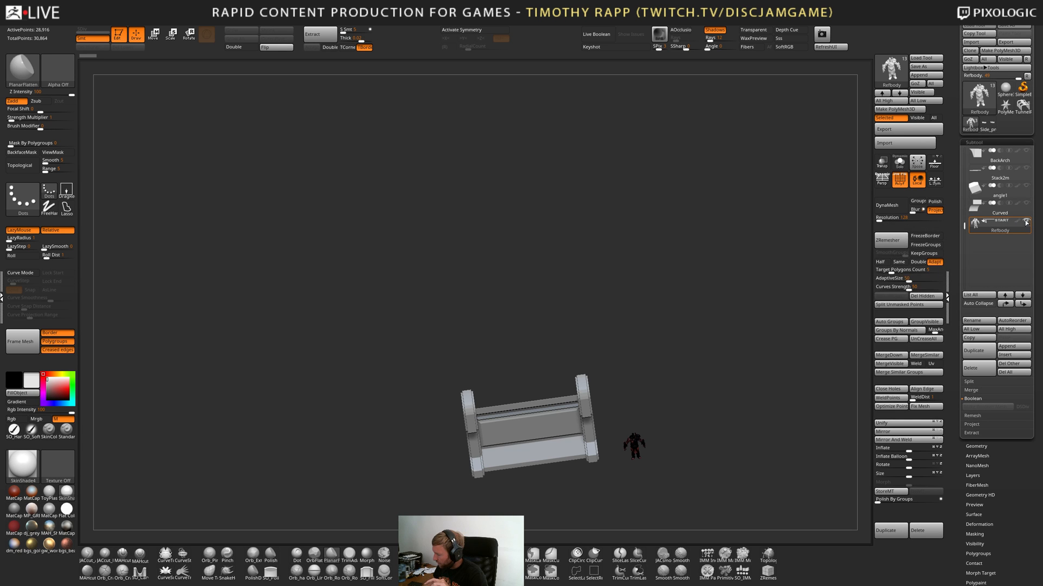
pyautogui.click(1025, 222)
pyautogui.click(985, 220)
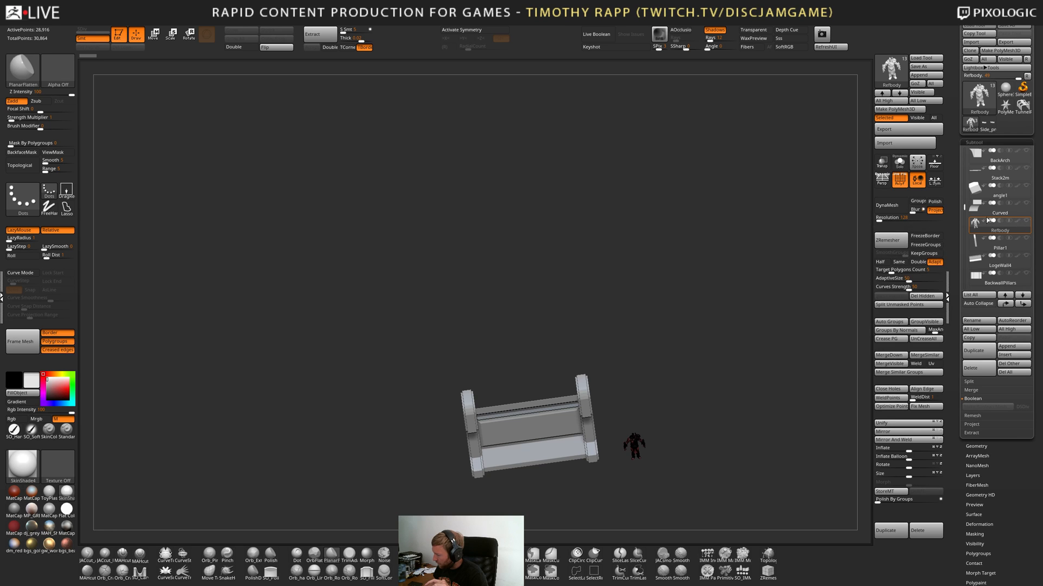
pyautogui.click(986, 220)
pyautogui.click(1028, 222)
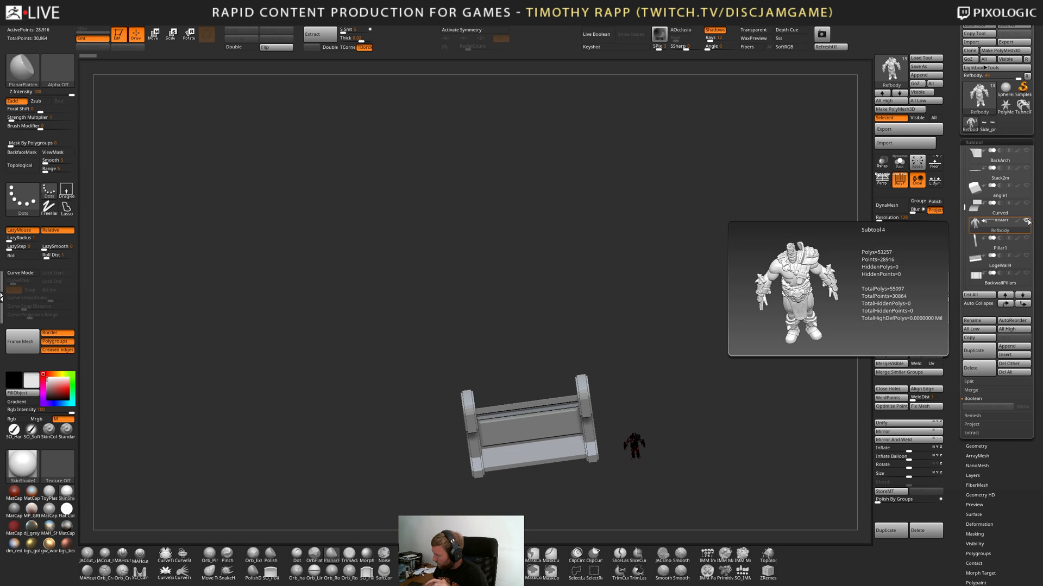
# Select the Curved subtool and toggle the START folder's visibility, ending with the reference character shown beside the wall and pillars.
pyautogui.click(1002, 208)
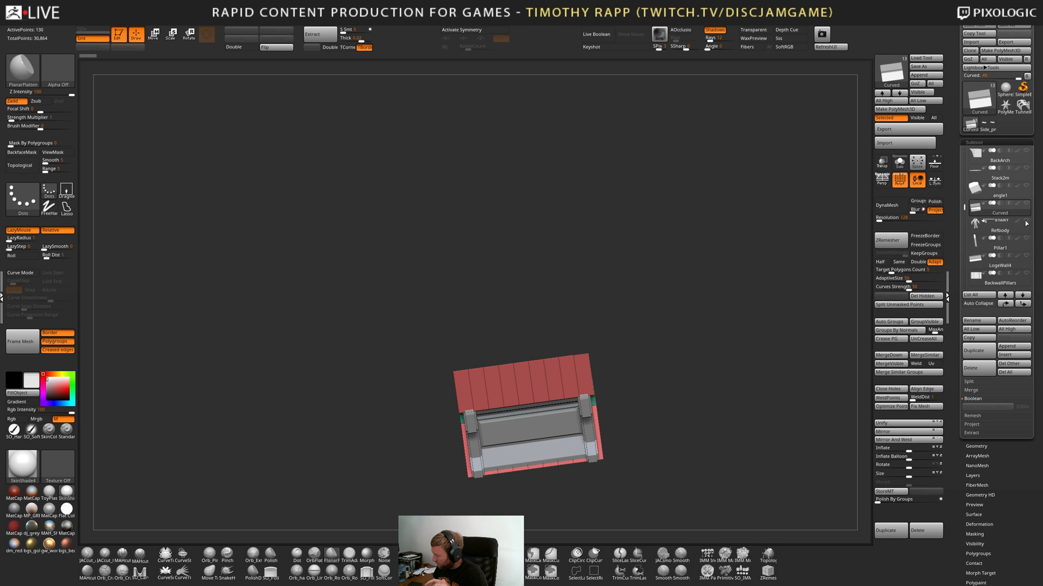
pyautogui.click(1026, 224)
pyautogui.click(1026, 224)
pyautogui.click(1027, 223)
pyautogui.click(1027, 223)
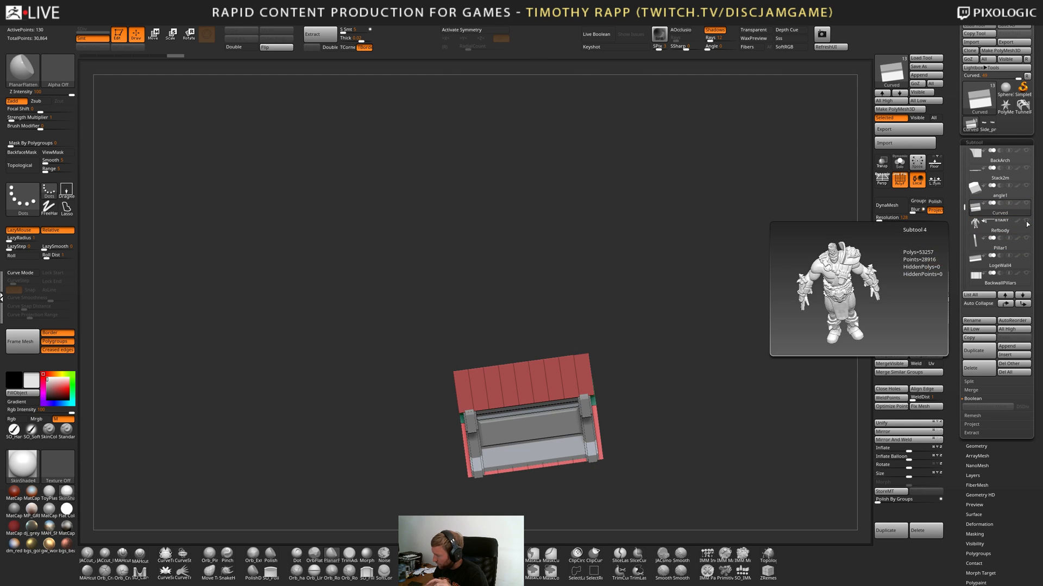
pyautogui.click(1026, 222)
pyautogui.click(1026, 222)
pyautogui.click(1026, 222)
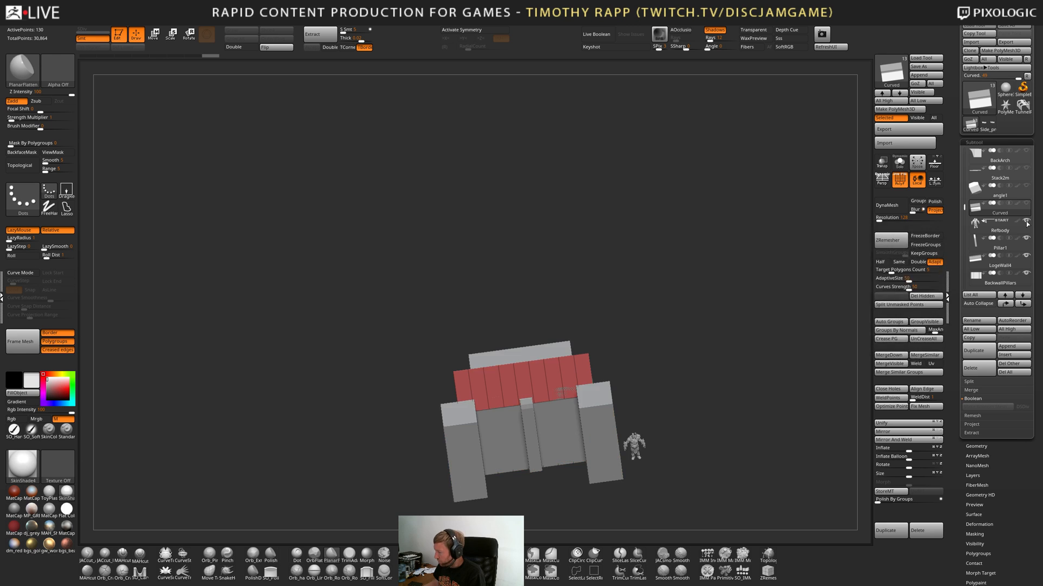
pyautogui.click(1026, 223)
pyautogui.click(1026, 223)
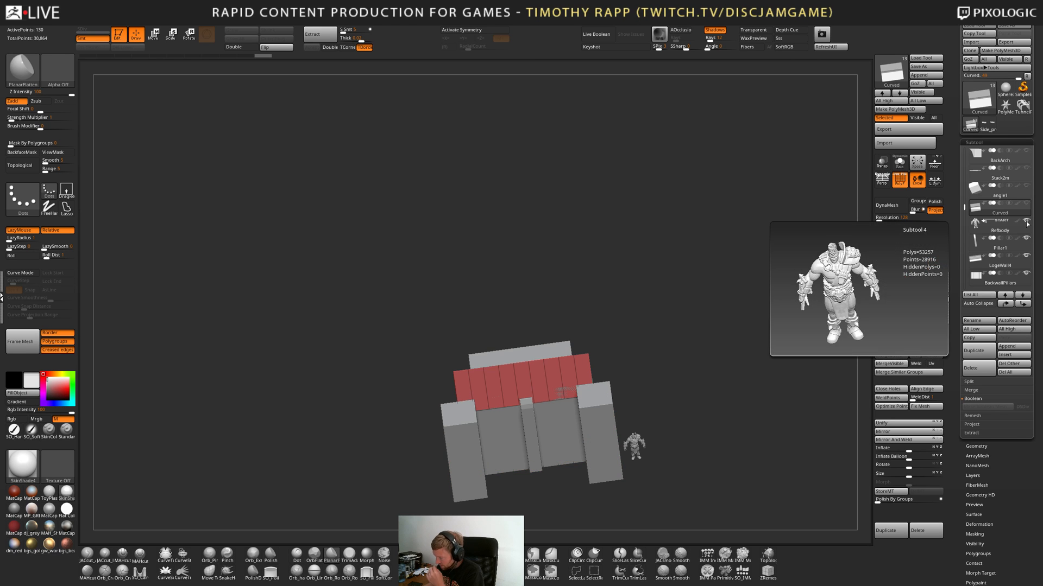
pyautogui.click(1027, 222)
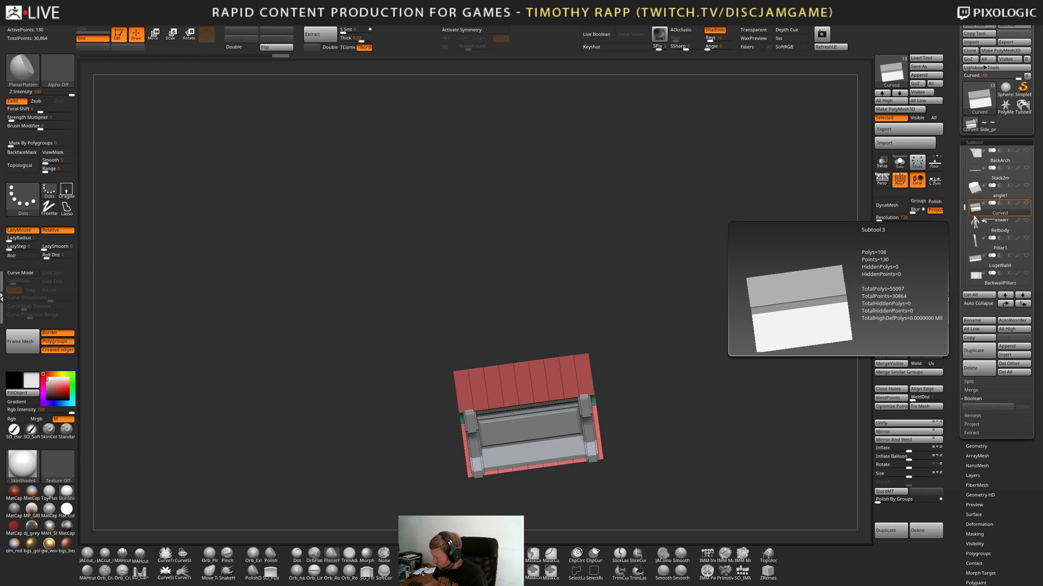
pyautogui.click(975, 224)
pyautogui.click(976, 209)
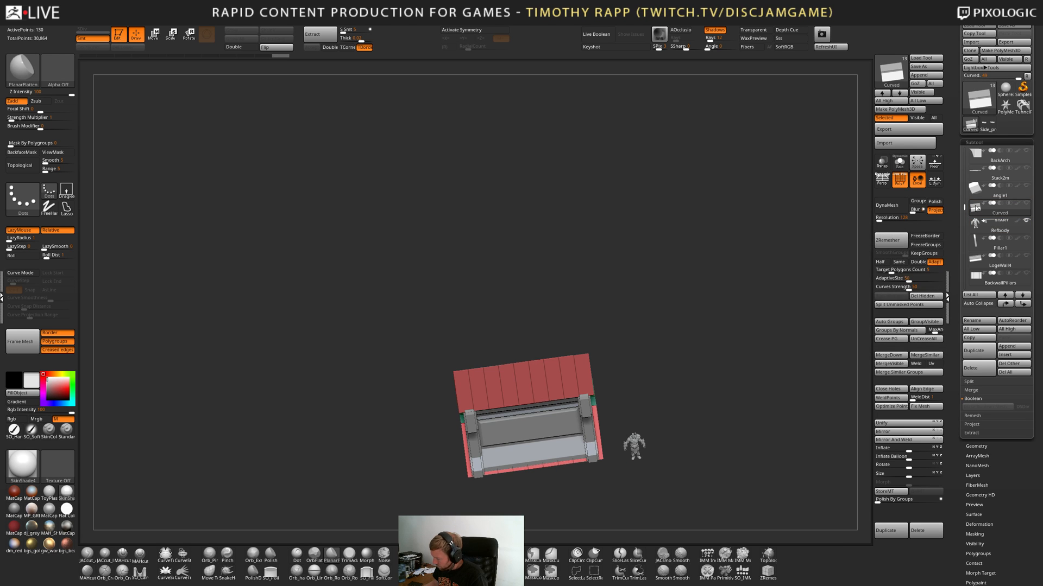
# Select the Stack2m subtool and move it to the end of the subtool list.
pyautogui.moveTo(646, 429); pyautogui.dragTo(684, 454)
pyautogui.press('Up')
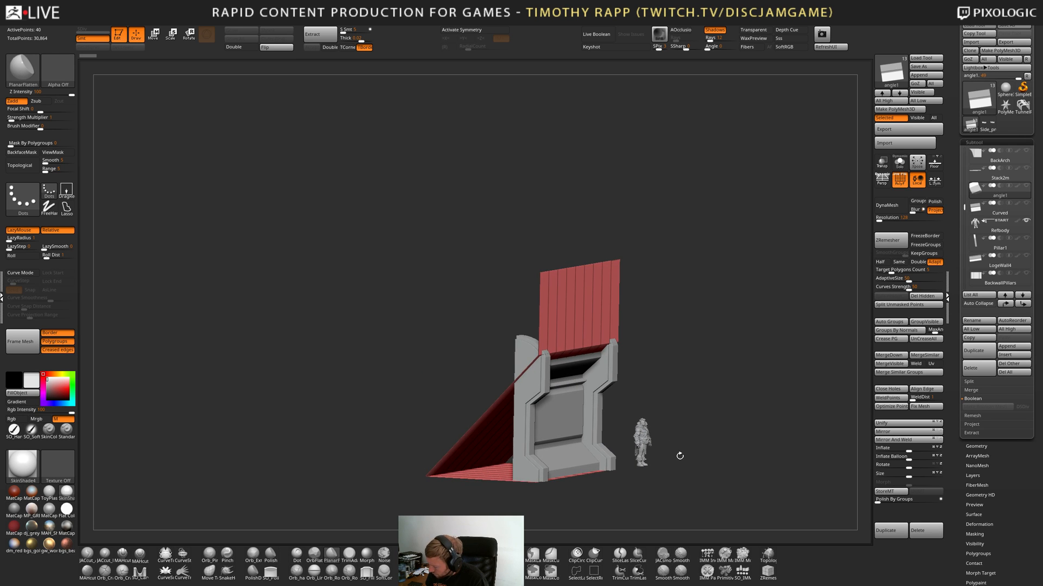
pyautogui.press('Up')
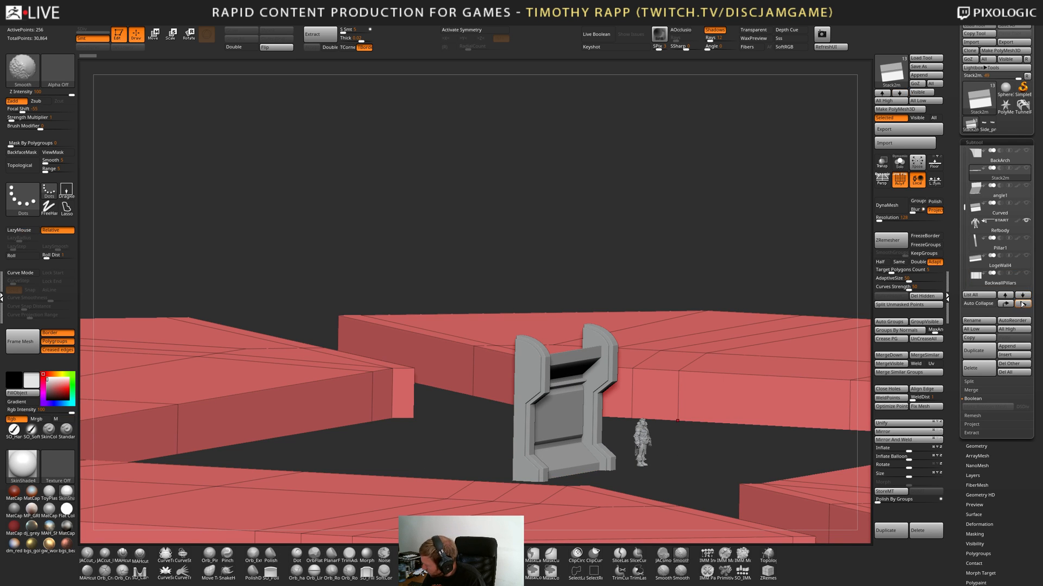
pyautogui.keyDown('shift'); pyautogui.click(1022, 303); pyautogui.keyUp('shift')
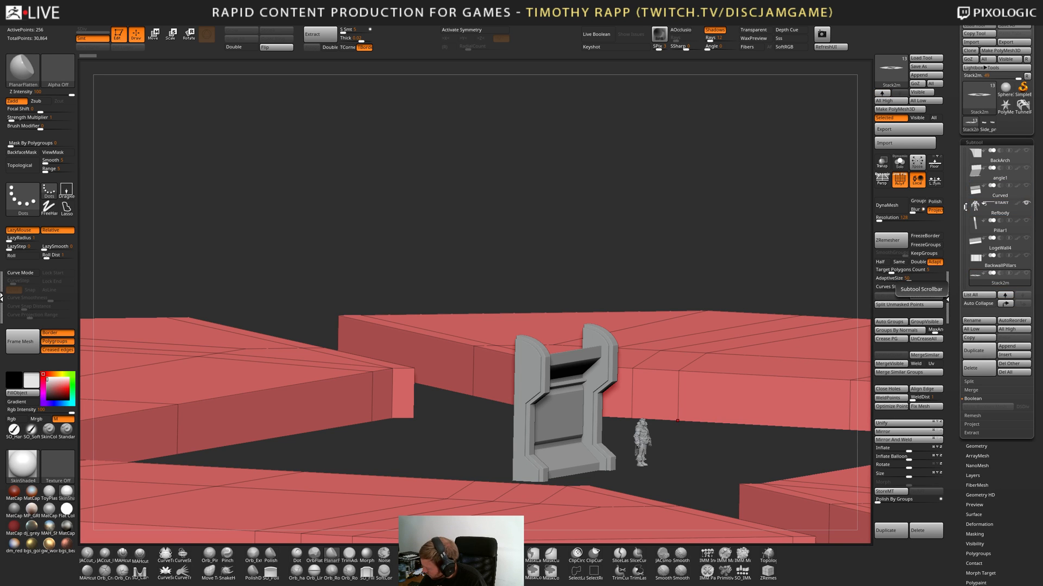
# Select the BackArch subtool and delete it.
pyautogui.moveTo(965, 207); pyautogui.dragTo(964, 171)
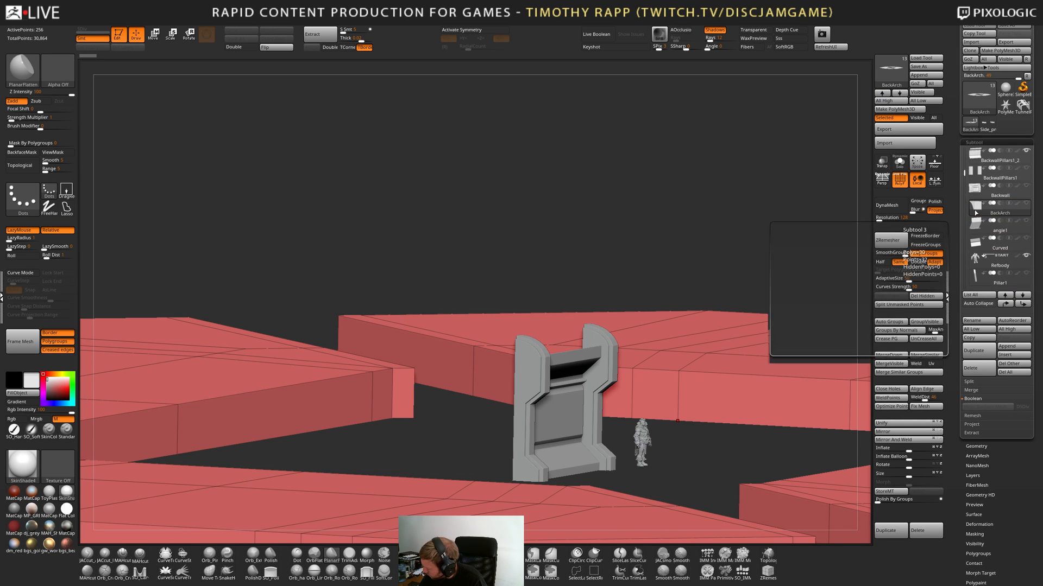
pyautogui.click(976, 207)
pyautogui.moveTo(630, 452); pyautogui.dragTo(659, 446)
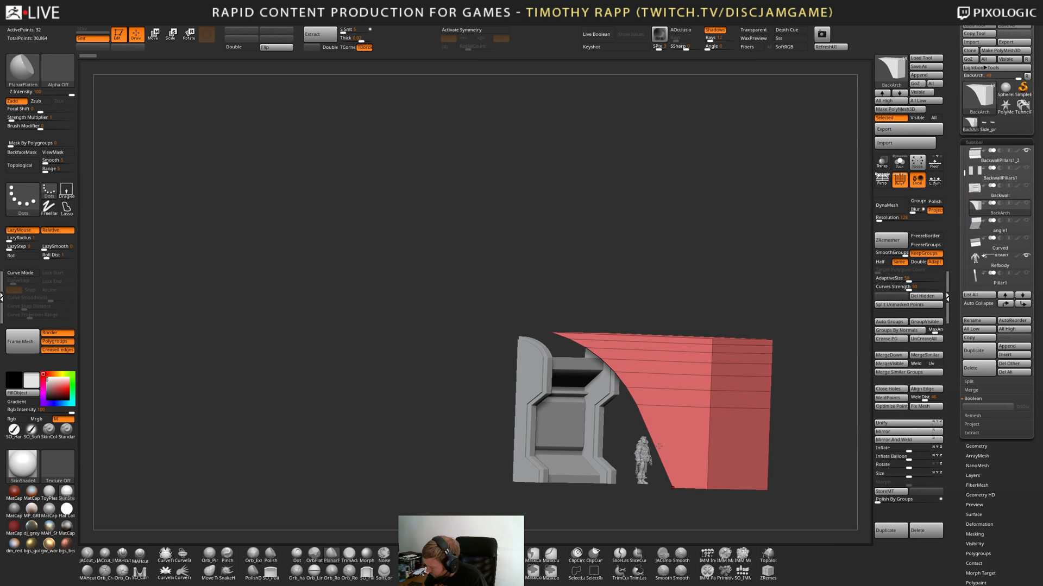
pyautogui.click(977, 374)
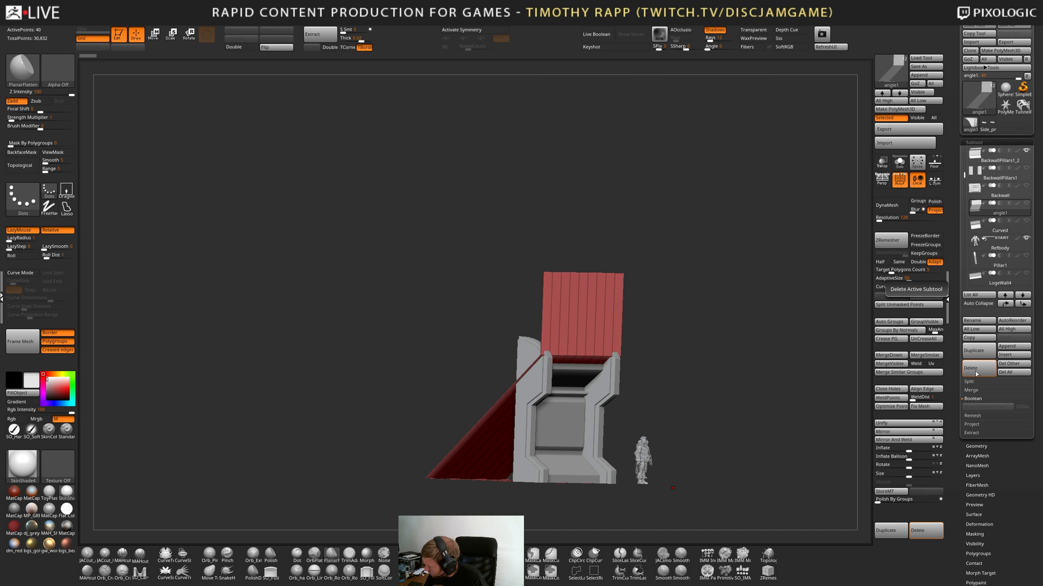
# Inspect the old Backwall in Solo view without polyframes, and delete both it and the blocky BackwallPillars1 subtool.
pyautogui.moveTo(668, 450); pyautogui.dragTo(616, 410)
pyautogui.hotkey('shift', 'f')
pyautogui.moveTo(615, 410); pyautogui.dragTo(532, 440, button='right')
pyautogui.moveTo(777, 432)
pyautogui.keyDown('shift'); pyautogui.mouseDown(button='right')
pyautogui.moveTo(765, 439)
pyautogui.moveTo(714, 422)
pyautogui.moveTo(731, 492)
pyautogui.moveTo(731, 459)
pyautogui.moveTo(711, 457)
pyautogui.mouseUp(button='right'); pyautogui.keyUp('shift')
pyautogui.hotkey('shift', 'f')
pyautogui.hotkey('shift', 'f')
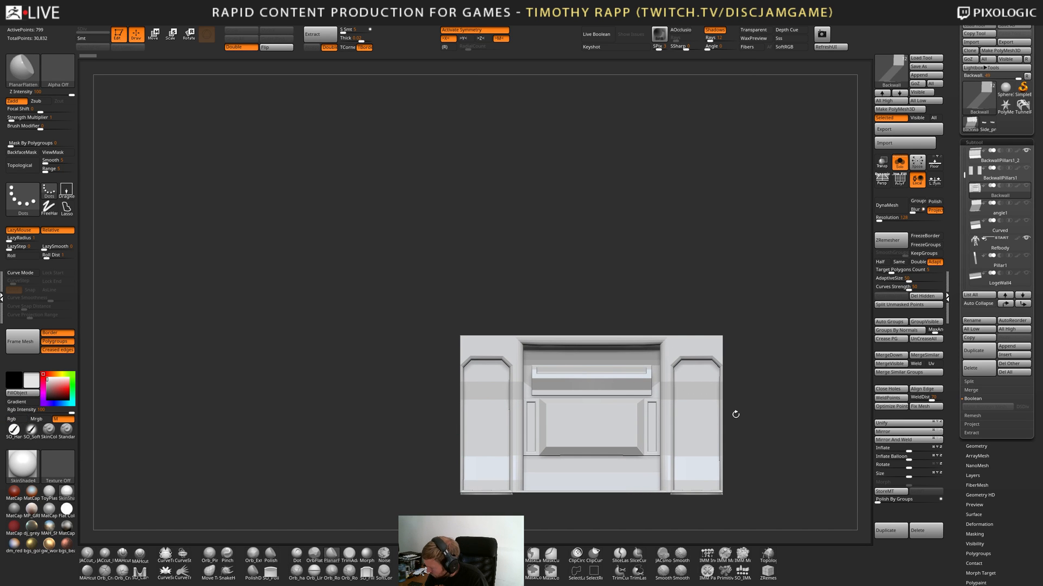
pyautogui.click(972, 368)
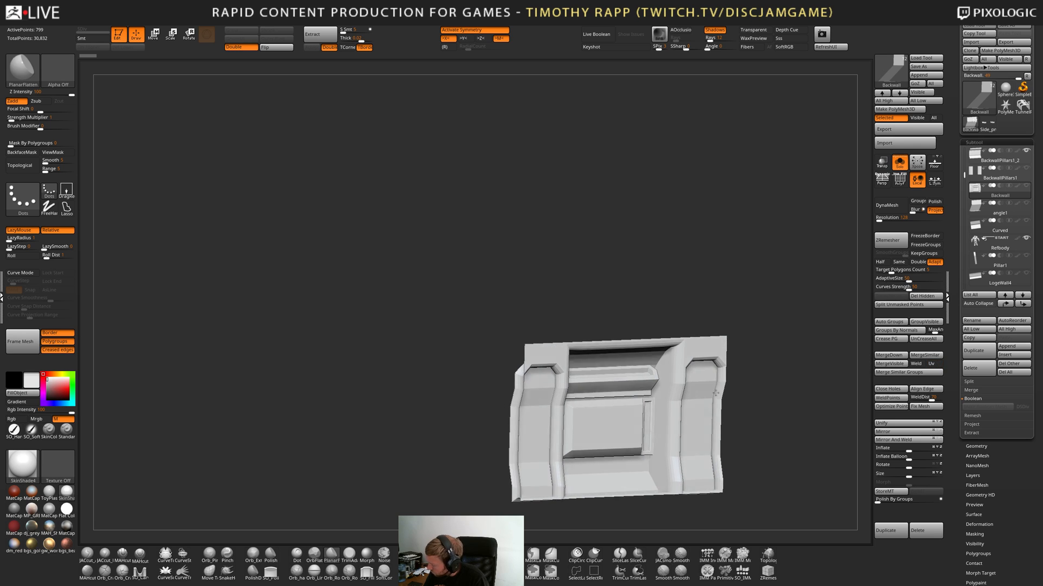
pyautogui.click(971, 374)
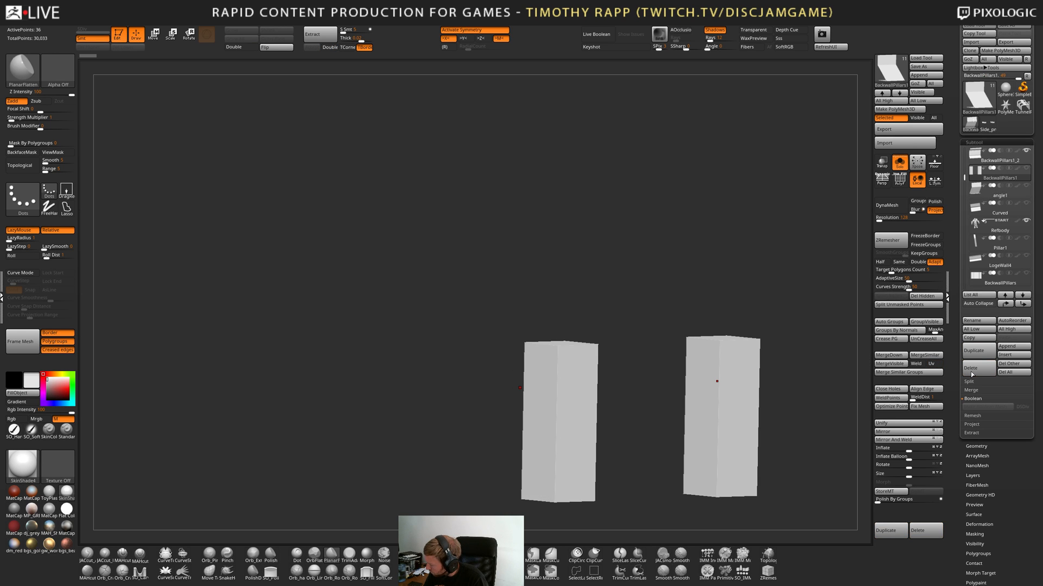
pyautogui.click(972, 373)
# Step through the remaining subtools in Solo view to check the separated wall, pillars and angle1 pieces.
pyautogui.press('Down')
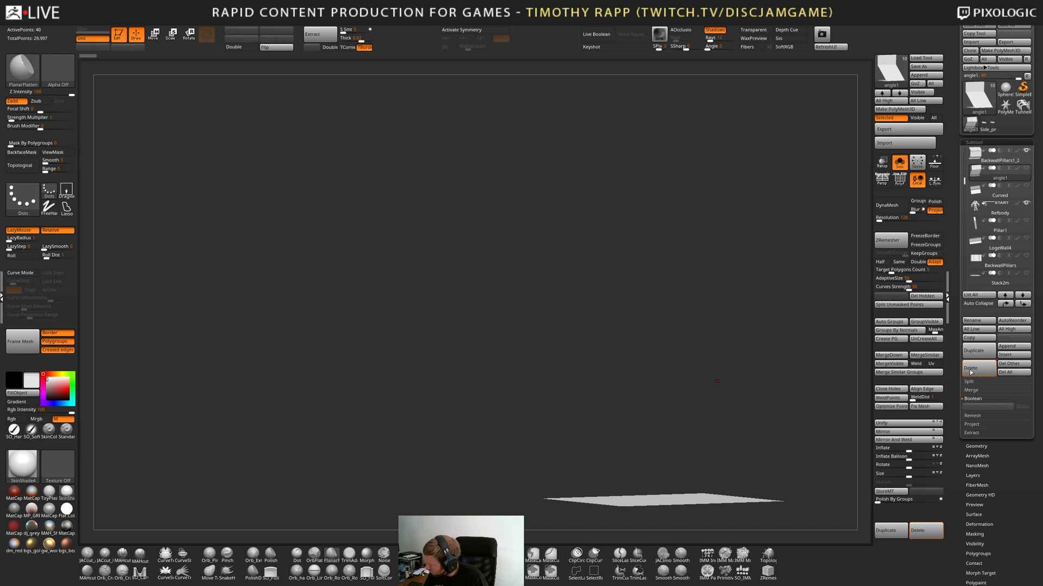
pyautogui.press('Up')
pyautogui.moveTo(645, 427); pyautogui.dragTo(680, 429, button='right')
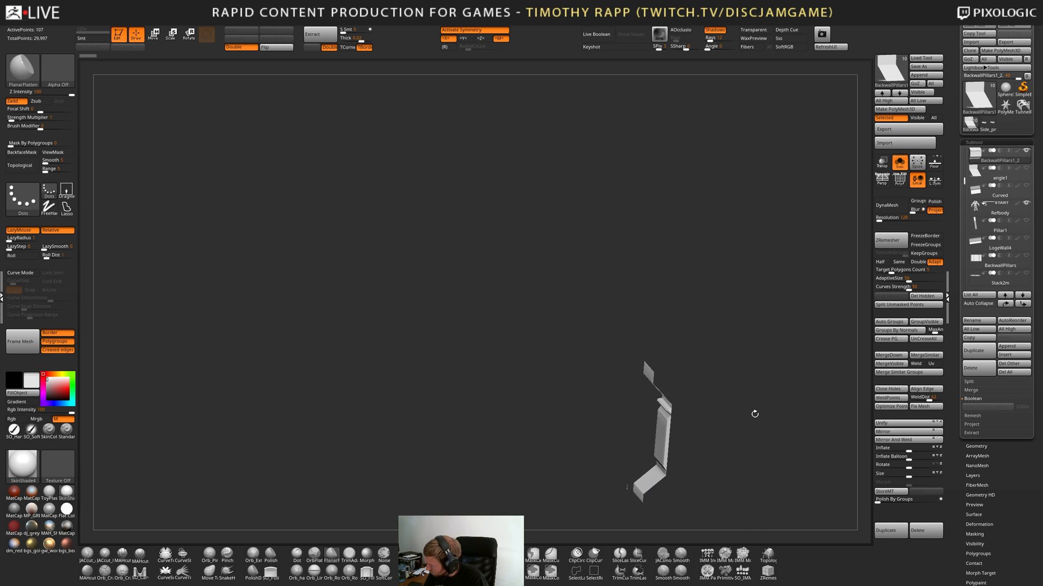
pyautogui.moveTo(755, 413); pyautogui.dragTo(744, 414, button='right')
pyautogui.press('Up')
pyautogui.press('Down')
pyautogui.press('Down')
pyautogui.press('Up')
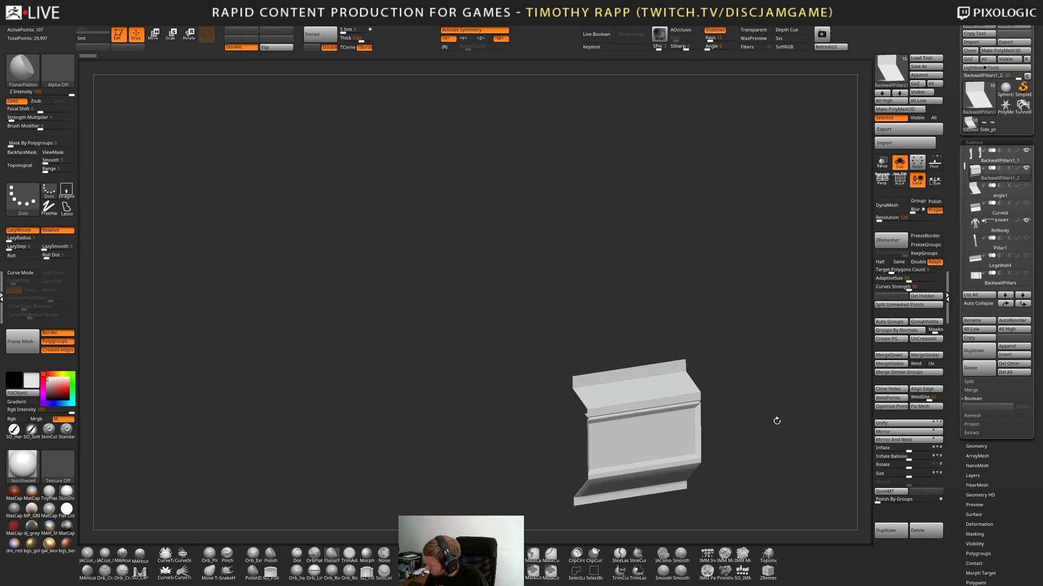
pyautogui.press('Down')
pyautogui.press('Down')
pyautogui.press('Up')
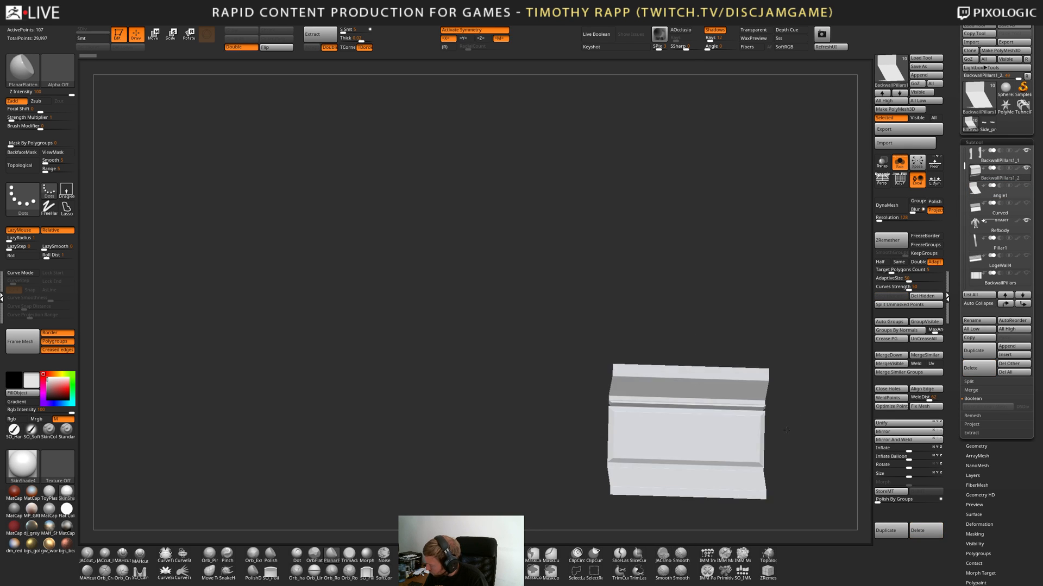
pyautogui.moveTo(779, 420); pyautogui.dragTo(795, 429, button='right')
# Select the CurvedBackwall subtool and move it down the subtool list to just below angle1.
pyautogui.moveTo(803, 379)
pyautogui.keyDown('ctrl'); pyautogui.mouseDown(button='right')
pyautogui.moveTo(800, 402)
pyautogui.moveTo(743, 407)
pyautogui.moveTo(774, 381)
pyautogui.moveTo(692, 393)
pyautogui.moveTo(700, 395)
pyautogui.moveTo(691, 386)
pyautogui.mouseUp(button='right'); pyautogui.keyUp('ctrl')
pyautogui.press('f')
pyautogui.press('Up')
pyautogui.press('Up')
pyautogui.press('Down')
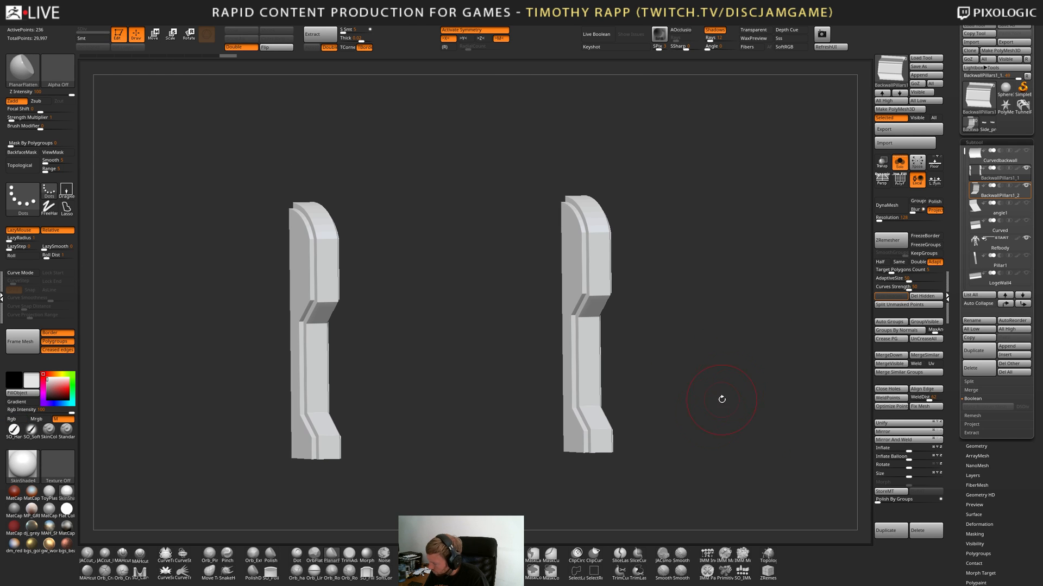
pyautogui.press('Up')
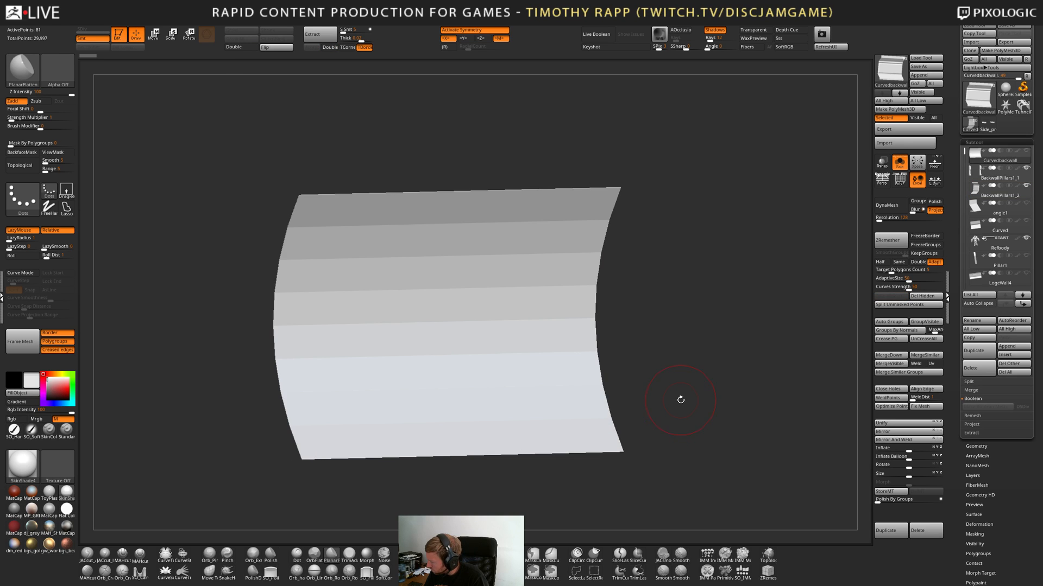
pyautogui.click(1018, 307)
pyautogui.click(1019, 307)
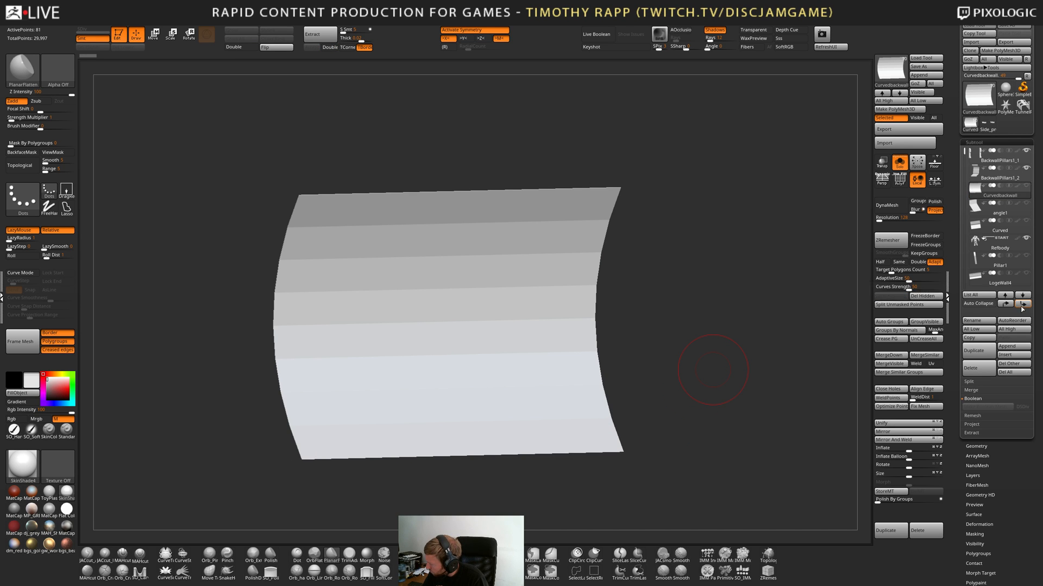
pyautogui.click(1019, 307)
# Turn off Solo view to show the wall, pillars and reference character together, and select the separated wall.
pyautogui.press('Up')
pyautogui.press('Up')
pyautogui.press('Up')
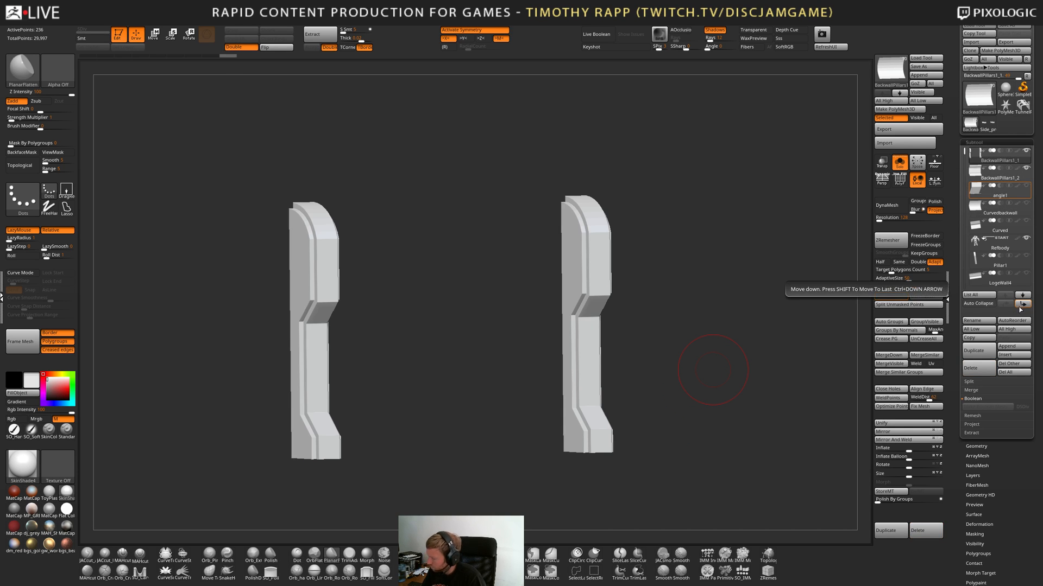
pyautogui.click(899, 162)
pyautogui.keyDown('alt'); pyautogui.moveTo(751, 399); pyautogui.dragTo(709, 404); pyautogui.keyUp('alt')
pyautogui.hotkey('alt', 's')
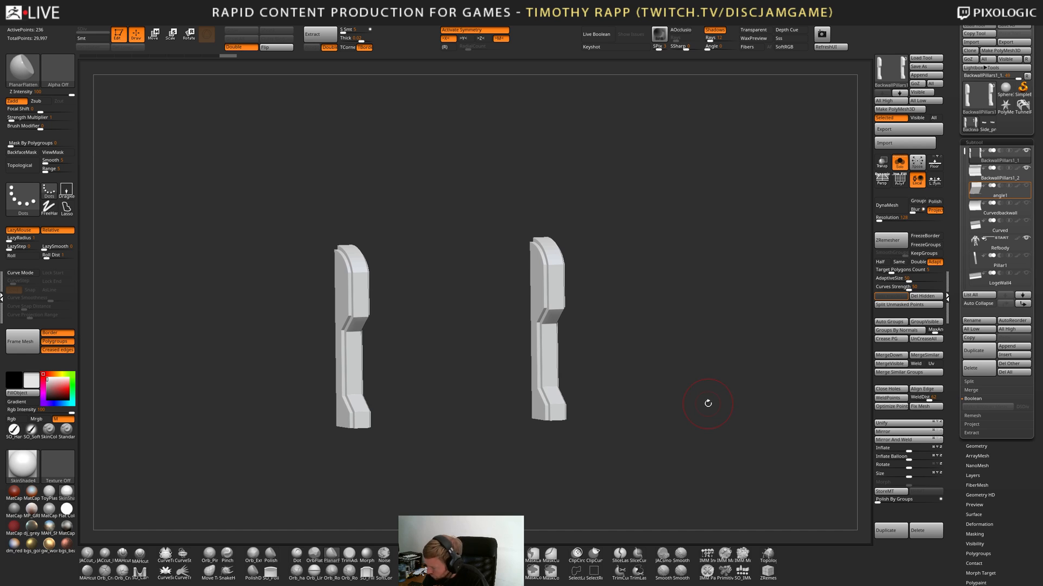
pyautogui.hotkey('alt', 's')
pyautogui.click(995, 191)
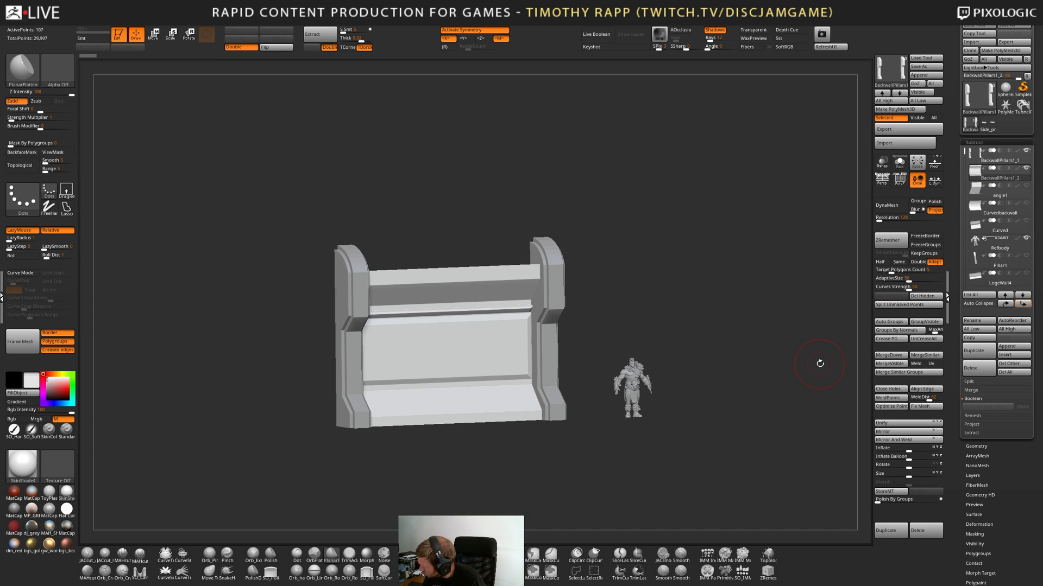
# Reselect the BackwallPillars1_1 subtool and save the work.
pyautogui.hotkey('ctrl', 'z')
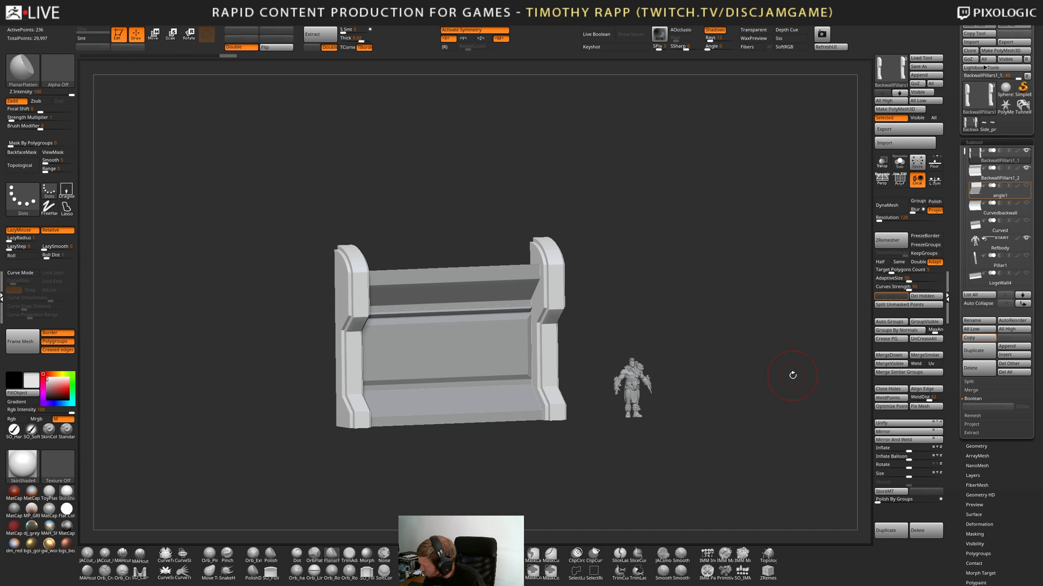
pyautogui.press('Down')
pyautogui.press('Up')
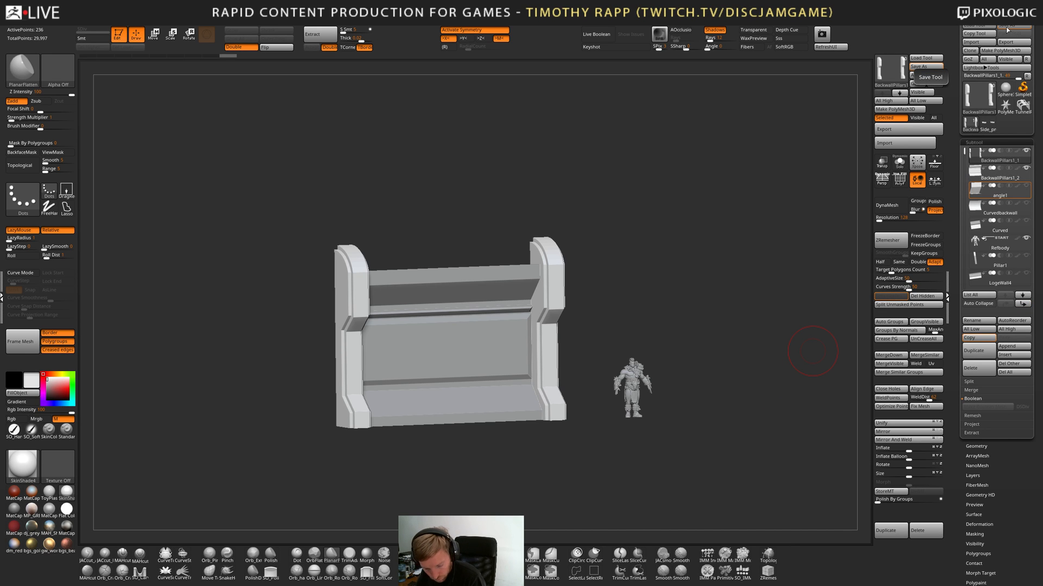
pyautogui.hotkey('ctrl', 's')
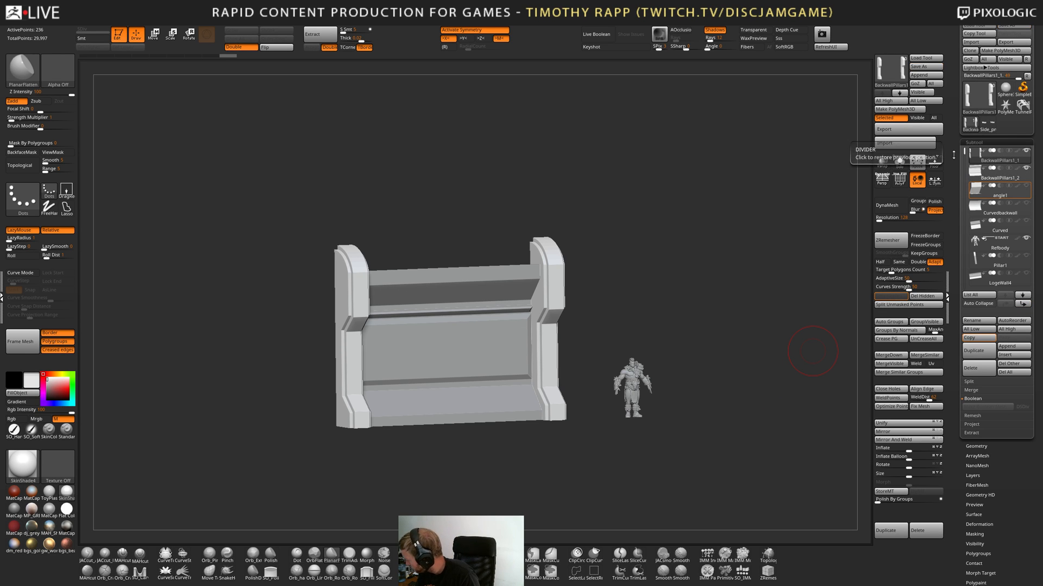
# Compare the CurvedBackwall and Curved guide subtools with the separated wall and pillars from several angles.
pyautogui.click(975, 206)
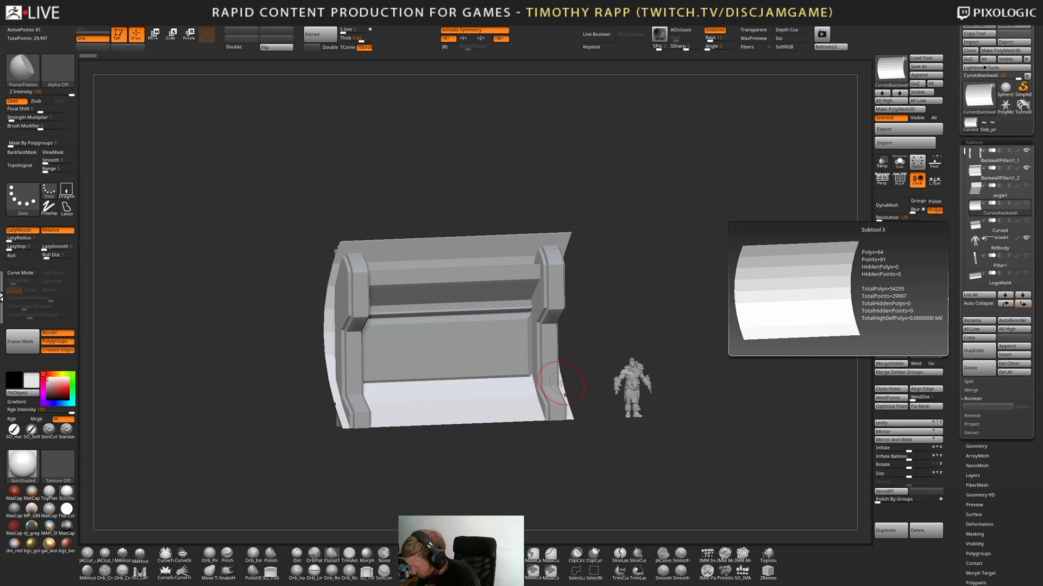
pyautogui.hotkey('alt', 'Down')
pyautogui.hotkey('alt', 'Up')
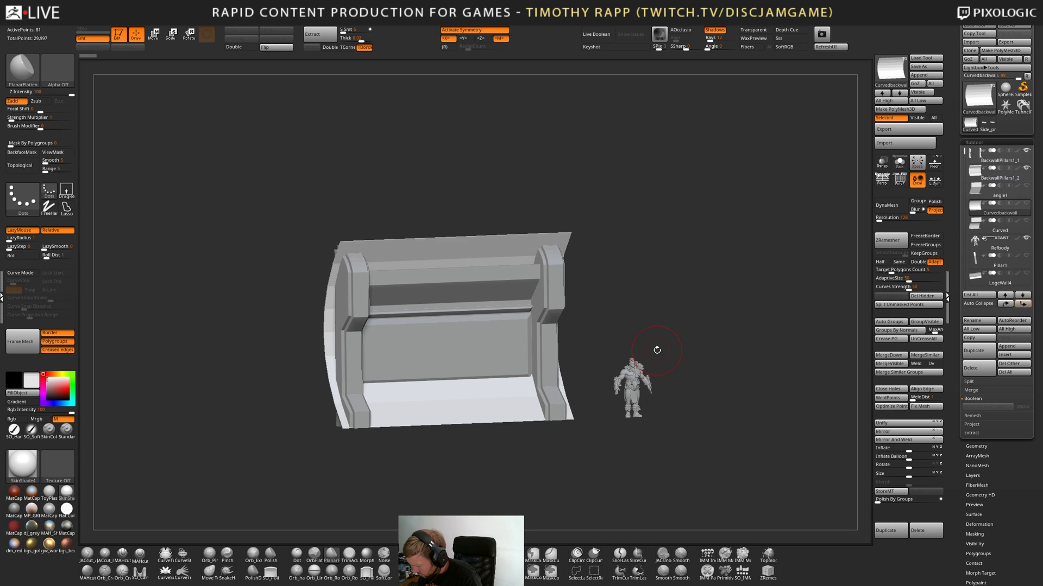
pyautogui.hotkey('alt', 'Down')
pyautogui.moveTo(656, 355); pyautogui.dragTo(547, 374)
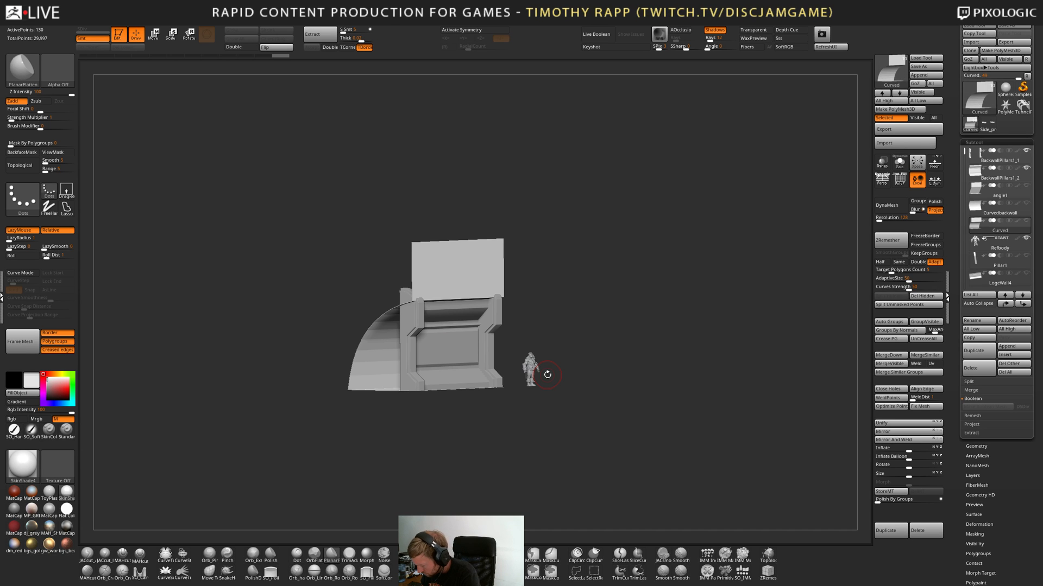
pyautogui.moveTo(547, 374)
pyautogui.mouseDown()
pyautogui.moveTo(477, 383)
pyautogui.moveTo(490, 378)
pyautogui.mouseUp()
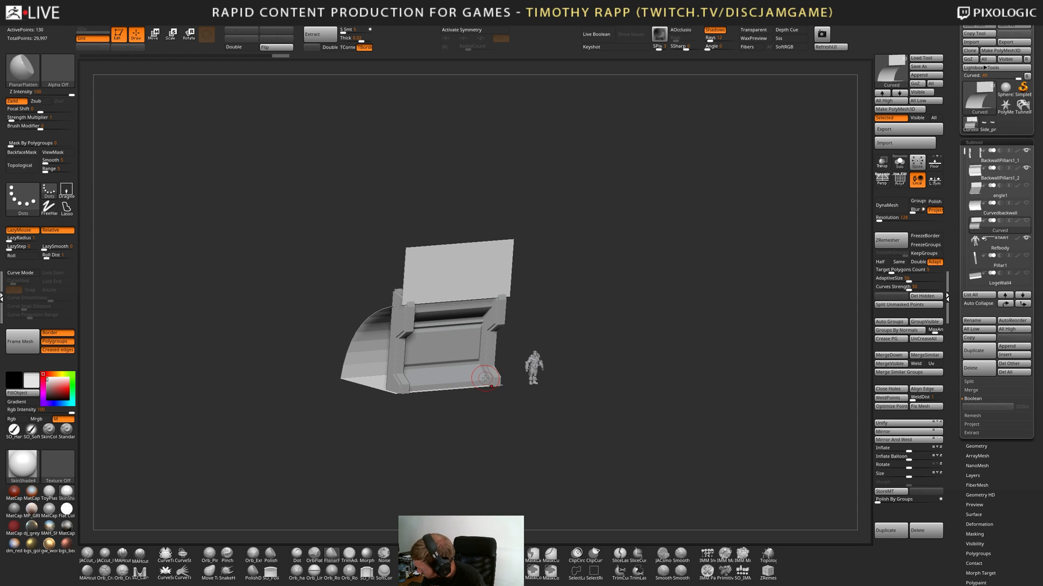
# Cycle through the guide subtools to make angle1 active, and turn on its polyframe display.
pyautogui.press('Up')
pyautogui.moveTo(485, 379)
pyautogui.mouseDown()
pyautogui.moveTo(546, 386)
pyautogui.moveTo(517, 385)
pyautogui.moveTo(514, 374)
pyautogui.moveTo(553, 367)
pyautogui.moveTo(513, 369)
pyautogui.moveTo(627, 353)
pyautogui.moveTo(591, 365)
pyautogui.moveTo(630, 432)
pyautogui.moveTo(613, 407)
pyautogui.mouseUp()
pyautogui.press('Down')
pyautogui.press('Down')
pyautogui.press('Up')
pyautogui.press('Up')
pyautogui.press('Up')
pyautogui.hotkey('shift', 'f')
pyautogui.hotkey('shift', 'f')
pyautogui.hotkey('shift', 'f')
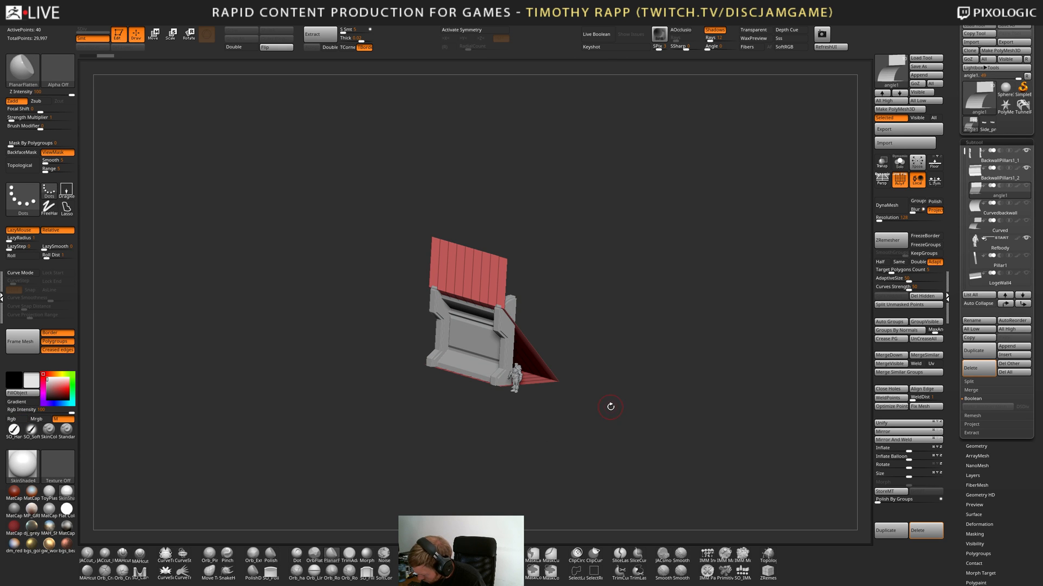
# Scale the angle1 piece along X to about 0.93 so its sides line up with the pillars' outer faces.
pyautogui.press('w')
pyautogui.keyDown('ctrl'); pyautogui.click(610, 405); pyautogui.keyUp('ctrl')
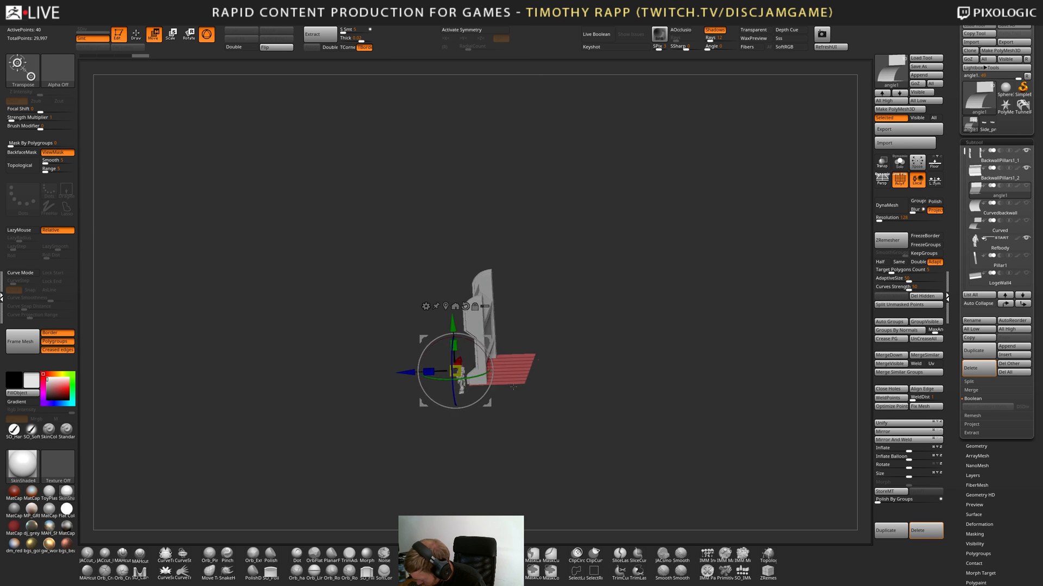
pyautogui.moveTo(521, 351); pyautogui.dragTo(677, 417, button='right')
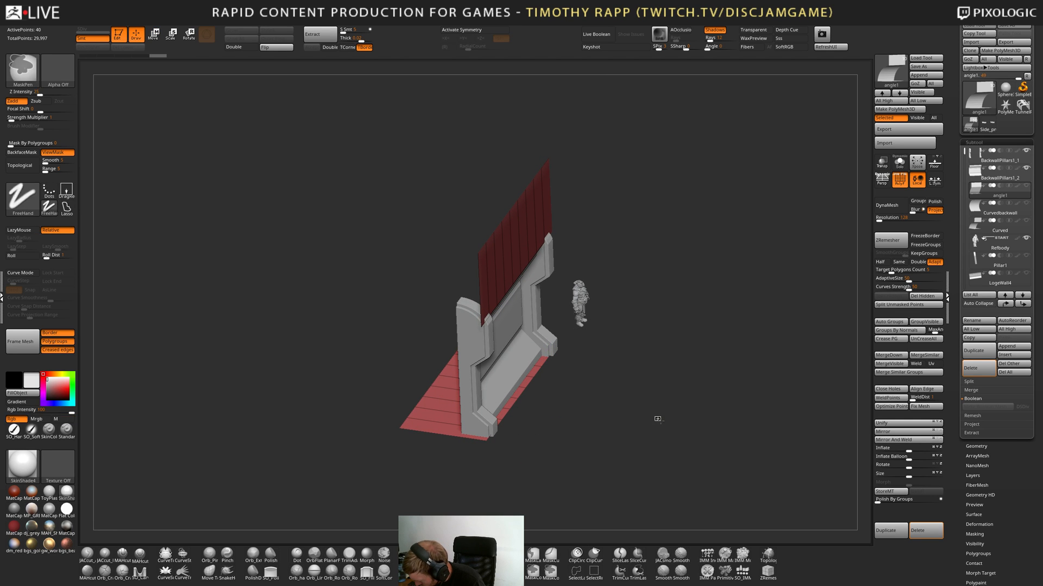
pyautogui.hotkey('ctrl', 'h')
pyautogui.moveTo(600, 403)
pyautogui.mouseDown()
pyautogui.moveTo(565, 403)
pyautogui.moveTo(594, 405)
pyautogui.mouseUp()
pyautogui.moveTo(669, 377); pyautogui.dragTo(656, 399)
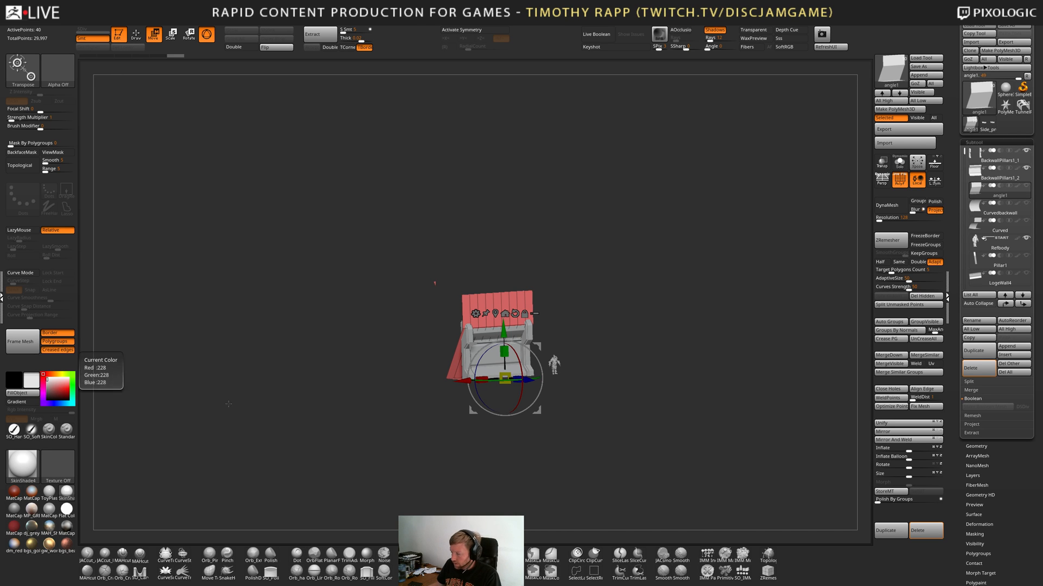
pyautogui.keyDown('shift'); pyautogui.moveTo(701, 391); pyautogui.dragTo(701, 397); pyautogui.keyUp('shift')
pyautogui.moveTo(701, 397)
pyautogui.keyDown('alt'); pyautogui.mouseDown()
pyautogui.moveTo(673, 452)
pyautogui.moveTo(640, 470)
pyautogui.mouseUp(); pyautogui.keyUp('alt')
pyautogui.press('q')
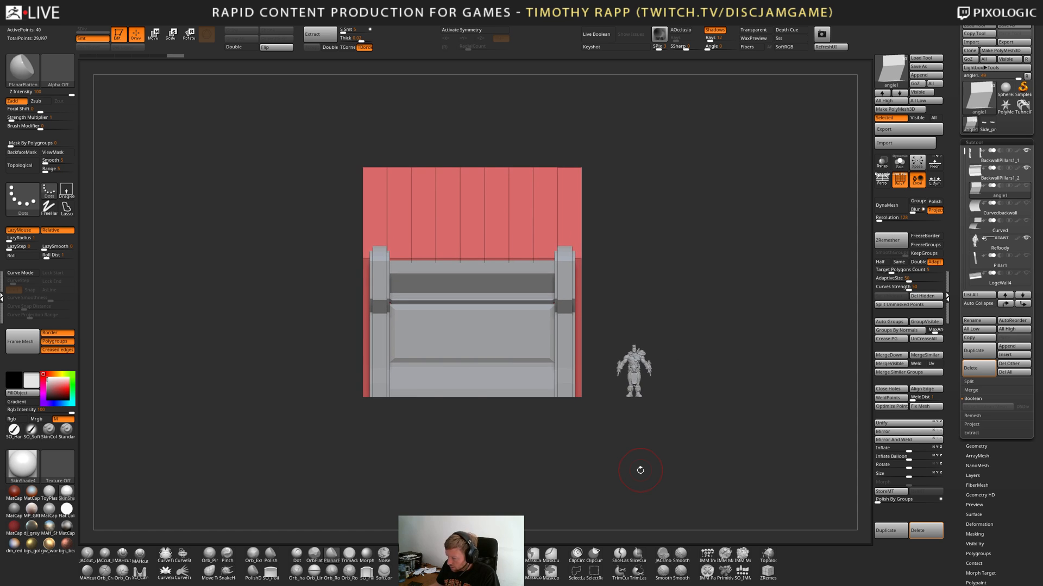
pyautogui.press('w')
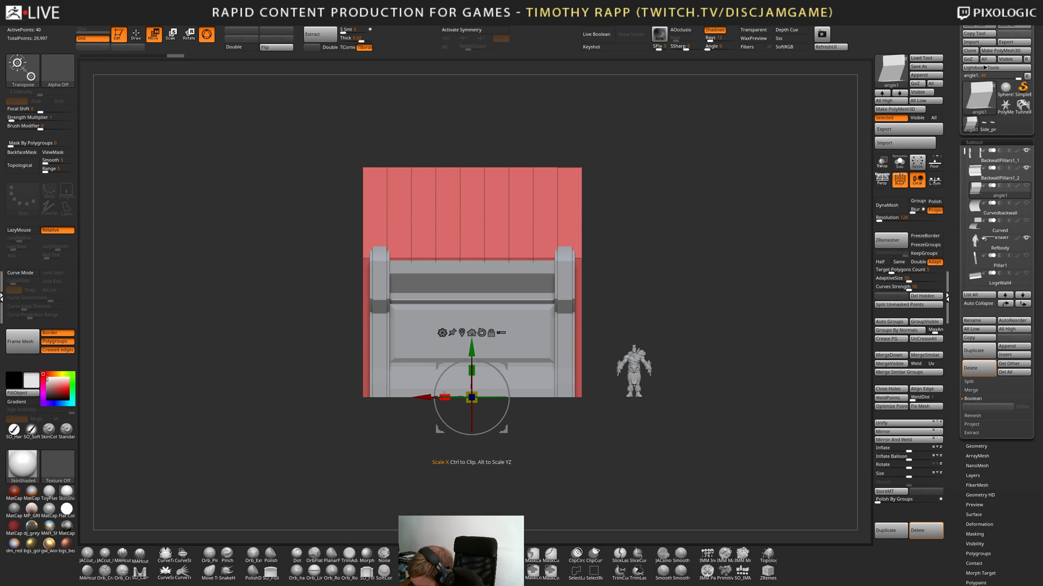
pyautogui.moveTo(444, 396); pyautogui.dragTo(452, 396)
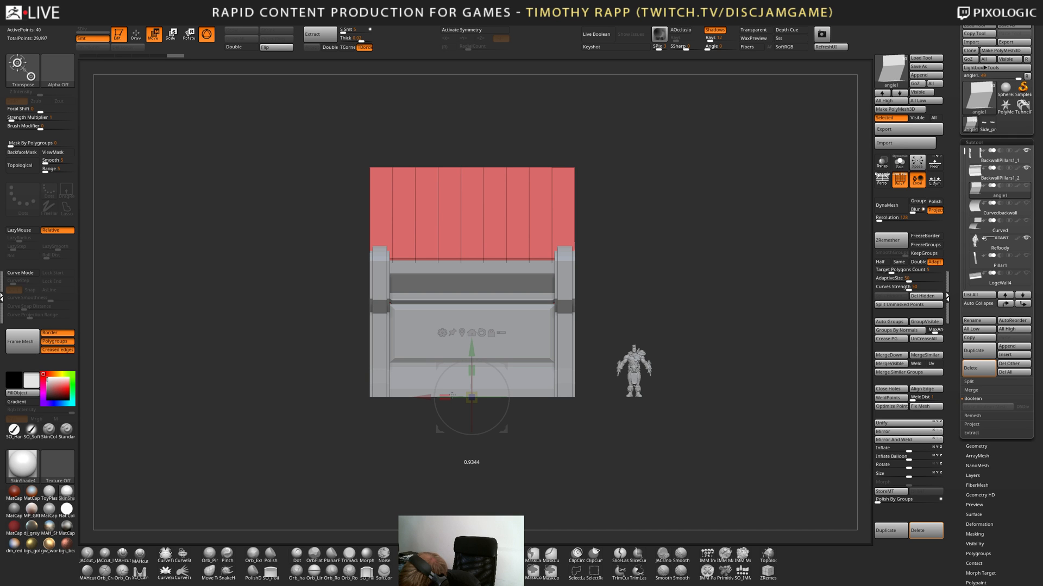
pyautogui.moveTo(451, 395); pyautogui.dragTo(452, 396)
# Check the narrowed angle1 piece against the wall and pillars from several angles, and isolate it in Solo view.
pyautogui.moveTo(360, 434); pyautogui.dragTo(587, 395)
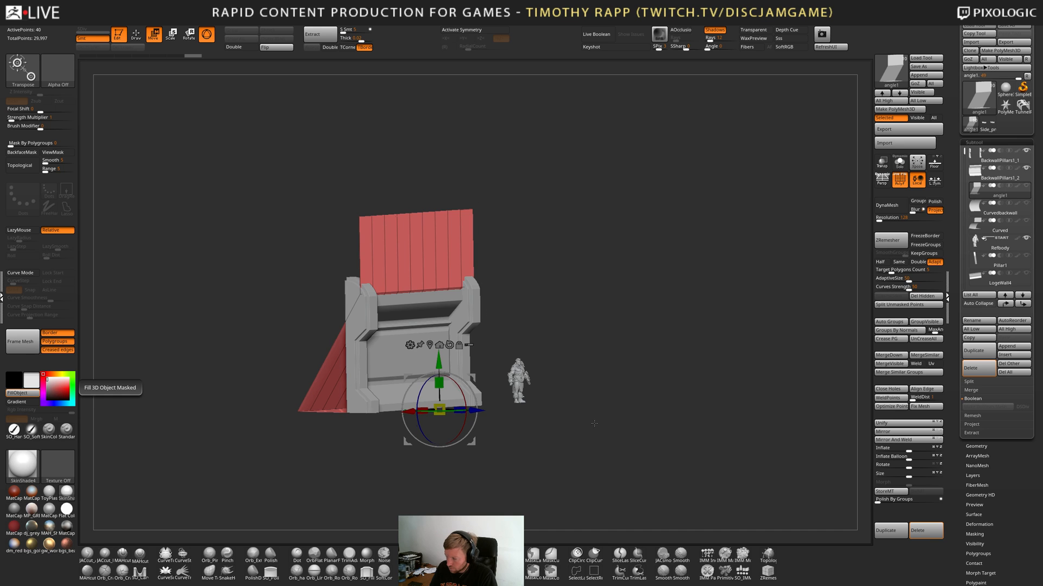
pyautogui.moveTo(594, 424)
pyautogui.mouseDown()
pyautogui.moveTo(601, 439)
pyautogui.moveTo(596, 428)
pyautogui.mouseUp()
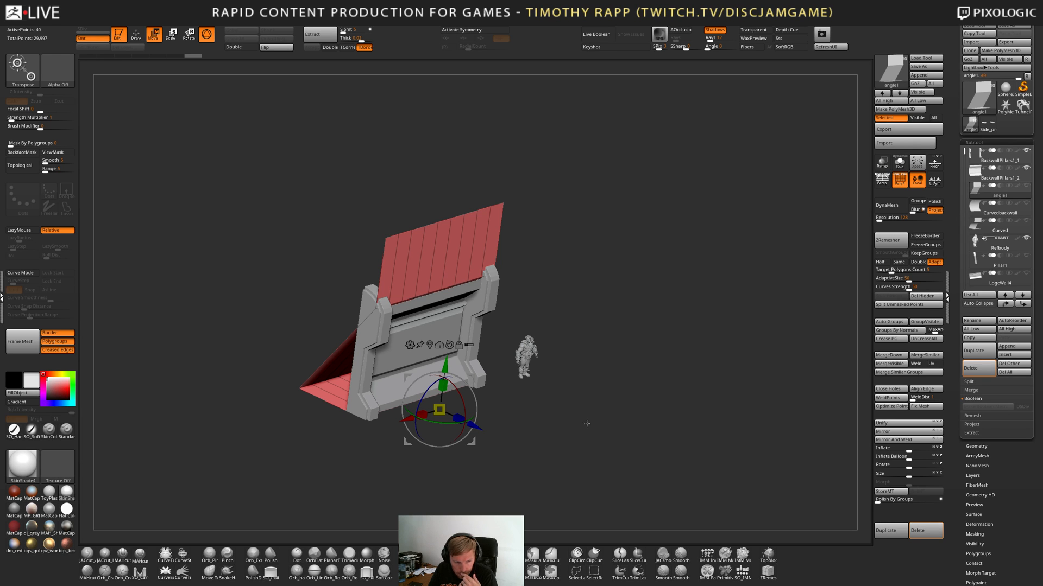
pyautogui.moveTo(590, 422); pyautogui.dragTo(624, 428)
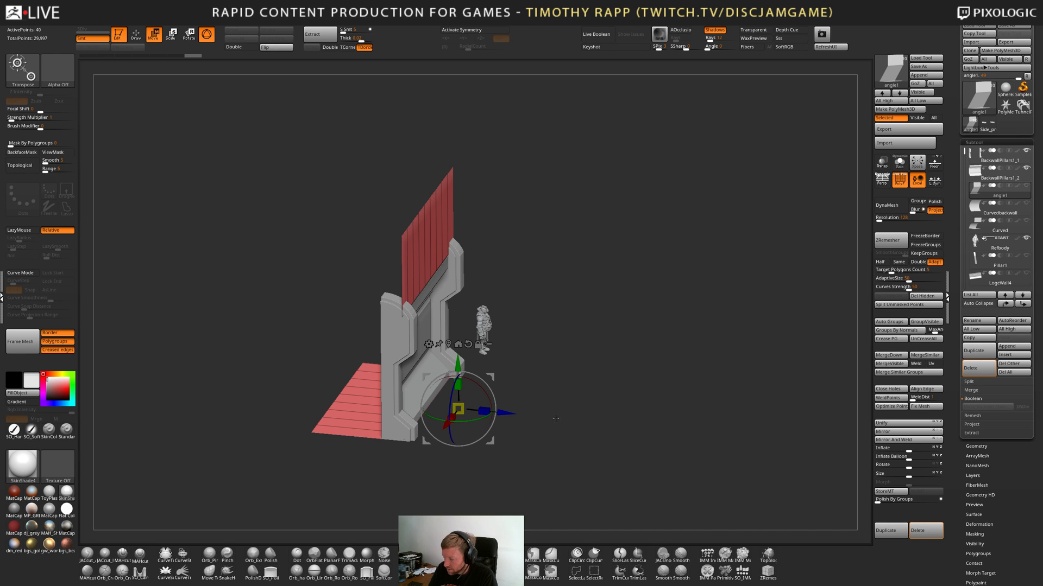
pyautogui.moveTo(555, 419); pyautogui.dragTo(602, 401)
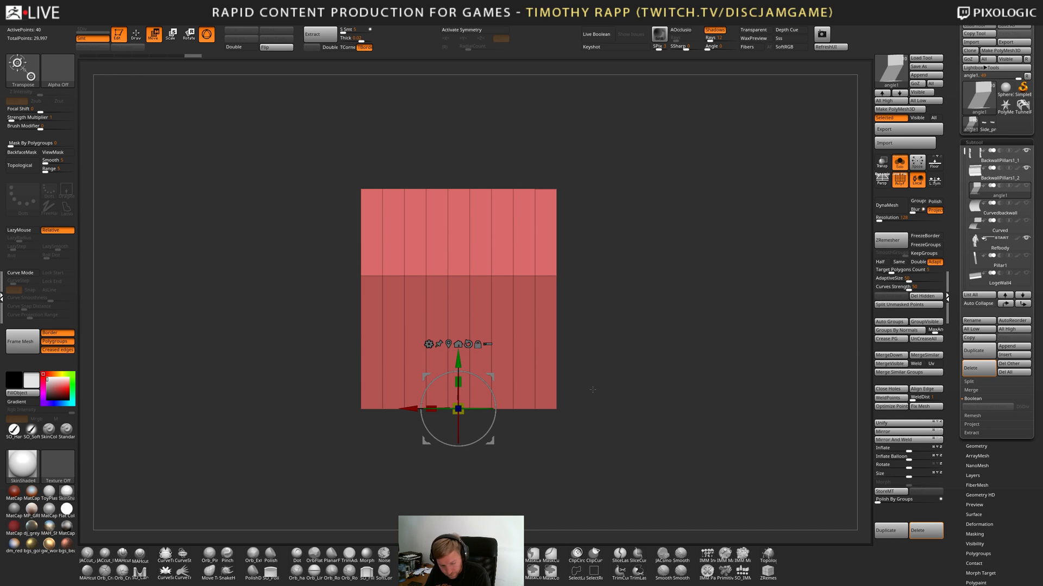
# Try inserting a horizontal edge loop across the upper part of angle1's sloped panel, and undo it.
pyautogui.press('q')
pyautogui.moveTo(535, 275); pyautogui.dragTo(552, 309, button='right')
pyautogui.click(553, 319)
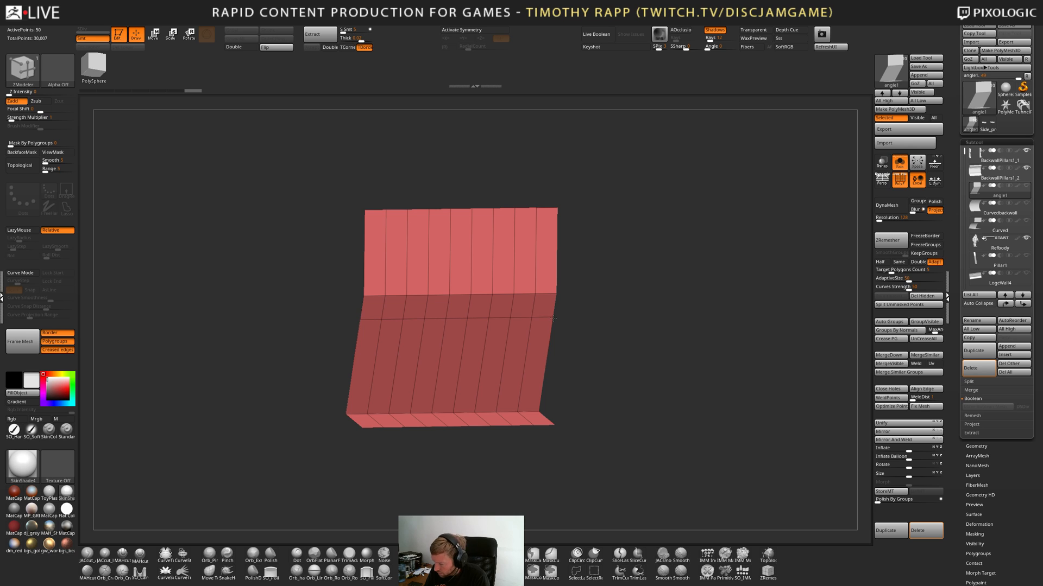
pyautogui.hotkey('ctrl', 'z')
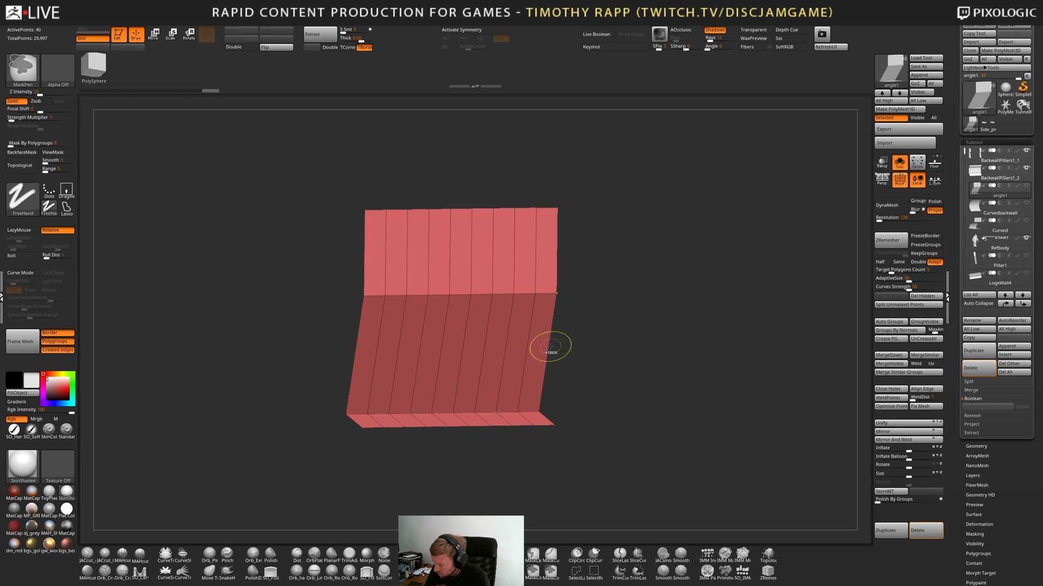
# Turn on X symmetry for the angle1 piece and undo the marking of the single outer strip.
pyautogui.keyDown('alt'); pyautogui.click(539, 345); pyautogui.keyUp('alt')
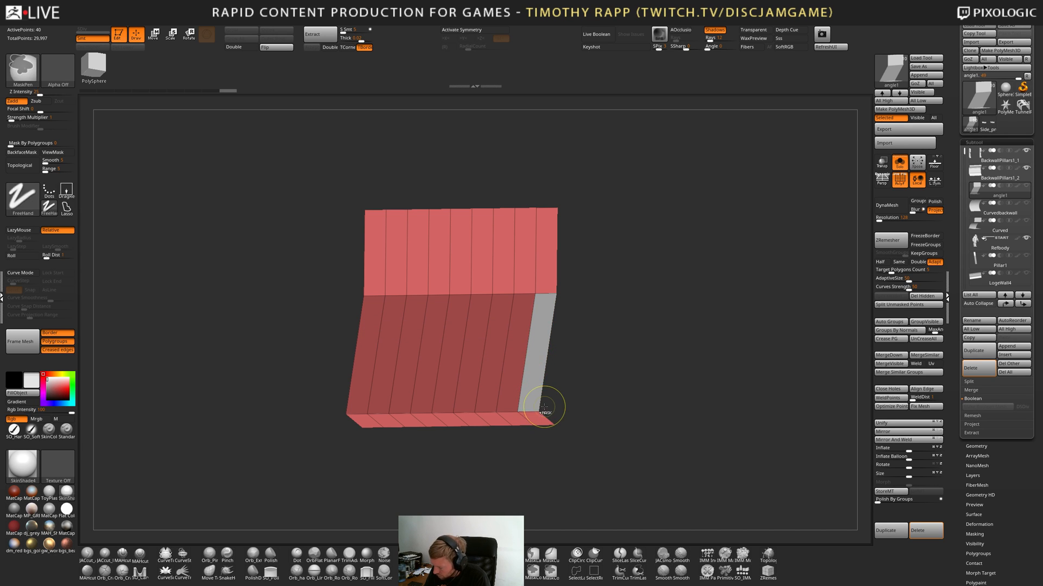
pyautogui.press('x')
pyautogui.hotkey('ctrl', 'z')
# Try extruding the outermost strips of the sloped and floor panels on both sides, and undo the extrusion.
pyautogui.keyDown('alt'); pyautogui.click(535, 418); pyautogui.keyUp('alt')
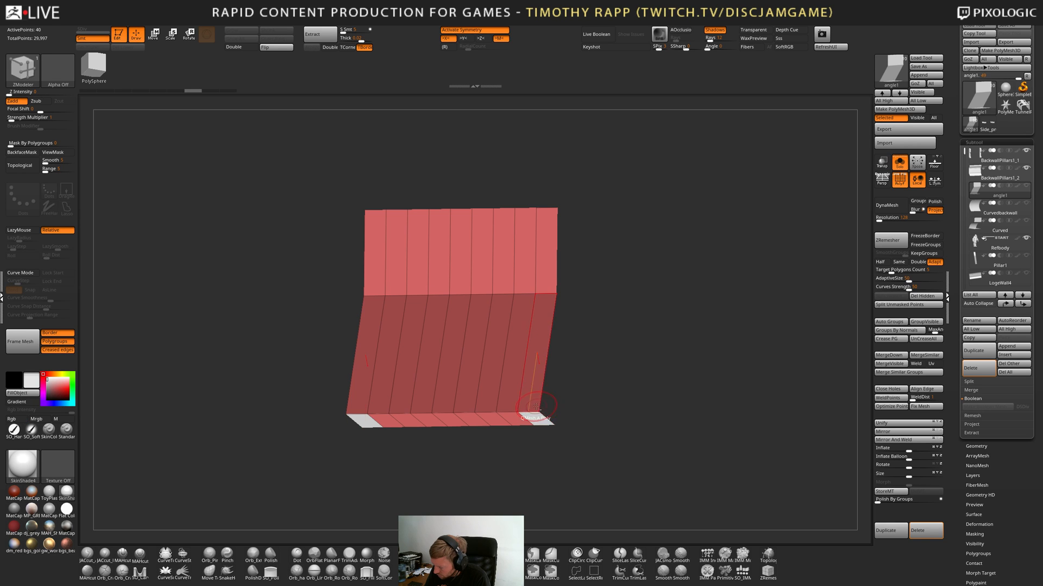
pyautogui.keyDown('alt'); pyautogui.click(534, 383); pyautogui.keyUp('alt')
pyautogui.moveTo(536, 384); pyautogui.dragTo(539, 391, button='right')
pyautogui.moveTo(539, 390); pyautogui.dragTo(578, 396)
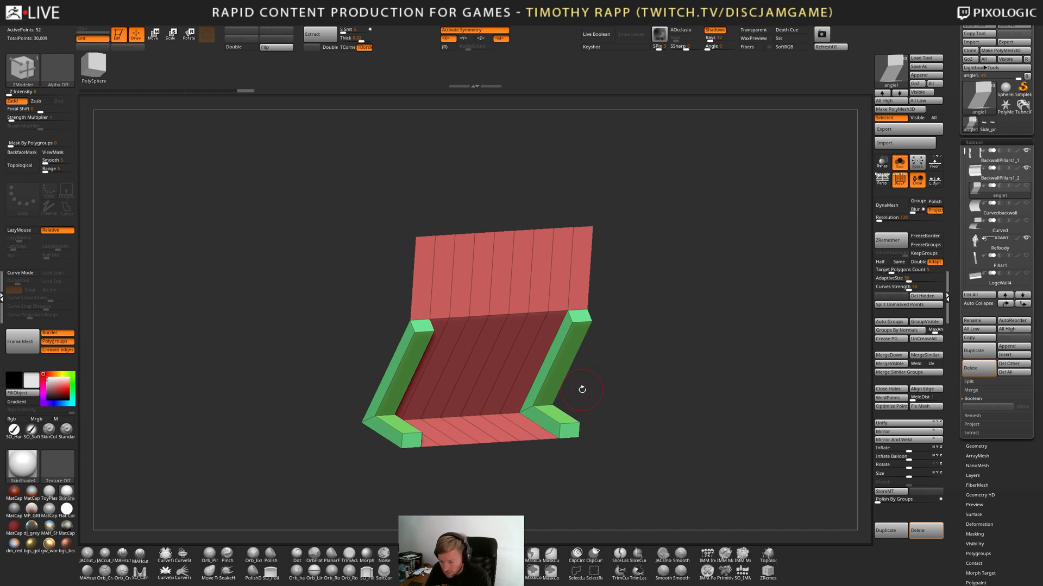
pyautogui.hotkey('ctrl', 'z')
pyautogui.moveTo(572, 423); pyautogui.dragTo(565, 454, button='right')
pyautogui.hotkey('ctrl', 'z')
pyautogui.hotkey('ctrl', 'z')
pyautogui.hotkey('ctrl', 'z')
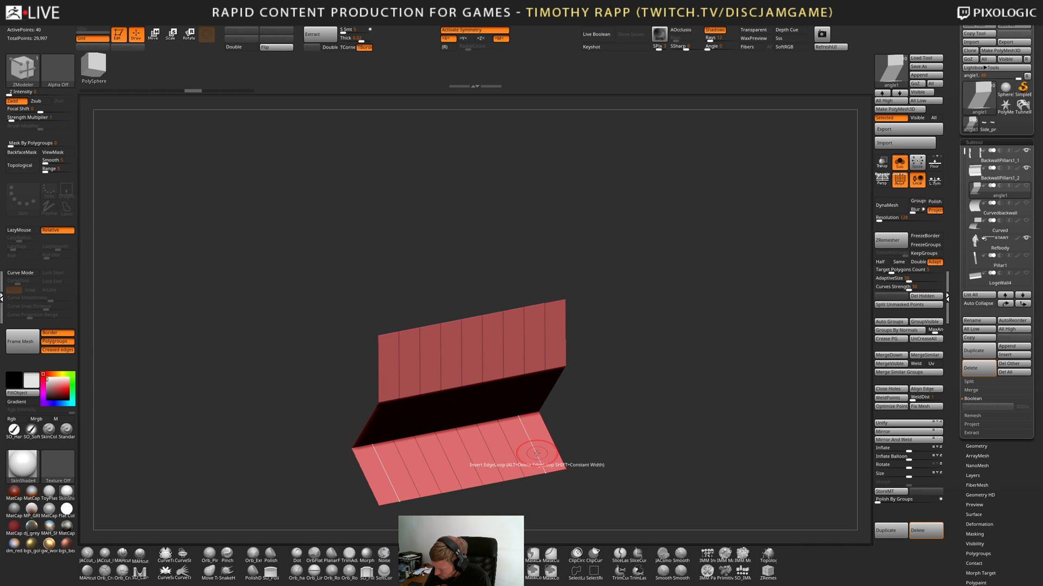
# Insert an edge loop across the floor panel of angle1, and undo the extra edit made after it.
pyautogui.click(537, 454)
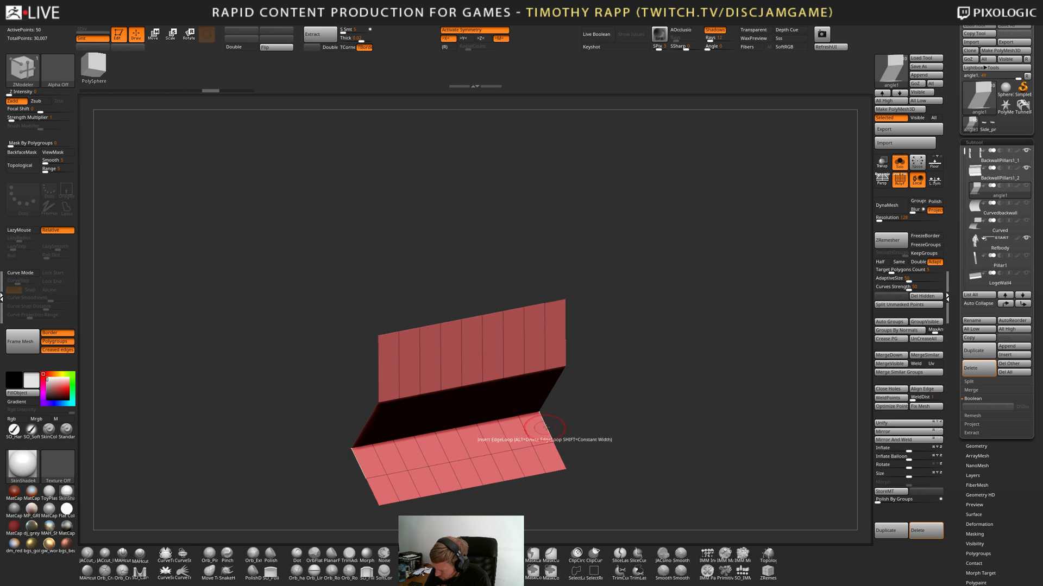
pyautogui.moveTo(560, 435); pyautogui.dragTo(559, 409, button='right')
pyautogui.moveTo(545, 445); pyautogui.dragTo(542, 415)
pyautogui.hotkey('ctrl', 'z')
# Mark the outermost strips of the sloped panel and the adjoining half of the floor, and extrude them into side ribs.
pyautogui.moveTo(541, 337); pyautogui.dragTo(561, 342, button='right')
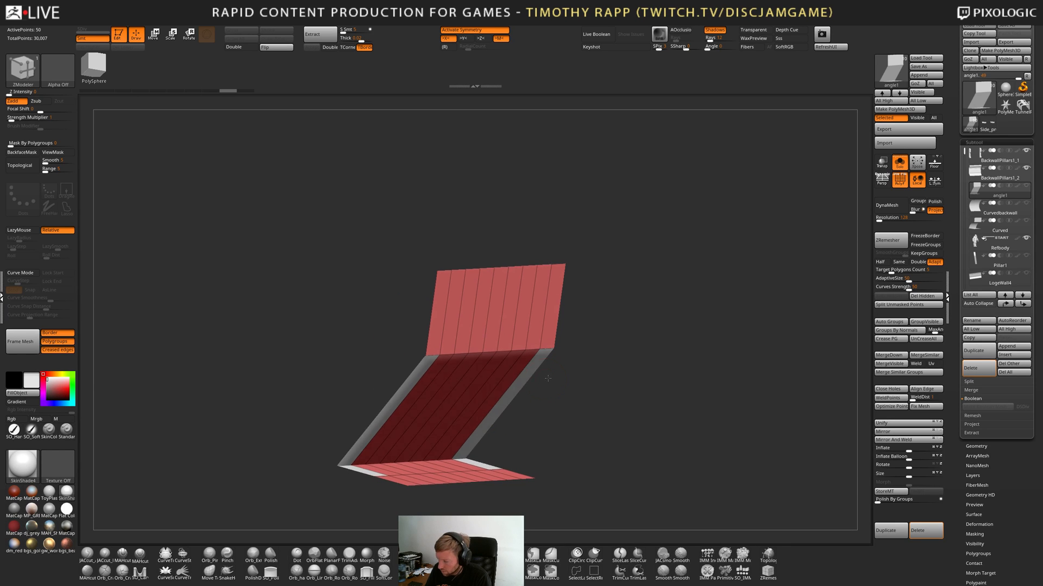
pyautogui.moveTo(526, 382); pyautogui.dragTo(539, 389)
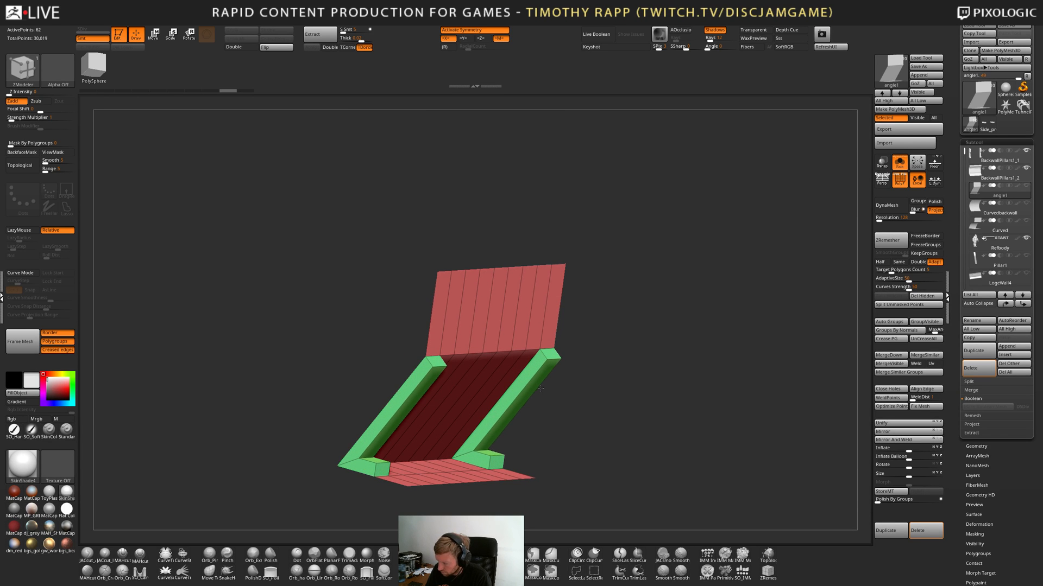
pyautogui.moveTo(540, 388); pyautogui.dragTo(543, 390)
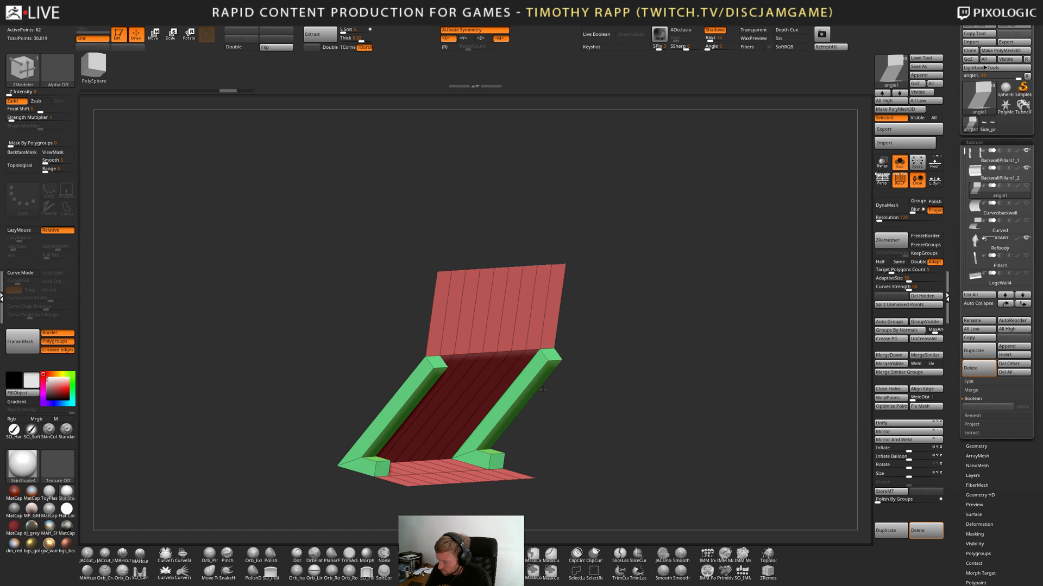
# Try bevelling the ribs' edge loops with the EdgeLoop Complete target, undo it, and set the bevel target to EdgeLoop Partial.
pyautogui.press('space')
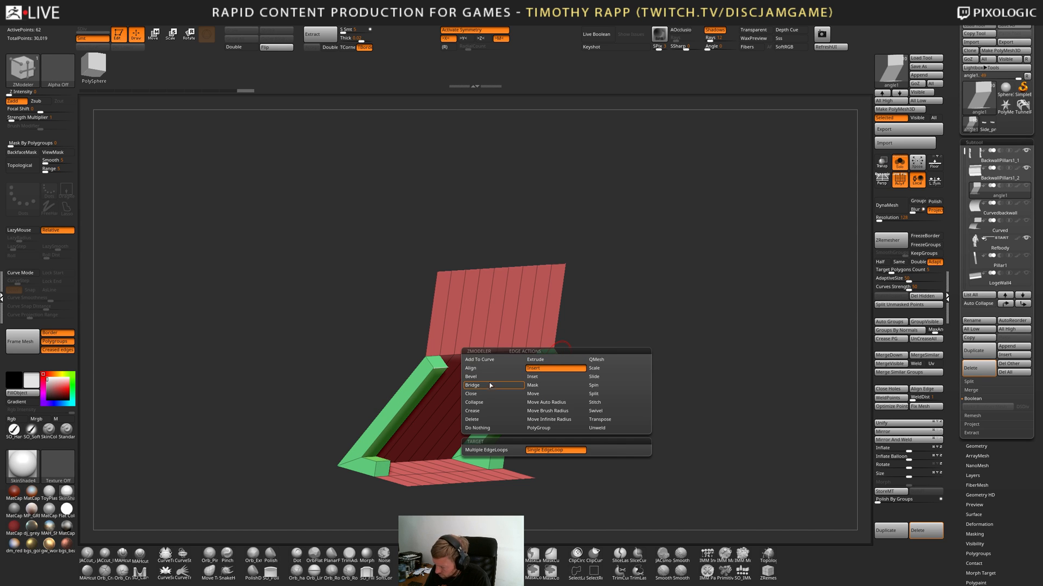
pyautogui.click(490, 385)
pyautogui.click(555, 354)
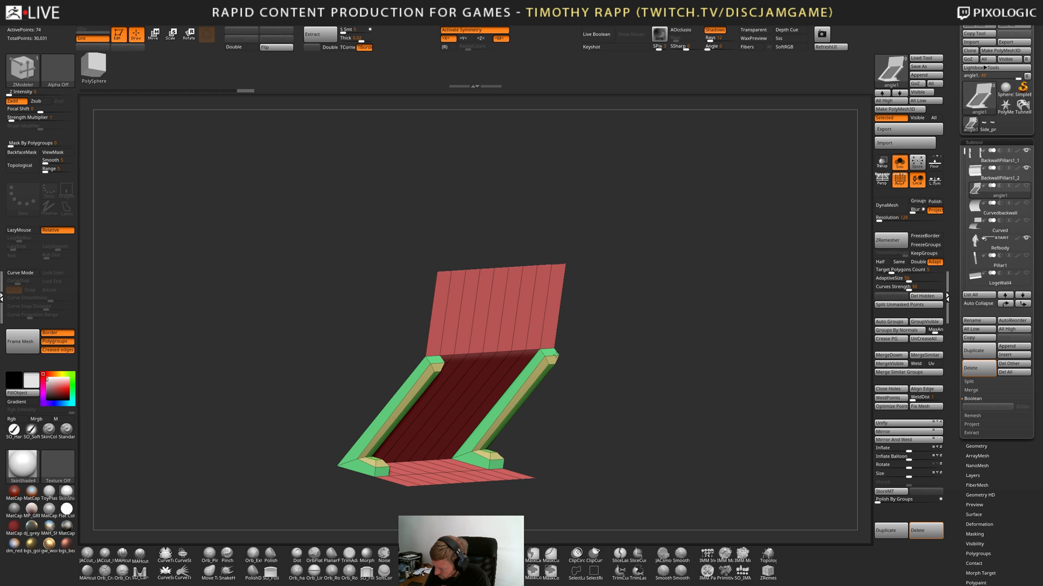
pyautogui.hotkey('ctrl', 'z')
pyautogui.press('space')
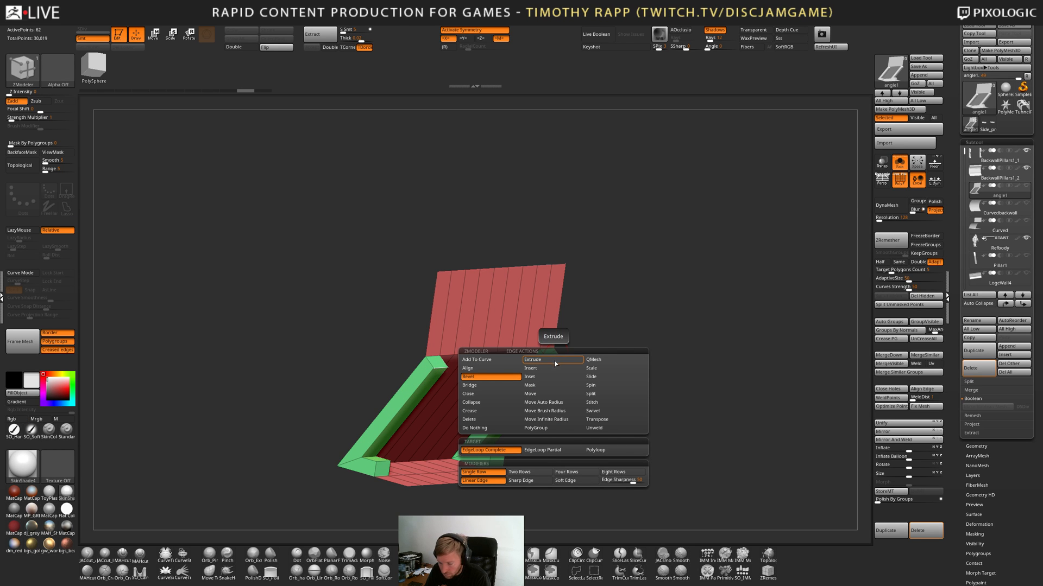
pyautogui.press('space')
pyautogui.press('space')
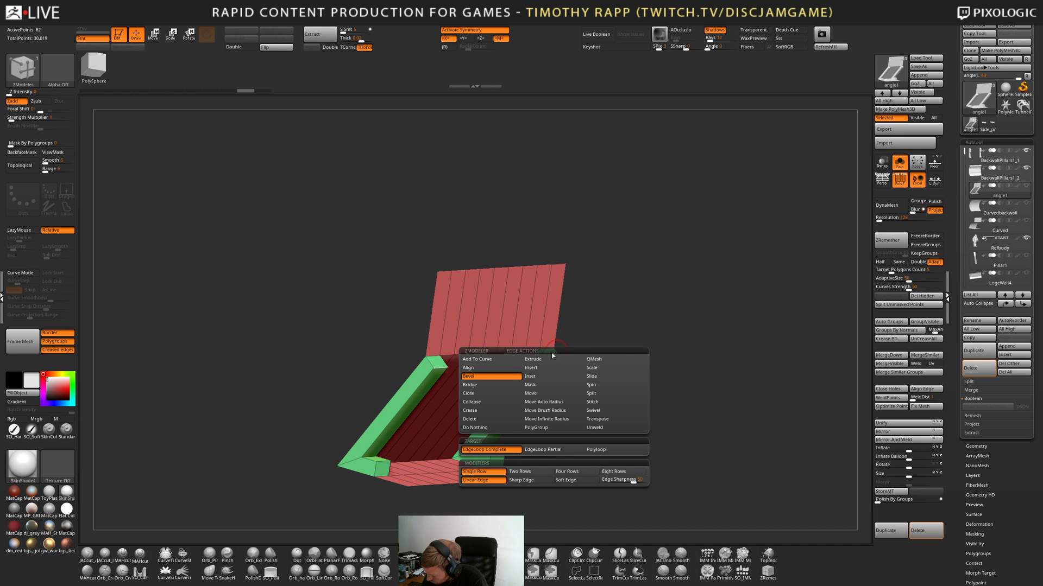
pyautogui.click(571, 452)
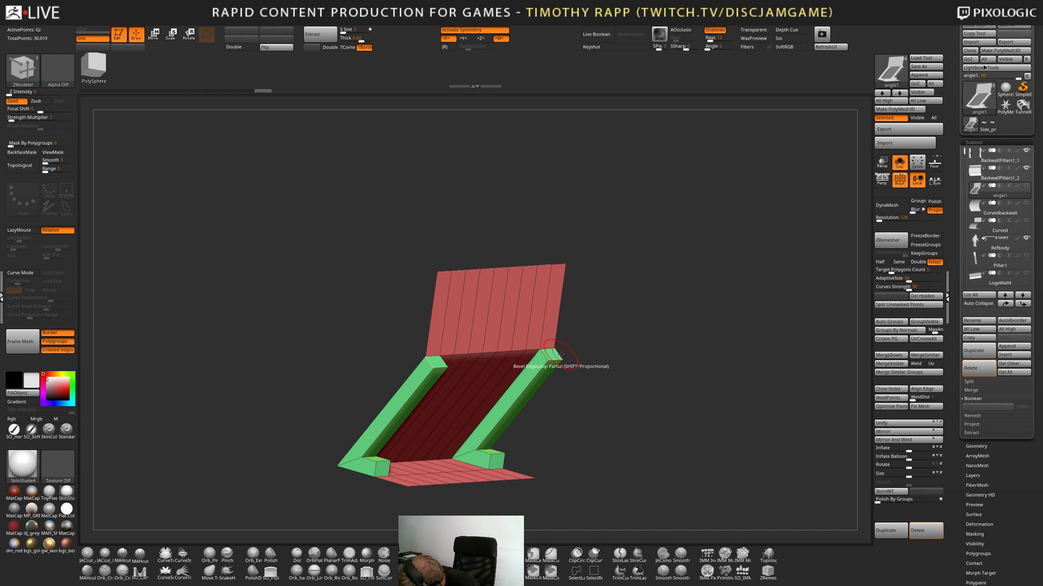
# Change the ZModeler edge action to Insert and add two edge loops along the length of the side ribs.
pyautogui.press('space')
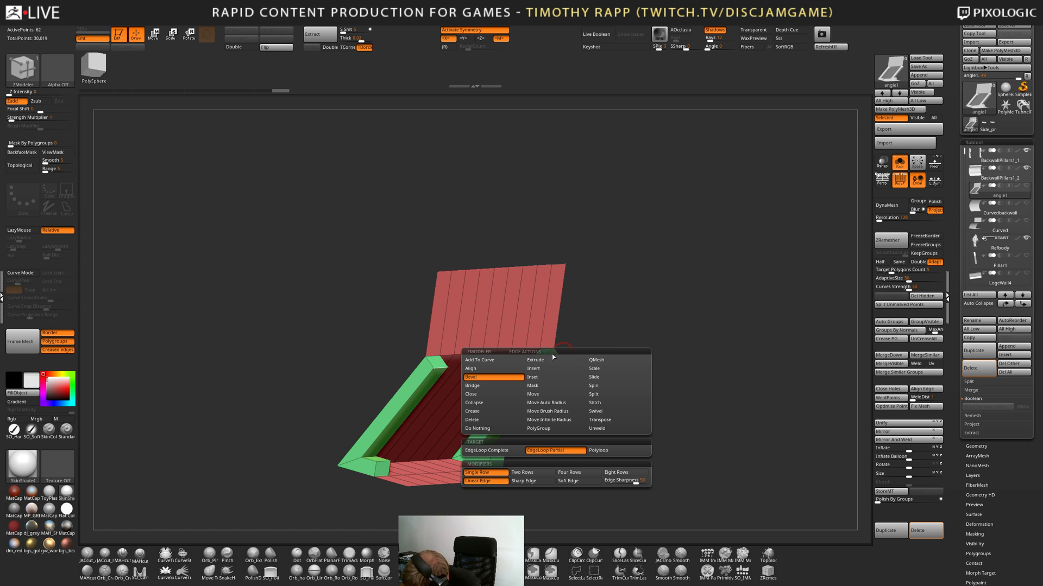
pyautogui.click(543, 368)
pyautogui.click(546, 356)
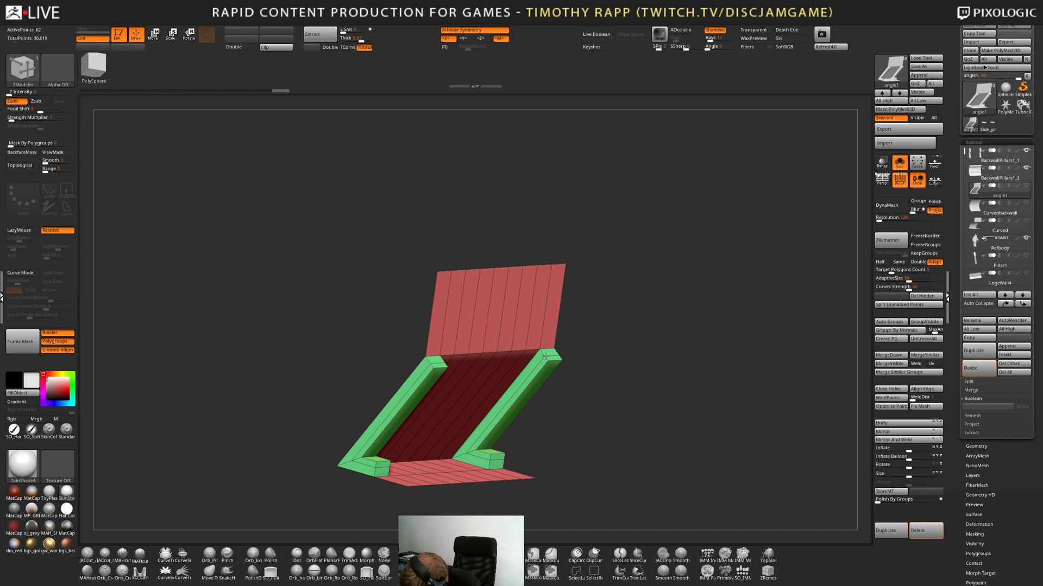
pyautogui.keyDown('ctrl'); pyautogui.moveTo(545, 356); pyautogui.dragTo(617, 366, button='right'); pyautogui.keyUp('ctrl')
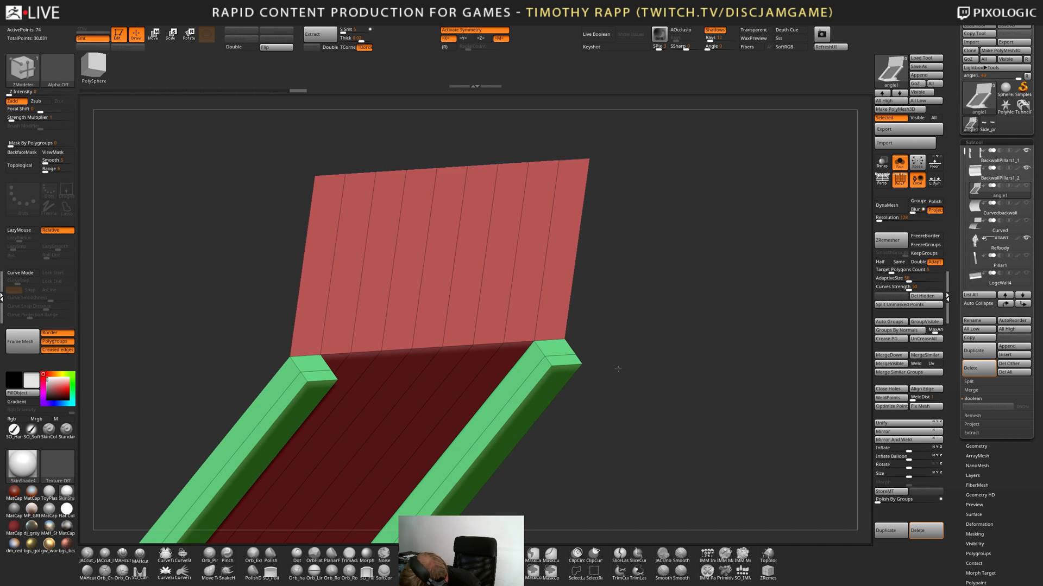
pyautogui.click(545, 379)
pyautogui.hotkey('ctrl', 'z')
pyautogui.click(541, 377)
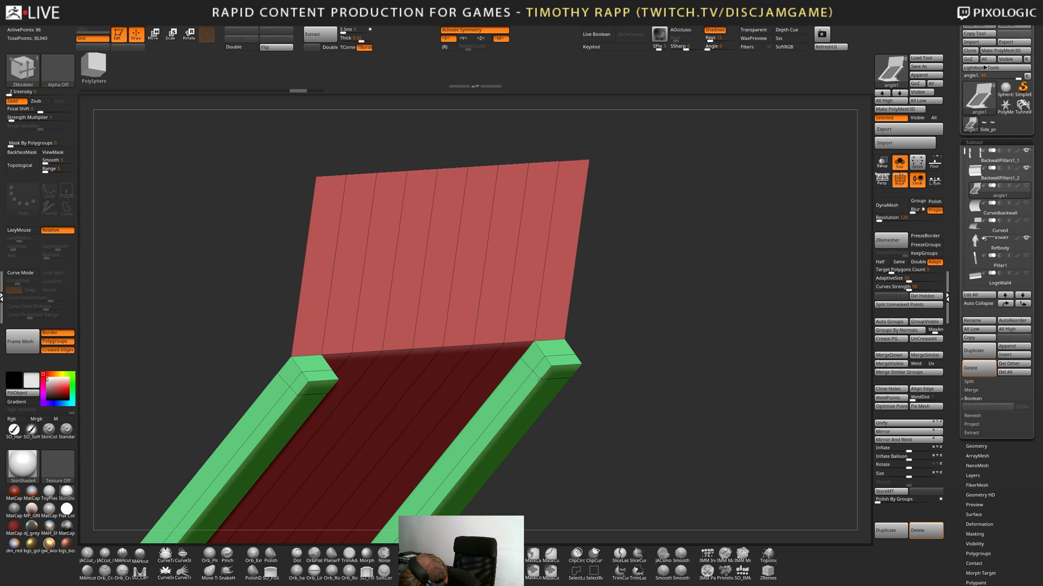
pyautogui.moveTo(542, 378); pyautogui.dragTo(559, 365, button='right')
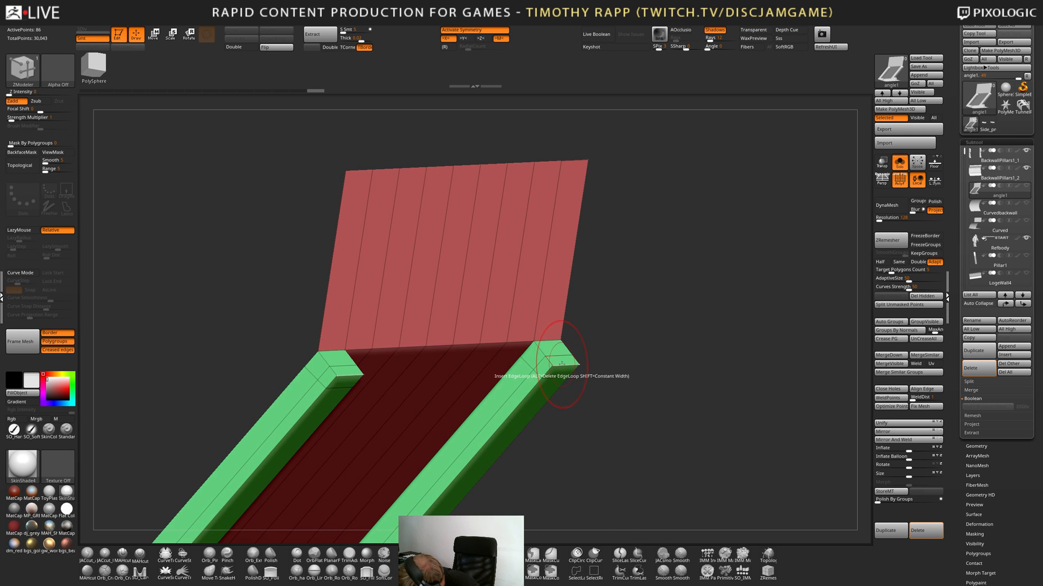
# Delete the extra edge loop near the side ribs' upper end and insert a loop across the middle of both ribs.
pyautogui.keyDown('alt'); pyautogui.click(562, 365); pyautogui.keyUp('alt')
pyautogui.moveTo(601, 363); pyautogui.dragTo(626, 394)
pyautogui.hotkey('shift', 'f')
pyautogui.hotkey('shift', 'f')
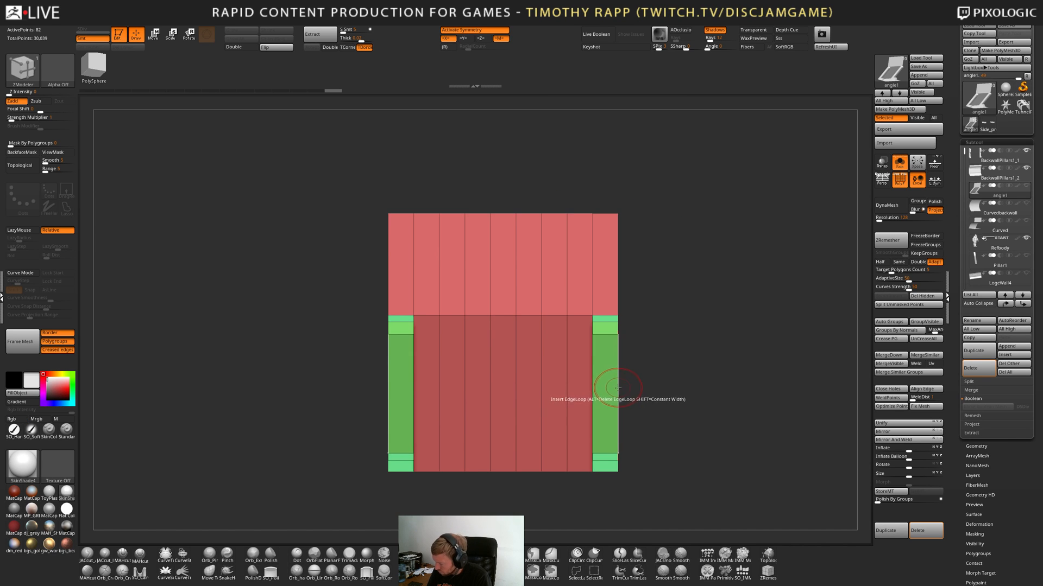
pyautogui.click(618, 385)
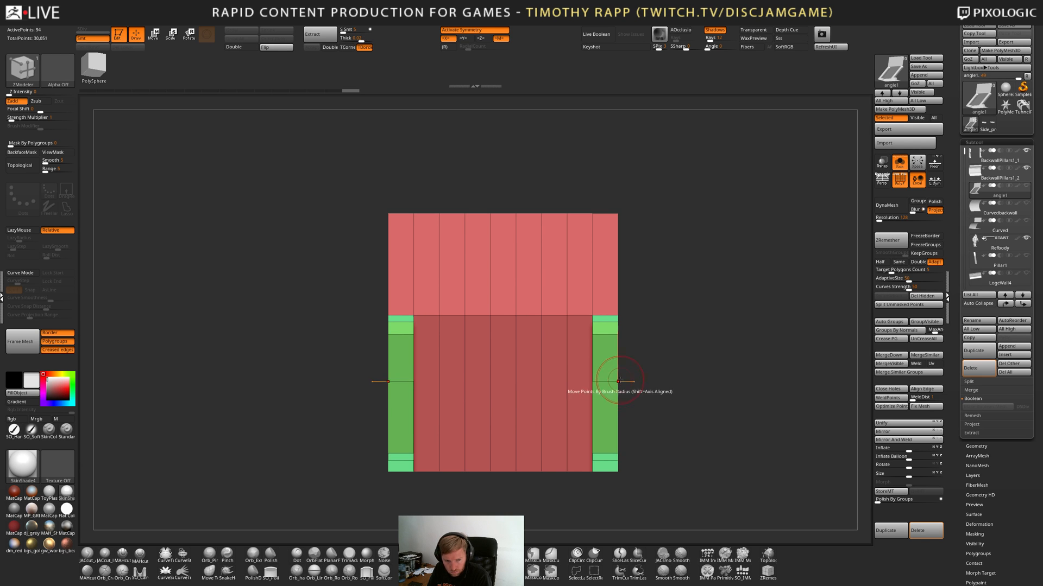
pyautogui.moveTo(632, 414); pyautogui.dragTo(660, 474)
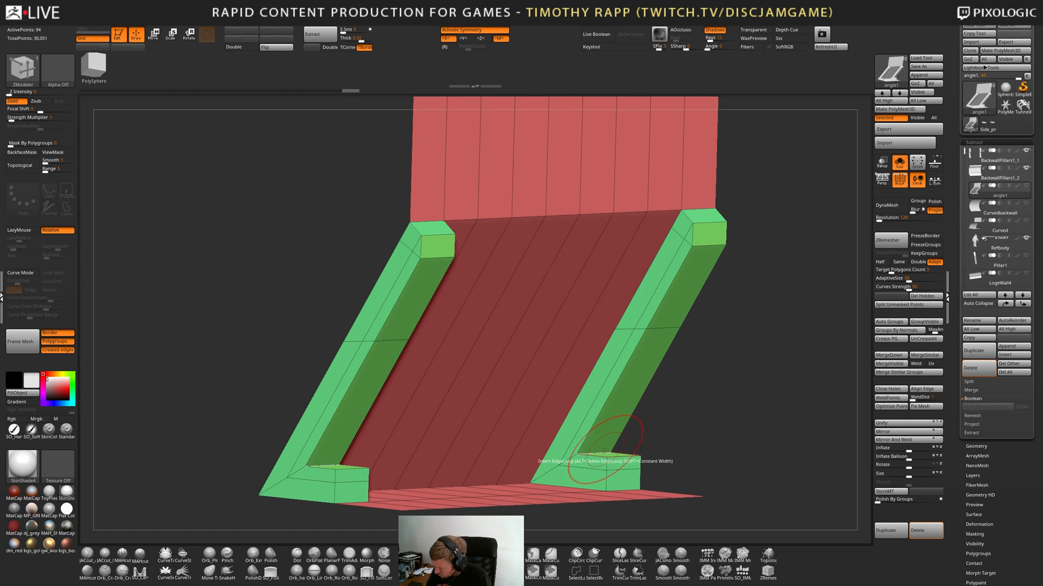
# Set the ZModeler edge action to Slide and slide the foot's inner edge up the ribs to form a sloped transition.
pyautogui.press('space')
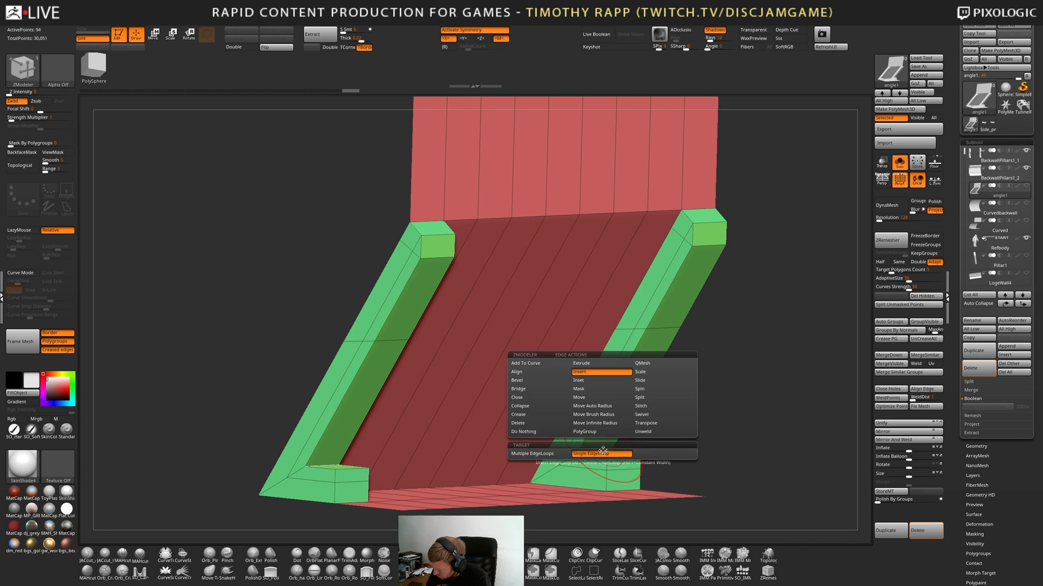
pyautogui.click(648, 381)
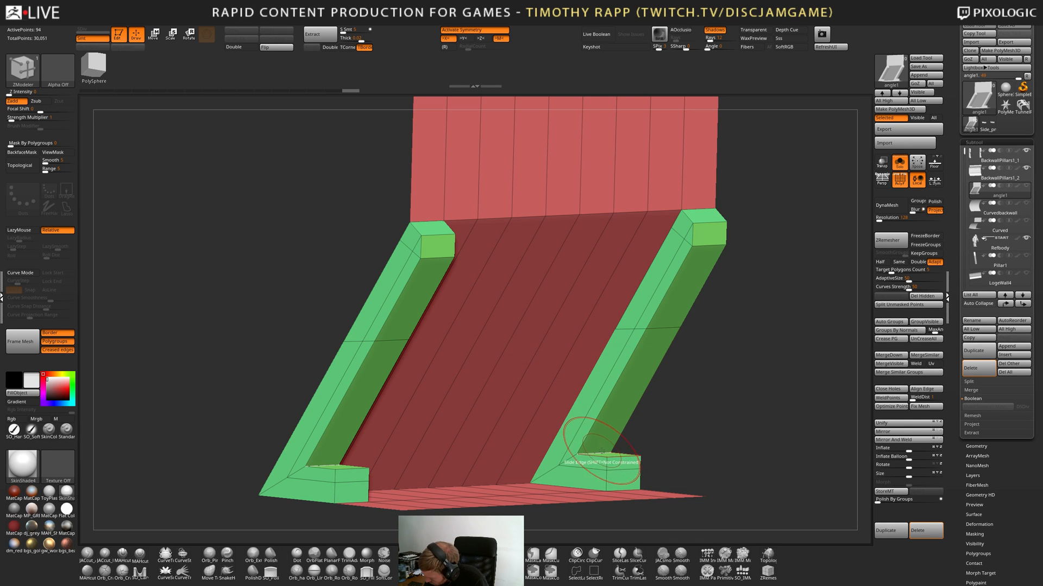
pyautogui.moveTo(601, 451); pyautogui.dragTo(623, 428)
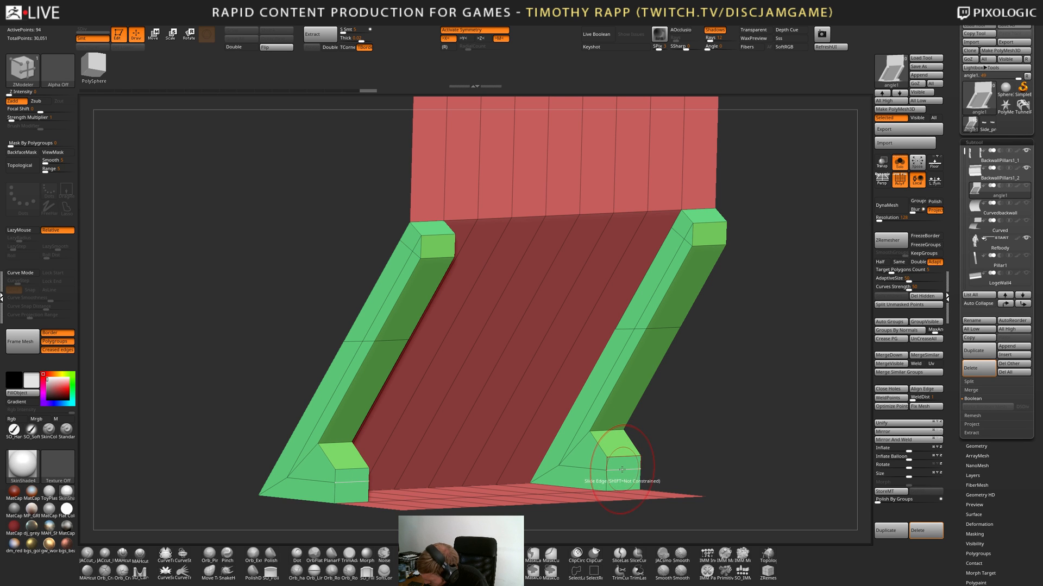
# Try to extrude the underside faces of the ribs' upper half with QMesh, and undo it.
pyautogui.moveTo(592, 465)
pyautogui.mouseDown(button='right')
pyautogui.moveTo(641, 464)
pyautogui.moveTo(585, 456)
pyautogui.mouseUp(button='right')
pyautogui.keyDown('ctrl'); pyautogui.moveTo(690, 457); pyautogui.dragTo(643, 454, button='right'); pyautogui.keyUp('ctrl')
pyautogui.moveTo(643, 454); pyautogui.dragTo(628, 415, button='right')
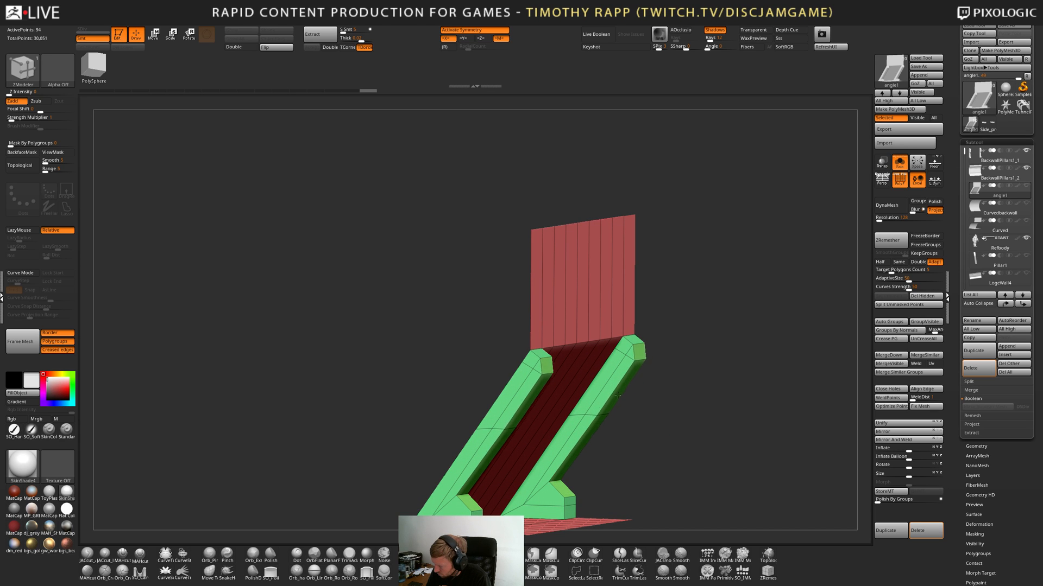
pyautogui.moveTo(612, 398); pyautogui.dragTo(619, 402)
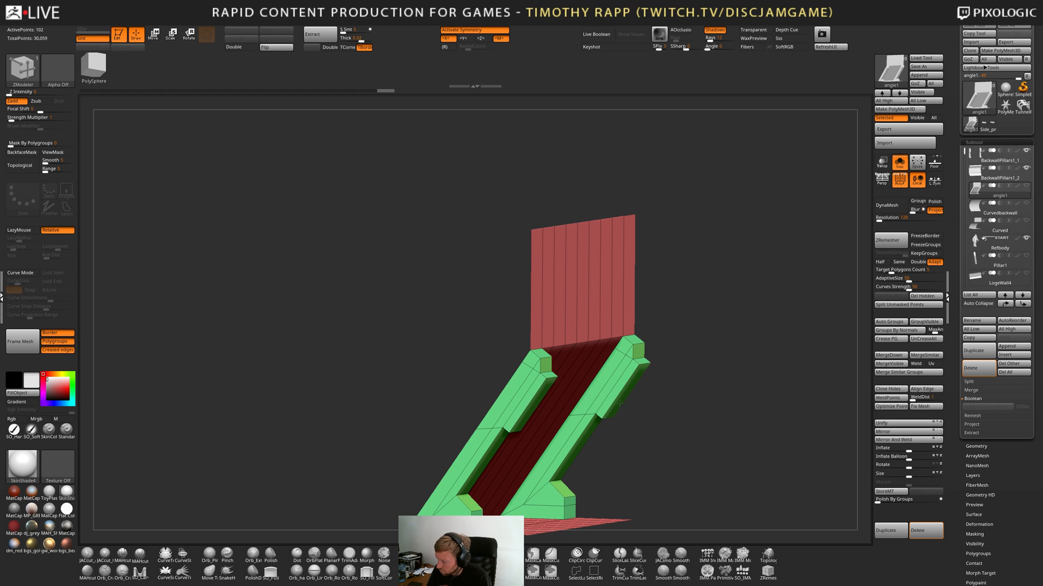
pyautogui.hotkey('ctrl', 'z')
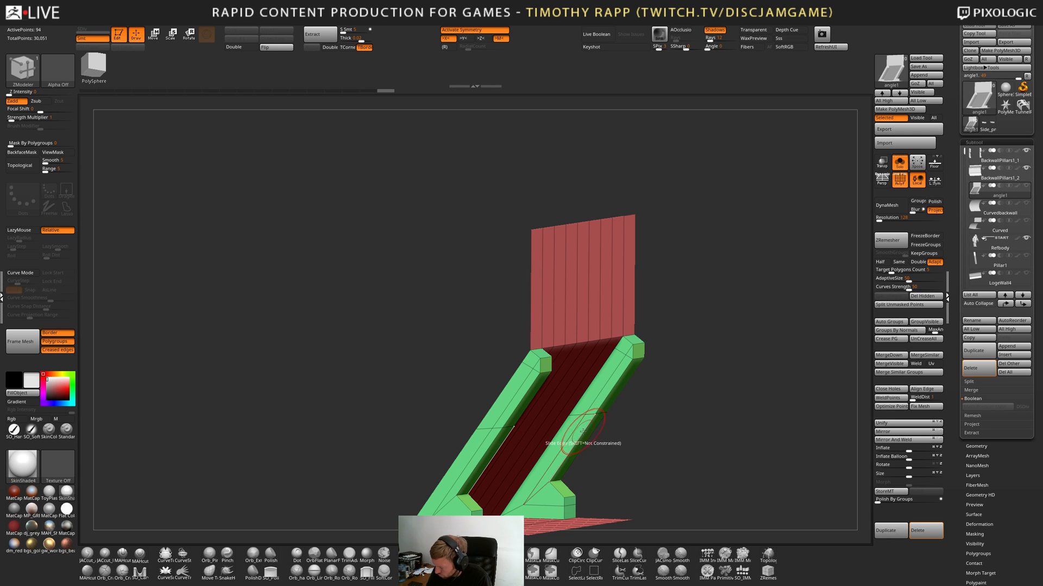
# Insert a second edge loop just below the ribs' middle loop and pull the upper underside faces outward into a thicker section with a sloped step.
pyautogui.press('space')
pyautogui.click(576, 373)
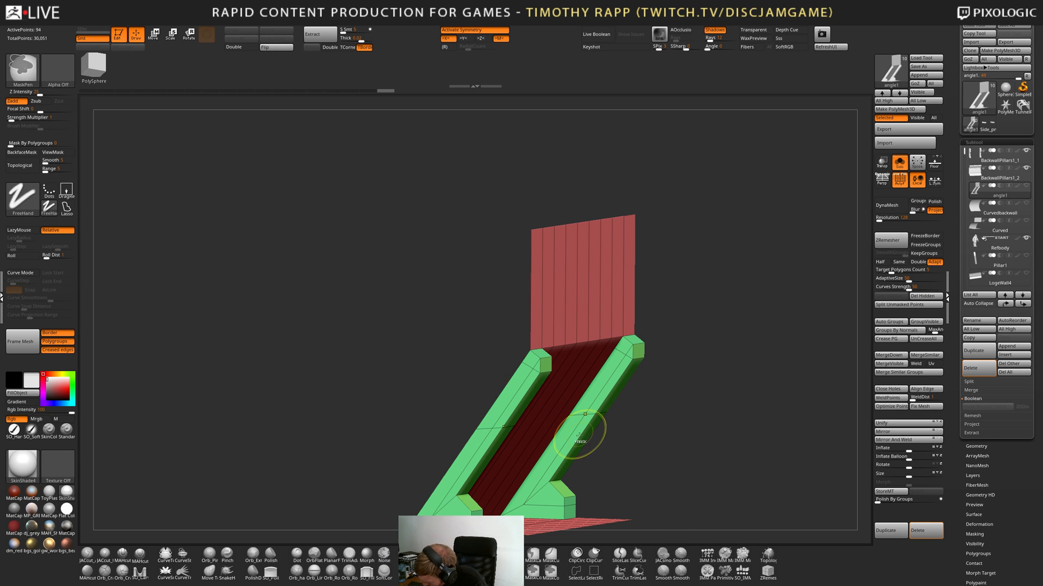
pyautogui.click(582, 427)
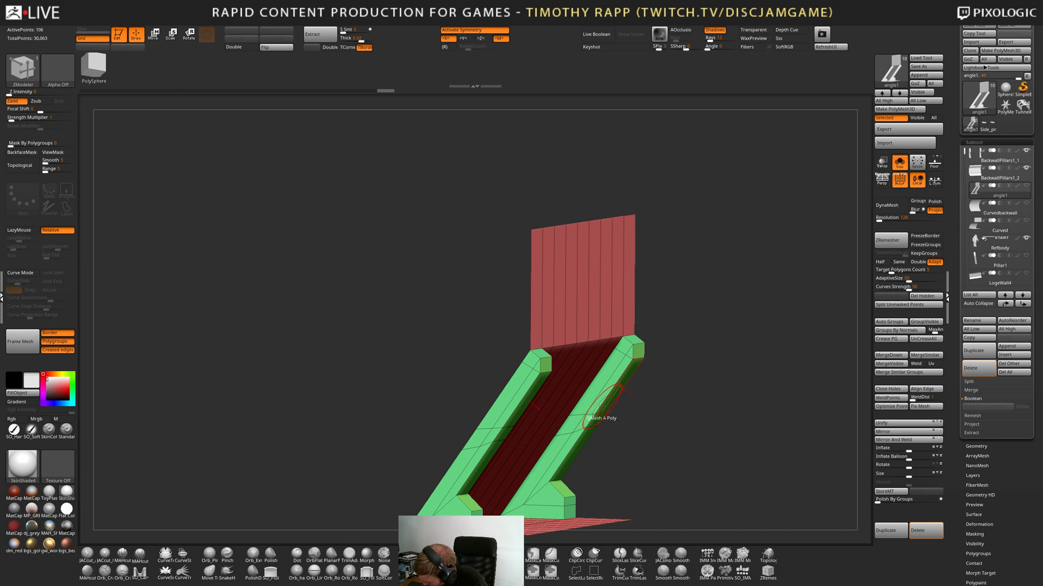
pyautogui.moveTo(601, 407); pyautogui.dragTo(719, 404)
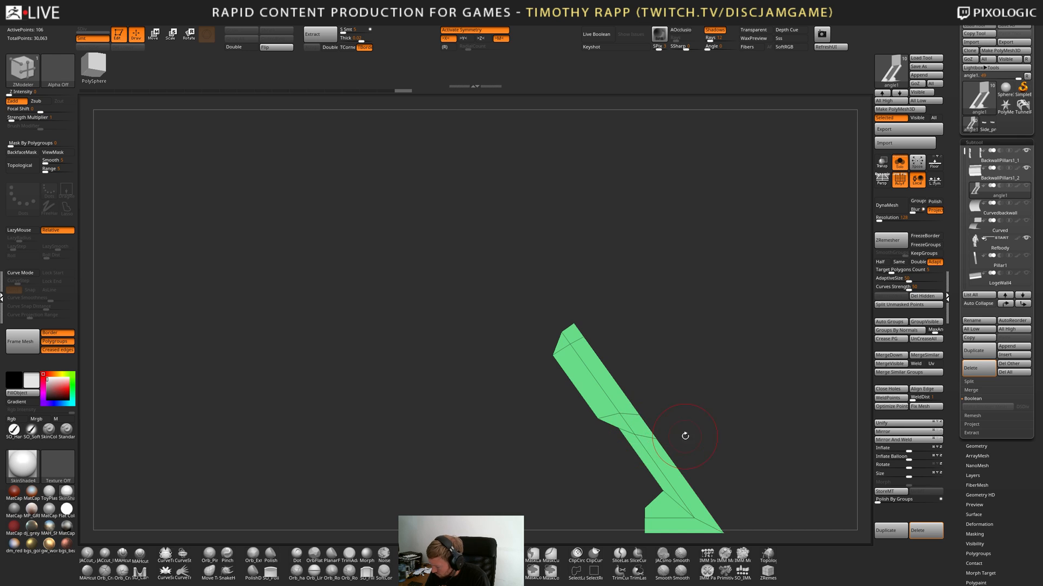
pyautogui.keyDown('alt'); pyautogui.moveTo(684, 435); pyautogui.dragTo(668, 410); pyautogui.keyUp('alt')
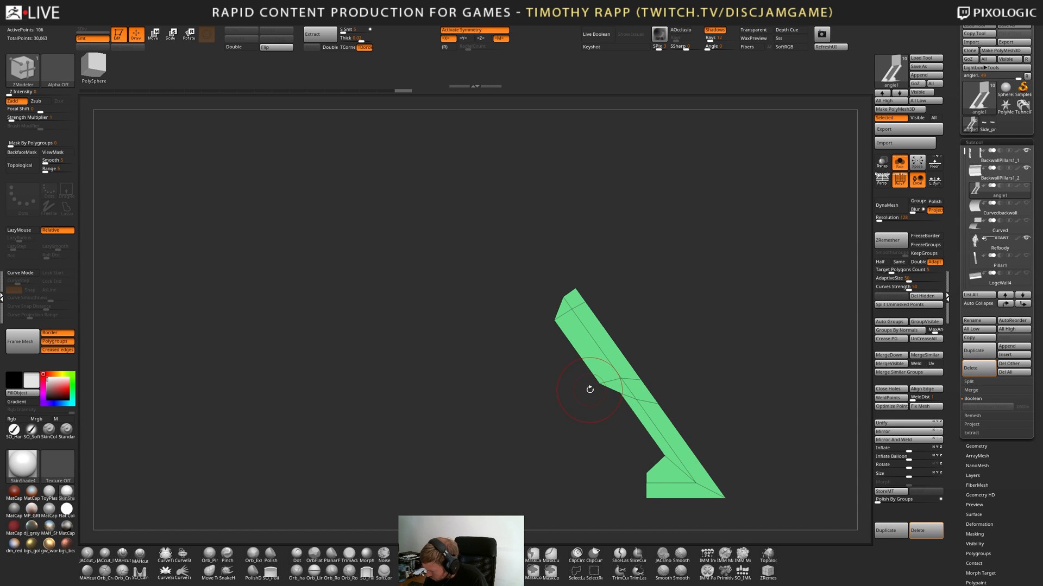
pyautogui.moveTo(590, 389); pyautogui.dragTo(626, 378)
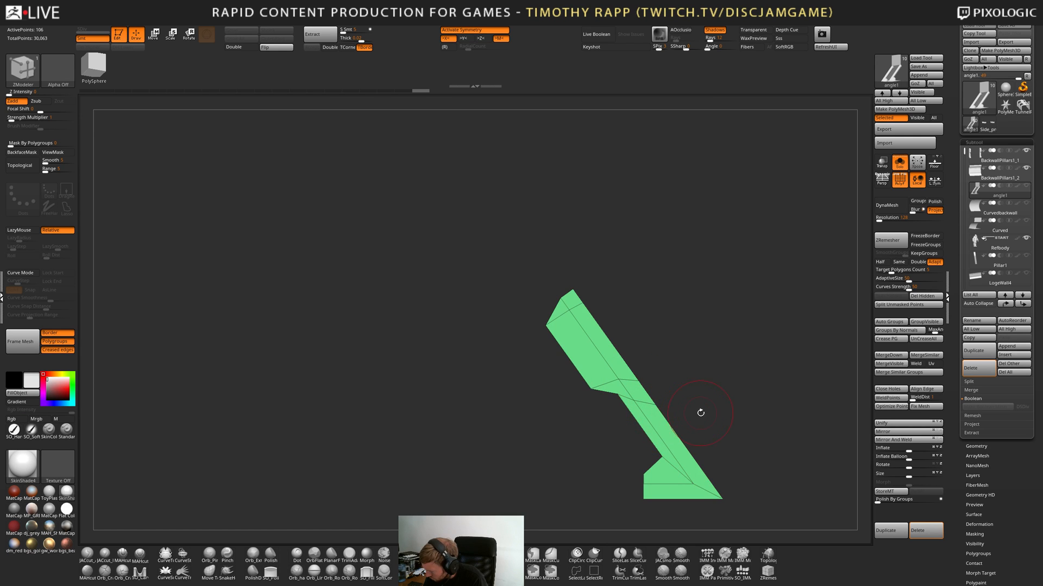
# Set the ZModeler edge action back to Slide and adjust the edge loops around the ribs' sloped step.
pyautogui.moveTo(701, 412)
pyautogui.mouseDown()
pyautogui.moveTo(654, 408)
pyautogui.moveTo(647, 383)
pyautogui.moveTo(673, 376)
pyautogui.moveTo(676, 407)
pyautogui.moveTo(659, 409)
pyautogui.moveTo(677, 408)
pyautogui.moveTo(646, 411)
pyautogui.mouseUp()
pyautogui.press('shift')
pyautogui.press('space')
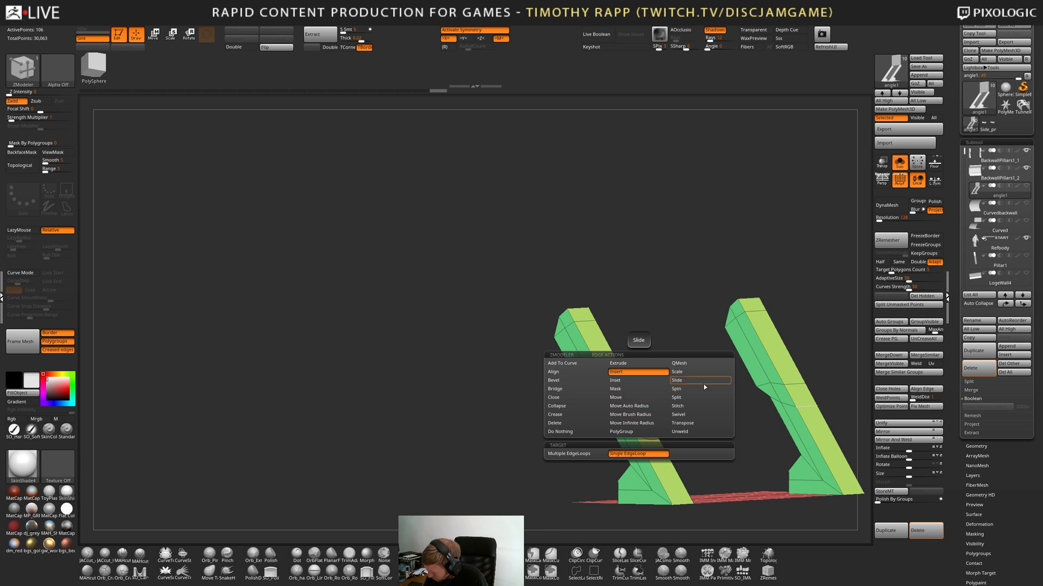
pyautogui.click(686, 380)
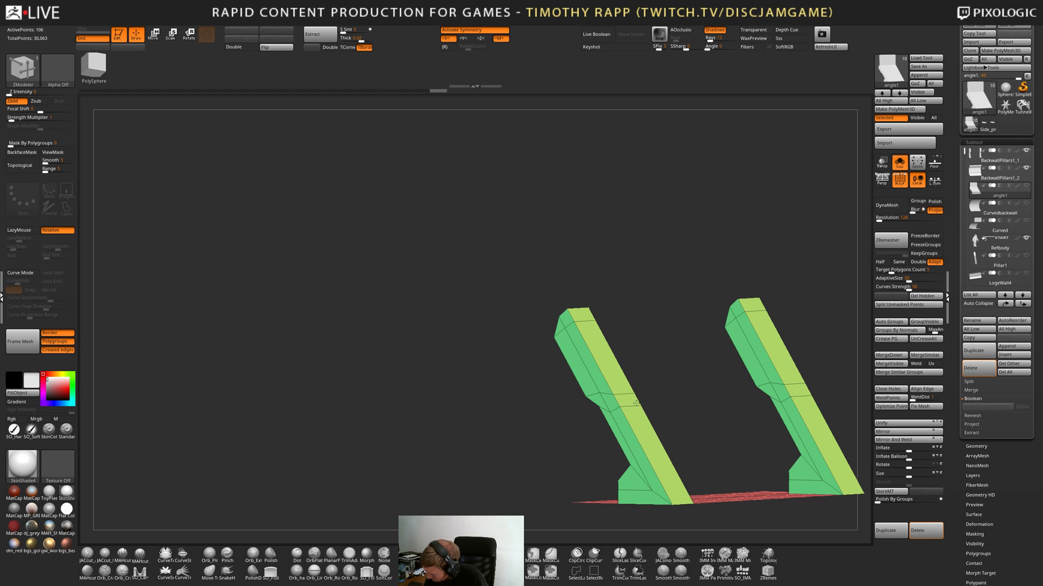
pyautogui.moveTo(642, 391); pyautogui.dragTo(660, 400)
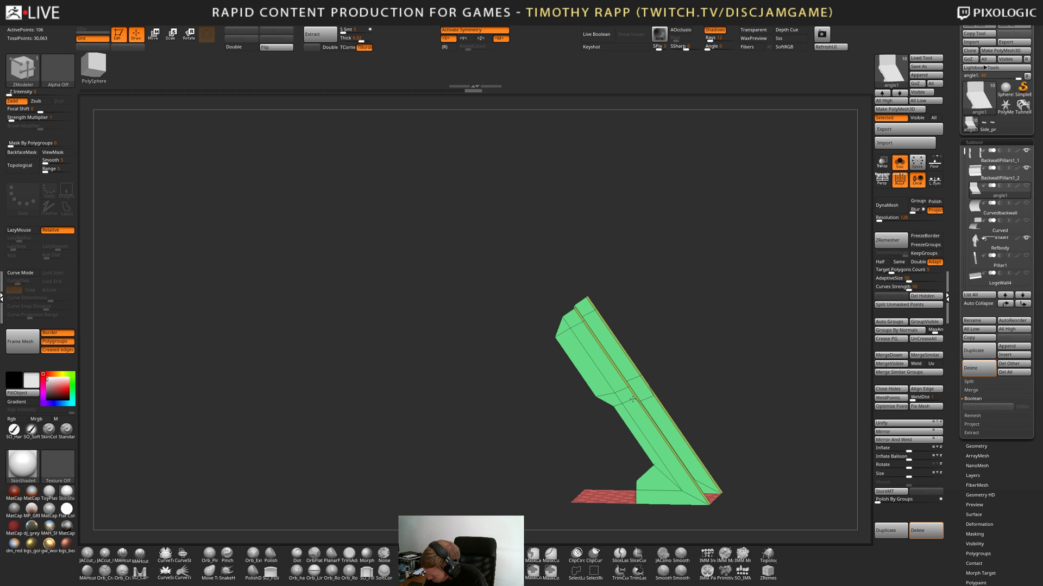
pyautogui.moveTo(620, 390); pyautogui.dragTo(619, 391)
pyautogui.moveTo(621, 388); pyautogui.dragTo(596, 393, button='right')
pyautogui.moveTo(662, 401); pyautogui.dragTo(629, 404, button='right')
pyautogui.moveTo(664, 405); pyautogui.dragTo(665, 398)
pyautogui.moveTo(664, 395); pyautogui.dragTo(624, 396, button='right')
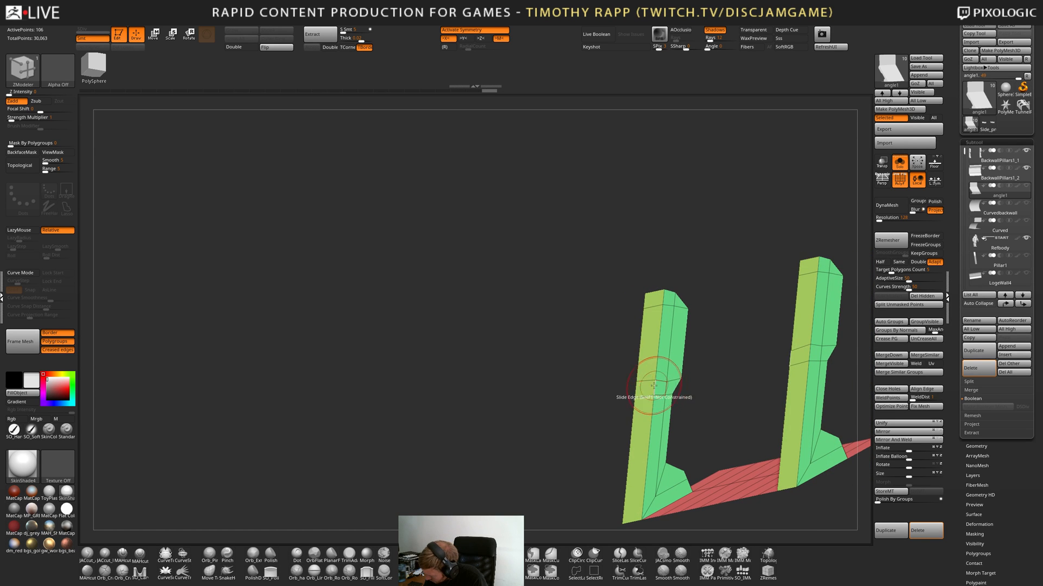
# Compare the two pillars' stepped profile with earlier versions in the undo history, in shaded and polyframe display.
pyautogui.moveTo(707, 373); pyautogui.dragTo(741, 400, button='right')
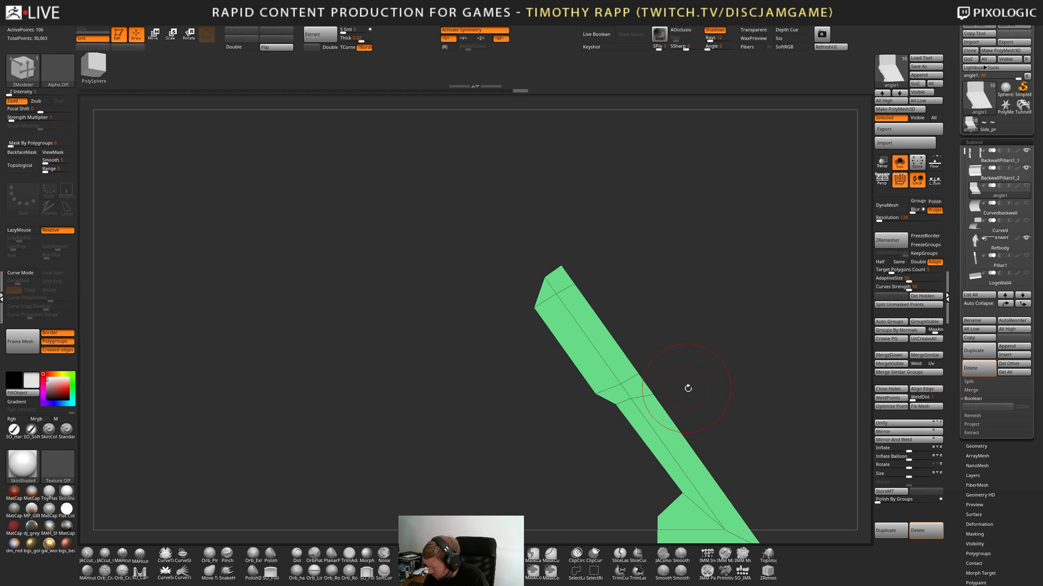
pyautogui.moveTo(686, 389)
pyautogui.mouseDown(button='right')
pyautogui.moveTo(728, 386)
pyautogui.moveTo(706, 413)
pyautogui.mouseUp(button='right')
pyautogui.press('ctrl')
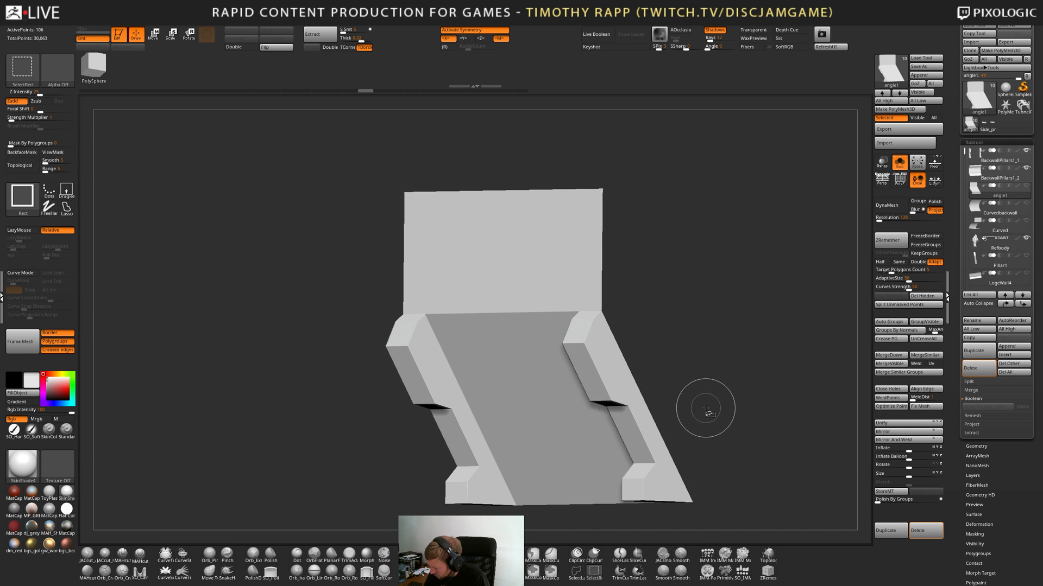
pyautogui.hotkey('ctrl', 'shift', 'z')
pyautogui.hotkey('ctrl', 'z')
pyautogui.hotkey('ctrl', 'z')
pyautogui.hotkey('ctrl', 'z')
pyautogui.hotkey('ctrl', 'z')
pyautogui.hotkey('ctrl', 'shift', 'z')
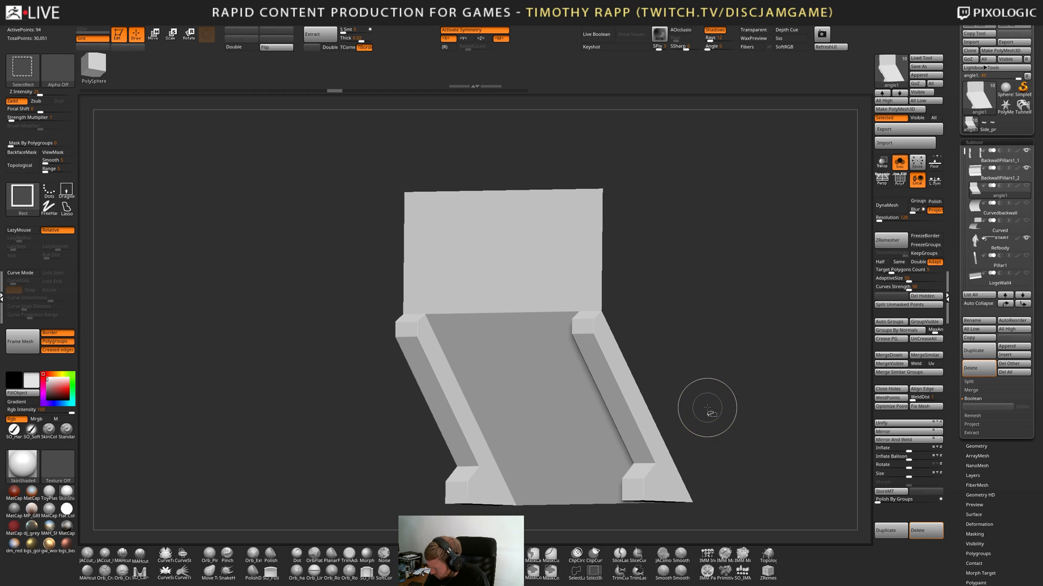
pyautogui.hotkey('ctrl', 'shift', 'z')
pyautogui.hotkey('shift', 'f')
pyautogui.keyDown('ctrl'); pyautogui.keyDown('shift'); pyautogui.click(683, 415); pyautogui.keyUp('shift'); pyautogui.keyUp('ctrl')
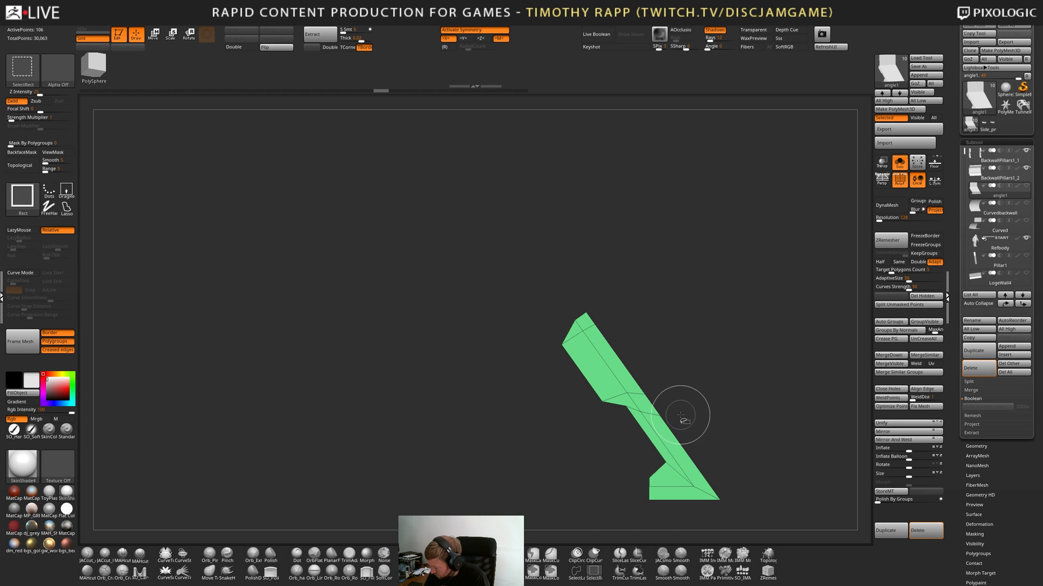
pyautogui.hotkey('ctrl', 'shift', 'z')
pyautogui.keyDown('ctrl'); pyautogui.moveTo(687, 412); pyautogui.dragTo(659, 418, button='right'); pyautogui.keyUp('ctrl')
pyautogui.hotkey('shift', 'f')
pyautogui.keyDown('ctrl'); pyautogui.keyDown('shift'); pyautogui.click(696, 421); pyautogui.keyUp('shift'); pyautogui.keyUp('ctrl')
pyautogui.hotkey('shift', 'f')
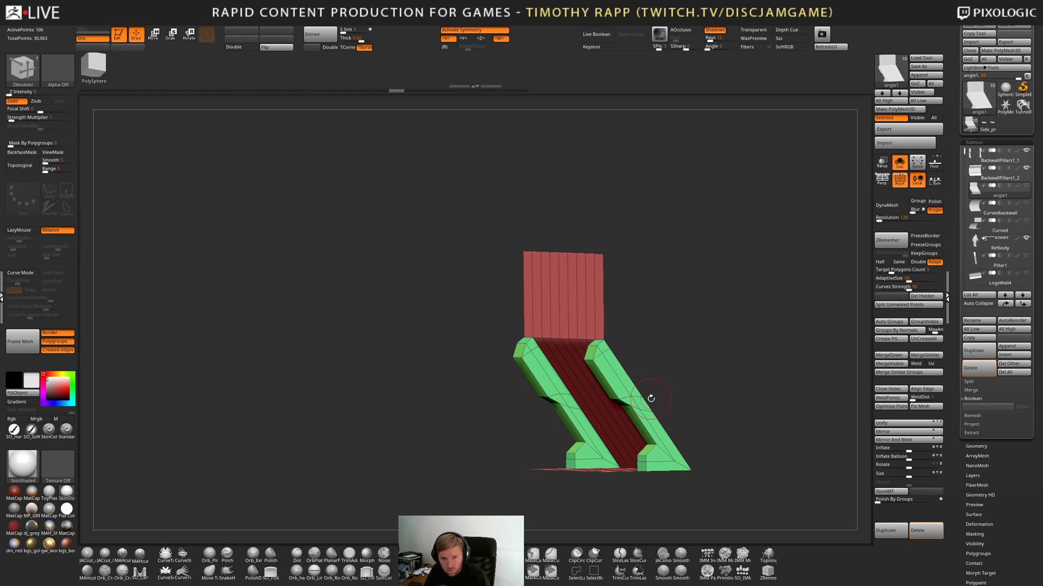
# Slide the edges at the upper end of the angled pillars to reshape their tops.
pyautogui.moveTo(617, 386); pyautogui.dragTo(643, 360, button='right')
pyautogui.keyDown('ctrl'); pyautogui.moveTo(643, 360); pyautogui.dragTo(659, 372, button='right'); pyautogui.keyUp('ctrl')
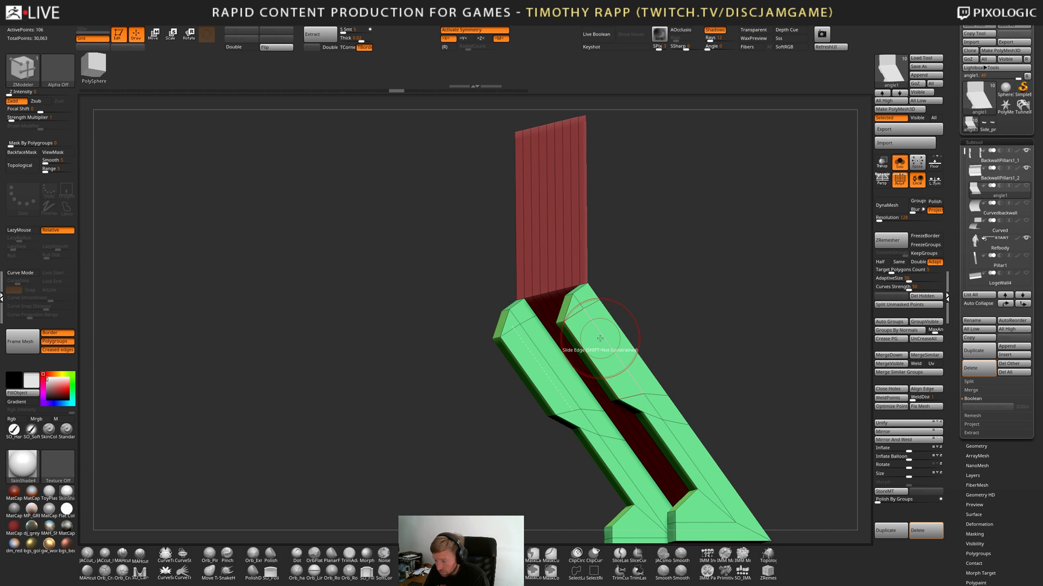
pyautogui.moveTo(607, 332); pyautogui.dragTo(640, 353, button='right')
pyautogui.moveTo(547, 294)
pyautogui.mouseDown(button='right')
pyautogui.moveTo(617, 296)
pyautogui.moveTo(560, 294)
pyautogui.mouseUp(button='right')
pyautogui.moveTo(557, 291); pyautogui.dragTo(560, 320)
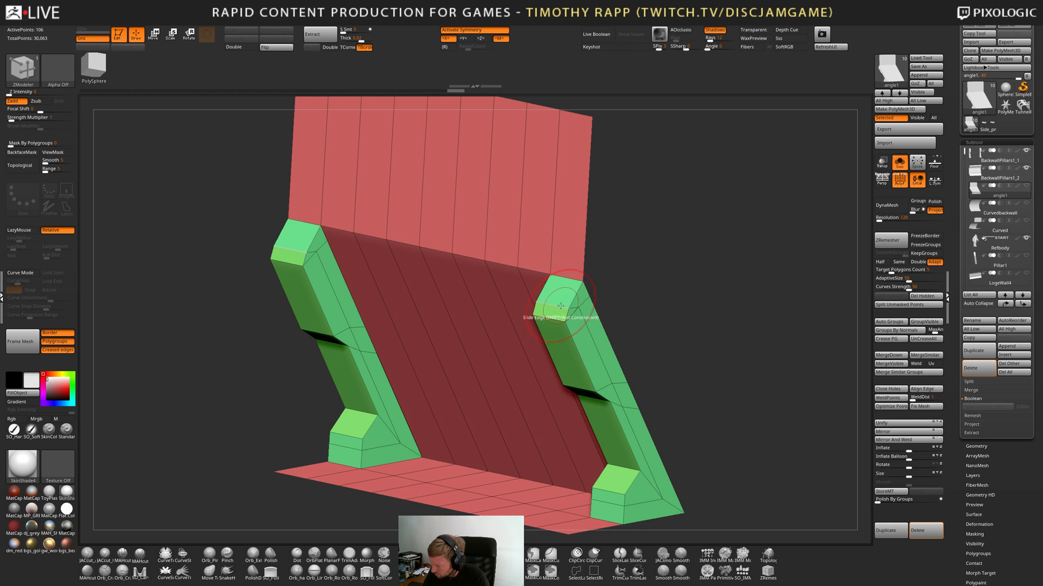
# Delete the extra edge loops running lengthwise through both pillars and check the simplified shape in shaded display.
pyautogui.press('space')
pyautogui.click(552, 314)
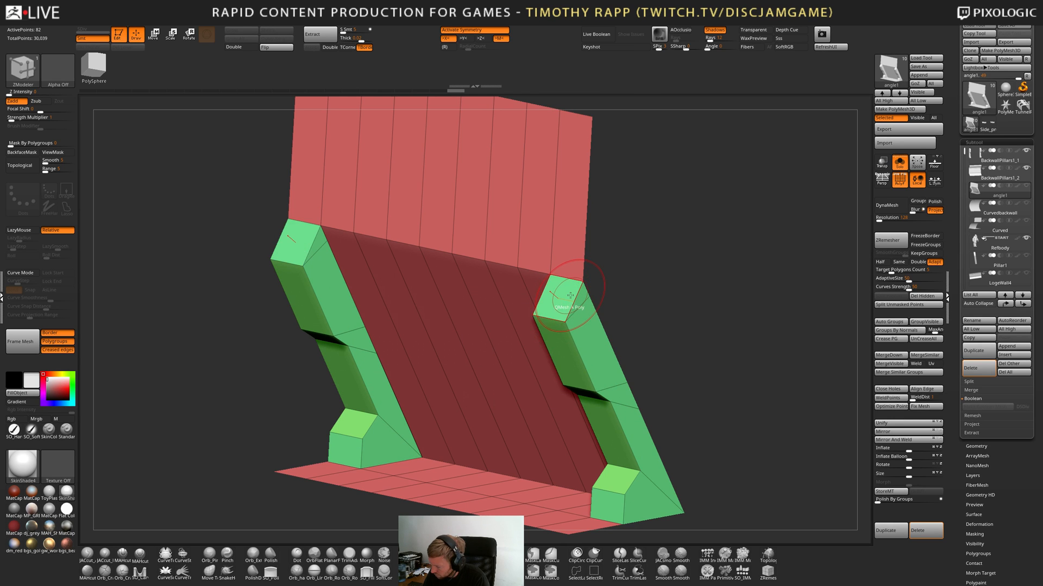
pyautogui.keyDown('ctrl'); pyautogui.keyDown('shift'); pyautogui.click(588, 333); pyautogui.keyUp('shift'); pyautogui.keyUp('ctrl')
pyautogui.keyDown('ctrl'); pyautogui.moveTo(588, 334); pyautogui.dragTo(661, 400, button='right'); pyautogui.keyUp('ctrl')
pyautogui.keyDown('ctrl'); pyautogui.keyDown('shift'); pyautogui.click(693, 324); pyautogui.keyUp('shift'); pyautogui.keyUp('ctrl')
pyautogui.hotkey('shift', 'f')
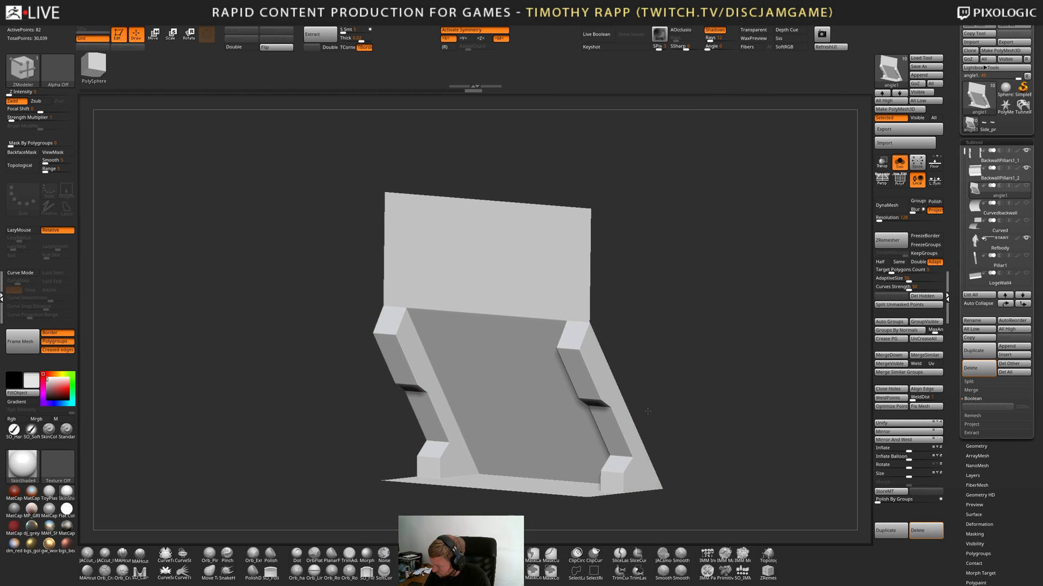
pyautogui.keyDown('ctrl'); pyautogui.keyDown('shift'); pyautogui.click(613, 370); pyautogui.keyUp('shift'); pyautogui.keyUp('ctrl')
pyautogui.keyDown('shift'); pyautogui.moveTo(662, 358); pyautogui.dragTo(649, 356, button='right'); pyautogui.keyUp('shift')
pyautogui.keyDown('ctrl'); pyautogui.moveTo(643, 408); pyautogui.dragTo(706, 415, button='right'); pyautogui.keyUp('ctrl')
pyautogui.hotkey('shift', 'f')
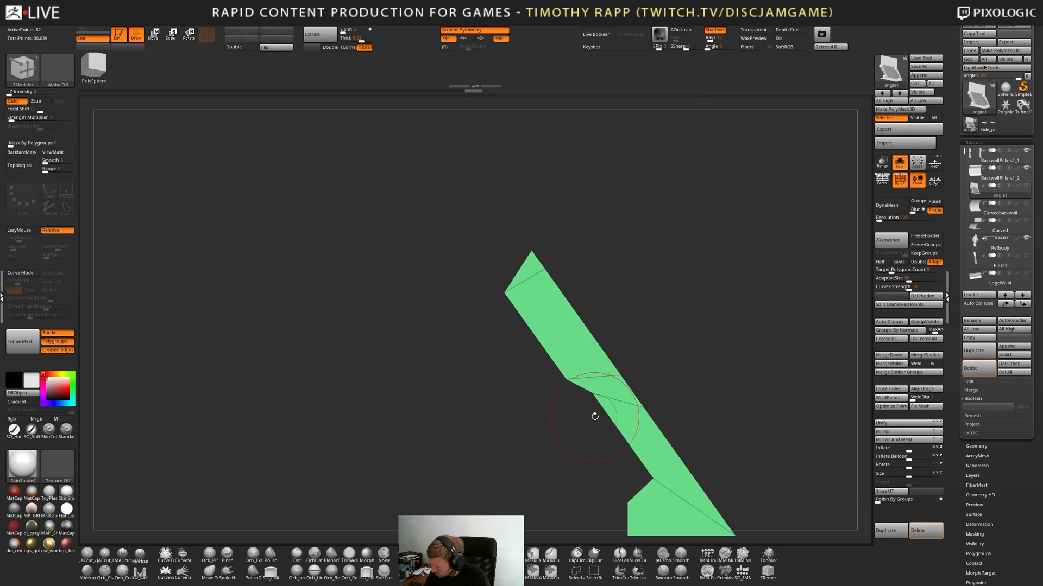
# Set the ZModeler edge action to Slide at the pillar's step.
pyautogui.moveTo(593, 417); pyautogui.dragTo(593, 380, button='right')
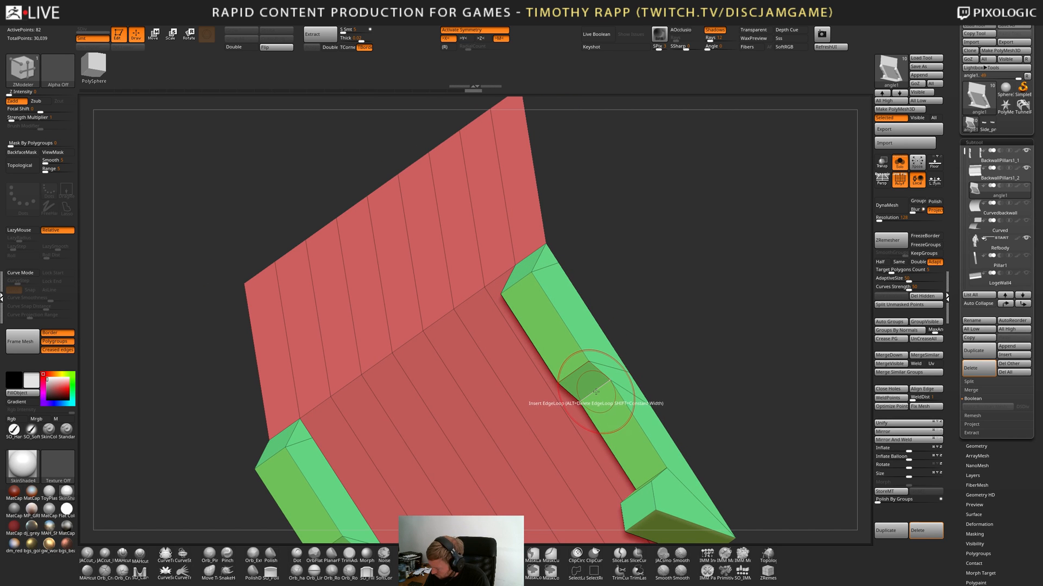
pyautogui.press('space')
pyautogui.click(634, 380)
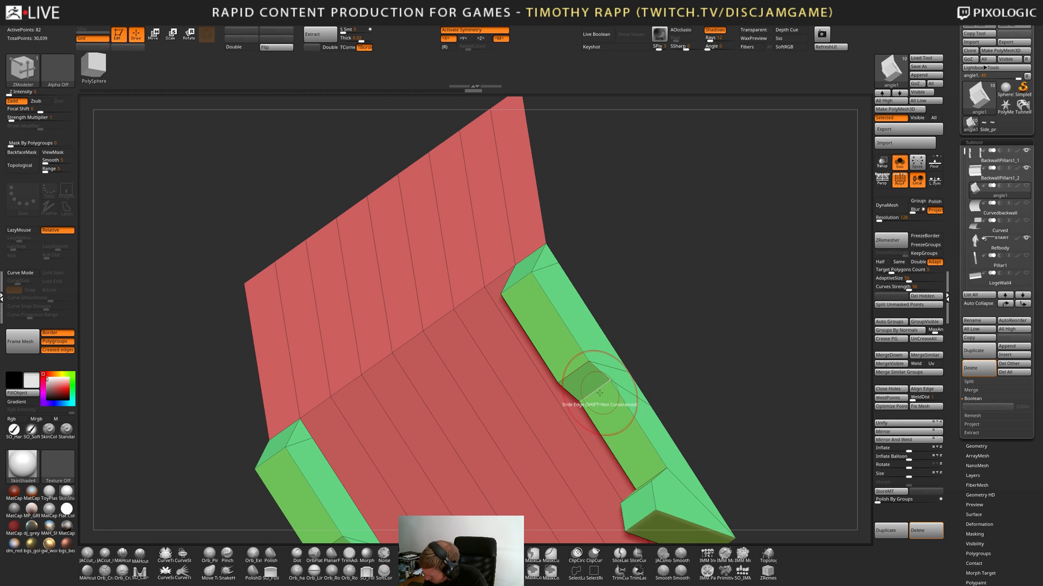
# Examine the stepped pillars' profile from the side and from angled views.
pyautogui.keyDown('ctrl'); pyautogui.keyDown('shift'); pyautogui.click(593, 380); pyautogui.keyUp('shift'); pyautogui.keyUp('ctrl')
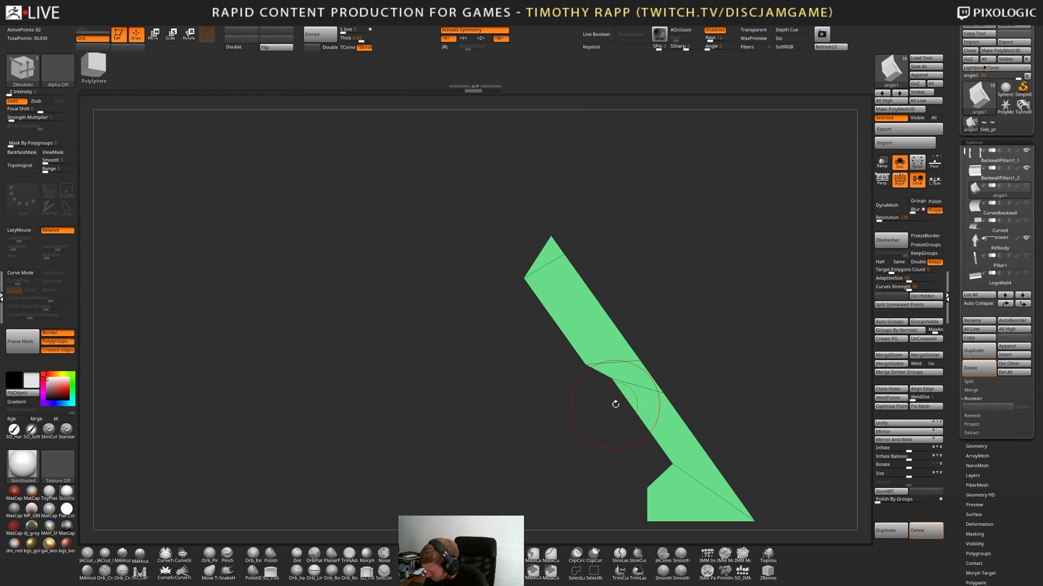
pyautogui.keyDown('alt'); pyautogui.moveTo(615, 404); pyautogui.dragTo(649, 357); pyautogui.keyUp('alt')
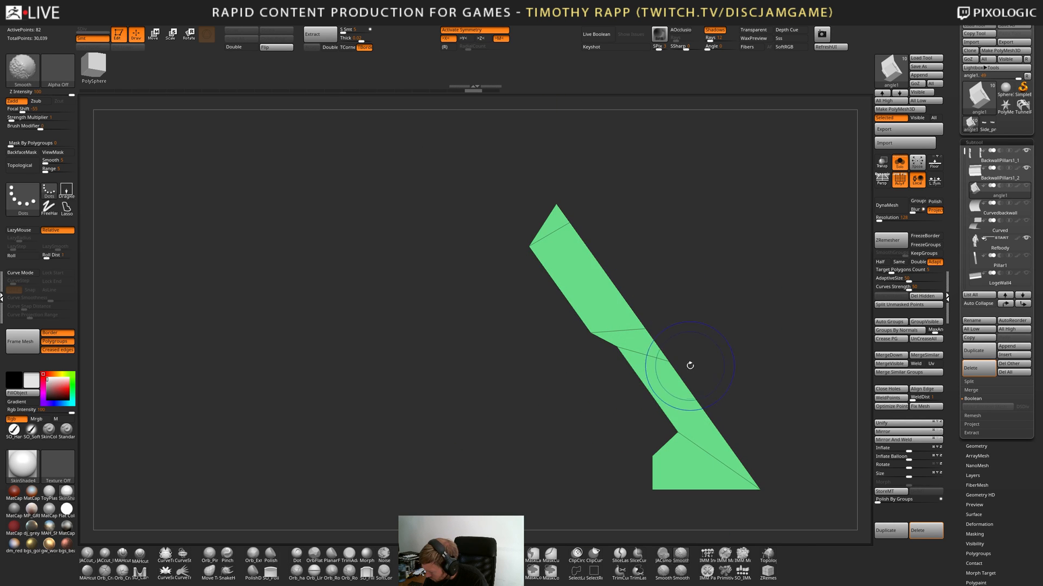
pyautogui.keyDown('ctrl'); pyautogui.keyDown('shift'); pyautogui.click(654, 342); pyautogui.keyUp('shift'); pyautogui.keyUp('ctrl')
pyautogui.moveTo(654, 341); pyautogui.dragTo(647, 341)
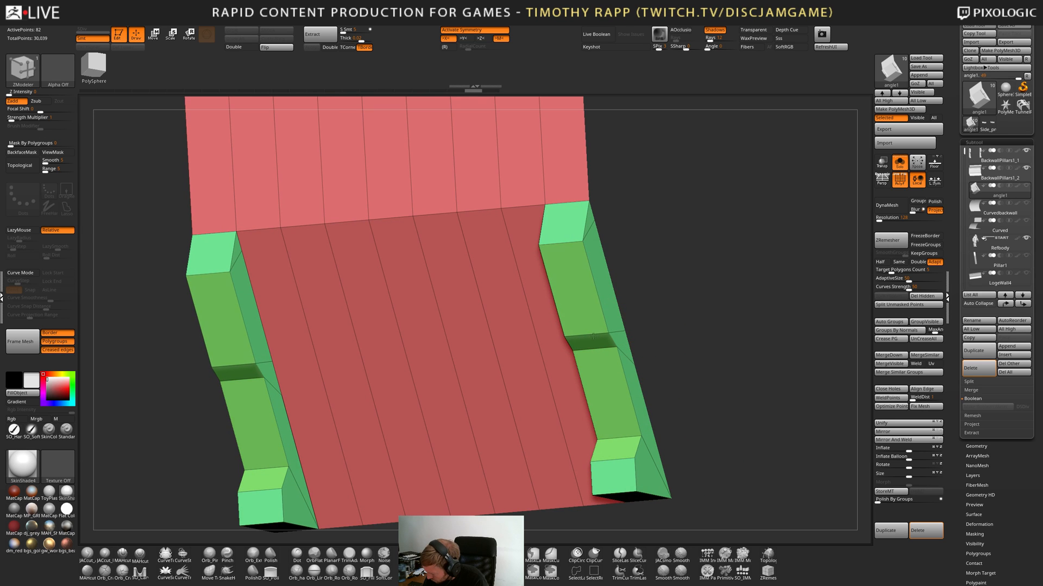
pyautogui.keyDown('ctrl'); pyautogui.keyDown('shift'); pyautogui.click(596, 346); pyautogui.keyUp('shift'); pyautogui.keyUp('ctrl')
pyautogui.moveTo(576, 395); pyautogui.dragTo(567, 382)
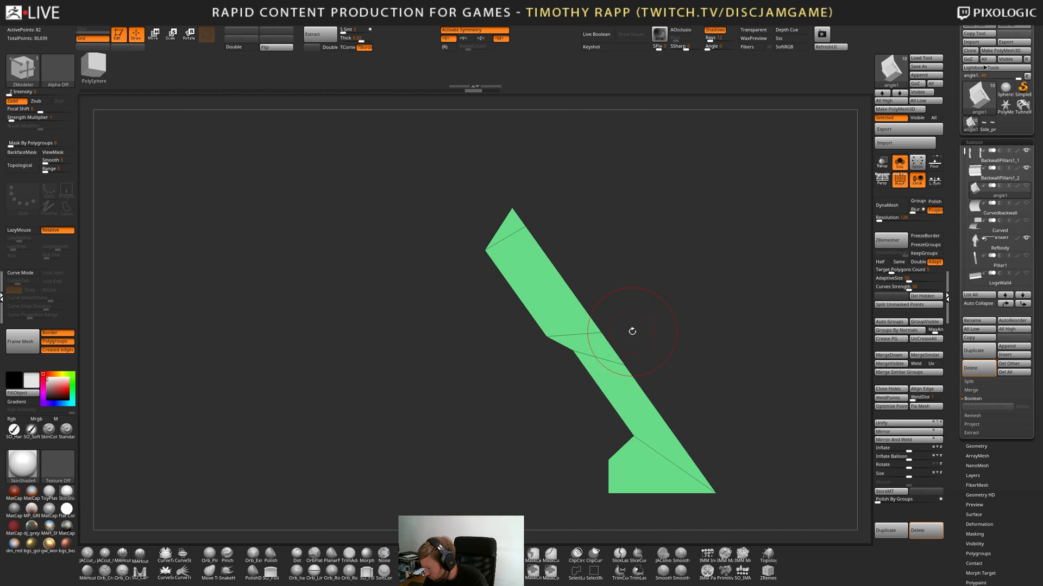
pyautogui.moveTo(618, 346)
pyautogui.mouseDown(button='right')
pyautogui.moveTo(613, 361)
pyautogui.moveTo(584, 346)
pyautogui.moveTo(608, 342)
pyautogui.mouseUp(button='right')
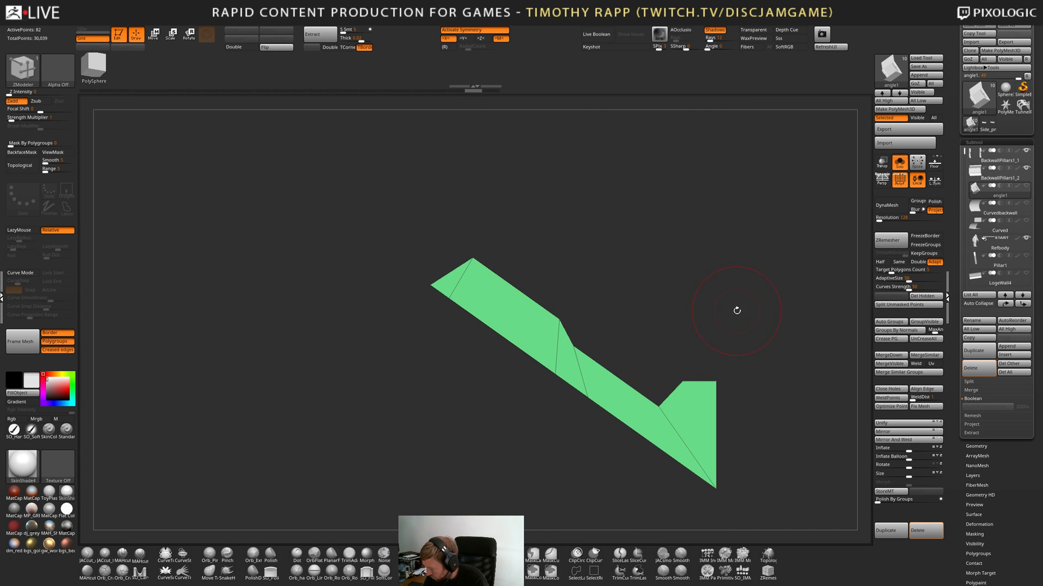
pyautogui.keyDown('alt'); pyautogui.moveTo(737, 311); pyautogui.dragTo(552, 341, button='right'); pyautogui.keyUp('alt')
pyautogui.keyDown('shift'); pyautogui.moveTo(421, 368); pyautogui.dragTo(462, 375, button='right'); pyautogui.keyUp('shift')
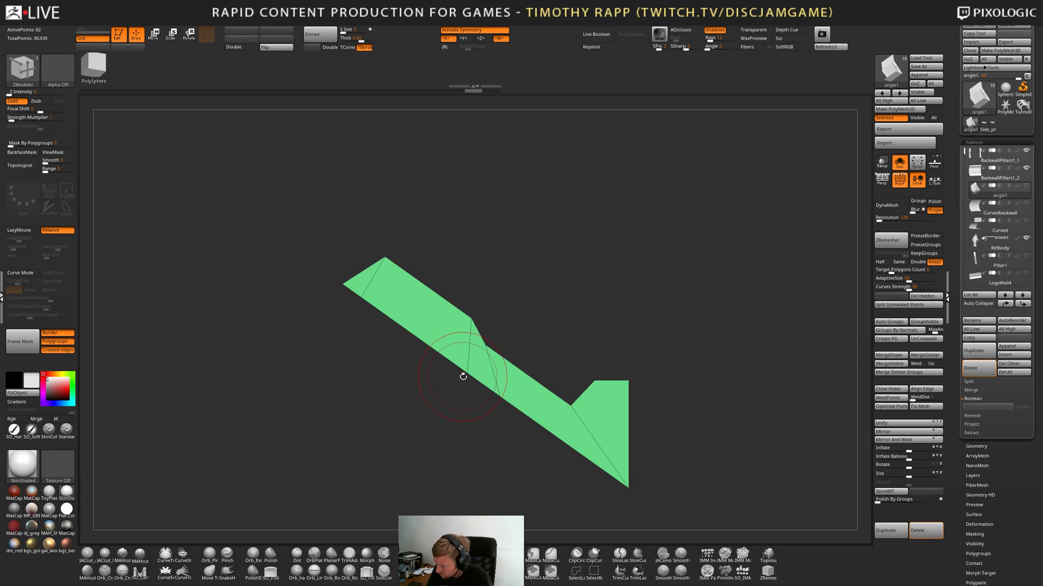
pyautogui.keyDown('alt'); pyautogui.moveTo(558, 337); pyautogui.dragTo(644, 326, button='right'); pyautogui.keyUp('alt')
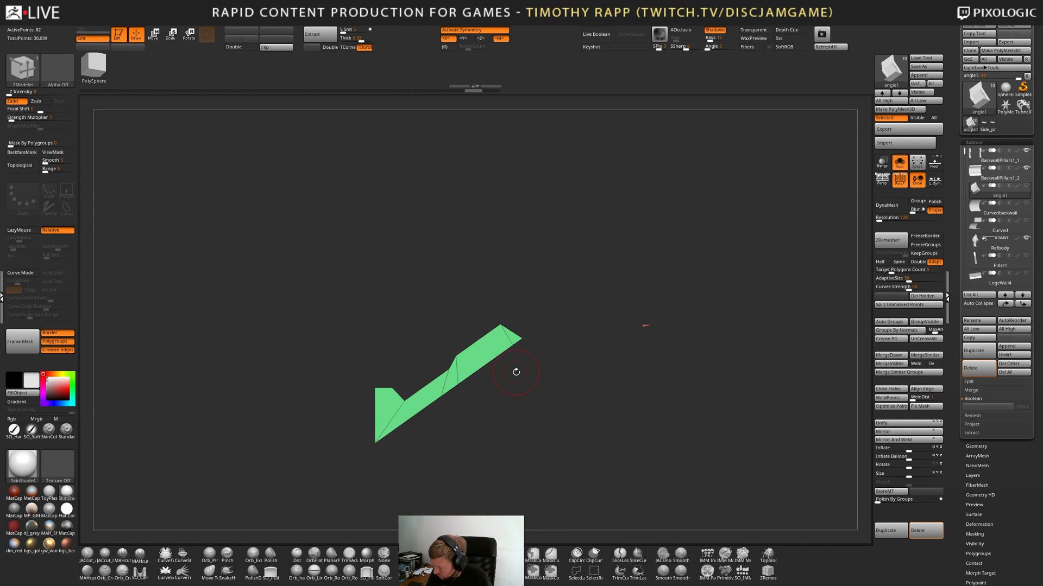
# Compare the pillar profile before and after the edge loop removal by stepping back and forth through the undo history.
pyautogui.hotkey('ctrl', 'z')
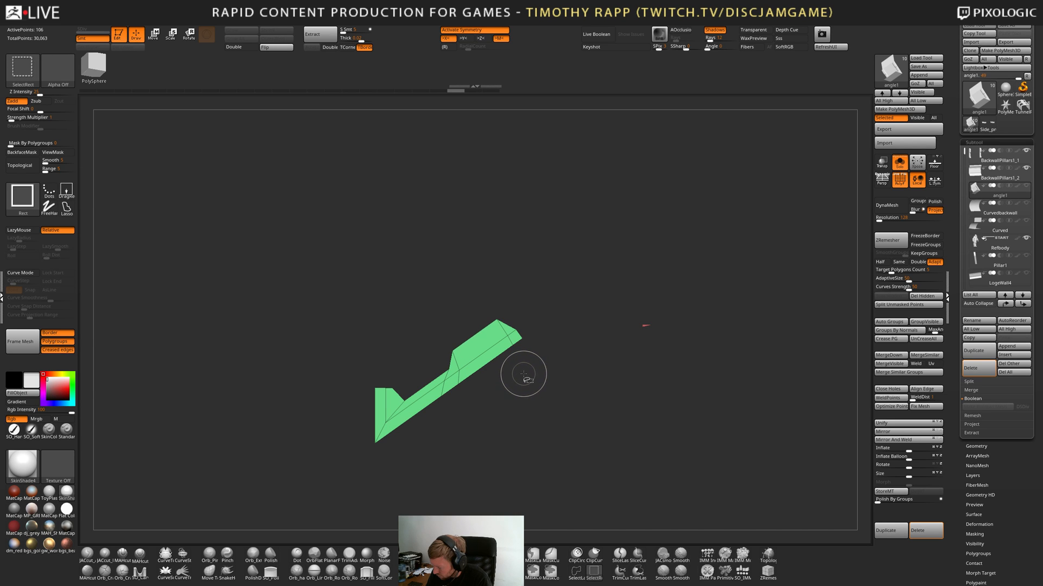
pyautogui.hotkey('ctrl', 'z')
pyautogui.hotkey('ctrl', 'z')
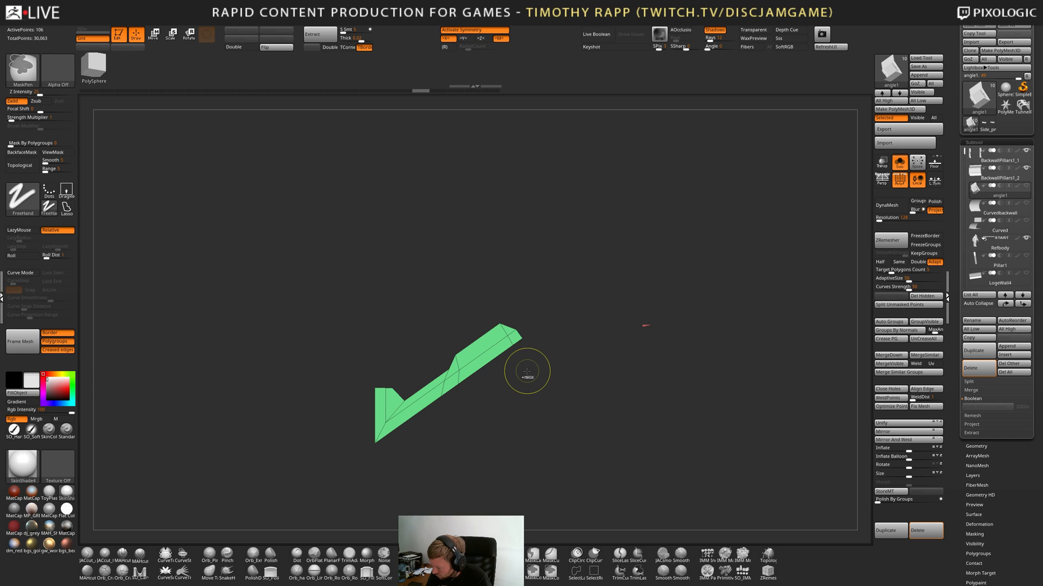
pyautogui.hotkey('ctrl', 'z')
pyautogui.hotkey('ctrl', 'shift', 'z')
pyautogui.hotkey('ctrl', 'shift', 'z')
pyautogui.hotkey('ctrl', 'shift', 'z')
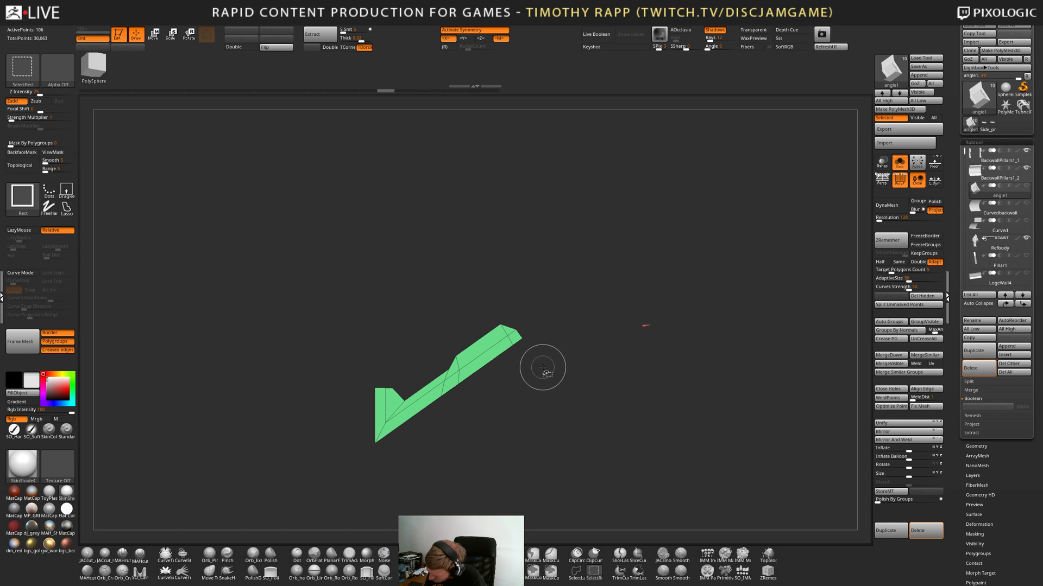
pyautogui.hotkey('ctrl', 'shift', 'z')
pyautogui.hotkey('ctrl', 'shift', 'z')
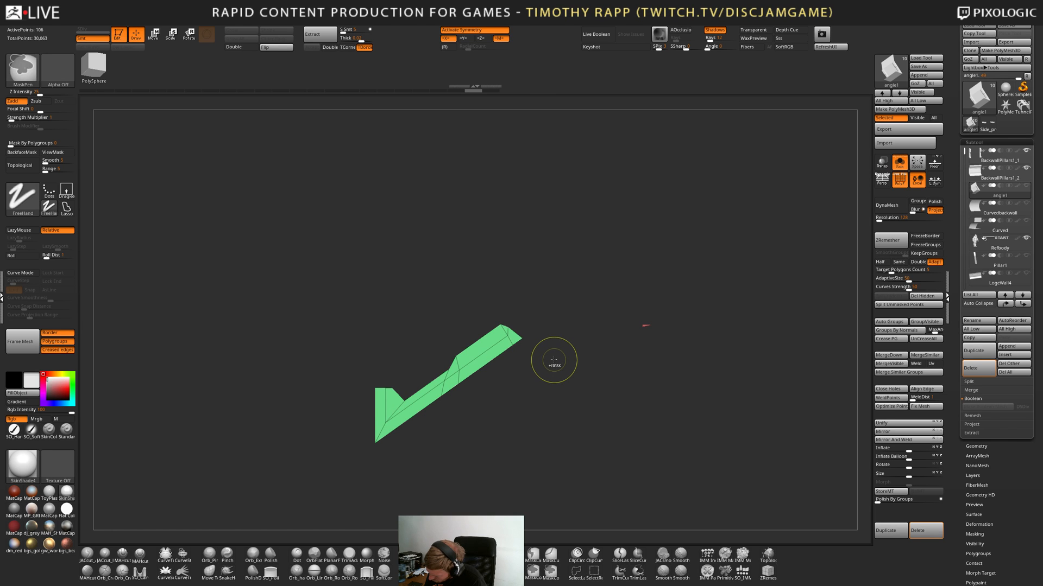
pyautogui.hotkey('ctrl', 'z')
pyautogui.hotkey('ctrl', 'shift', 'z')
pyautogui.moveTo(524, 367)
pyautogui.mouseDown()
pyautogui.moveTo(532, 365)
pyautogui.moveTo(529, 379)
pyautogui.moveTo(478, 384)
pyautogui.mouseUp()
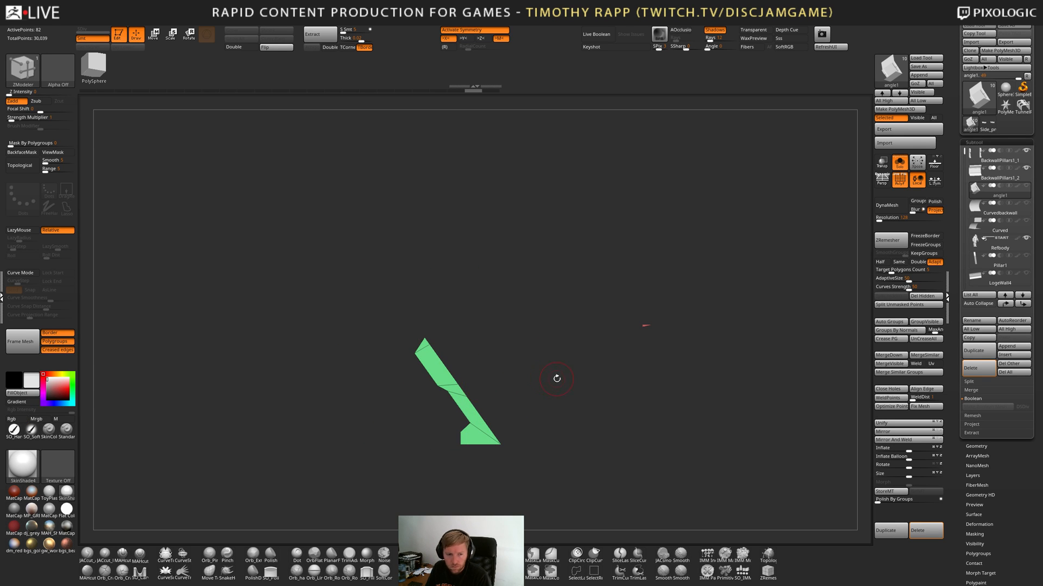
# Slide the front upper edge of both pillar feet down towards the floor, and choose Move as the ZModeler edge action.
pyautogui.keyDown('alt'); pyautogui.moveTo(521, 407); pyautogui.dragTo(555, 408); pyautogui.keyUp('alt')
pyautogui.moveTo(453, 425)
pyautogui.mouseDown()
pyautogui.moveTo(500, 420)
pyautogui.moveTo(447, 433)
pyautogui.mouseUp()
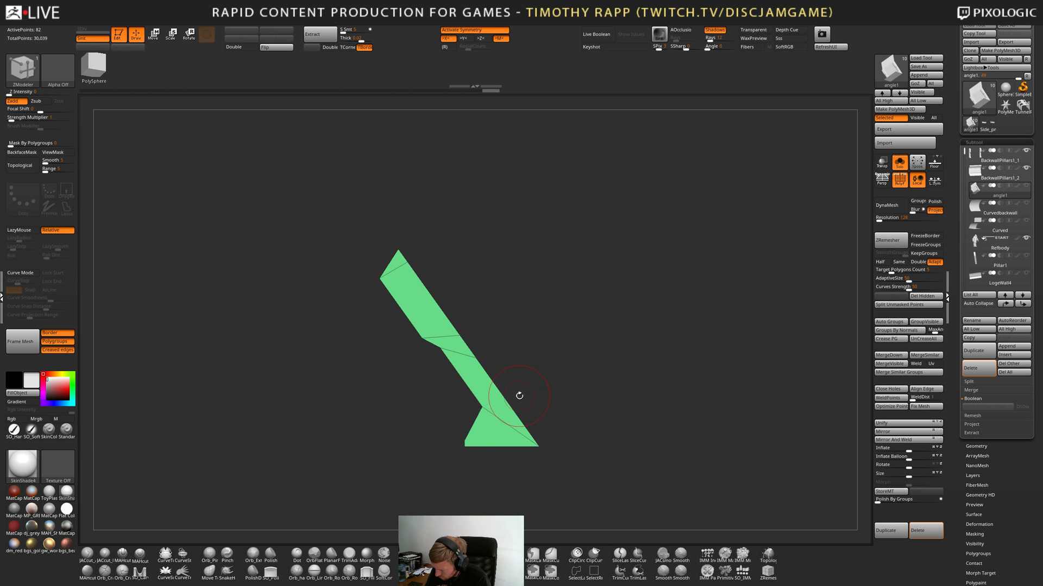
pyautogui.moveTo(519, 396); pyautogui.dragTo(472, 427)
pyautogui.press('space')
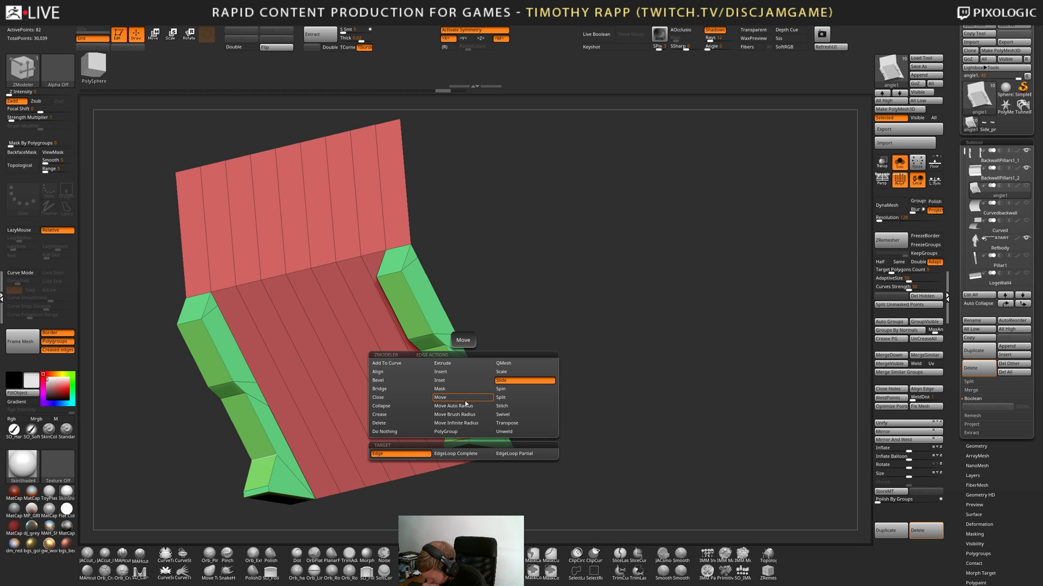
pyautogui.click(465, 404)
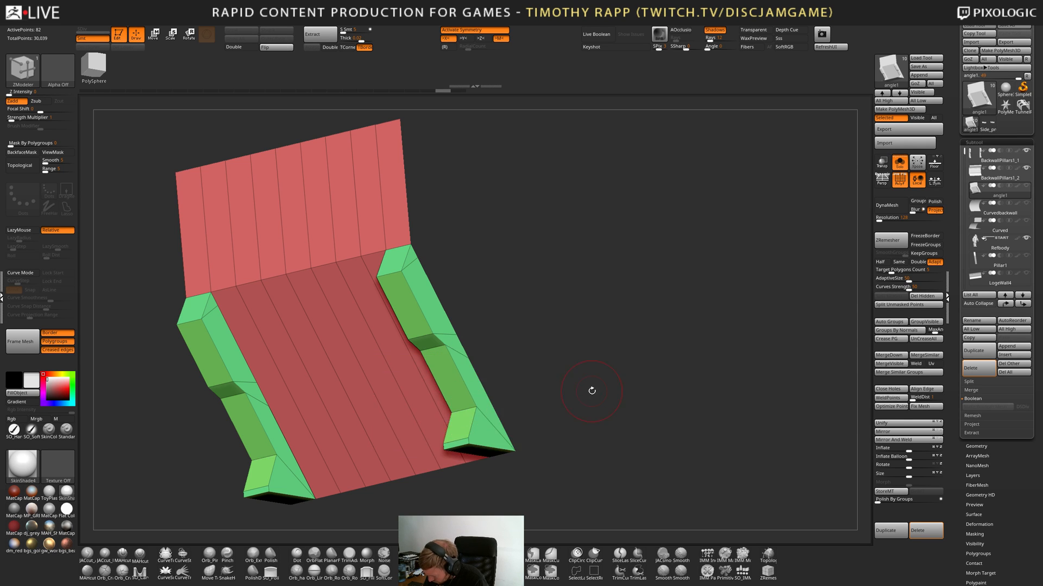
pyautogui.keyDown('shift'); pyautogui.moveTo(588, 388); pyautogui.dragTo(566, 389); pyautogui.keyUp('shift')
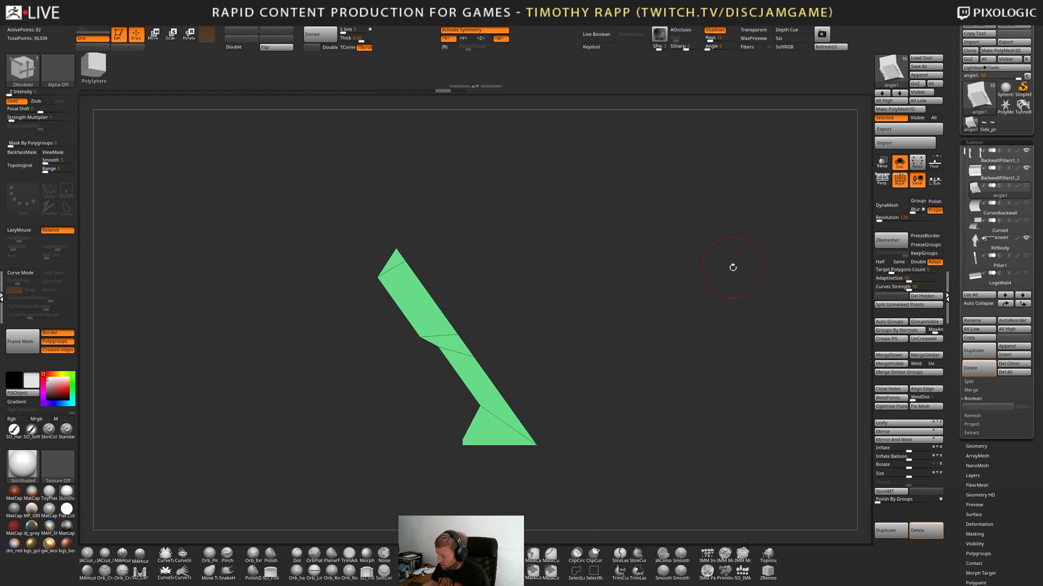
# Hide the polyframe, browse the LightBox projects, and load a different project without saving changes to the current one.
pyautogui.moveTo(608, 309); pyautogui.dragTo(698, 403)
pyautogui.hotkey('shift', 'f')
pyautogui.press(',')
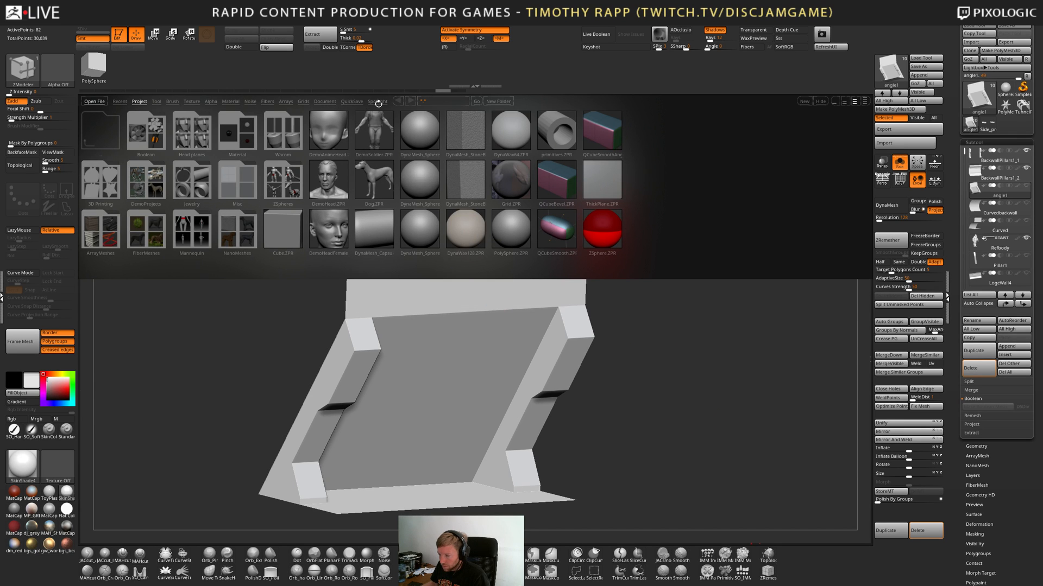
pyautogui.click(139, 101)
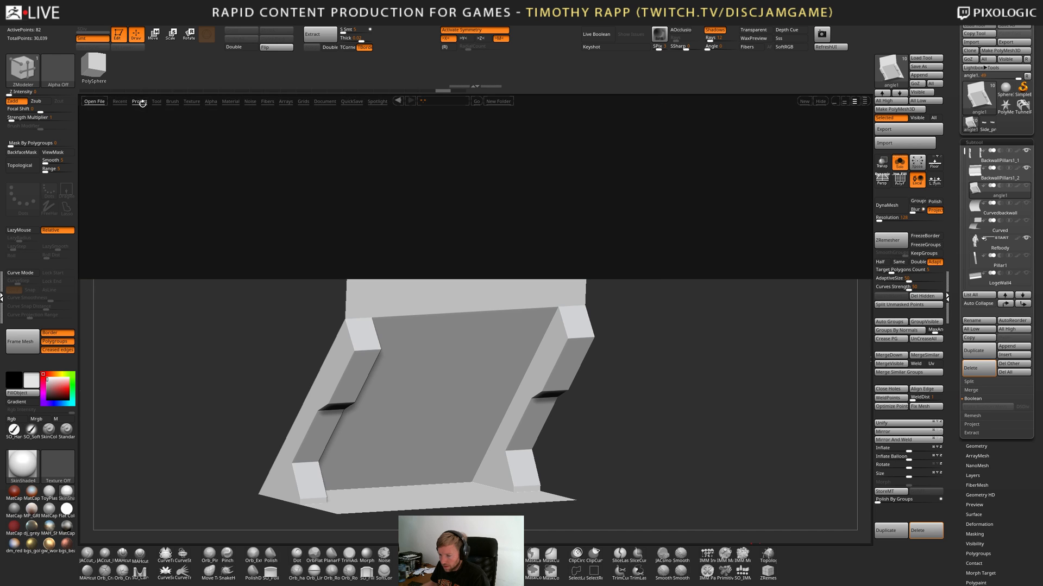
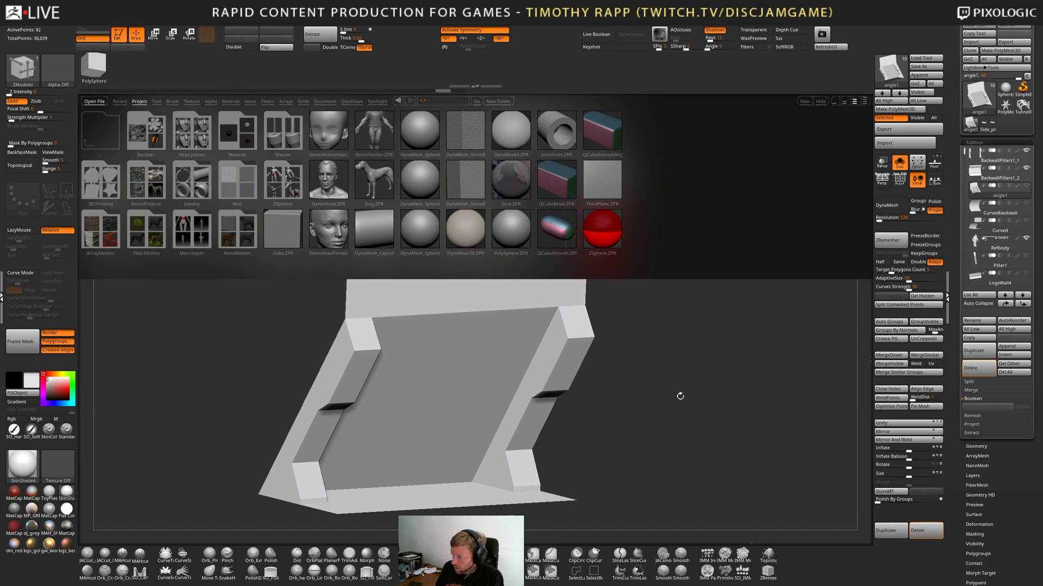
pyautogui.moveTo(680, 397); pyautogui.dragTo(675, 396)
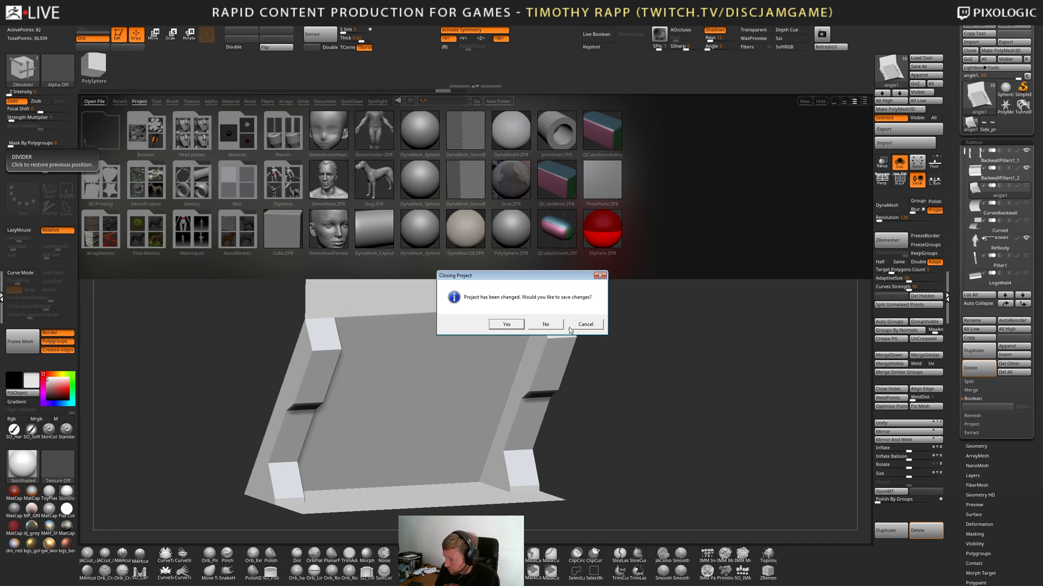
pyautogui.click(545, 324)
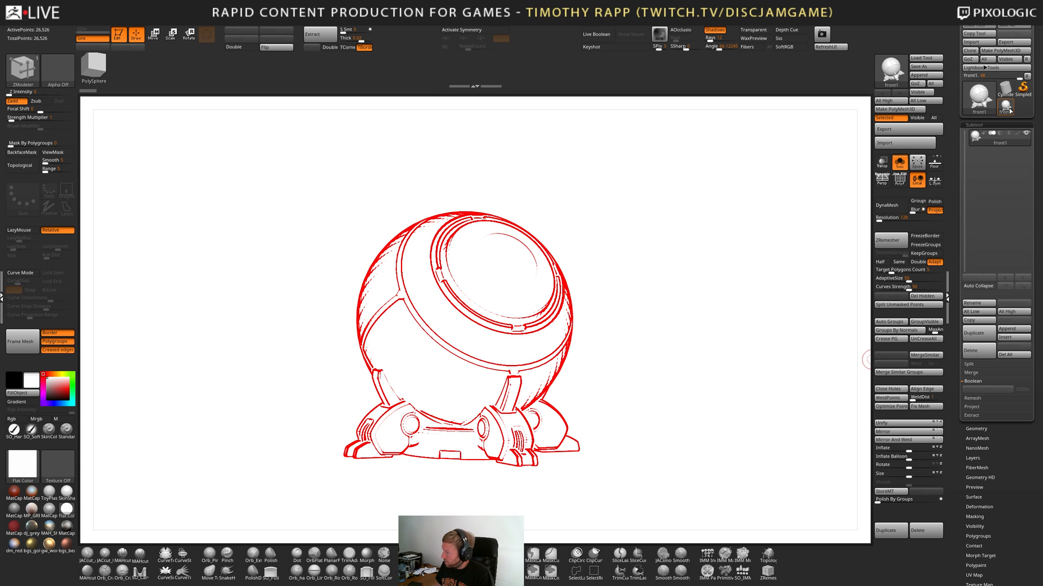
# Apply the MatCap Pearl material to the spherical model with clawed feet.
pyautogui.click(761, 295)
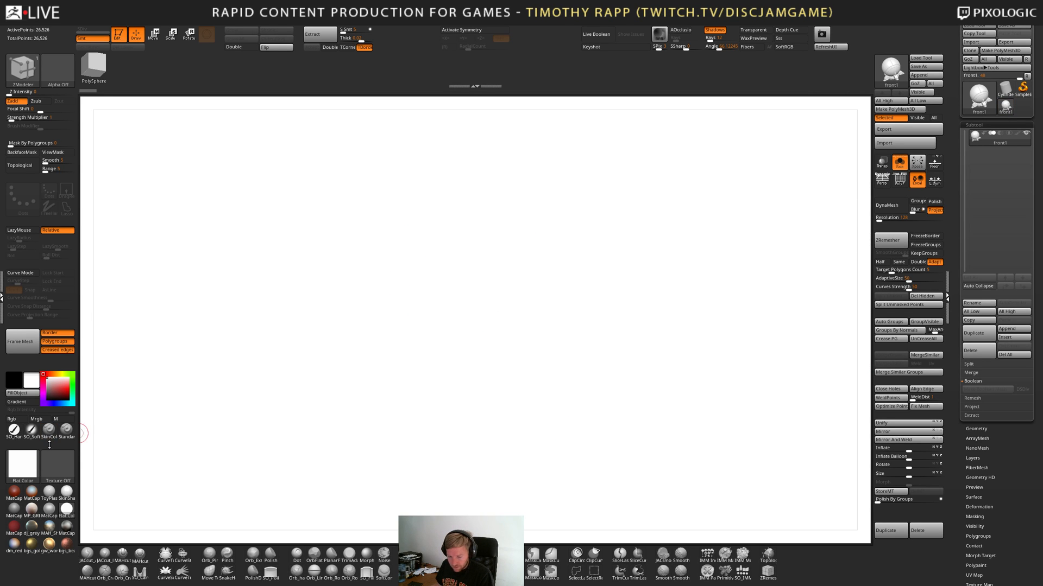
pyautogui.click(49, 509)
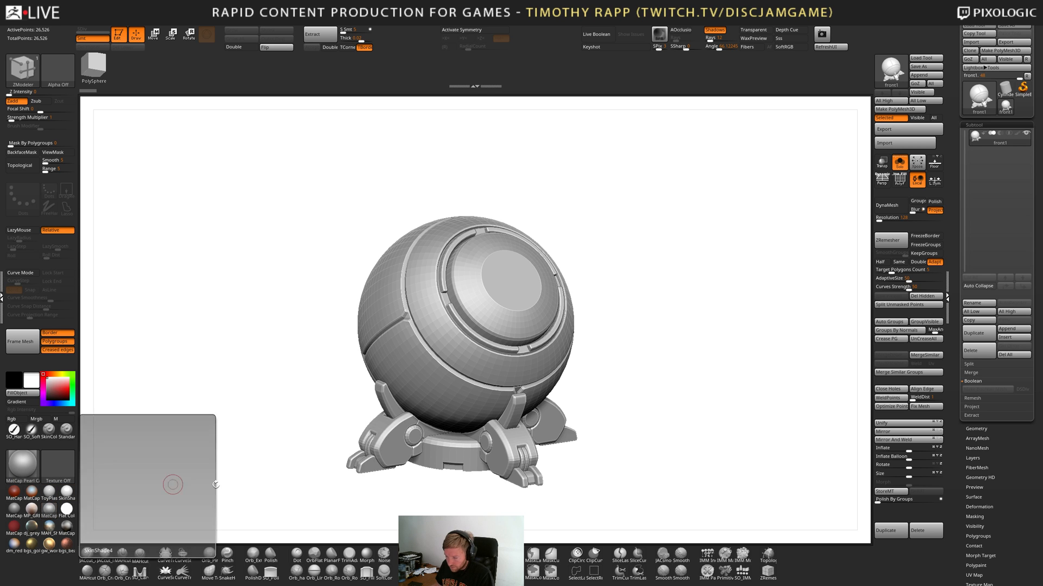
# Examine the clawed sphere from a new angle with its polyframe on and off.
pyautogui.moveTo(650, 453)
pyautogui.mouseDown()
pyautogui.moveTo(657, 473)
pyautogui.moveTo(663, 456)
pyautogui.moveTo(698, 472)
pyautogui.moveTo(685, 469)
pyautogui.mouseUp()
pyautogui.hotkey('shift', 'f')
pyautogui.hotkey('shift', 'f')
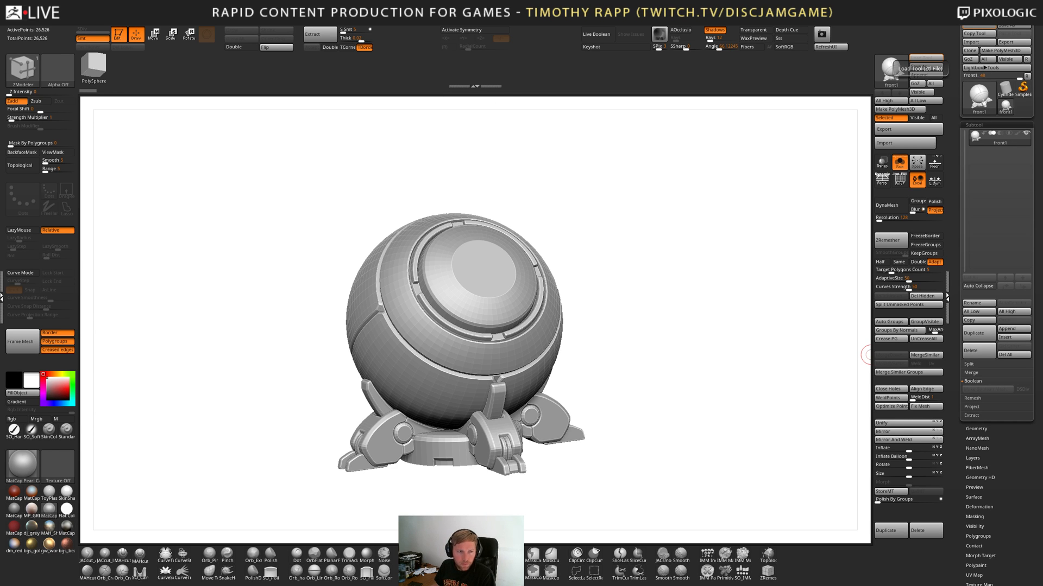
# Load the stepped cylindrical Discs2 model, frame it in view, and check its mesh with the polyframe on and off.
pyautogui.press('f')
pyautogui.moveTo(757, 432)
pyautogui.keyDown('alt'); pyautogui.mouseDown()
pyautogui.moveTo(725, 426)
pyautogui.moveTo(703, 396)
pyautogui.moveTo(701, 410)
pyautogui.mouseUp(); pyautogui.keyUp('alt')
pyautogui.hotkey('shift', 'f')
pyautogui.hotkey('shift', 'f')
pyautogui.press('shift')
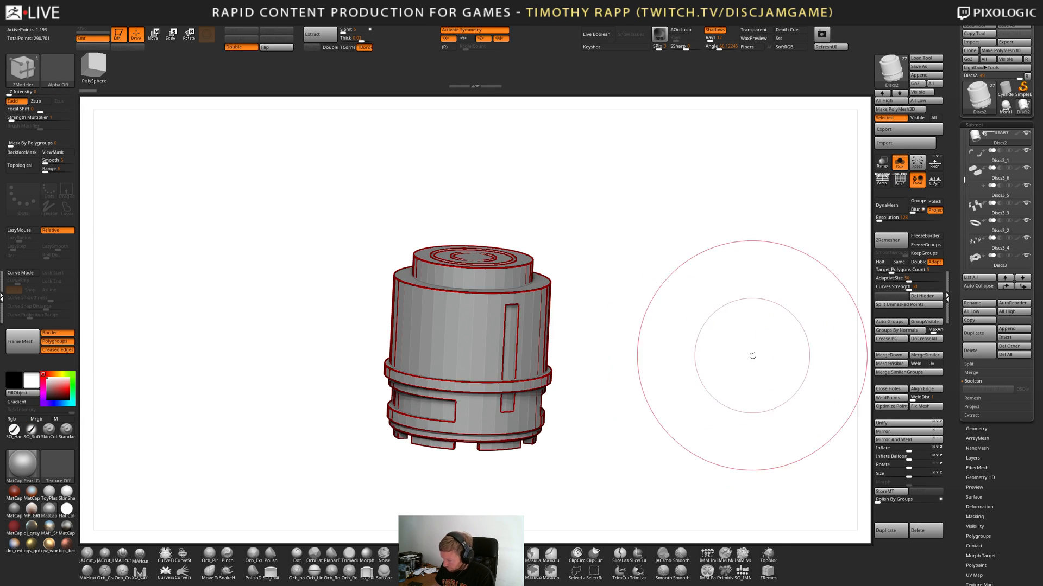
# Apply the Flat Color material to the cylindrical model and examine its outlines from straight-on and angled views.
pyautogui.click(66, 509)
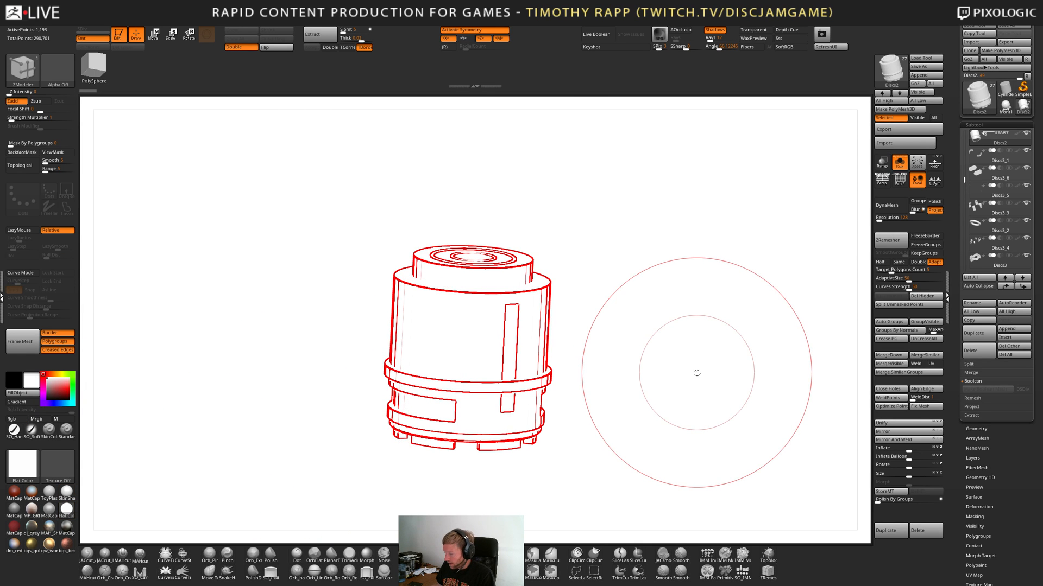
pyautogui.hotkey('shift', 'r')
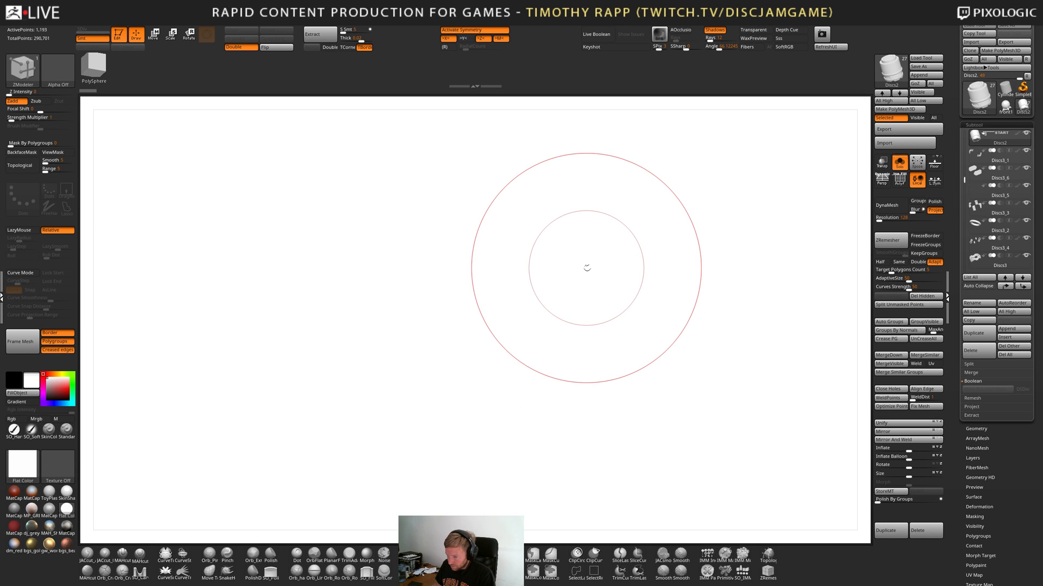
pyautogui.press('shift')
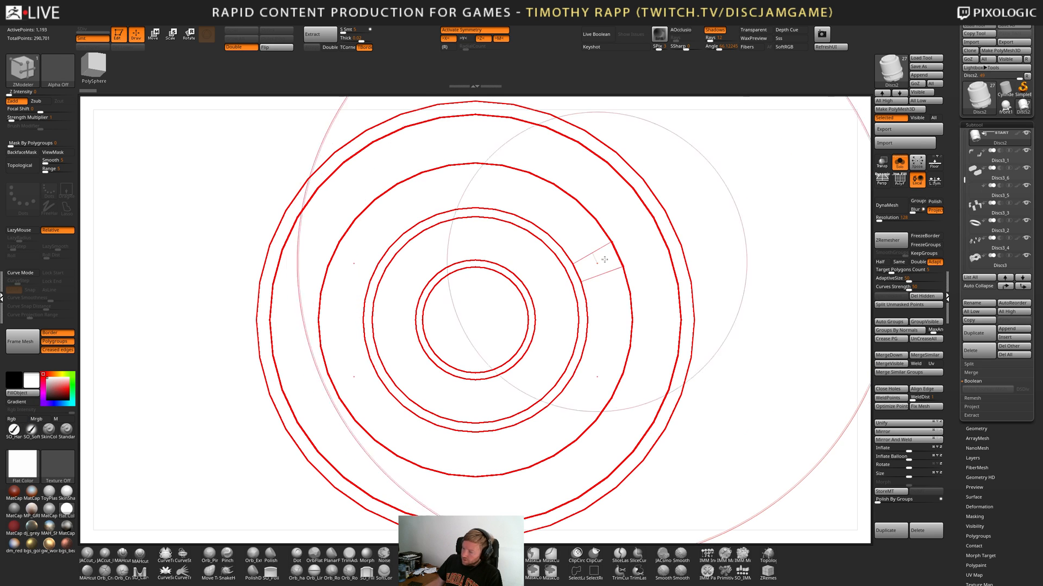
pyautogui.press('shift')
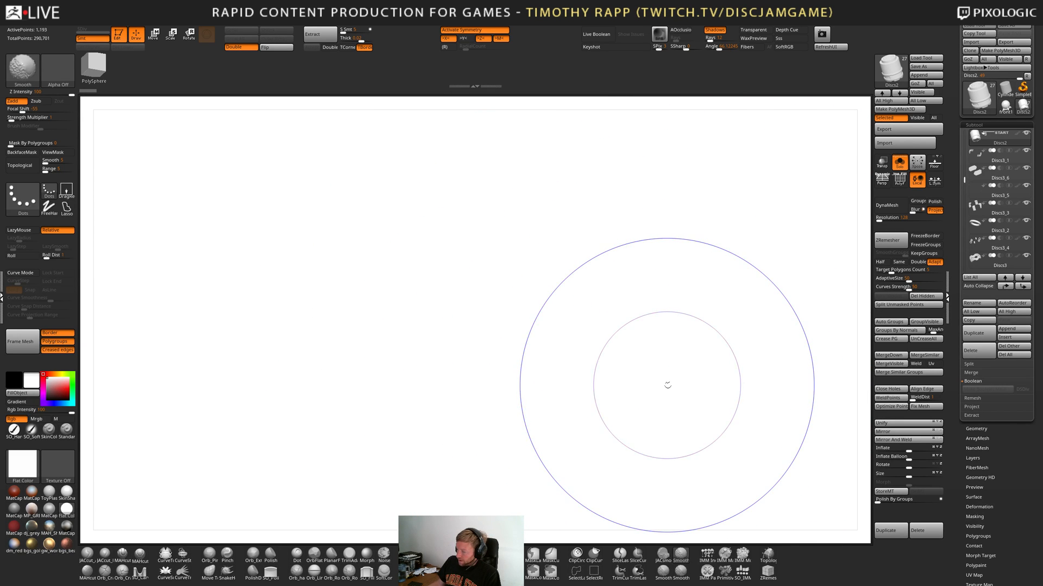
# Compare the cylindrical model's polygroup wireframe with its flat-colour outline by showing and hiding the polyframe.
pyautogui.hotkey('shift', 'f')
pyautogui.keyDown('shift'); pyautogui.moveTo(675, 394); pyautogui.dragTo(714, 392); pyautogui.keyUp('shift')
pyautogui.keyDown('alt'); pyautogui.moveTo(715, 392); pyautogui.dragTo(689, 389); pyautogui.keyUp('alt')
pyautogui.press('shift')
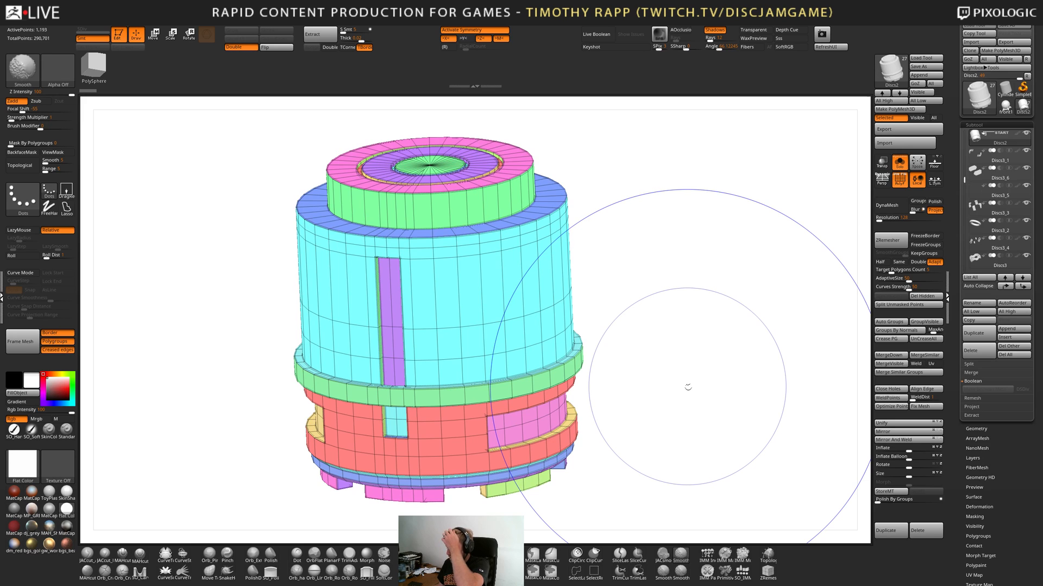
pyautogui.hotkey('shift', 'f')
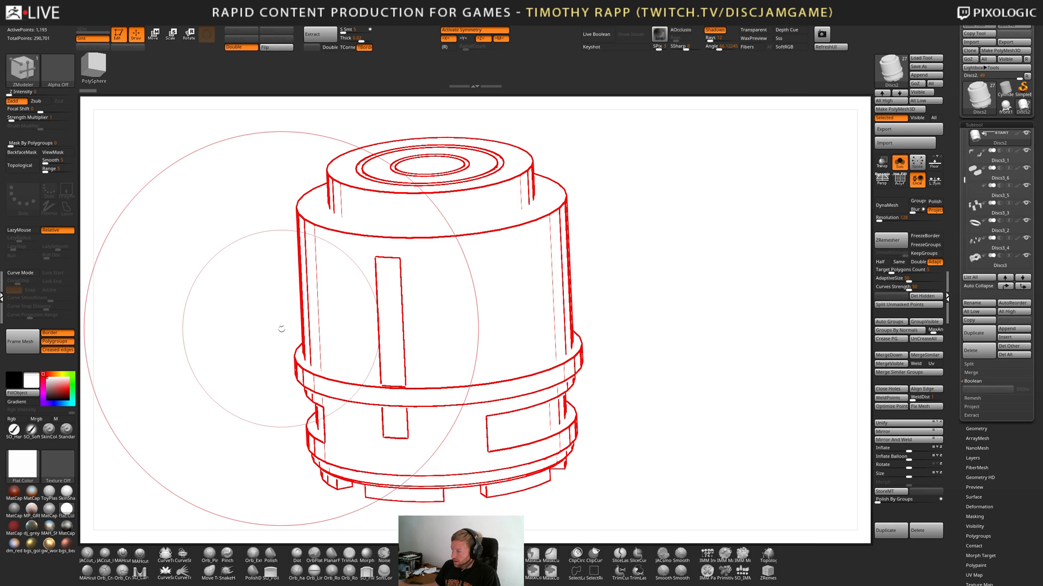
pyautogui.hotkey('ctrl', 'z')
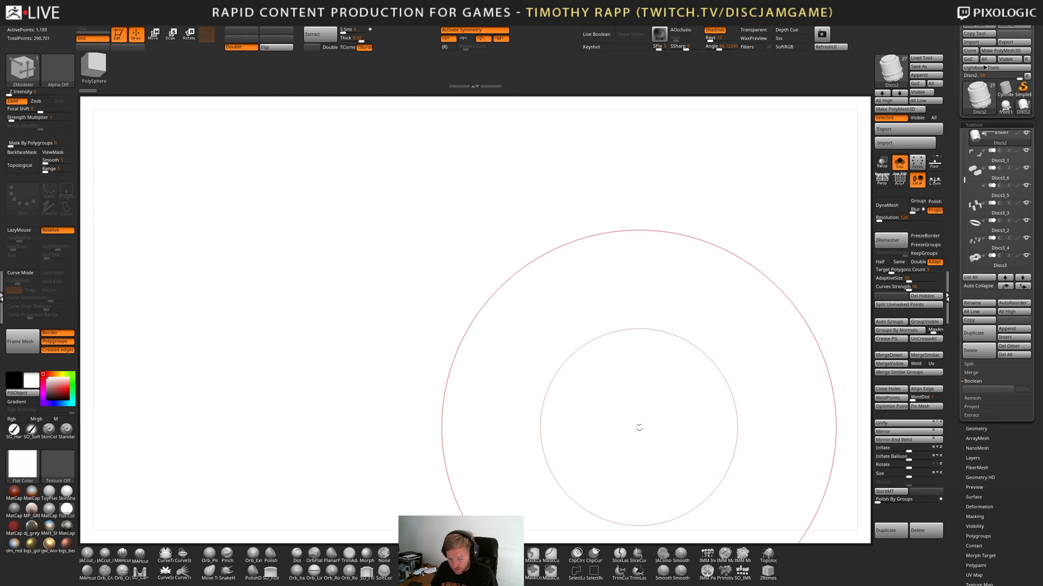
# Open the QuickSave project QS_49731.ZPR from LightBox without saving changes to the current project.
pyautogui.press(',')
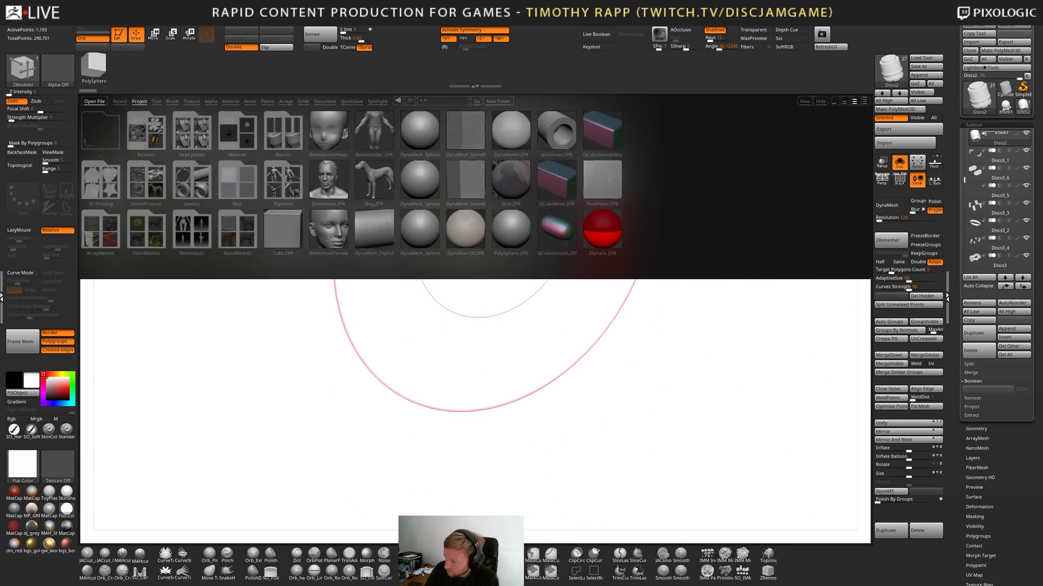
pyautogui.click(354, 101)
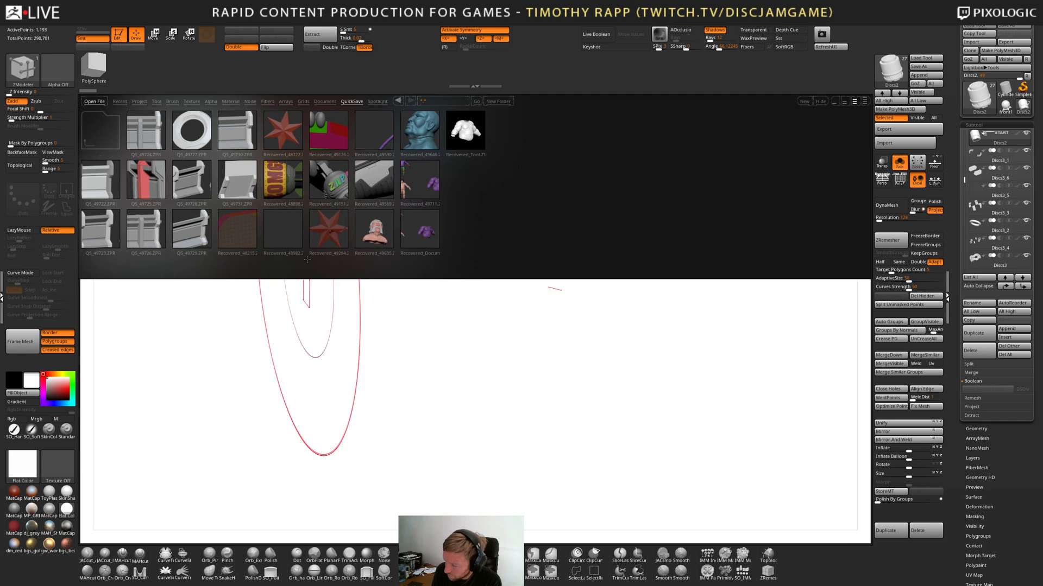
pyautogui.doubleClick(249, 194)
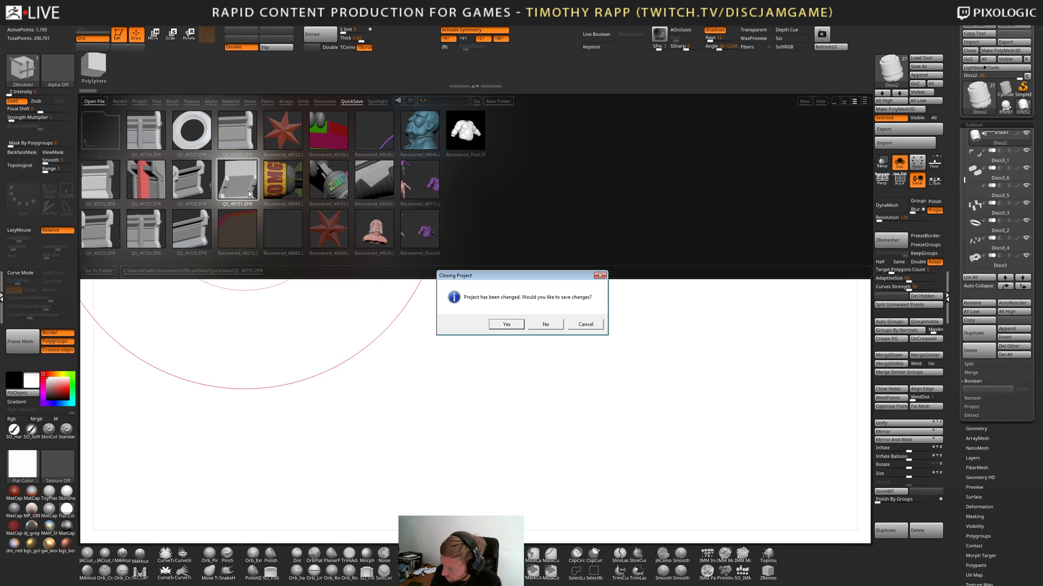
pyautogui.click(540, 326)
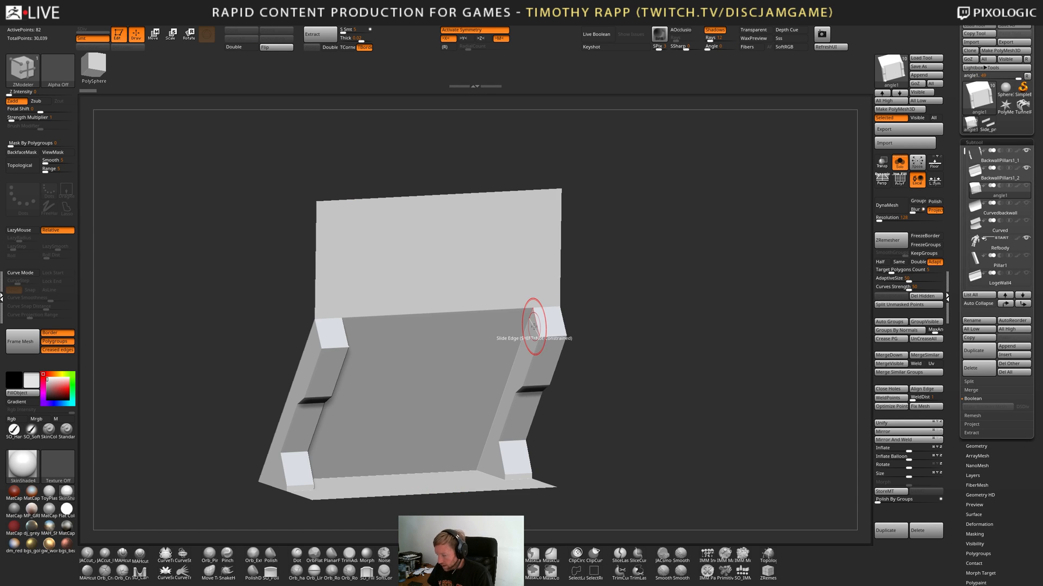
# In side view, mask everything except the inner corner joining pillar foot and shaft, and move that corner down along the shaft by about 0.25.
pyautogui.moveTo(535, 463)
pyautogui.keyDown('shift'); pyautogui.mouseDown()
pyautogui.moveTo(567, 461)
pyautogui.moveTo(550, 461)
pyautogui.mouseUp(); pyautogui.keyUp('shift')
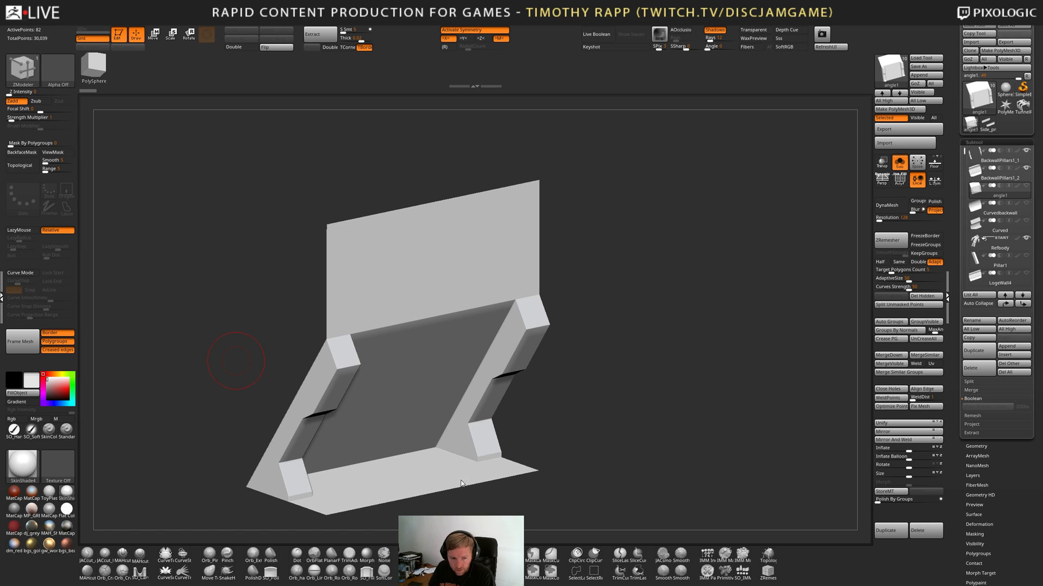
pyautogui.moveTo(235, 361); pyautogui.dragTo(350, 467)
pyautogui.keyDown('alt'); pyautogui.moveTo(494, 468); pyautogui.dragTo(476, 465, button='right'); pyautogui.keyUp('alt')
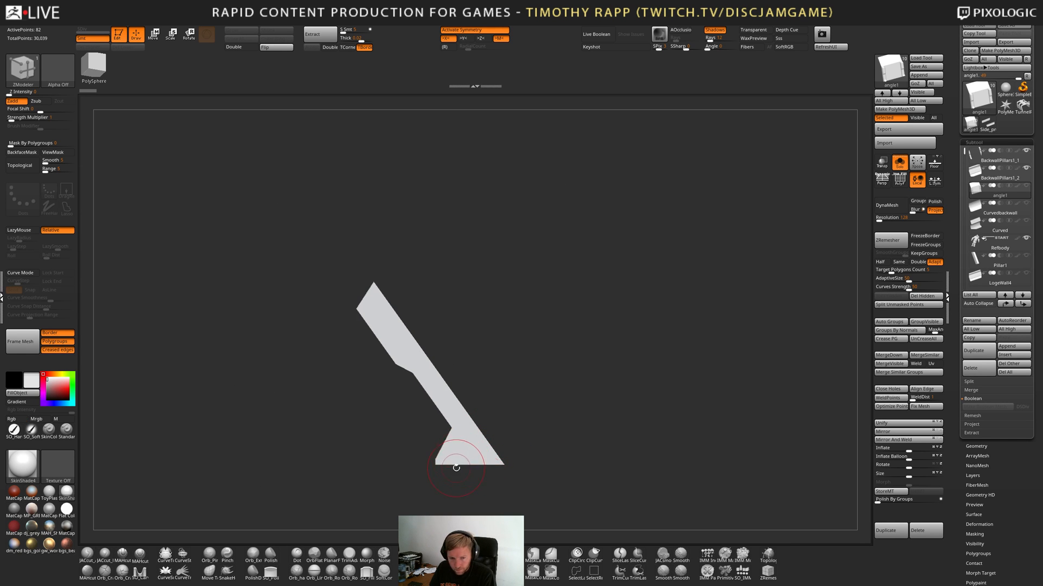
pyautogui.hotkey('shift', 'f')
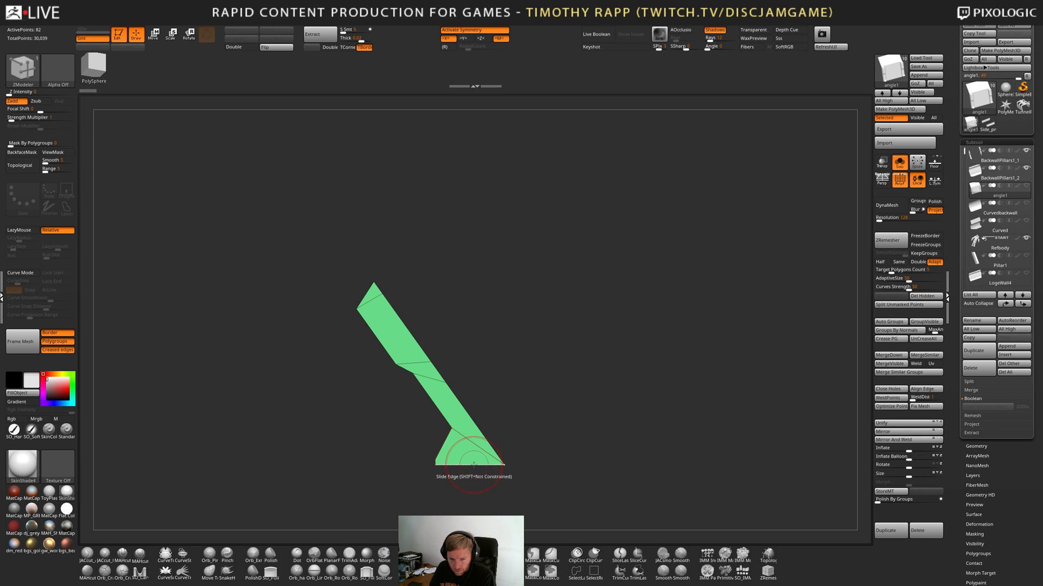
pyautogui.keyDown('ctrl'); pyautogui.moveTo(474, 465); pyautogui.dragTo(495, 473, button='right'); pyautogui.keyUp('ctrl')
pyautogui.keyDown('ctrl'); pyautogui.moveTo(382, 404); pyautogui.dragTo(437, 422); pyautogui.keyUp('ctrl')
pyautogui.keyDown('ctrl'); pyautogui.click(531, 392); pyautogui.keyUp('ctrl')
pyautogui.press('w')
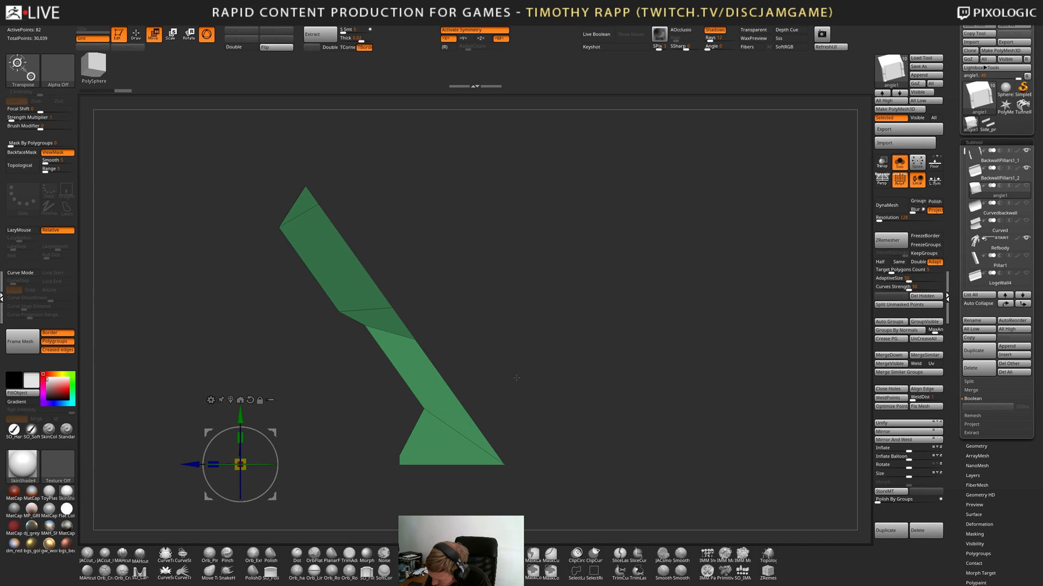
pyautogui.keyDown('alt'); pyautogui.click(363, 326); pyautogui.keyUp('alt')
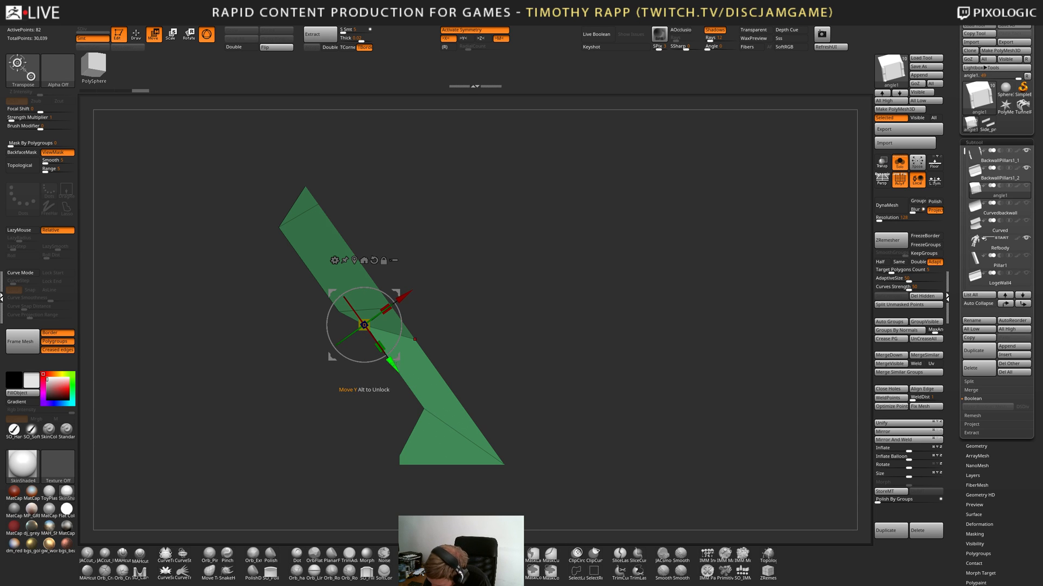
pyautogui.moveTo(394, 365); pyautogui.dragTo(403, 371)
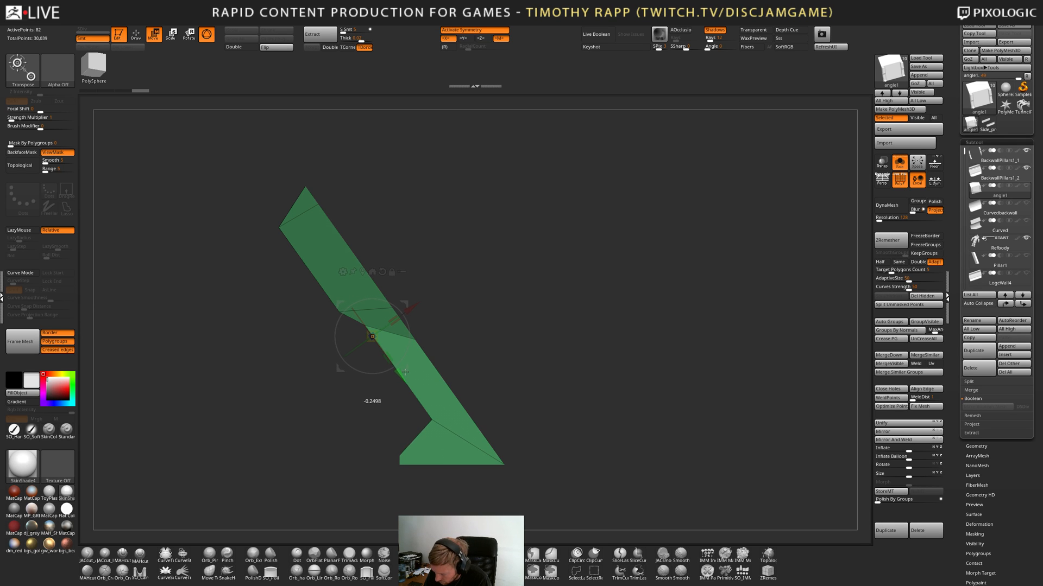
# Mask all but the pillar foot's lower front edge, reset the gizmo orientation there, and move the edge horizontally back towards the shaft.
pyautogui.press('q')
pyautogui.moveTo(389, 462)
pyautogui.keyDown('ctrl'); pyautogui.mouseDown()
pyautogui.moveTo(361, 437)
pyautogui.moveTo(414, 465)
pyautogui.moveTo(398, 461)
pyautogui.moveTo(411, 479)
pyautogui.mouseUp(); pyautogui.keyUp('ctrl')
pyautogui.keyDown('ctrl'); pyautogui.click(412, 482); pyautogui.keyUp('ctrl')
pyautogui.press('w')
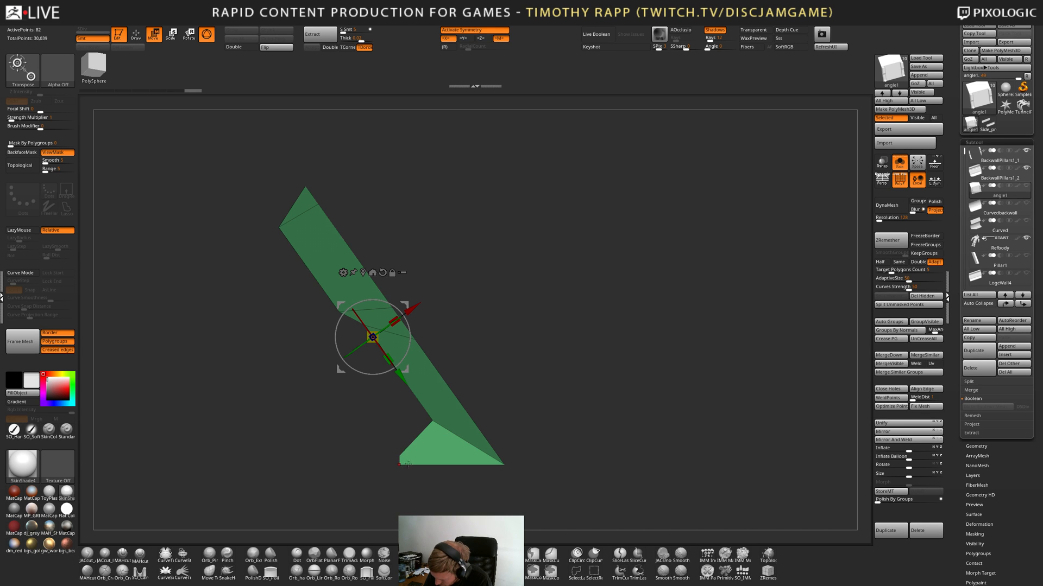
pyautogui.hotkey('ctrl', 'z')
pyautogui.keyDown('alt'); pyautogui.click(400, 464); pyautogui.keyUp('alt')
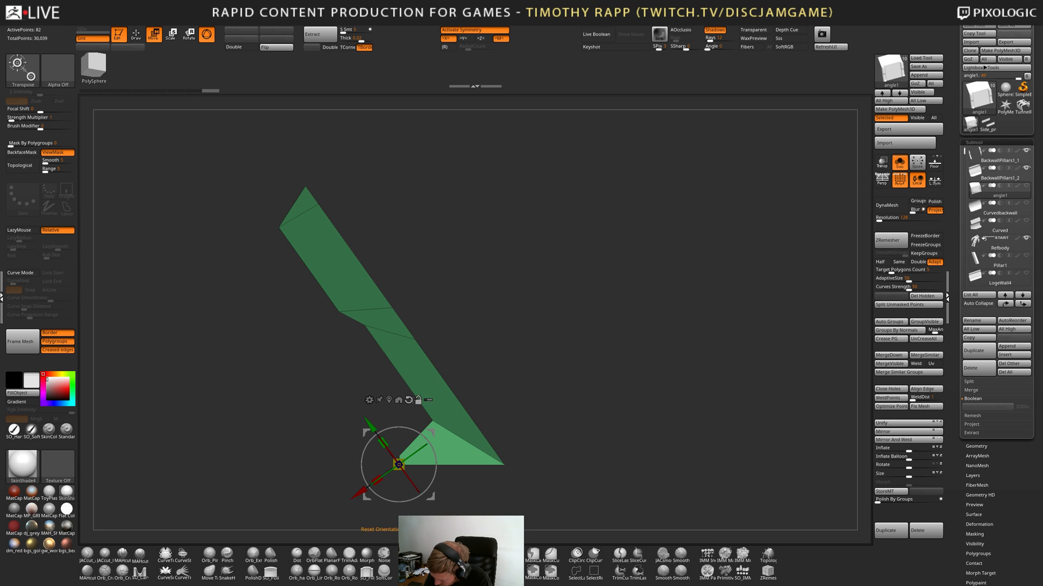
pyautogui.keyDown('alt'); pyautogui.click(410, 401); pyautogui.keyUp('alt')
pyautogui.moveTo(347, 467); pyautogui.dragTo(363, 477)
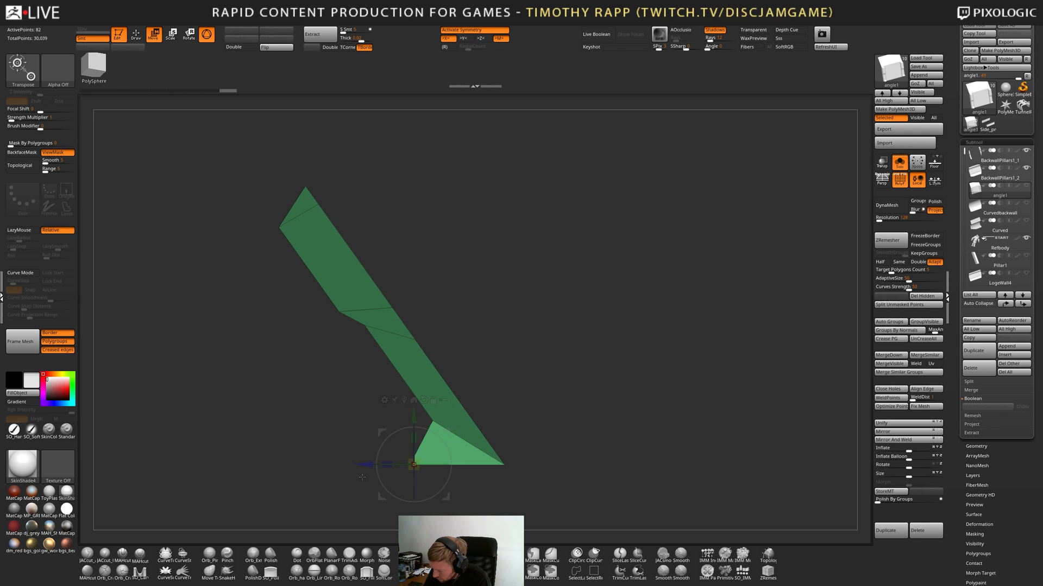
pyautogui.hotkey('shift', 'f')
pyautogui.moveTo(543, 391); pyautogui.dragTo(562, 360)
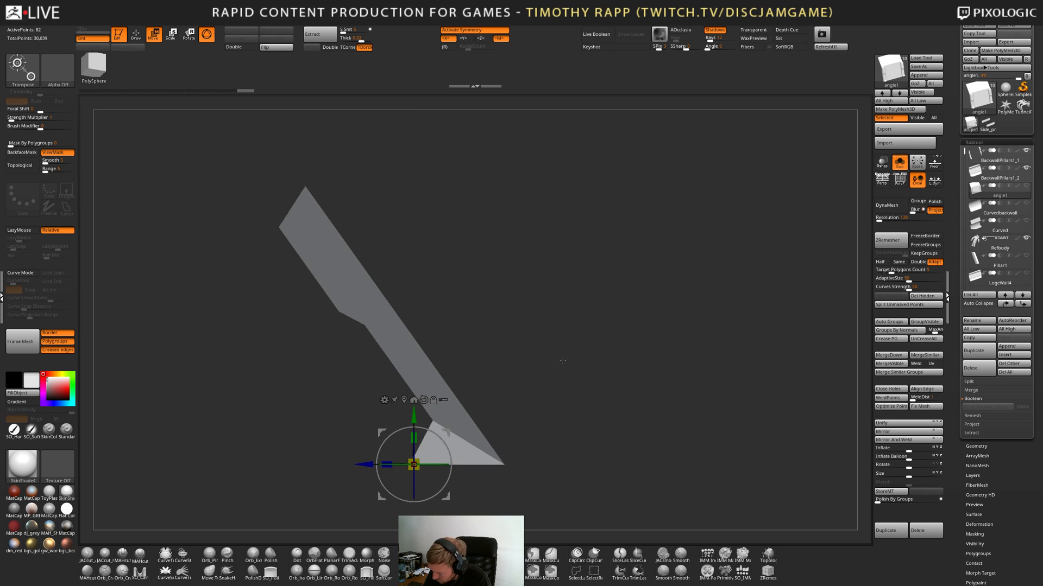
pyautogui.moveTo(366, 465); pyautogui.dragTo(364, 465)
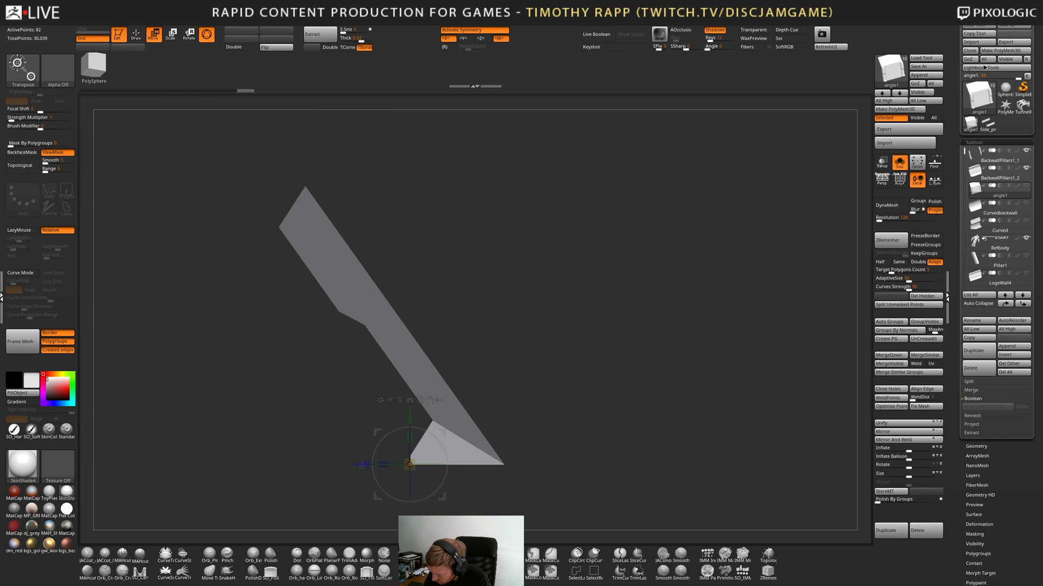
pyautogui.press('q')
# Clear the mask and examine the reshaped pillar feet from several angles with the polyframe on and off.
pyautogui.hotkey('shift', 'f')
pyautogui.moveTo(570, 359)
pyautogui.keyDown('alt'); pyautogui.mouseDown()
pyautogui.moveTo(521, 393)
pyautogui.moveTo(562, 406)
pyautogui.mouseUp(); pyautogui.keyUp('alt')
pyautogui.hotkey('shift', 'f')
pyautogui.keyDown('ctrl'); pyautogui.click(561, 406); pyautogui.keyUp('ctrl')
pyautogui.moveTo(457, 435)
pyautogui.mouseDown()
pyautogui.moveTo(475, 458)
pyautogui.moveTo(482, 431)
pyautogui.moveTo(510, 437)
pyautogui.mouseUp()
pyautogui.moveTo(430, 427); pyautogui.dragTo(495, 432)
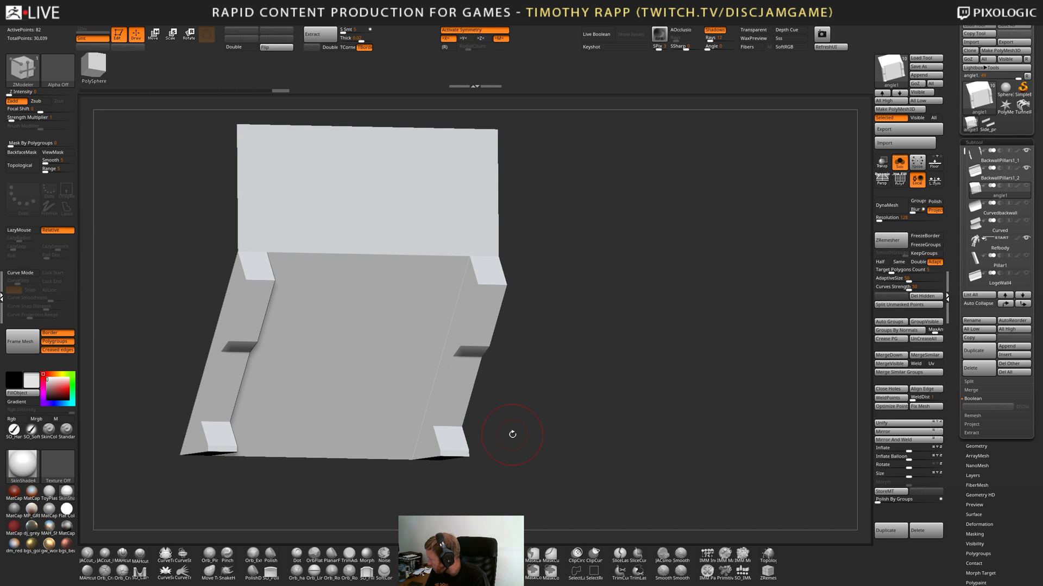
pyautogui.moveTo(521, 436); pyautogui.dragTo(505, 415)
pyautogui.hotkey('shift', 'f')
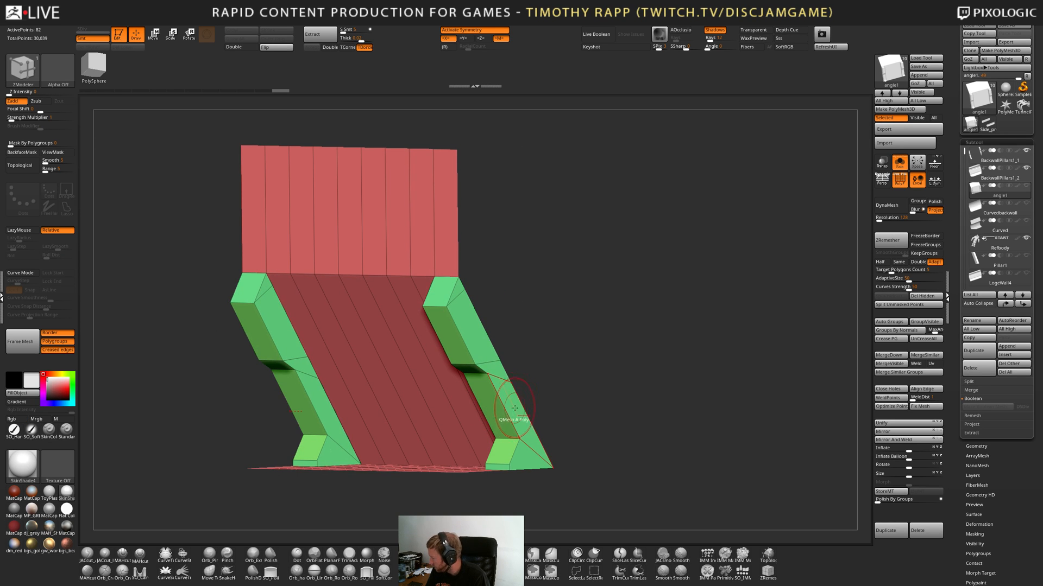
pyautogui.moveTo(545, 388); pyautogui.dragTo(518, 490)
pyautogui.hotkey('shift', 'f')
pyautogui.keyDown('alt'); pyautogui.moveTo(519, 491); pyautogui.dragTo(624, 419); pyautogui.keyUp('alt')
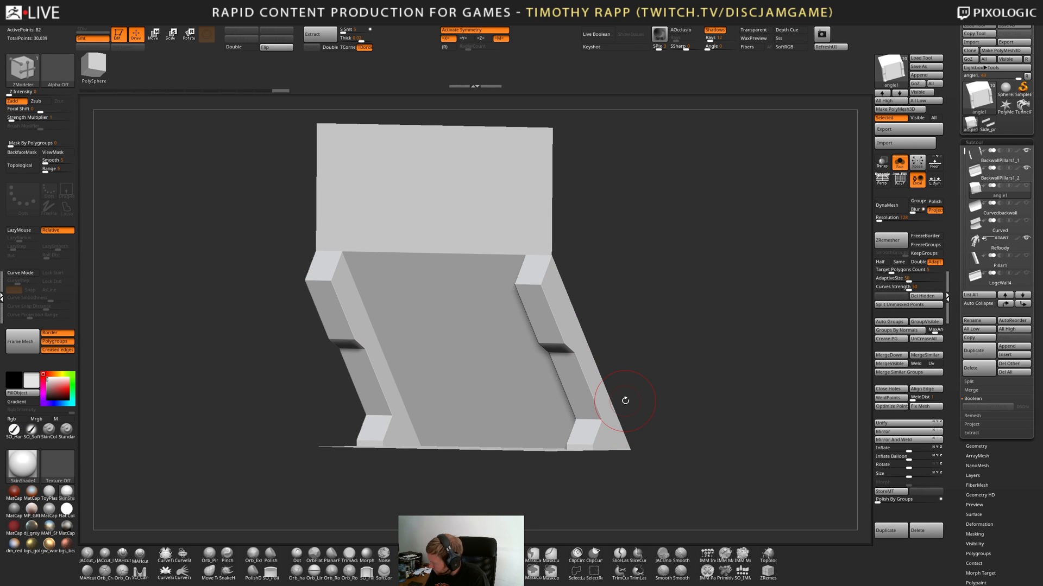
# Duplicate the angle1 subtool and reduce the copy to its two pillars by hiding and deleting the wall panel.
pyautogui.click(883, 531)
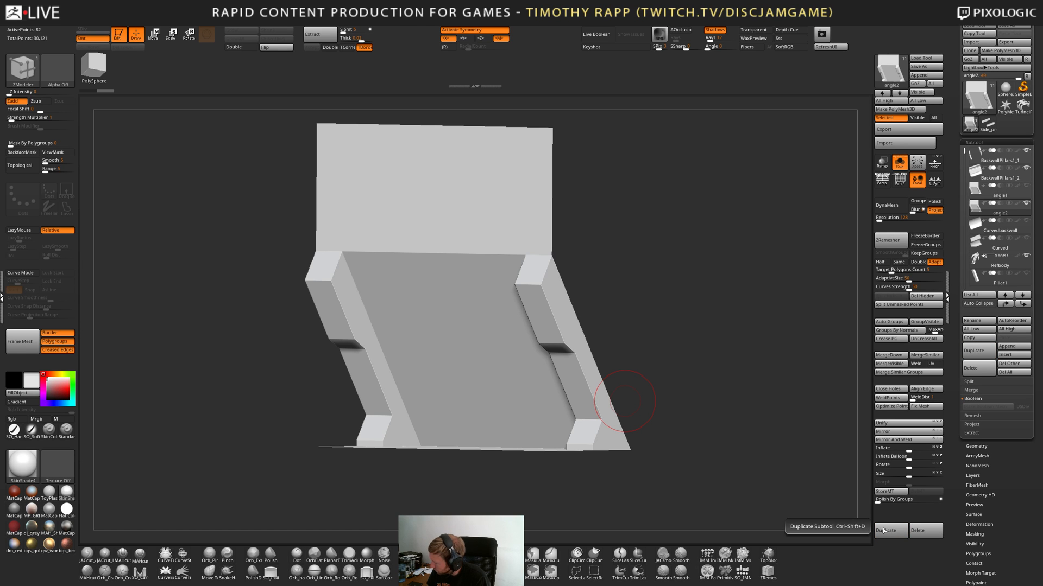
pyautogui.hotkey('shift', 'f')
pyautogui.moveTo(543, 384); pyautogui.dragTo(566, 386, button='right')
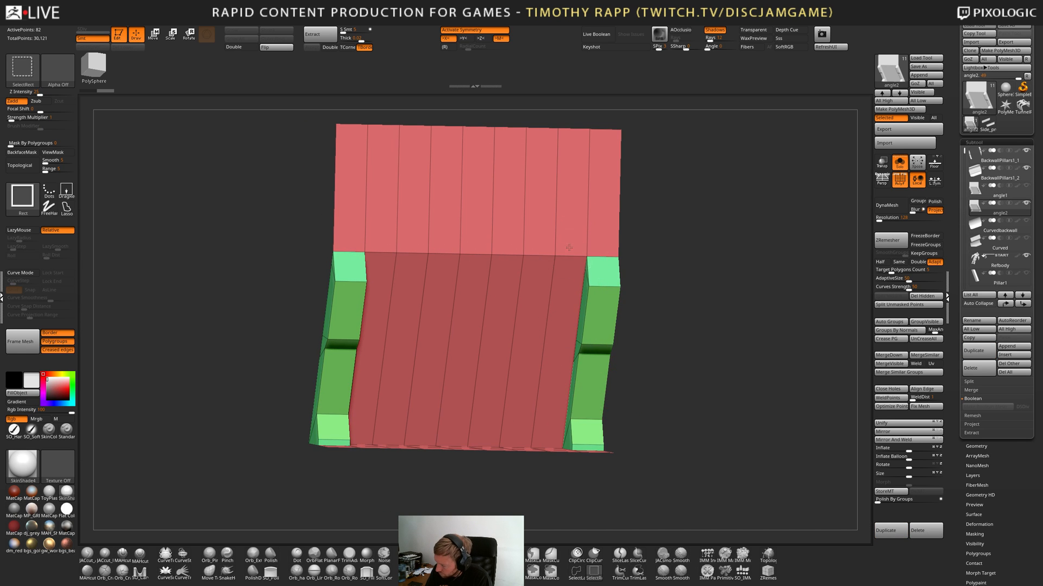
pyautogui.keyDown('ctrl'); pyautogui.keyDown('shift'); pyautogui.click(568, 248); pyautogui.keyUp('shift'); pyautogui.keyUp('ctrl')
pyautogui.keyDown('ctrl'); pyautogui.keyDown('shift'); pyautogui.click(565, 248); pyautogui.keyUp('shift'); pyautogui.keyUp('ctrl')
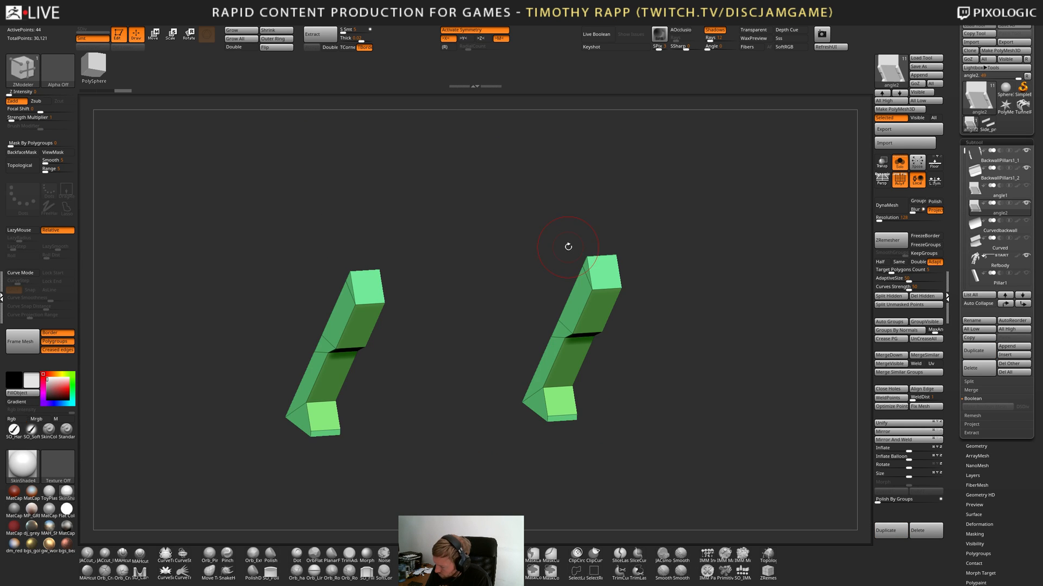
pyautogui.click(927, 299)
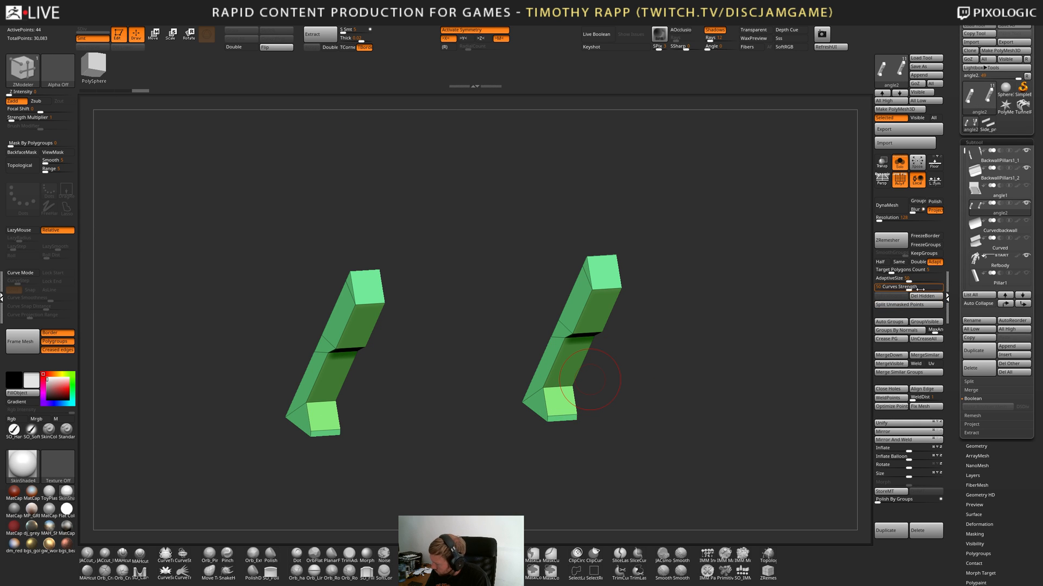
# In side view, lay the transpose line along the front edge of the pillars' upper block with the Move tool.
pyautogui.moveTo(546, 403); pyautogui.dragTo(665, 356, button='right')
pyautogui.hotkey('shift', 'f')
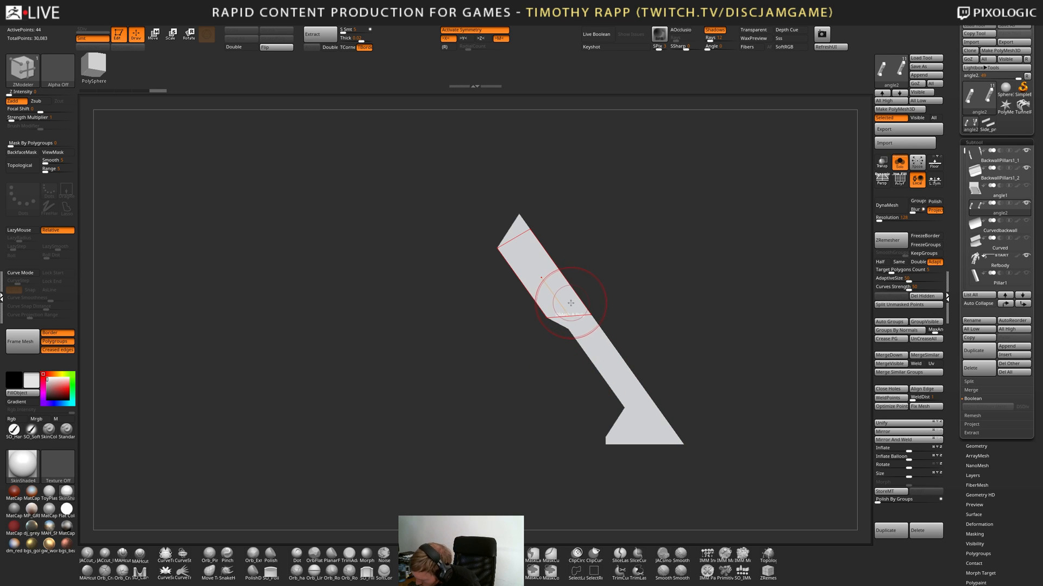
pyautogui.press('w')
pyautogui.hotkey('shift', 'f')
pyautogui.press('y')
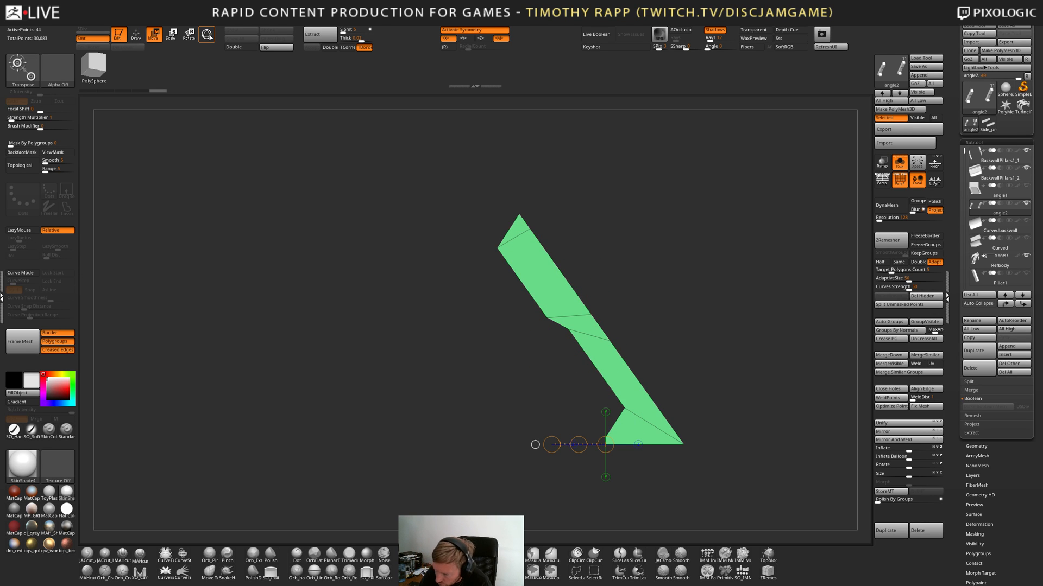
pyautogui.moveTo(546, 318); pyautogui.dragTo(497, 249)
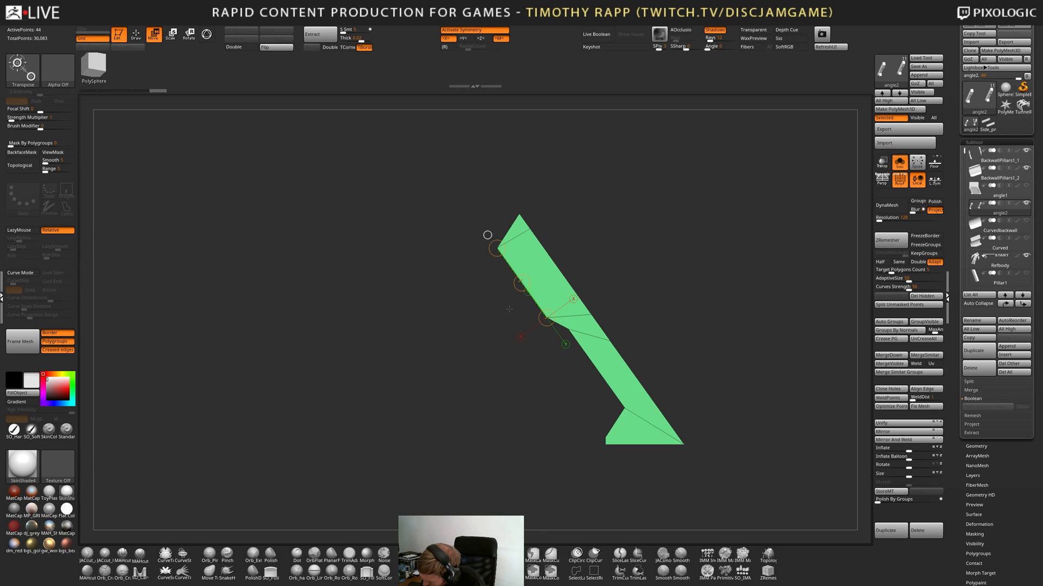
# Mask all but the upper block's lower front corner, slide that corner slightly down along the front edge, and clear the mask.
pyautogui.press('ctrl')
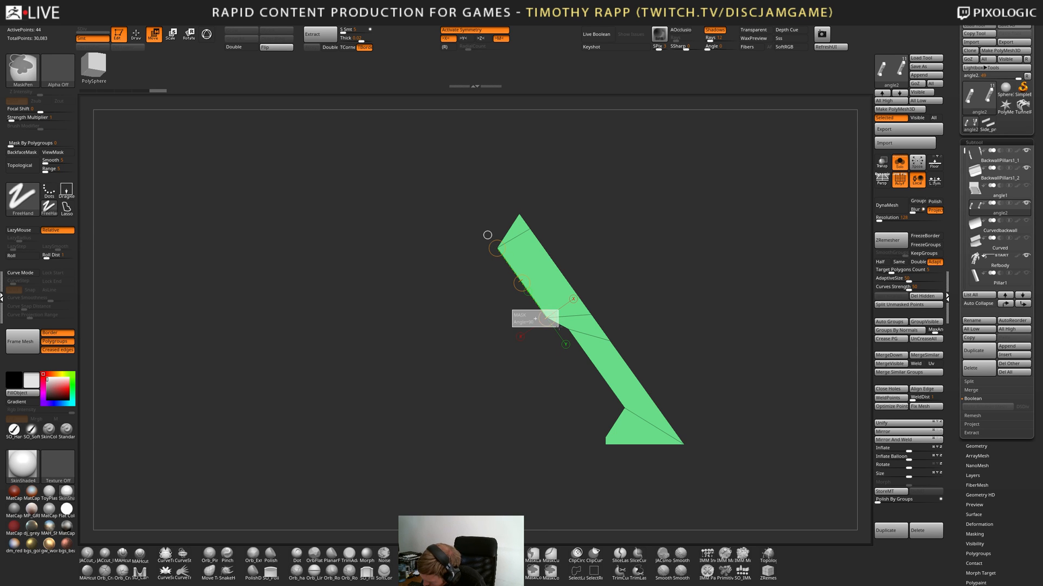
pyautogui.keyDown('ctrl'); pyautogui.moveTo(534, 319); pyautogui.dragTo(567, 326); pyautogui.keyUp('ctrl')
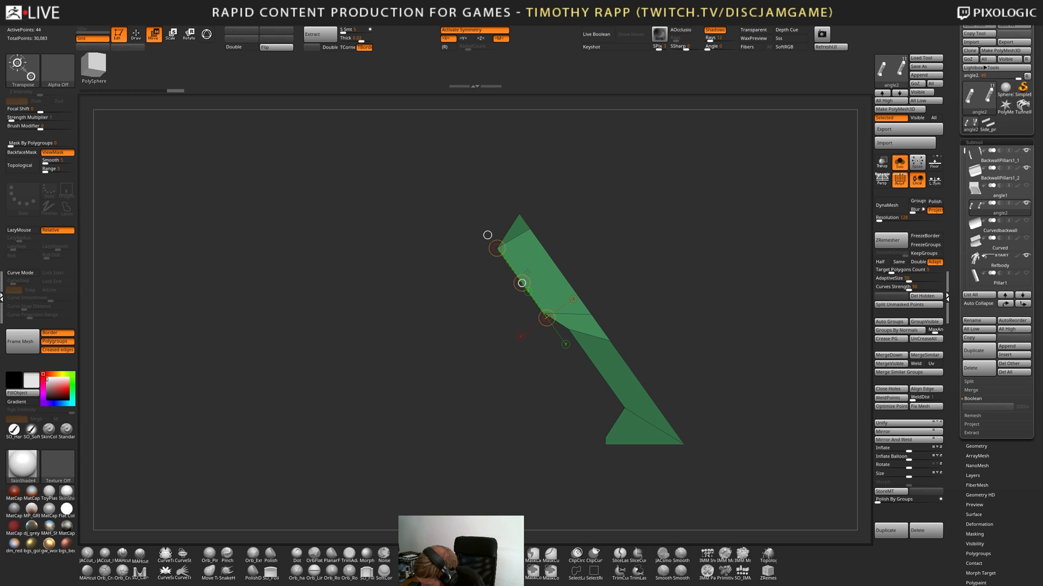
pyautogui.hotkey('shift', 'f')
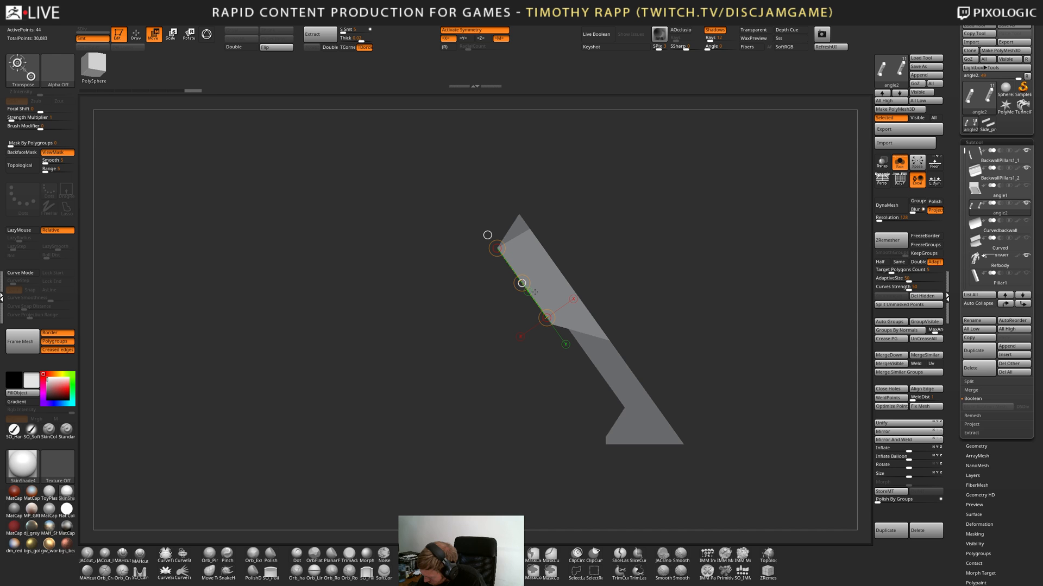
pyautogui.hotkey('shift', 'f')
pyautogui.press('q')
pyautogui.hotkey('shift', 'f')
pyautogui.keyDown('ctrl'); pyautogui.moveTo(714, 358); pyautogui.dragTo(691, 372, button='right'); pyautogui.keyUp('ctrl')
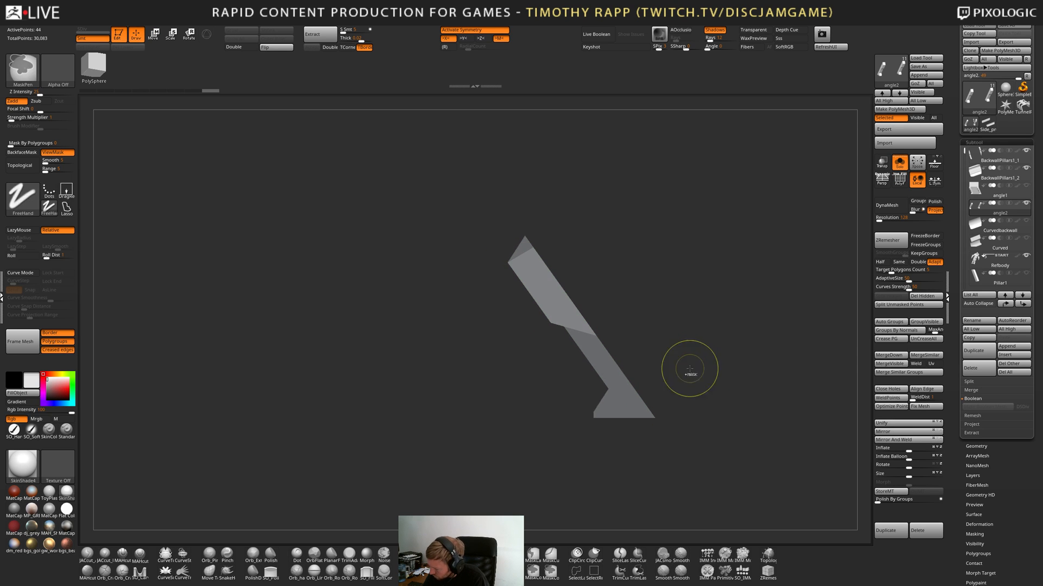
pyautogui.moveTo(692, 372)
pyautogui.keyDown('ctrl'); pyautogui.mouseDown()
pyautogui.moveTo(664, 390)
pyautogui.moveTo(707, 384)
pyautogui.moveTo(668, 387)
pyautogui.mouseUp(); pyautogui.keyUp('ctrl')
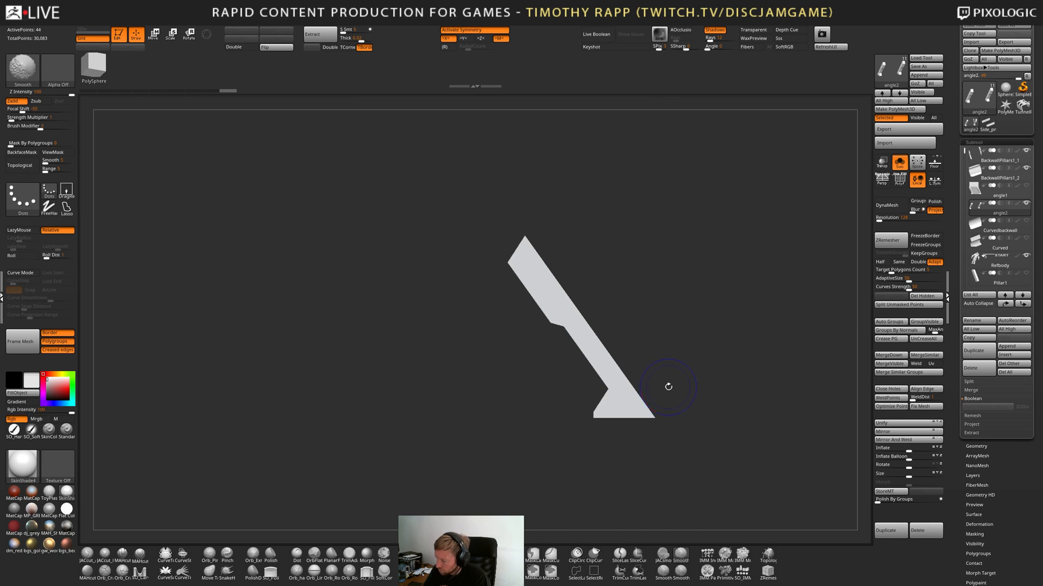
# Mask all but the upper block's top front corner, move that corner slightly down along the front edge, and clear the mask.
pyautogui.moveTo(493, 257)
pyautogui.keyDown('ctrl'); pyautogui.mouseDown()
pyautogui.moveTo(542, 302)
pyautogui.moveTo(507, 263)
pyautogui.mouseUp(); pyautogui.keyUp('ctrl')
pyautogui.keyDown('ctrl'); pyautogui.click(546, 355); pyautogui.keyUp('ctrl')
pyautogui.press('w')
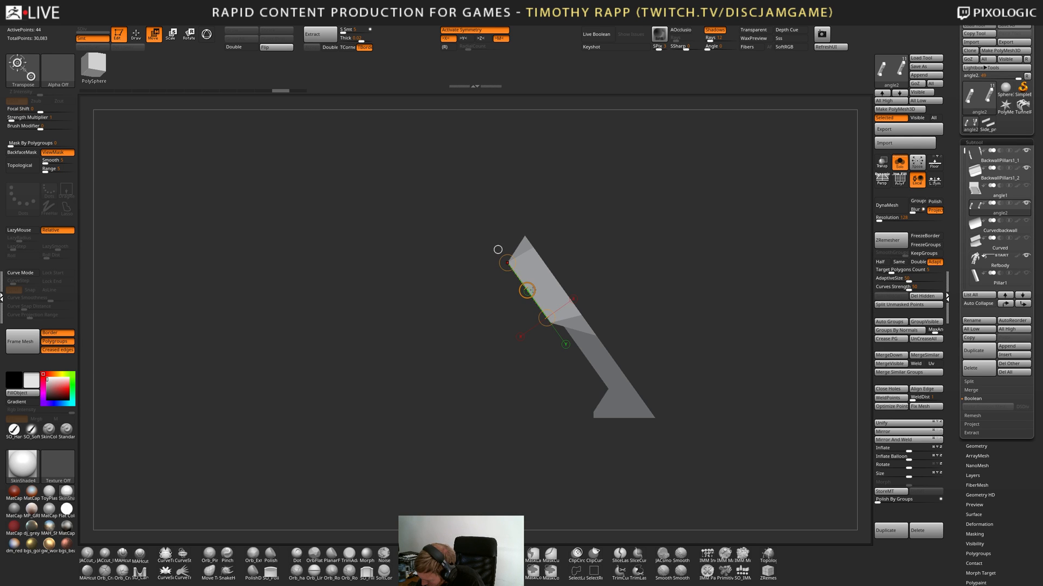
pyautogui.moveTo(532, 291); pyautogui.dragTo(515, 267)
pyautogui.click(478, 232)
pyautogui.moveTo(455, 334); pyautogui.dragTo(480, 224)
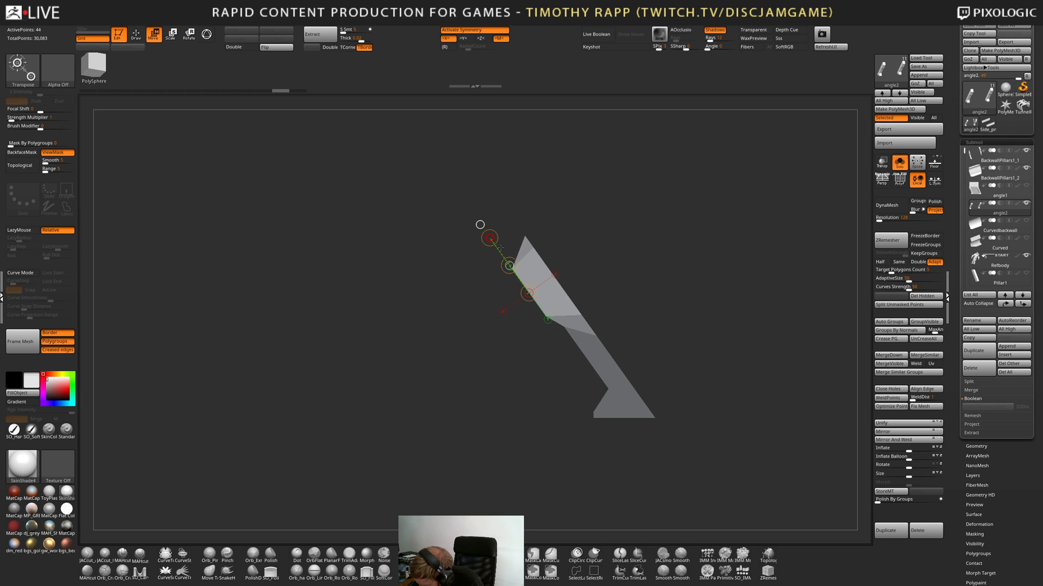
pyautogui.press('q')
pyautogui.hotkey('shift', 'f')
pyautogui.moveTo(679, 394)
pyautogui.mouseDown()
pyautogui.moveTo(706, 408)
pyautogui.moveTo(687, 375)
pyautogui.moveTo(699, 422)
pyautogui.moveTo(677, 418)
pyautogui.moveTo(678, 407)
pyautogui.moveTo(663, 421)
pyautogui.moveTo(665, 406)
pyautogui.mouseUp()
pyautogui.hotkey('shift', 'f')
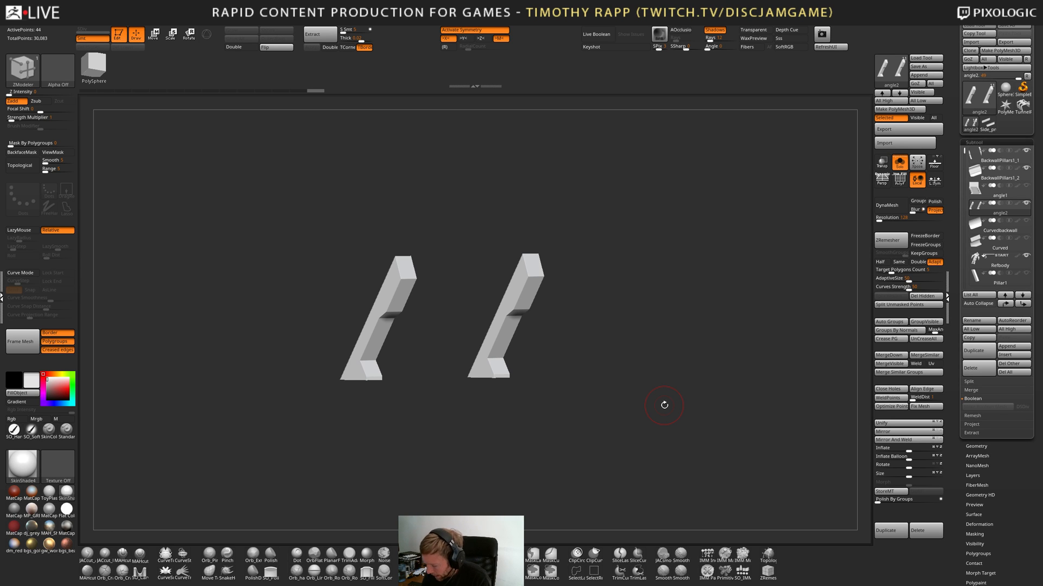
# In side view, mask all but the upper front corner of the pillar foot and raise it to heighten the foot's vertical front face.
pyautogui.keyDown('shift'); pyautogui.moveTo(539, 388); pyautogui.dragTo(565, 380); pyautogui.keyUp('shift')
pyautogui.keyDown('alt'); pyautogui.moveTo(564, 380); pyautogui.dragTo(574, 398); pyautogui.keyUp('alt')
pyautogui.moveTo(465, 446)
pyautogui.keyDown('alt'); pyautogui.mouseDown()
pyautogui.moveTo(472, 434)
pyautogui.moveTo(448, 438)
pyautogui.moveTo(455, 402)
pyautogui.mouseUp(); pyautogui.keyUp('alt')
pyautogui.keyDown('ctrl'); pyautogui.click(477, 444); pyautogui.keyUp('ctrl')
pyautogui.press('w')
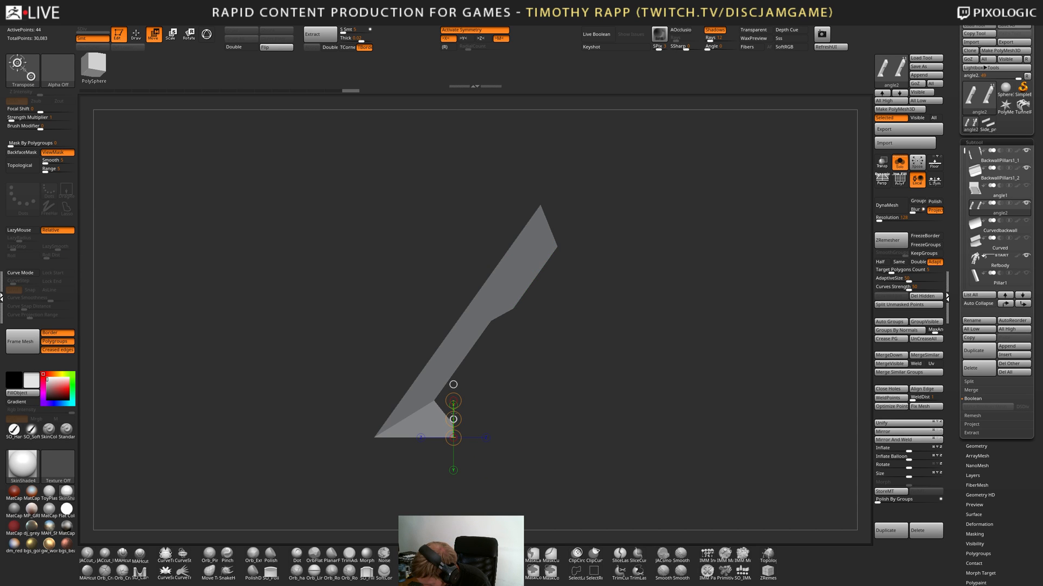
pyautogui.moveTo(456, 408); pyautogui.dragTo(455, 404)
pyautogui.press('q')
pyautogui.moveTo(641, 407)
pyautogui.mouseDown()
pyautogui.moveTo(553, 422)
pyautogui.moveTo(631, 406)
pyautogui.moveTo(702, 417)
pyautogui.moveTo(653, 413)
pyautogui.mouseUp()
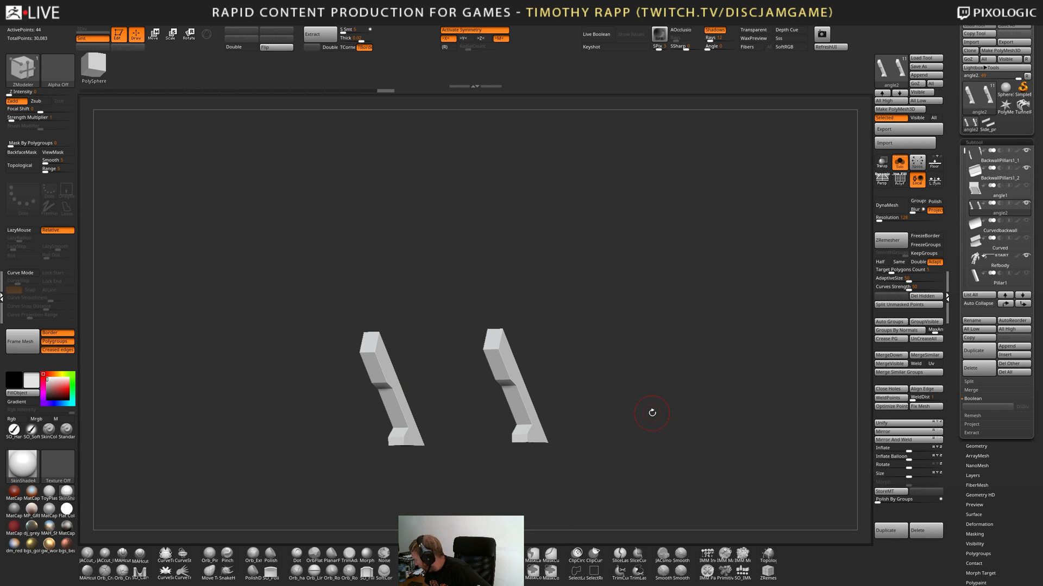
# Examine the reshaped pillars from several angles, both in isolation and together with the other visible subtools.
pyautogui.moveTo(652, 413); pyautogui.dragTo(741, 417)
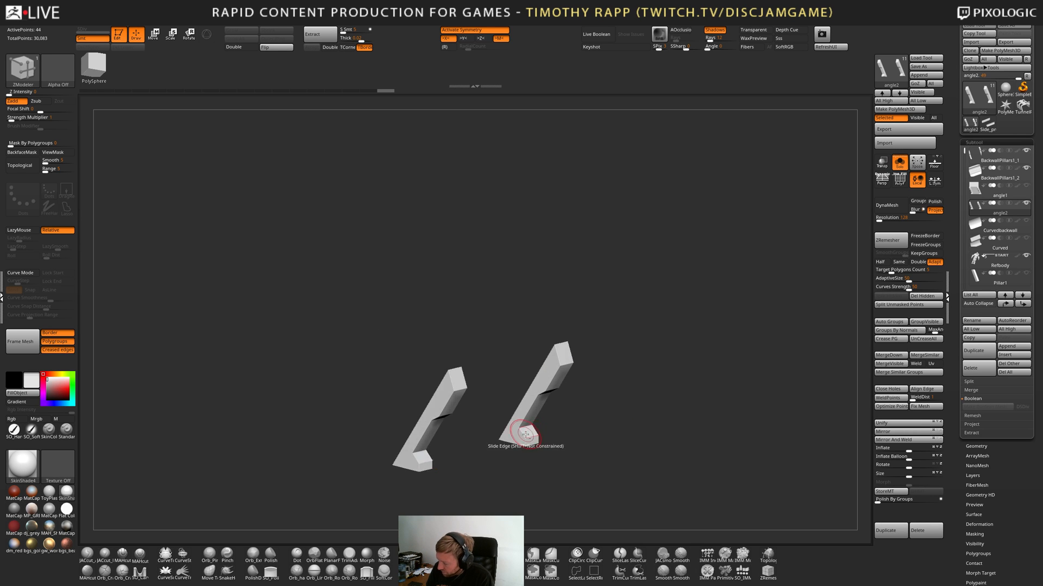
pyautogui.keyDown('alt'); pyautogui.moveTo(630, 434); pyautogui.dragTo(636, 484); pyautogui.keyUp('alt')
pyautogui.moveTo(684, 445); pyautogui.dragTo(651, 437)
pyautogui.hotkey('ctrl', 'shift')
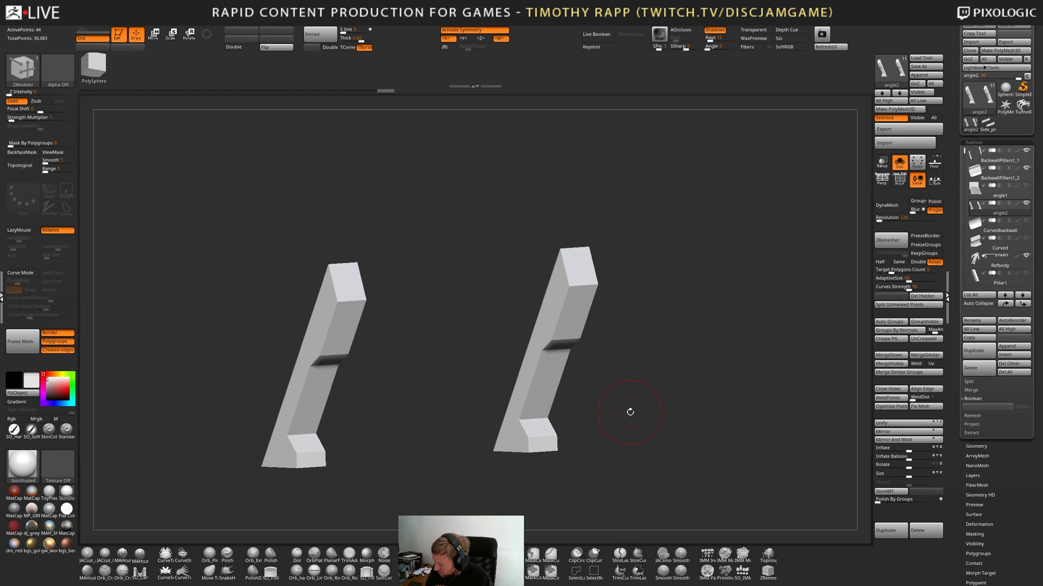
pyautogui.click(900, 163)
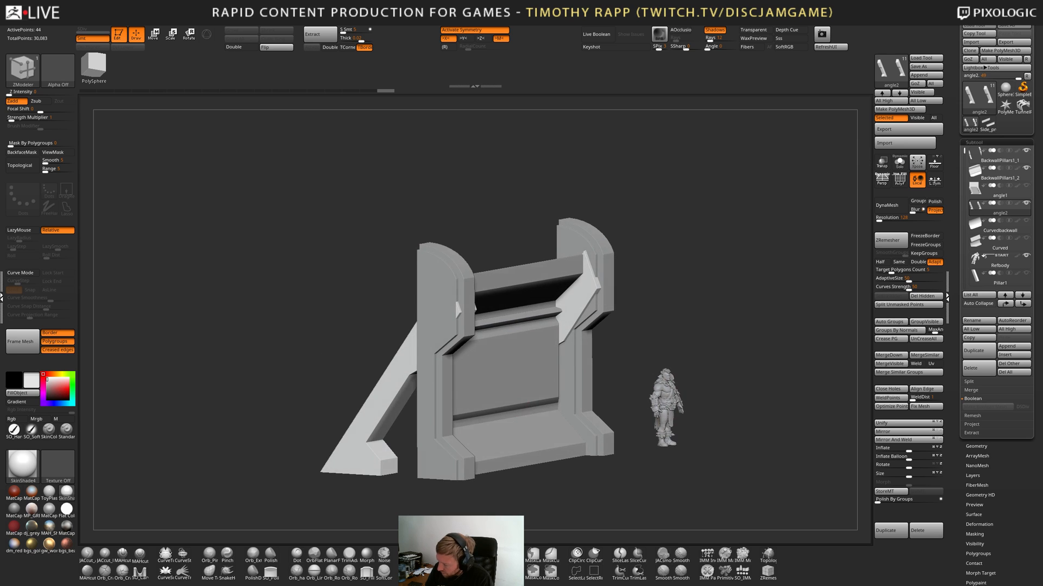
pyautogui.moveTo(690, 391)
pyautogui.mouseDown()
pyautogui.moveTo(708, 394)
pyautogui.moveTo(678, 391)
pyautogui.moveTo(739, 358)
pyautogui.moveTo(551, 380)
pyautogui.mouseUp()
pyautogui.click(900, 168)
pyautogui.hotkey('ctrl', 'shift')
pyautogui.moveTo(570, 424); pyautogui.dragTo(635, 398)
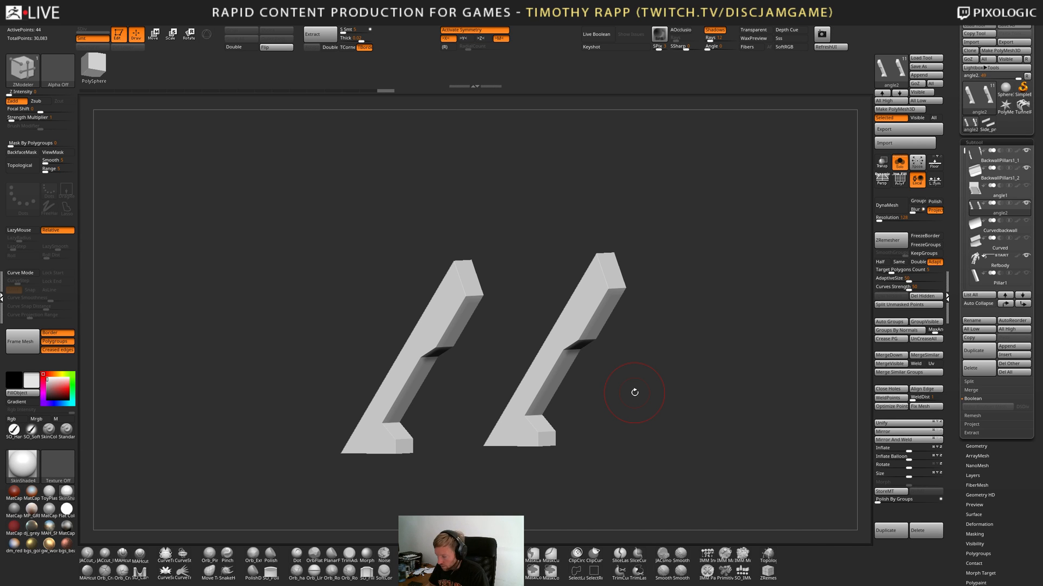
pyautogui.moveTo(535, 431)
pyautogui.mouseDown()
pyautogui.moveTo(622, 429)
pyautogui.moveTo(630, 407)
pyautogui.moveTo(685, 417)
pyautogui.moveTo(630, 408)
pyautogui.mouseUp()
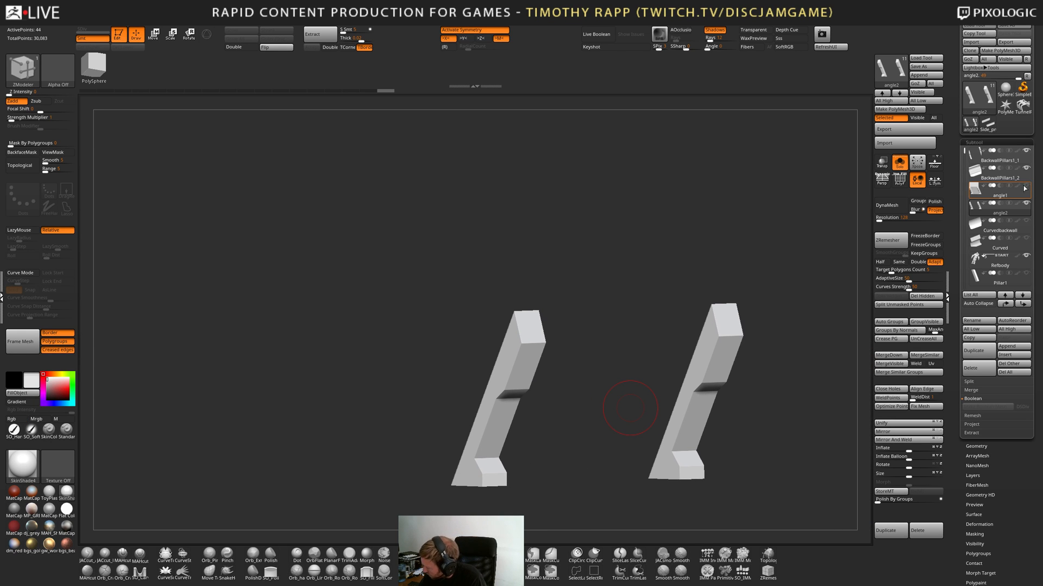
# Hide the BackwallPillars1_1 and BackwallPillars1_2 subtools, then select angle1 and isolate it with mask display turned off.
pyautogui.click(899, 162)
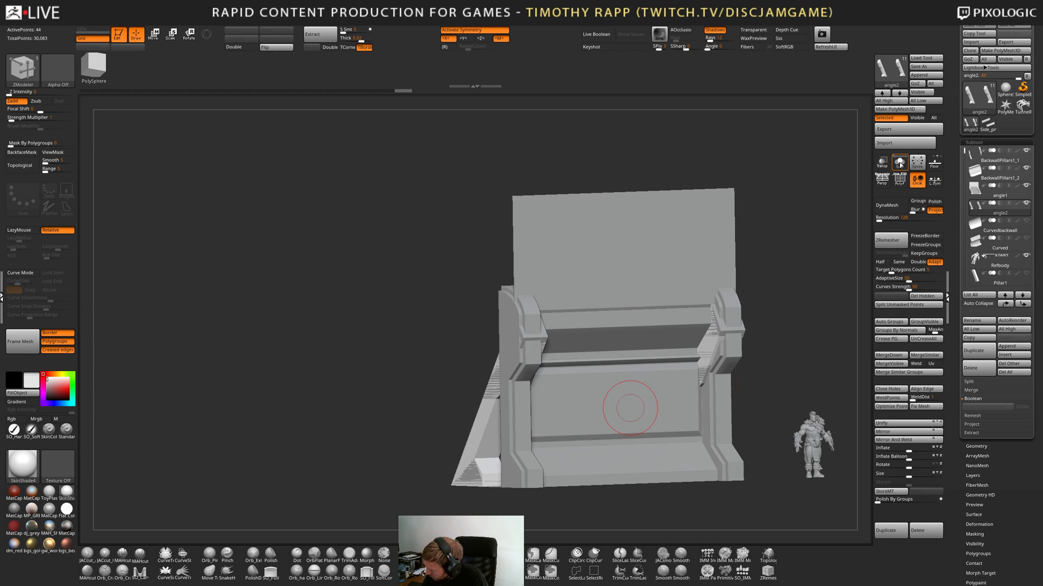
pyautogui.click(1026, 168)
pyautogui.click(1027, 149)
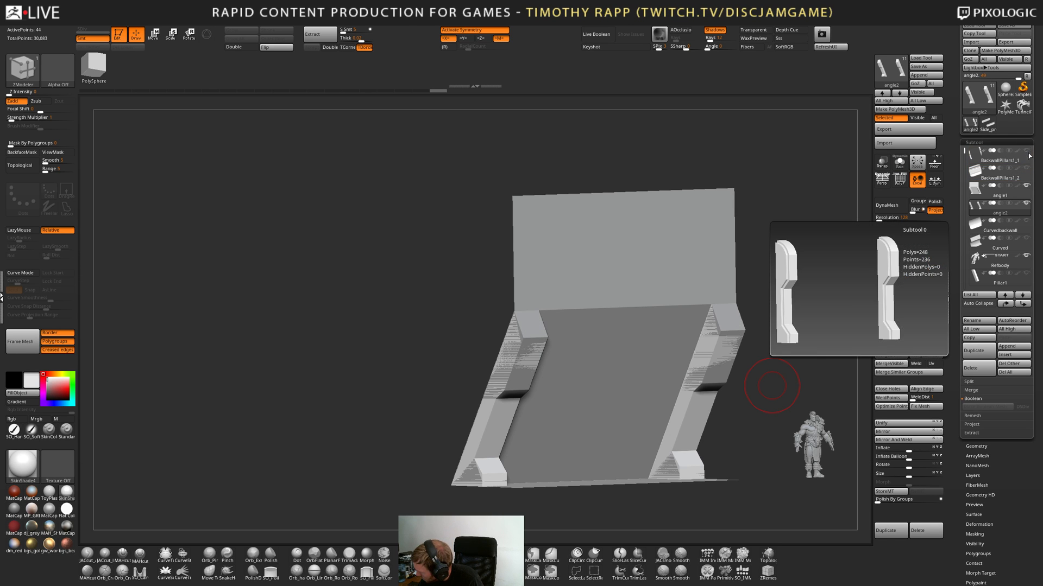
pyautogui.click(976, 195)
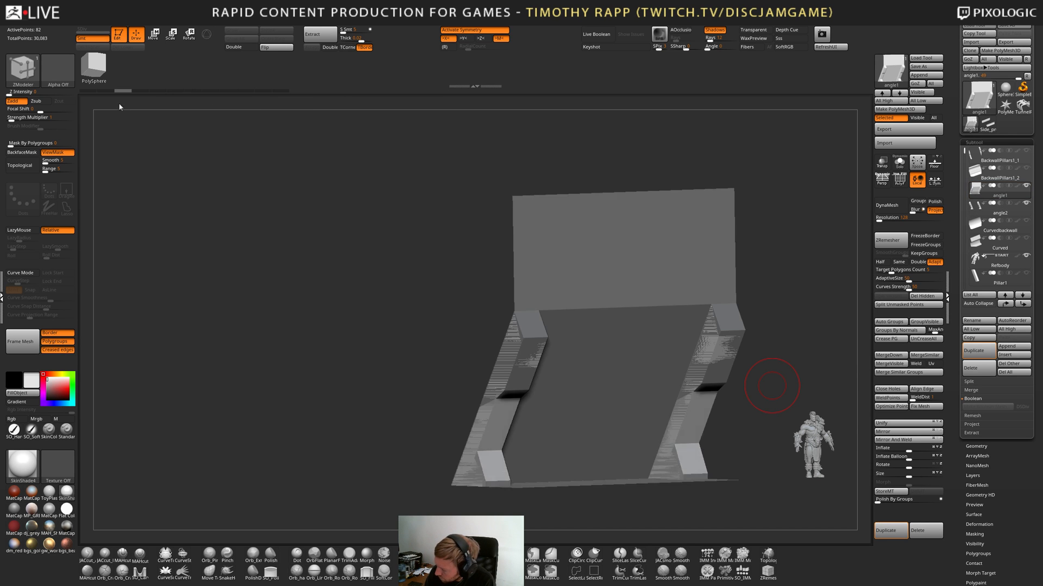
pyautogui.click(53, 152)
pyautogui.hotkey('alt', 's')
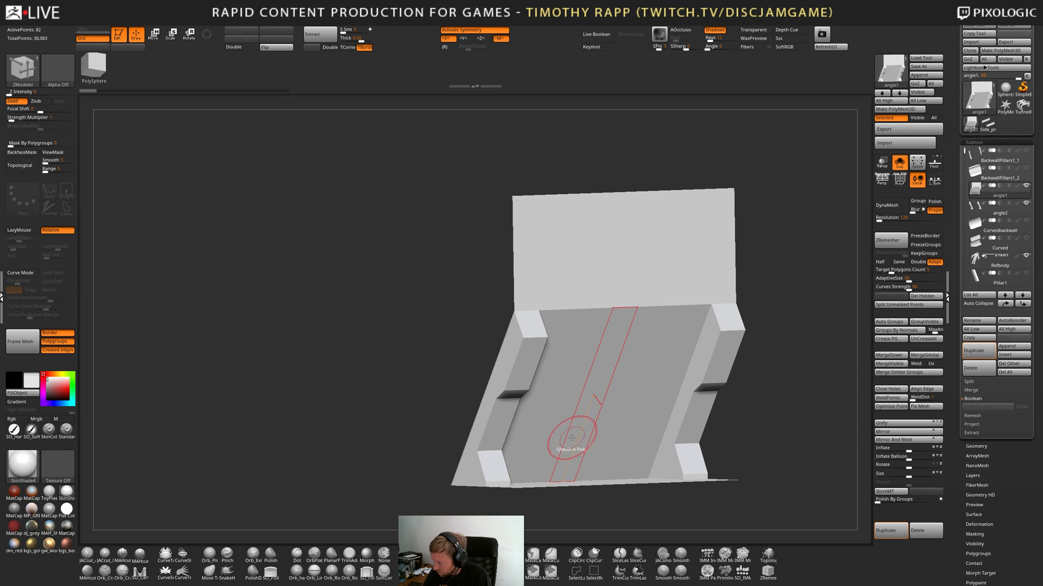
# On angle1, push the front faces of the pillars' lower shafts back to the wall panel to remove that section.
pyautogui.moveTo(571, 438); pyautogui.dragTo(614, 458, button='right')
pyautogui.hotkey('shift', 'f')
pyautogui.moveTo(707, 426); pyautogui.dragTo(663, 499, button='right')
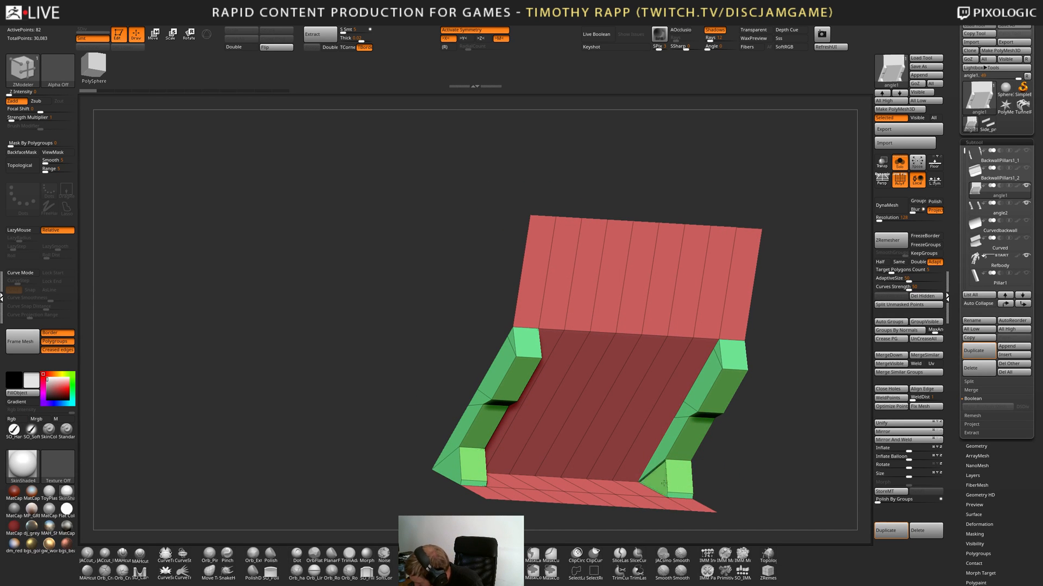
pyautogui.moveTo(668, 492); pyautogui.dragTo(742, 489)
pyautogui.hotkey('ctrl', 'z')
pyautogui.moveTo(729, 483); pyautogui.dragTo(647, 450, button='right')
pyautogui.moveTo(662, 455); pyautogui.dragTo(656, 452)
pyautogui.moveTo(657, 454); pyautogui.dragTo(701, 450, button='right')
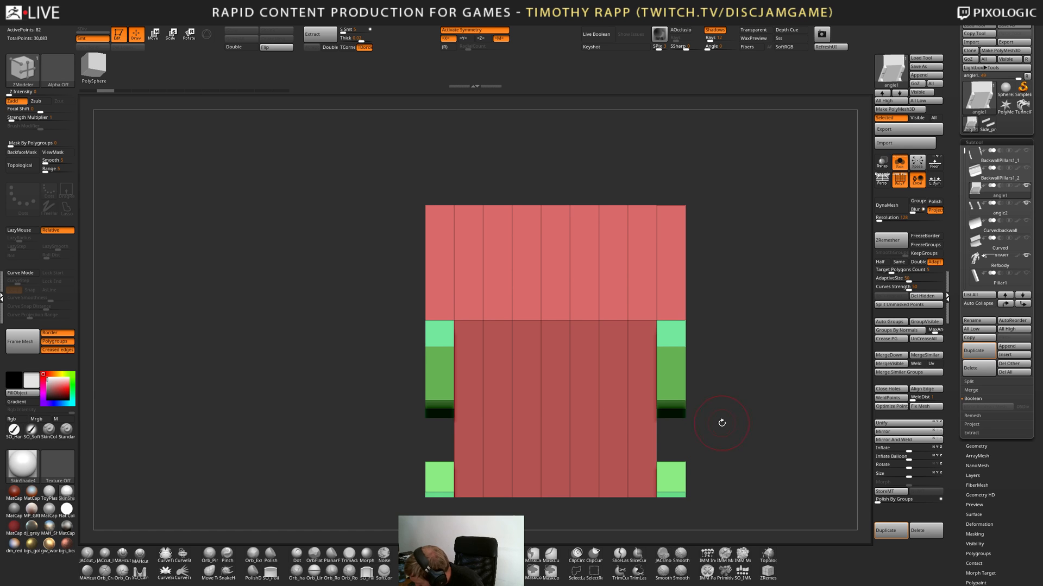
# Hide the remaining pillar polygroups on angle1 and delete the hidden geometry, keeping only the wall panel.
pyautogui.moveTo(747, 411); pyautogui.dragTo(766, 402, button='right')
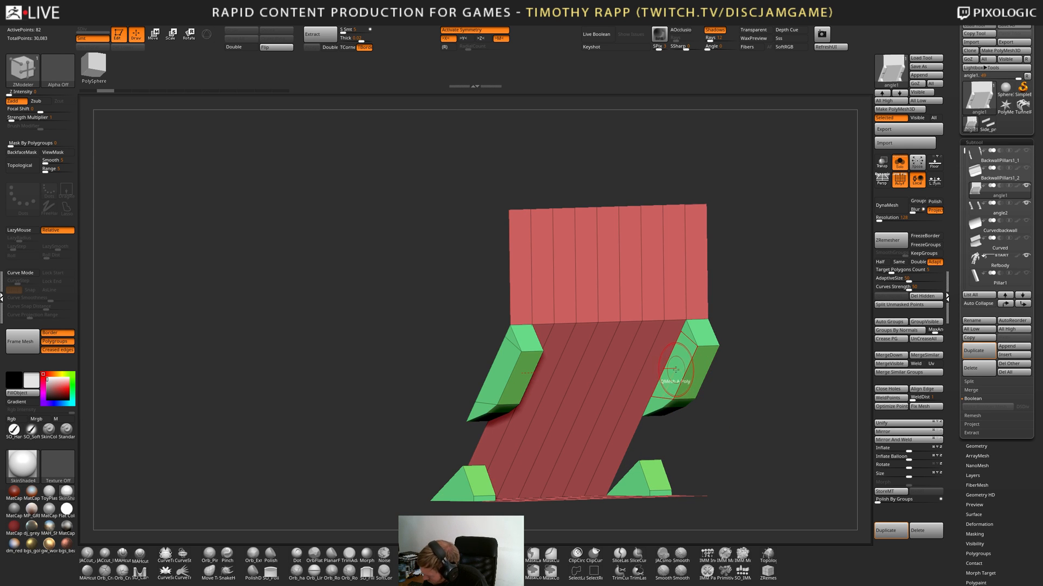
pyautogui.moveTo(690, 377)
pyautogui.mouseDown(button='right')
pyautogui.moveTo(712, 348)
pyautogui.moveTo(730, 390)
pyautogui.moveTo(556, 396)
pyautogui.moveTo(746, 450)
pyautogui.moveTo(706, 432)
pyautogui.moveTo(728, 445)
pyautogui.mouseUp(button='right')
pyautogui.keyDown('ctrl'); pyautogui.keyDown('shift'); pyautogui.click(698, 346); pyautogui.keyUp('shift'); pyautogui.keyUp('ctrl')
pyautogui.keyDown('ctrl'); pyautogui.keyDown('shift'); pyautogui.click(697, 346); pyautogui.keyUp('shift'); pyautogui.keyUp('ctrl')
pyautogui.keyDown('ctrl'); pyautogui.keyDown('shift'); pyautogui.click(647, 395); pyautogui.keyUp('shift'); pyautogui.keyUp('ctrl')
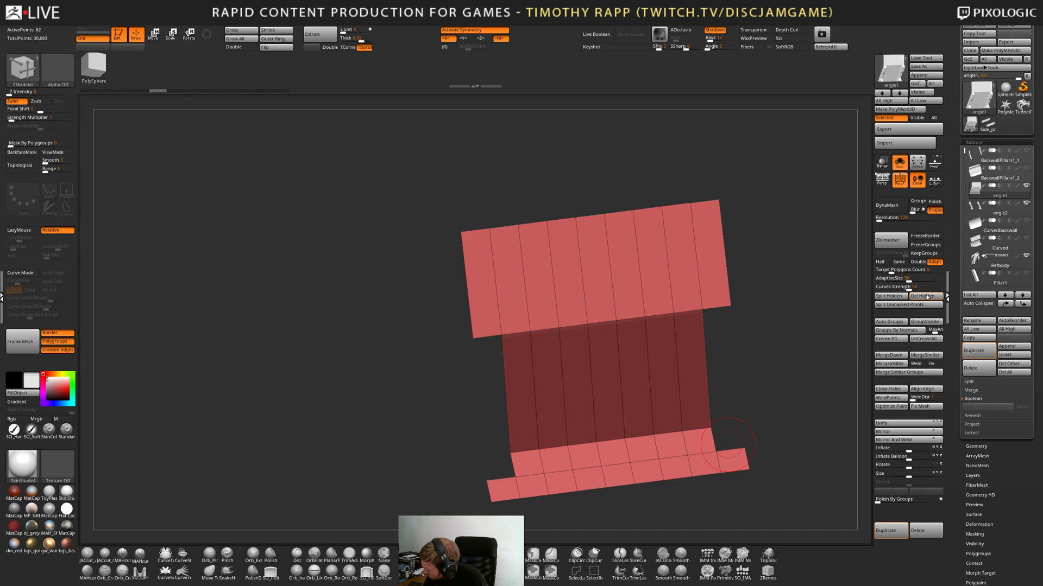
pyautogui.keyDown('shift'); pyautogui.moveTo(722, 368); pyautogui.dragTo(706, 423, button='right'); pyautogui.keyUp('shift')
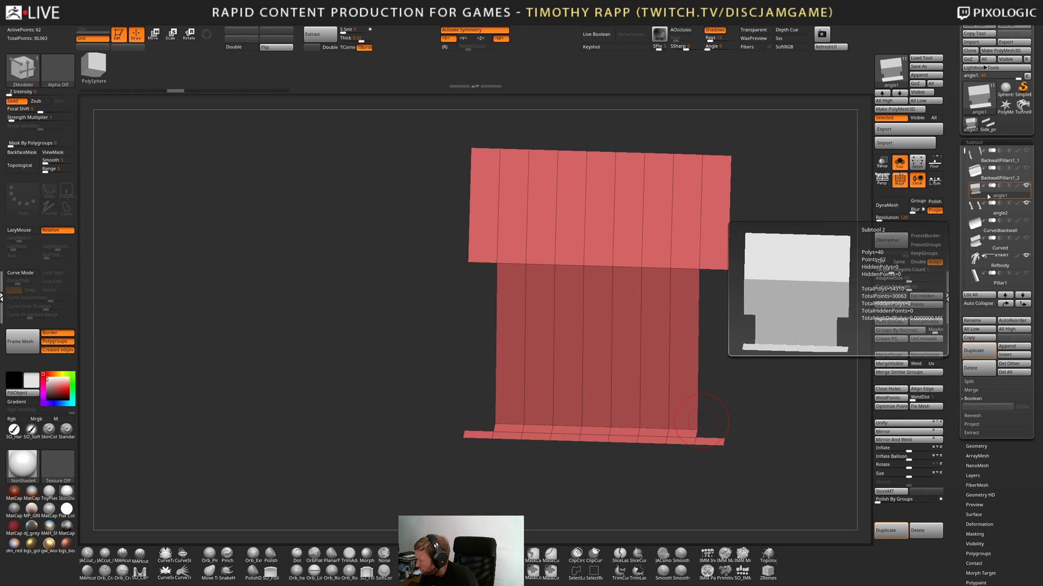
# Inspect the bare angle1 wall panel, send it to Maya with GoZ, and switch to Maya.
pyautogui.moveTo(992, 237)
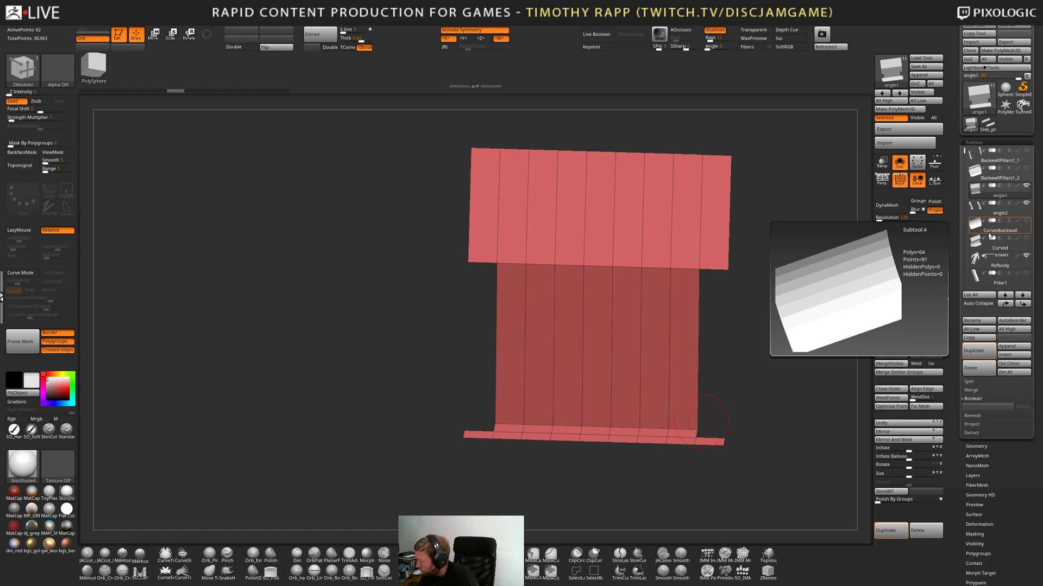
pyautogui.moveTo(698, 225); pyautogui.dragTo(708, 204, button='right')
pyautogui.moveTo(704, 346); pyautogui.dragTo(699, 383, button='right')
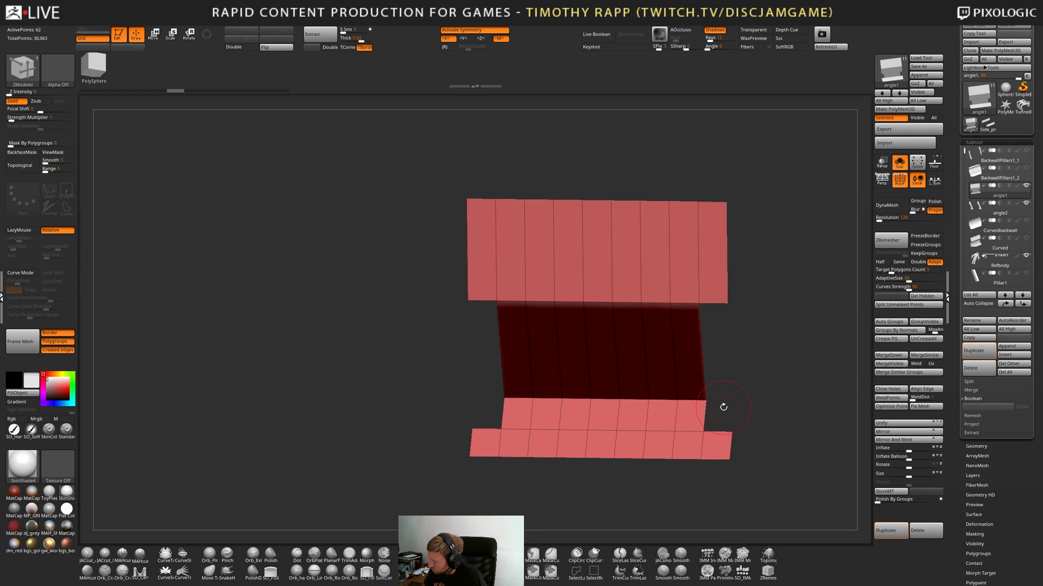
pyautogui.moveTo(720, 394); pyautogui.dragTo(745, 386, button='right')
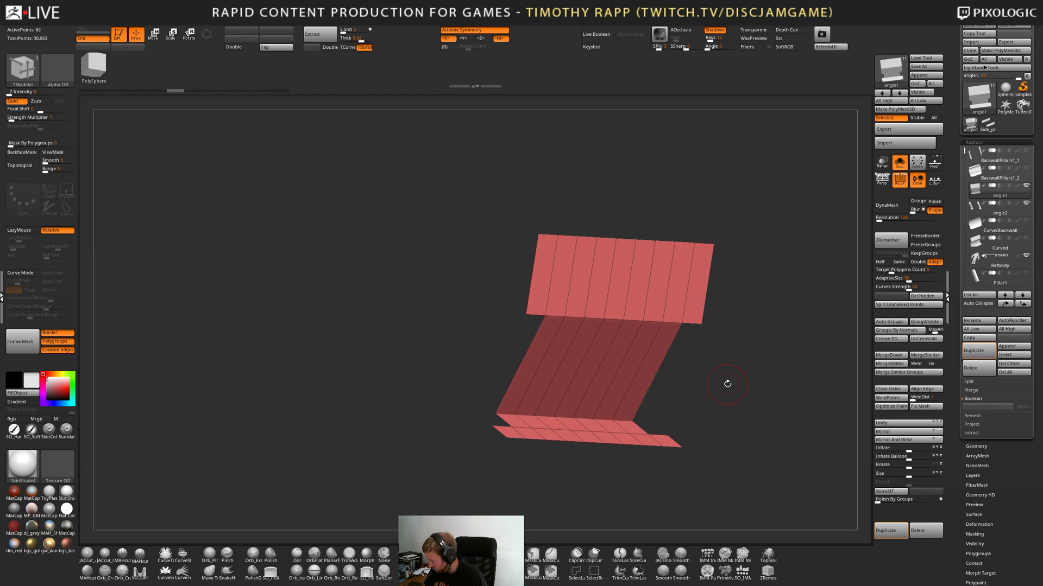
pyautogui.moveTo(715, 413); pyautogui.dragTo(709, 416, button='right')
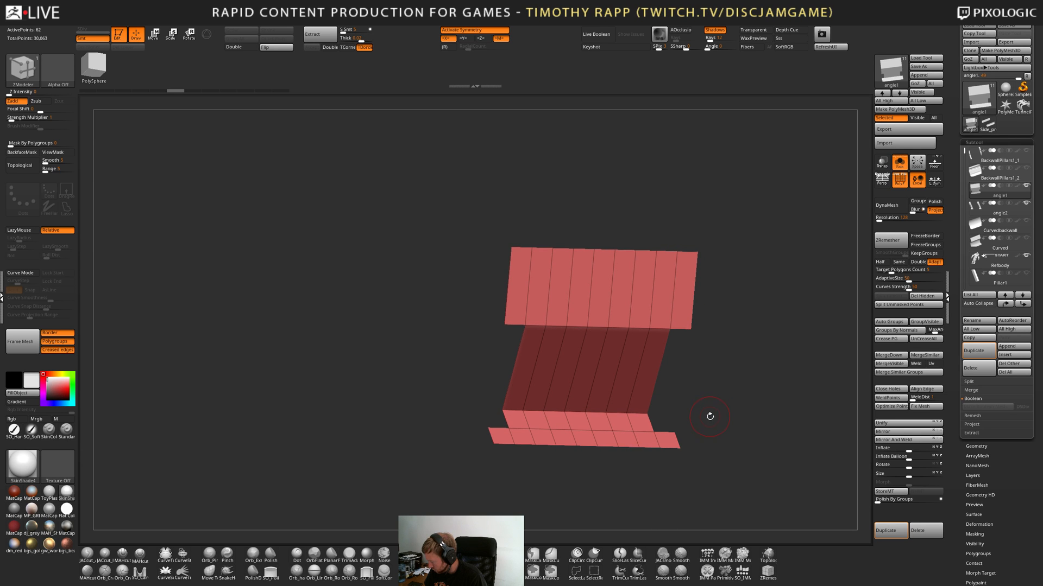
pyautogui.click(966, 59)
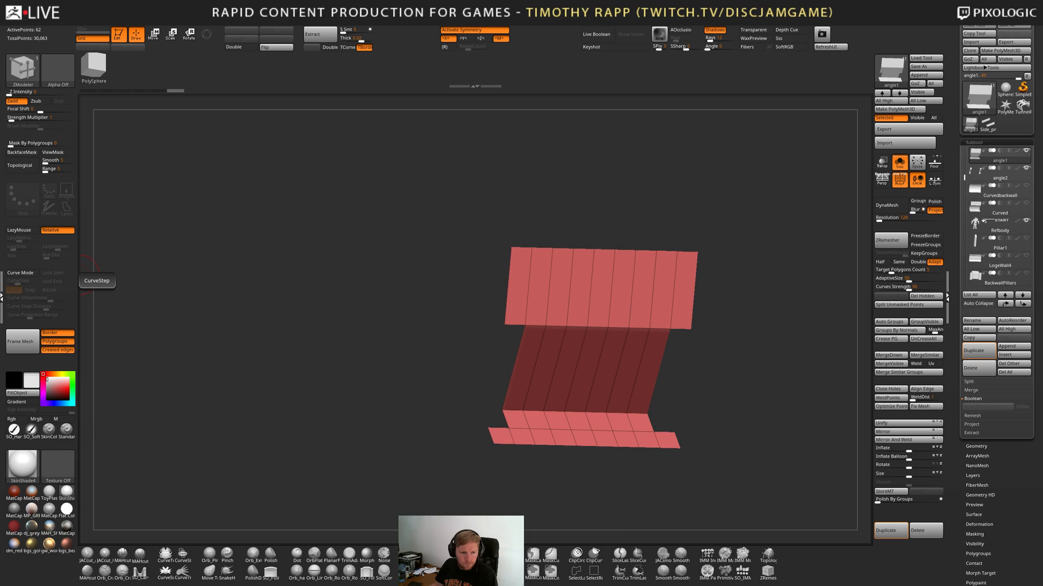
pyautogui.hotkey('alt', 'Tab')
pyautogui.doubleClick(539, 88)
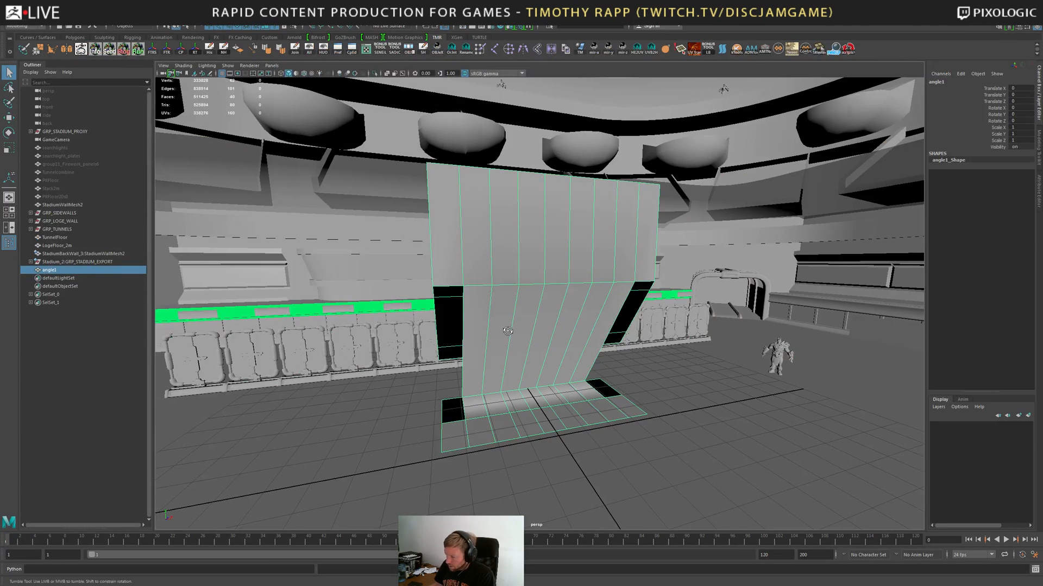
# Isolate angle1 and delete the leftover side faces flanking the slanted lower wall section.
pyautogui.keyDown('alt'); pyautogui.moveTo(508, 331); pyautogui.dragTo(674, 353); pyautogui.keyUp('alt')
pyautogui.hotkey('ctrl', '1')
pyautogui.press('F11')
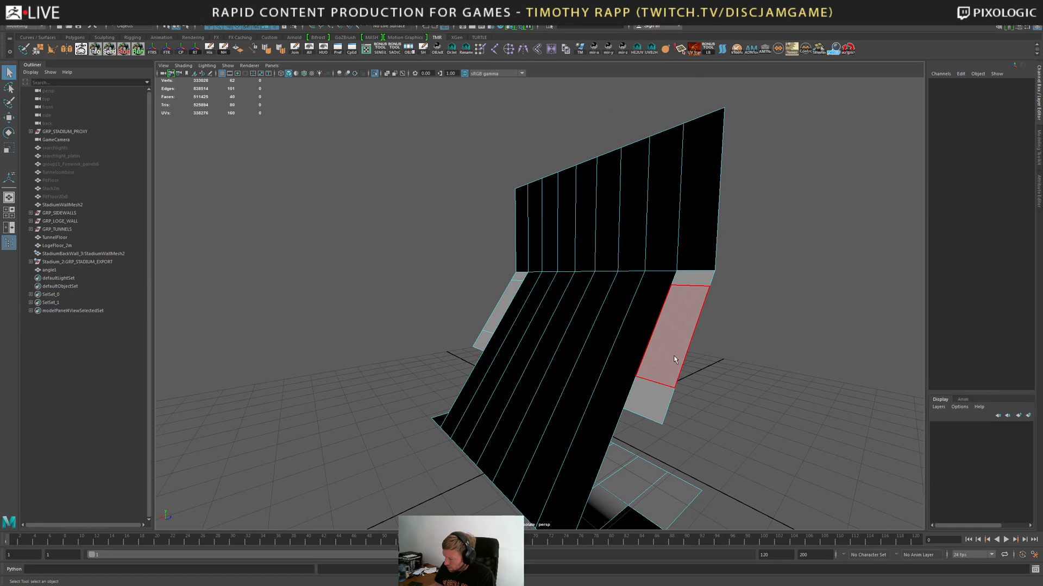
pyautogui.click(672, 351)
pyautogui.press('Delete')
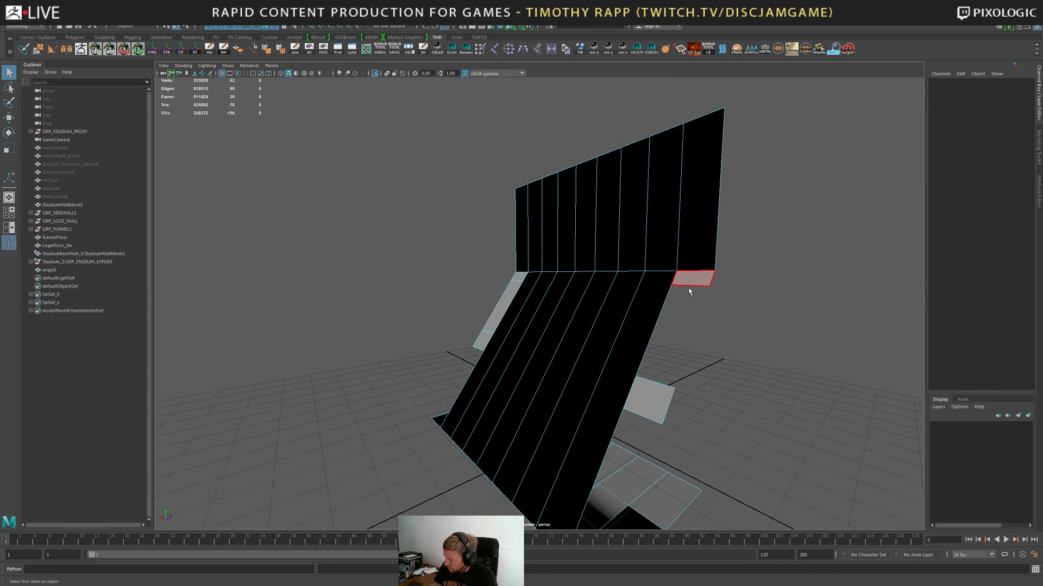
pyautogui.click(689, 283)
pyautogui.press('Delete')
pyautogui.click(656, 417)
pyautogui.press('Delete')
pyautogui.click(490, 326)
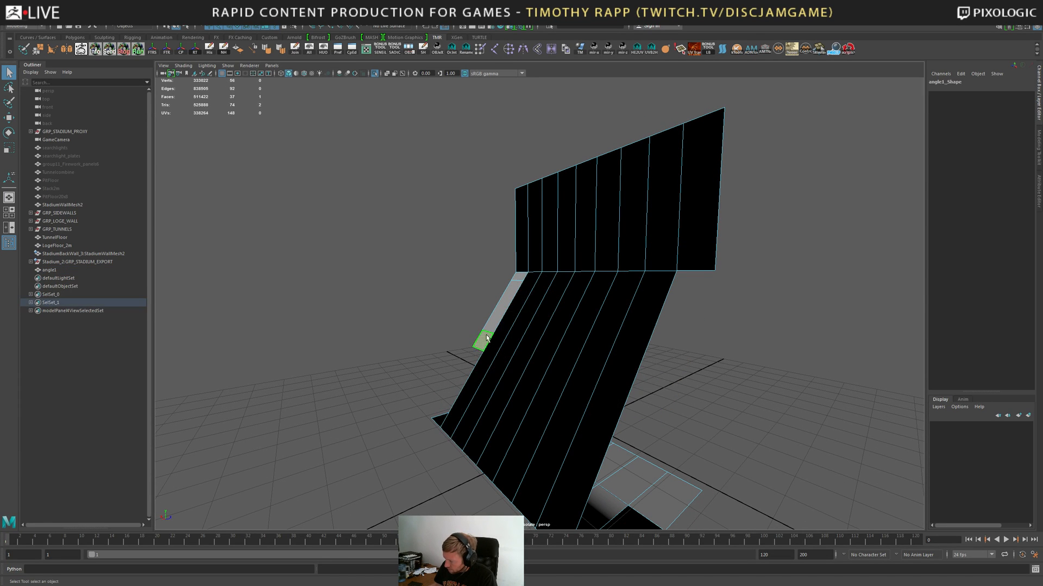
pyautogui.press('Delete')
# Delete the leftover dark faces at both rear corners of angle1's floor section.
pyautogui.keyDown('alt'); pyautogui.moveTo(668, 440); pyautogui.dragTo(524, 444); pyautogui.keyUp('alt')
pyautogui.click(477, 452)
pyautogui.press('Delete')
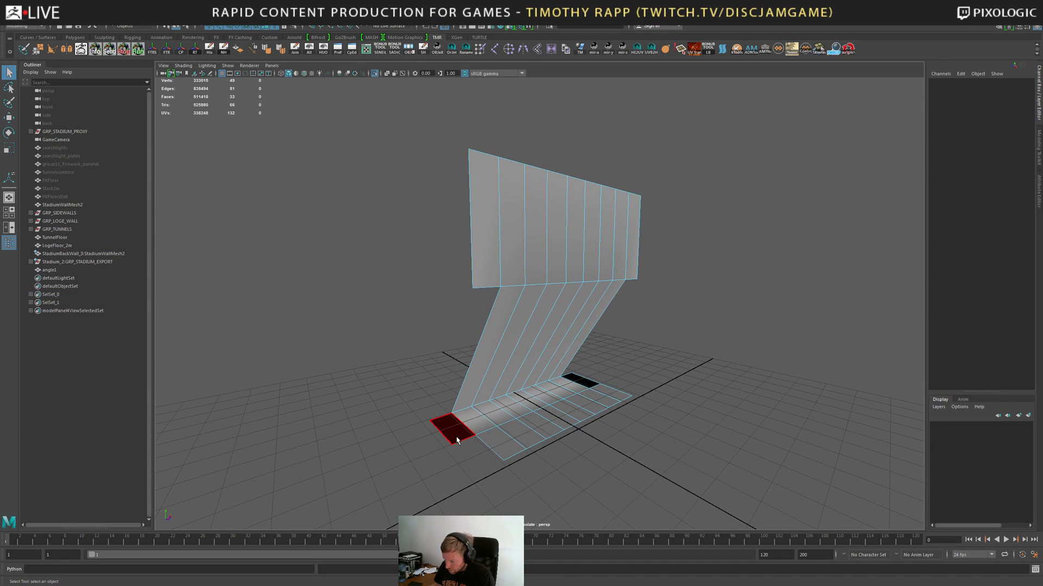
pyautogui.click(457, 441)
pyautogui.press('Delete')
pyautogui.click(605, 388)
pyautogui.press('Delete')
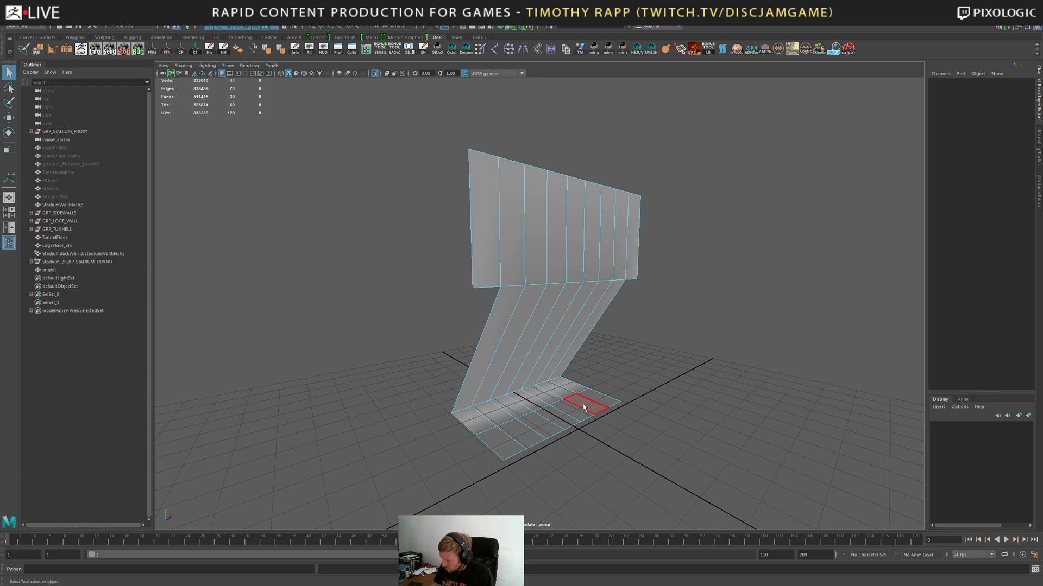
# Extrude the border edges along one side of the slanted and floor sections outward beyond the wall.
pyautogui.keyDown('alt'); pyautogui.moveTo(584, 406); pyautogui.dragTo(524, 407); pyautogui.keyUp('alt')
pyautogui.keyDown('alt'); pyautogui.moveTo(586, 415); pyautogui.dragTo(662, 432, button='right'); pyautogui.keyUp('alt')
pyautogui.keyDown('alt'); pyautogui.moveTo(662, 432); pyautogui.dragTo(581, 433, button='middle'); pyautogui.keyUp('alt')
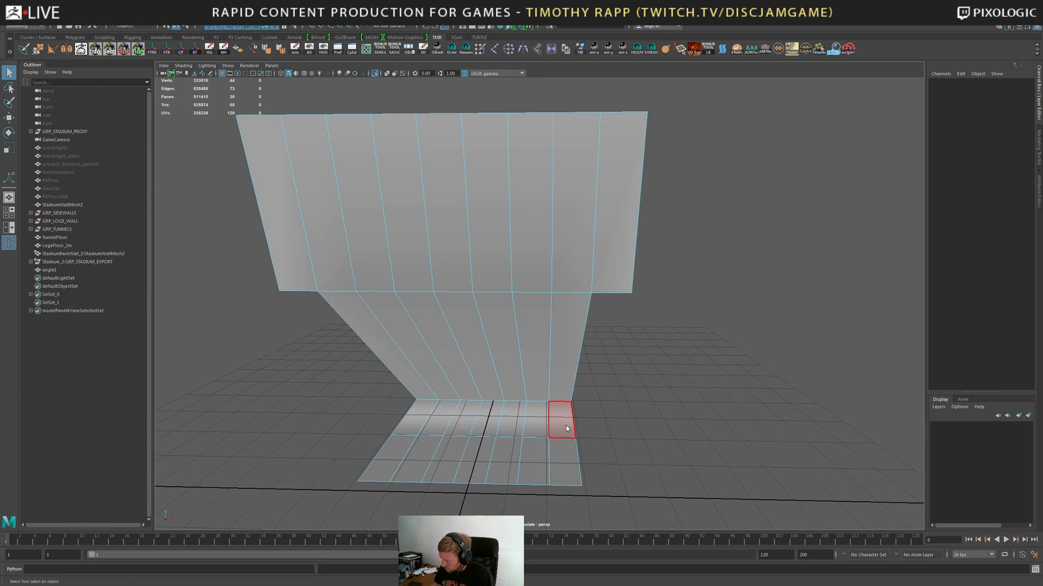
pyautogui.moveTo(555, 314); pyautogui.dragTo(555, 311, button='right')
pyautogui.click(574, 448)
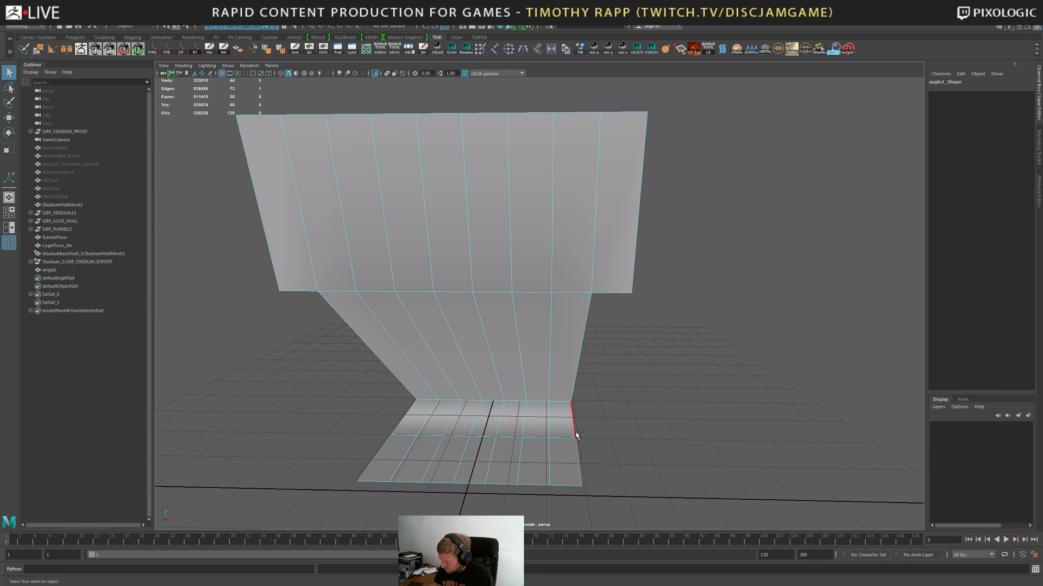
pyautogui.keyDown('shift'); pyautogui.click(575, 429); pyautogui.keyUp('shift')
pyautogui.keyDown('shift'); pyautogui.click(577, 357); pyautogui.keyUp('shift')
pyautogui.hotkey('ctrl', 'e')
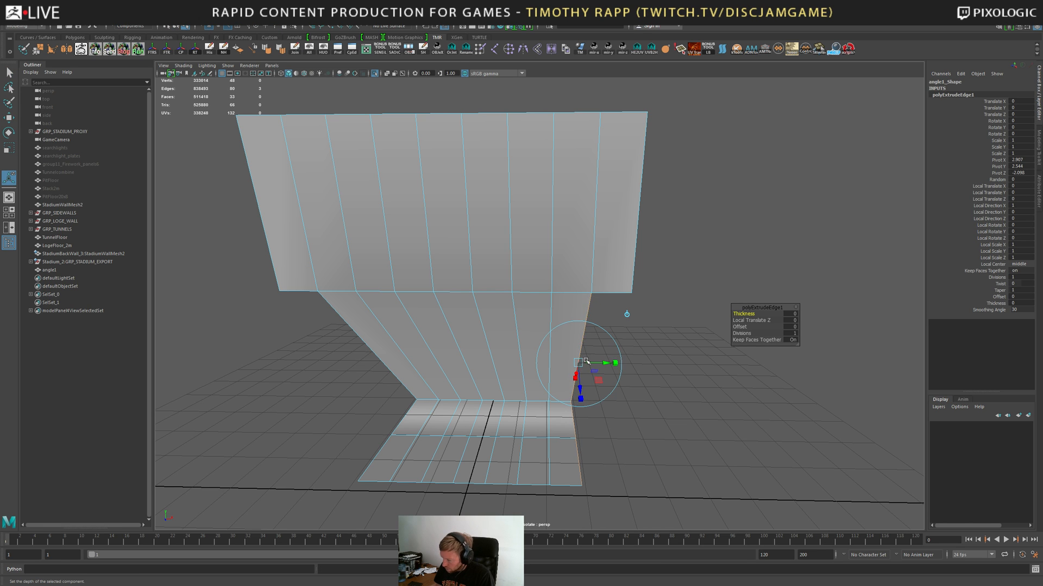
pyautogui.moveTo(609, 366); pyautogui.dragTo(660, 285)
# Move the extruded strip's outer vertices sideways along X to line up with the upper wall's side edge.
pyautogui.press('q')
pyautogui.press('F9')
pyautogui.moveTo(670, 229); pyautogui.dragTo(635, 302)
pyautogui.keyDown('alt'); pyautogui.moveTo(649, 369); pyautogui.dragTo(644, 313, button='middle'); pyautogui.keyUp('alt')
pyautogui.keyDown('shift'); pyautogui.moveTo(694, 353); pyautogui.dragTo(620, 498); pyautogui.keyUp('shift')
pyautogui.press('w')
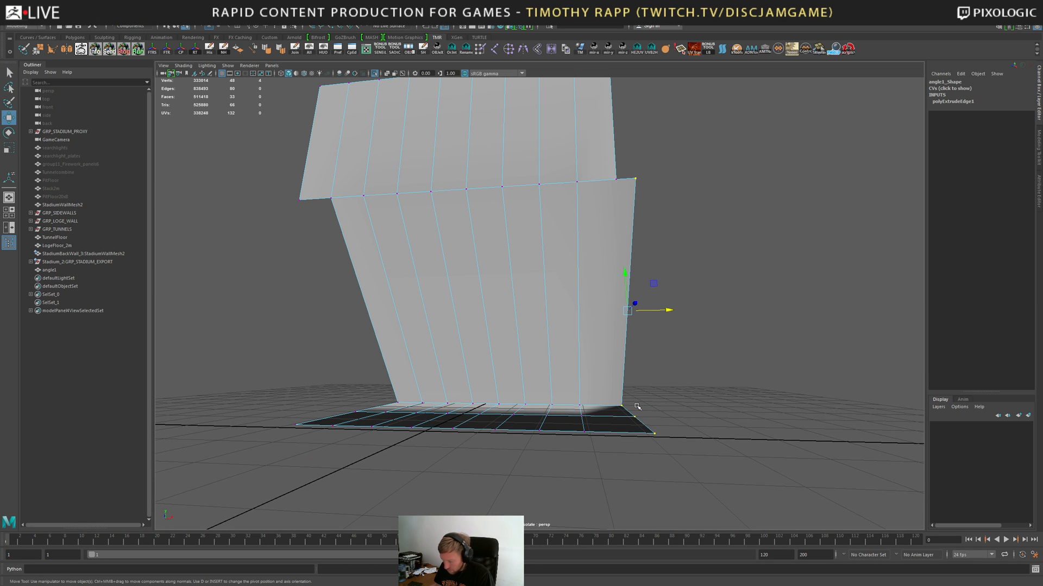
pyautogui.moveTo(668, 310); pyautogui.dragTo(623, 207)
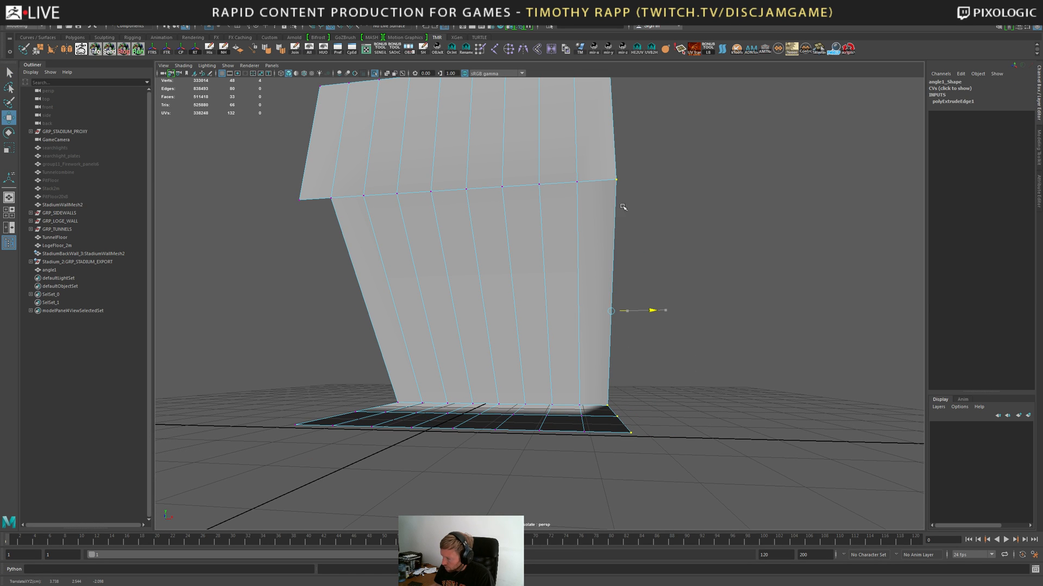
# Merge all of angle1's vertices using a 0.01 distance threshold.
pyautogui.press('q')
pyautogui.moveTo(497, 303); pyautogui.dragTo(533, 270, button='right')
pyautogui.keyDown('alt'); pyautogui.moveTo(627, 268); pyautogui.dragTo(623, 256); pyautogui.keyUp('alt')
pyautogui.keyDown('alt'); pyautogui.moveTo(623, 255); pyautogui.dragTo(500, 265, button='right'); pyautogui.keyUp('alt')
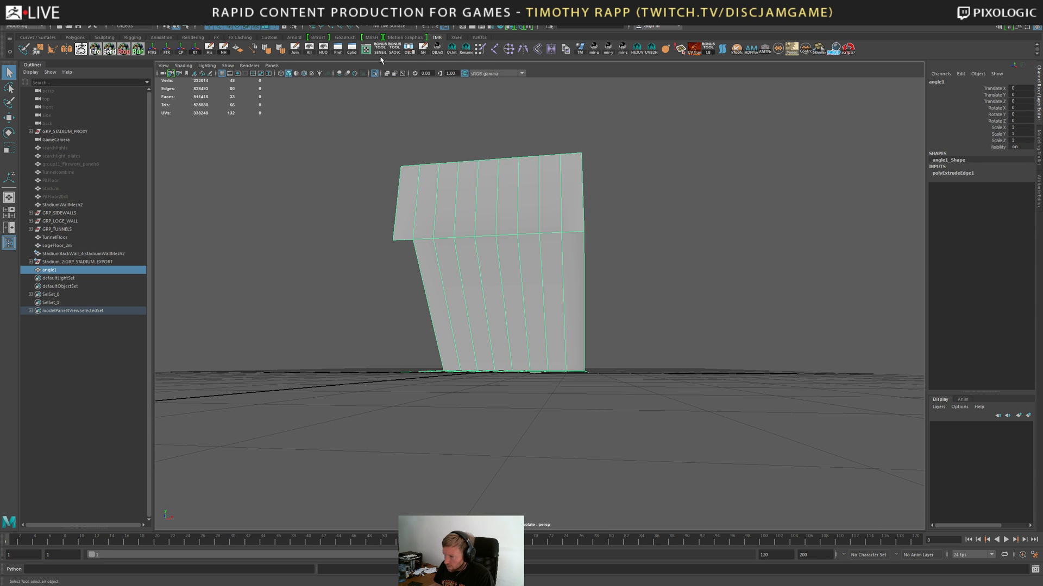
pyautogui.click(38, 52)
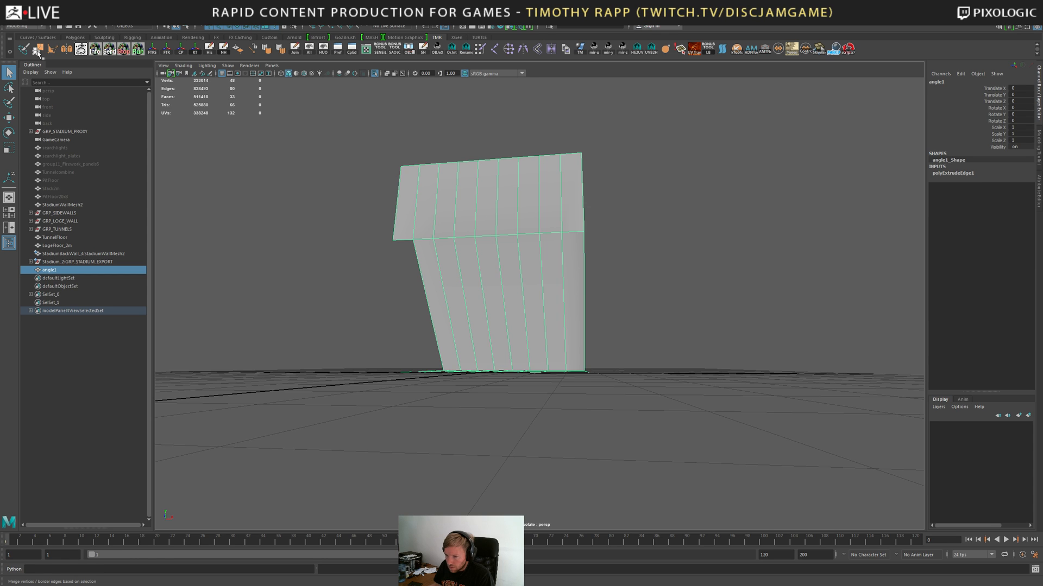
pyautogui.click(783, 314)
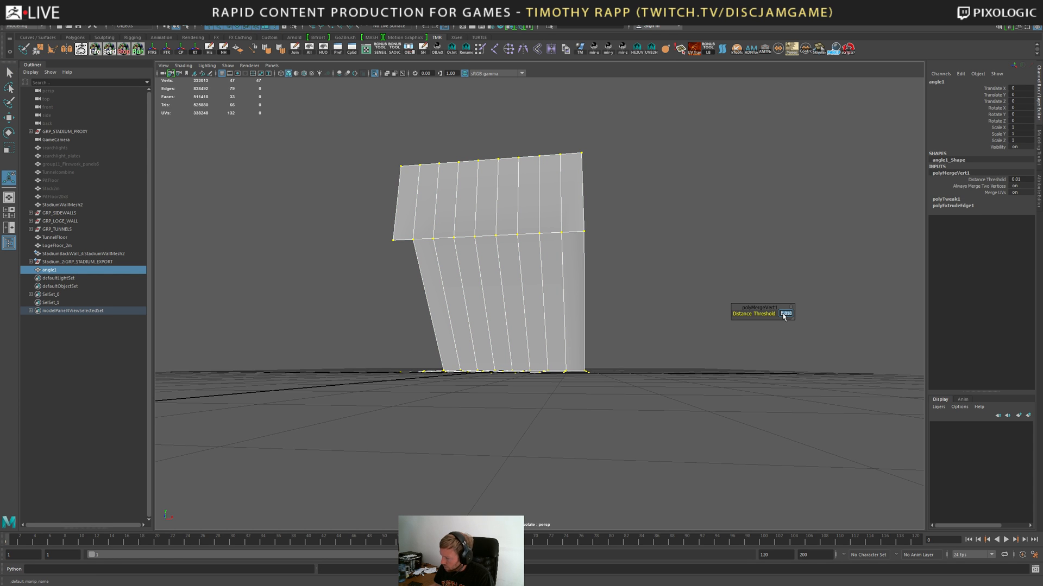
pyautogui.write('1')
pyautogui.press('Return')
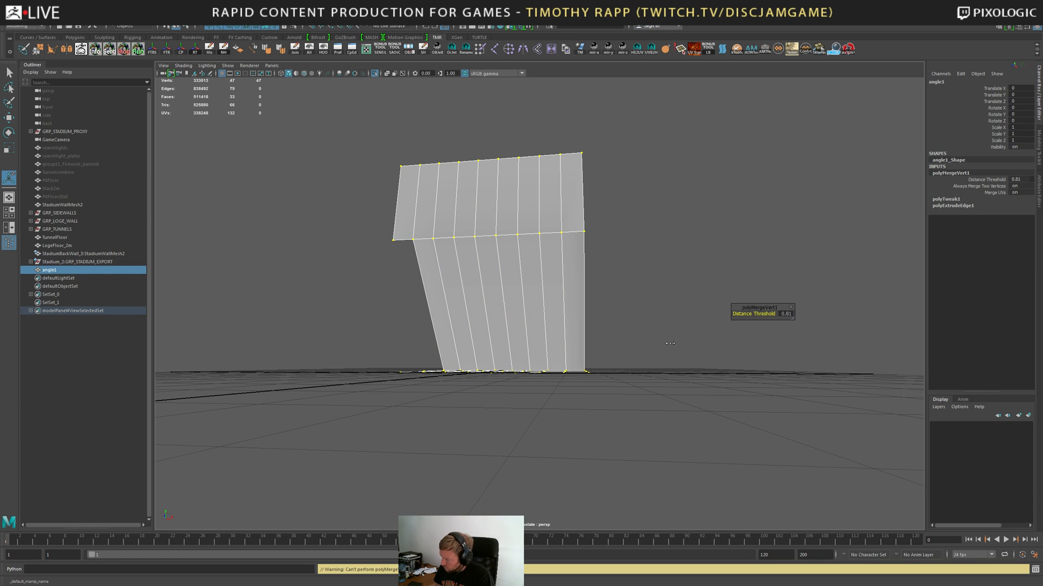
# Return angle1 to object mode and send it back to ZBrush with GoZ.
pyautogui.keyDown('alt'); pyautogui.moveTo(670, 344); pyautogui.dragTo(621, 328); pyautogui.keyUp('alt')
pyautogui.press('q')
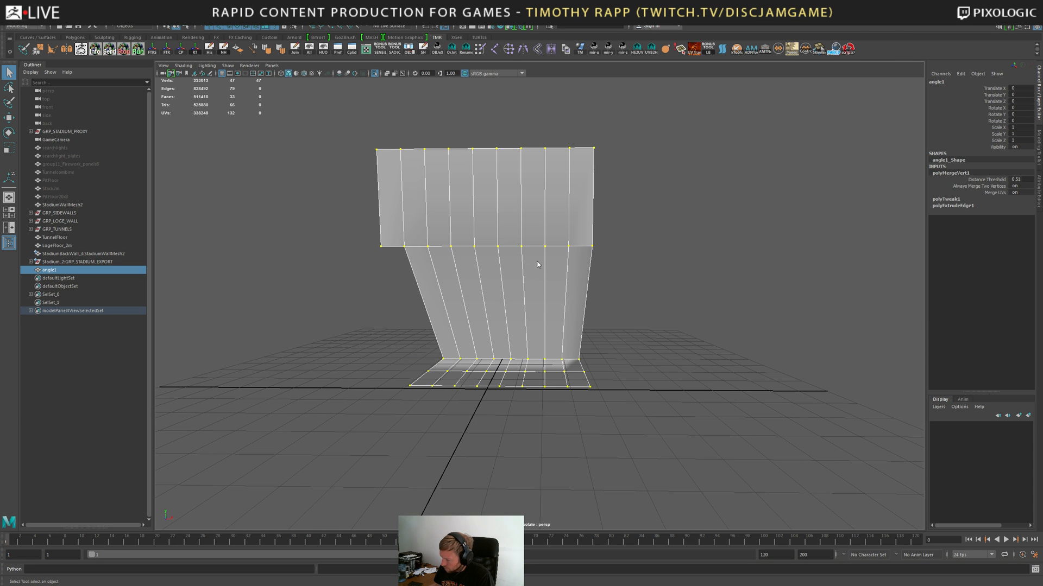
pyautogui.click(598, 244)
pyautogui.click(538, 254)
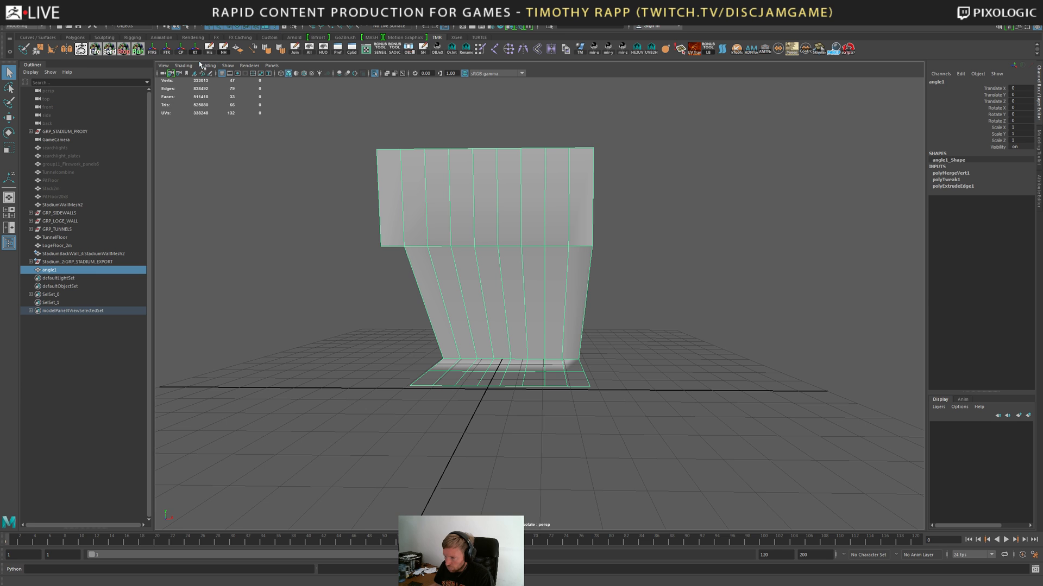
pyautogui.click(85, 52)
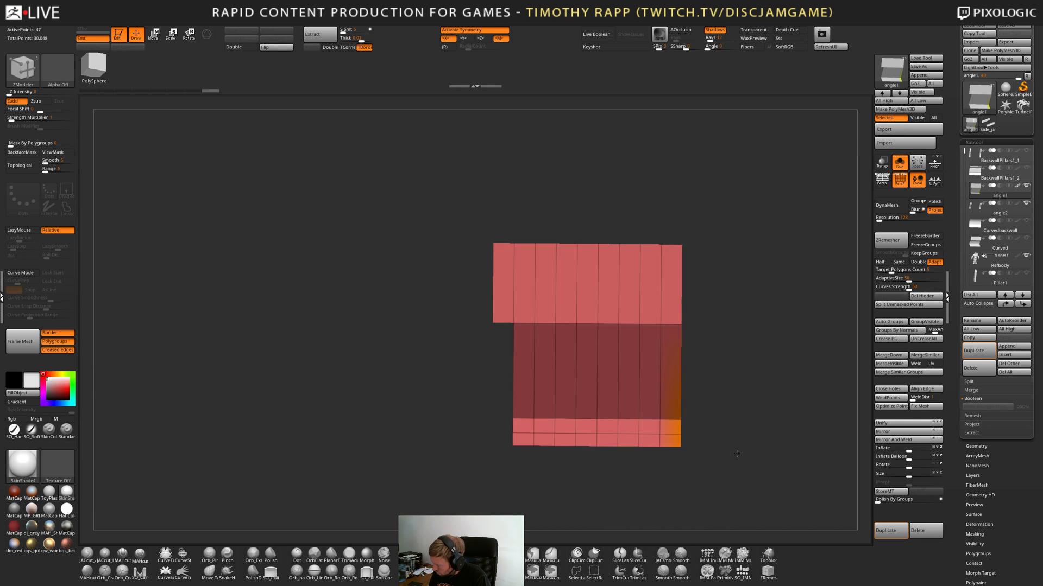
# Mirror and weld angle1 across X to give both sides of the wall the same width.
pyautogui.moveTo(687, 448); pyautogui.dragTo(687, 412)
pyautogui.hotkey('shift', 'f')
pyautogui.click(892, 440)
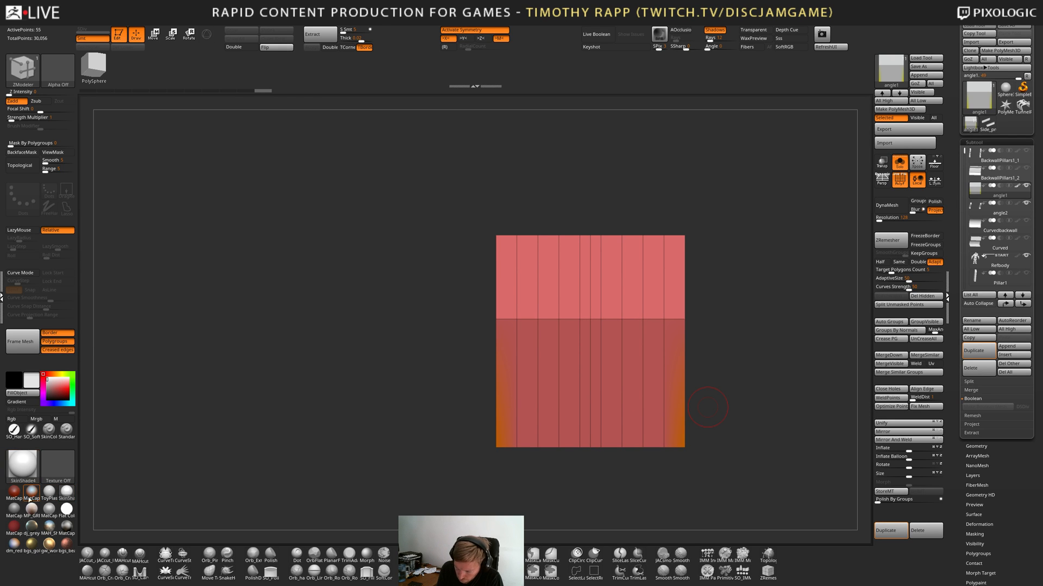
# Switch the material to MatCap Gray and fill angle1 with the main colour.
pyautogui.click(17, 511)
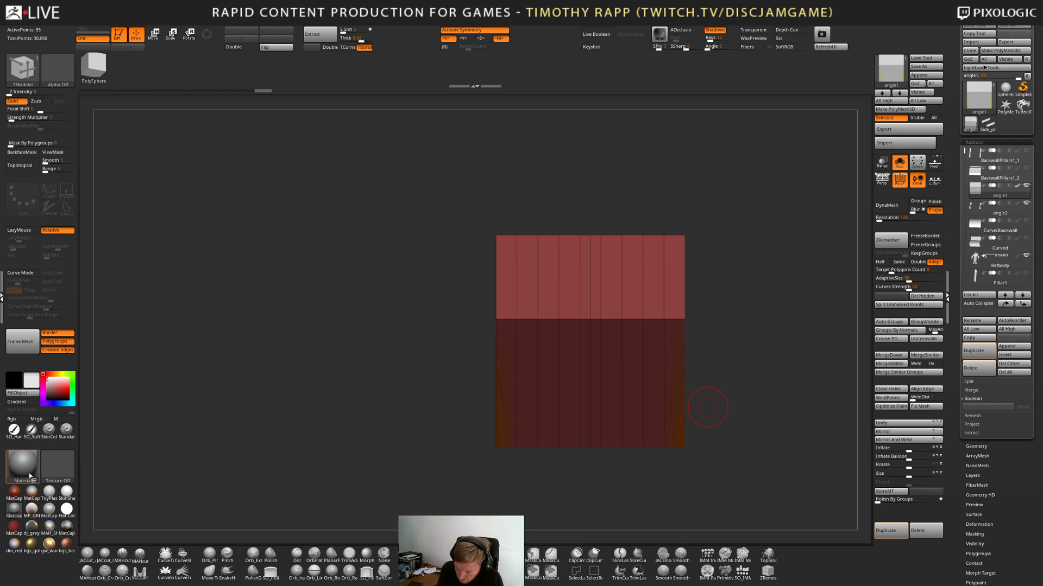
pyautogui.click(23, 393)
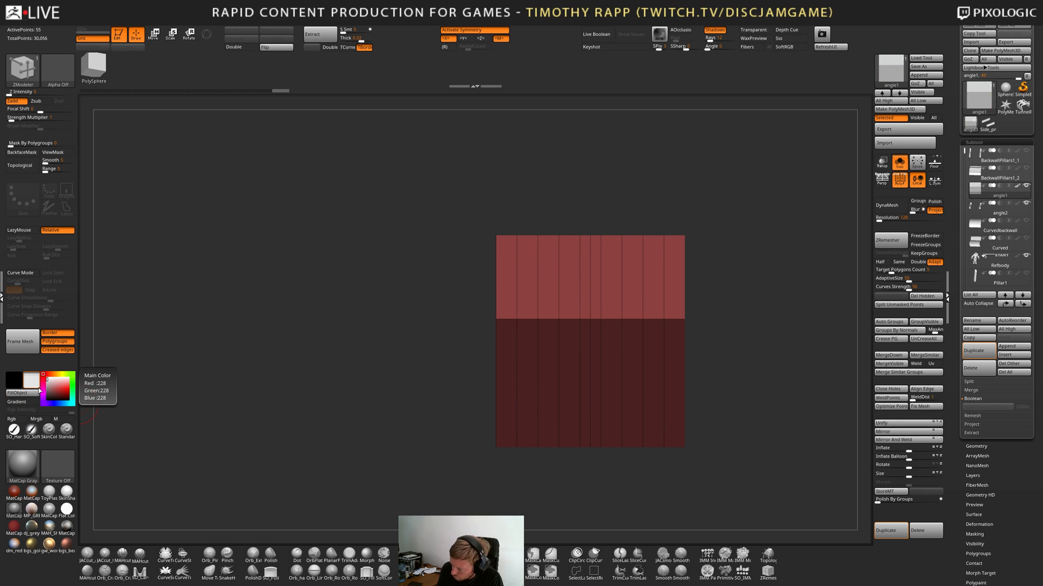
pyautogui.hotkey('shift', 'f')
# Turn off the polyframe and Solo mode to show the wall together with its pillars and reference body.
pyautogui.moveTo(665, 408)
pyautogui.mouseDown(button='right')
pyautogui.moveTo(578, 437)
pyautogui.moveTo(582, 459)
pyautogui.moveTo(532, 433)
pyautogui.mouseUp(button='right')
pyautogui.hotkey('shift', 'f')
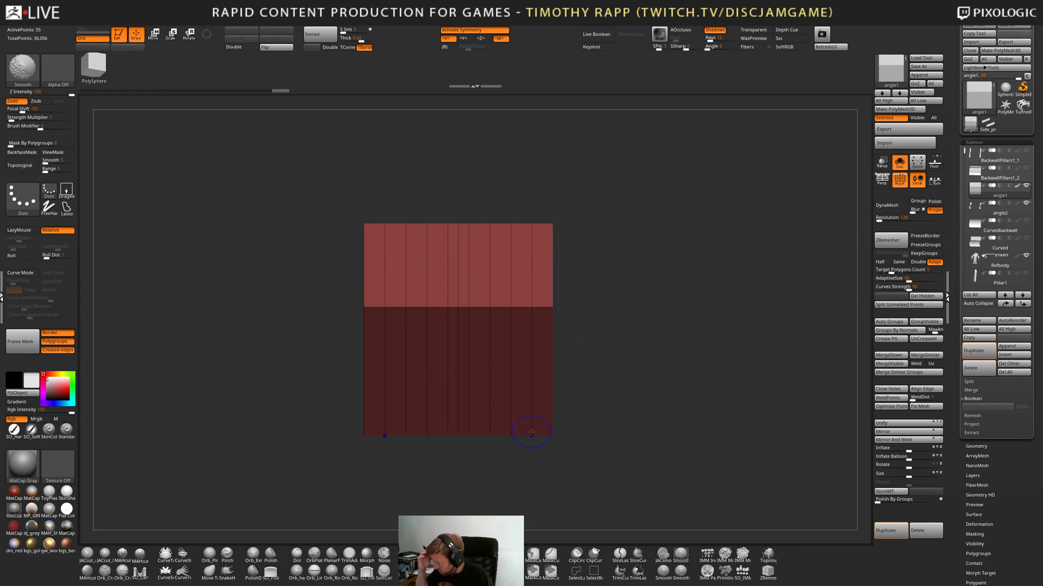
pyautogui.hotkey('shift', 'f')
pyautogui.click(899, 162)
pyautogui.moveTo(575, 404); pyautogui.dragTo(561, 398, button='right')
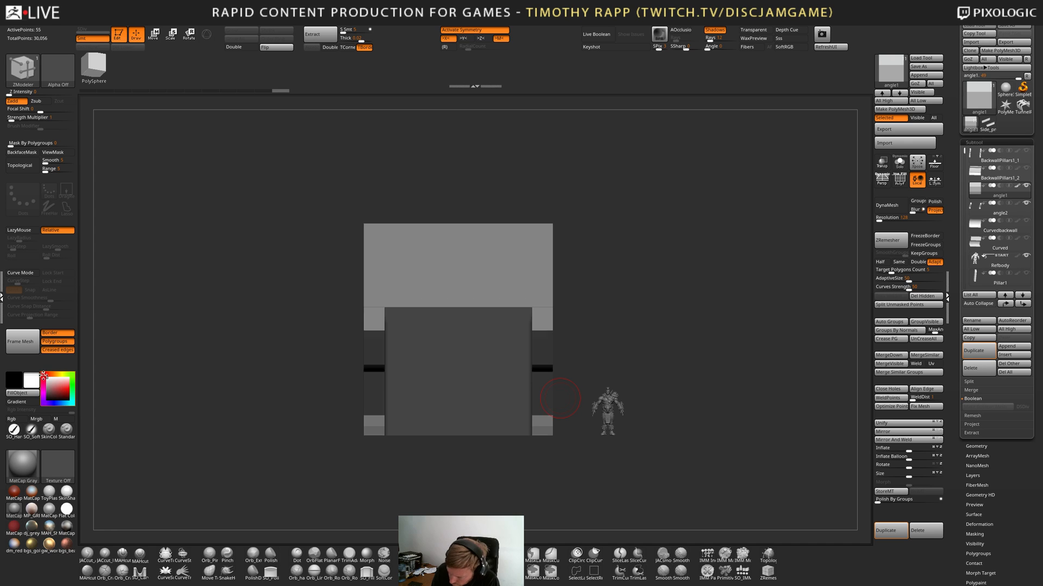
pyautogui.moveTo(560, 399); pyautogui.dragTo(538, 414, button='right')
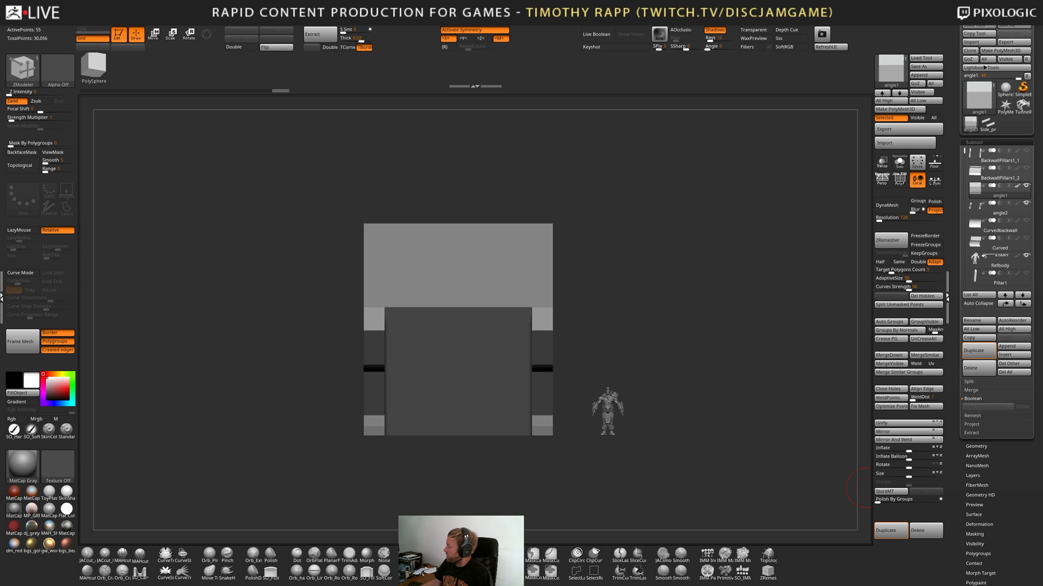
pyautogui.moveTo(864, 487); pyautogui.dragTo(535, 442)
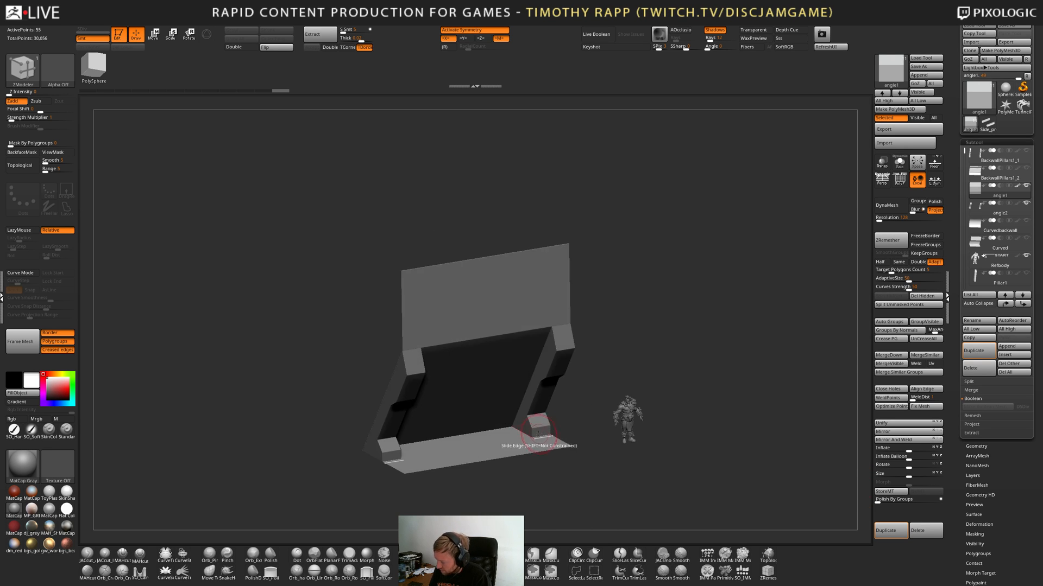
# Try the SkinShade4 material on the wall and pillars, and restore MatCap Gray.
pyautogui.click(14, 492)
pyautogui.click(66, 492)
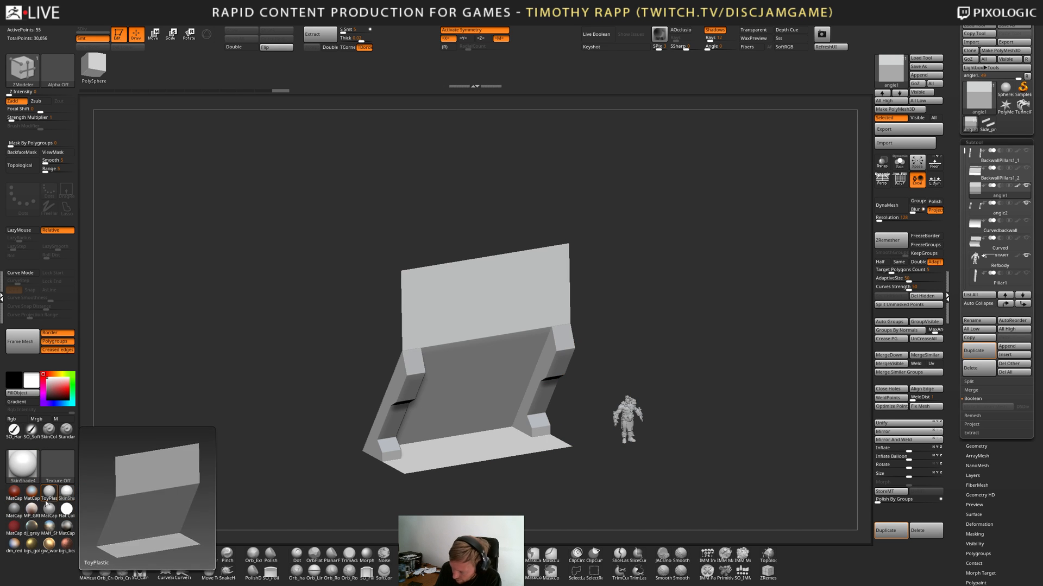
pyautogui.click(14, 509)
# Examine the stepped pillars against the angled wall and reference body from the side, front and oblique views.
pyautogui.keyDown('shift'); pyautogui.moveTo(359, 468); pyautogui.dragTo(548, 461); pyautogui.keyUp('shift')
pyautogui.hotkey('shift', 'f')
pyautogui.hotkey('shift', 'f')
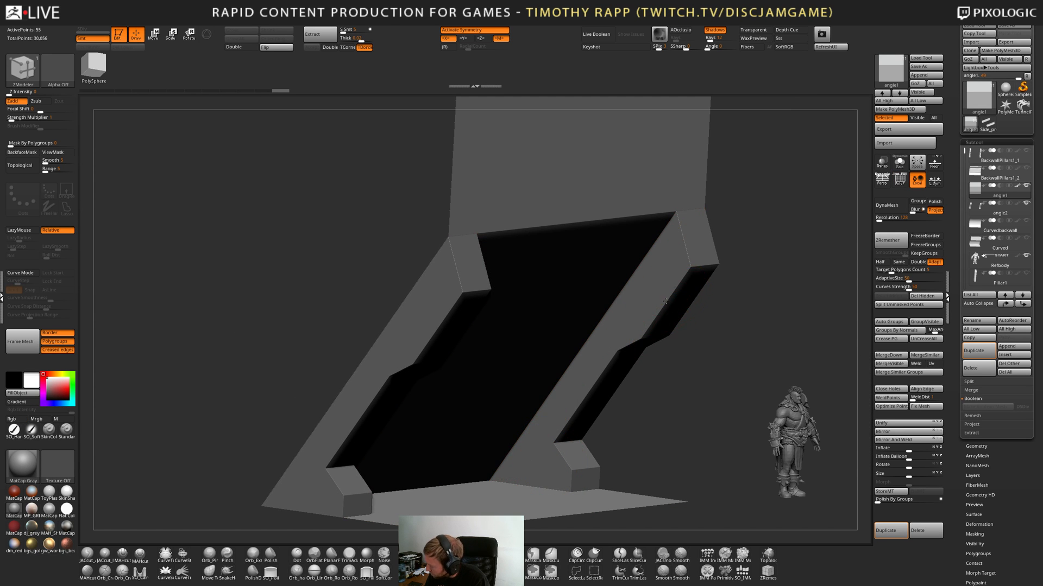
pyautogui.keyDown('alt'); pyautogui.click(663, 306); pyautogui.keyUp('alt')
pyautogui.keyDown('alt'); pyautogui.moveTo(712, 380); pyautogui.dragTo(620, 397); pyautogui.keyUp('alt')
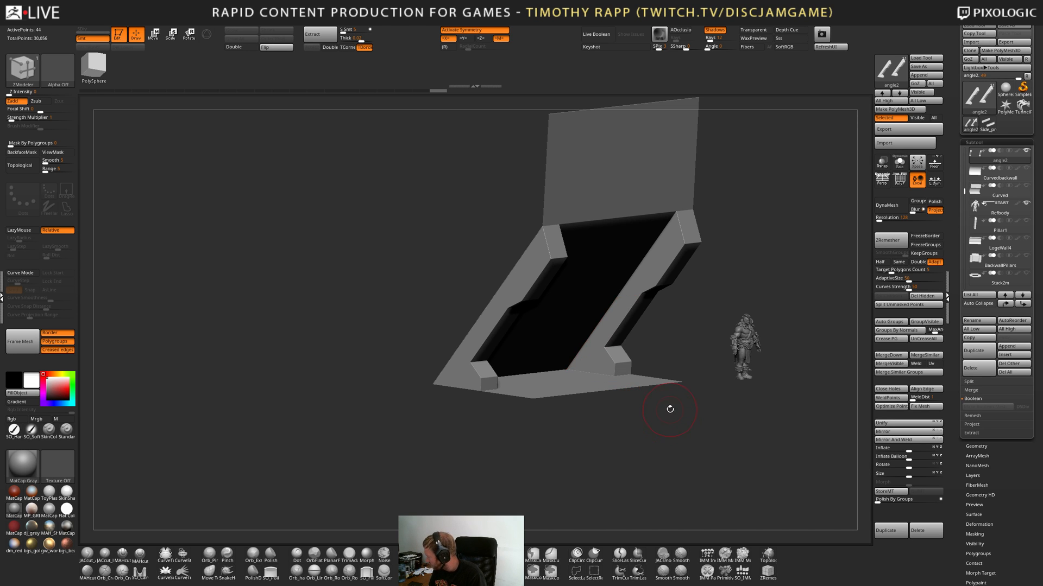
pyautogui.moveTo(663, 435); pyautogui.dragTo(580, 443)
pyautogui.moveTo(573, 443)
pyautogui.mouseDown()
pyautogui.moveTo(588, 426)
pyautogui.moveTo(663, 426)
pyautogui.moveTo(583, 421)
pyautogui.moveTo(628, 430)
pyautogui.mouseUp()
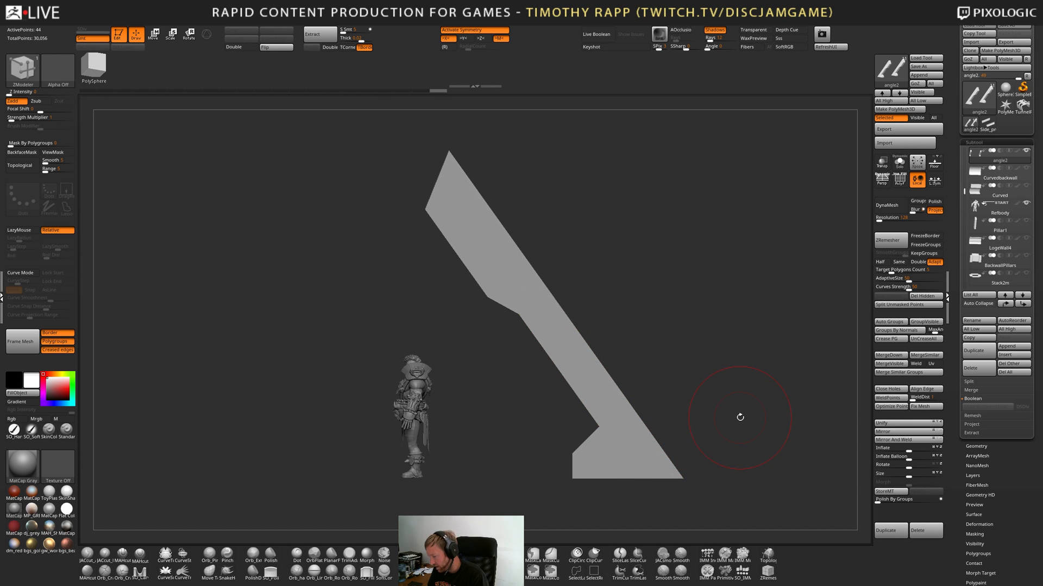
pyautogui.moveTo(743, 414); pyautogui.dragTo(542, 279)
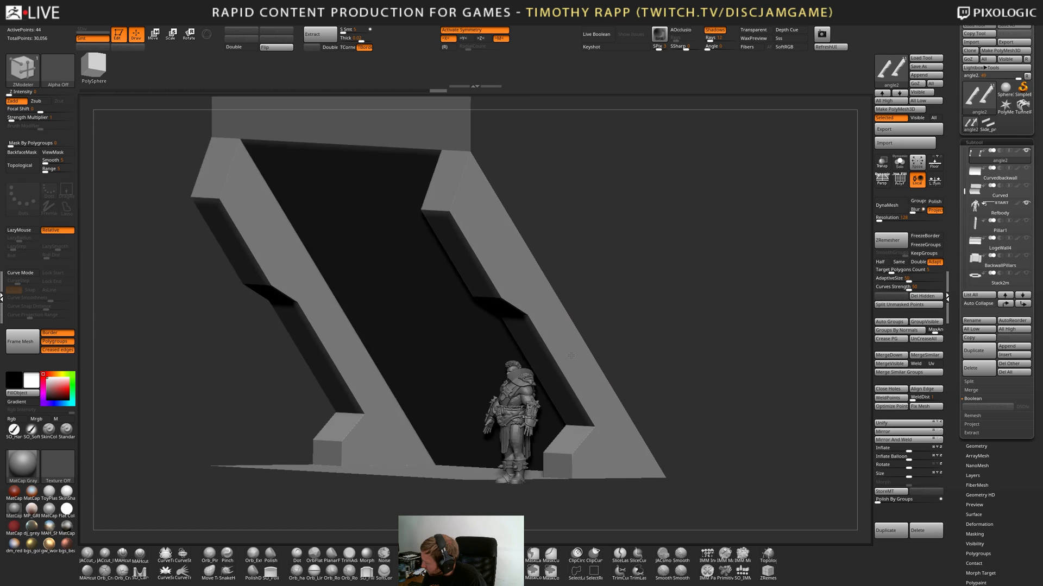
pyautogui.moveTo(570, 304); pyautogui.dragTo(599, 354)
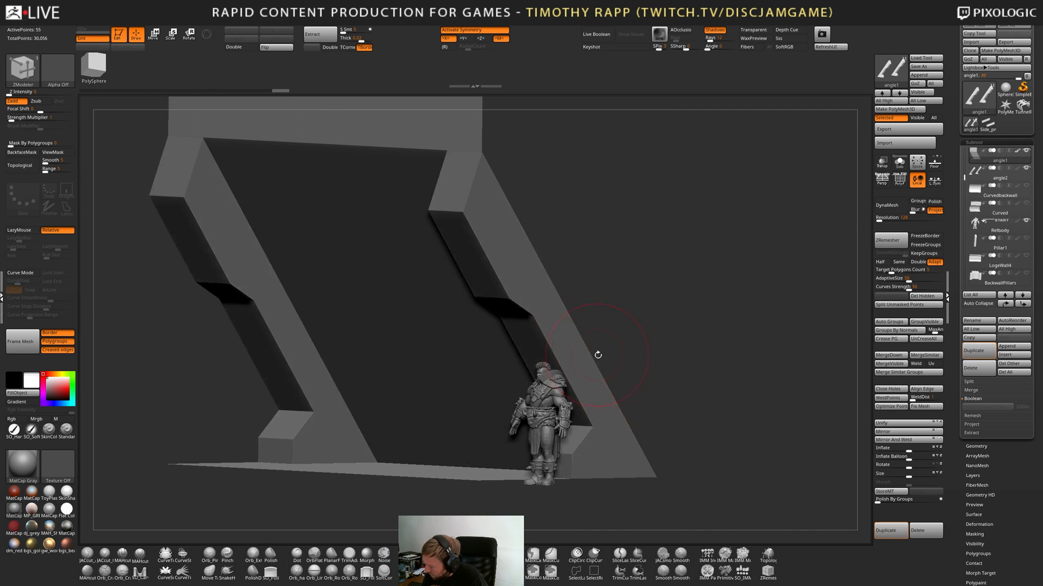
pyautogui.keyDown('shift'); pyautogui.moveTo(606, 398); pyautogui.dragTo(625, 387); pyautogui.keyUp('shift')
# Rename the angle2 subtool to "Angled pillars".
pyautogui.click(998, 174)
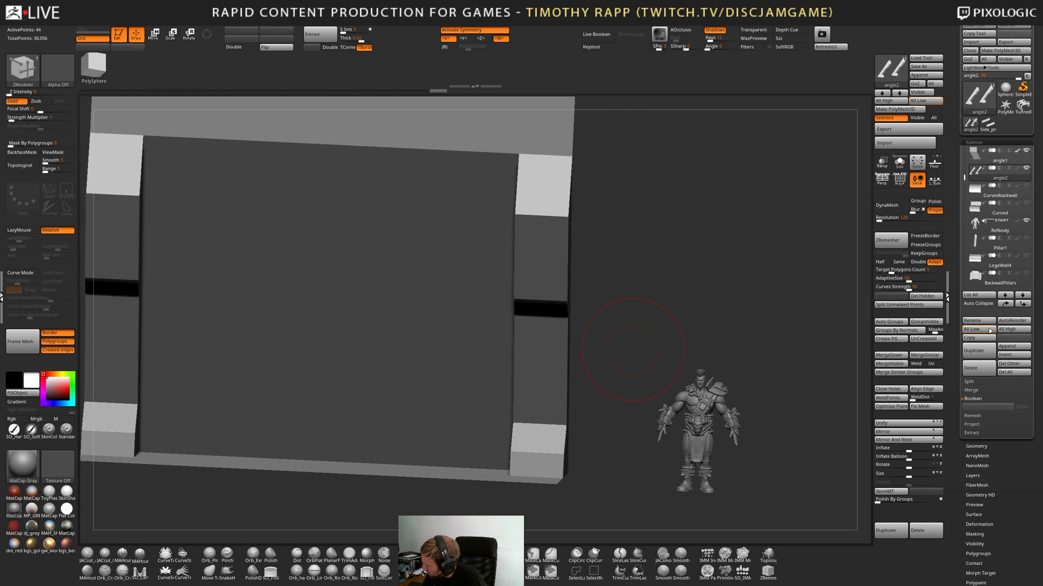
pyautogui.click(982, 322)
pyautogui.write('angled pi')
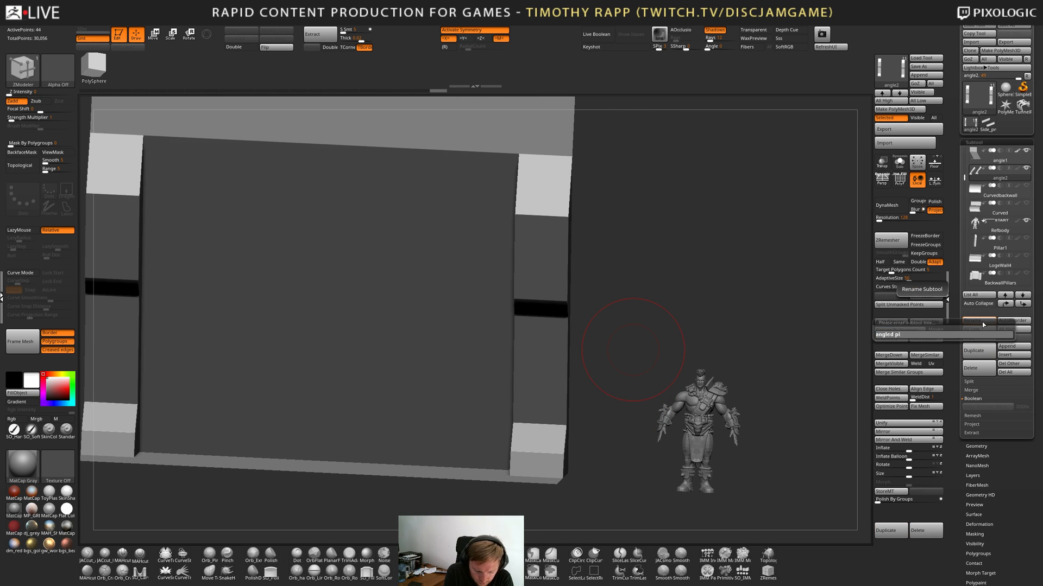
pyautogui.write('llars')
pyautogui.press('Return')
# Rename the angle1 subtool to "Angled wall".
pyautogui.click(999, 156)
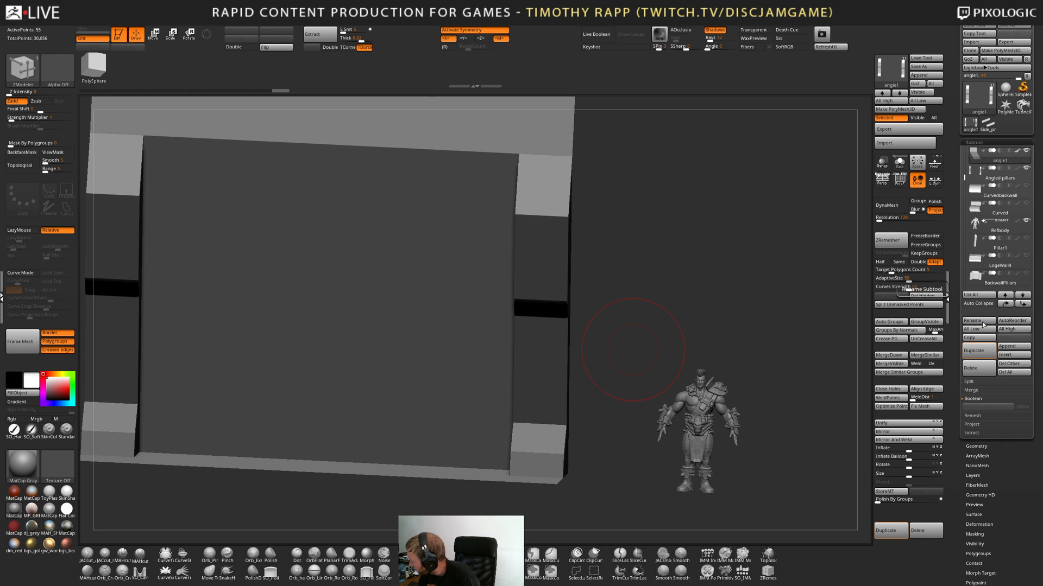
pyautogui.click(979, 320)
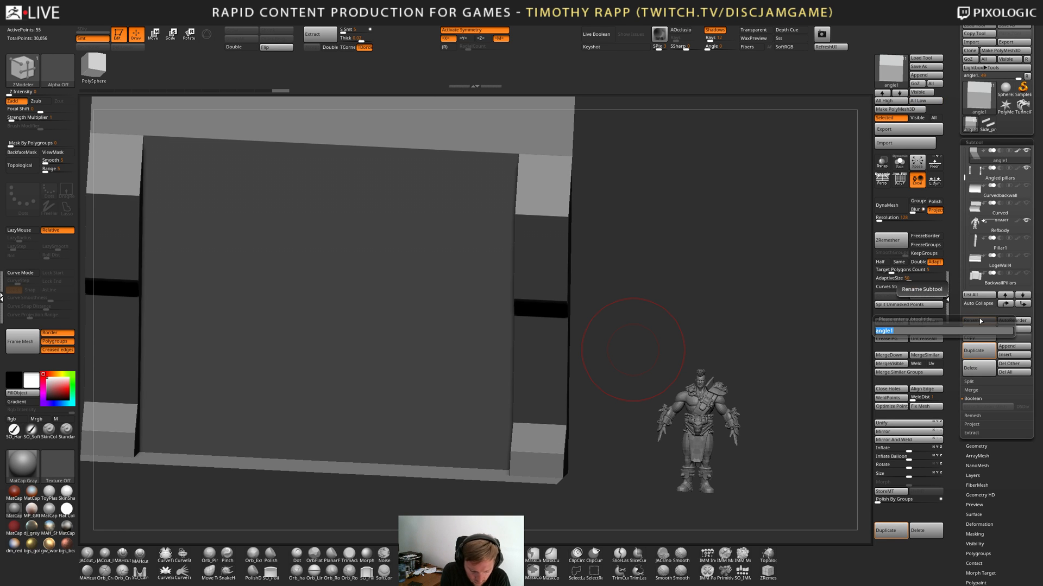
pyautogui.write('Angled wall')
pyautogui.press('Return')
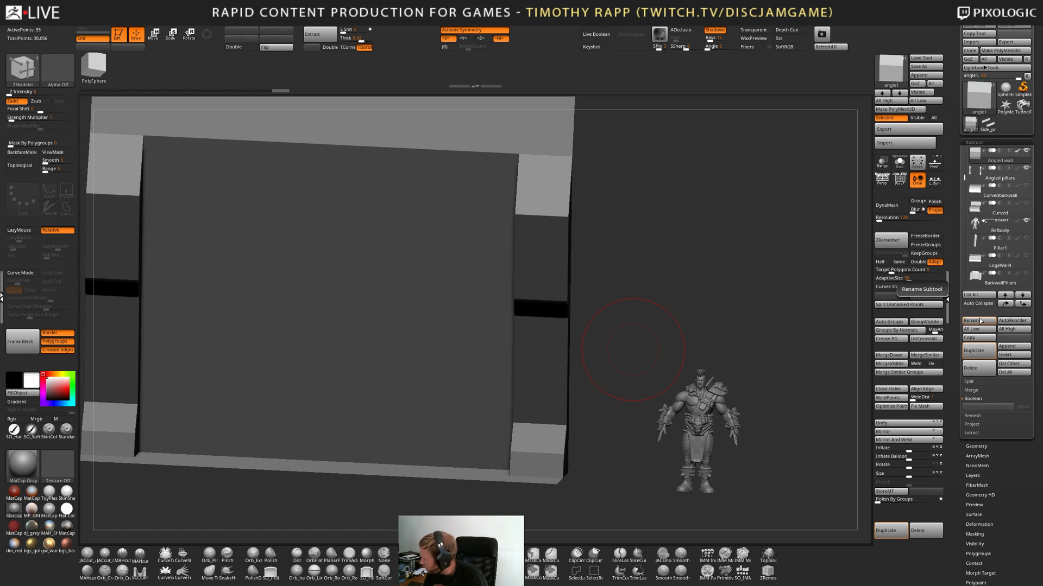
# Select the Angled pillars subtool, apply the SkinShade4 material and turn the model to a straight side view.
pyautogui.moveTo(583, 451); pyautogui.dragTo(650, 439)
pyautogui.keyDown('alt'); pyautogui.click(549, 440); pyautogui.keyUp('alt')
pyautogui.press('f')
pyautogui.hotkey('shift', 'f')
pyautogui.hotkey('shift', 'f')
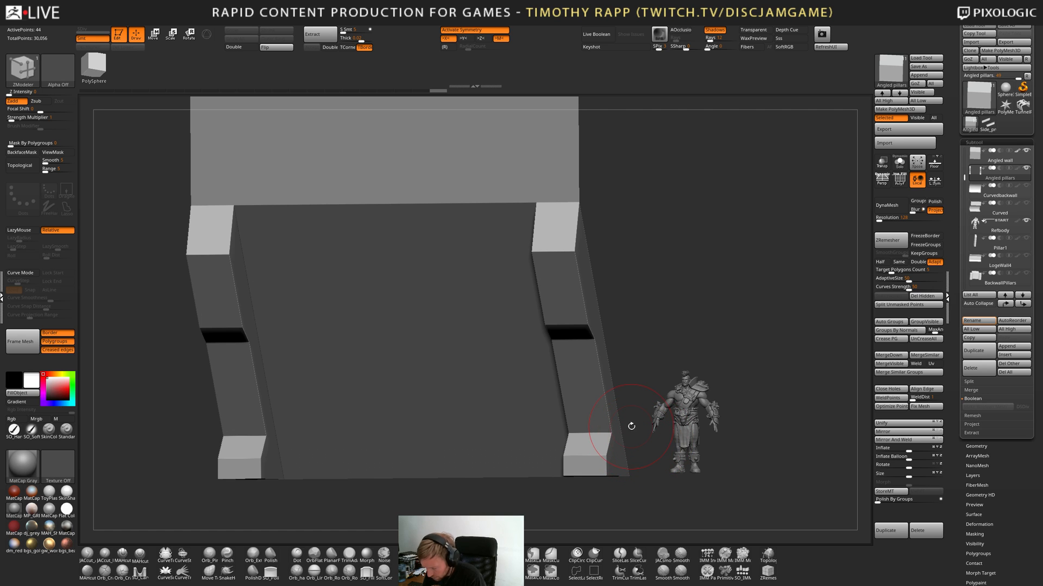
pyautogui.click(63, 495)
pyautogui.moveTo(641, 434); pyautogui.dragTo(581, 426)
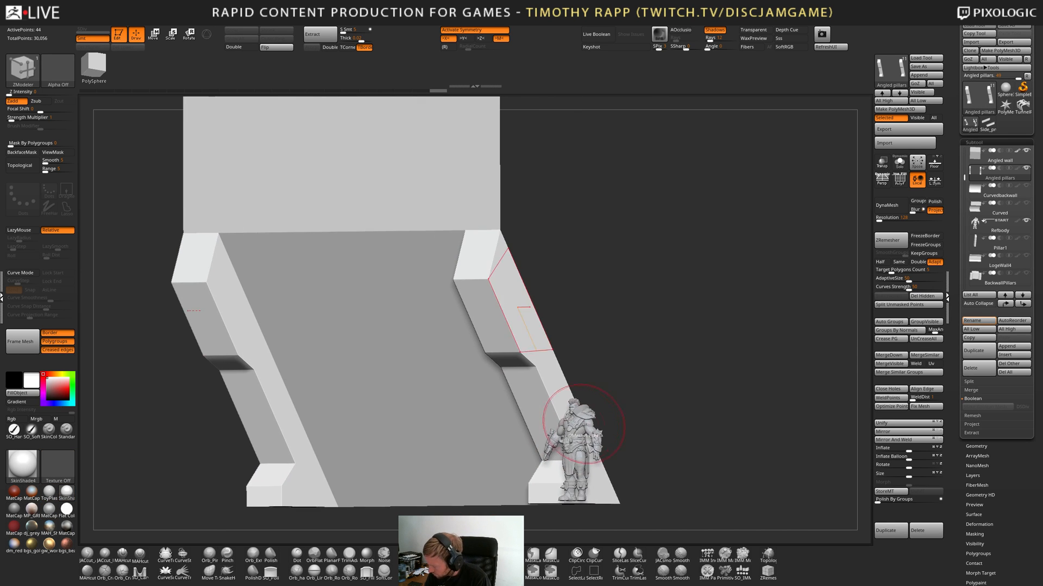
pyautogui.moveTo(619, 412)
pyautogui.mouseDown(button='right')
pyautogui.moveTo(593, 436)
pyautogui.moveTo(614, 427)
pyautogui.mouseUp(button='right')
pyautogui.moveTo(511, 457); pyautogui.dragTo(628, 440, button='right')
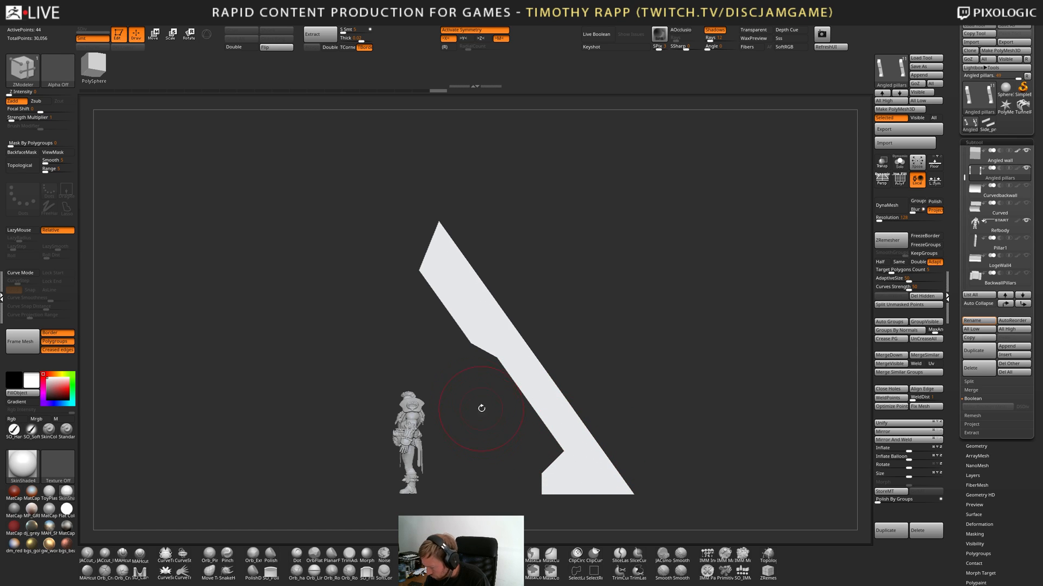
# Mask the pillars except for the front corner above the step, and shift that corner down along the slope.
pyautogui.press('w')
pyautogui.press('ctrl')
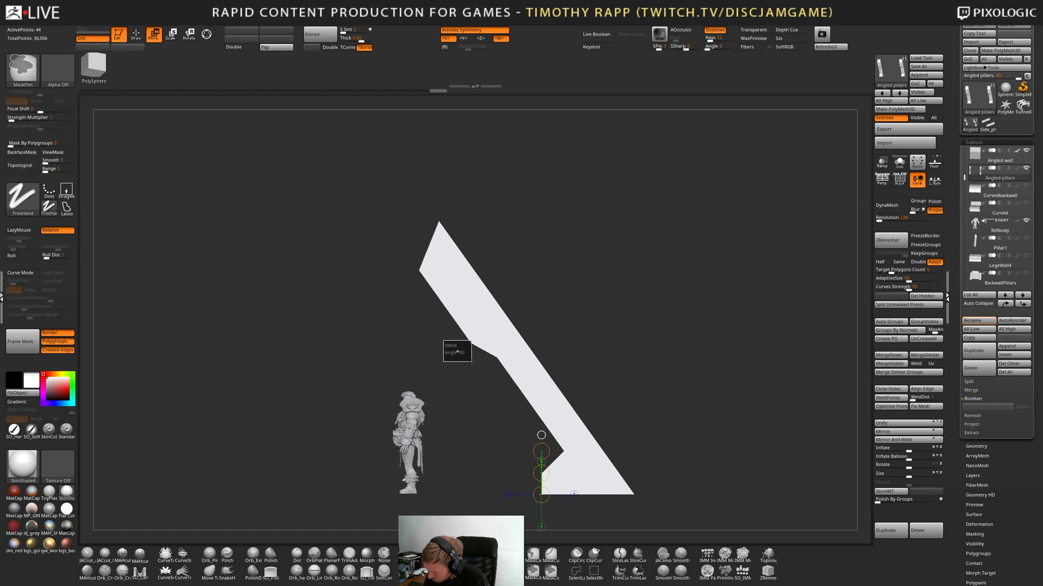
pyautogui.keyDown('ctrl'); pyautogui.click(475, 362); pyautogui.keyUp('ctrl')
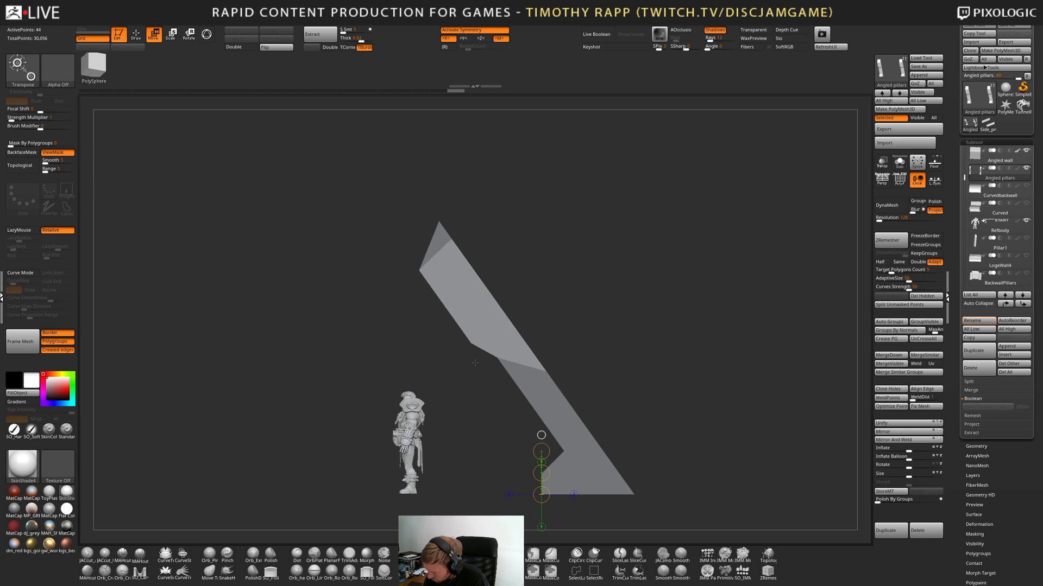
pyautogui.moveTo(419, 270); pyautogui.dragTo(468, 330)
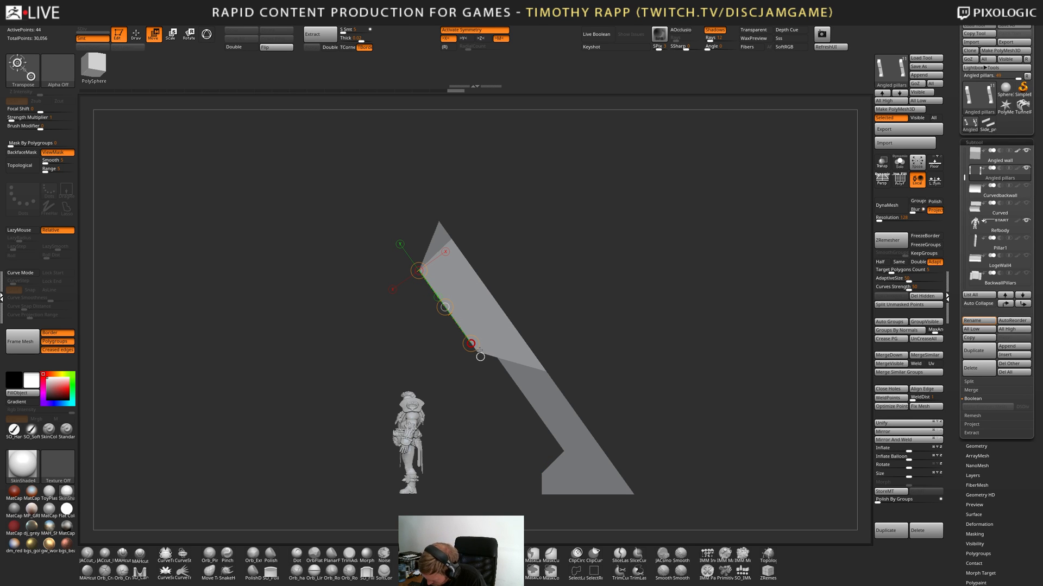
pyautogui.hotkey('shift', 'f')
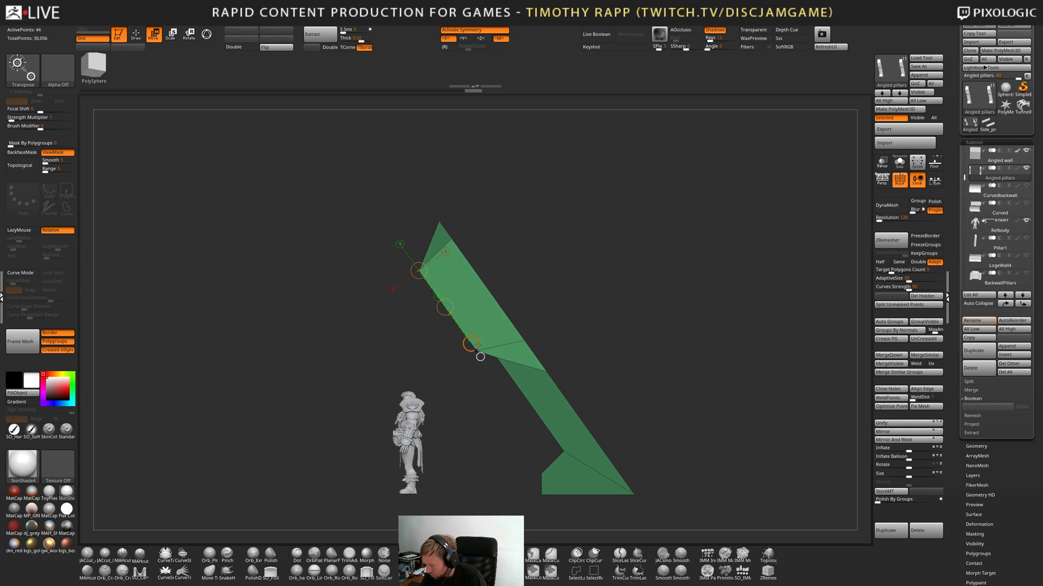
pyautogui.hotkey('shift', 'f')
pyautogui.press('b')
pyautogui.press('z')
pyautogui.press('m')
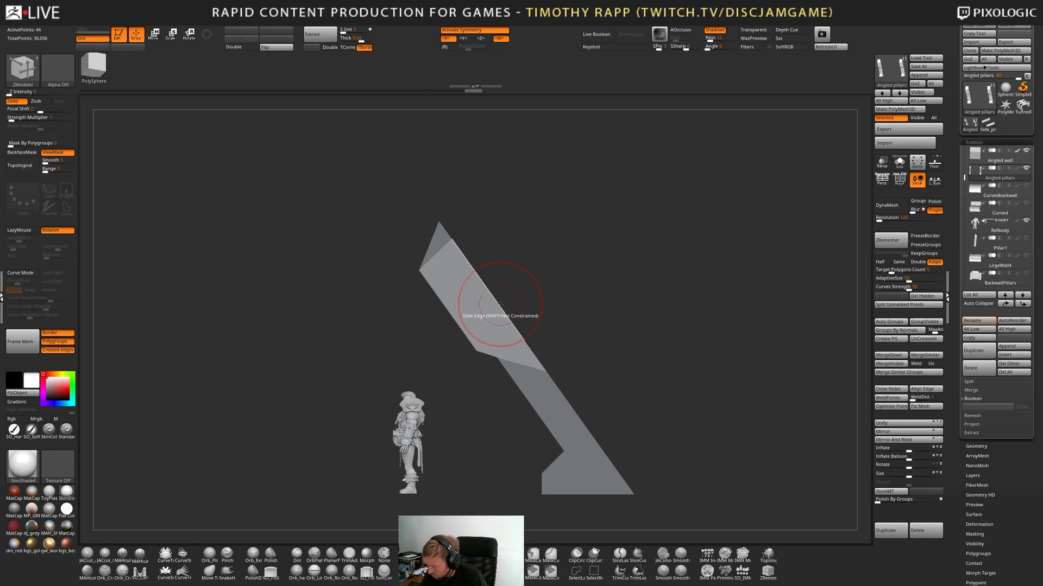
pyautogui.hotkey('shift', 'f')
pyautogui.hotkey('shift', 'f')
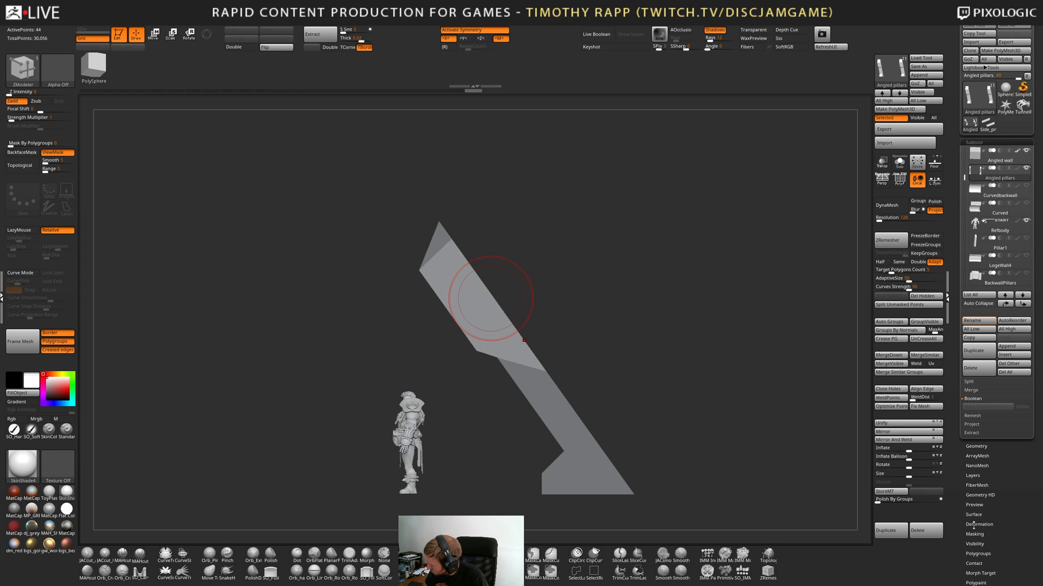
# Turn off the mask display and readjust the step's front corner along the slope with the transpose line.
pyautogui.click(973, 534)
pyautogui.click(974, 541)
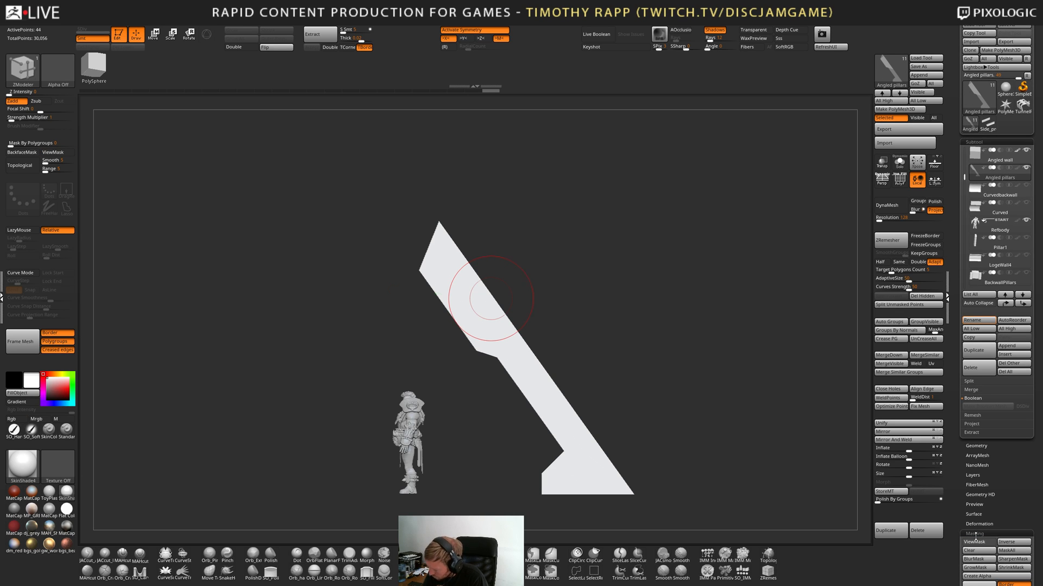
pyautogui.press('w')
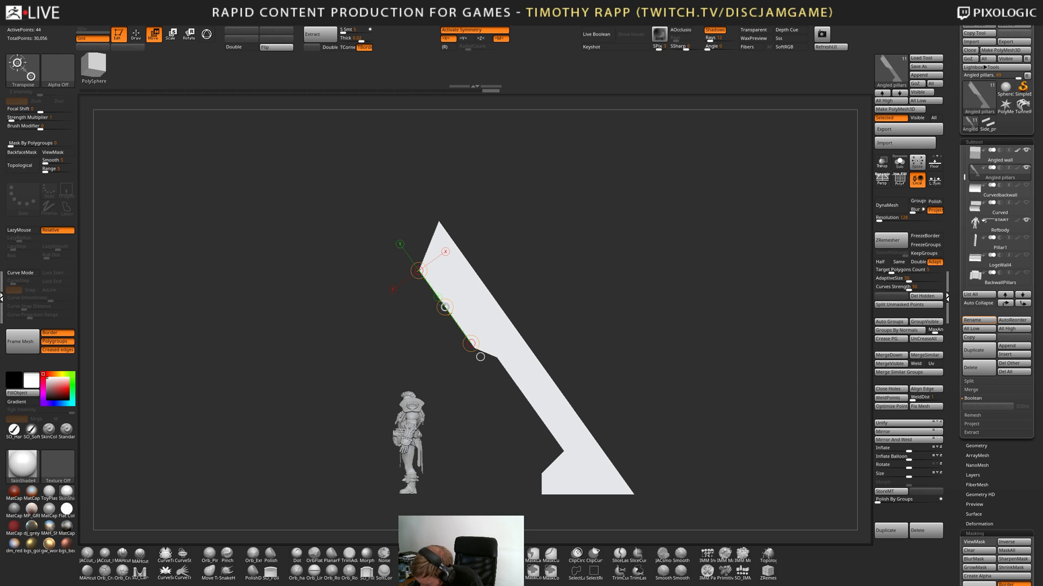
pyautogui.moveTo(475, 344)
pyautogui.mouseDown()
pyautogui.moveTo(474, 329)
pyautogui.moveTo(461, 329)
pyautogui.mouseUp()
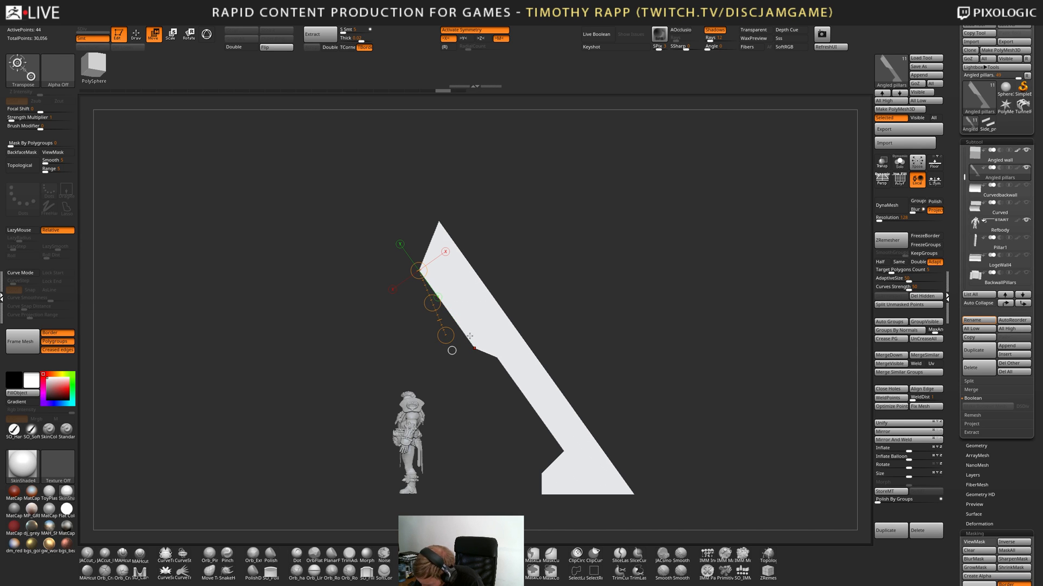
pyautogui.moveTo(437, 305); pyautogui.dragTo(405, 306)
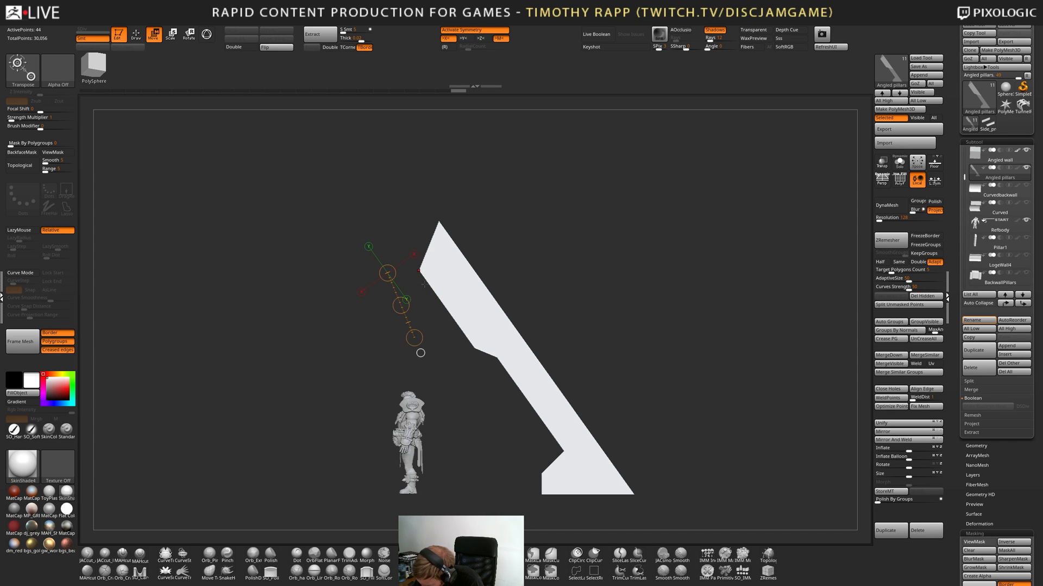
pyautogui.moveTo(417, 269); pyautogui.dragTo(469, 344)
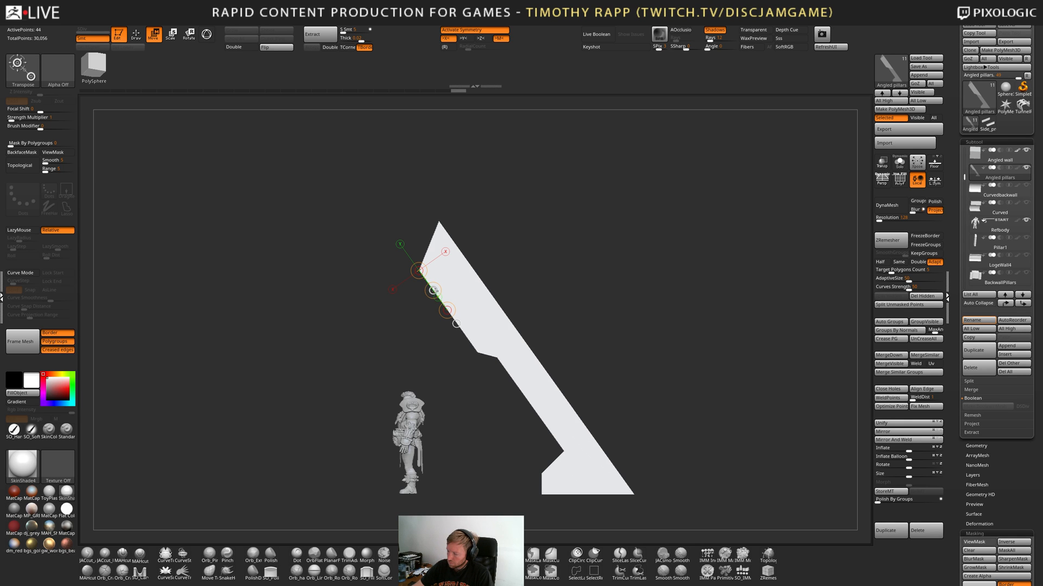
# Compare the pillar steps before and after the adjustment through undo and redo, examining them from the front and both sides.
pyautogui.press('q')
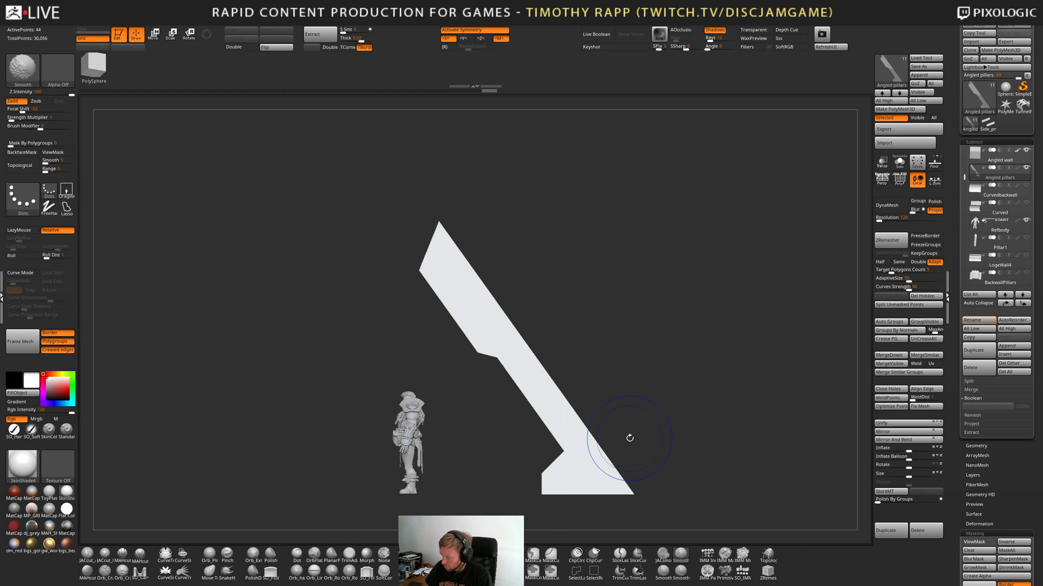
pyautogui.moveTo(655, 440); pyautogui.dragTo(499, 423)
pyautogui.hotkey('ctrl', 'z')
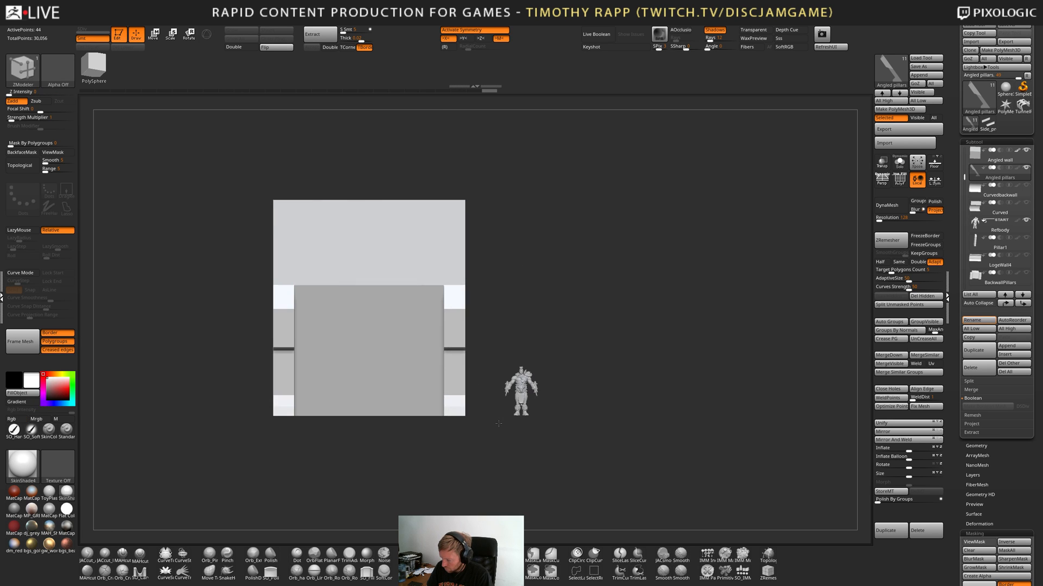
pyautogui.hotkey('ctrl', 'z')
pyautogui.hotkey('ctrl', 'shift', 'z')
pyautogui.hotkey('ctrl', 'shift', 'z')
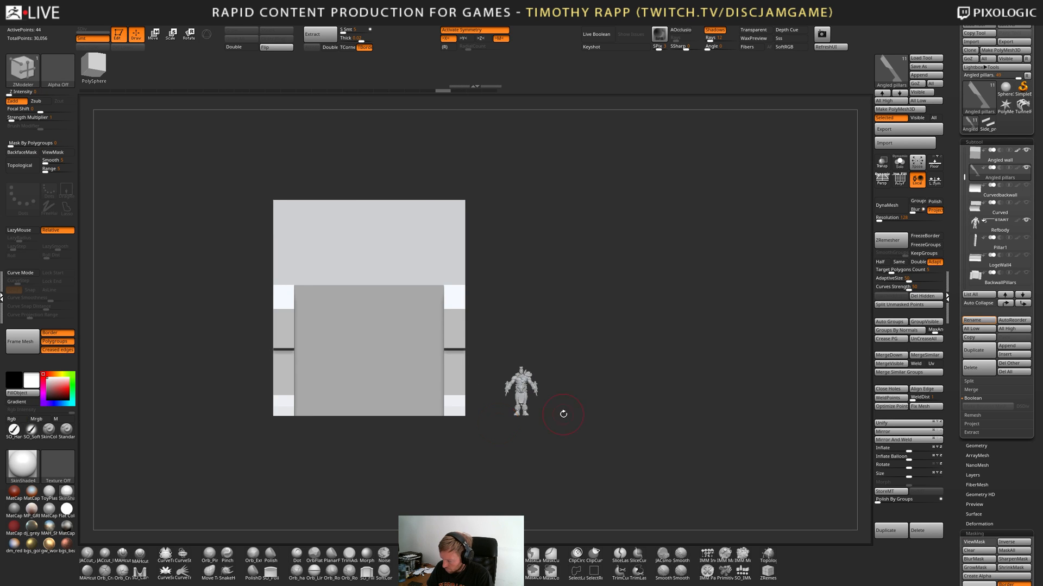
pyautogui.moveTo(562, 414)
pyautogui.mouseDown()
pyautogui.moveTo(524, 415)
pyautogui.moveTo(548, 400)
pyautogui.moveTo(580, 415)
pyautogui.mouseUp()
pyautogui.press('b')
pyautogui.press('z')
pyautogui.press('m')
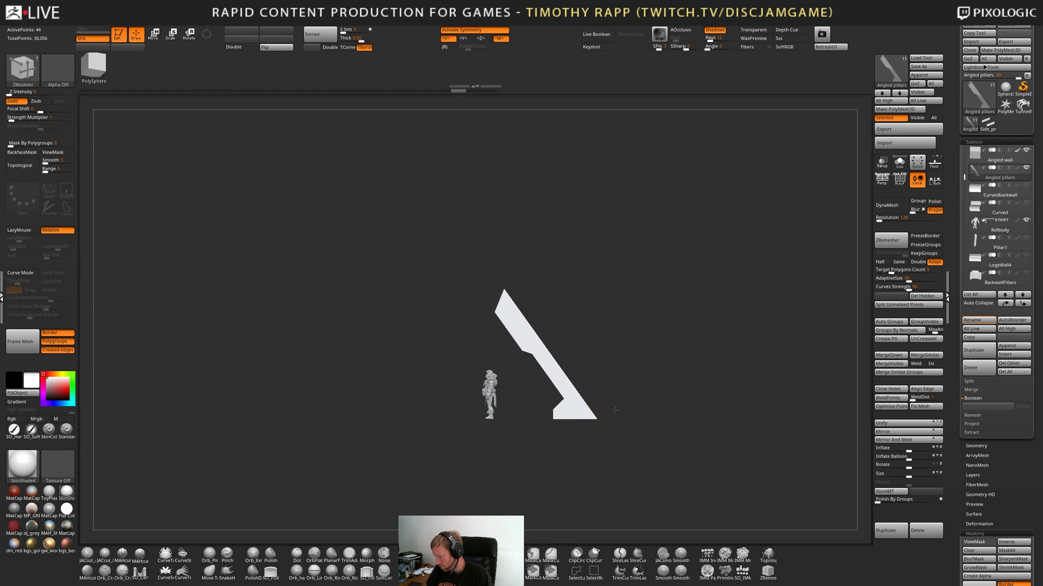
pyautogui.keyDown('shift'); pyautogui.moveTo(615, 410); pyautogui.dragTo(633, 426); pyautogui.keyUp('shift')
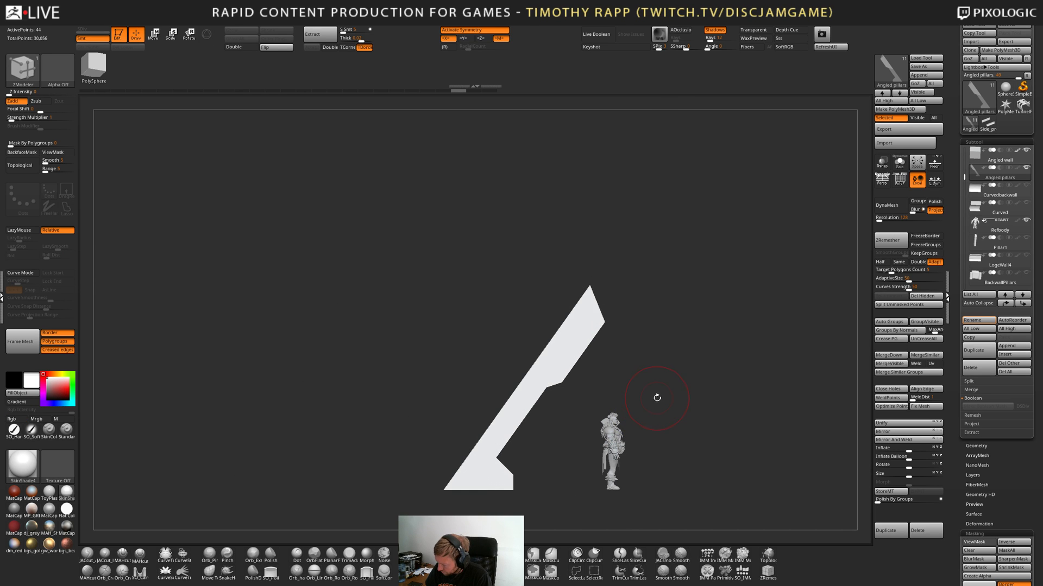
pyautogui.moveTo(657, 399); pyautogui.dragTo(585, 404)
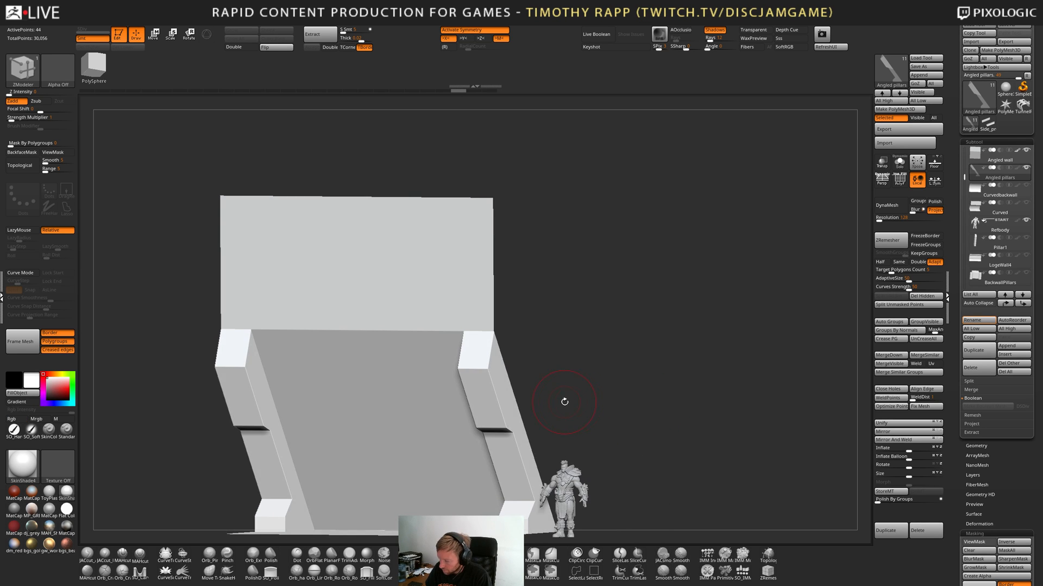
# Examine the polygon layout at the pillars' upper ends up close, with the wireframe shown.
pyautogui.keyDown('ctrl'); pyautogui.moveTo(485, 388); pyautogui.dragTo(509, 373, button='right'); pyautogui.keyUp('ctrl')
pyautogui.hotkey('shift', 'f')
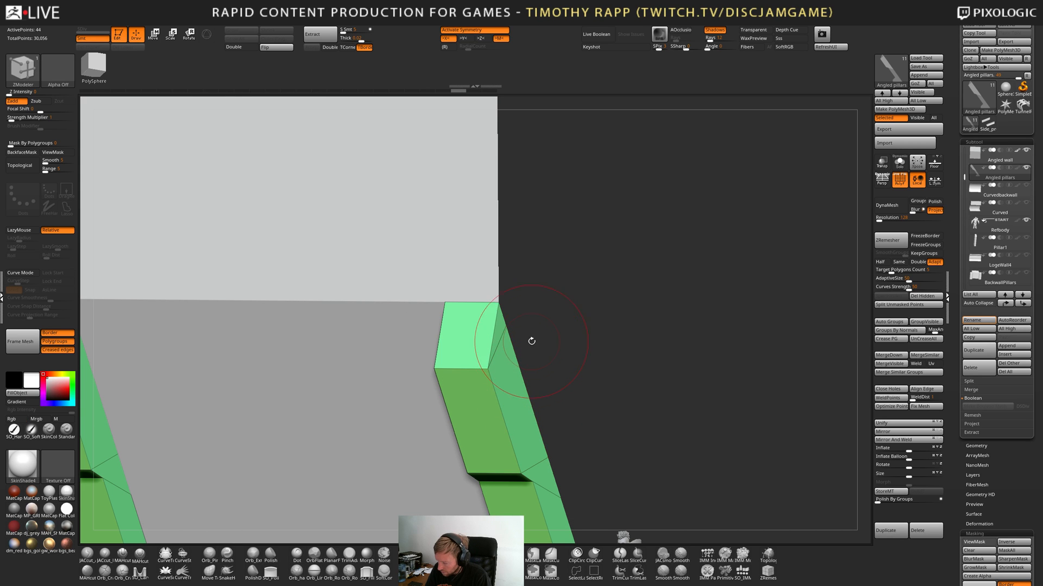
pyautogui.moveTo(549, 399); pyautogui.dragTo(498, 377)
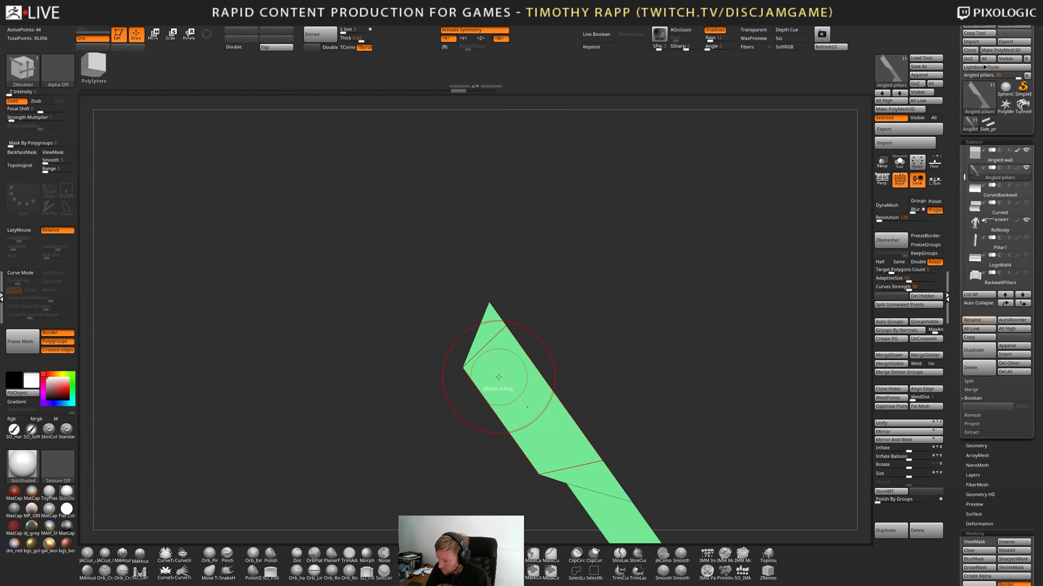
pyautogui.moveTo(499, 376); pyautogui.dragTo(520, 378, button='right')
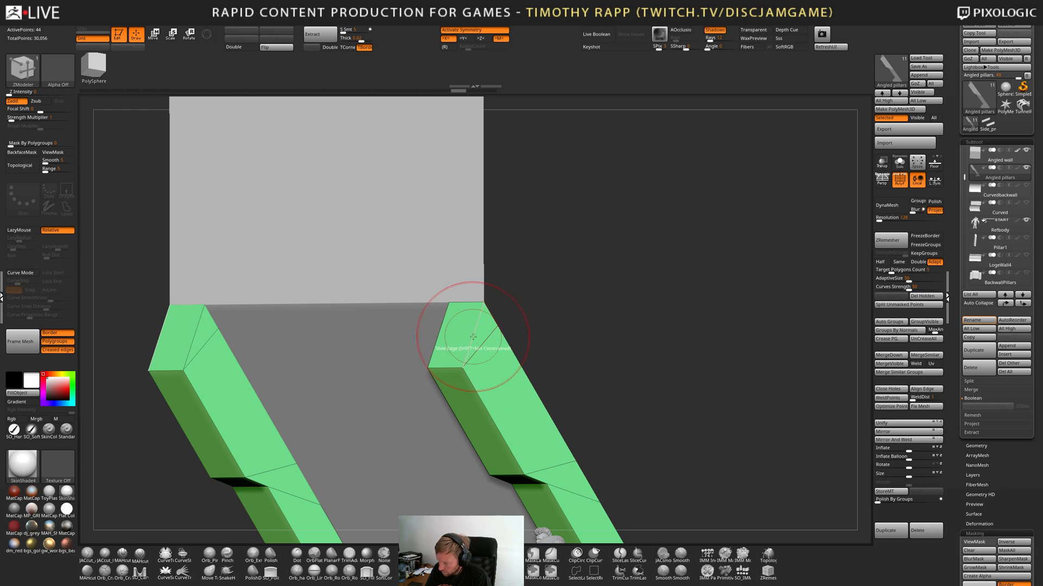
pyautogui.moveTo(508, 341); pyautogui.dragTo(535, 340, button='right')
pyautogui.hotkey('shift', 'f')
pyautogui.moveTo(535, 340); pyautogui.dragTo(563, 371, button='right')
# Try to square off the pillars' tops by masking all but the upper front corner and pulling it upward along the slope.
pyautogui.press('w')
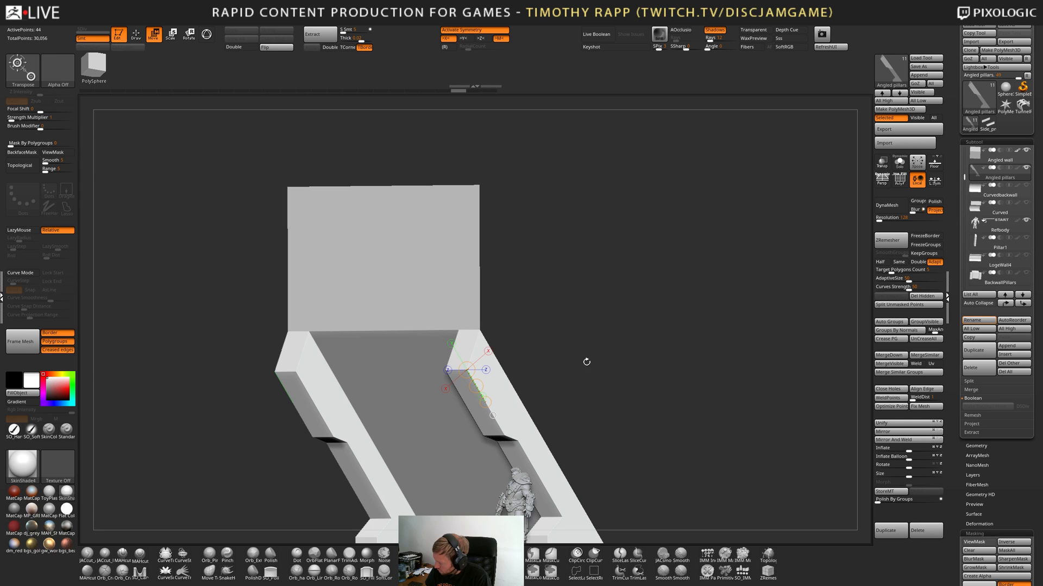
pyautogui.click(971, 545)
pyautogui.keyDown('shift'); pyautogui.moveTo(679, 437); pyautogui.dragTo(602, 428, button='right'); pyautogui.keyUp('shift')
pyautogui.moveTo(407, 388)
pyautogui.mouseDown(button='right')
pyautogui.moveTo(461, 386)
pyautogui.moveTo(392, 374)
pyautogui.mouseUp(button='right')
pyautogui.keyDown('ctrl'); pyautogui.moveTo(380, 358); pyautogui.dragTo(475, 398); pyautogui.keyUp('ctrl')
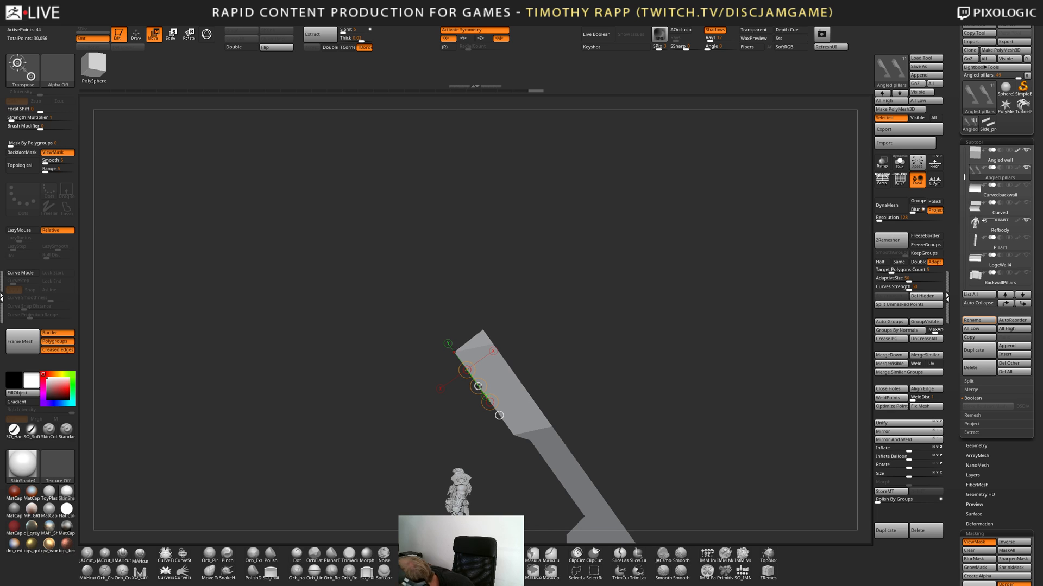
# Compare the pointed and squared pillar tops through undo and redo, and inspect the squared ends in wireframe from several angles.
pyautogui.hotkey('ctrl', 'z')
pyautogui.hotkey('ctrl', 'z')
pyautogui.hotkey('ctrl', 'h')
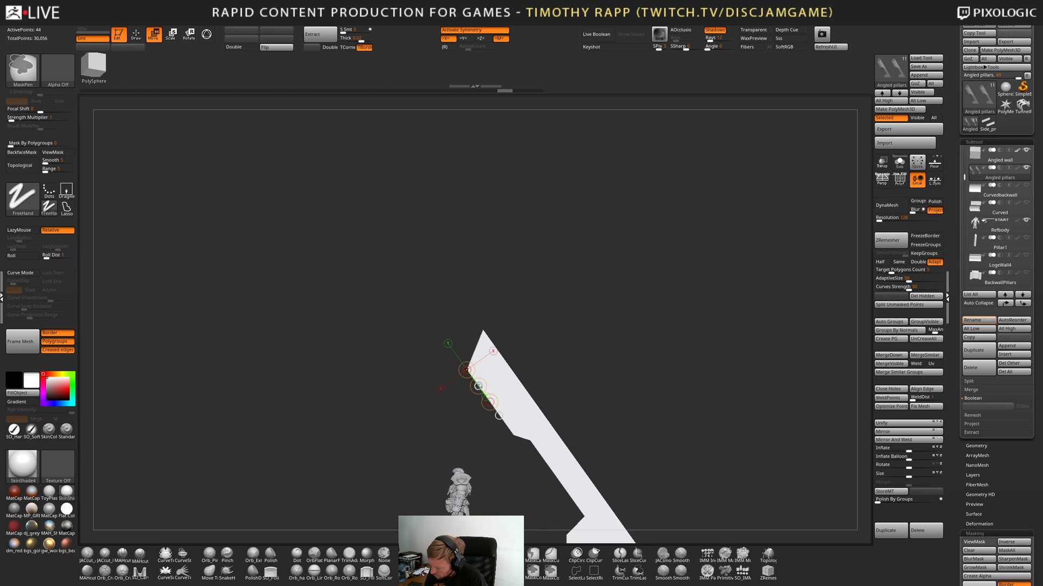
pyautogui.hotkey('ctrl', 'h')
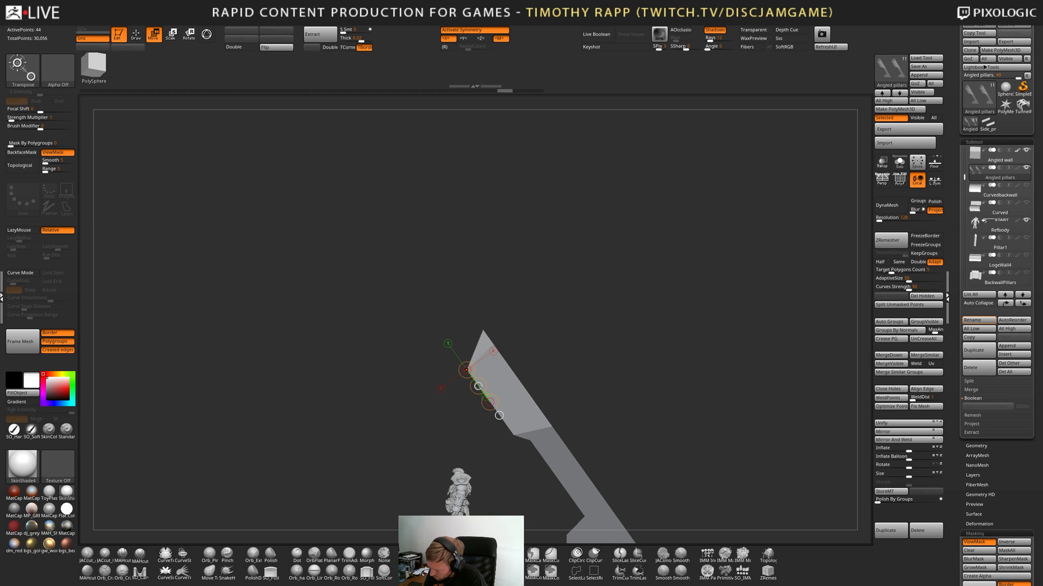
pyautogui.hotkey('ctrl', 'shift', 'z')
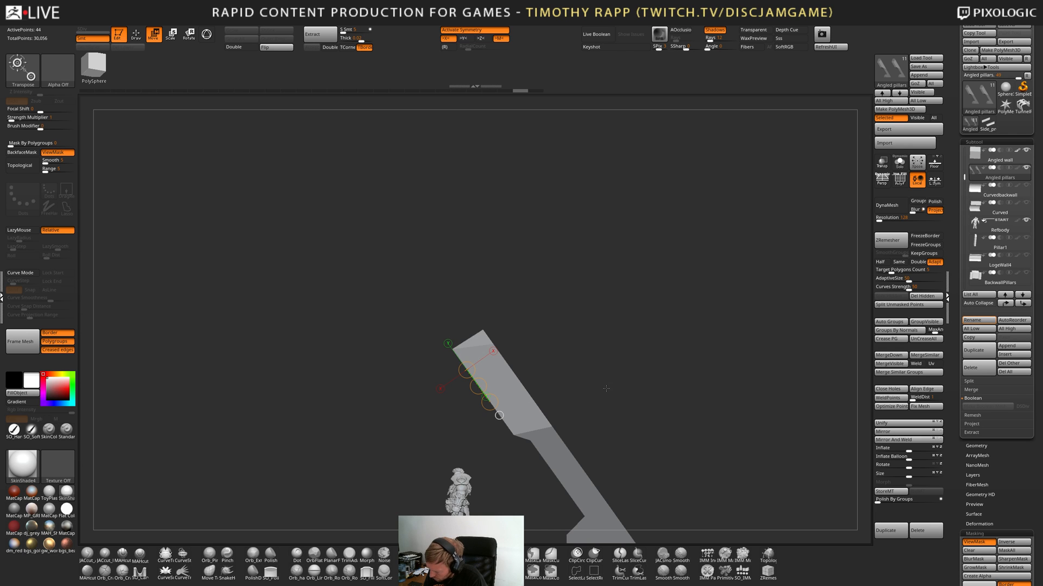
pyautogui.press('q')
pyautogui.hotkey('shift', 'f')
pyautogui.moveTo(559, 393)
pyautogui.mouseDown()
pyautogui.moveTo(553, 401)
pyautogui.moveTo(605, 386)
pyautogui.mouseUp()
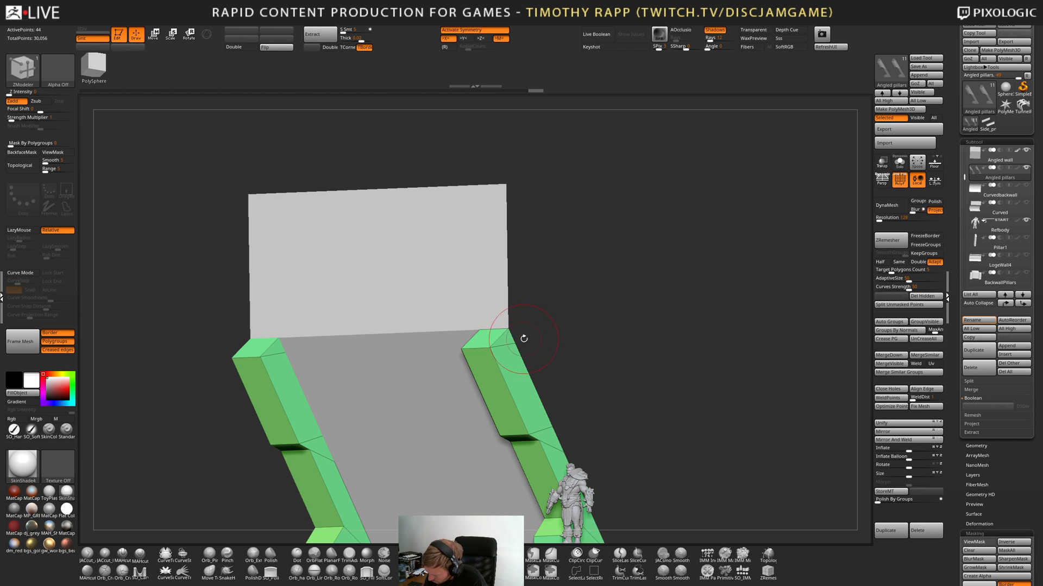
pyautogui.keyDown('alt'); pyautogui.moveTo(524, 338); pyautogui.dragTo(525, 374); pyautogui.keyUp('alt')
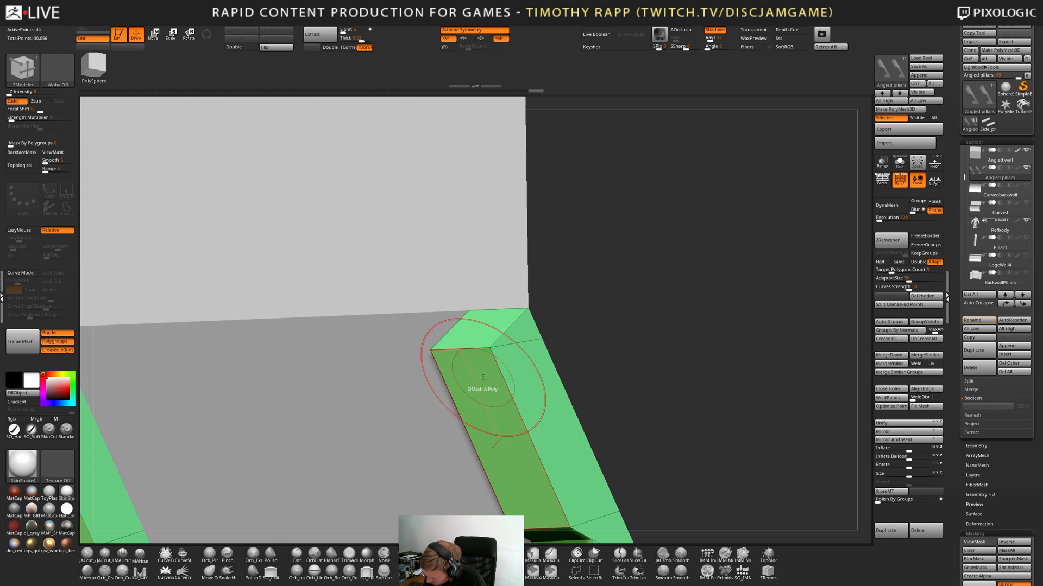
pyautogui.moveTo(501, 374); pyautogui.dragTo(510, 359, button='right')
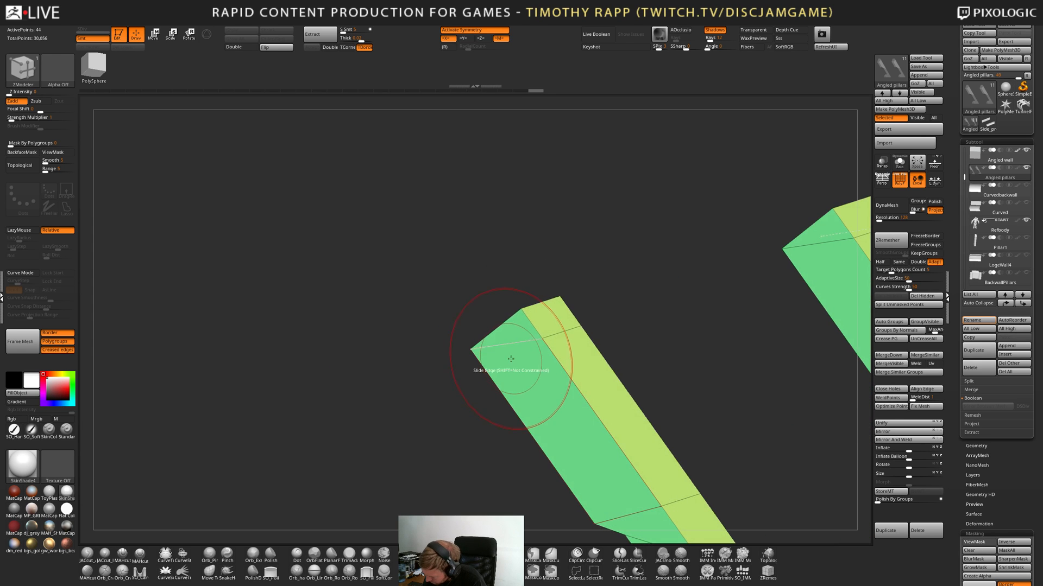
pyautogui.keyDown('shift'); pyautogui.moveTo(566, 336); pyautogui.dragTo(624, 391, button='right'); pyautogui.keyUp('shift')
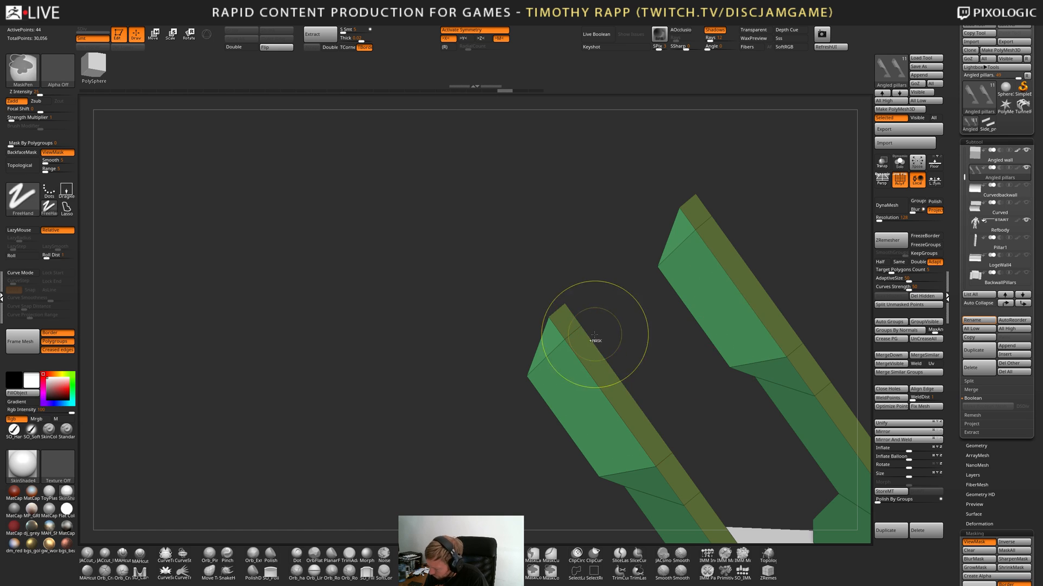
# Clear the mask on the angled pillars and check their pointed tops against the wall.
pyautogui.keyDown('ctrl'); pyautogui.moveTo(488, 369); pyautogui.dragTo(516, 380); pyautogui.keyUp('ctrl')
pyautogui.hotkey('shift', 'f')
pyautogui.keyDown('shift'); pyautogui.moveTo(549, 374); pyautogui.dragTo(676, 385, button='right'); pyautogui.keyUp('shift')
pyautogui.hotkey('shift', 'f')
pyautogui.keyDown('alt'); pyautogui.moveTo(596, 347); pyautogui.dragTo(670, 348, button='right'); pyautogui.keyUp('alt')
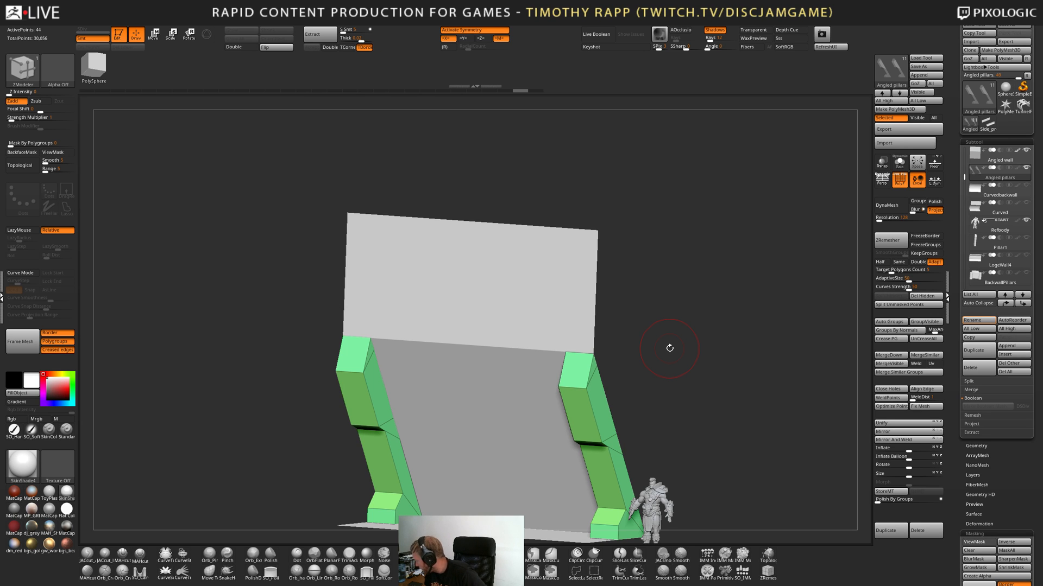
# Insert a single edge loop with ZModeler across the angled pillars' upper end faces.
pyautogui.keyDown('alt'); pyautogui.moveTo(714, 405); pyautogui.dragTo(544, 406, button='right'); pyautogui.keyUp('alt')
pyautogui.hotkey('shift', 'f')
pyautogui.hotkey('shift', 'f')
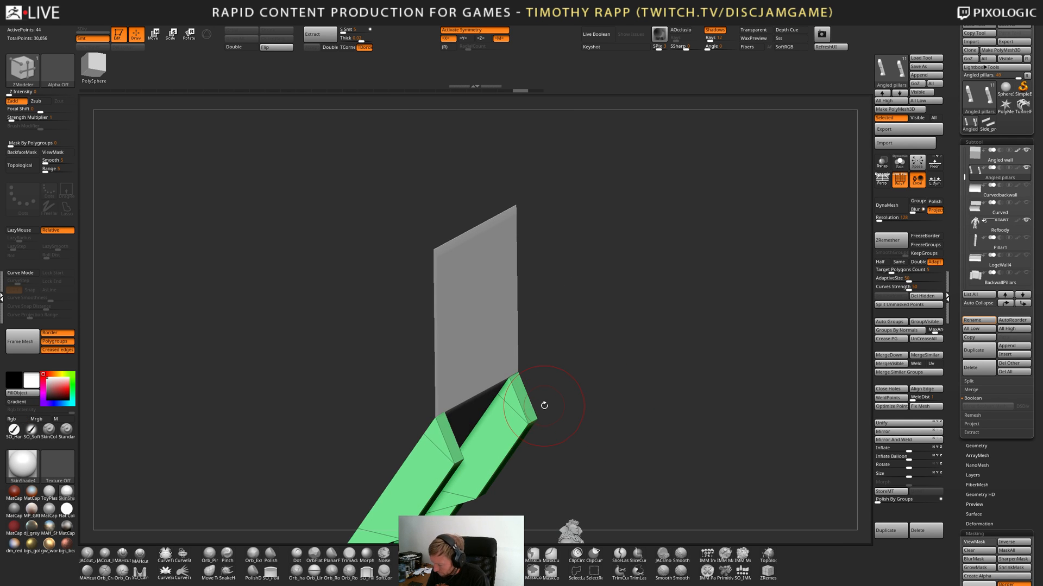
pyautogui.press('space')
pyautogui.press('space')
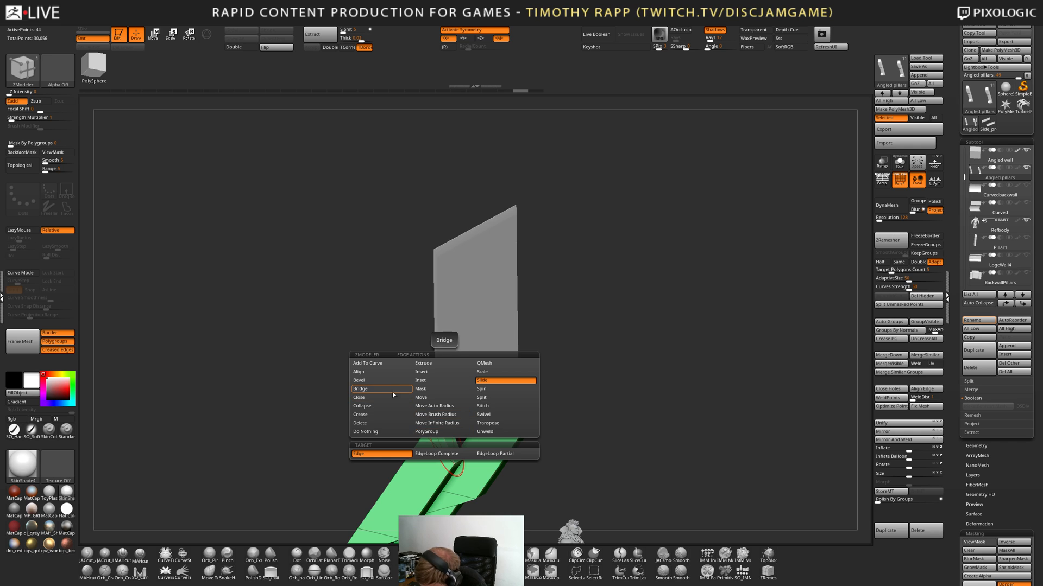
pyautogui.click(421, 372)
pyautogui.click(444, 437)
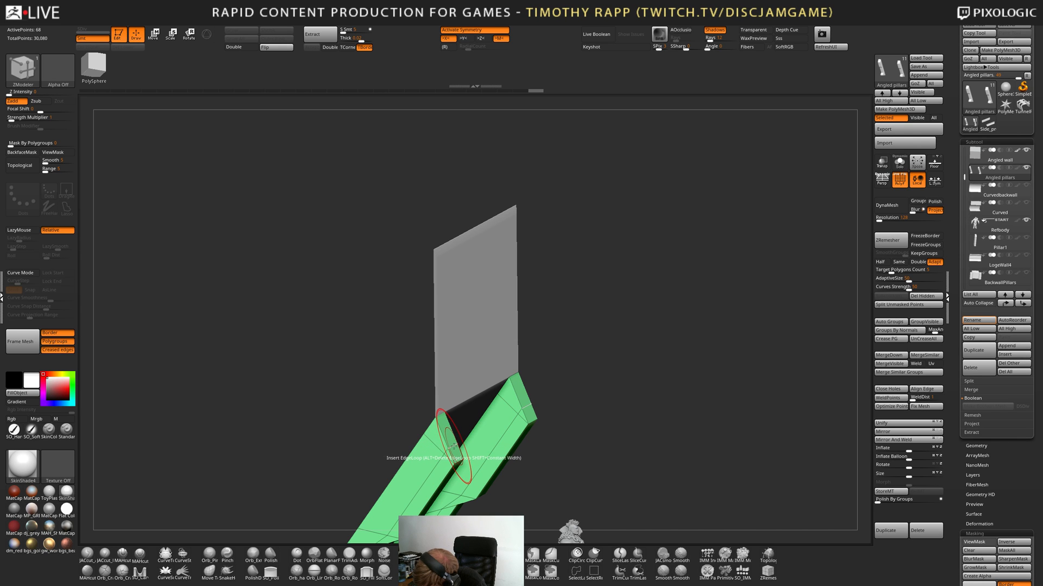
# Mask all but the front corner of the pillars' upper ends and move it along the slope to give the tops a beveled edge.
pyautogui.moveTo(454, 447); pyautogui.dragTo(475, 435, button='right')
pyautogui.keyDown('ctrl'); pyautogui.moveTo(474, 435); pyautogui.dragTo(456, 446); pyautogui.keyUp('ctrl')
pyautogui.press('w')
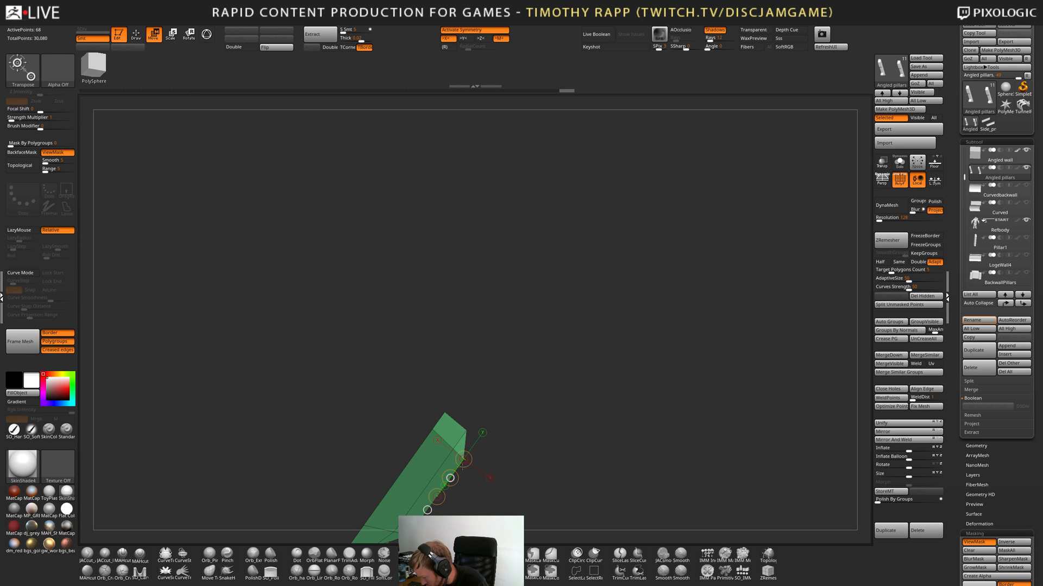
pyautogui.press('q')
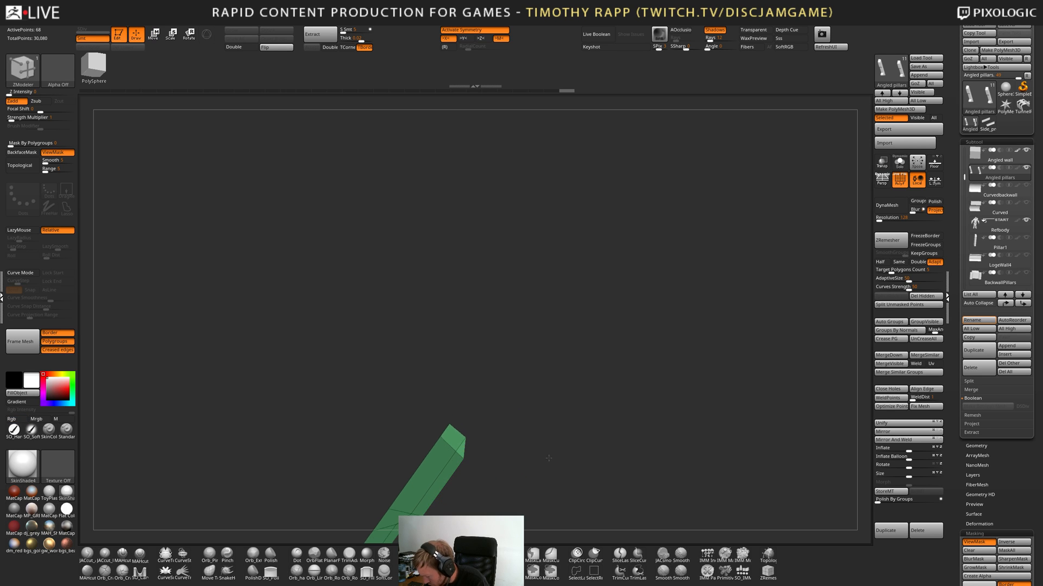
pyautogui.moveTo(476, 444)
pyautogui.mouseDown()
pyautogui.moveTo(581, 449)
pyautogui.moveTo(553, 435)
pyautogui.moveTo(575, 464)
pyautogui.moveTo(612, 476)
pyautogui.moveTo(607, 459)
pyautogui.moveTo(525, 427)
pyautogui.moveTo(565, 441)
pyautogui.moveTo(525, 436)
pyautogui.mouseUp()
pyautogui.press('w')
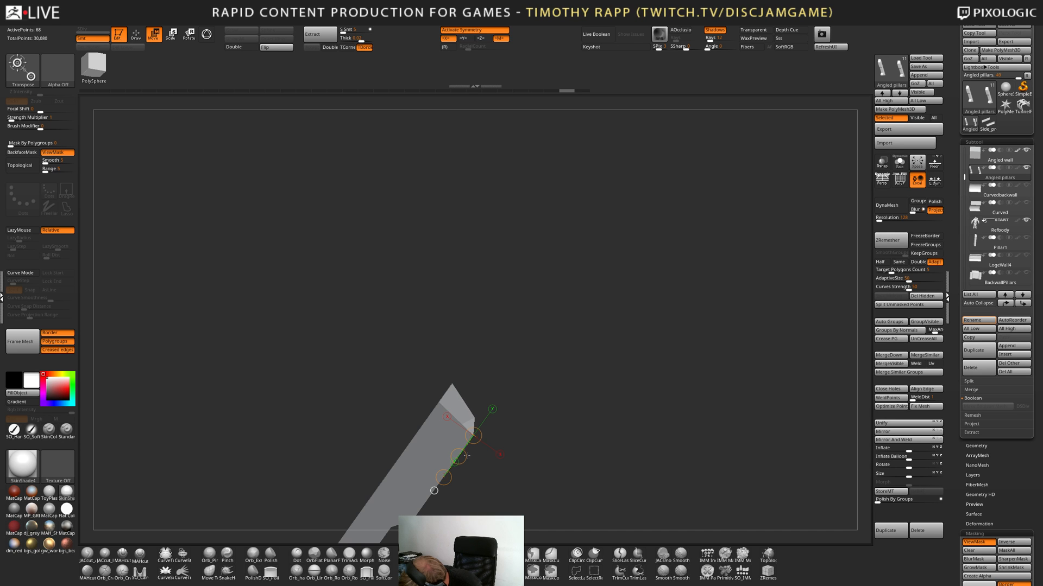
pyautogui.moveTo(612, 441); pyautogui.dragTo(509, 438)
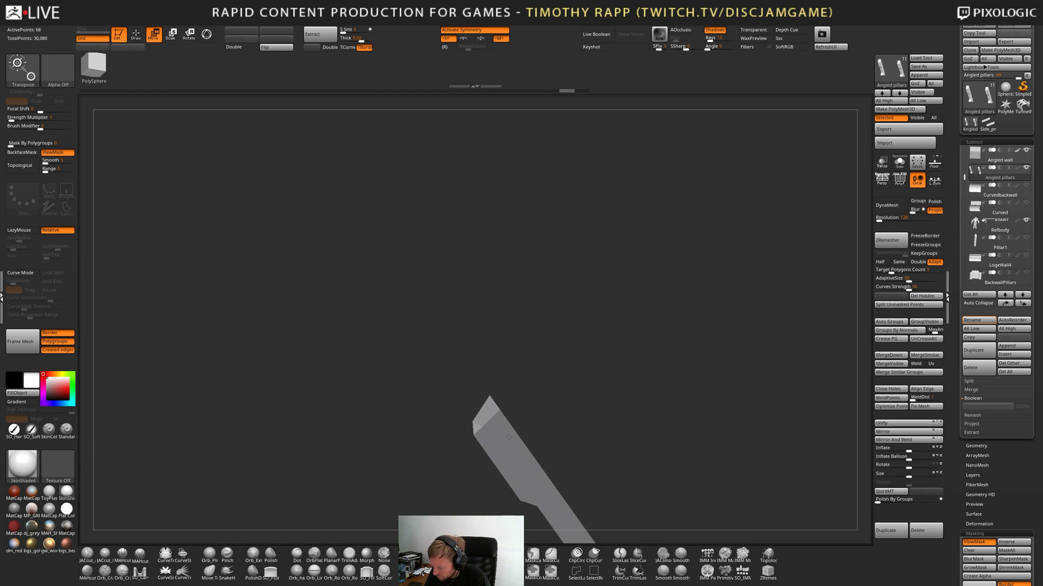
pyautogui.press('q')
pyautogui.moveTo(630, 405)
pyautogui.mouseDown()
pyautogui.moveTo(654, 419)
pyautogui.moveTo(593, 432)
pyautogui.moveTo(624, 435)
pyautogui.moveTo(581, 421)
pyautogui.moveTo(603, 477)
pyautogui.moveTo(612, 435)
pyautogui.moveTo(603, 474)
pyautogui.moveTo(610, 467)
pyautogui.mouseUp()
pyautogui.hotkey('shift', 'f')
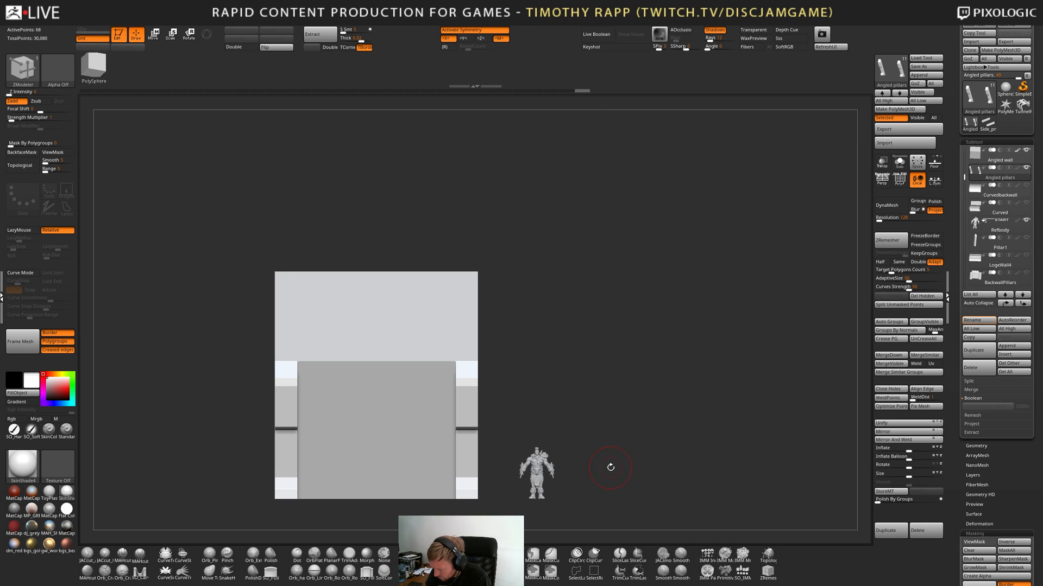
pyautogui.hotkey('shift', 'f')
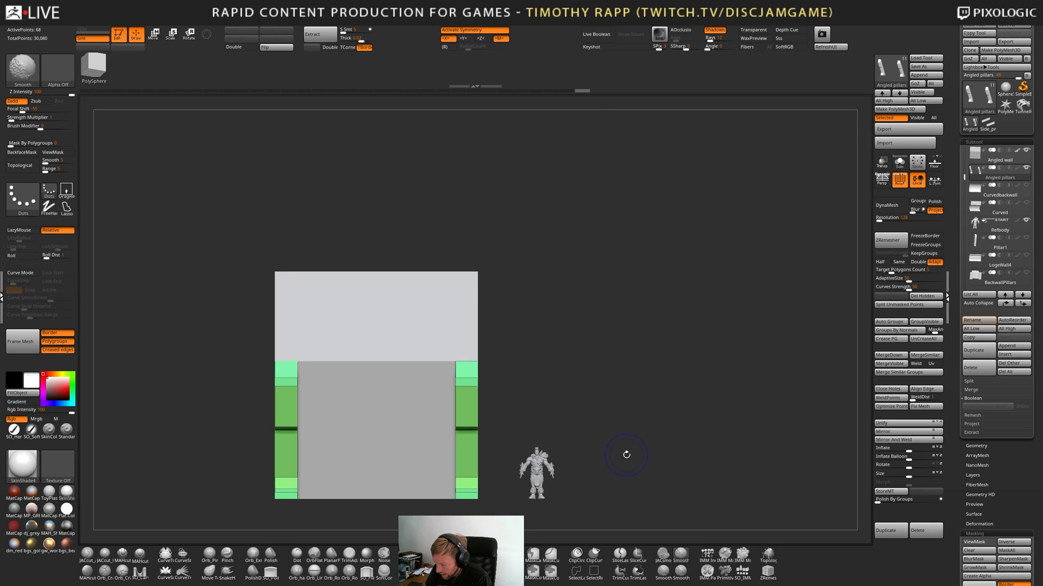
# Delete the extra vertical edge loop at the centre of the angled wall and duplicate the wall subtool.
pyautogui.keyDown('alt'); pyautogui.click(412, 461); pyautogui.keyUp('alt')
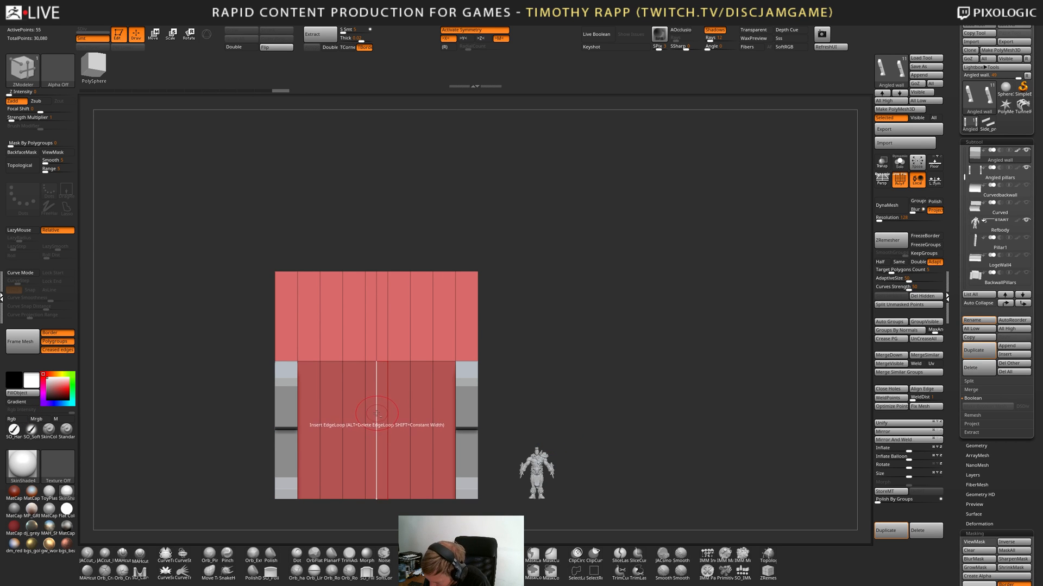
pyautogui.keyDown('alt'); pyautogui.click(377, 414); pyautogui.keyUp('alt')
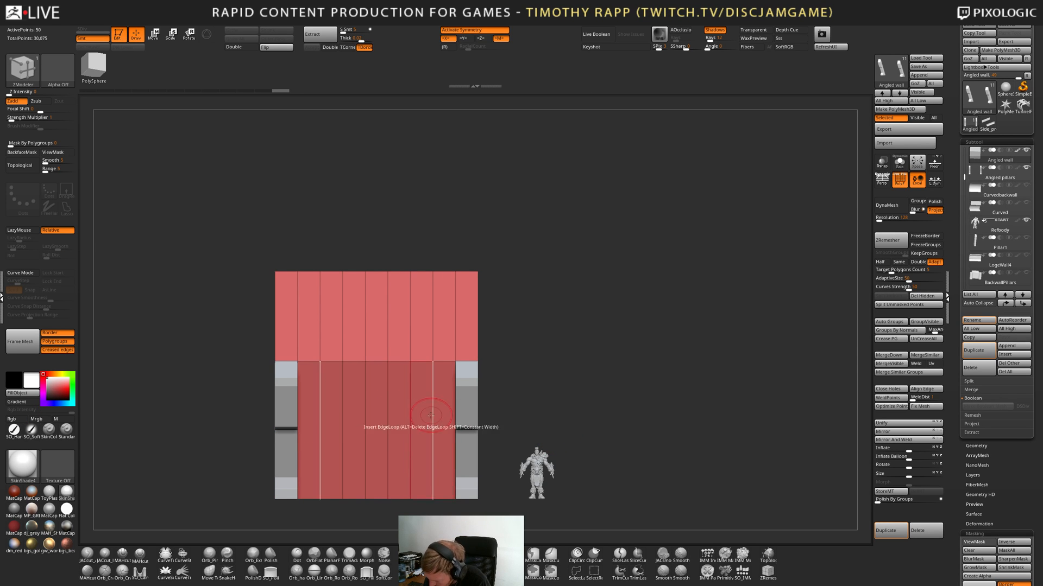
pyautogui.click(975, 352)
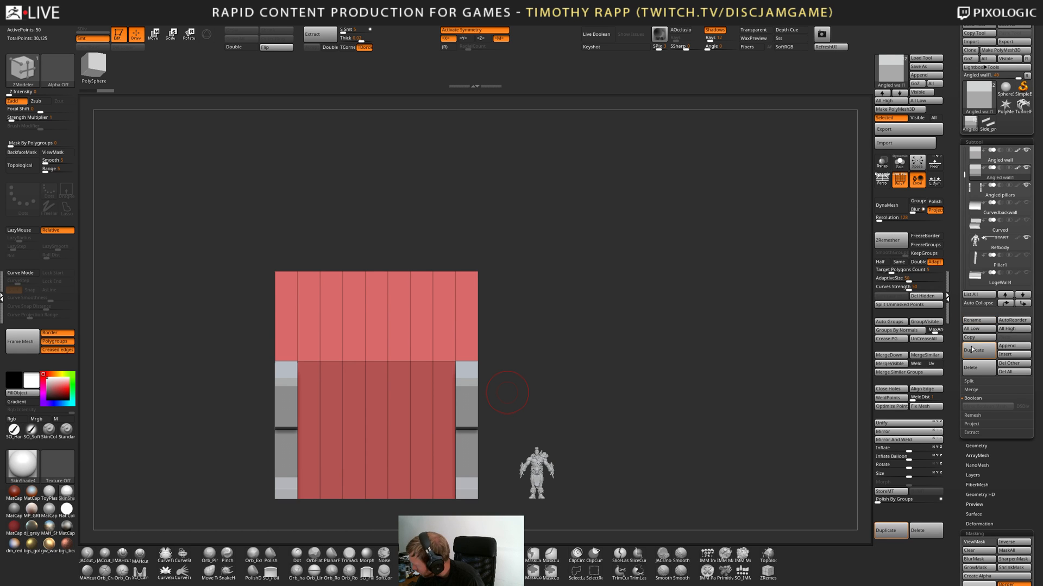
pyautogui.moveTo(1027, 170)
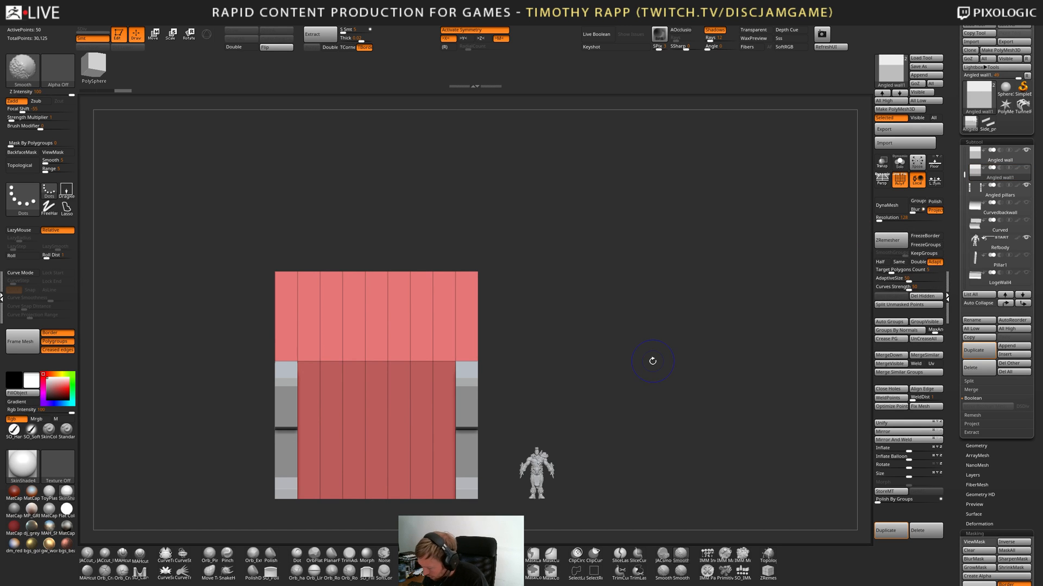
pyautogui.hotkey('shift', 'f')
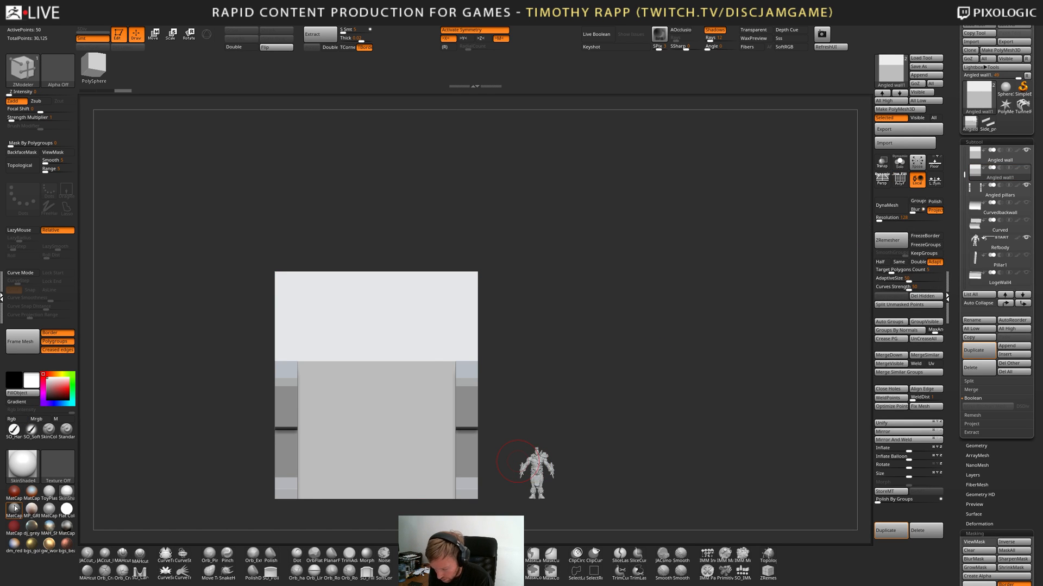
pyautogui.click(15, 509)
pyautogui.click(67, 493)
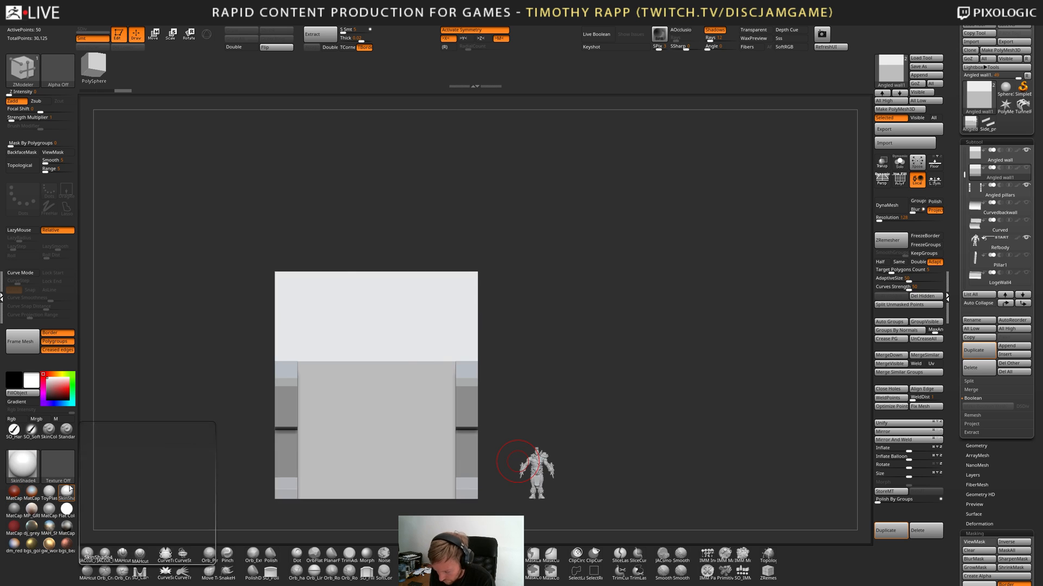
pyautogui.moveTo(353, 460); pyautogui.dragTo(426, 462, button='right')
pyautogui.hotkey('shift', 'f')
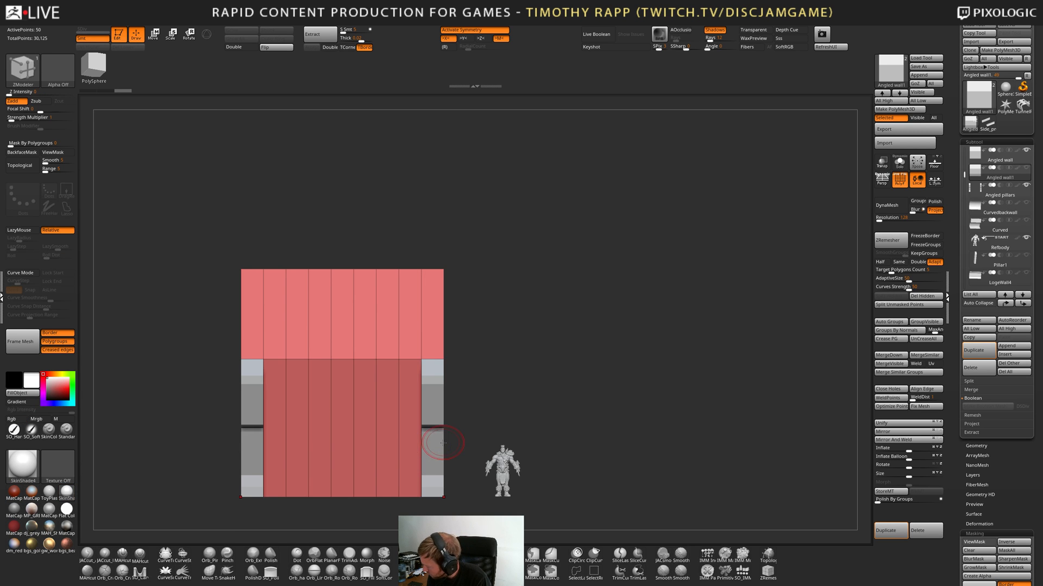
pyautogui.keyDown('alt'); pyautogui.moveTo(394, 427); pyautogui.dragTo(421, 425, button='right'); pyautogui.keyUp('alt')
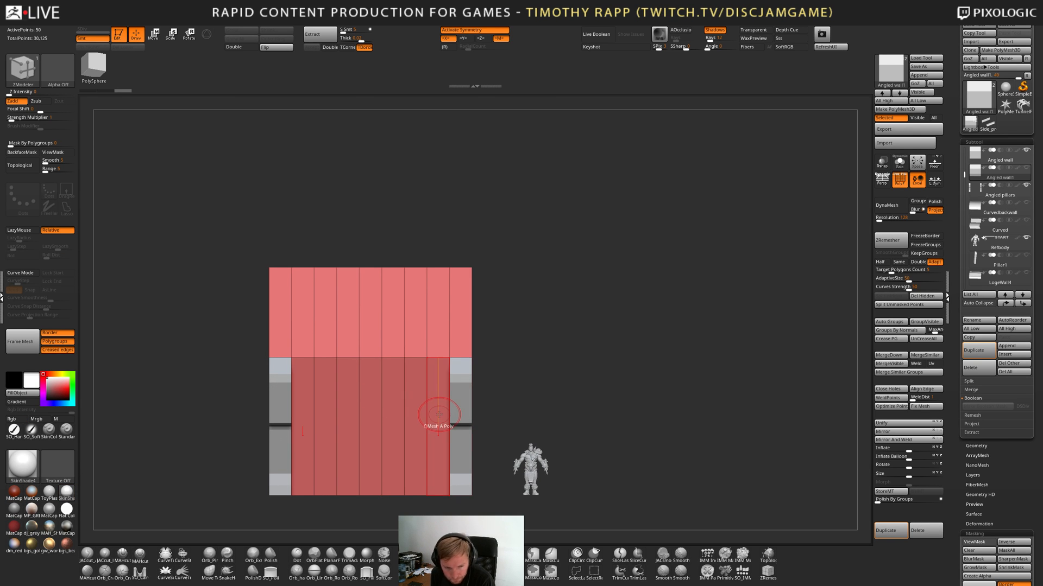
pyautogui.click(403, 392)
pyautogui.moveTo(403, 392); pyautogui.dragTo(405, 390)
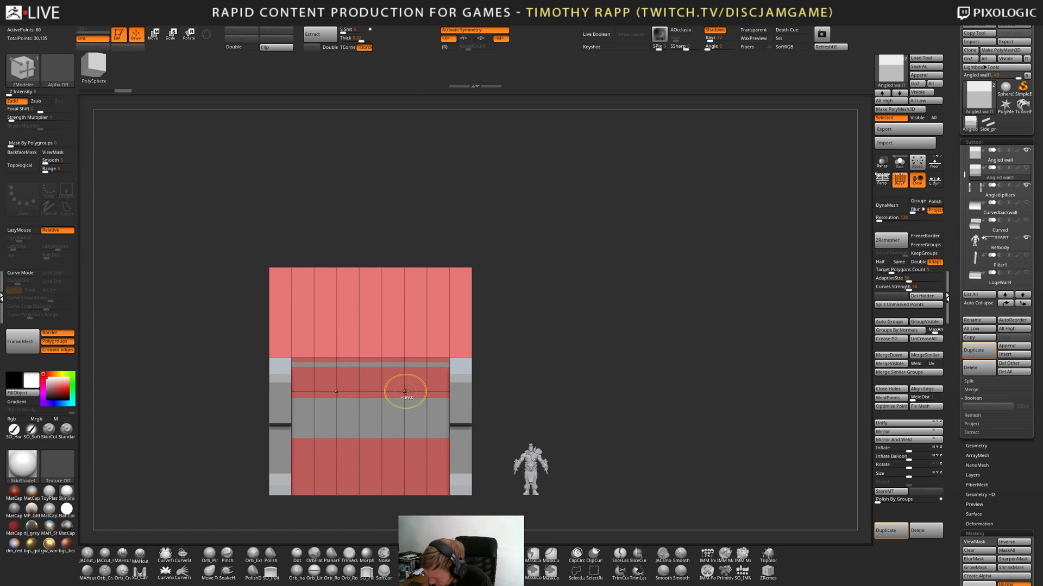
pyautogui.hotkey('ctrl', 'z')
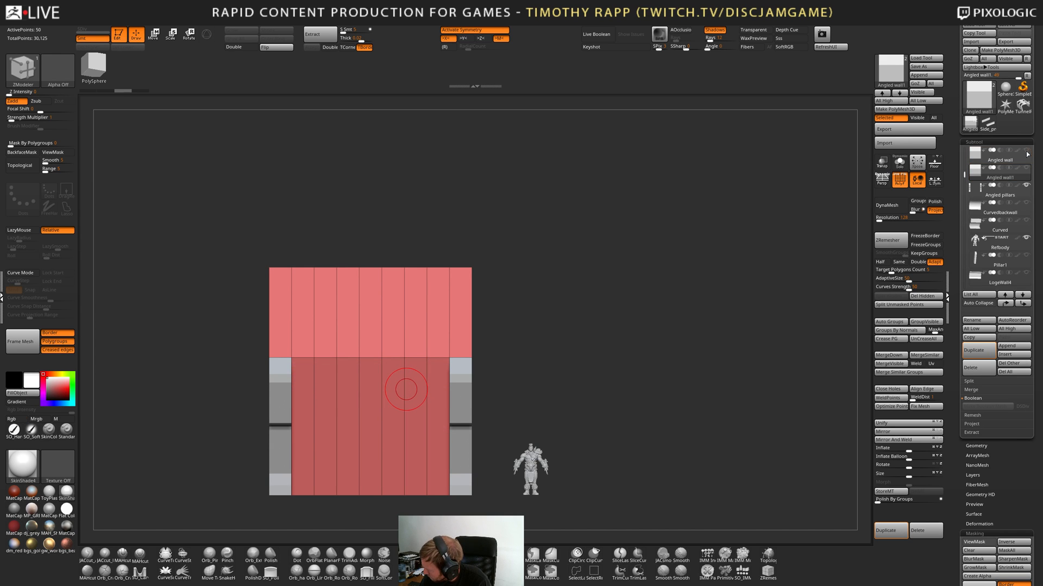
# Insert a horizontal edge loop across the duplicated wall's sloped part below its upper edge, and vertical loops just inside both pillars.
pyautogui.click(404, 391)
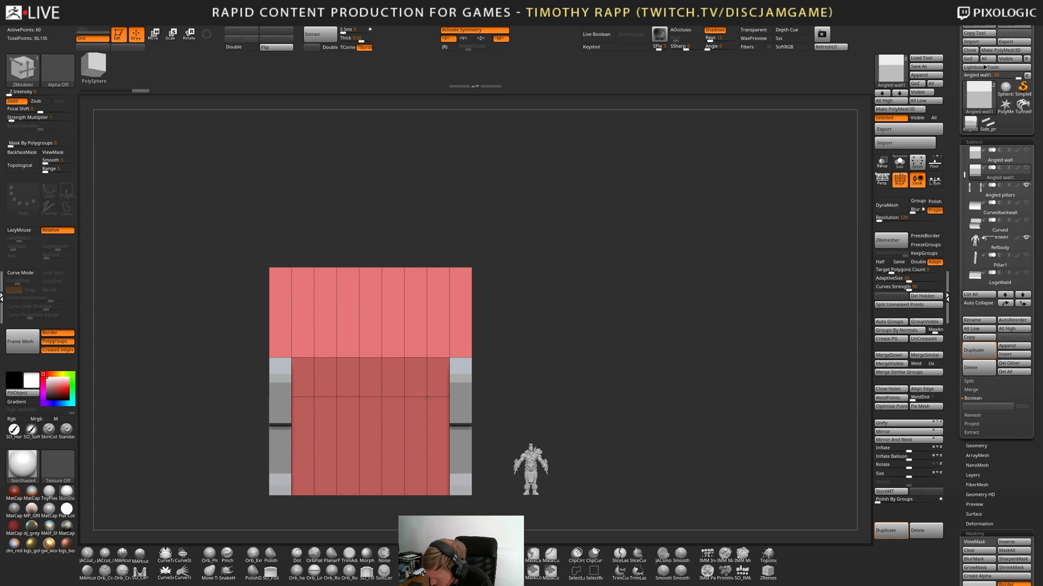
pyautogui.moveTo(428, 403); pyautogui.dragTo(429, 398)
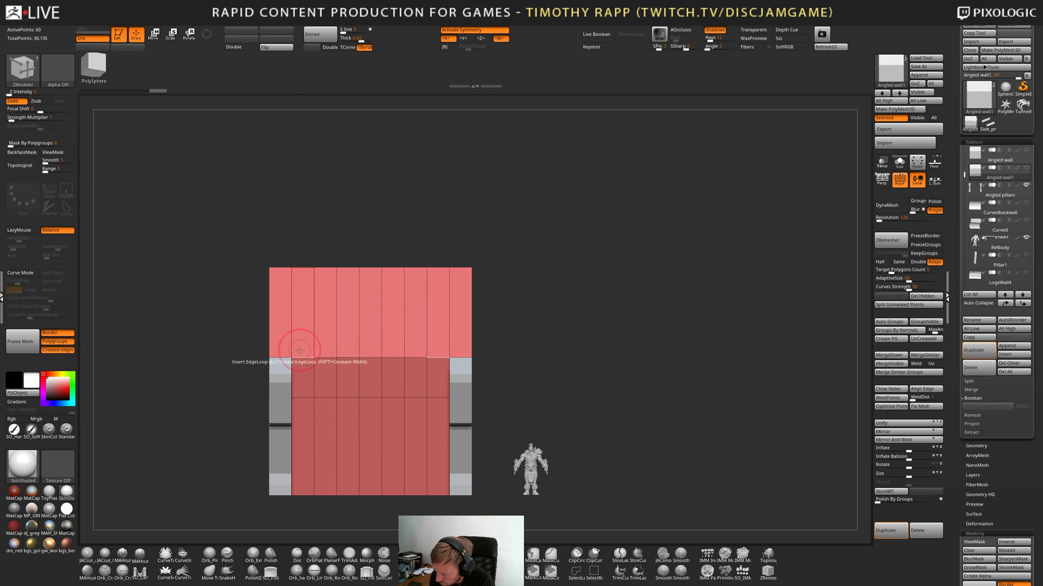
pyautogui.click(297, 357)
pyautogui.moveTo(297, 358); pyautogui.dragTo(296, 358)
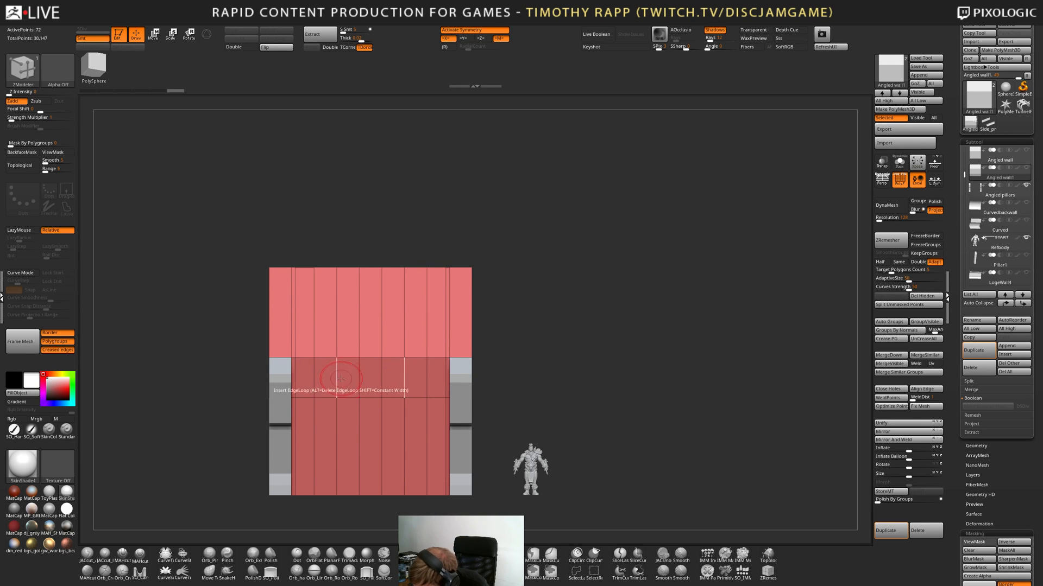
# Set the ZModeler polygon action to Inset with A Single Poly as target.
pyautogui.keyDown('alt'); pyautogui.moveTo(305, 382); pyautogui.dragTo(387, 376); pyautogui.keyUp('alt')
pyautogui.moveTo(387, 376); pyautogui.dragTo(401, 381, button='right')
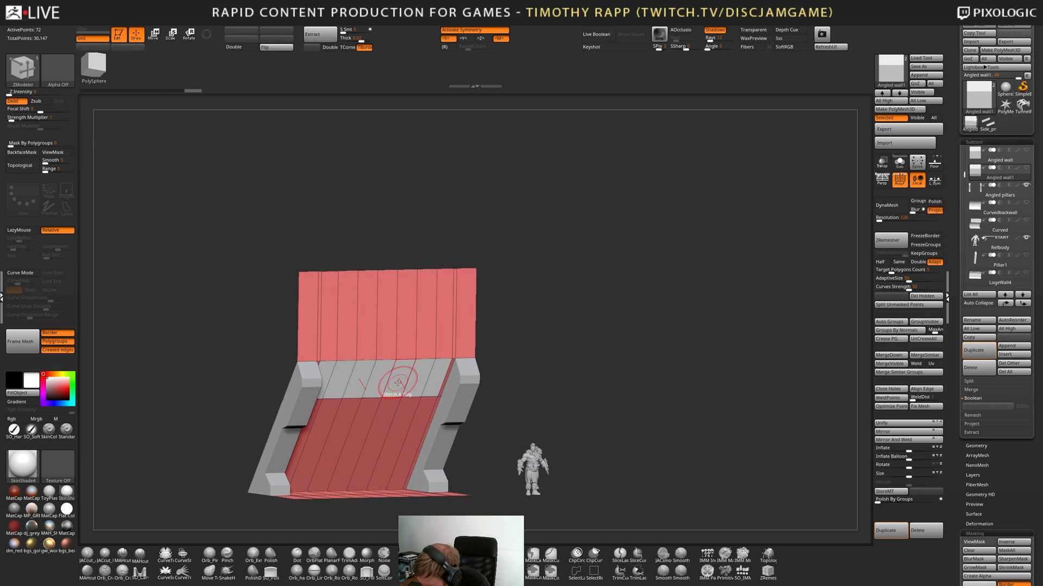
pyautogui.press('space')
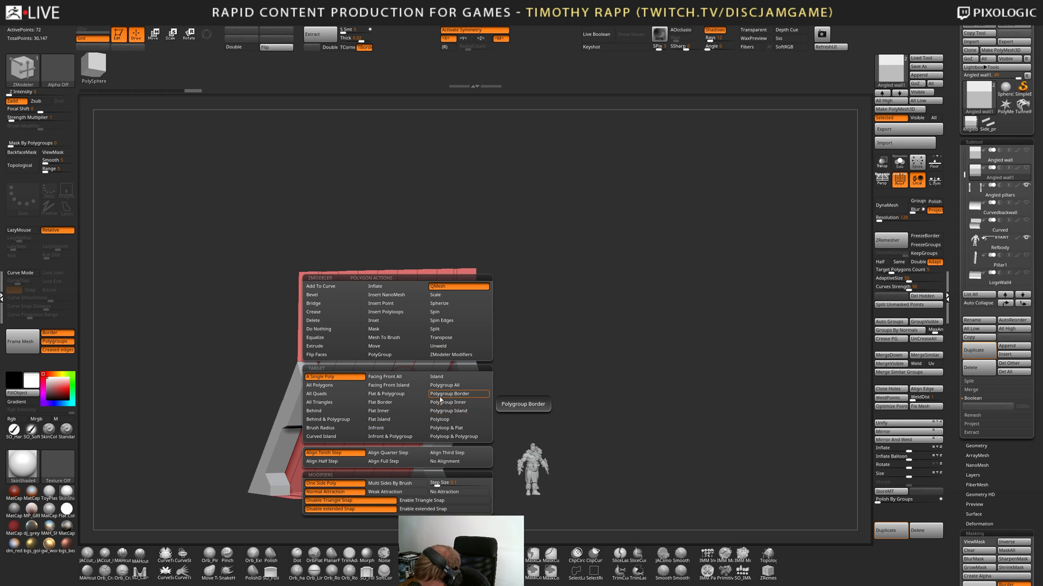
pyautogui.click(380, 321)
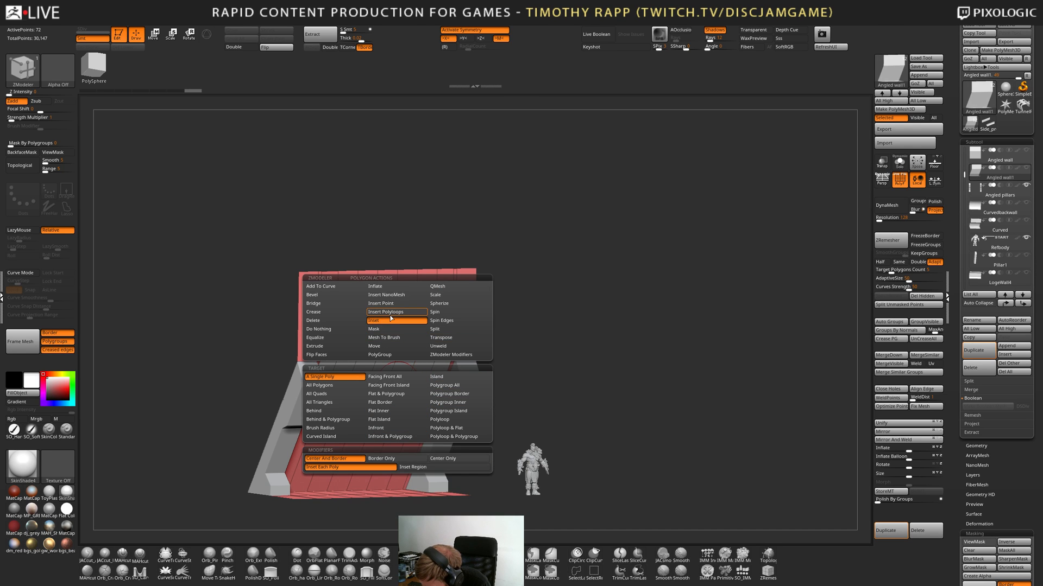
pyautogui.moveTo(386, 386); pyautogui.dragTo(351, 386, button='right')
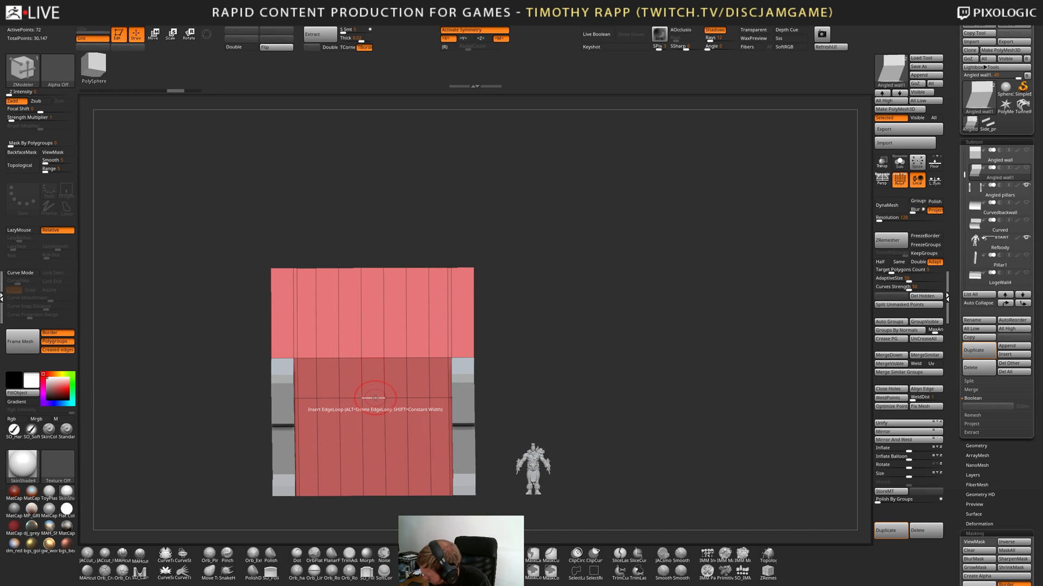
# Insert a vertical edge loop at the wall's centre and delete the other vertical loops between it and the outer pair.
pyautogui.click(375, 398)
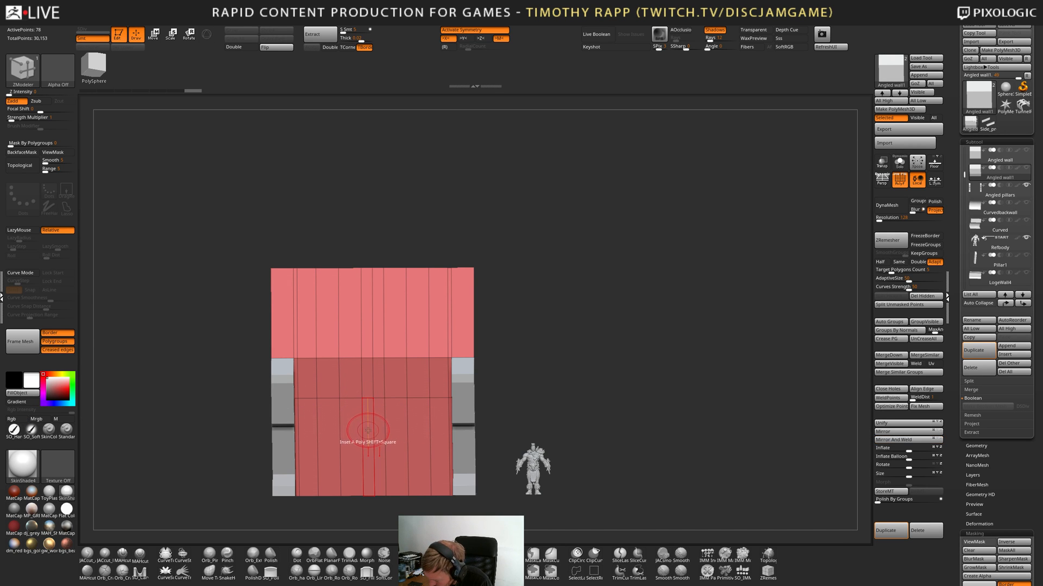
pyautogui.keyDown('alt'); pyautogui.click(362, 384); pyautogui.keyUp('alt')
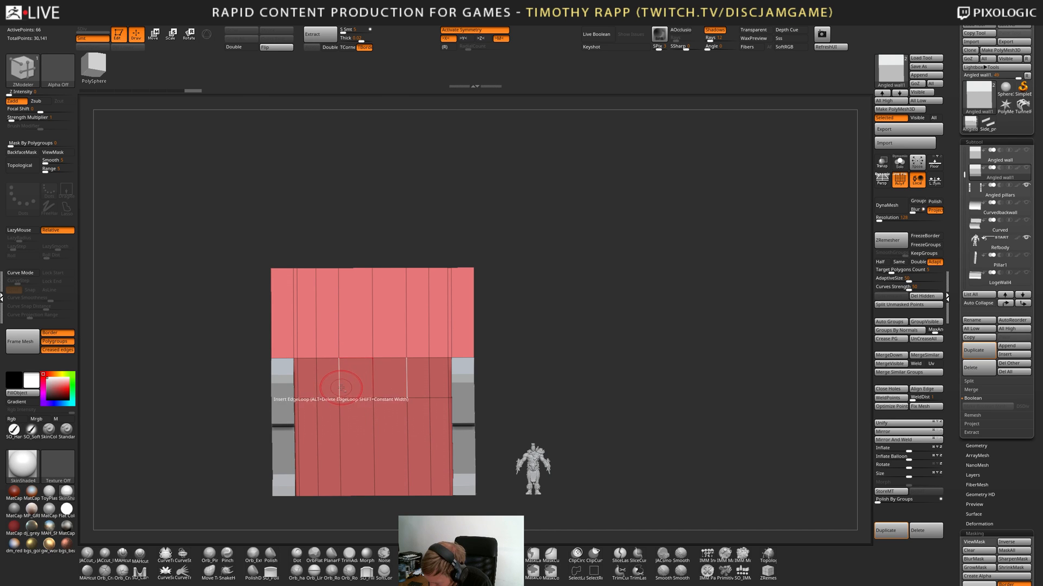
pyautogui.keyDown('alt'); pyautogui.click(340, 388); pyautogui.keyUp('alt')
pyautogui.keyDown('alt'); pyautogui.click(319, 389); pyautogui.keyUp('alt')
# Try insetting the upper strip of the sloped wall, first as a region and again after changing the Inset modifier.
pyautogui.moveTo(339, 389); pyautogui.dragTo(340, 385)
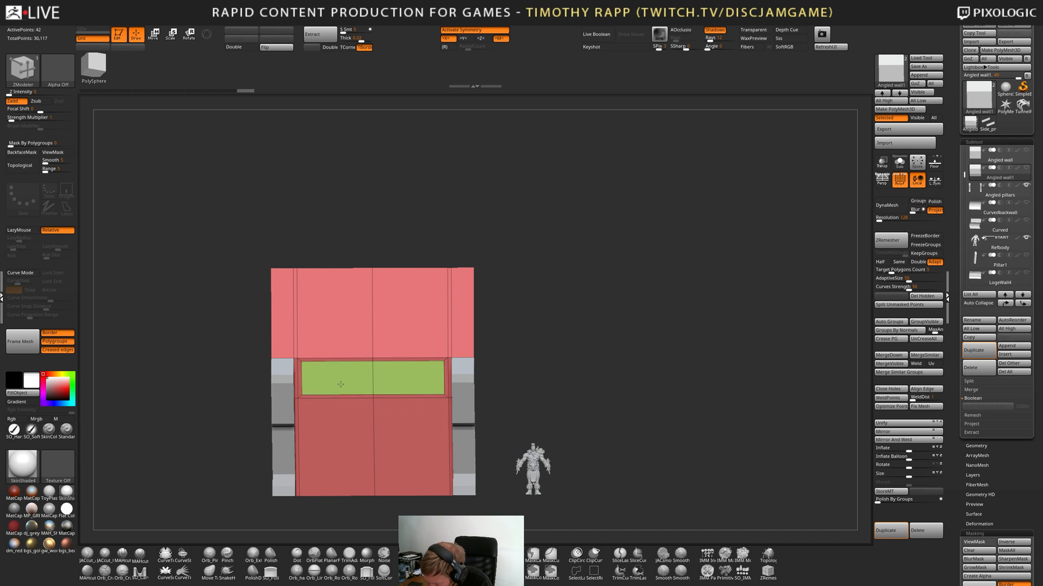
pyautogui.hotkey('ctrl', 'z')
pyautogui.press('space')
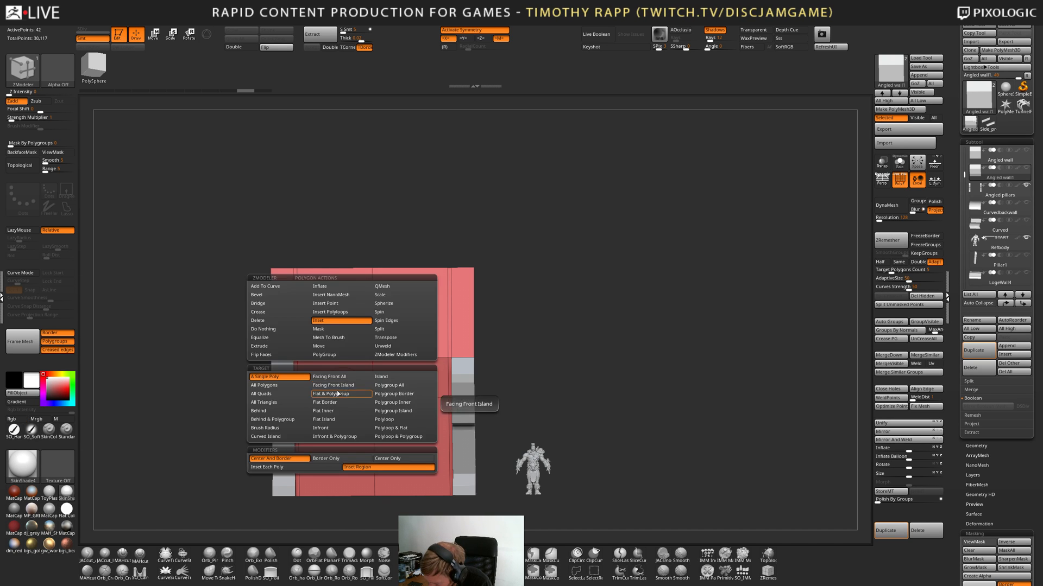
pyautogui.click(344, 469)
pyautogui.click(317, 467)
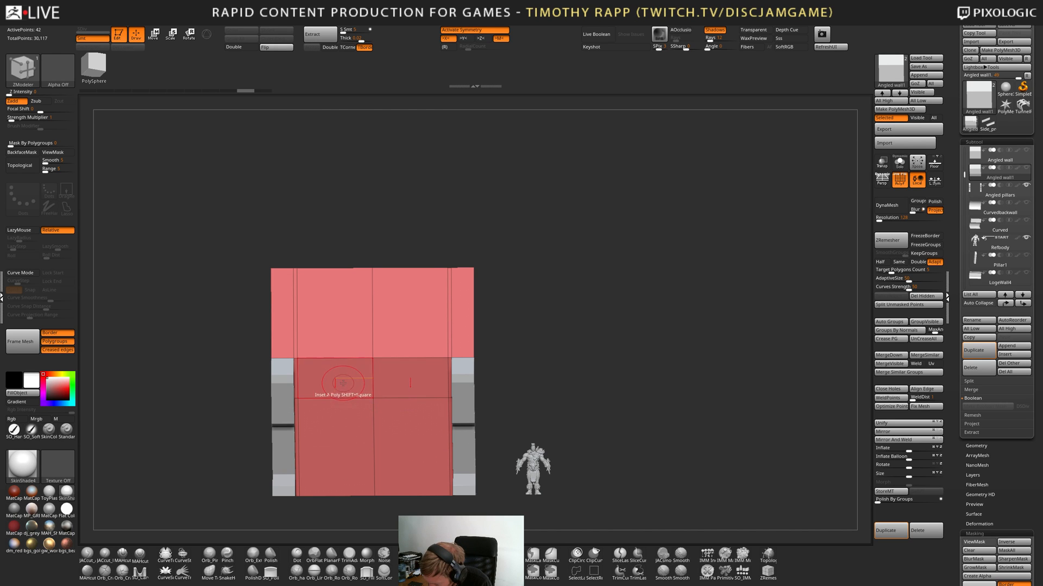
pyautogui.moveTo(343, 387); pyautogui.dragTo(345, 374)
pyautogui.hotkey('ctrl', 'z')
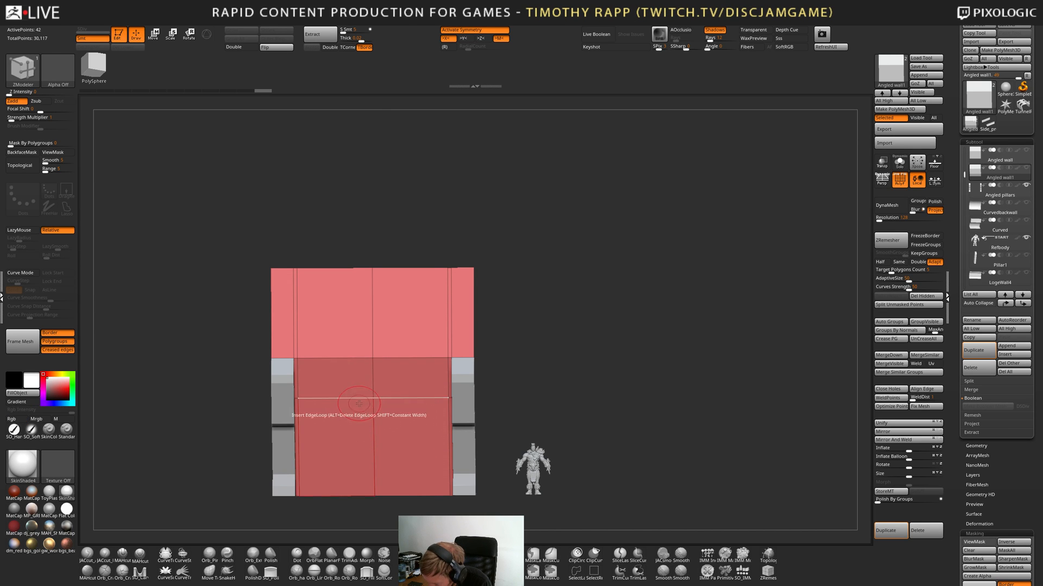
# Insert multiple edge loops to split the area between the pillars into four columns, and mark the four polygons of the sloped part's upper strip.
pyautogui.moveTo(358, 403); pyautogui.dragTo(341, 392, button='right')
pyautogui.press('space')
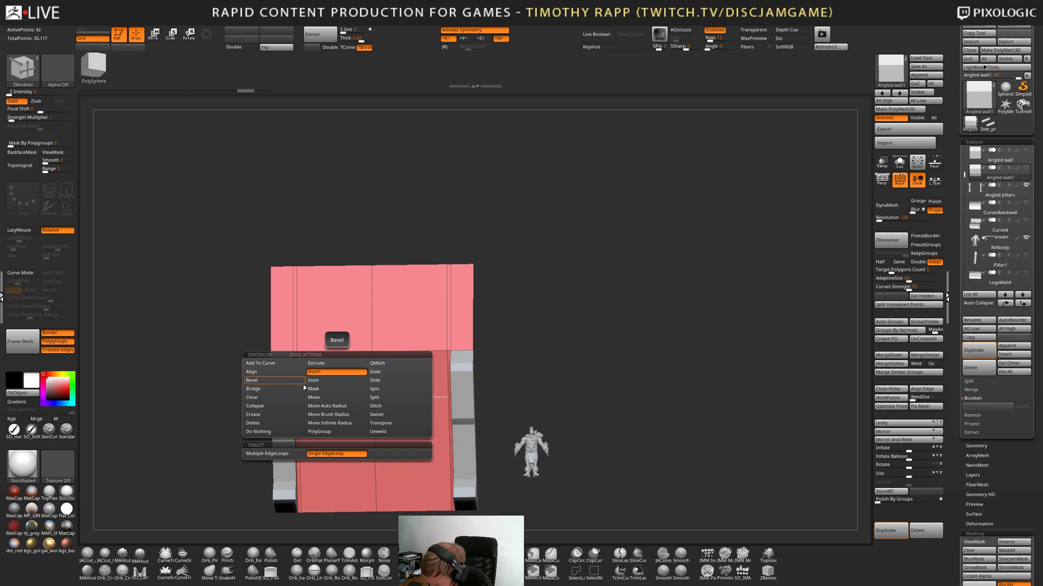
pyautogui.click(336, 398)
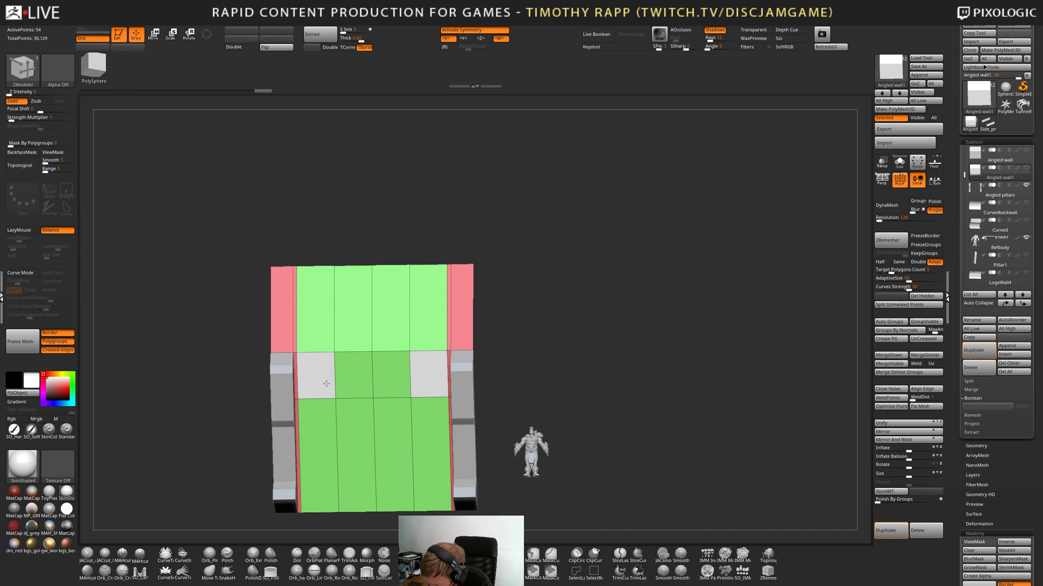
pyautogui.press('space')
pyautogui.click(346, 380)
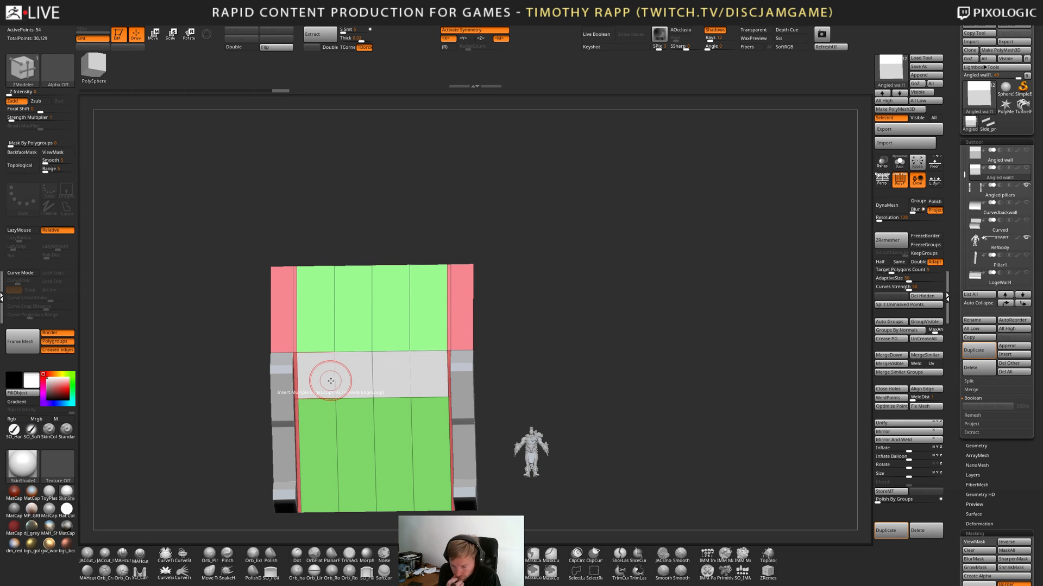
pyautogui.moveTo(430, 447); pyautogui.dragTo(460, 448, button='right')
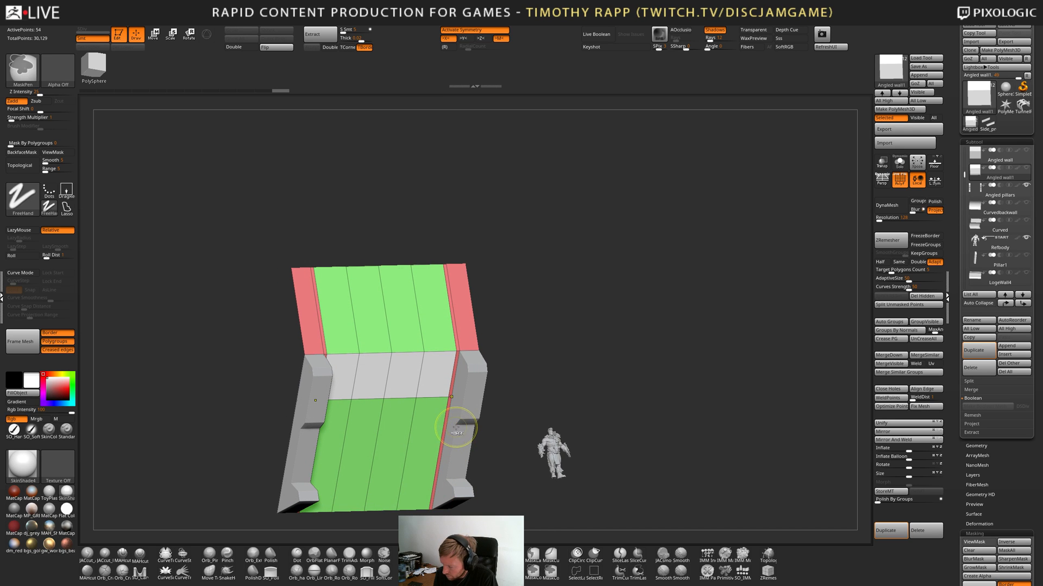
pyautogui.scroll(-3, 456, 428)
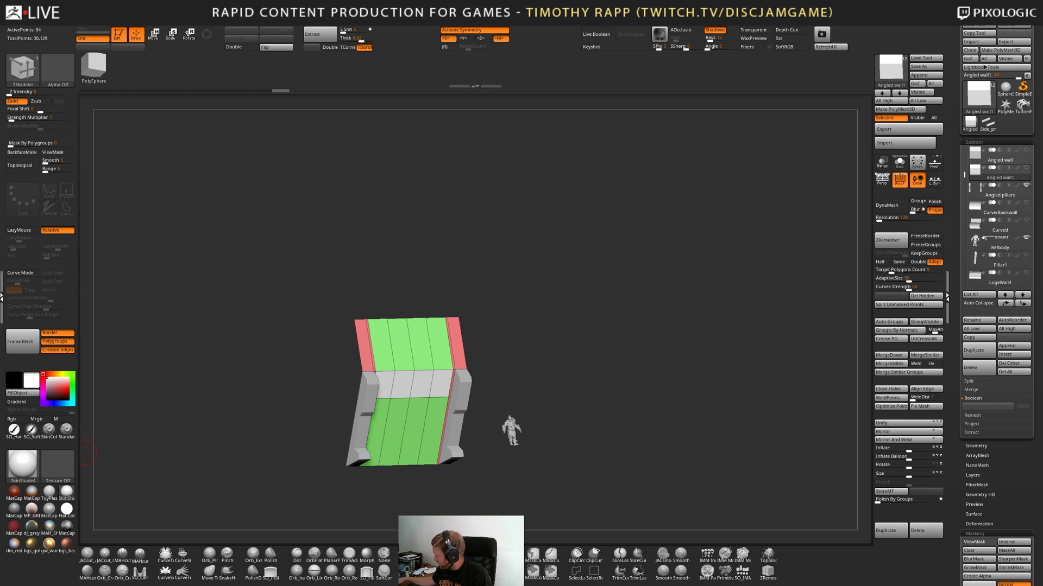
pyautogui.moveTo(491, 374); pyautogui.dragTo(513, 366, button='right')
pyautogui.keyDown('ctrl'); pyautogui.moveTo(513, 367); pyautogui.dragTo(516, 421, button='right'); pyautogui.keyUp('ctrl')
pyautogui.moveTo(460, 399); pyautogui.dragTo(475, 397, button='right')
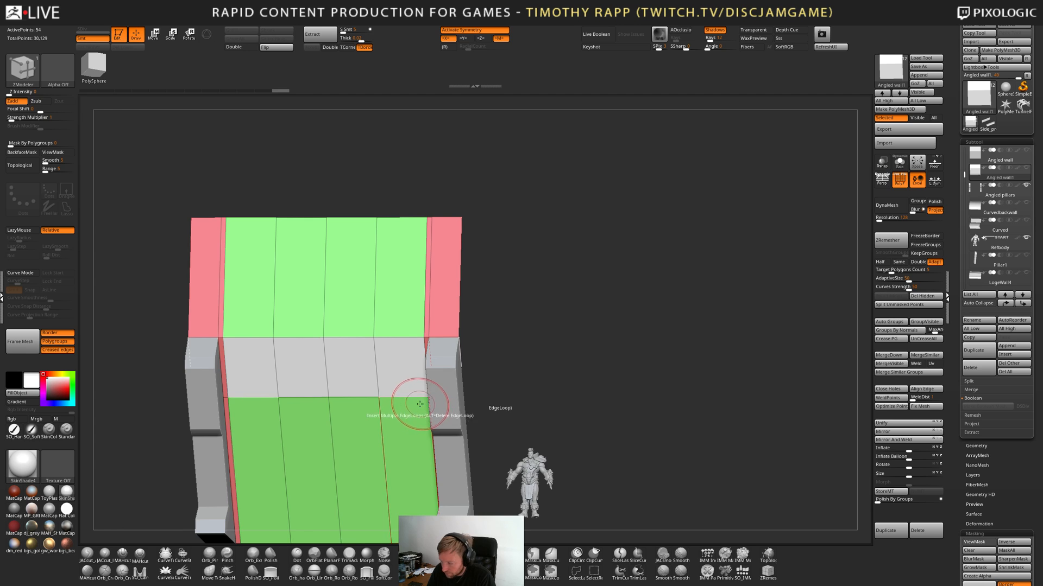
pyautogui.moveTo(407, 410); pyautogui.dragTo(450, 399, button='right')
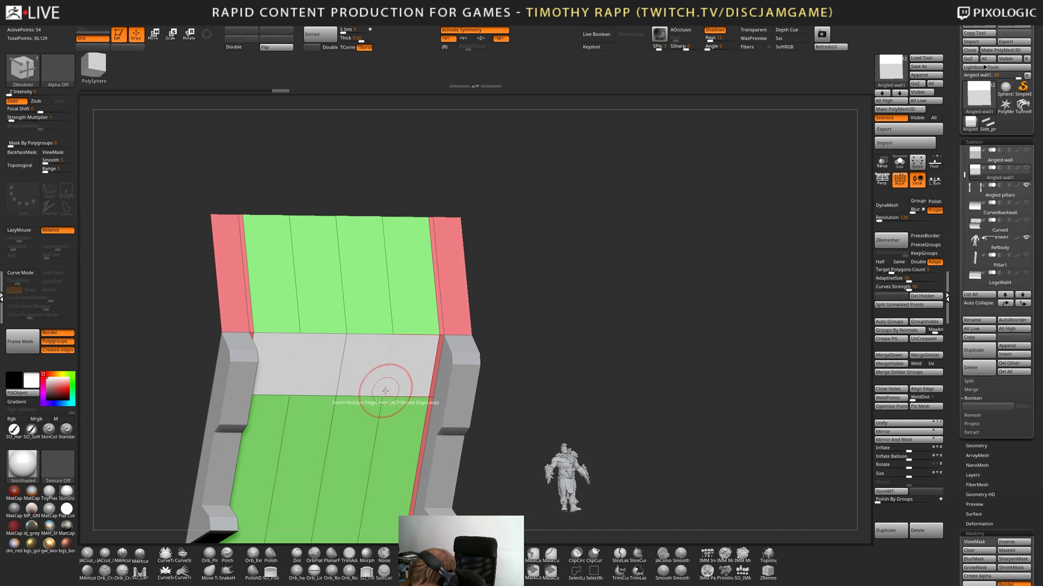
# Undo the horizontal edge loop across the wall's sloped part and insert it again slightly higher, closer to the bend.
pyautogui.hotkey('ctrl', 'z')
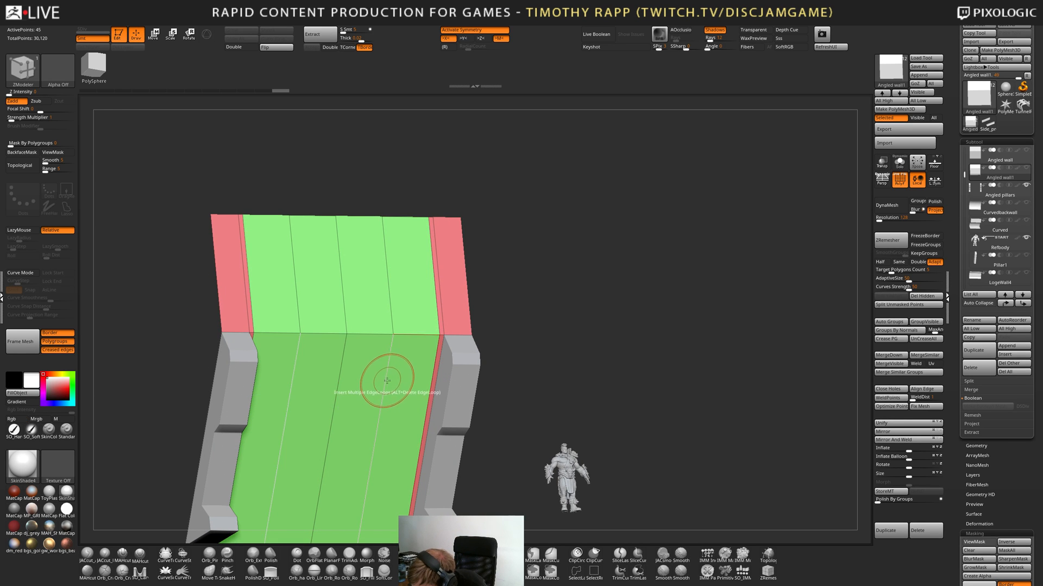
pyautogui.click(388, 382)
pyautogui.hotkey('ctrl', 'z')
pyautogui.moveTo(388, 385)
pyautogui.mouseDown(button='right')
pyautogui.moveTo(369, 383)
pyautogui.moveTo(377, 375)
pyautogui.mouseUp(button='right')
pyautogui.press('space')
pyautogui.click(378, 454)
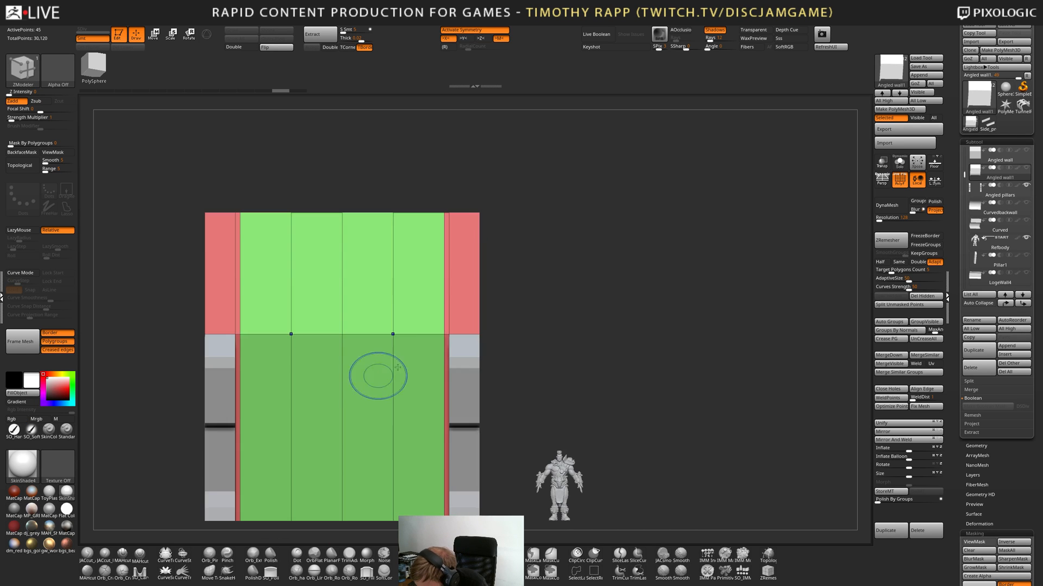
pyautogui.click(396, 382)
pyautogui.moveTo(394, 381); pyautogui.dragTo(398, 369)
pyautogui.moveTo(398, 370)
pyautogui.mouseDown(button='right')
pyautogui.moveTo(380, 376)
pyautogui.moveTo(386, 405)
pyautogui.moveTo(399, 399)
pyautogui.mouseUp(button='right')
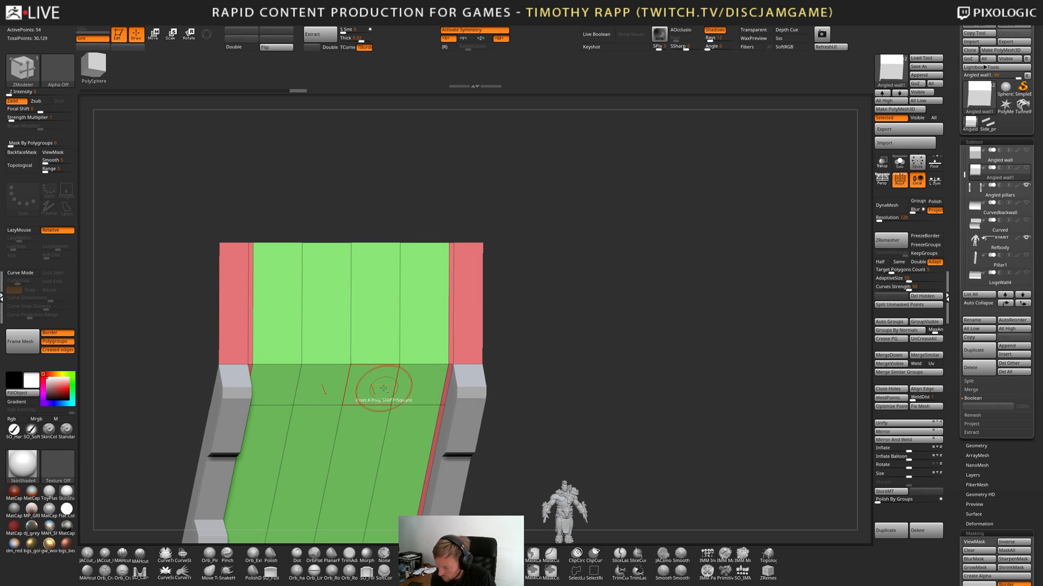
# Mark the four polygons of the narrowed strip just below the wall's bend, undoing the first marking and repeating it.
pyautogui.keyDown('alt'); pyautogui.moveTo(384, 390); pyautogui.dragTo(301, 390); pyautogui.keyUp('alt')
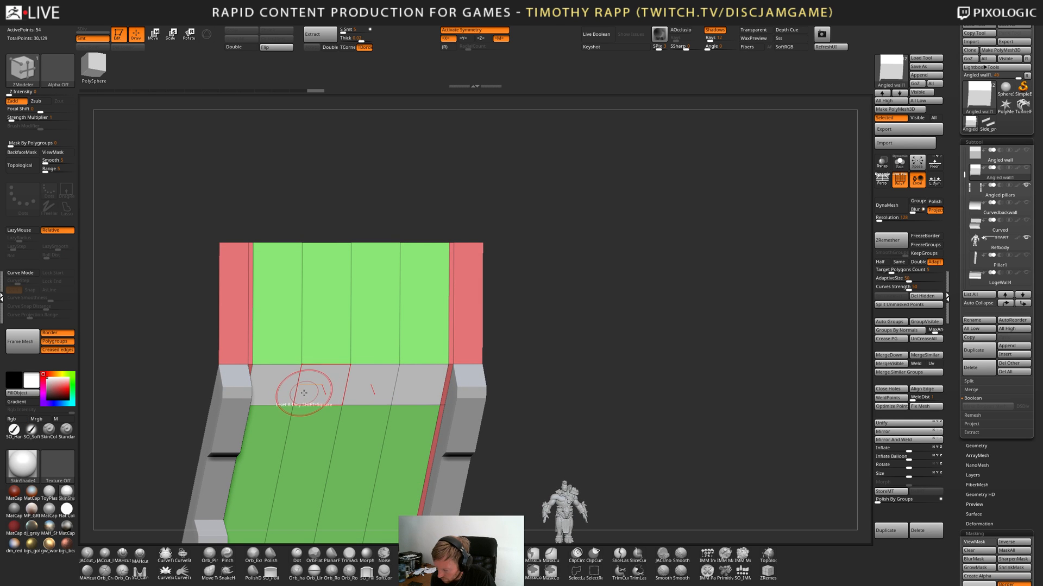
pyautogui.hotkey('ctrl', 'z')
pyautogui.moveTo(296, 391); pyautogui.dragTo(279, 387, button='right')
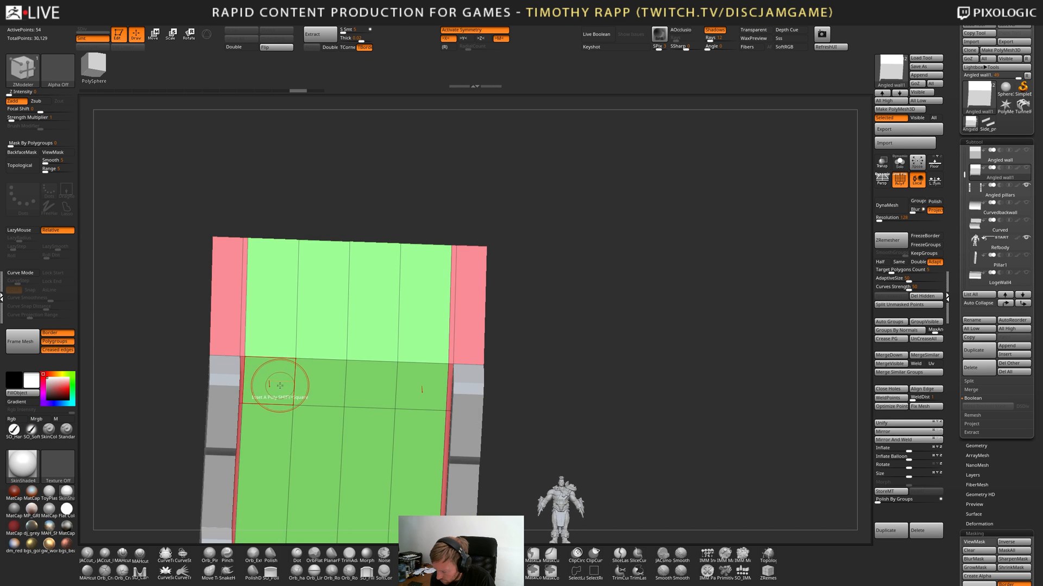
pyautogui.keyDown('alt'); pyautogui.moveTo(279, 386); pyautogui.dragTo(283, 387); pyautogui.keyUp('alt')
# Insert a vertical edge loop close to each side of the wall's centre edge.
pyautogui.press('space')
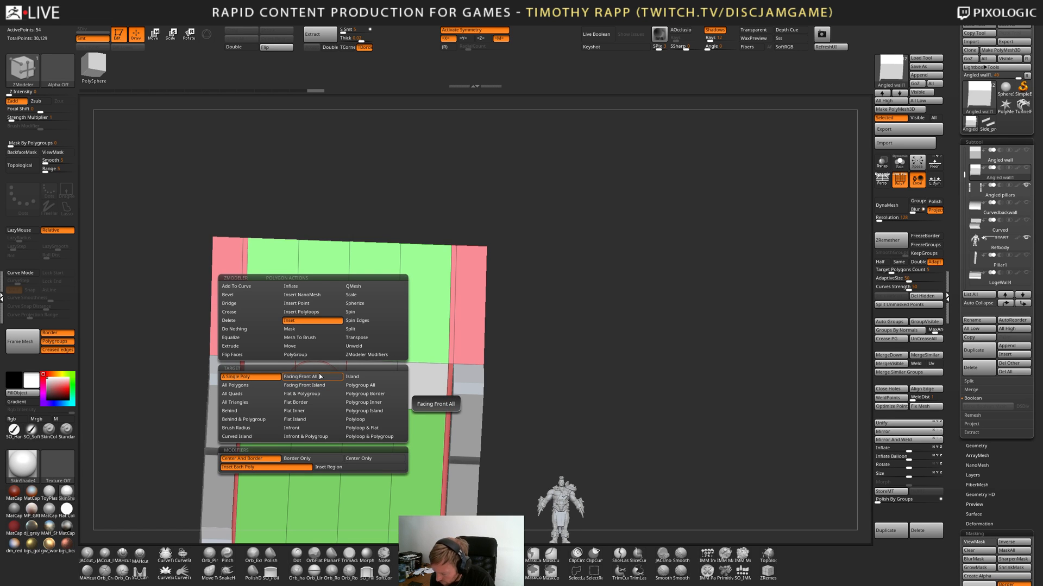
pyautogui.click(364, 420)
pyautogui.moveTo(349, 435); pyautogui.dragTo(335, 414, button='right')
pyautogui.click(338, 407)
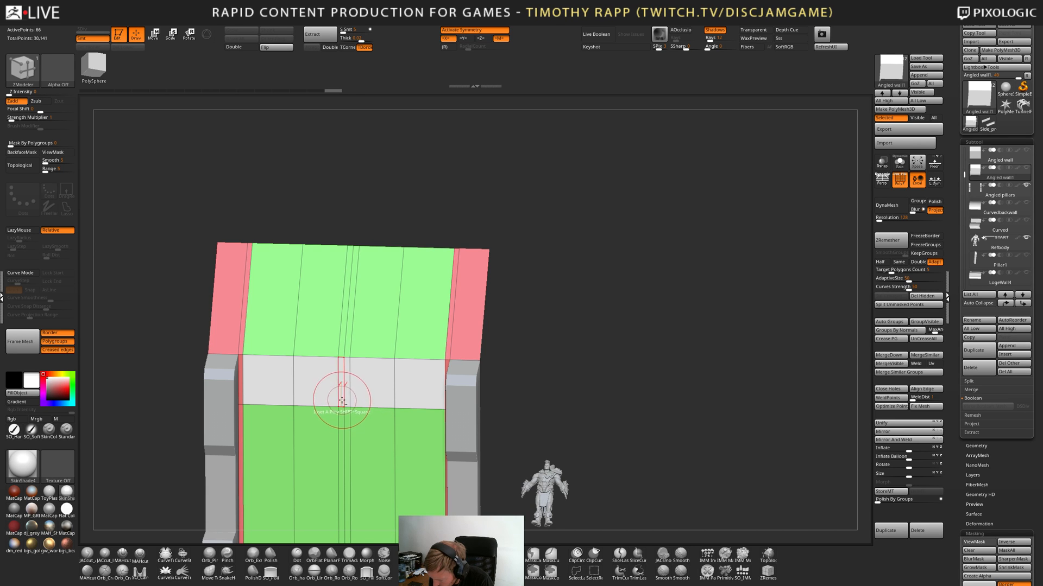
# Set the Inset modifier to Inset Region and inset the upper strip into two rectangular panels beside the centre.
pyautogui.press('space')
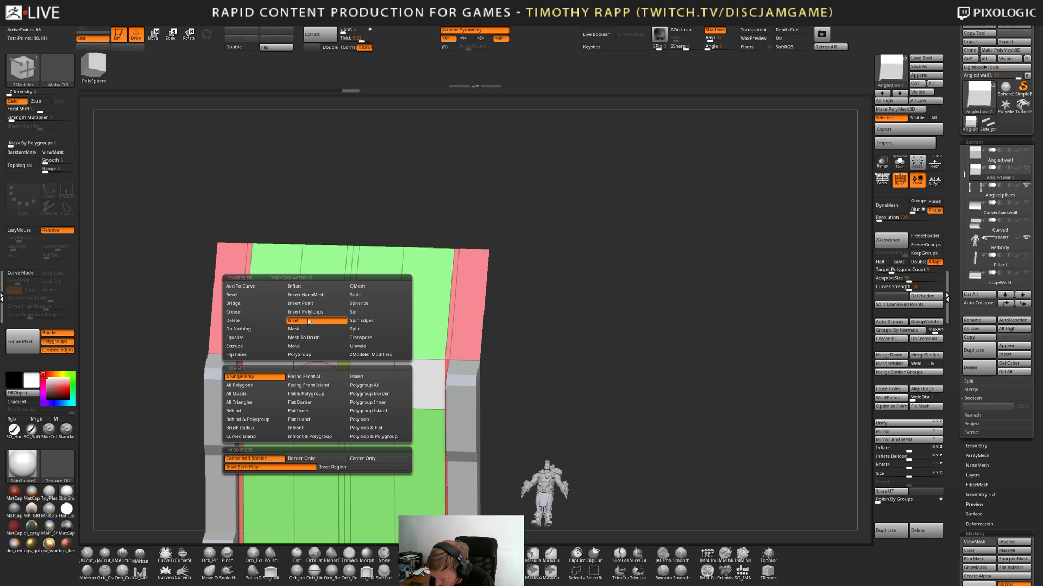
pyautogui.click(343, 467)
pyautogui.moveTo(320, 393); pyautogui.dragTo(324, 390)
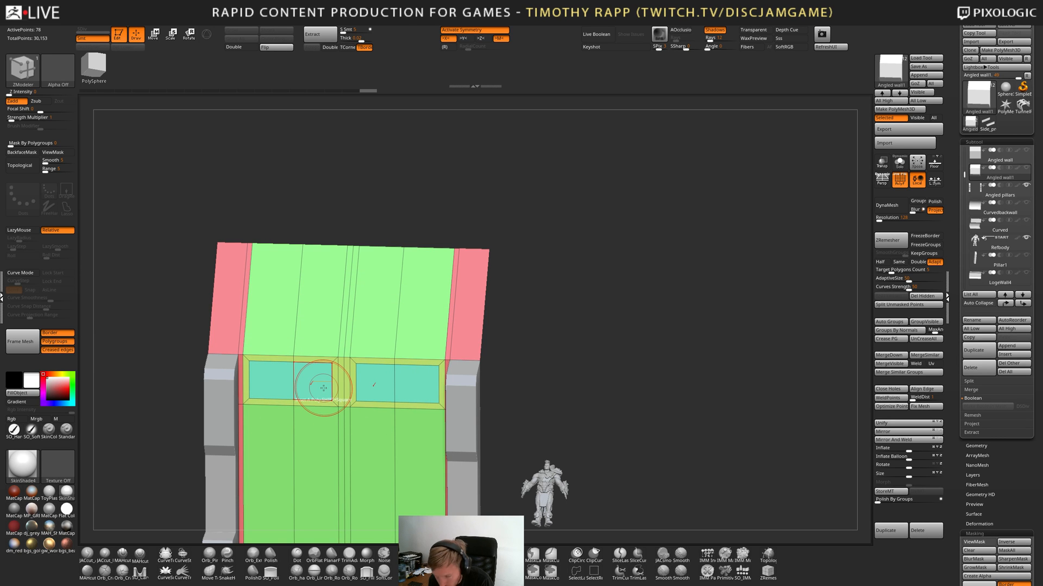
# Mark the polygons of the two inset panels and set the ZModeler polygon action to QMesh.
pyautogui.keyDown('alt'); pyautogui.moveTo(311, 393); pyautogui.dragTo(378, 417, button='right'); pyautogui.keyUp('alt')
pyautogui.moveTo(378, 417)
pyautogui.mouseDown(button='right')
pyautogui.moveTo(400, 421)
pyautogui.moveTo(370, 431)
pyautogui.mouseUp(button='right')
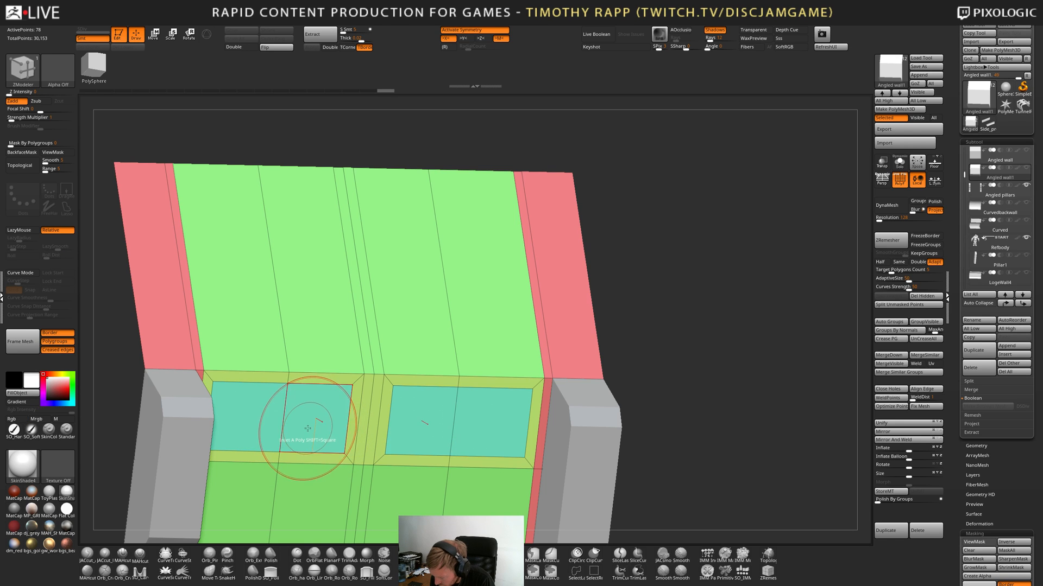
pyautogui.keyDown('alt'); pyautogui.moveTo(270, 429); pyautogui.dragTo(296, 432); pyautogui.keyUp('alt')
pyautogui.press('space')
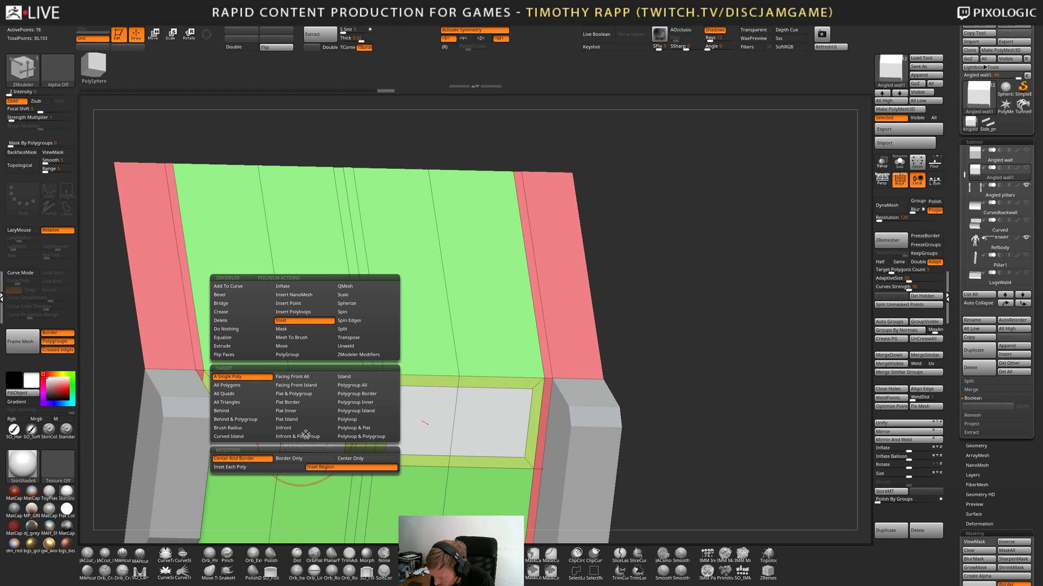
pyautogui.click(357, 285)
pyautogui.moveTo(317, 425); pyautogui.dragTo(310, 436, button='right')
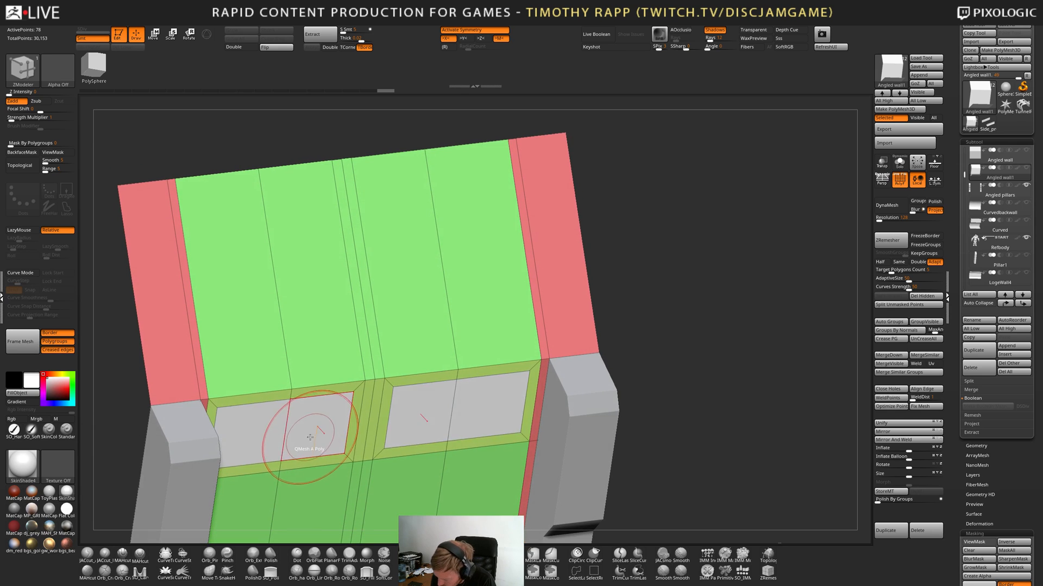
# Try extruding the two marked panels with QMesh and undo the extrusion.
pyautogui.moveTo(310, 435); pyautogui.dragTo(315, 440)
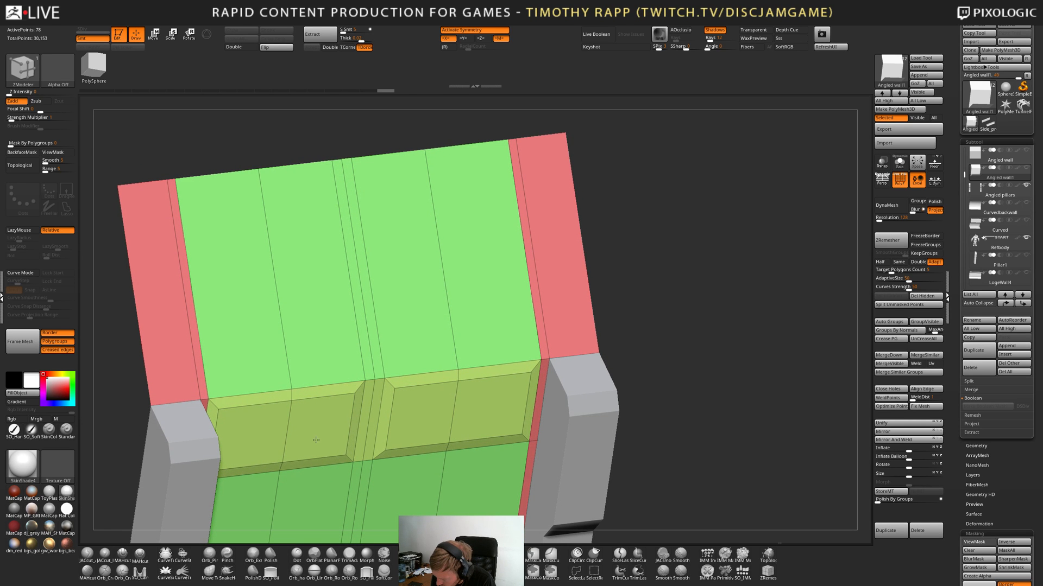
pyautogui.press('z')
pyautogui.hotkey('ctrl', 'z')
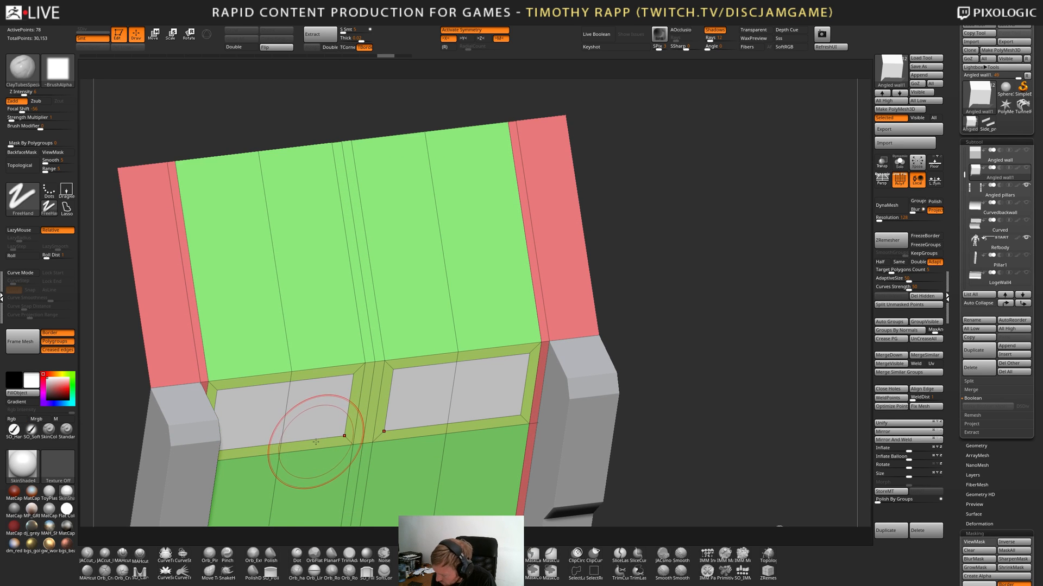
pyautogui.press('f')
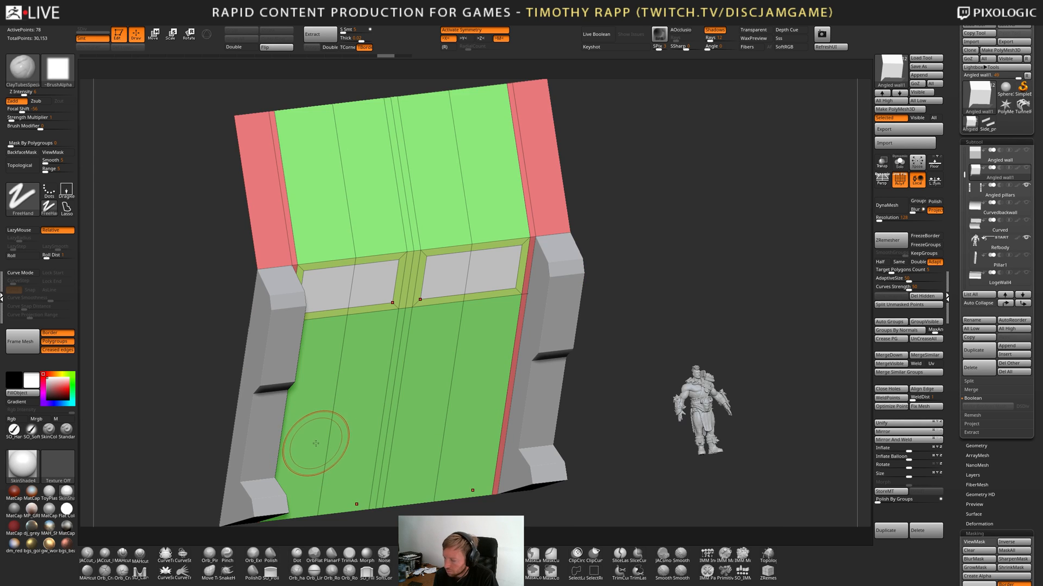
pyautogui.keyDown('ctrl'); pyautogui.moveTo(497, 468); pyautogui.dragTo(536, 447, button='right'); pyautogui.keyUp('ctrl')
pyautogui.press('x')
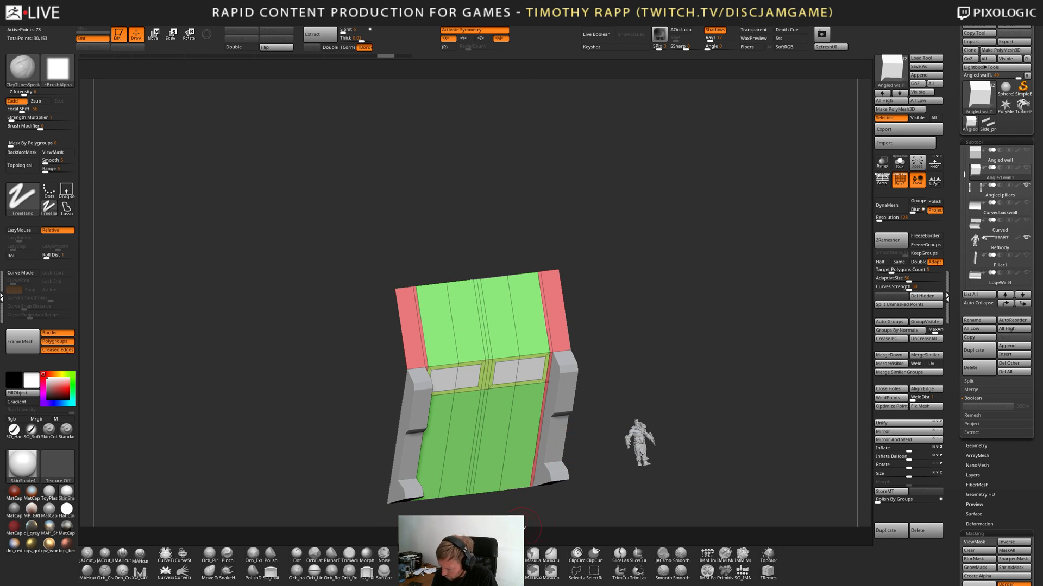
pyautogui.keyDown('ctrl'); pyautogui.moveTo(560, 444); pyautogui.dragTo(447, 513, button='right'); pyautogui.keyUp('ctrl')
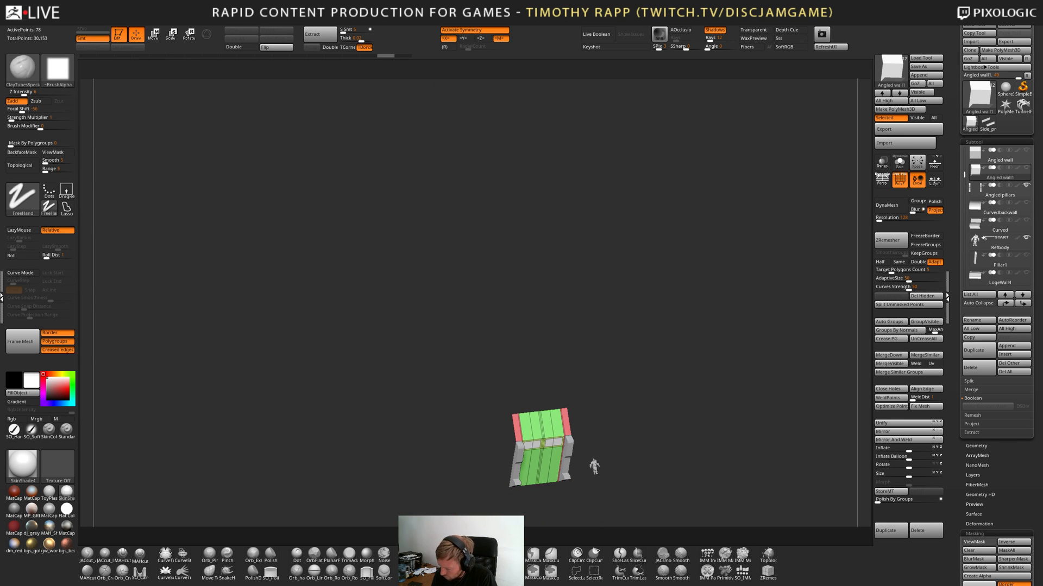
pyautogui.press('-')
pyautogui.press('+')
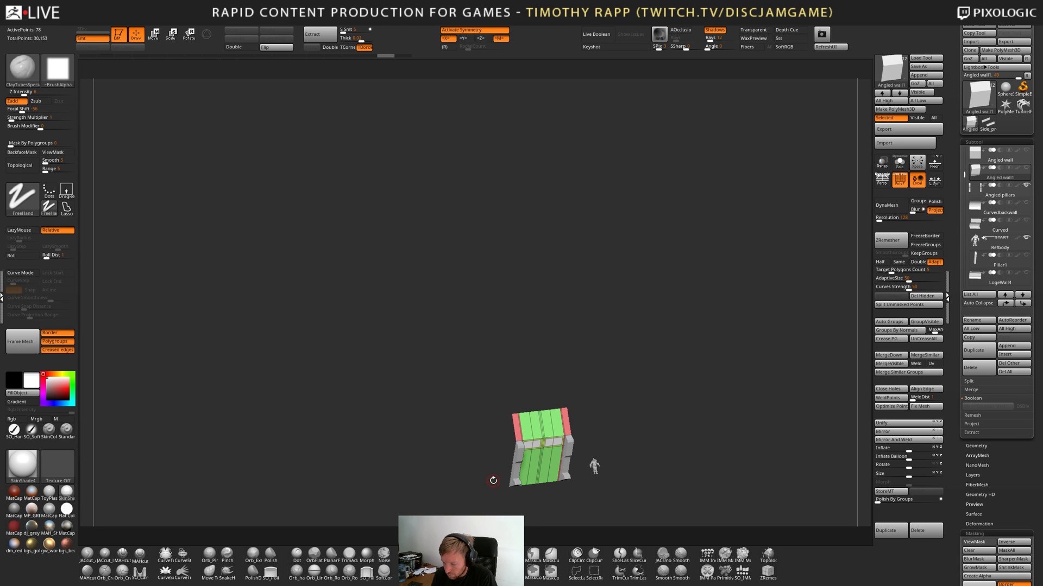
pyautogui.press(',')
pyautogui.press(',')
pyautogui.moveTo(636, 492)
pyautogui.keyDown('alt'); pyautogui.mouseDown(button='right')
pyautogui.moveTo(610, 491)
pyautogui.moveTo(648, 496)
pyautogui.mouseUp(button='right'); pyautogui.keyUp('alt')
pyautogui.keyDown('alt'); pyautogui.moveTo(648, 496); pyautogui.dragTo(619, 496, button='right'); pyautogui.keyUp('alt')
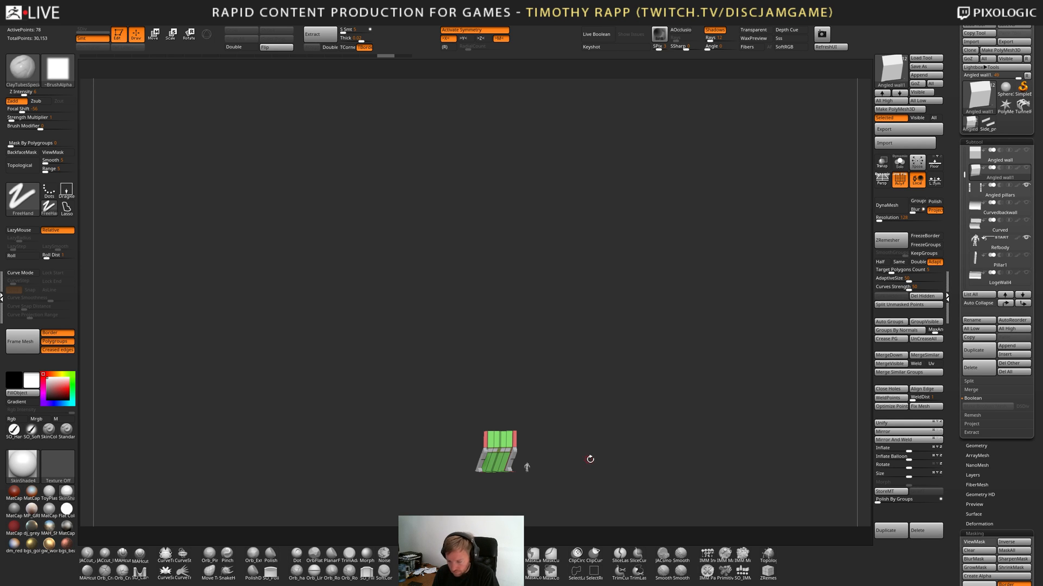
# Quicksave the project, load QS_49732.ZPR from the quicksaves without saving changes, and restore the hidden interface.
pyautogui.hotkey('ctrl', 's')
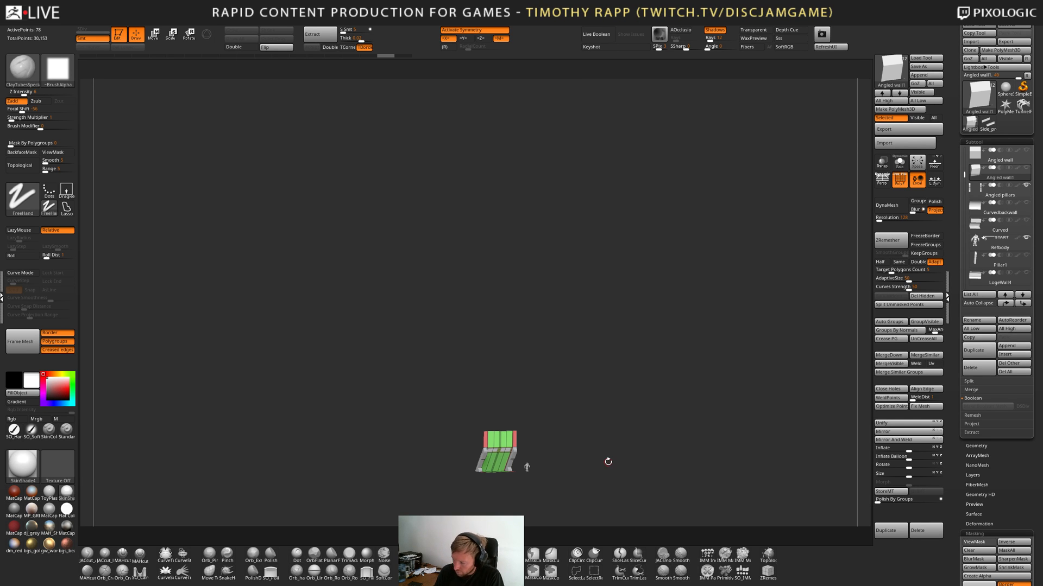
pyautogui.press(',')
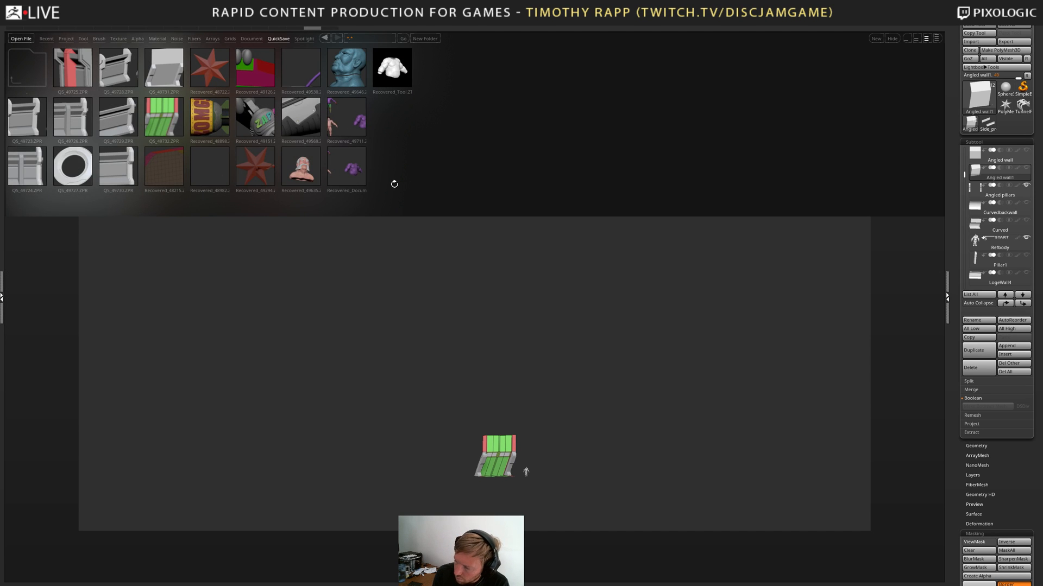
pyautogui.doubleClick(174, 127)
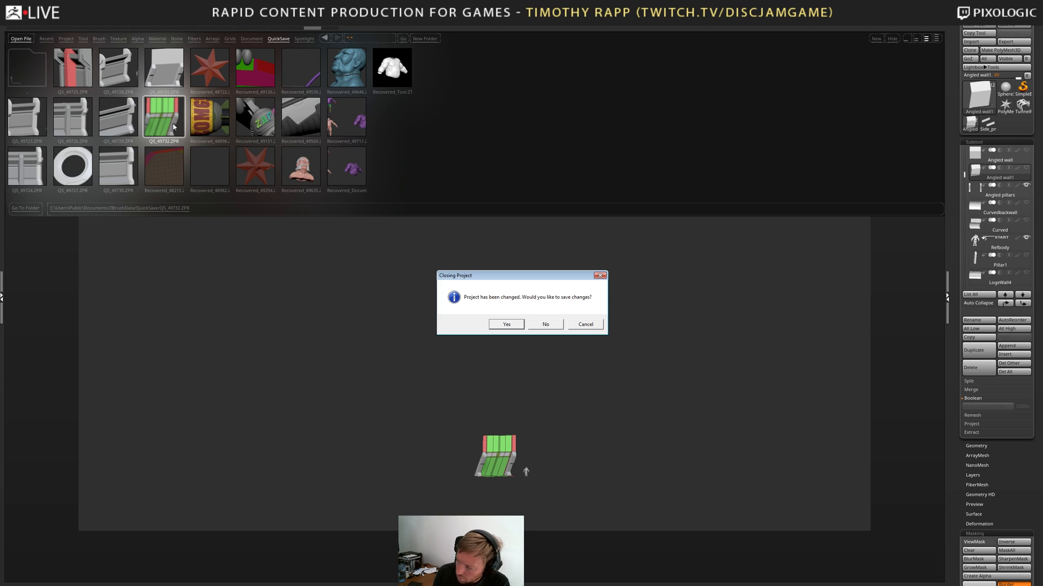
pyautogui.click(539, 324)
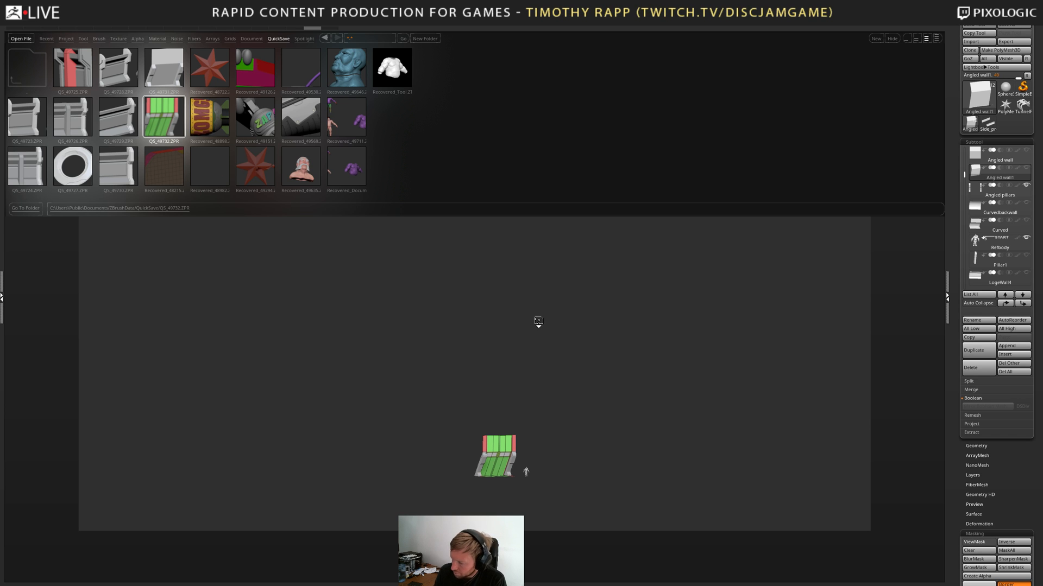
pyautogui.press(',')
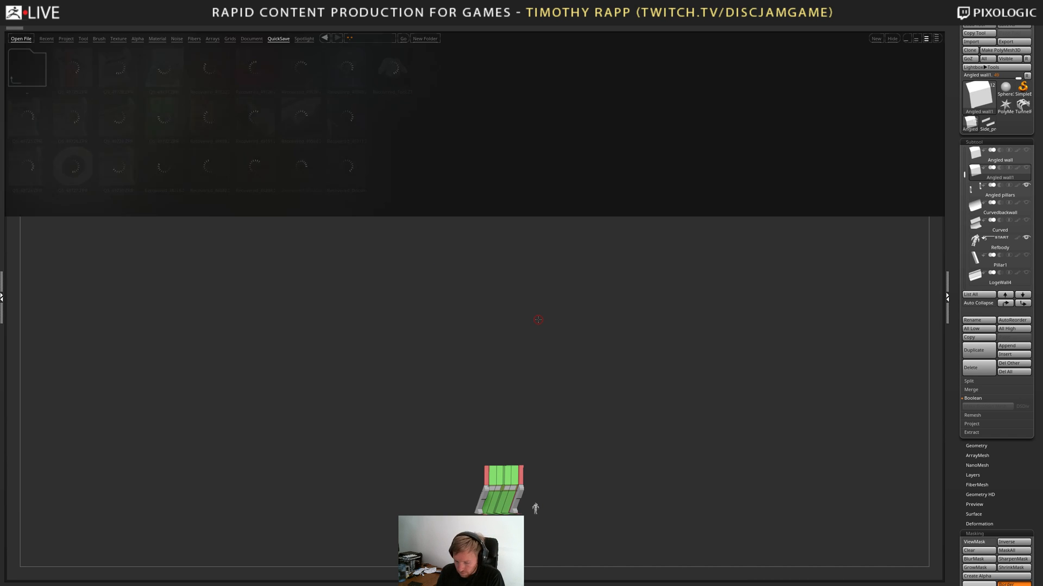
pyautogui.press(',')
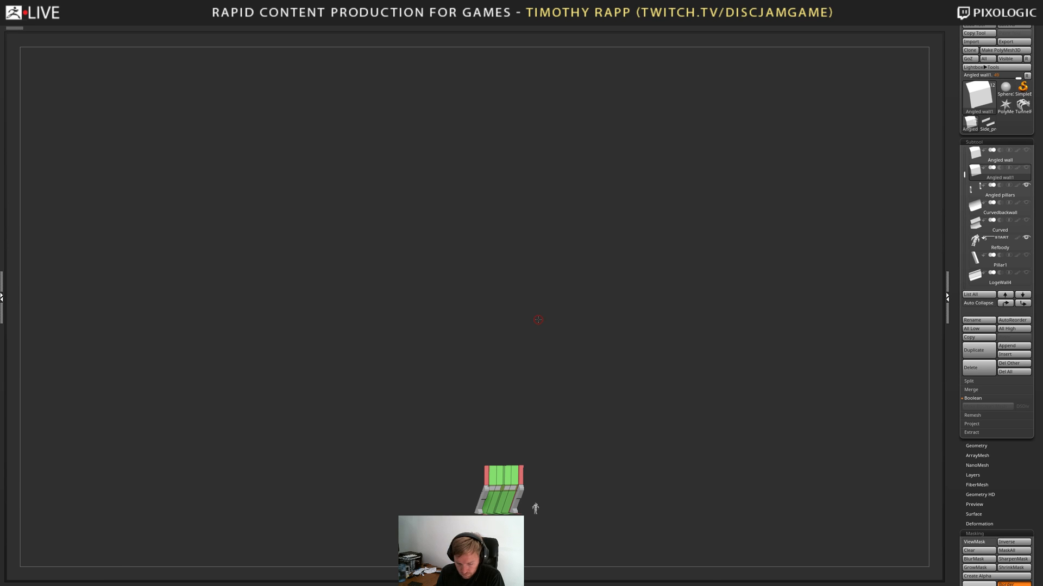
pyautogui.press('Tab')
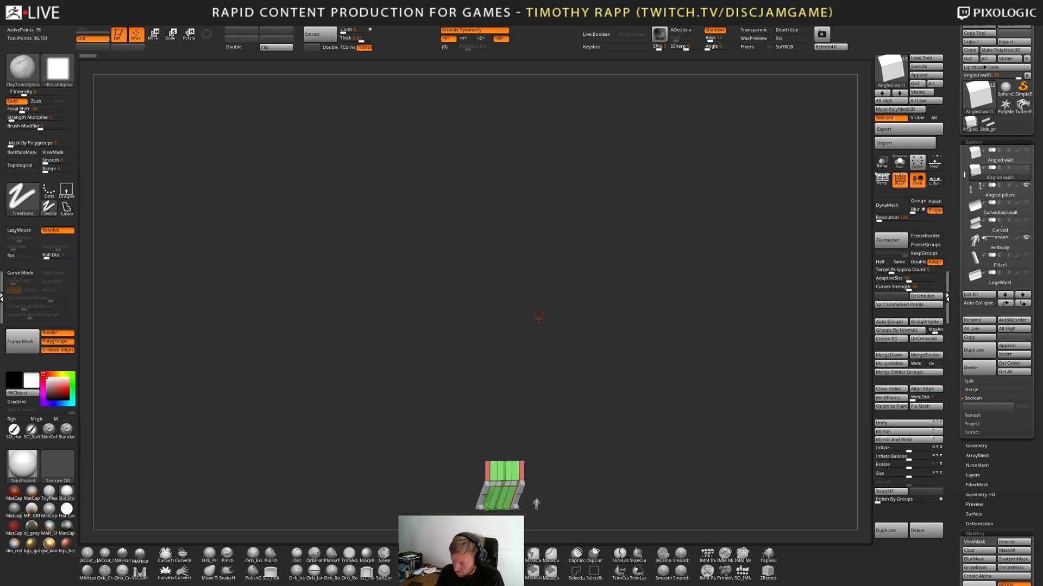
# Load the QS_49732.ZPR quicksave again and frame the angled wall from the front.
pyautogui.press(',')
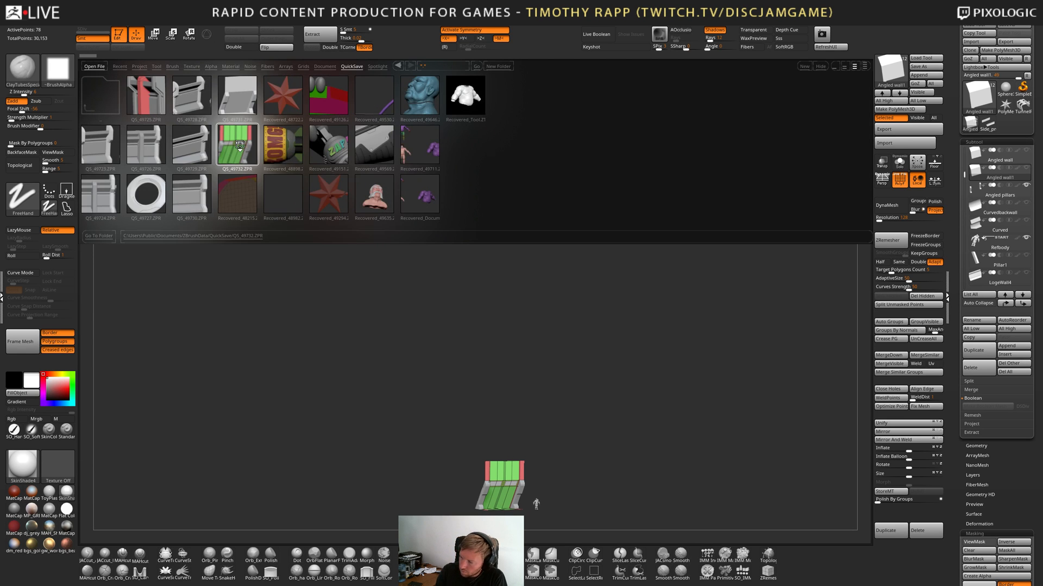
pyautogui.doubleClick(234, 150)
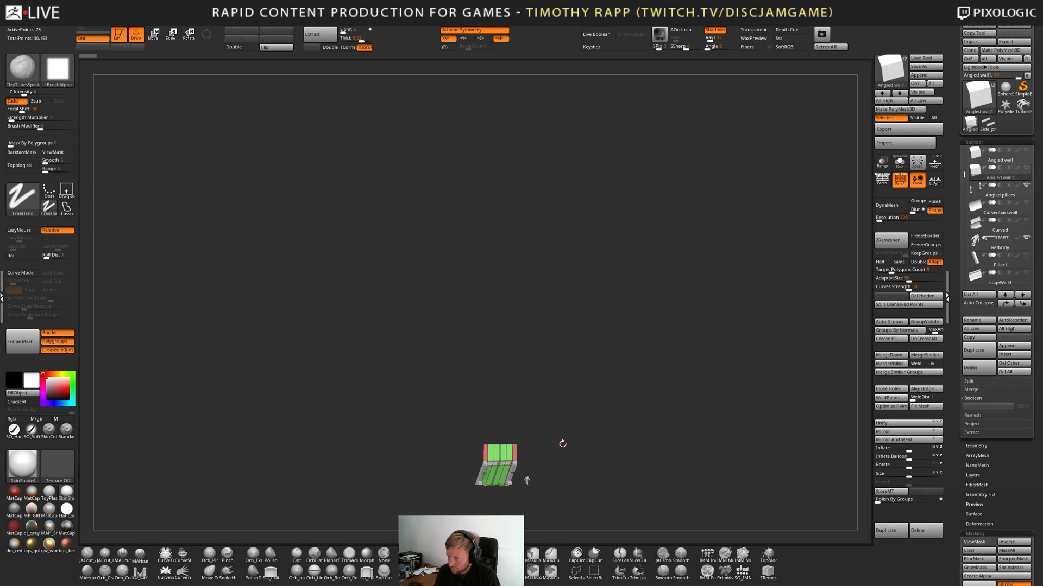
pyautogui.moveTo(563, 443); pyautogui.dragTo(538, 491, button='right')
pyautogui.press('f')
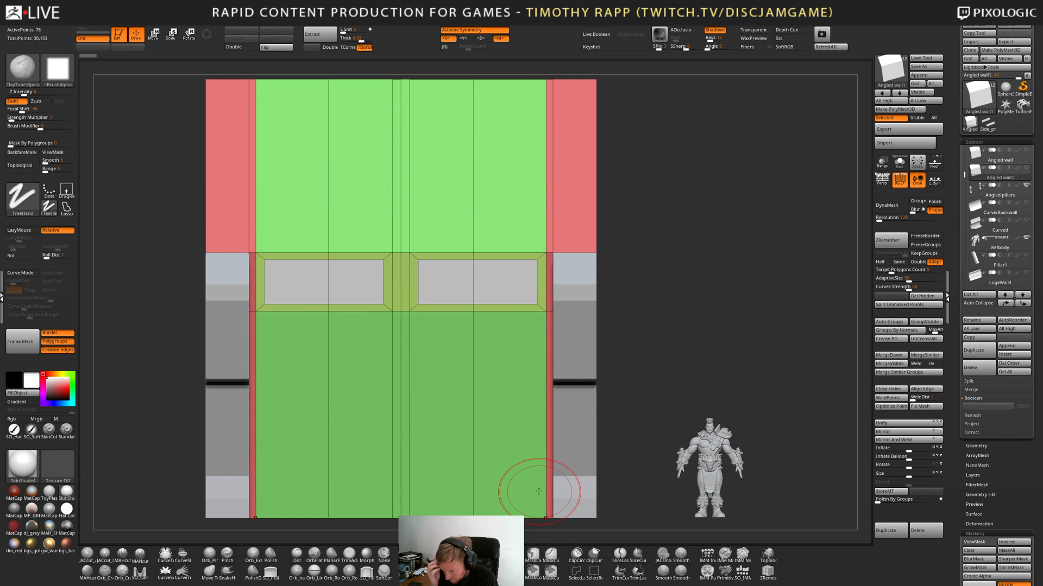
# Switch to the ZModeler brush and inset the marked faces of the two panels symmetrically.
pyautogui.press('s')
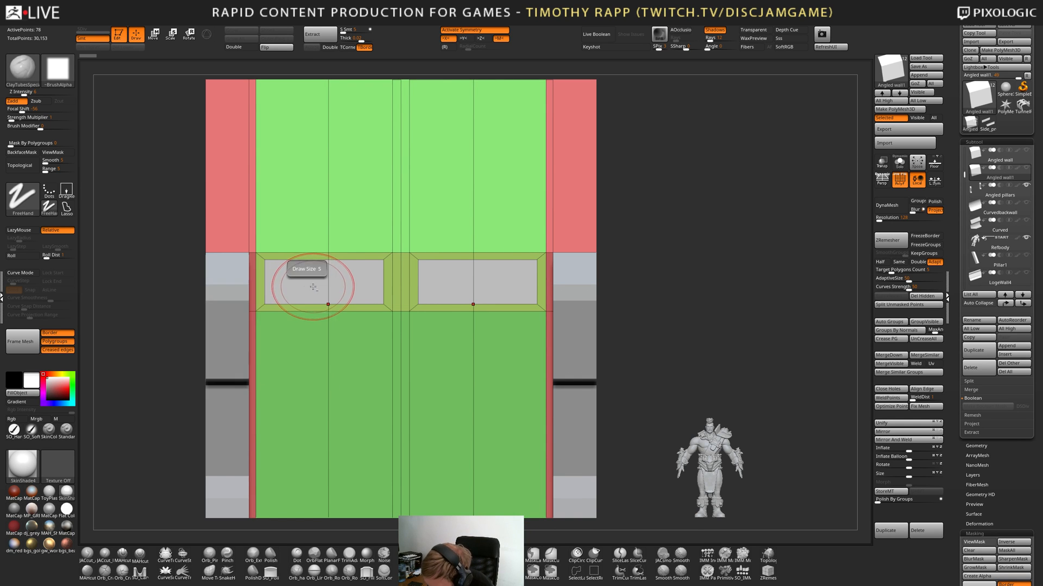
pyautogui.press('b')
pyautogui.press('z')
pyautogui.press('m')
pyautogui.press('space')
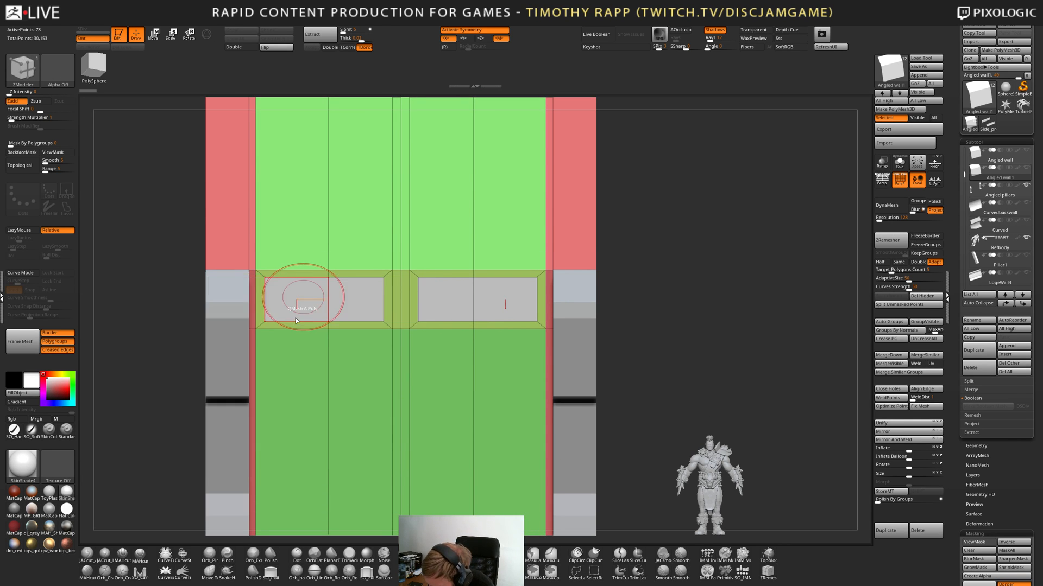
pyautogui.moveTo(296, 318); pyautogui.dragTo(307, 300)
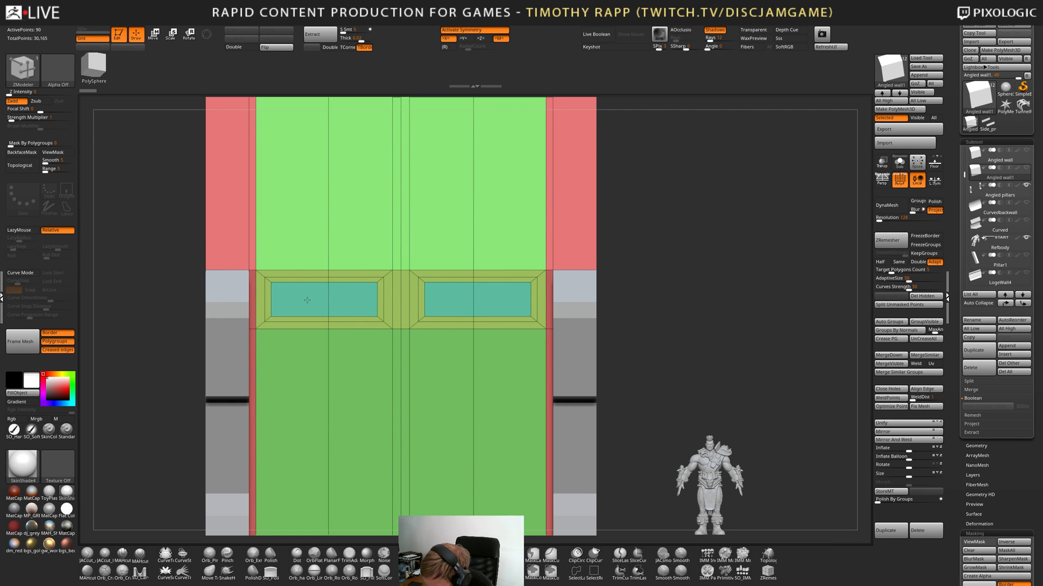
# Set the polygon action to QMesh, recess the two panels into the wall, and save the project.
pyautogui.moveTo(307, 299); pyautogui.dragTo(365, 305, button='right')
pyautogui.moveTo(359, 304)
pyautogui.keyDown('alt'); pyautogui.mouseDown()
pyautogui.moveTo(336, 304)
pyautogui.moveTo(368, 305)
pyautogui.mouseUp(); pyautogui.keyUp('alt')
pyautogui.press('space')
pyautogui.click(394, 289)
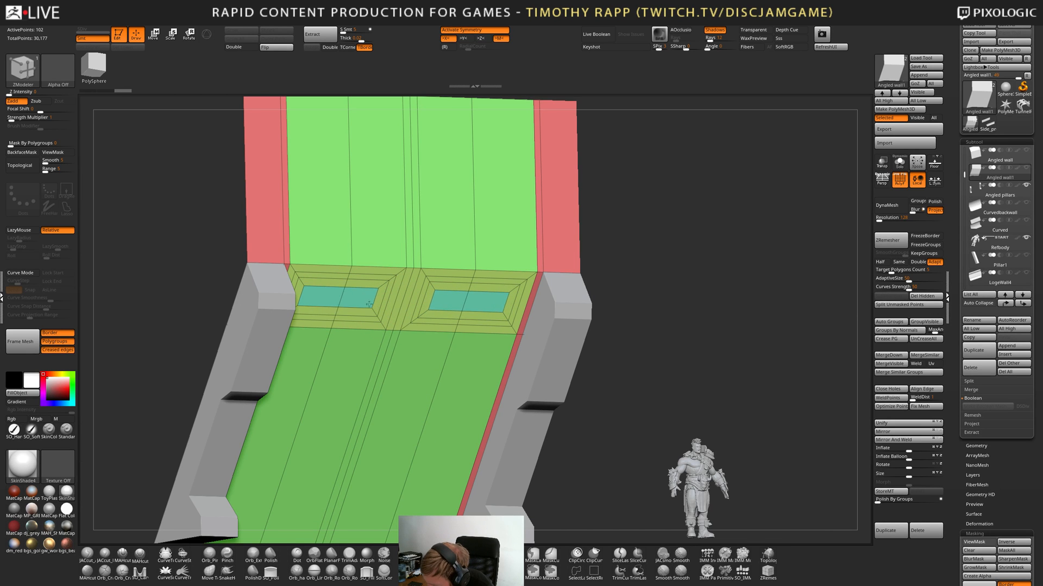
pyautogui.press('space')
pyautogui.click(399, 288)
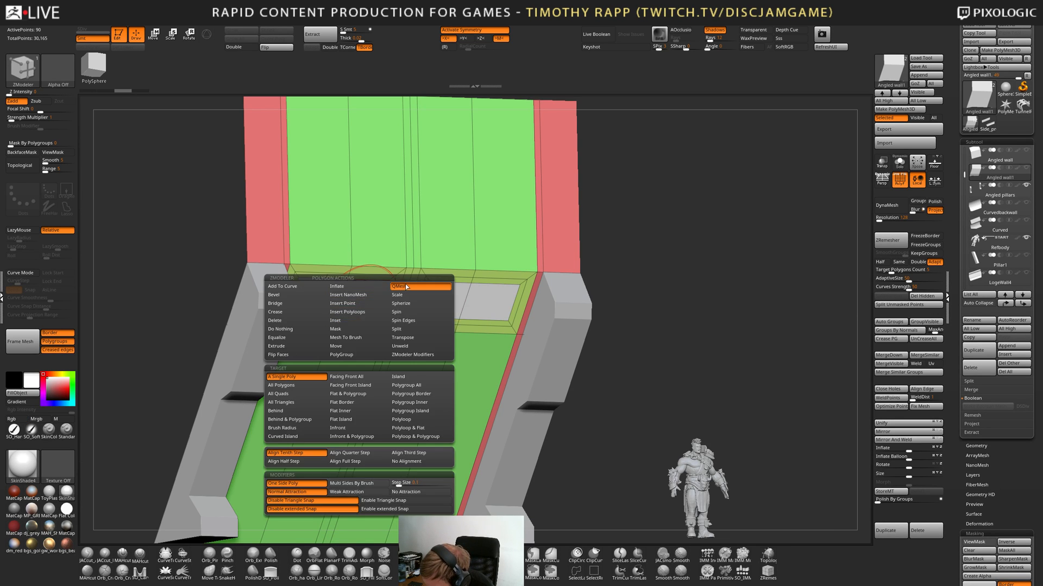
pyautogui.moveTo(365, 304); pyautogui.dragTo(370, 304)
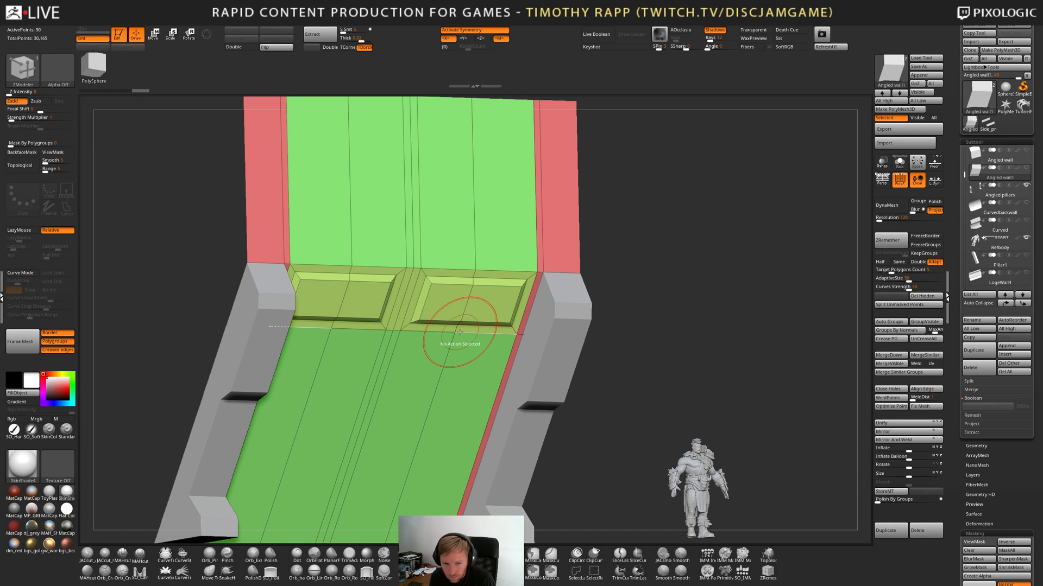
pyautogui.moveTo(408, 358)
pyautogui.mouseDown(button='right')
pyautogui.moveTo(430, 360)
pyautogui.moveTo(428, 396)
pyautogui.moveTo(419, 396)
pyautogui.mouseUp(button='right')
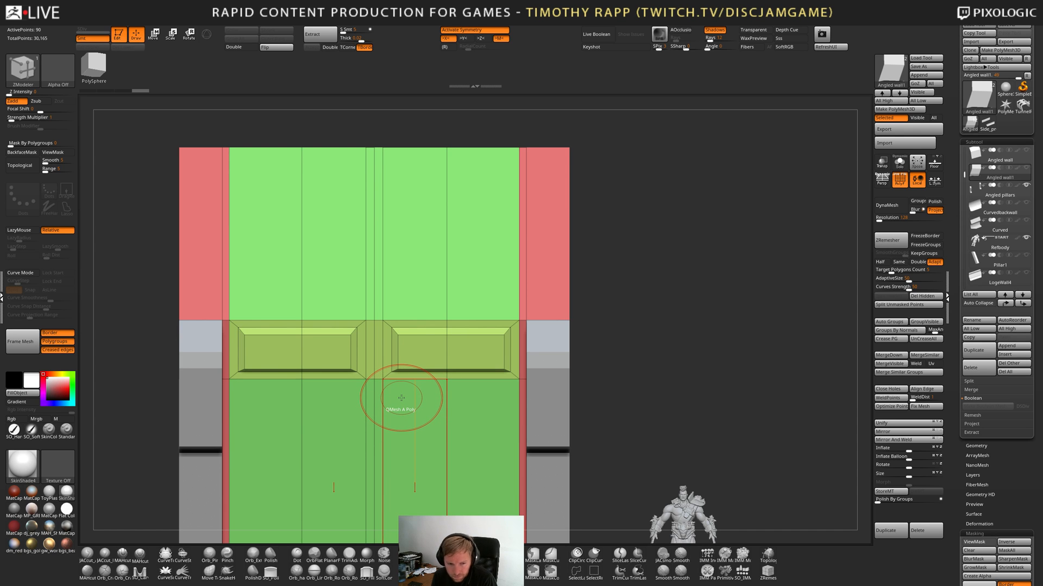
pyautogui.keyDown('alt'); pyautogui.moveTo(411, 375); pyautogui.dragTo(369, 393, button='right'); pyautogui.keyUp('alt')
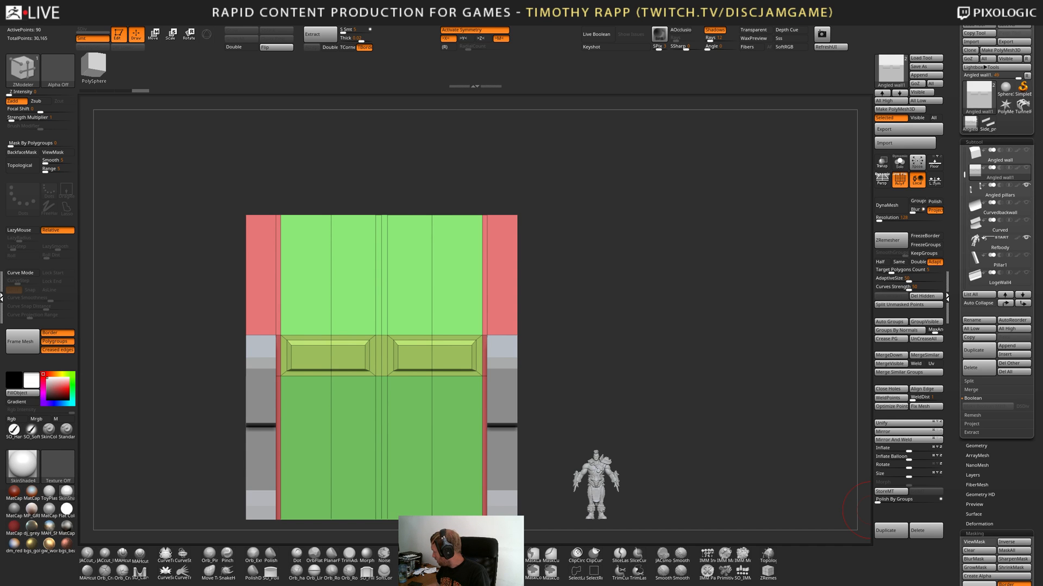
pyautogui.hotkey('ctrl', 's')
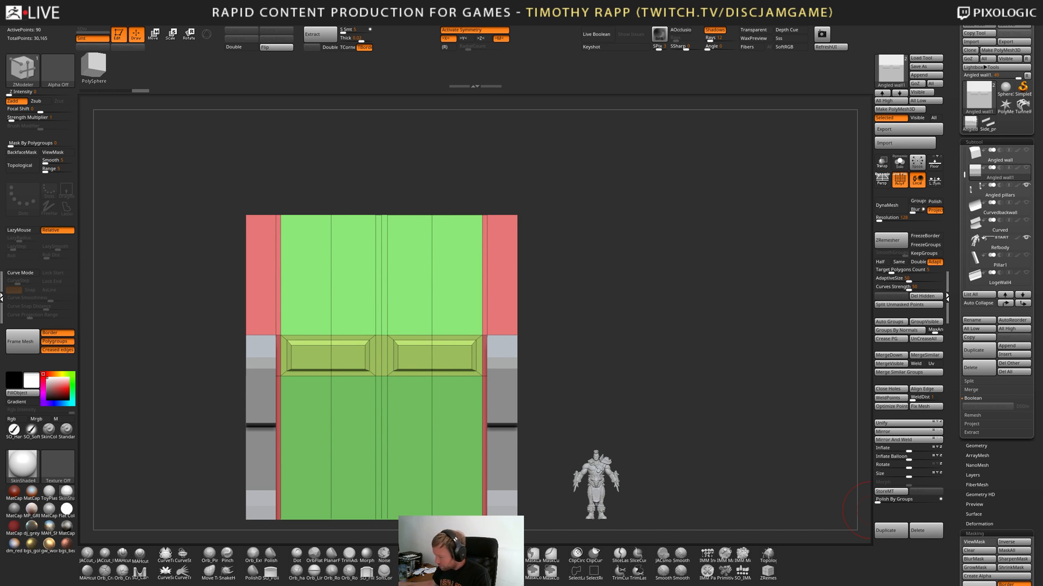
# Set the ZModeler edge action to Insert with Multiple EdgeLoops as the target.
pyautogui.moveTo(471, 404); pyautogui.dragTo(530, 414, button='right')
pyautogui.hotkey('shift', 'f')
pyautogui.hotkey('shift', 'f')
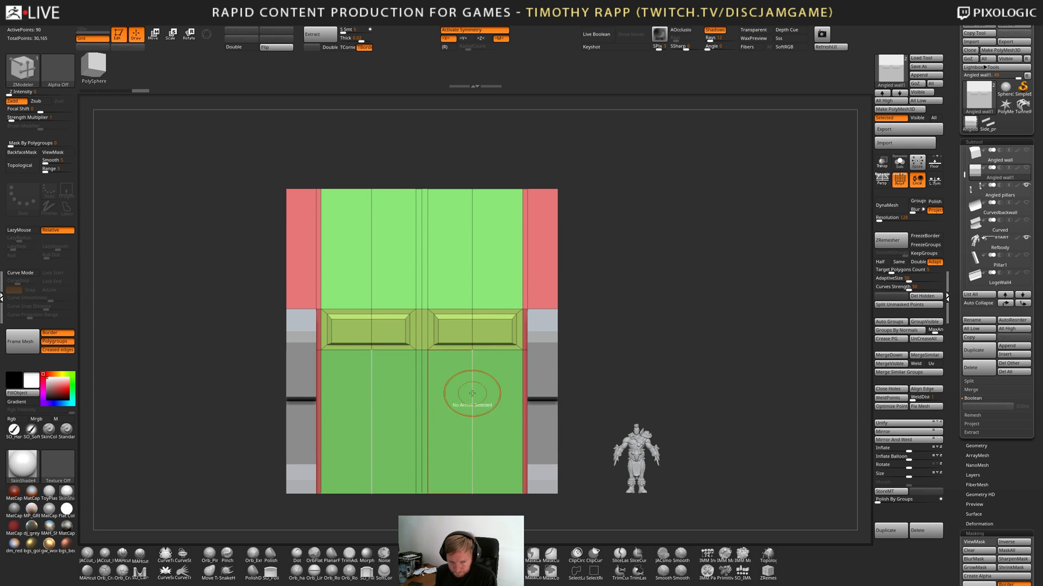
pyautogui.press('space')
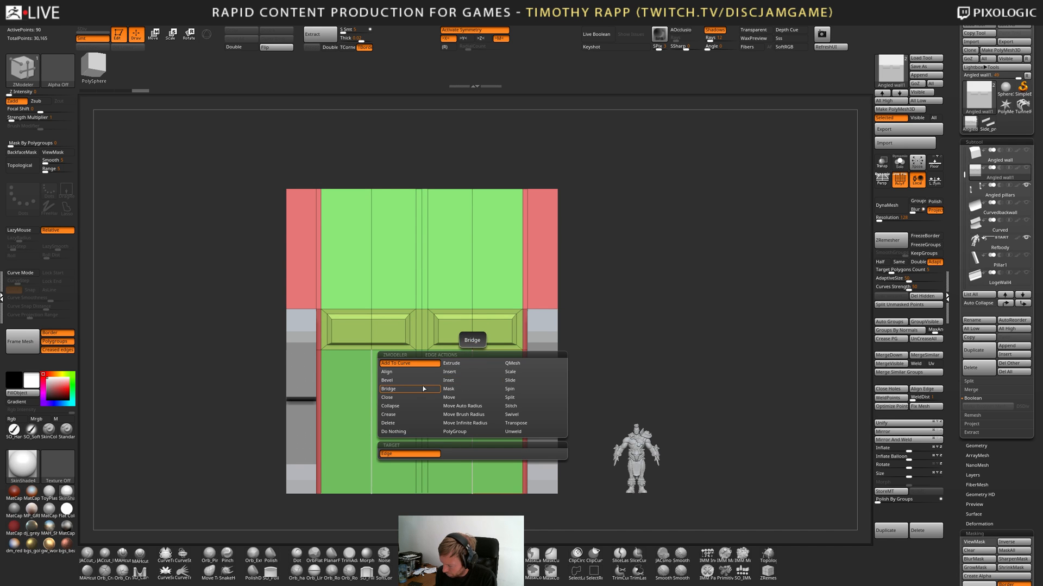
pyautogui.click(459, 373)
pyautogui.click(429, 452)
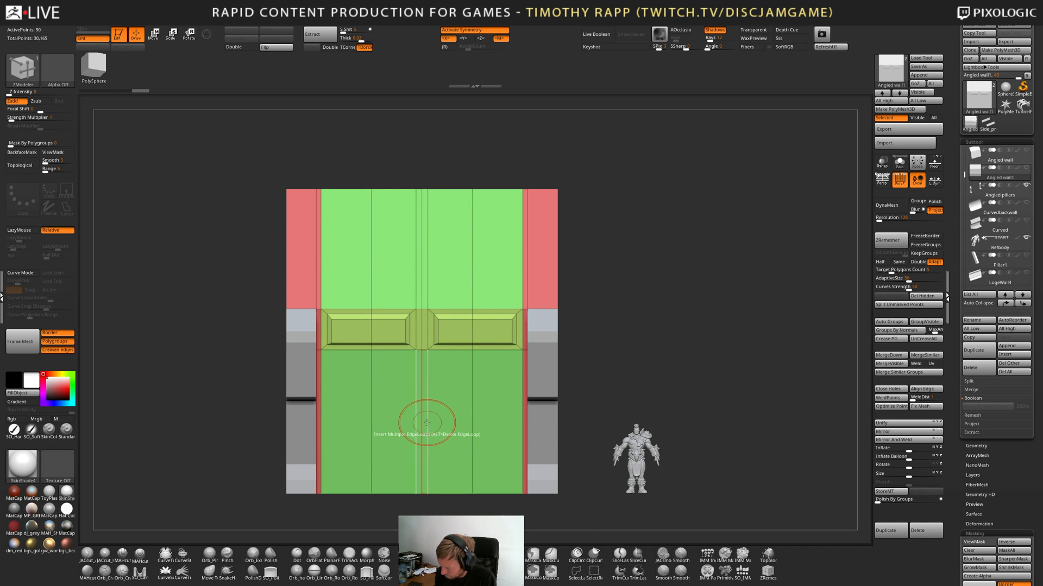
# Try inserting nine horizontal edge loops across the lower wall and marking the faces between them, and undo both.
pyautogui.moveTo(428, 423); pyautogui.dragTo(435, 396)
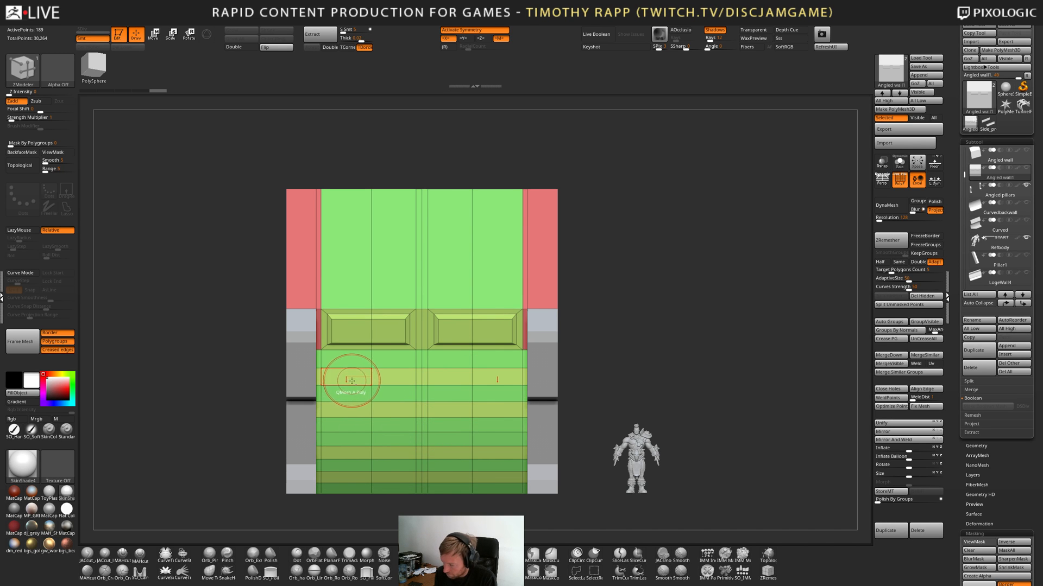
pyautogui.moveTo(348, 377)
pyautogui.mouseDown()
pyautogui.moveTo(348, 478)
pyautogui.moveTo(399, 448)
pyautogui.moveTo(398, 375)
pyautogui.moveTo(421, 404)
pyautogui.moveTo(422, 481)
pyautogui.mouseUp()
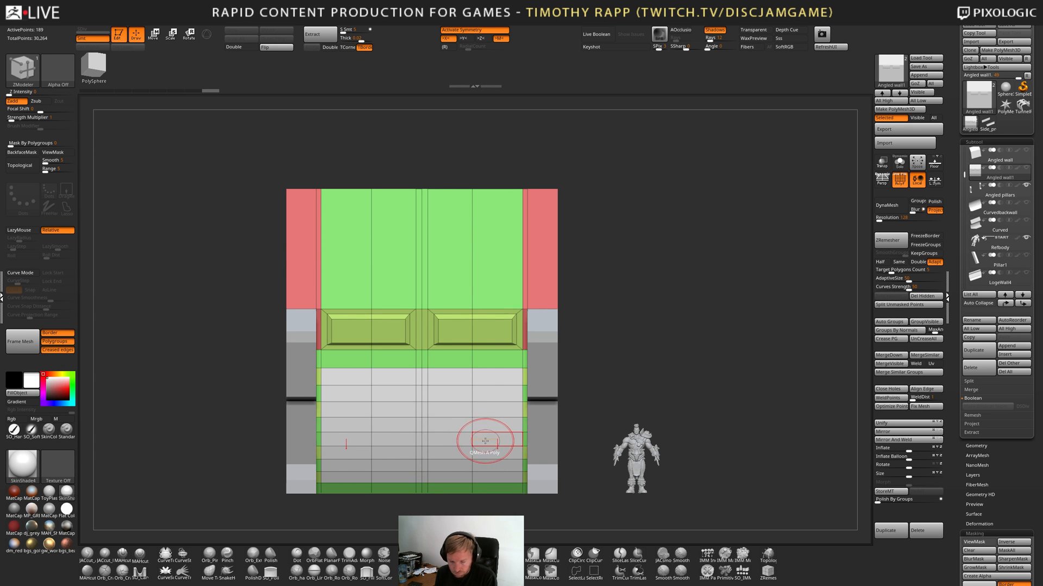
pyautogui.moveTo(486, 433)
pyautogui.mouseDown(button='right')
pyautogui.moveTo(534, 386)
pyautogui.moveTo(479, 432)
pyautogui.moveTo(490, 417)
pyautogui.mouseUp(button='right')
pyautogui.hotkey('ctrl', 'z')
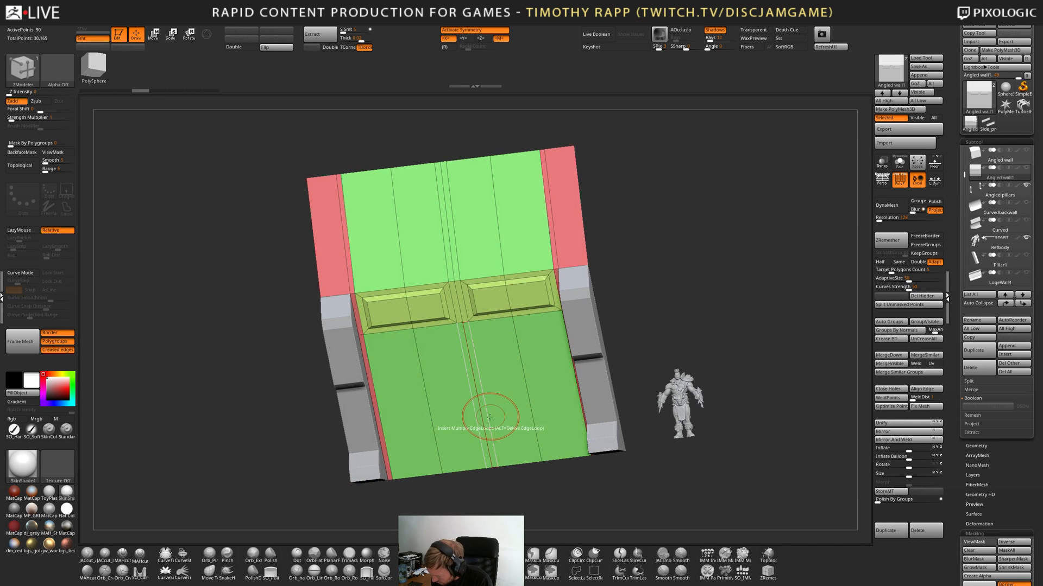
# Try inserting six horizontal edge loops across the lower wall with multiple insertion and undo them.
pyautogui.press('space')
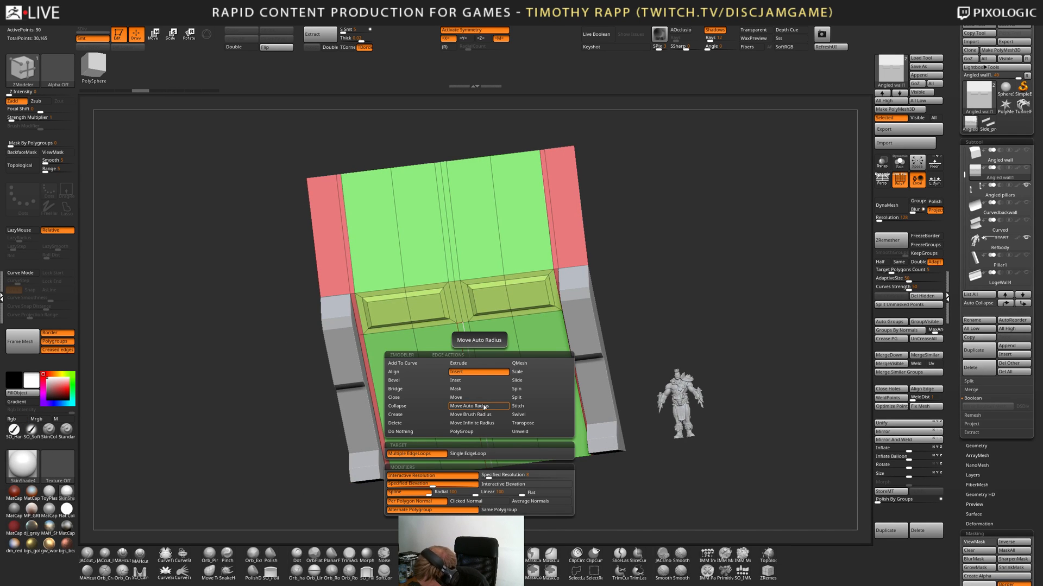
pyautogui.click(504, 488)
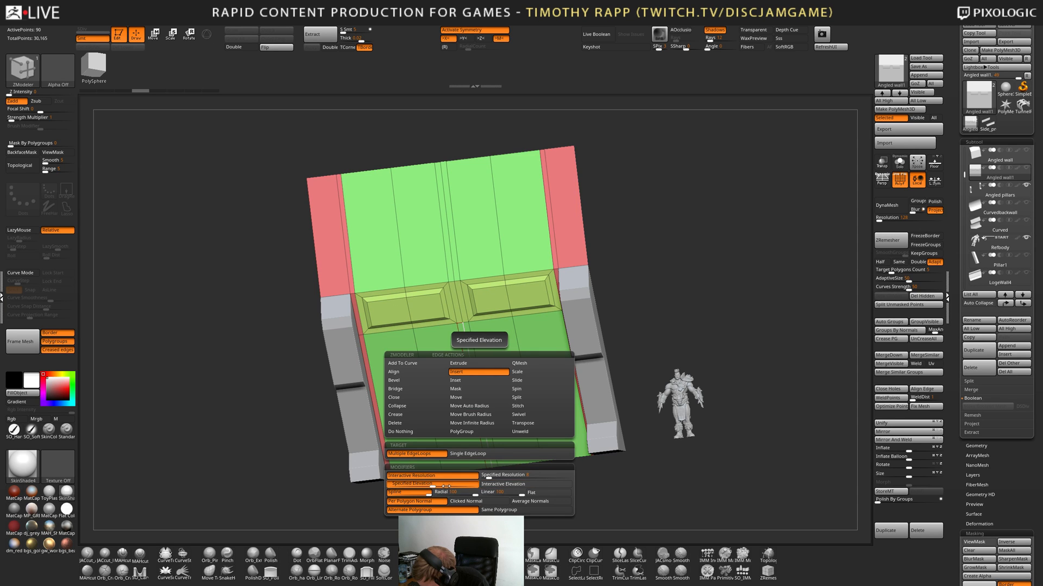
pyautogui.moveTo(476, 396); pyautogui.dragTo(483, 423)
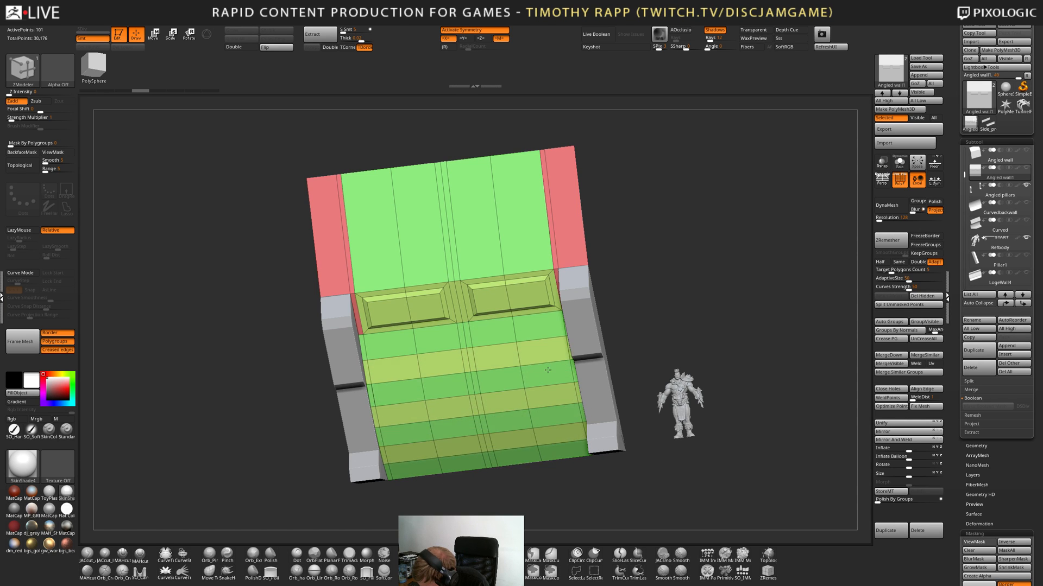
pyautogui.hotkey('ctrl', 'z')
pyautogui.press('space')
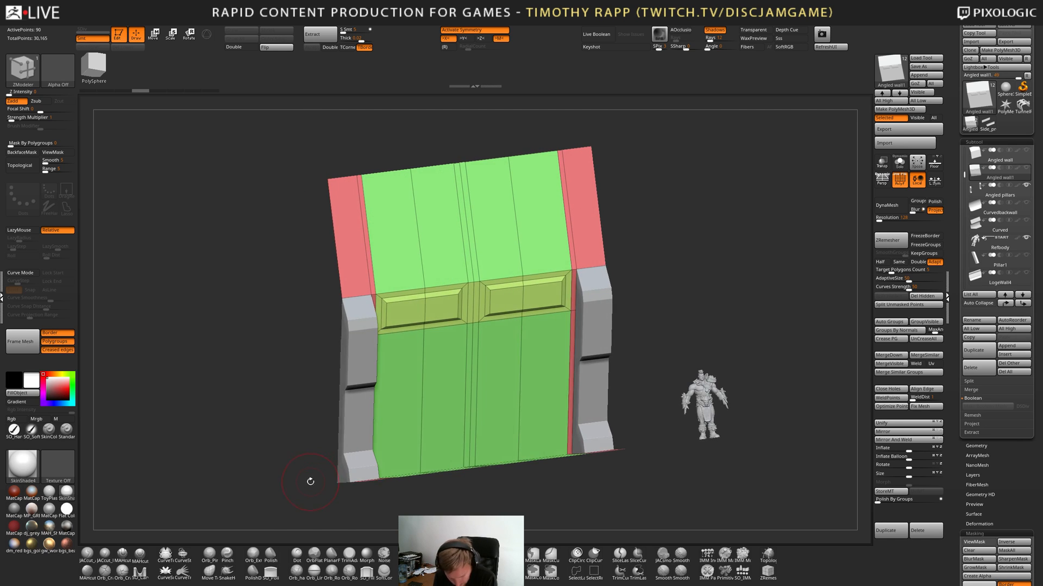
pyautogui.press('b')
pyautogui.press('Escape')
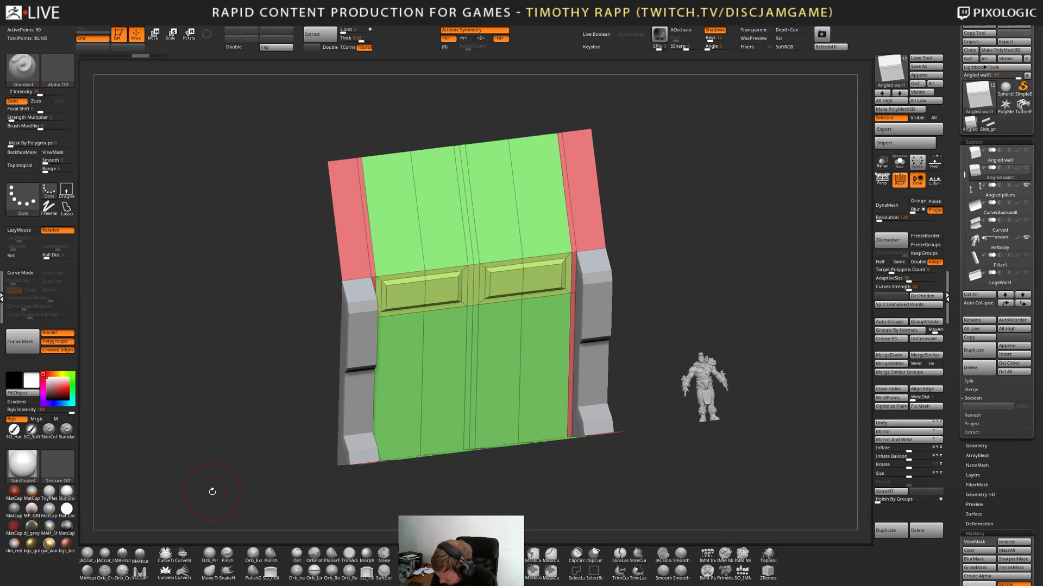
# Set the Insert target back to Multiple EdgeLoops, test one horizontal loop across the lower wall, and undo it.
pyautogui.moveTo(484, 447)
pyautogui.mouseDown(button='right')
pyautogui.moveTo(475, 452)
pyautogui.moveTo(481, 427)
pyautogui.moveTo(466, 429)
pyautogui.mouseUp(button='right')
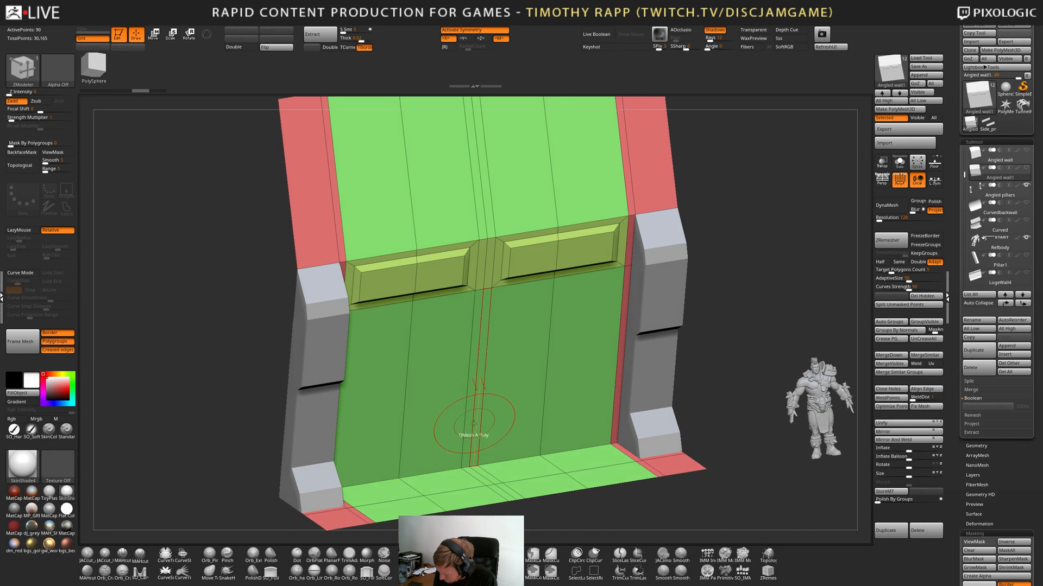
pyautogui.press('space')
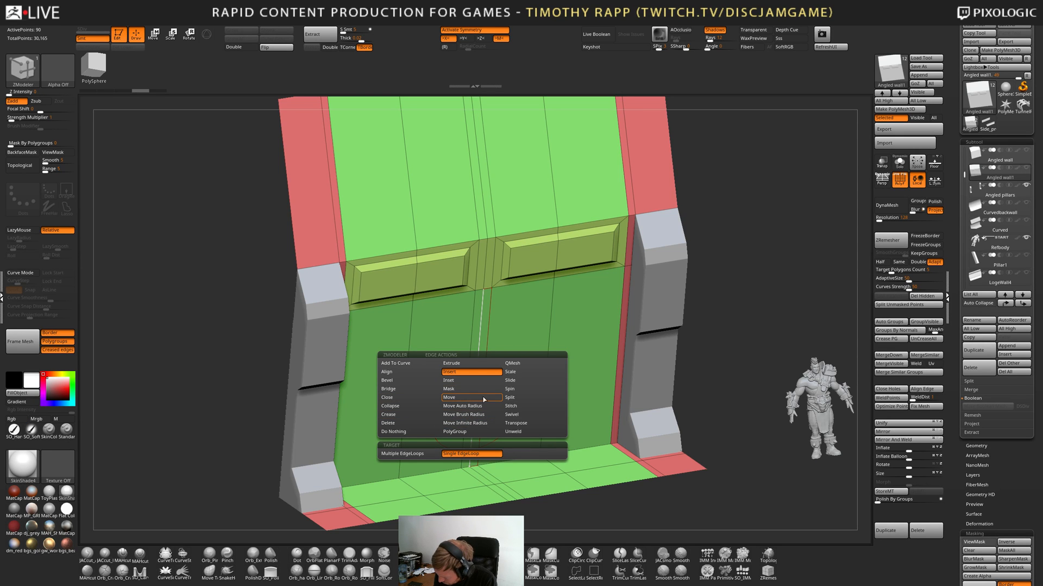
pyautogui.click(411, 453)
pyautogui.moveTo(479, 404)
pyautogui.mouseDown()
pyautogui.moveTo(478, 383)
pyautogui.moveTo(478, 400)
pyautogui.mouseUp()
pyautogui.hotkey('ctrl', 'z')
pyautogui.hotkey('ctrl', 'shift', 'z')
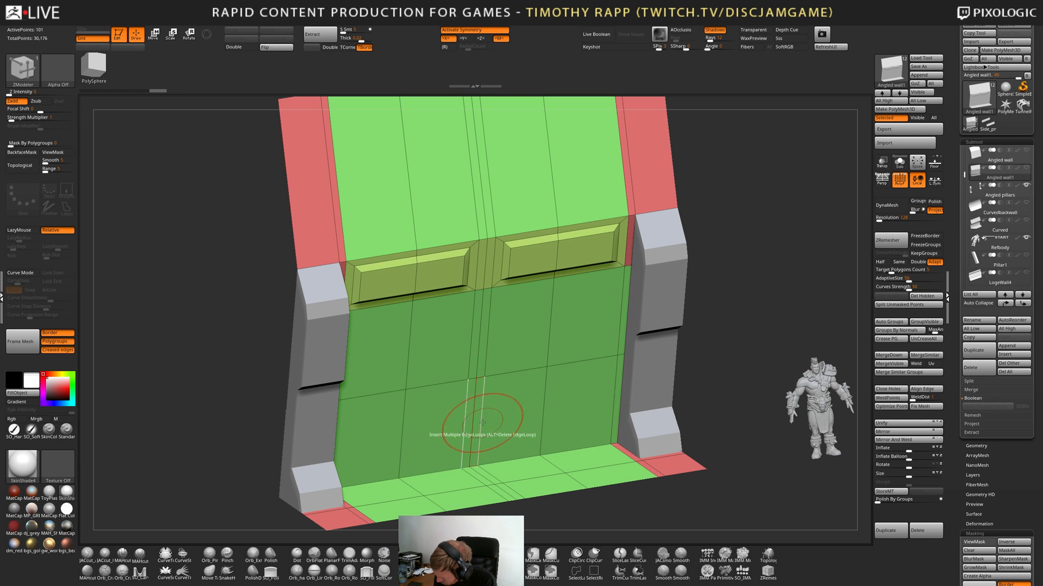
pyautogui.hotkey('ctrl', 'z')
# Insert 14 evenly spaced horizontal edge loops with alternating polygroups across the lower wall, undoing a first denser set.
pyautogui.moveTo(496, 410); pyautogui.dragTo(511, 375, button='right')
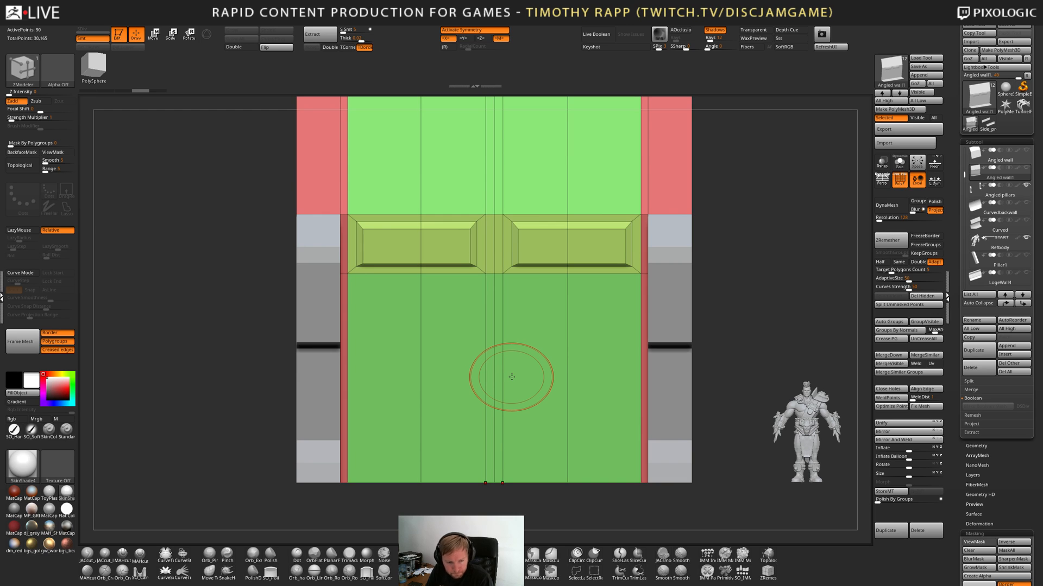
pyautogui.moveTo(493, 397); pyautogui.dragTo(501, 358)
pyautogui.moveTo(512, 335)
pyautogui.mouseDown(button='right')
pyautogui.moveTo(492, 352)
pyautogui.moveTo(532, 372)
pyautogui.mouseUp(button='right')
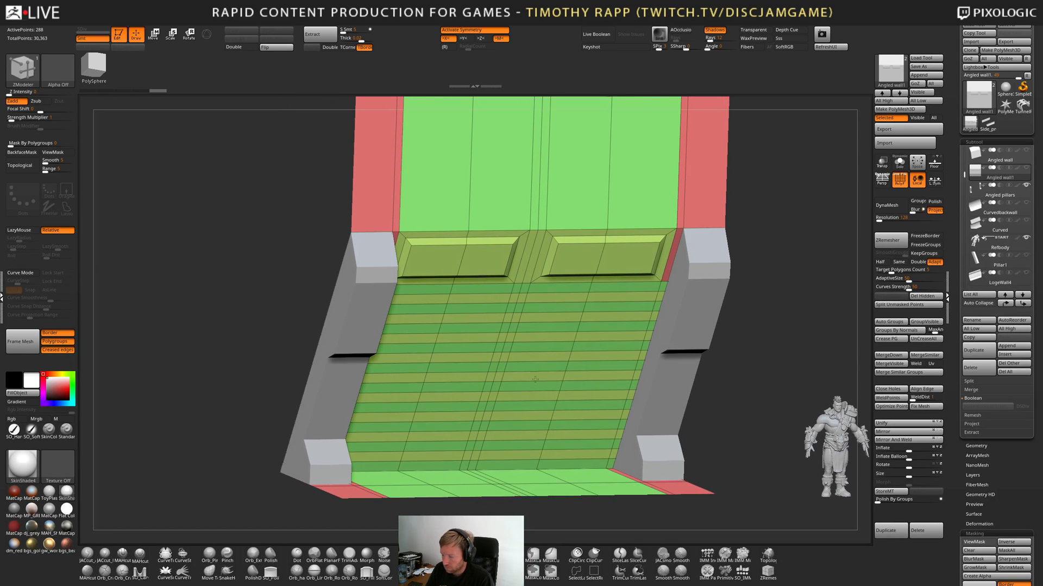
pyautogui.hotkey('ctrl', 'z')
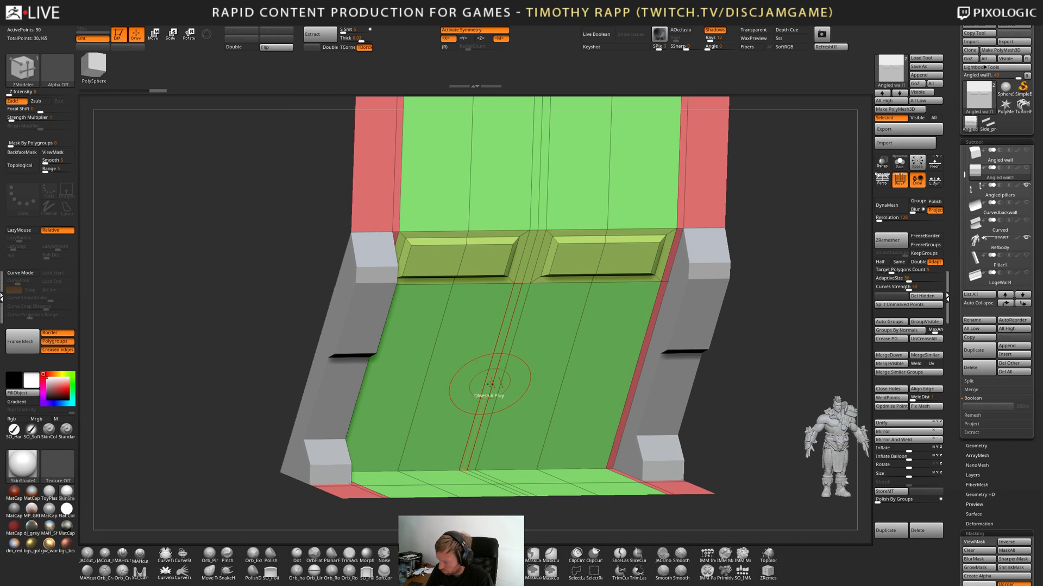
pyautogui.moveTo(494, 383); pyautogui.dragTo(510, 347)
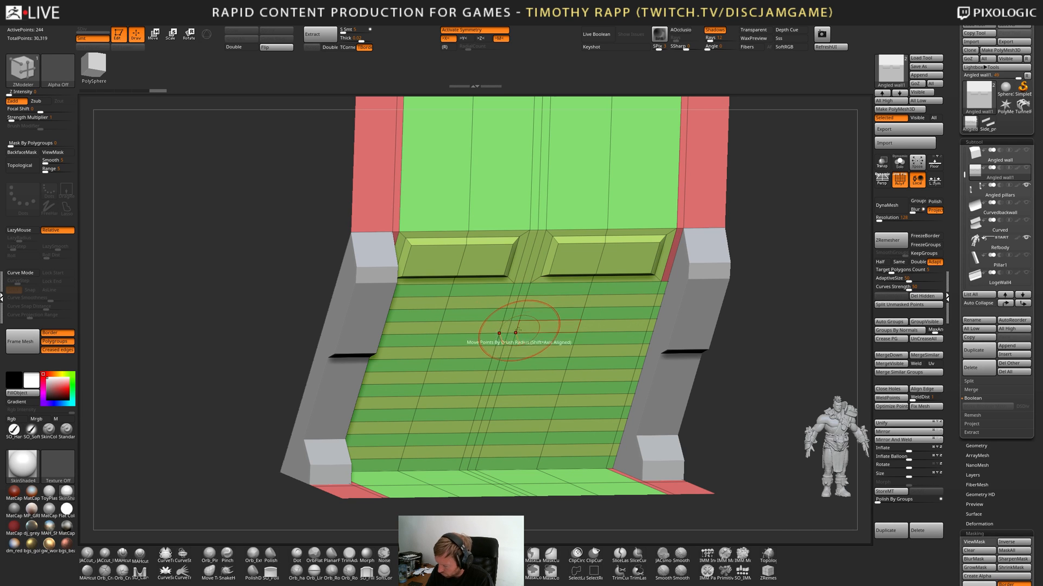
pyautogui.moveTo(486, 340); pyautogui.dragTo(495, 329, button='right')
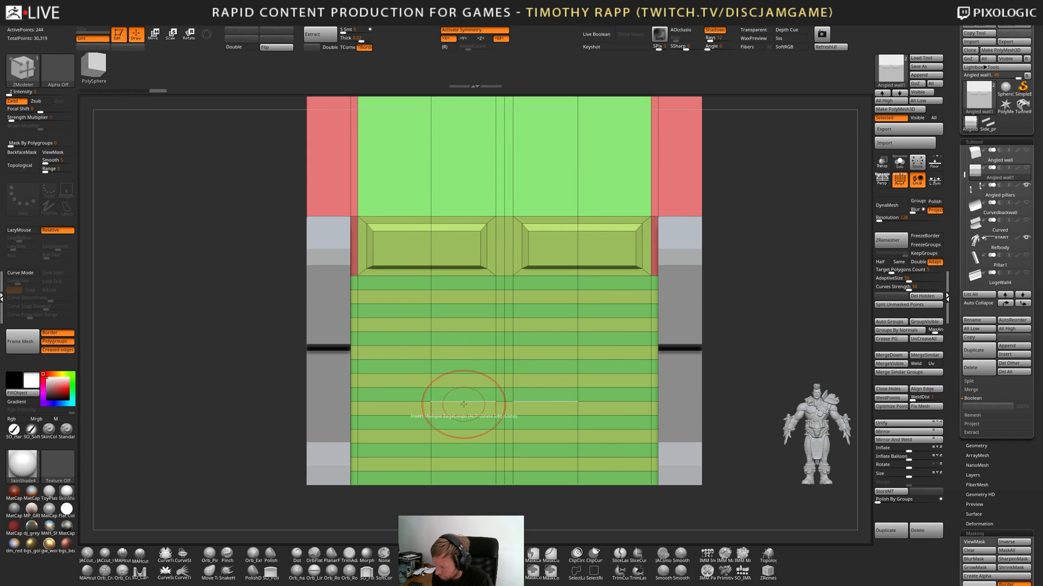
# Try inserting a mirrored vertical edge loop through the wall, first as multiple and then as single loop, and undo both.
pyautogui.click(458, 386)
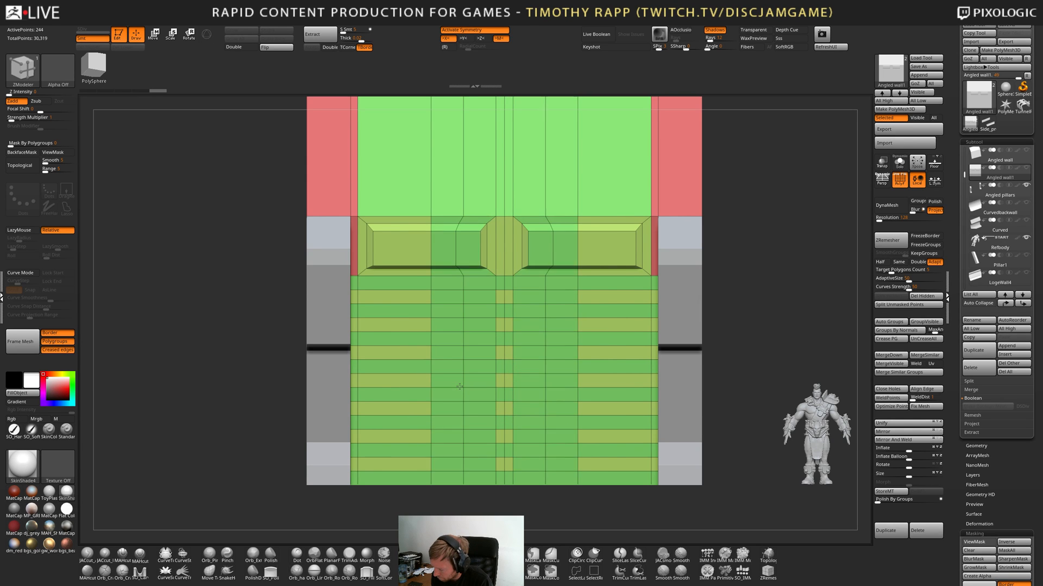
pyautogui.hotkey('ctrl', 'z')
pyautogui.press('space')
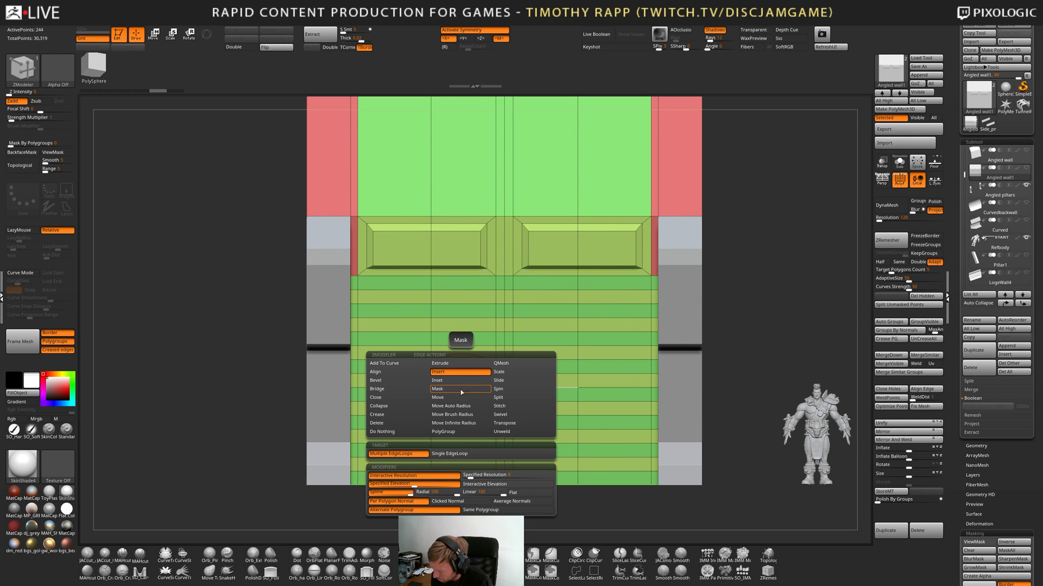
pyautogui.click(468, 371)
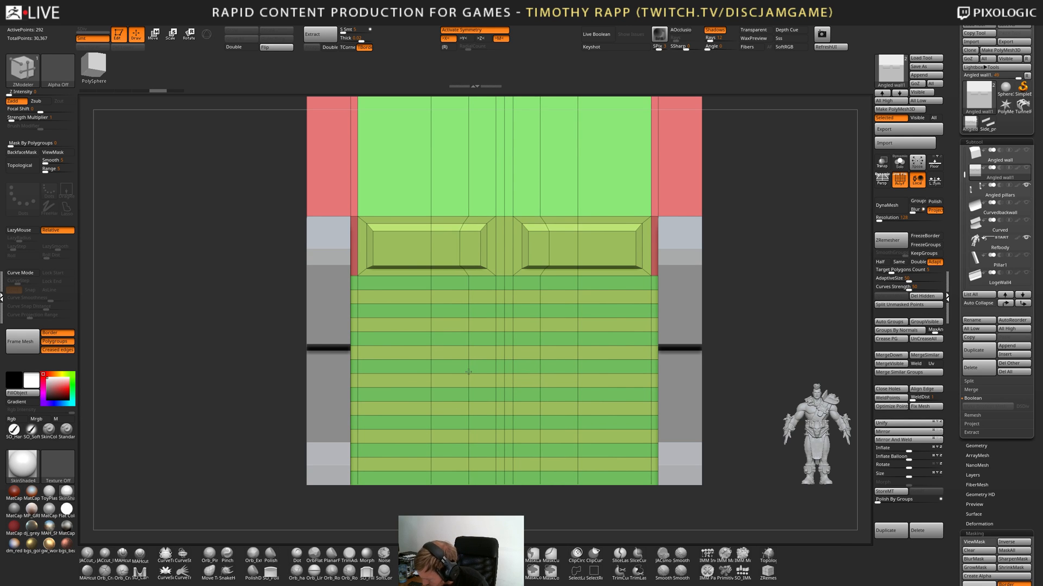
pyautogui.moveTo(468, 372); pyautogui.dragTo(465, 374)
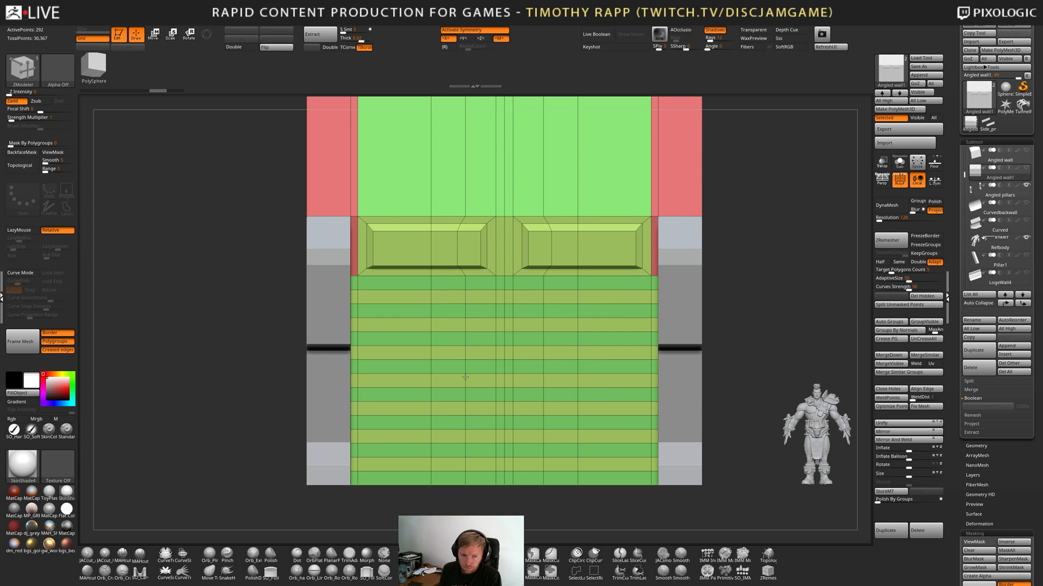
pyautogui.moveTo(466, 377); pyautogui.dragTo(452, 386)
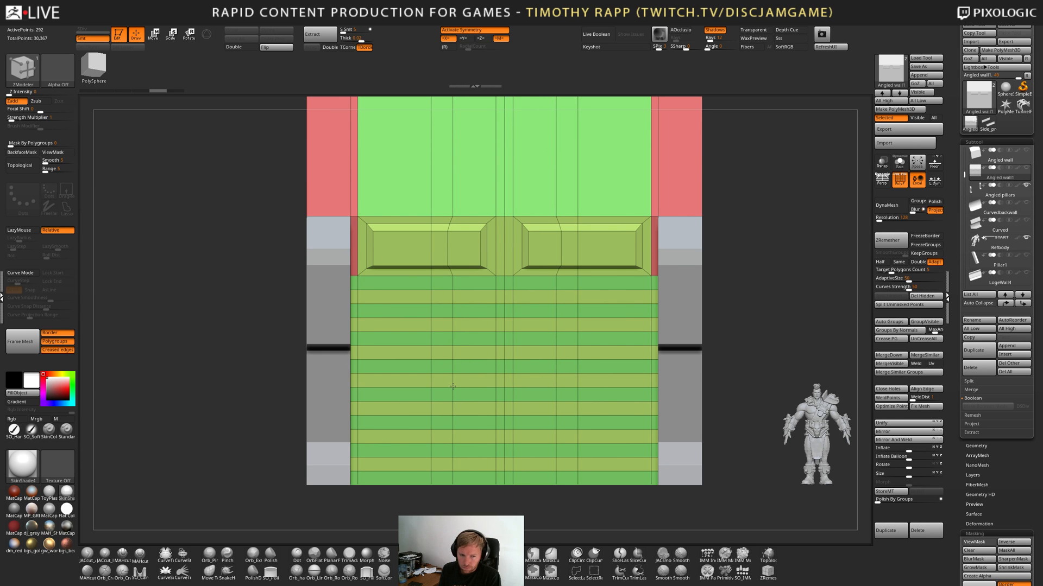
pyautogui.hotkey('ctrl', 'z')
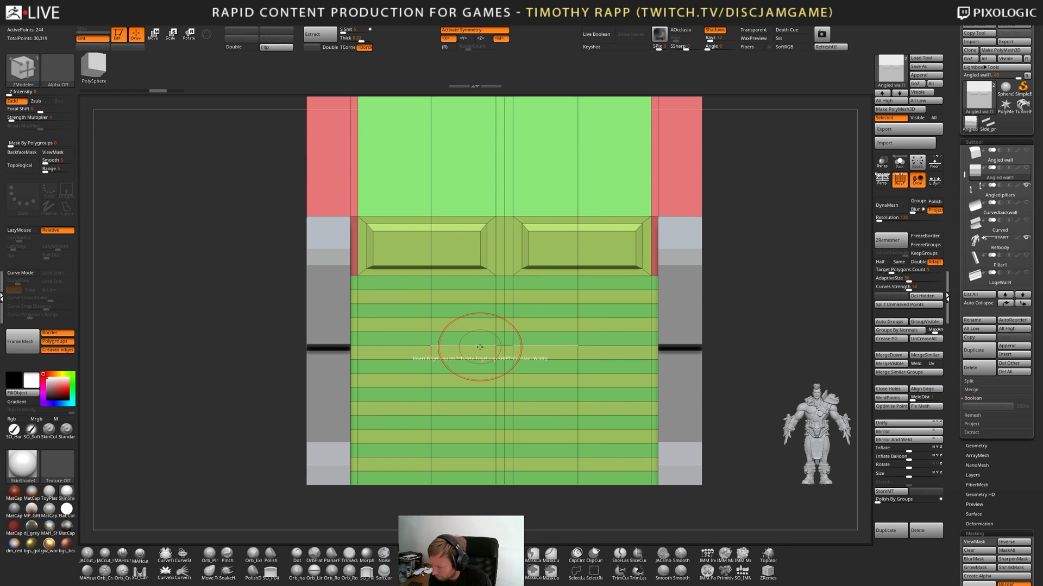
pyautogui.hotkey('shift', 'f')
pyautogui.hotkey('shift', 'f')
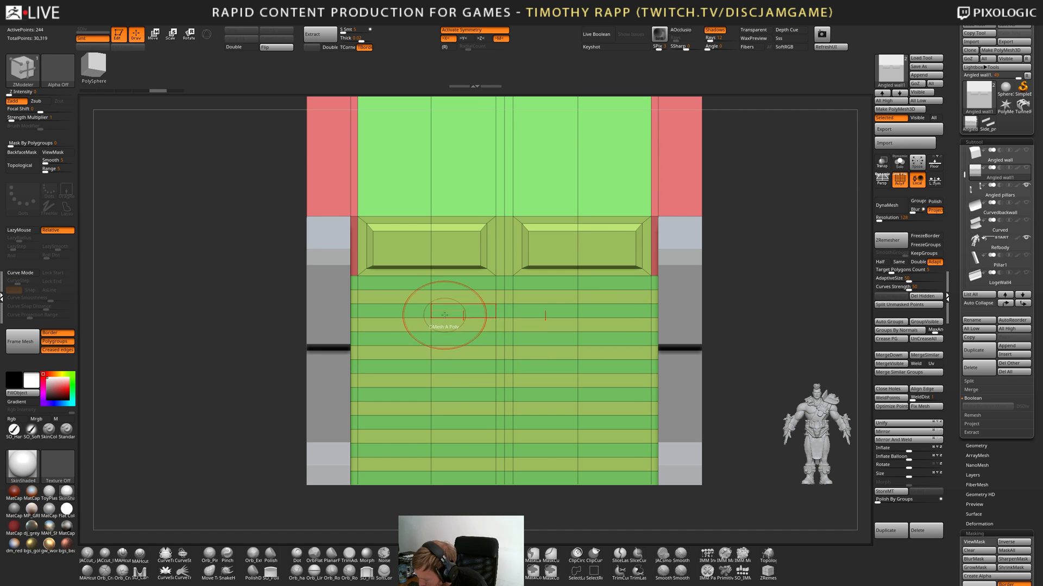
# Collapse the central edges high on the lower wall so the second light strip tapers downward on both sides of the middle.
pyautogui.press('space')
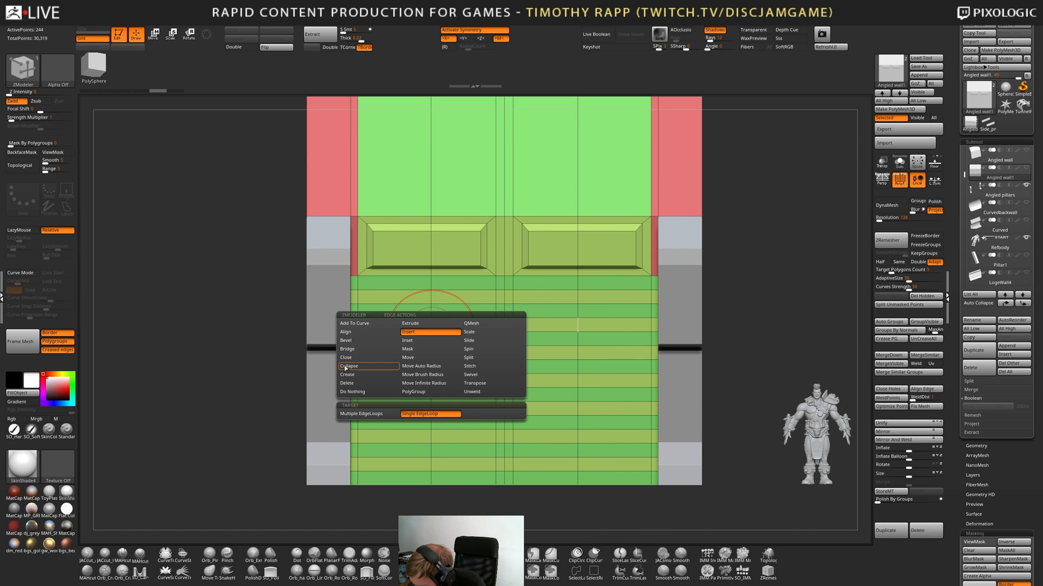
pyautogui.click(345, 368)
pyautogui.click(431, 316)
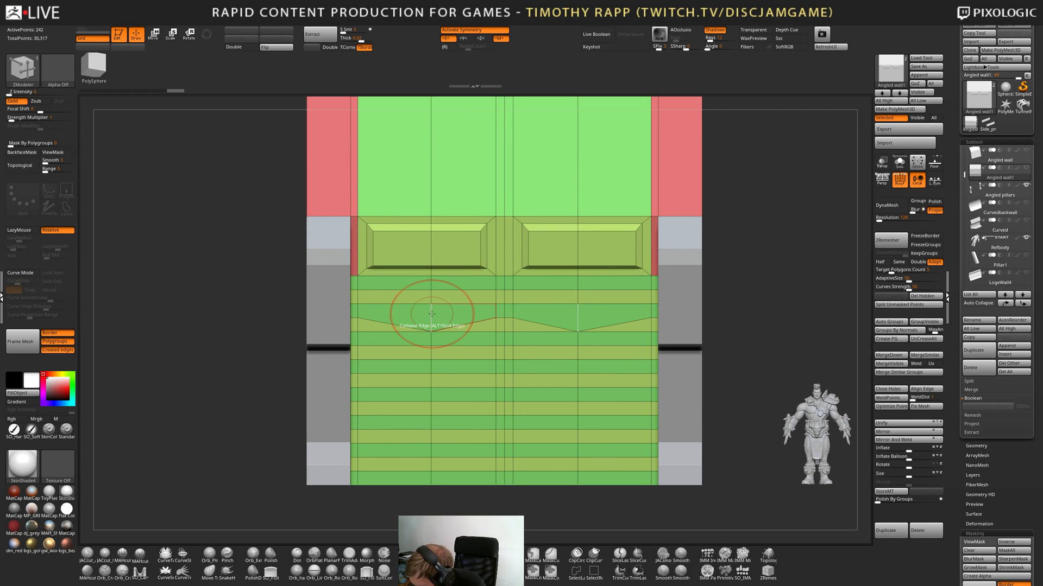
pyautogui.click(496, 317)
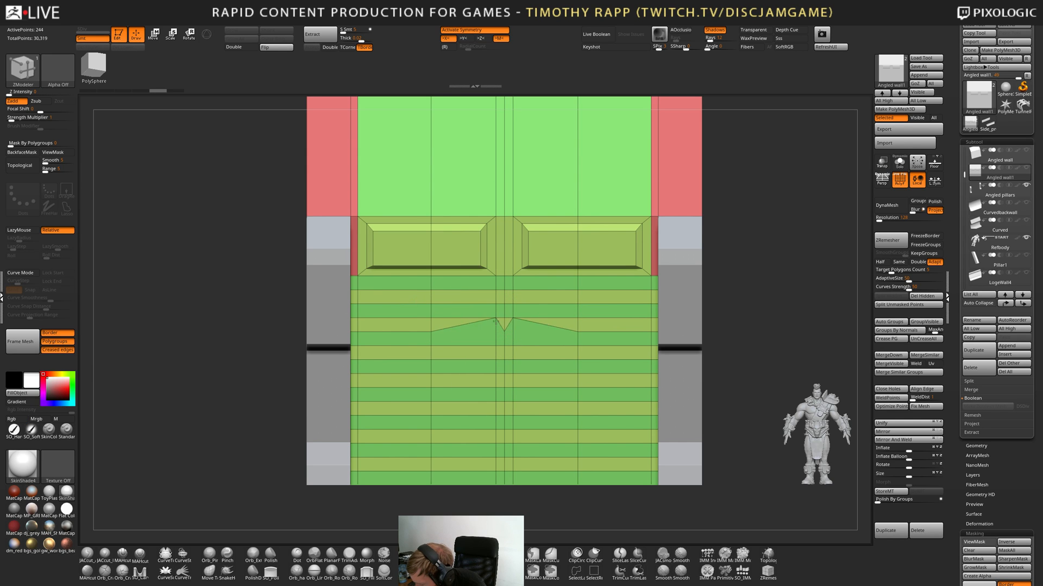
pyautogui.click(501, 325)
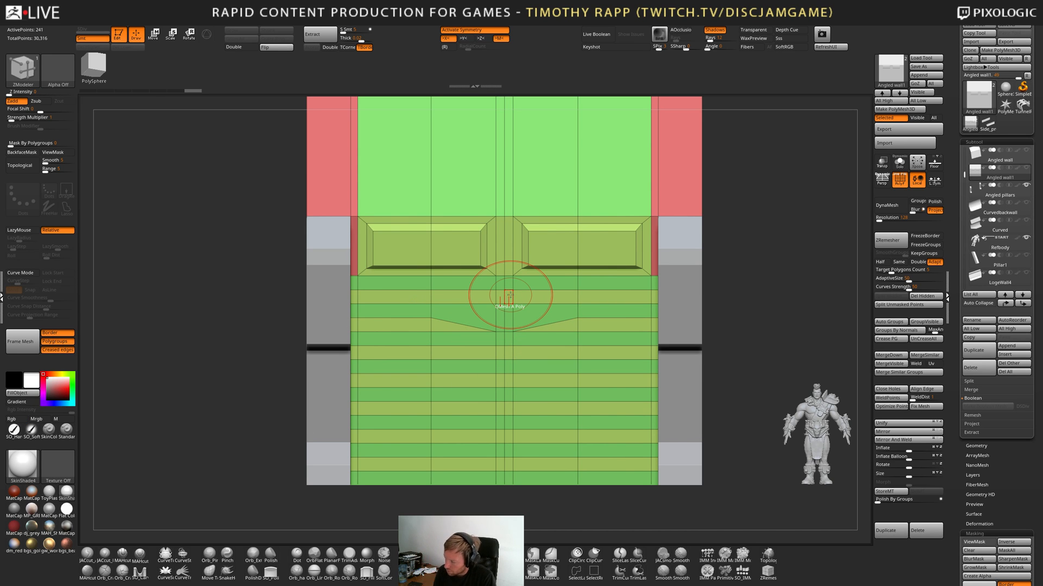
pyautogui.click(498, 332)
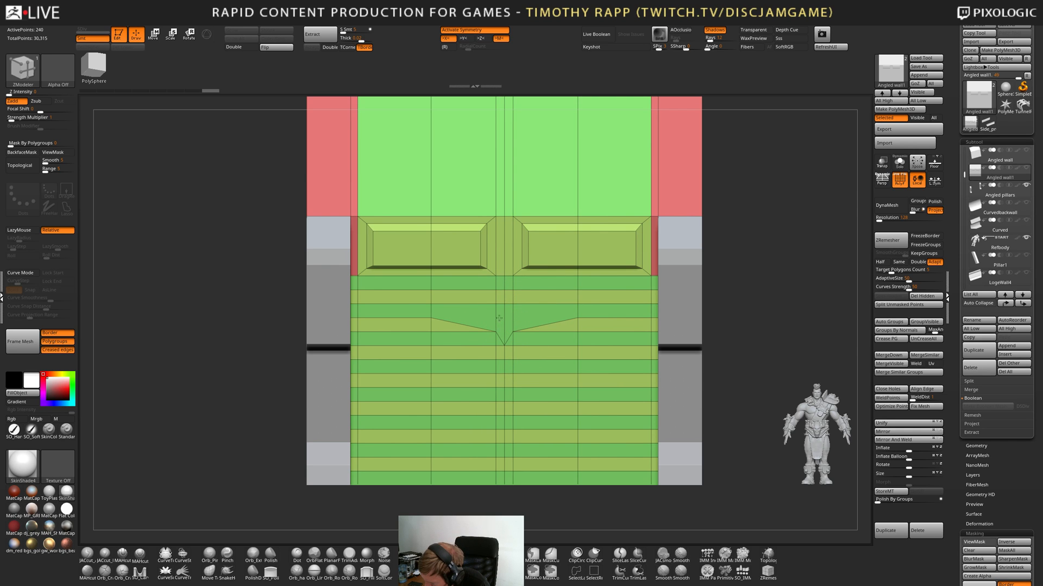
pyautogui.click(502, 311)
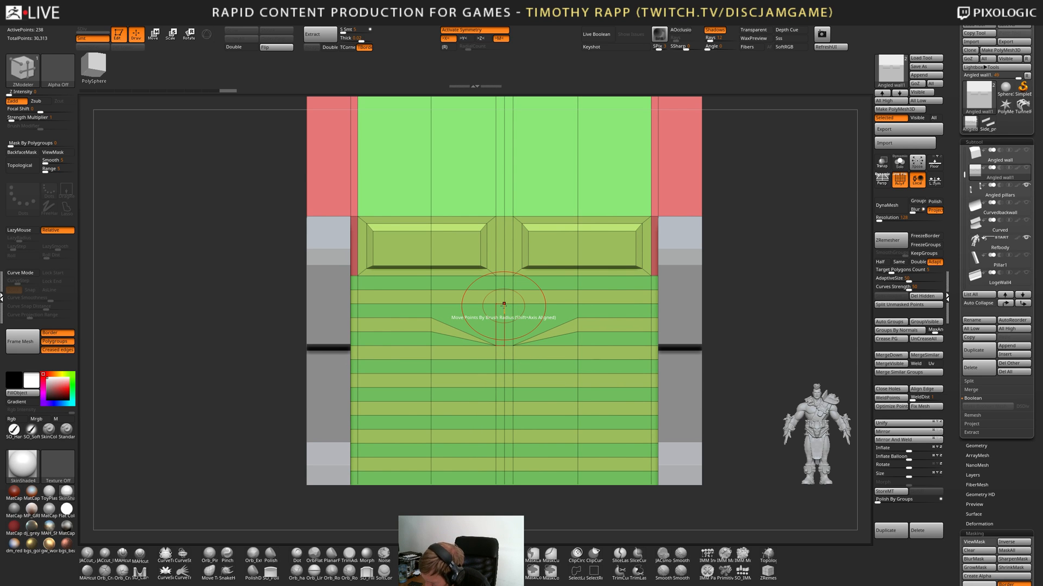
# Compare the wall before and after the edge collapses, with and without the polyframe display.
pyautogui.hotkey('shift', 'f')
pyautogui.hotkey('shift', 'f')
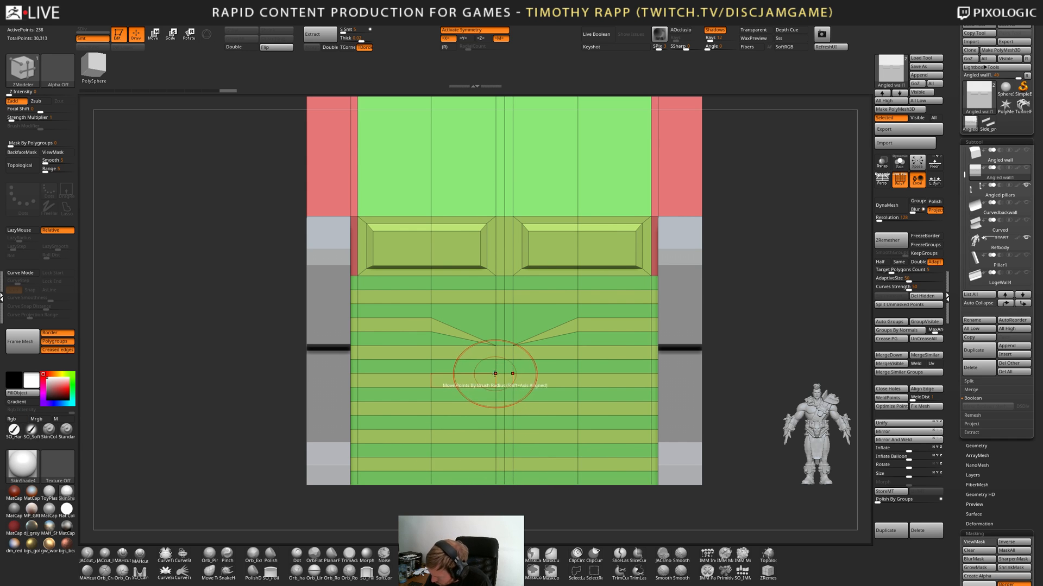
pyautogui.hotkey('ctrl', 'z')
pyautogui.hotkey('ctrl', 'z')
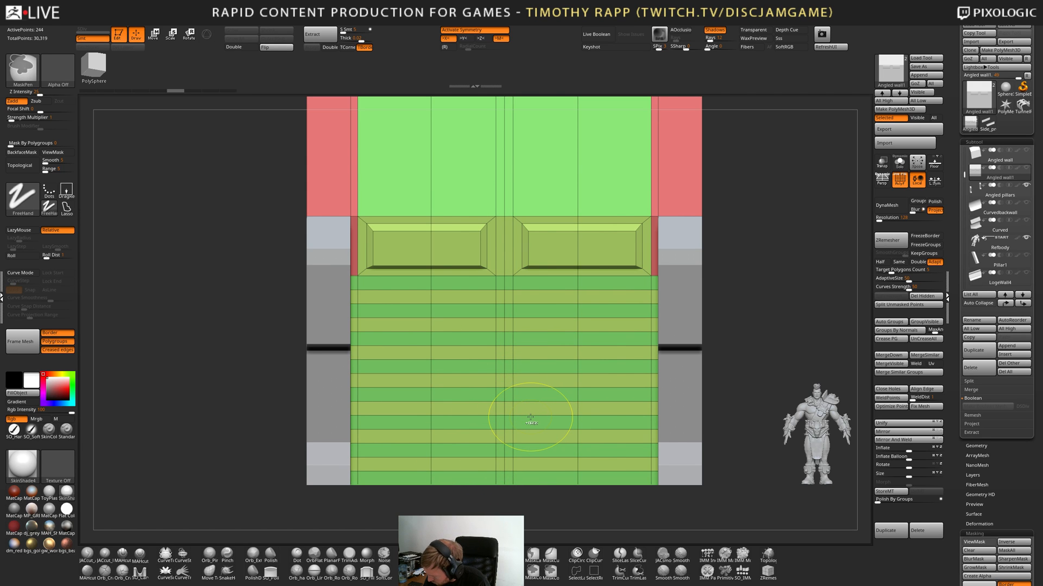
pyautogui.hotkey('ctrl', 'shift', 'z')
pyautogui.hotkey('ctrl', 'shift', 'z')
pyautogui.hotkey('ctrl', 'shift', 'z')
pyautogui.hotkey('ctrl', 'shift', 'z')
pyautogui.hotkey('shift', 'f')
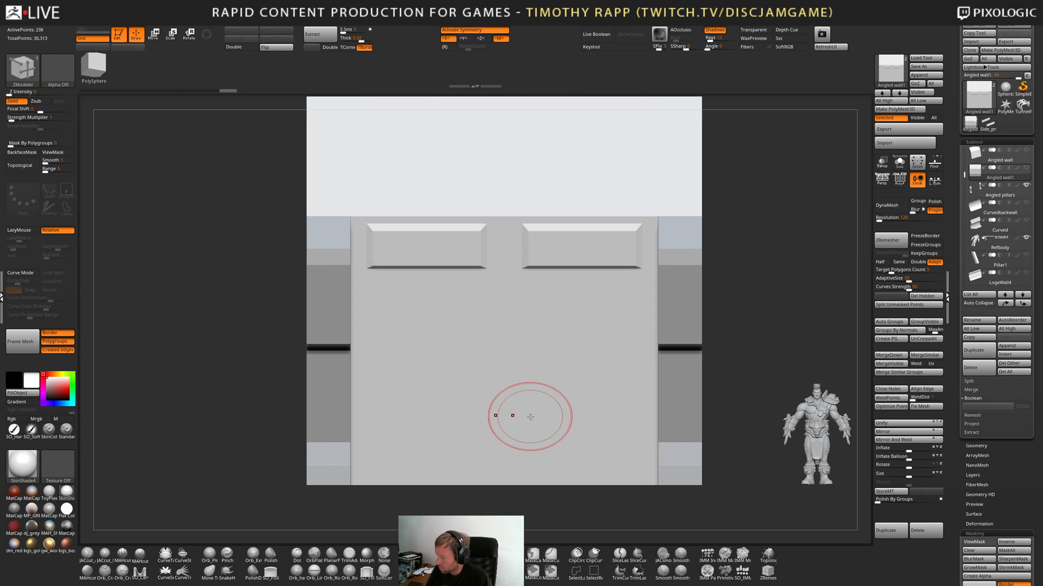
pyautogui.hotkey('shift', 'f')
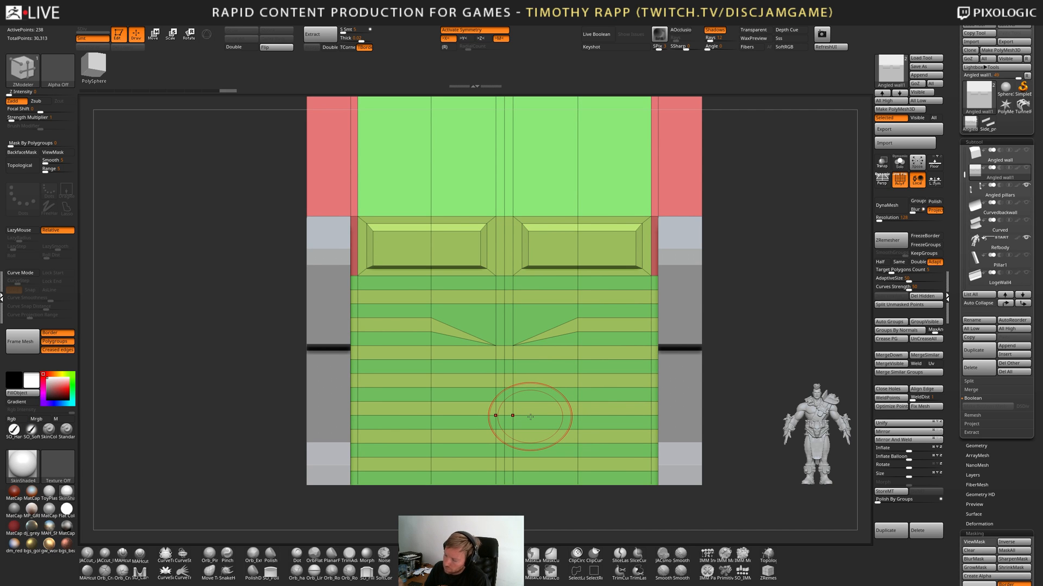
# Mask the central vertical edges below the collapsed strip and invert the mask to isolate them for moving.
pyautogui.press('ctrl')
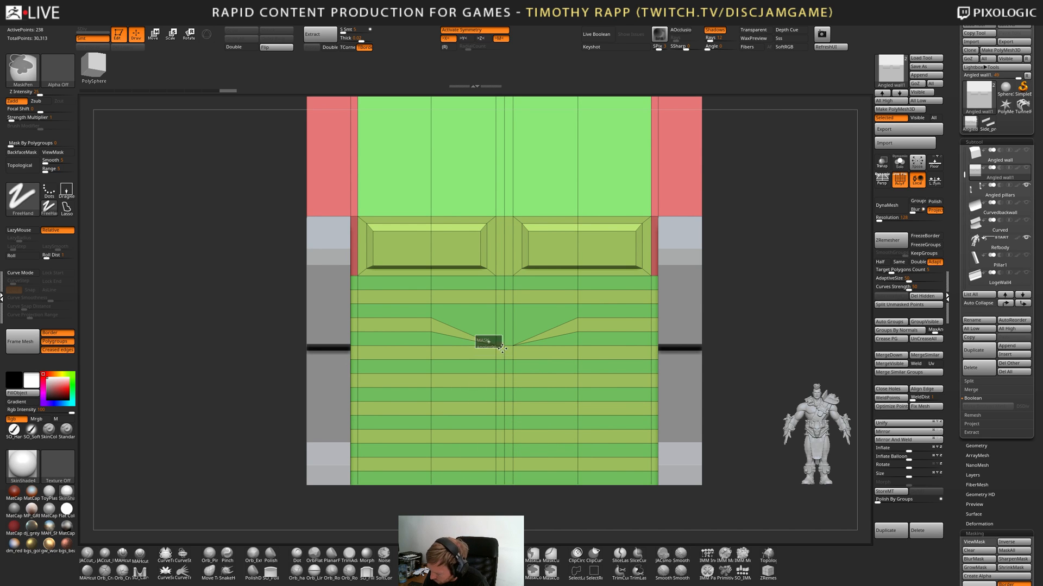
pyautogui.keyDown('ctrl'); pyautogui.moveTo(499, 347); pyautogui.dragTo(500, 389); pyautogui.keyUp('ctrl')
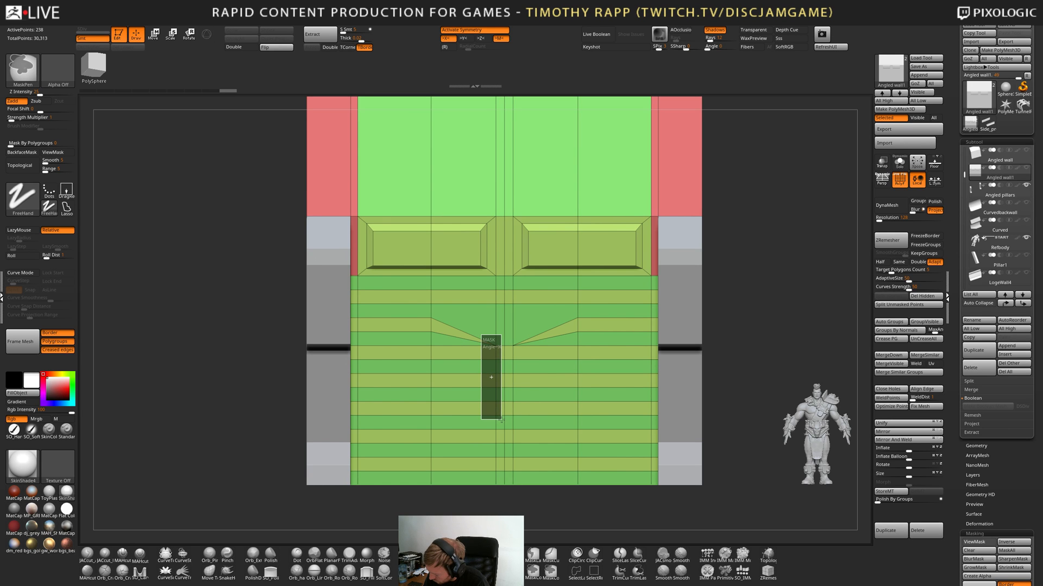
pyautogui.keyDown('ctrl'); pyautogui.moveTo(503, 425); pyautogui.dragTo(501, 468); pyautogui.keyUp('ctrl')
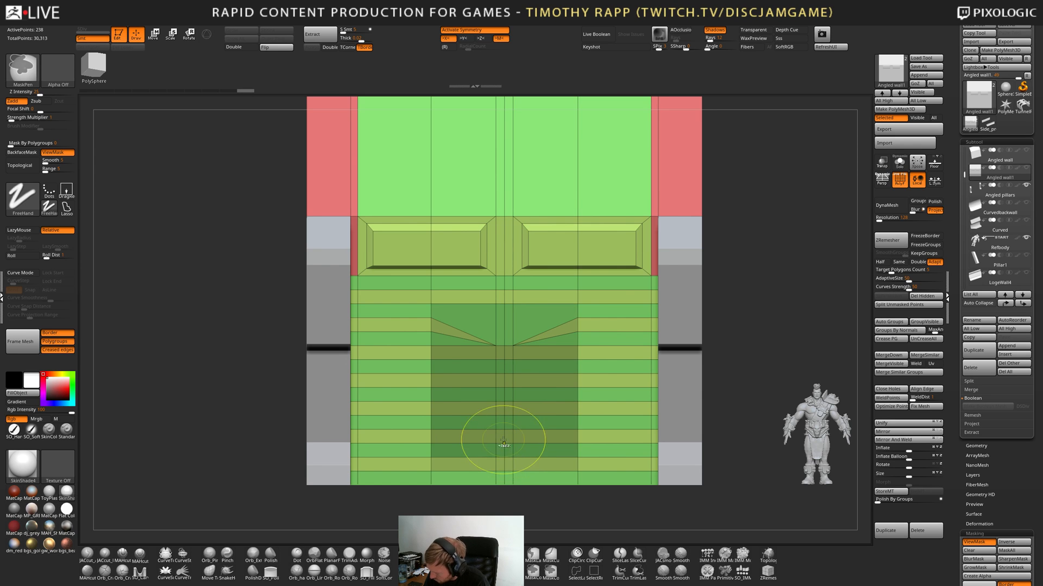
pyautogui.keyDown('ctrl'); pyautogui.click(509, 513); pyautogui.keyUp('ctrl')
pyautogui.press('w')
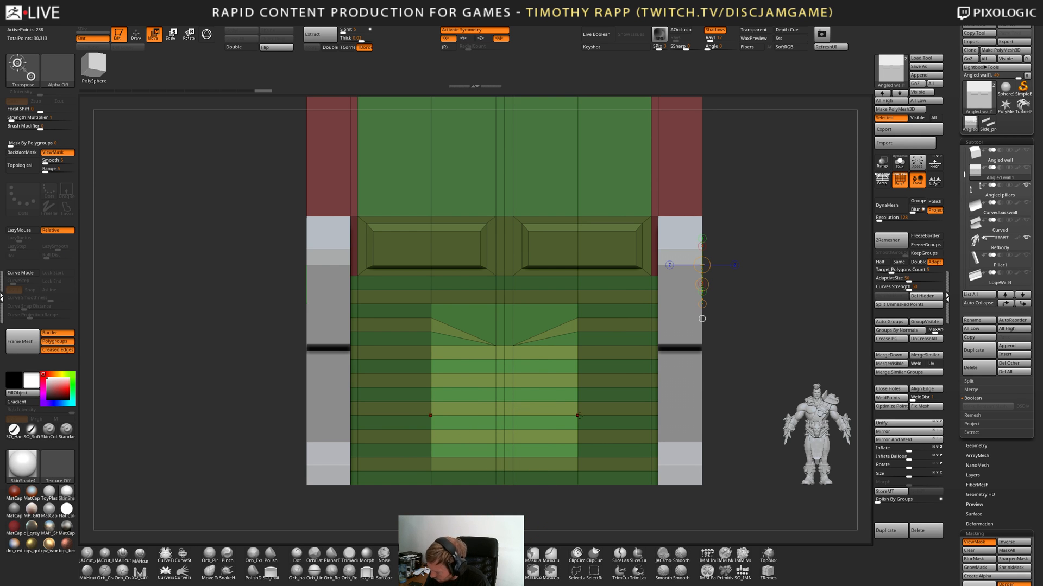
# Reposition the Gizmo with symmetry off, then try moving the unmasked central edges outward symmetrically.
pyautogui.click(207, 35)
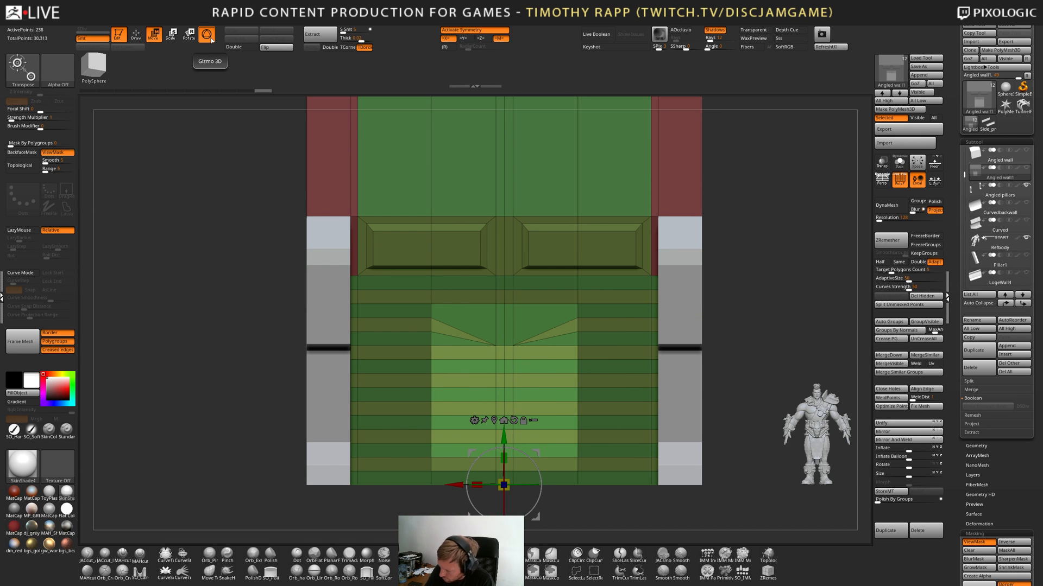
pyautogui.hotkey('ctrl', 'z')
pyautogui.press('x')
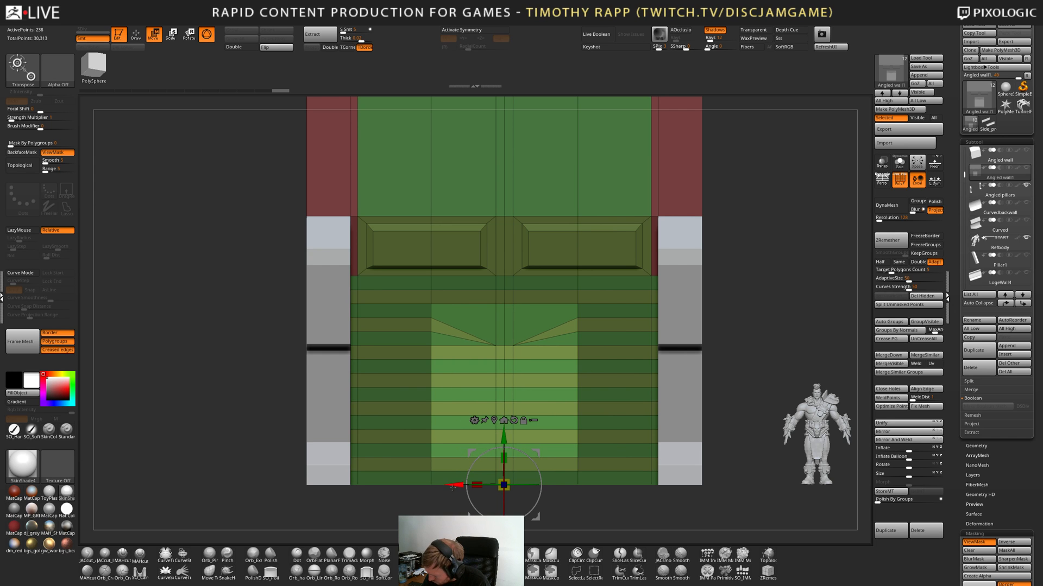
pyautogui.keyDown('alt'); pyautogui.moveTo(456, 488); pyautogui.dragTo(430, 487); pyautogui.keyUp('alt')
pyautogui.press('x')
# Check the spread central edges with and without the polyframe and clear the mask.
pyautogui.hotkey('shift', 'f')
pyautogui.press('q')
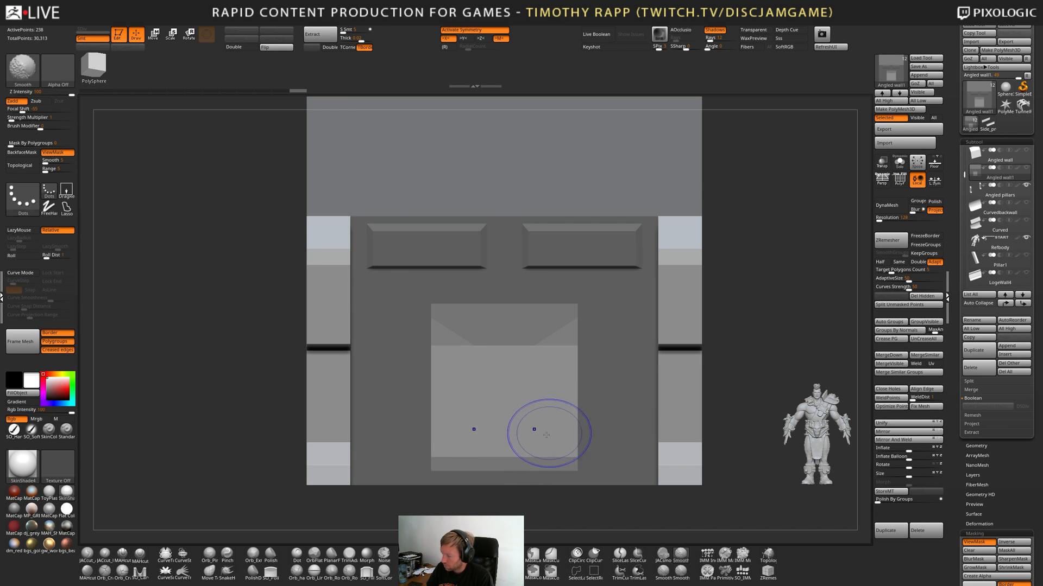
pyautogui.hotkey('shift', 'f')
pyautogui.moveTo(550, 434)
pyautogui.mouseDown(button='right')
pyautogui.moveTo(572, 444)
pyautogui.moveTo(724, 442)
pyautogui.moveTo(735, 426)
pyautogui.mouseUp(button='right')
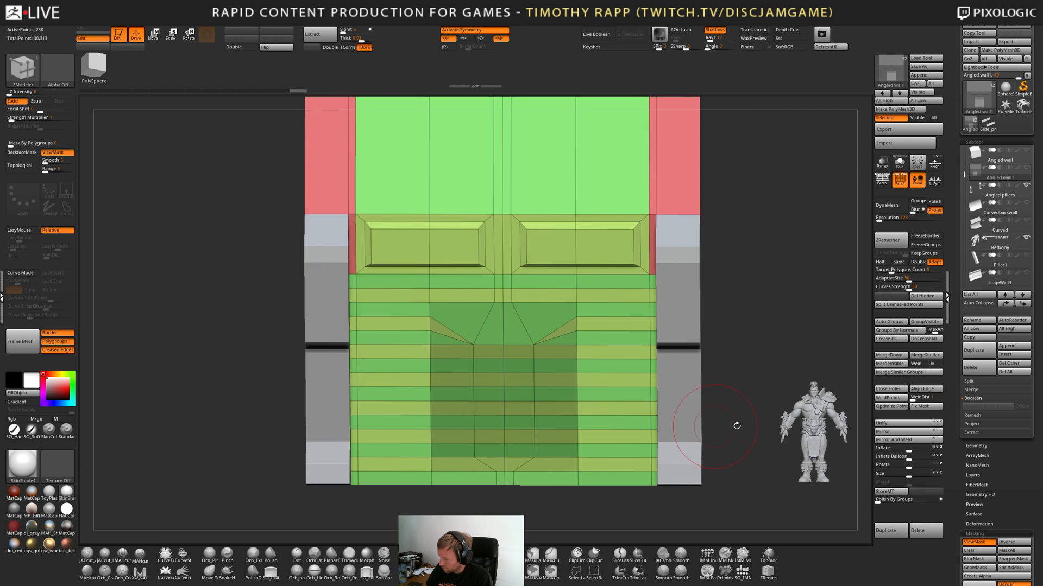
pyautogui.press('ctrl')
pyautogui.keyDown('ctrl'); pyautogui.moveTo(738, 399); pyautogui.dragTo(738, 398); pyautogui.keyUp('ctrl')
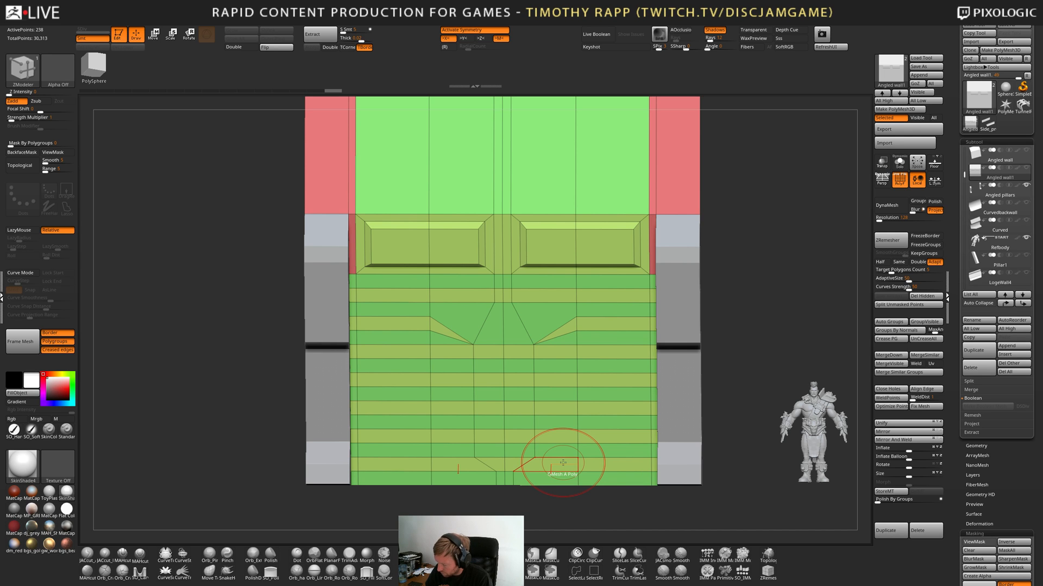
# Undo the spread of the central edges and add the wall's bottom rows to the inverted mask.
pyautogui.hotkey('ctrl', 'z')
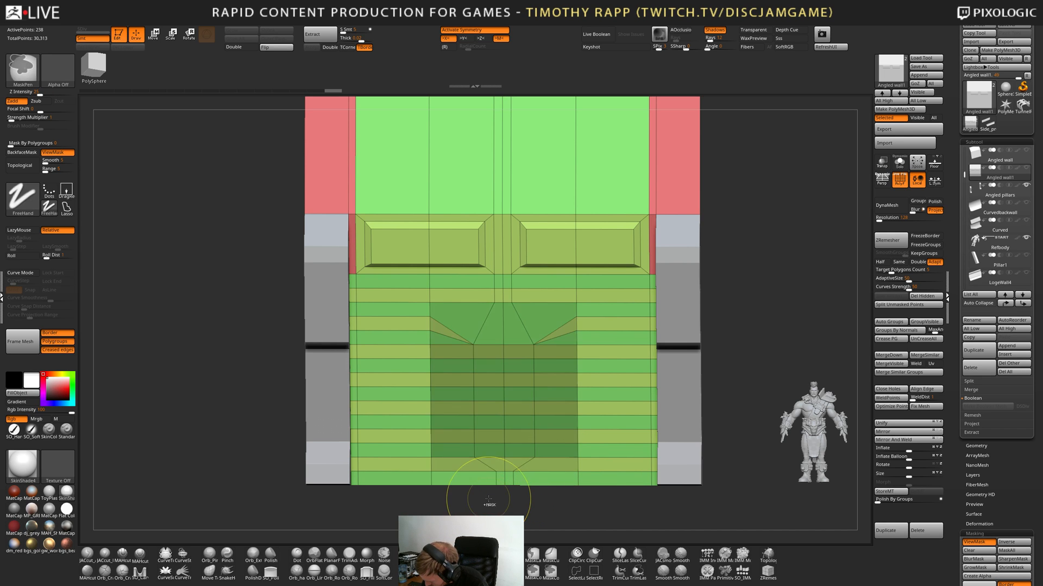
pyautogui.keyDown('ctrl'); pyautogui.click(489, 499); pyautogui.keyUp('ctrl')
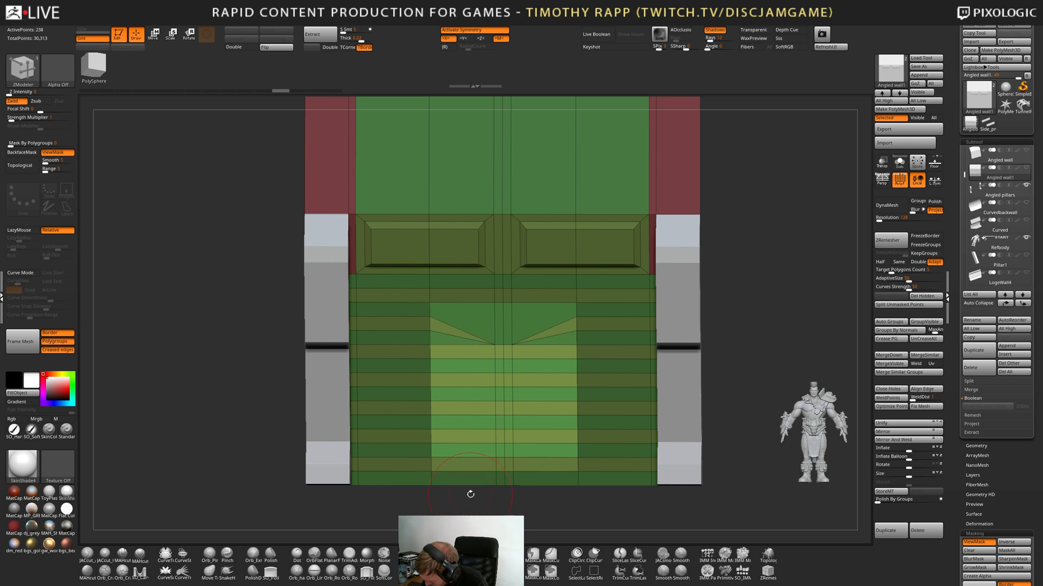
pyautogui.press('ctrl')
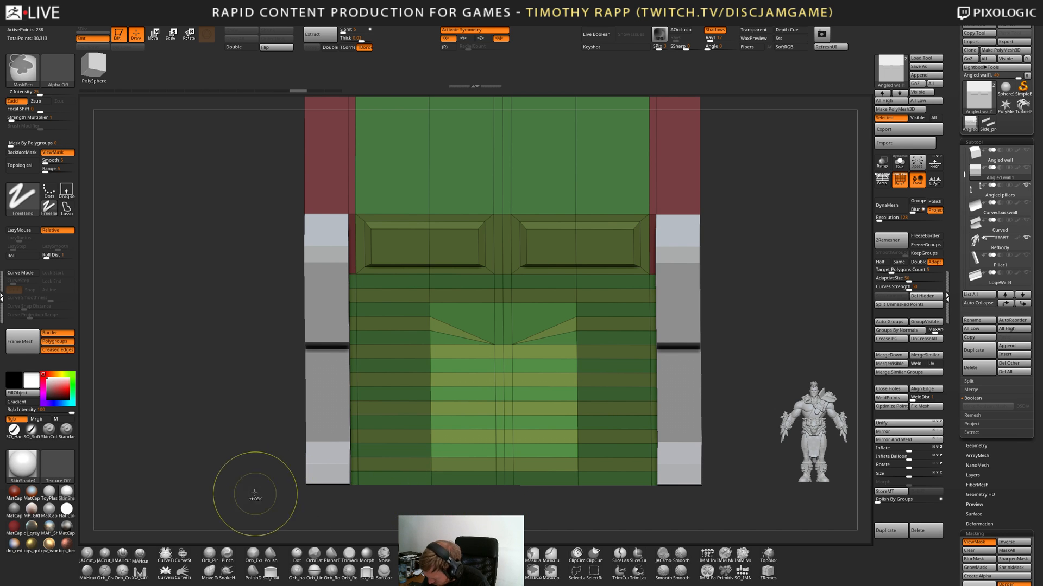
pyautogui.keyDown('ctrl'); pyautogui.moveTo(225, 453); pyautogui.dragTo(713, 533); pyautogui.keyUp('ctrl')
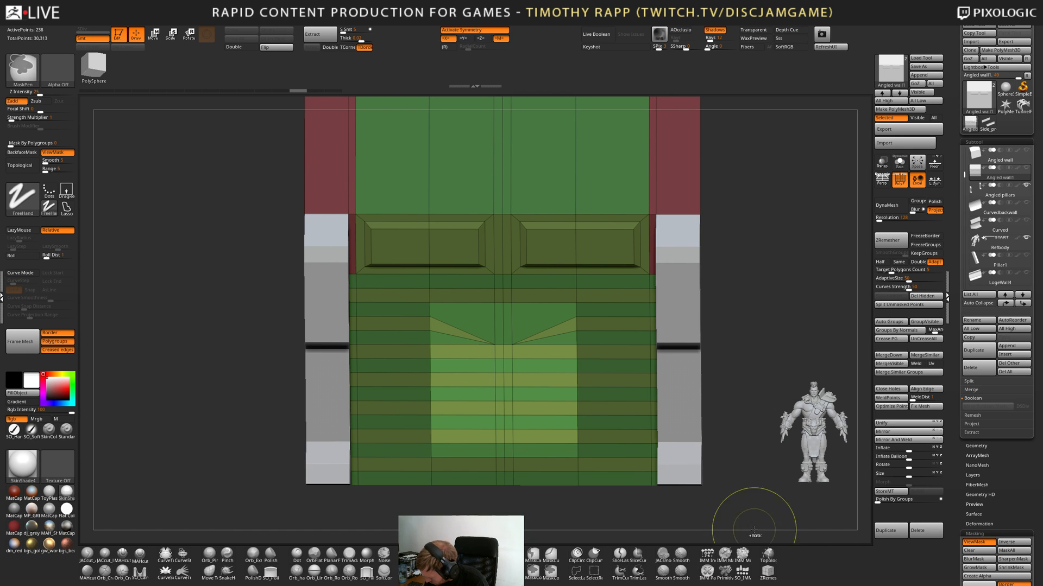
# Try spreading the unmasked central edges outward with the Gizmo, then undo the move and the masking.
pyautogui.press('w')
pyautogui.moveTo(446, 483); pyautogui.dragTo(420, 485)
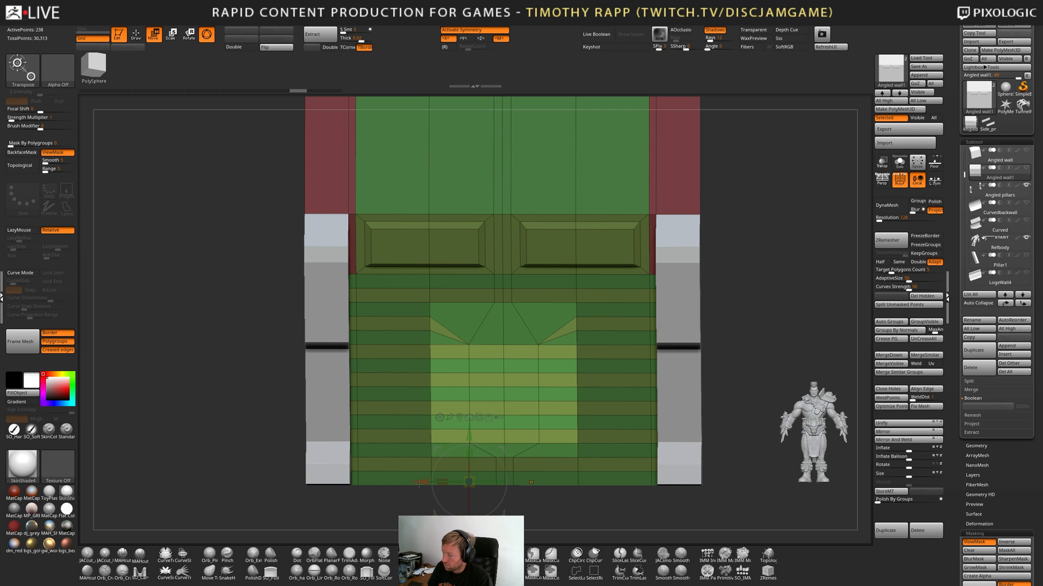
pyautogui.hotkey('ctrl', 'z')
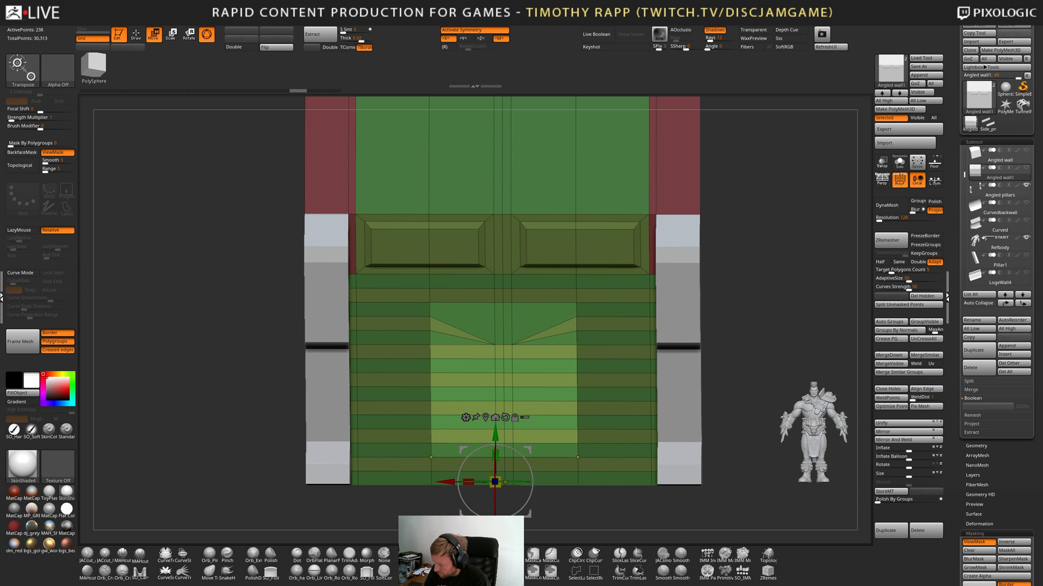
pyautogui.hotkey('ctrl', 'z')
pyautogui.hotkey('ctrl', 'z')
pyautogui.hotkey('ctrl', 'z')
pyautogui.hotkey('ctrl', 'z')
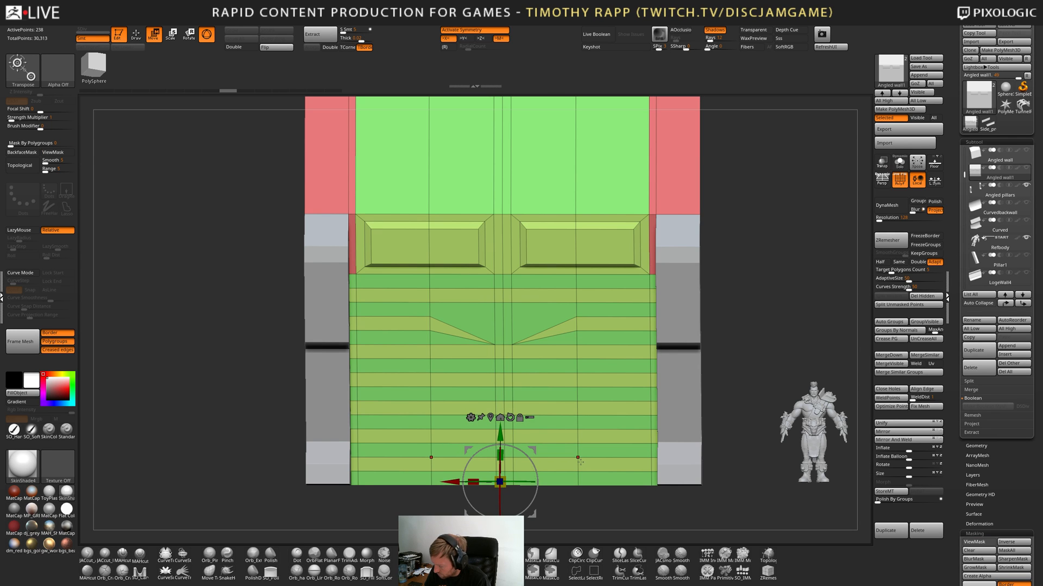
# Try collapsing the central edges around the lowest light strip so it tapers upward, and undo the collapses.
pyautogui.press('q')
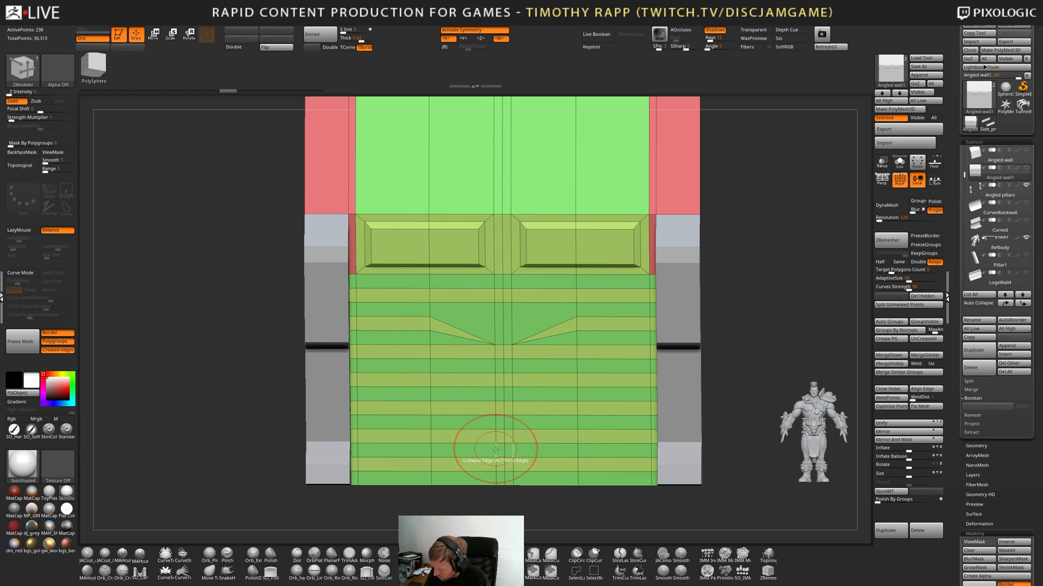
pyautogui.click(496, 444)
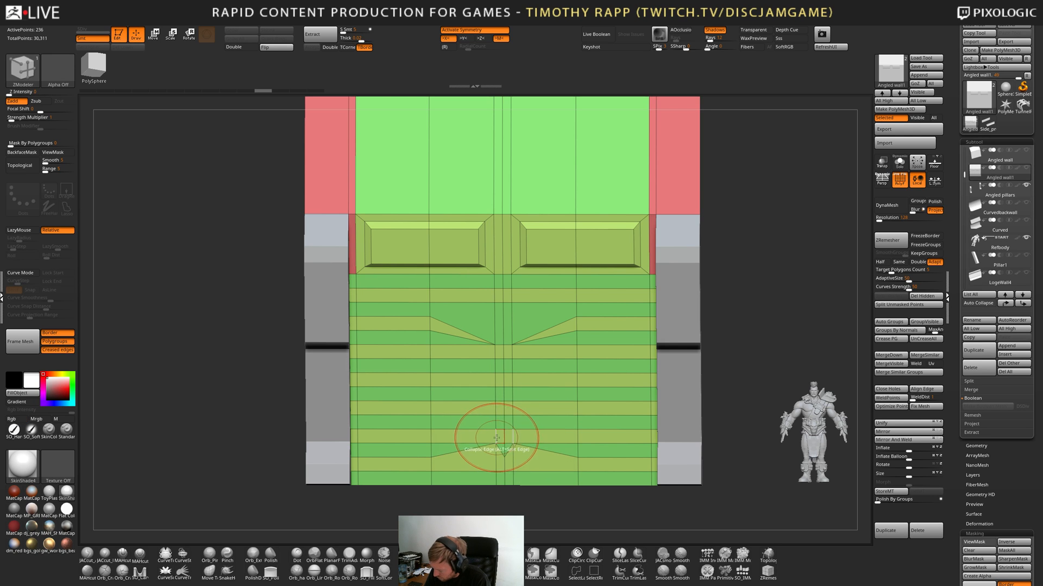
pyautogui.click(498, 438)
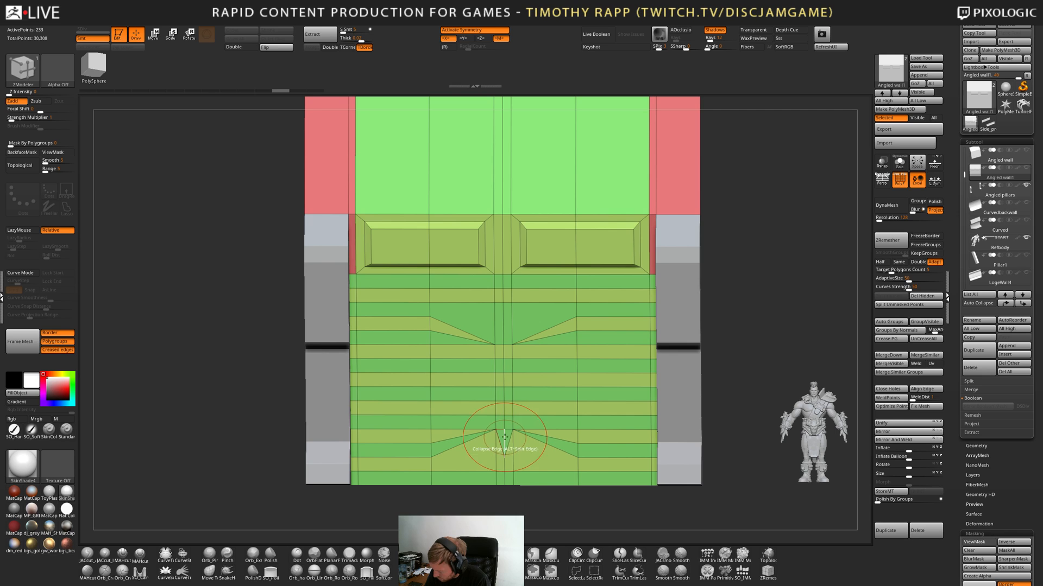
pyautogui.click(505, 436)
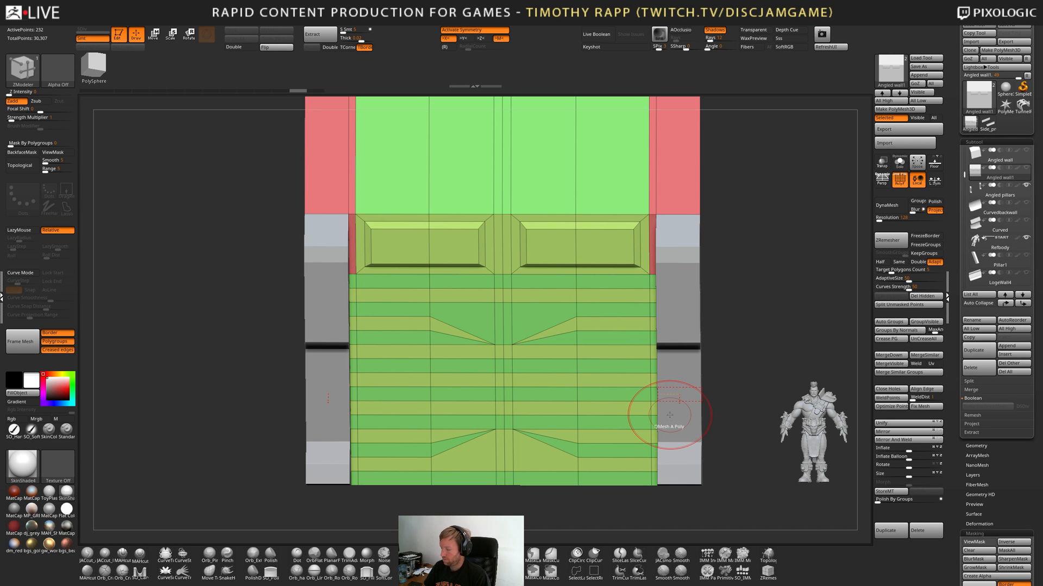
pyautogui.hotkey('ctrl', 'z')
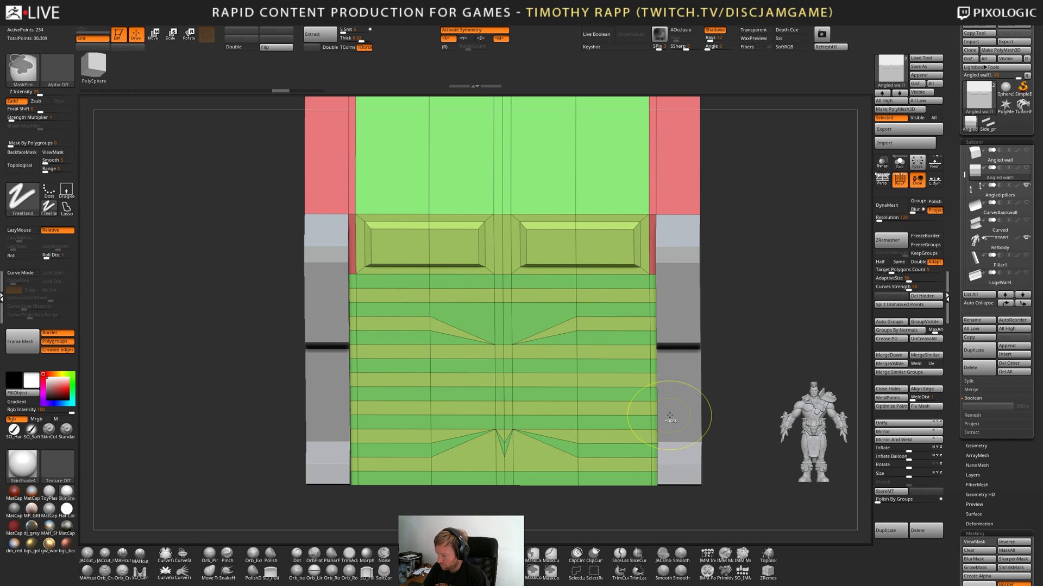
pyautogui.hotkey('ctrl', 'z')
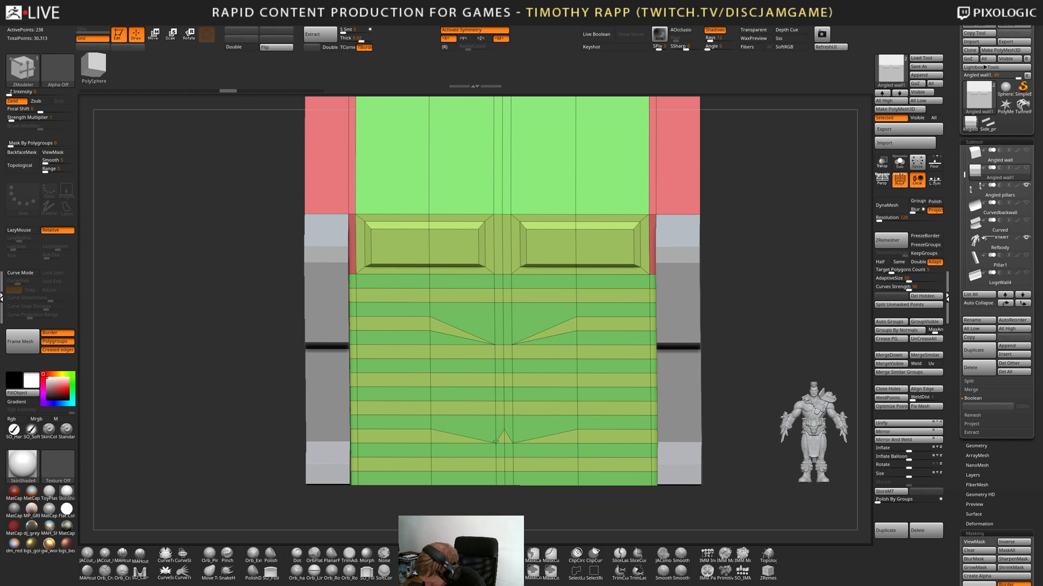
# Collapse the central edges one row higher so the second-lowest light strip tapers upward toward the middle, and check the surface.
pyautogui.click(496, 423)
pyautogui.click(497, 426)
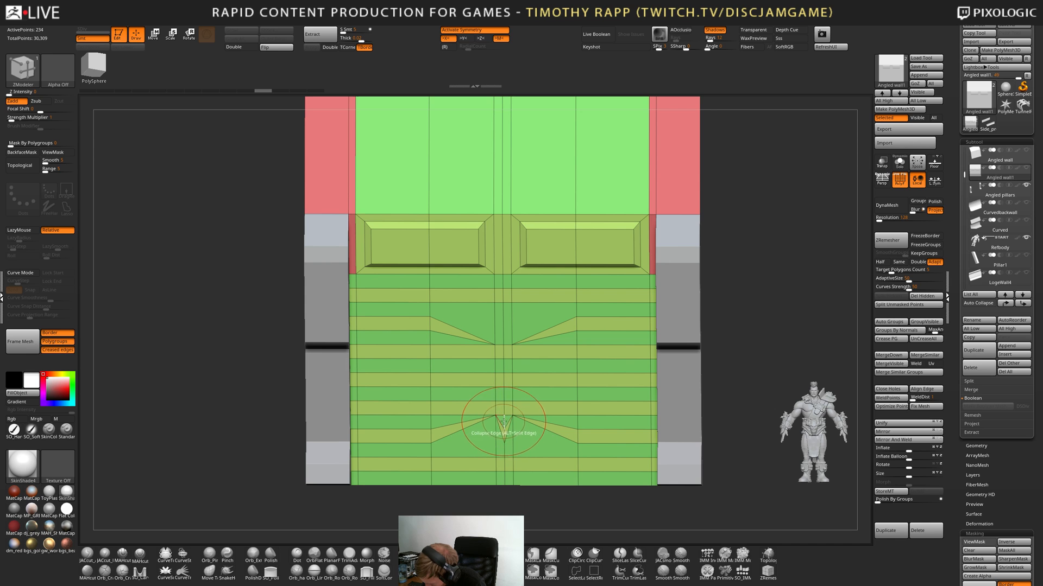
pyautogui.click(505, 435)
pyautogui.hotkey('shift', 'f')
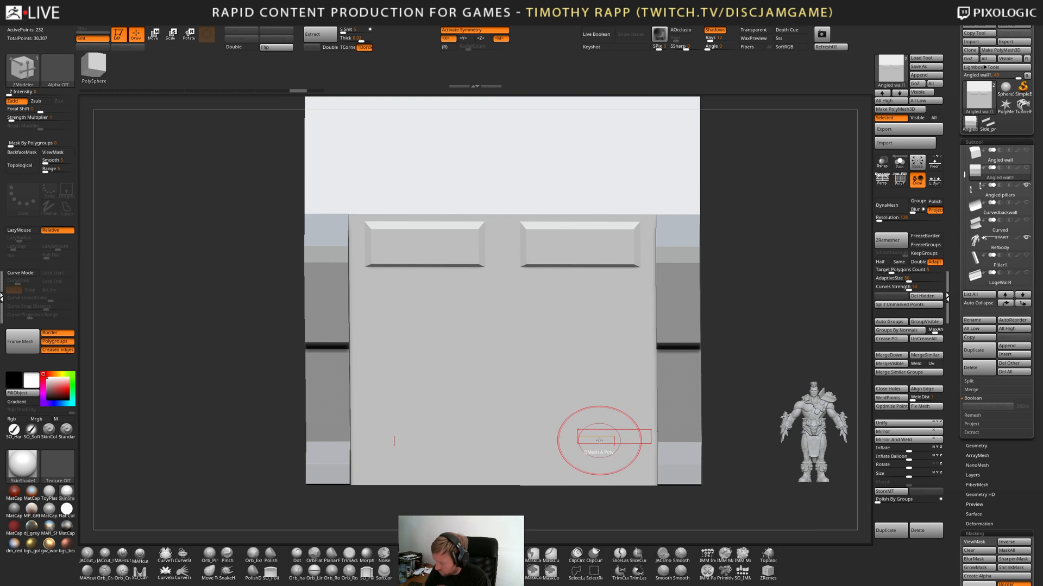
pyautogui.hotkey('shift', 'f')
pyautogui.moveTo(756, 443); pyautogui.dragTo(638, 445)
pyautogui.hotkey('shift', 'f')
pyautogui.hotkey('shift', 'f')
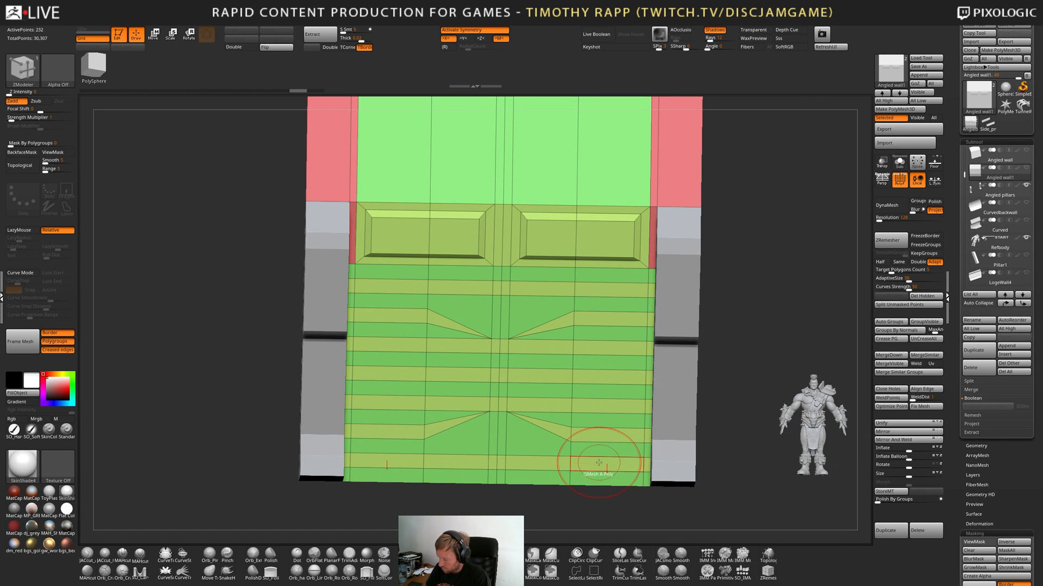
# Spread the unmasked central edges between the two tapered light strips outward with the Gizmo, and clear the mask.
pyautogui.keyDown('shift'); pyautogui.moveTo(486, 514); pyautogui.dragTo(494, 425); pyautogui.keyUp('shift')
pyautogui.keyDown('ctrl'); pyautogui.click(489, 502); pyautogui.keyUp('ctrl')
pyautogui.press('w')
pyautogui.moveTo(450, 486); pyautogui.dragTo(415, 485)
pyautogui.hotkey('ctrl', 'z')
pyautogui.press('q')
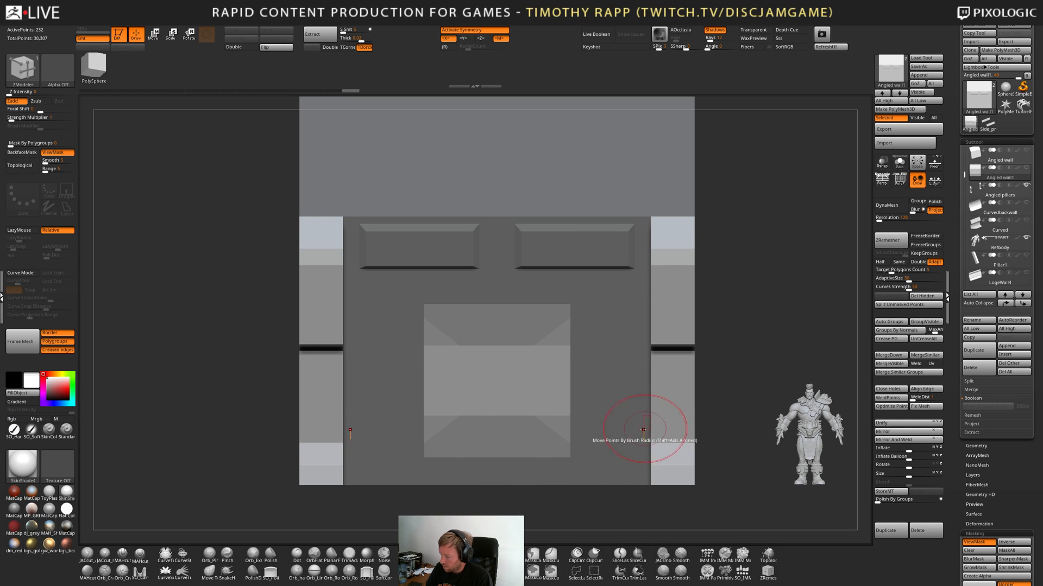
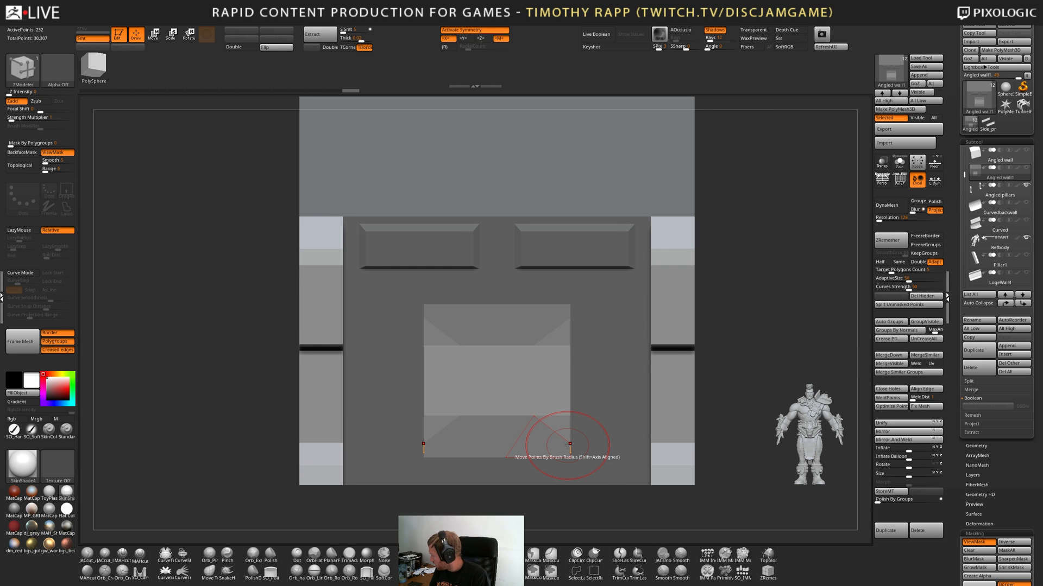
pyautogui.moveTo(567, 445); pyautogui.dragTo(647, 439, button='right')
pyautogui.hotkey('shift', 'f')
pyautogui.keyDown('ctrl'); pyautogui.click(723, 419); pyautogui.keyUp('ctrl')
pyautogui.keyDown('ctrl'); pyautogui.click(723, 417); pyautogui.keyUp('ctrl')
pyautogui.keyDown('ctrl'); pyautogui.moveTo(721, 416); pyautogui.dragTo(707, 419); pyautogui.keyUp('ctrl')
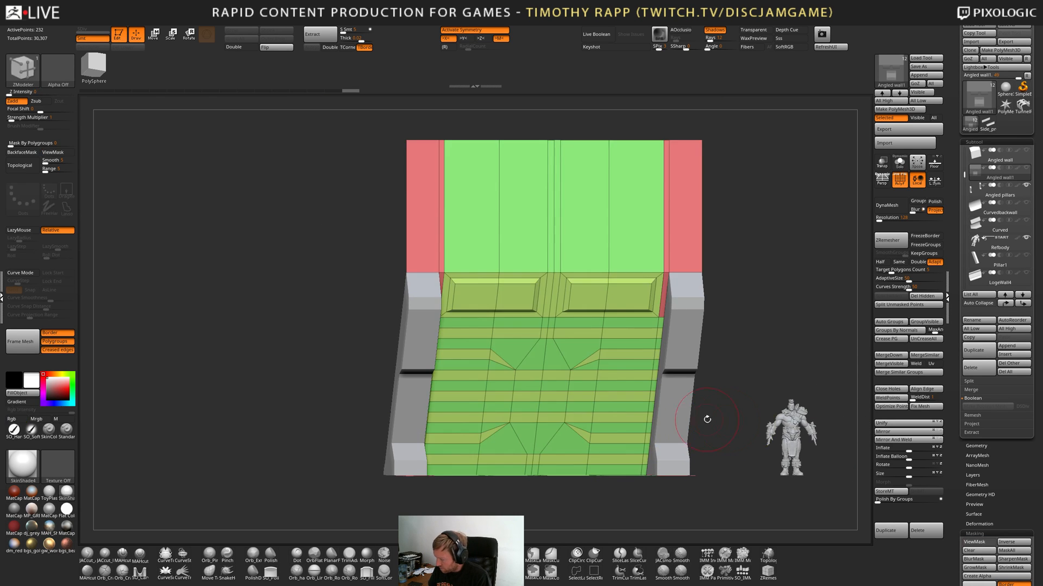
# Collapse the dark strip under the upper tapered light strip with ZModeler, continuing on the isolated wall where the pillars cover it.
pyautogui.hotkey('shift', 'f')
pyautogui.hotkey('shift', 'f')
pyautogui.press('b')
pyautogui.press('z')
pyautogui.press('m')
pyautogui.moveTo(610, 432)
pyautogui.mouseDown(button='right')
pyautogui.moveTo(533, 442)
pyautogui.moveTo(543, 404)
pyautogui.moveTo(528, 392)
pyautogui.moveTo(582, 351)
pyautogui.mouseUp(button='right')
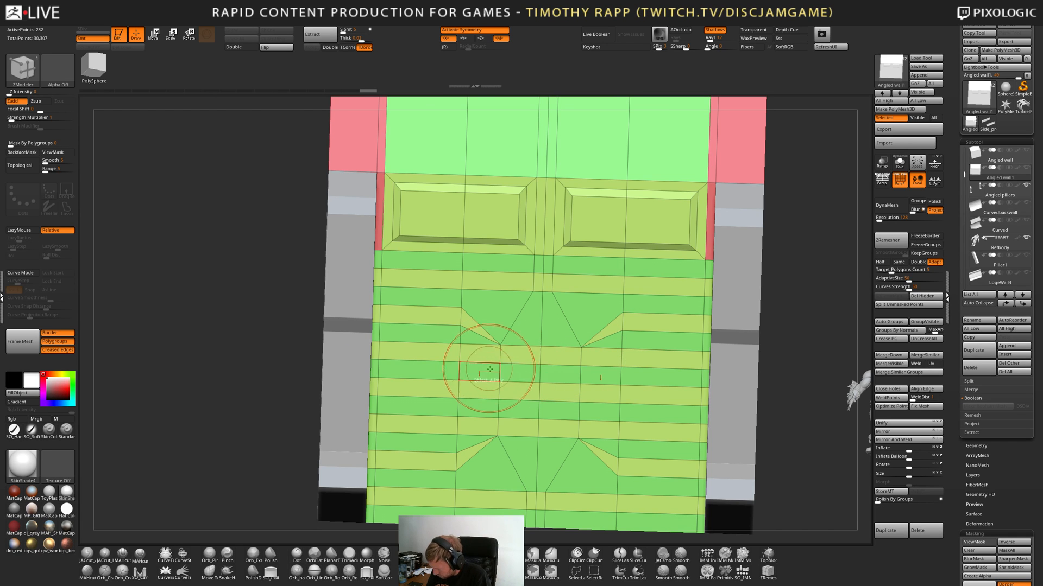
pyautogui.click(460, 337)
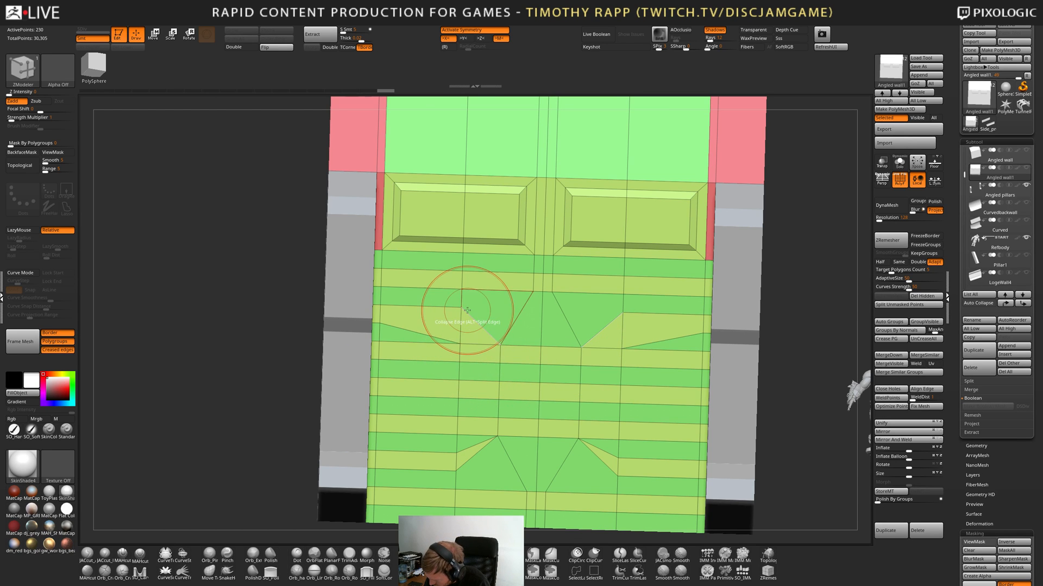
pyautogui.moveTo(381, 332); pyautogui.dragTo(359, 333, button='right')
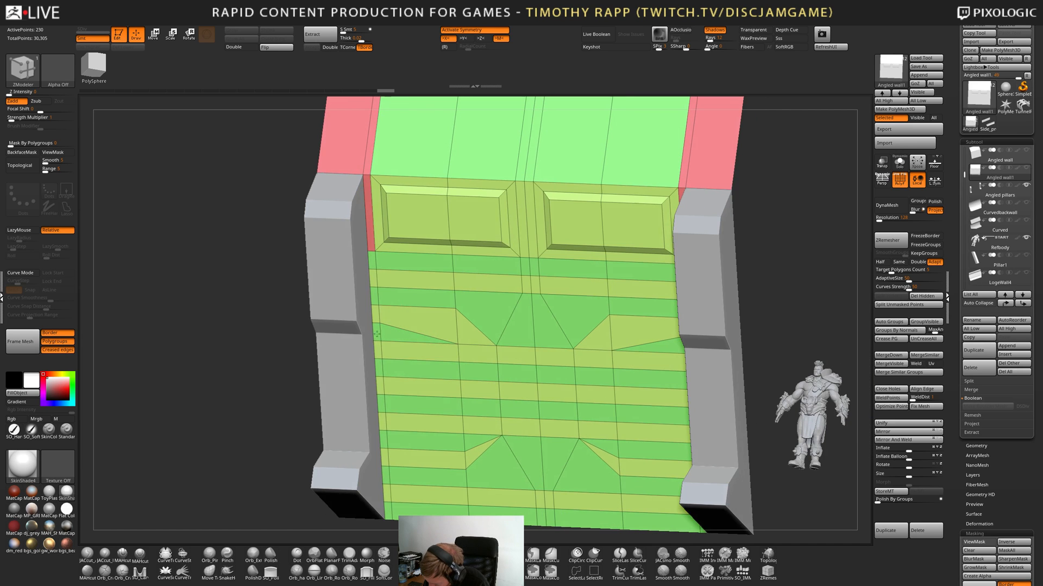
pyautogui.click(379, 334)
pyautogui.click(373, 334)
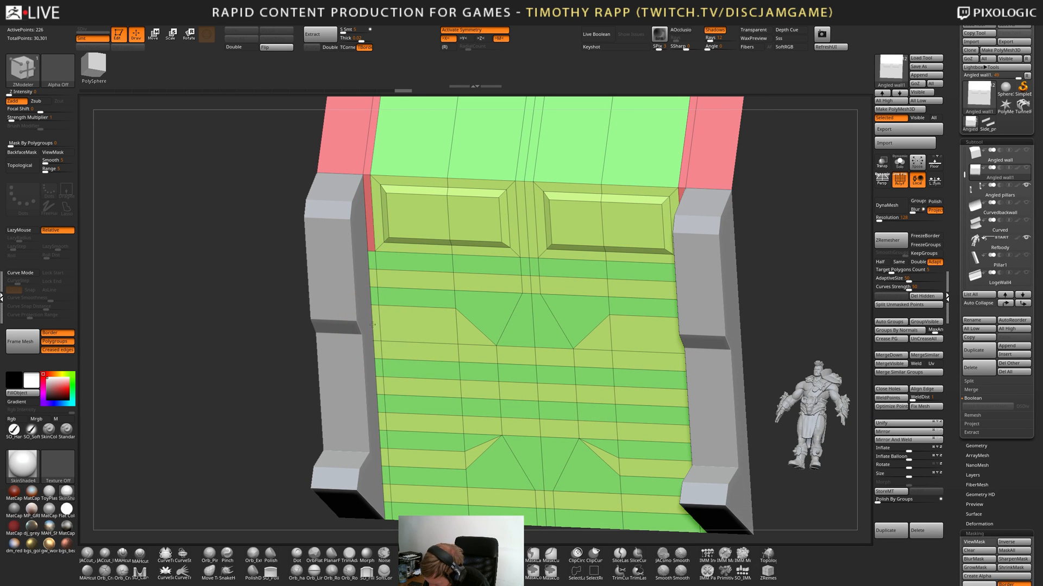
pyautogui.hotkey('alt', 's')
pyautogui.click(478, 340)
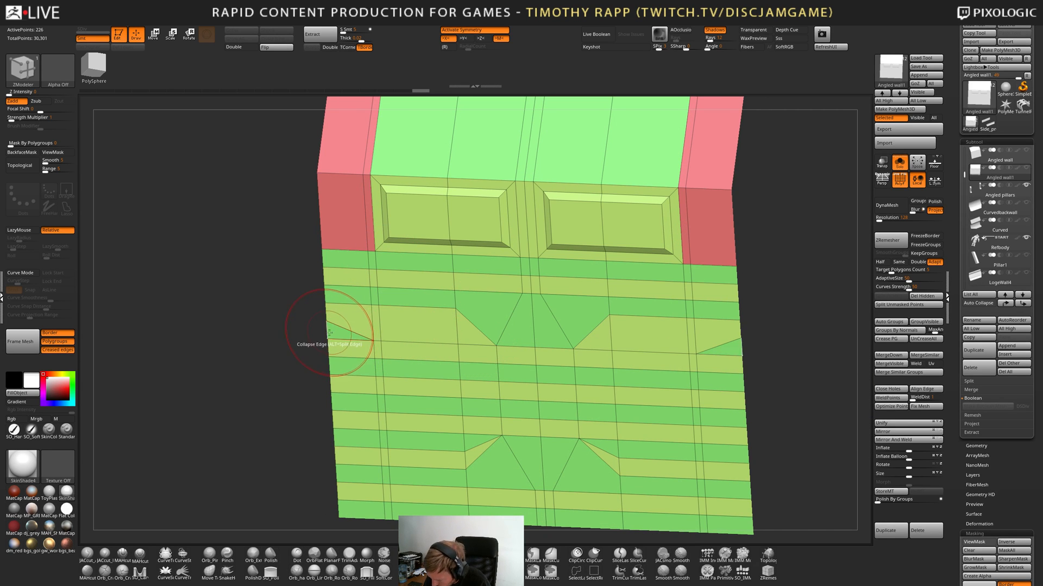
# Collapse the dark strip above the lower tapered light strip across the wall's full width, and show the pillars again.
pyautogui.moveTo(654, 375); pyautogui.dragTo(670, 348, button='right')
pyautogui.keyDown('alt'); pyautogui.moveTo(531, 429); pyautogui.dragTo(544, 401, button='right'); pyautogui.keyUp('alt')
pyautogui.moveTo(476, 417); pyautogui.dragTo(473, 390, button='right')
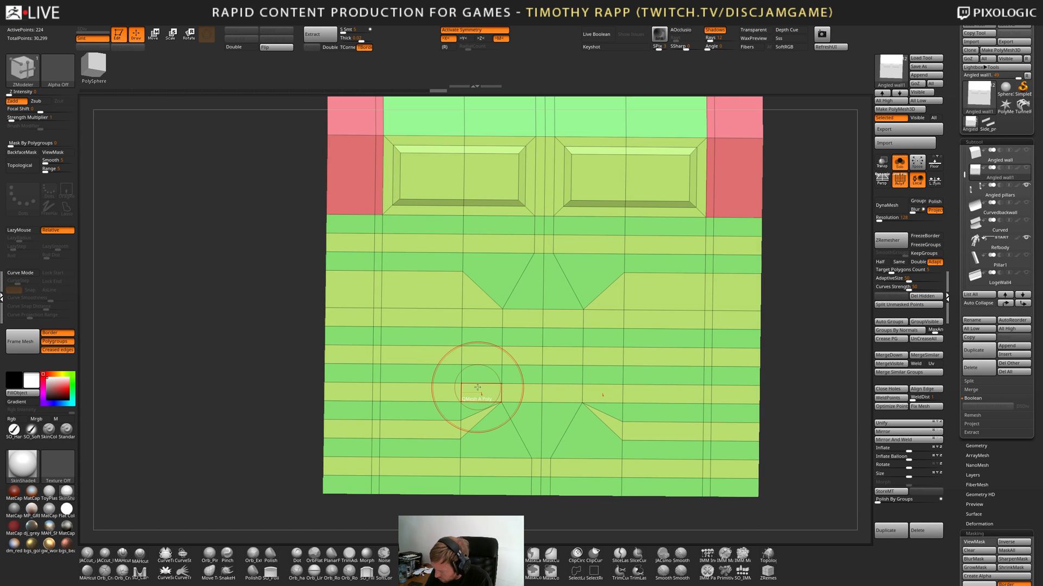
pyautogui.moveTo(460, 413); pyautogui.dragTo(460, 432)
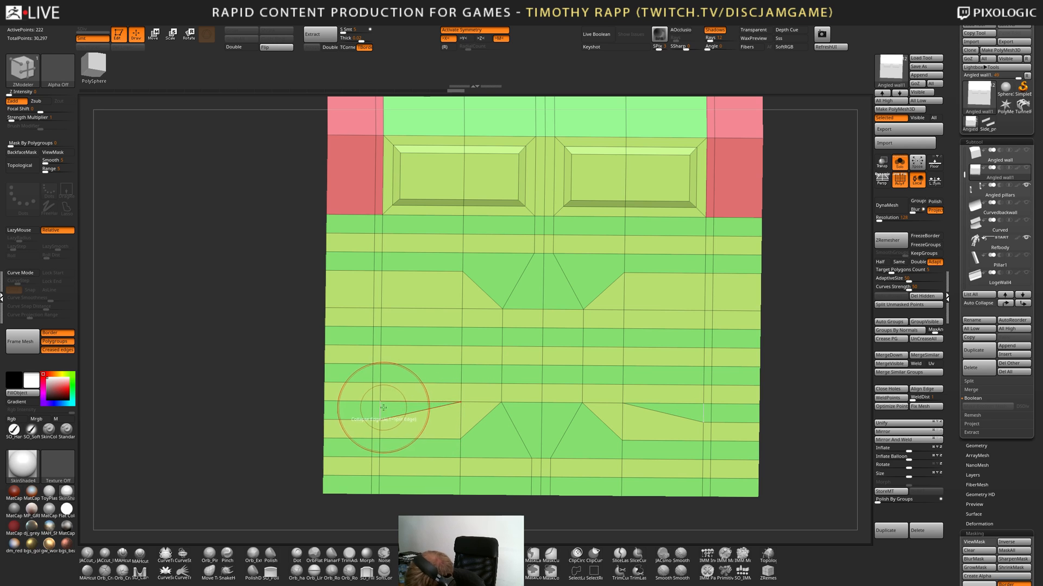
pyautogui.moveTo(380, 409)
pyautogui.mouseDown()
pyautogui.moveTo(379, 429)
pyautogui.moveTo(324, 431)
pyautogui.mouseUp()
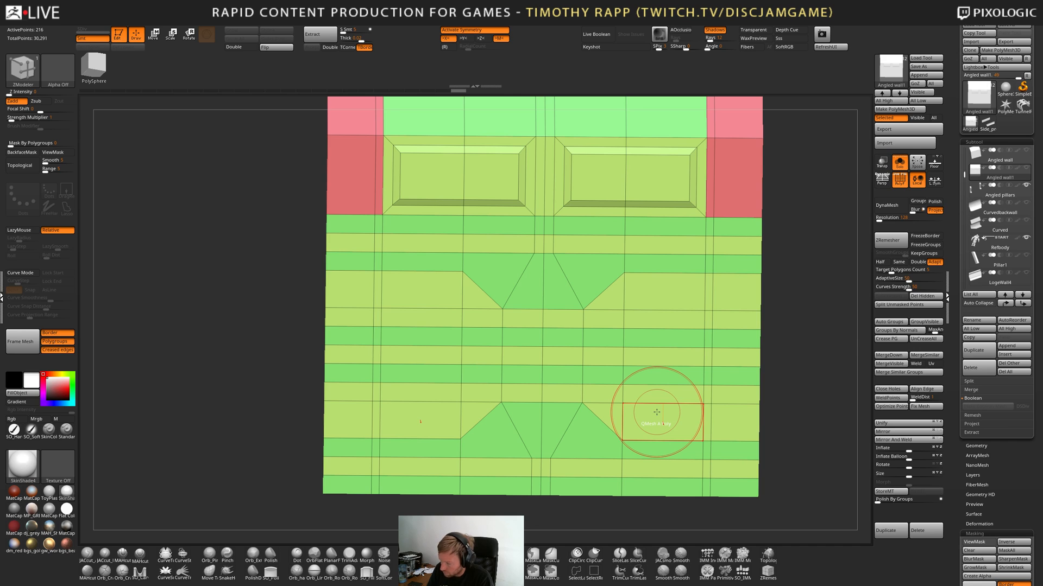
pyautogui.hotkey('alt', 's')
pyautogui.hotkey('alt', 's')
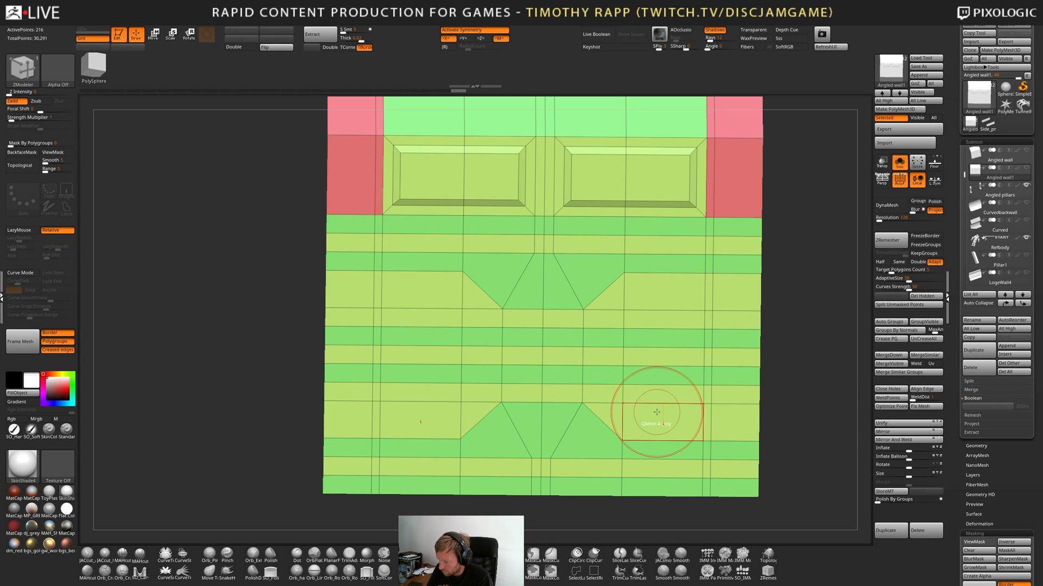
pyautogui.hotkey('alt', 's')
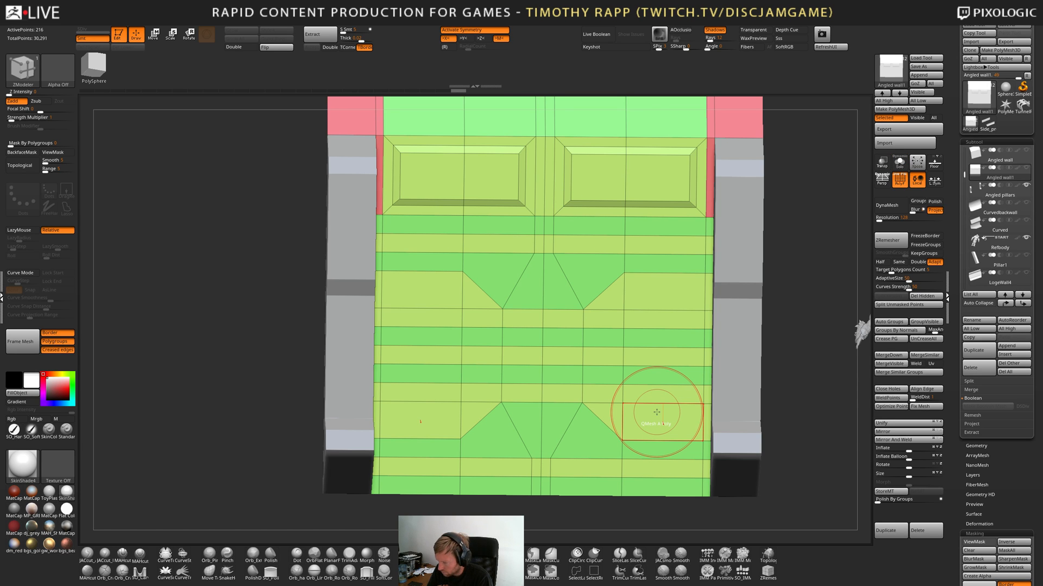
pyautogui.hotkey('shift', 'f')
pyautogui.hotkey('shift', 'f')
# Mark all polygons of the hourglass-shaped middle panel between the pillars as the temporary ZModeler selection.
pyautogui.moveTo(658, 386)
pyautogui.keyDown('ctrl'); pyautogui.mouseDown(button='right')
pyautogui.moveTo(606, 397)
pyautogui.moveTo(594, 396)
pyautogui.moveTo(593, 384)
pyautogui.mouseUp(button='right'); pyautogui.keyUp('ctrl')
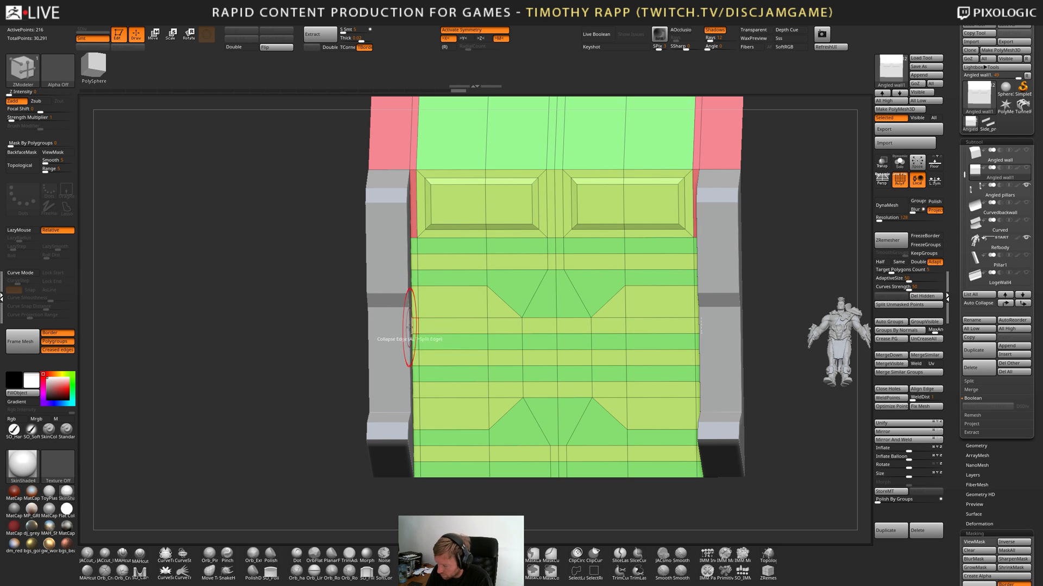
pyautogui.moveTo(416, 307)
pyautogui.keyDown('alt'); pyautogui.mouseDown()
pyautogui.moveTo(418, 417)
pyautogui.moveTo(454, 414)
pyautogui.moveTo(496, 389)
pyautogui.moveTo(496, 354)
pyautogui.moveTo(516, 356)
pyautogui.moveTo(423, 381)
pyautogui.mouseUp(); pyautogui.keyUp('alt')
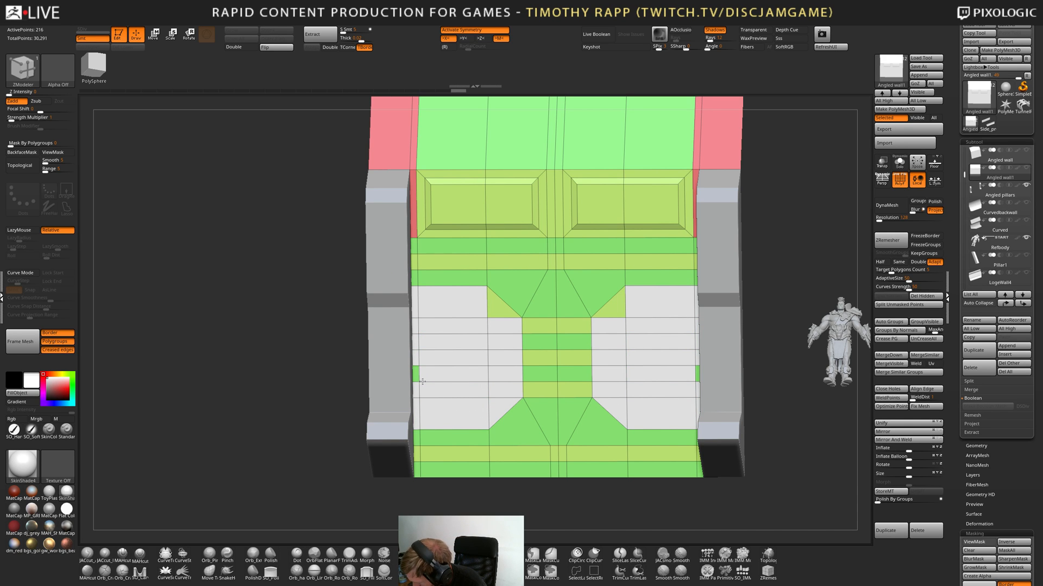
pyautogui.moveTo(453, 341)
pyautogui.keyDown('alt'); pyautogui.mouseDown()
pyautogui.moveTo(542, 342)
pyautogui.moveTo(534, 390)
pyautogui.mouseUp(); pyautogui.keyUp('alt')
pyautogui.moveTo(592, 412); pyautogui.dragTo(643, 415, button='right')
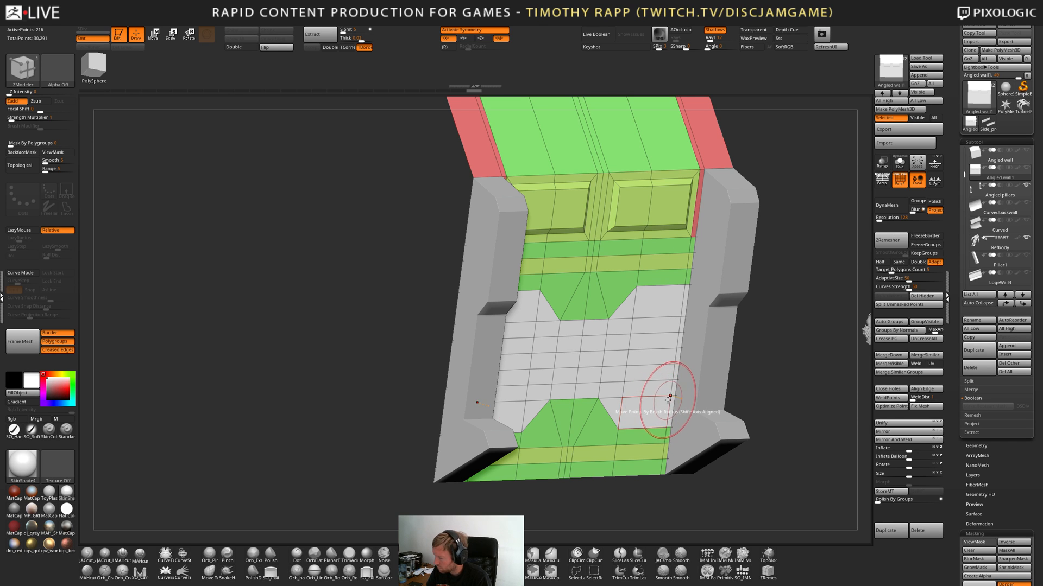
pyautogui.moveTo(638, 404); pyautogui.dragTo(654, 406, button='right')
# Try extruding the marked middle panel with QMesh, undo it, and inspect the panel from the front.
pyautogui.moveTo(654, 406); pyautogui.dragTo(646, 413)
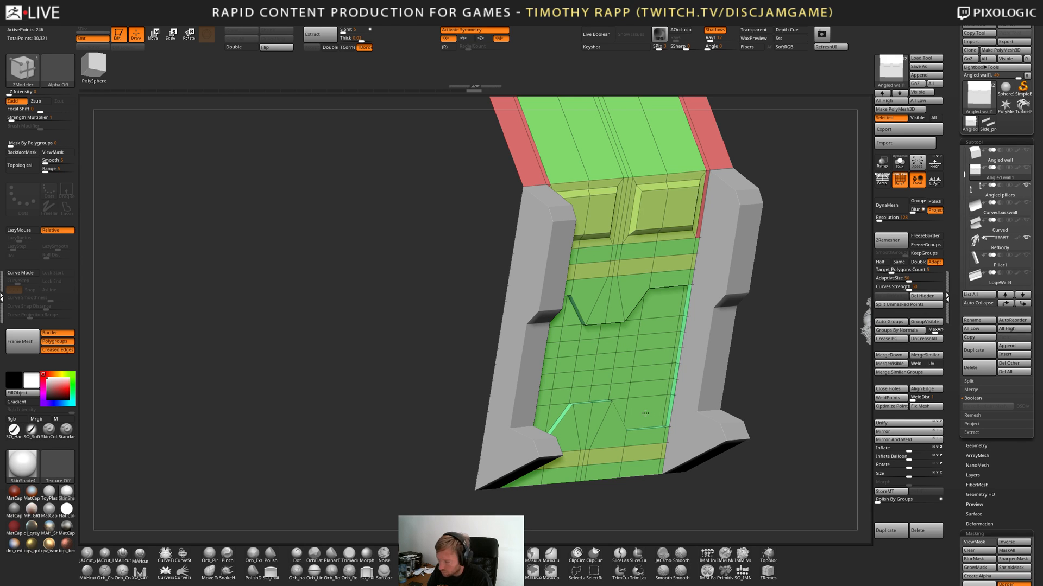
pyautogui.hotkey('ctrl', 'z')
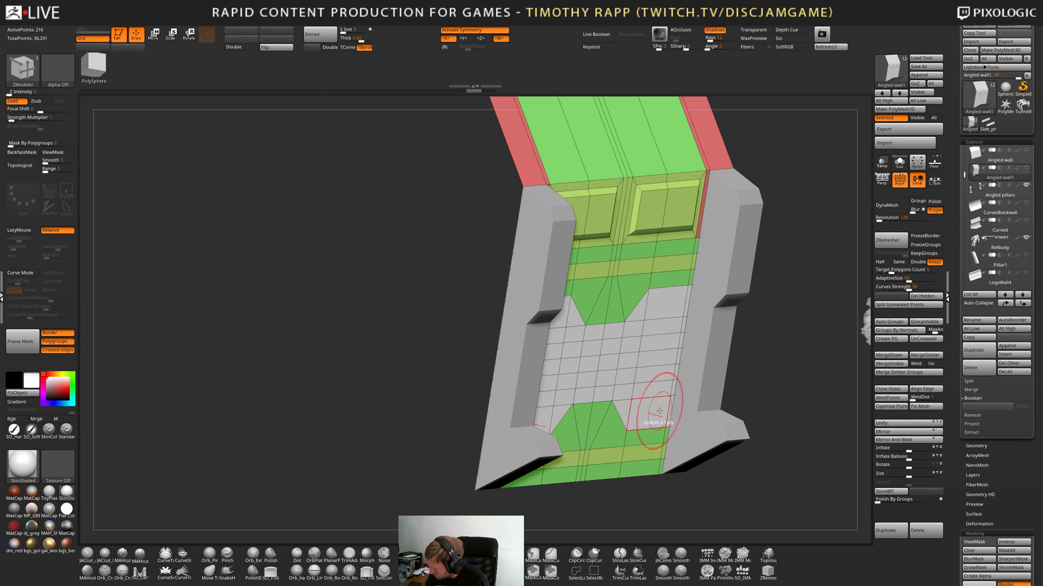
pyautogui.moveTo(659, 411)
pyautogui.mouseDown(button='right')
pyautogui.moveTo(644, 409)
pyautogui.moveTo(660, 399)
pyautogui.mouseUp(button='right')
pyautogui.hotkey('shift', 'f')
pyautogui.hotkey('shift', 'f')
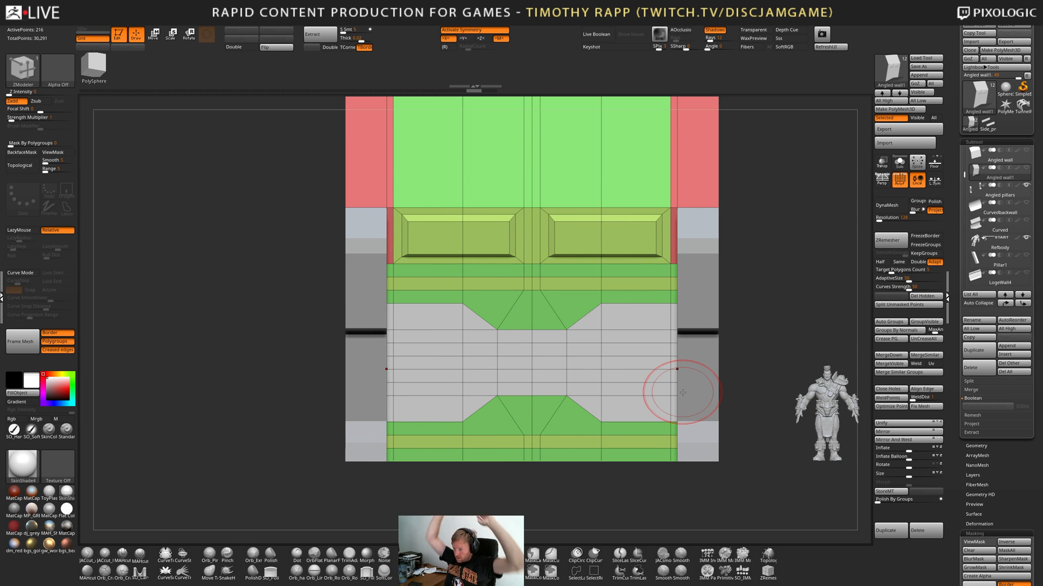
# Try extruding the marked panel again, isolate its polygroup to check the grouping, and undo the extrusion.
pyautogui.moveTo(484, 424); pyautogui.dragTo(506, 404, button='right')
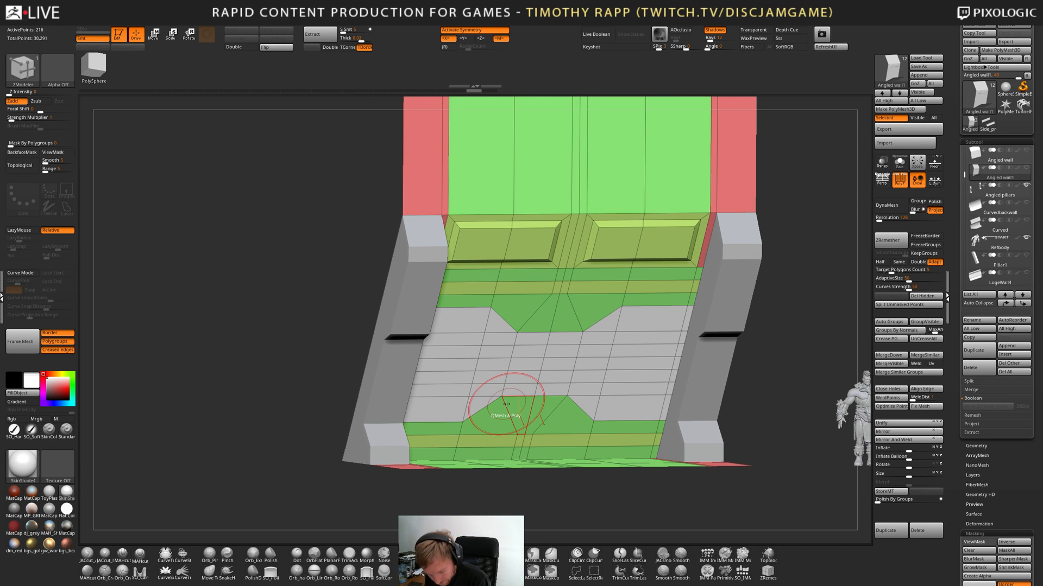
pyautogui.hotkey('ctrl', 's')
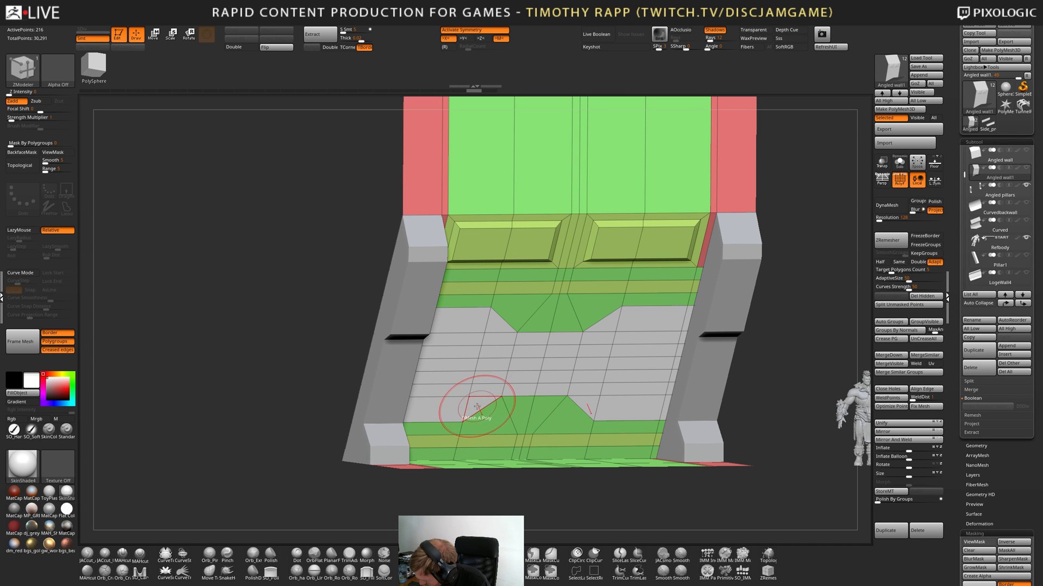
pyautogui.click(475, 406)
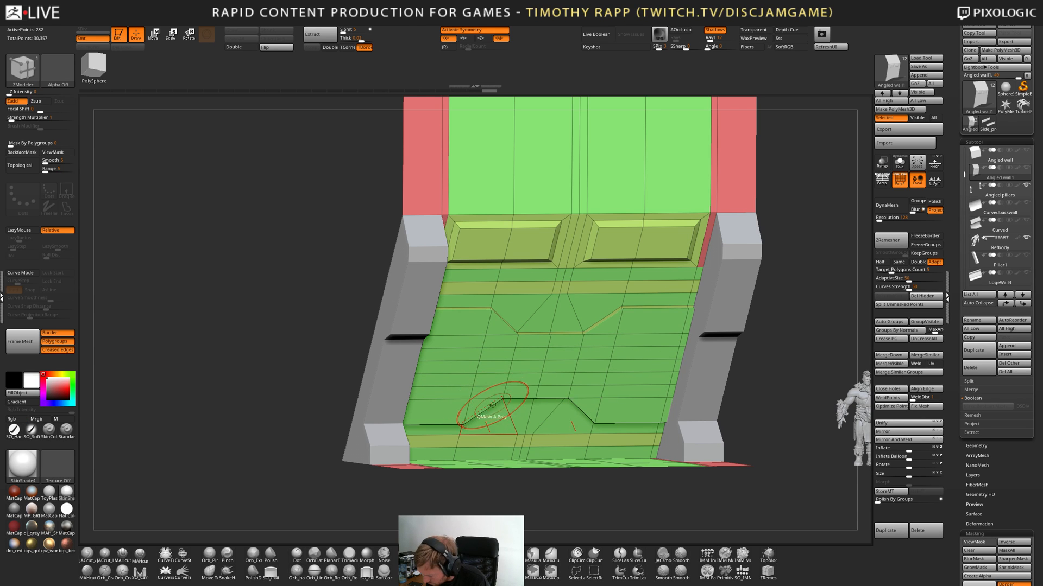
pyautogui.hotkey('ctrl', 'shift')
pyautogui.keyDown('ctrl'); pyautogui.keyDown('shift'); pyautogui.click(478, 391); pyautogui.keyUp('shift'); pyautogui.keyUp('ctrl')
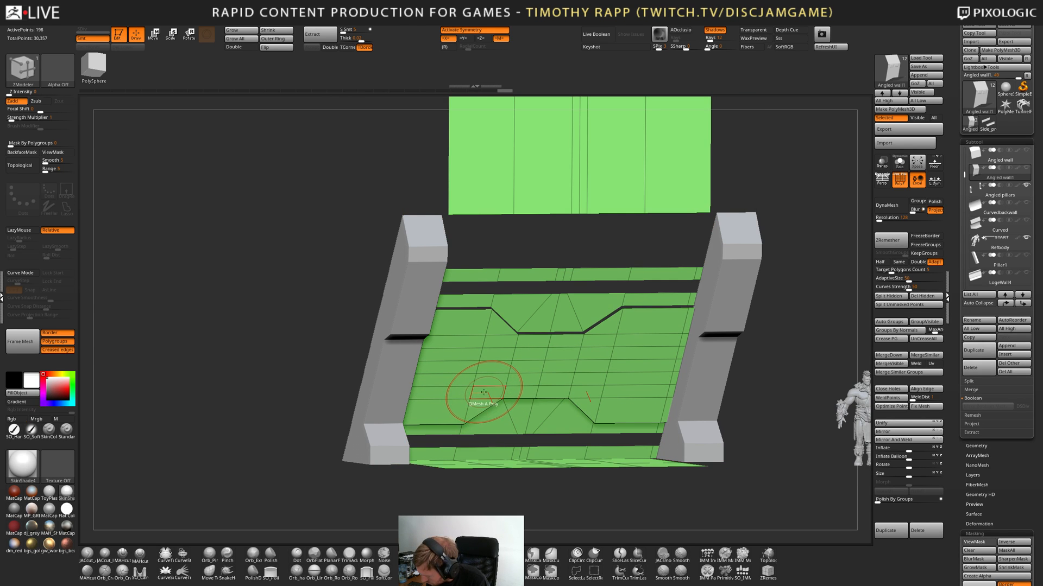
pyautogui.keyDown('ctrl'); pyautogui.keyDown('shift'); pyautogui.click(565, 245); pyautogui.keyUp('shift'); pyautogui.keyUp('ctrl')
pyautogui.moveTo(600, 304)
pyautogui.mouseDown(button='right')
pyautogui.moveTo(446, 404)
pyautogui.moveTo(511, 385)
pyautogui.mouseUp(button='right')
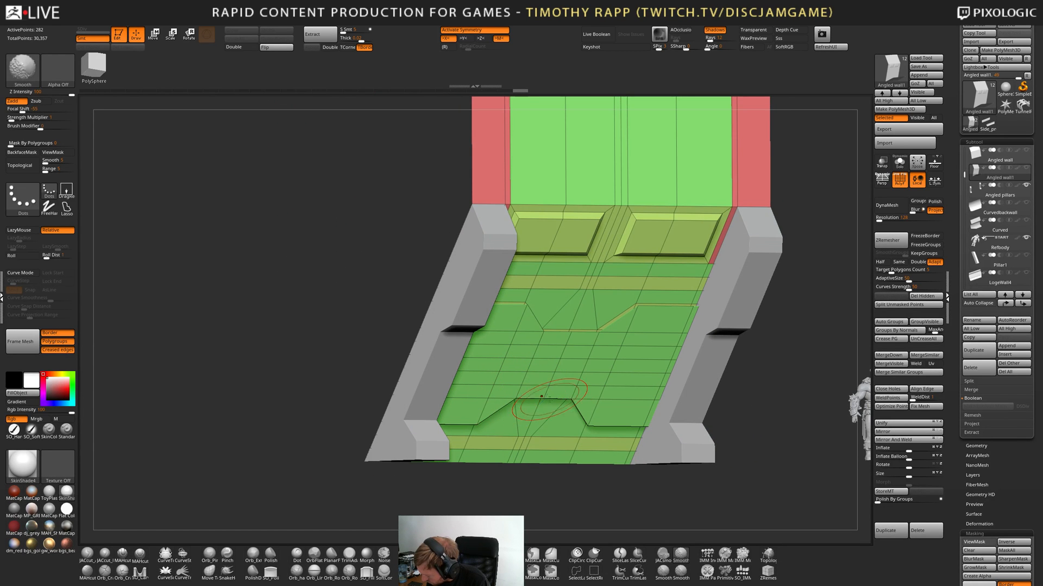
pyautogui.keyDown('ctrl'); pyautogui.keyDown('shift'); pyautogui.click(562, 399); pyautogui.keyUp('shift'); pyautogui.keyUp('ctrl')
pyautogui.hotkey('ctrl', 'z')
pyautogui.hotkey('ctrl', 'z')
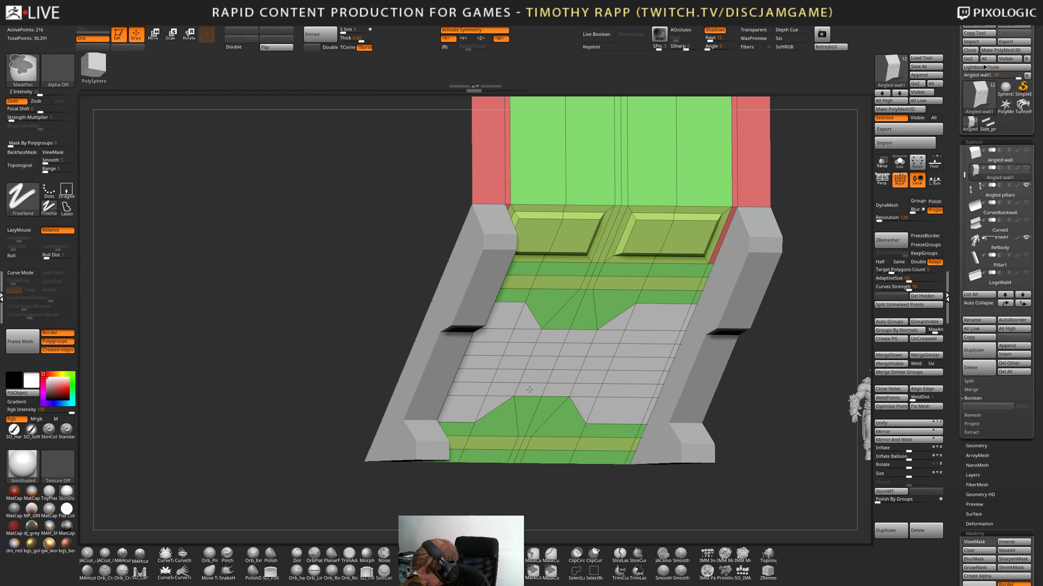
# Extrude the marked middle panel as a polygroup separate from the surrounding dark strips, and isolate that group.
pyautogui.keyDown('ctrl'); pyautogui.moveTo(532, 389); pyautogui.dragTo(535, 392); pyautogui.keyUp('ctrl')
pyautogui.click(536, 394)
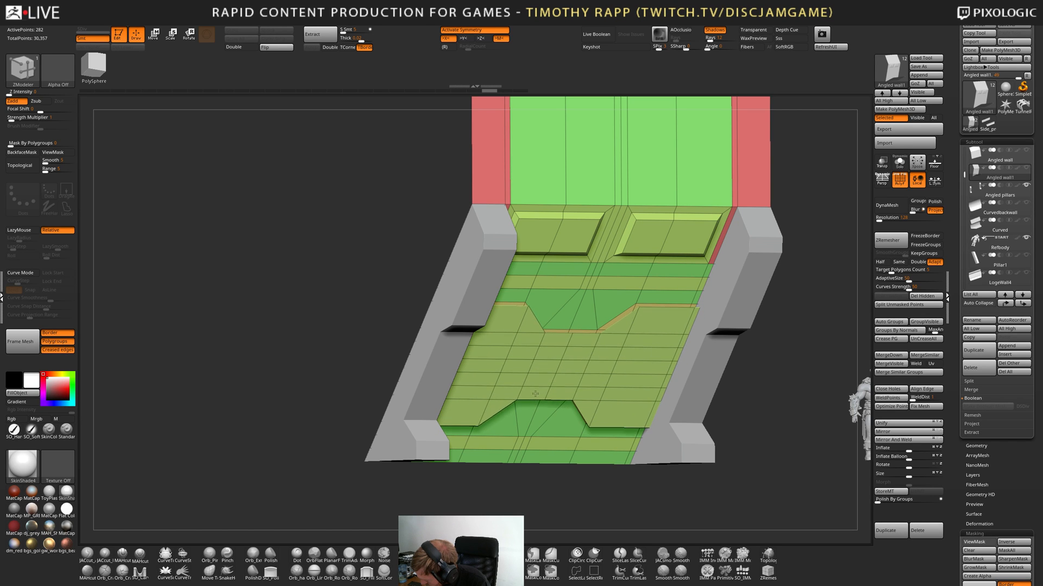
pyautogui.keyDown('ctrl'); pyautogui.keyDown('shift'); pyautogui.click(536, 390); pyautogui.keyUp('shift'); pyautogui.keyUp('ctrl')
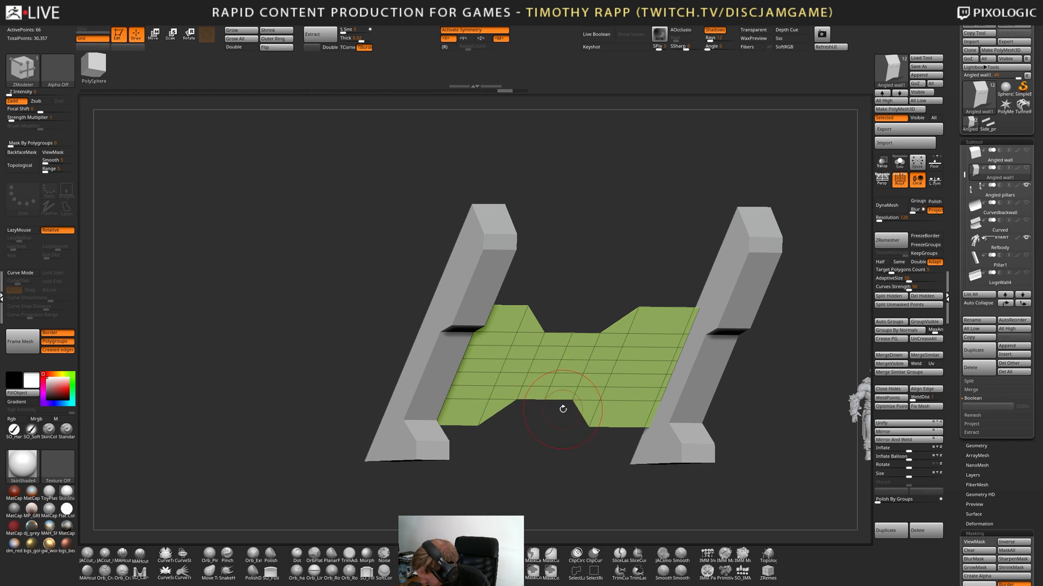
# Try ZModeler's edge Extrude with the Polyloop target on the wall panel's upper border, and undo it.
pyautogui.press('space')
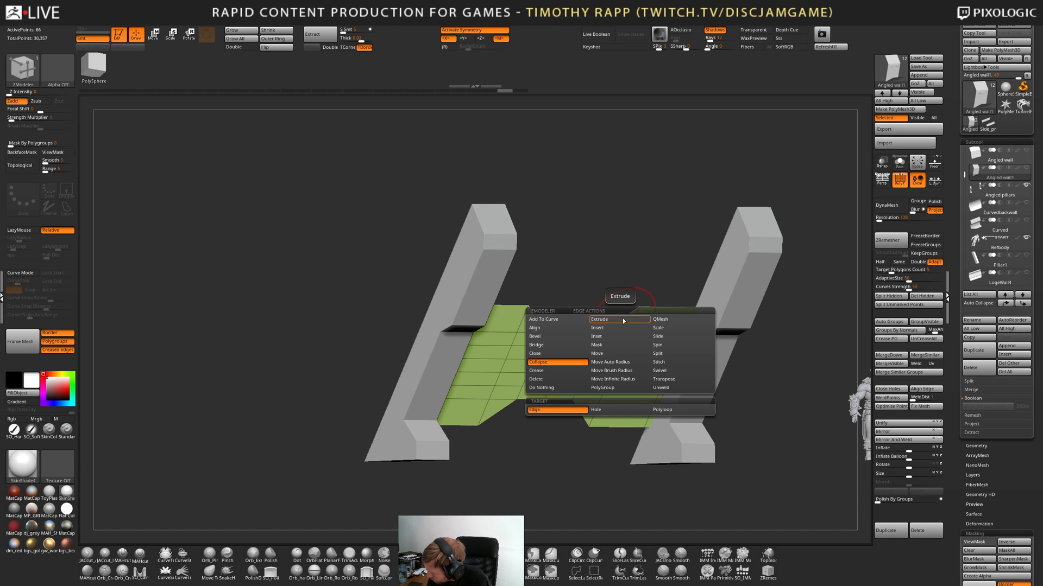
pyautogui.click(614, 320)
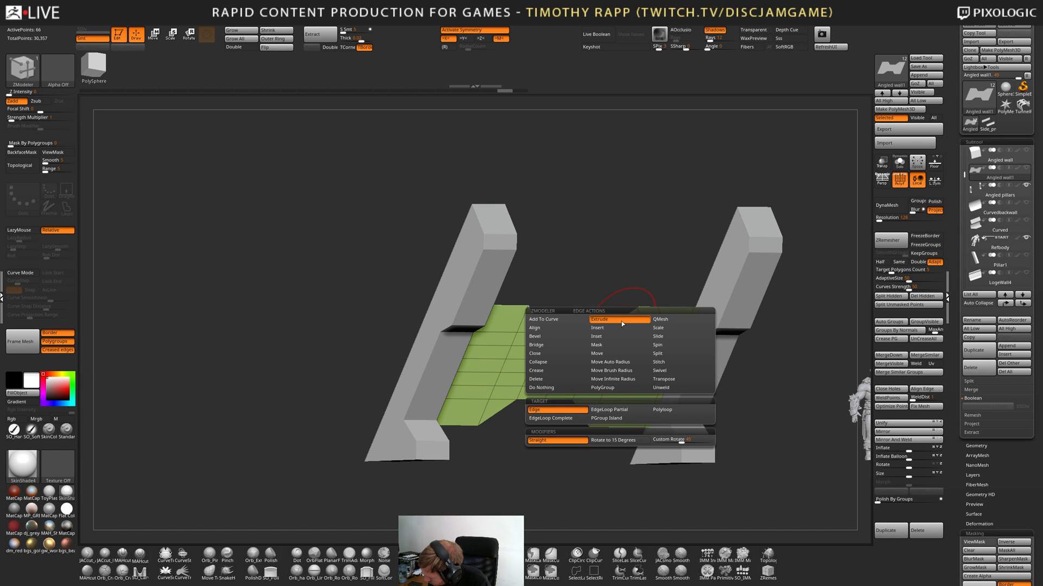
pyautogui.click(662, 410)
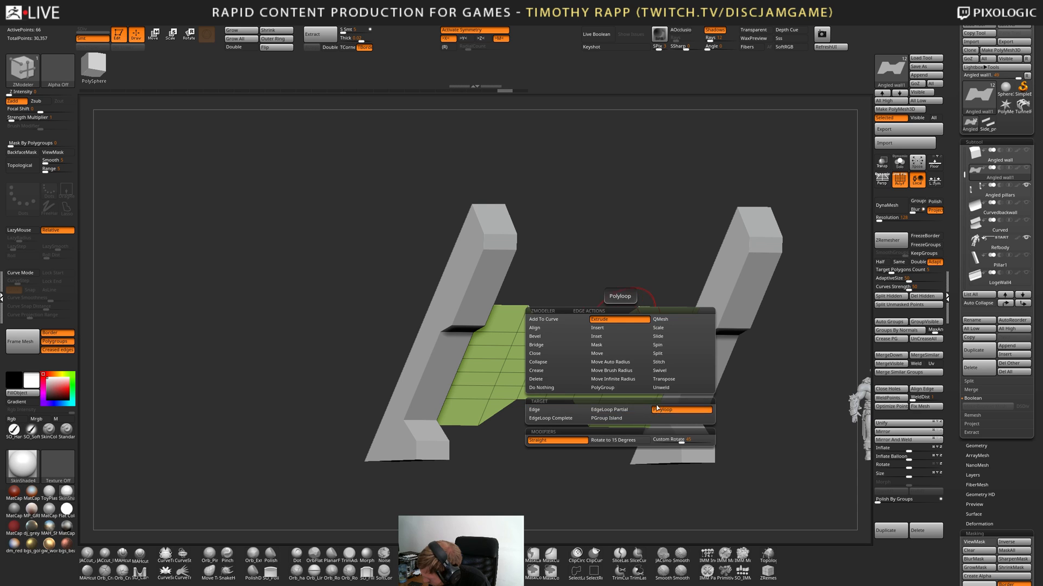
pyautogui.moveTo(609, 322); pyautogui.dragTo(614, 318)
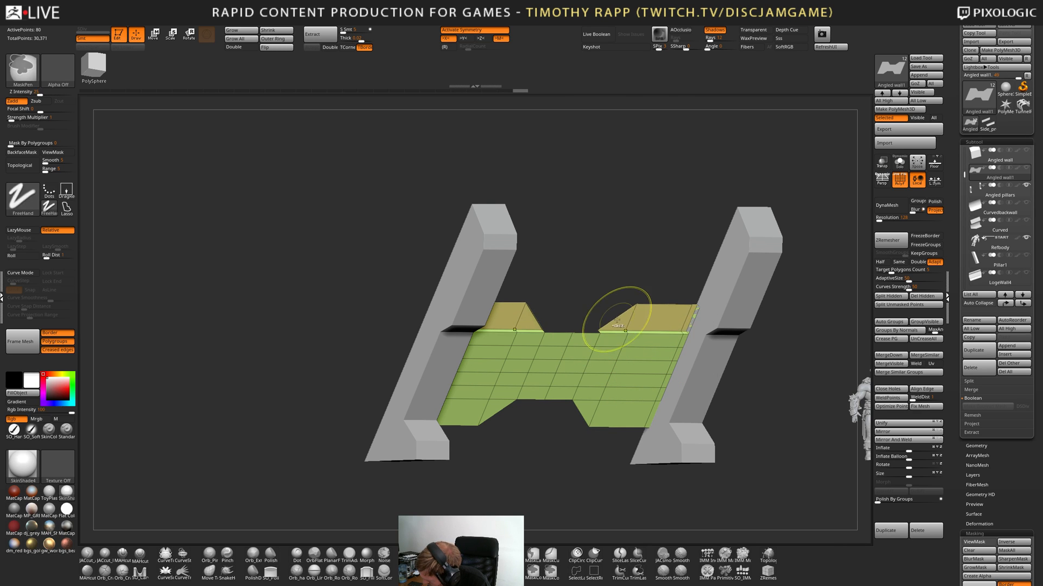
pyautogui.hotkey('ctrl', 'z')
# Try the edge Extrude on the panel's border with the EdgeLoop Complete target, and undo the attempt.
pyautogui.press('space')
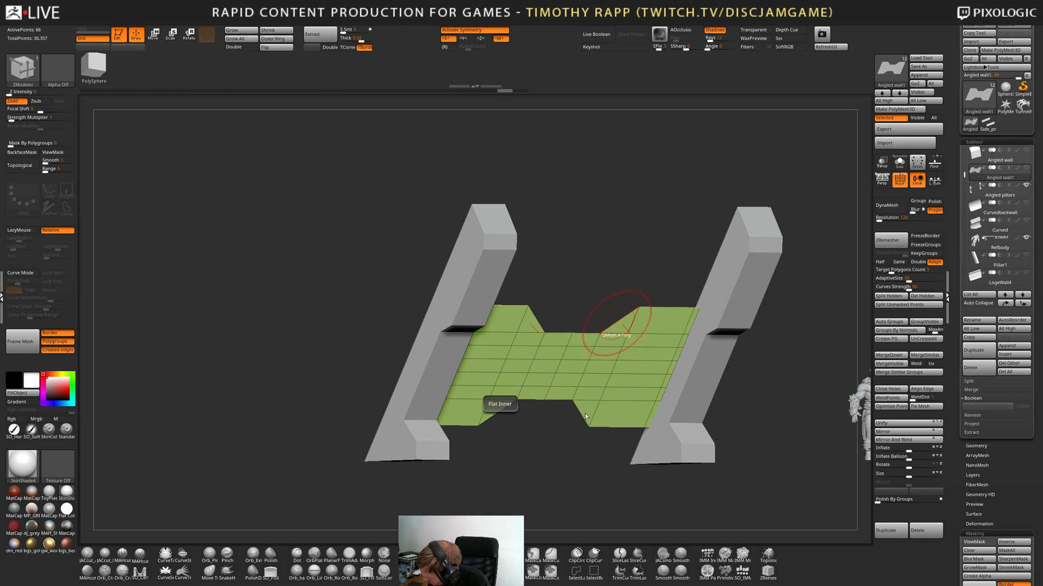
pyautogui.press('space')
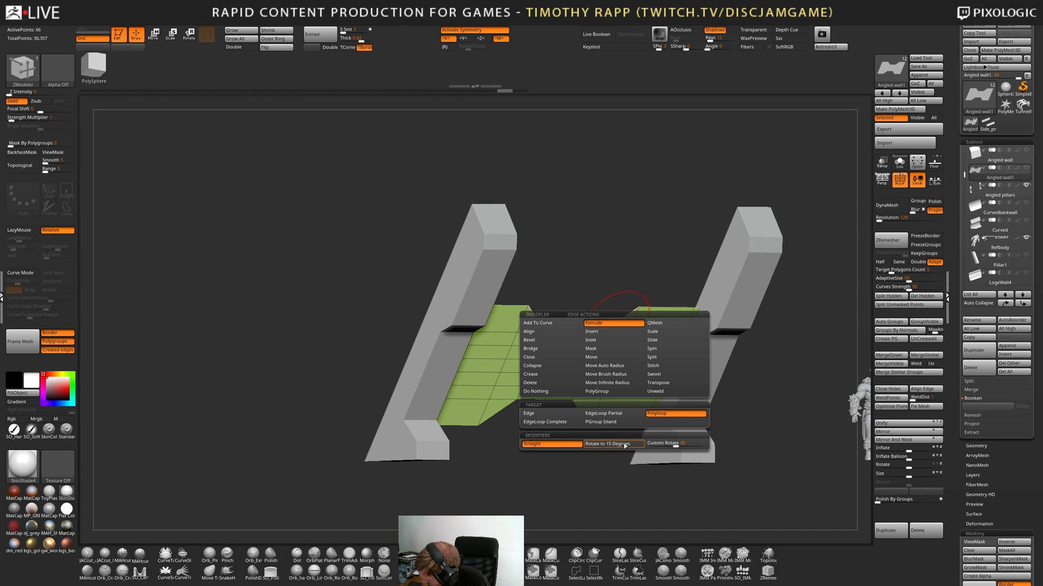
pyautogui.click(554, 423)
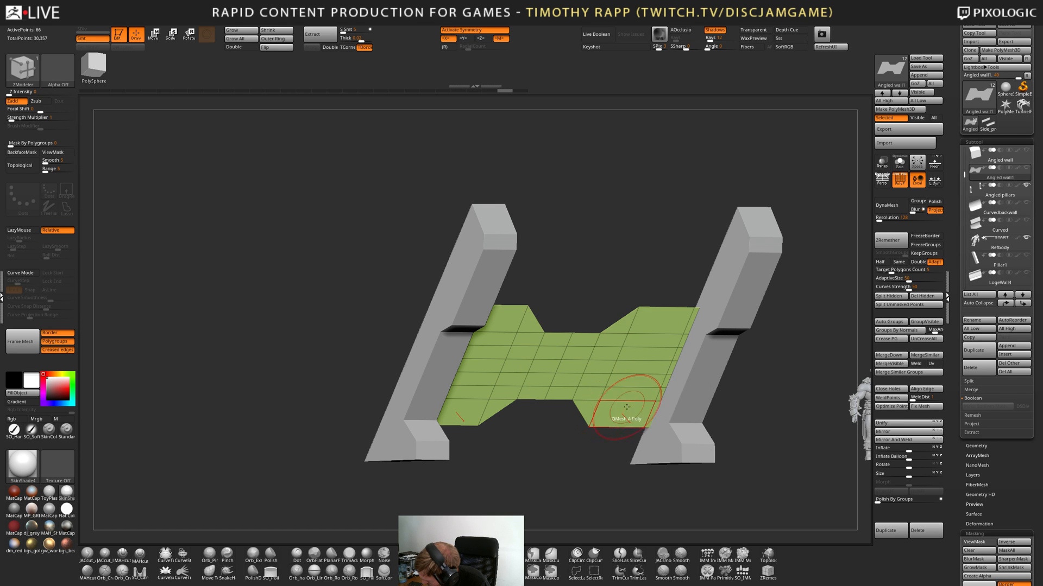
pyautogui.moveTo(619, 310); pyautogui.dragTo(609, 286, button='right')
pyautogui.click(614, 321)
pyautogui.click(659, 321)
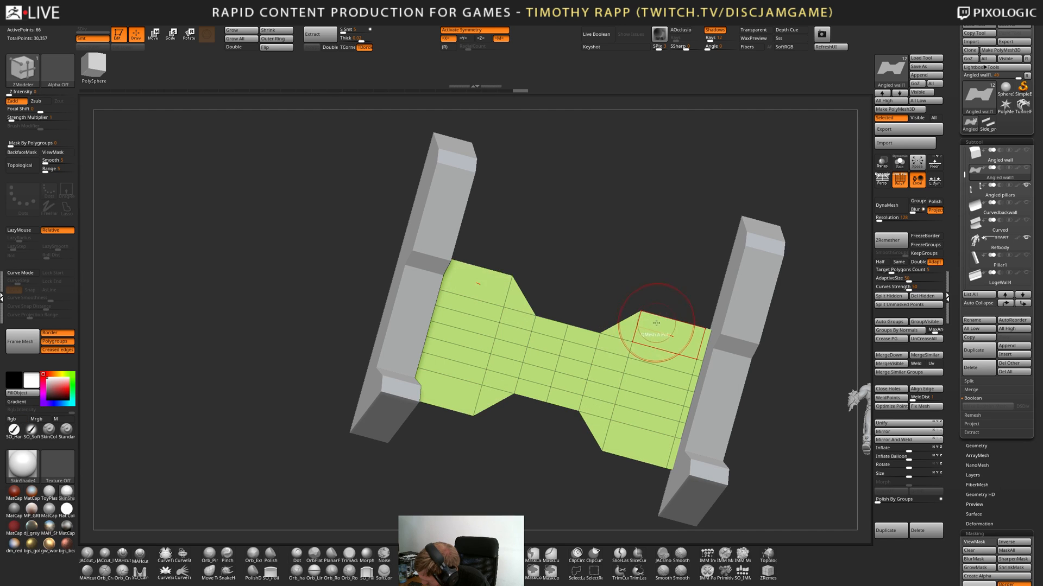
pyautogui.moveTo(634, 325); pyautogui.dragTo(581, 442, button='right')
pyautogui.hotkey('ctrl', 'z')
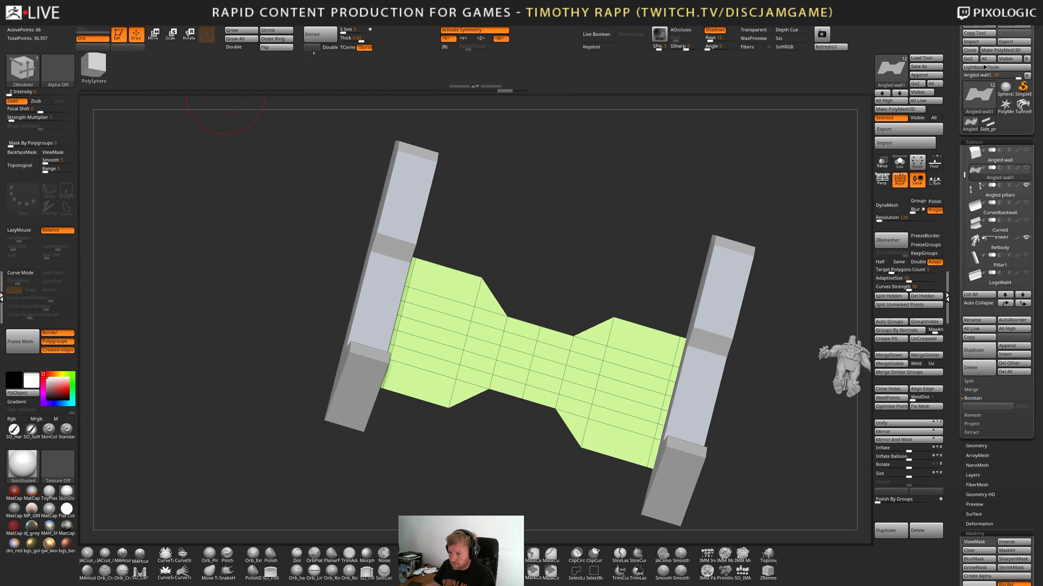
# Send the angled wall panel through GoZ and switch to Maya to work on it there.
pyautogui.click(967, 59)
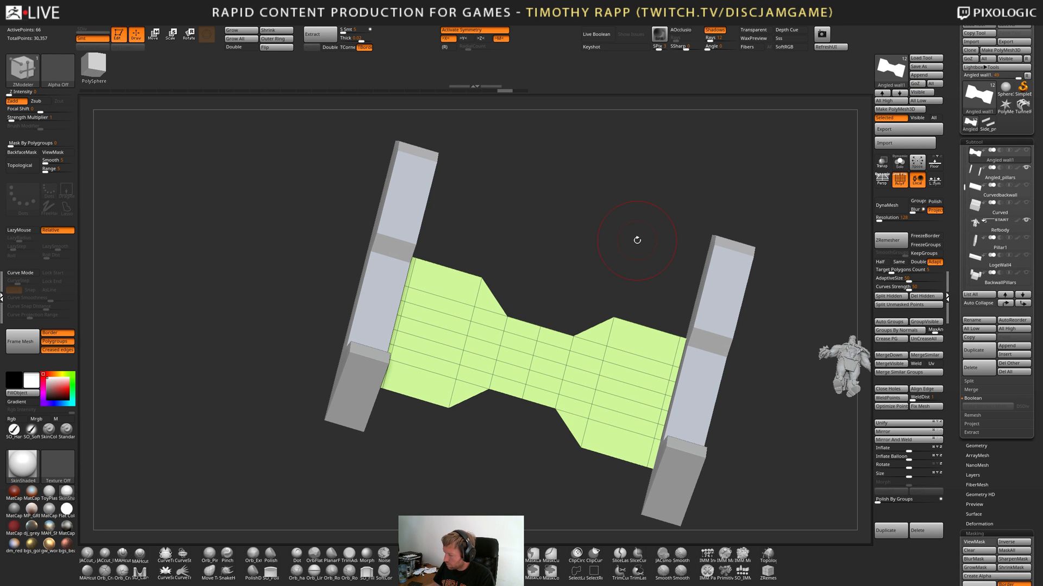
pyautogui.hotkey('alt', 'Tab')
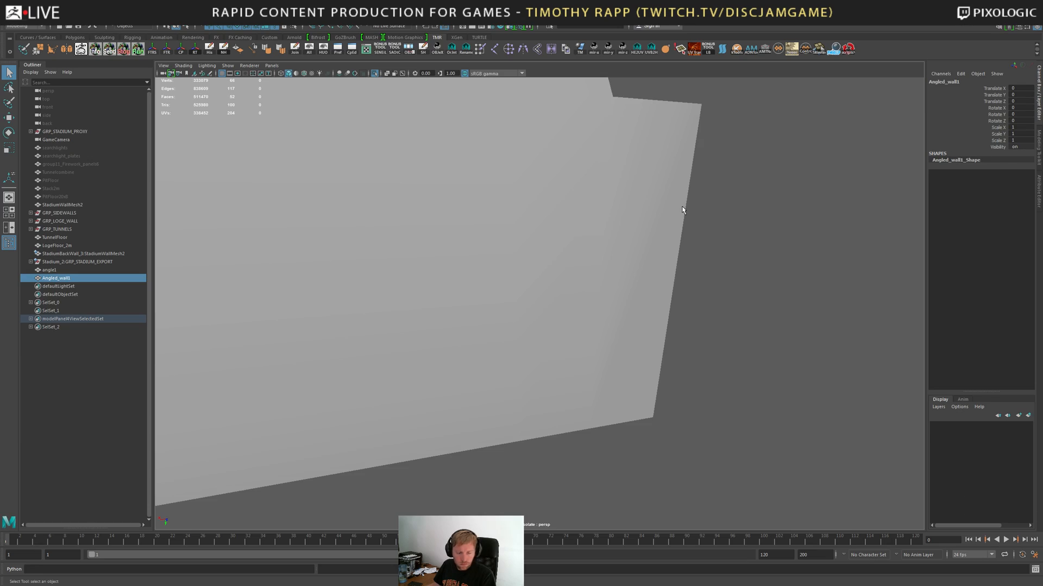
pyautogui.keyDown('alt'); pyautogui.moveTo(714, 219); pyautogui.dragTo(567, 278); pyautogui.keyUp('alt')
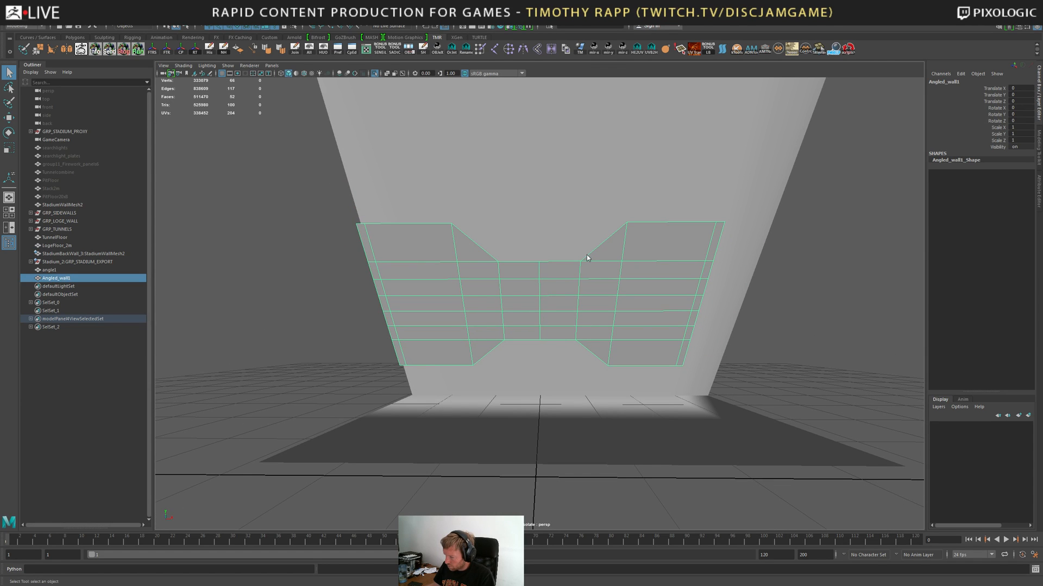
# Extrude the panel's complete outer border edge loop, and try pulling the new edges outward along their local axis.
pyautogui.press('F10')
pyautogui.click(595, 256)
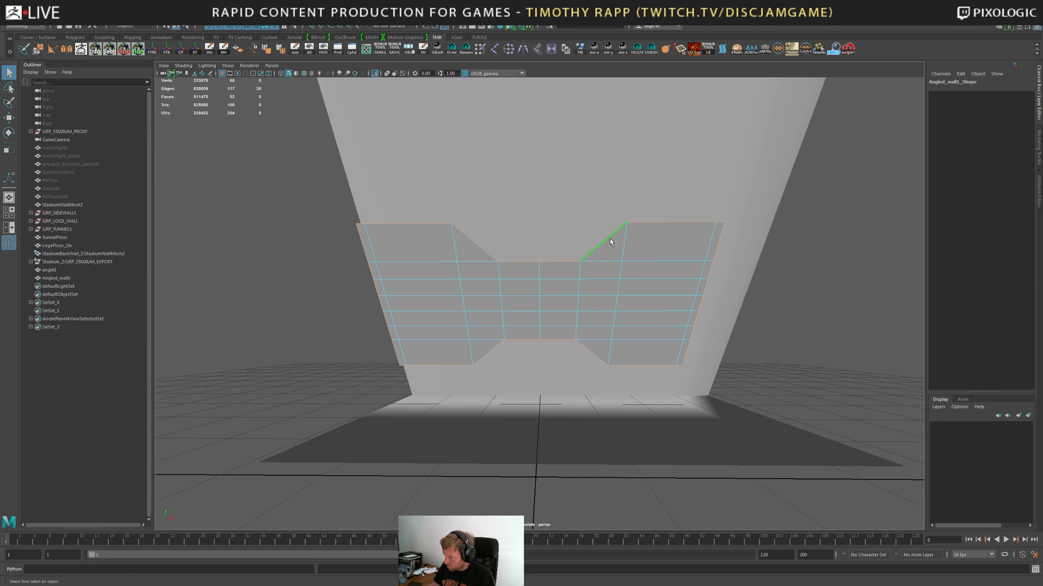
pyautogui.hotkey('ctrl', 'e')
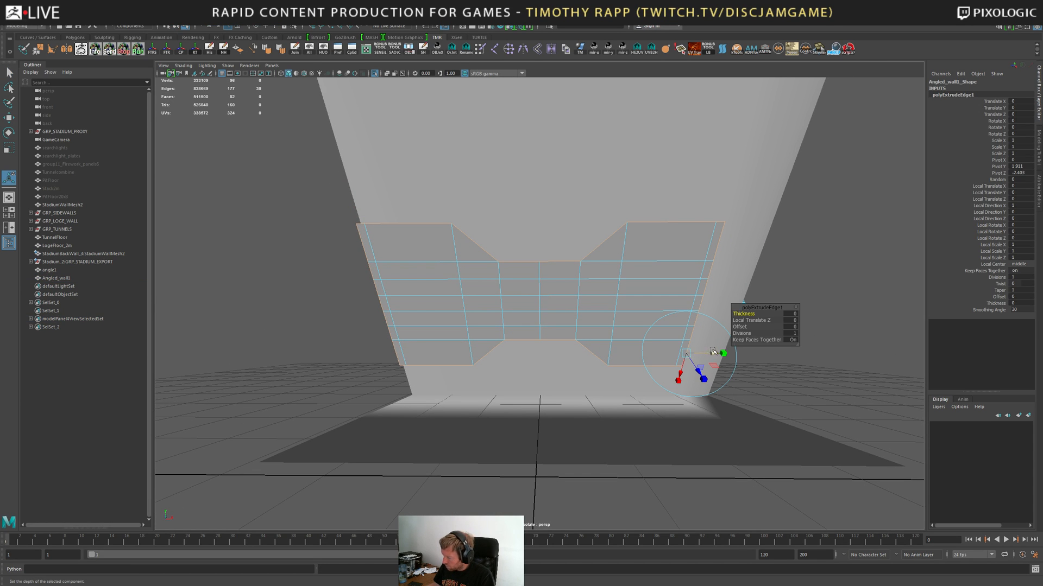
pyautogui.moveTo(713, 352); pyautogui.dragTo(733, 358)
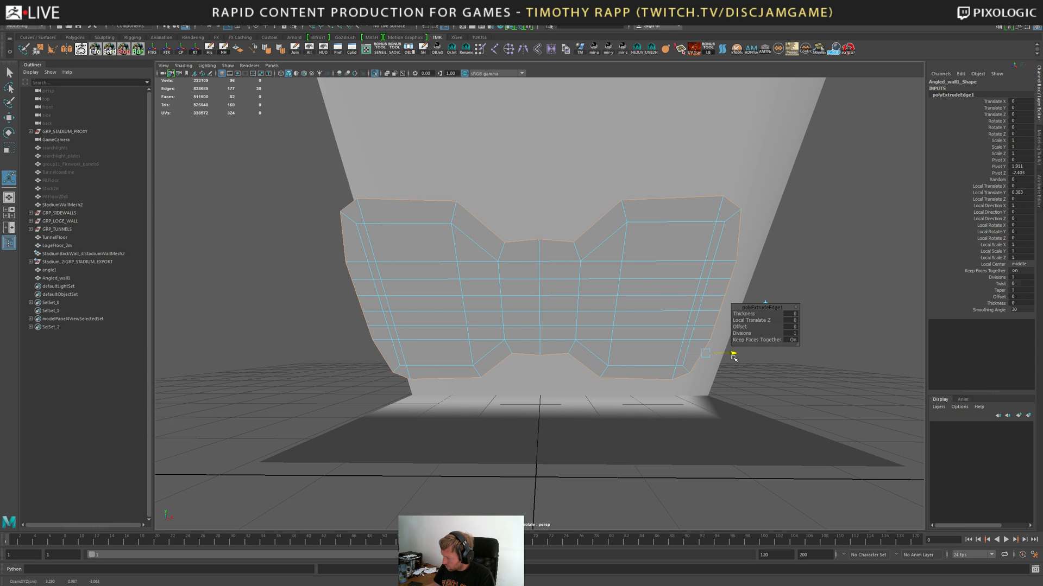
pyautogui.hotkey('ctrl', 'z')
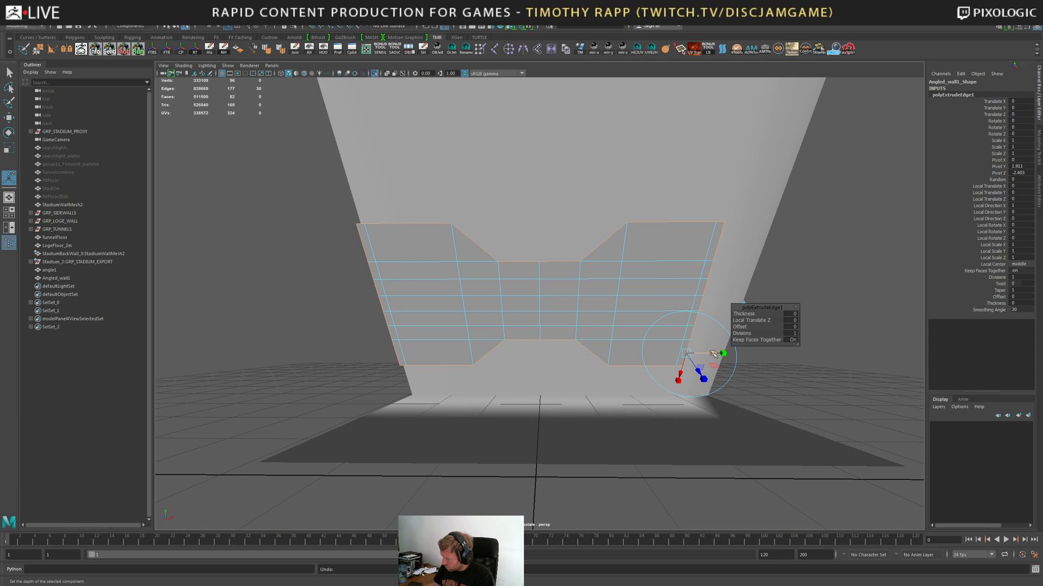
# Set the border edge extrusion's offset to 0.37 to form a flat rim around the panel.
pyautogui.moveTo(744, 321); pyautogui.dragTo(750, 328)
pyautogui.hotkey('ctrl', 'z')
pyautogui.hotkey('ctrl', 'z')
pyautogui.keyDown('alt'); pyautogui.moveTo(622, 309); pyautogui.dragTo(619, 293); pyautogui.keyUp('alt')
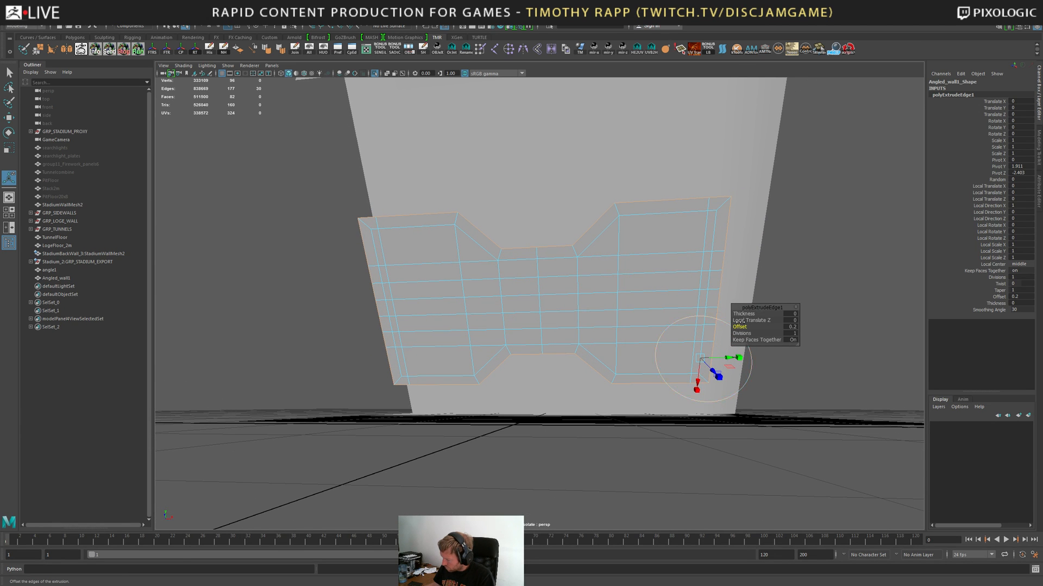
pyautogui.moveTo(667, 359); pyautogui.dragTo(568, 407)
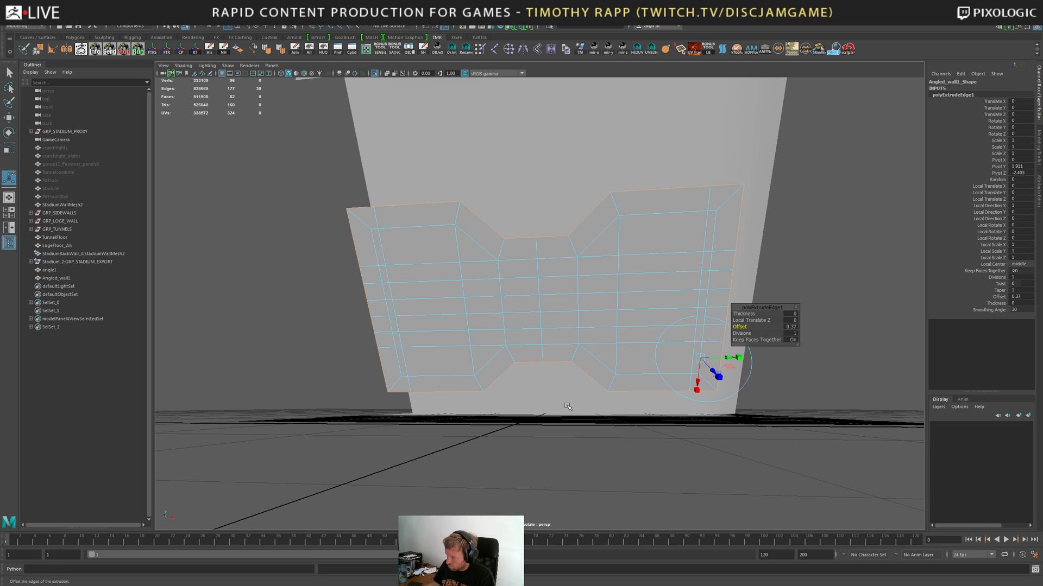
pyautogui.moveTo(563, 420); pyautogui.dragTo(567, 421)
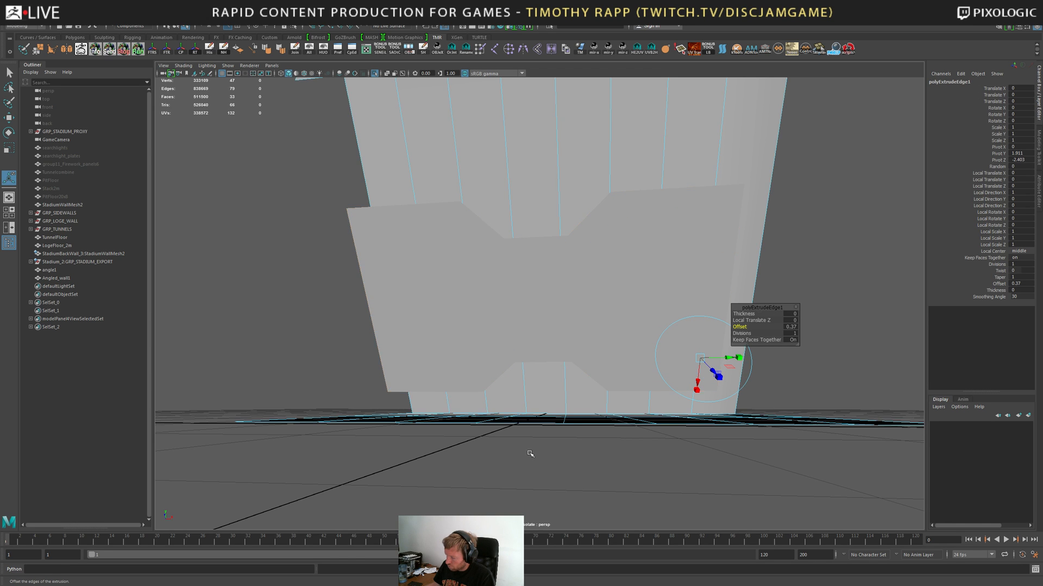
# Leave the extrude operation, select Angled_wall1 as a whole object, and send it back to ZBrush with GoZ.
pyautogui.keyDown('alt'); pyautogui.moveTo(530, 454); pyautogui.dragTo(563, 461); pyautogui.keyUp('alt')
pyautogui.click(565, 330)
pyautogui.press('q')
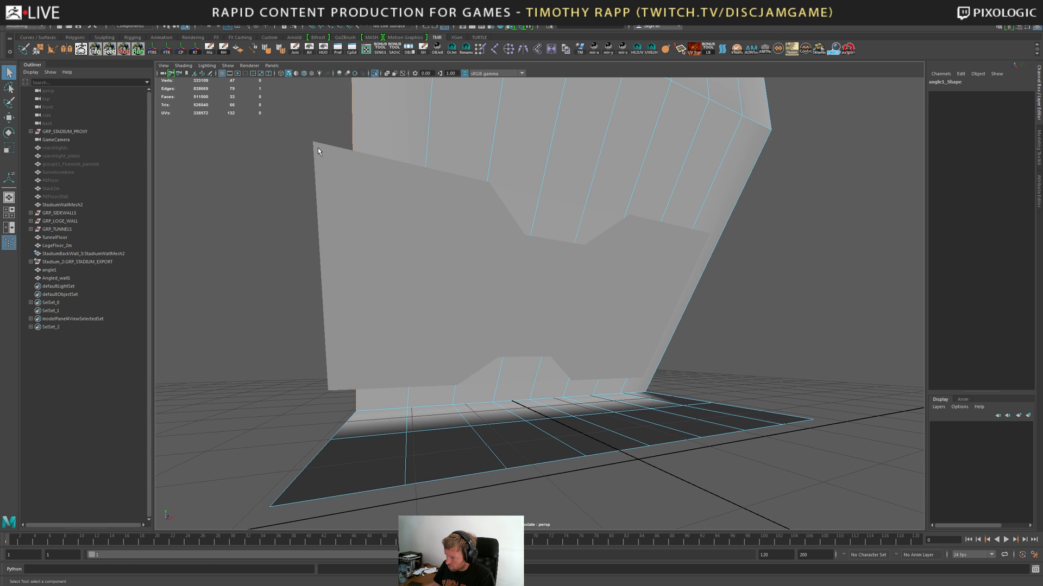
pyautogui.doubleClick(318, 148)
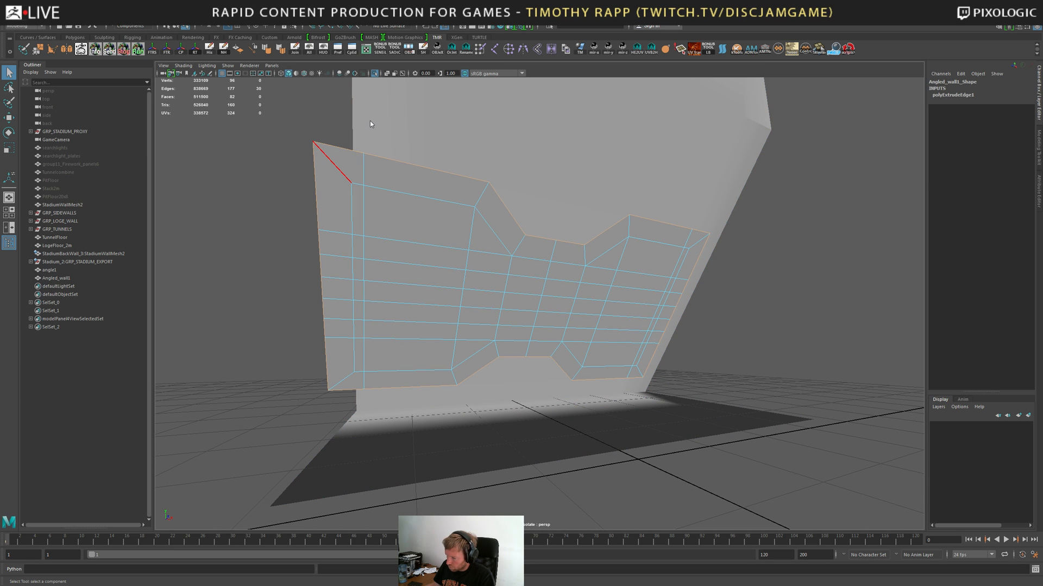
pyautogui.press('F8')
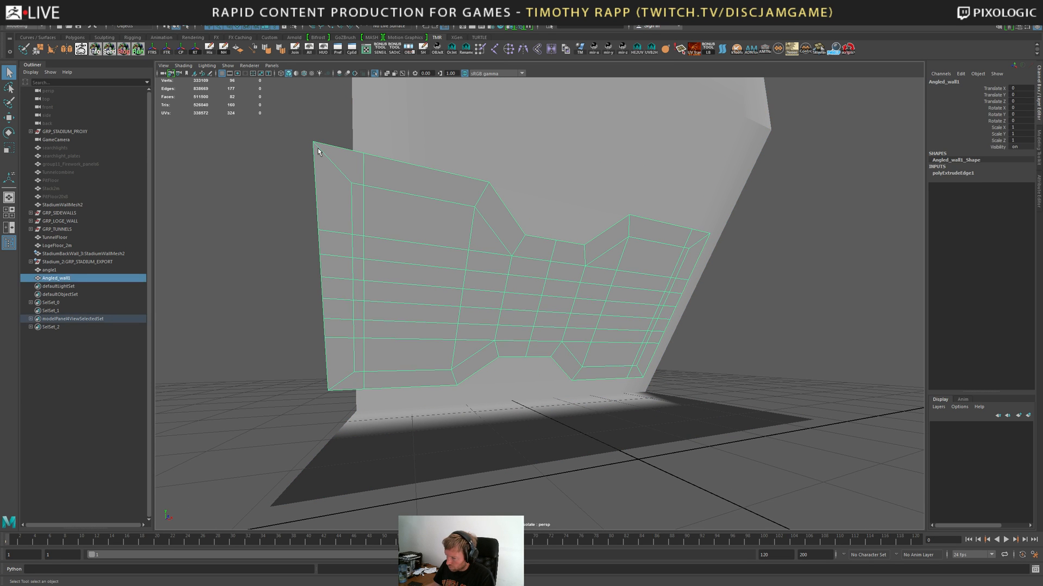
pyautogui.click(81, 50)
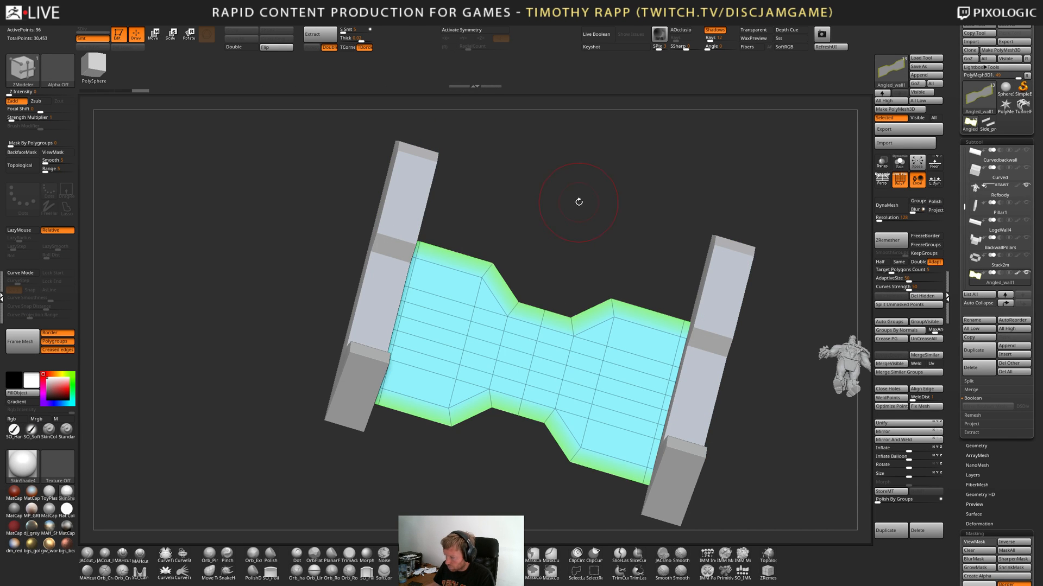
# Turn off the yellow polypaint colouring on the imported panel and display its polyframe.
pyautogui.keyDown('shift'); pyautogui.moveTo(578, 202); pyautogui.dragTo(275, 371); pyautogui.keyUp('shift')
pyautogui.hotkey('shift', 'f')
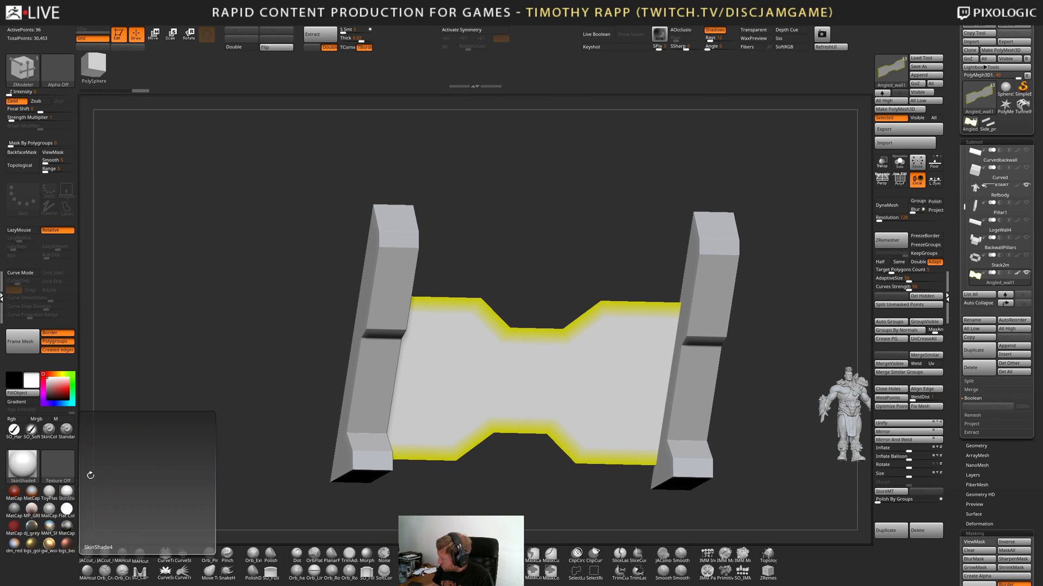
pyautogui.click(1021, 232)
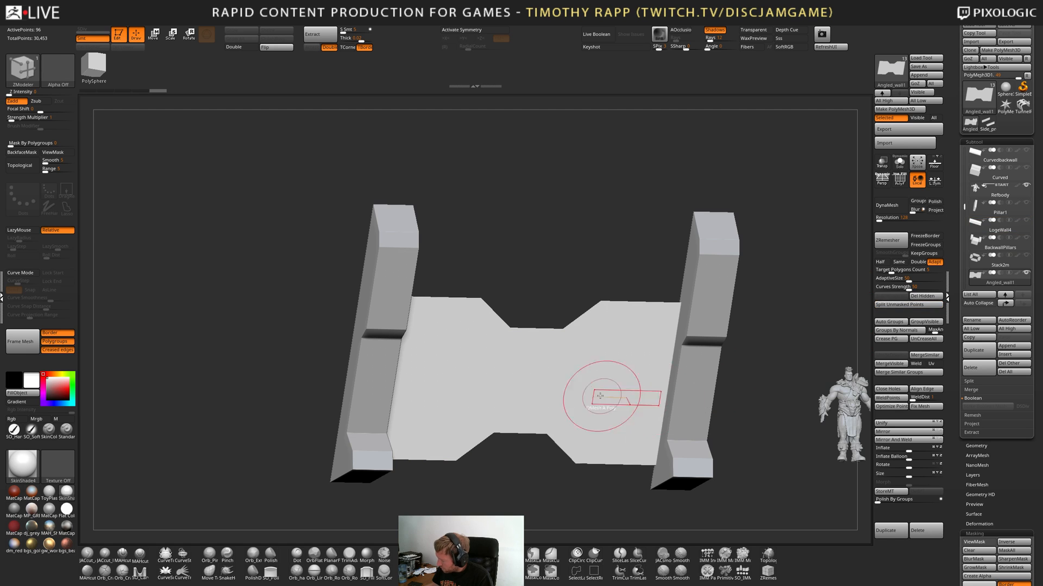
pyautogui.hotkey('shift', 'f')
pyautogui.hotkey('shift', 'f')
pyautogui.hotkey('shift', 'f')
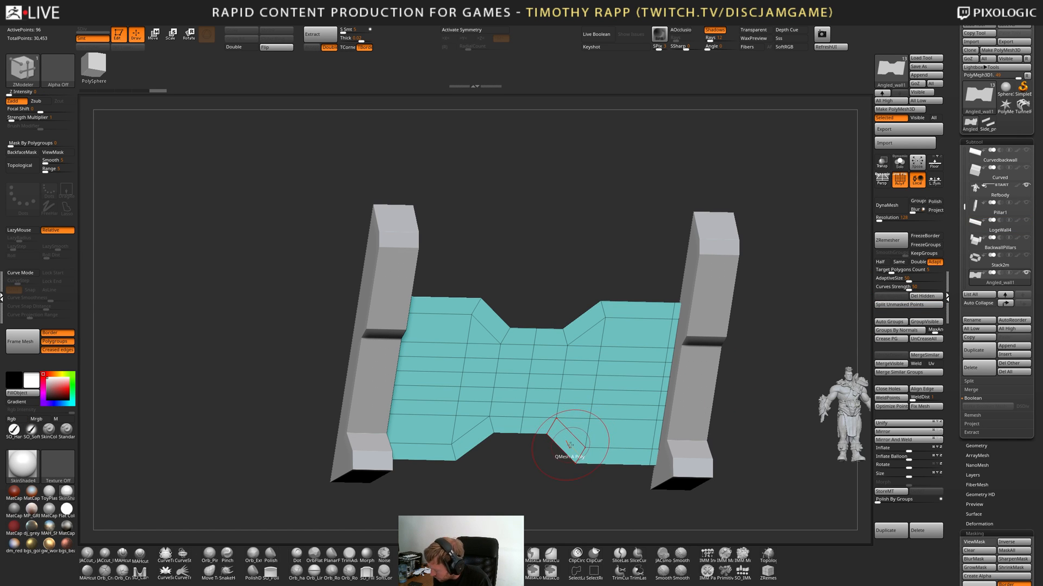
# Mark all rim polygons around the panel's border as a temporary ZModeler polygroup, isolating the panel to reach its sides.
pyautogui.click(618, 458)
pyautogui.keyDown('alt'); pyautogui.moveTo(618, 458); pyautogui.dragTo(654, 456); pyautogui.keyUp('alt')
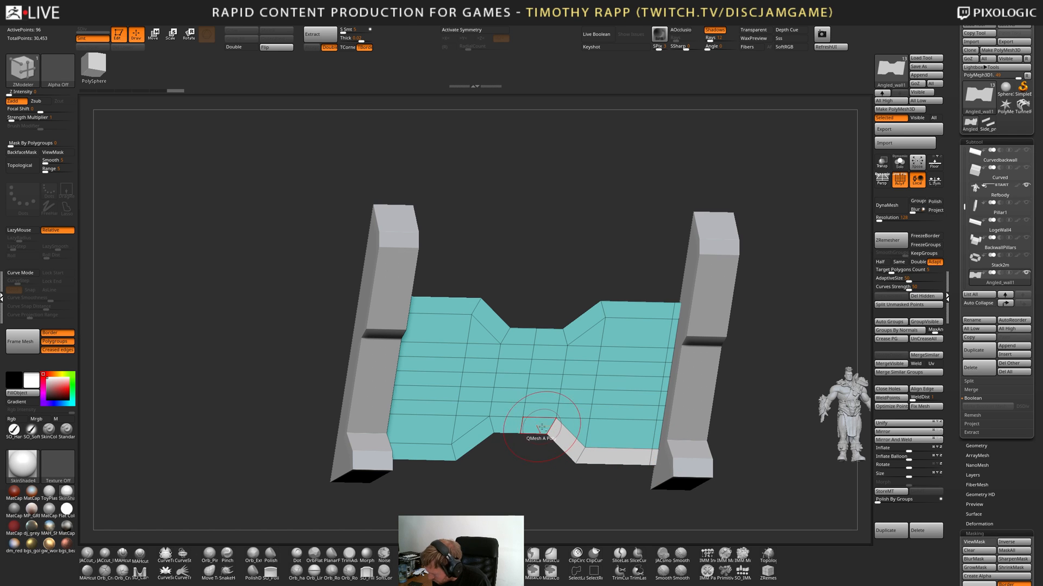
pyautogui.keyDown('alt'); pyautogui.moveTo(542, 427); pyautogui.dragTo(427, 453); pyautogui.keyUp('alt')
pyautogui.hotkey('alt', 's')
pyautogui.moveTo(493, 457); pyautogui.dragTo(469, 446)
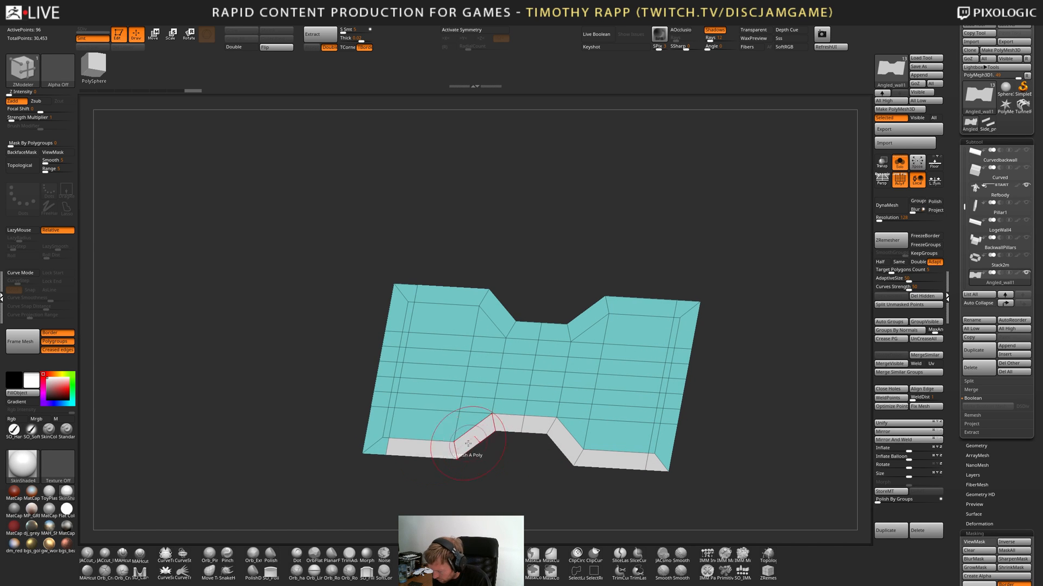
pyautogui.keyDown('alt'); pyautogui.moveTo(386, 449); pyautogui.dragTo(377, 427); pyautogui.keyUp('alt')
pyautogui.keyDown('alt'); pyautogui.moveTo(396, 315); pyautogui.dragTo(379, 399); pyautogui.keyUp('alt')
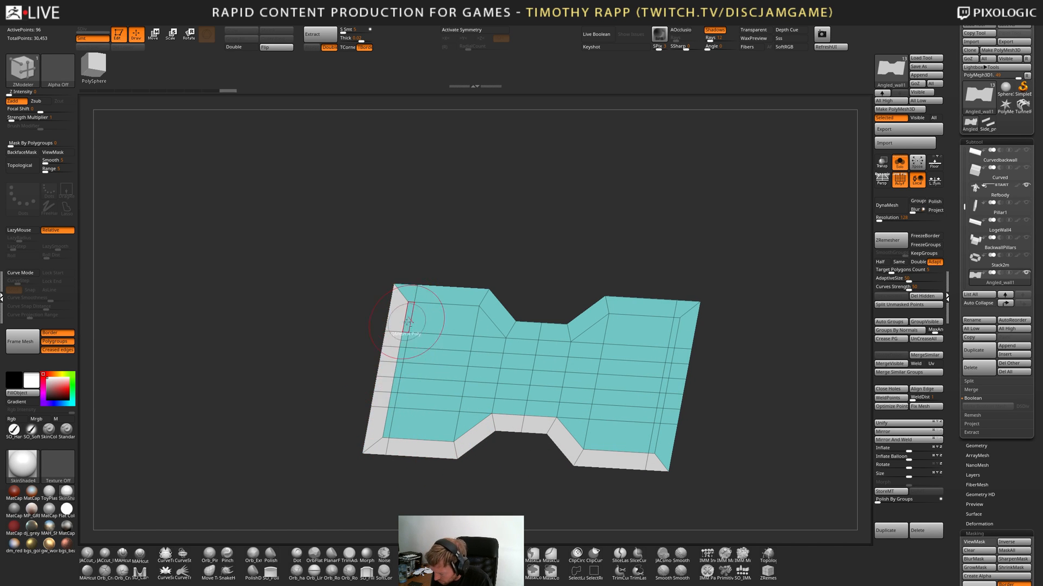
pyautogui.moveTo(409, 295)
pyautogui.keyDown('alt'); pyautogui.mouseDown()
pyautogui.moveTo(489, 308)
pyautogui.moveTo(523, 328)
pyautogui.moveTo(634, 303)
pyautogui.moveTo(684, 312)
pyautogui.moveTo(665, 443)
pyautogui.moveTo(704, 442)
pyautogui.mouseUp(); pyautogui.keyUp('alt')
# QMesh the marked rim polygons outward into a raised frame, and show the surrounding pillars again.
pyautogui.click(602, 459)
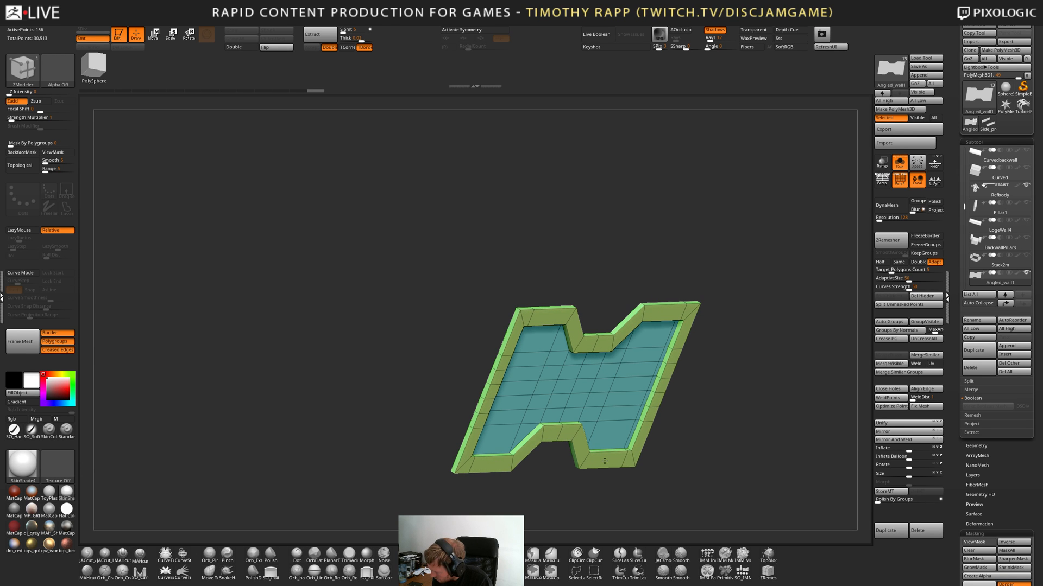
pyautogui.hotkey('alt', 's')
pyautogui.keyDown('alt'); pyautogui.moveTo(731, 451); pyautogui.dragTo(639, 434); pyautogui.keyUp('alt')
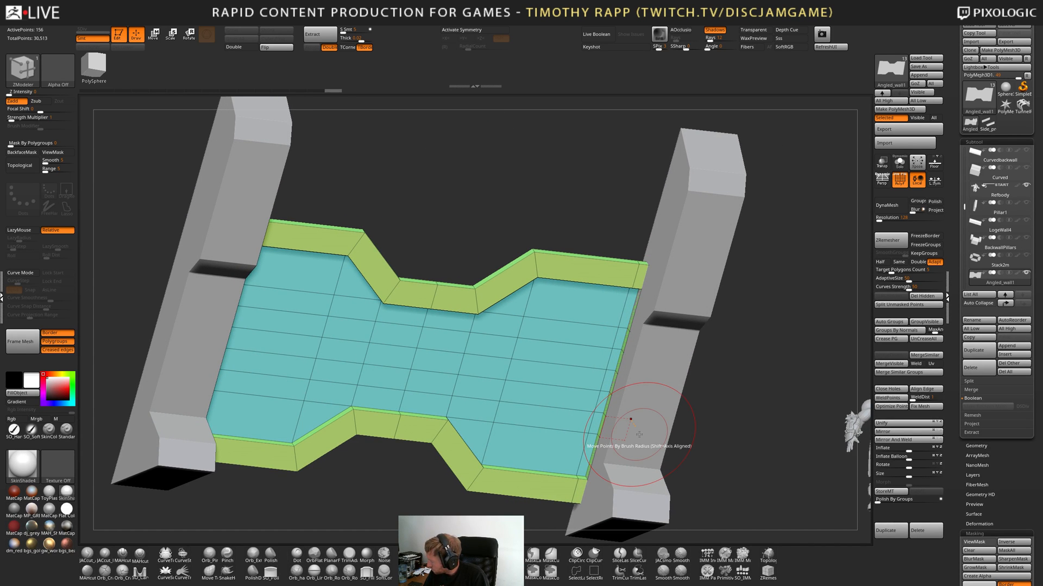
# Reorder the framed Angled_wall1 subtool so it sits directly above Angled_pillars in the list.
pyautogui.keyDown('shift'); pyautogui.click(1010, 304); pyautogui.keyUp('shift')
pyautogui.click(1024, 304)
pyautogui.click(1024, 304)
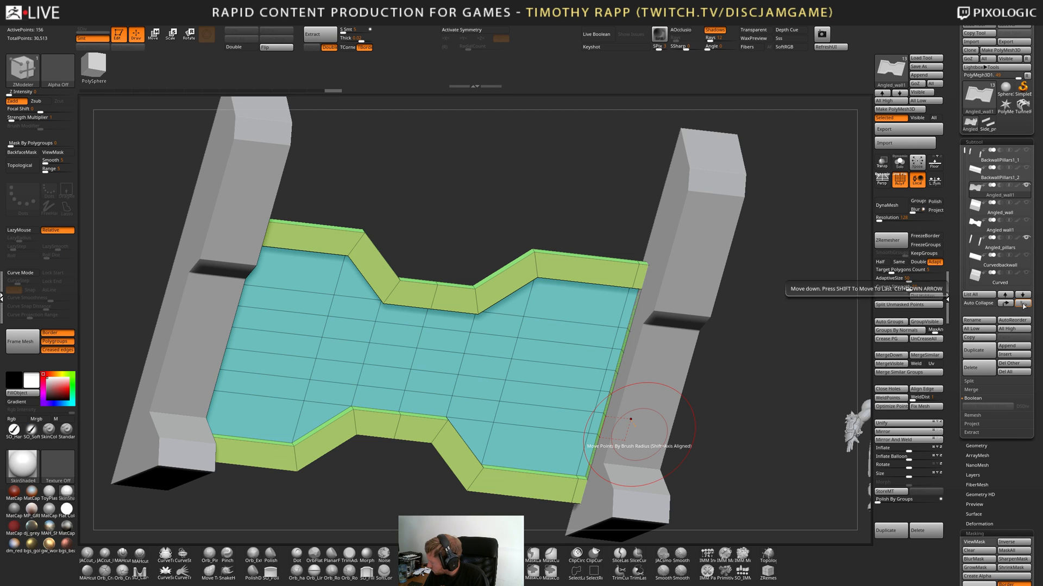
pyautogui.click(1025, 304)
pyautogui.click(1024, 305)
# Compare the flat and framed panel subtools by switching between them, ending with the flat original selected.
pyautogui.press('Up')
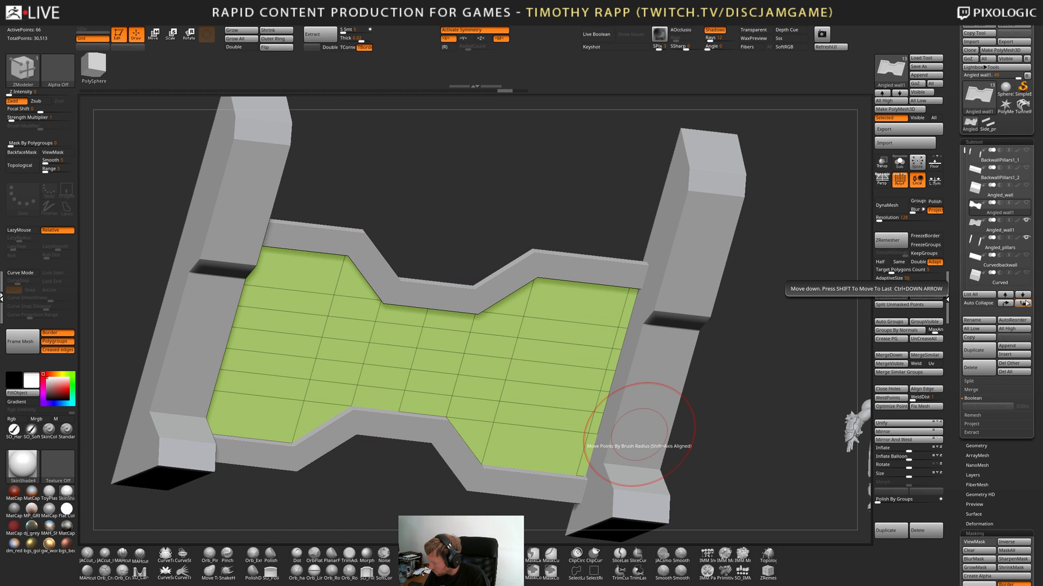
pyautogui.press('Down')
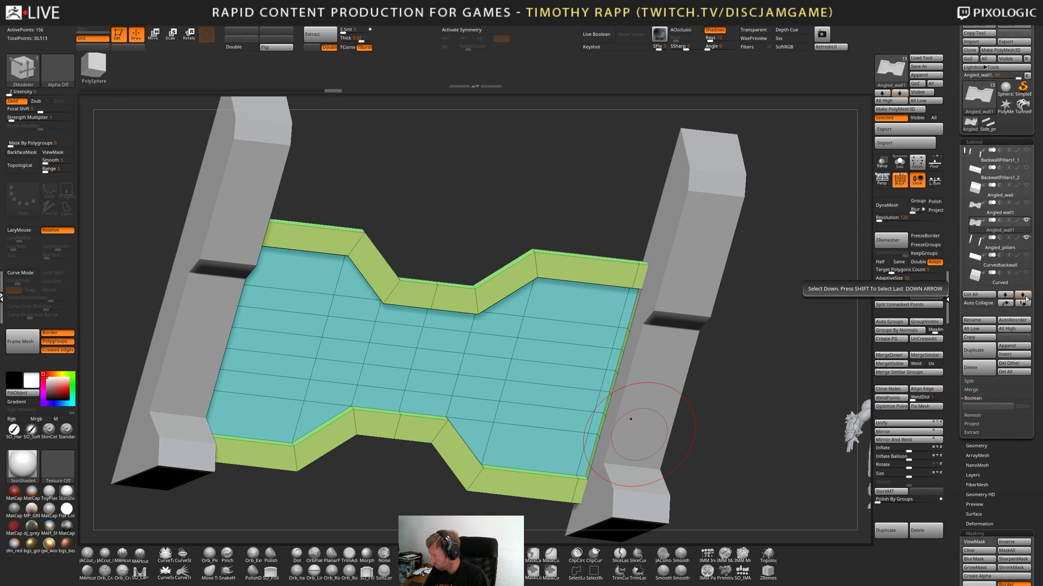
pyautogui.click(1023, 295)
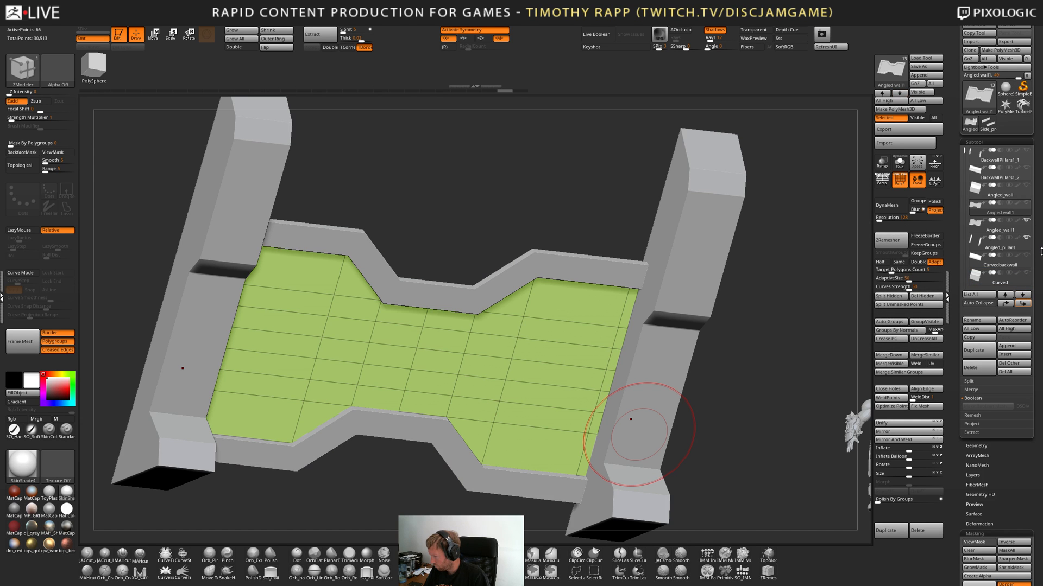
# Select the framed panel subtool and make the Angled_wall subtool visible behind it.
pyautogui.press('Down')
pyautogui.click(1025, 185)
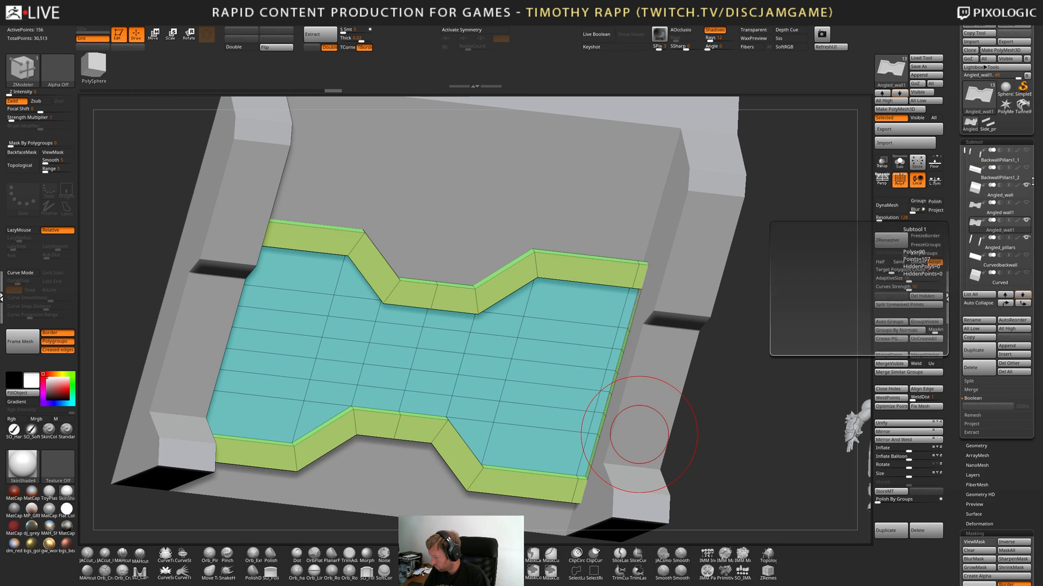
pyautogui.keyDown('shift'); pyautogui.moveTo(699, 386); pyautogui.dragTo(607, 418); pyautogui.keyUp('shift')
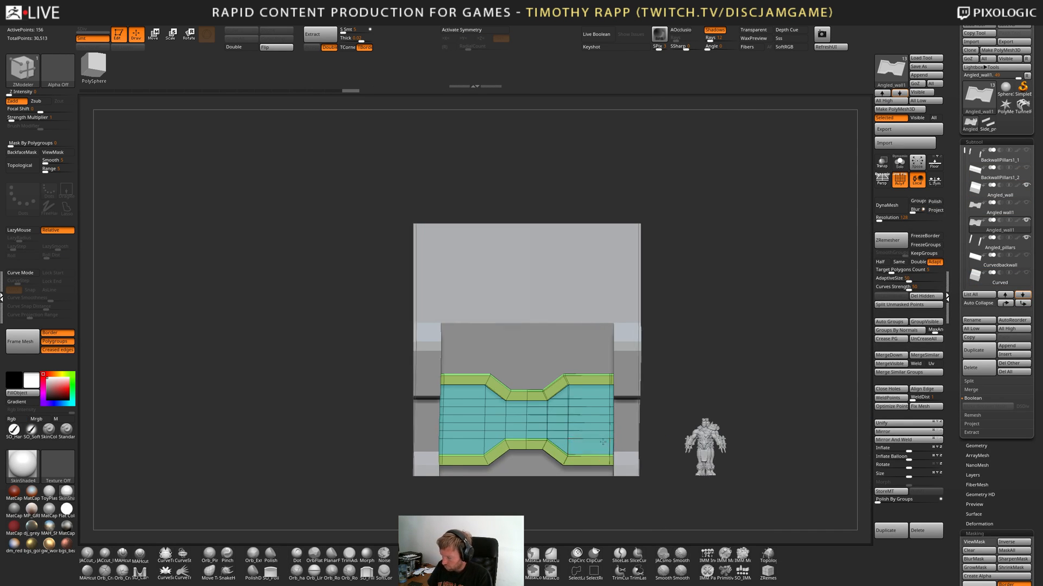
pyautogui.moveTo(671, 429); pyautogui.dragTo(622, 438)
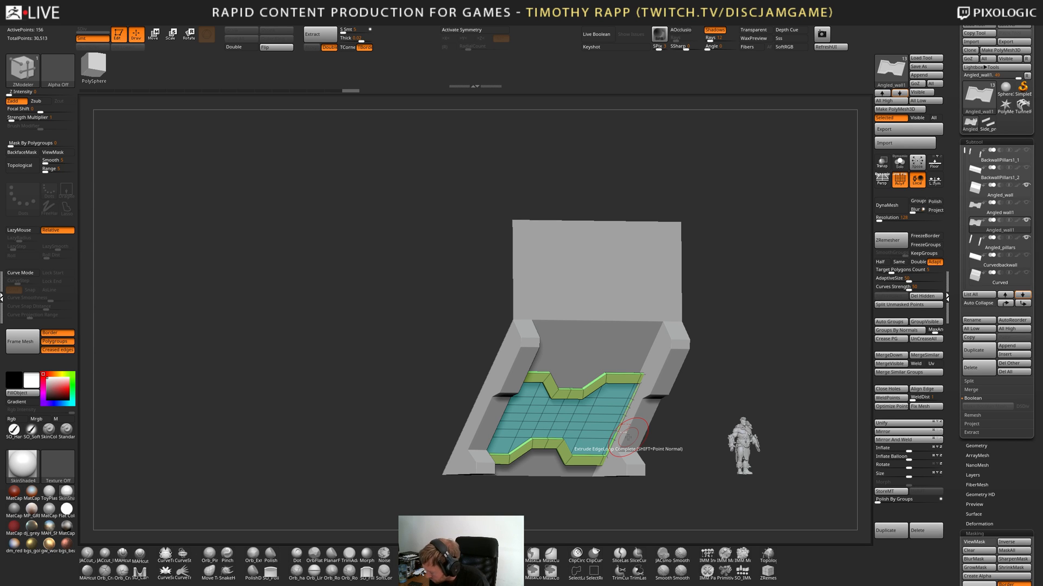
# Centre the gizmo on the framed panel and shift the panel slightly along the gizmo's Z axis.
pyautogui.press('w')
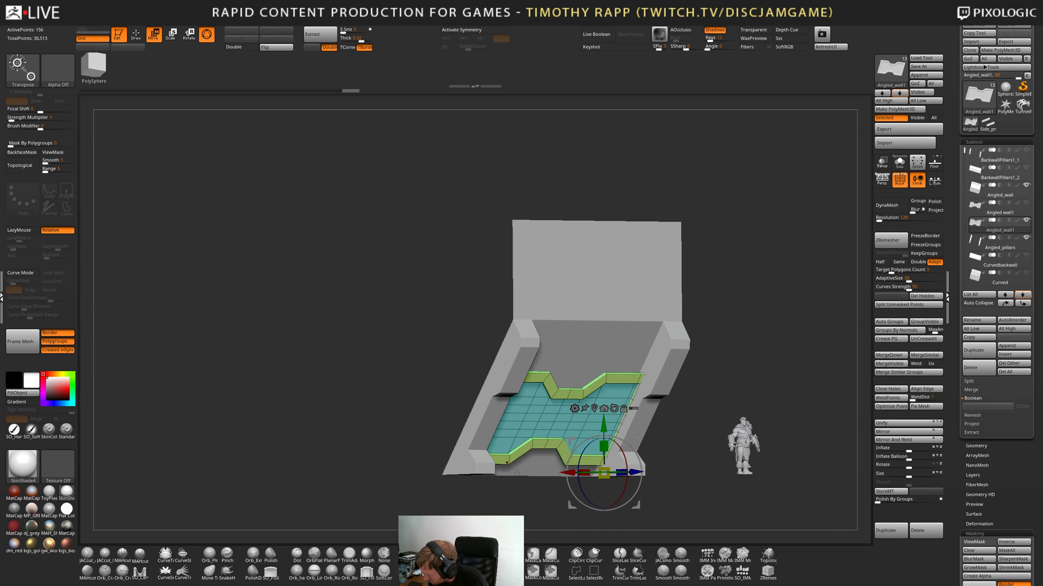
pyautogui.keyDown('alt'); pyautogui.click(554, 422); pyautogui.keyUp('alt')
pyautogui.moveTo(554, 421); pyautogui.dragTo(626, 455, button='right')
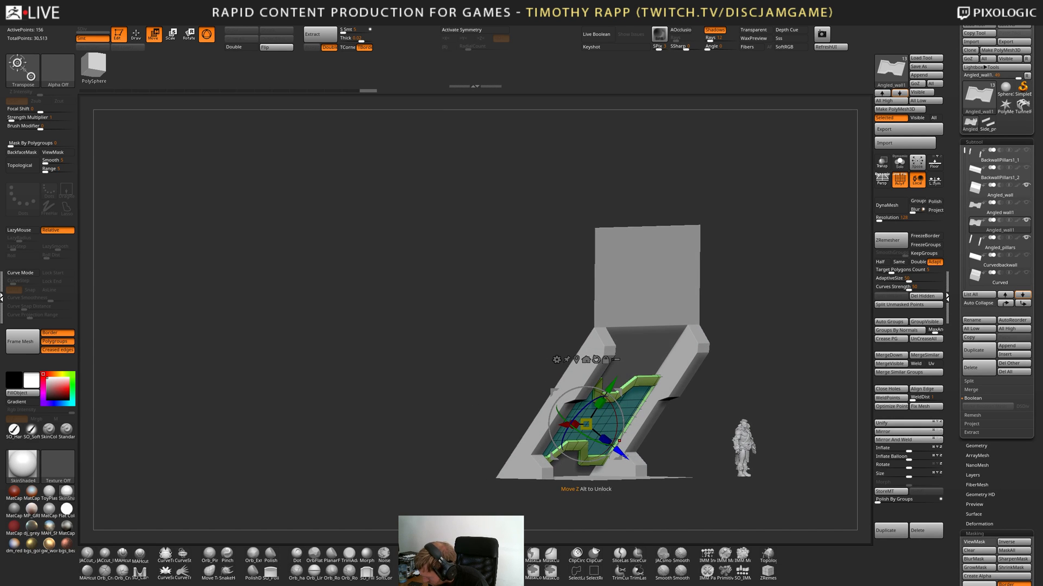
pyautogui.moveTo(618, 452); pyautogui.dragTo(622, 458)
pyautogui.moveTo(629, 456)
pyautogui.mouseDown(button='right')
pyautogui.moveTo(686, 444)
pyautogui.moveTo(691, 423)
pyautogui.moveTo(673, 437)
pyautogui.moveTo(688, 453)
pyautogui.mouseUp(button='right')
pyautogui.press('q')
pyautogui.press('w')
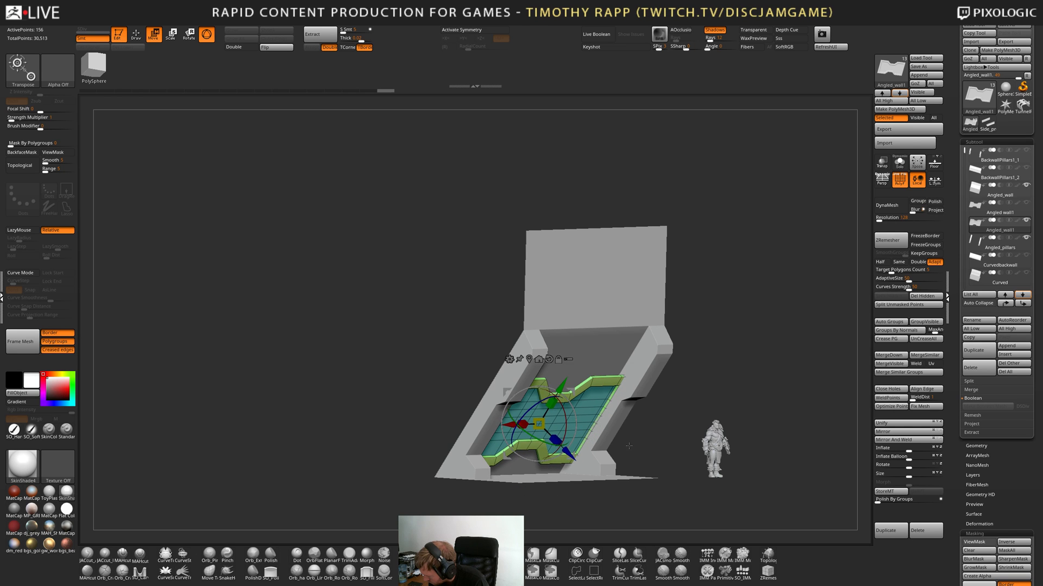
# Reveal the hidden polygons of the Angled wall1 subtool above the framed panel, and reselect the framed panel.
pyautogui.press('q')
pyautogui.press('Up')
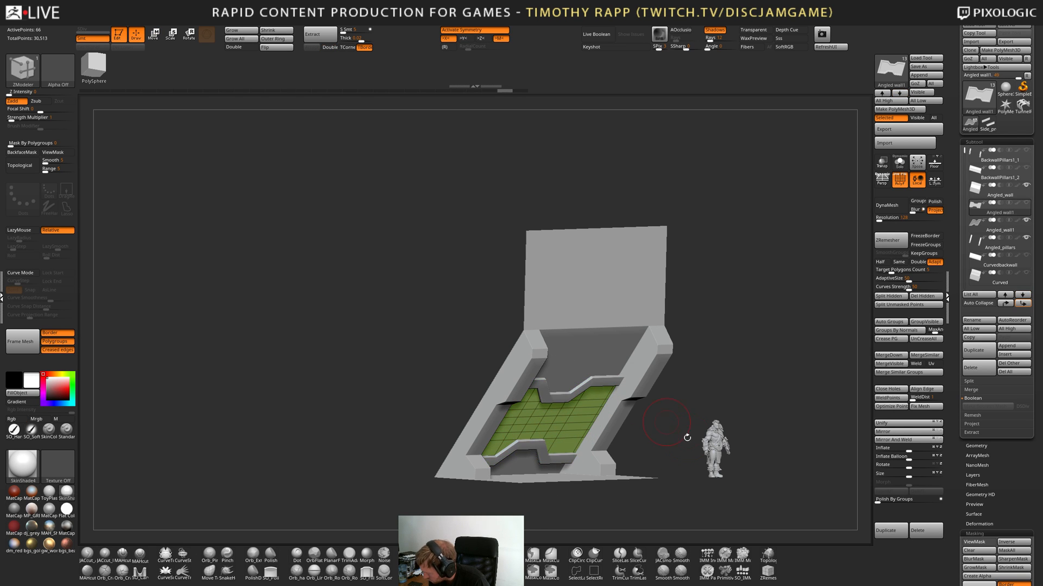
pyautogui.moveTo(687, 437)
pyautogui.mouseDown()
pyautogui.moveTo(709, 443)
pyautogui.moveTo(665, 477)
pyautogui.moveTo(669, 446)
pyautogui.mouseUp()
pyautogui.press('Down')
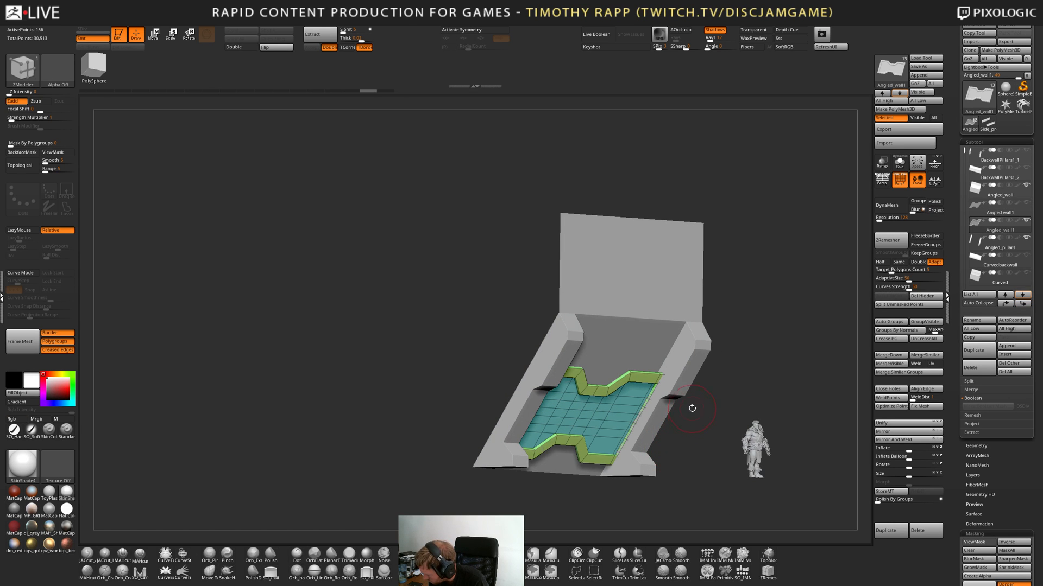
pyautogui.press('w')
pyautogui.press('Up')
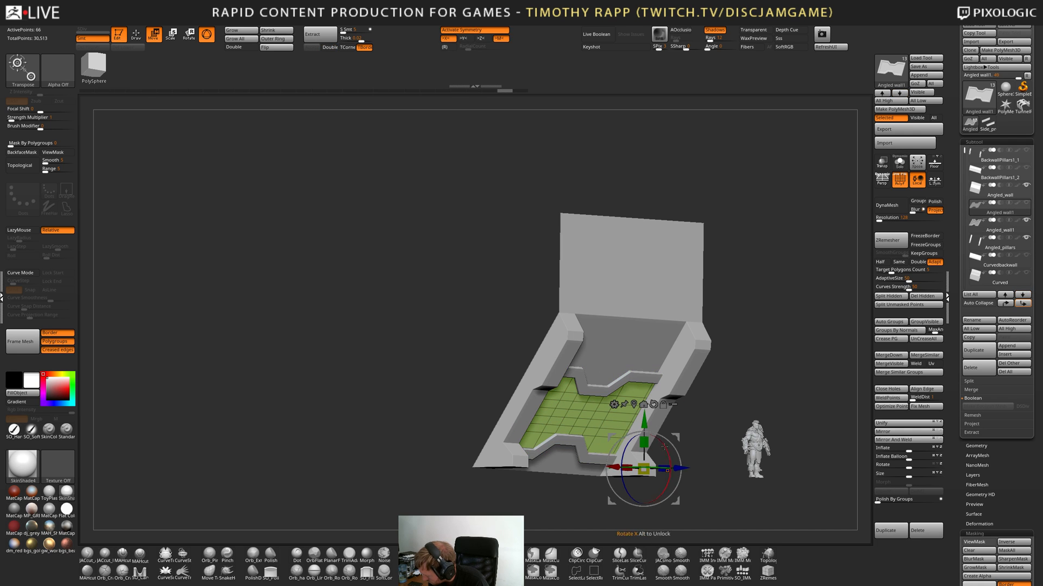
pyautogui.moveTo(709, 455); pyautogui.dragTo(732, 441)
pyautogui.press('Down')
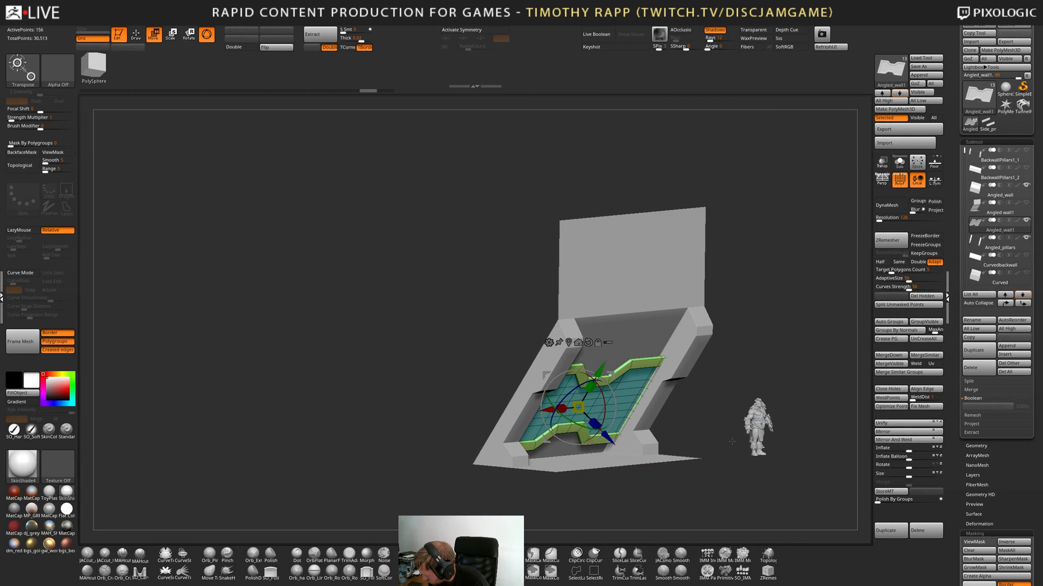
# Move the framed panel outward from the wall surface by about 0.0672 along the gizmo's Z axis.
pyautogui.moveTo(668, 449); pyautogui.dragTo(612, 462)
pyautogui.moveTo(614, 460)
pyautogui.keyDown('shift'); pyautogui.mouseDown(button='right')
pyautogui.moveTo(638, 437)
pyautogui.moveTo(658, 462)
pyautogui.moveTo(664, 456)
pyautogui.mouseUp(button='right'); pyautogui.keyUp('shift')
pyautogui.press('q')
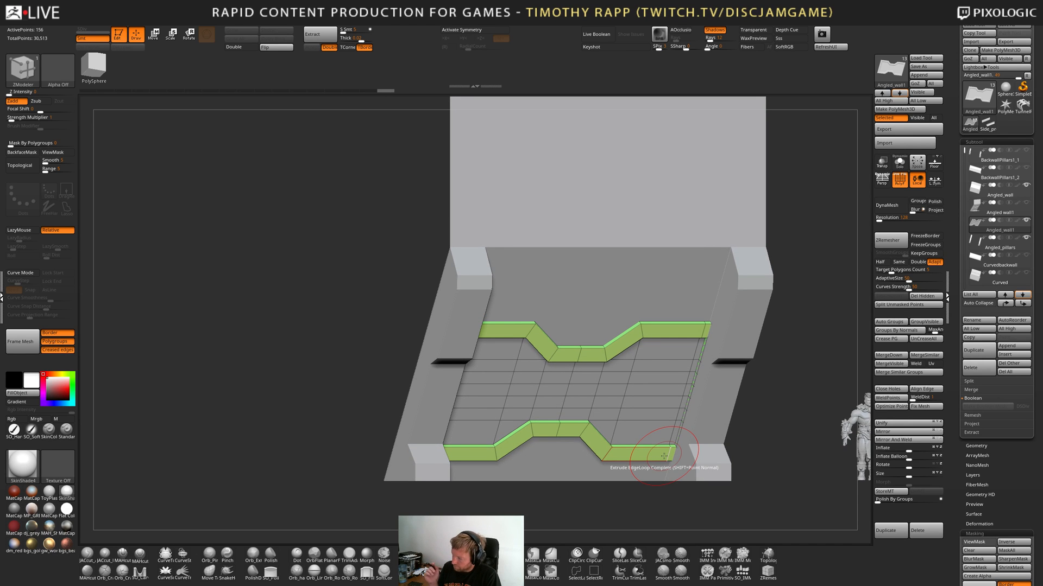
pyautogui.press('w')
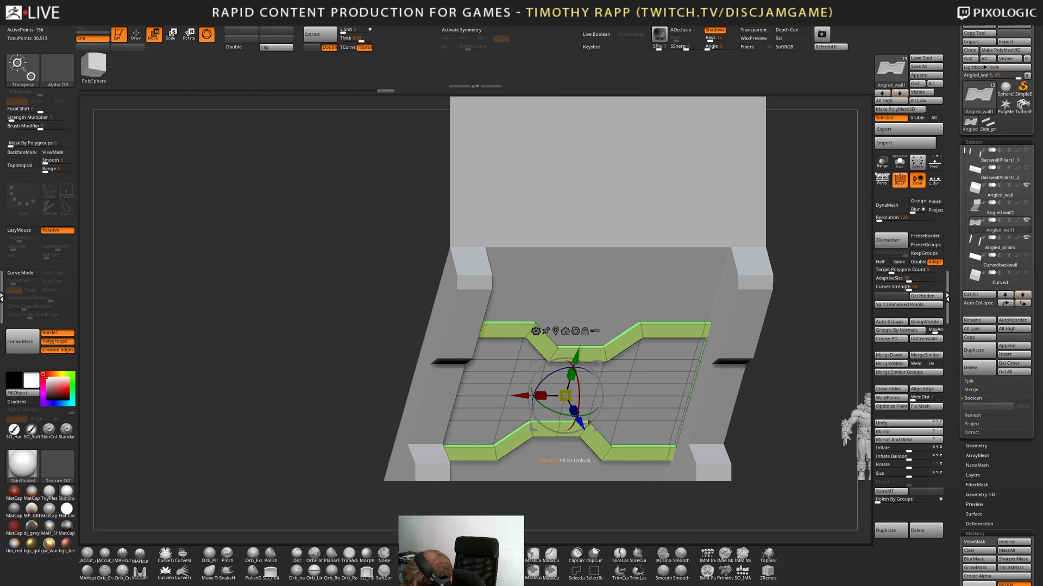
pyautogui.press('q')
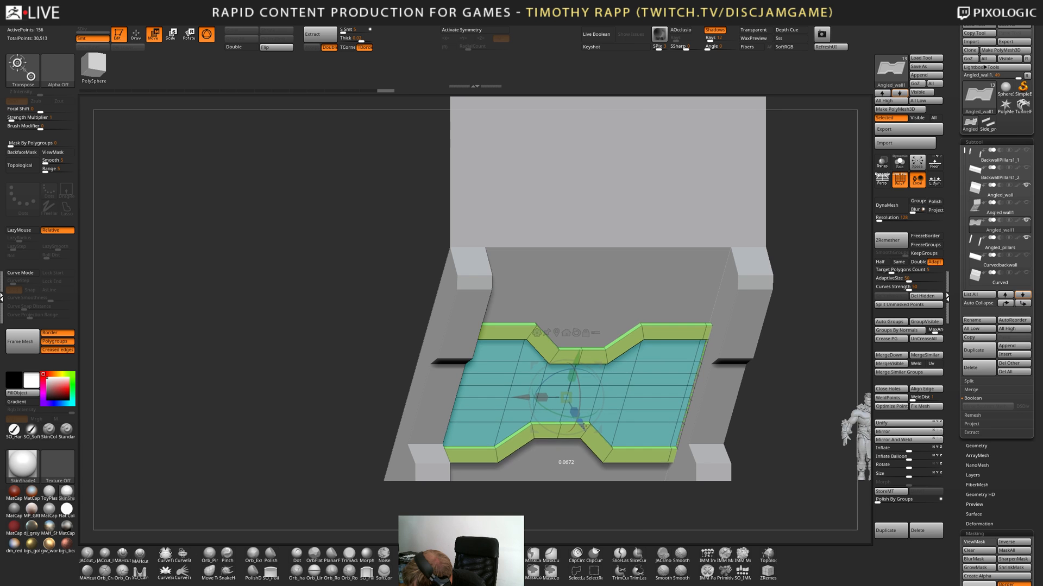
pyautogui.moveTo(665, 430); pyautogui.dragTo(573, 436, button='right')
# Compare the plain Angled_wall subtool with the detailed Angled wall1 version viewed in isolation, and reselect the plain wall.
pyautogui.hotkey('shift', 'f')
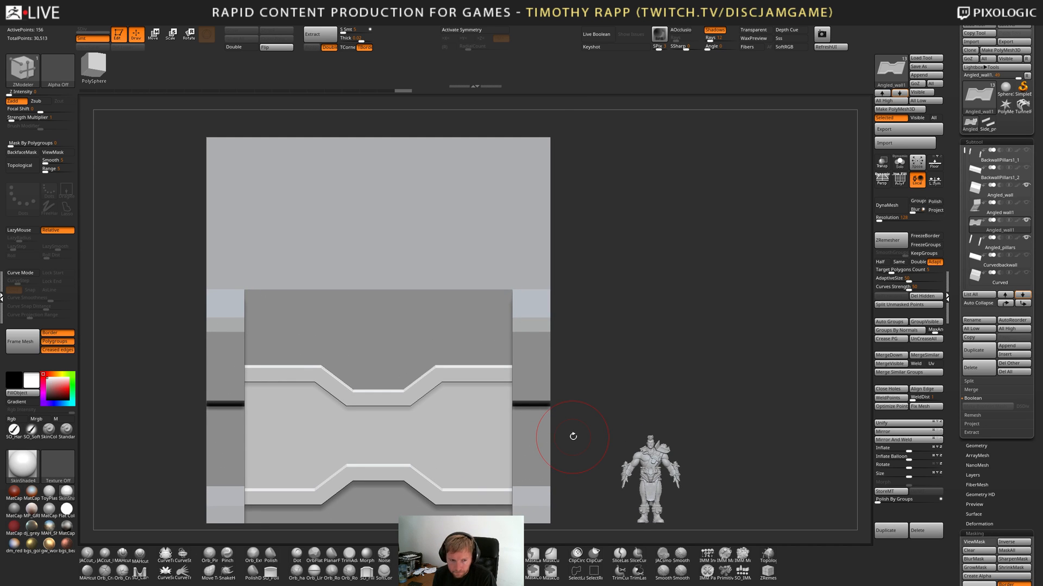
pyautogui.hotkey('shift', 'f')
pyautogui.hotkey('shift', 'f')
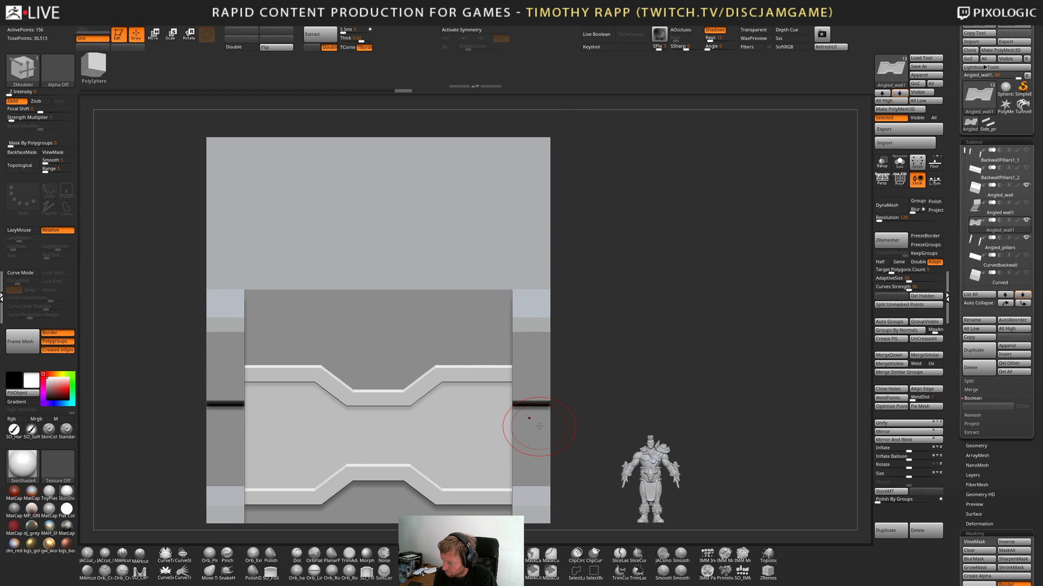
pyautogui.keyDown('alt'); pyautogui.click(476, 339); pyautogui.keyUp('alt')
pyautogui.hotkey('shift', 'f')
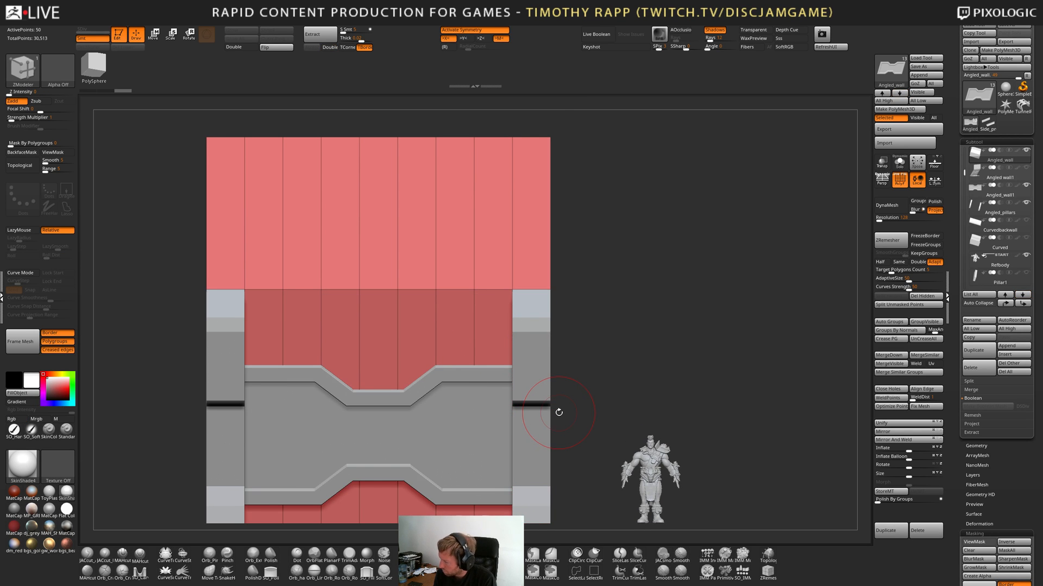
pyautogui.press('Down')
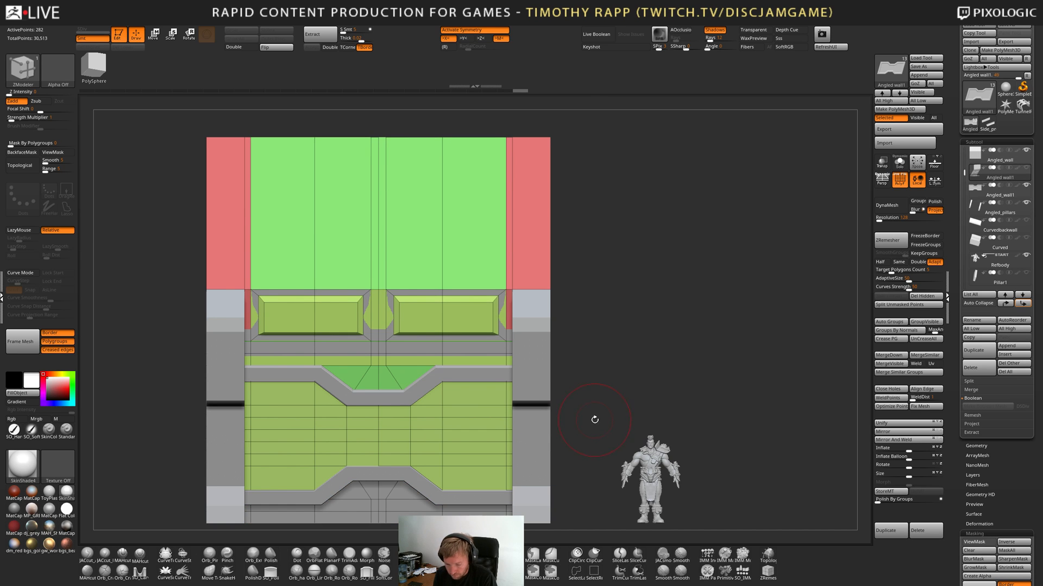
pyautogui.hotkey('alt', 's')
pyautogui.keyDown('alt'); pyautogui.moveTo(566, 423); pyautogui.dragTo(565, 451); pyautogui.keyUp('alt')
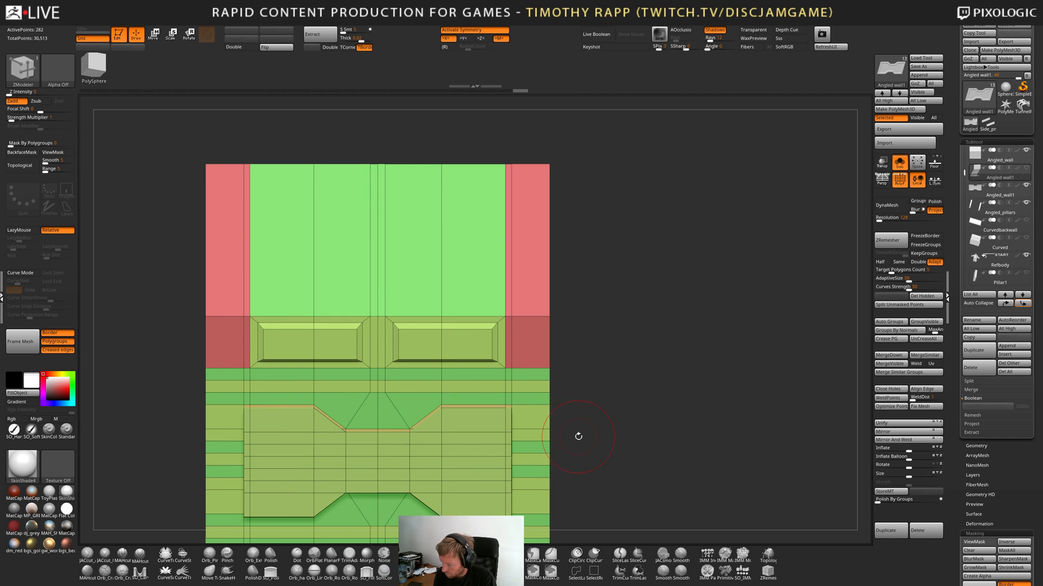
pyautogui.press('Up')
pyautogui.hotkey('alt', 's')
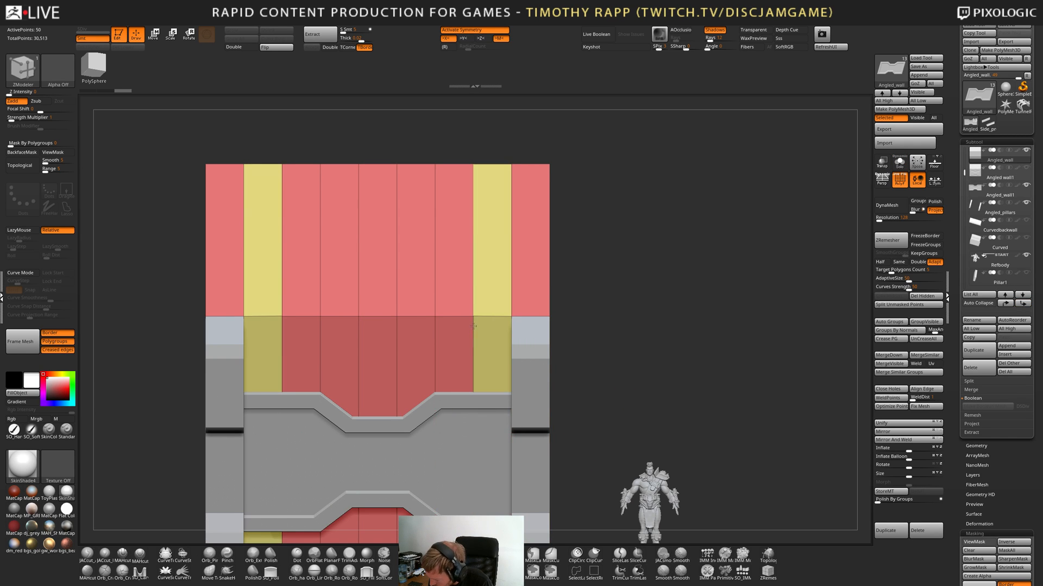
# Insert two horizontal edge loops across the sloped wall above the frame and one vertical loop along its centre.
pyautogui.press('space')
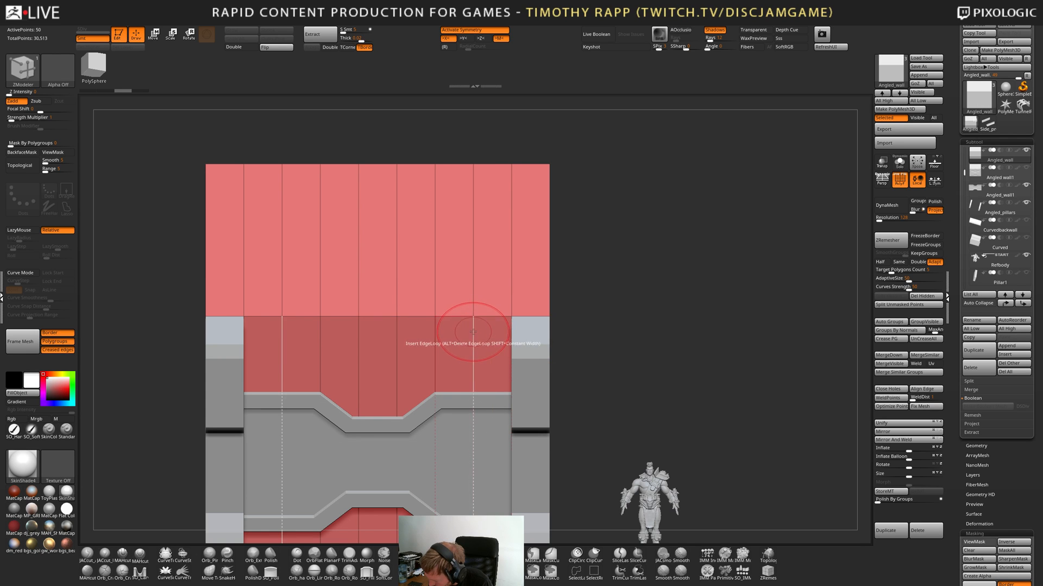
pyautogui.moveTo(473, 332); pyautogui.dragTo(477, 366)
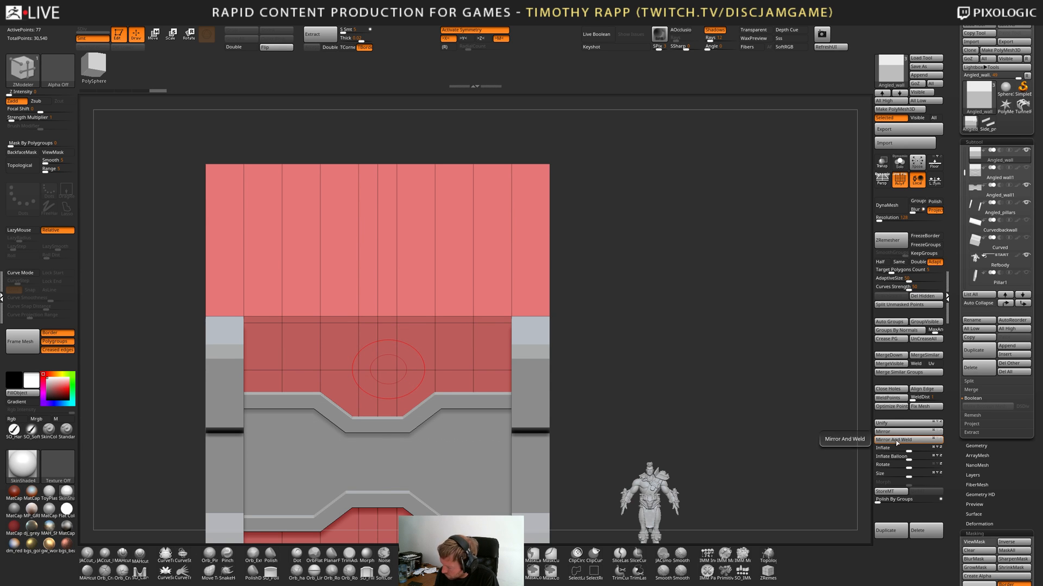
pyautogui.click(376, 345)
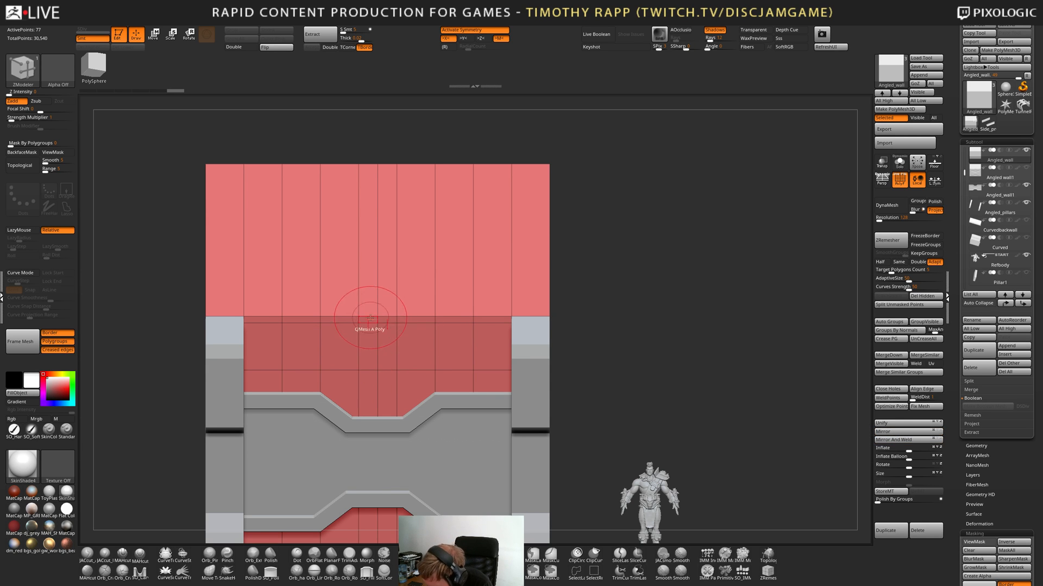
# Delete the intermediate vertical edge loops on the plain wall, keeping only the central and pillar-side loops.
pyautogui.keyDown('alt'); pyautogui.click(358, 353); pyautogui.keyUp('alt')
pyautogui.keyDown('alt'); pyautogui.click(321, 351); pyautogui.keyUp('alt')
pyautogui.keyDown('alt'); pyautogui.click(282, 350); pyautogui.keyUp('alt')
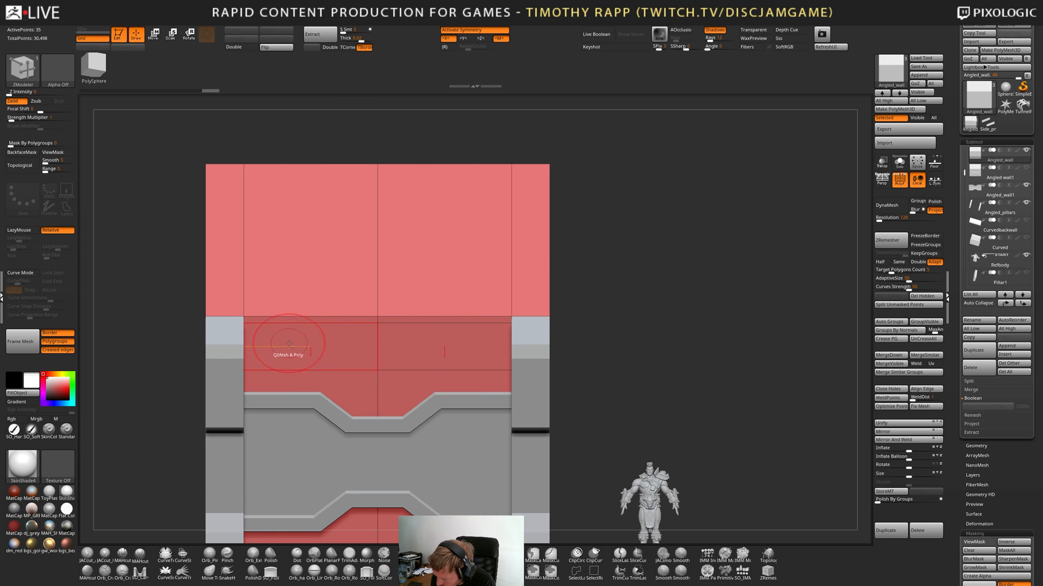
# Try inserting multiple edge loops at the sloped wall's upper horizontal loop, undo the attempt, and review the edge Insert options.
pyautogui.press('space')
pyautogui.click(349, 322)
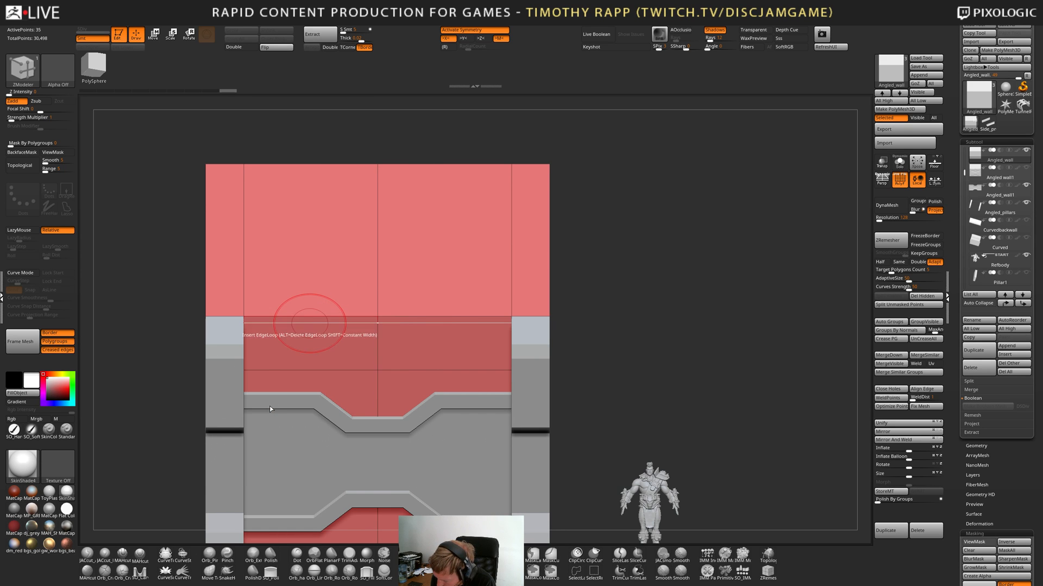
pyautogui.moveTo(336, 332); pyautogui.dragTo(336, 315)
pyautogui.moveTo(381, 337)
pyautogui.mouseDown(button='right')
pyautogui.moveTo(407, 348)
pyautogui.moveTo(381, 338)
pyautogui.mouseUp(button='right')
pyautogui.hotkey('ctrl', 'z')
pyautogui.press('space')
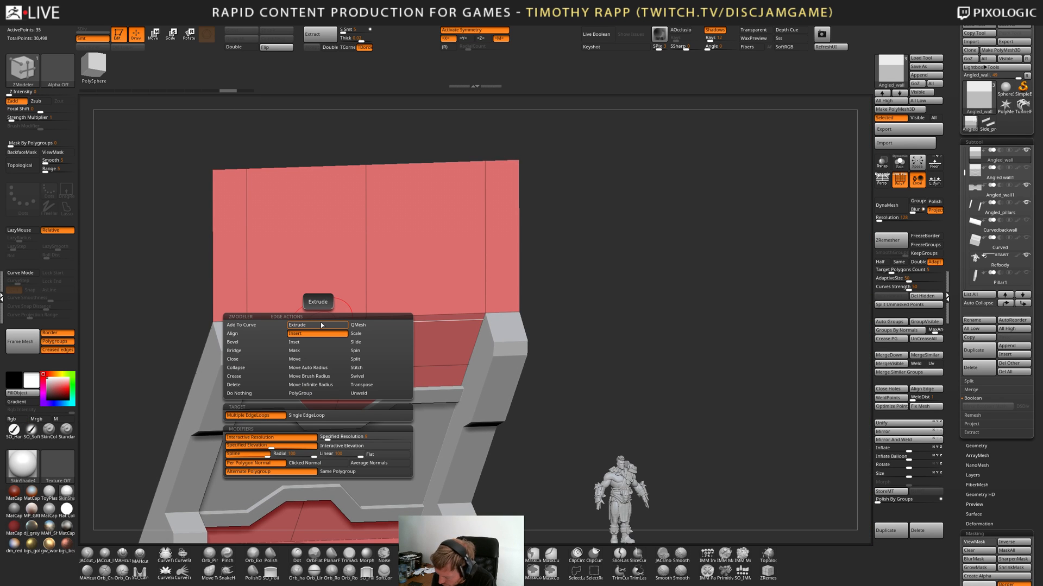
pyautogui.click(321, 325)
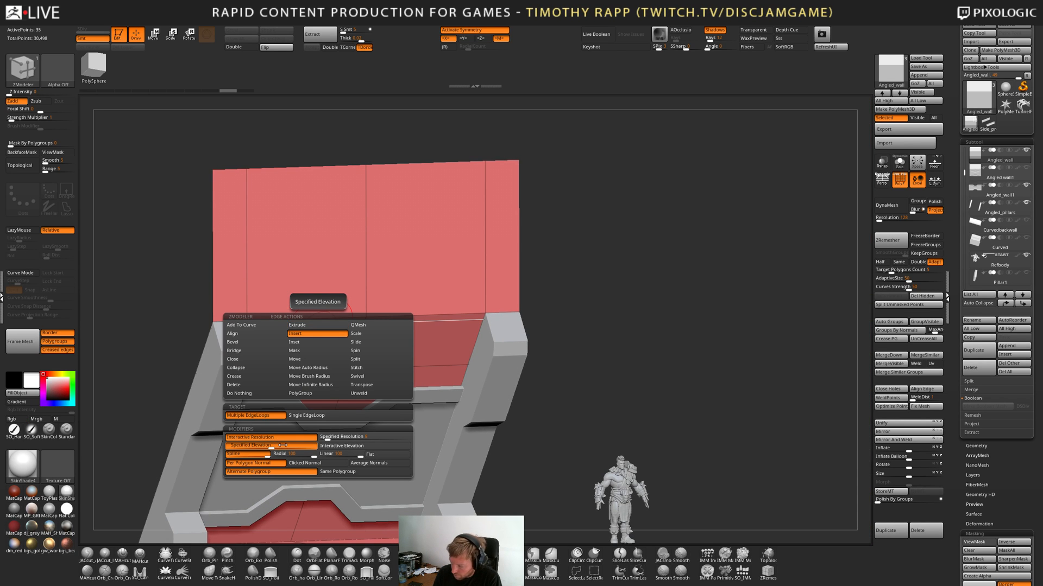
pyautogui.hotkey('ctrl', 's')
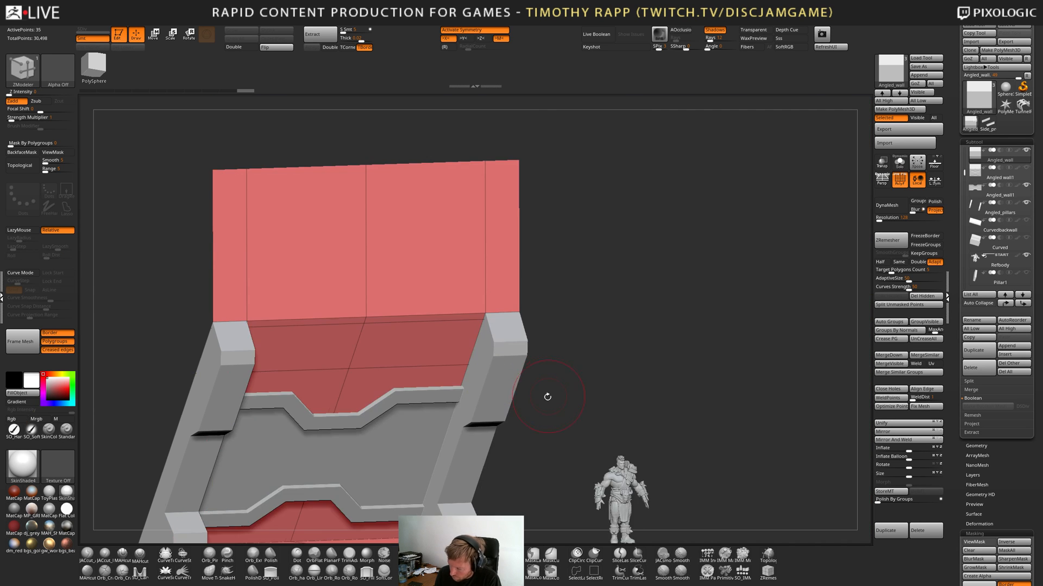
# Examine the wall, framed panel and pillars from several angles, focusing on the empty area above the frame.
pyautogui.keyDown('alt'); pyautogui.moveTo(548, 397); pyautogui.dragTo(293, 435); pyautogui.keyUp('alt')
pyautogui.moveTo(228, 457)
pyautogui.mouseDown()
pyautogui.moveTo(463, 424)
pyautogui.moveTo(412, 442)
pyautogui.moveTo(415, 452)
pyautogui.moveTo(484, 412)
pyautogui.moveTo(487, 373)
pyautogui.mouseUp()
pyautogui.press('f')
pyautogui.keyDown('alt'); pyautogui.moveTo(549, 406); pyautogui.dragTo(566, 444); pyautogui.keyUp('alt')
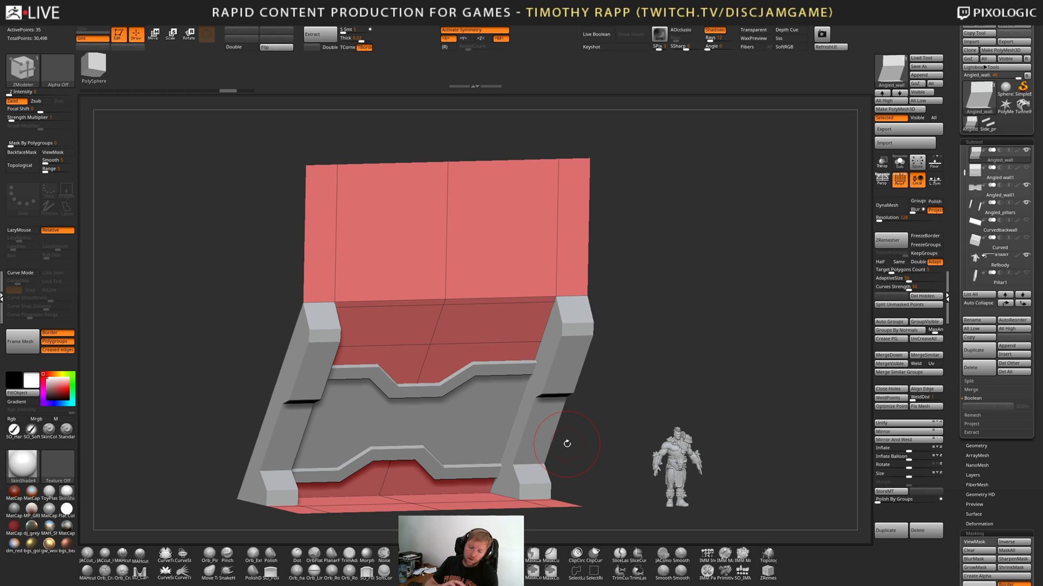
pyautogui.hotkey('ctrl', 's')
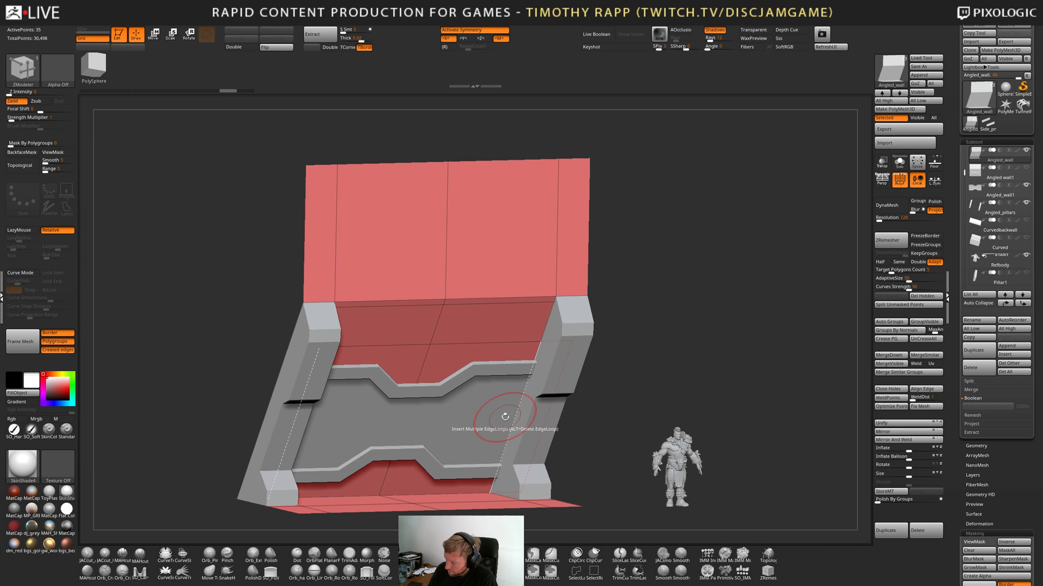
pyautogui.moveTo(505, 417); pyautogui.dragTo(537, 396, button='right')
pyautogui.moveTo(478, 459); pyautogui.dragTo(456, 445, button='right')
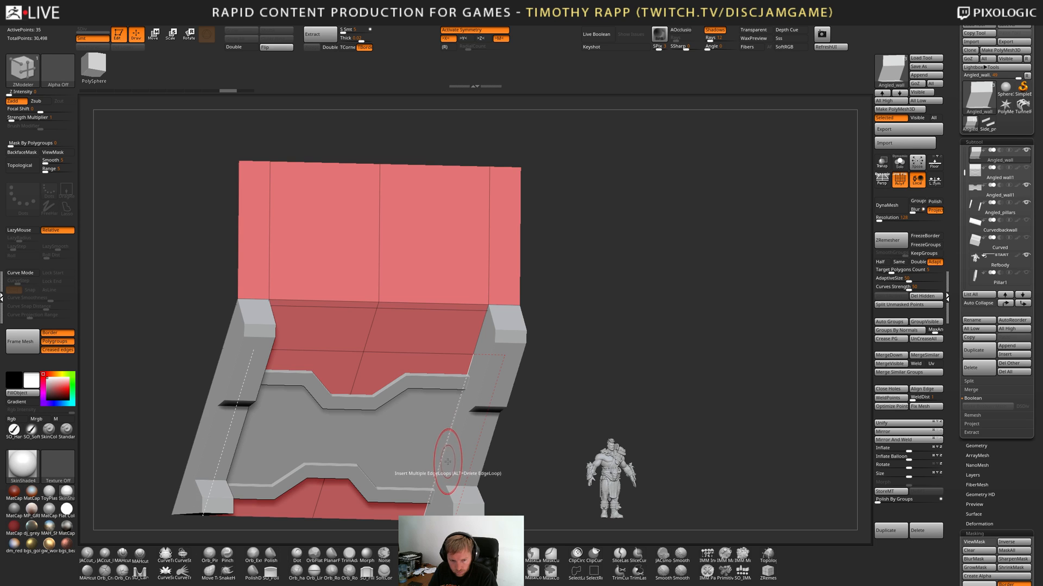
pyautogui.moveTo(448, 461)
pyautogui.mouseDown(button='right')
pyautogui.moveTo(445, 447)
pyautogui.moveTo(447, 462)
pyautogui.mouseUp(button='right')
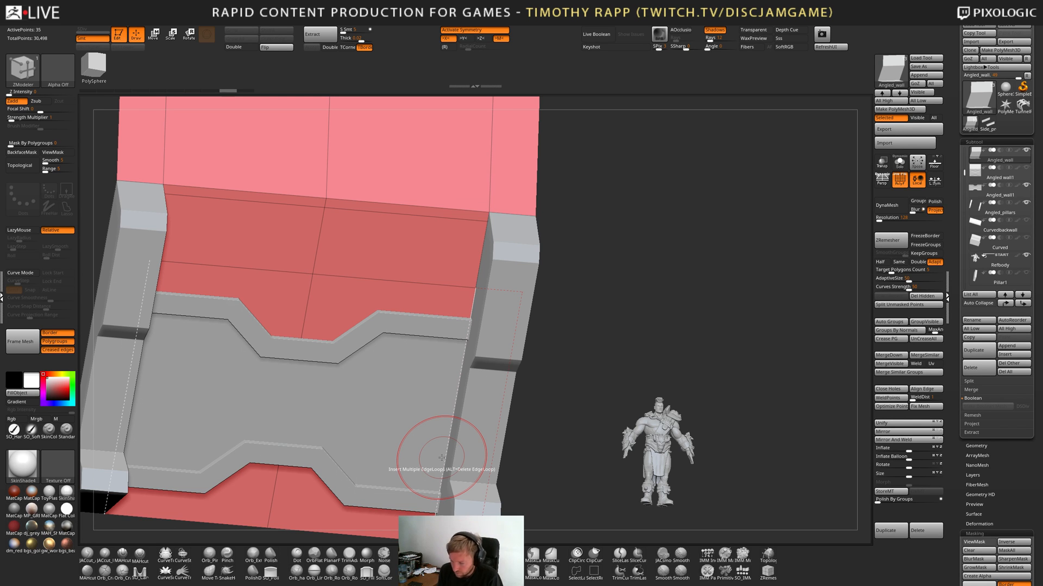
pyautogui.keyDown('shift'); pyautogui.moveTo(419, 437); pyautogui.dragTo(471, 434, button='right'); pyautogui.keyUp('shift')
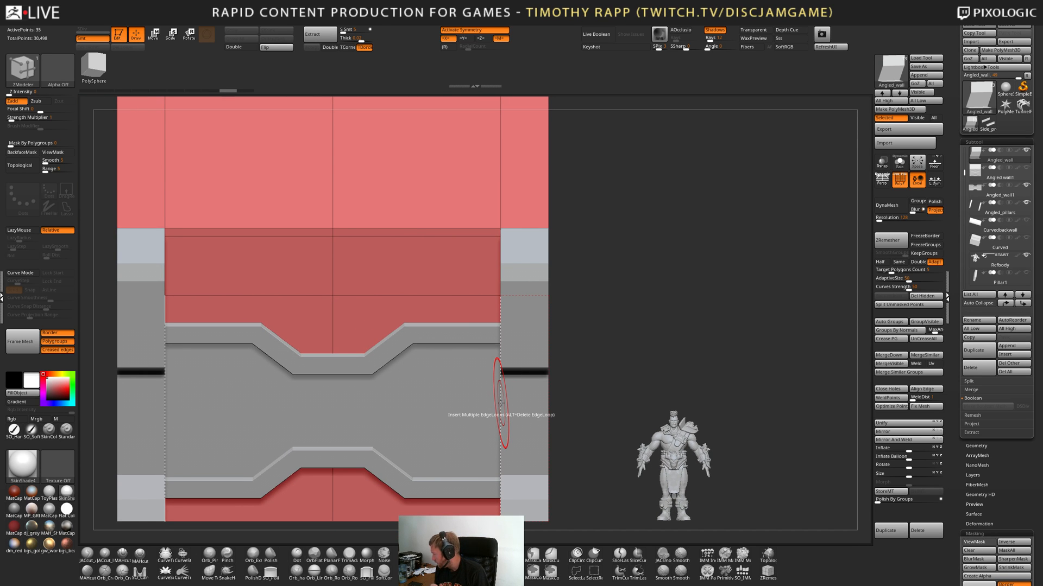
pyautogui.moveTo(500, 404); pyautogui.dragTo(504, 517, button='right')
pyautogui.moveTo(413, 388); pyautogui.dragTo(396, 373, button='right')
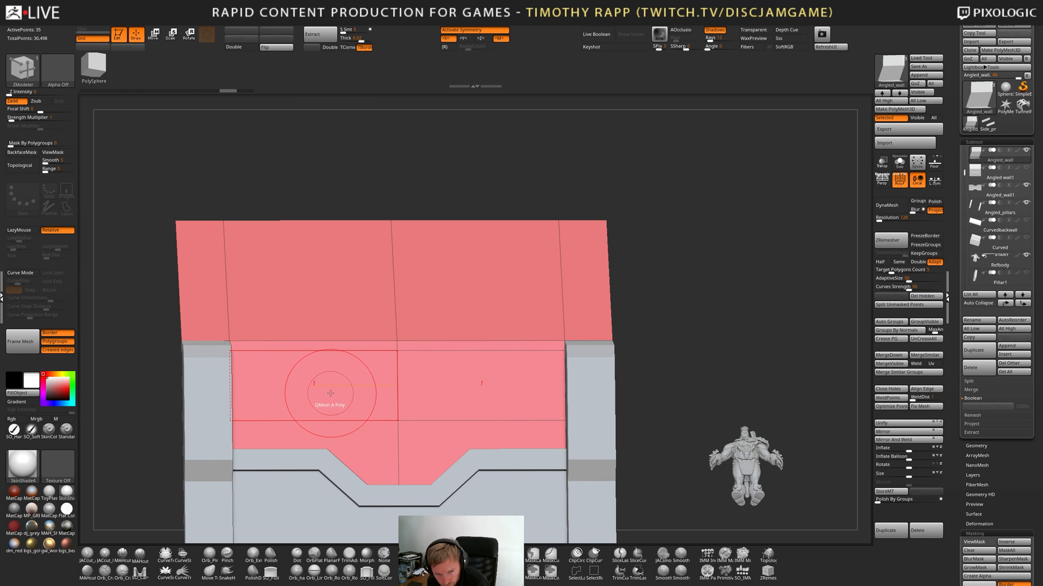
# Try to QMesh the wall polygons above the frame symmetrically, and undo the attempt.
pyautogui.moveTo(328, 395); pyautogui.dragTo(334, 392)
pyautogui.press('space')
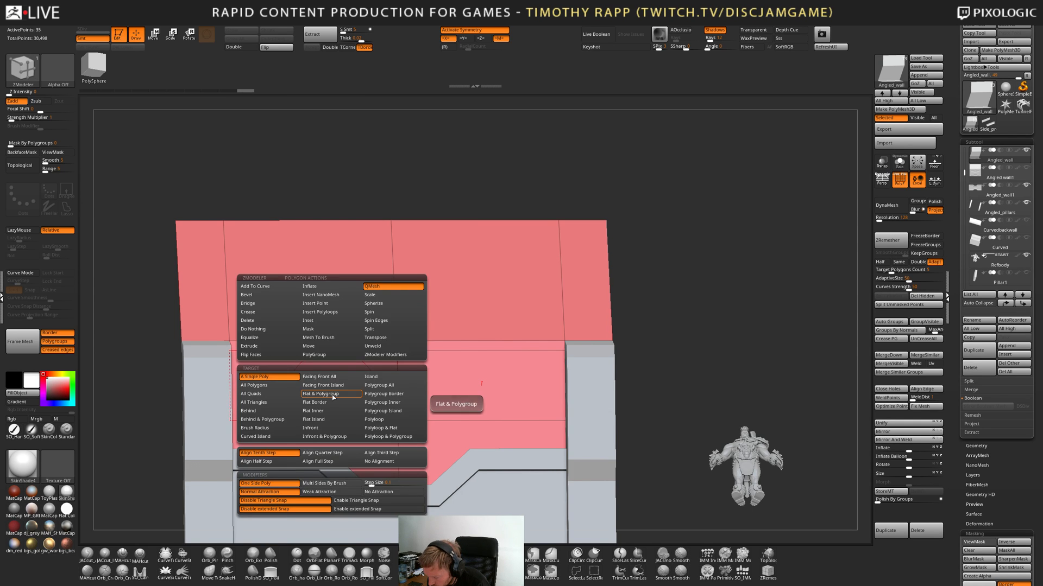
pyautogui.hotkey('ctrl', 'z')
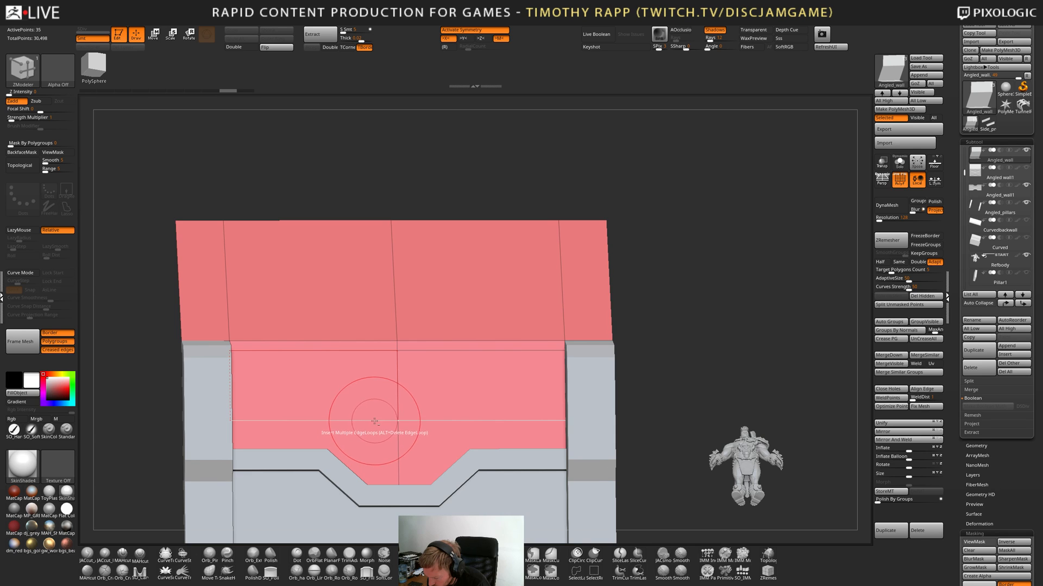
# Examine the wall, framed panel and pillars from the front, side and below, with the polygroup wireframe on and off.
pyautogui.moveTo(377, 421)
pyautogui.mouseDown(button='right')
pyautogui.moveTo(350, 419)
pyautogui.moveTo(406, 416)
pyautogui.mouseUp(button='right')
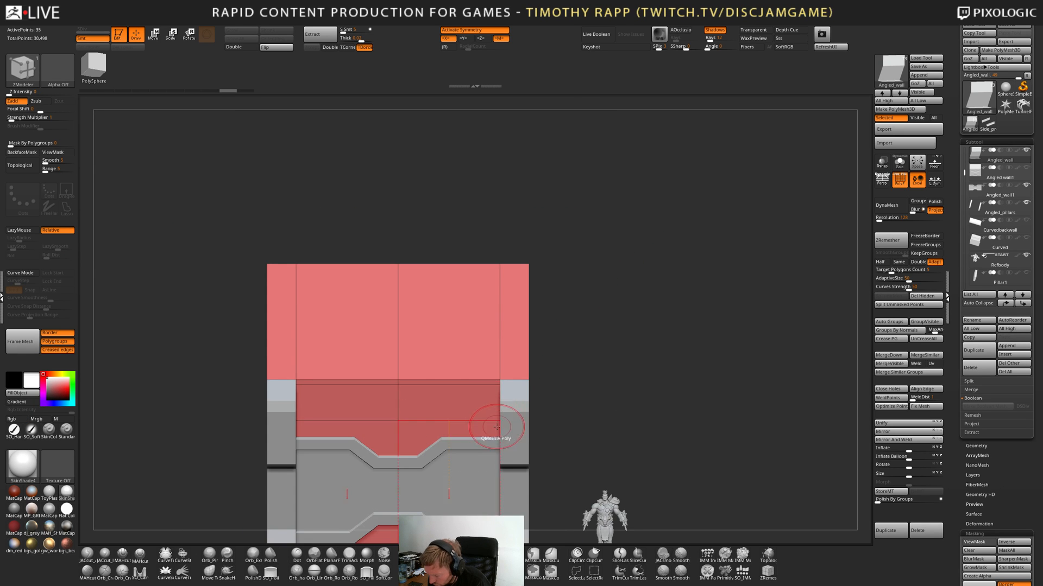
pyautogui.moveTo(497, 426)
pyautogui.mouseDown(button='right')
pyautogui.moveTo(520, 425)
pyautogui.moveTo(484, 408)
pyautogui.moveTo(563, 421)
pyautogui.moveTo(554, 417)
pyautogui.mouseUp(button='right')
pyautogui.hotkey('shift', 'f')
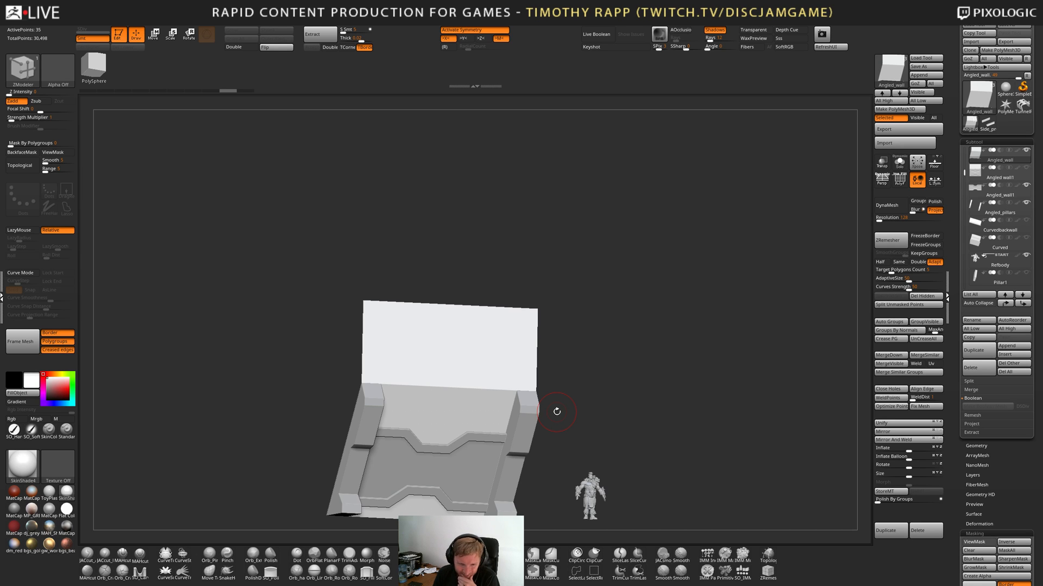
pyautogui.moveTo(556, 412); pyautogui.dragTo(576, 310, button='right')
pyautogui.hotkey('shift', 'f')
pyautogui.moveTo(470, 481); pyautogui.dragTo(462, 457, button='right')
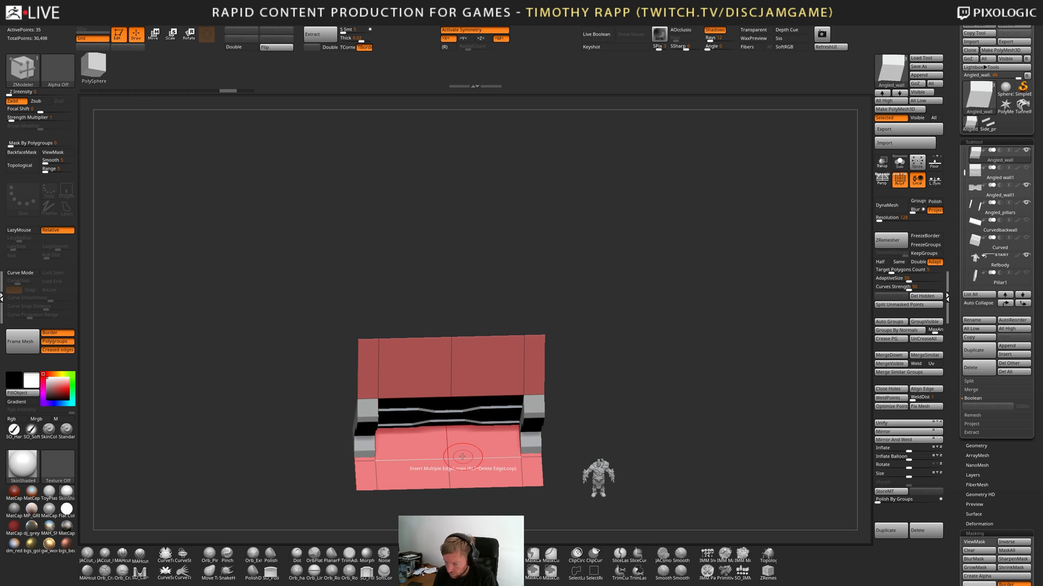
pyautogui.moveTo(462, 457); pyautogui.dragTo(510, 495, button='right')
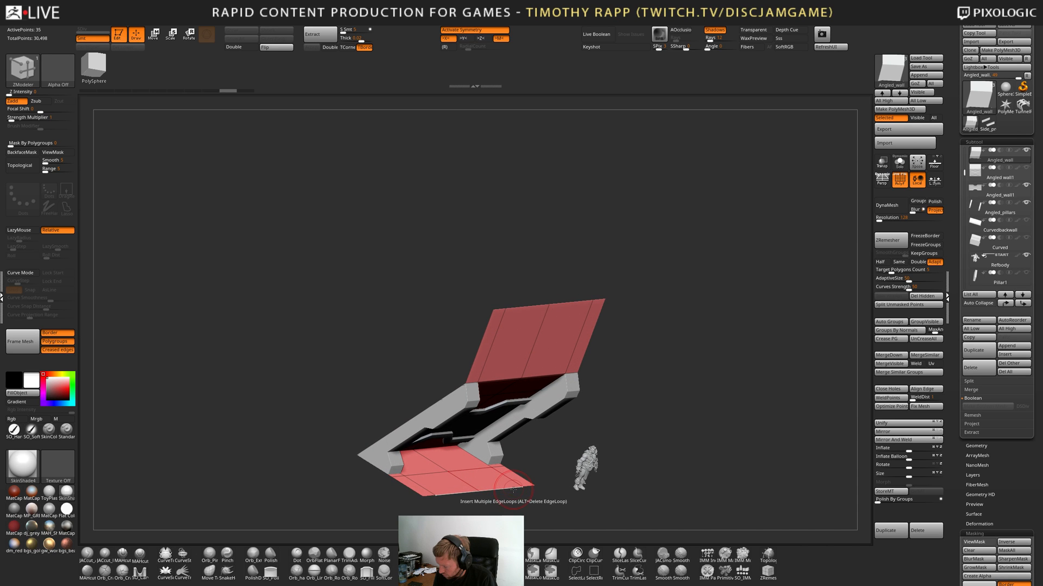
pyautogui.moveTo(511, 490)
pyautogui.mouseDown(button='right')
pyautogui.moveTo(500, 492)
pyautogui.moveTo(522, 497)
pyautogui.mouseUp(button='right')
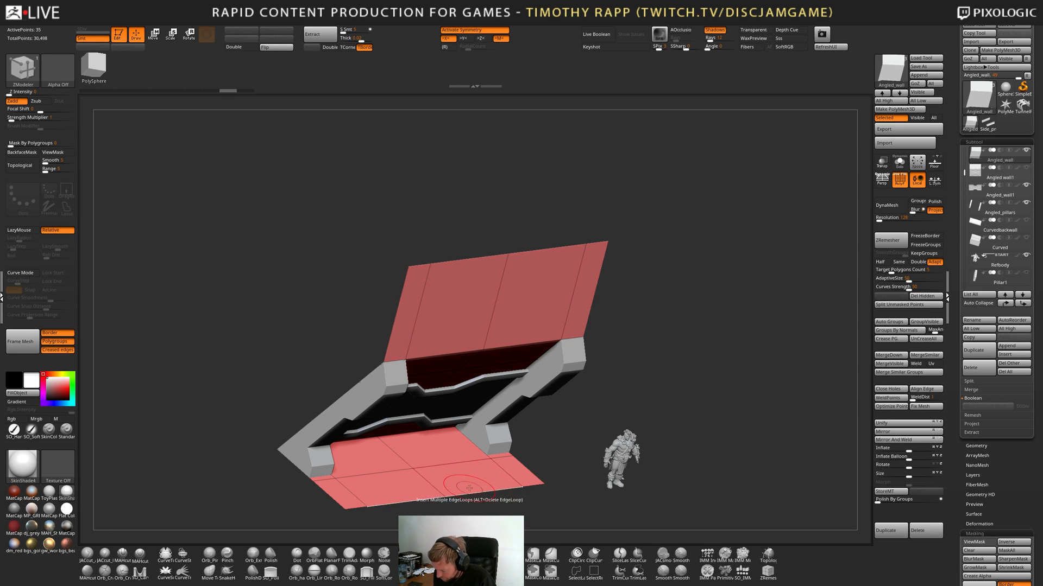
# Try deleting the wall's central vertical edge loop and restore it.
pyautogui.moveTo(477, 491); pyautogui.dragTo(416, 461, button='right')
pyautogui.keyDown('alt'); pyautogui.click(444, 489); pyautogui.keyUp('alt')
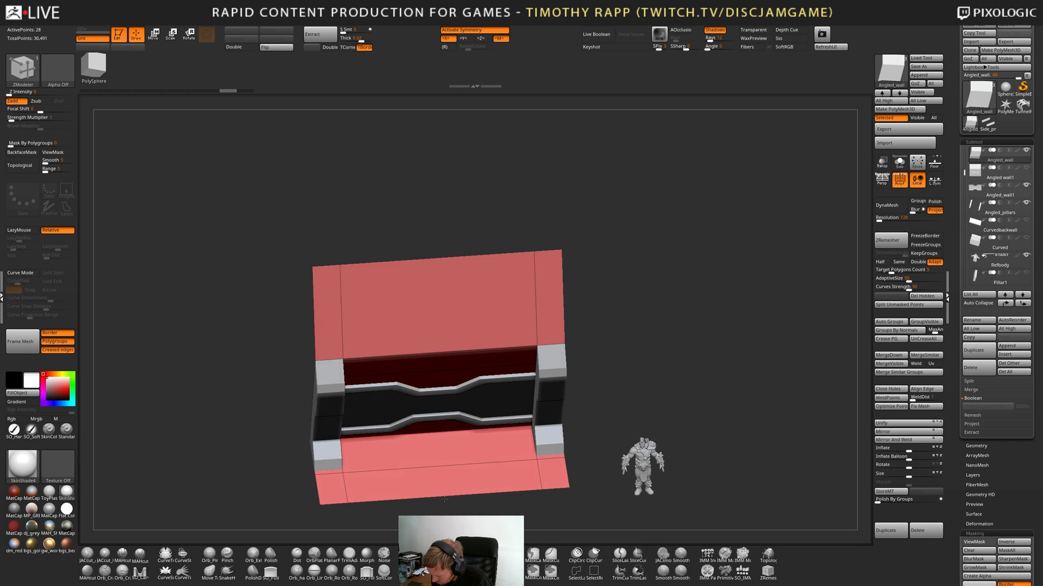
pyautogui.moveTo(372, 471); pyautogui.dragTo(375, 479)
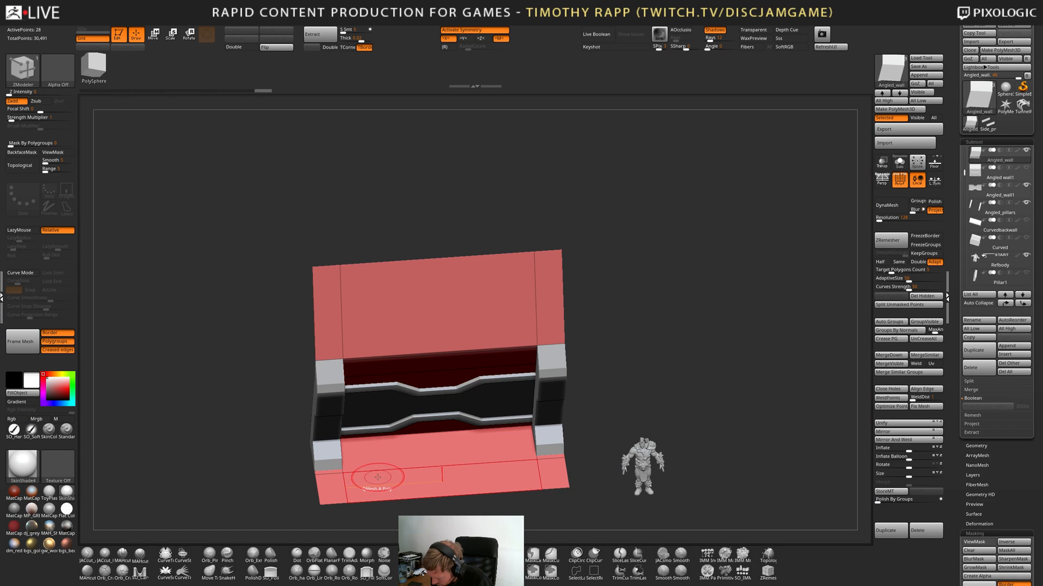
pyautogui.moveTo(383, 480)
pyautogui.mouseDown(button='right')
pyautogui.moveTo(506, 450)
pyautogui.moveTo(485, 491)
pyautogui.mouseUp(button='right')
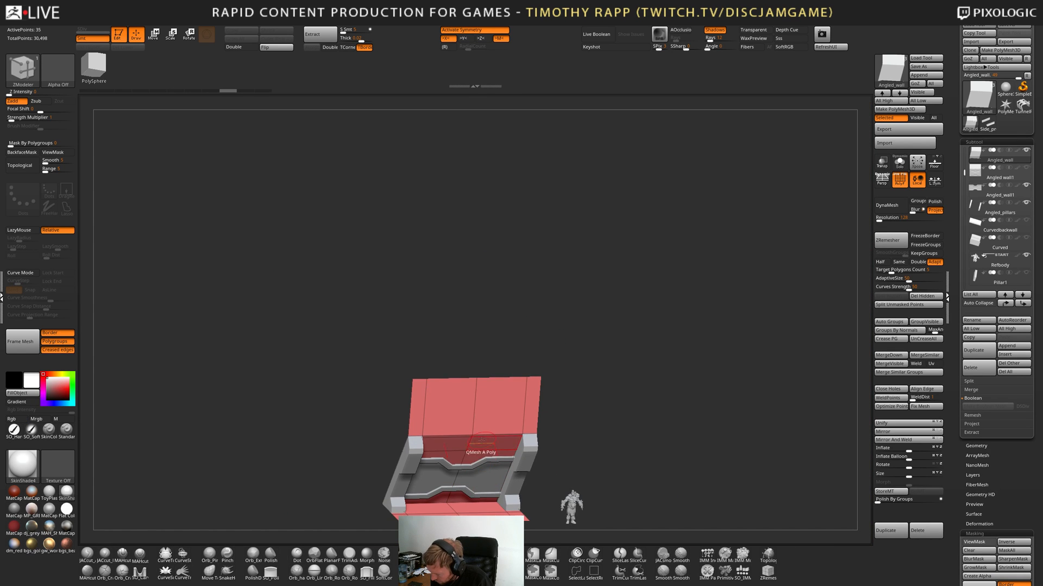
# Try inserting multiple edge loops across the wall, adjust the edge Insert elevation settings, and undo the attempts.
pyautogui.click(480, 417)
pyautogui.hotkey('ctrl', 'z')
pyautogui.keyDown('ctrl'); pyautogui.moveTo(560, 457); pyautogui.dragTo(538, 426, button='right'); pyautogui.keyUp('ctrl')
pyautogui.moveTo(505, 432); pyautogui.dragTo(528, 359)
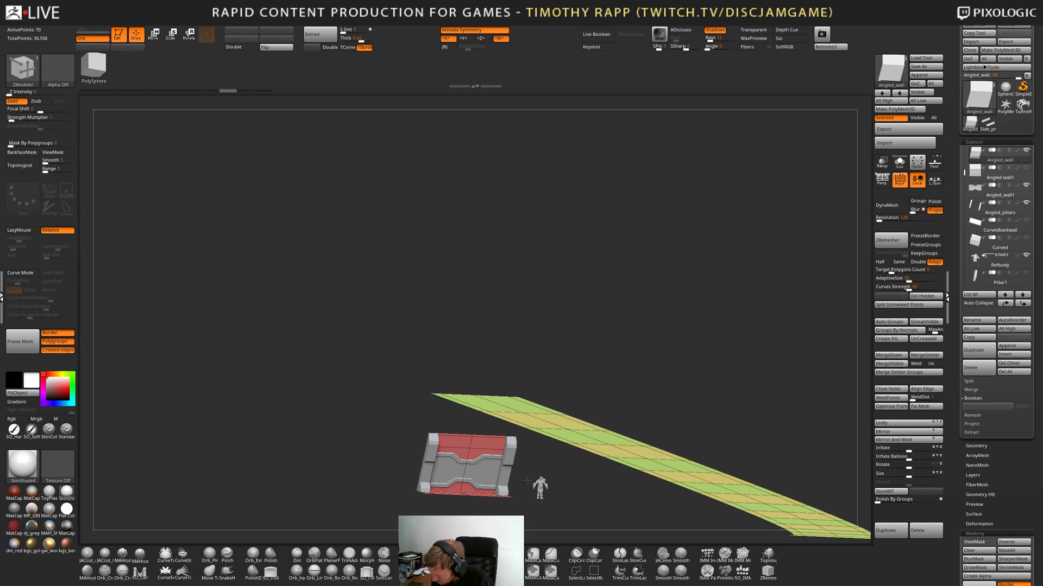
pyautogui.hotkey('ctrl', 'z')
pyautogui.press('space')
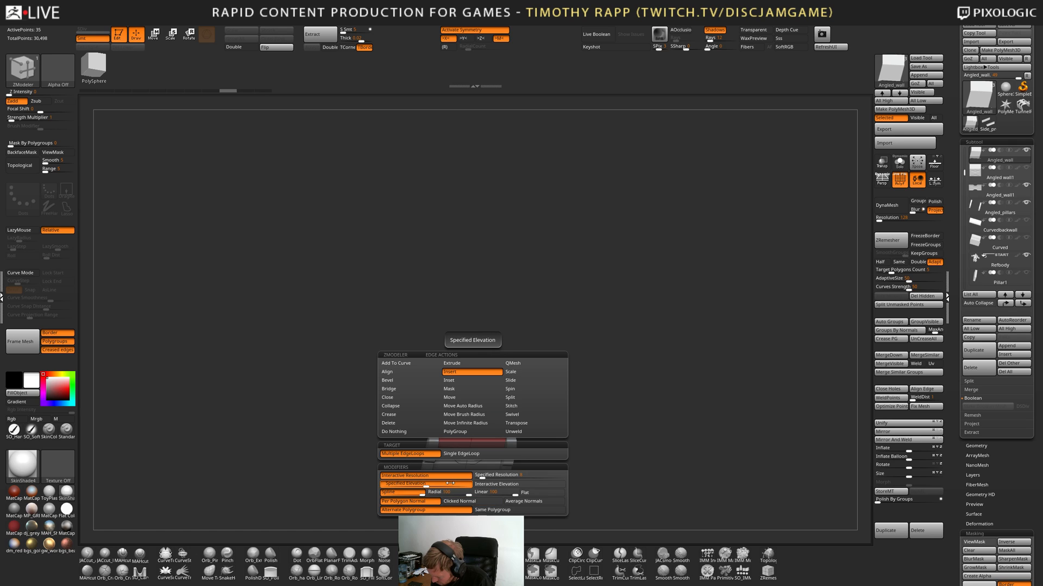
pyautogui.moveTo(431, 487); pyautogui.dragTo(432, 488)
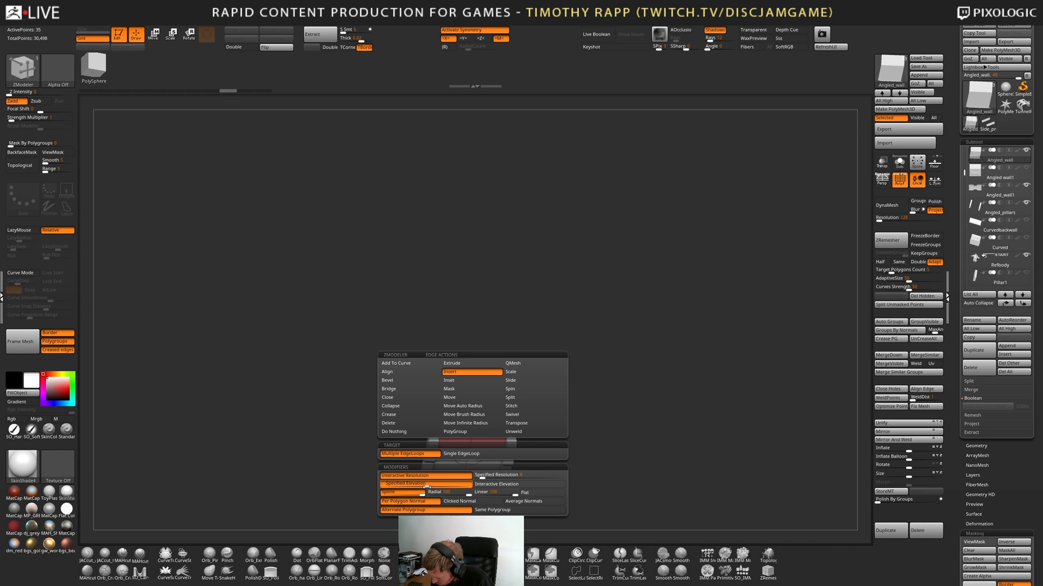
pyautogui.click(471, 450)
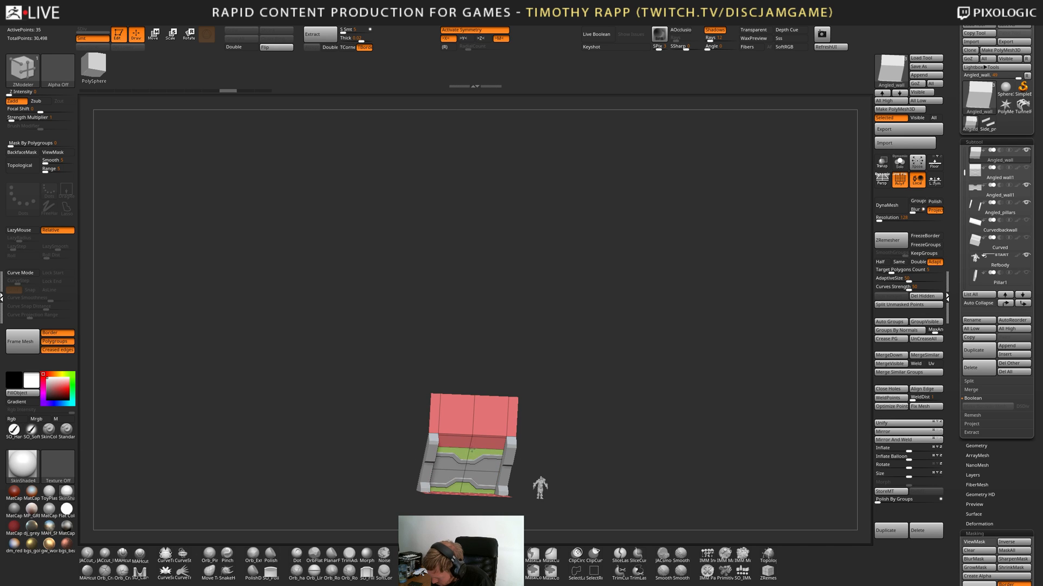
pyautogui.hotkey('ctrl', 'z')
pyautogui.press('space')
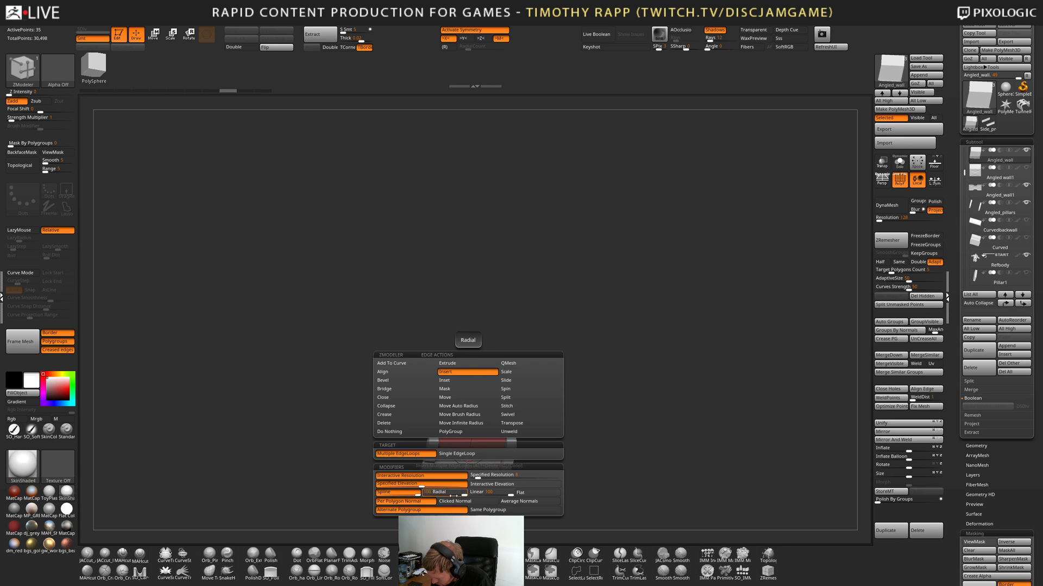
pyautogui.moveTo(503, 489); pyautogui.dragTo(637, 468)
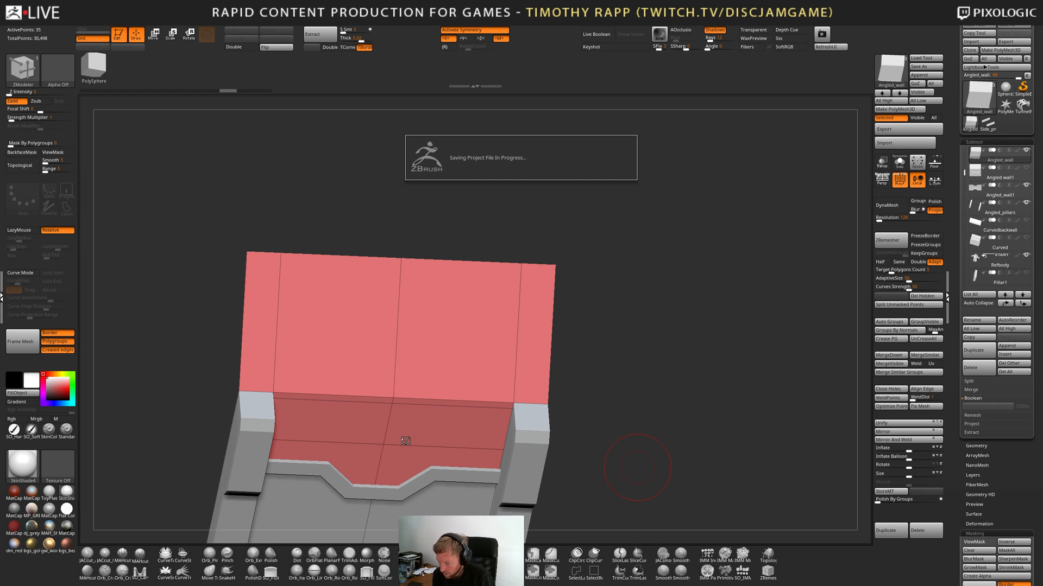
# Replace the horizontal edge loop above the frame with a slightly higher one, using Insert with the Single EdgeLoop target.
pyautogui.moveTo(407, 459); pyautogui.dragTo(398, 466, button='right')
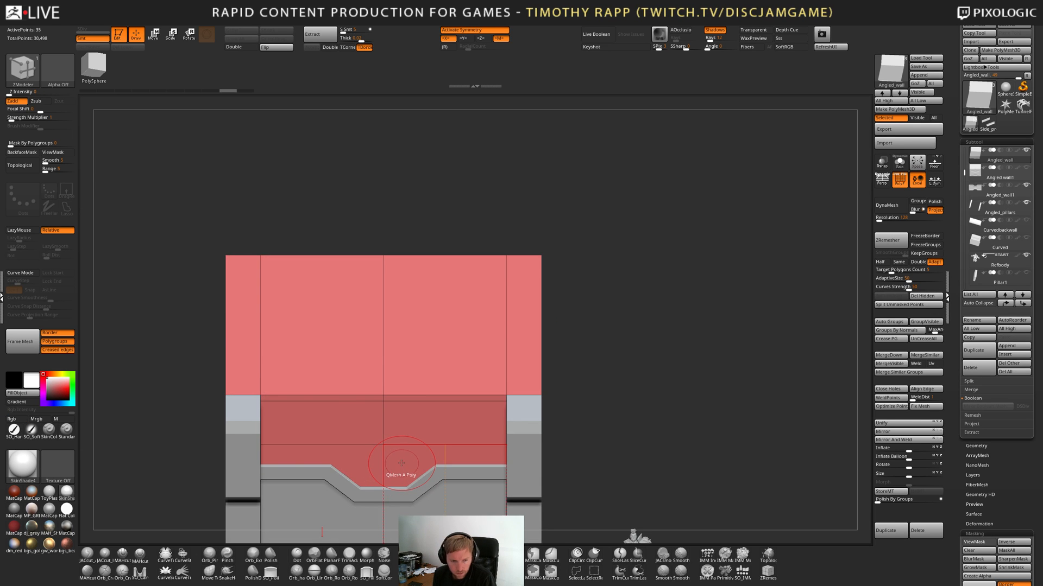
pyautogui.keyDown('shift'); pyautogui.moveTo(459, 481); pyautogui.dragTo(465, 459, button='right'); pyautogui.keyUp('shift')
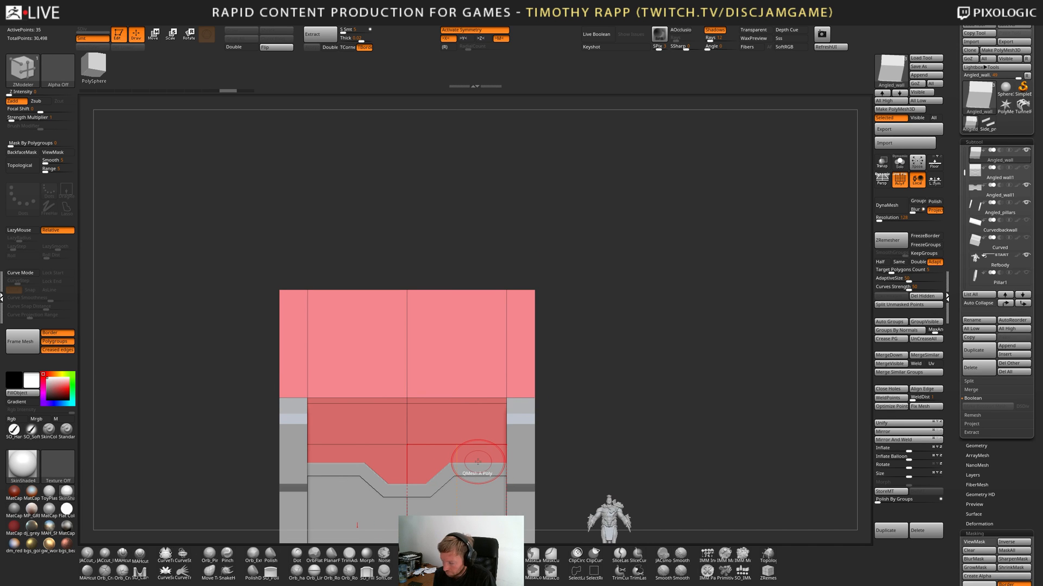
pyautogui.moveTo(421, 448); pyautogui.dragTo(453, 441, button='right')
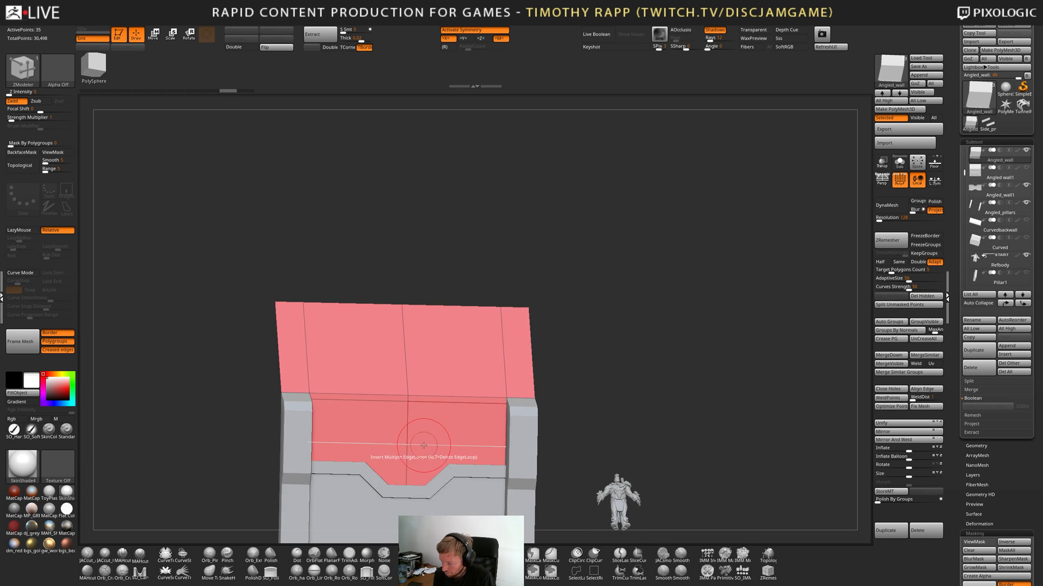
pyautogui.press('space')
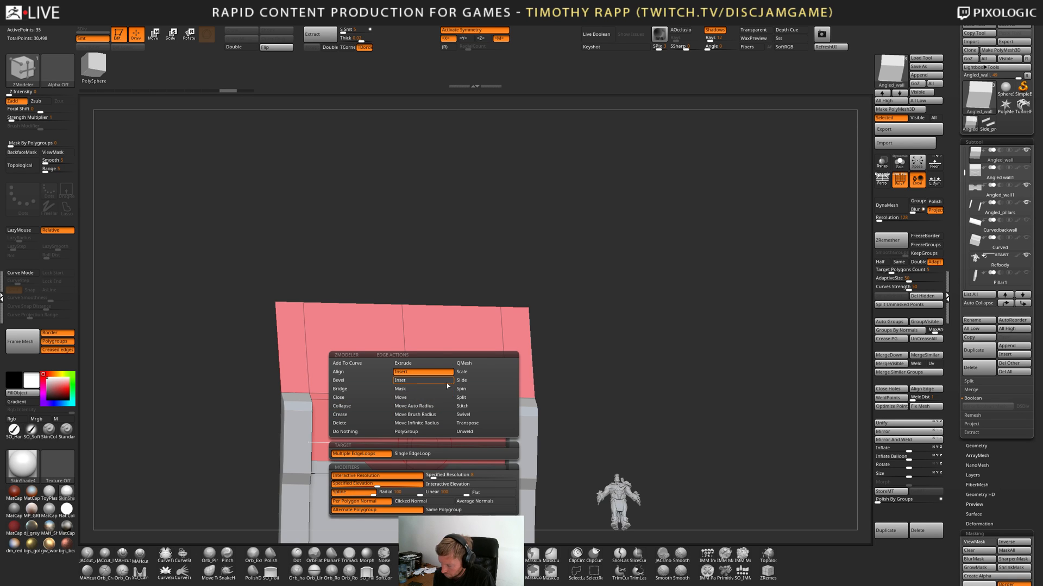
pyautogui.click(410, 453)
pyautogui.click(408, 435)
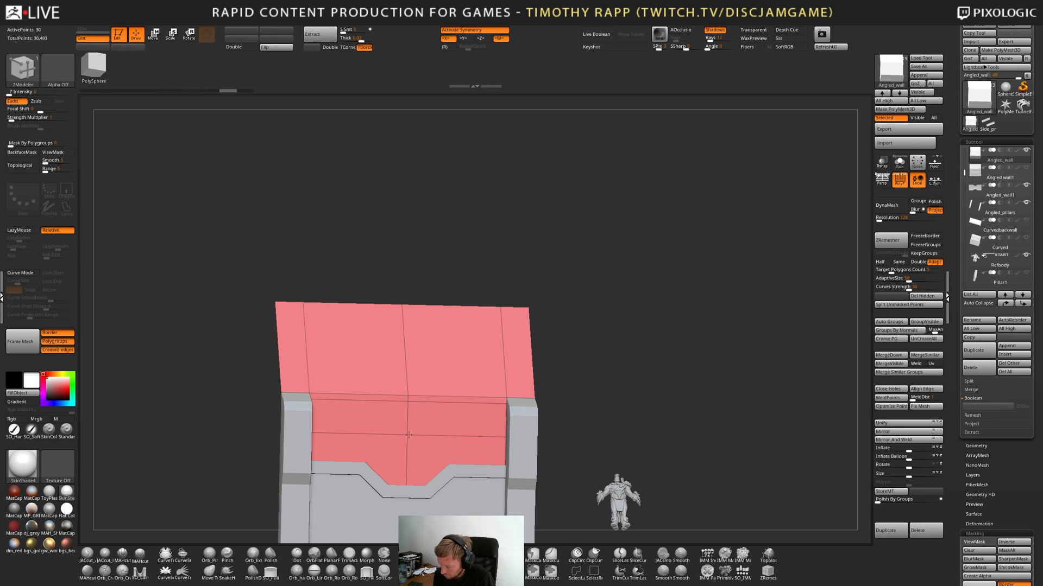
pyautogui.keyDown('ctrl'); pyautogui.moveTo(408, 433); pyautogui.dragTo(459, 460, button='right'); pyautogui.keyUp('ctrl')
# Try insetting the polygons of the horizontal band above the frame with Inset Each Poly, and undo the attempt.
pyautogui.press('space')
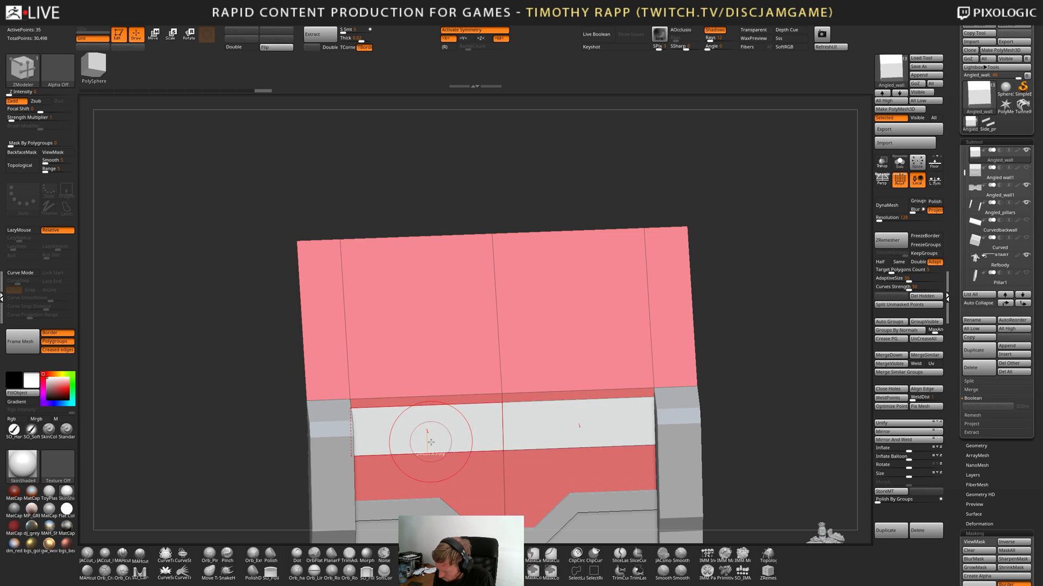
pyautogui.press('space')
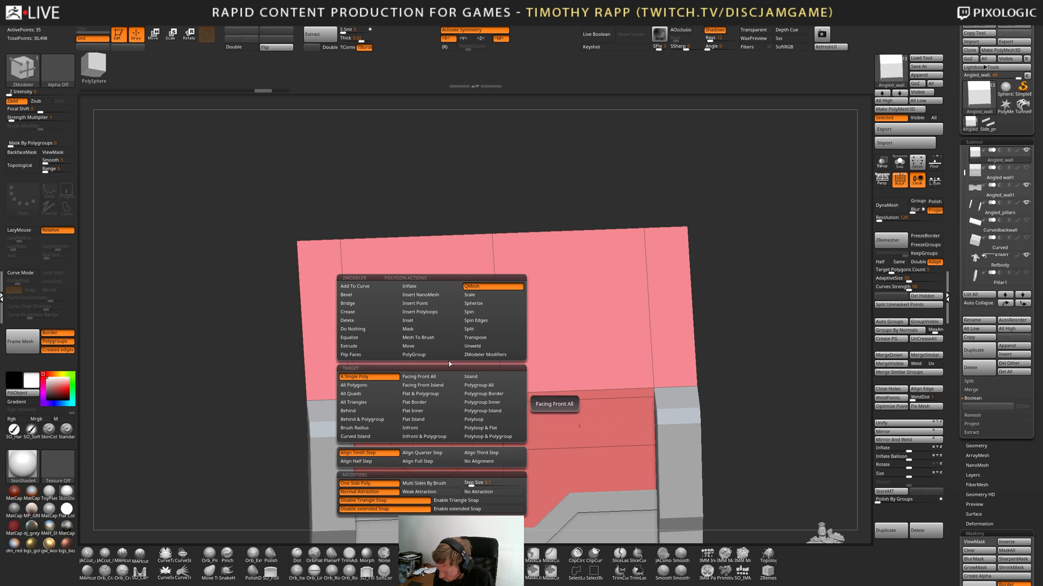
pyautogui.click(419, 322)
pyautogui.click(390, 468)
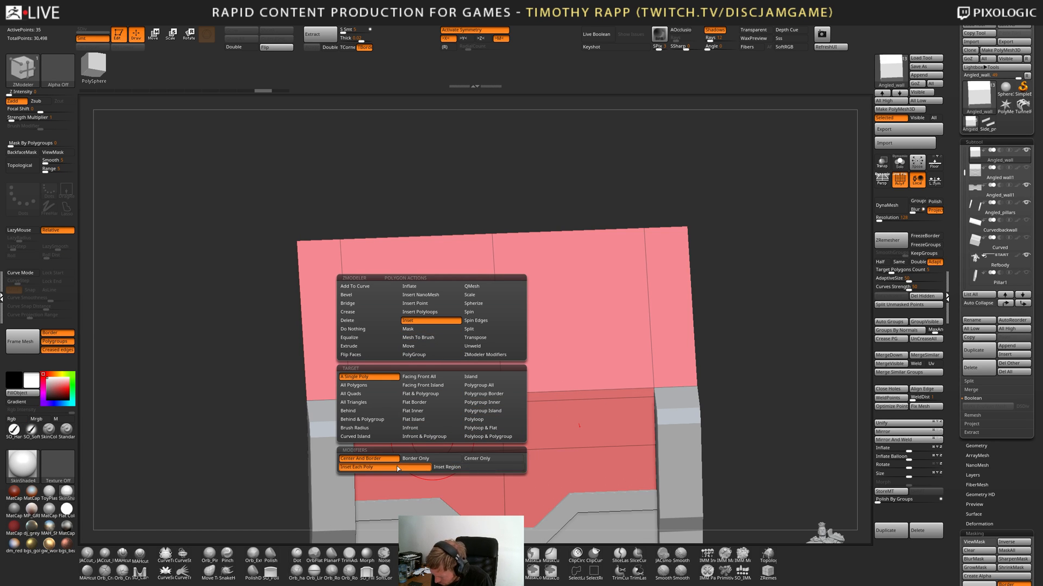
pyautogui.moveTo(417, 427); pyautogui.dragTo(423, 422)
pyautogui.hotkey('ctrl', 'z')
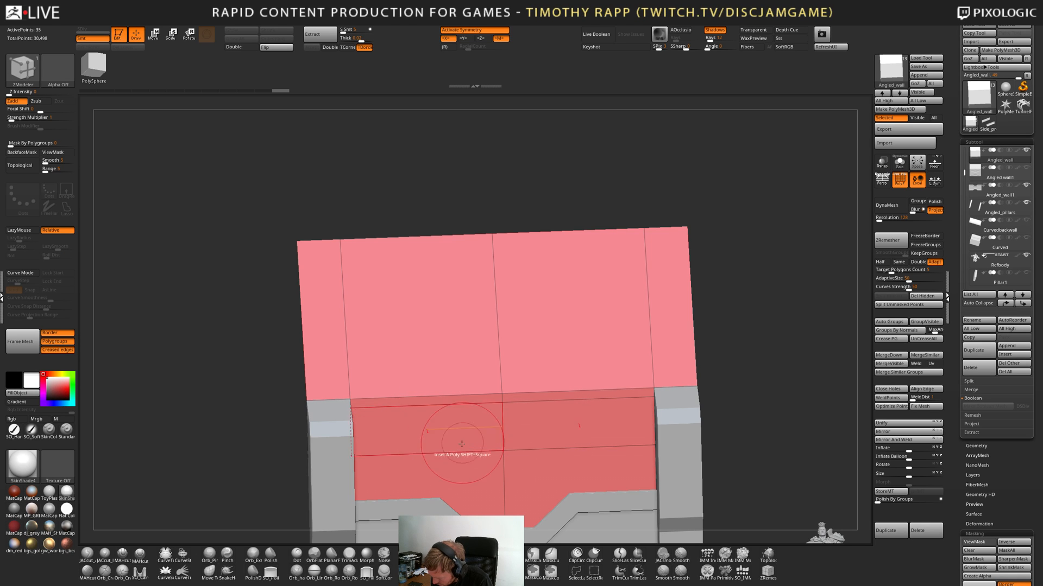
# Insert multiple evenly spaced vertical edge loops between the pillars, dividing each half of the wall into three columns.
pyautogui.press('space')
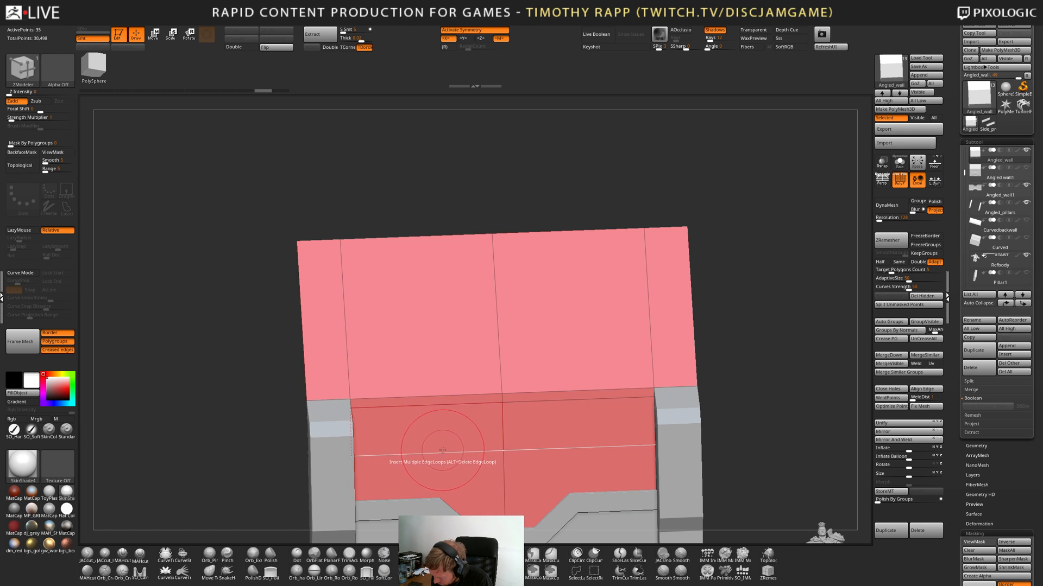
pyautogui.moveTo(443, 440); pyautogui.dragTo(444, 438)
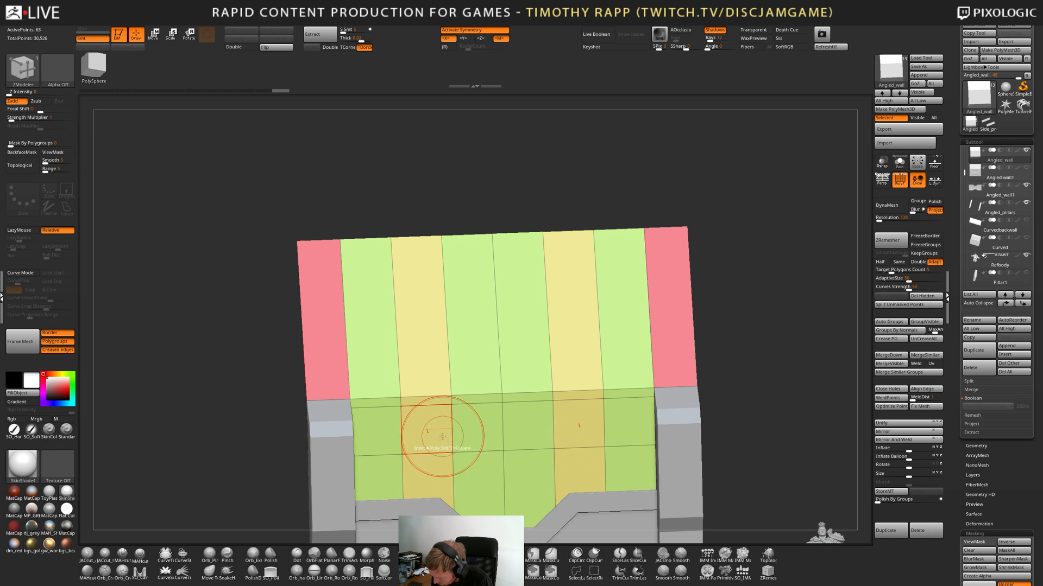
# Set the polygon Inset to Inset Region, try it on the subdivided band above the frame, and undo the attempt.
pyautogui.press('space')
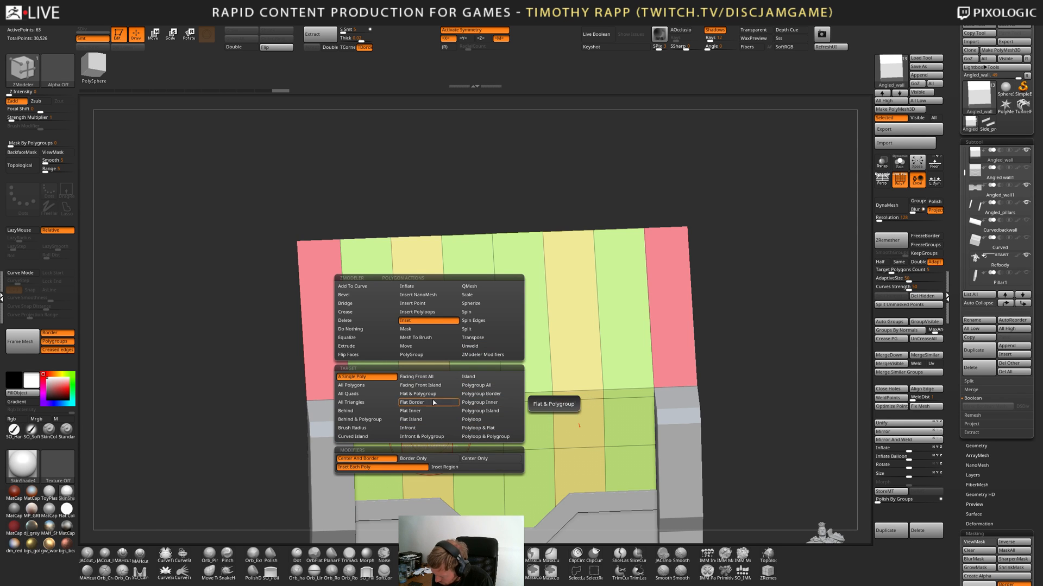
pyautogui.click(453, 470)
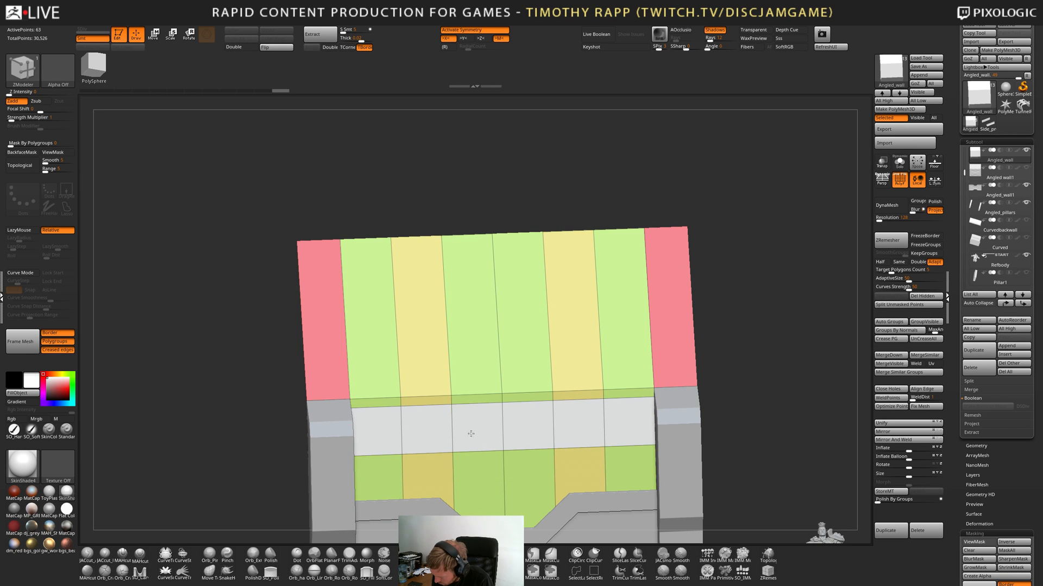
pyautogui.moveTo(467, 433); pyautogui.dragTo(432, 433)
pyautogui.hotkey('ctrl', 'z')
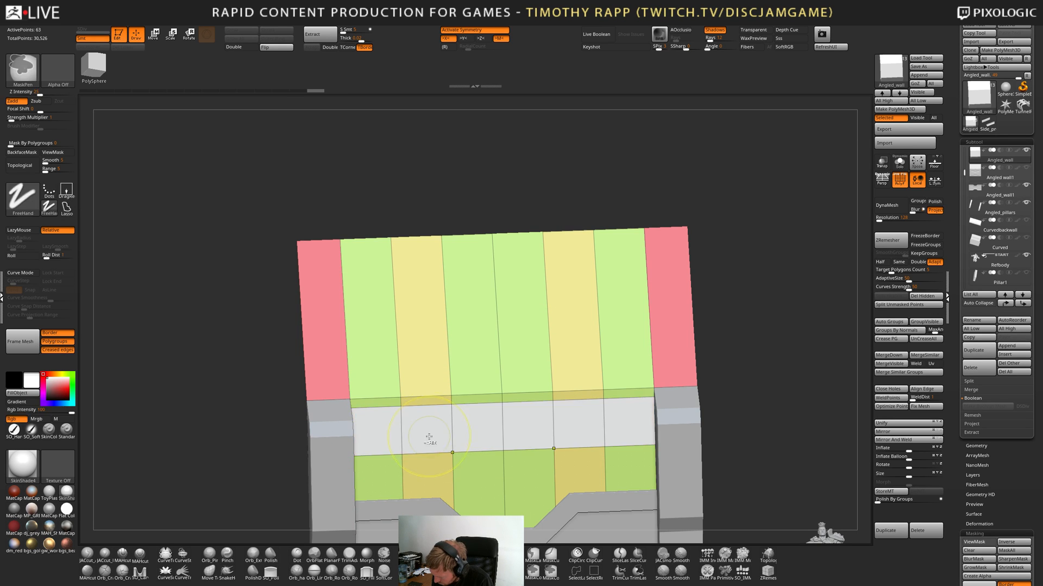
pyautogui.keyDown('shift'); pyautogui.moveTo(555, 439); pyautogui.dragTo(512, 438, button='right'); pyautogui.keyUp('shift')
pyautogui.hotkey('ctrl', 'z')
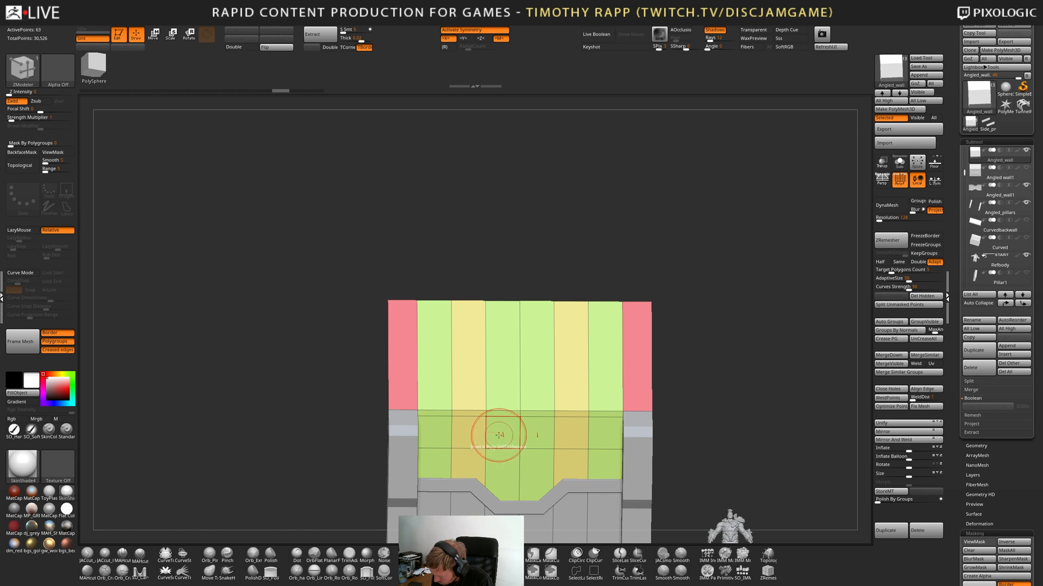
# Try insetting the whole band between the pillars as one region with a narrow border, check it unwired, and undo it.
pyautogui.moveTo(521, 449); pyautogui.dragTo(545, 425, button='right')
pyautogui.keyDown('ctrl'); pyautogui.moveTo(546, 426); pyautogui.dragTo(549, 454, button='right'); pyautogui.keyUp('ctrl')
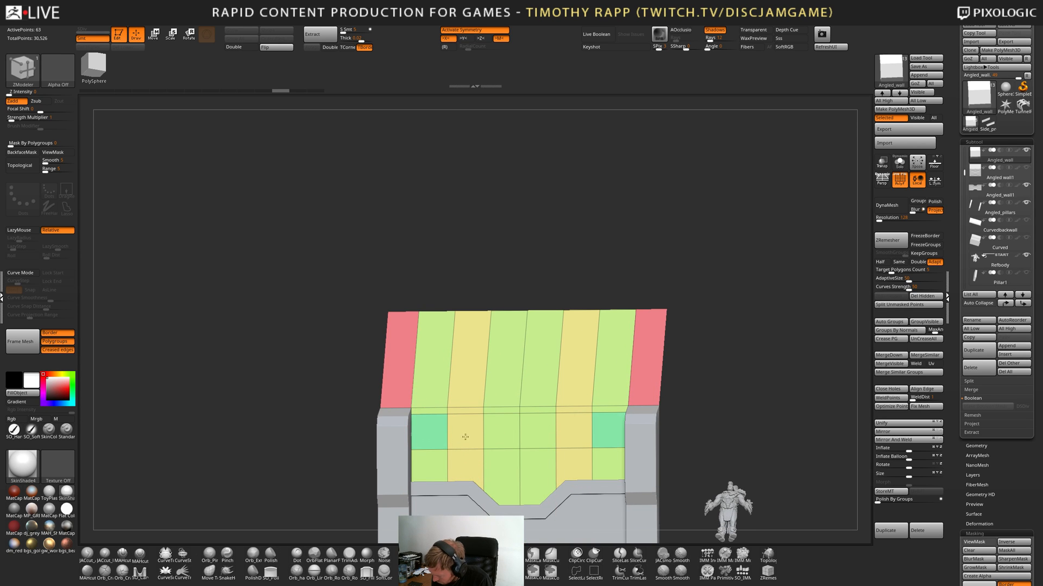
pyautogui.moveTo(445, 417); pyautogui.dragTo(472, 434)
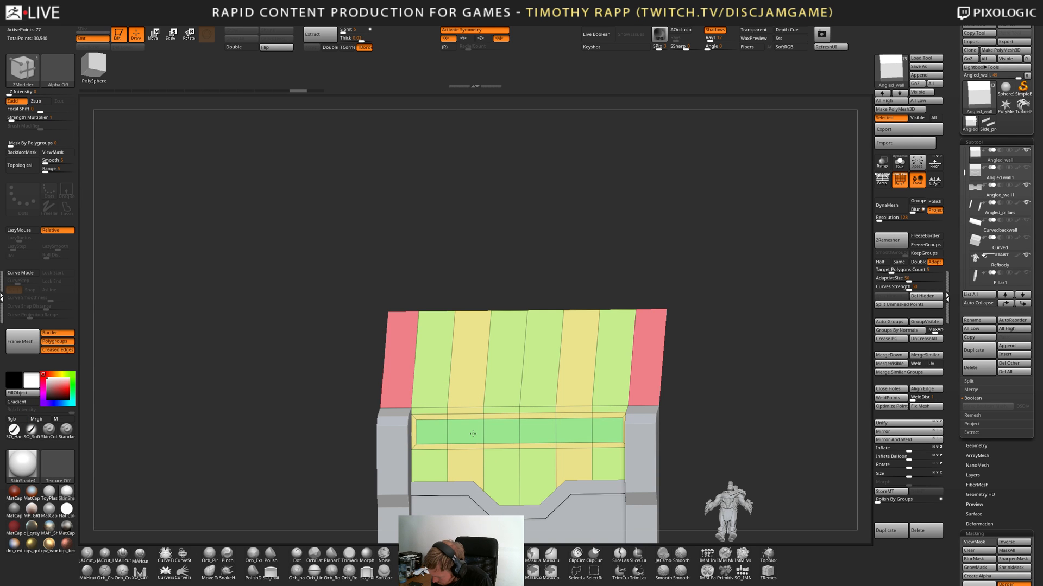
pyautogui.moveTo(474, 434); pyautogui.dragTo(474, 436)
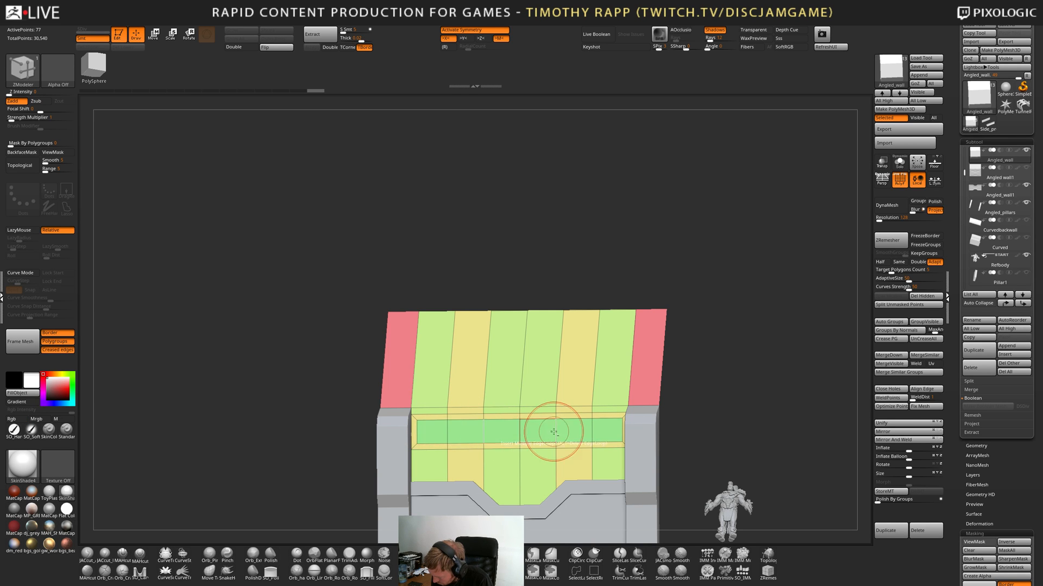
pyautogui.keyDown('ctrl'); pyautogui.moveTo(554, 433); pyautogui.dragTo(625, 478, button='right'); pyautogui.keyUp('ctrl')
pyautogui.hotkey('shift', 'f')
pyautogui.keyDown('shift'); pyautogui.moveTo(625, 478); pyautogui.dragTo(597, 500, button='right'); pyautogui.keyUp('shift')
pyautogui.hotkey('shift', 'f')
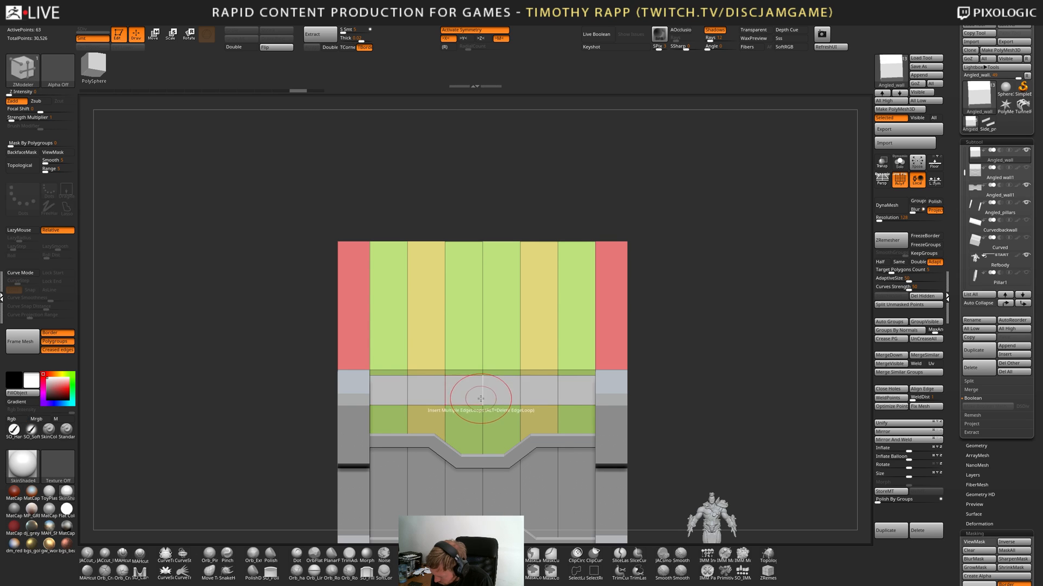
# Insert single vertical edge loops symmetrically, close to both sides of the wall's central loop, using the Single EdgeLoop target.
pyautogui.keyDown('alt'); pyautogui.click(475, 403); pyautogui.keyUp('alt')
pyautogui.press('space')
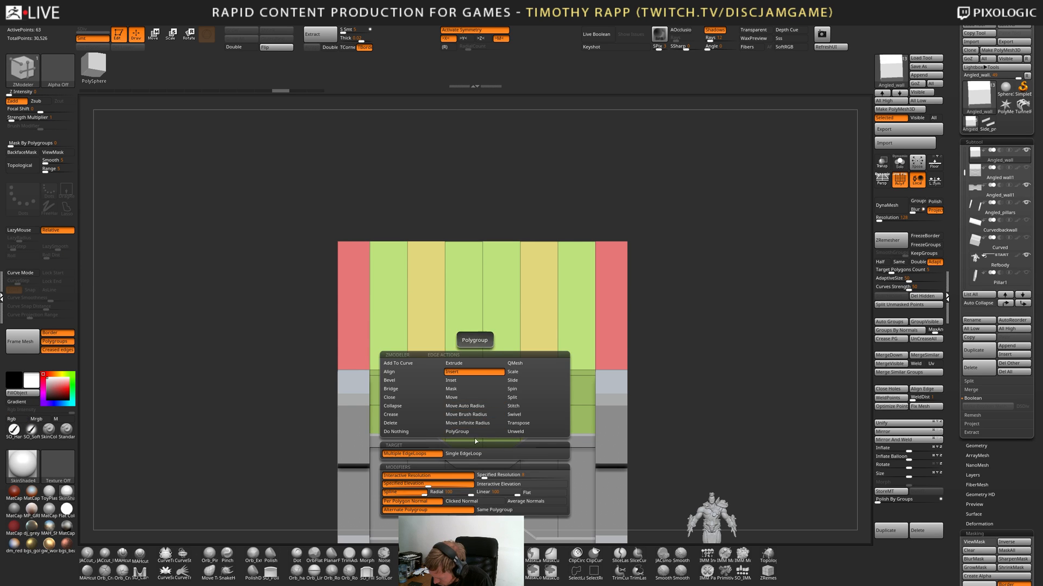
pyautogui.click(470, 453)
pyautogui.click(477, 404)
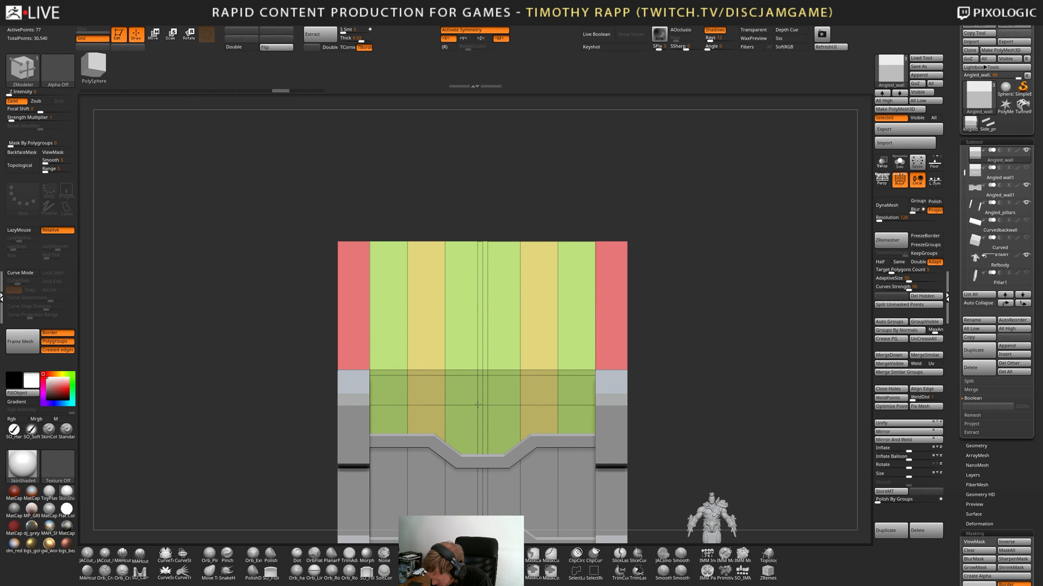
# Replace the vertical loops between the pillars with multiple evenly spaced edge loops, dividing each half of the wall into four columns.
pyautogui.keyDown('alt'); pyautogui.click(444, 390); pyautogui.keyUp('alt')
pyautogui.keyDown('alt'); pyautogui.click(409, 398); pyautogui.keyUp('alt')
pyautogui.press('space')
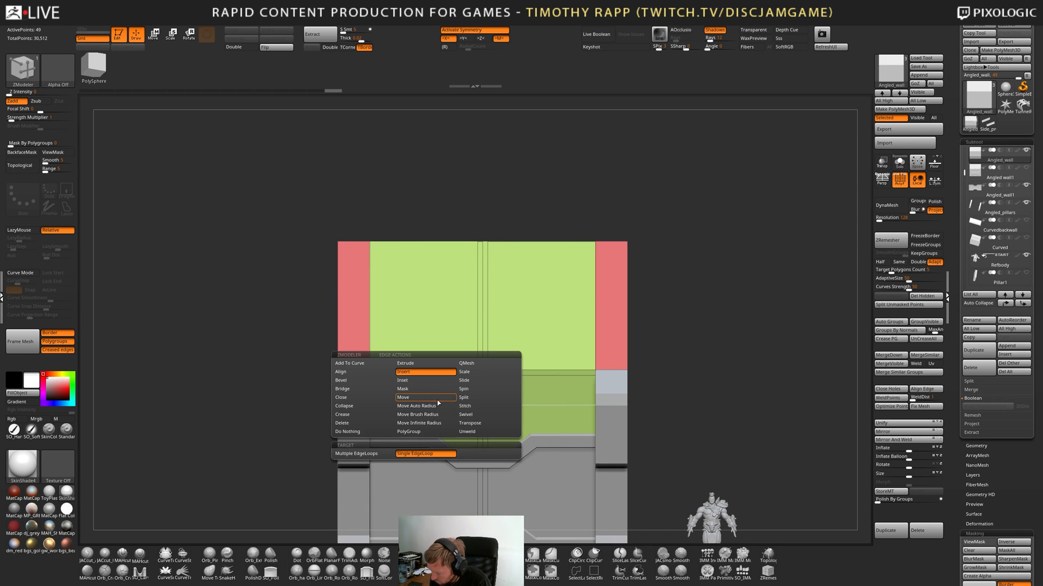
pyautogui.click(356, 453)
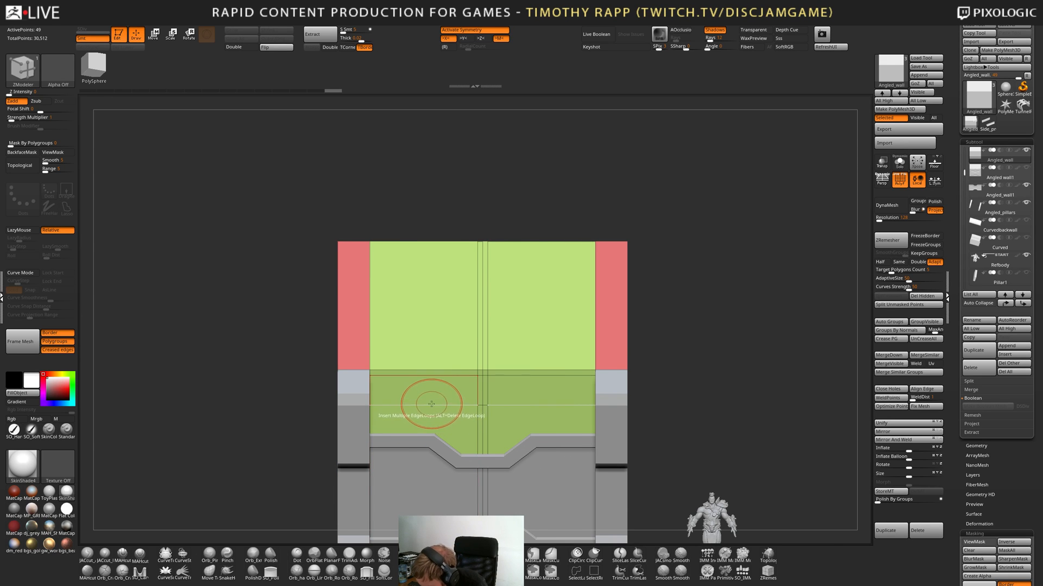
pyautogui.moveTo(426, 401); pyautogui.dragTo(456, 393)
# Inset the upper band above the frame as one region in each half of the wall using Inset Region, and check it unwired.
pyautogui.press('space')
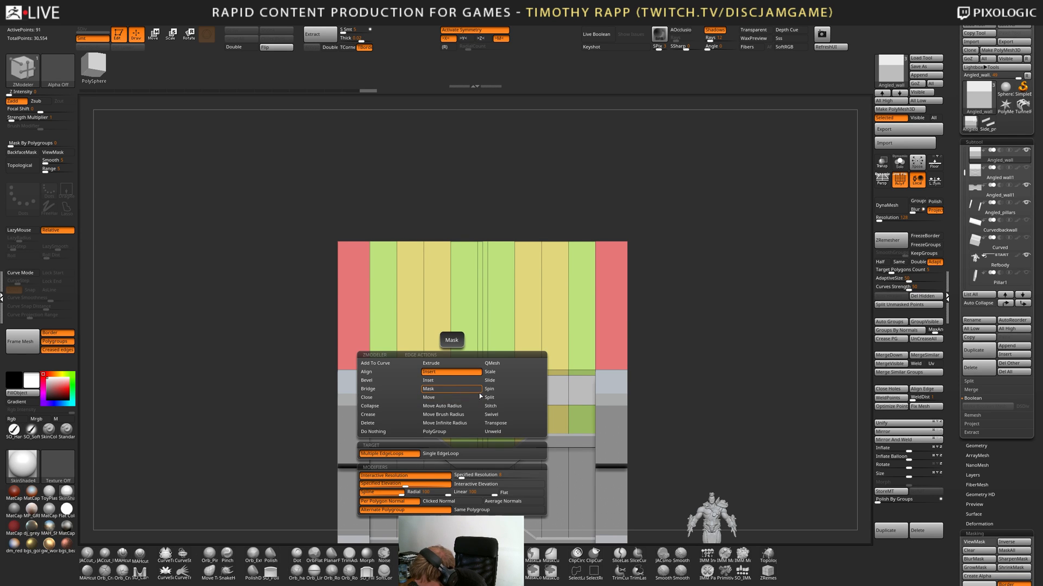
pyautogui.click(437, 383)
pyautogui.click(470, 493)
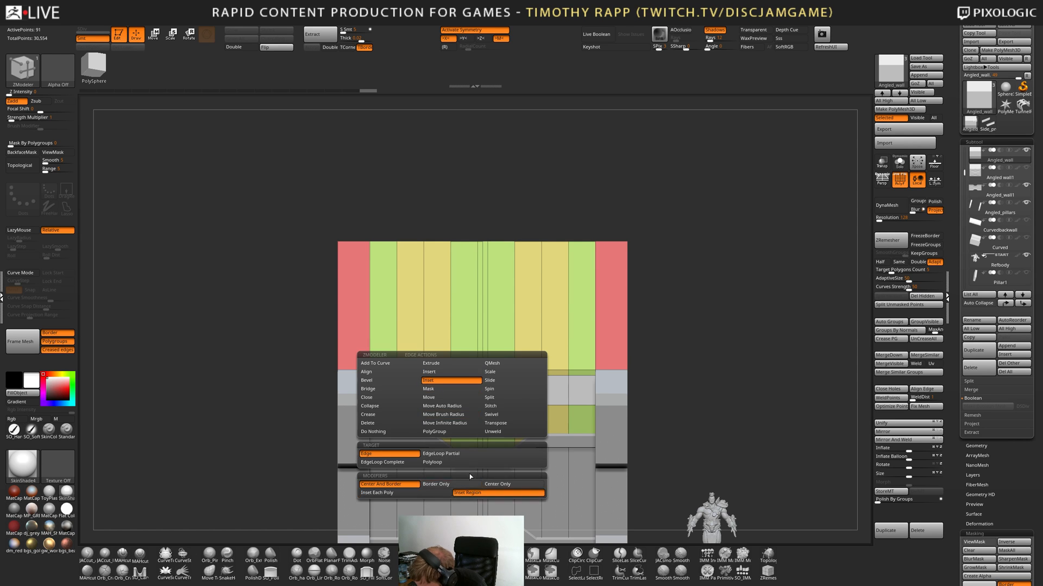
pyautogui.moveTo(463, 396); pyautogui.dragTo(465, 393)
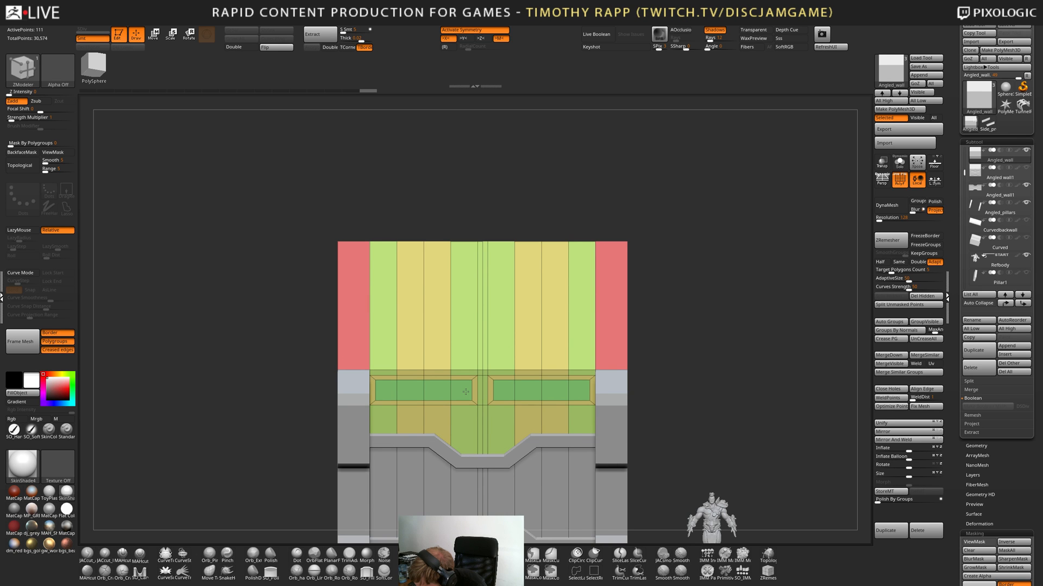
pyautogui.moveTo(465, 392); pyautogui.dragTo(464, 390)
pyautogui.keyDown('ctrl'); pyautogui.moveTo(560, 439); pyautogui.dragTo(575, 472, button='right'); pyautogui.keyUp('ctrl')
pyautogui.hotkey('shift', 'f')
pyautogui.hotkey('shift', 'f')
# Try extruding the two inset panels straight outward with QMesh, using the A Single Poly target.
pyautogui.moveTo(652, 467)
pyautogui.keyDown('ctrl'); pyautogui.mouseDown(button='right')
pyautogui.moveTo(665, 446)
pyautogui.moveTo(632, 465)
pyautogui.mouseUp(button='right'); pyautogui.keyUp('ctrl')
pyautogui.moveTo(459, 425); pyautogui.dragTo(461, 428, button='right')
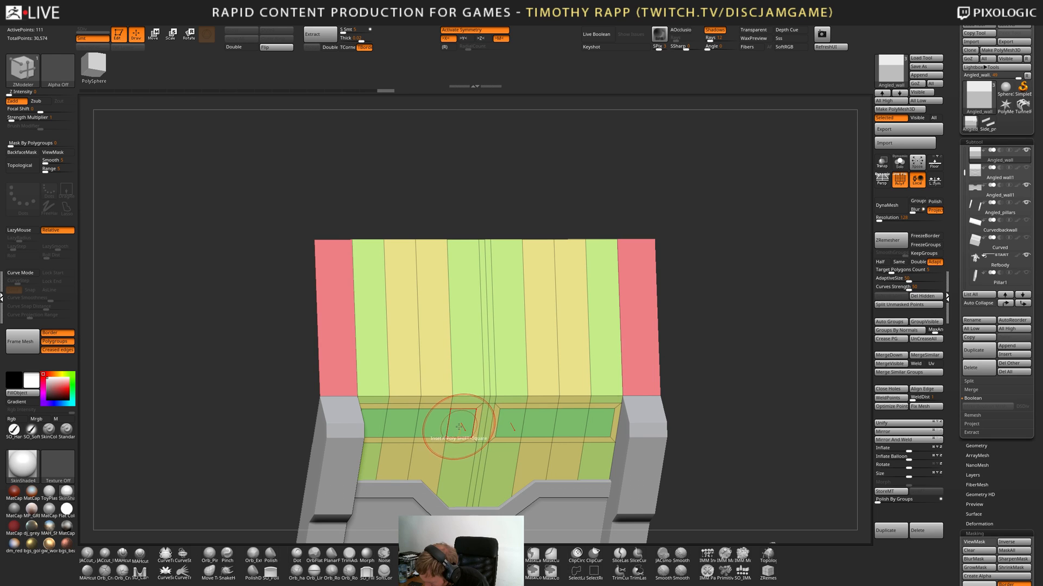
pyautogui.press('space')
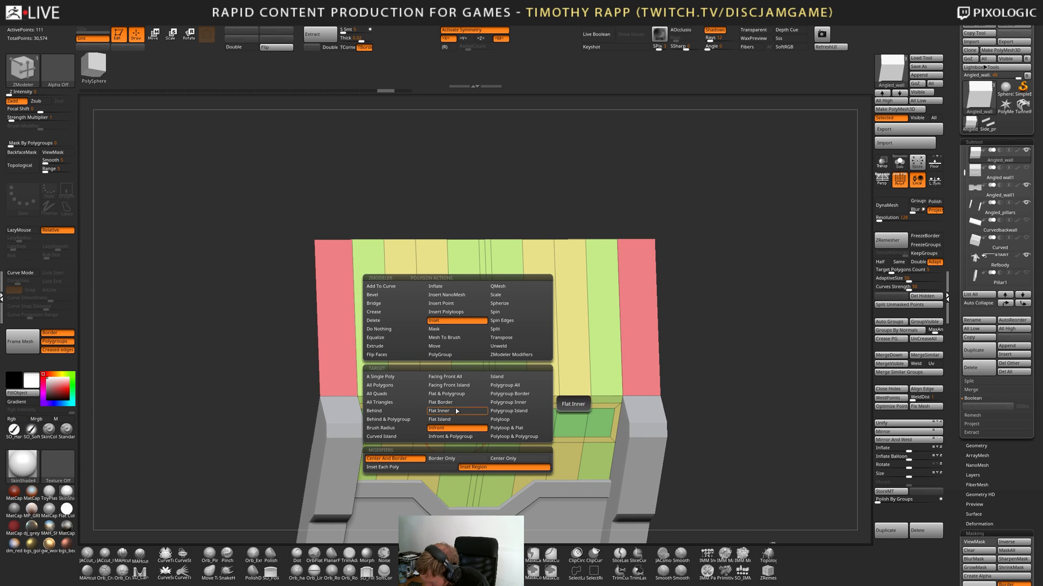
pyautogui.click(383, 377)
pyautogui.click(498, 288)
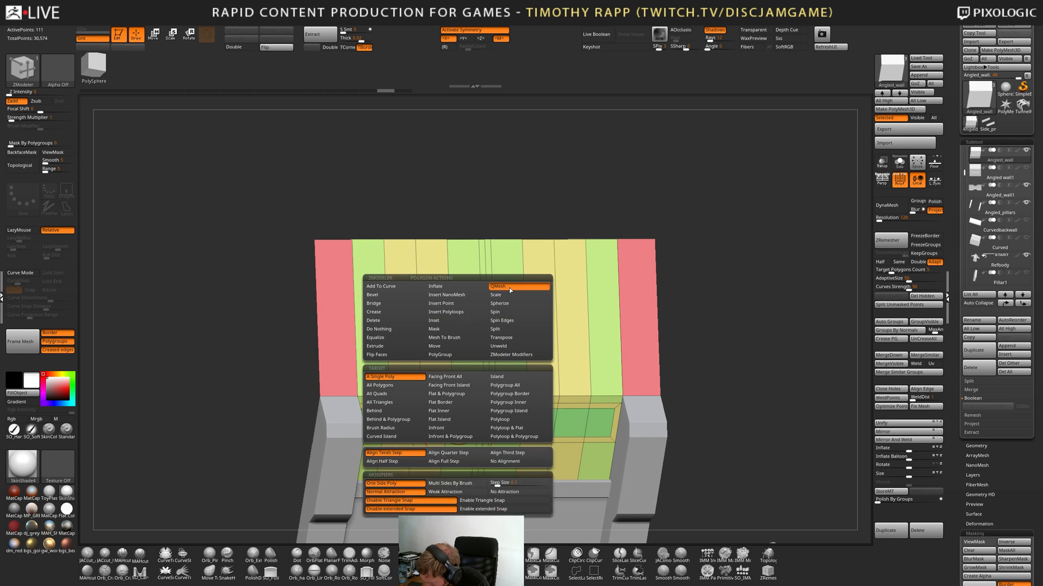
pyautogui.moveTo(446, 422); pyautogui.dragTo(461, 421, button='right')
pyautogui.keyDown('alt'); pyautogui.moveTo(461, 422); pyautogui.dragTo(374, 431); pyautogui.keyUp('alt')
pyautogui.moveTo(374, 431); pyautogui.dragTo(417, 430, button='right')
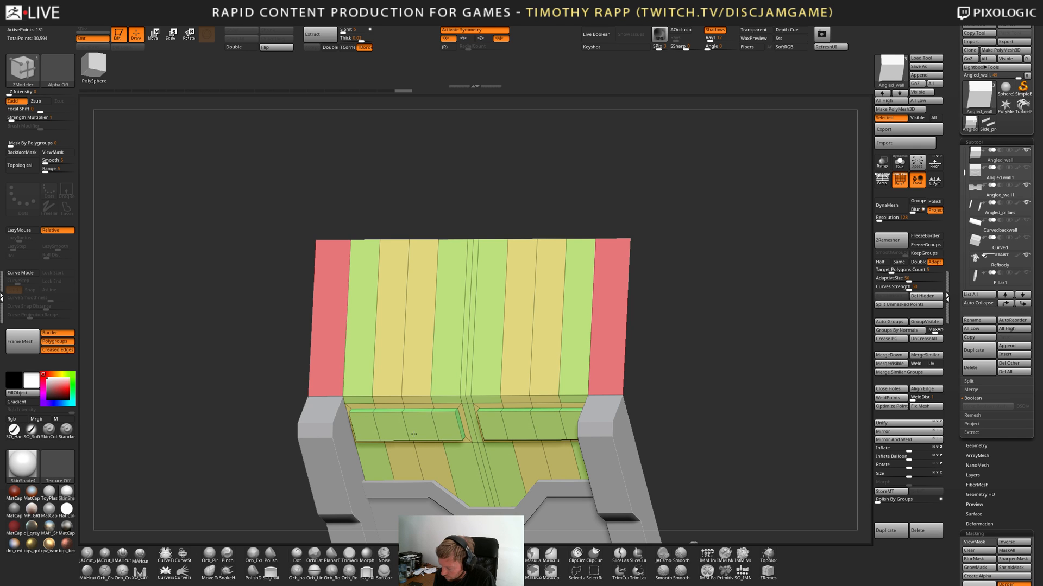
# Try insetting the faces of both raised panels as regions with a narrow border, and undo it.
pyautogui.keyDown('alt'); pyautogui.moveTo(413, 434); pyautogui.dragTo(471, 429, button='right'); pyautogui.keyUp('alt')
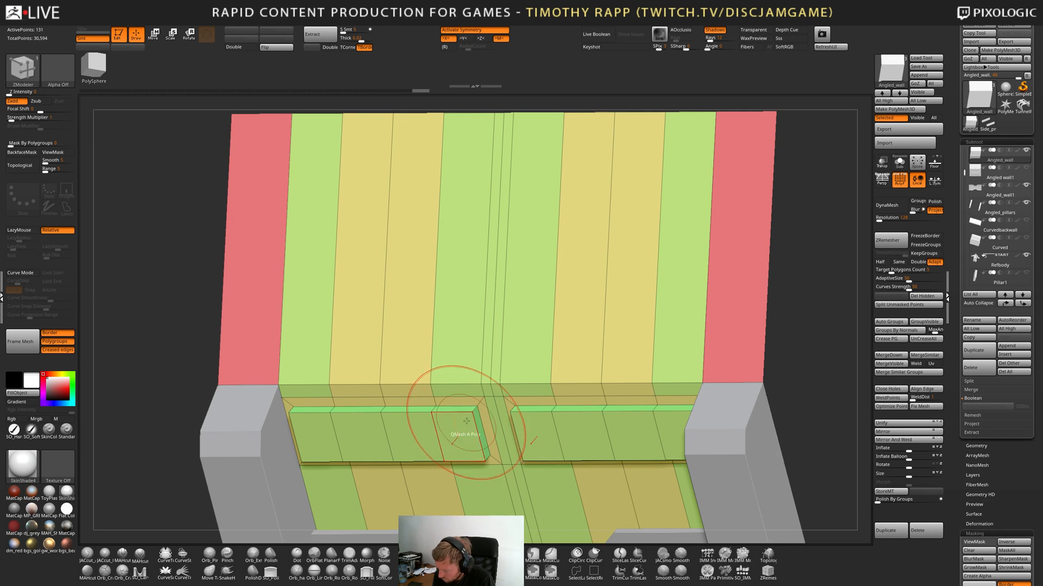
pyautogui.keyDown('alt'); pyautogui.moveTo(458, 438); pyautogui.dragTo(317, 449); pyautogui.keyUp('alt')
pyautogui.click(459, 429)
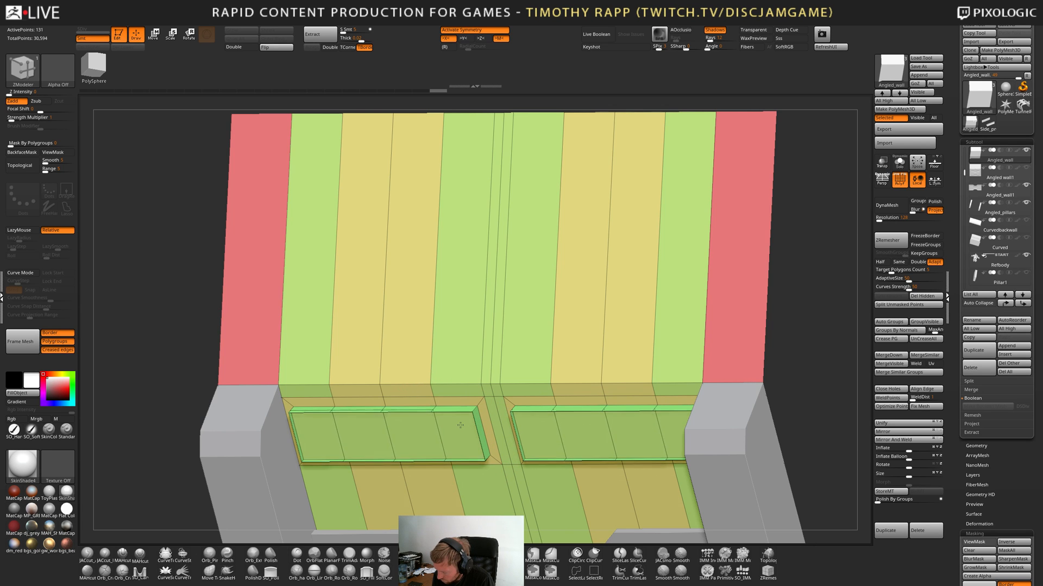
pyautogui.press('space')
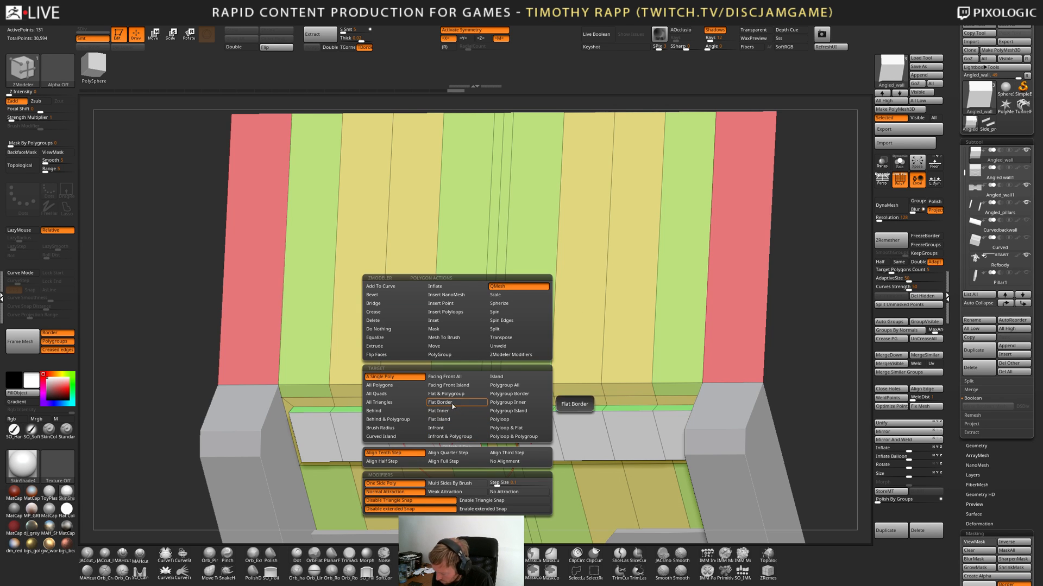
pyautogui.click(453, 406)
pyautogui.click(463, 437)
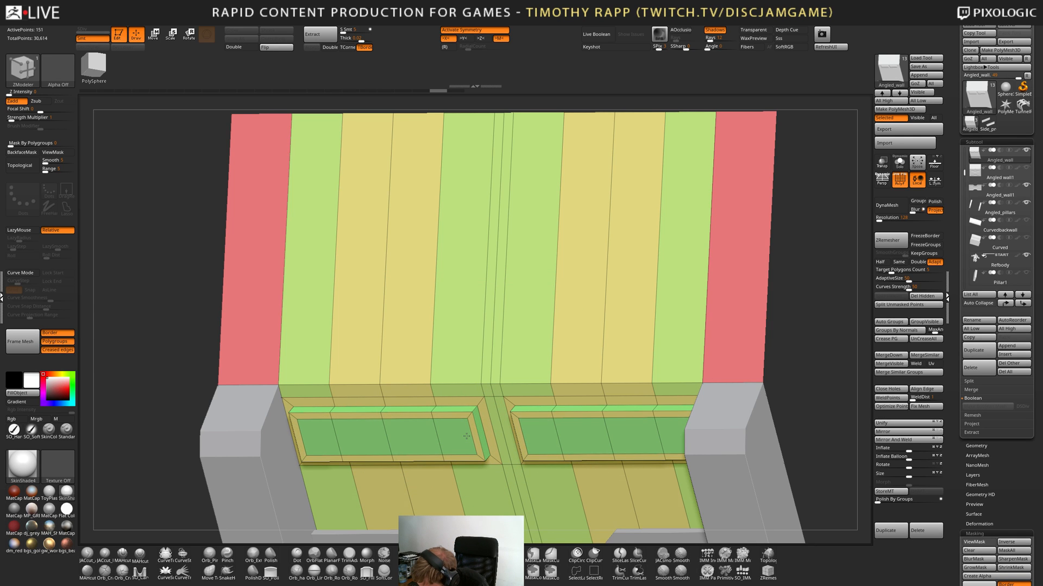
pyautogui.press('space')
pyautogui.click(477, 373)
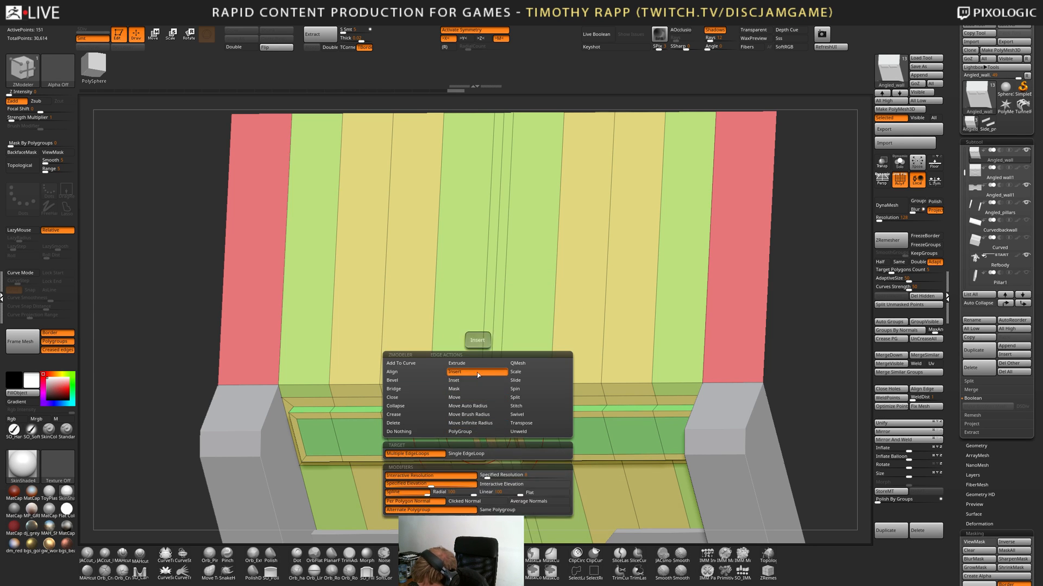
pyautogui.hotkey('ctrl', 'z')
# Check the raised panels unwired from the front, and undo their straight extrusion.
pyautogui.moveTo(472, 440); pyautogui.dragTo(614, 436, button='right')
pyautogui.hotkey('shift', 'f')
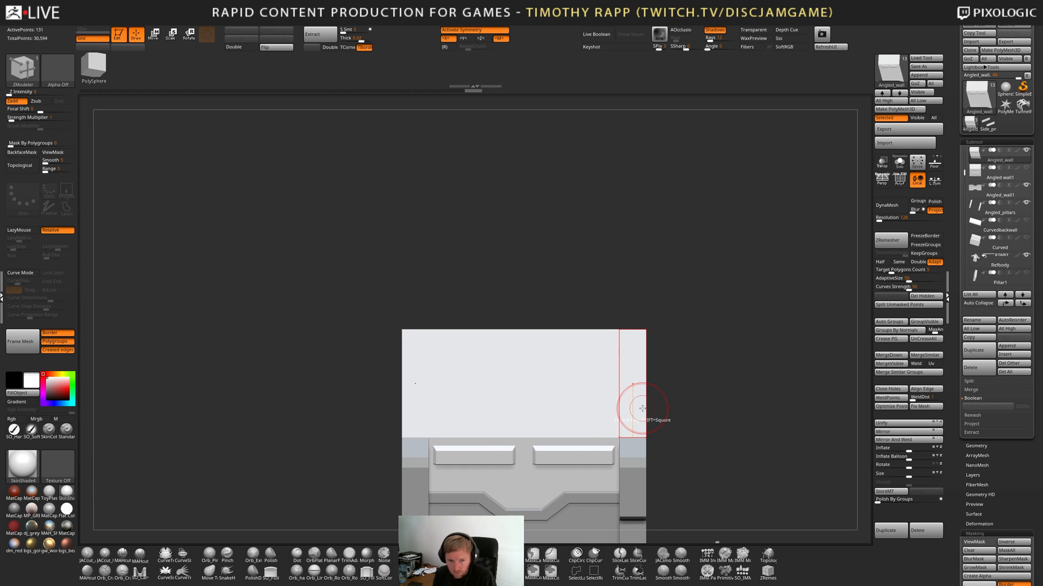
pyautogui.moveTo(561, 456)
pyautogui.mouseDown(button='right')
pyautogui.moveTo(563, 426)
pyautogui.moveTo(576, 471)
pyautogui.mouseUp(button='right')
pyautogui.hotkey('shift', 'f')
pyautogui.hotkey('ctrl', 'z')
pyautogui.hotkey('ctrl', 'z')
# Push the two inset panels outward with QMesh so their borders form sloped sides, and check the shape unwired.
pyautogui.moveTo(575, 472); pyautogui.dragTo(529, 438, button='right')
pyautogui.moveTo(446, 441); pyautogui.dragTo(407, 446, button='right')
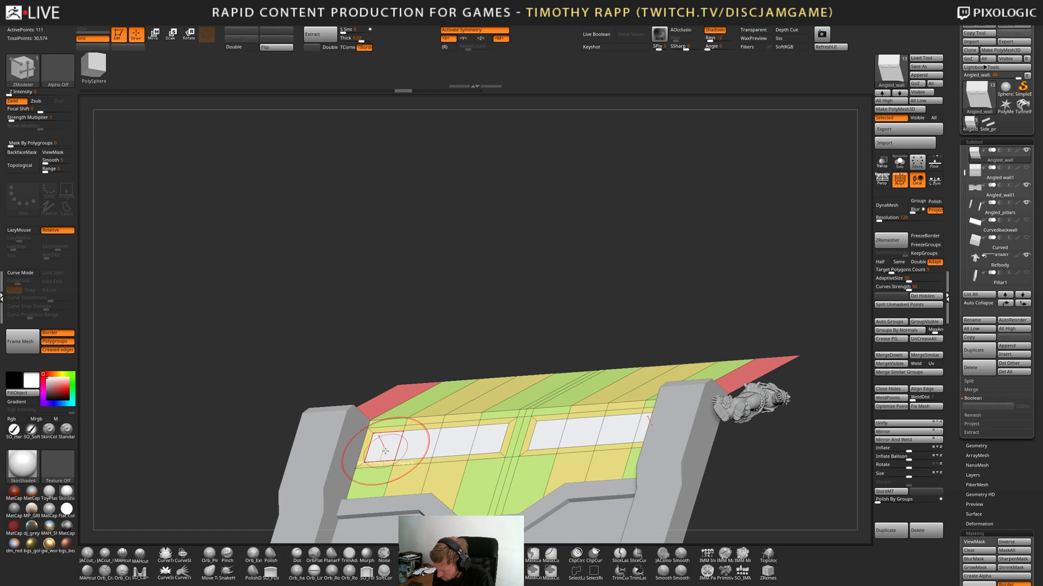
pyautogui.click(384, 448)
pyautogui.hotkey('ctrl', 'z')
pyautogui.press('space')
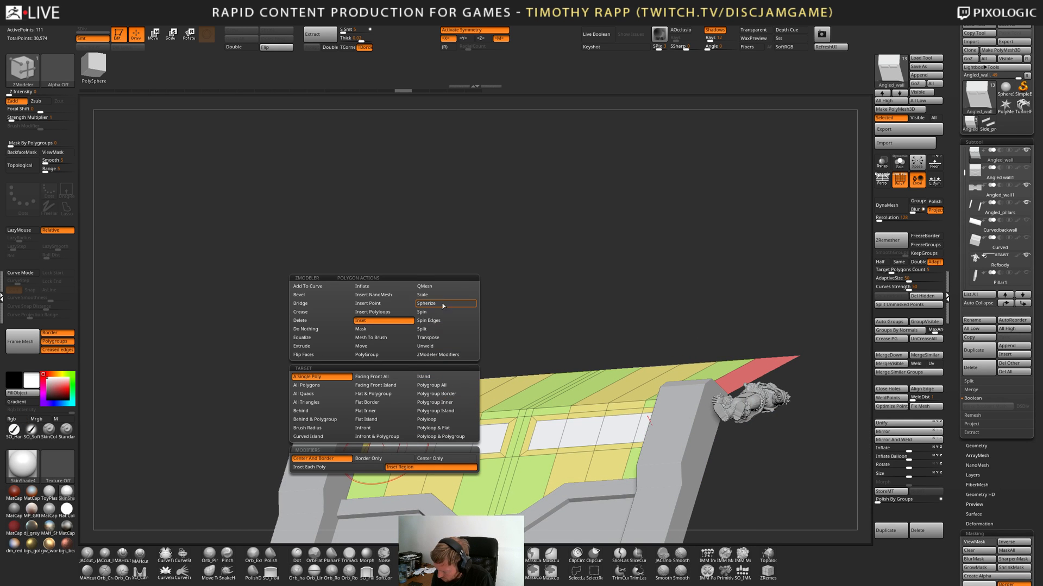
pyautogui.click(445, 289)
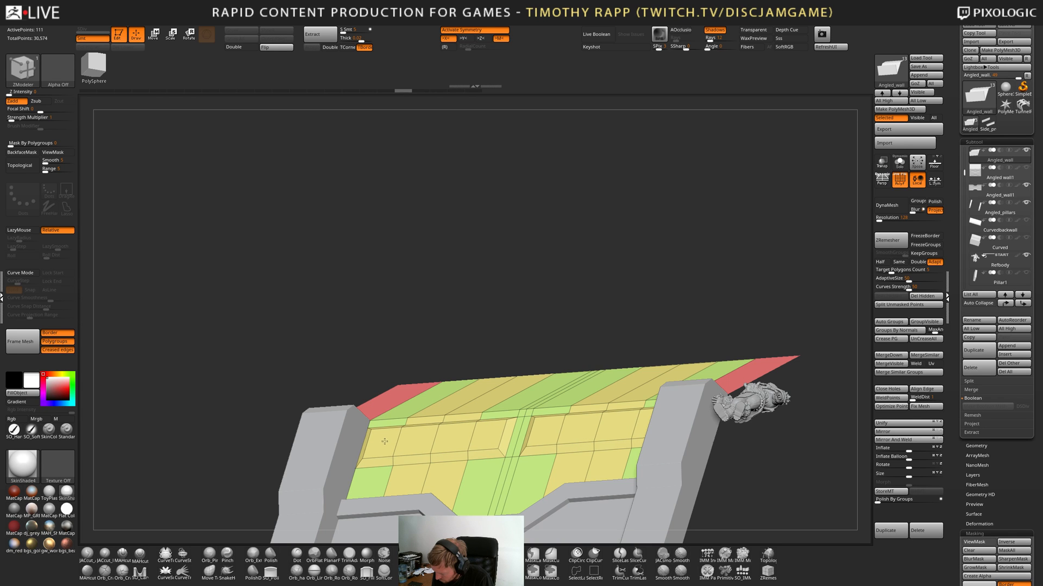
pyautogui.hotkey('shift', 'f')
pyautogui.moveTo(559, 443); pyautogui.dragTo(543, 456, button='right')
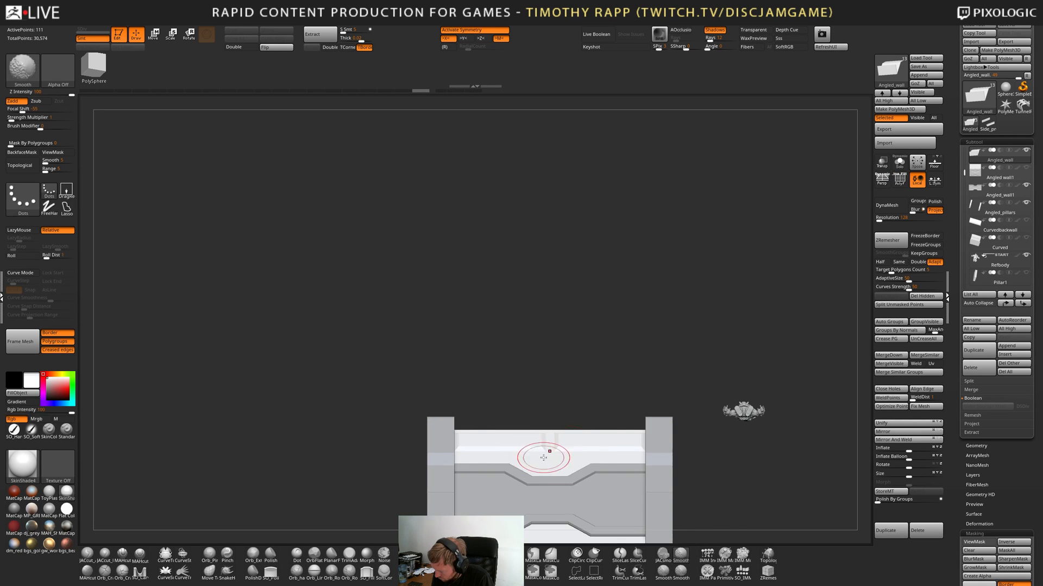
pyautogui.hotkey('shift', 'f')
# Insert a single horizontal edge loop just below the two raised panels using the Single EdgeLoop target.
pyautogui.moveTo(603, 421)
pyautogui.mouseDown(button='right')
pyautogui.moveTo(590, 378)
pyautogui.moveTo(562, 463)
pyautogui.moveTo(545, 465)
pyautogui.mouseUp(button='right')
pyautogui.press('space')
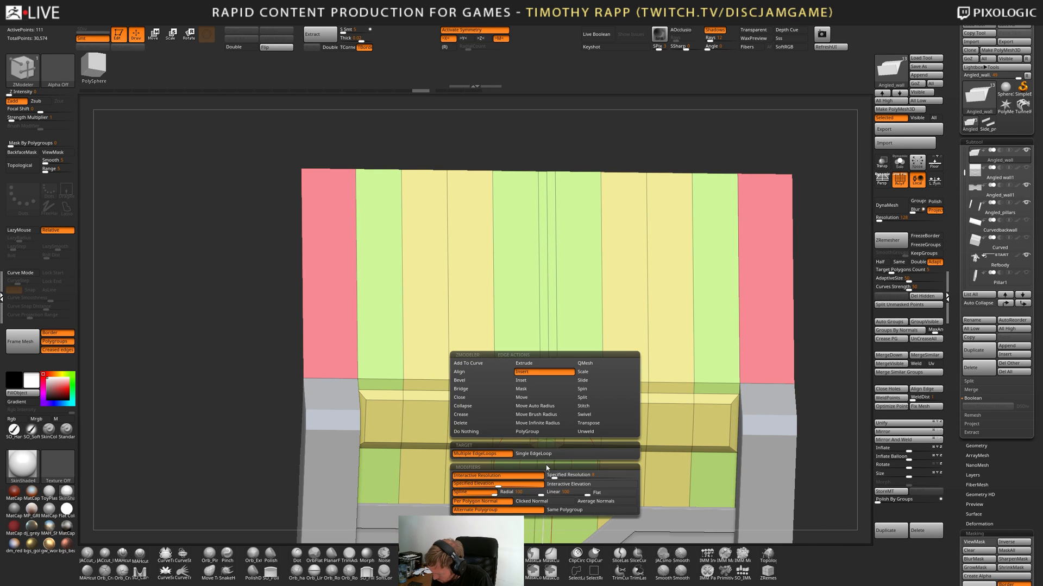
pyautogui.click(545, 456)
pyautogui.click(545, 463)
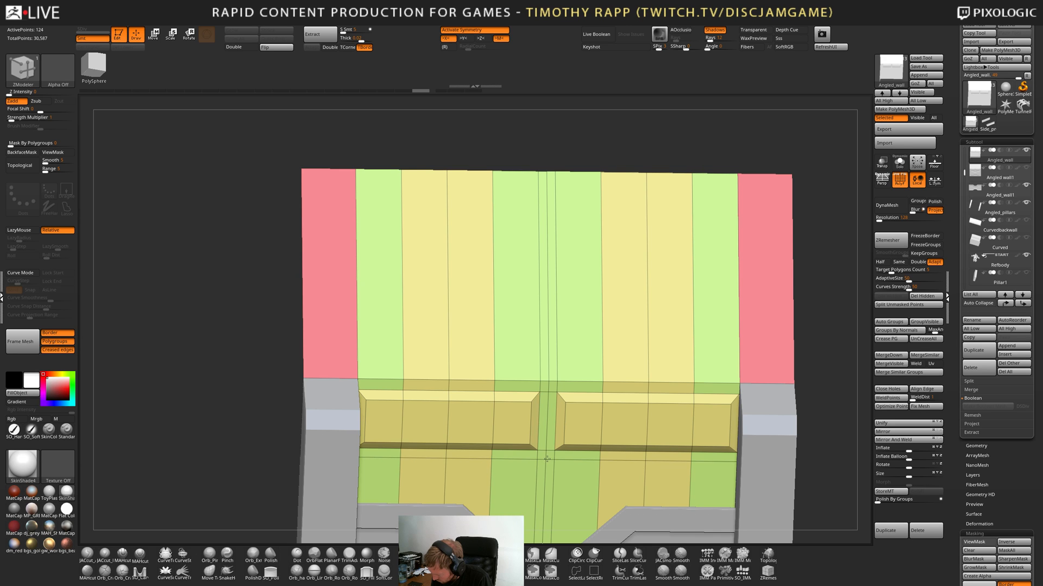
# Mark the strips above, below and between the two panels, and raise them slightly together with QMesh on the Polygroup All target.
pyautogui.moveTo(547, 458); pyautogui.dragTo(516, 456, button='right')
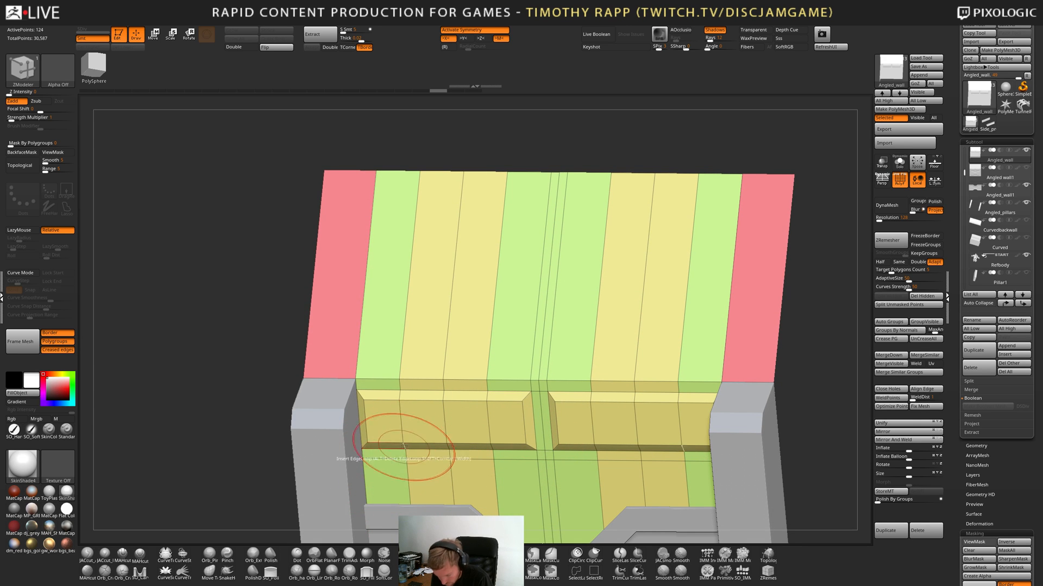
pyautogui.click(408, 455)
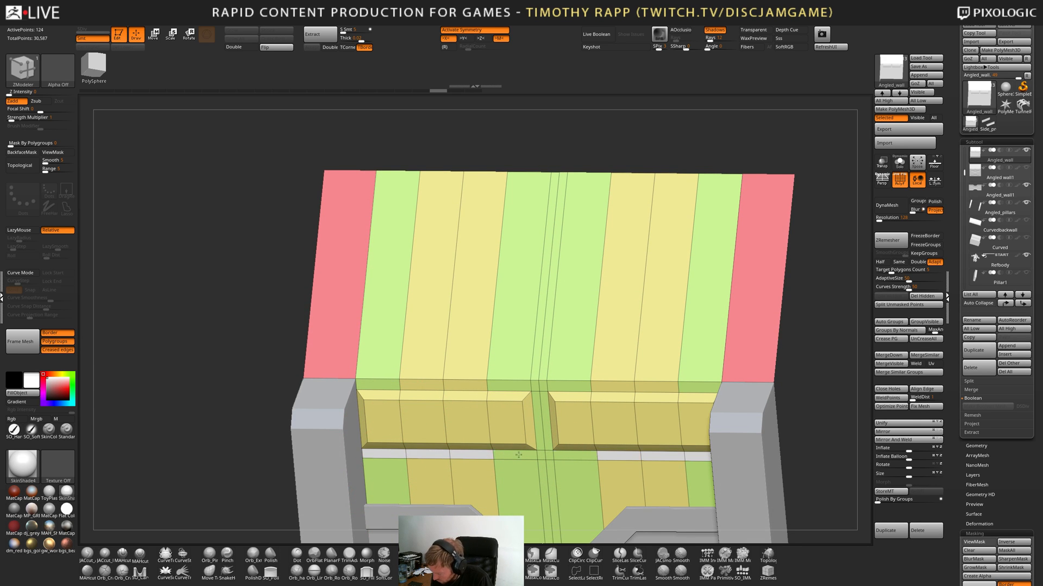
pyautogui.moveTo(543, 450); pyautogui.dragTo(536, 399)
pyautogui.click(518, 387)
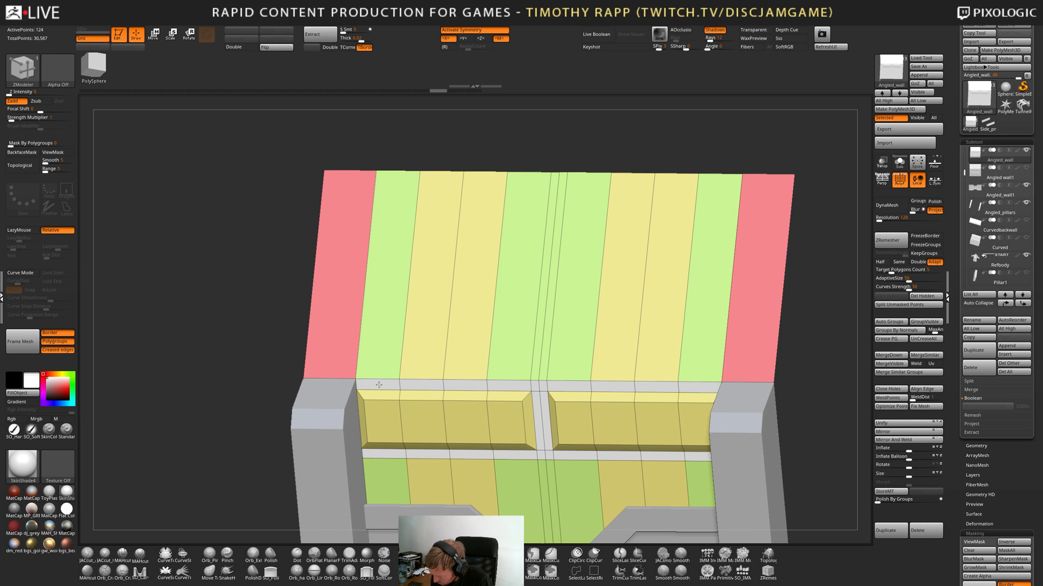
pyautogui.hotkey('alt', 's')
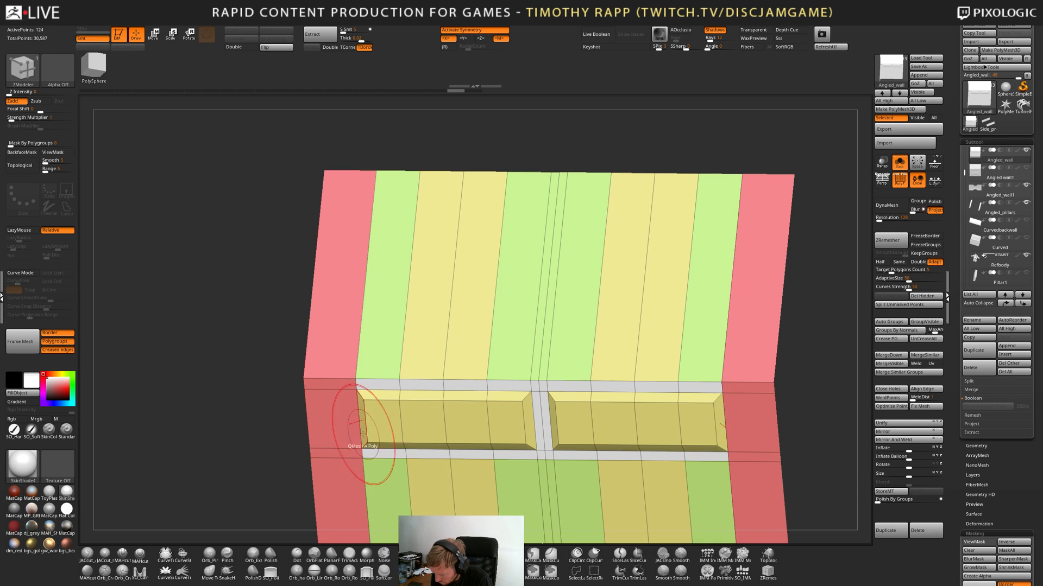
pyautogui.hotkey('alt', 's')
pyautogui.moveTo(429, 455)
pyautogui.mouseDown(button='right')
pyautogui.moveTo(410, 455)
pyautogui.moveTo(436, 446)
pyautogui.mouseUp(button='right')
pyautogui.click(435, 445)
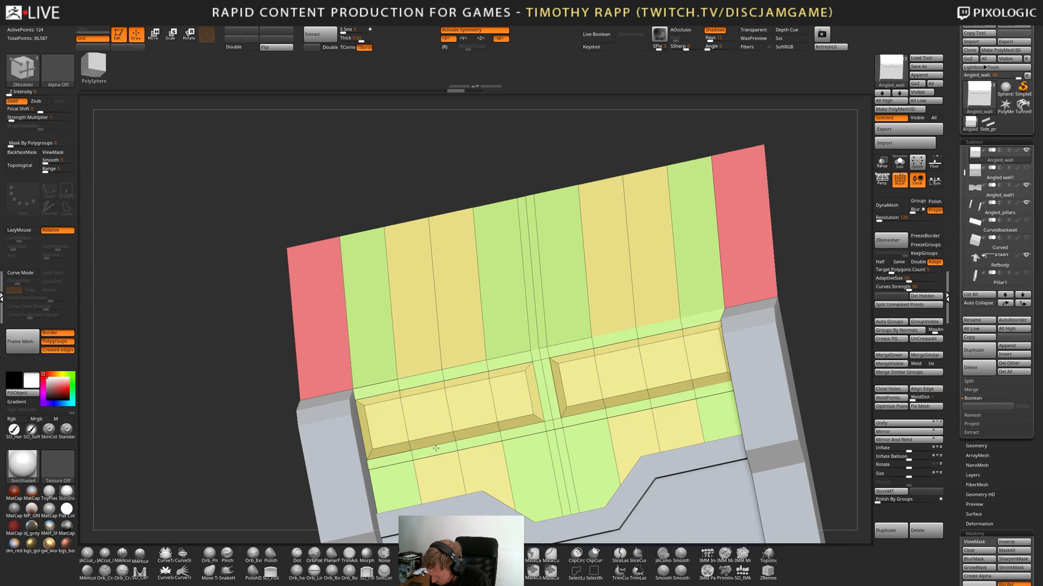
pyautogui.press('alt')
pyautogui.press('space')
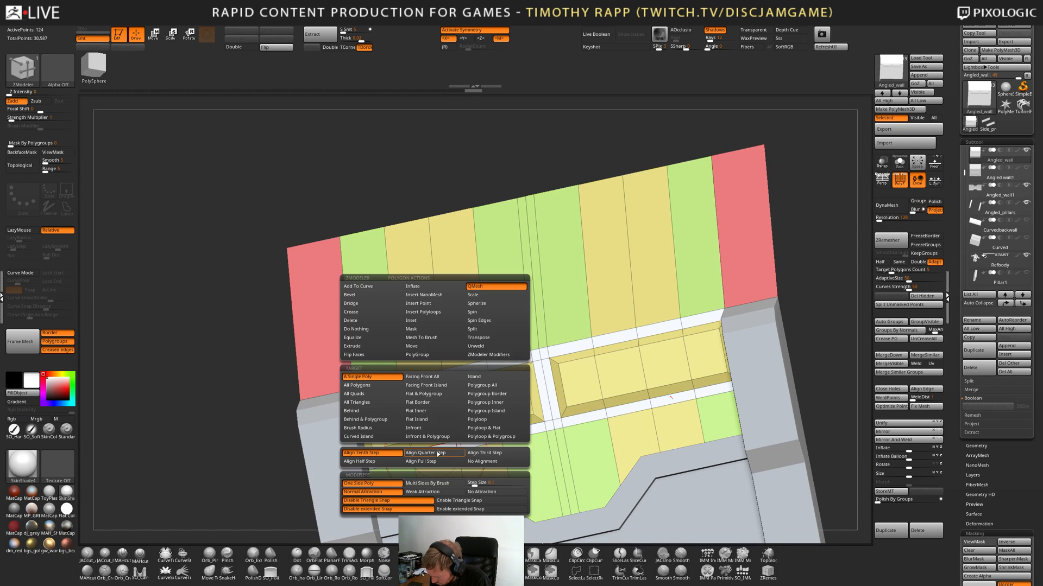
pyautogui.click(483, 386)
pyautogui.moveTo(461, 458); pyautogui.dragTo(477, 438, button='right')
pyautogui.moveTo(477, 440); pyautogui.dragTo(475, 437)
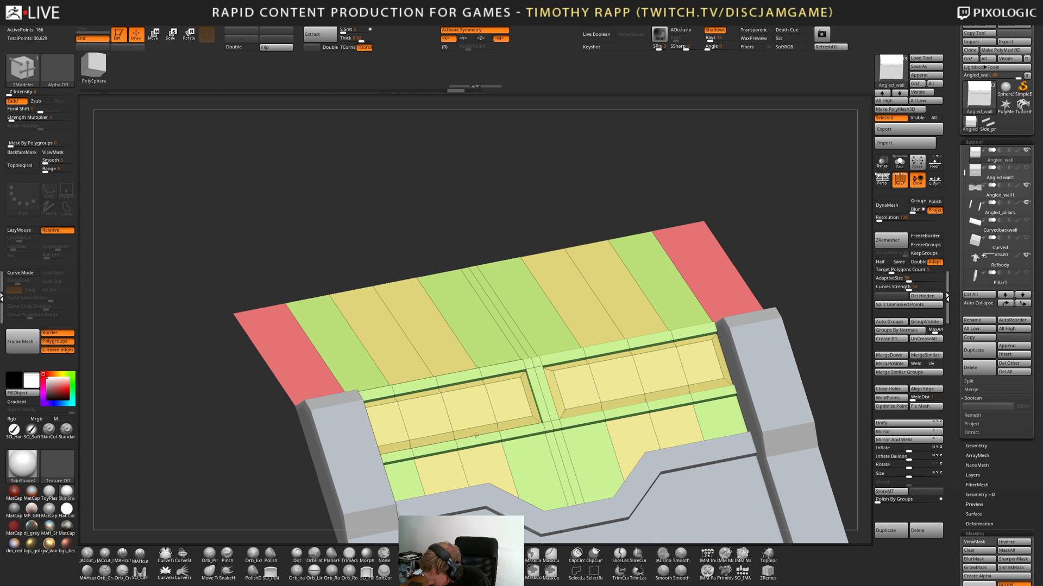
# Step back through the recent edits to compare earlier versions of the band, and redo them up to the raised strips.
pyautogui.hotkey('ctrl', 'z')
pyautogui.hotkey('ctrl', 'z')
pyautogui.hotkey('ctrl', 'z')
pyautogui.hotkey('ctrl', 'z')
pyautogui.hotkey('ctrl', 'z')
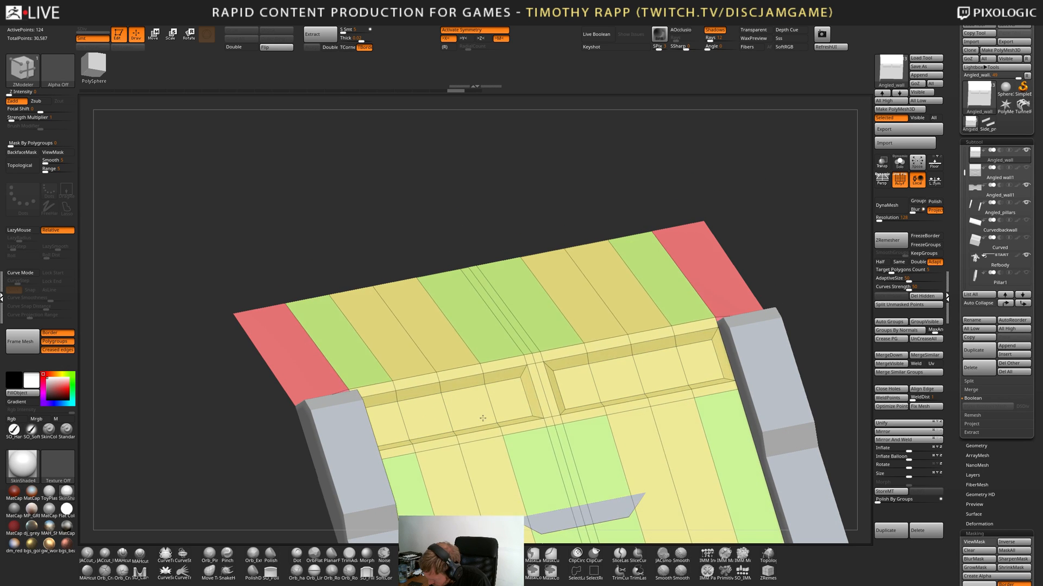
pyautogui.hotkey('ctrl', 'z')
pyautogui.hotkey('ctrl', 'z')
pyautogui.hotkey('ctrl', 'z')
pyautogui.hotkey('ctrl', 'z')
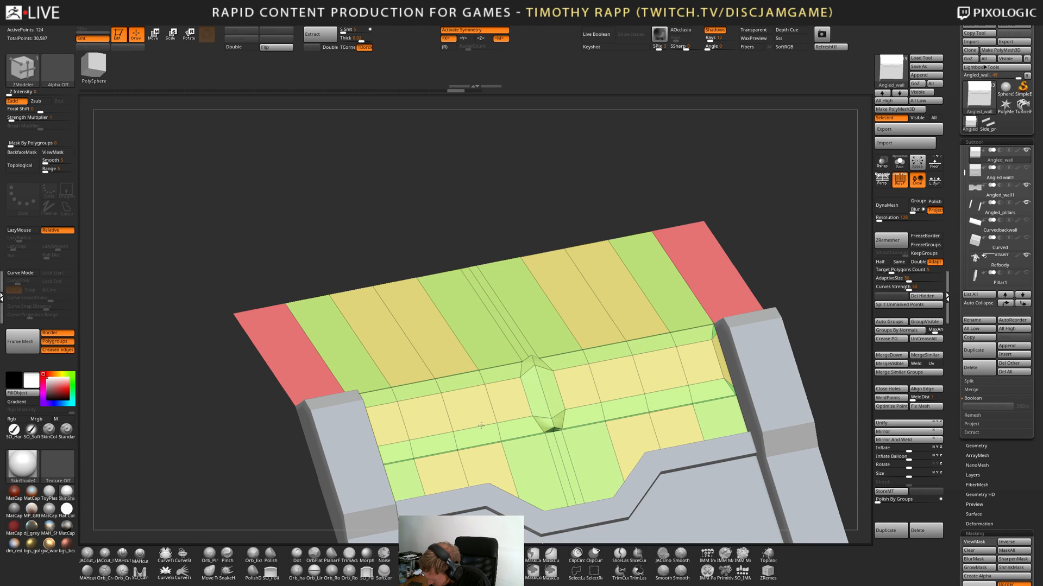
pyautogui.hotkey('ctrl', 'shift', 'z')
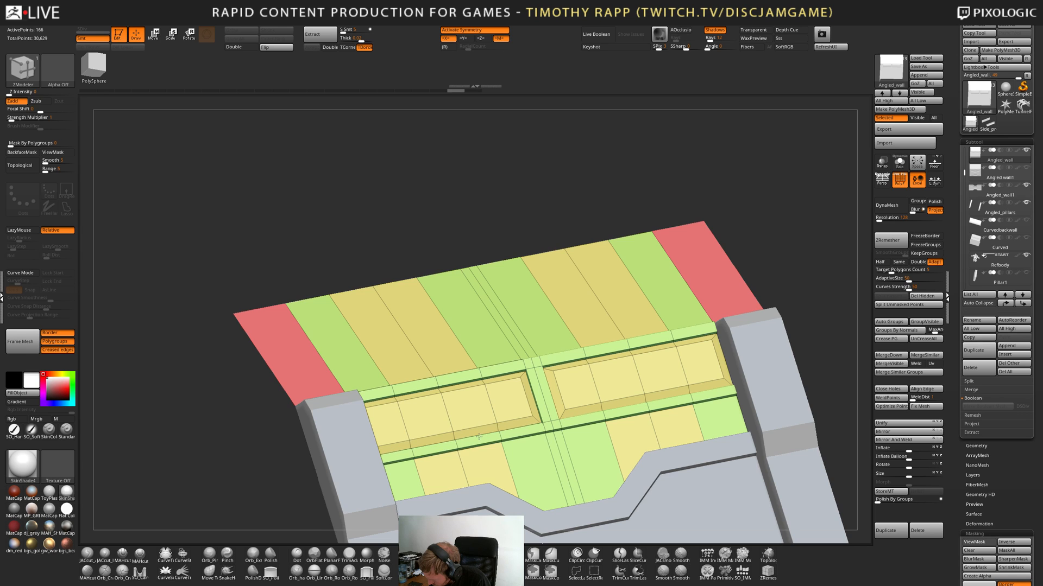
pyautogui.hotkey('ctrl', 'shift', 'z')
# Examine the panels and the raised strips around them from the front and close up, with and without the wireframe.
pyautogui.moveTo(479, 436)
pyautogui.mouseDown(button='right')
pyautogui.moveTo(567, 442)
pyautogui.moveTo(441, 463)
pyautogui.moveTo(599, 421)
pyautogui.moveTo(625, 432)
pyautogui.moveTo(619, 451)
pyautogui.moveTo(600, 451)
pyautogui.moveTo(636, 459)
pyautogui.moveTo(617, 462)
pyautogui.mouseUp(button='right')
pyautogui.hotkey('shift', 'f')
pyautogui.moveTo(616, 462)
pyautogui.keyDown('ctrl'); pyautogui.mouseDown(button='right')
pyautogui.moveTo(610, 452)
pyautogui.moveTo(621, 449)
pyautogui.mouseUp(button='right'); pyautogui.keyUp('ctrl')
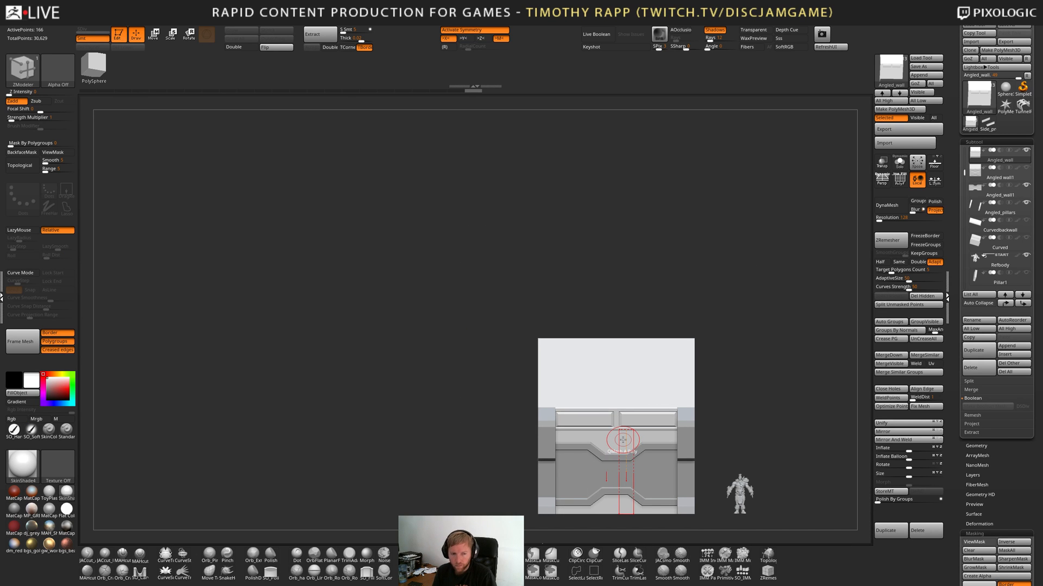
pyautogui.scroll(10, 623, 441)
pyautogui.moveTo(617, 442); pyautogui.dragTo(617, 431, button='right')
pyautogui.hotkey('shift', 'f')
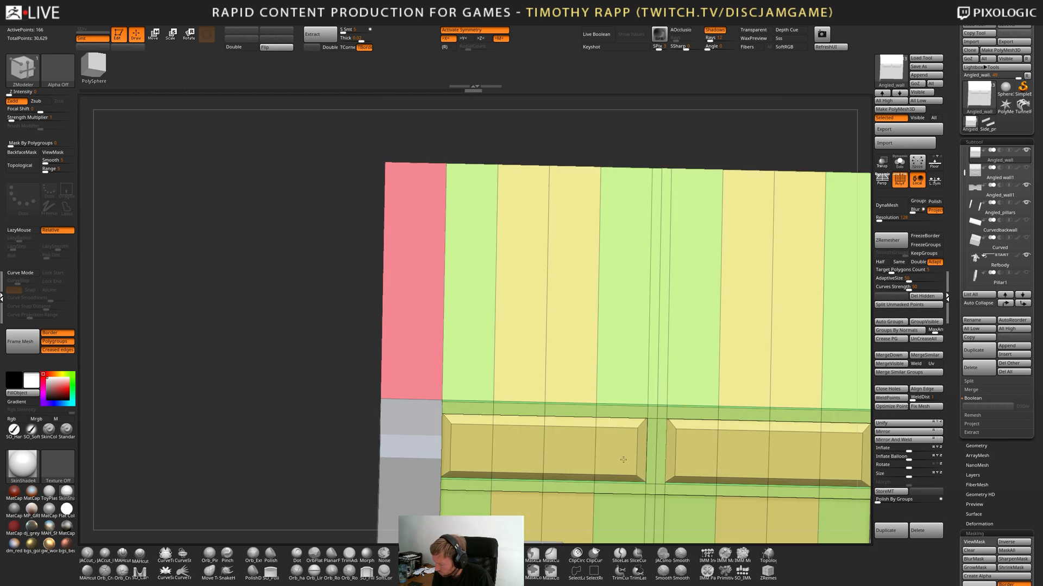
pyautogui.hotkey('shift', 'f')
pyautogui.scroll(-10, 623, 460)
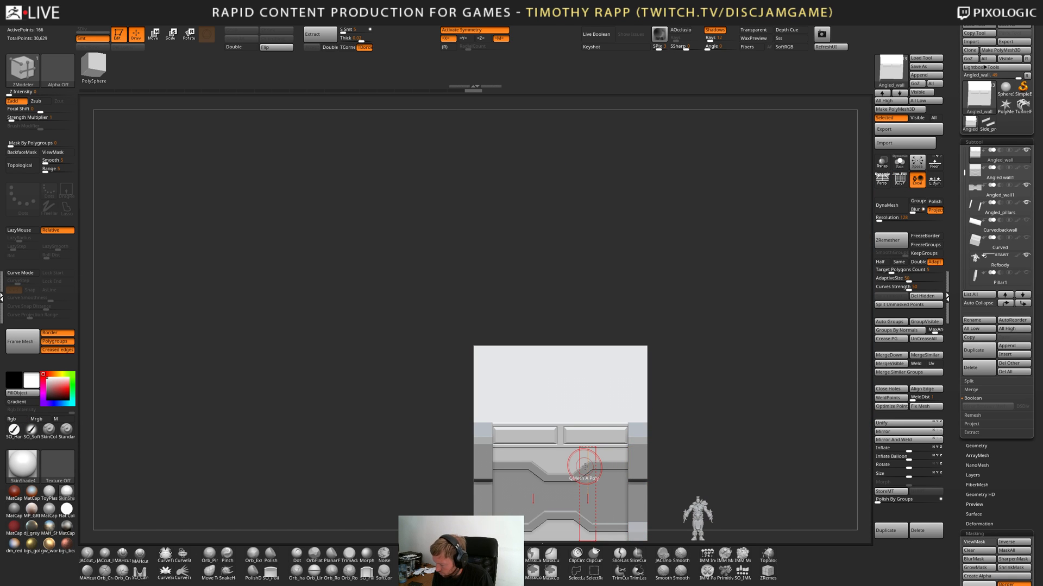
pyautogui.hotkey('shift', 'f')
pyautogui.keyDown('alt'); pyautogui.moveTo(441, 487); pyautogui.dragTo(449, 410); pyautogui.keyUp('alt')
pyautogui.keyDown('ctrl'); pyautogui.moveTo(492, 244); pyautogui.dragTo(508, 515); pyautogui.keyUp('ctrl')
pyautogui.keyDown('ctrl'); pyautogui.click(512, 500); pyautogui.keyUp('ctrl')
pyautogui.press('w')
pyautogui.moveTo(522, 466)
pyautogui.mouseDown()
pyautogui.moveTo(517, 429)
pyautogui.moveTo(545, 408)
pyautogui.moveTo(510, 457)
pyautogui.mouseUp()
pyautogui.hotkey('shift', 'f')
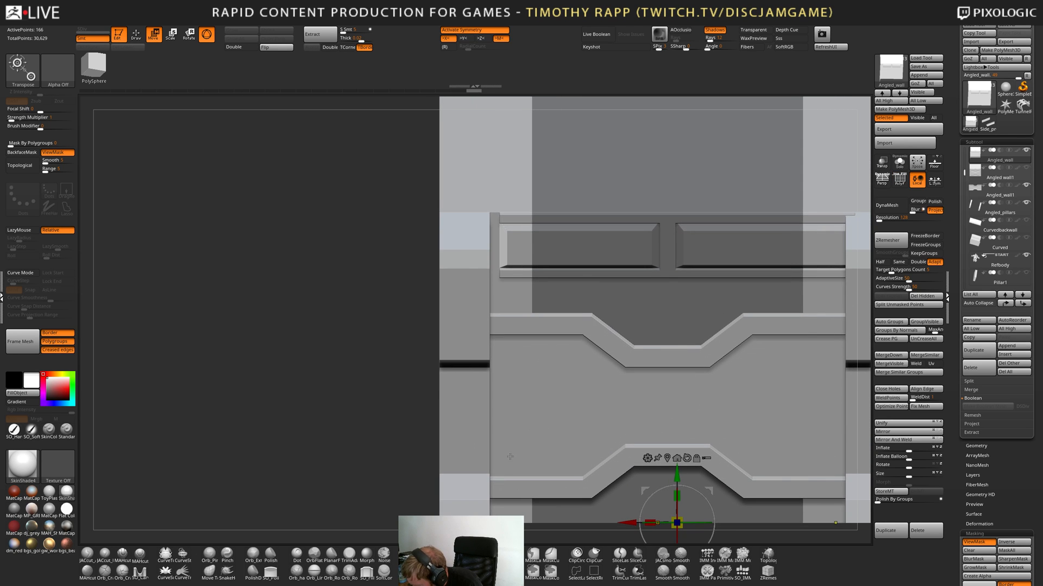
pyautogui.hotkey('ctrl', 'z')
# Step back through the edit history to undo the raised strips around the two bevelled panels.
pyautogui.hotkey('shift', 'f')
pyautogui.hotkey('ctrl', 'z')
pyautogui.hotkey('ctrl', 'z')
pyautogui.hotkey('ctrl', 'z')
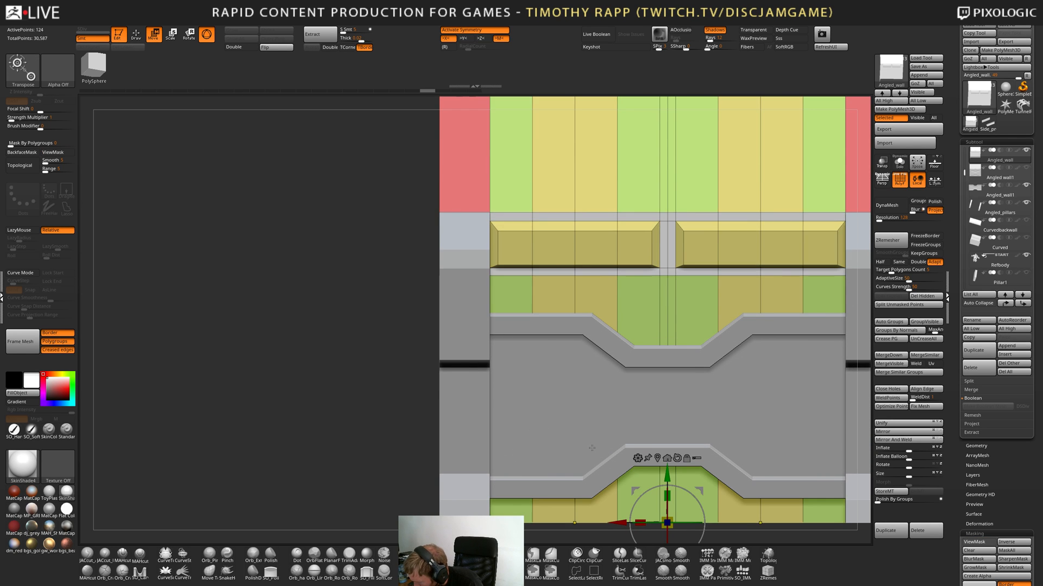
pyautogui.hotkey('ctrl', 'z')
pyautogui.hotkey('ctrl', 'z')
pyautogui.hotkey('shift', 'f')
pyautogui.keyDown('alt'); pyautogui.moveTo(592, 448); pyautogui.dragTo(566, 449); pyautogui.keyUp('alt')
pyautogui.hotkey('shift', 'f')
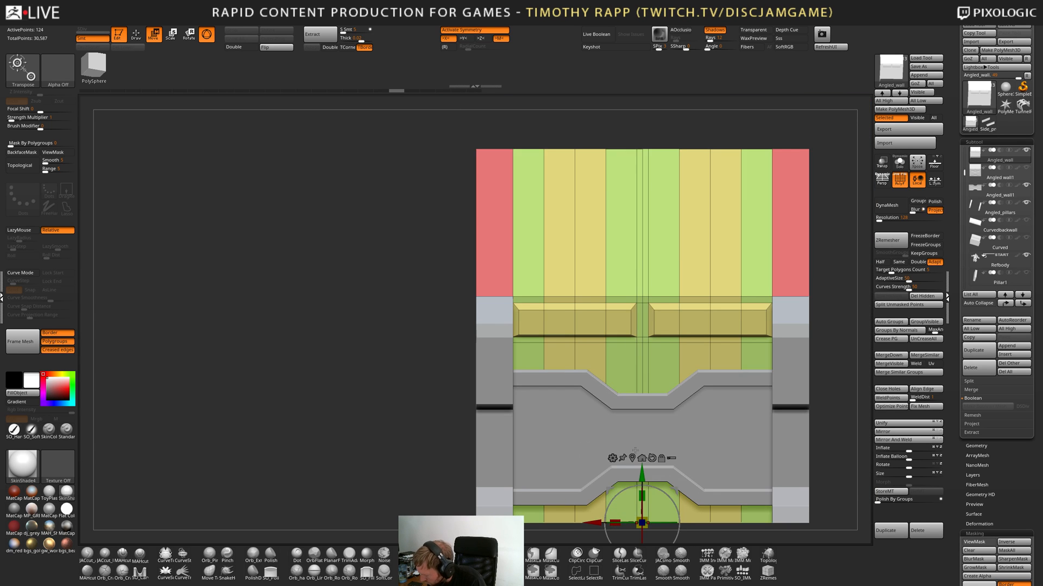
pyautogui.keyDown('alt'); pyautogui.moveTo(635, 451); pyautogui.dragTo(606, 436); pyautogui.keyUp('alt')
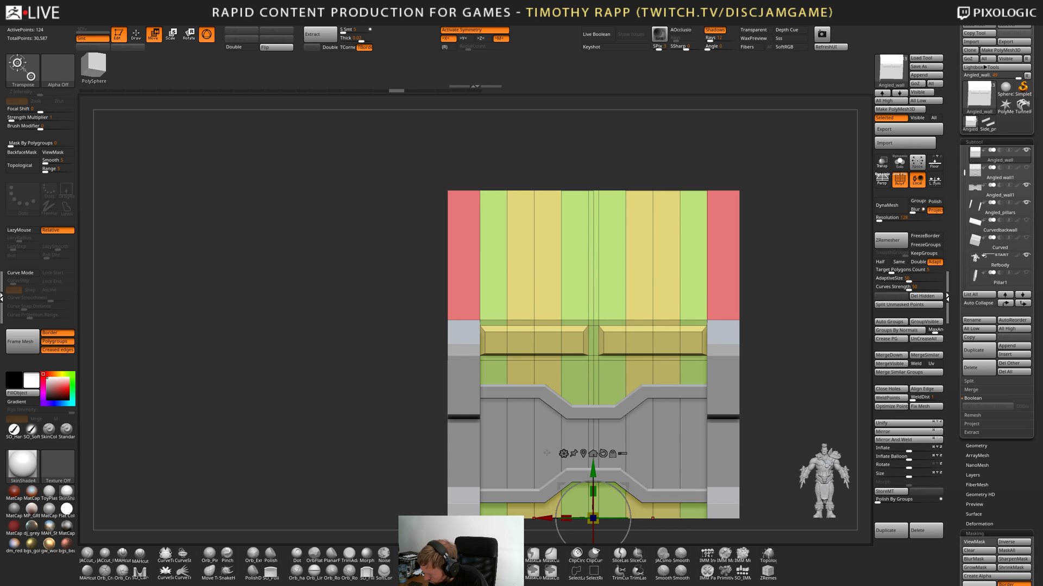
pyautogui.press('q')
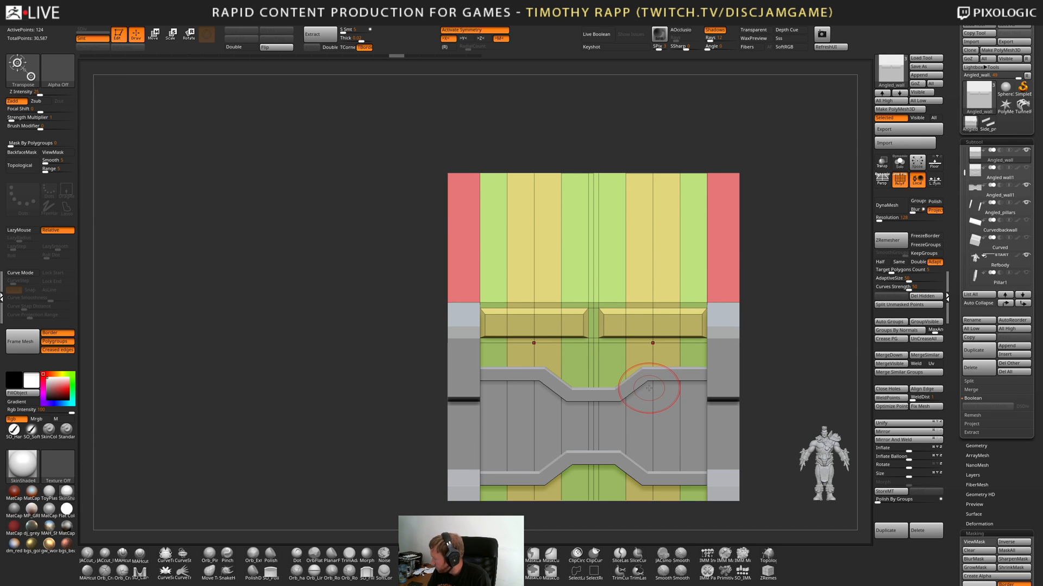
pyautogui.moveTo(471, 155)
pyautogui.keyDown('ctrl'); pyautogui.mouseDown()
pyautogui.moveTo(484, 515)
pyautogui.moveTo(576, 536)
pyautogui.mouseUp(); pyautogui.keyUp('ctrl')
pyautogui.keyDown('ctrl'); pyautogui.click(578, 535); pyautogui.keyUp('ctrl')
pyautogui.press('w')
pyautogui.moveTo(603, 447)
pyautogui.mouseDown(button='right')
pyautogui.moveTo(581, 446)
pyautogui.moveTo(654, 431)
pyautogui.moveTo(653, 396)
pyautogui.mouseUp(button='right')
pyautogui.press('q')
pyautogui.press('w')
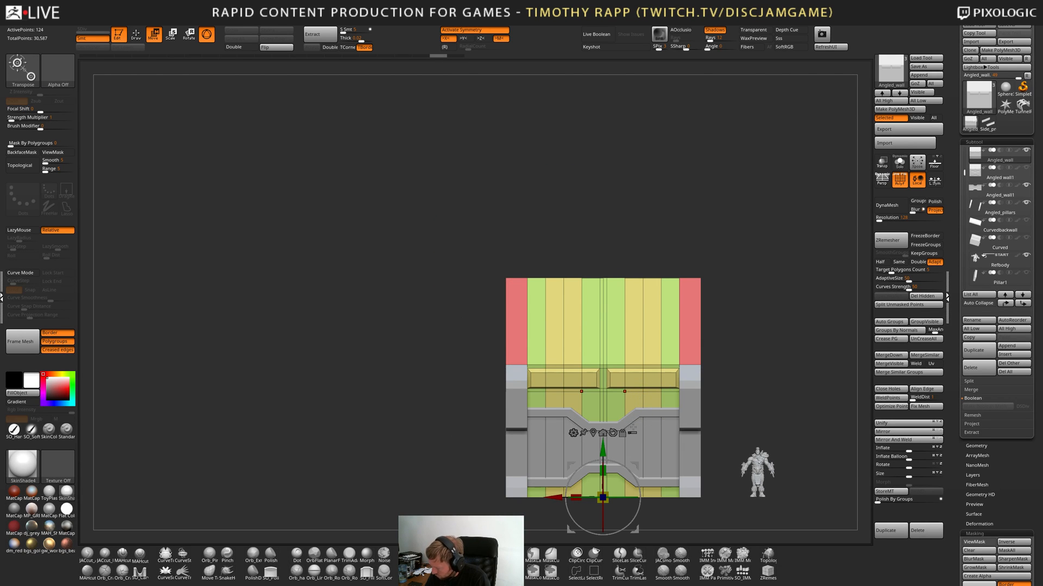
# Insert a vertical edge loop with ZModeler in the outer wall column, close to the outer edge of the panels.
pyautogui.keyDown('ctrl'); pyautogui.moveTo(506, 365); pyautogui.dragTo(549, 371, button='right'); pyautogui.keyUp('ctrl')
pyautogui.press('q')
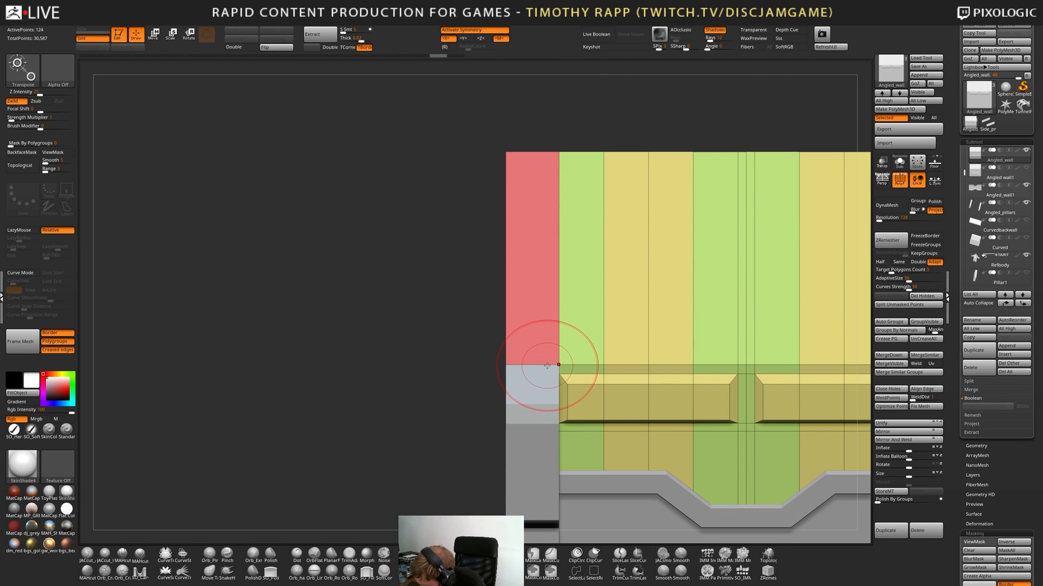
pyautogui.press('b')
pyautogui.press('z')
pyautogui.press('m')
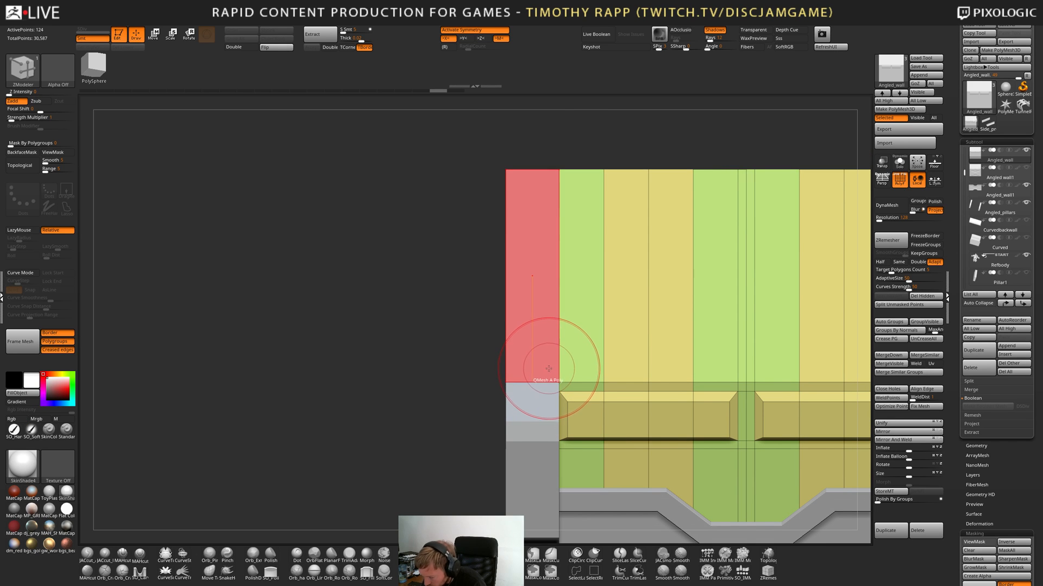
pyautogui.click(548, 382)
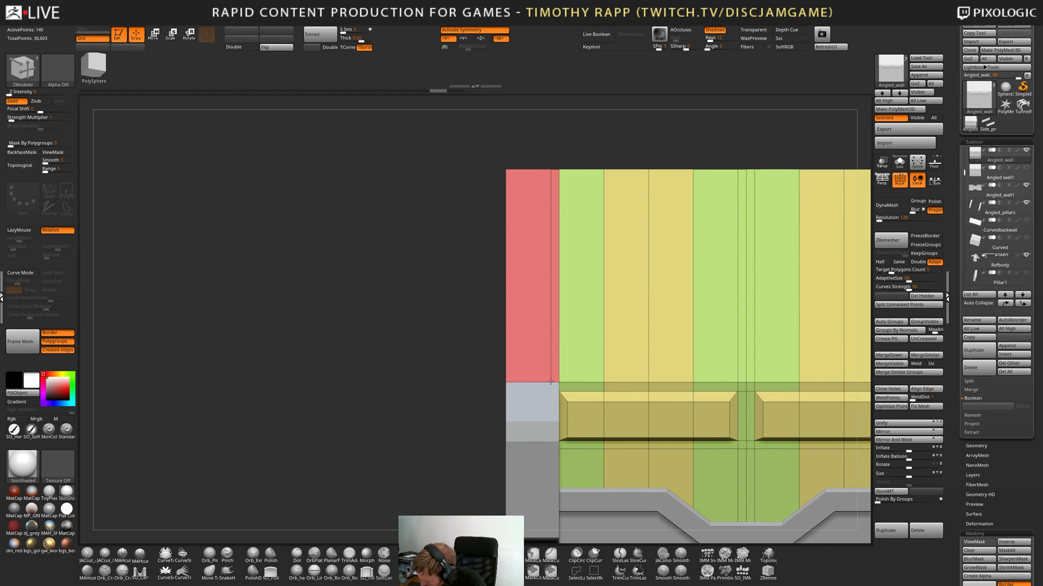
pyautogui.keyDown('alt'); pyautogui.moveTo(607, 382); pyautogui.dragTo(559, 350, button='right'); pyautogui.keyUp('alt')
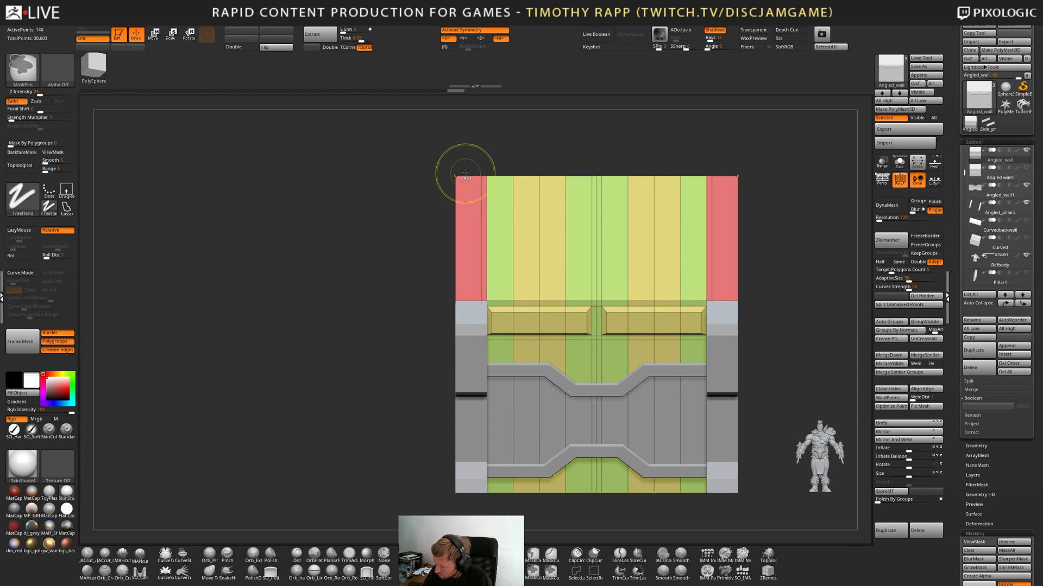
# Isolate the panels' outer edges with an inverted mask, move them slightly inward to leave a side strip, and clear the mask.
pyautogui.keyDown('ctrl'); pyautogui.moveTo(473, 162); pyautogui.dragTo(497, 518); pyautogui.keyUp('ctrl')
pyautogui.keyDown('ctrl'); pyautogui.click(497, 519); pyautogui.keyUp('ctrl')
pyautogui.press('w')
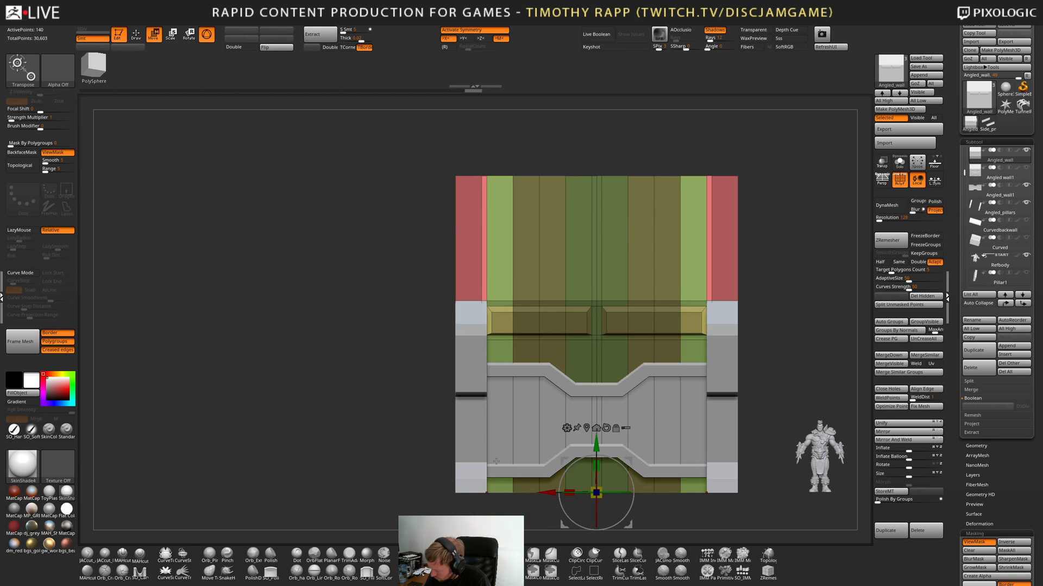
pyautogui.moveTo(596, 493); pyautogui.dragTo(600, 493)
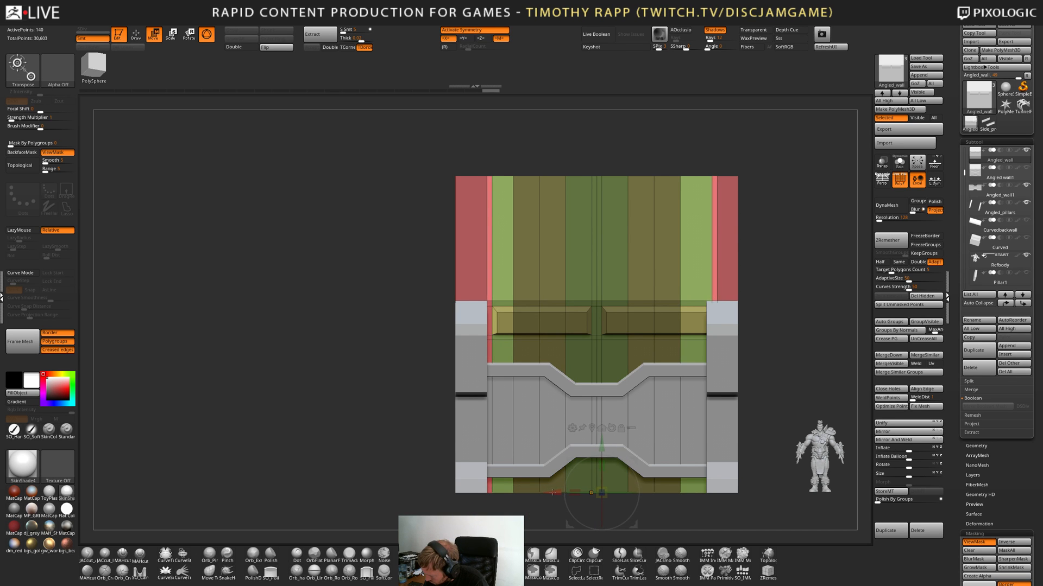
pyautogui.press('q')
pyautogui.keyDown('ctrl'); pyautogui.moveTo(525, 504); pyautogui.dragTo(530, 516); pyautogui.keyUp('ctrl')
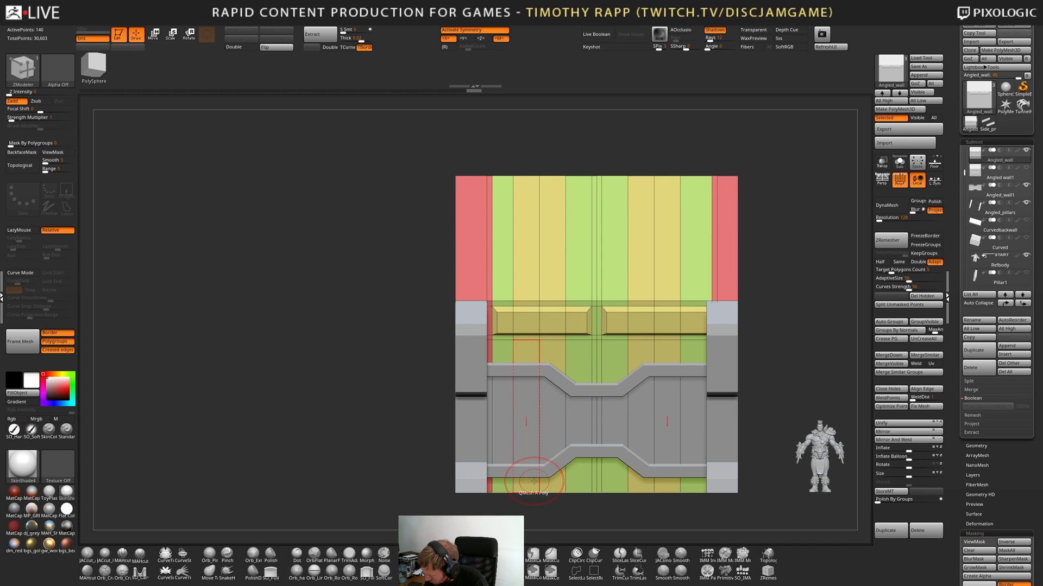
# Delete the surplus vertical edge loops crossing the two panels, keeping the ones that border the strips.
pyautogui.keyDown('alt'); pyautogui.click(513, 321); pyautogui.keyUp('alt')
pyautogui.keyDown('alt'); pyautogui.click(541, 324); pyautogui.keyUp('alt')
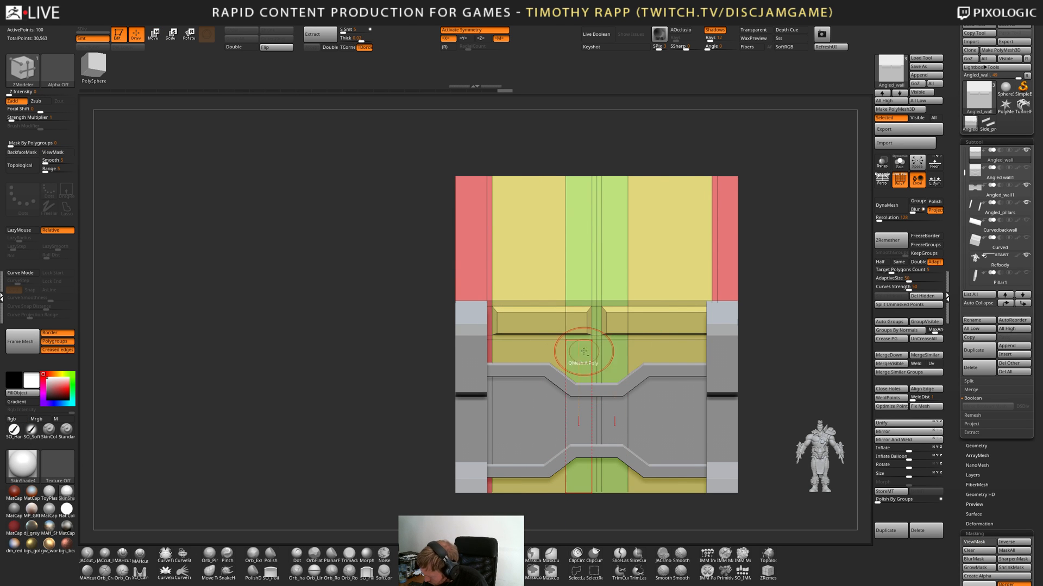
pyautogui.keyDown('alt'); pyautogui.click(566, 358); pyautogui.keyUp('alt')
pyautogui.moveTo(667, 354); pyautogui.dragTo(633, 356, button='right')
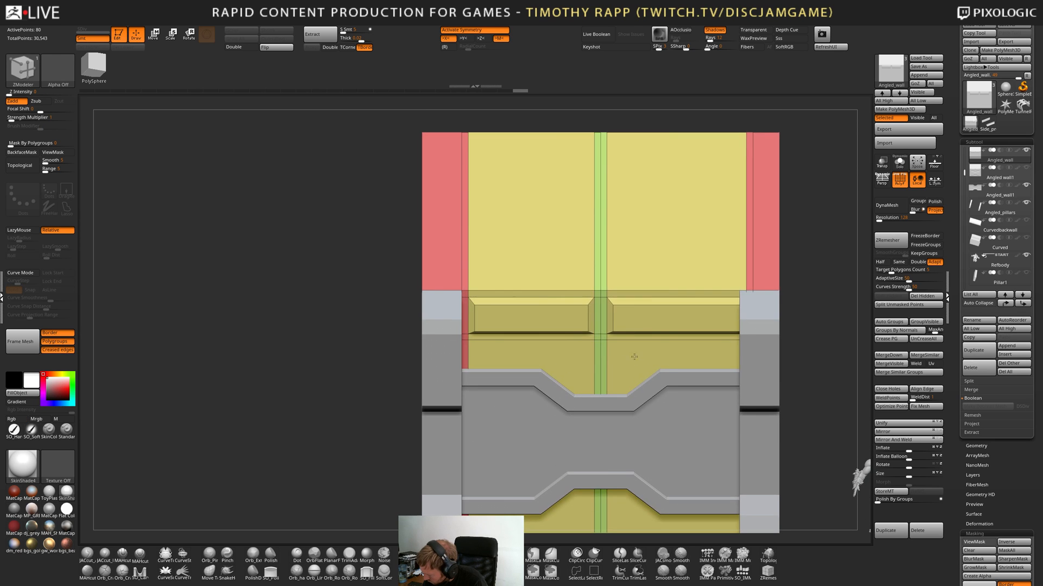
# Mark the strips above, below, beside and between the two panels, and raise them slightly together with QMesh.
pyautogui.moveTo(584, 305); pyautogui.dragTo(495, 307, button='right')
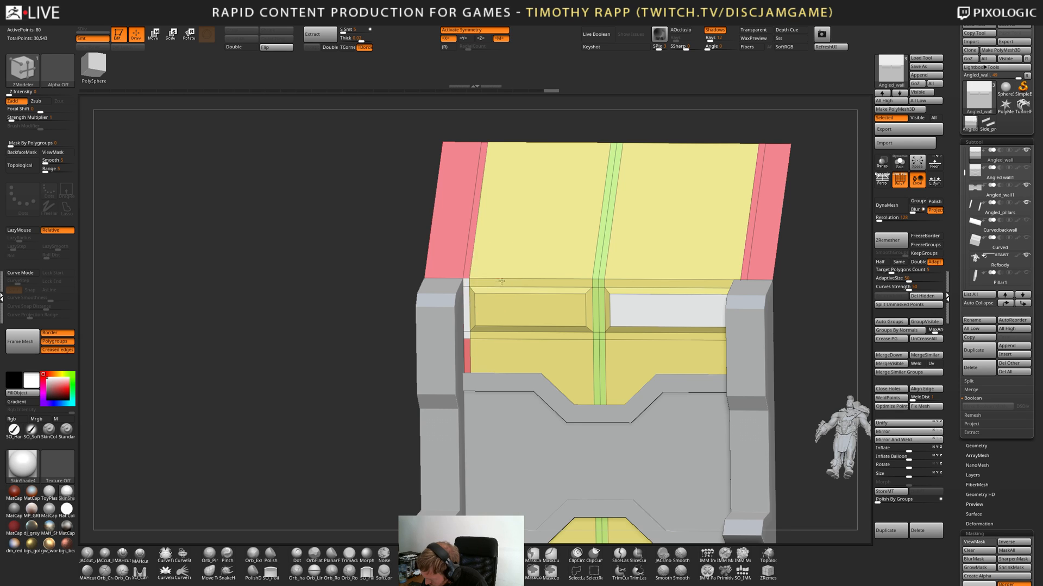
pyautogui.click(501, 339)
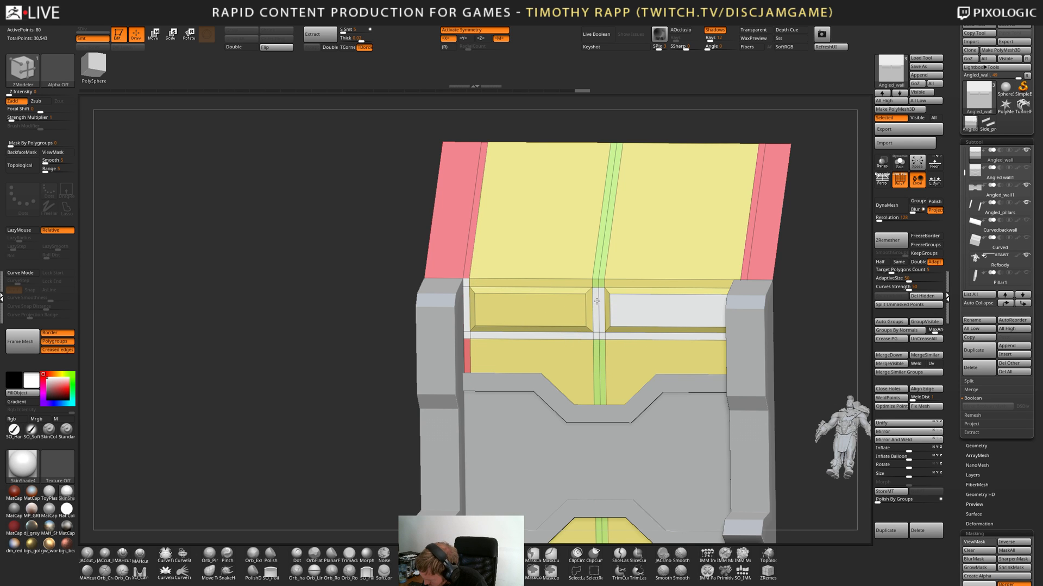
pyautogui.moveTo(594, 333)
pyautogui.mouseDown(button='right')
pyautogui.moveTo(582, 334)
pyautogui.moveTo(586, 321)
pyautogui.moveTo(601, 342)
pyautogui.moveTo(583, 339)
pyautogui.mouseUp(button='right')
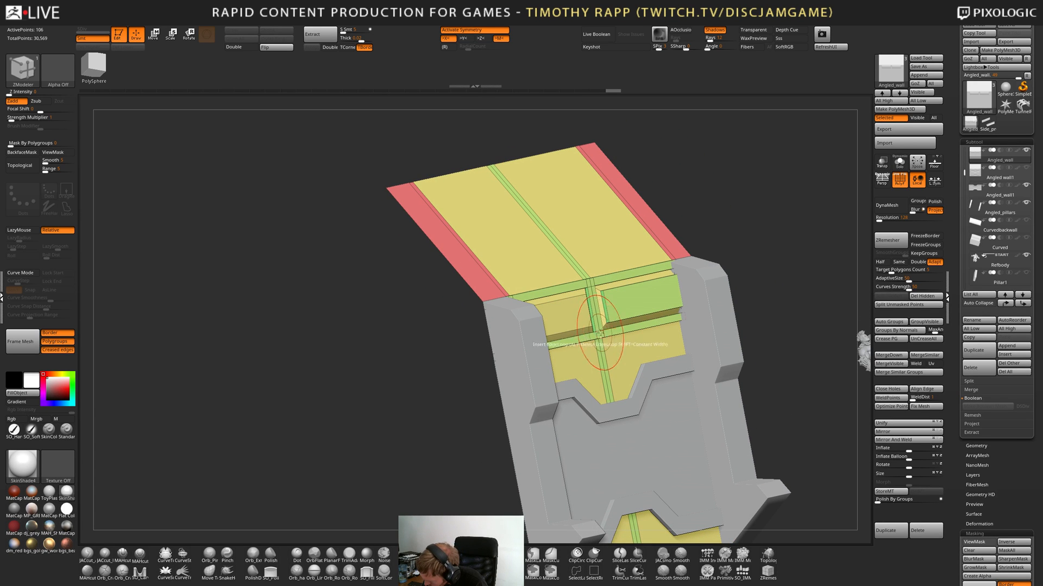
pyautogui.moveTo(600, 333)
pyautogui.keyDown('shift'); pyautogui.mouseDown(button='right')
pyautogui.moveTo(624, 318)
pyautogui.moveTo(681, 313)
pyautogui.moveTo(682, 293)
pyautogui.moveTo(704, 310)
pyautogui.moveTo(702, 300)
pyautogui.mouseUp(button='right'); pyautogui.keyUp('shift')
pyautogui.hotkey('shift', 'f')
pyautogui.moveTo(702, 300)
pyautogui.mouseDown(button='right')
pyautogui.moveTo(700, 313)
pyautogui.moveTo(706, 306)
pyautogui.moveTo(723, 327)
pyautogui.moveTo(684, 341)
pyautogui.moveTo(736, 332)
pyautogui.mouseUp(button='right')
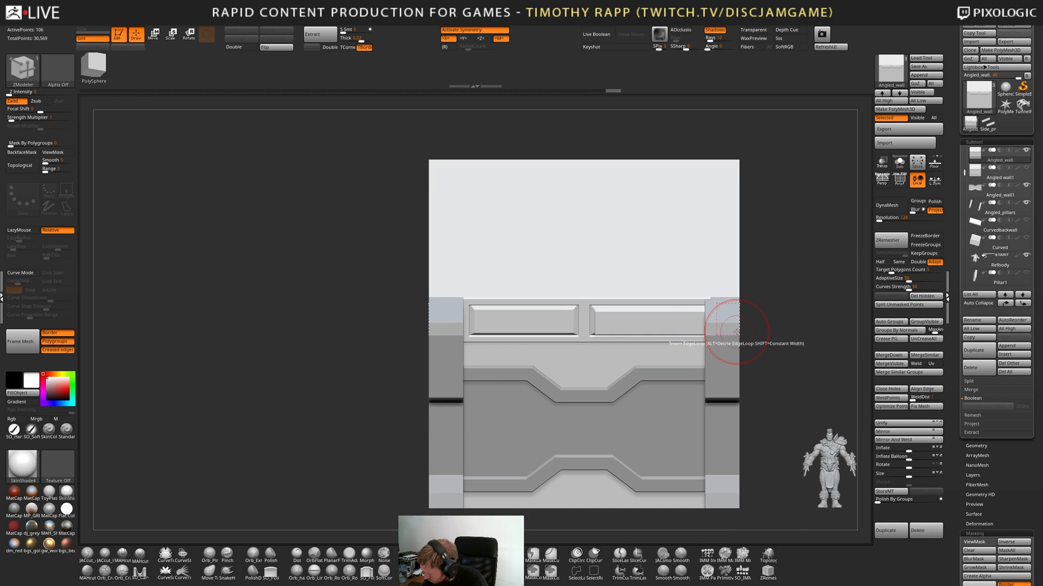
# Mirror and weld the wall mesh so both panels and their strips match, comparing it with the unmirrored version.
pyautogui.click(900, 440)
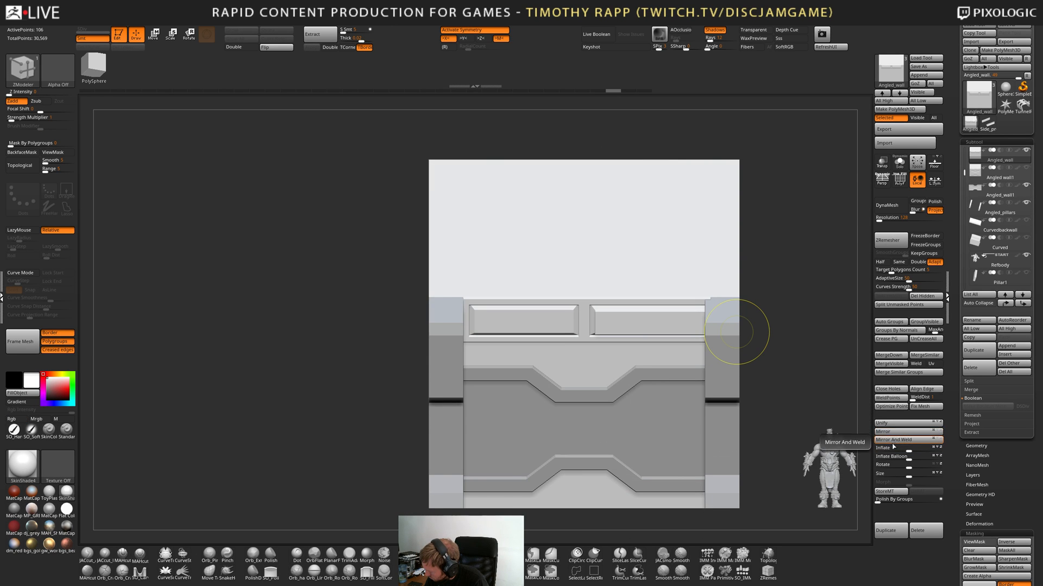
pyautogui.moveTo(736, 332); pyautogui.dragTo(731, 456, button='right')
pyautogui.hotkey('shift', 'f')
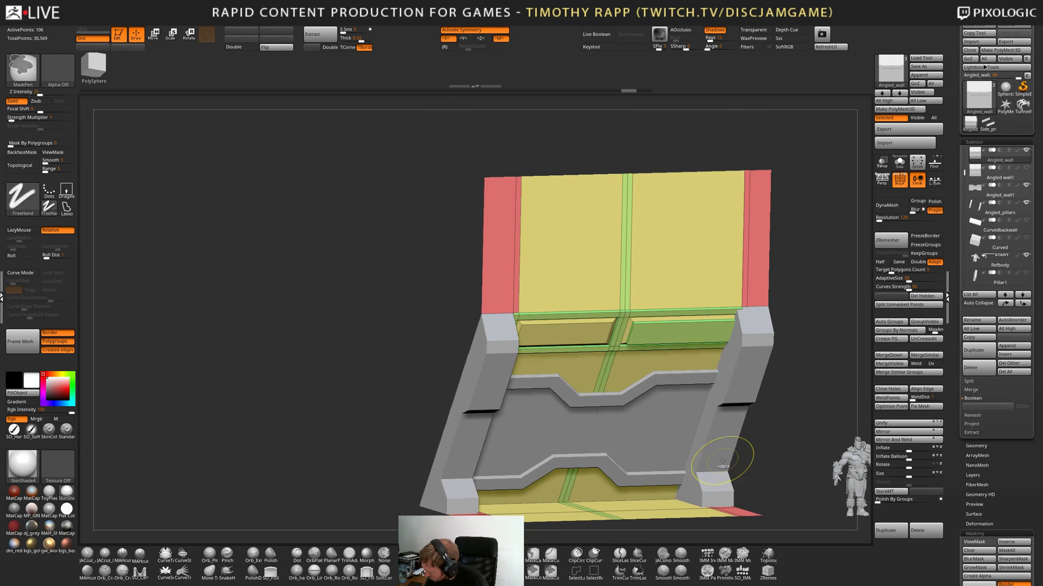
pyautogui.hotkey('ctrl', 'z')
pyautogui.hotkey('ctrl', 'shift', 'z')
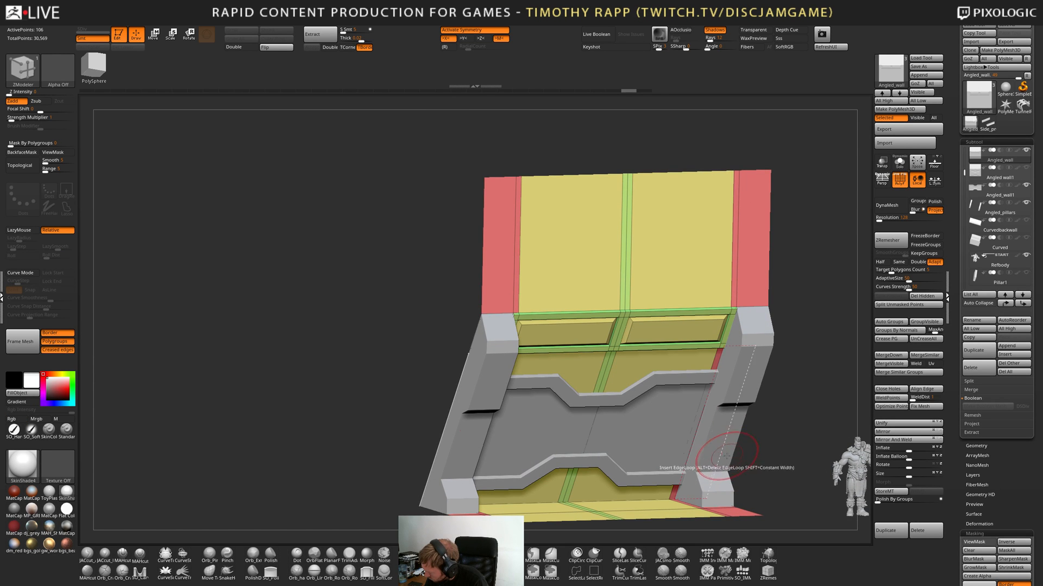
pyautogui.moveTo(730, 454); pyautogui.dragTo(623, 450, button='right')
pyautogui.hotkey('shift', 'f')
pyautogui.hotkey('shift', 'f')
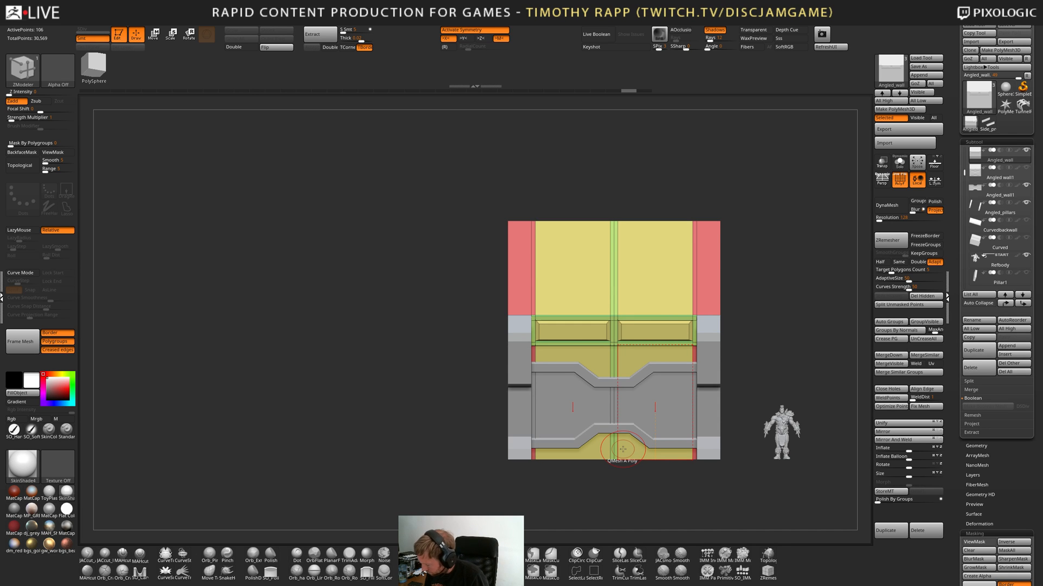
# Compare the wall with the Angled wall1 subtool, and examine the finished section from the front, side and below.
pyautogui.keyDown('alt'); pyautogui.click(623, 449); pyautogui.keyUp('alt')
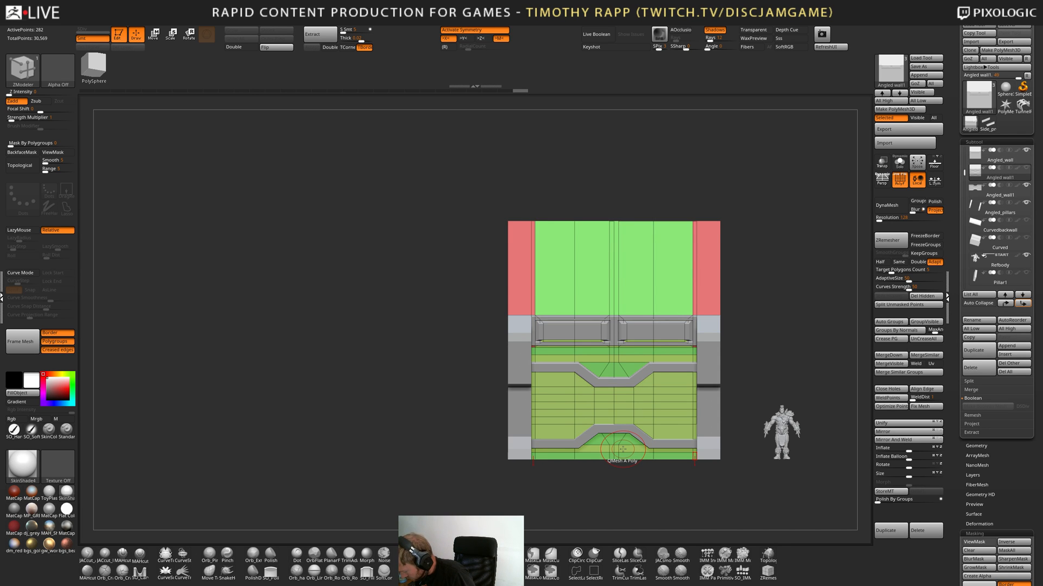
pyautogui.keyDown('alt'); pyautogui.click(623, 449); pyautogui.keyUp('alt')
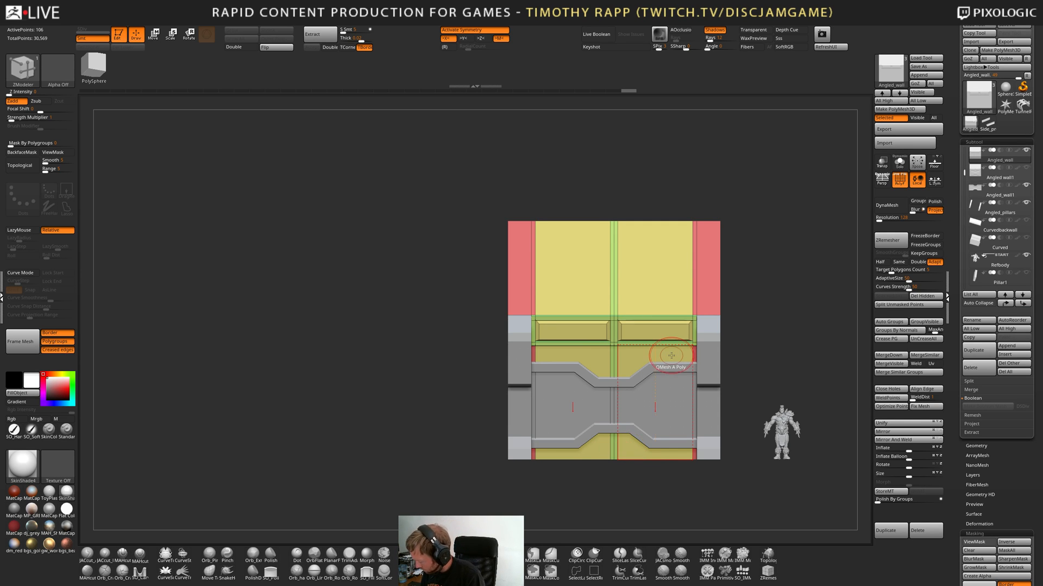
pyautogui.hotkey('shift', 'f')
pyautogui.moveTo(705, 429)
pyautogui.mouseDown()
pyautogui.moveTo(673, 422)
pyautogui.moveTo(685, 435)
pyautogui.moveTo(669, 436)
pyautogui.moveTo(698, 429)
pyautogui.mouseUp()
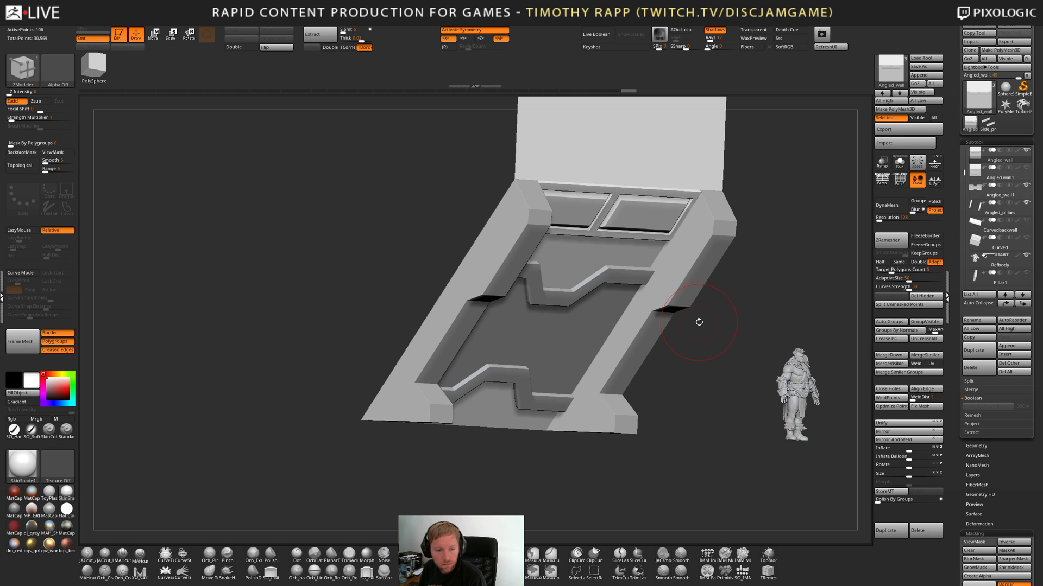
pyautogui.moveTo(722, 392); pyautogui.dragTo(587, 426)
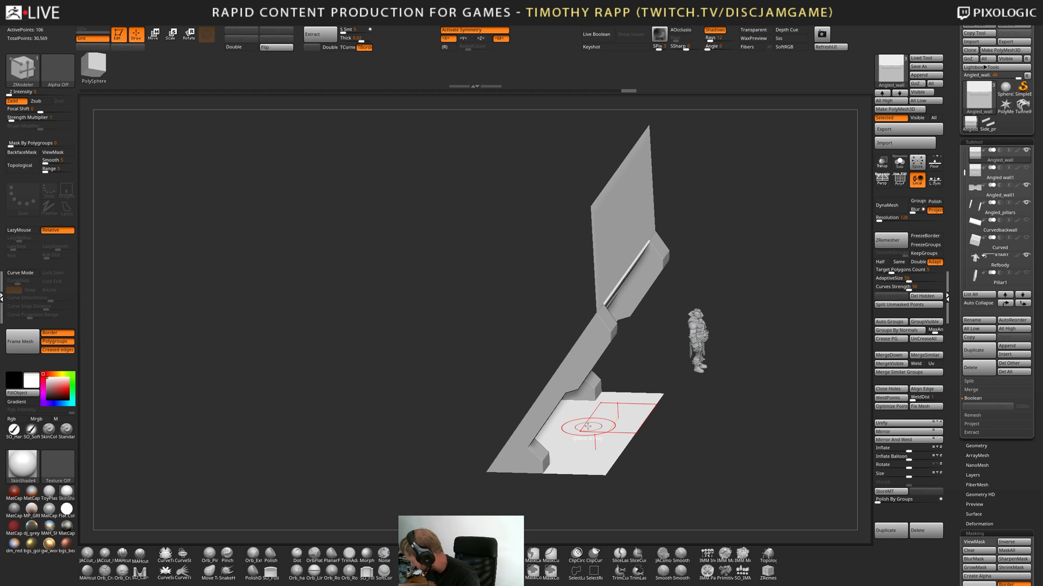
pyautogui.moveTo(685, 417); pyautogui.dragTo(760, 446)
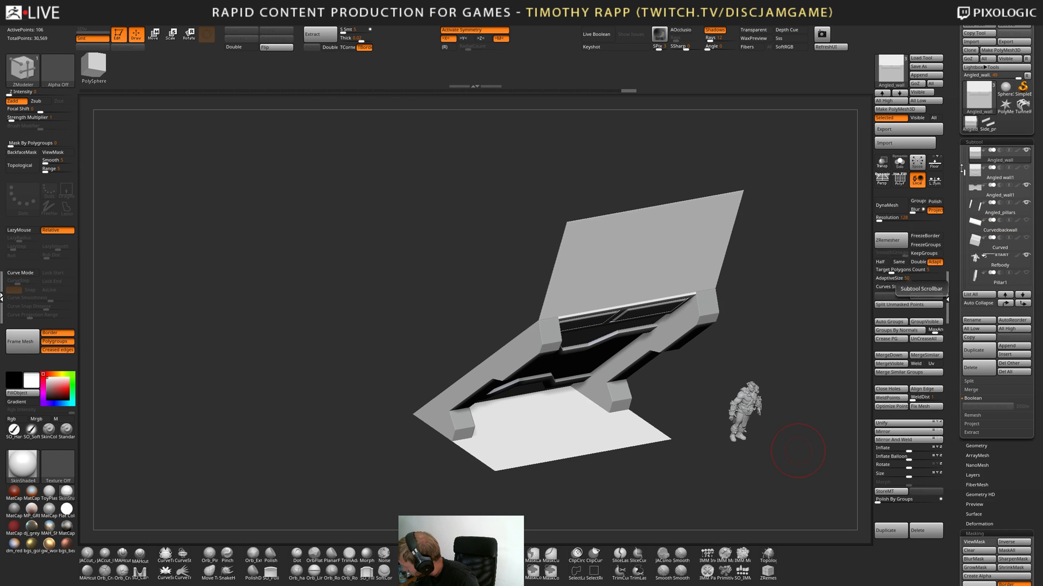
# Look through the subtool list and select the LogeWall4 subtool to view it beside the angled wall.
pyautogui.click(997, 173)
pyautogui.scroll(1, 965, 172)
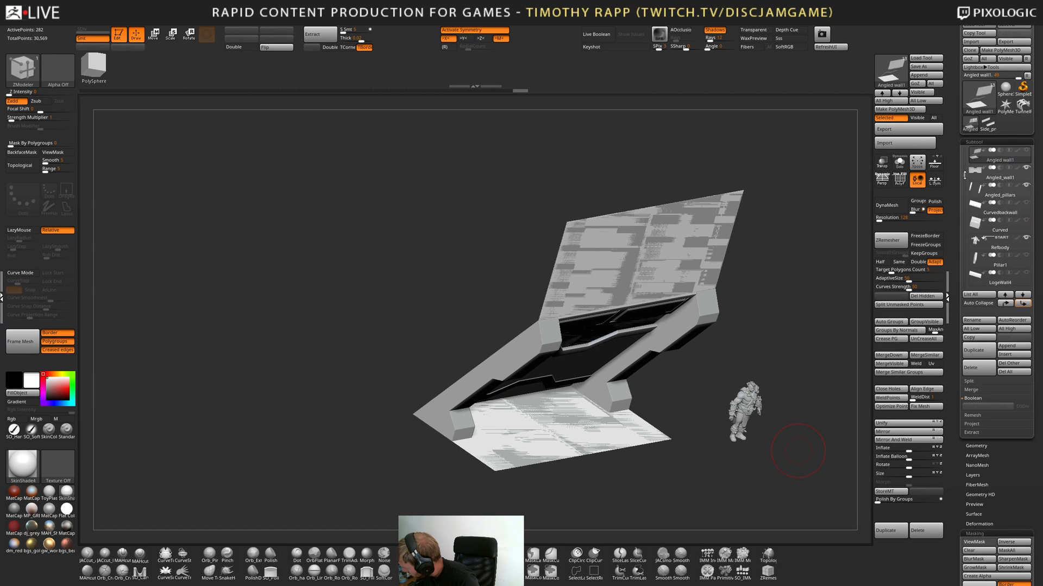
pyautogui.click(973, 173)
pyautogui.moveTo(965, 161); pyautogui.dragTo(968, 230)
pyautogui.moveTo(979, 199)
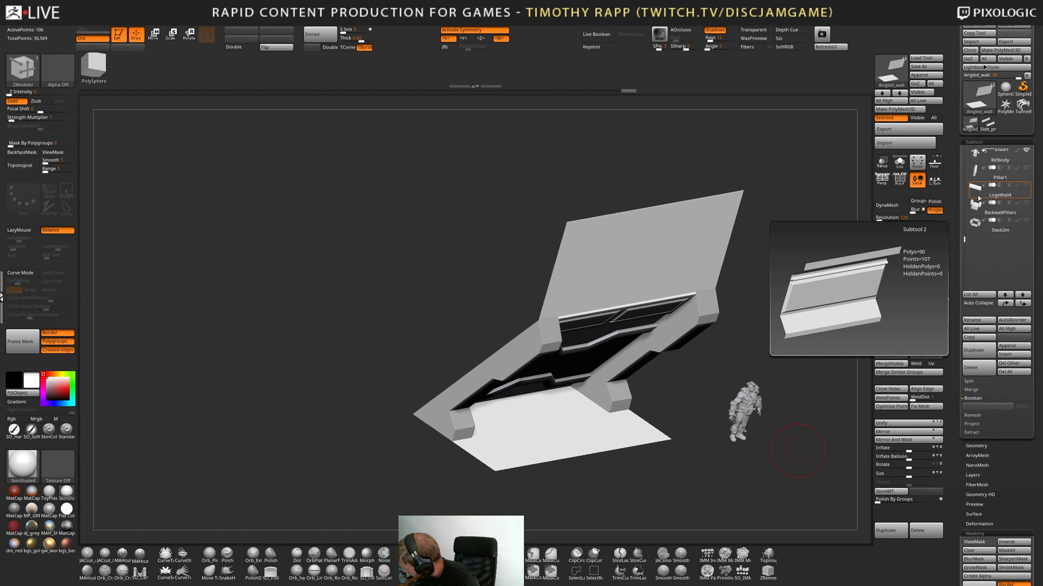
pyautogui.click(979, 199)
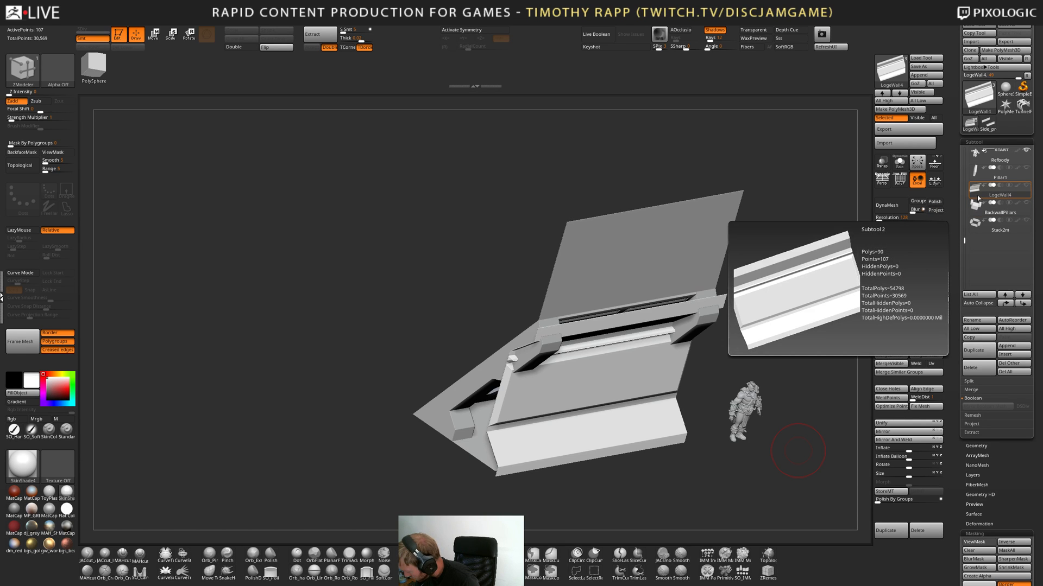
pyautogui.moveTo(610, 460); pyautogui.dragTo(633, 460)
# Switch to Maya, select the angle1 wall mesh, frame it and orbit to an overall view.
pyautogui.hotkey('alt', 'Tab')
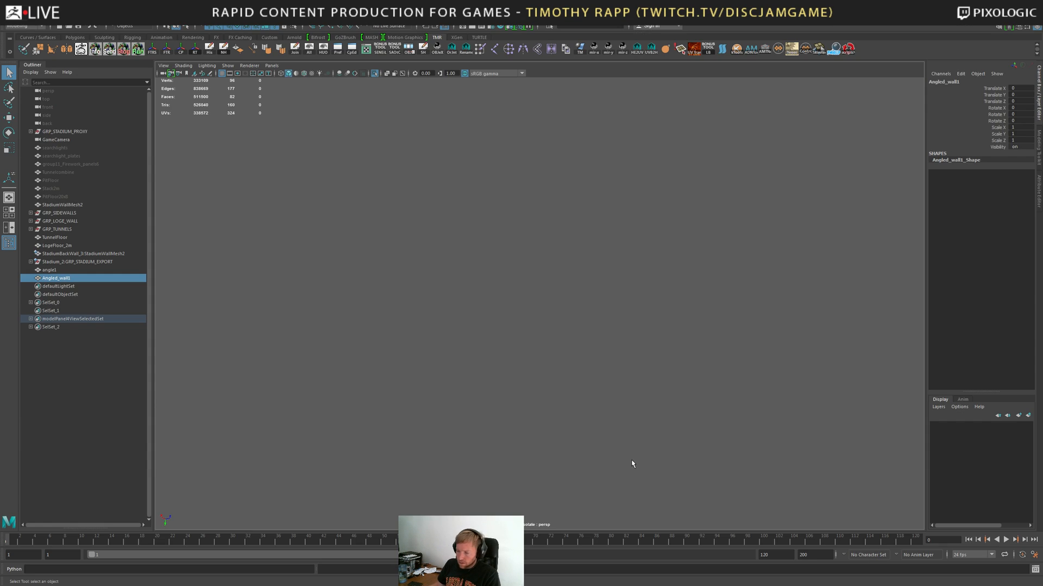
pyautogui.keyDown('alt'); pyautogui.moveTo(457, 355); pyautogui.dragTo(450, 385, button='right'); pyautogui.keyUp('alt')
pyautogui.keyDown('alt'); pyautogui.moveTo(450, 385); pyautogui.dragTo(462, 380); pyautogui.keyUp('alt')
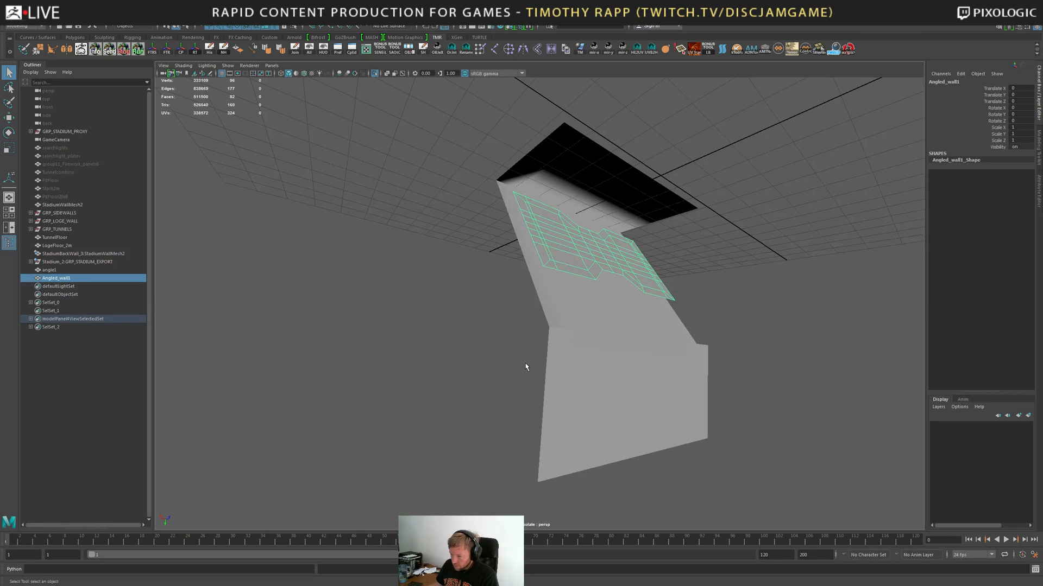
pyautogui.keyDown('alt'); pyautogui.moveTo(612, 346); pyautogui.dragTo(421, 457, button='middle'); pyautogui.keyUp('alt')
pyautogui.click(409, 398)
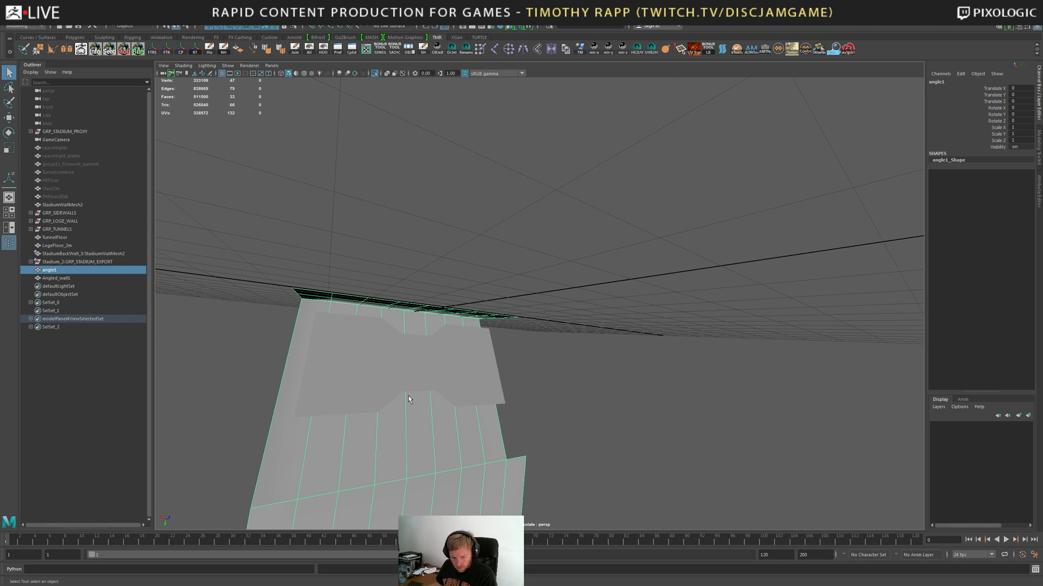
pyautogui.keyDown('alt'); pyautogui.moveTo(428, 407); pyautogui.dragTo(528, 325); pyautogui.keyUp('alt')
pyautogui.press('f')
pyautogui.keyDown('alt'); pyautogui.moveTo(566, 325); pyautogui.dragTo(531, 314, button='right'); pyautogui.keyUp('alt')
pyautogui.keyDown('alt'); pyautogui.moveTo(530, 314); pyautogui.dragTo(556, 309); pyautogui.keyUp('alt')
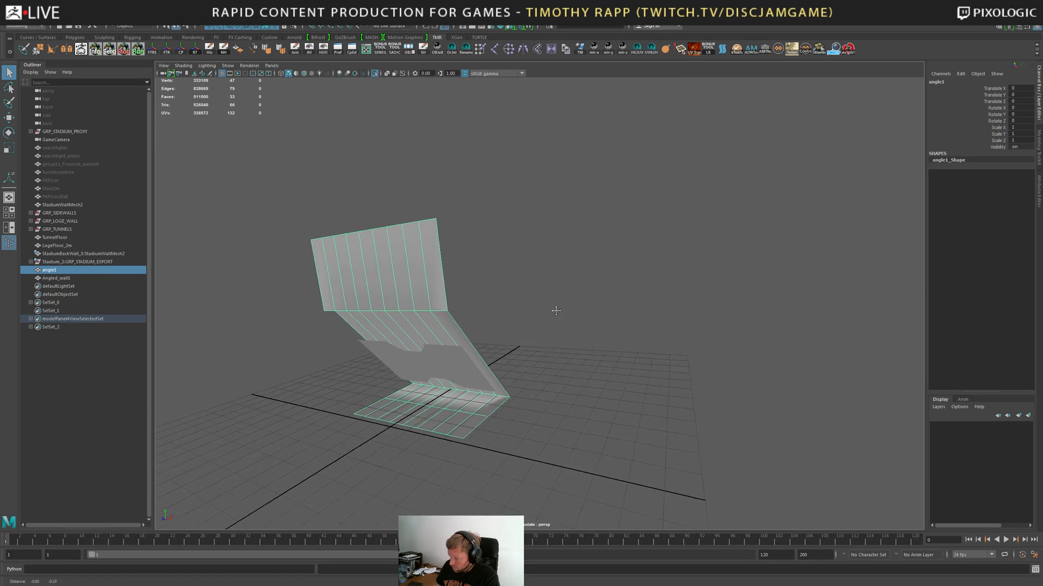
# Select the persp camera and show its full camera attributes, including angle of view and focal length.
pyautogui.keyDown('alt'); pyautogui.moveTo(556, 310); pyautogui.dragTo(611, 305, button='middle'); pyautogui.keyUp('alt')
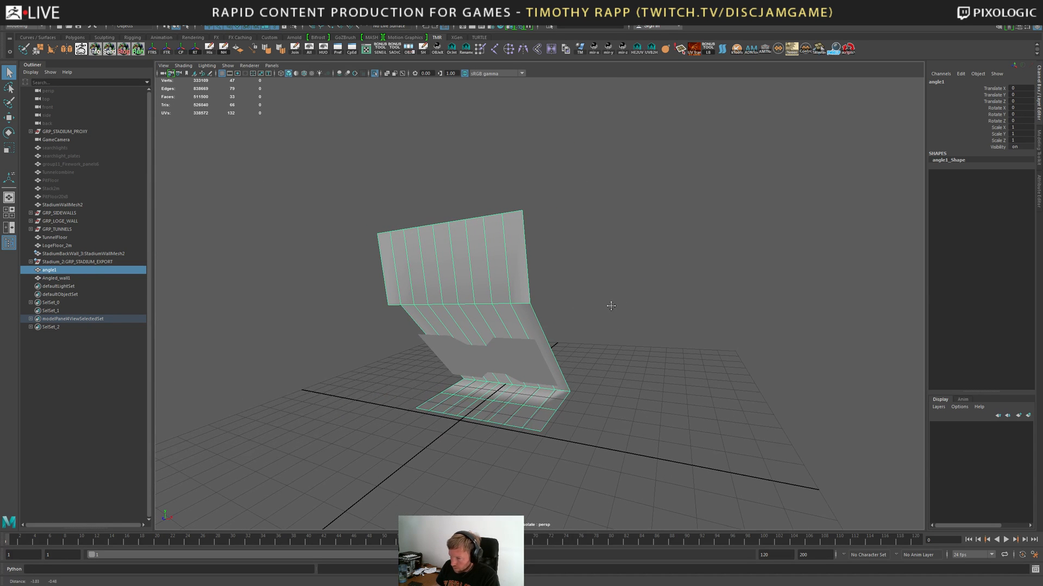
pyautogui.click(49, 91)
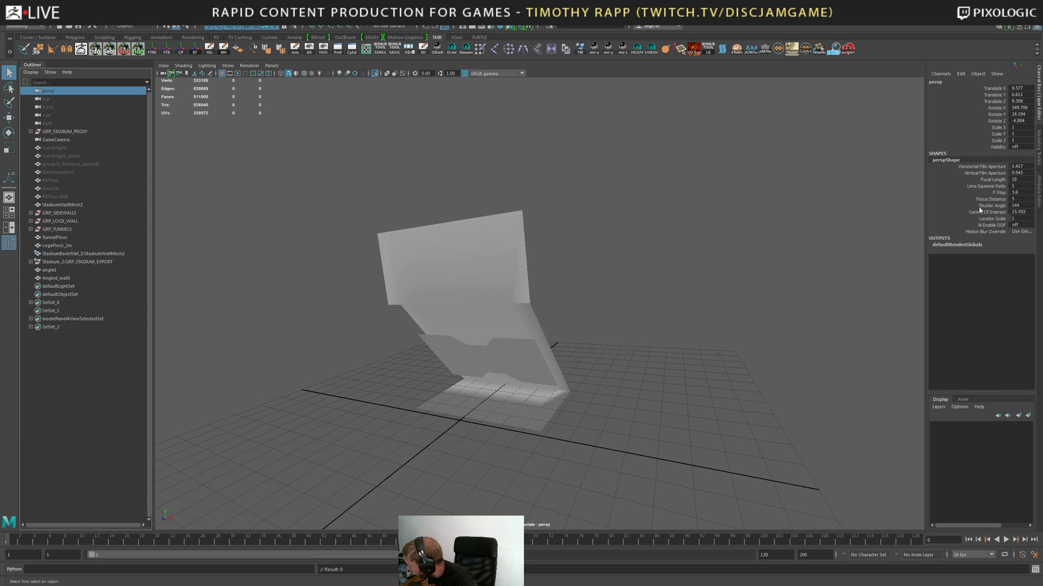
pyautogui.hotkey('ctrl', 'a')
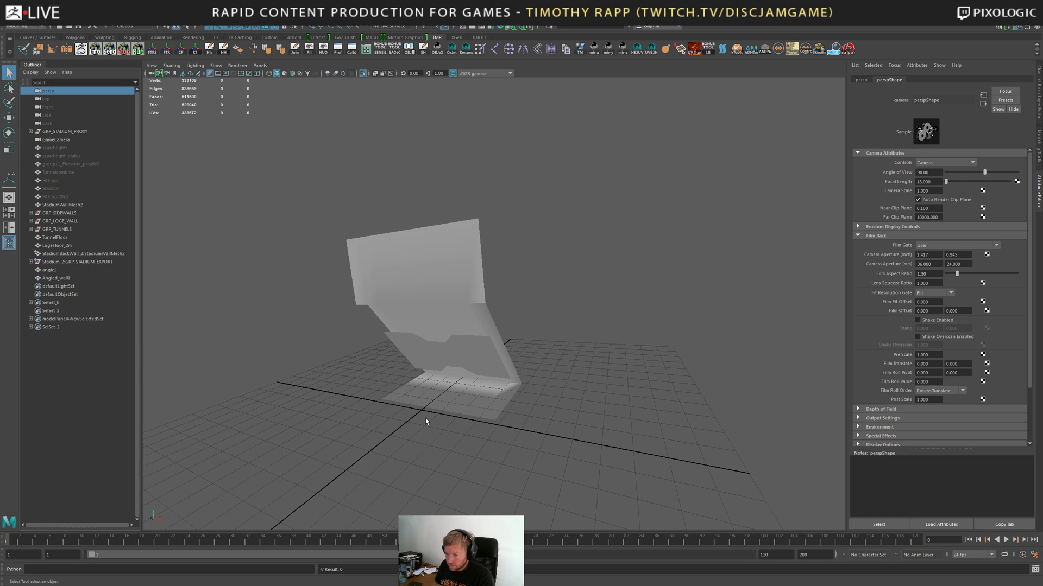
pyautogui.keyDown('alt'); pyautogui.moveTo(424, 418); pyautogui.dragTo(426, 419); pyautogui.keyUp('alt')
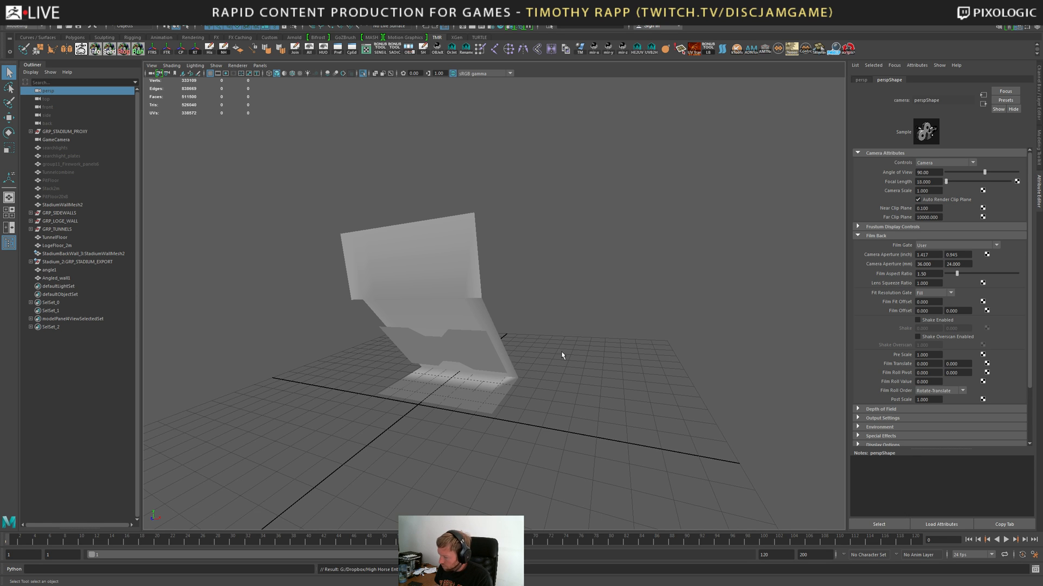
# Inspect the Angled_wall1 panel mesh up close and reset the perspective camera to its home view.
pyautogui.keyDown('alt'); pyautogui.moveTo(471, 365); pyautogui.dragTo(479, 321); pyautogui.keyUp('alt')
pyautogui.click(480, 320)
pyautogui.press('f')
pyautogui.keyDown('alt'); pyautogui.moveTo(546, 331); pyautogui.dragTo(627, 308); pyautogui.keyUp('alt')
pyautogui.keyDown('alt'); pyautogui.moveTo(627, 307); pyautogui.dragTo(467, 328, button='right'); pyautogui.keyUp('alt')
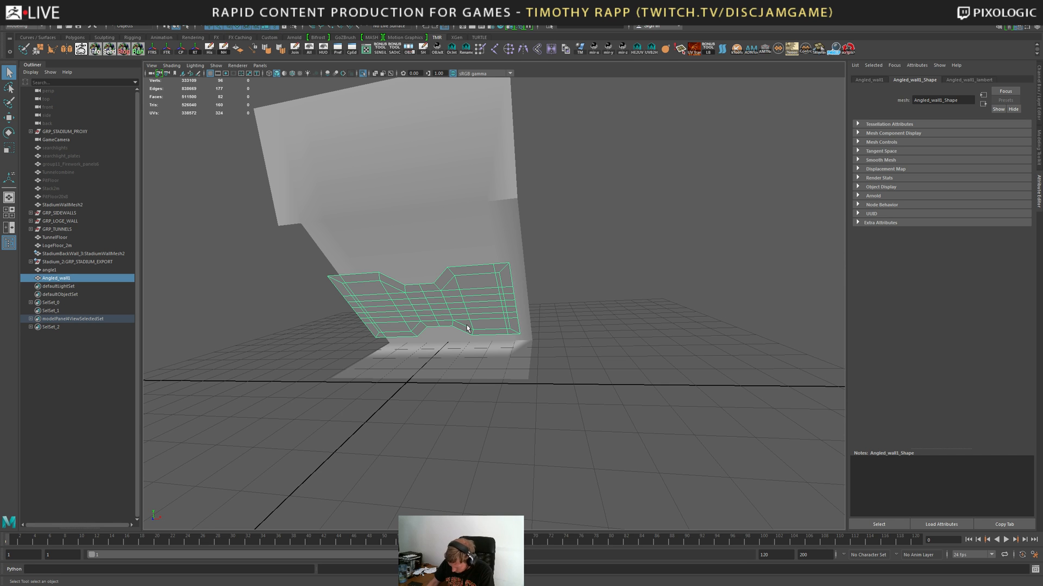
pyautogui.hotkey('alt', 'Home')
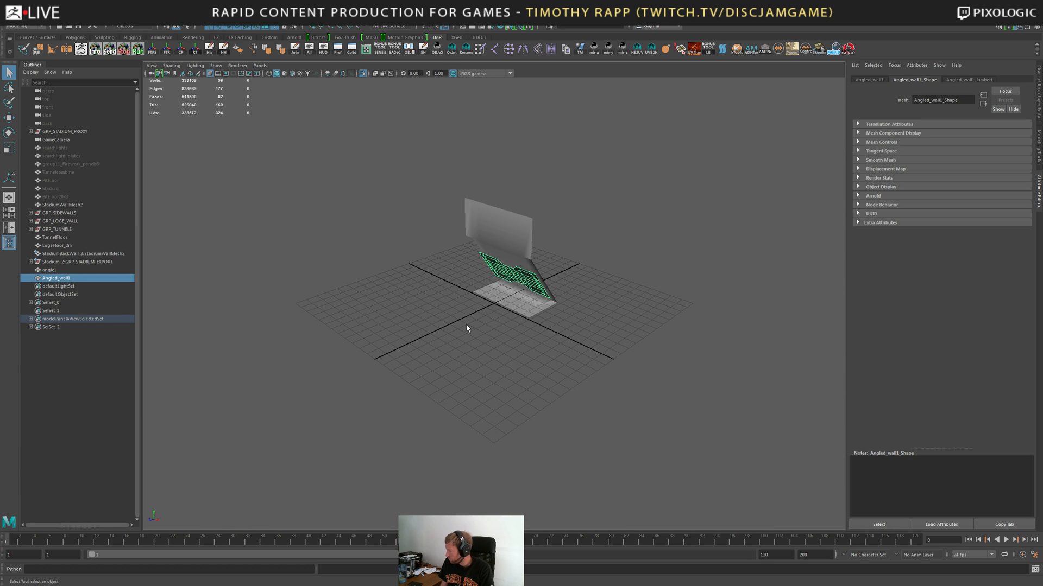
# Delete the Angled_wall1 panel mesh and the angle1 wall mesh from the scene.
pyautogui.press('f')
pyautogui.keyDown('alt'); pyautogui.moveTo(546, 324); pyautogui.dragTo(603, 310); pyautogui.keyUp('alt')
pyautogui.keyDown('alt'); pyautogui.moveTo(602, 310); pyautogui.dragTo(557, 344, button='right'); pyautogui.keyUp('alt')
pyautogui.keyDown('alt'); pyautogui.moveTo(557, 345); pyautogui.dragTo(599, 344); pyautogui.keyUp('alt')
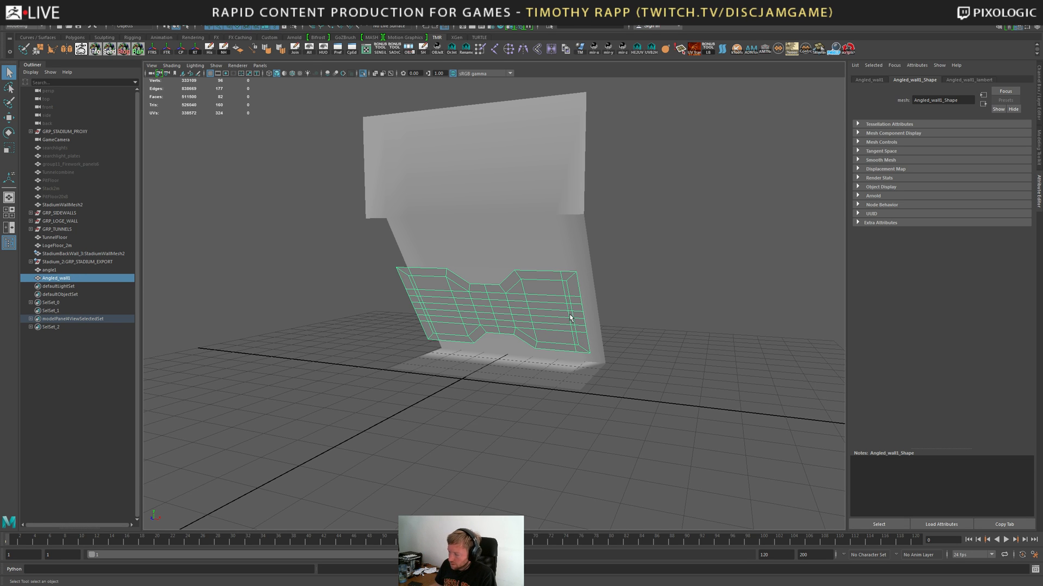
pyautogui.press('Delete')
pyautogui.click(541, 273)
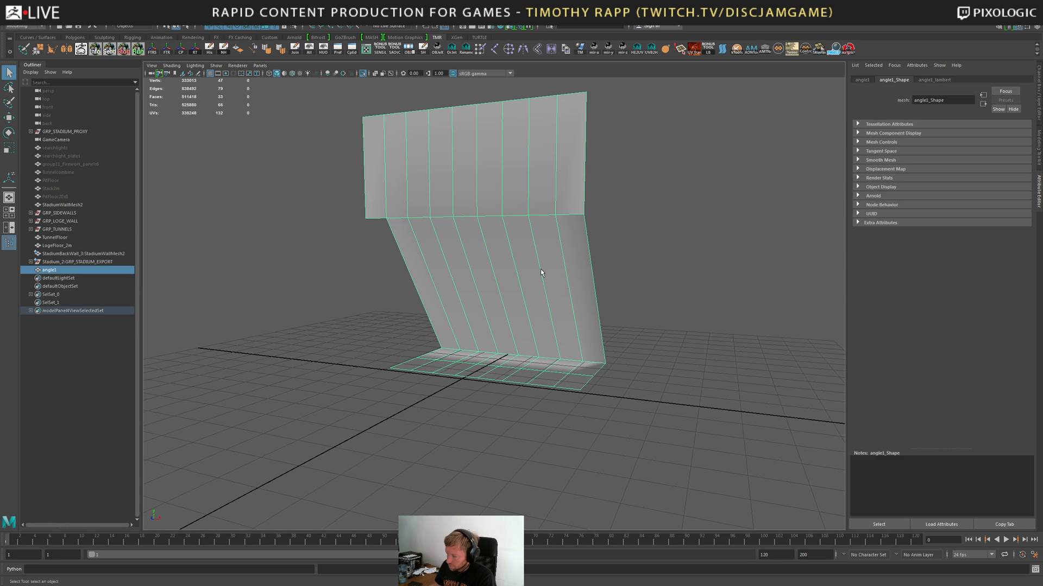
pyautogui.press('Delete')
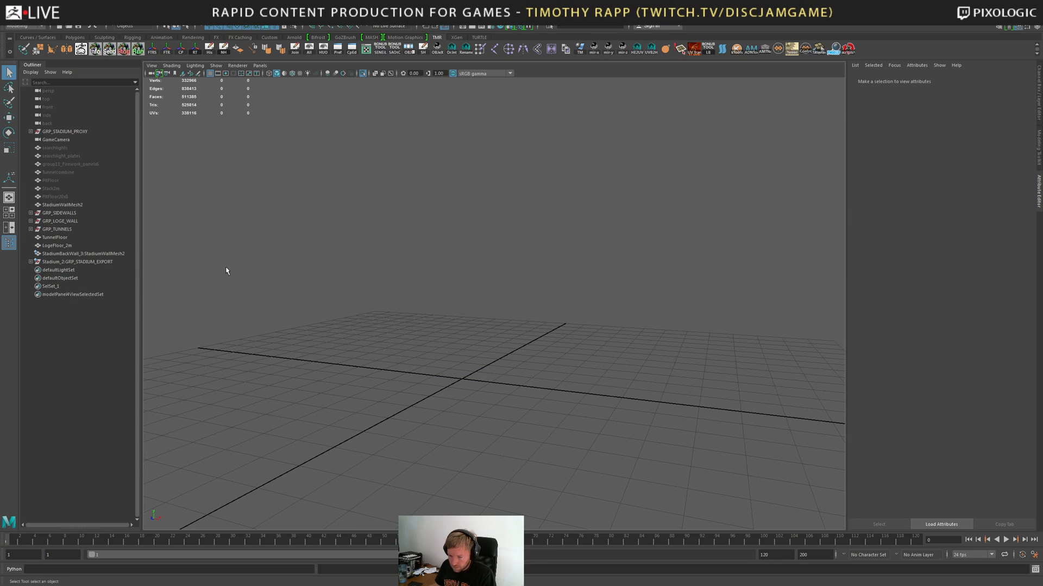
# Leave isolation to show the whole stadium, view the arena from above, and select the persp camera to check its attributes.
pyautogui.hotkey('ctrl', '1')
pyautogui.keyDown('alt'); pyautogui.moveTo(409, 272); pyautogui.dragTo(377, 279, button='right'); pyautogui.keyUp('alt')
pyautogui.keyDown('alt'); pyautogui.moveTo(377, 279); pyautogui.dragTo(589, 261); pyautogui.keyUp('alt')
pyautogui.keyDown('alt'); pyautogui.moveTo(590, 260); pyautogui.dragTo(461, 358, button='right'); pyautogui.keyUp('alt')
pyautogui.keyDown('alt'); pyautogui.moveTo(461, 358); pyautogui.dragTo(591, 376); pyautogui.keyUp('alt')
pyautogui.keyDown('alt'); pyautogui.moveTo(591, 376); pyautogui.dragTo(601, 260, button='middle'); pyautogui.keyUp('alt')
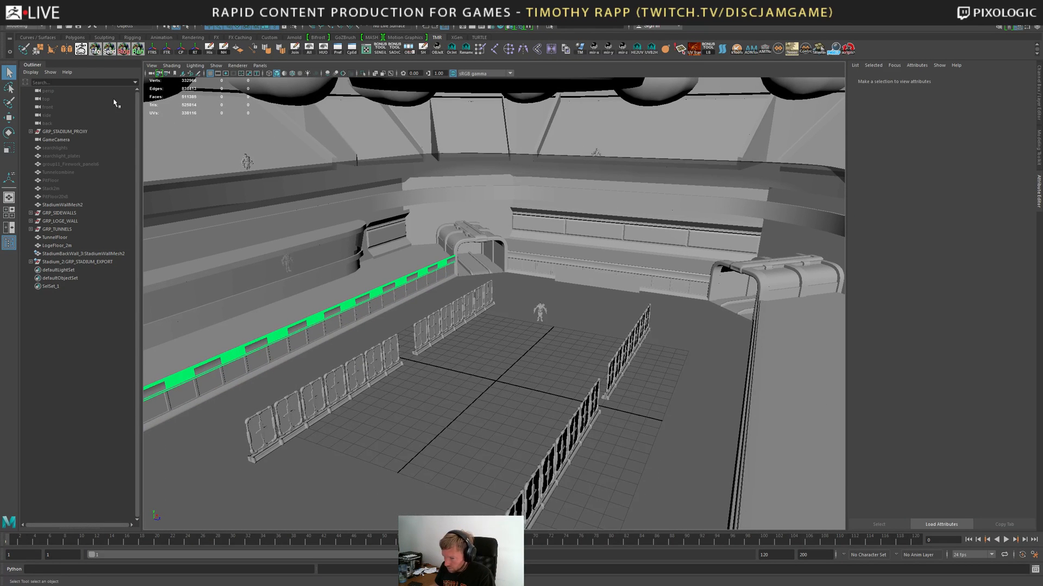
pyautogui.click(48, 91)
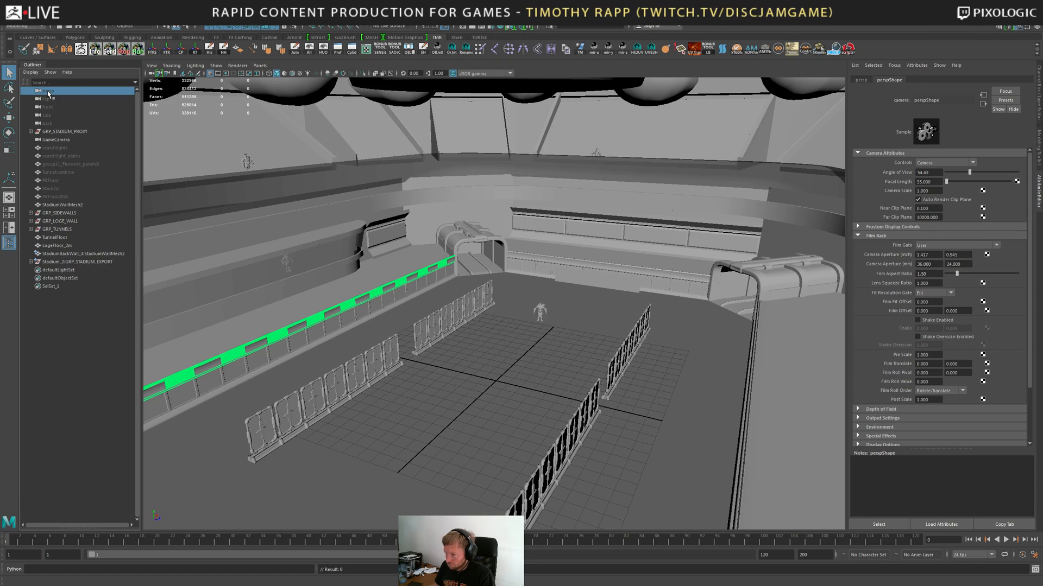
# Select the loge wall segment at the end of the back wall and examine it and the neighbouring tunnel and side walls.
pyautogui.moveTo(503, 333)
pyautogui.keyDown('alt'); pyautogui.mouseDown()
pyautogui.moveTo(517, 321)
pyautogui.moveTo(517, 349)
pyautogui.moveTo(611, 316)
pyautogui.moveTo(478, 348)
pyautogui.moveTo(495, 344)
pyautogui.mouseUp(); pyautogui.keyUp('alt')
pyautogui.click(434, 278)
pyautogui.keyDown('alt'); pyautogui.moveTo(434, 278); pyautogui.dragTo(677, 395, button='right'); pyautogui.keyUp('alt')
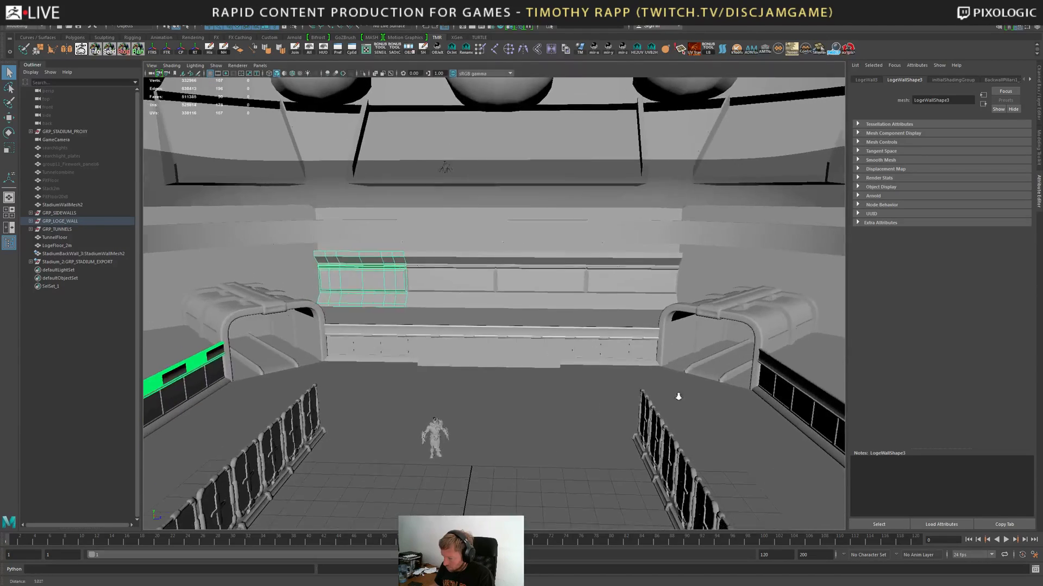
pyautogui.keyDown('alt'); pyautogui.moveTo(549, 368); pyautogui.dragTo(574, 395, button='middle'); pyautogui.keyUp('alt')
pyautogui.keyDown('alt'); pyautogui.moveTo(574, 394); pyautogui.dragTo(579, 386, button='right'); pyautogui.keyUp('alt')
pyautogui.keyDown('alt'); pyautogui.moveTo(579, 386); pyautogui.dragTo(481, 371); pyautogui.keyUp('alt')
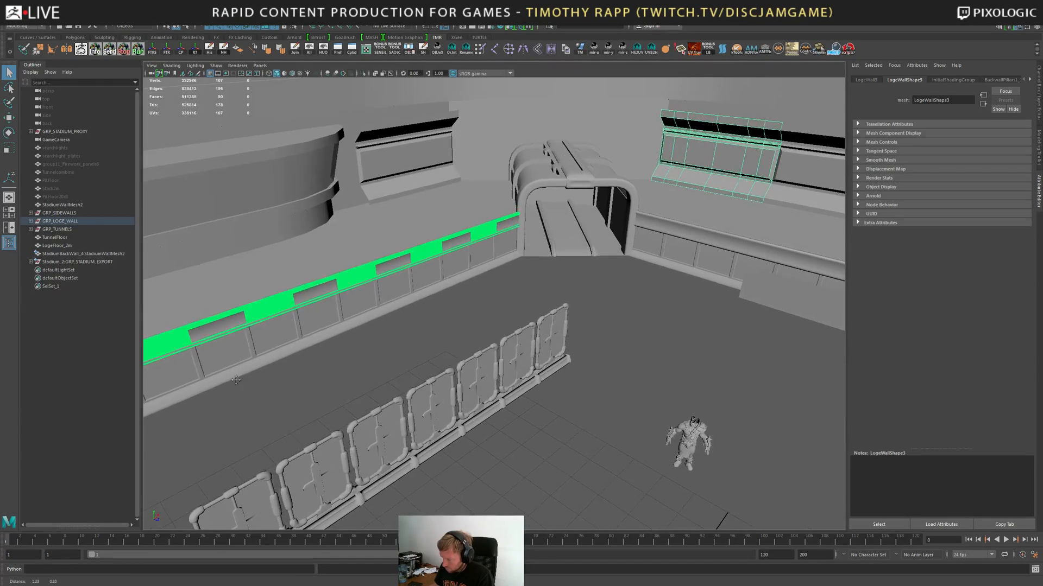
pyautogui.press('f')
pyautogui.keyDown('alt'); pyautogui.moveTo(481, 372); pyautogui.dragTo(542, 370, button='right'); pyautogui.keyUp('alt')
pyautogui.keyDown('alt'); pyautogui.moveTo(542, 369); pyautogui.dragTo(503, 331); pyautogui.keyUp('alt')
# Switch to ZBrush, select the Angled_pillars subtool, and examine the pillars against the wall from the side, front and above.
pyautogui.hotkey('alt', 'Tab')
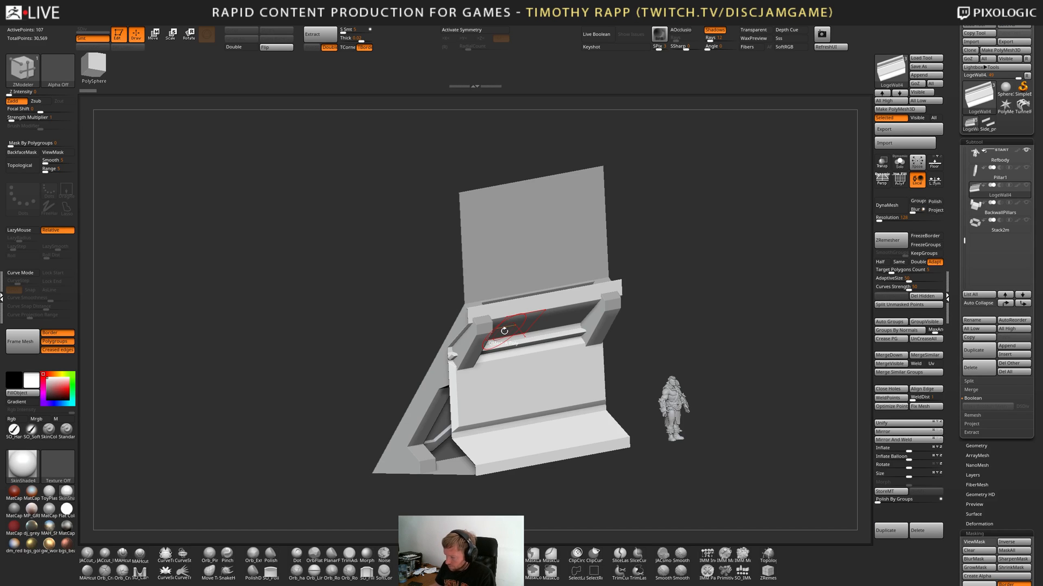
pyautogui.moveTo(703, 330); pyautogui.dragTo(604, 407)
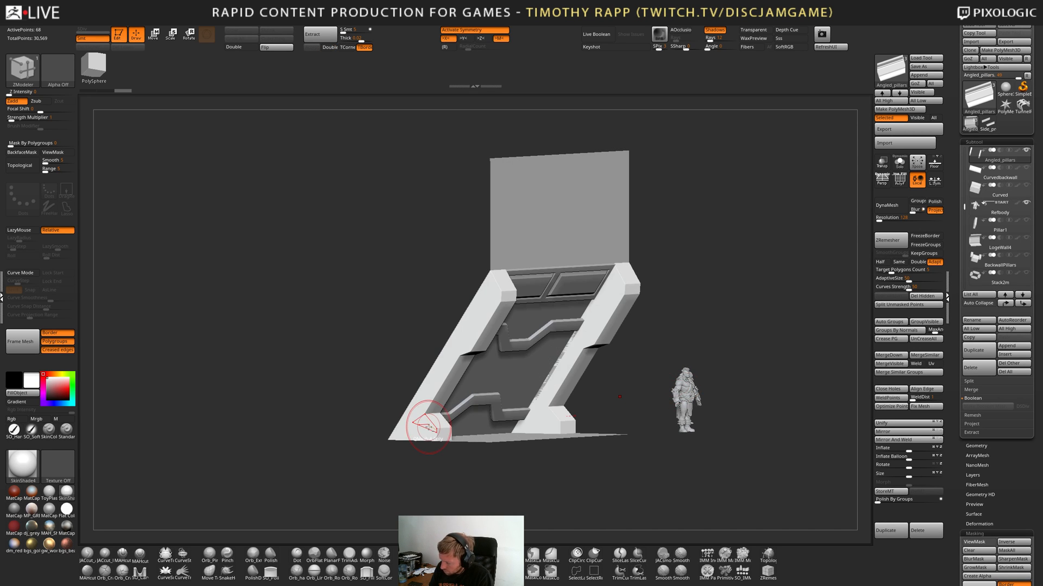
pyautogui.moveTo(597, 459); pyautogui.dragTo(586, 460)
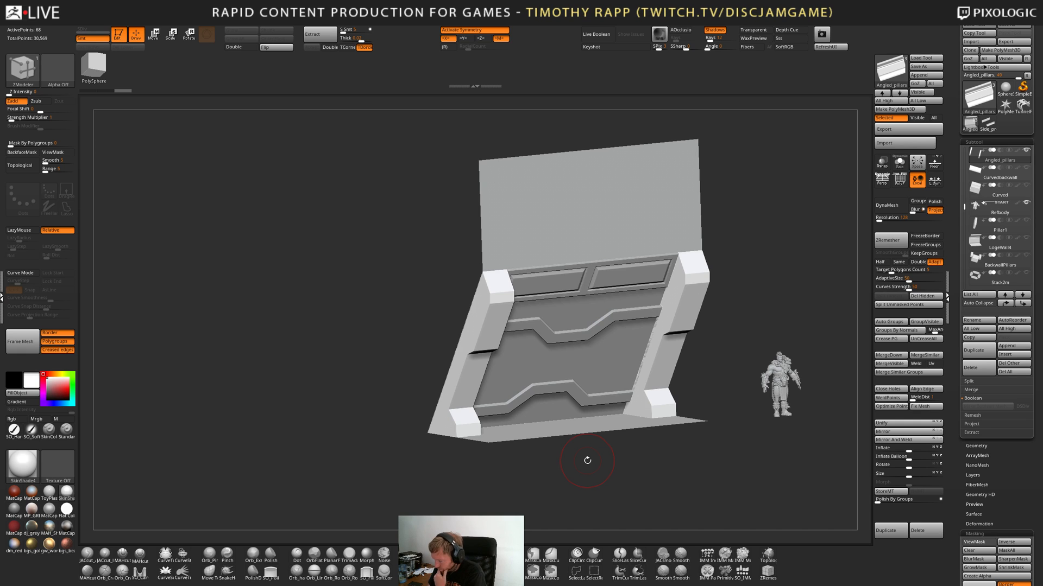
pyautogui.moveTo(680, 429); pyautogui.dragTo(678, 396)
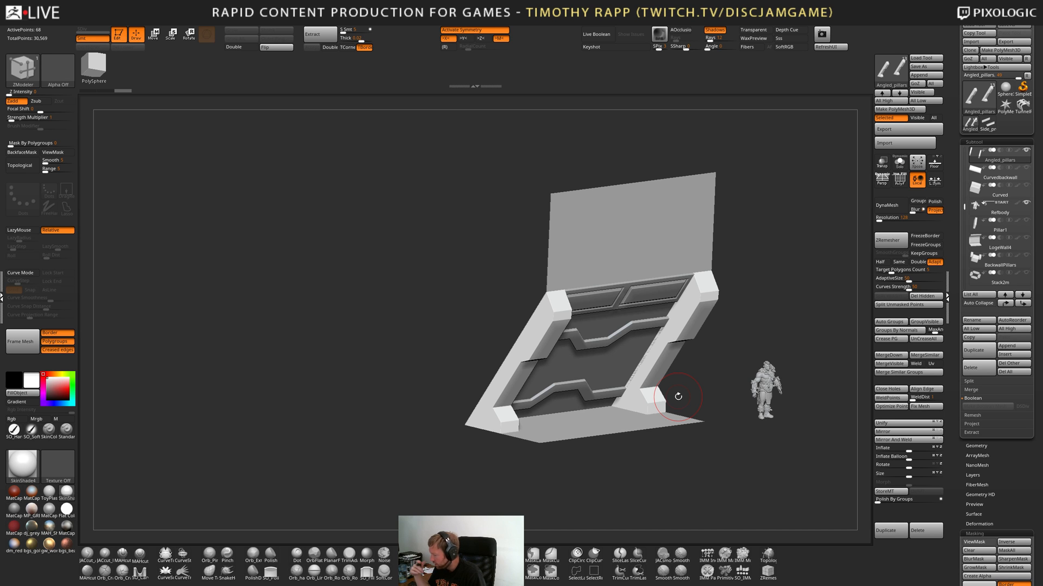
pyautogui.moveTo(678, 396); pyautogui.dragTo(670, 441)
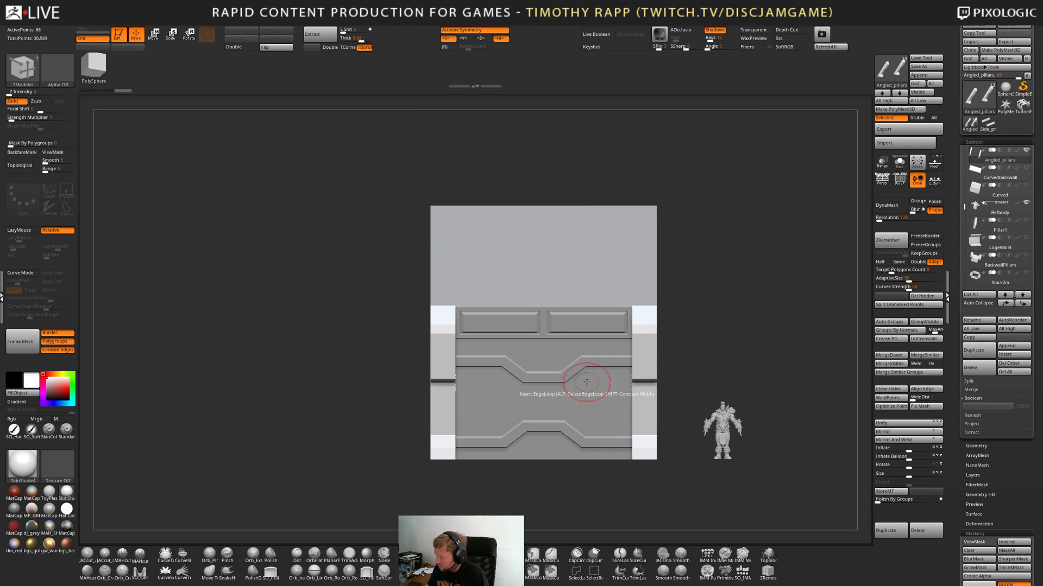
pyautogui.moveTo(672, 387); pyautogui.dragTo(658, 350)
pyautogui.moveTo(601, 367); pyautogui.dragTo(612, 431, button='right')
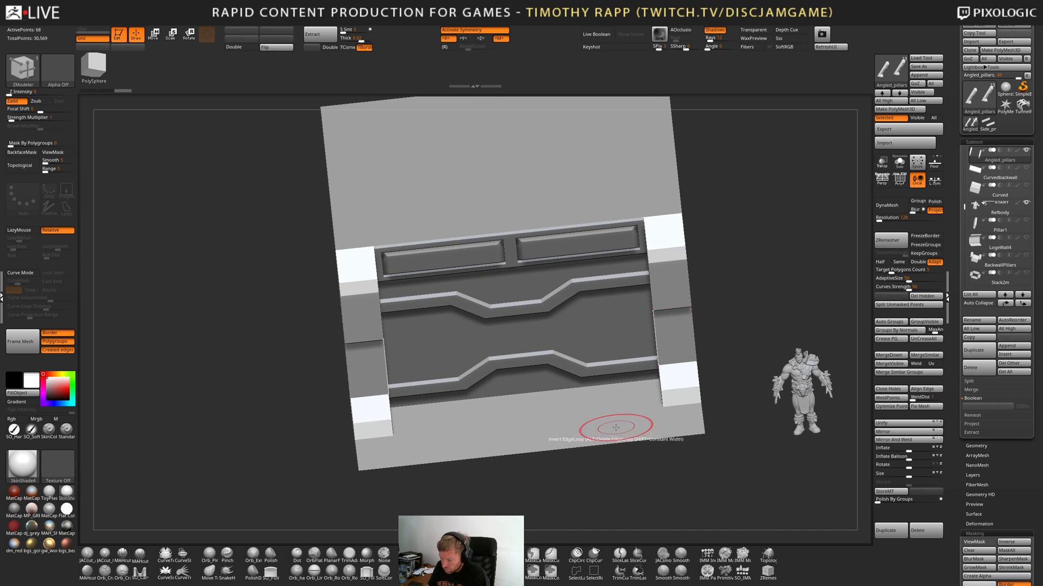
# Select the Angled_wall subtool and examine the assembled section in side, front and angled views.
pyautogui.hotkey('shift', 'f')
pyautogui.hotkey('shift', 'f')
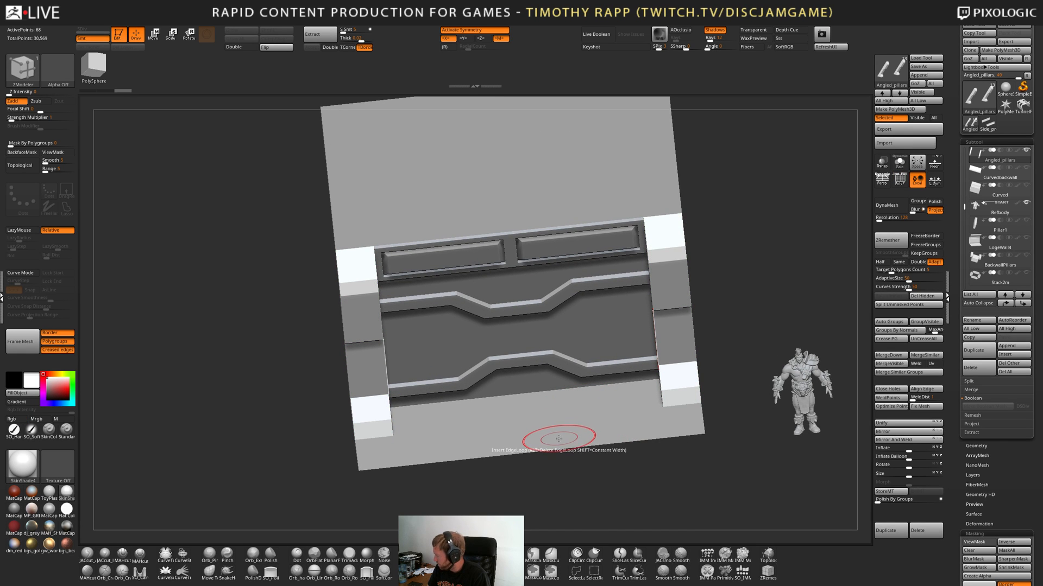
pyautogui.keyDown('alt'); pyautogui.click(561, 438); pyautogui.keyUp('alt')
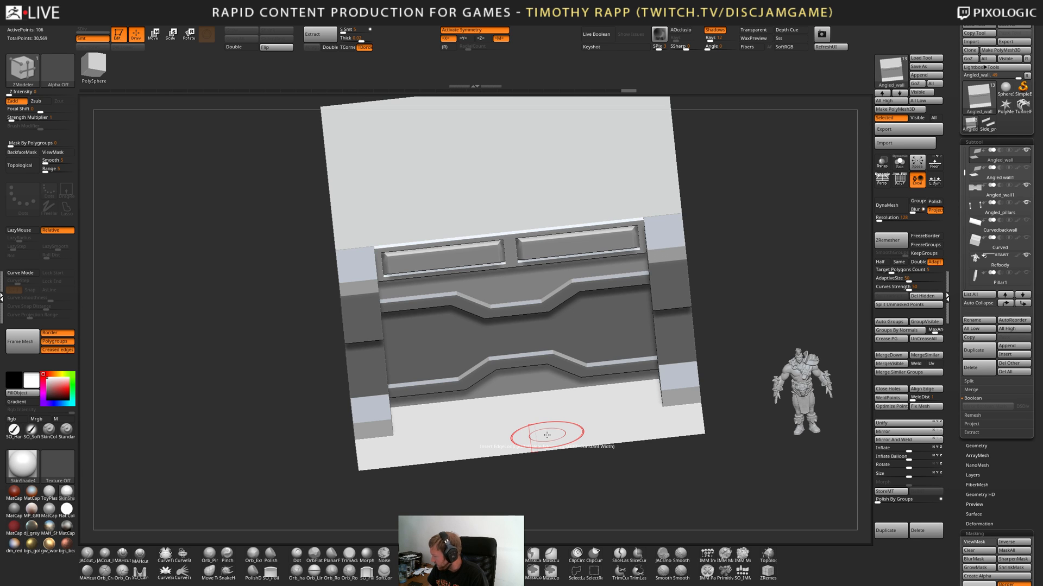
pyautogui.keyDown('shift'); pyautogui.moveTo(733, 443); pyautogui.dragTo(674, 483); pyautogui.keyUp('shift')
pyautogui.moveTo(673, 483); pyautogui.dragTo(724, 465)
pyautogui.keyDown('shift'); pyautogui.moveTo(764, 437); pyautogui.dragTo(731, 468); pyautogui.keyUp('shift')
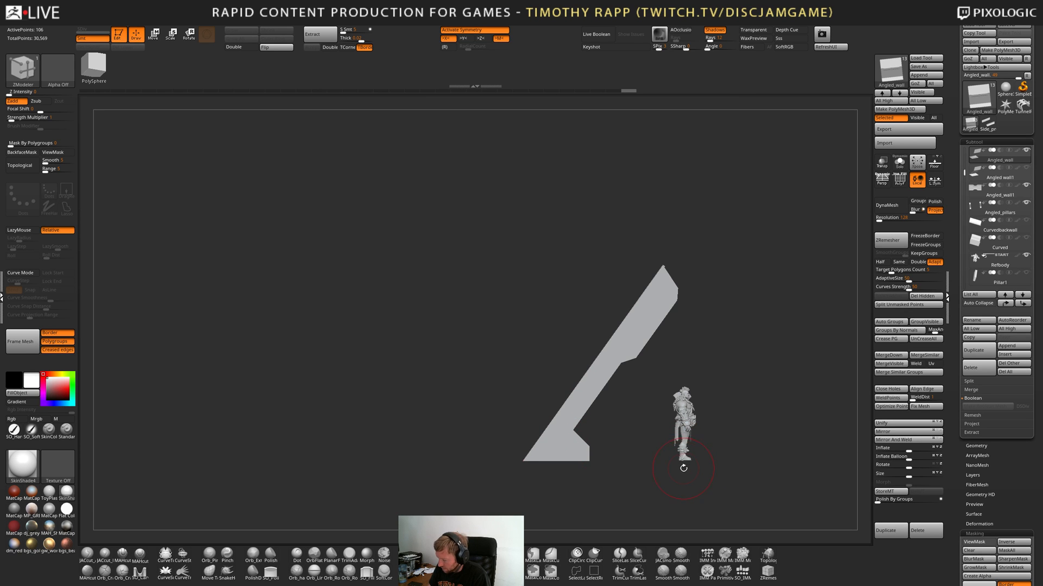
pyautogui.moveTo(683, 469); pyautogui.dragTo(714, 475)
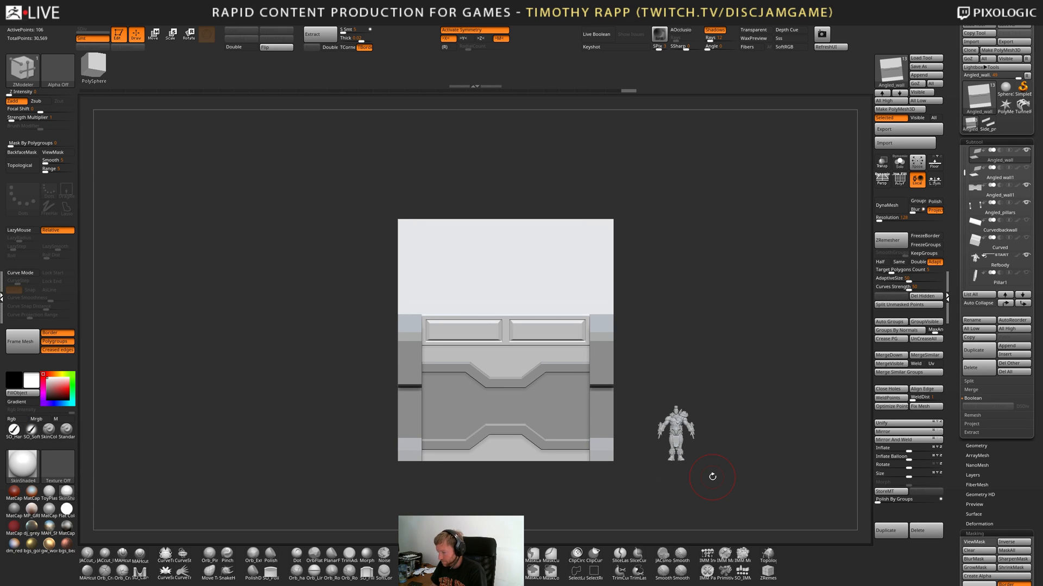
pyautogui.moveTo(710, 473)
pyautogui.mouseDown()
pyautogui.moveTo(709, 454)
pyautogui.moveTo(724, 478)
pyautogui.mouseUp()
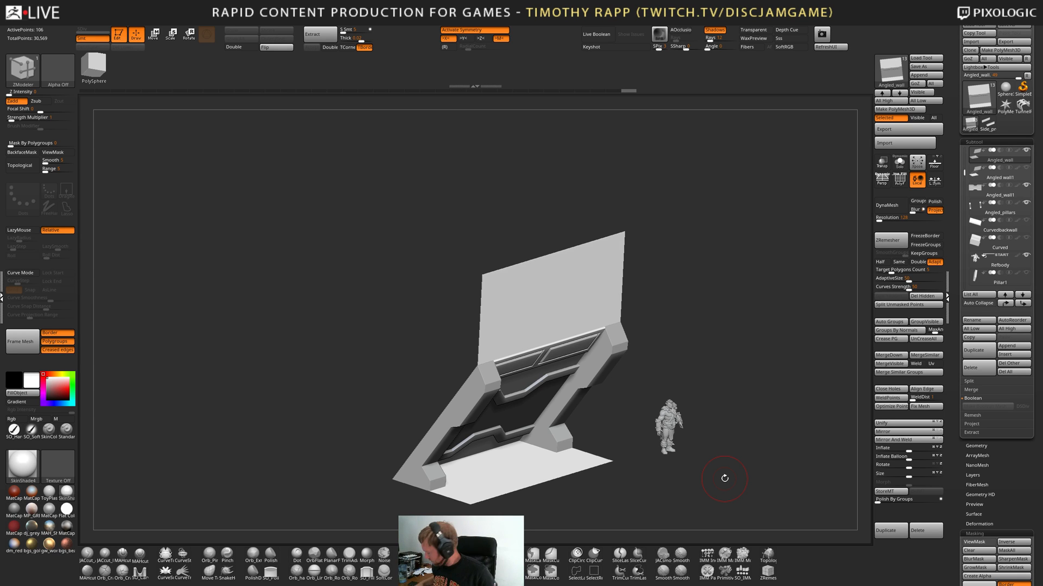
# Select the Angled_pillars subtool and insert five evenly spaced lengthwise edge loops on both pillars with Multiple EdgeLoops.
pyautogui.keyDown('shift'); pyautogui.moveTo(602, 425); pyautogui.dragTo(602, 362); pyautogui.keyUp('shift')
pyautogui.hotkey('shift', 'f')
pyautogui.keyDown('alt'); pyautogui.click(586, 340); pyautogui.keyUp('alt')
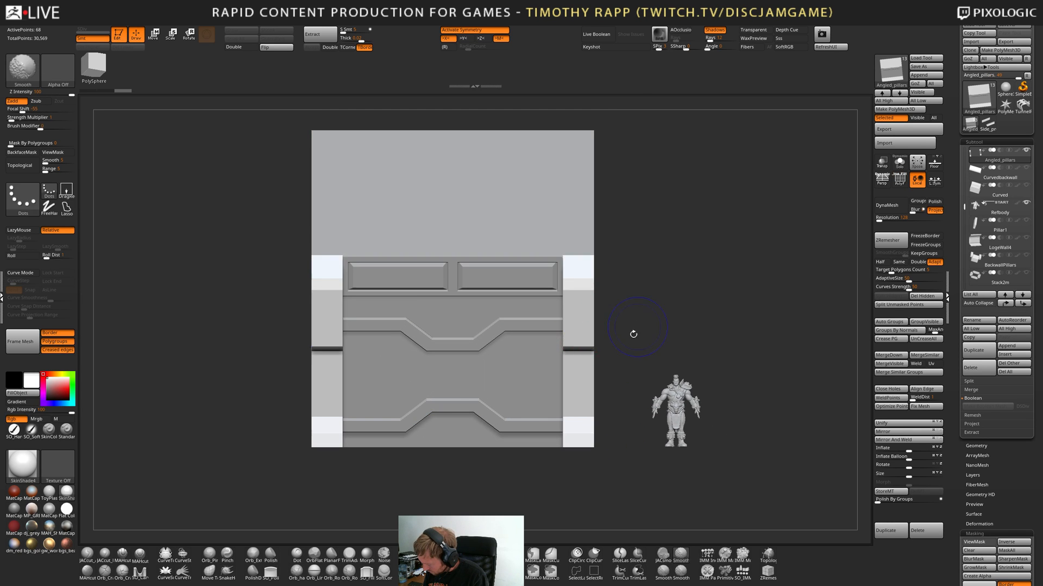
pyautogui.hotkey('shift', 'f')
pyautogui.scroll(3, 573, 328)
pyautogui.press('space')
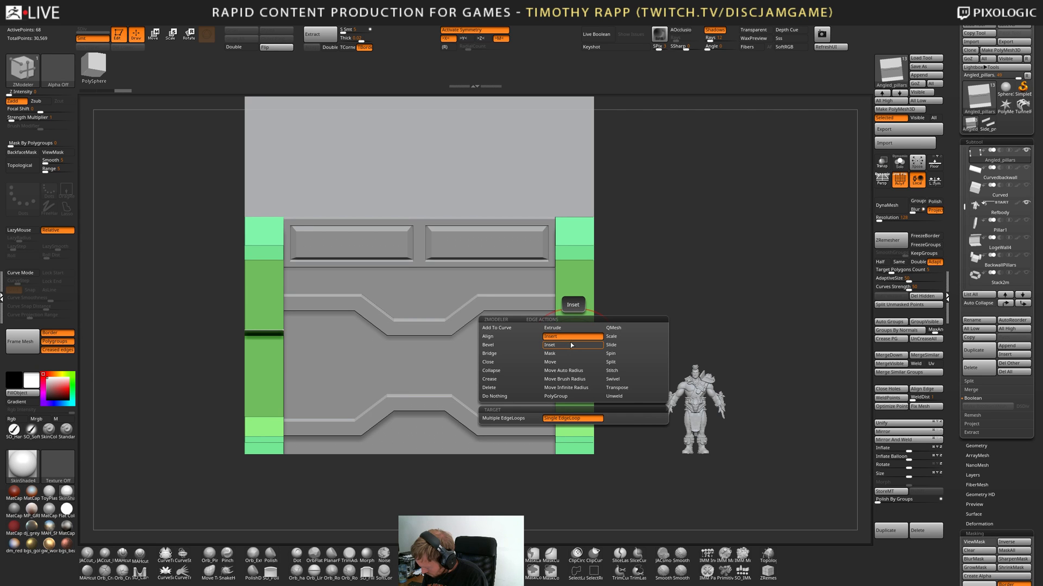
pyautogui.click(505, 418)
pyautogui.moveTo(576, 330); pyautogui.dragTo(581, 307)
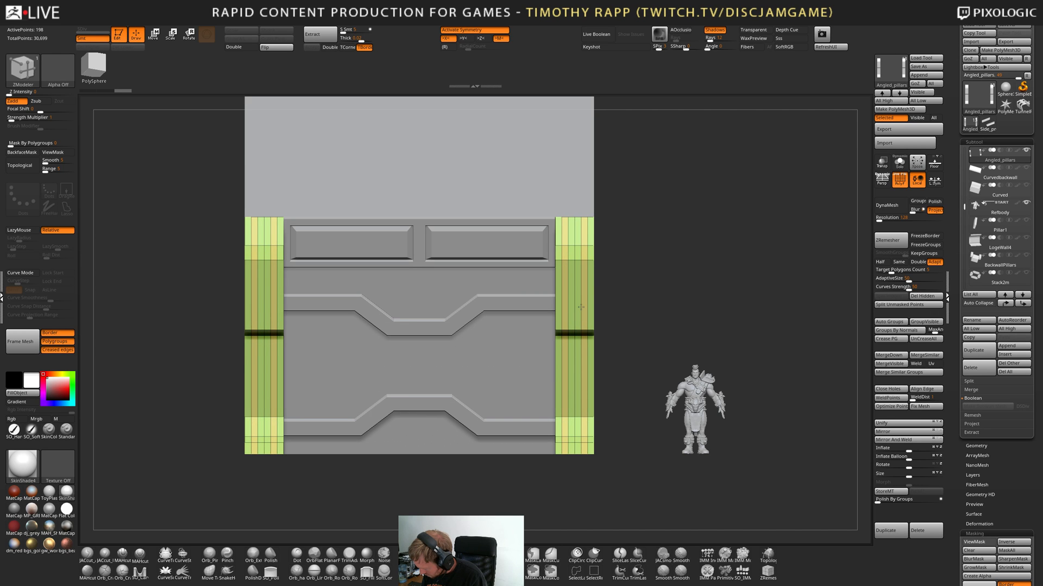
# Delete the three middle lengthwise edge loops on the pillars, keeping one loop near each side edge.
pyautogui.keyDown('alt'); pyautogui.click(567, 277); pyautogui.keyUp('alt')
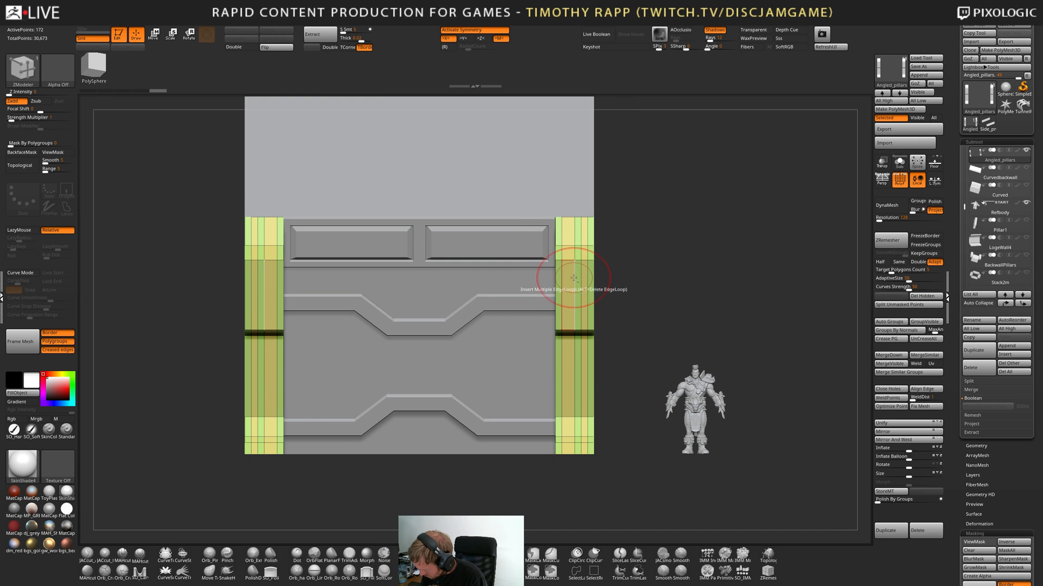
pyautogui.keyDown('alt'); pyautogui.click(575, 277); pyautogui.keyUp('alt')
pyautogui.keyDown('alt'); pyautogui.click(580, 277); pyautogui.keyUp('alt')
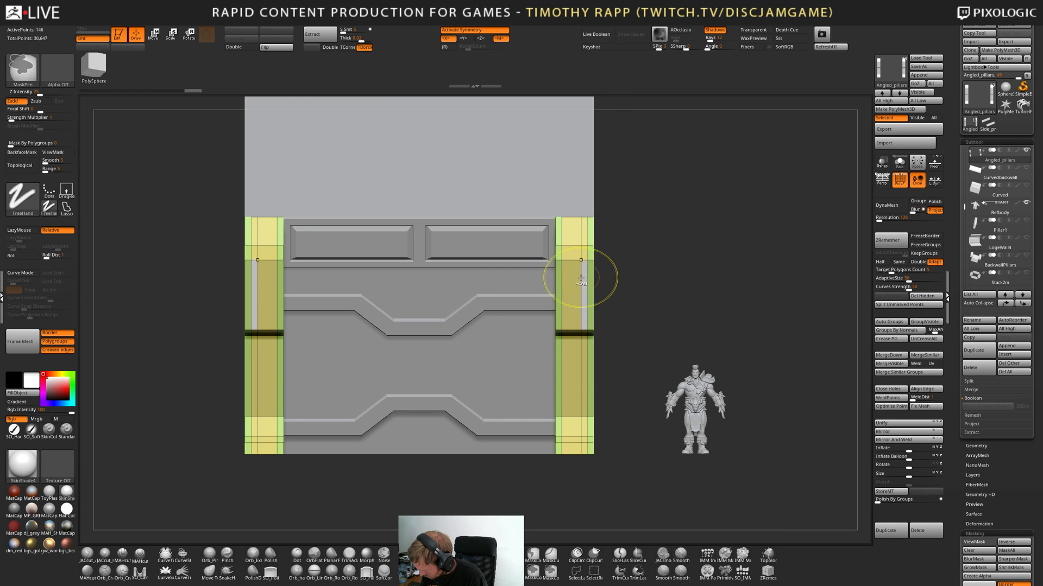
pyautogui.moveTo(581, 277); pyautogui.dragTo(641, 301, button='right')
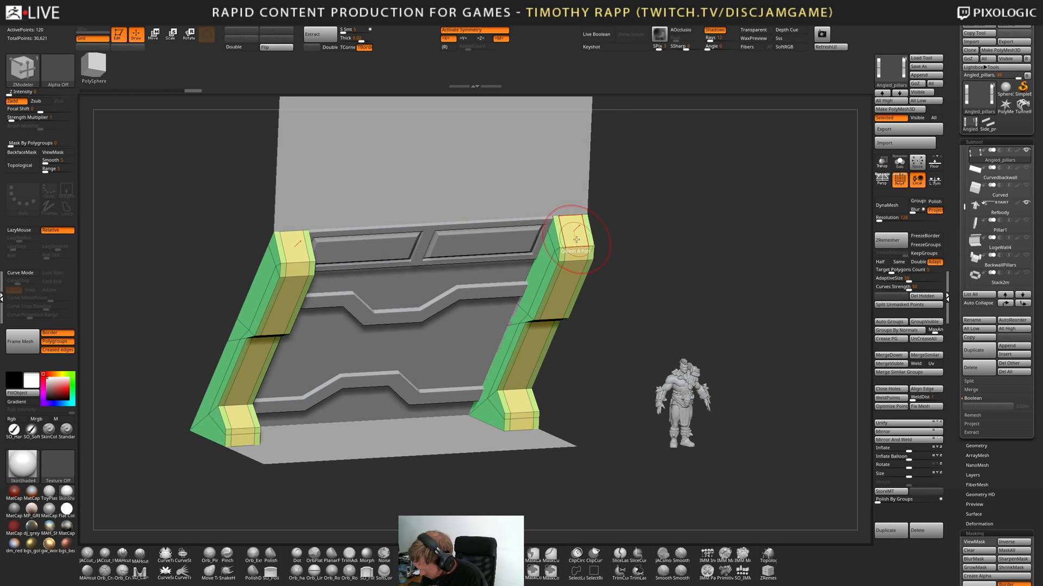
# Try to extrude the pillars' front faces outward using QMesh with the Polygroup All target, and check the profile from the side.
pyautogui.press('space')
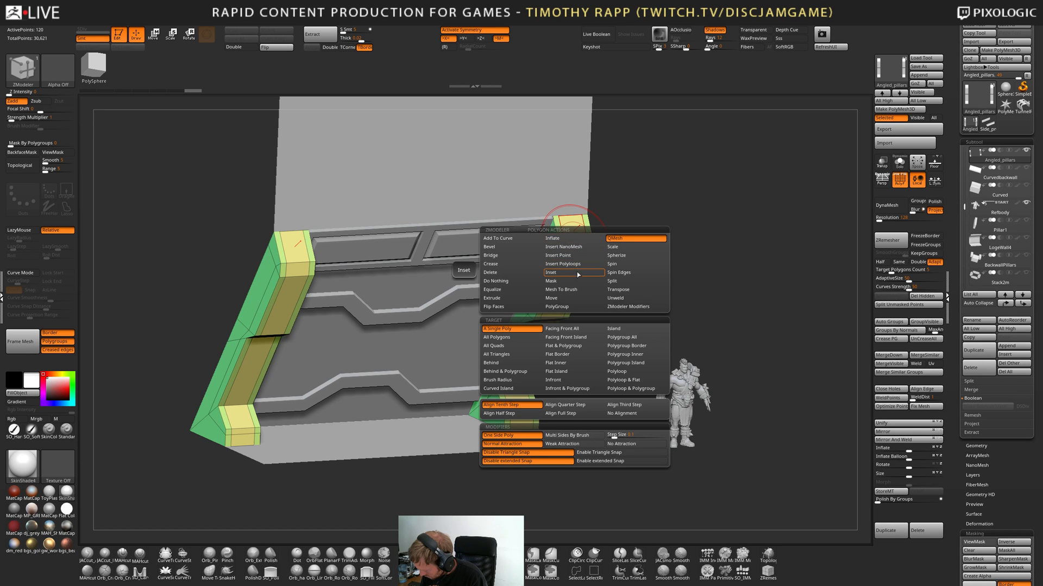
pyautogui.click(633, 338)
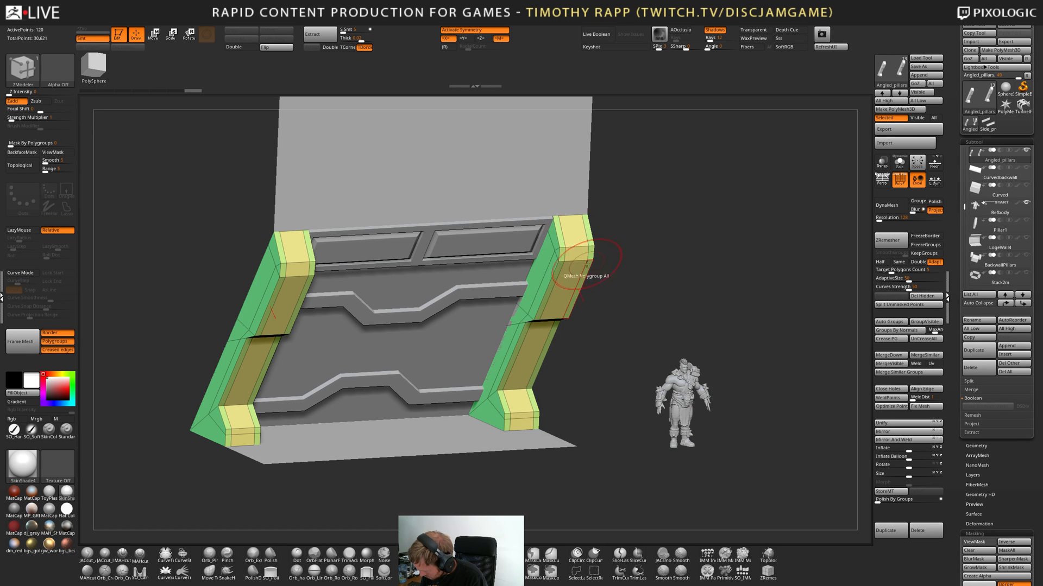
pyautogui.moveTo(581, 240); pyautogui.dragTo(589, 231)
pyautogui.hotkey('shift', 'f')
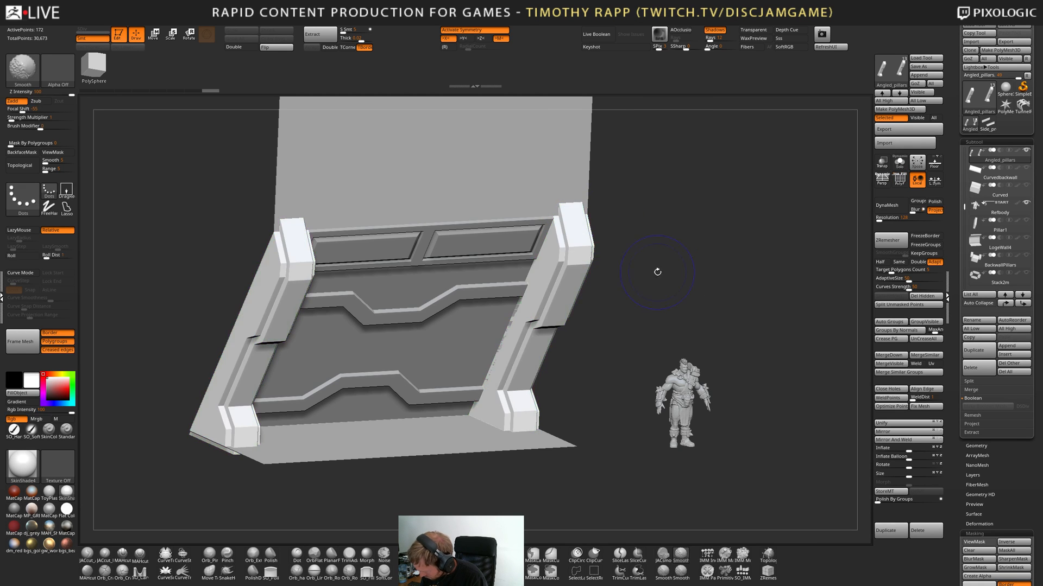
pyautogui.moveTo(656, 270); pyautogui.dragTo(618, 314)
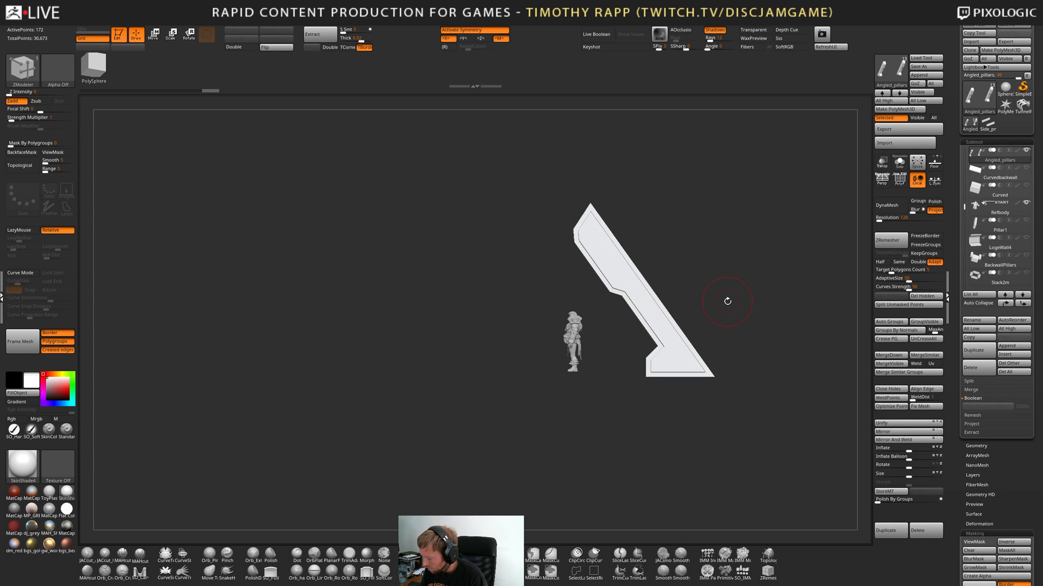
pyautogui.moveTo(699, 324); pyautogui.dragTo(660, 375)
# Mark the middle strip of front faces on both pillars as a temporary polygroup, from the base up to the top.
pyautogui.hotkey('shift', 'f')
pyautogui.keyDown('alt'); pyautogui.click(649, 377); pyautogui.keyUp('alt')
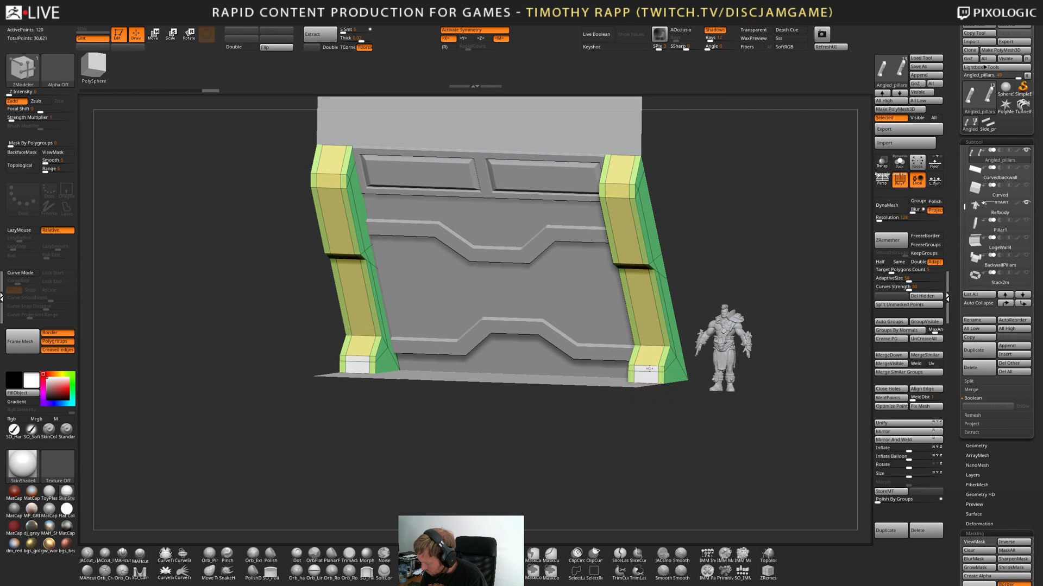
pyautogui.keyDown('alt'); pyautogui.click(650, 351); pyautogui.keyUp('alt')
pyautogui.keyDown('alt'); pyautogui.click(649, 315); pyautogui.keyUp('alt')
pyautogui.moveTo(648, 317); pyautogui.dragTo(629, 260, button='right')
pyautogui.keyDown('alt'); pyautogui.click(633, 259); pyautogui.keyUp('alt')
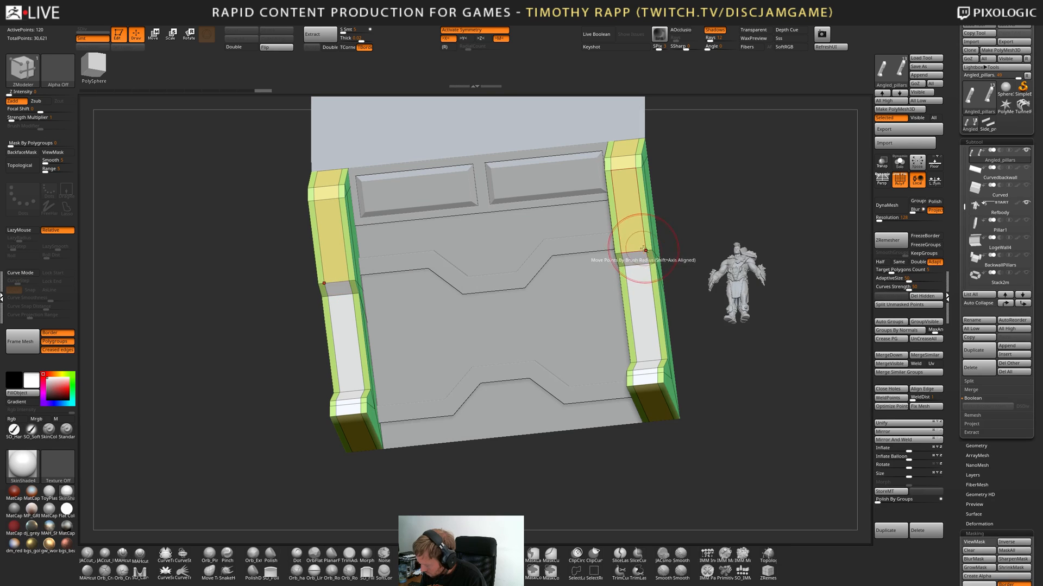
pyautogui.keyDown('alt'); pyautogui.click(631, 209); pyautogui.keyUp('alt')
pyautogui.keyDown('alt'); pyautogui.click(626, 155); pyautogui.keyUp('alt')
# Try to extrude the marked front strip outward on both pillars, and undo it.
pyautogui.press('space')
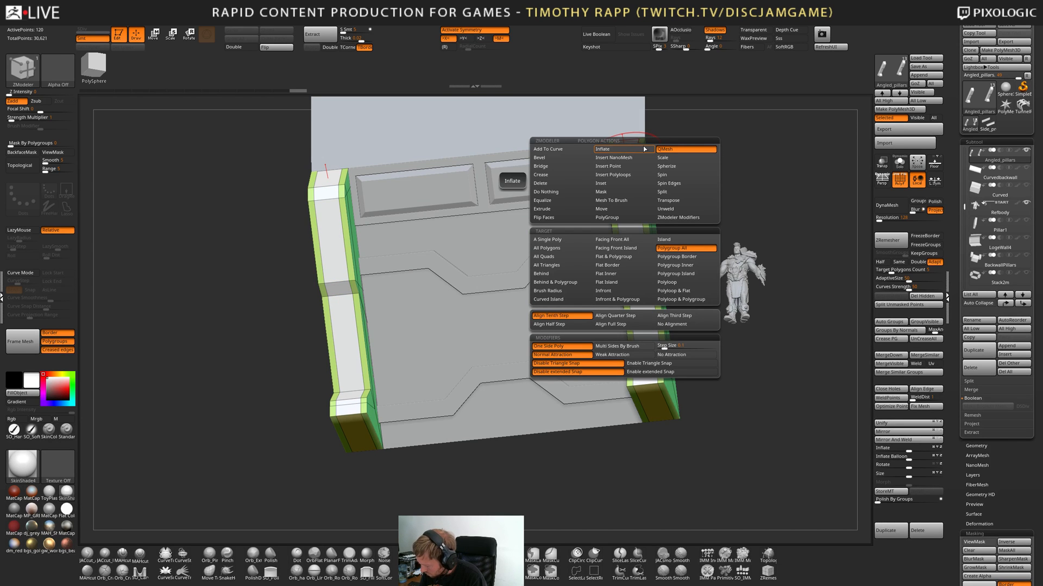
pyautogui.click(562, 248)
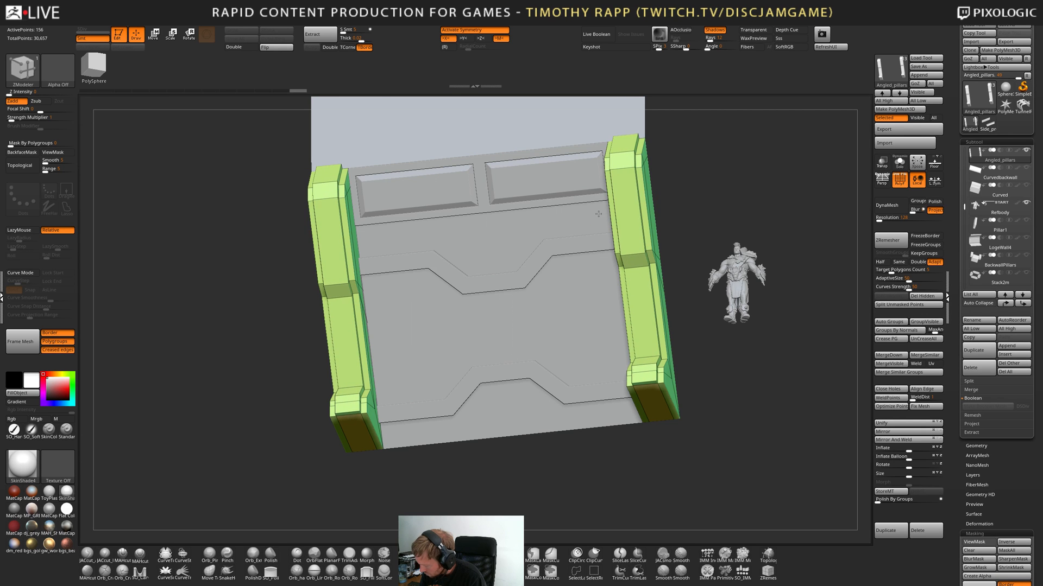
pyautogui.moveTo(598, 214); pyautogui.dragTo(478, 233, button='right')
pyautogui.hotkey('ctrl', 'z')
# Isolate the pillars and try to push the marked middle strip inward as a lengthwise recess, and undo it.
pyautogui.keyDown('alt'); pyautogui.moveTo(623, 228); pyautogui.dragTo(556, 260, button='right'); pyautogui.keyUp('alt')
pyautogui.hotkey('alt', 's')
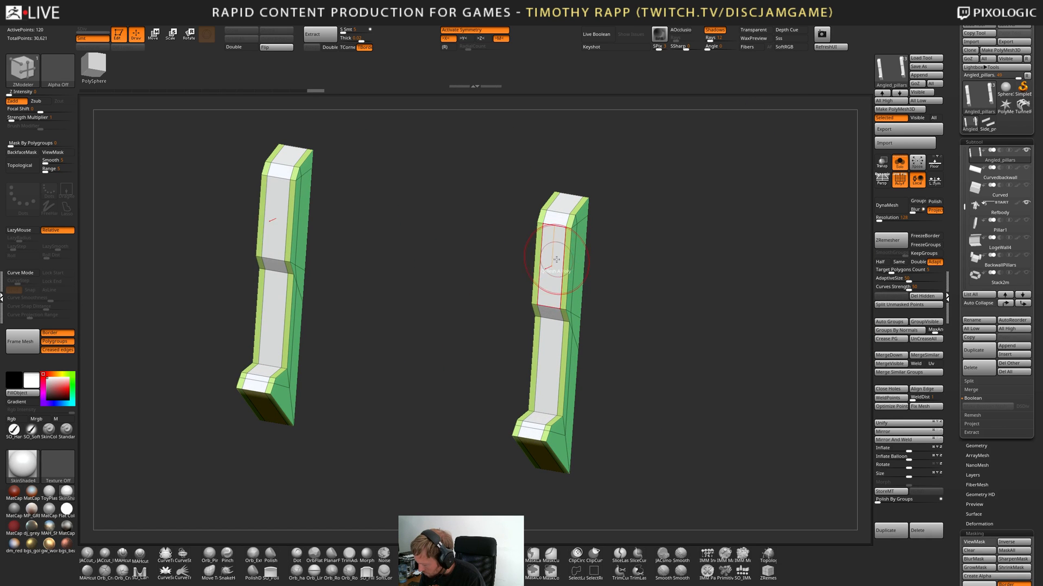
pyautogui.click(556, 260)
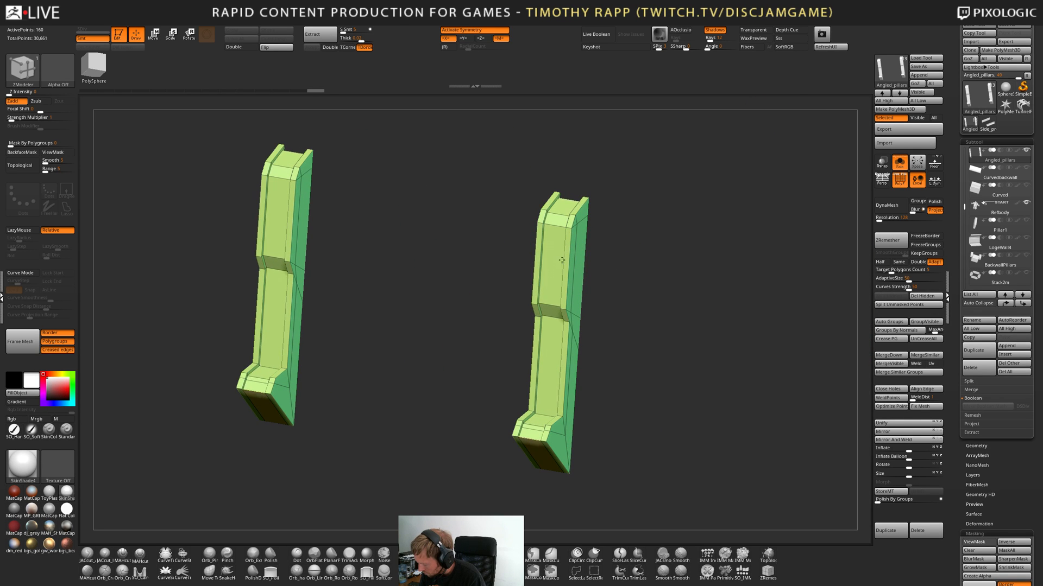
pyautogui.moveTo(562, 261); pyautogui.dragTo(559, 255)
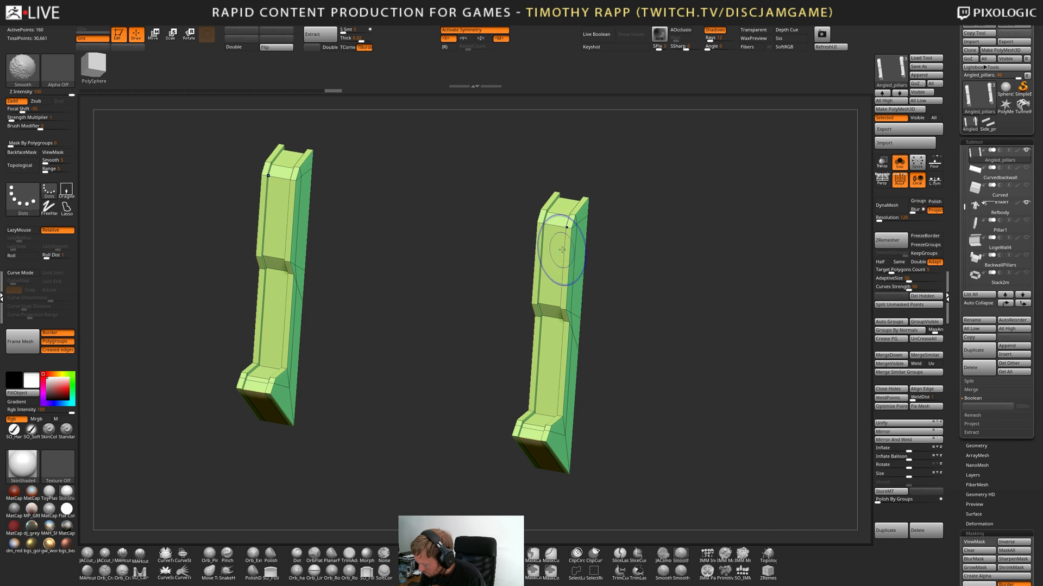
pyautogui.hotkey('shift', 'f')
pyautogui.moveTo(575, 333); pyautogui.dragTo(591, 376, button='right')
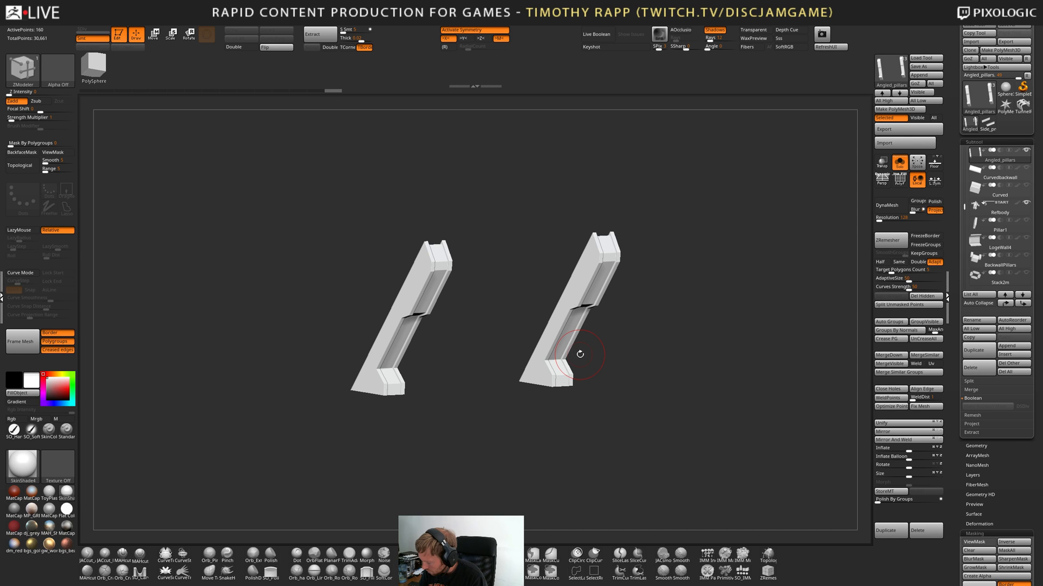
pyautogui.hotkey('ctrl', 'z')
# Extrude the marked middle strip outward on both pillars, and check the full wall section in front and side views.
pyautogui.moveTo(609, 261); pyautogui.dragTo(613, 258)
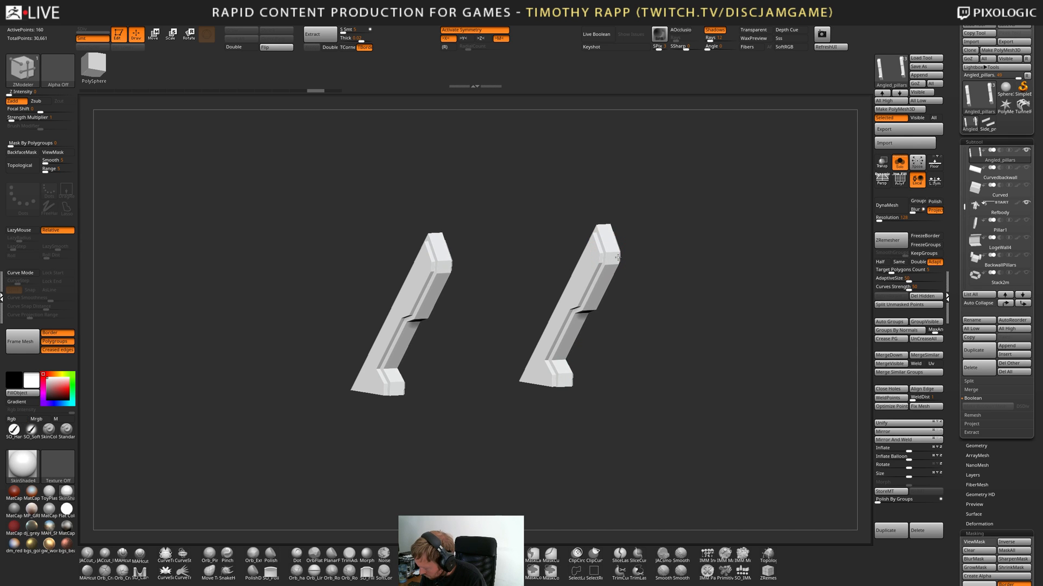
pyautogui.moveTo(618, 257); pyautogui.dragTo(675, 263, button='right')
pyautogui.hotkey('shift', 'f')
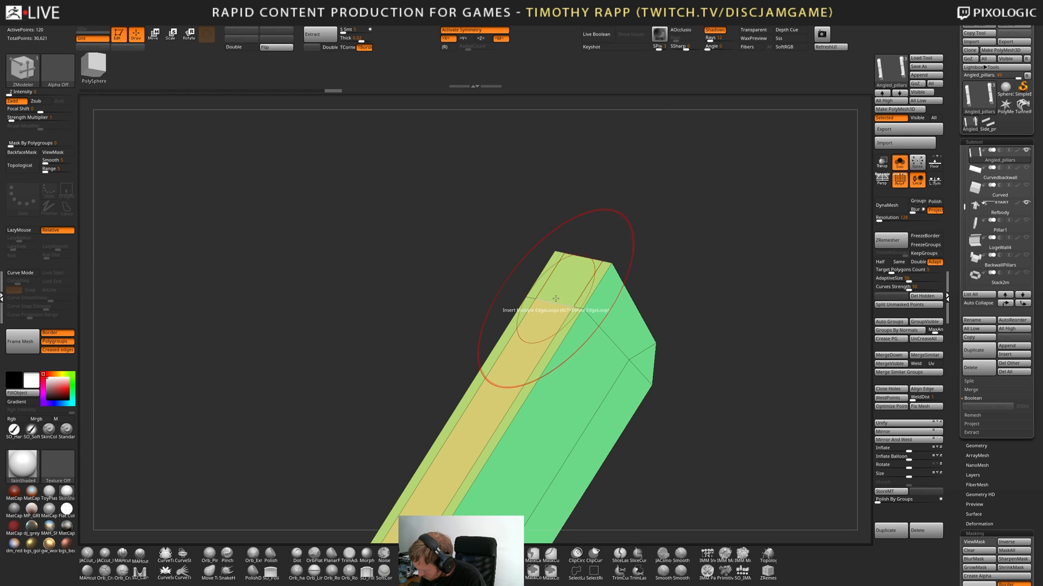
pyautogui.moveTo(609, 279)
pyautogui.mouseDown(button='right')
pyautogui.moveTo(631, 256)
pyautogui.moveTo(691, 235)
pyautogui.moveTo(667, 340)
pyautogui.moveTo(659, 317)
pyautogui.mouseUp(button='right')
pyautogui.hotkey('shift', 'f')
pyautogui.hotkey('shift', 'alt', 's')
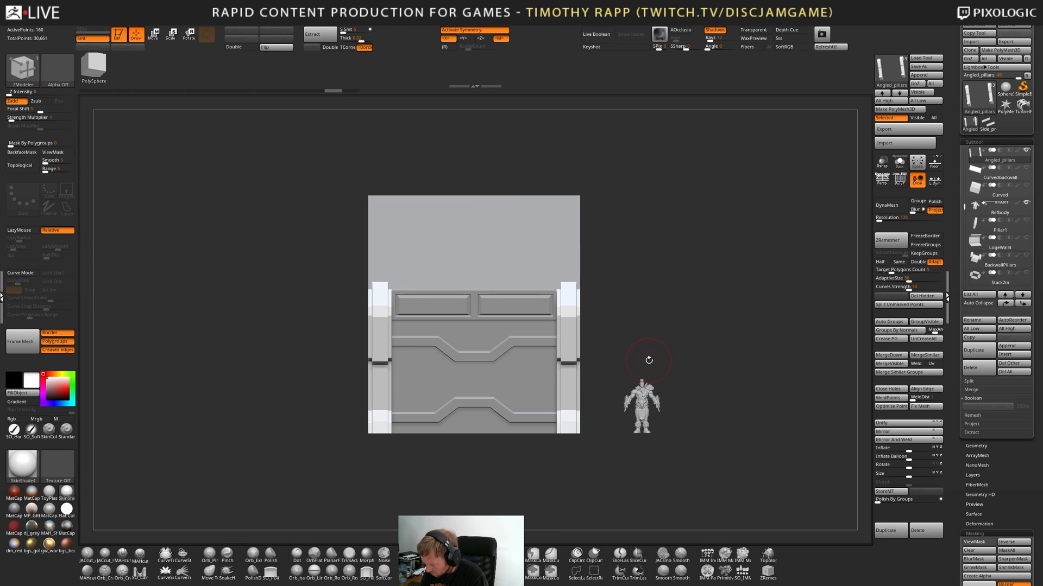
pyautogui.moveTo(650, 361); pyautogui.dragTo(668, 360, button='right')
pyautogui.moveTo(591, 356); pyautogui.dragTo(615, 352, button='right')
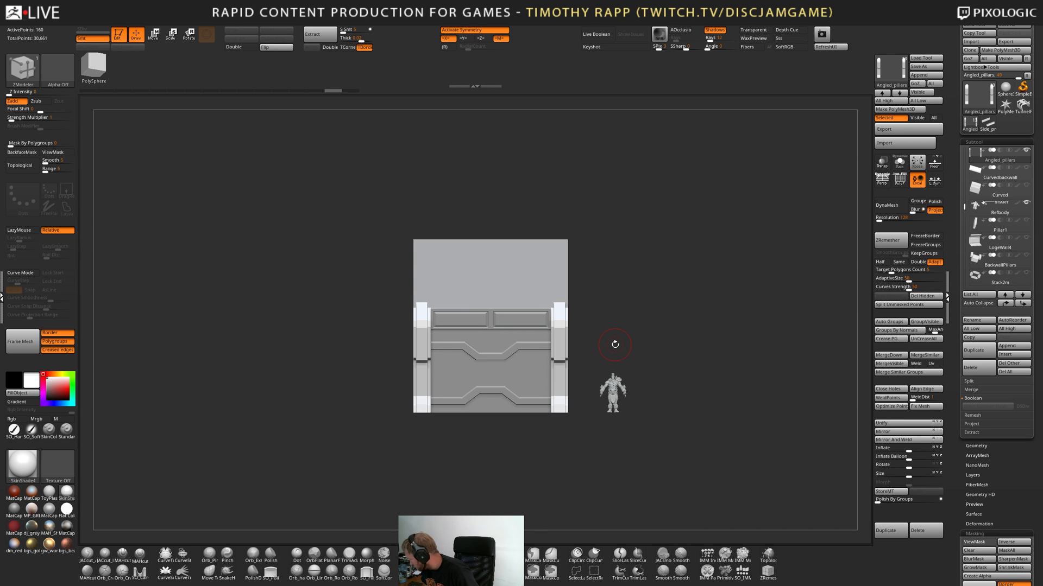
pyautogui.moveTo(614, 395); pyautogui.dragTo(618, 418, button='right')
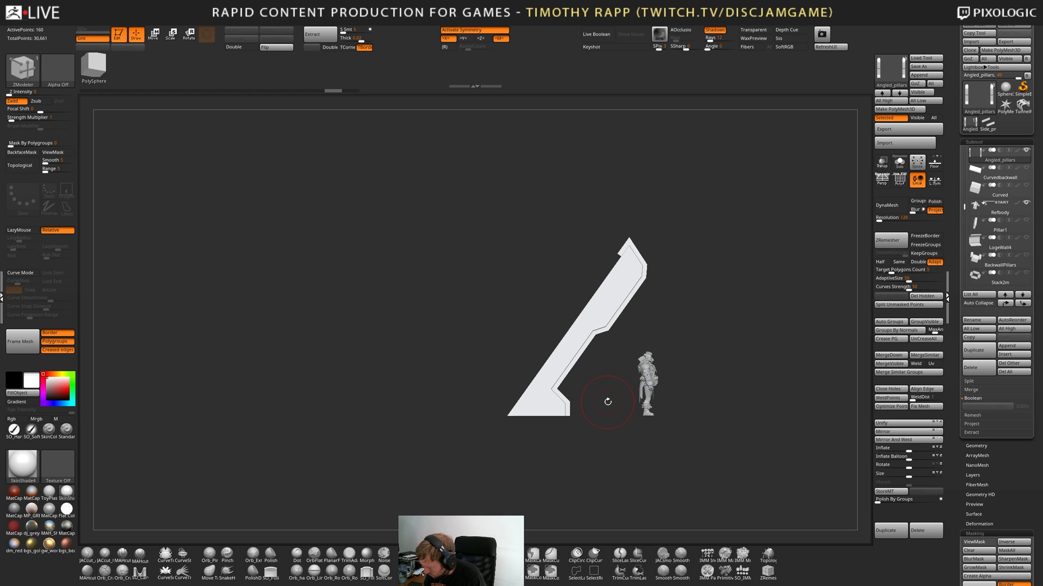
pyautogui.moveTo(707, 422); pyautogui.dragTo(617, 427, button='right')
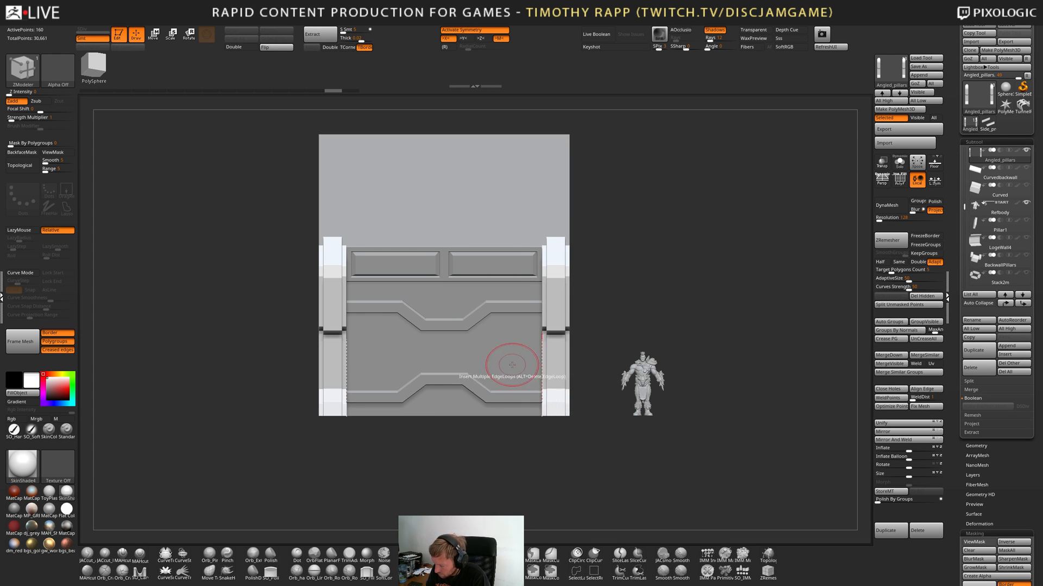
# Select the Angled_wall1 raised panel and move it slightly upward between the pillars.
pyautogui.keyDown('alt'); pyautogui.click(479, 313); pyautogui.keyUp('alt')
pyautogui.press('shift')
pyautogui.hotkey('shift', 'f')
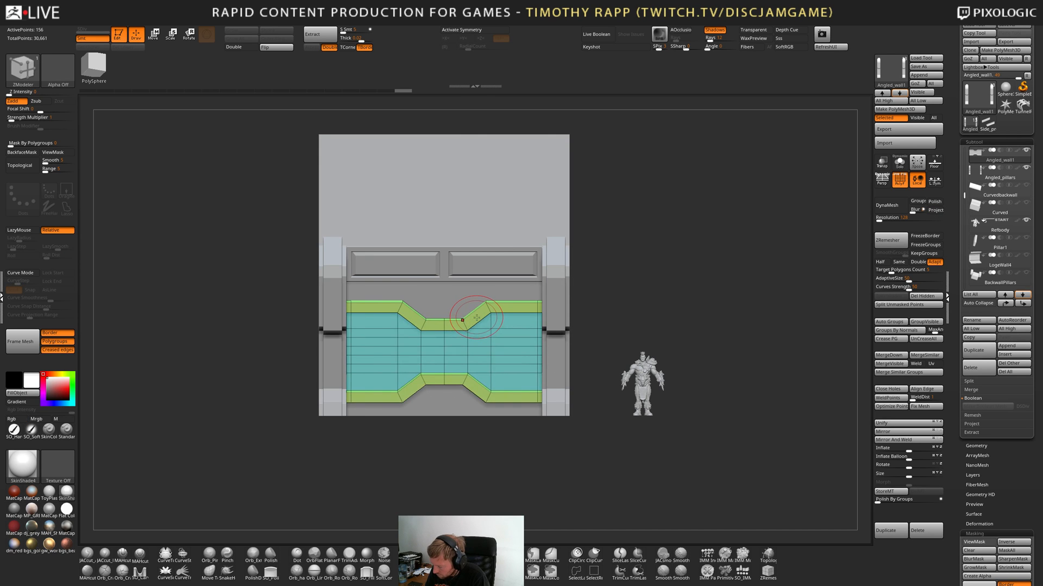
pyautogui.press('w')
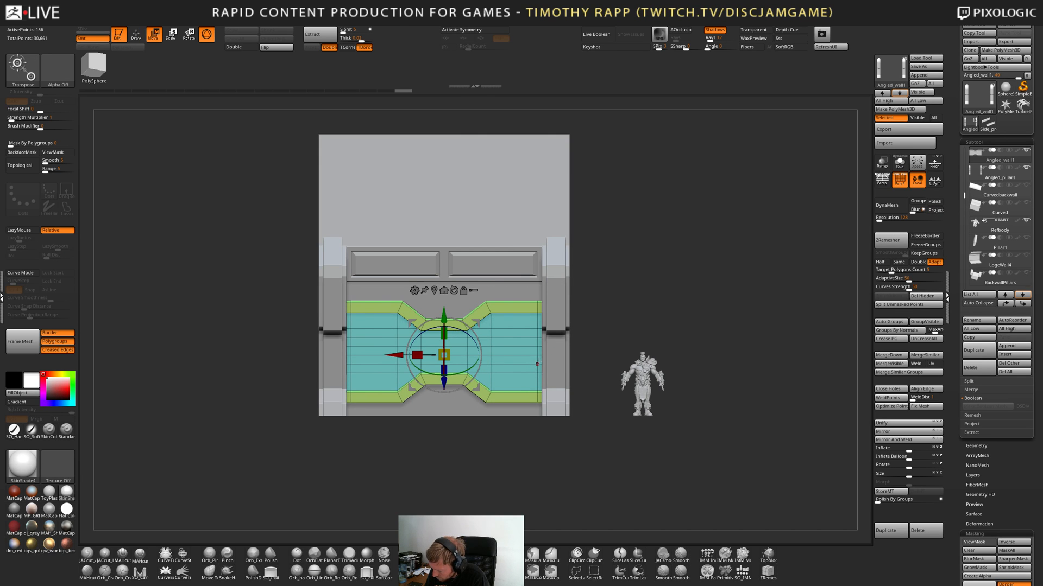
pyautogui.click(537, 364)
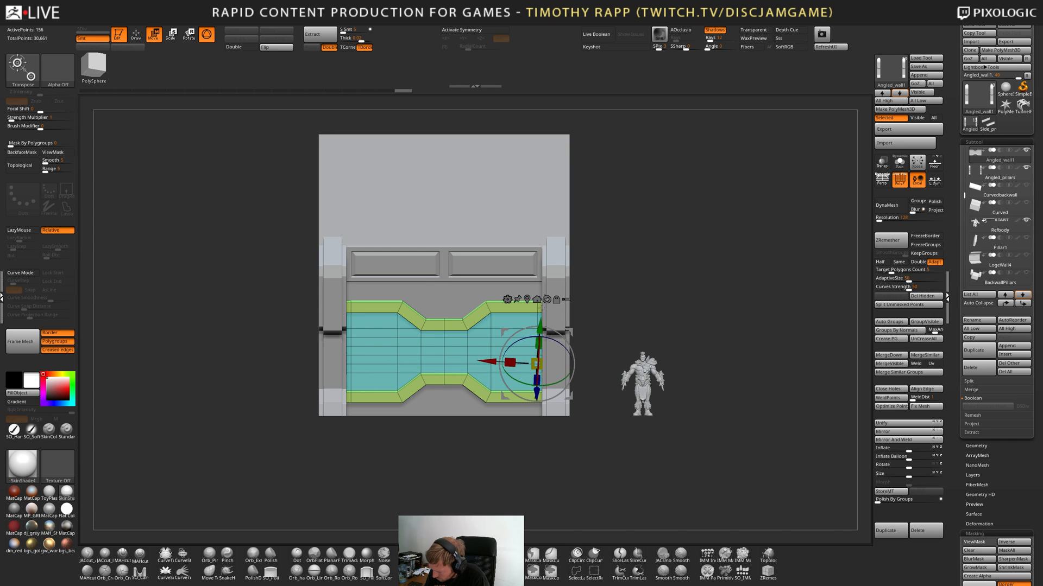
pyautogui.keyDown('alt'); pyautogui.click(546, 299); pyautogui.keyUp('alt')
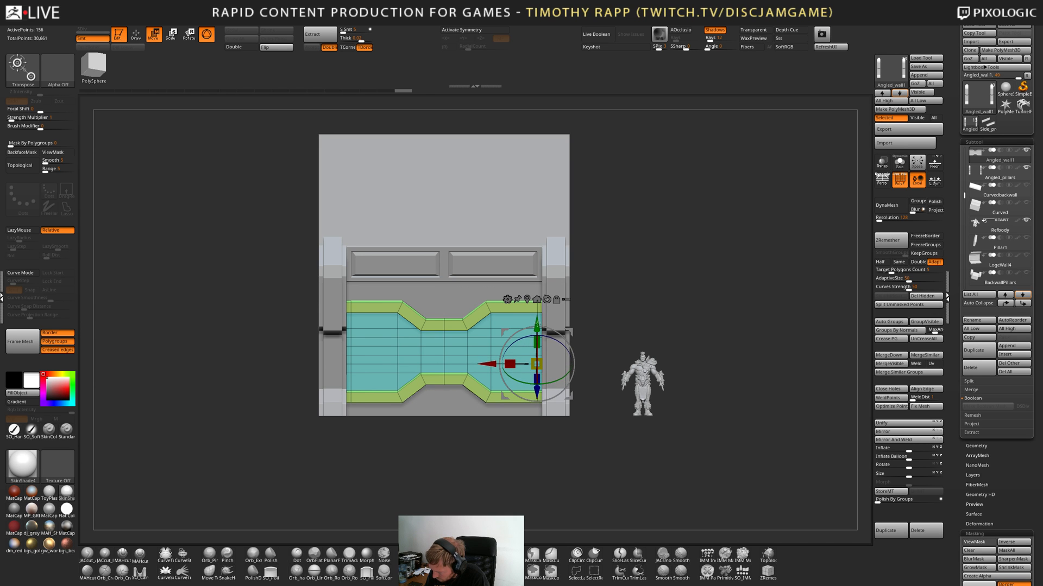
pyautogui.moveTo(562, 324); pyautogui.dragTo(593, 320)
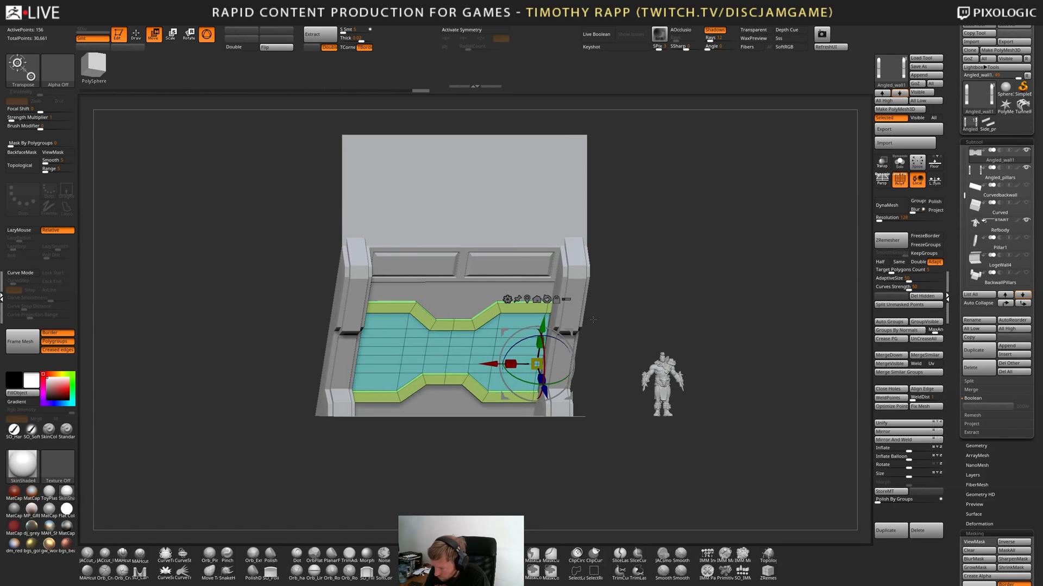
pyautogui.press('y')
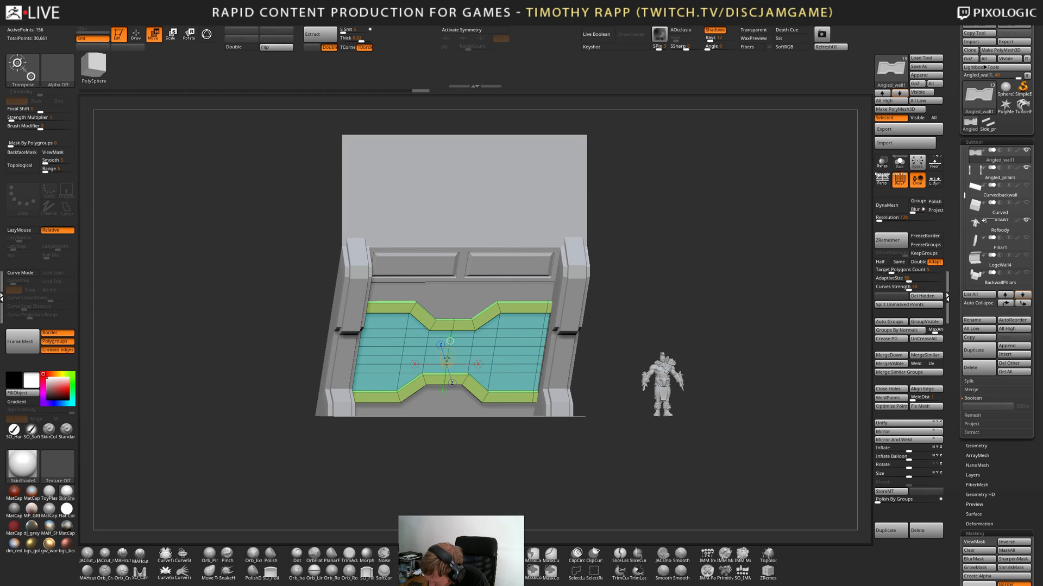
pyautogui.moveTo(451, 337); pyautogui.dragTo(481, 345, button='right')
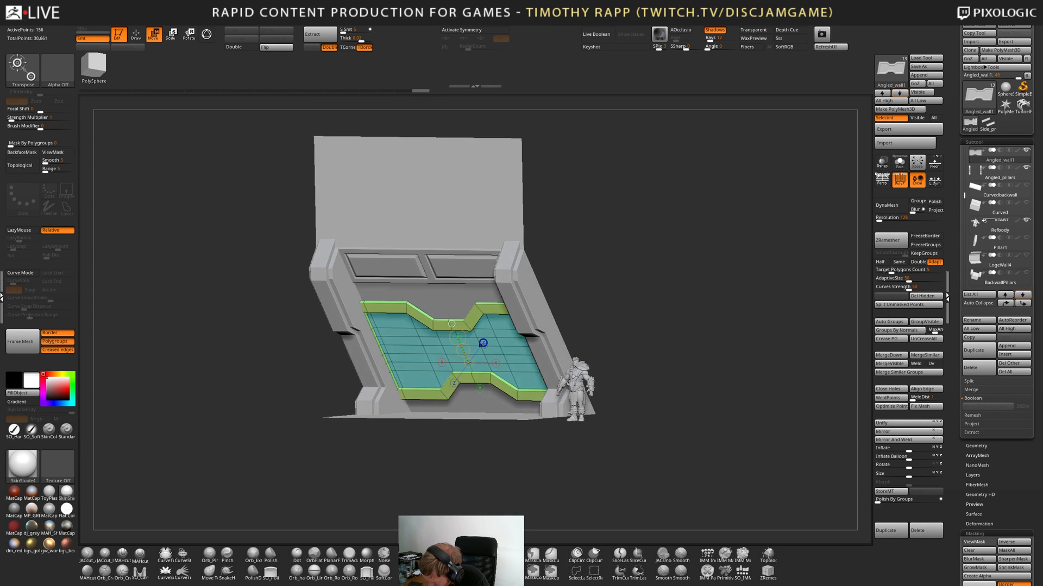
pyautogui.moveTo(462, 350); pyautogui.dragTo(459, 342)
pyautogui.moveTo(598, 363); pyautogui.dragTo(622, 371)
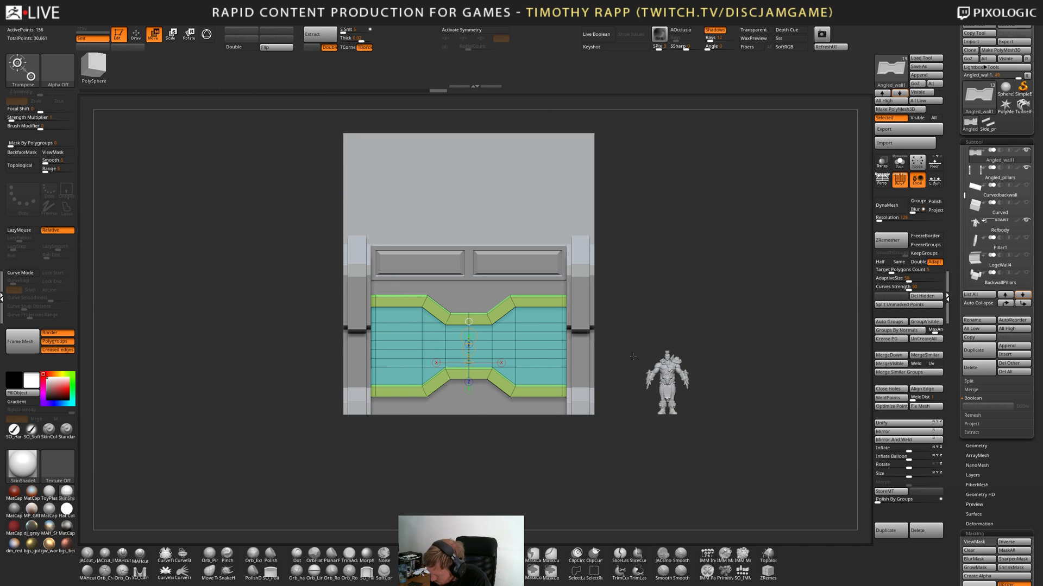
pyautogui.moveTo(469, 349); pyautogui.dragTo(471, 352)
pyautogui.press('q')
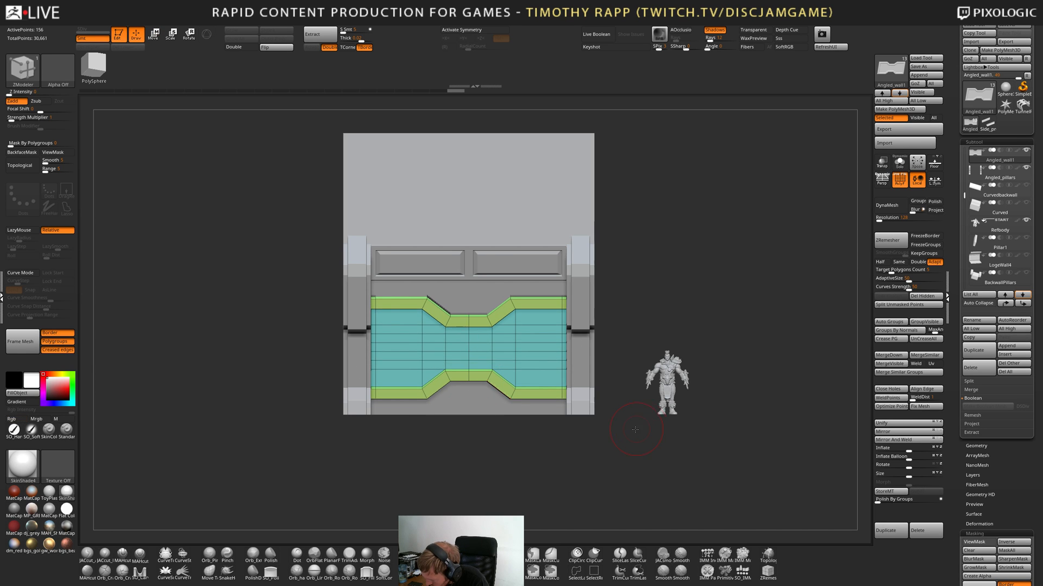
# Examine the section's side profile and the upper end of the pillar up close against the wall.
pyautogui.moveTo(635, 430)
pyautogui.keyDown('ctrl'); pyautogui.mouseDown(button='right')
pyautogui.moveTo(554, 451)
pyautogui.moveTo(585, 440)
pyautogui.moveTo(568, 451)
pyautogui.moveTo(637, 459)
pyautogui.moveTo(568, 459)
pyautogui.moveTo(576, 451)
pyautogui.mouseUp(button='right'); pyautogui.keyUp('ctrl')
pyautogui.moveTo(575, 450)
pyautogui.keyDown('ctrl'); pyautogui.mouseDown(button='right')
pyautogui.moveTo(630, 471)
pyautogui.moveTo(586, 461)
pyautogui.moveTo(605, 456)
pyautogui.moveTo(584, 461)
pyautogui.moveTo(600, 460)
pyautogui.mouseUp(button='right'); pyautogui.keyUp('ctrl')
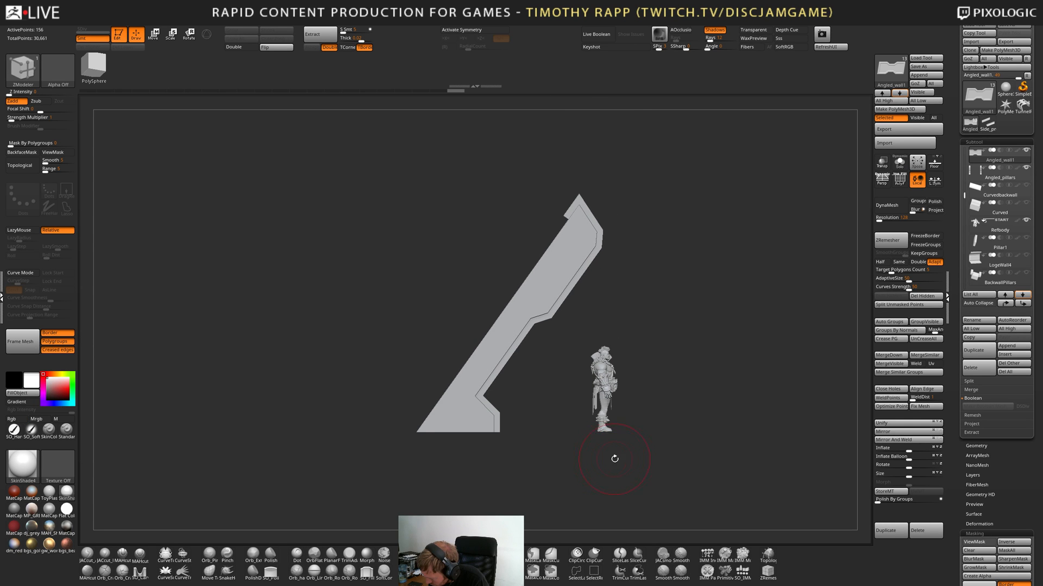
pyautogui.moveTo(614, 459)
pyautogui.mouseDown()
pyautogui.moveTo(631, 456)
pyautogui.moveTo(627, 469)
pyautogui.mouseUp()
pyautogui.keyDown('alt'); pyautogui.moveTo(689, 318); pyautogui.dragTo(645, 399); pyautogui.keyUp('alt')
pyautogui.hotkey('shift', 'f')
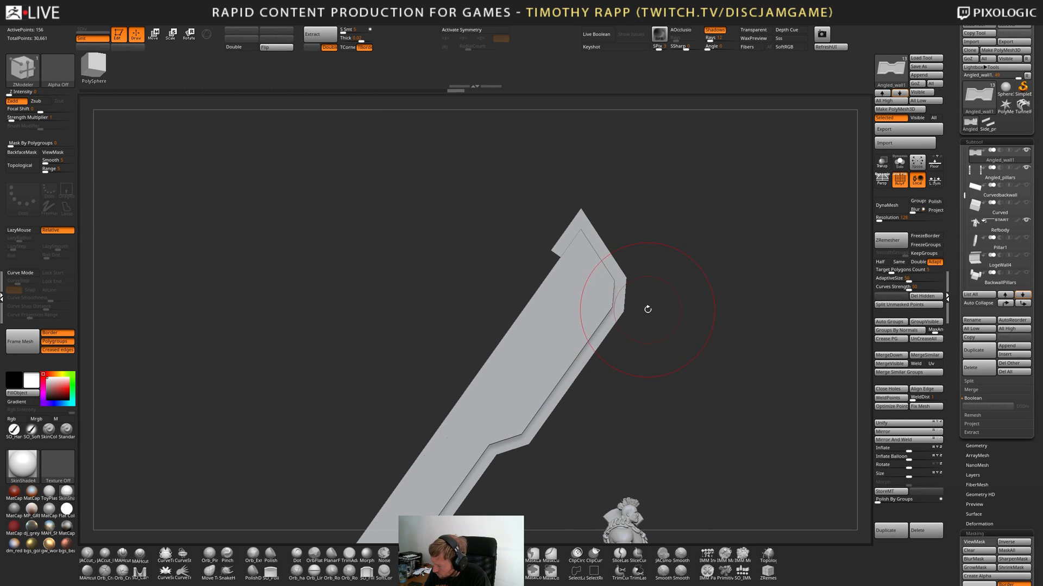
pyautogui.moveTo(647, 309)
pyautogui.mouseDown()
pyautogui.moveTo(681, 348)
pyautogui.moveTo(688, 317)
pyautogui.moveTo(828, 320)
pyautogui.moveTo(709, 336)
pyautogui.mouseUp()
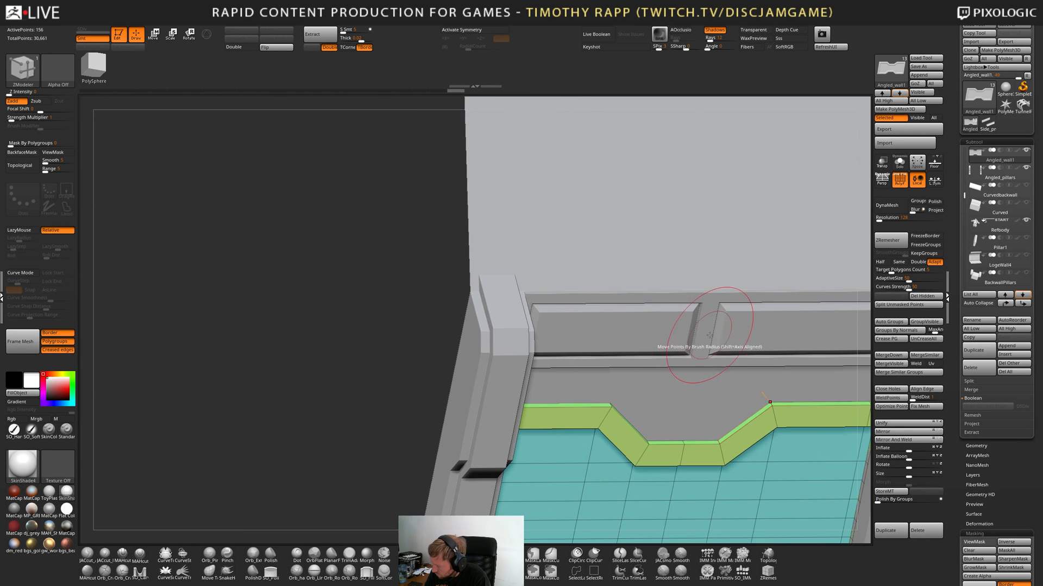
pyautogui.moveTo(710, 336); pyautogui.dragTo(618, 351, button='right')
# Select the Angled_wall subtool, duplicate it, and isolate the duplicate.
pyautogui.keyDown('alt'); pyautogui.click(583, 372); pyautogui.keyUp('alt')
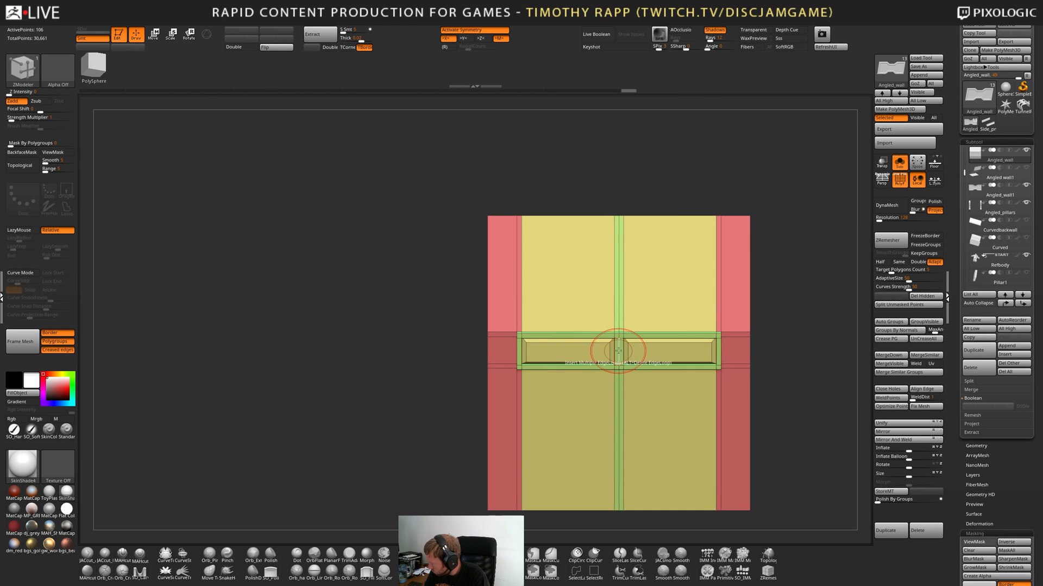
pyautogui.keyDown('alt'); pyautogui.moveTo(751, 361); pyautogui.dragTo(592, 488, button='right'); pyautogui.keyUp('alt')
pyautogui.hotkey('shift', 'f')
pyautogui.hotkey('alt', 's')
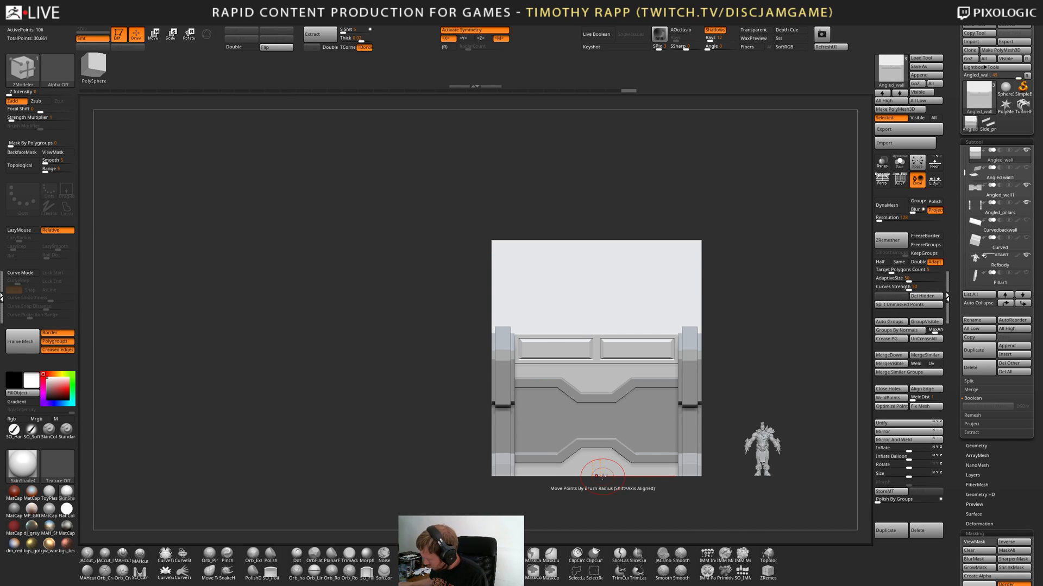
pyautogui.moveTo(601, 476); pyautogui.dragTo(617, 368, button='right')
pyautogui.hotkey('shift', 'f')
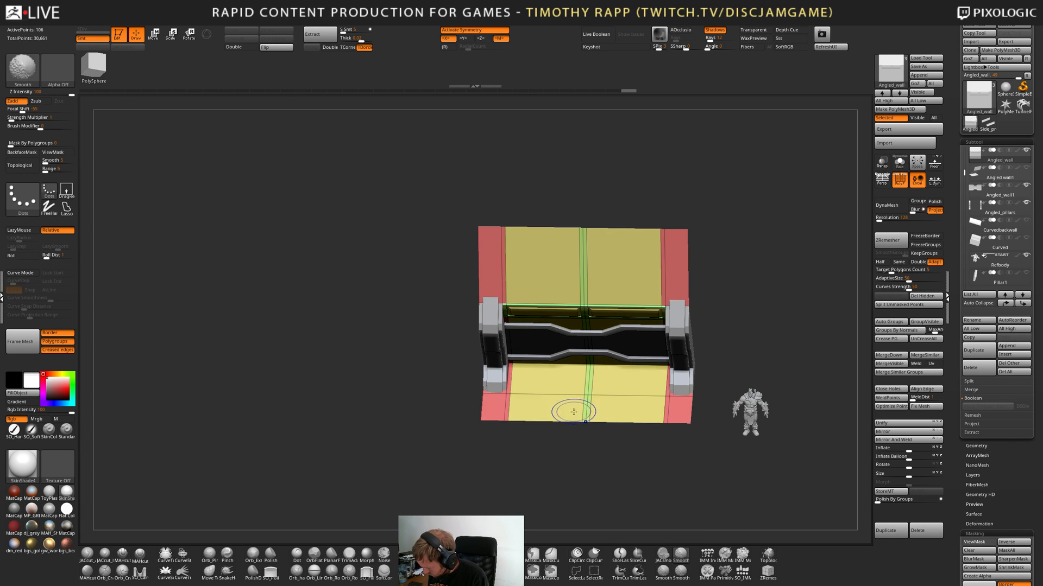
pyautogui.moveTo(563, 399); pyautogui.dragTo(572, 361, button='right')
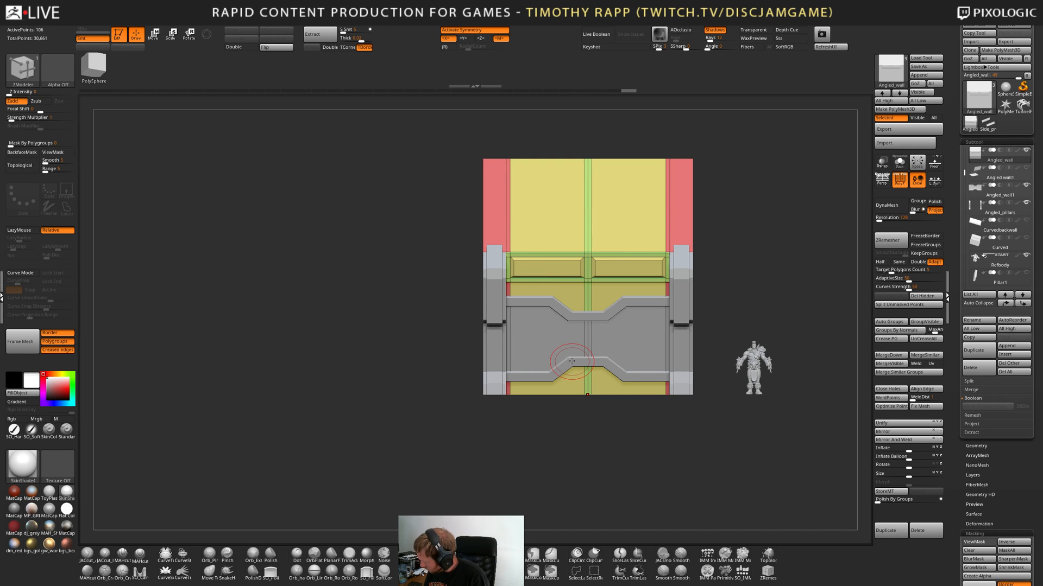
pyautogui.click(979, 350)
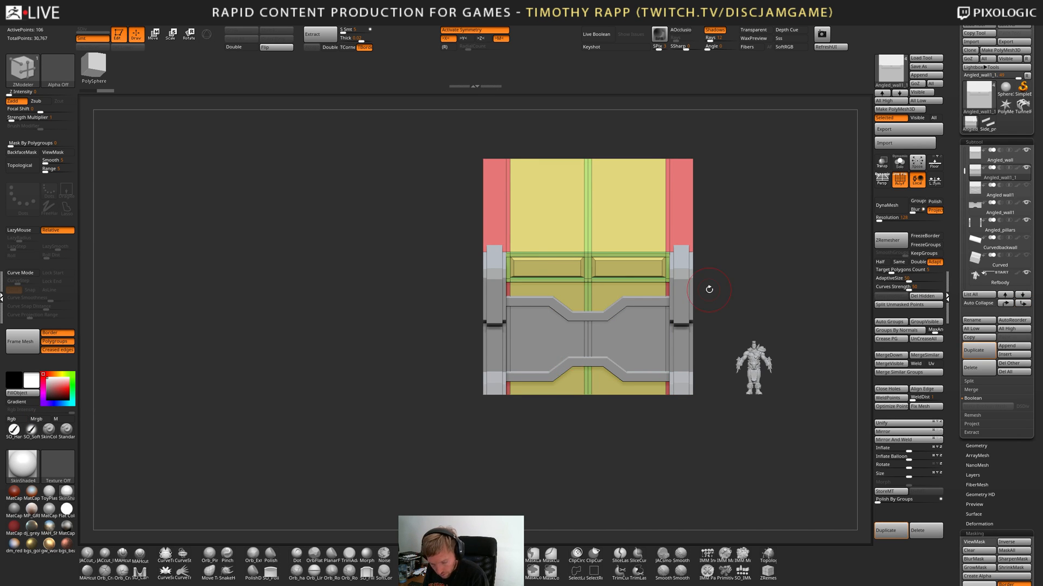
pyautogui.hotkey('ctrl', 'shift', 's')
pyautogui.keyDown('alt'); pyautogui.moveTo(649, 315); pyautogui.dragTo(616, 380, button='right'); pyautogui.keyUp('alt')
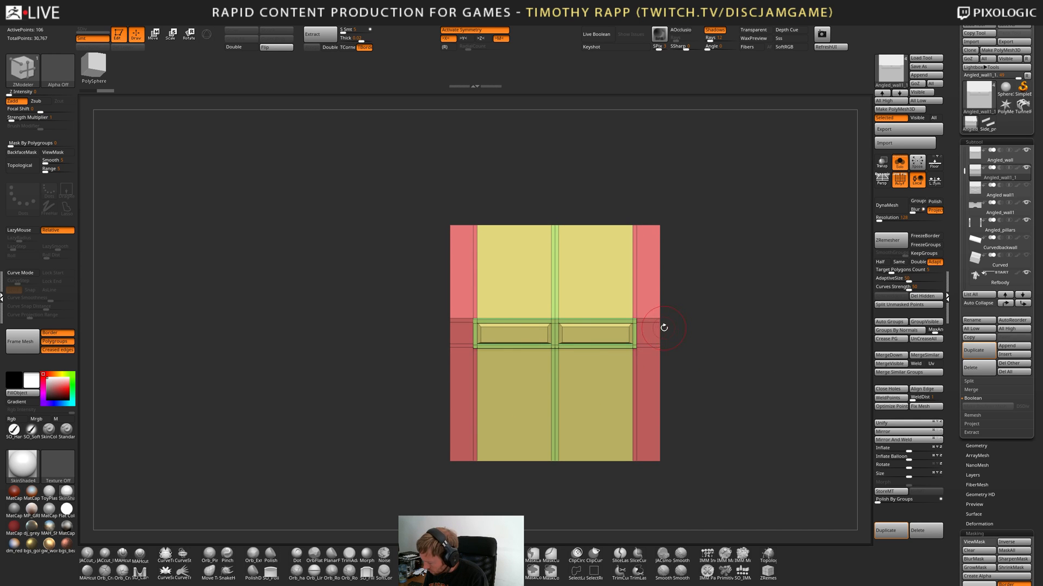
# Reduce the duplicated wall to the band with the two inset panels by hiding all other faces and deleting them.
pyautogui.keyDown('ctrl'); pyautogui.moveTo(664, 328); pyautogui.dragTo(699, 350, button='right'); pyautogui.keyUp('ctrl')
pyautogui.keyDown('ctrl'); pyautogui.keyDown('alt'); pyautogui.keyDown('shift'); pyautogui.moveTo(722, 238); pyautogui.dragTo(660, 416); pyautogui.keyUp('shift'); pyautogui.keyUp('alt'); pyautogui.keyUp('ctrl')
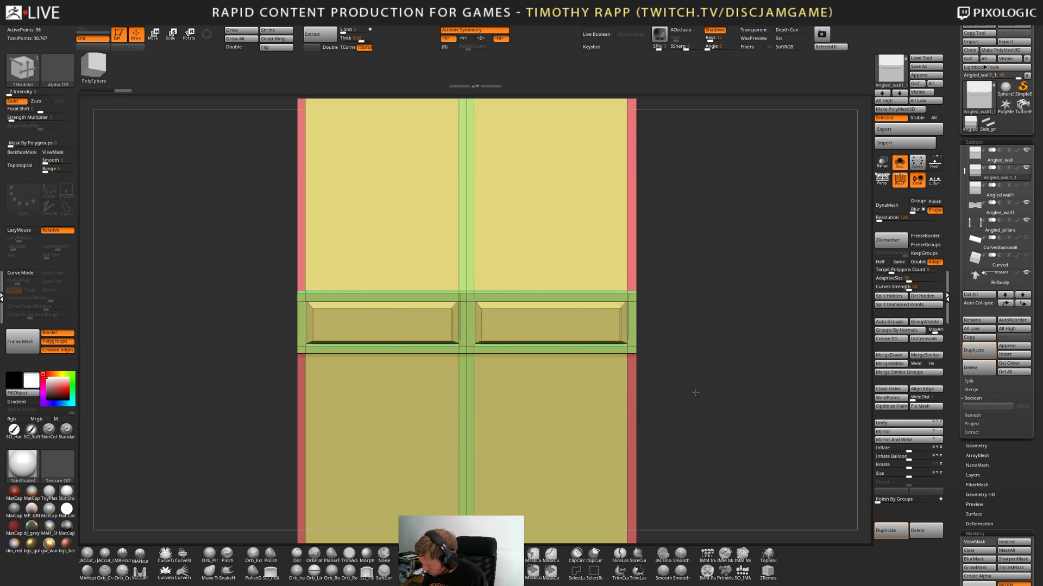
pyautogui.keyDown('ctrl'); pyautogui.moveTo(695, 392); pyautogui.dragTo(657, 399, button='right'); pyautogui.keyUp('ctrl')
pyautogui.keyDown('ctrl'); pyautogui.keyDown('alt'); pyautogui.keyDown('shift'); pyautogui.moveTo(718, 350); pyautogui.dragTo(451, 498); pyautogui.keyUp('shift'); pyautogui.keyUp('alt'); pyautogui.keyUp('ctrl')
pyautogui.moveTo(391, 187)
pyautogui.keyDown('ctrl'); pyautogui.keyDown('alt'); pyautogui.keyDown('shift'); pyautogui.mouseDown()
pyautogui.moveTo(695, 310)
pyautogui.moveTo(661, 354)
pyautogui.moveTo(685, 361)
pyautogui.moveTo(618, 330)
pyautogui.mouseUp(); pyautogui.keyUp('shift'); pyautogui.keyUp('alt'); pyautogui.keyUp('ctrl')
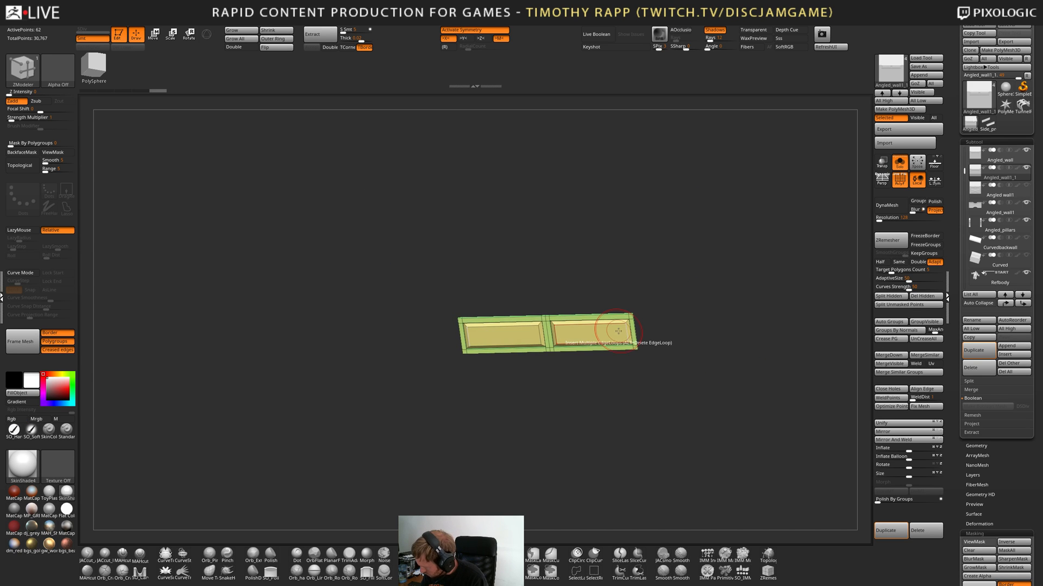
pyautogui.click(928, 296)
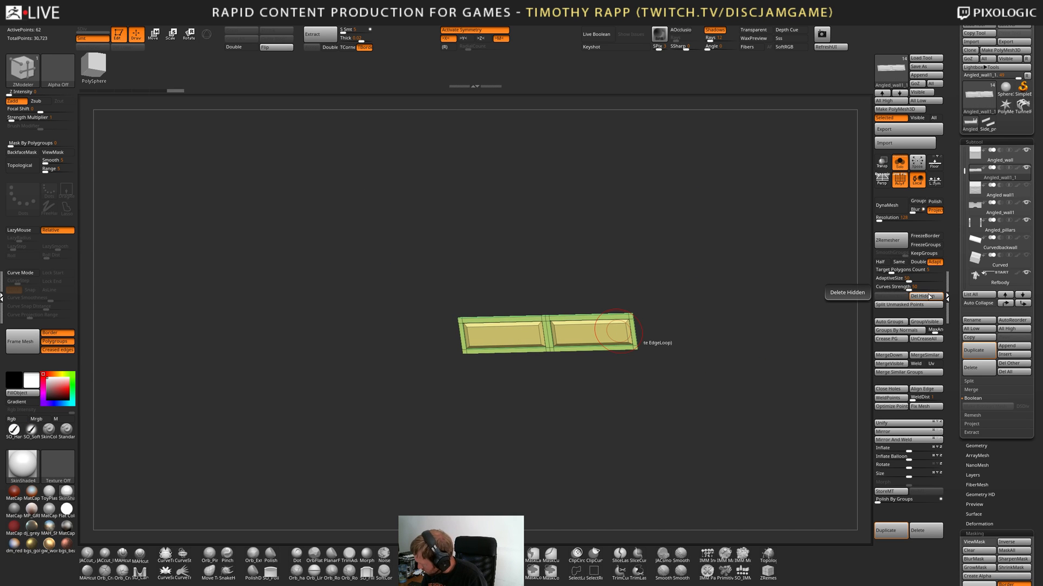
# Rename the duplicated wall band subtool to "Top panels".
pyautogui.click(971, 320)
pyautogui.write('Top panels')
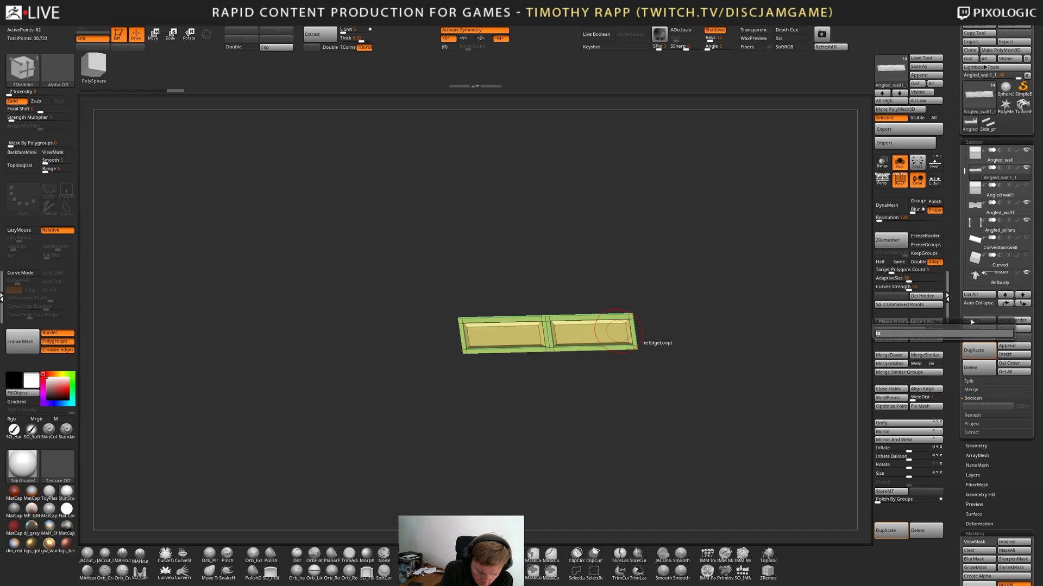
pyautogui.press('Return')
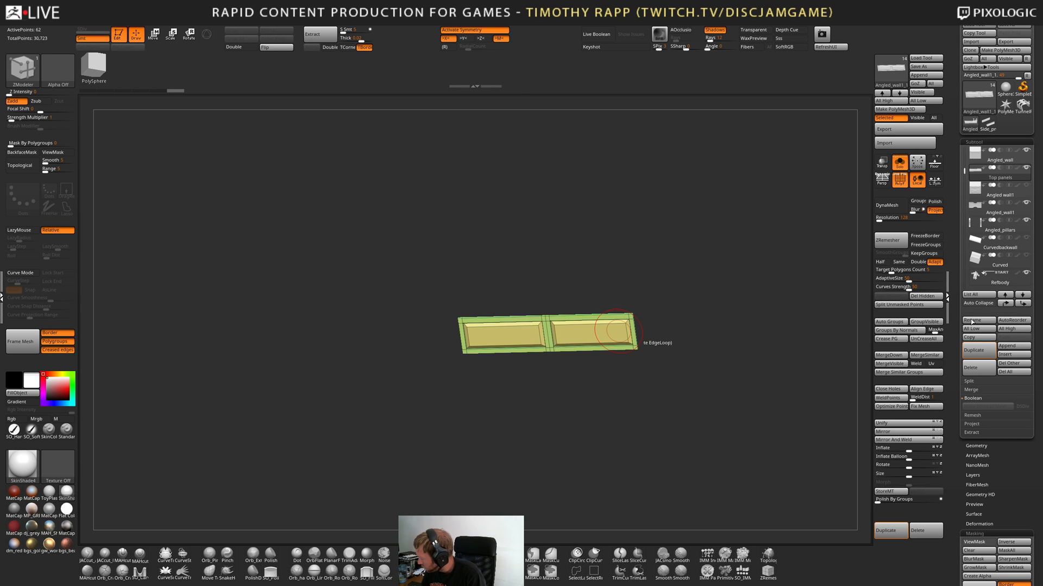
# Select the hidden full-wall subtool Angled wall1 and move it two places down the subtool list, below Angled_pillars.
pyautogui.press('Down')
pyautogui.press('Up')
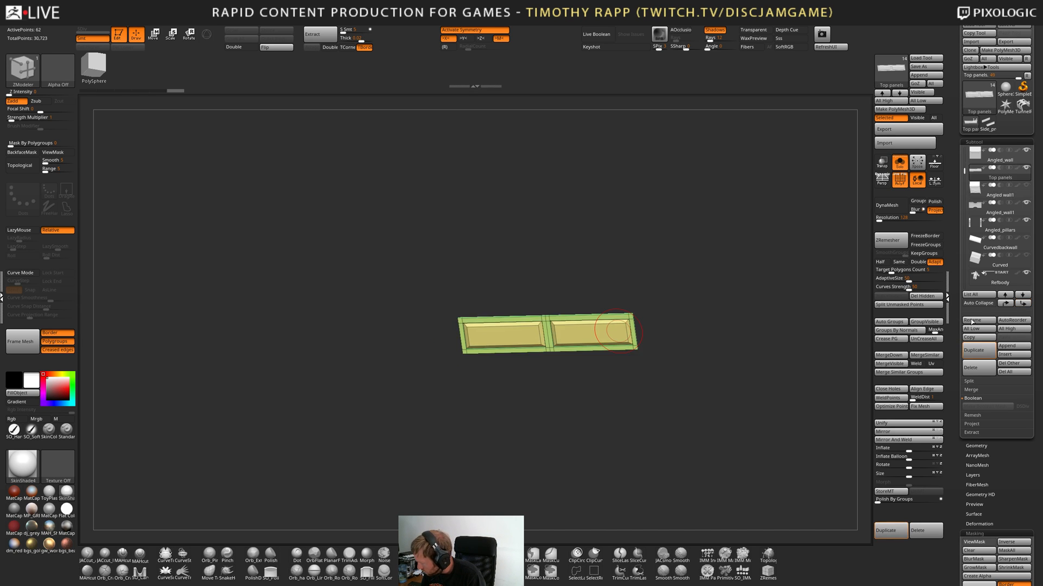
pyautogui.press('Down')
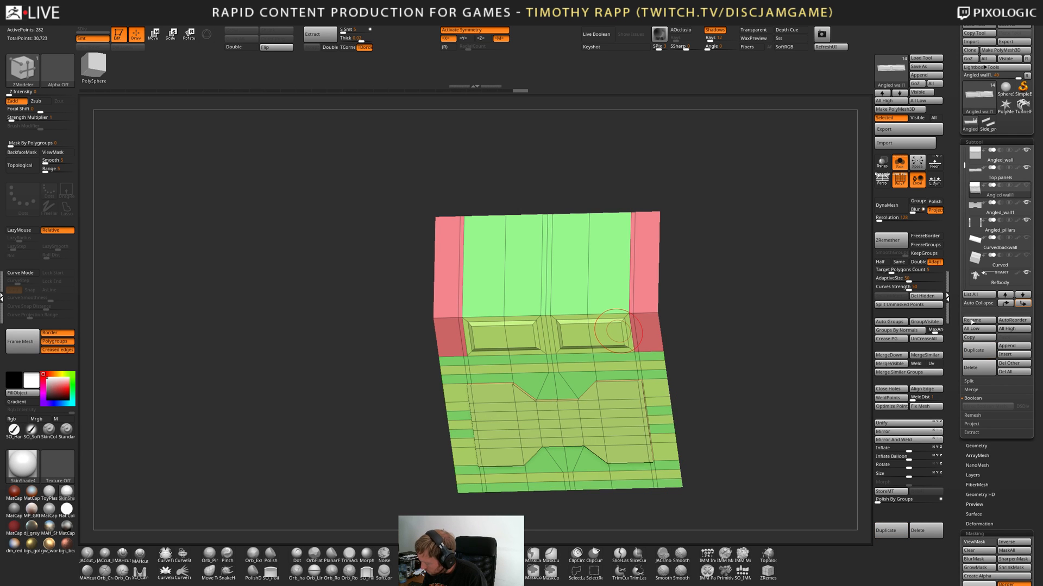
pyautogui.press('Up')
pyautogui.press('Down')
pyautogui.moveTo(617, 436); pyautogui.dragTo(637, 437, button='right')
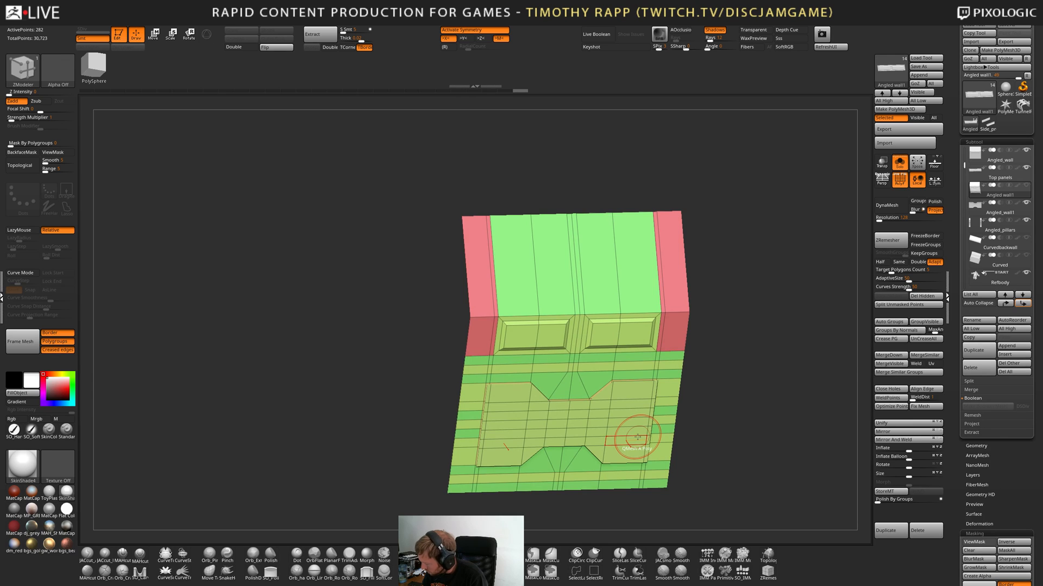
pyautogui.click(1025, 306)
pyautogui.click(1026, 305)
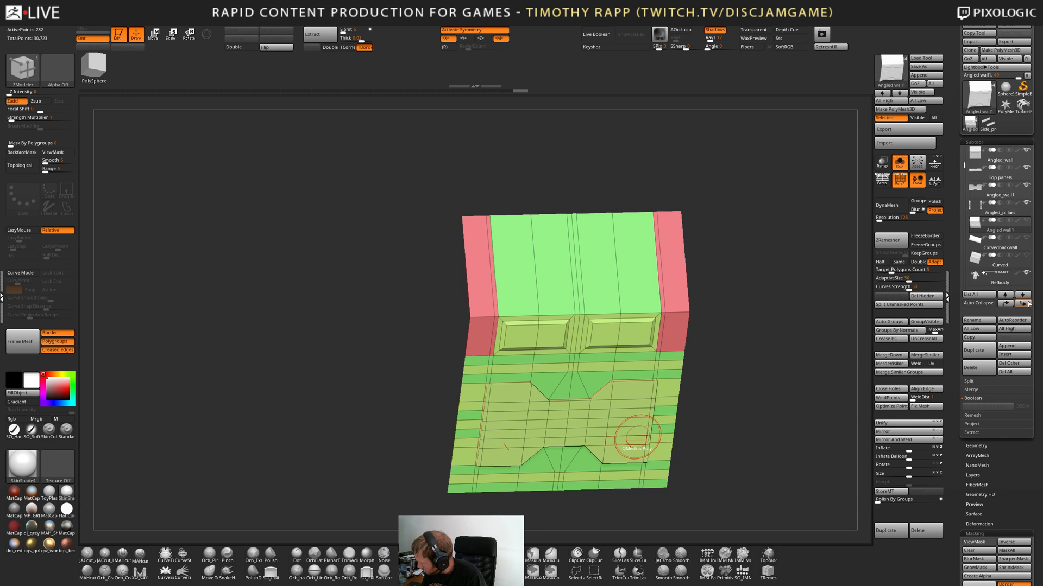
# Select the Angled_wall subtool and roll its undo history back to the plain wall before the panels were inset.
pyautogui.press('Up')
pyautogui.press('Up')
pyautogui.press('Up')
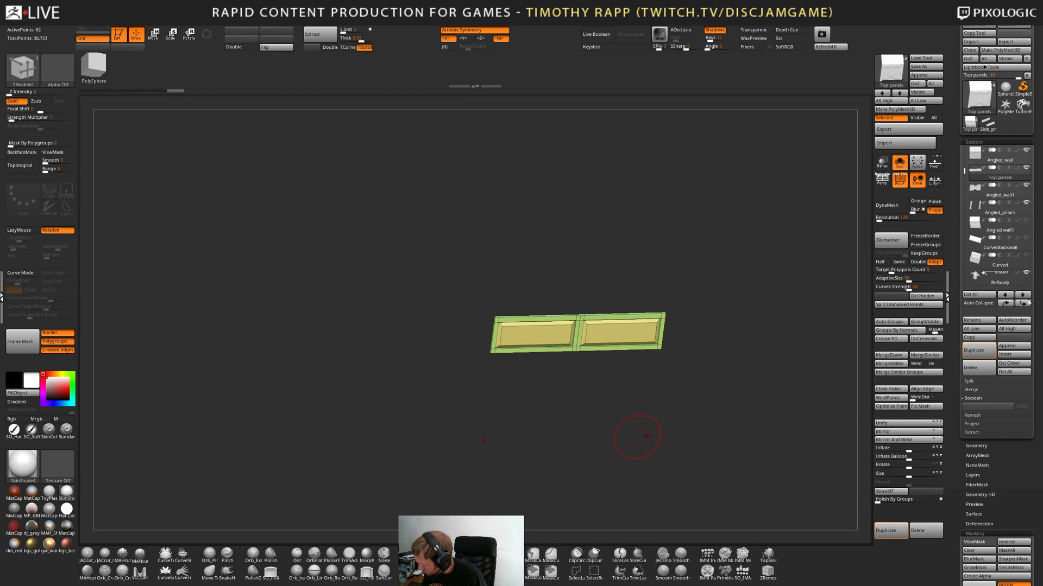
pyautogui.press('Up')
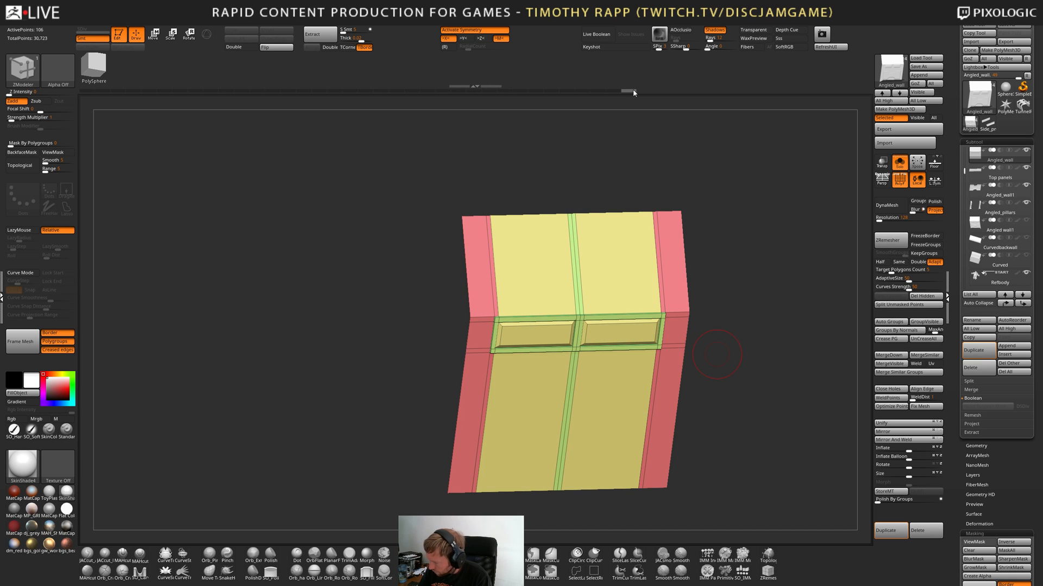
pyautogui.moveTo(632, 92); pyautogui.dragTo(220, 126)
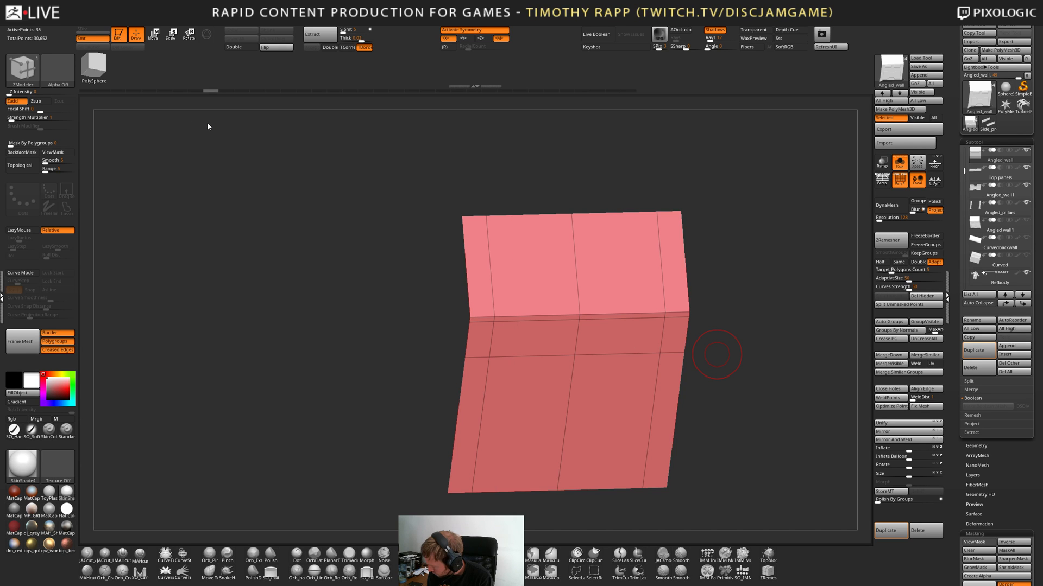
pyautogui.moveTo(220, 126)
pyautogui.mouseDown()
pyautogui.moveTo(156, 121)
pyautogui.moveTo(242, 124)
pyautogui.mouseUp()
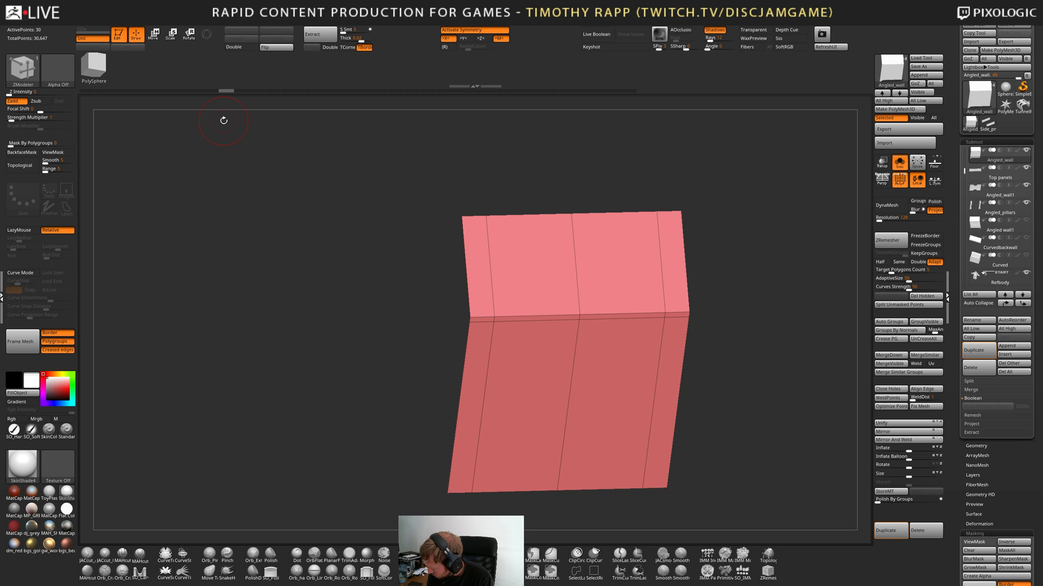
# Delete the spare horizontal edge loops around the wall's bend, accepting the removal of the newer undo history.
pyautogui.moveTo(614, 352); pyautogui.dragTo(564, 310, button='right')
pyautogui.keyDown('alt'); pyautogui.click(593, 314); pyautogui.keyUp('alt')
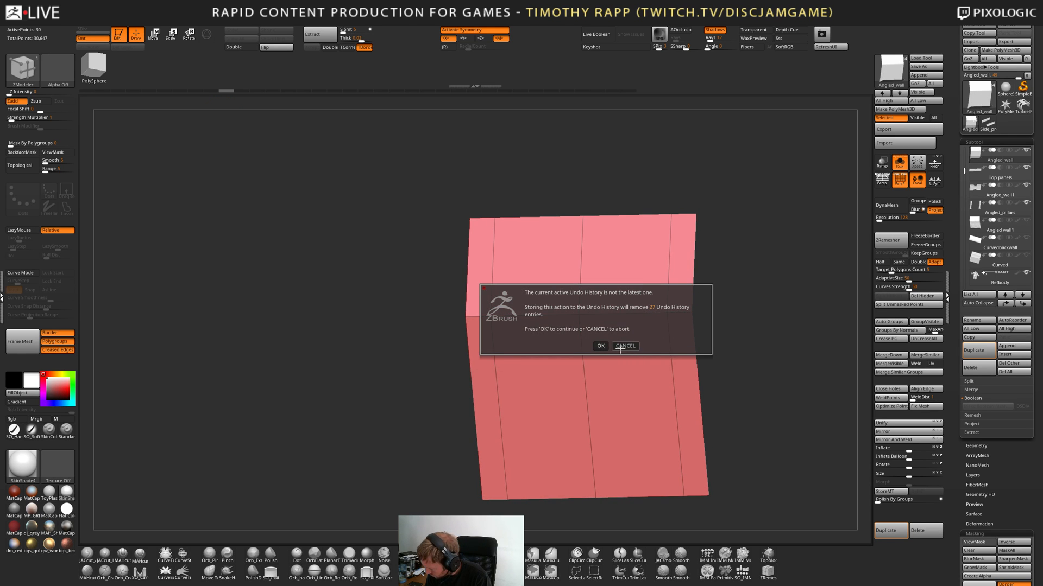
pyautogui.click(601, 347)
pyautogui.moveTo(682, 396); pyautogui.dragTo(655, 437, button='right')
pyautogui.keyDown('alt'); pyautogui.click(641, 422); pyautogui.keyUp('alt')
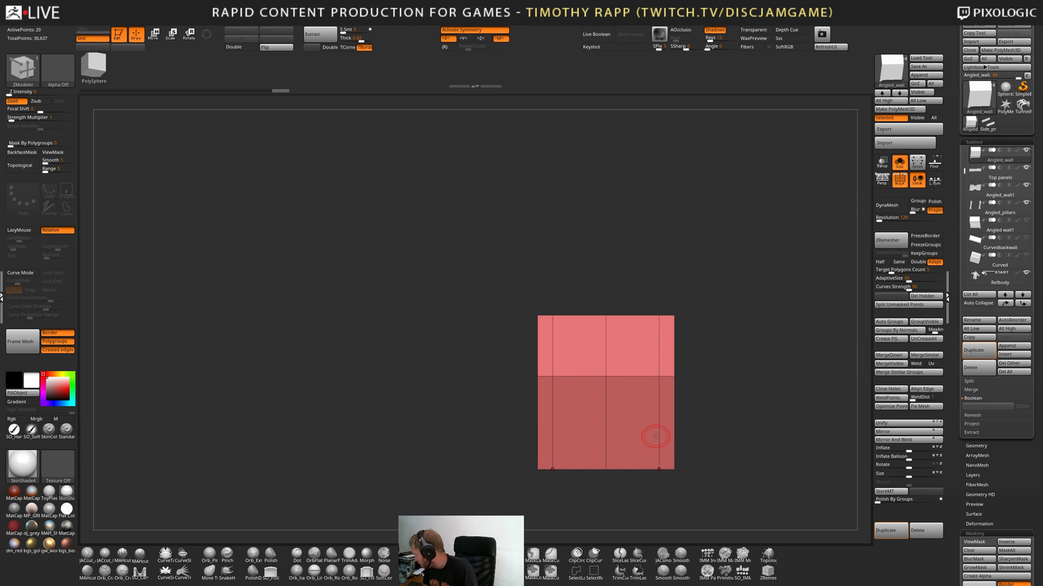
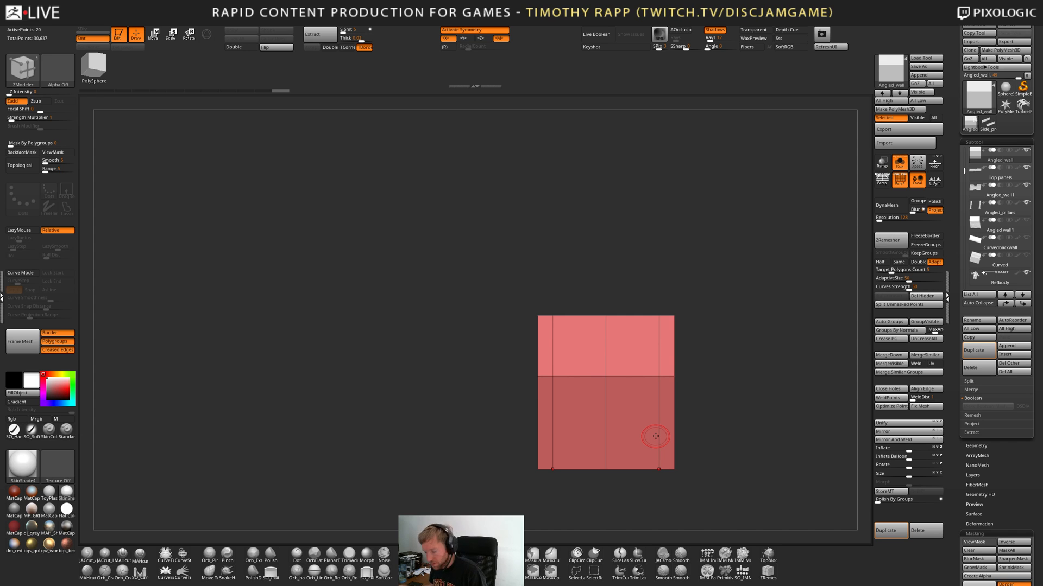
# Turn off Solo mode and delete the vertical edge loop along the centre of the wall.
pyautogui.moveTo(656, 437); pyautogui.dragTo(570, 459, button='right')
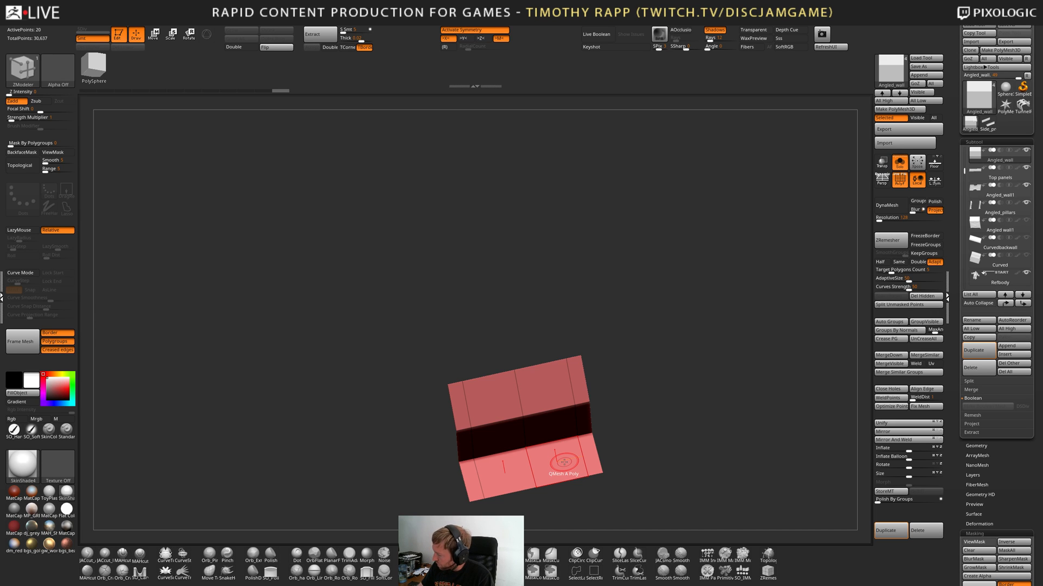
pyautogui.click(899, 163)
pyautogui.keyDown('alt'); pyautogui.moveTo(550, 485); pyautogui.dragTo(572, 435, button='right'); pyautogui.keyUp('alt')
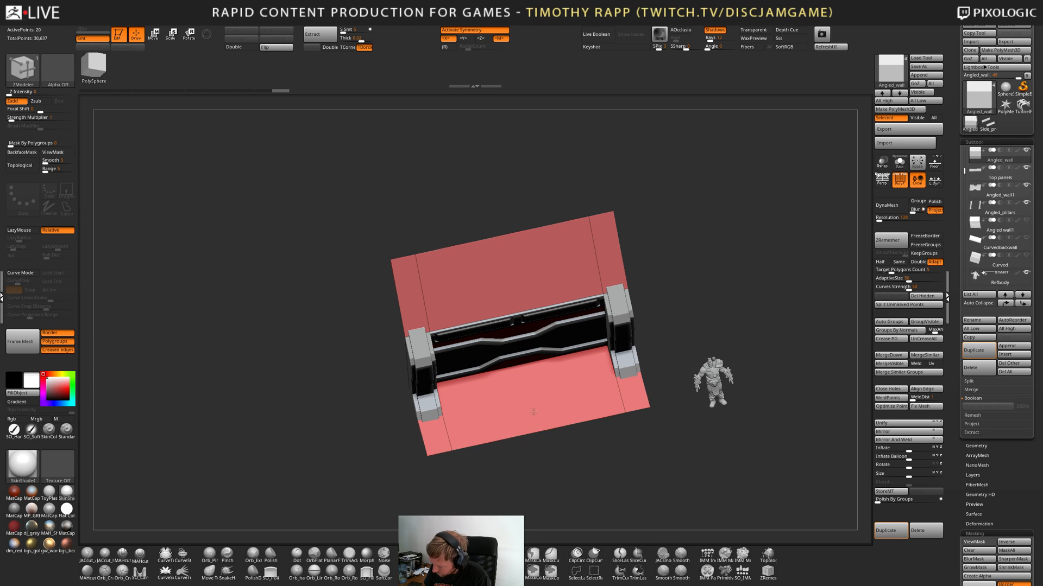
pyautogui.press('space')
pyautogui.click(538, 381)
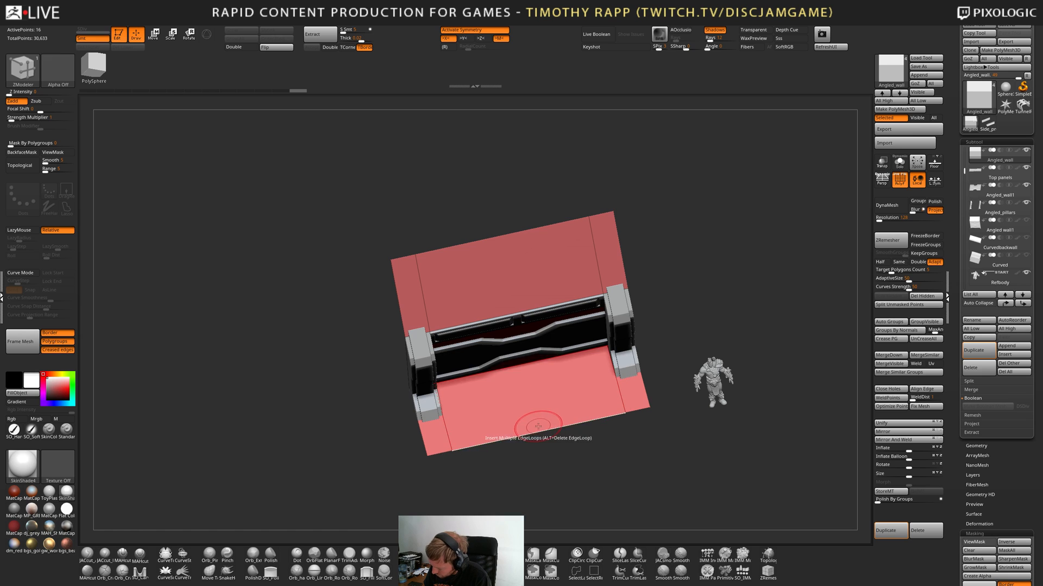
# Try dividing the wall between the pillars into three vertical strips with a horizontal edge loop across the lower face.
pyautogui.click(544, 417)
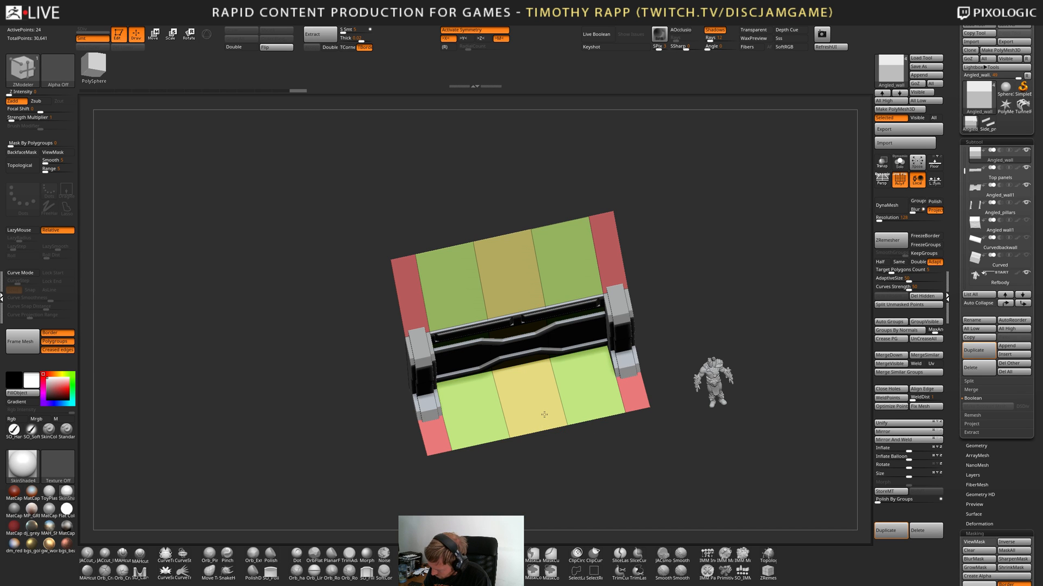
pyautogui.moveTo(513, 421)
pyautogui.mouseDown(button='right')
pyautogui.moveTo(498, 423)
pyautogui.moveTo(511, 409)
pyautogui.moveTo(510, 423)
pyautogui.moveTo(549, 412)
pyautogui.moveTo(515, 424)
pyautogui.mouseUp(button='right')
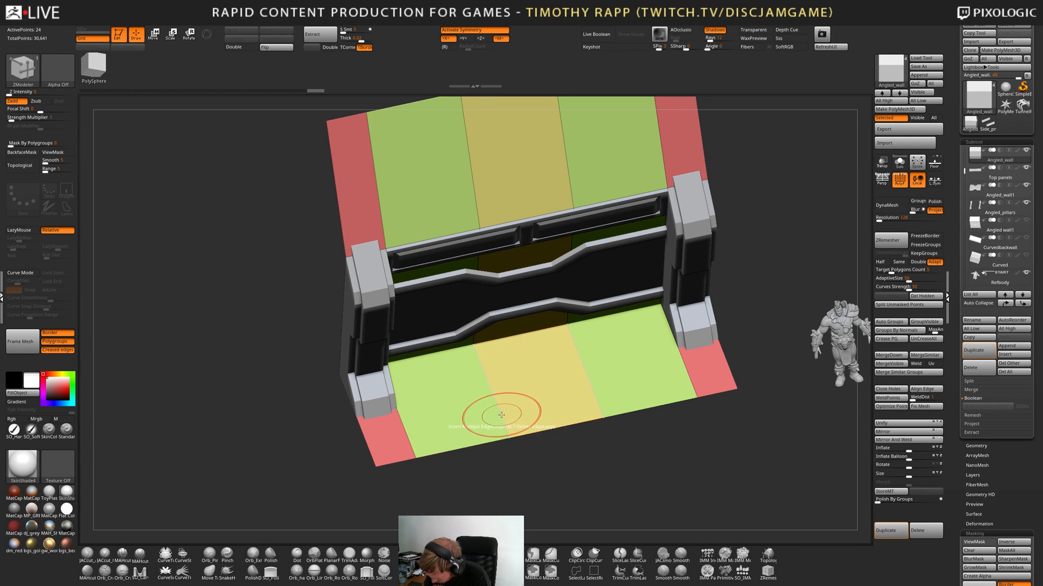
pyautogui.press('space')
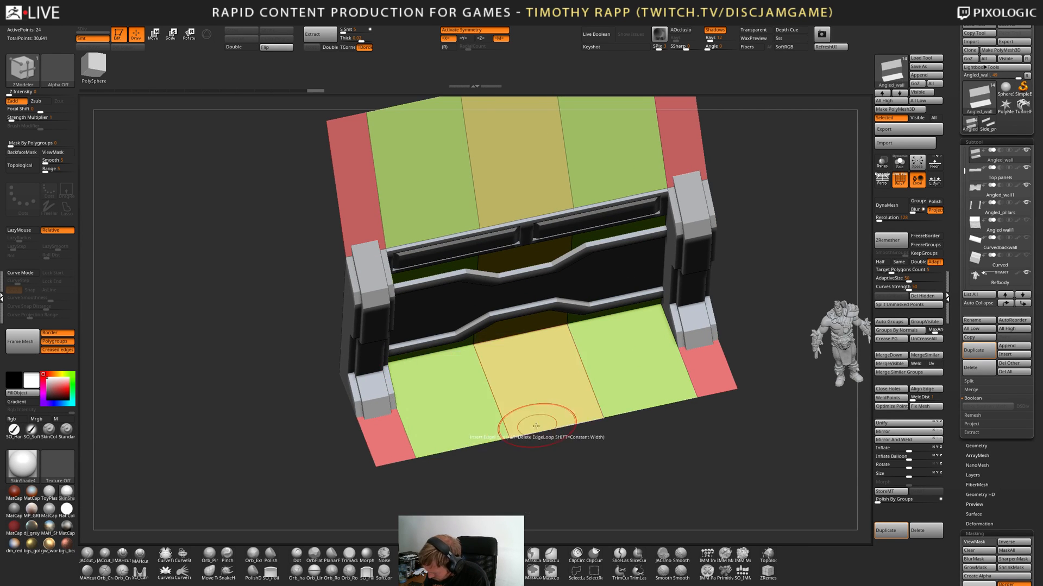
pyautogui.moveTo(535, 426); pyautogui.dragTo(509, 418, button='right')
pyautogui.moveTo(509, 418); pyautogui.dragTo(505, 374)
pyautogui.moveTo(510, 372)
pyautogui.mouseDown(button='right')
pyautogui.moveTo(520, 360)
pyautogui.moveTo(533, 393)
pyautogui.mouseUp(button='right')
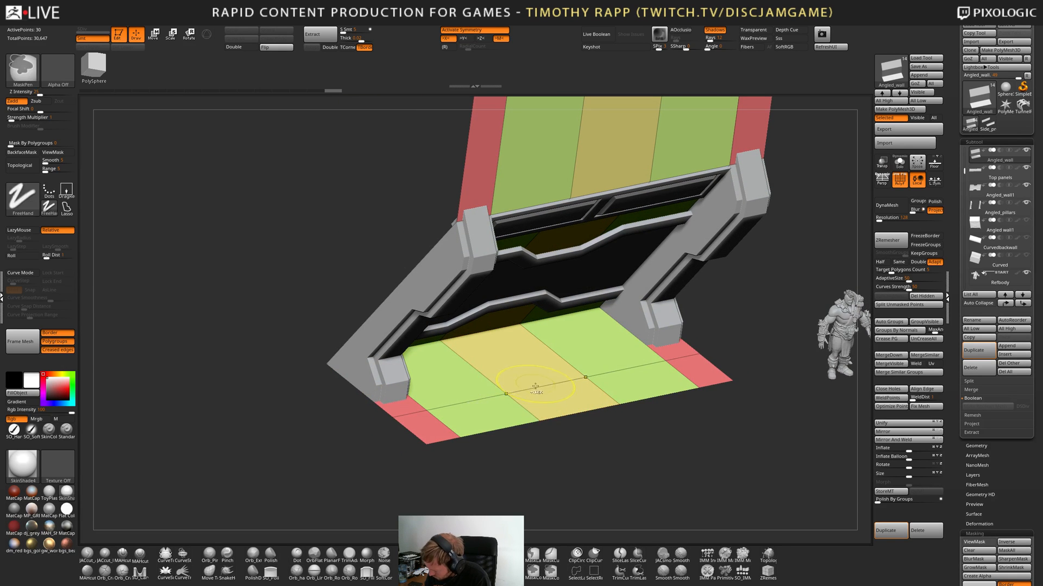
pyautogui.hotkey('ctrl', 'z')
pyautogui.moveTo(511, 395); pyautogui.dragTo(487, 379)
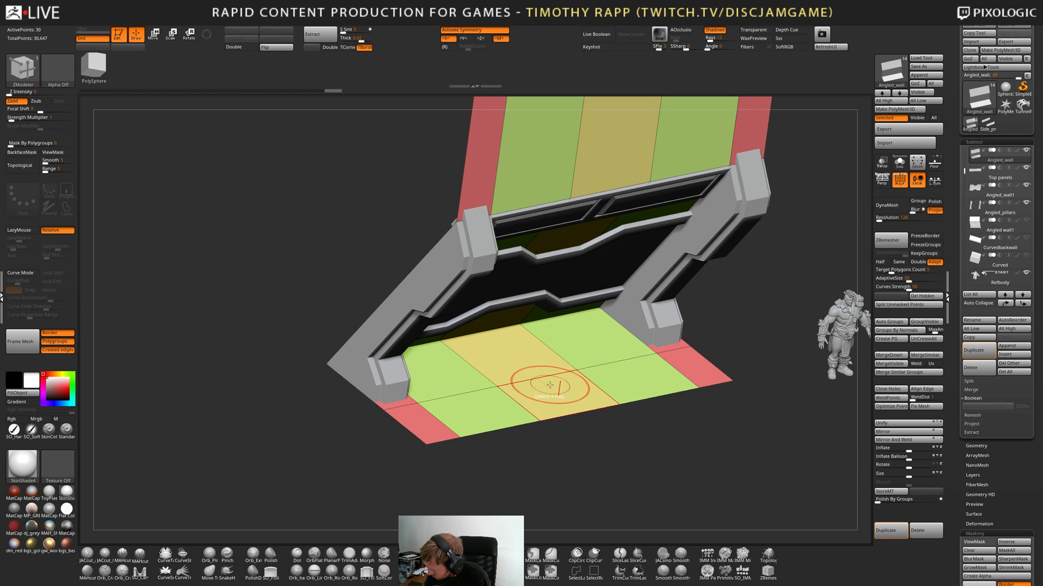
pyautogui.moveTo(551, 385)
pyautogui.mouseDown(button='right')
pyautogui.moveTo(542, 407)
pyautogui.moveTo(551, 415)
pyautogui.moveTo(550, 390)
pyautogui.mouseUp(button='right')
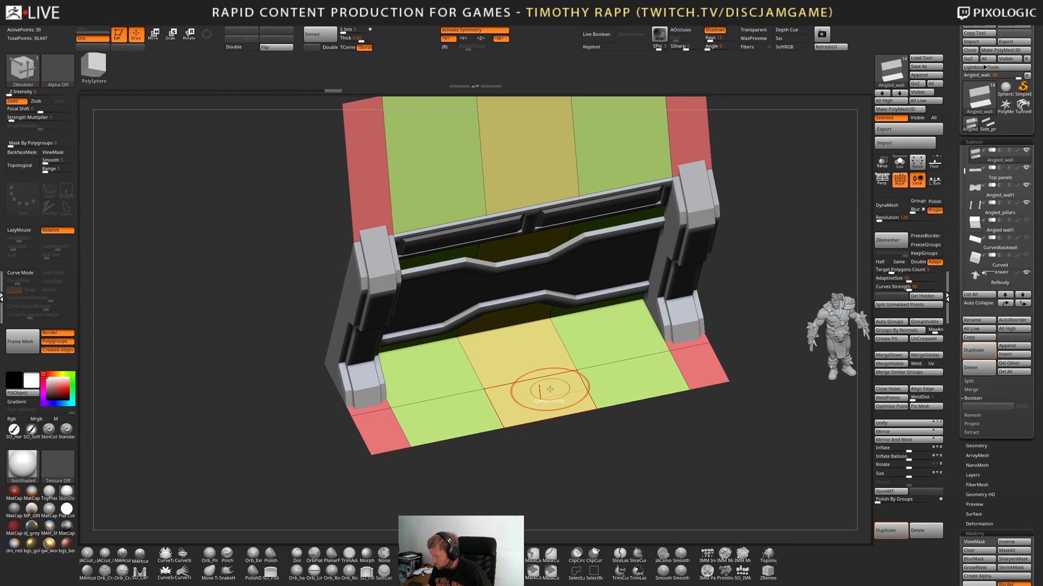
# Mark the three inner faces beside the raised panel, and undo the marking together with the added edge loops.
pyautogui.keyDown('alt'); pyautogui.moveTo(442, 376); pyautogui.dragTo(537, 349); pyautogui.keyUp('alt')
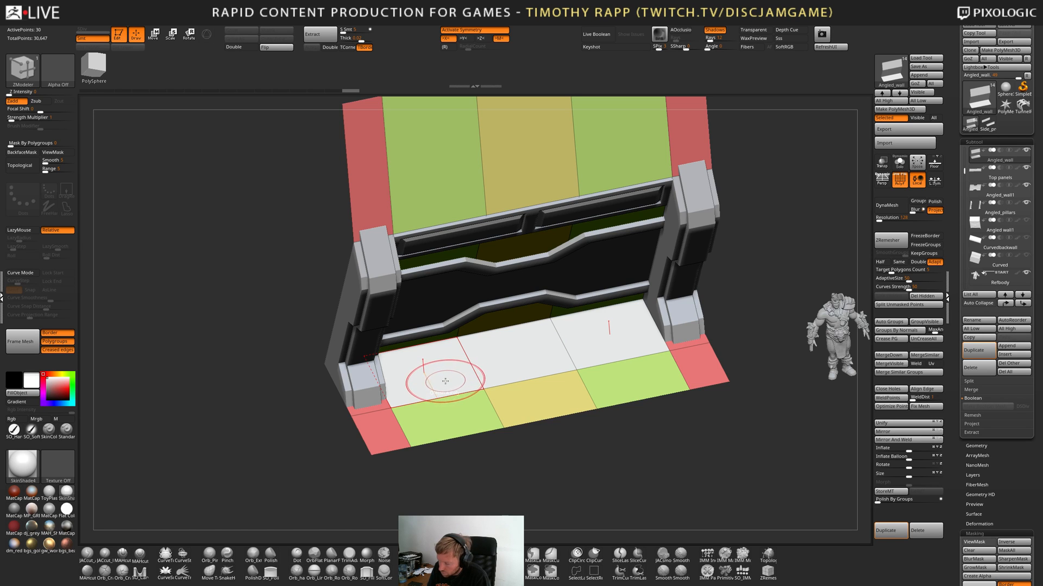
pyautogui.hotkey('ctrl', 'z')
pyautogui.hotkey('ctrl', 'z')
pyautogui.hotkey('ctrl', 'z')
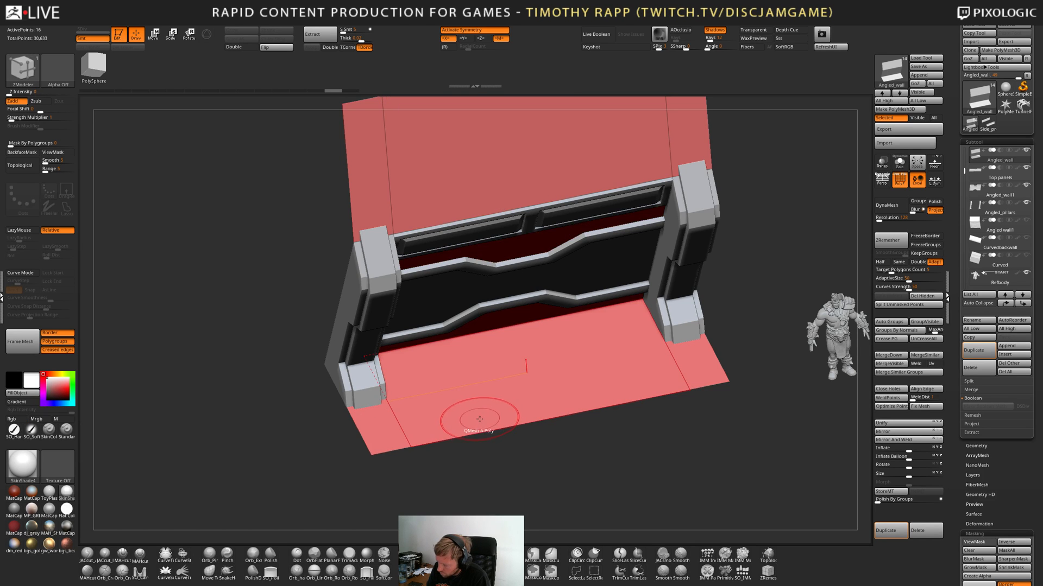
# Insert a vertical edge loop just inside each pillar on the wall and delete the extra centre loop.
pyautogui.click(438, 441)
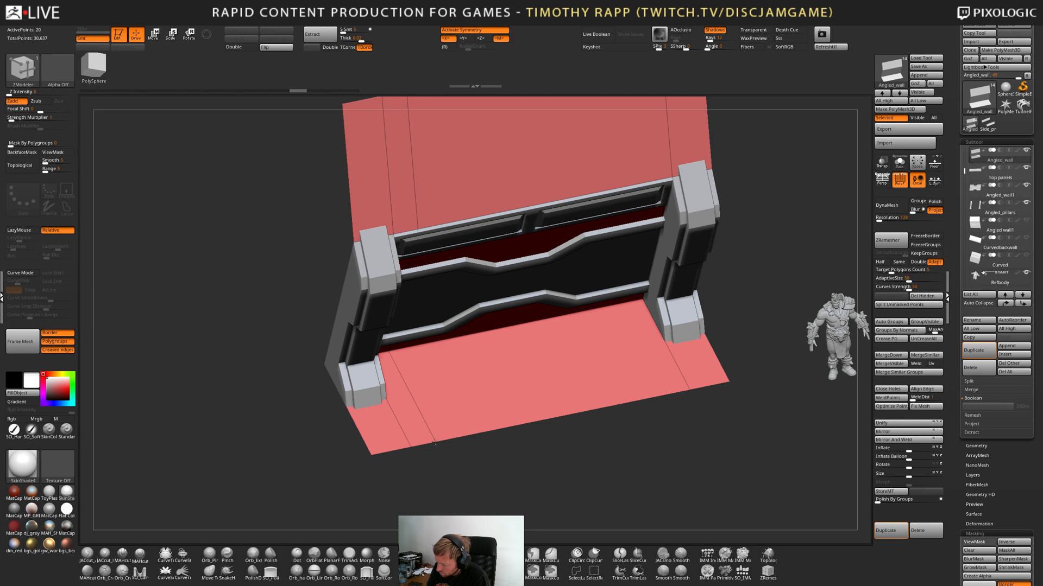
pyautogui.hotkey('ctrl', 'z')
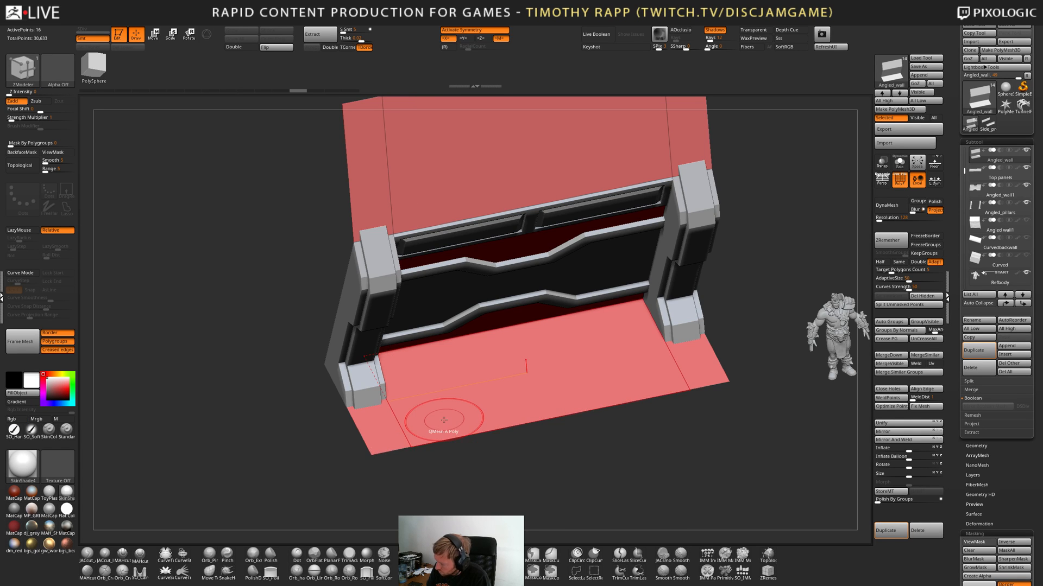
pyautogui.click(433, 441)
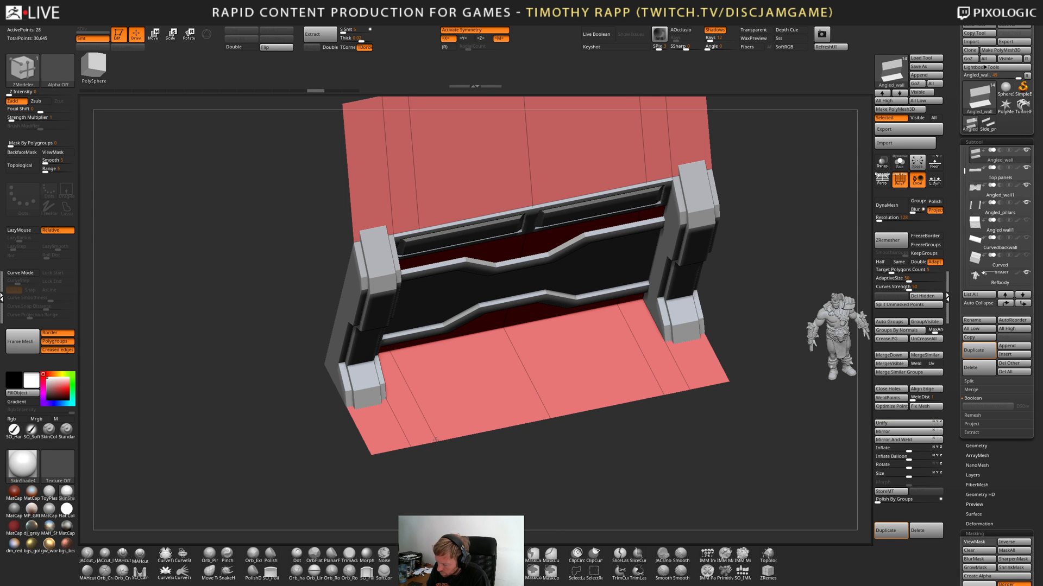
pyautogui.keyDown('alt'); pyautogui.click(434, 442); pyautogui.keyUp('alt')
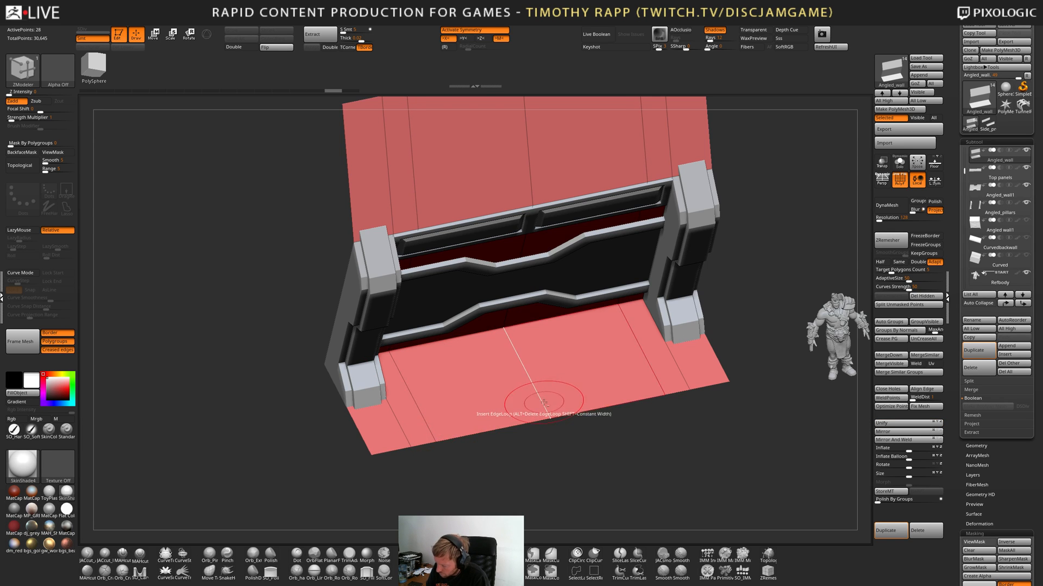
# Insert two vertical edge loops that divide the wall between the new side loops into three equal strips.
pyautogui.press('space')
pyautogui.click(527, 431)
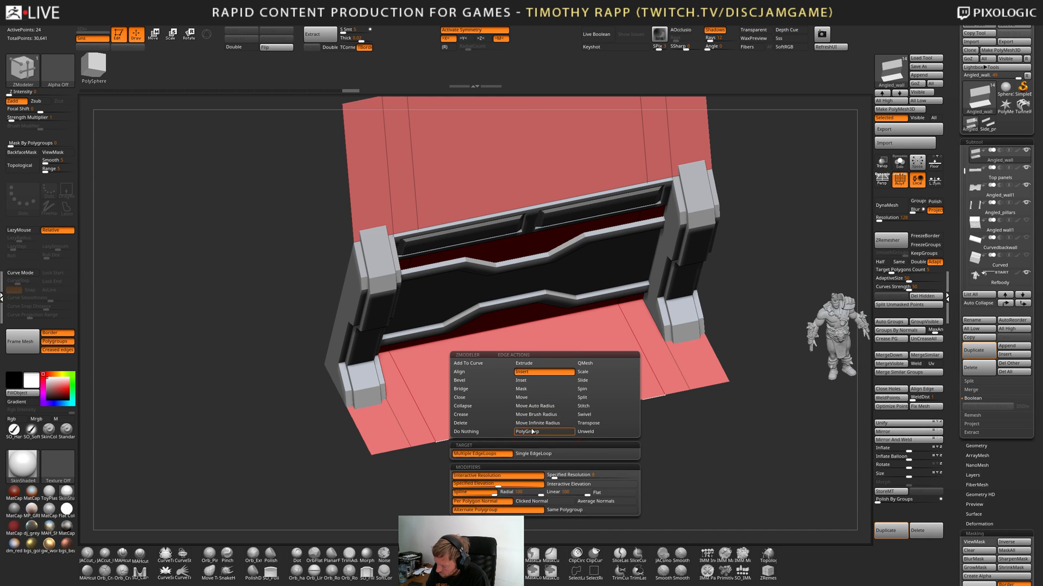
pyautogui.click(552, 415)
pyautogui.click(553, 405)
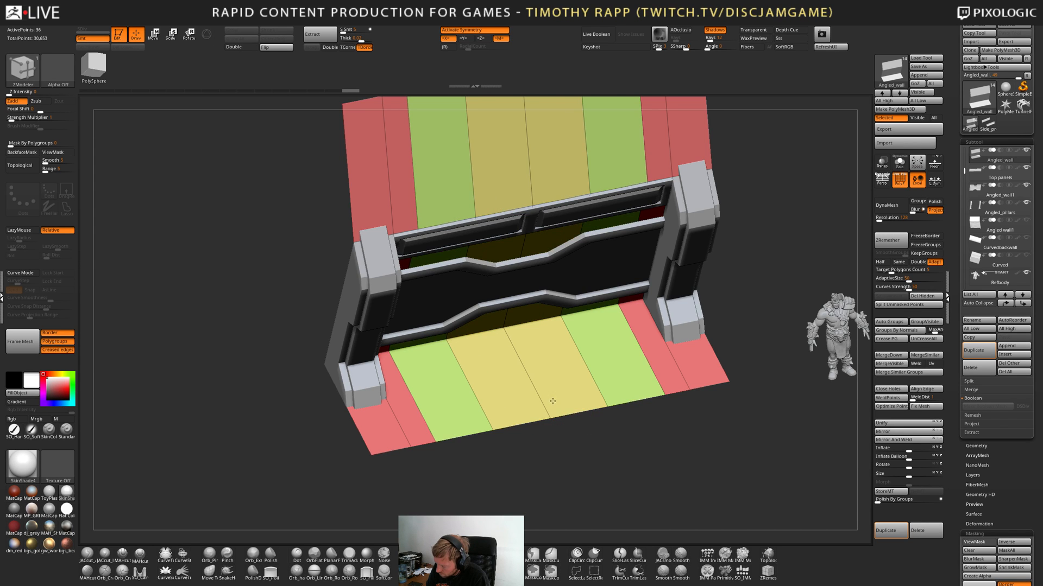
pyautogui.hotkey('ctrl', 'z')
pyautogui.moveTo(553, 416); pyautogui.dragTo(554, 404)
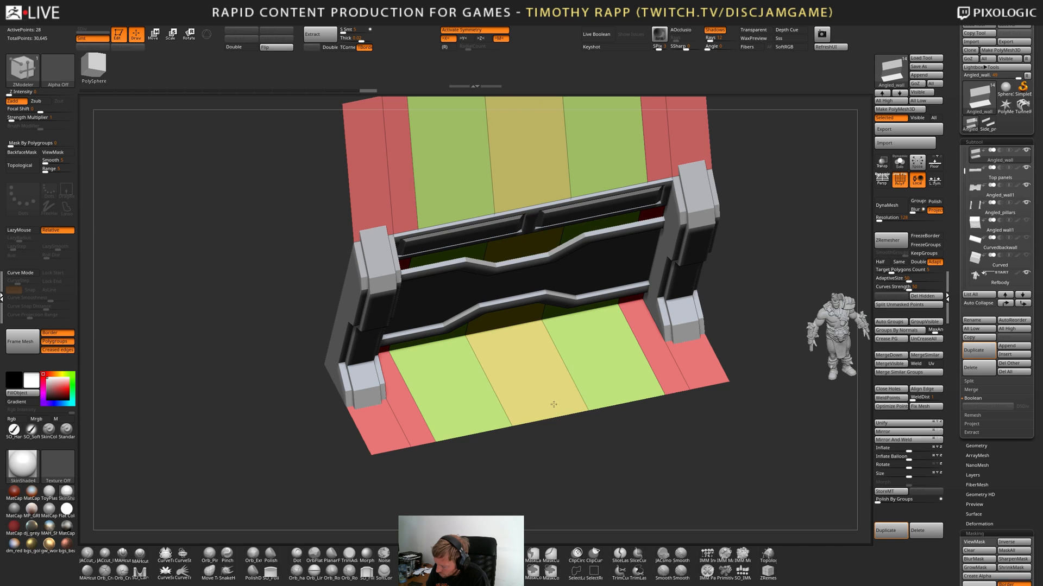
# Insert a single horizontal edge loop across the wall's lower face, then remove it and reinsert it slightly closer to the wall's inner corner.
pyautogui.moveTo(561, 403); pyautogui.dragTo(489, 461, button='right')
pyautogui.press('space')
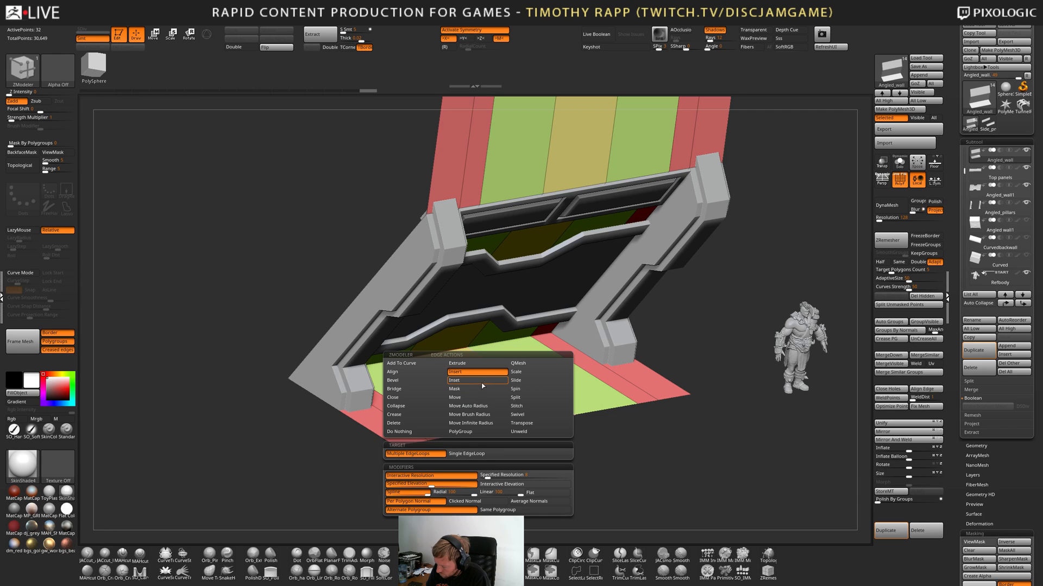
pyautogui.click(476, 454)
pyautogui.click(511, 382)
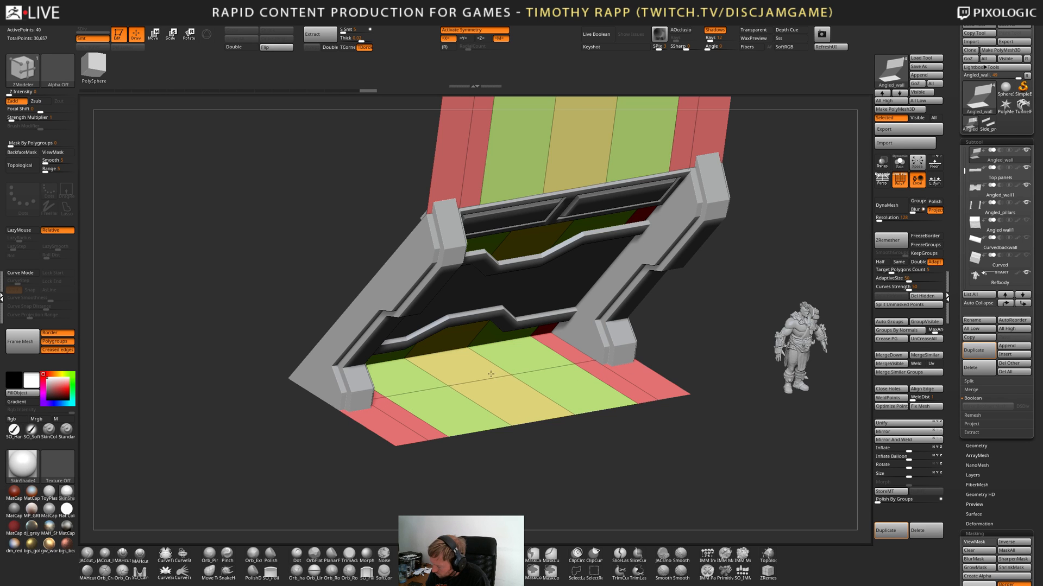
pyautogui.moveTo(537, 405)
pyautogui.mouseDown(button='right')
pyautogui.moveTo(462, 418)
pyautogui.moveTo(454, 464)
pyautogui.moveTo(533, 405)
pyautogui.moveTo(545, 409)
pyautogui.mouseUp(button='right')
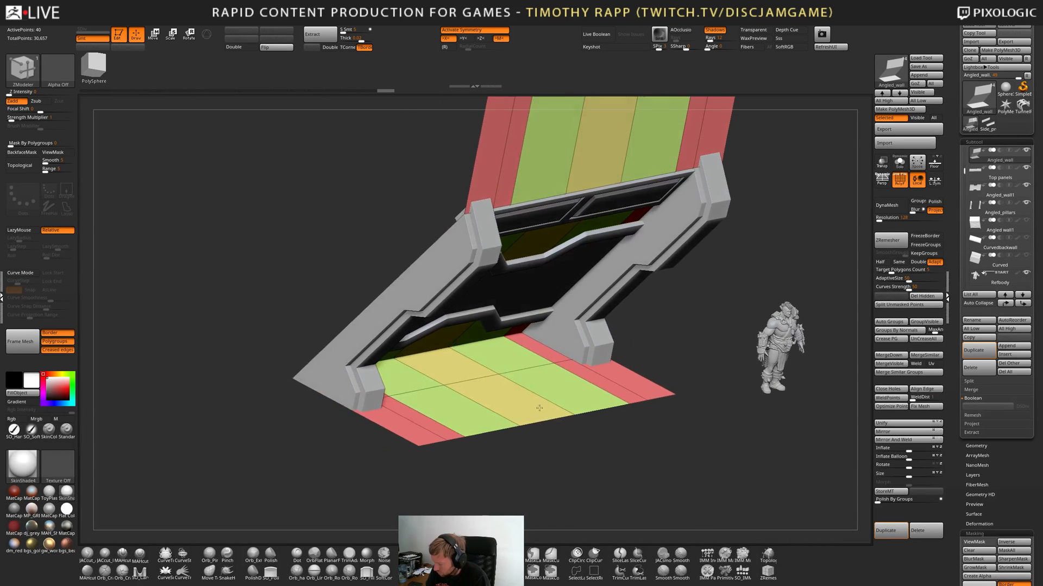
pyautogui.keyDown('alt'); pyautogui.click(513, 382); pyautogui.keyUp('alt')
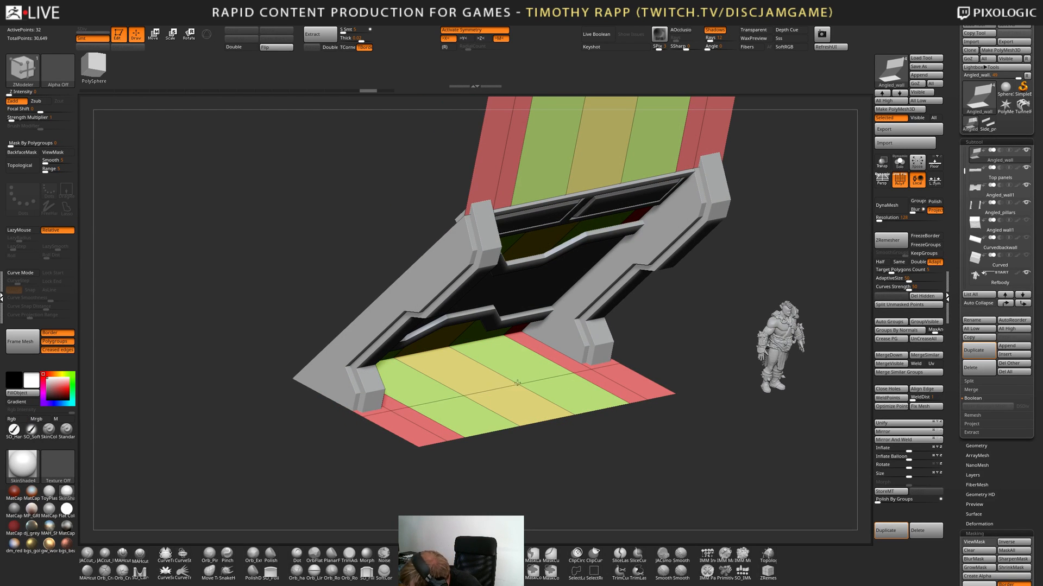
pyautogui.click(497, 376)
pyautogui.moveTo(493, 373)
pyautogui.mouseDown(button='right')
pyautogui.moveTo(478, 391)
pyautogui.moveTo(495, 418)
pyautogui.moveTo(502, 392)
pyautogui.moveTo(481, 382)
pyautogui.mouseUp(button='right')
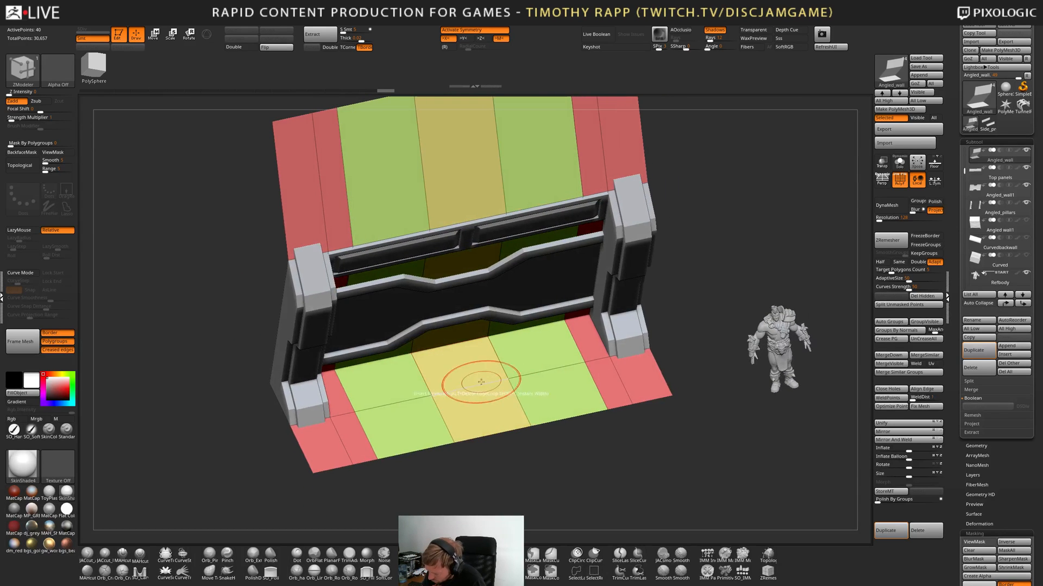
# Try insetting the three inner faces behind the new edge loop individually, and undo the inset.
pyautogui.press('space')
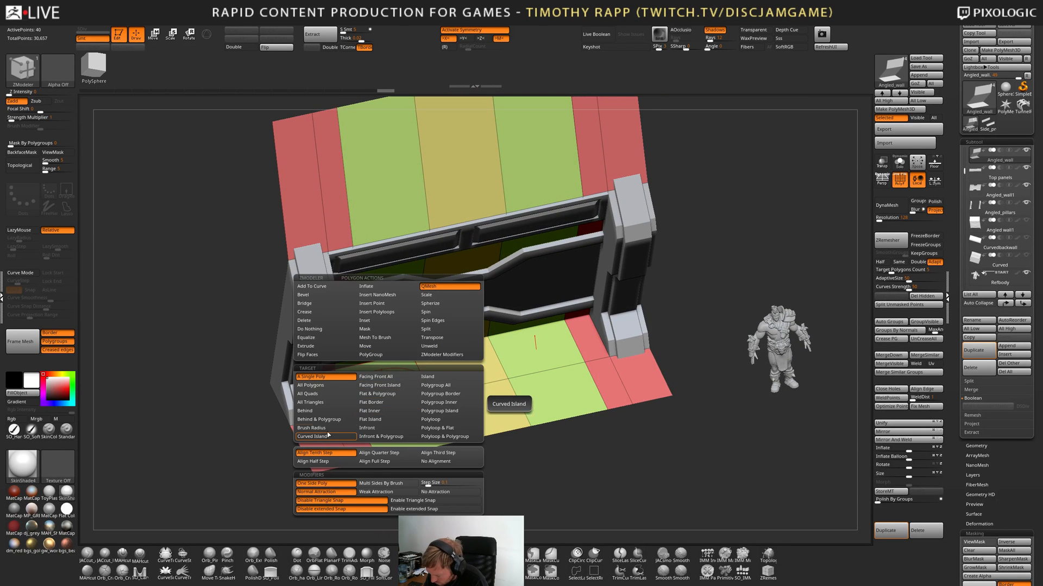
pyautogui.click(374, 320)
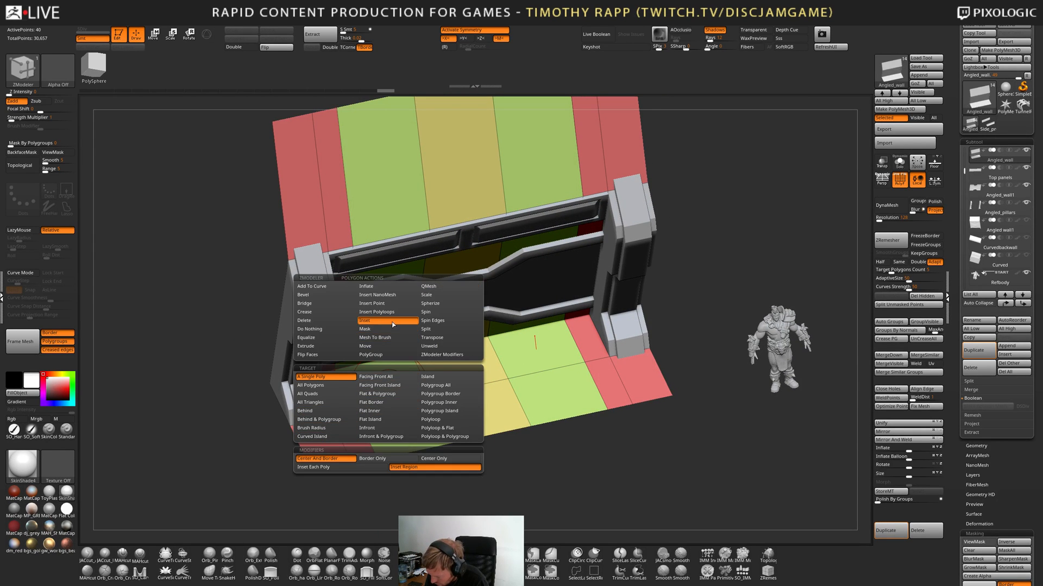
pyautogui.click(342, 467)
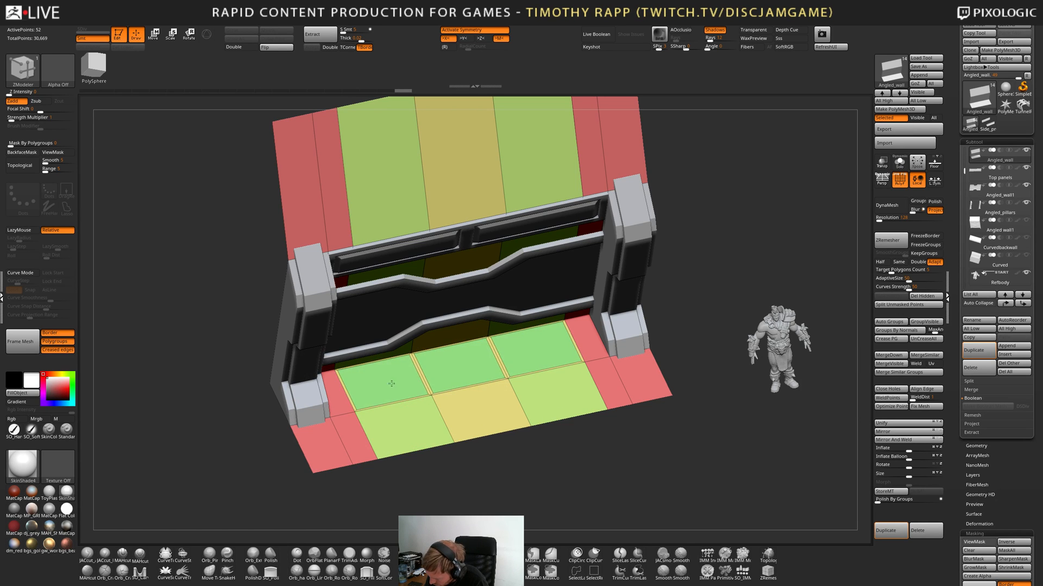
pyautogui.moveTo(423, 411)
pyautogui.mouseDown(button='right')
pyautogui.moveTo(420, 450)
pyautogui.moveTo(425, 403)
pyautogui.mouseUp(button='right')
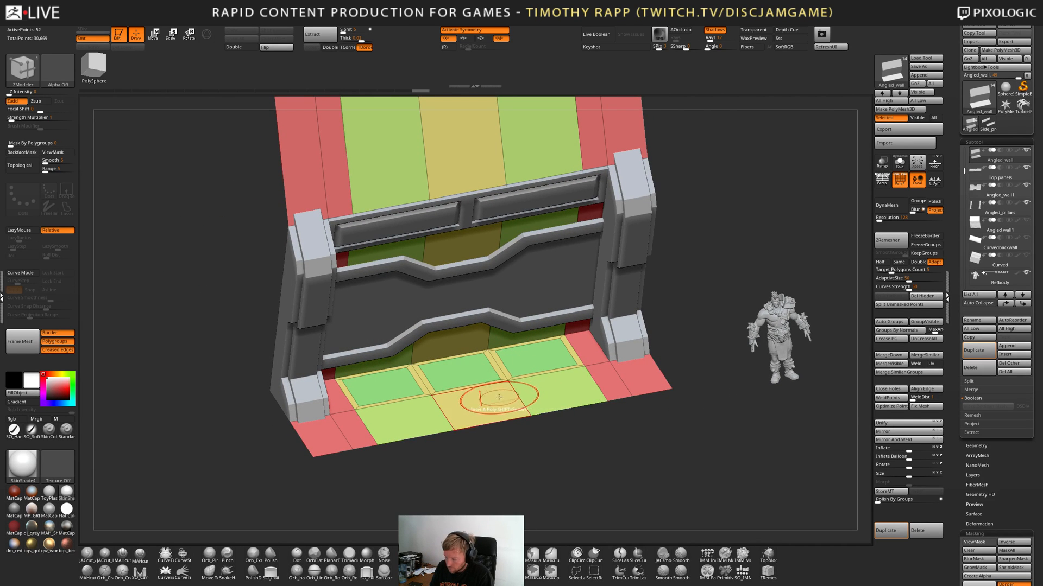
pyautogui.hotkey('ctrl', 'z')
# Inset the three inner faces of the lower face together as one region, leaving a very thin border.
pyautogui.keyDown('ctrl'); pyautogui.moveTo(461, 398); pyautogui.dragTo(386, 425, button='right'); pyautogui.keyUp('ctrl')
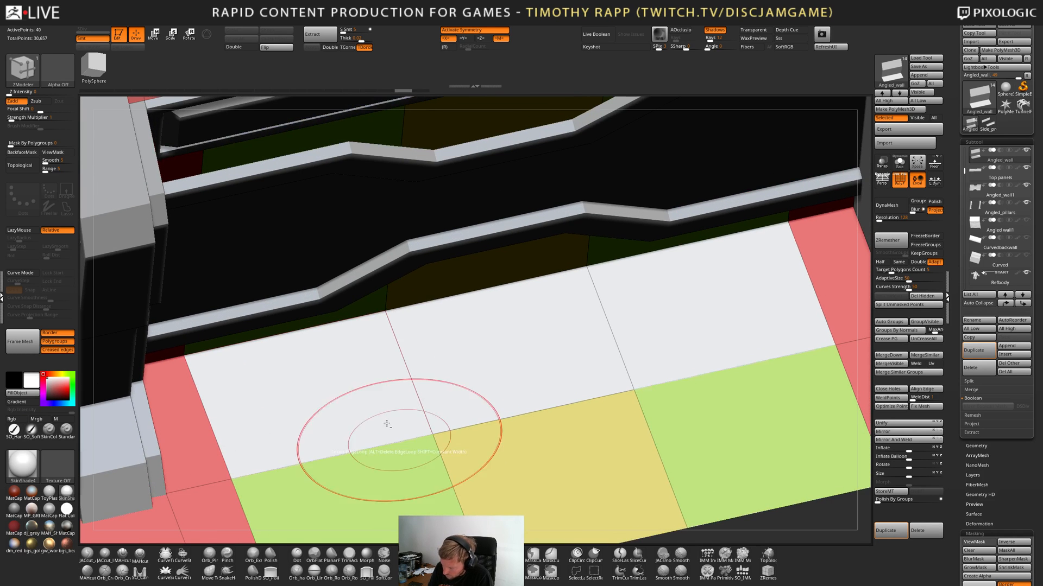
pyautogui.press('space')
pyautogui.click(414, 469)
pyautogui.moveTo(363, 430); pyautogui.dragTo(360, 419)
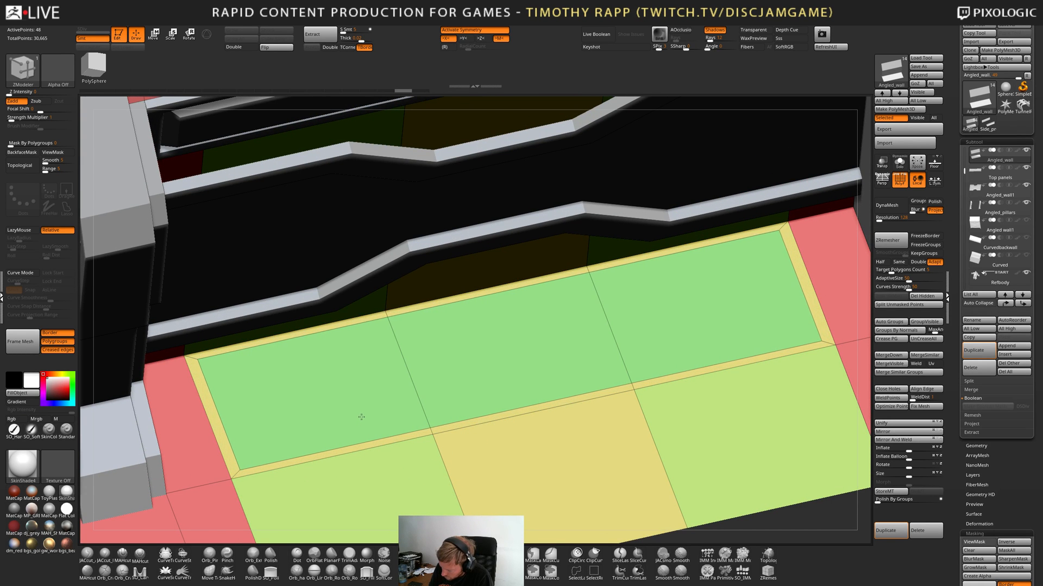
pyautogui.hotkey('ctrl', 'z')
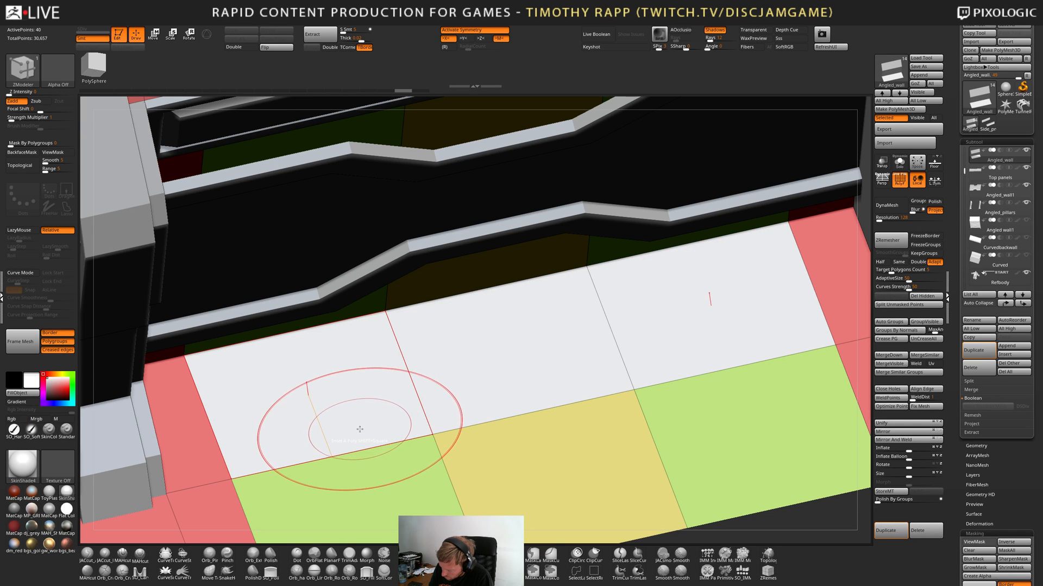
pyautogui.moveTo(360, 428); pyautogui.dragTo(366, 416)
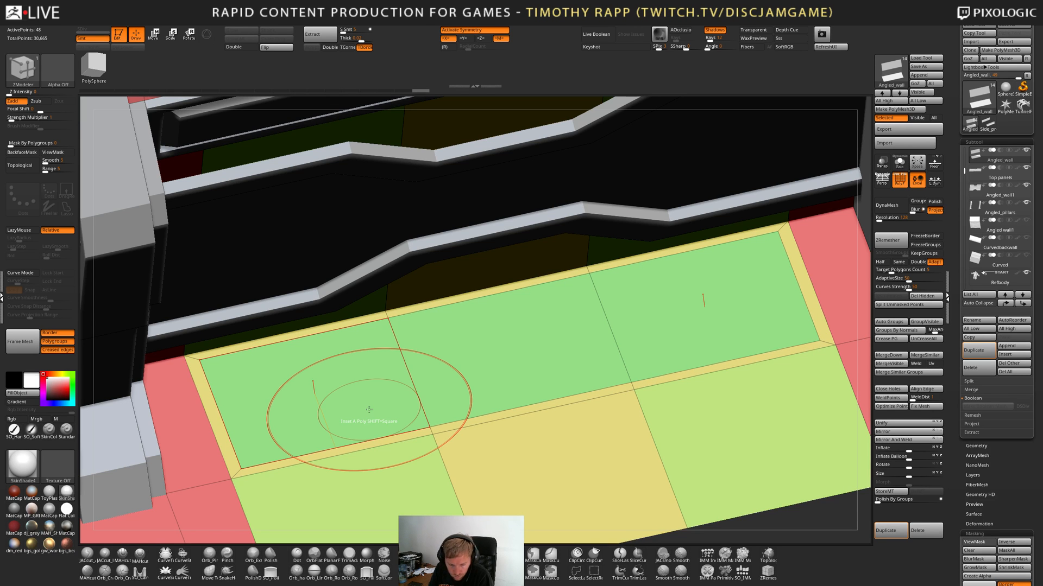
pyautogui.hotkey('ctrl', 'z')
pyautogui.moveTo(297, 426); pyautogui.dragTo(297, 425)
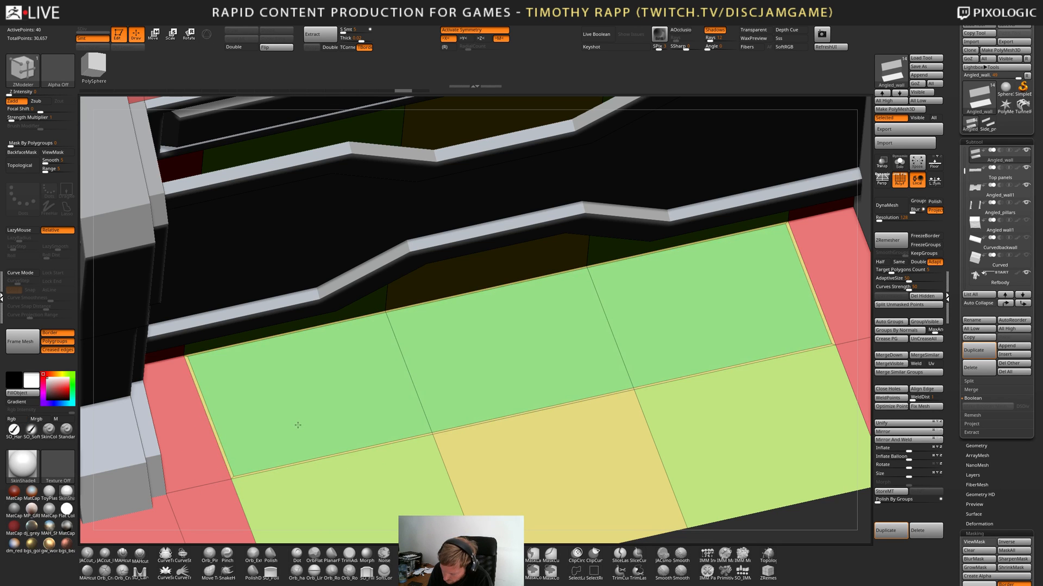
# Inset each of the three inner faces individually with the Inset Each Poly option, leaving a narrow frame around every panel.
pyautogui.moveTo(299, 423); pyautogui.dragTo(299, 450, button='right')
pyautogui.keyDown('alt'); pyautogui.moveTo(315, 425); pyautogui.dragTo(441, 400); pyautogui.keyUp('alt')
pyautogui.click(361, 418)
pyautogui.press('space')
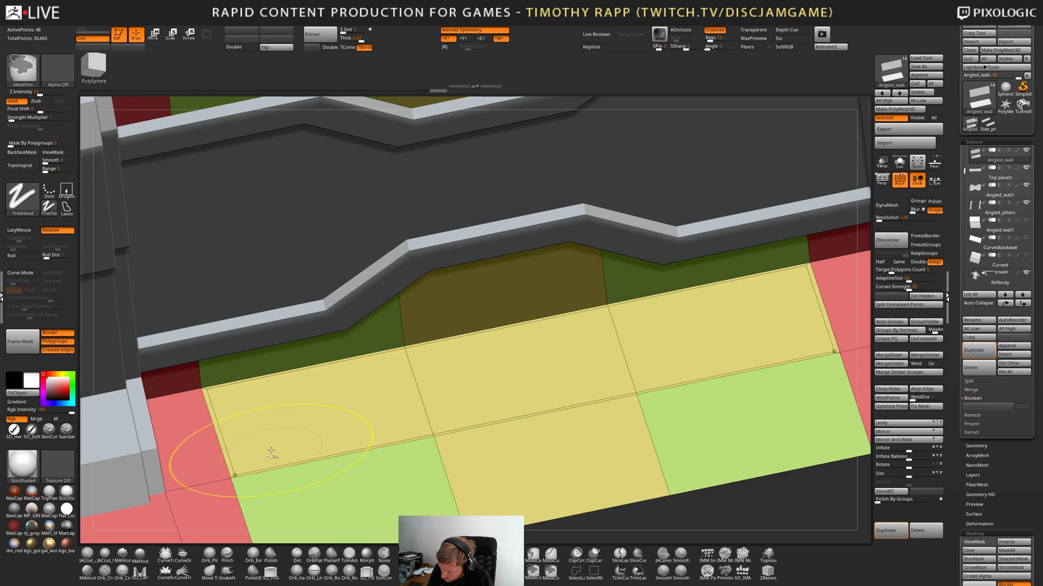
pyautogui.press('space')
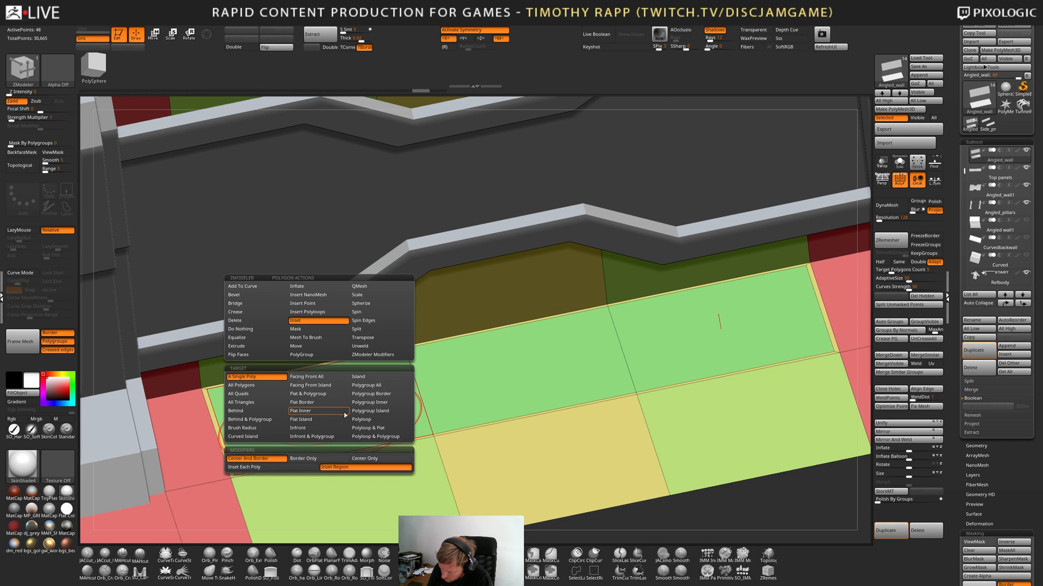
pyautogui.click(321, 468)
pyautogui.moveTo(337, 425); pyautogui.dragTo(340, 417)
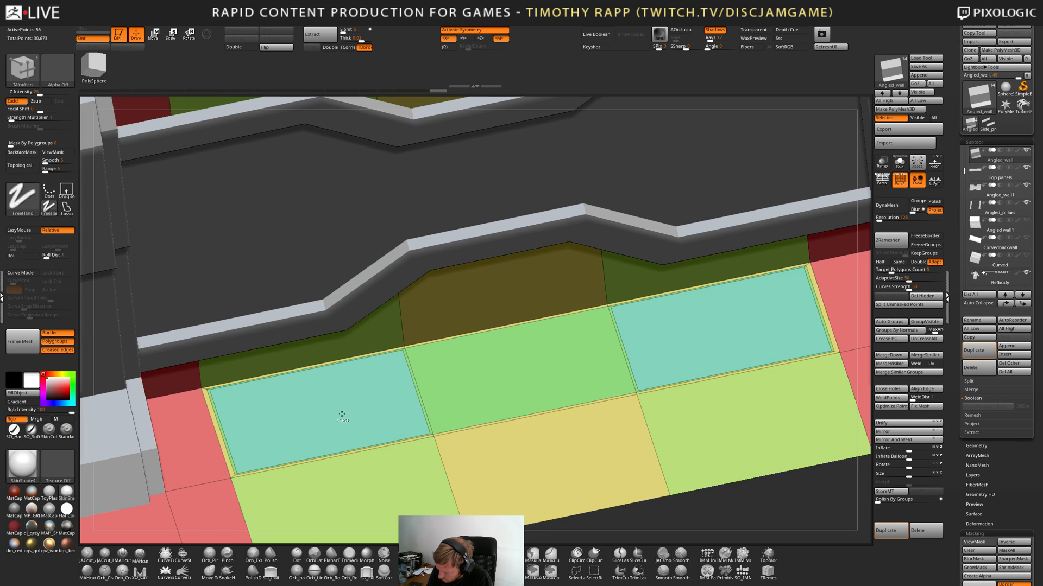
pyautogui.hotkey('ctrl', 'z')
pyautogui.keyDown('alt'); pyautogui.click(352, 415); pyautogui.keyUp('alt')
pyautogui.keyDown('alt'); pyautogui.click(464, 376); pyautogui.keyUp('alt')
pyautogui.moveTo(355, 419); pyautogui.dragTo(357, 415)
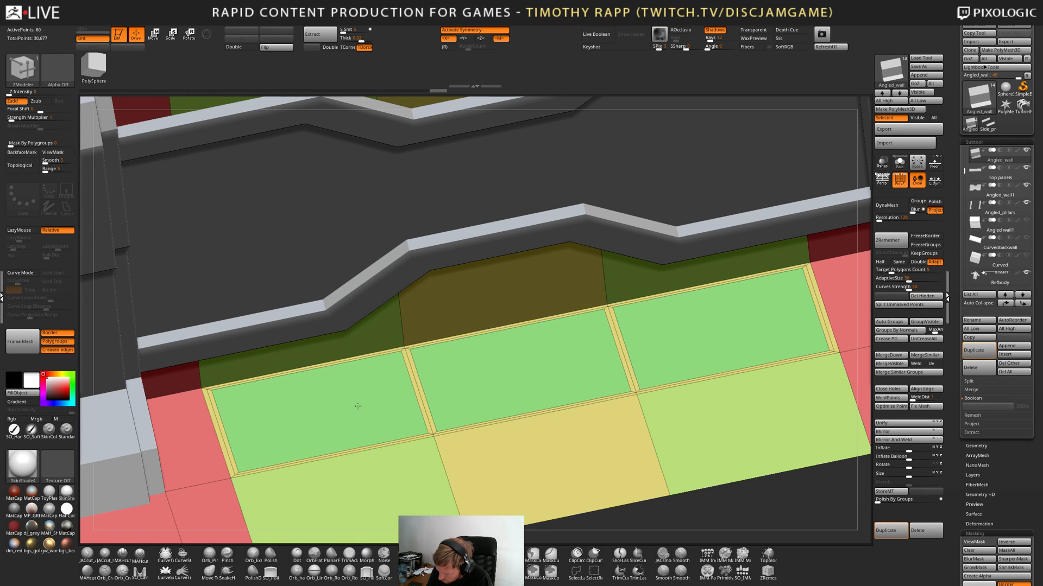
# Raise the three inset panel faces slightly with QMesh so that they get shallow sloped edges.
pyautogui.moveTo(418, 384); pyautogui.dragTo(421, 440, button='right')
pyautogui.moveTo(423, 428); pyautogui.dragTo(422, 426, button='right')
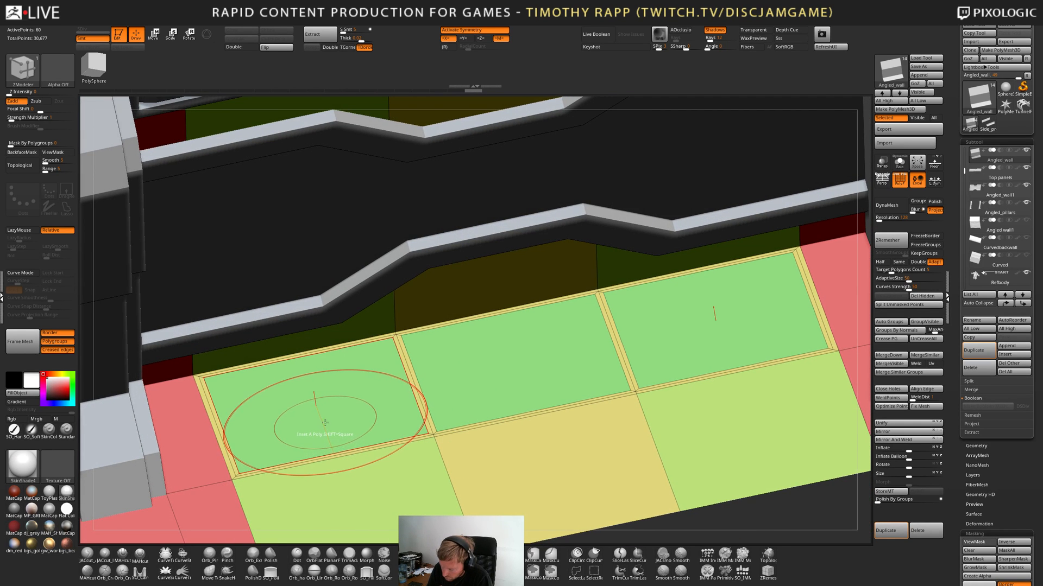
pyautogui.press('space')
pyautogui.click(385, 285)
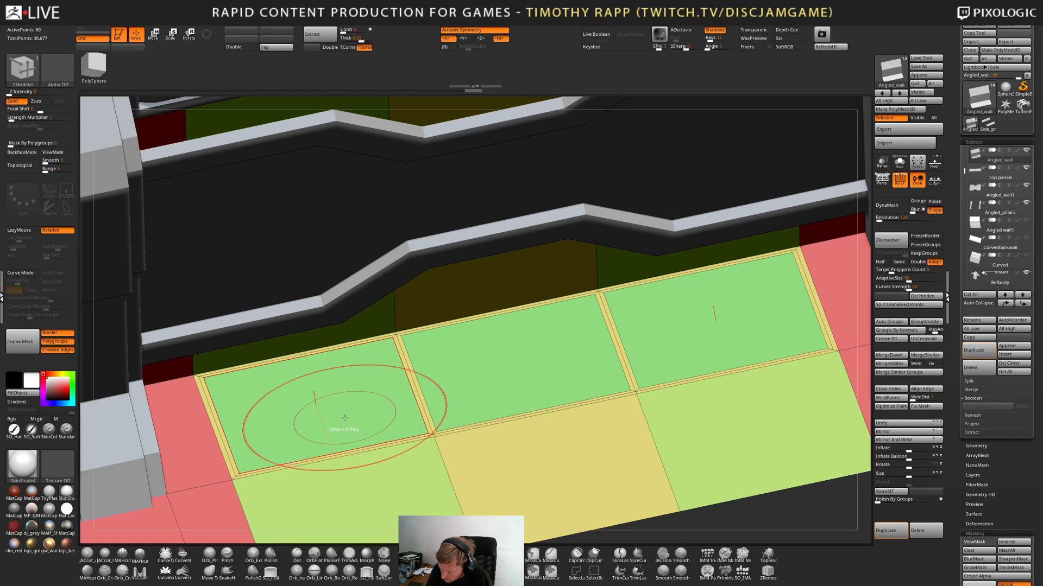
pyautogui.moveTo(344, 418); pyautogui.dragTo(346, 414)
pyautogui.hotkey('ctrl', 'z')
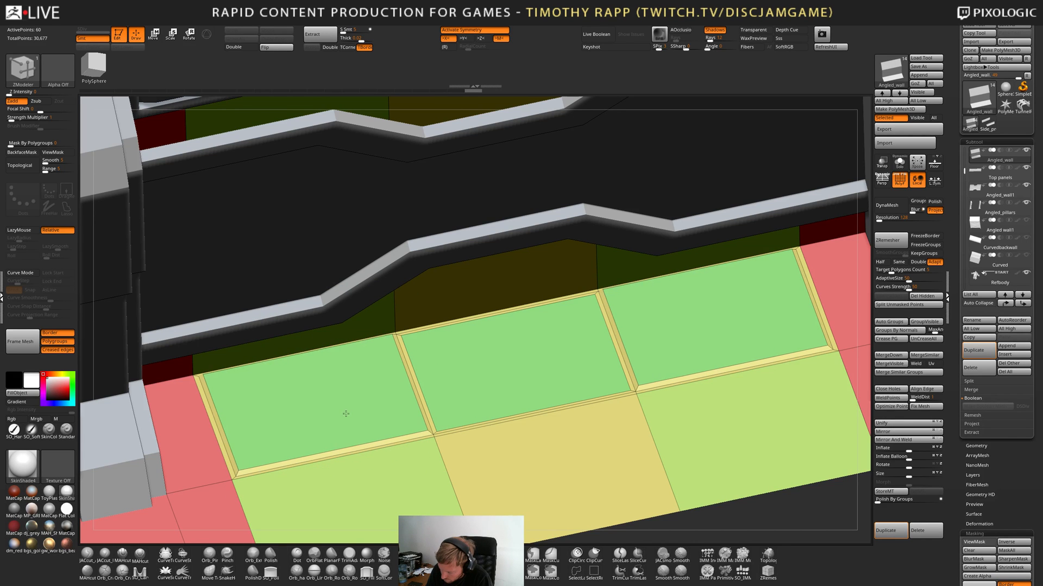
pyautogui.moveTo(346, 414)
pyautogui.mouseDown()
pyautogui.moveTo(464, 368)
pyautogui.moveTo(359, 416)
pyautogui.mouseUp()
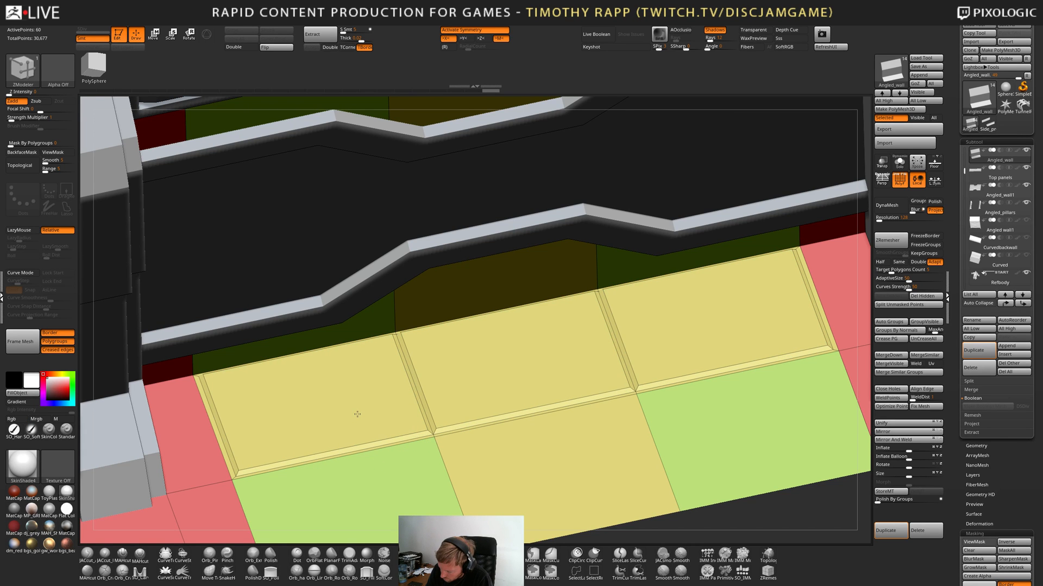
# Isolate the wall, mark the thin outer border strip around the three panels, and sink it with QMesh into a narrow groove.
pyautogui.moveTo(591, 397)
pyautogui.keyDown('ctrl'); pyautogui.mouseDown(button='right')
pyautogui.moveTo(451, 448)
pyautogui.moveTo(602, 382)
pyautogui.moveTo(610, 415)
pyautogui.moveTo(598, 400)
pyautogui.moveTo(543, 405)
pyautogui.moveTo(603, 410)
pyautogui.moveTo(610, 433)
pyautogui.mouseUp(button='right'); pyautogui.keyUp('ctrl')
pyautogui.hotkey('shift', 'f')
pyautogui.hotkey('shift', 'f')
pyautogui.keyDown('ctrl'); pyautogui.moveTo(721, 404); pyautogui.dragTo(472, 417, button='right'); pyautogui.keyUp('ctrl')
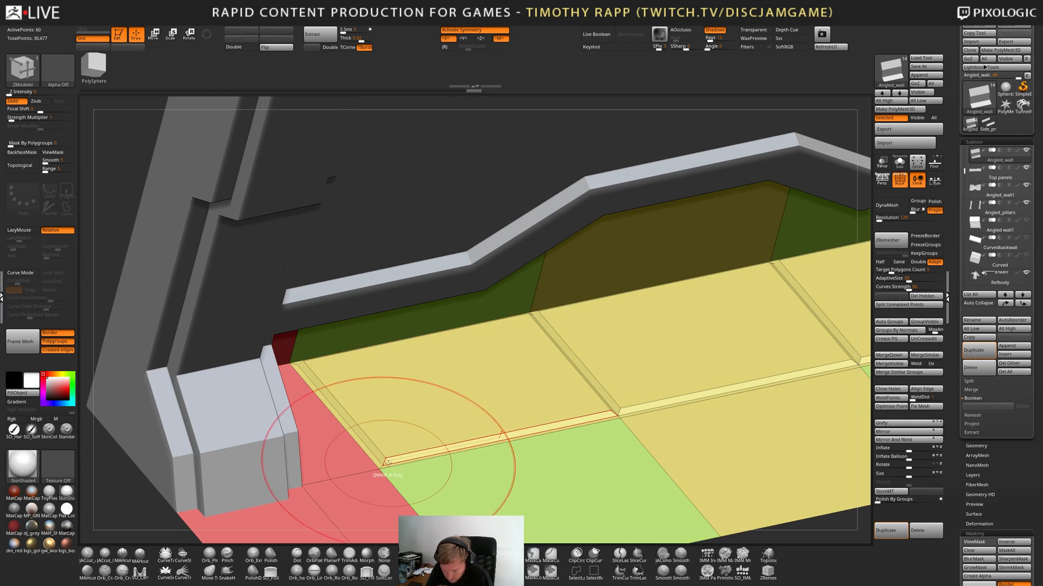
pyautogui.hotkey('alt', 's')
pyautogui.moveTo(429, 454); pyautogui.dragTo(386, 464, button='right')
pyautogui.keyDown('alt'); pyautogui.click(379, 435); pyautogui.keyUp('alt')
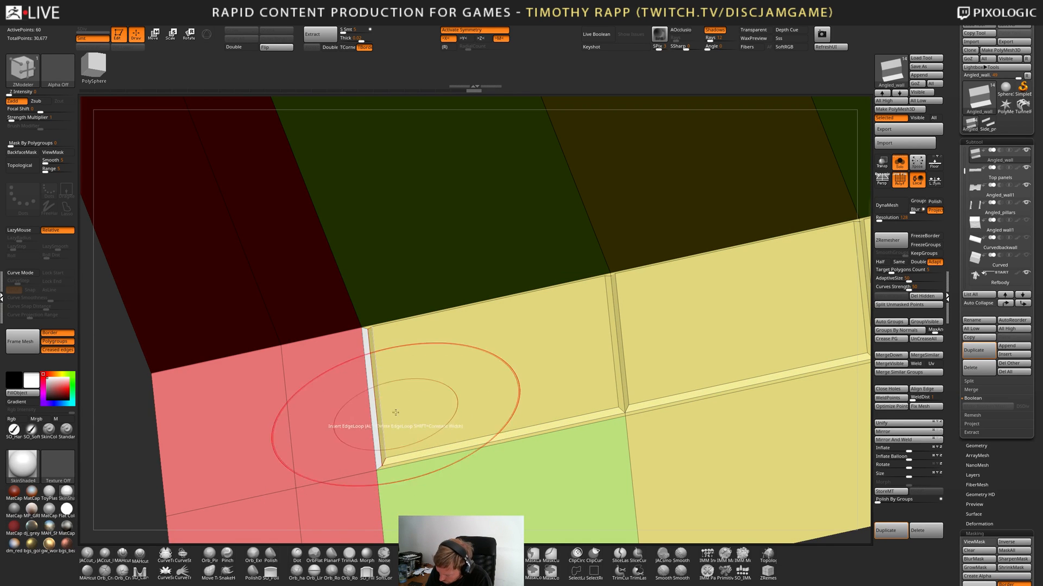
pyautogui.moveTo(396, 413); pyautogui.dragTo(407, 342, button='right')
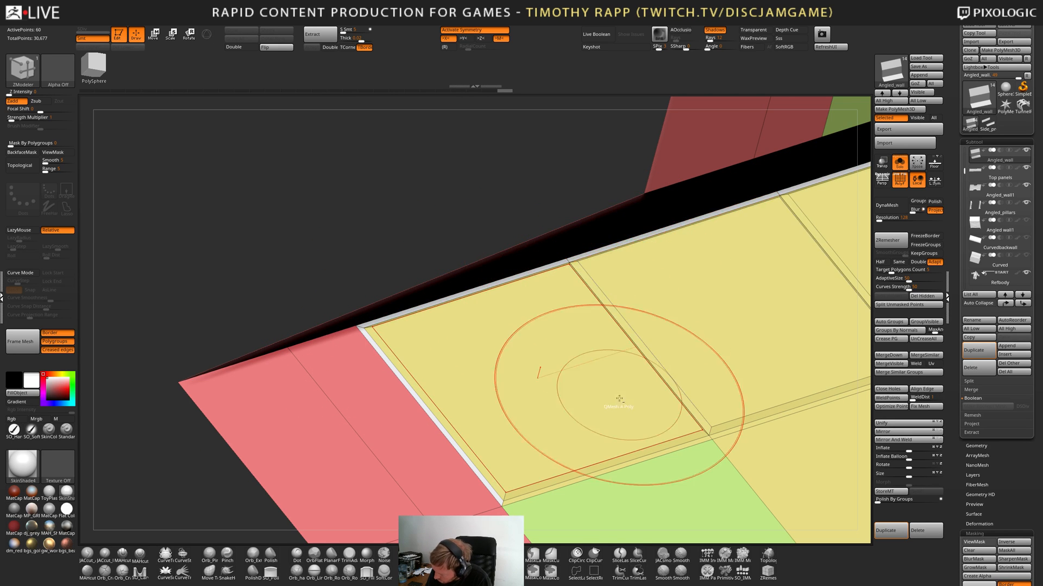
pyautogui.keyDown('alt'); pyautogui.moveTo(617, 407); pyautogui.dragTo(548, 398, button='right'); pyautogui.keyUp('alt')
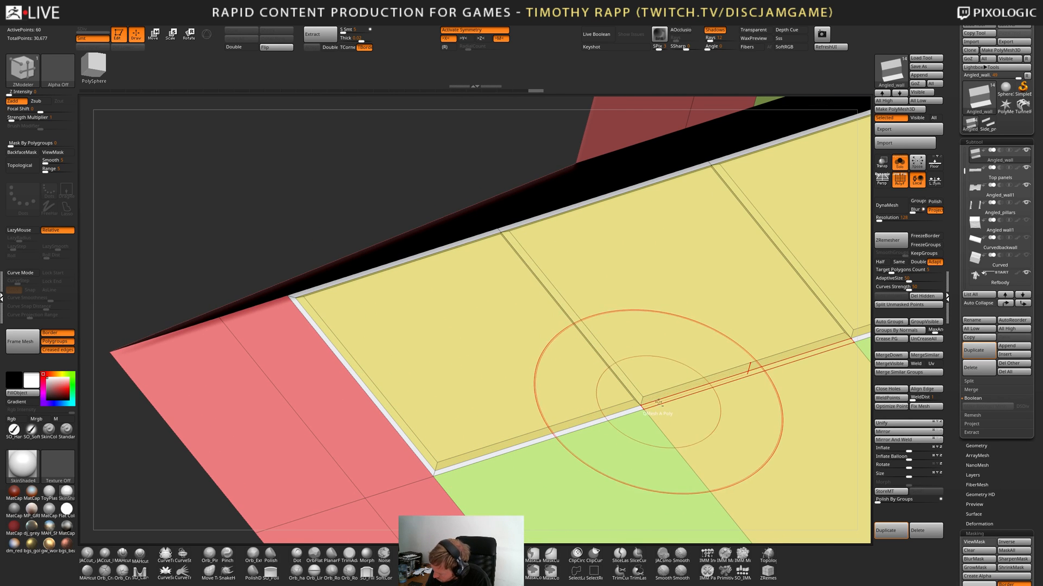
pyautogui.click(606, 421)
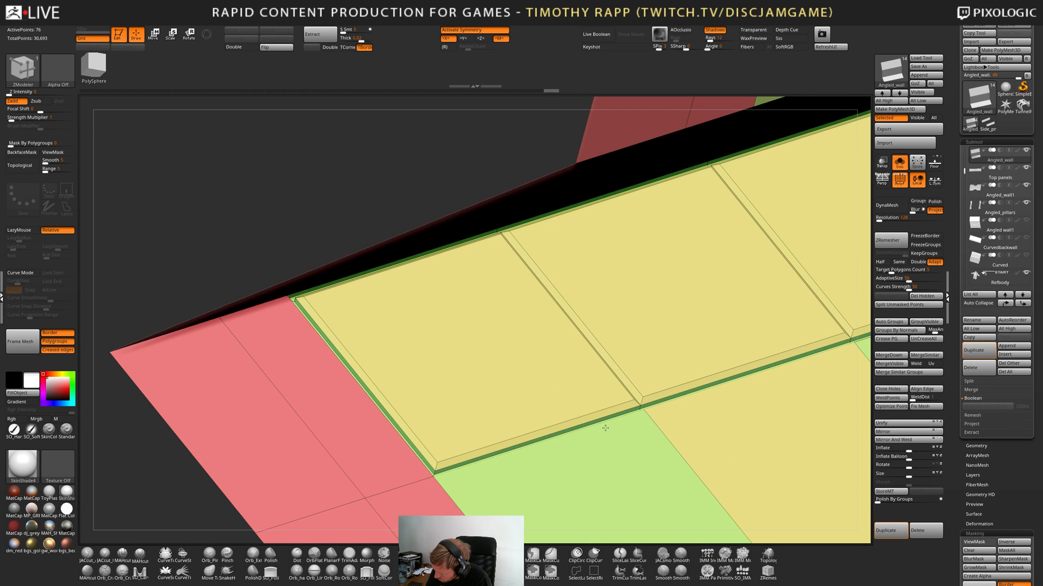
# Examine the panels and the surrounding groove on the isolated wall with the polygroup display off.
pyautogui.hotkey('shift', 'f')
pyautogui.moveTo(671, 405)
pyautogui.keyDown('ctrl'); pyautogui.mouseDown(button='right')
pyautogui.moveTo(646, 409)
pyautogui.moveTo(663, 439)
pyautogui.moveTo(677, 419)
pyautogui.moveTo(666, 406)
pyautogui.mouseUp(button='right'); pyautogui.keyUp('ctrl')
pyautogui.moveTo(667, 405)
pyautogui.keyDown('ctrl'); pyautogui.mouseDown(button='right')
pyautogui.moveTo(714, 410)
pyautogui.moveTo(671, 409)
pyautogui.moveTo(673, 401)
pyautogui.mouseUp(button='right'); pyautogui.keyUp('ctrl')
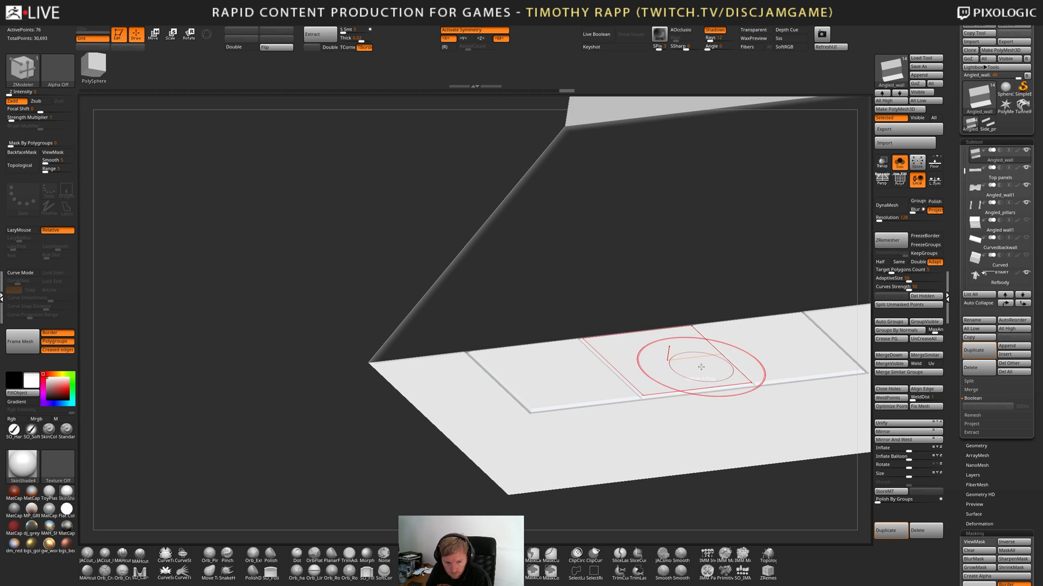
pyautogui.moveTo(701, 367)
pyautogui.mouseDown(button='right')
pyautogui.moveTo(679, 426)
pyautogui.moveTo(600, 441)
pyautogui.moveTo(694, 428)
pyautogui.mouseUp(button='right')
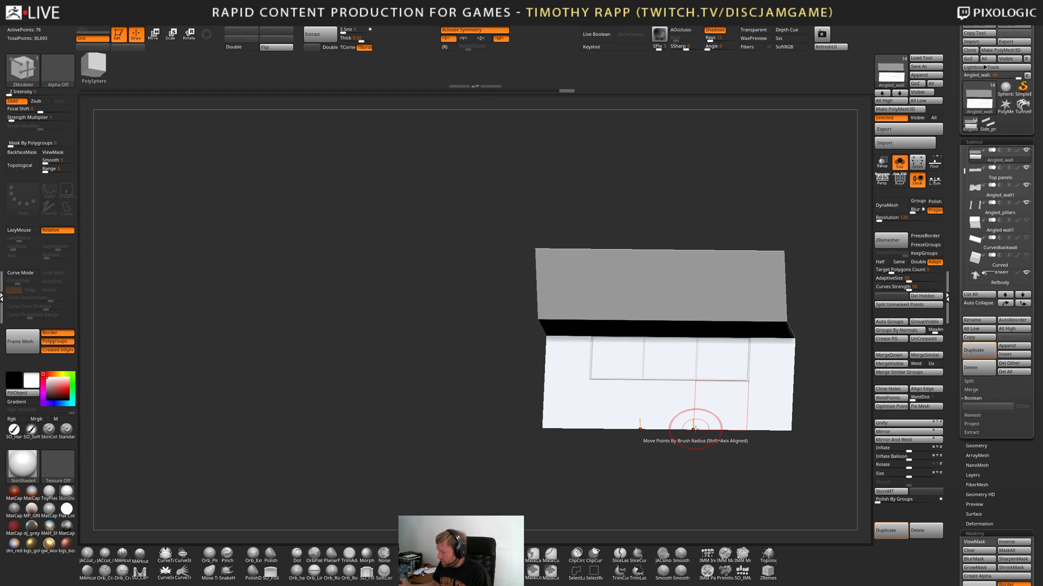
pyautogui.moveTo(698, 438); pyautogui.dragTo(642, 446)
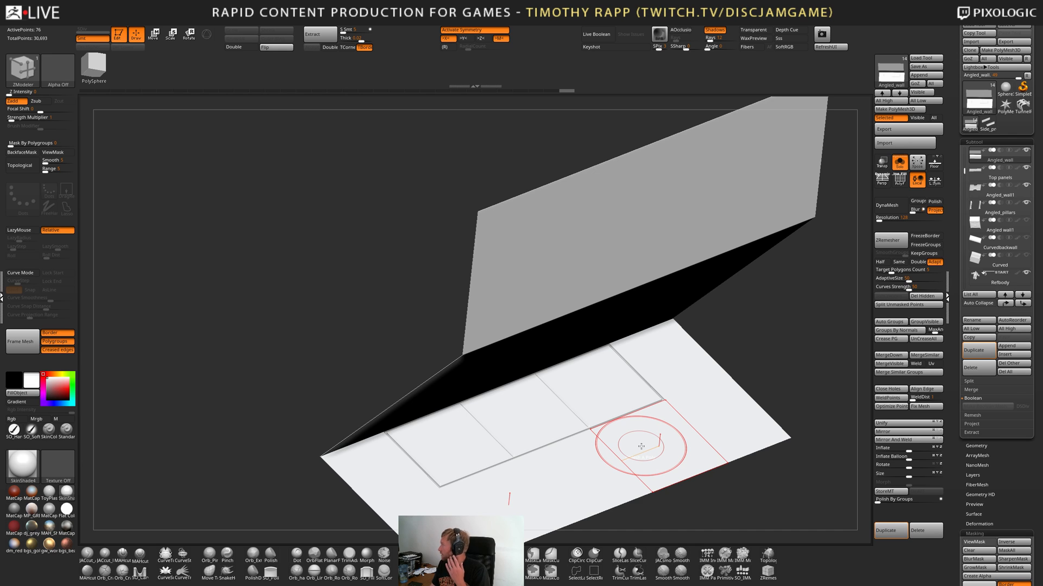
pyautogui.moveTo(642, 446); pyautogui.dragTo(589, 446)
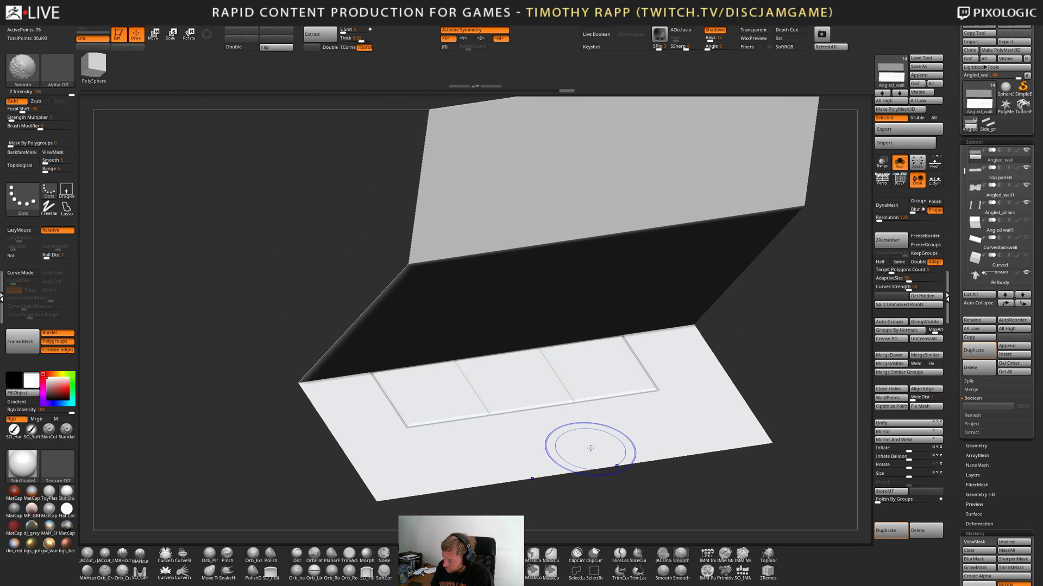
pyautogui.hotkey('shift', 'f')
pyautogui.hotkey('shift', 'f')
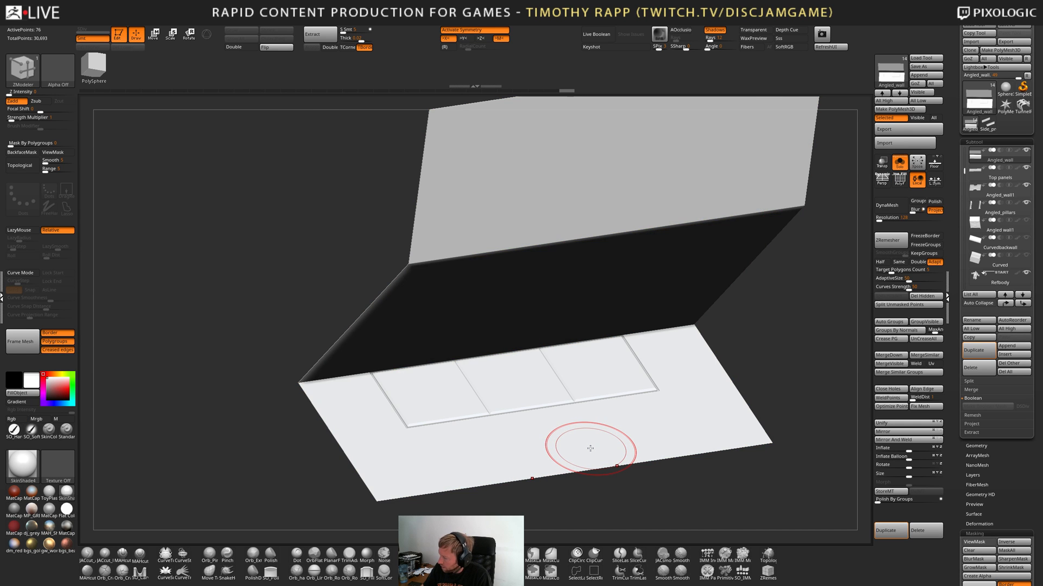
# With all parts shown again, add a horizontal edge loop in front of the panels and raise the faces surrounding them into a low frame.
pyautogui.hotkey('alt', 's')
pyautogui.moveTo(630, 447); pyautogui.dragTo(570, 441, button='right')
pyautogui.hotkey('shift', 'f')
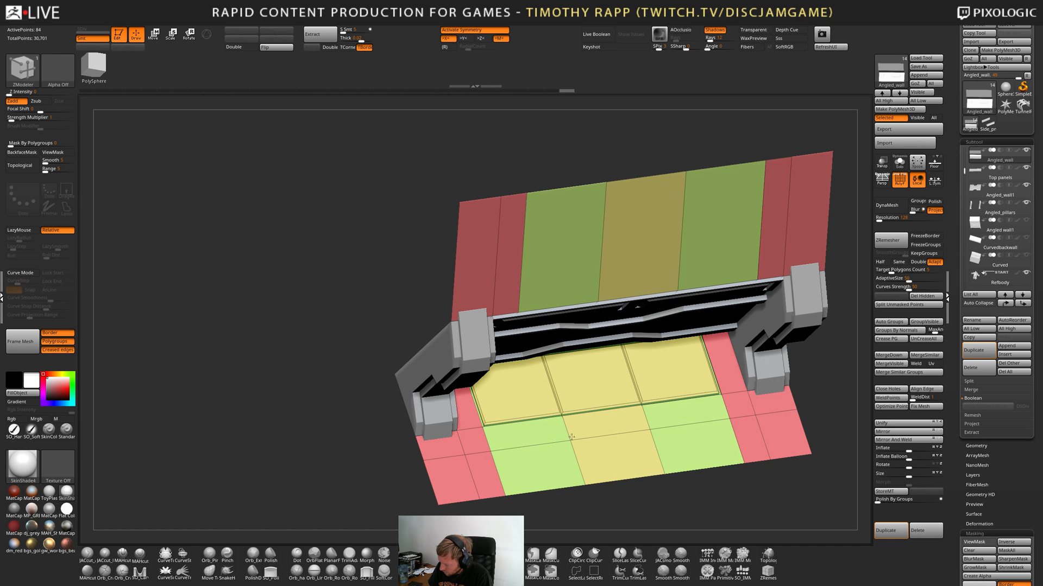
pyautogui.moveTo(571, 437); pyautogui.dragTo(492, 421, button='right')
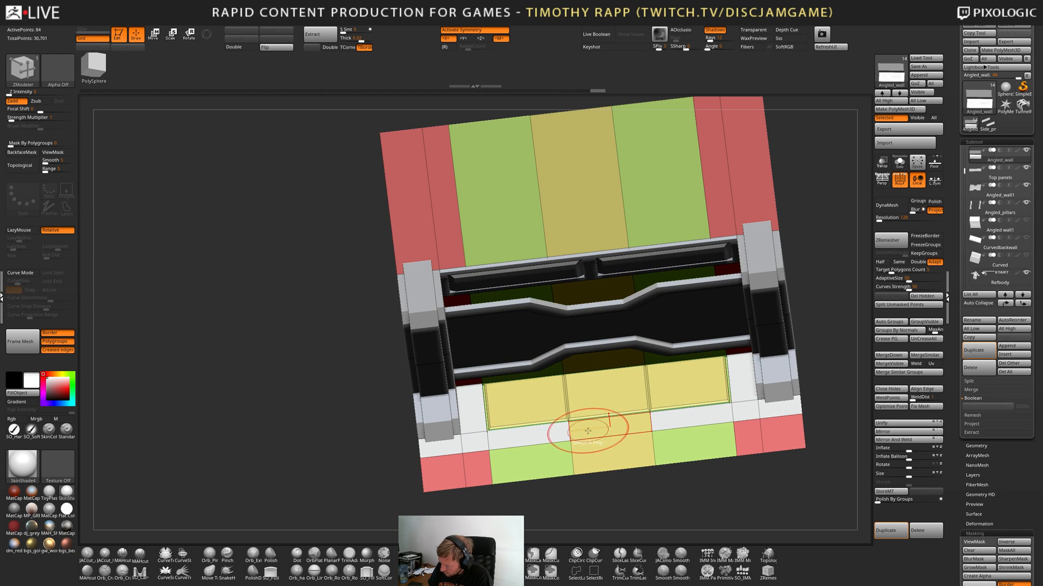
pyautogui.moveTo(563, 431); pyautogui.dragTo(552, 433, button='right')
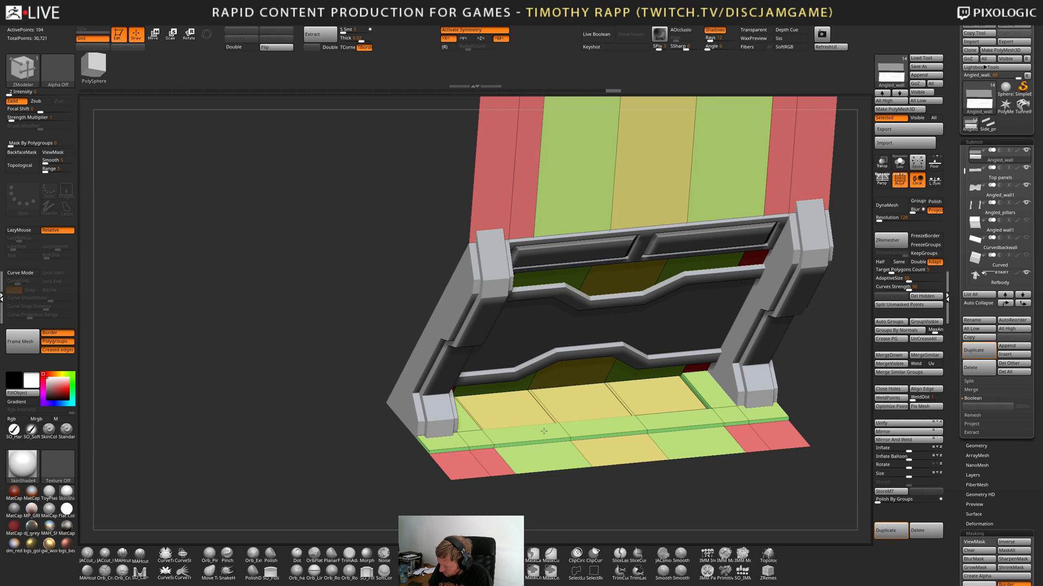
# Insert an edge loop just behind the raised frame's front edge and delete the outer loop to slope the frame's front side.
pyautogui.keyDown('ctrl'); pyautogui.moveTo(540, 429); pyautogui.dragTo(515, 452, button='right'); pyautogui.keyUp('ctrl')
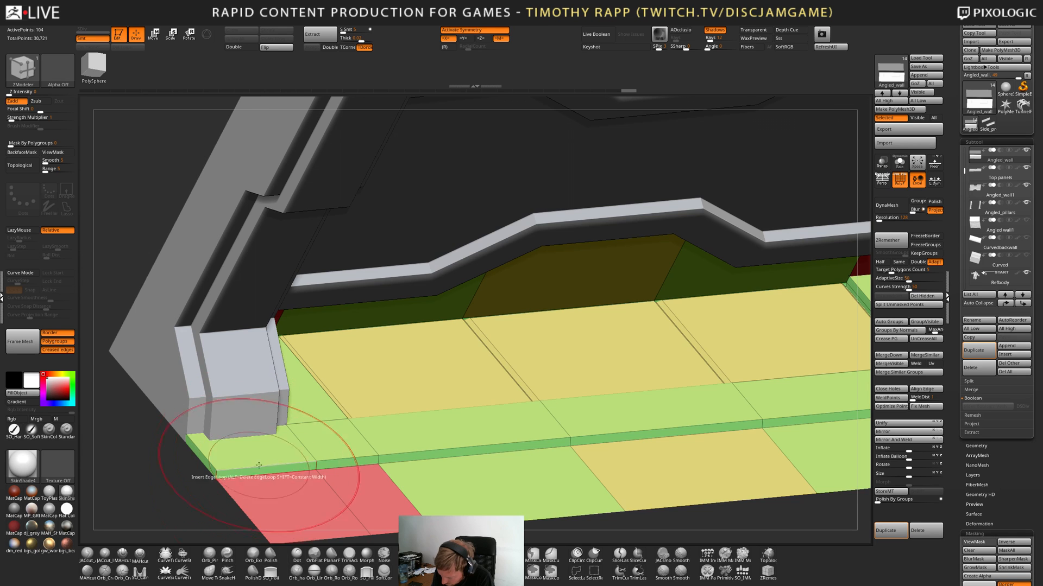
pyautogui.keyDown('ctrl'); pyautogui.moveTo(317, 471); pyautogui.dragTo(284, 491, button='right'); pyautogui.keyUp('ctrl')
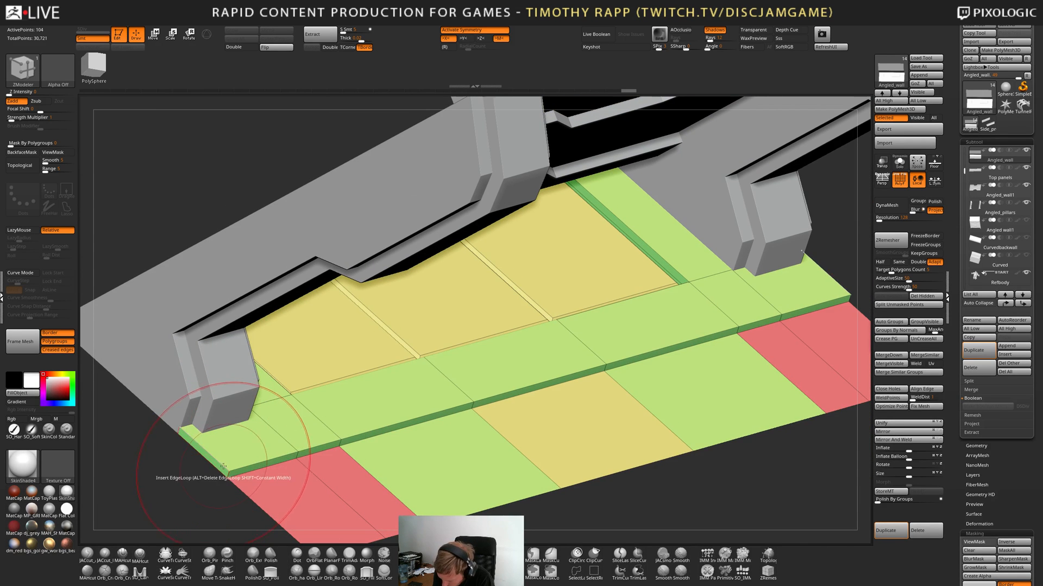
pyautogui.moveTo(224, 468); pyautogui.dragTo(223, 465)
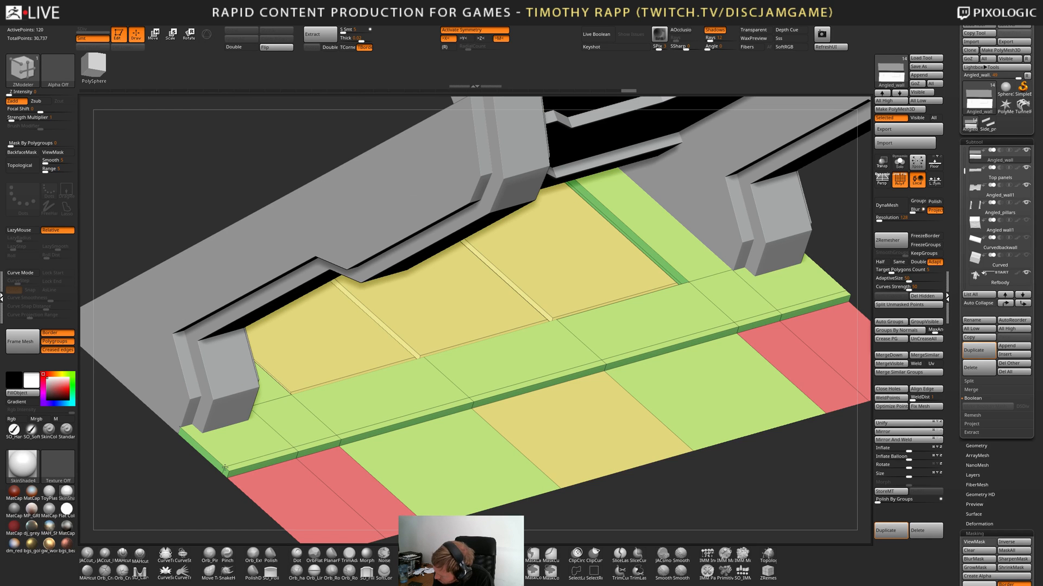
pyautogui.keyDown('alt'); pyautogui.click(266, 461); pyautogui.keyUp('alt')
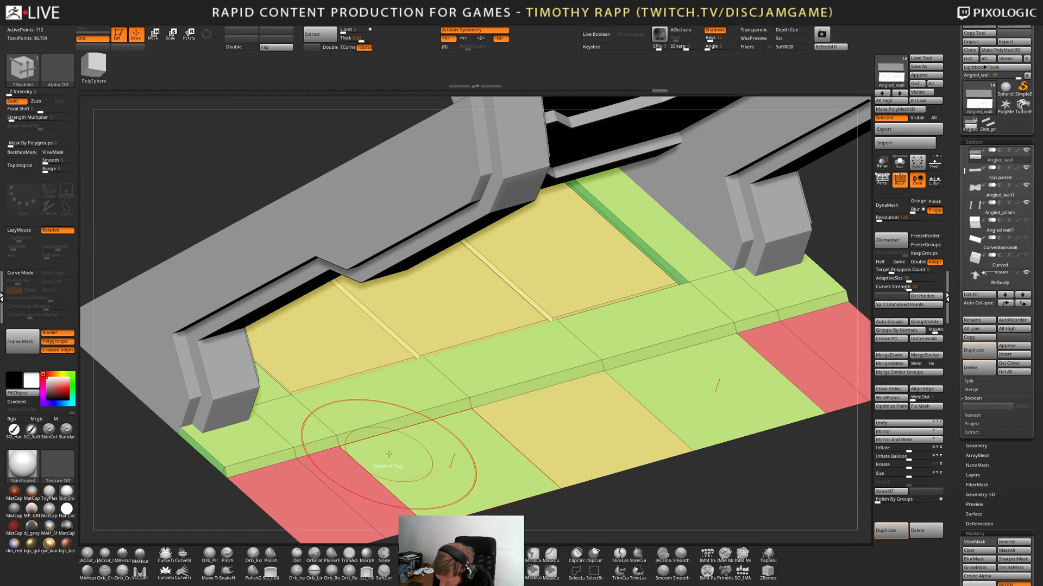
# Examine the complete wall section from several angles with the polygroup display off, comparing the MatCap Gray and SkinShade4 materials.
pyautogui.hotkey('shift', 'f')
pyautogui.keyDown('ctrl'); pyautogui.moveTo(598, 428); pyautogui.dragTo(389, 456, button='right'); pyautogui.keyUp('ctrl')
pyautogui.keyDown('alt'); pyautogui.moveTo(695, 431); pyautogui.dragTo(571, 435, button='right'); pyautogui.keyUp('alt')
pyautogui.moveTo(467, 435); pyautogui.dragTo(513, 435, button='right')
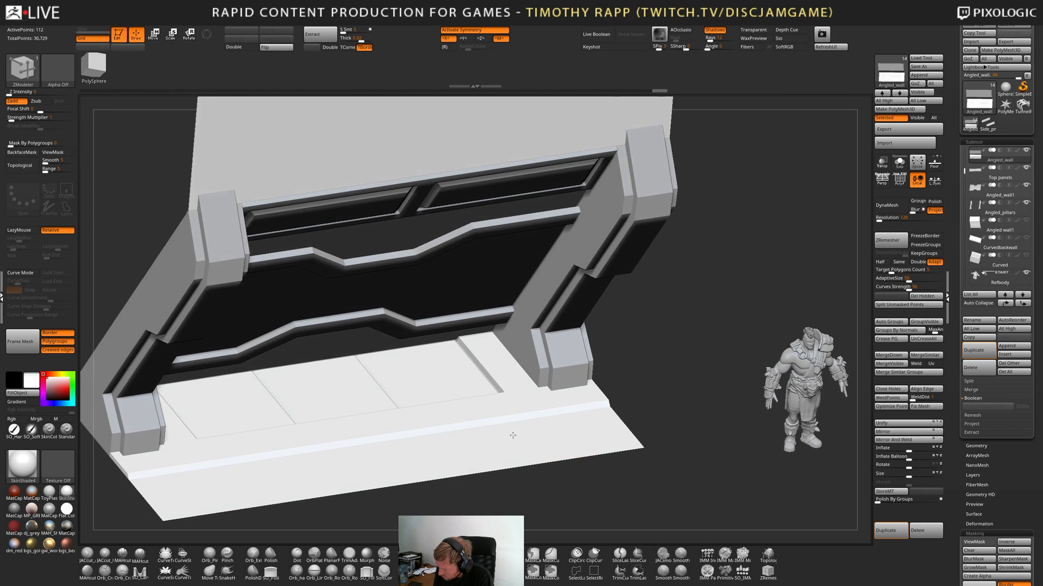
pyautogui.press('f')
pyautogui.moveTo(584, 434); pyautogui.dragTo(552, 432, button='right')
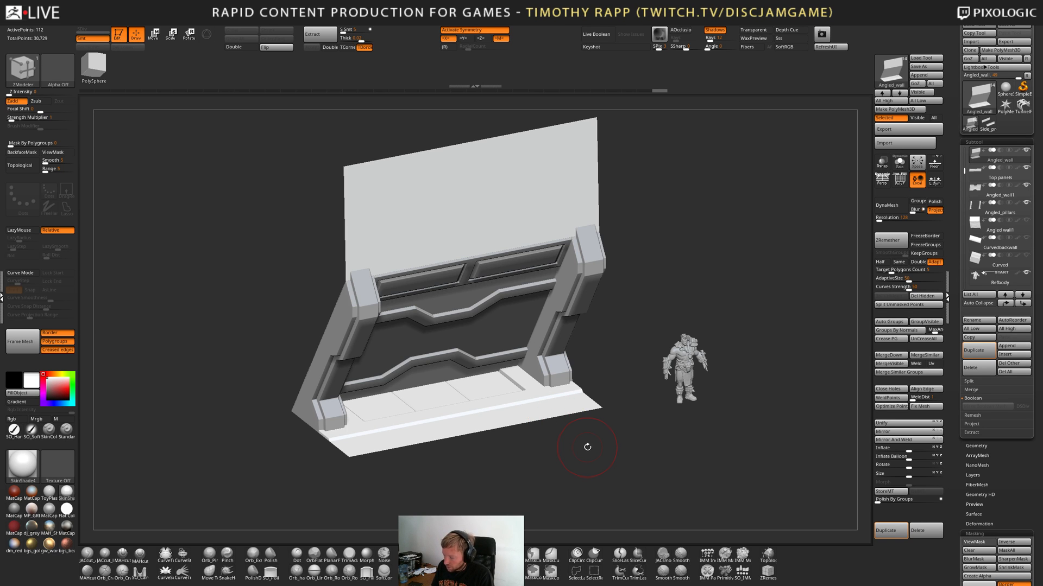
pyautogui.click(15, 510)
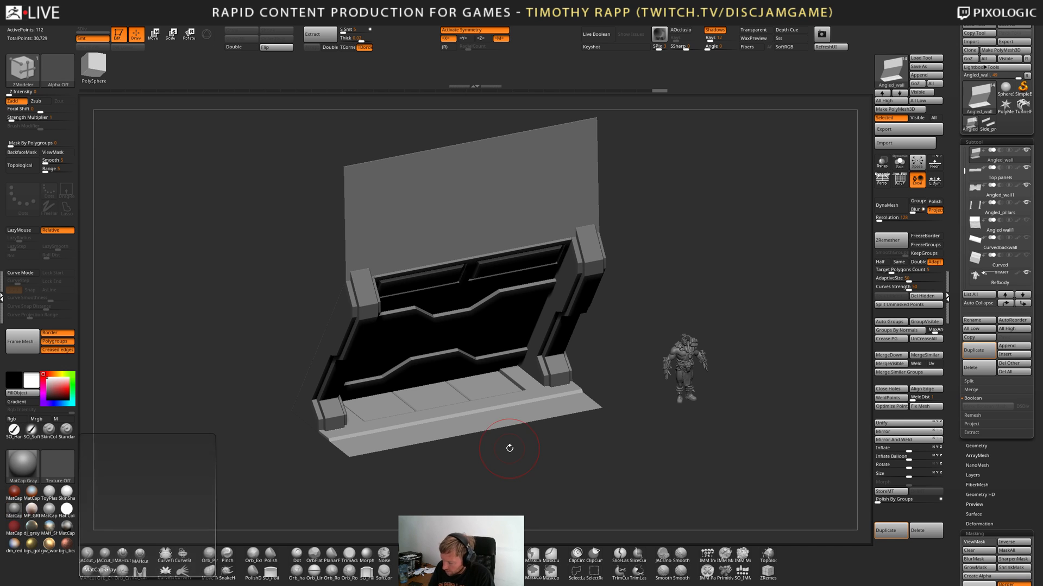
pyautogui.click(67, 493)
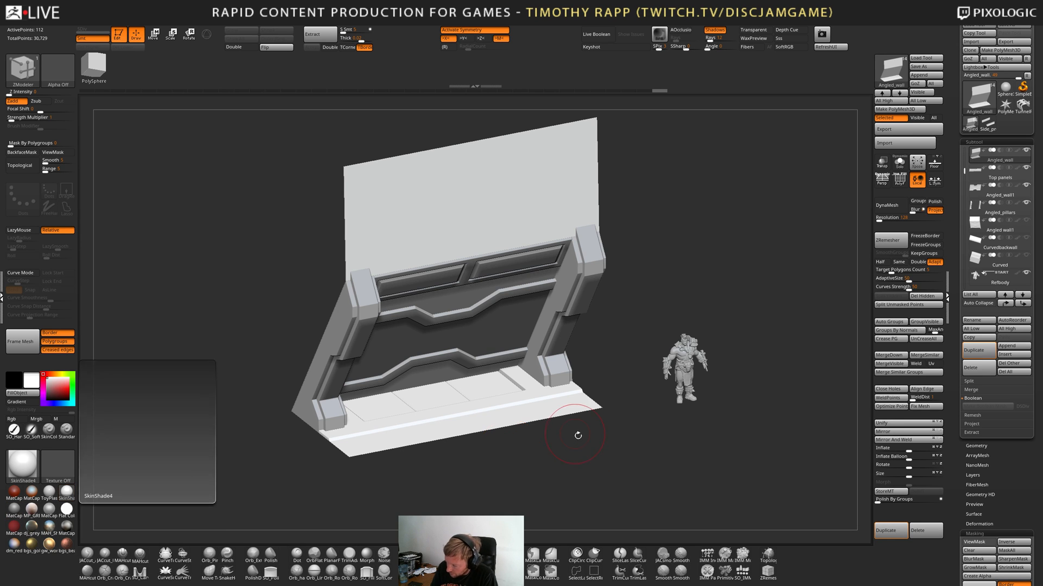
pyautogui.moveTo(577, 436); pyautogui.dragTo(528, 437)
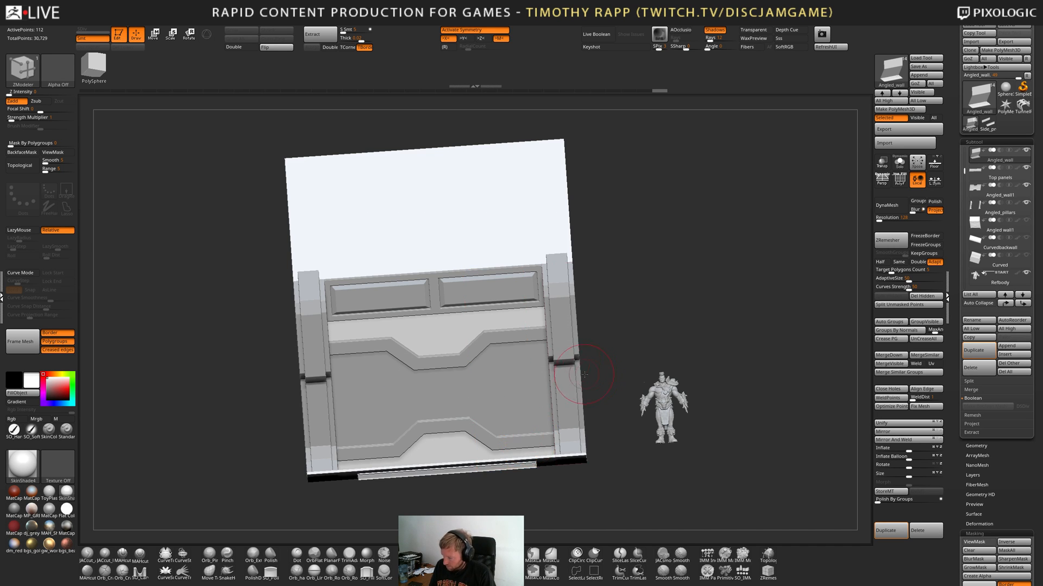
pyautogui.moveTo(608, 377)
pyautogui.mouseDown()
pyautogui.moveTo(595, 409)
pyautogui.moveTo(594, 390)
pyautogui.moveTo(564, 412)
pyautogui.mouseUp()
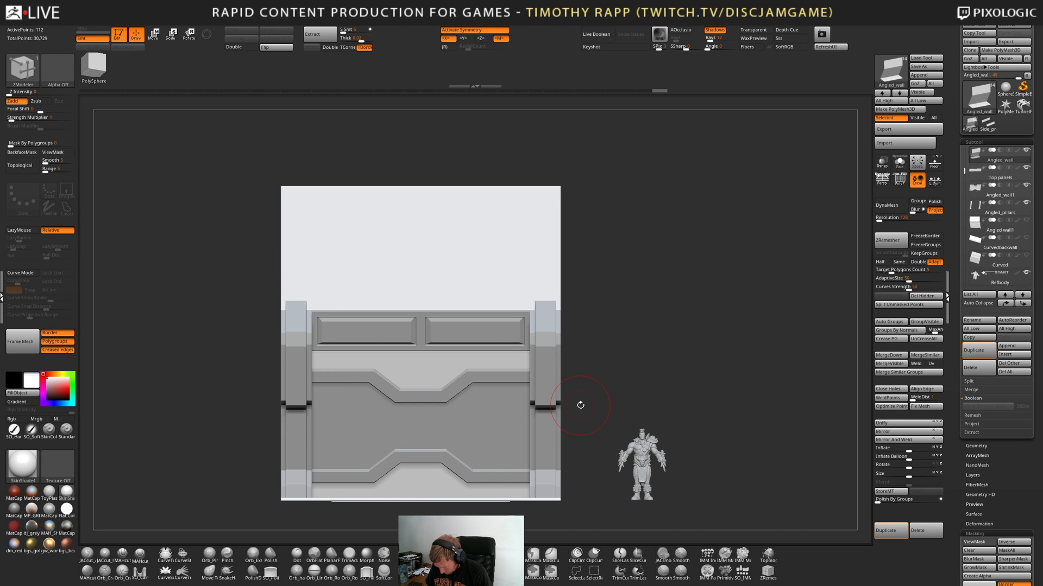
pyautogui.moveTo(580, 405); pyautogui.dragTo(467, 490)
pyautogui.moveTo(481, 419); pyautogui.dragTo(434, 418, button='right')
pyautogui.keyDown('ctrl'); pyautogui.moveTo(467, 451); pyautogui.dragTo(467, 413, button='right'); pyautogui.keyUp('ctrl')
pyautogui.moveTo(559, 416); pyautogui.dragTo(497, 494, button='right')
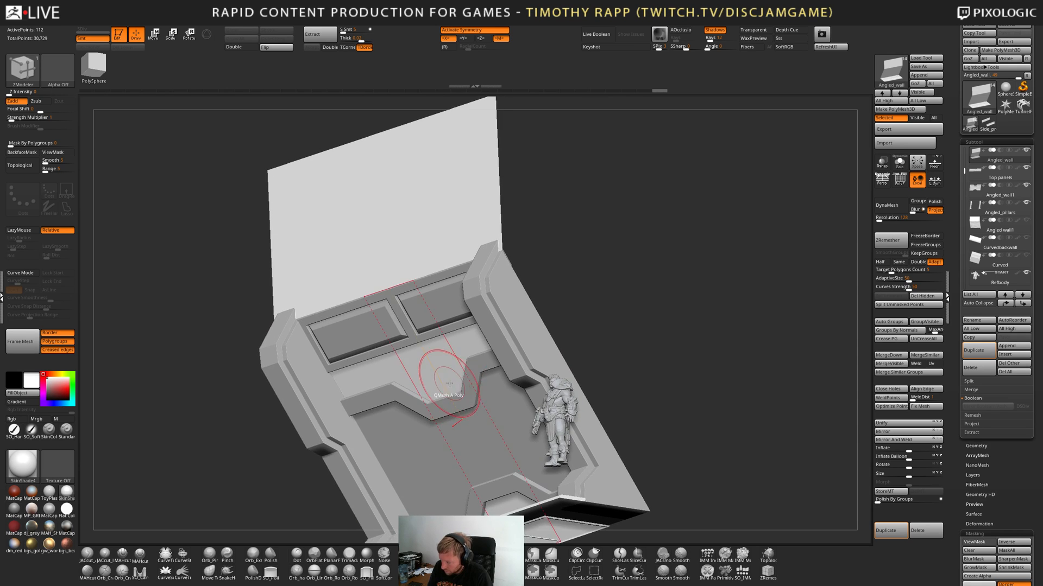
# Examine the base wall's polygroups and edges, both isolated and together with the pillars and panels.
pyautogui.moveTo(442, 372)
pyautogui.mouseDown(button='right')
pyautogui.moveTo(478, 368)
pyautogui.moveTo(438, 372)
pyautogui.moveTo(450, 370)
pyautogui.mouseUp(button='right')
pyautogui.hotkey('shift', 'f')
pyautogui.keyDown('ctrl'); pyautogui.moveTo(489, 448); pyautogui.dragTo(512, 438, button='right'); pyautogui.keyUp('ctrl')
pyautogui.hotkey('shift', 'f')
pyautogui.hotkey('shift', 'f')
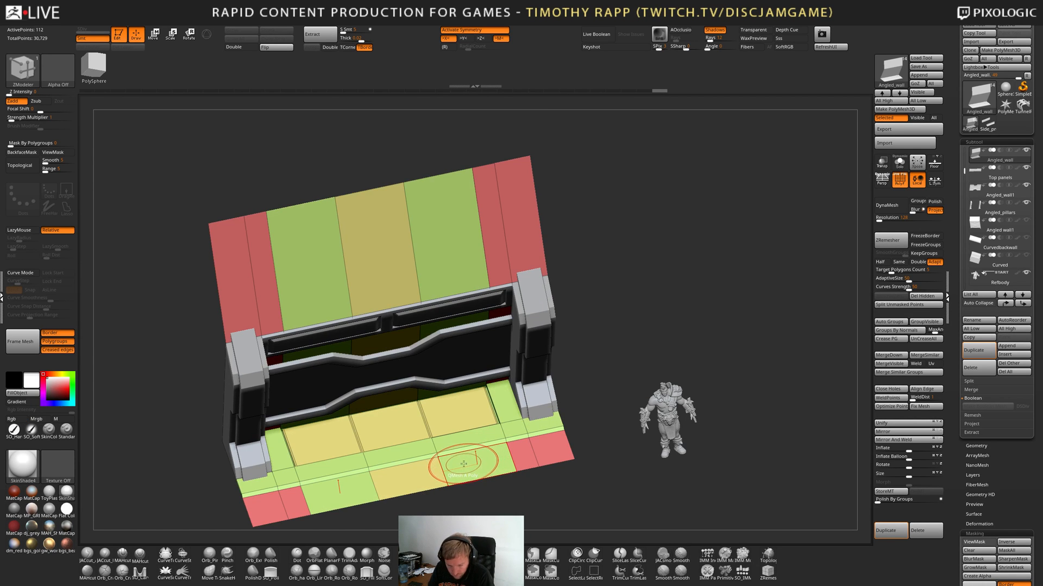
pyautogui.hotkey('alt', 's')
pyautogui.moveTo(465, 473)
pyautogui.mouseDown(button='right')
pyautogui.moveTo(461, 444)
pyautogui.moveTo(466, 478)
pyautogui.moveTo(475, 465)
pyautogui.moveTo(465, 468)
pyautogui.moveTo(512, 475)
pyautogui.moveTo(521, 434)
pyautogui.moveTo(527, 446)
pyautogui.moveTo(521, 433)
pyautogui.moveTo(487, 457)
pyautogui.mouseUp(button='right')
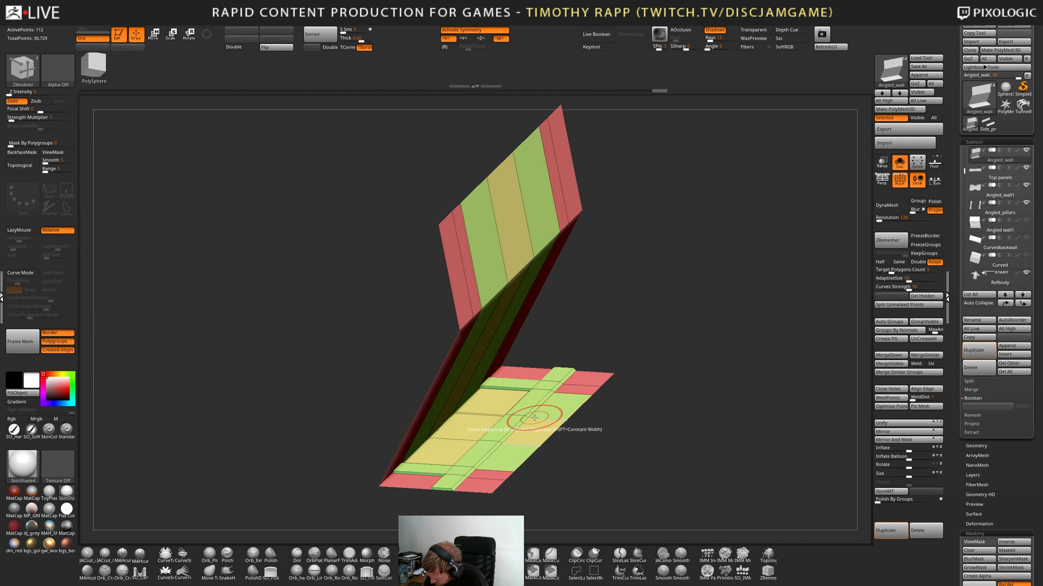
pyautogui.moveTo(535, 418); pyautogui.dragTo(531, 463, button='right')
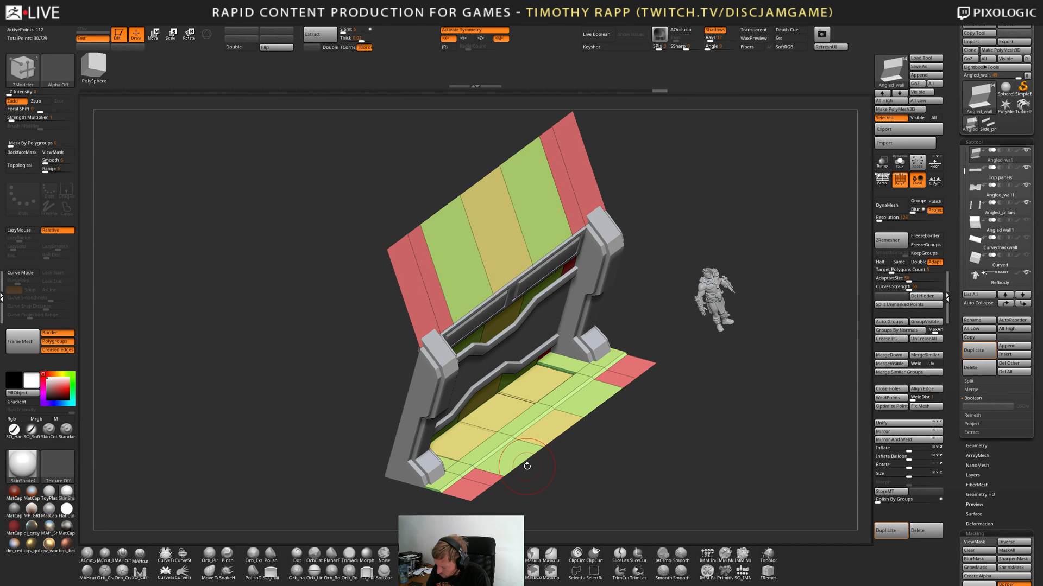
# Duplicate the detailed Angled_wall subtool.
pyautogui.press('ctrl')
pyautogui.keyDown('ctrl'); pyautogui.keyDown('shift'); pyautogui.click(530, 466); pyautogui.keyUp('shift'); pyautogui.keyUp('ctrl')
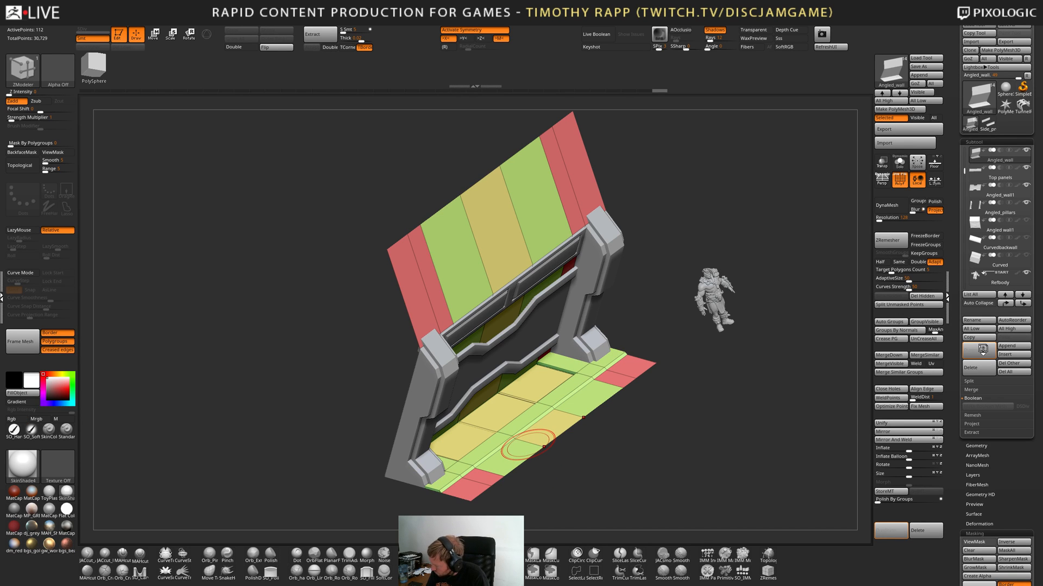
pyautogui.click(983, 350)
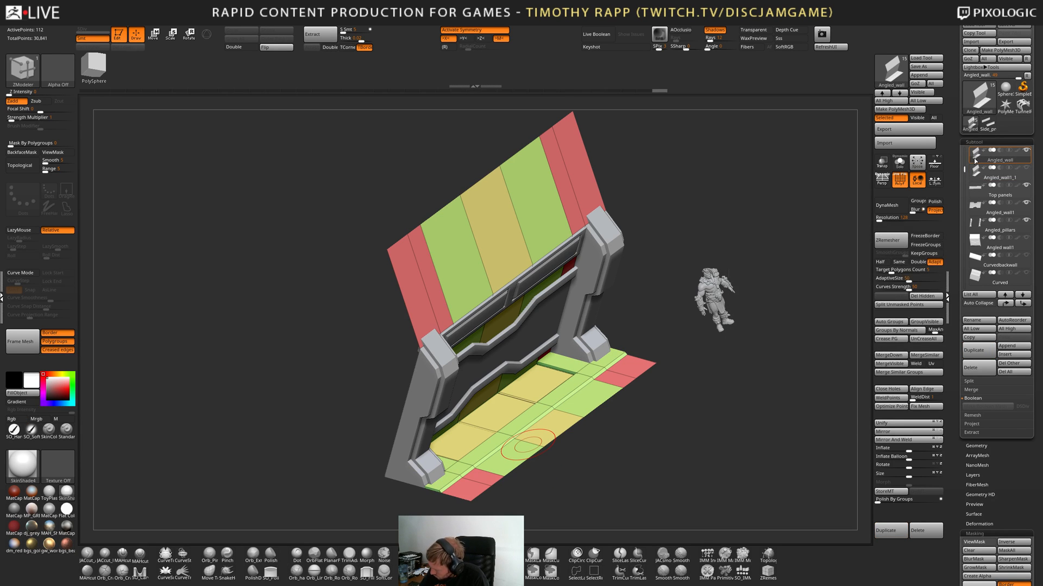
# Undo the frame, groove, panels and lengthwise division on the original Angled_wall subtool, back to its plain lower face.
pyautogui.hotkey('ctrl', 'z')
pyautogui.hotkey('ctrl', 'z')
pyautogui.hotkey('ctrl', 'z')
pyautogui.hotkey('ctrl', 'z')
pyautogui.hotkey('ctrl', 'z')
pyautogui.hotkey('ctrl', 'z')
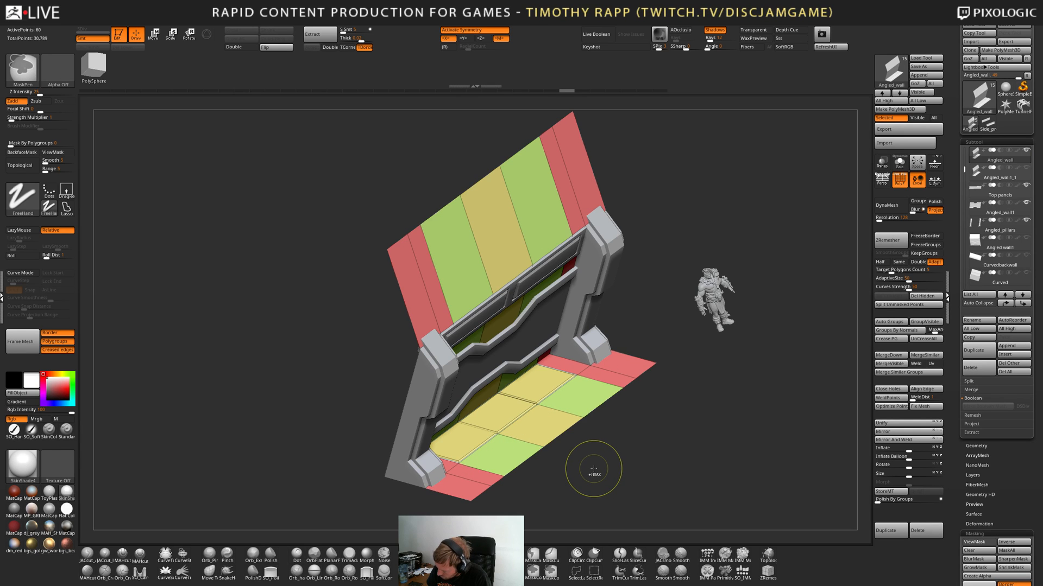
pyautogui.hotkey('ctrl', 'z')
pyautogui.hotkey('ctrl', 'z')
pyautogui.hotkey('ctrl', 'z')
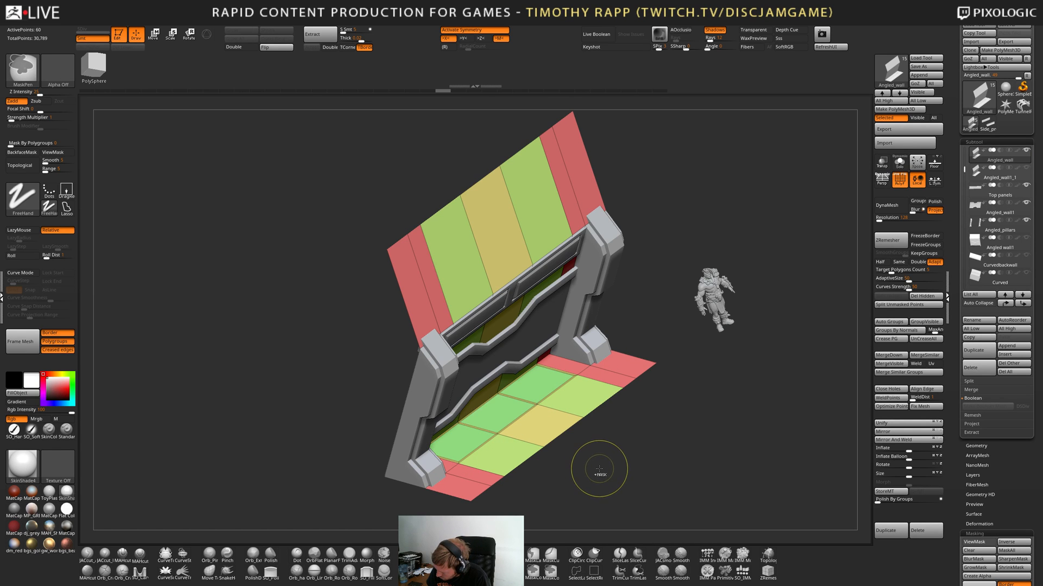
pyautogui.hotkey('ctrl', 'z')
pyautogui.hotkey('ctrl', 'z')
pyautogui.hotkey('ctrl', 'z')
pyautogui.hotkey('ctrl', 'z')
pyautogui.hotkey('ctrl', 'z')
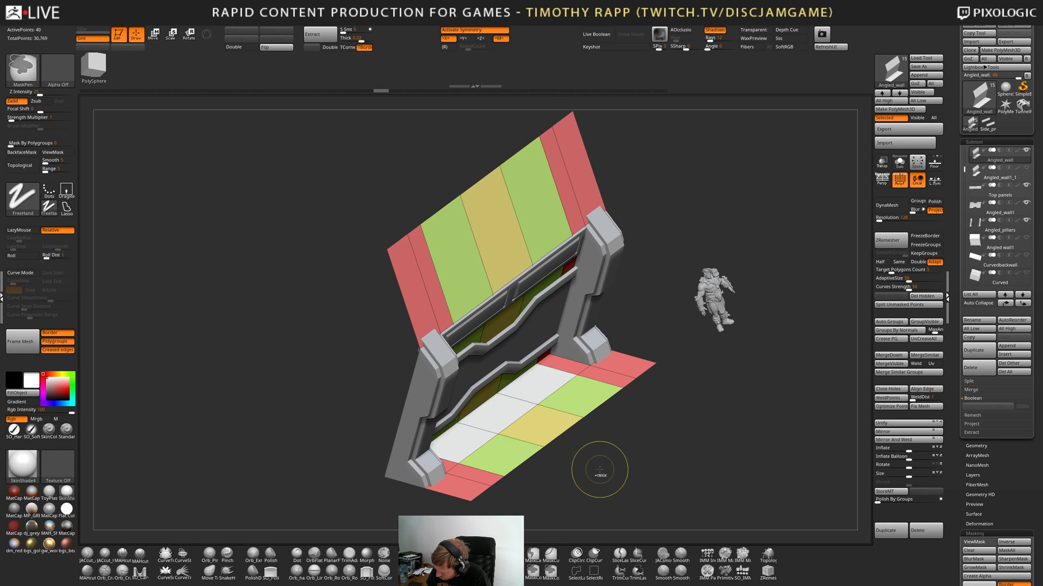
pyautogui.hotkey('ctrl', 'z')
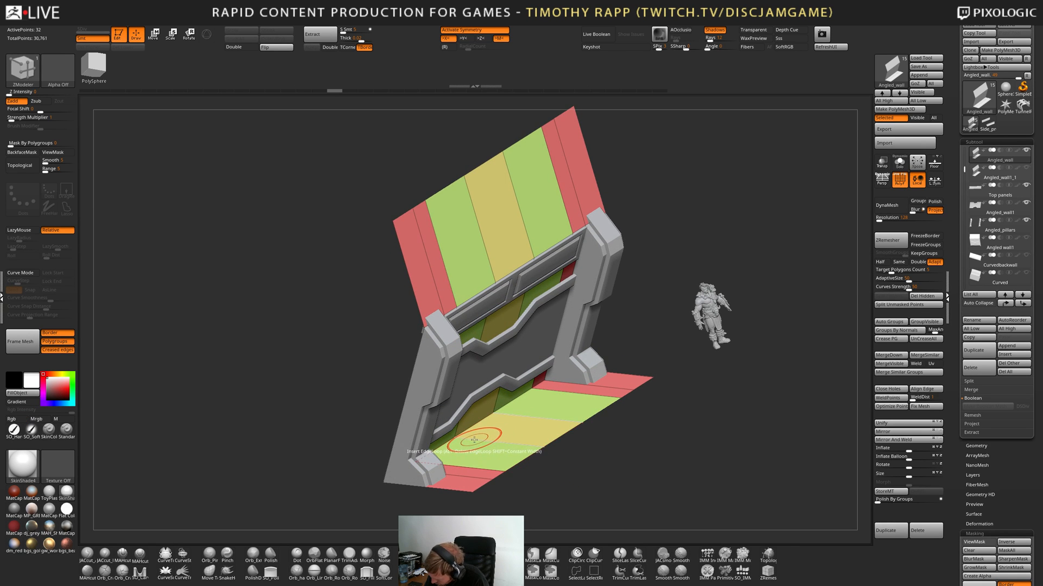
# Try a single lengthwise edge loop across the wall's lower face, undo it, and open the ZModeler edge actions.
pyautogui.moveTo(474, 438); pyautogui.dragTo(521, 464, button='right')
pyautogui.click(460, 458)
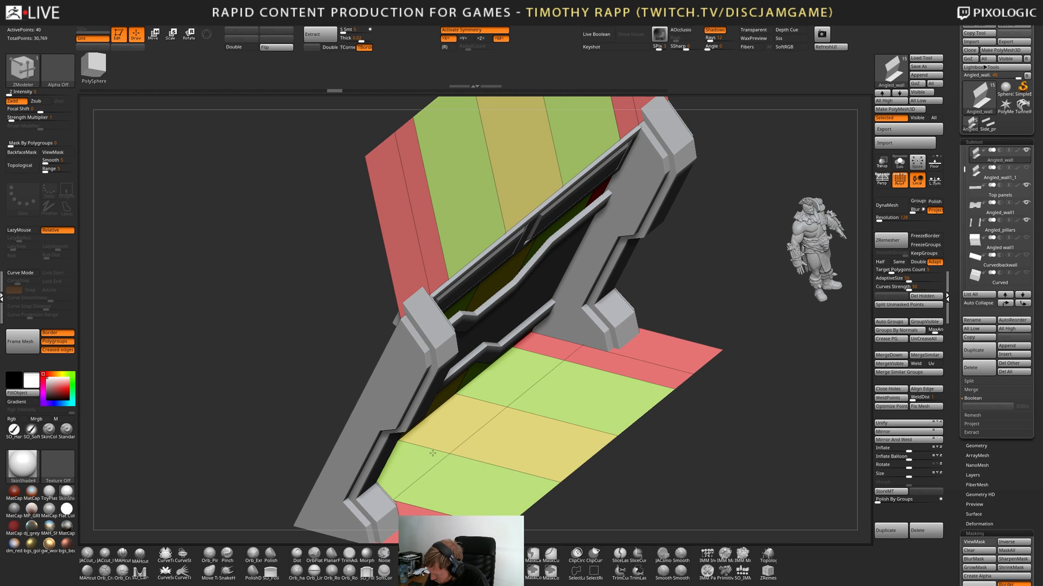
pyautogui.hotkey('ctrl', 'z')
pyautogui.press('space')
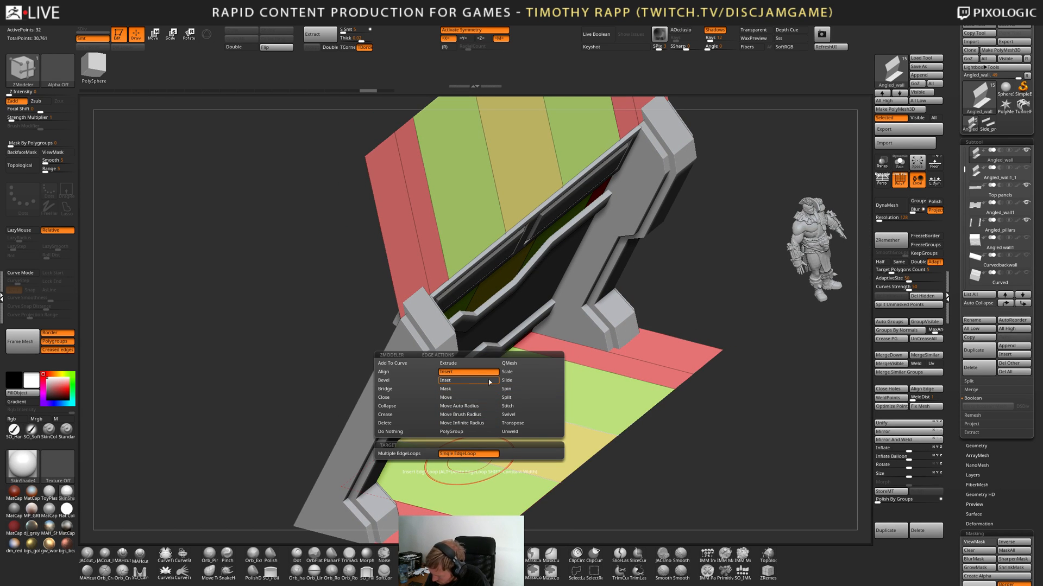
# Insert multiple edge loops along the lower floor panel and mark its central faces between the pillars.
pyautogui.click(408, 456)
pyautogui.moveTo(489, 374); pyautogui.dragTo(508, 433)
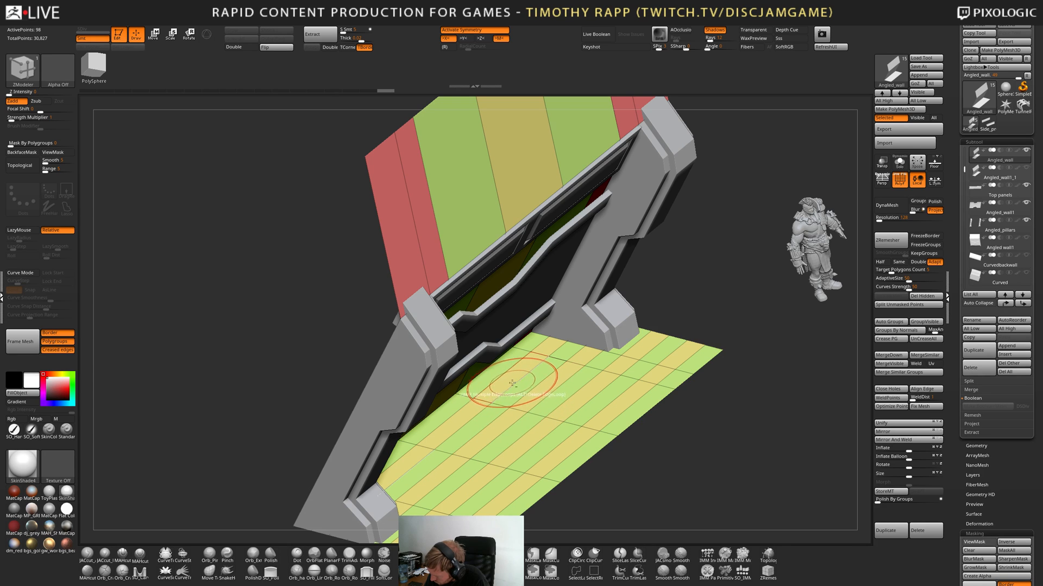
pyautogui.keyDown('alt'); pyautogui.moveTo(507, 381); pyautogui.dragTo(558, 398); pyautogui.keyUp('alt')
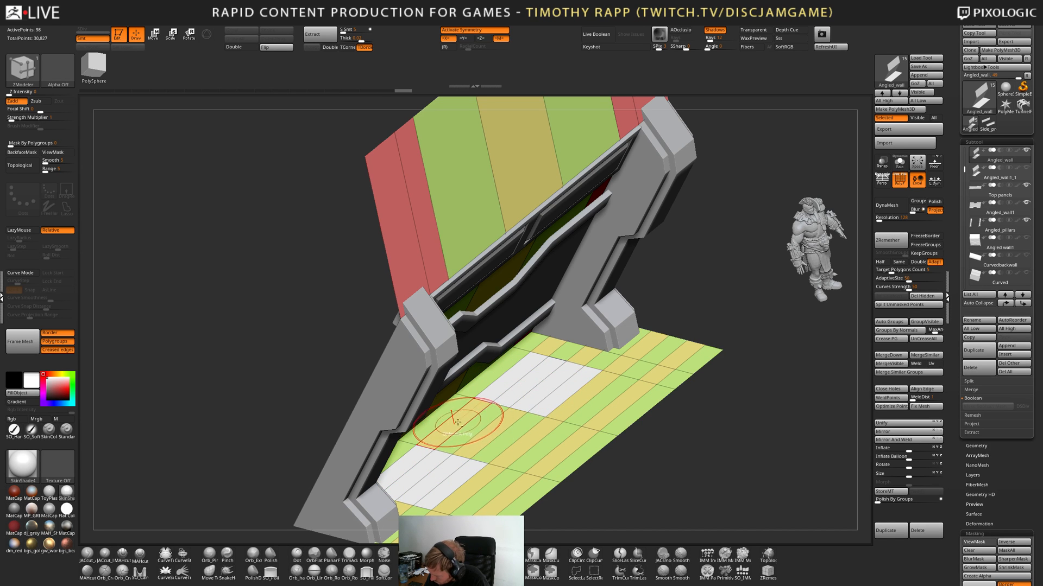
pyautogui.keyDown('alt'); pyautogui.moveTo(459, 424); pyautogui.dragTo(510, 436); pyautogui.keyUp('alt')
pyautogui.keyDown('ctrl'); pyautogui.moveTo(602, 417); pyautogui.dragTo(562, 453, button='right'); pyautogui.keyUp('ctrl')
pyautogui.moveTo(563, 453)
pyautogui.mouseDown(button='right')
pyautogui.moveTo(568, 482)
pyautogui.moveTo(561, 446)
pyautogui.mouseUp(button='right')
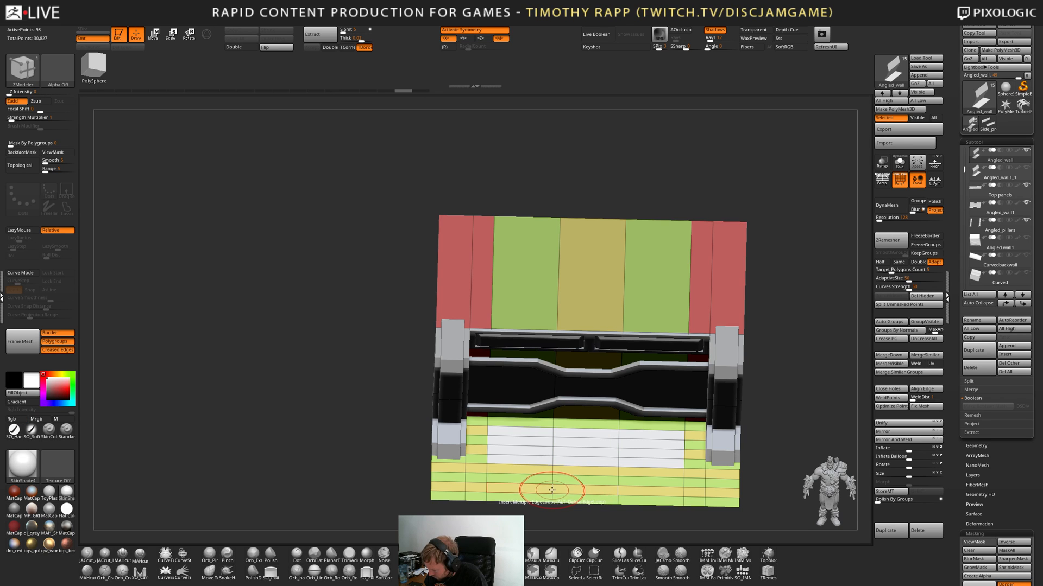
# Bevel the two inner edge loops into narrow strips running down the wall and floor.
pyautogui.press('space')
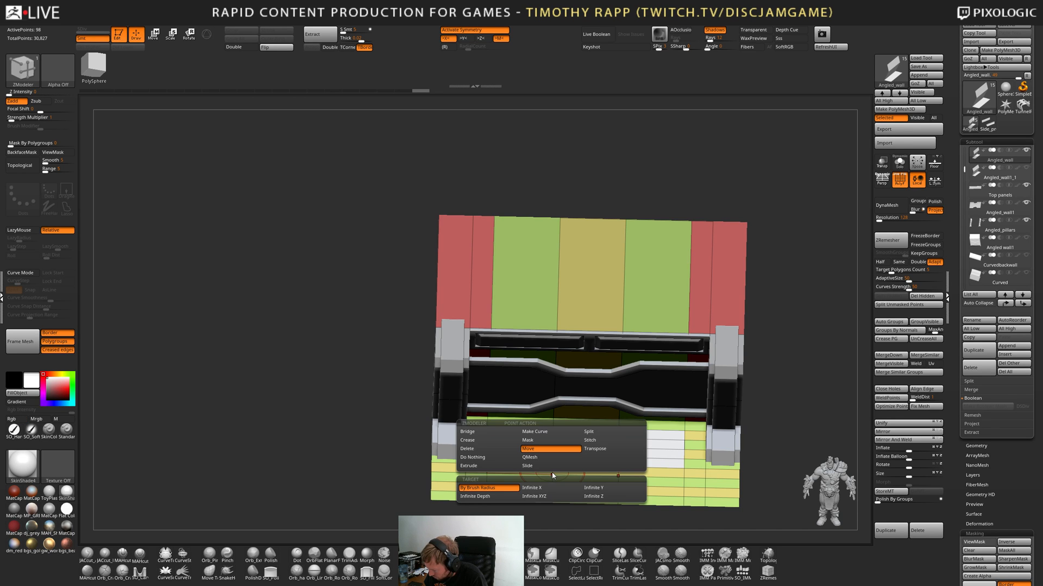
pyautogui.press('space')
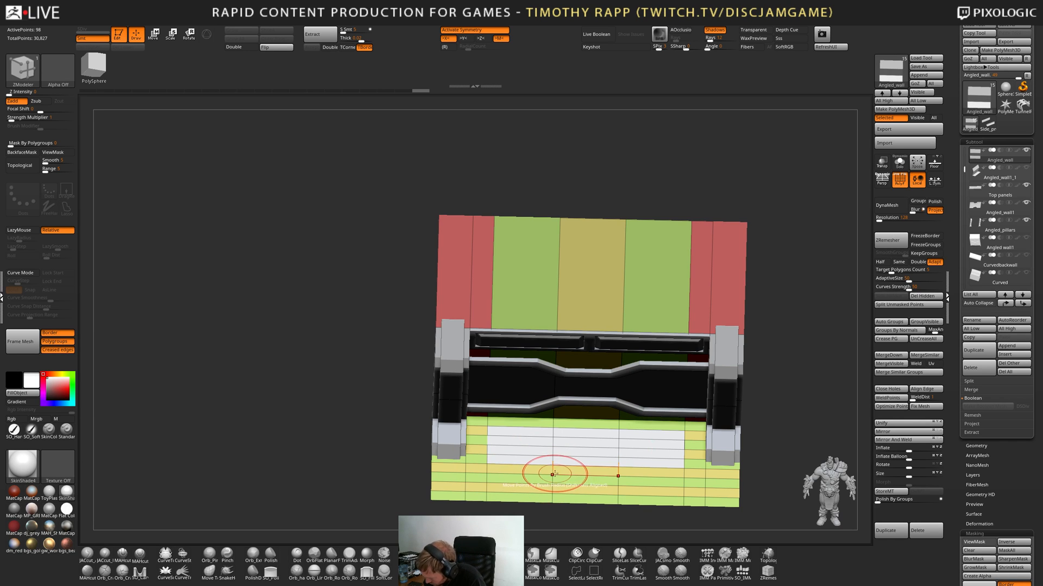
pyautogui.click(552, 470)
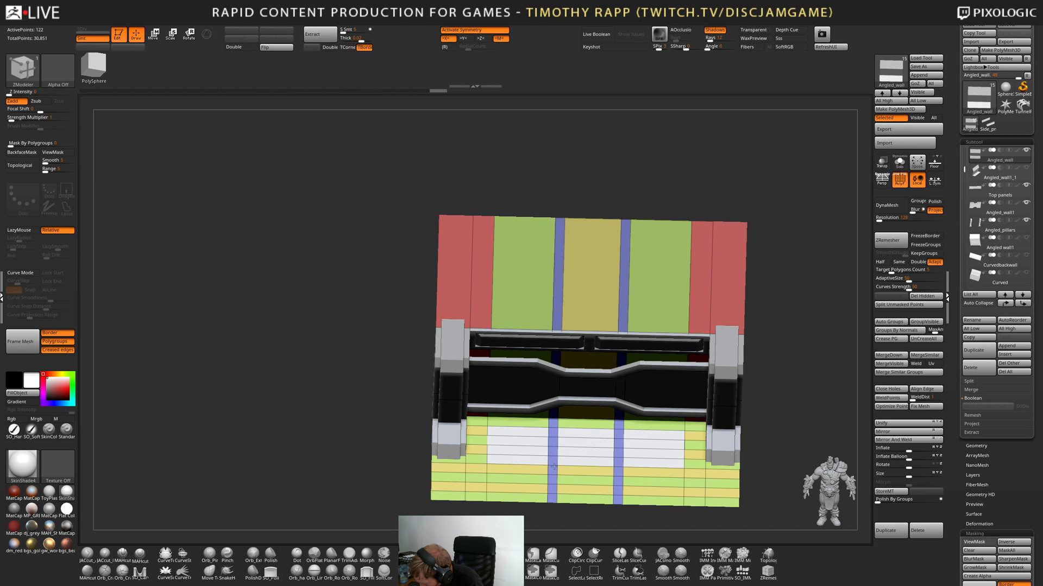
pyautogui.moveTo(613, 460)
pyautogui.keyDown('ctrl'); pyautogui.mouseDown(button='right')
pyautogui.moveTo(625, 429)
pyautogui.moveTo(592, 464)
pyautogui.moveTo(627, 468)
pyautogui.moveTo(589, 460)
pyautogui.moveTo(604, 461)
pyautogui.moveTo(597, 473)
pyautogui.mouseUp(button='right'); pyautogui.keyUp('ctrl')
pyautogui.hotkey('shift', 'f')
pyautogui.hotkey('shift', 'f')
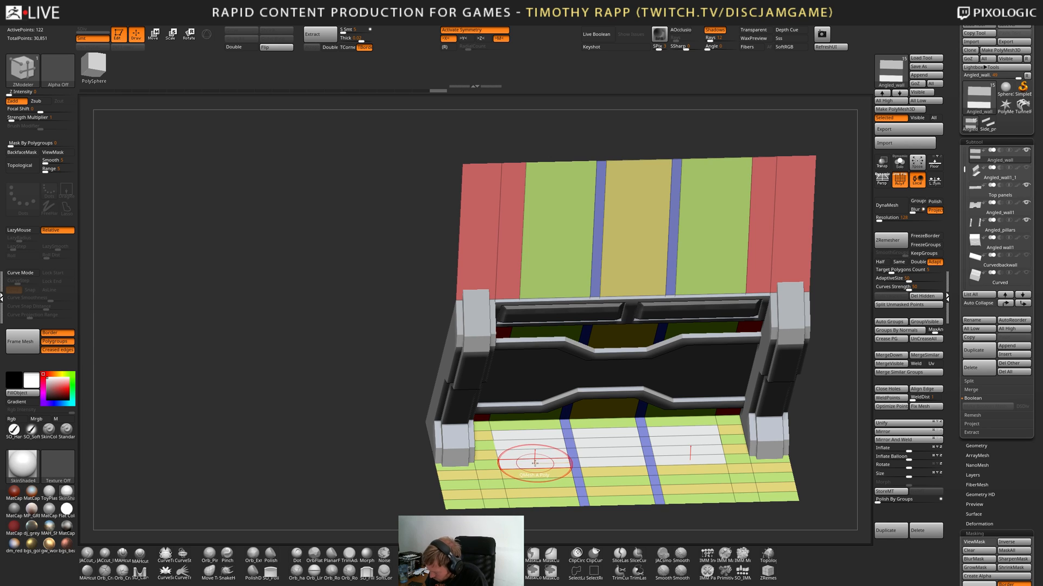
# QMesh the marked floor faces inward to form three recessed panels between the strips.
pyautogui.moveTo(535, 464); pyautogui.dragTo(516, 467, button='right')
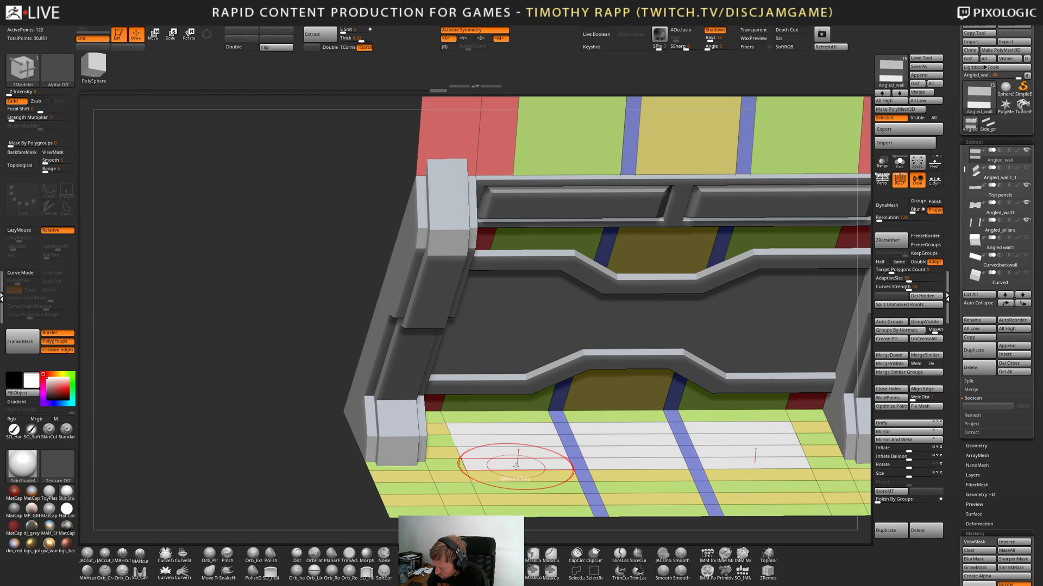
pyautogui.moveTo(512, 465); pyautogui.dragTo(511, 470)
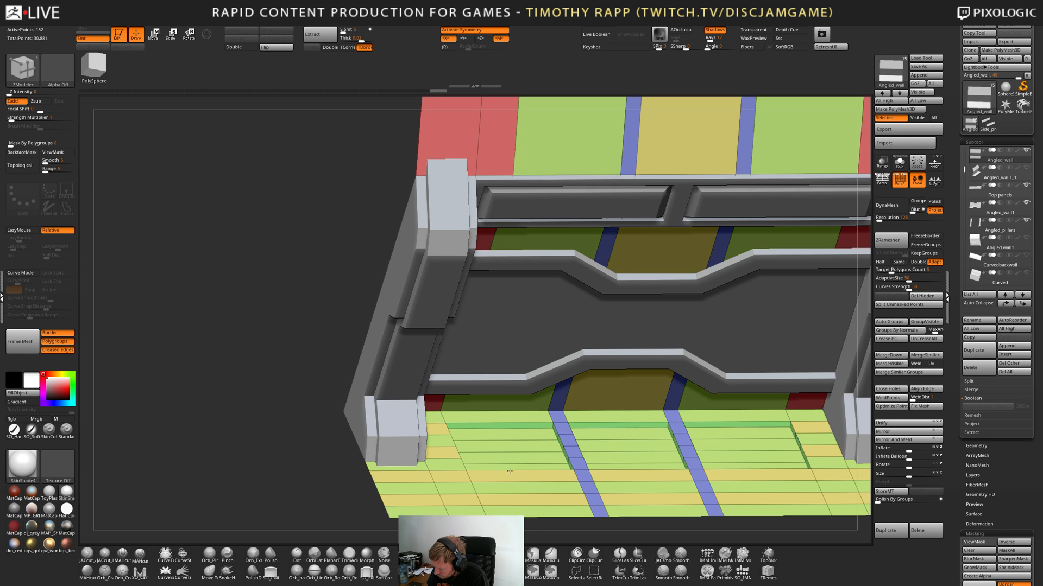
# Mark the faces of all three recessed floor panels and inset them as regions.
pyautogui.moveTo(510, 471)
pyautogui.mouseDown(button='right')
pyautogui.moveTo(503, 459)
pyautogui.moveTo(510, 463)
pyautogui.mouseUp(button='right')
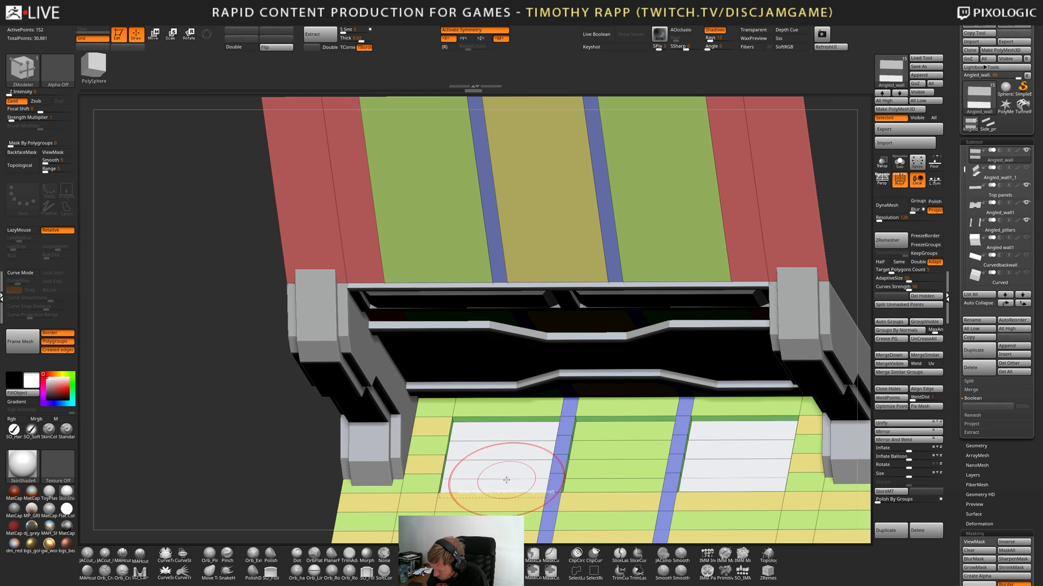
pyautogui.press('space')
pyautogui.keyDown('alt'); pyautogui.moveTo(624, 428); pyautogui.dragTo(607, 486); pyautogui.keyUp('alt')
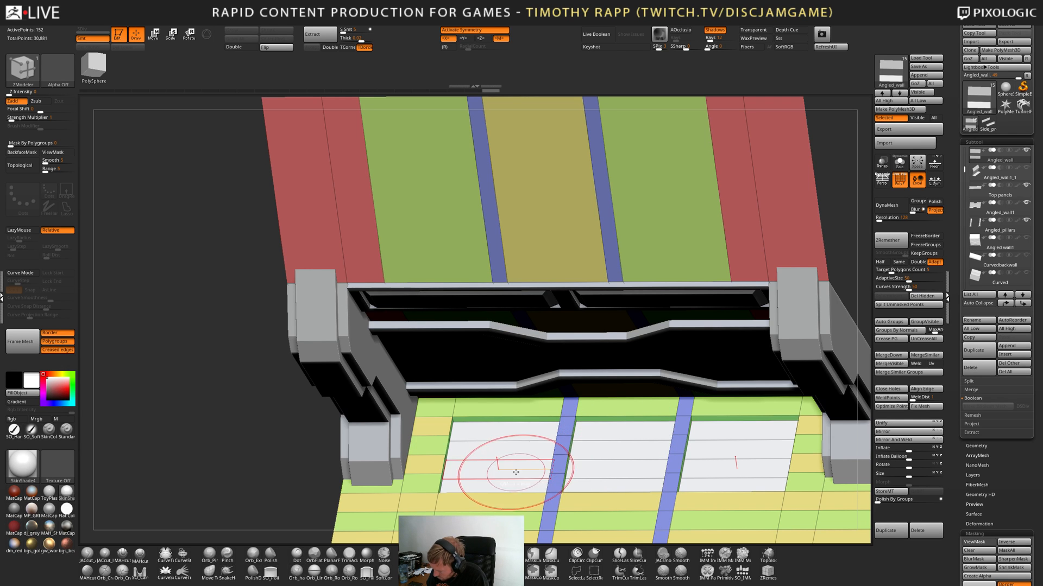
pyautogui.press('space')
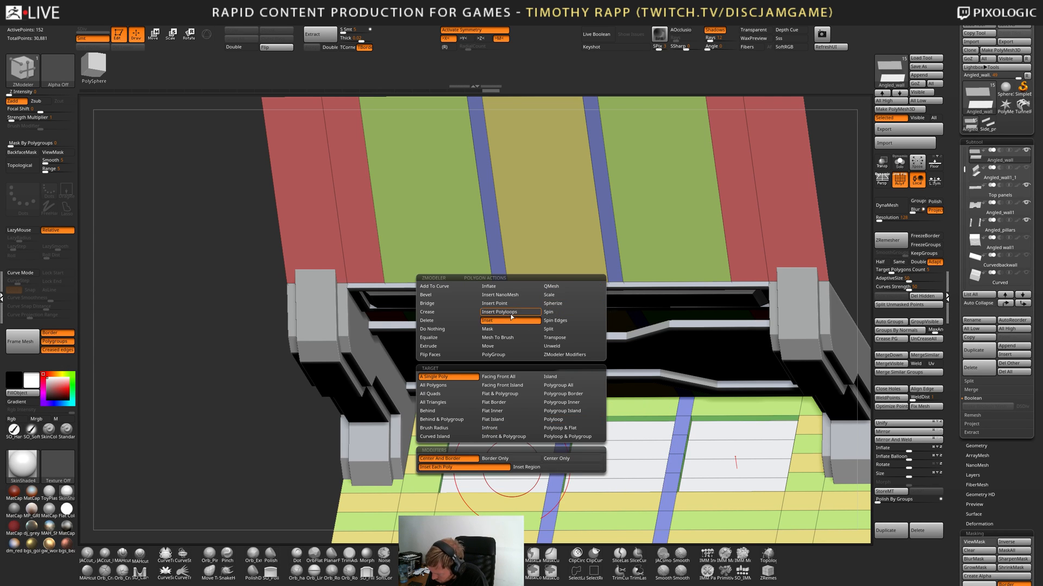
pyautogui.click(504, 465)
pyautogui.hotkey('ctrl', 'z')
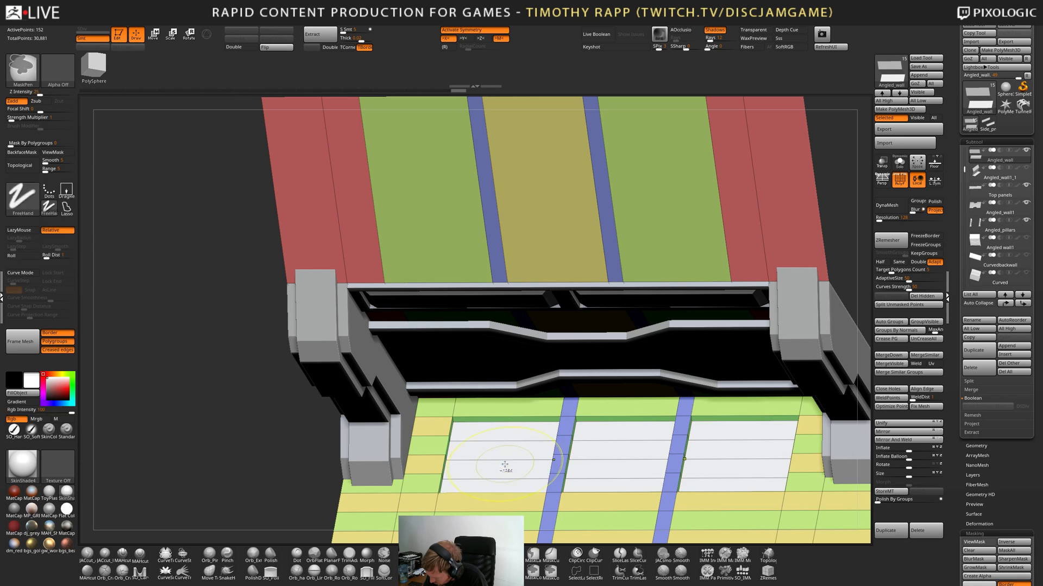
pyautogui.press('space')
pyautogui.click(528, 459)
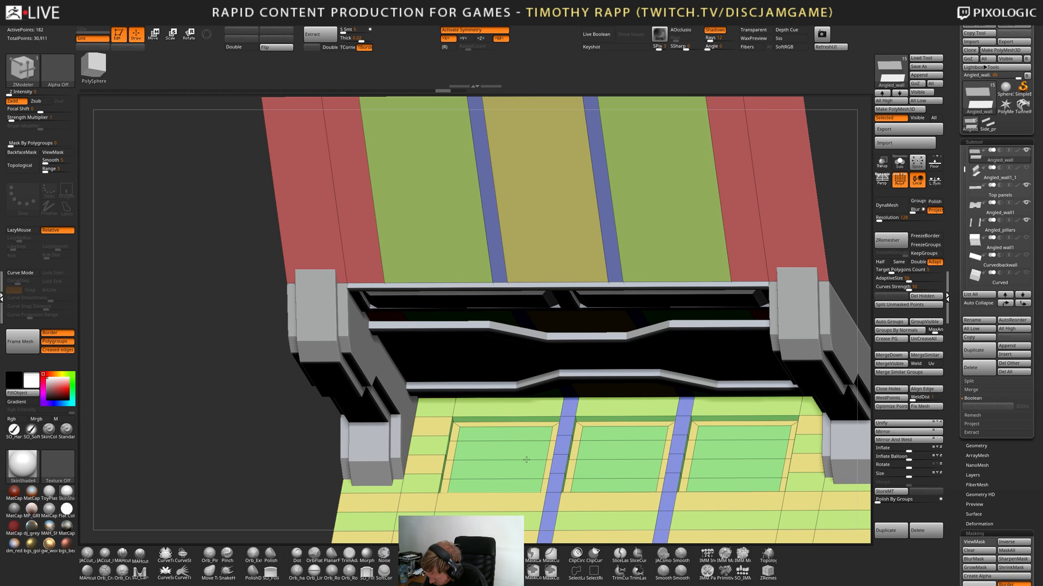
# Mark the inner faces of the three inset panels and shift them with QMesh to slope their borders.
pyautogui.moveTo(526, 461); pyautogui.dragTo(505, 440, button='right')
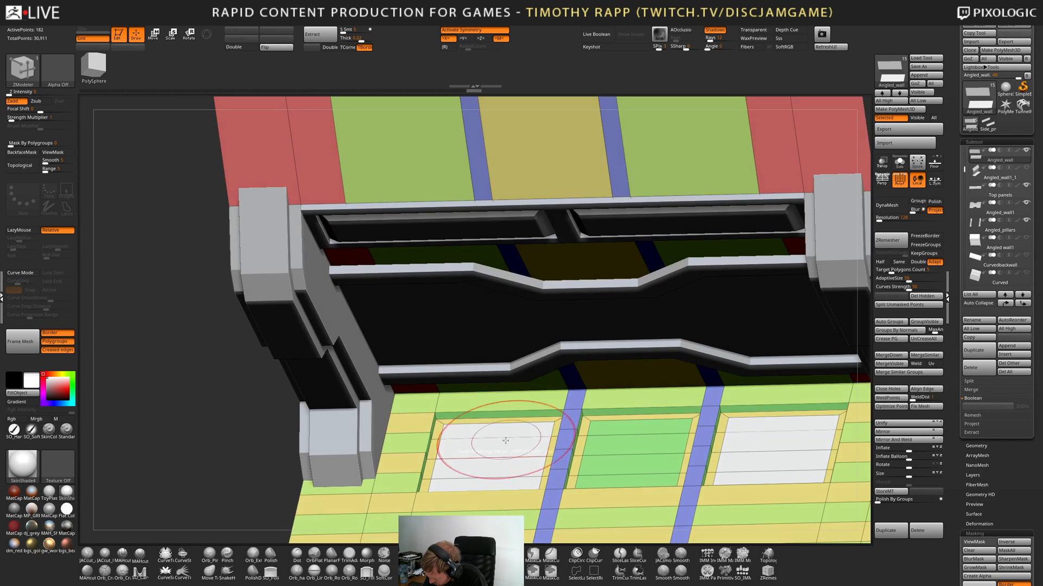
pyautogui.press('space')
pyautogui.click(550, 289)
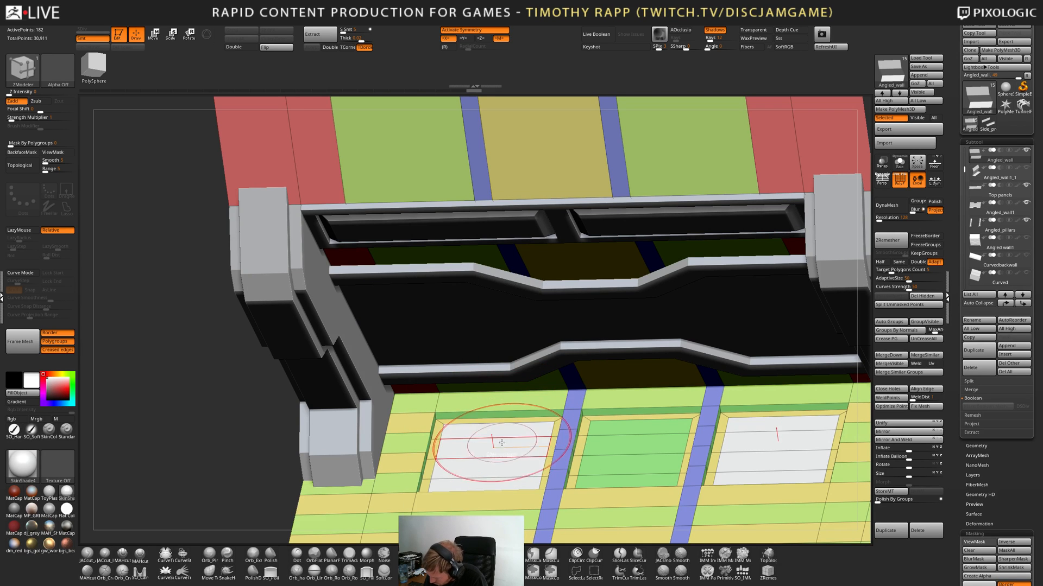
pyautogui.moveTo(500, 443); pyautogui.dragTo(502, 438)
pyautogui.hotkey('ctrl', 'z')
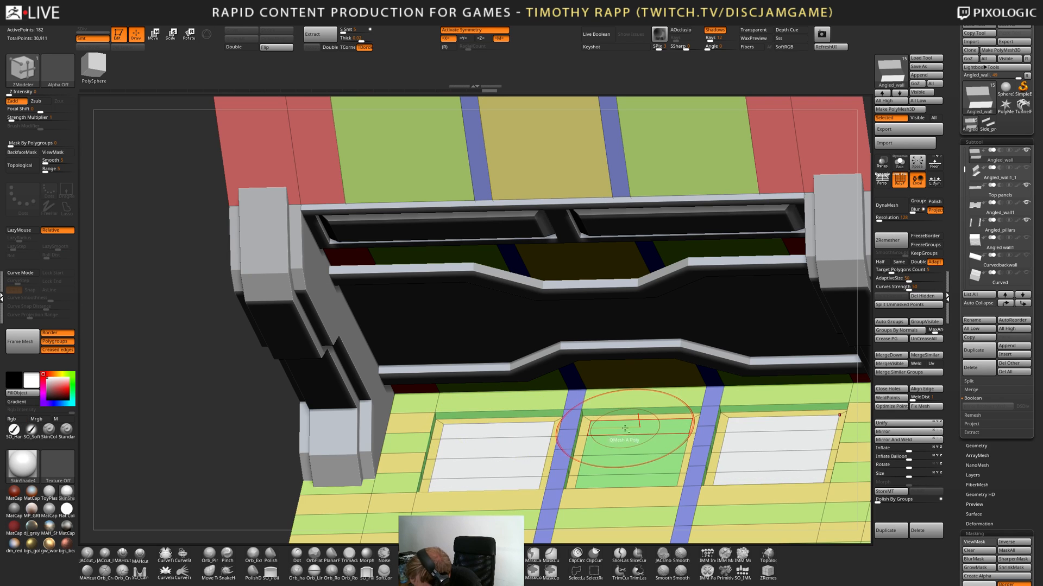
pyautogui.keyDown('alt'); pyautogui.moveTo(624, 427); pyautogui.dragTo(617, 475); pyautogui.keyUp('alt')
pyautogui.moveTo(618, 457); pyautogui.dragTo(617, 470, button='right')
pyautogui.moveTo(617, 470); pyautogui.dragTo(611, 452)
# Mark the floor faces framing the three panels, including the strips between them and the row in front.
pyautogui.moveTo(619, 441)
pyautogui.keyDown('ctrl'); pyautogui.mouseDown(button='right')
pyautogui.moveTo(565, 462)
pyautogui.moveTo(548, 418)
pyautogui.moveTo(689, 471)
pyautogui.moveTo(676, 482)
pyautogui.moveTo(645, 477)
pyautogui.moveTo(668, 475)
pyautogui.moveTo(646, 457)
pyautogui.mouseUp(button='right'); pyautogui.keyUp('ctrl')
pyautogui.hotkey('shift', 'f')
pyautogui.keyDown('ctrl'); pyautogui.moveTo(646, 458); pyautogui.dragTo(597, 482, button='right'); pyautogui.keyUp('ctrl')
pyautogui.hotkey('shift', 'f')
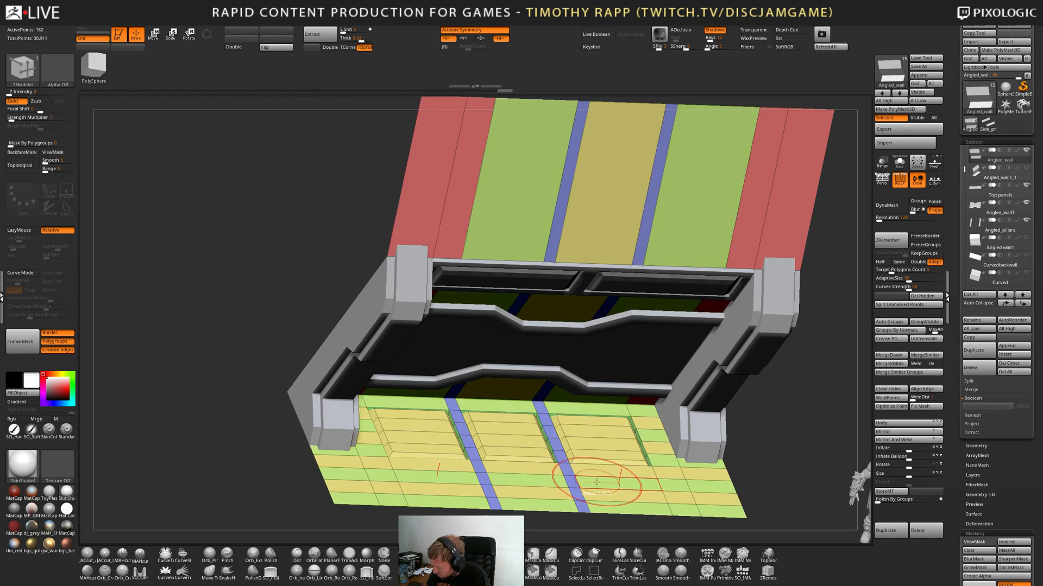
pyautogui.moveTo(444, 478); pyautogui.dragTo(438, 482, button='right')
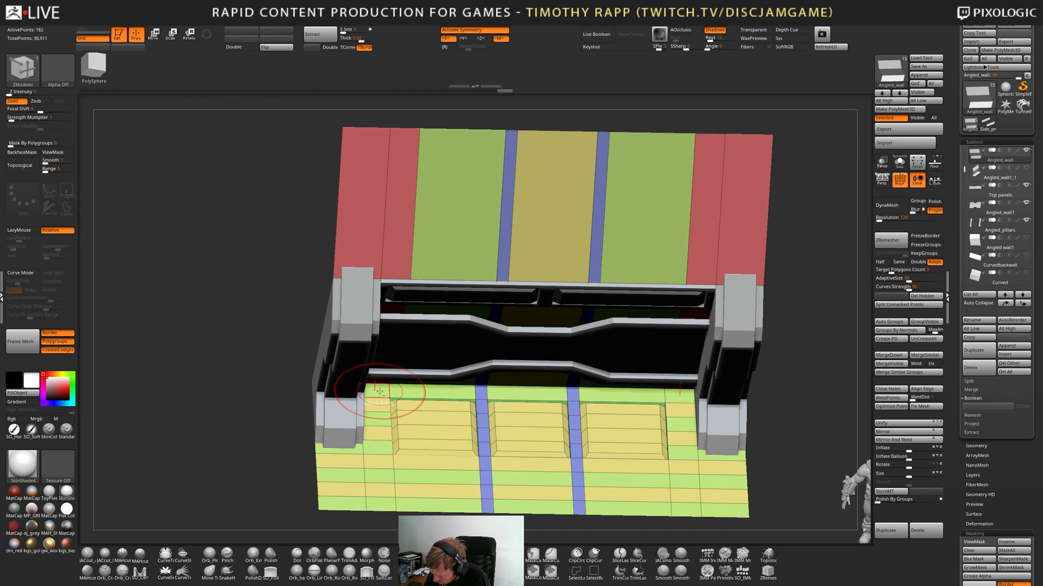
pyautogui.keyDown('alt'); pyautogui.moveTo(378, 393); pyautogui.dragTo(382, 462); pyautogui.keyUp('alt')
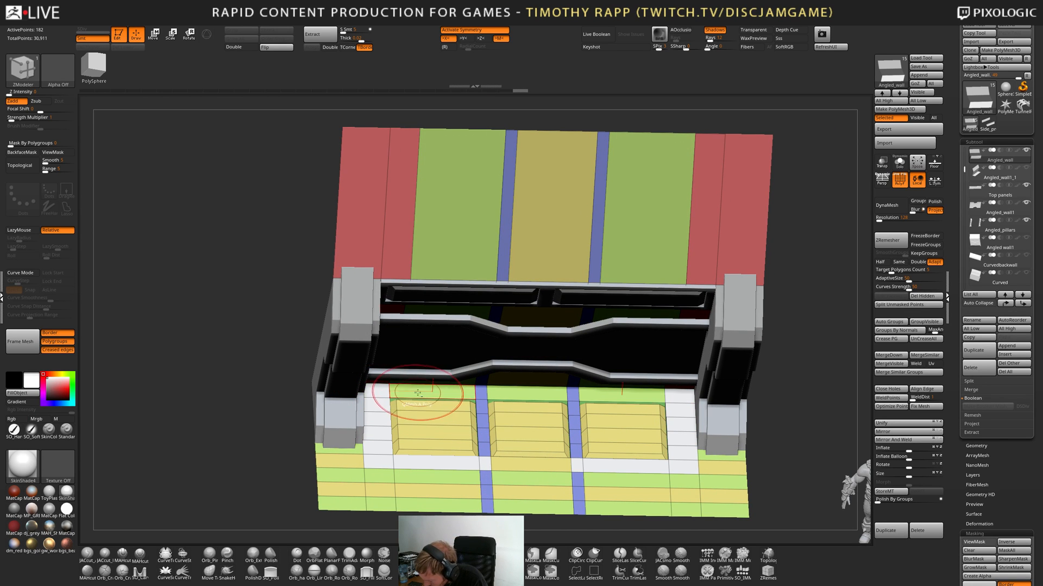
pyautogui.keyDown('alt'); pyautogui.moveTo(426, 394); pyautogui.dragTo(505, 395); pyautogui.keyUp('alt')
pyautogui.keyDown('alt'); pyautogui.click(482, 408); pyautogui.keyUp('alt')
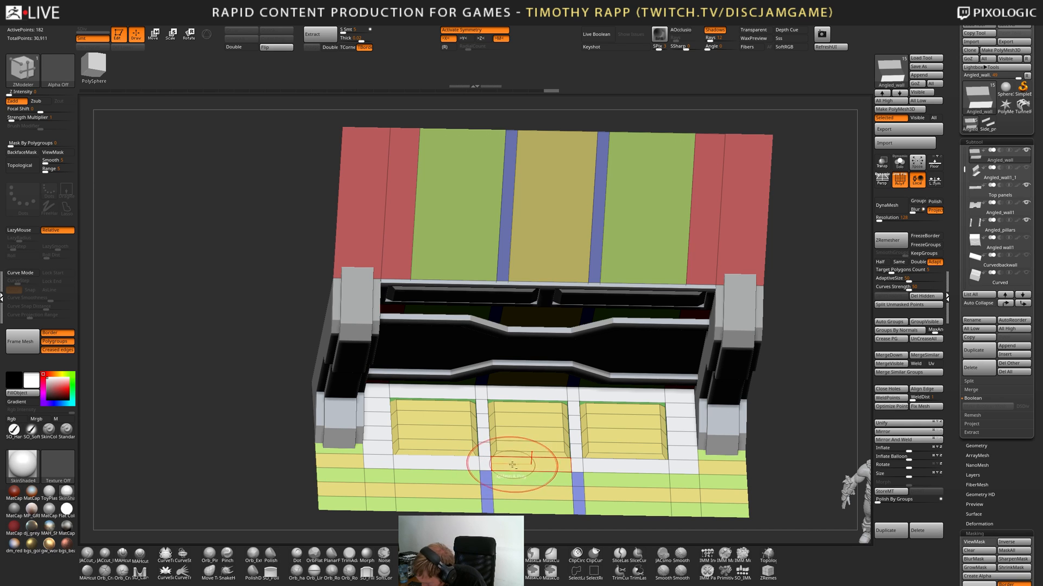
pyautogui.click(484, 464)
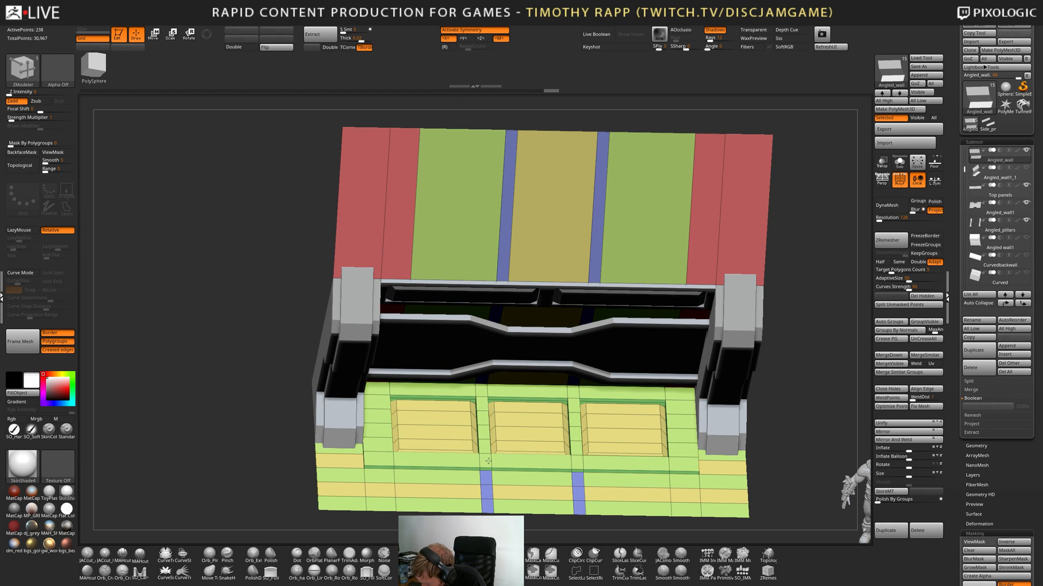
pyautogui.moveTo(489, 460); pyautogui.dragTo(405, 454, button='right')
pyautogui.hotkey('ctrl', 'z')
# Isolate the subtool to add the outer side faces to the marked frame, and raise the whole frame with QMesh.
pyautogui.press('f')
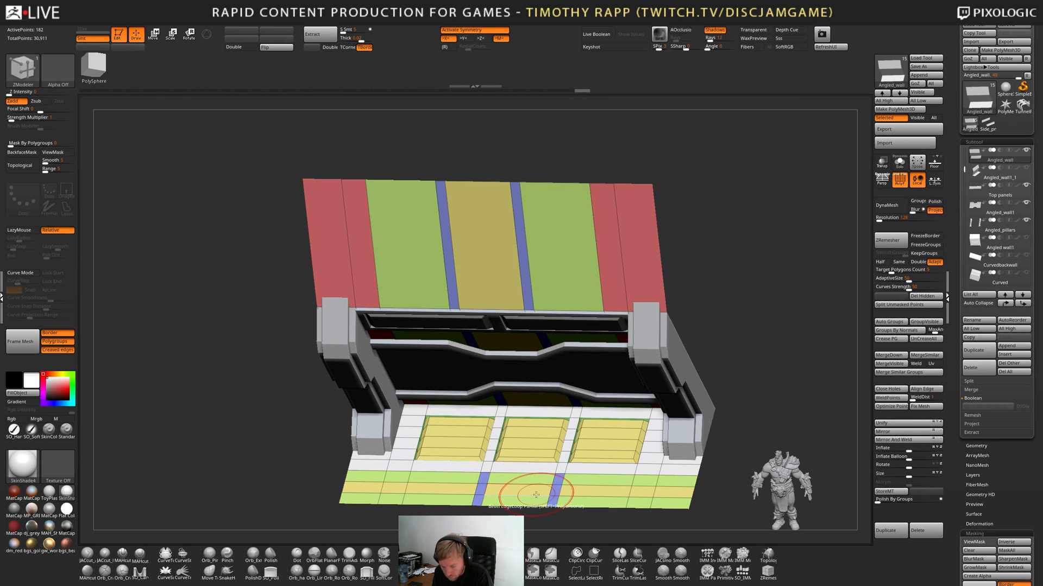
pyautogui.hotkey('alt', 's')
pyautogui.keyDown('alt'); pyautogui.moveTo(682, 446); pyautogui.dragTo(693, 415); pyautogui.keyUp('alt')
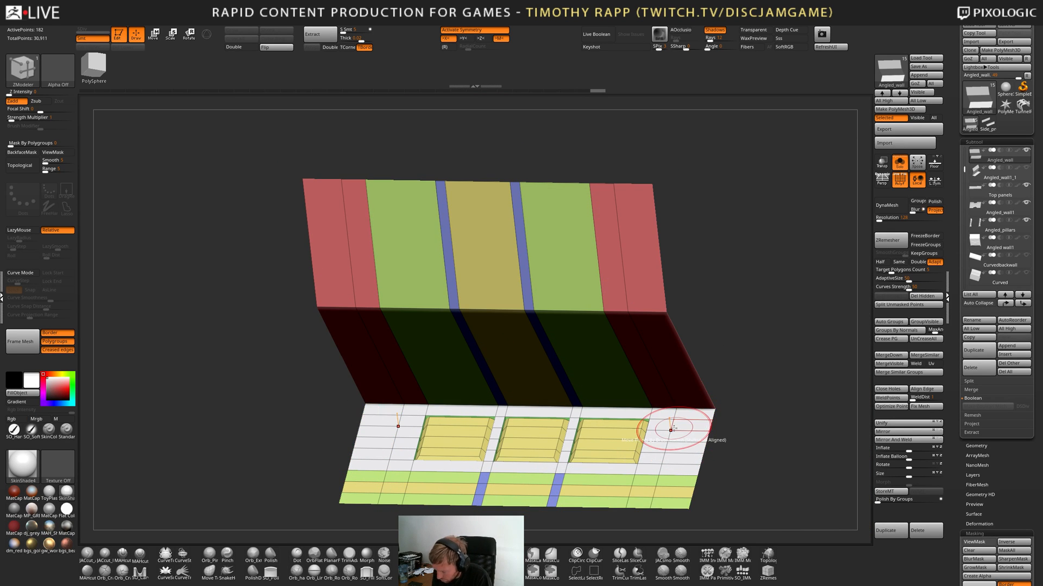
pyautogui.hotkey('alt', 's')
pyautogui.moveTo(536, 483)
pyautogui.mouseDown(button='right')
pyautogui.moveTo(565, 478)
pyautogui.moveTo(538, 483)
pyautogui.mouseUp(button='right')
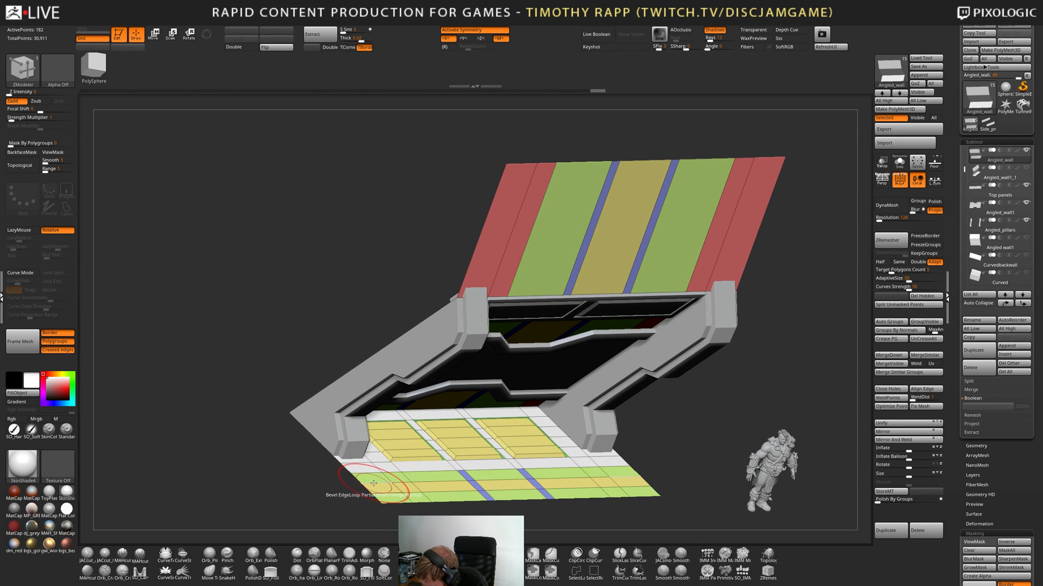
pyautogui.moveTo(380, 471); pyautogui.dragTo(388, 465)
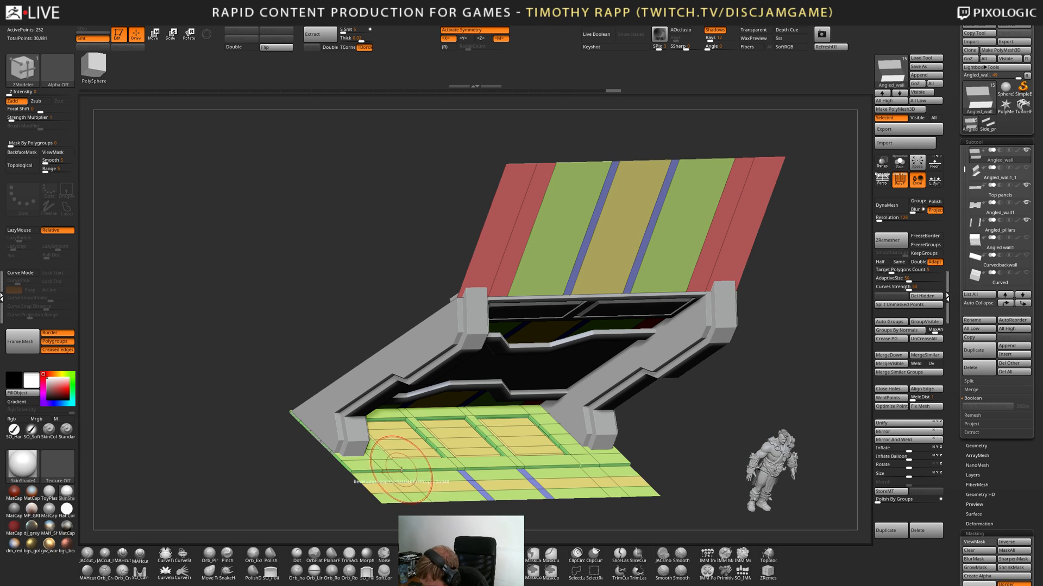
pyautogui.click(392, 468)
pyautogui.hotkey('ctrl', 'z')
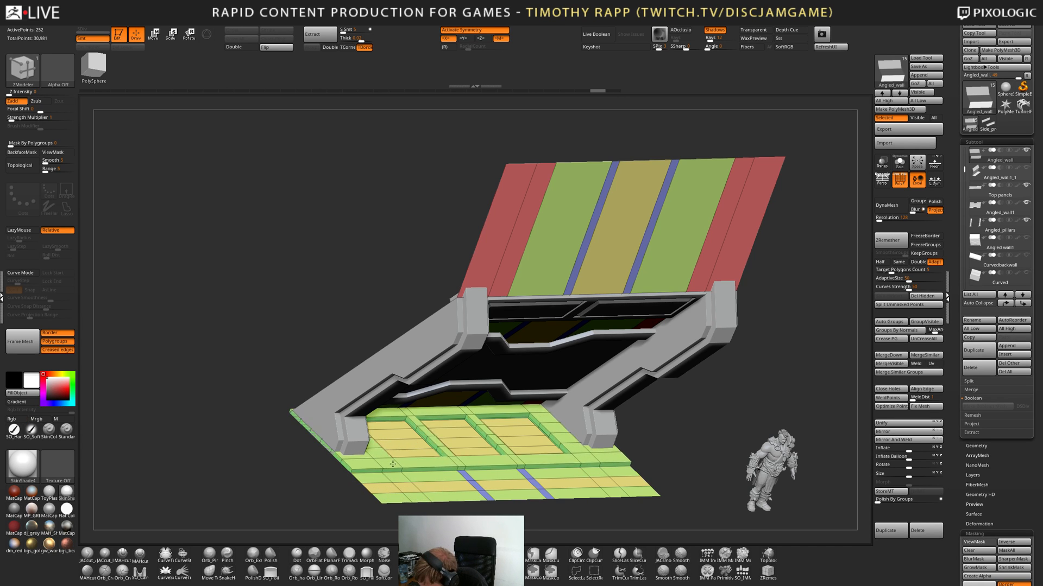
# Insert a single edge loop along the front of the raised floor frame.
pyautogui.scroll(3, 407, 468)
pyautogui.moveTo(414, 469)
pyautogui.mouseDown(button='right')
pyautogui.moveTo(400, 470)
pyautogui.moveTo(410, 484)
pyautogui.moveTo(404, 469)
pyautogui.mouseUp(button='right')
pyautogui.press('space')
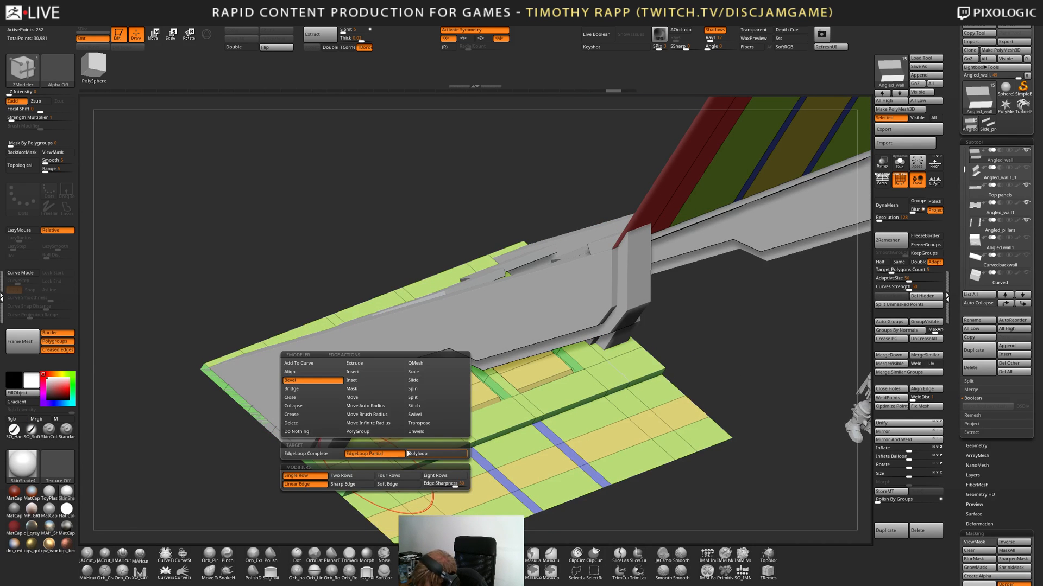
pyautogui.click(372, 373)
pyautogui.click(375, 472)
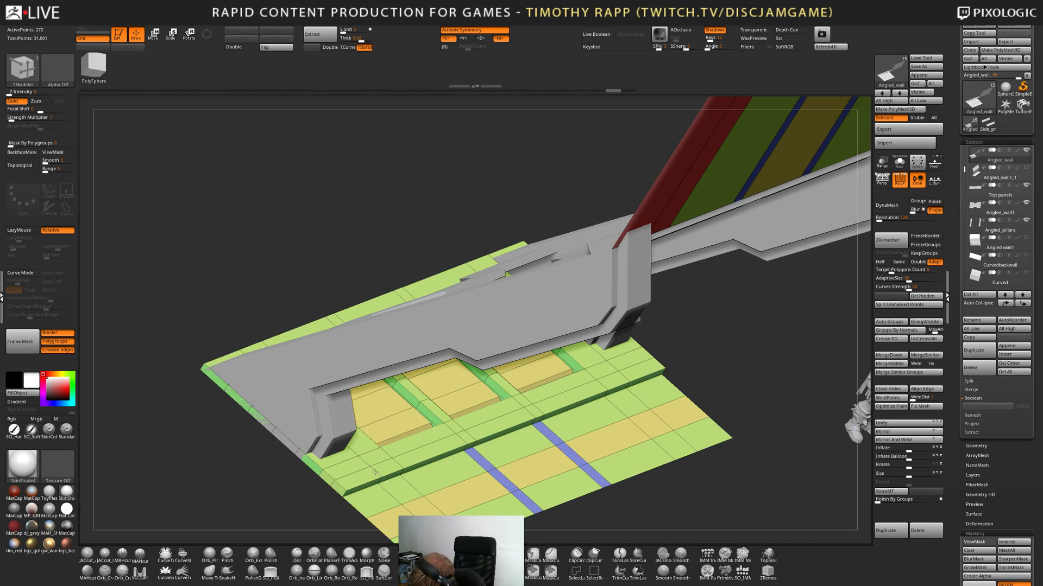
pyautogui.hotkey('ctrl', 'z')
pyautogui.press('space')
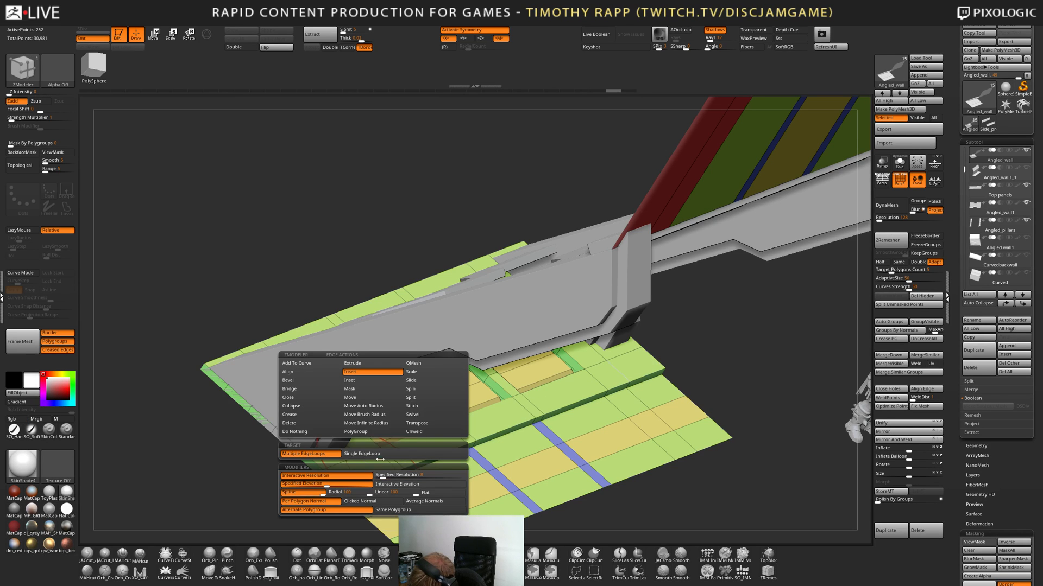
pyautogui.click(368, 454)
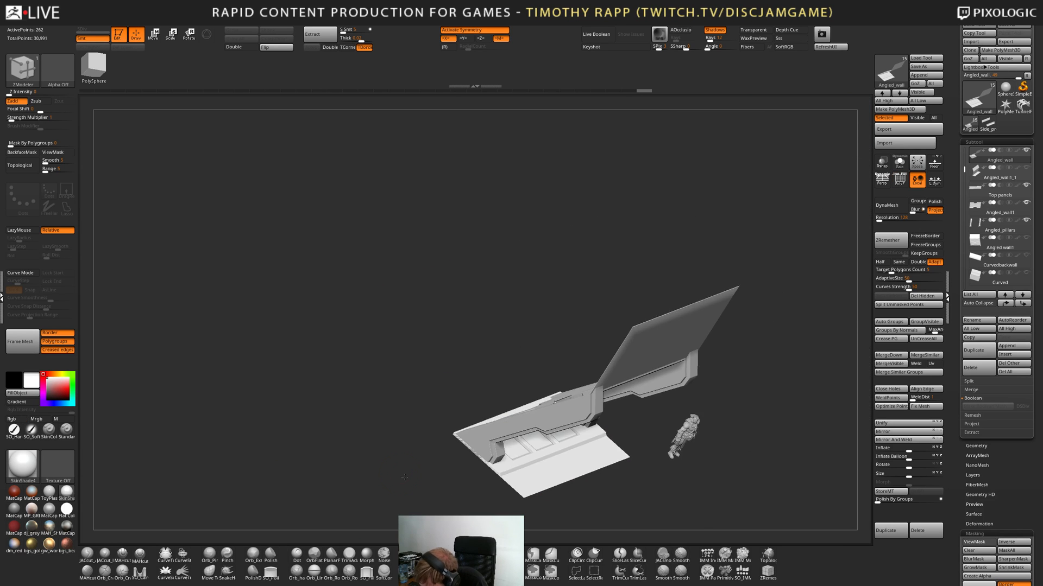
# Examine the panelled floor section from several angles, with and without the polygroup wireframe.
pyautogui.keyDown('shift'); pyautogui.moveTo(404, 477); pyautogui.dragTo(536, 454); pyautogui.keyUp('shift')
pyautogui.keyDown('alt'); pyautogui.moveTo(604, 480); pyautogui.dragTo(566, 467); pyautogui.keyUp('alt')
pyautogui.keyDown('alt'); pyautogui.moveTo(566, 467); pyautogui.dragTo(548, 499); pyautogui.keyUp('alt')
pyautogui.hotkey('shift', 'f')
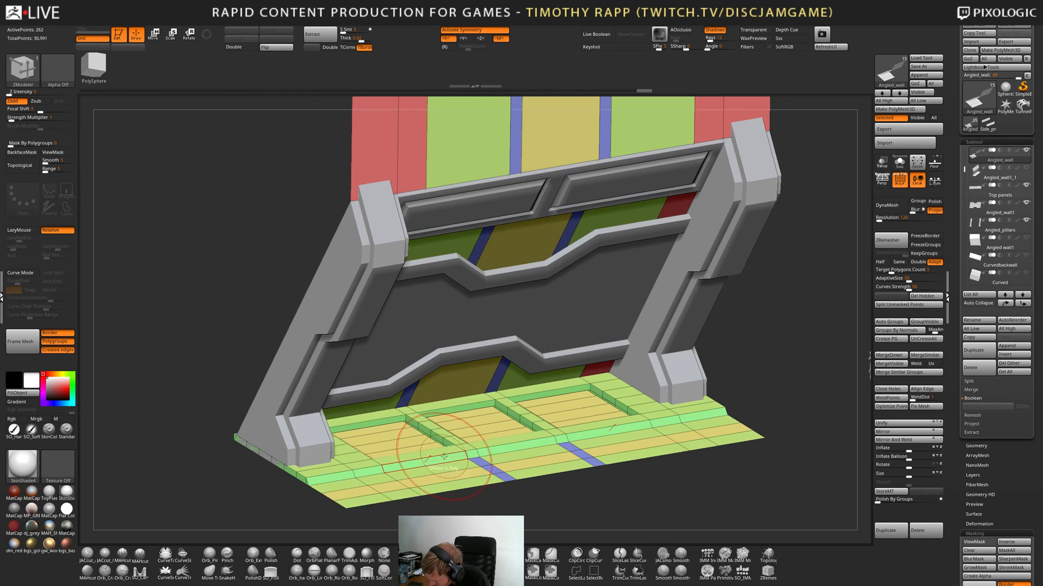
pyautogui.moveTo(444, 456); pyautogui.dragTo(389, 429, button='right')
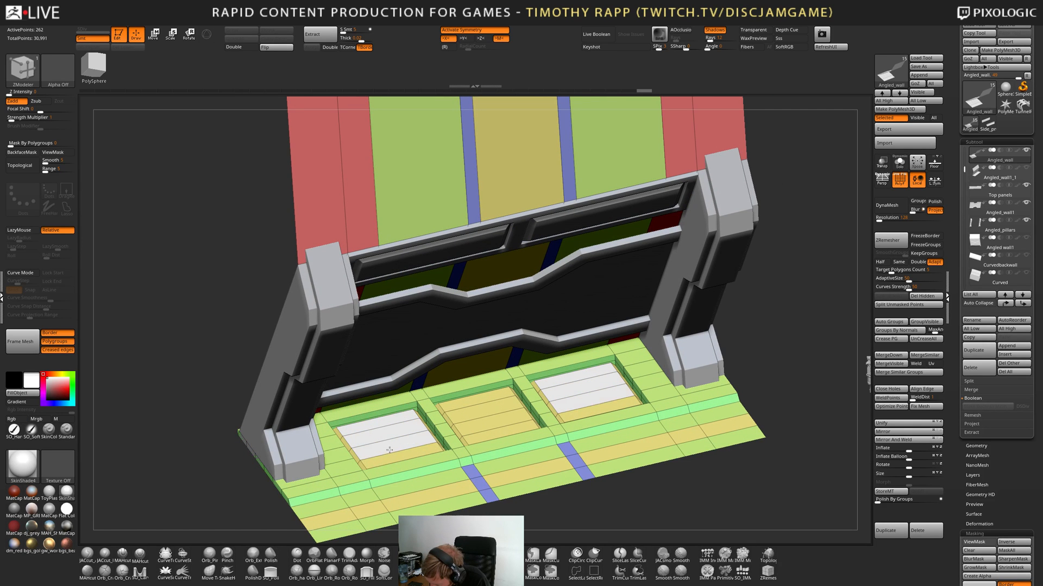
pyautogui.moveTo(488, 435); pyautogui.dragTo(400, 444, button='right')
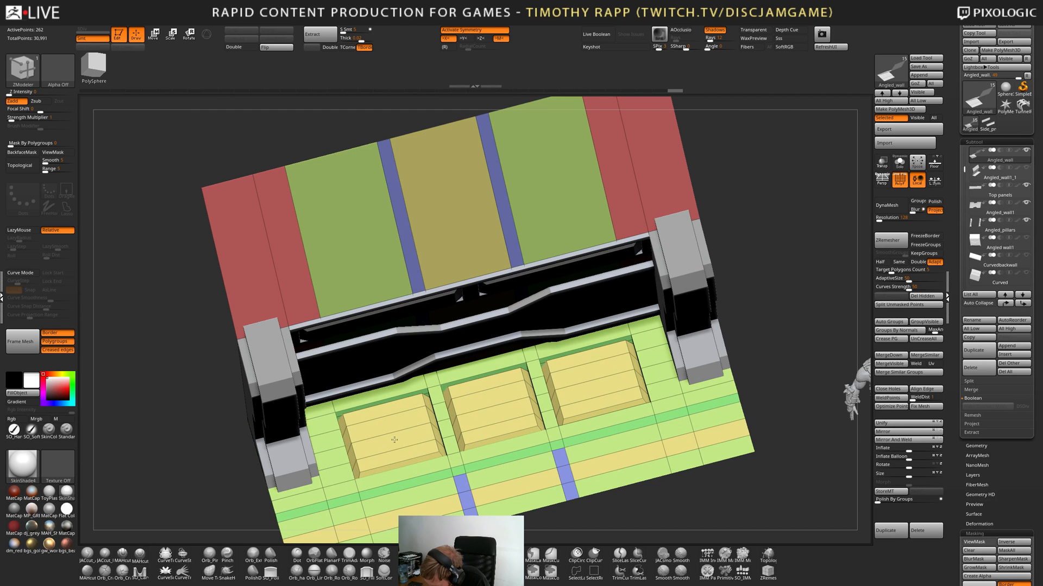
pyautogui.keyDown('alt'); pyautogui.moveTo(570, 456); pyautogui.dragTo(608, 474, button='right'); pyautogui.keyUp('alt')
pyautogui.hotkey('shift', 'f')
pyautogui.moveTo(608, 474); pyautogui.dragTo(570, 486, button='right')
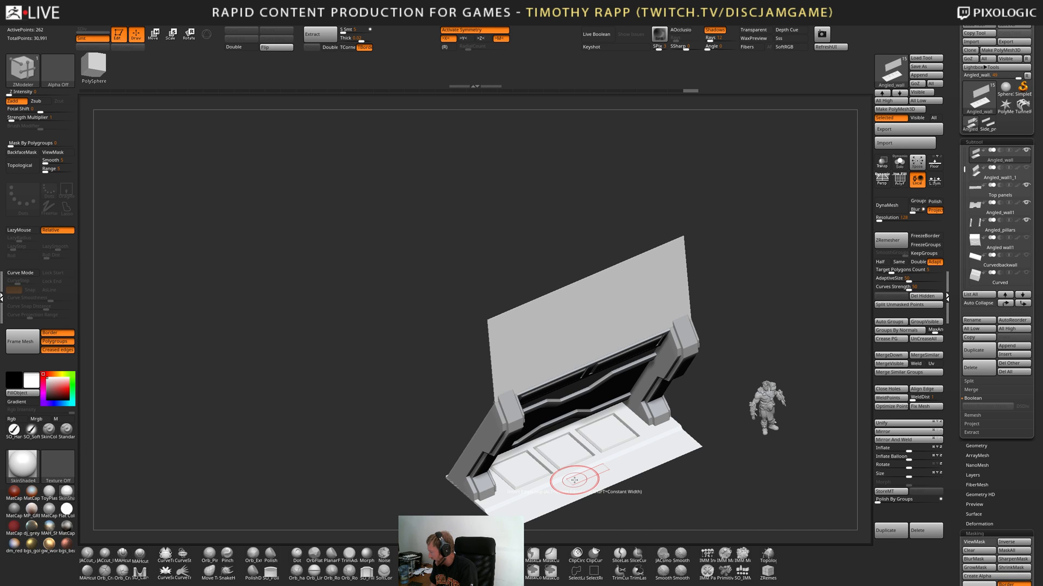
# Save the project and inspect the floor section's edge flow with and without the polygroup wireframe.
pyautogui.hotkey('ctrl', 's')
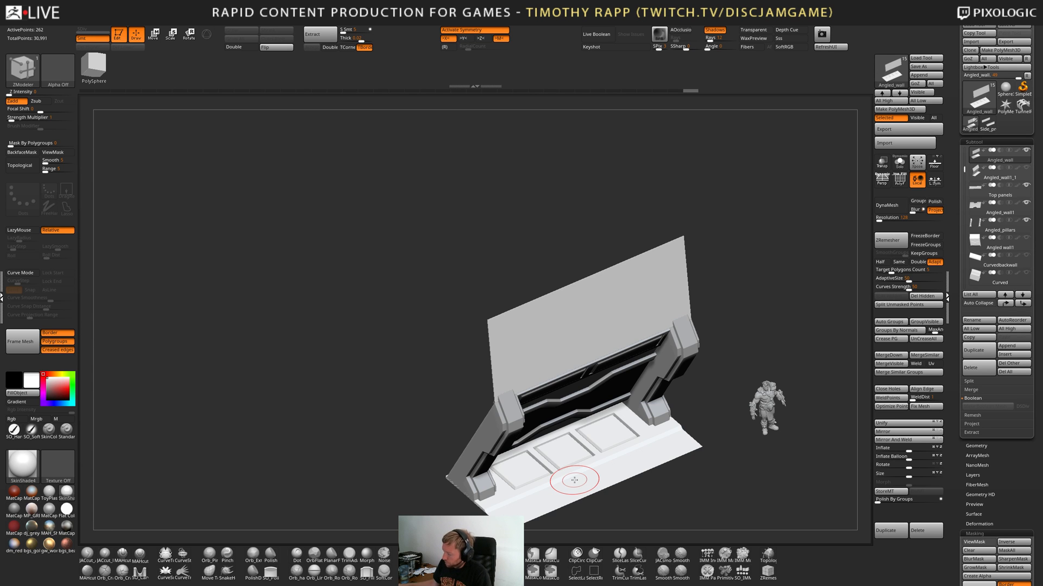
pyautogui.moveTo(575, 480)
pyautogui.mouseDown(button='right')
pyautogui.moveTo(601, 454)
pyautogui.moveTo(622, 456)
pyautogui.moveTo(598, 473)
pyautogui.moveTo(560, 454)
pyautogui.moveTo(531, 485)
pyautogui.moveTo(524, 468)
pyautogui.moveTo(486, 487)
pyautogui.moveTo(525, 492)
pyautogui.moveTo(507, 493)
pyautogui.mouseUp(button='right')
pyautogui.hotkey('shift', 'f')
pyautogui.hotkey('shift', 'f')
pyautogui.moveTo(657, 466)
pyautogui.mouseDown(button='right')
pyautogui.moveTo(670, 472)
pyautogui.moveTo(617, 477)
pyautogui.moveTo(624, 485)
pyautogui.moveTo(668, 469)
pyautogui.moveTo(632, 474)
pyautogui.moveTo(650, 447)
pyautogui.moveTo(665, 529)
pyautogui.moveTo(642, 484)
pyautogui.moveTo(691, 461)
pyautogui.moveTo(617, 491)
pyautogui.moveTo(599, 481)
pyautogui.moveTo(618, 474)
pyautogui.mouseUp(button='right')
pyautogui.hotkey('shift', 'f')
pyautogui.hotkey('shift', 'f')
pyautogui.hotkey('shift', 'f')
pyautogui.hotkey('shift', 'f')
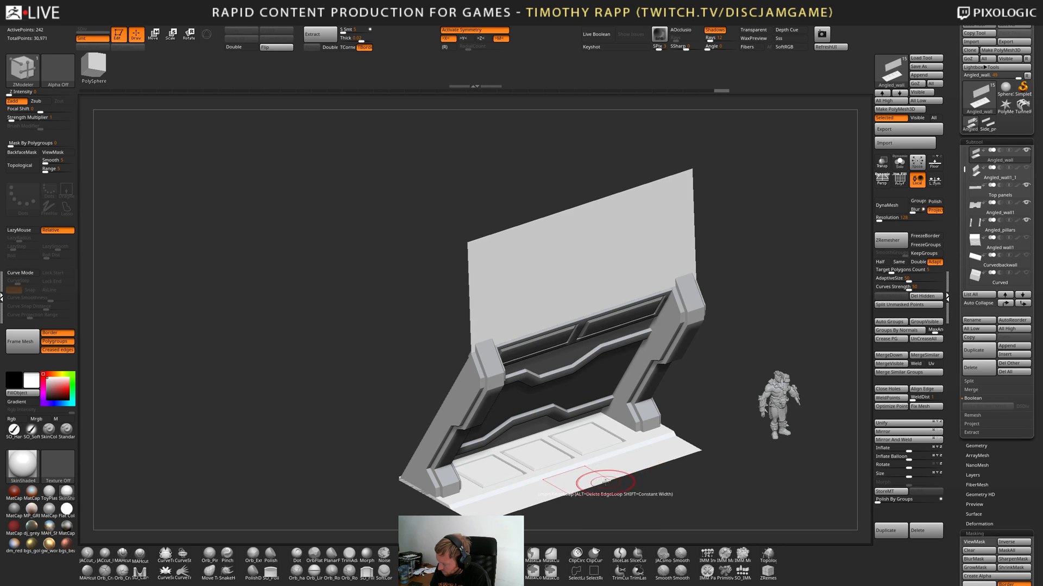
pyautogui.hotkey('shift', 'f')
pyautogui.hotkey('shift', 'f')
# Examine the whole angled wall piece from several angles, including the upper panels, the pillars and the floor.
pyautogui.moveTo(686, 465); pyautogui.dragTo(620, 476, button='right')
pyautogui.moveTo(620, 475)
pyautogui.keyDown('ctrl'); pyautogui.mouseDown(button='right')
pyautogui.moveTo(624, 484)
pyautogui.moveTo(659, 465)
pyautogui.moveTo(593, 498)
pyautogui.moveTo(609, 476)
pyautogui.mouseUp(button='right'); pyautogui.keyUp('ctrl')
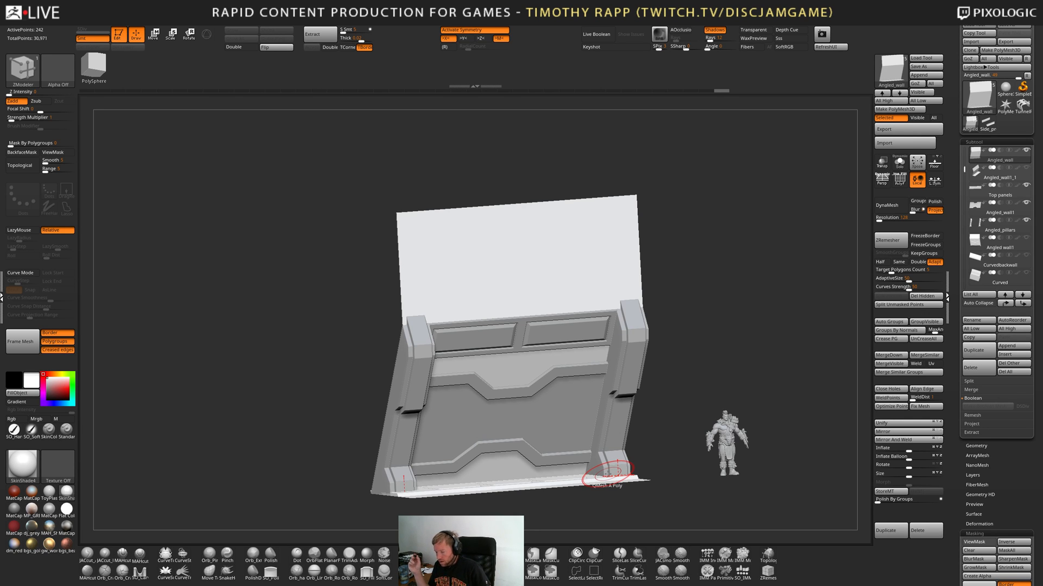
pyautogui.moveTo(608, 473); pyautogui.dragTo(641, 426, button='right')
pyautogui.keyDown('ctrl'); pyautogui.moveTo(641, 426); pyautogui.dragTo(727, 417, button='right'); pyautogui.keyUp('ctrl')
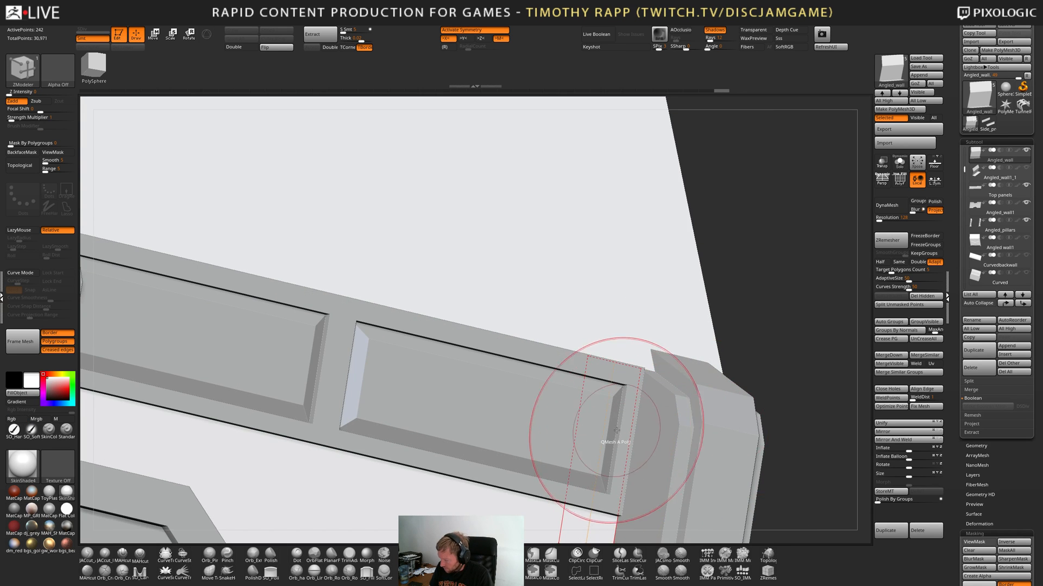
pyautogui.moveTo(593, 442)
pyautogui.mouseDown(button='right')
pyautogui.moveTo(538, 459)
pyautogui.moveTo(598, 455)
pyautogui.mouseUp(button='right')
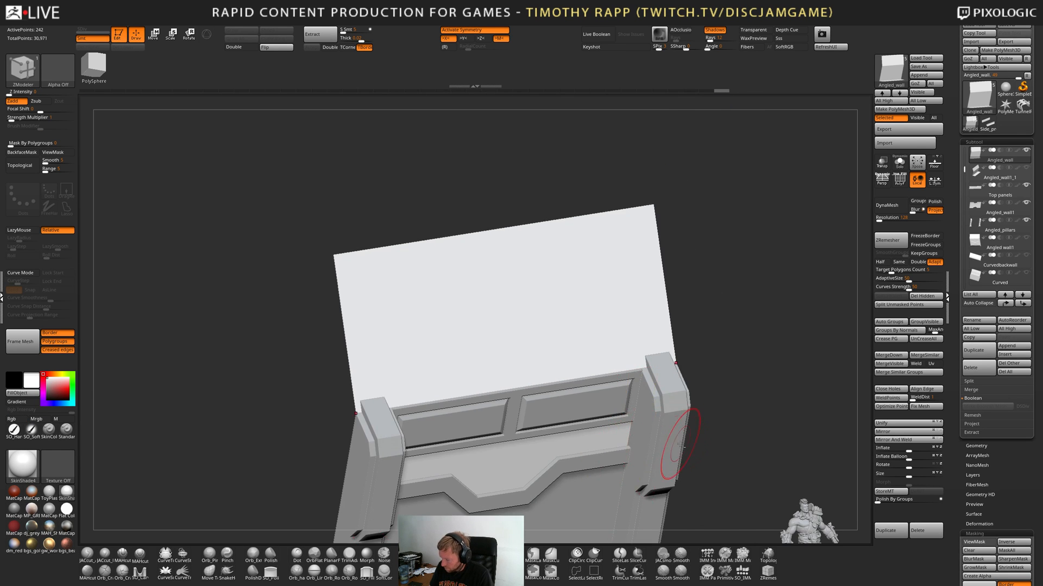
pyautogui.moveTo(682, 442)
pyautogui.keyDown('ctrl'); pyautogui.mouseDown(button='right')
pyautogui.moveTo(716, 435)
pyautogui.moveTo(687, 441)
pyautogui.mouseUp(button='right'); pyautogui.keyUp('ctrl')
pyautogui.moveTo(687, 441); pyautogui.dragTo(654, 448, button='right')
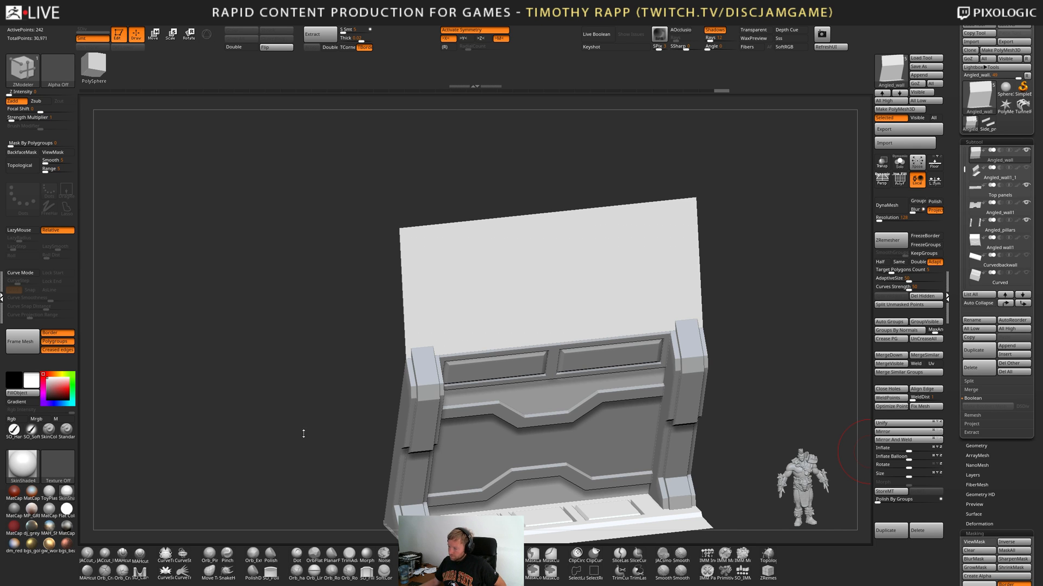
pyautogui.moveTo(303, 434); pyautogui.dragTo(297, 384)
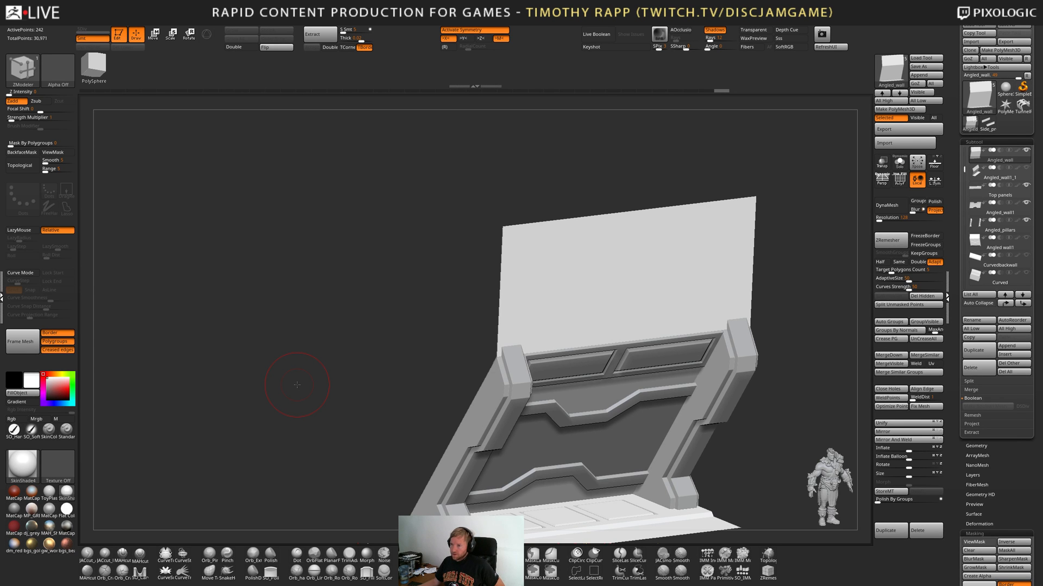
pyautogui.moveTo(294, 315)
pyautogui.mouseDown()
pyautogui.moveTo(264, 301)
pyautogui.moveTo(304, 307)
pyautogui.moveTo(318, 302)
pyautogui.moveTo(310, 286)
pyautogui.moveTo(307, 303)
pyautogui.mouseUp()
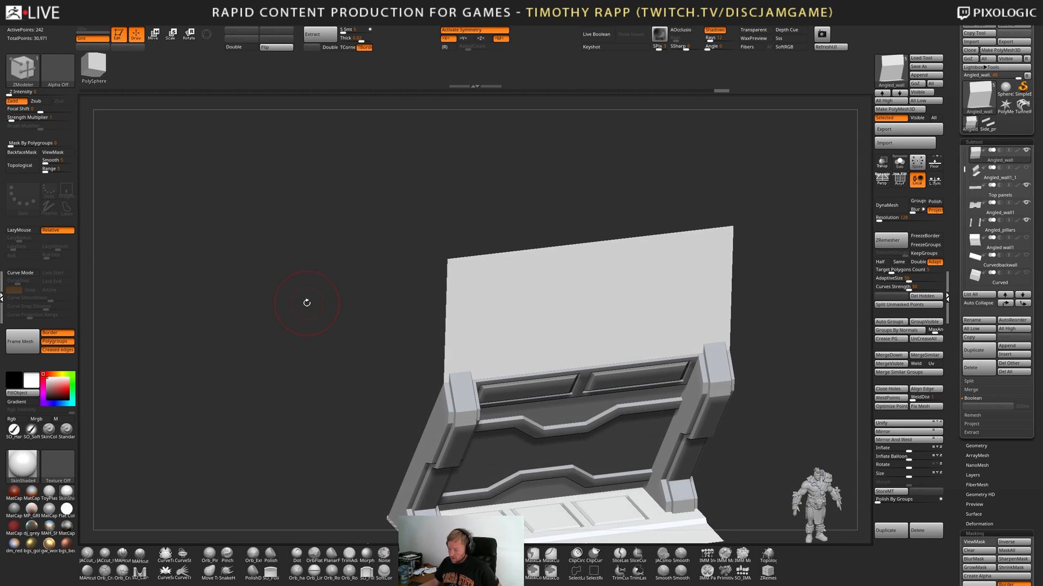
pyautogui.press('f')
pyautogui.press('f')
pyautogui.press('f')
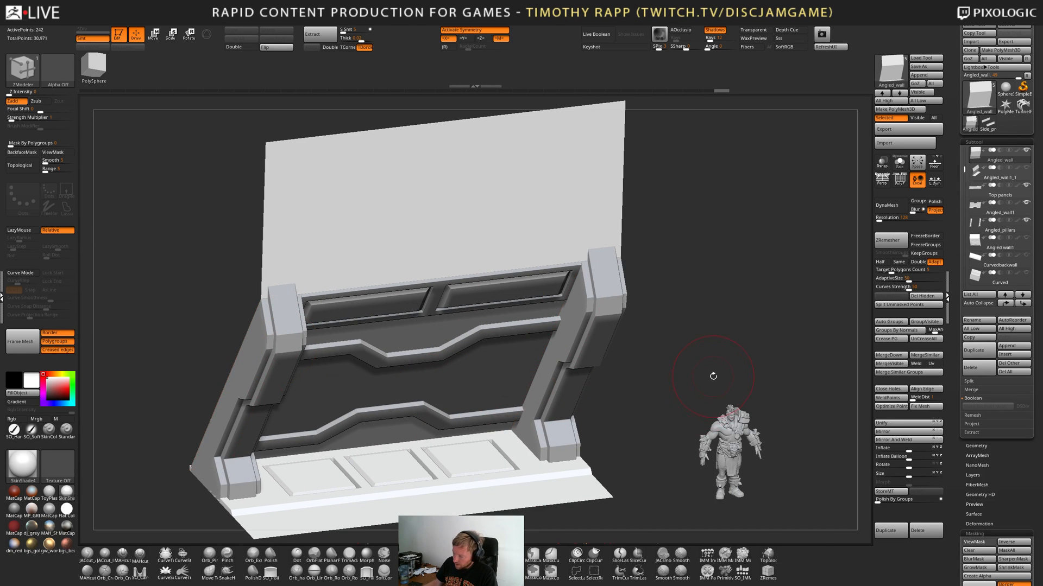
pyautogui.press('f')
pyautogui.moveTo(735, 357)
pyautogui.mouseDown()
pyautogui.moveTo(753, 344)
pyautogui.moveTo(734, 375)
pyautogui.mouseUp()
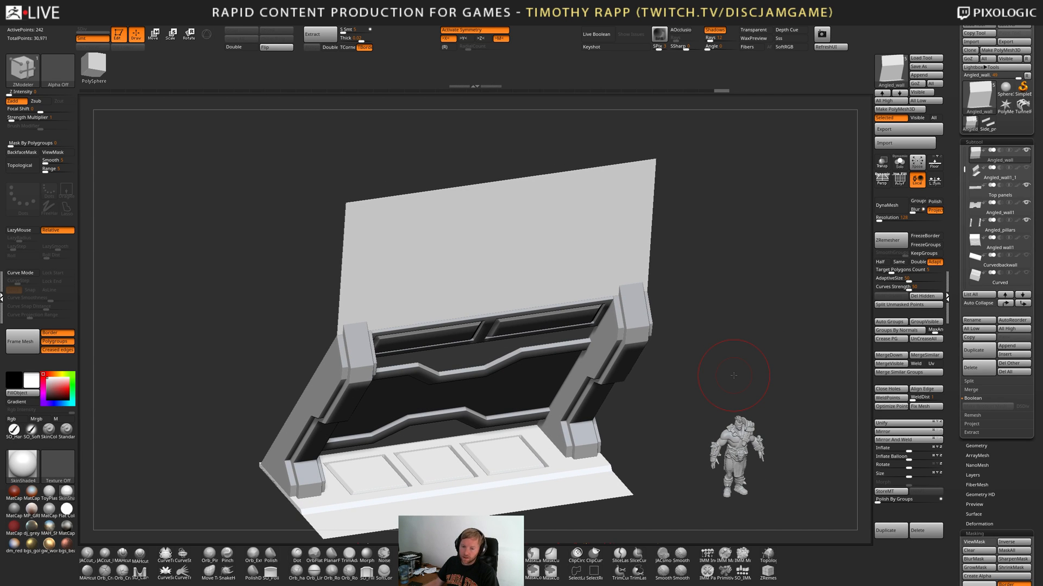
pyautogui.moveTo(734, 375); pyautogui.dragTo(735, 382)
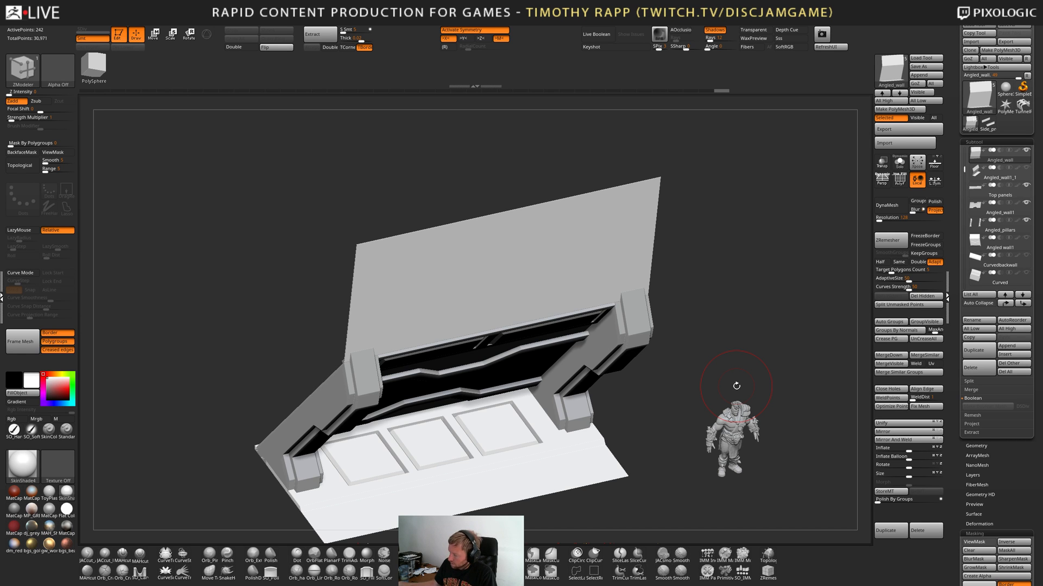
# Check the floor section again with the polygroup wireframe switched on and off, and save the project.
pyautogui.moveTo(576, 472); pyautogui.dragTo(601, 474, button='right')
pyautogui.hotkey('shift', 'f')
pyautogui.hotkey('shift', 'f')
pyautogui.hotkey('shift', 'f')
pyautogui.hotkey('shift', 'f')
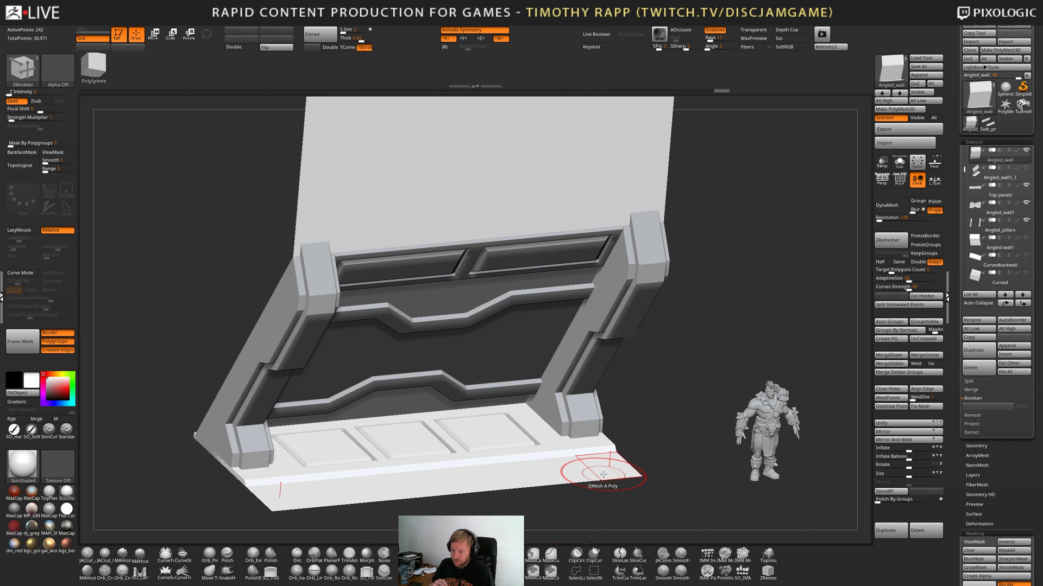
pyautogui.hotkey('ctrl', 's')
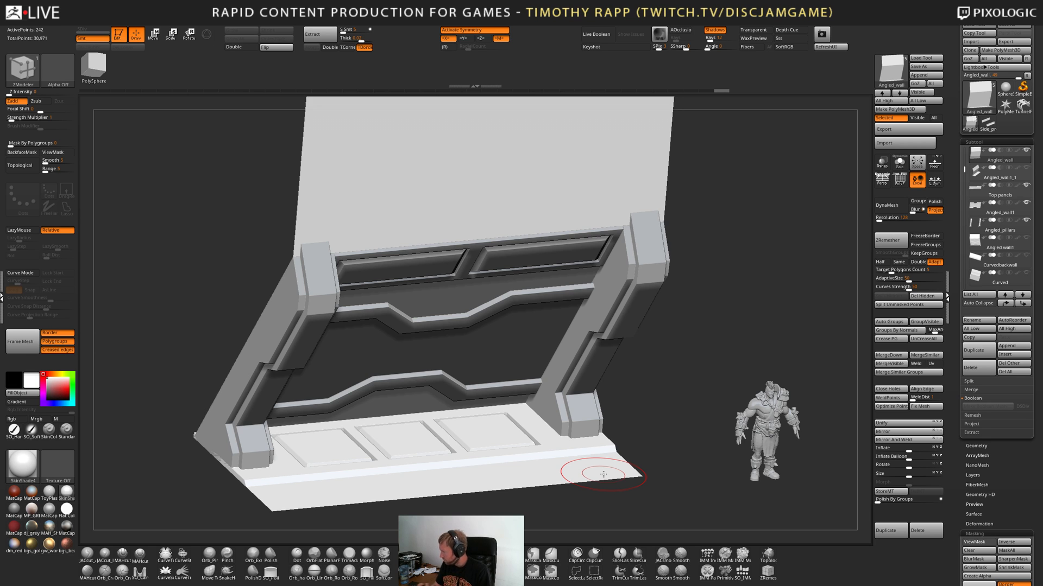
# Select the middle wall panel with the zigzag trim and nudge it slightly upward in a straight front view.
pyautogui.moveTo(570, 452)
pyautogui.mouseDown(button='right')
pyautogui.moveTo(558, 475)
pyautogui.moveTo(573, 477)
pyautogui.moveTo(594, 448)
pyautogui.moveTo(604, 469)
pyautogui.moveTo(562, 462)
pyautogui.mouseUp(button='right')
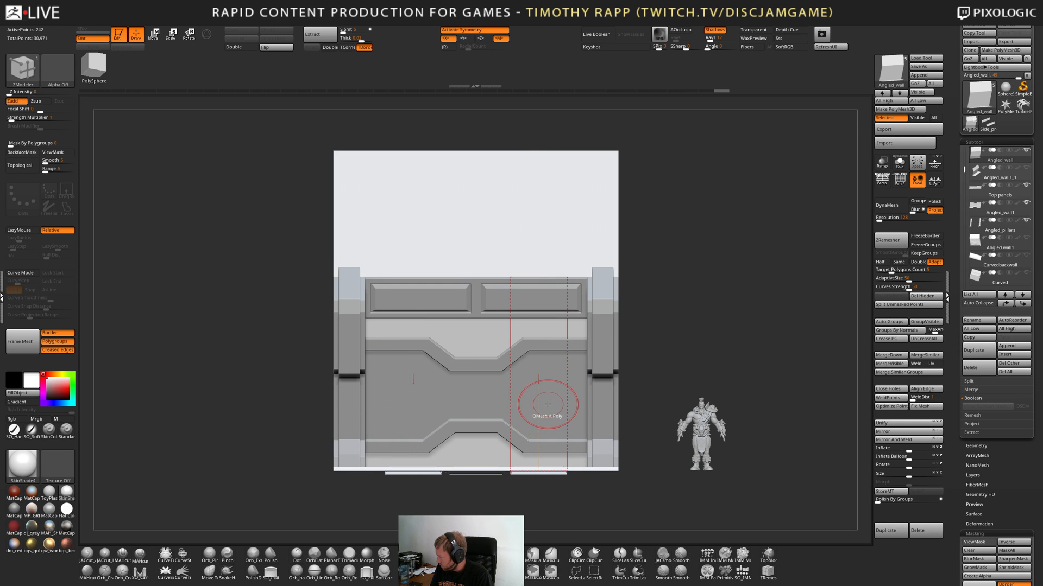
pyautogui.moveTo(561, 418); pyautogui.dragTo(536, 386, button='right')
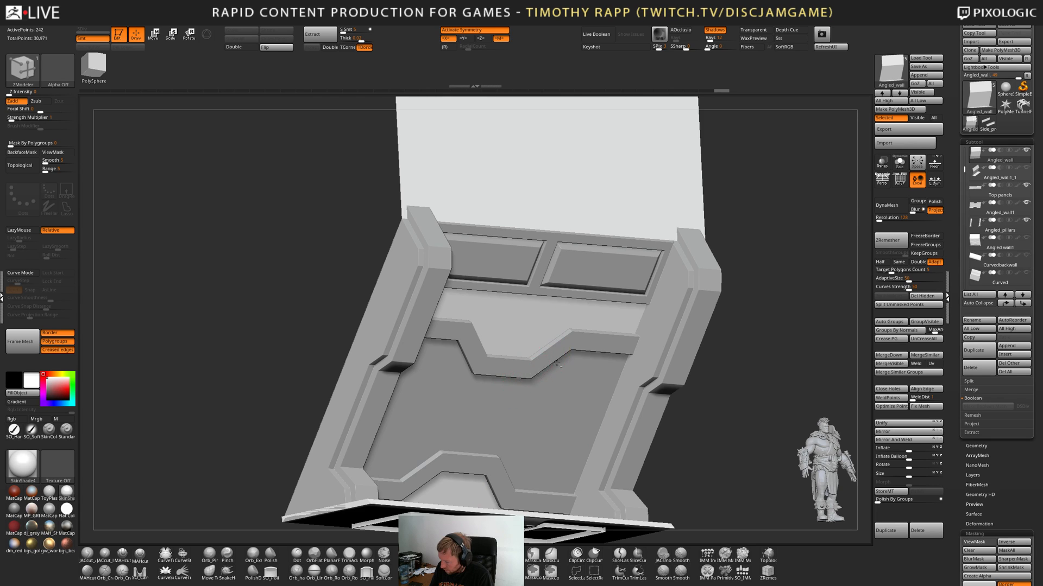
pyautogui.keyDown('alt'); pyautogui.click(541, 374); pyautogui.keyUp('alt')
pyautogui.hotkey('shift', 'f')
pyautogui.keyDown('shift'); pyautogui.moveTo(592, 406); pyautogui.dragTo(569, 429, button='right'); pyautogui.keyUp('shift')
pyautogui.press('w')
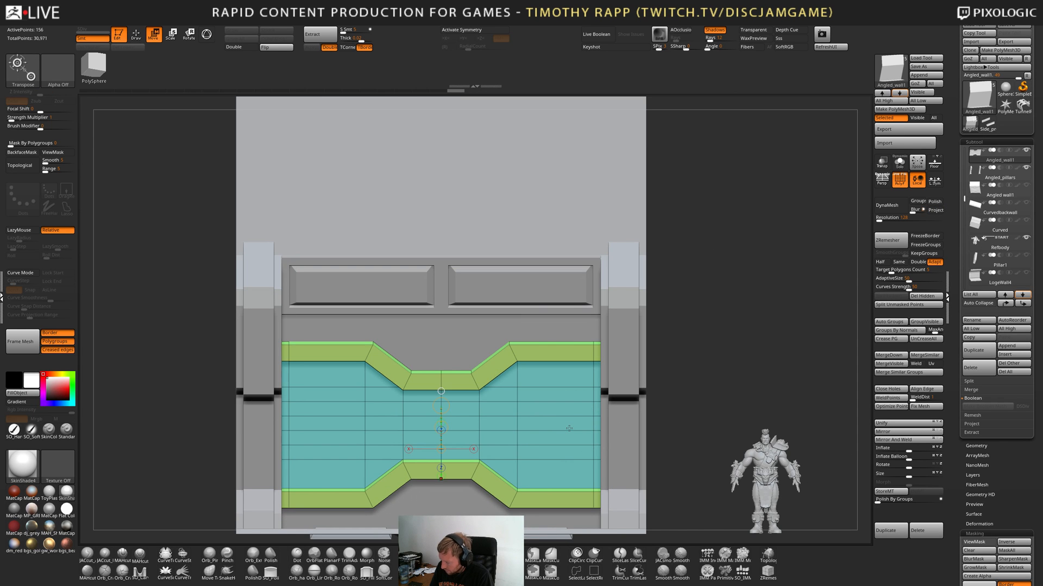
pyautogui.click(517, 459)
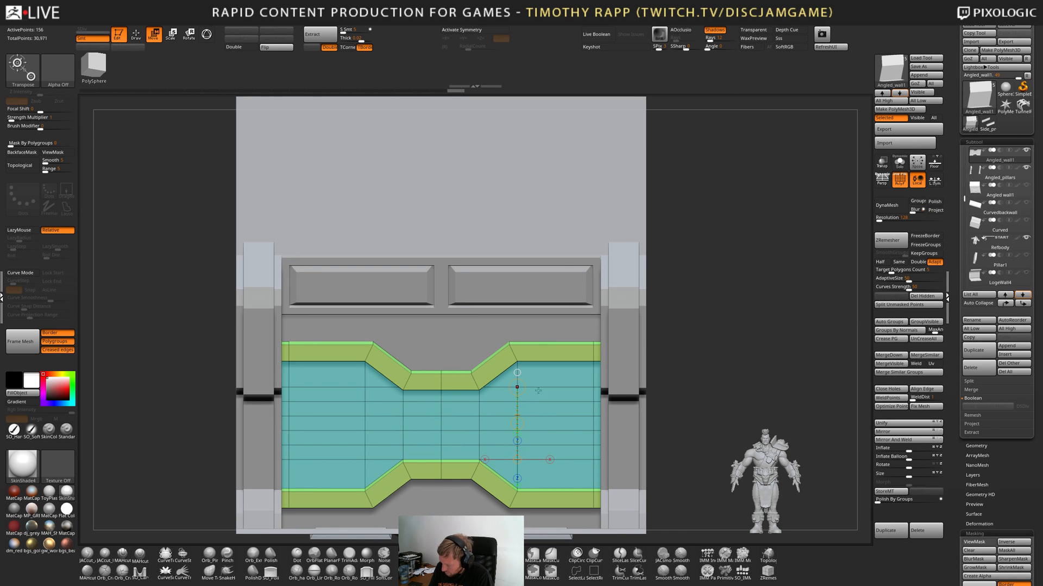
pyautogui.moveTo(538, 390); pyautogui.dragTo(650, 418, button='right')
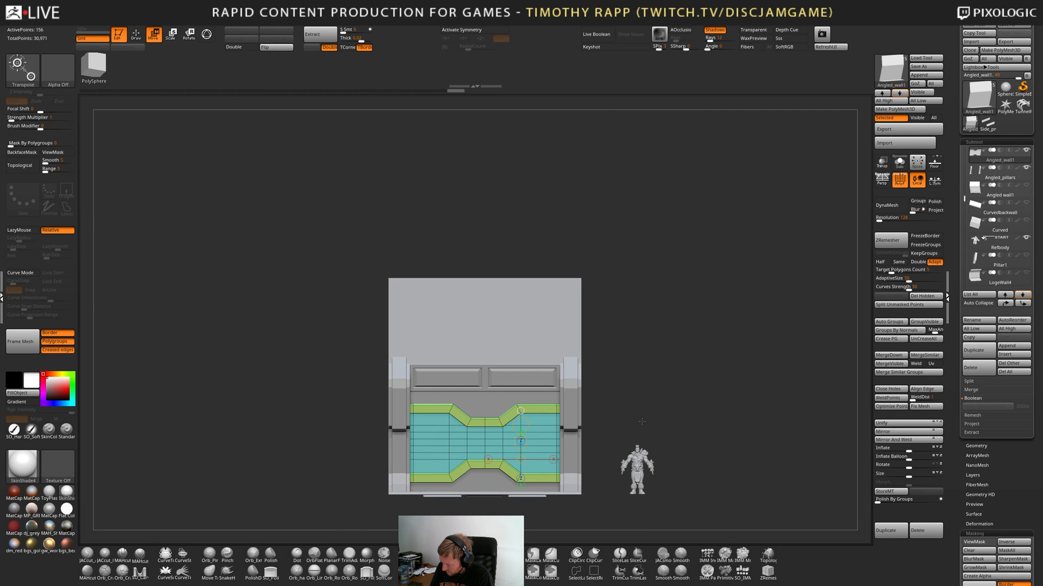
pyautogui.keyDown('shift'); pyautogui.moveTo(520, 443); pyautogui.dragTo(529, 430); pyautogui.keyUp('shift')
pyautogui.press('q')
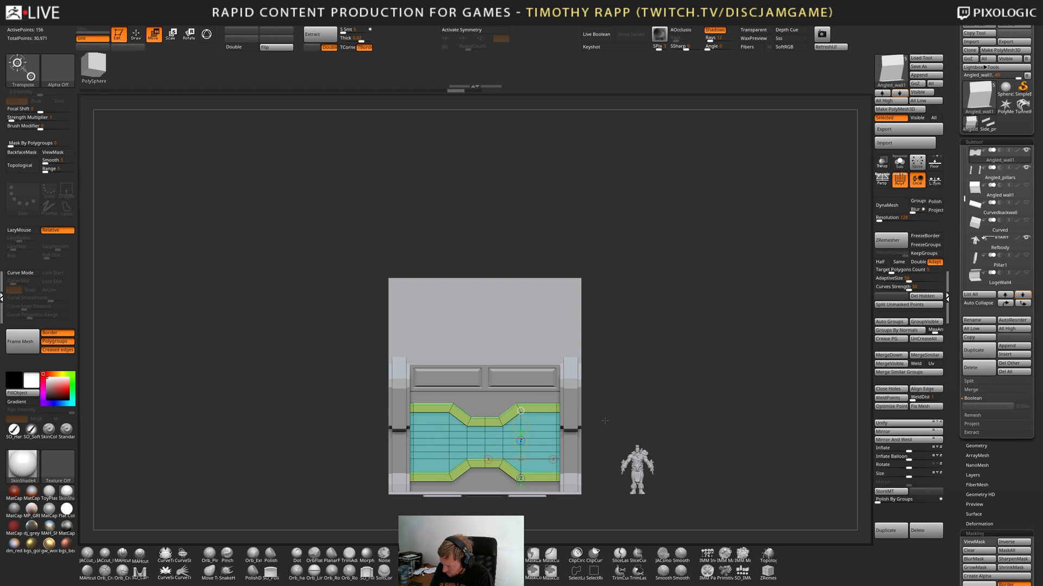
pyautogui.hotkey('shift', 'f')
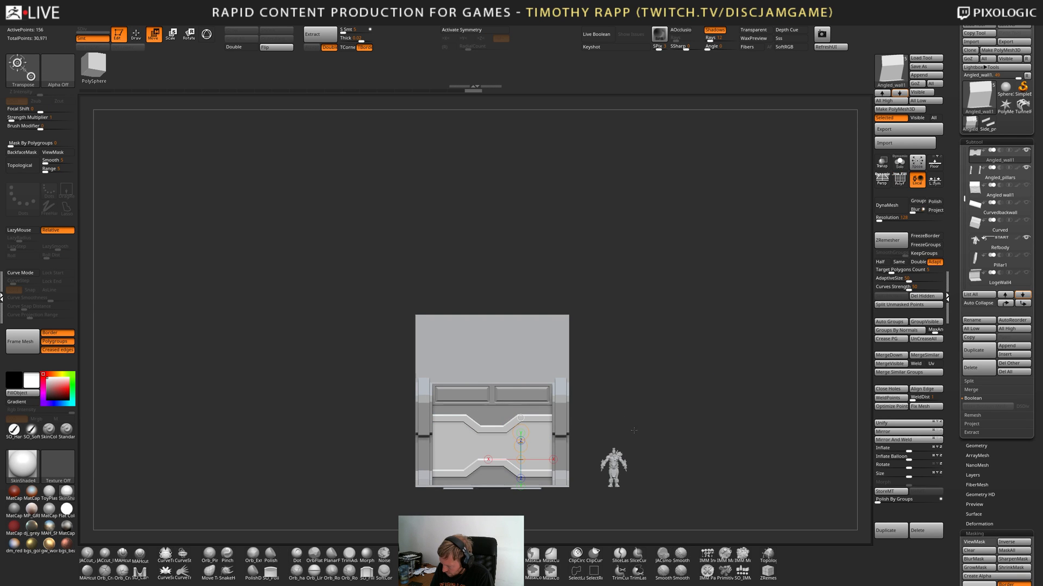
# Review the middle panel's trim and the overall wall from several angles, and save the project.
pyautogui.moveTo(656, 429); pyautogui.dragTo(630, 452, button='right')
pyautogui.keyDown('ctrl'); pyautogui.moveTo(630, 451); pyautogui.dragTo(625, 471, button='right'); pyautogui.keyUp('ctrl')
pyautogui.keyDown('alt'); pyautogui.moveTo(625, 471); pyautogui.dragTo(613, 449, button='right'); pyautogui.keyUp('alt')
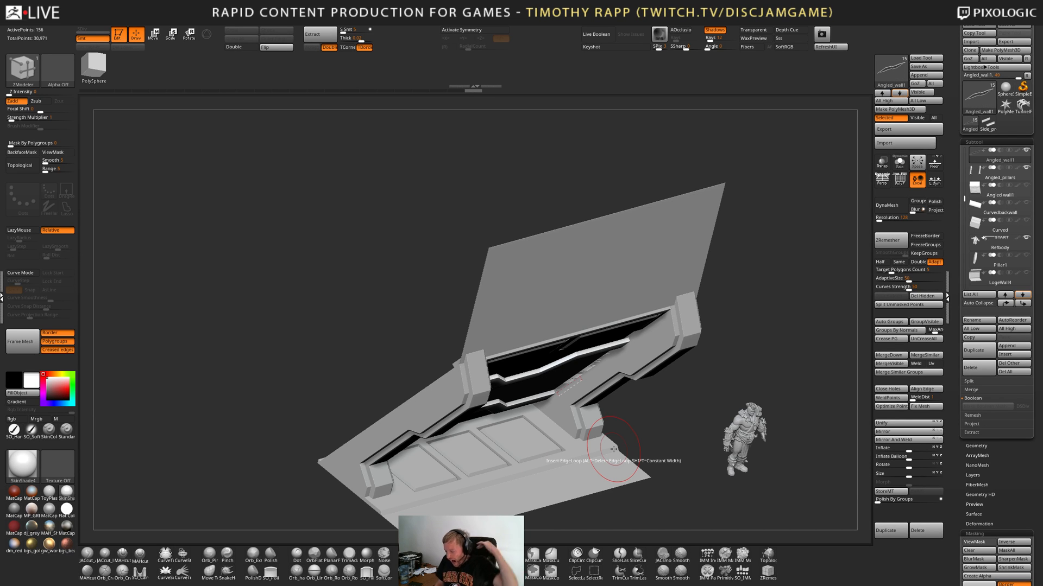
pyautogui.moveTo(613, 449); pyautogui.dragTo(608, 490, button='right')
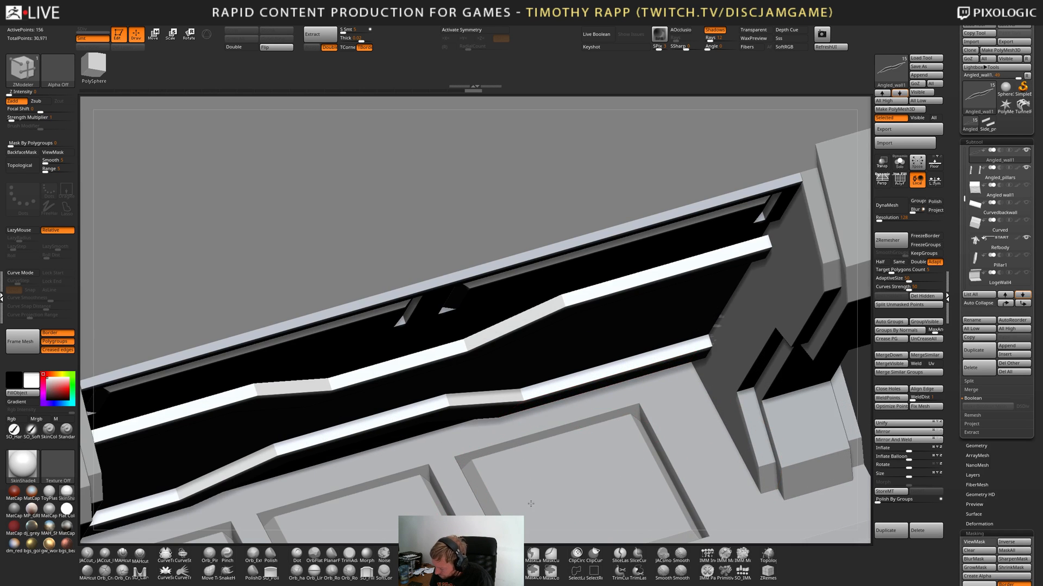
pyautogui.moveTo(532, 500); pyautogui.dragTo(628, 457, button='right')
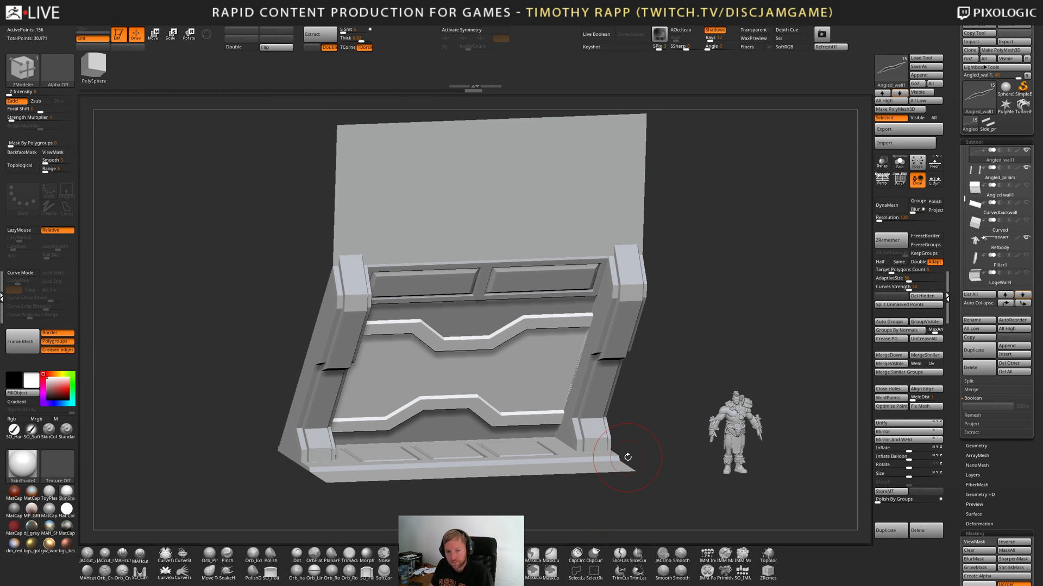
pyautogui.moveTo(655, 427)
pyautogui.mouseDown(button='right')
pyautogui.moveTo(683, 429)
pyautogui.moveTo(631, 433)
pyautogui.moveTo(648, 421)
pyautogui.mouseUp(button='right')
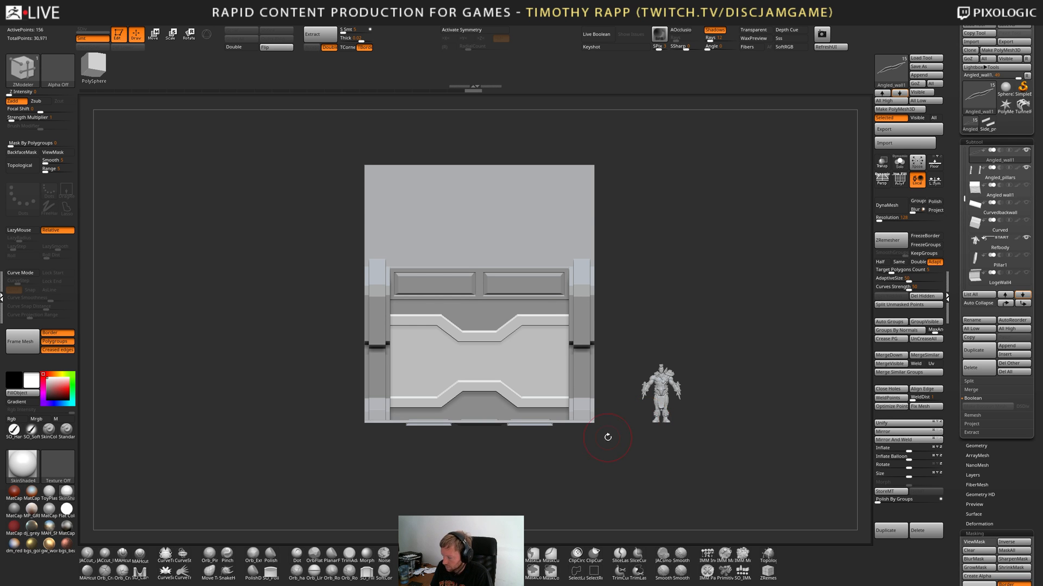
pyautogui.moveTo(624, 449); pyautogui.dragTo(650, 439)
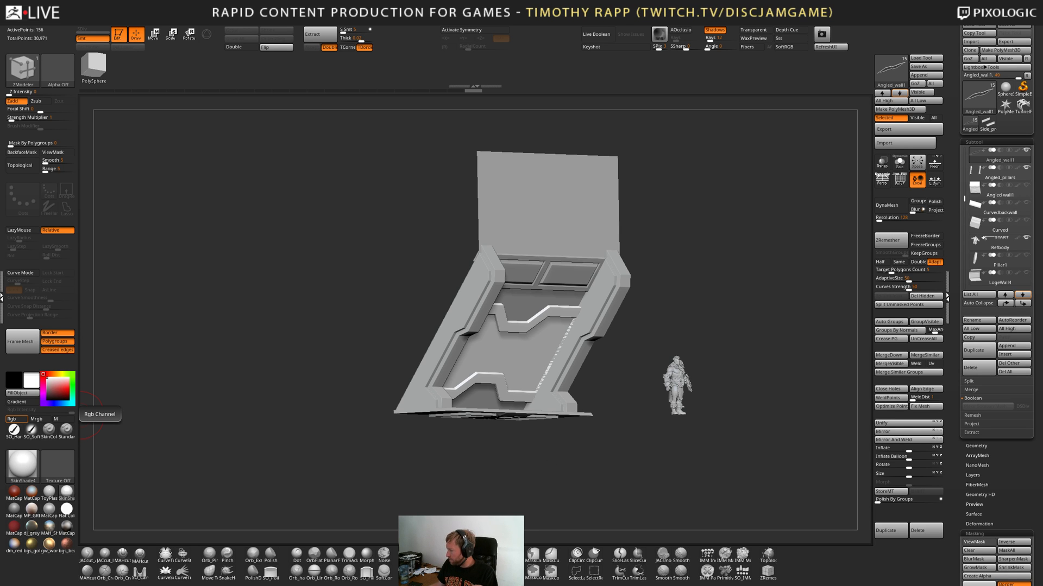
pyautogui.hotkey('ctrl', 's')
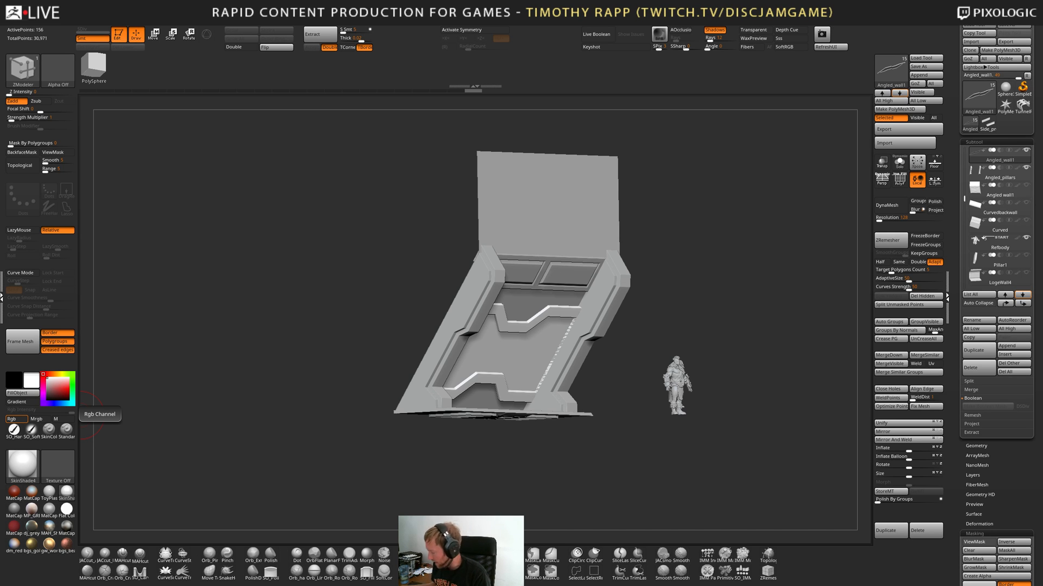
pyautogui.moveTo(619, 429); pyautogui.dragTo(643, 423)
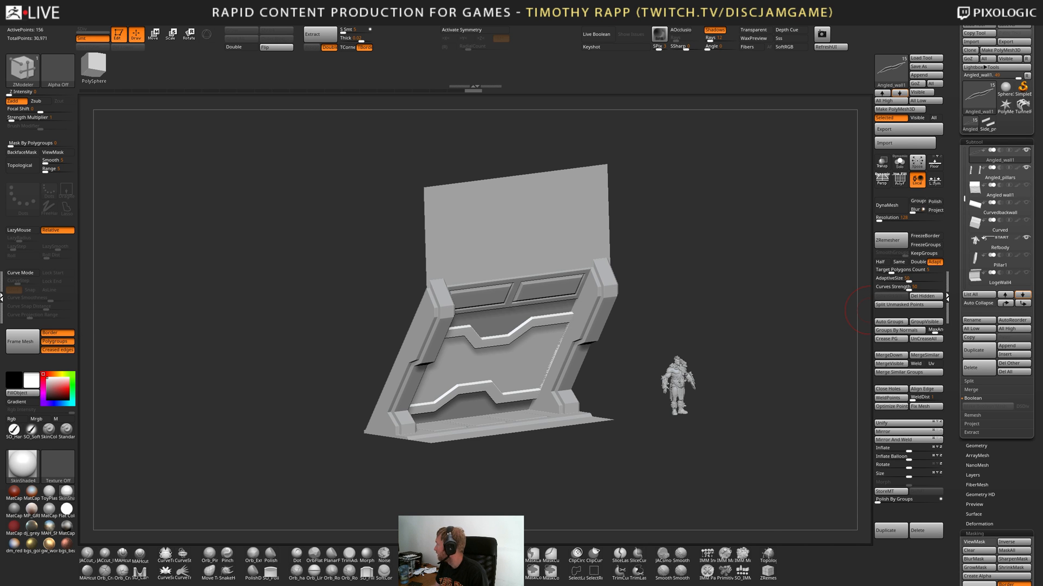
# Switch to the Pixologic live-stream page in the browser and open the streamer's profile through the presenters section.
pyautogui.moveTo(1042, 131); pyautogui.dragTo(592, 11)
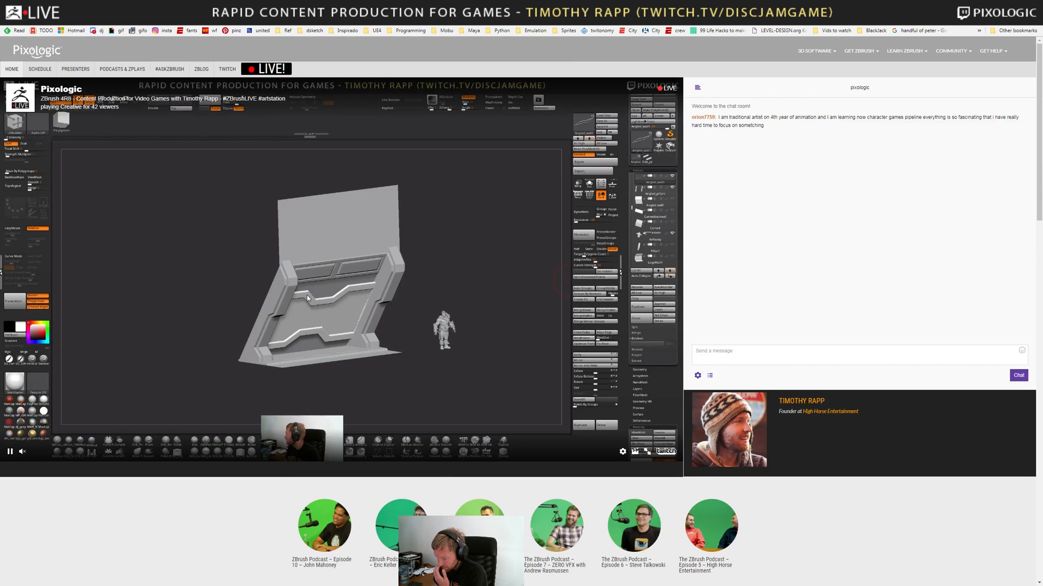
pyautogui.scroll(-3, 309, 300)
pyautogui.scroll(3, 319, 306)
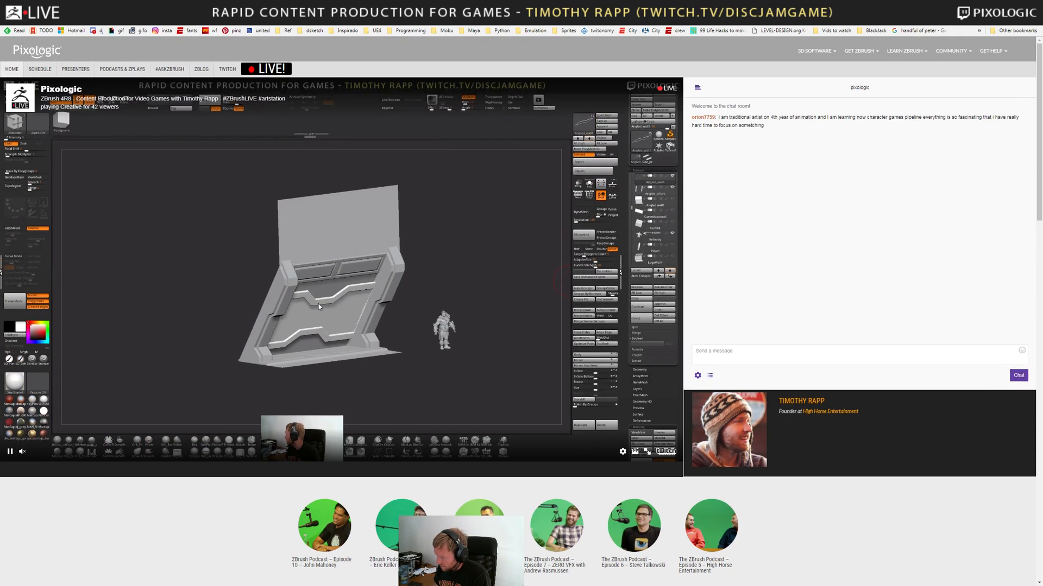
pyautogui.scroll(-6, 380, 447)
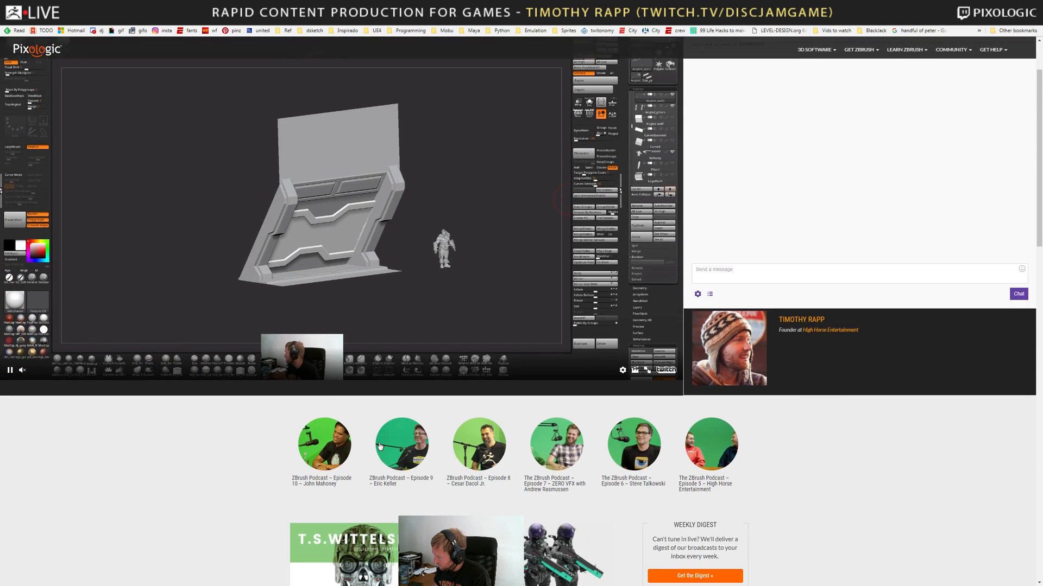
pyautogui.scroll(-3, 380, 447)
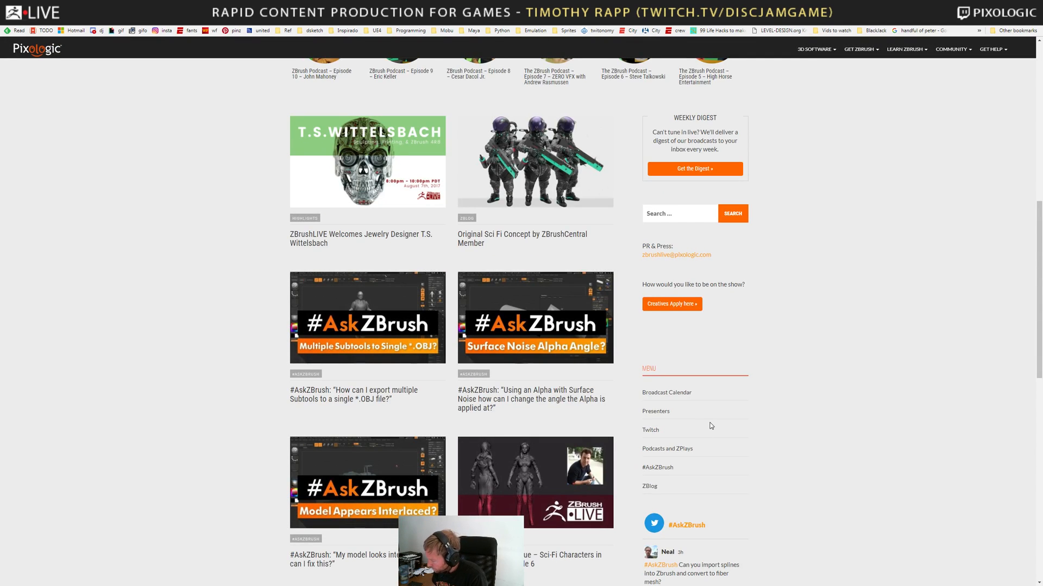
pyautogui.scroll(-1, 711, 426)
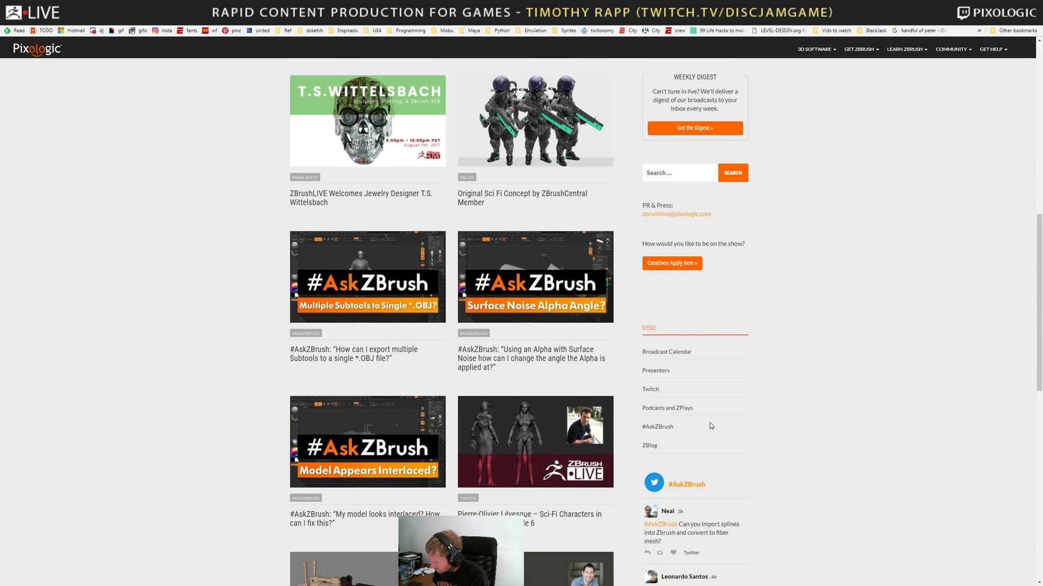
pyautogui.click(655, 371)
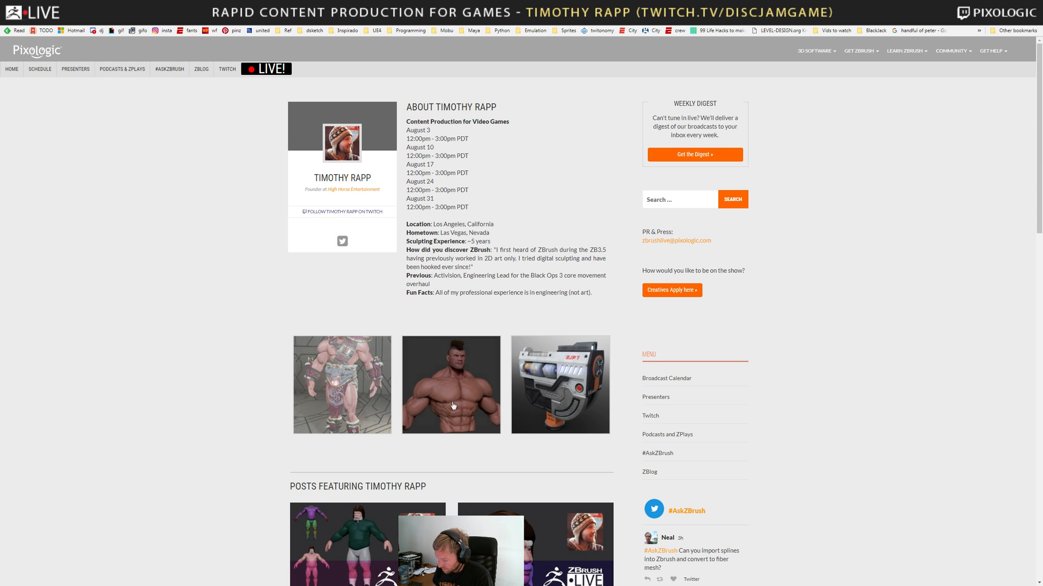
# View enlarged images of the sci-fi gun and the muscular mohawk character from the profile gallery.
pyautogui.click(555, 401)
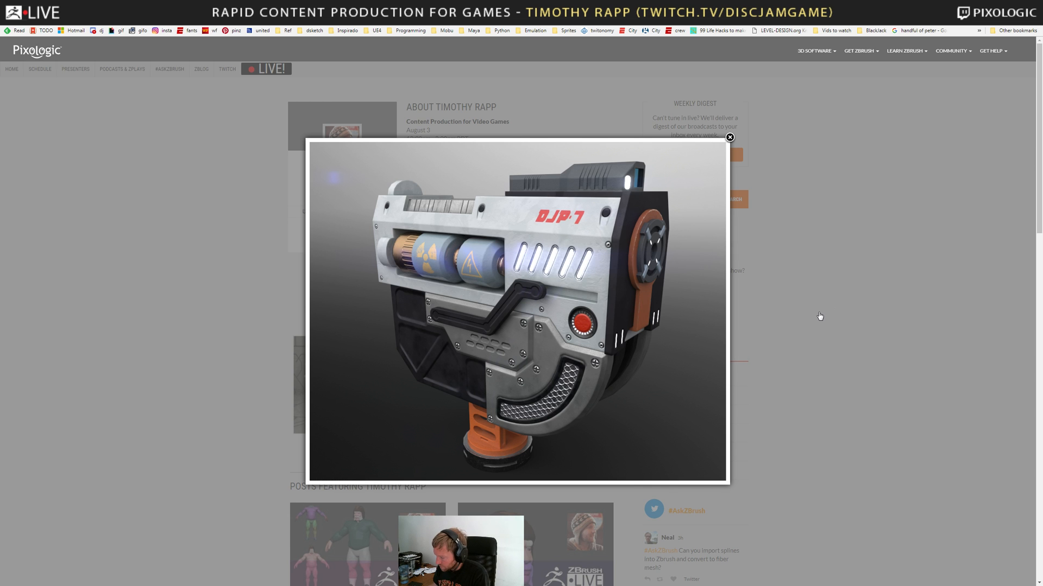
pyautogui.click(802, 347)
pyautogui.click(455, 379)
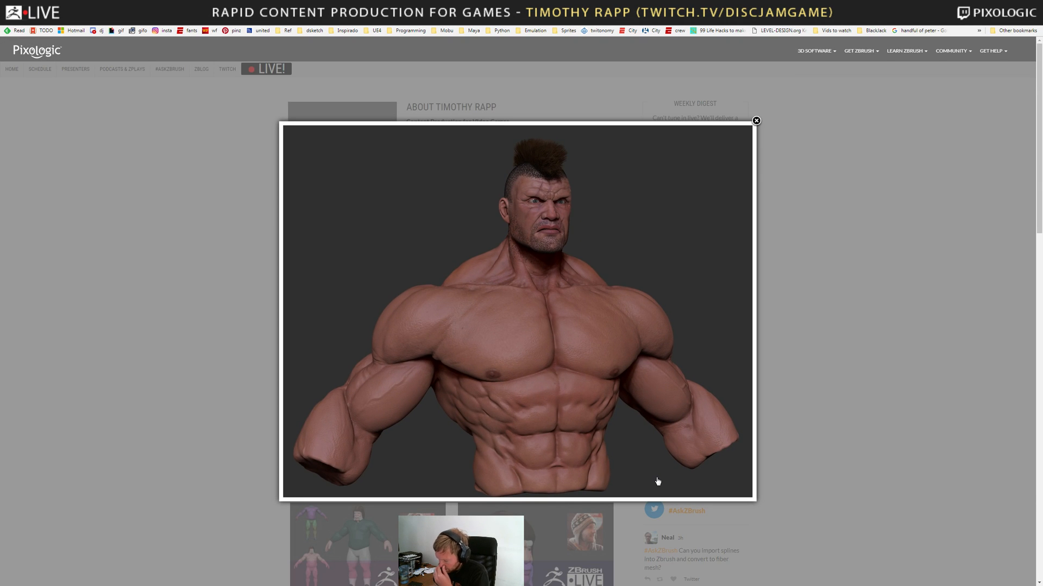
# Close the enlarged character image and look through the first page of posts featuring the presenter.
pyautogui.click(822, 439)
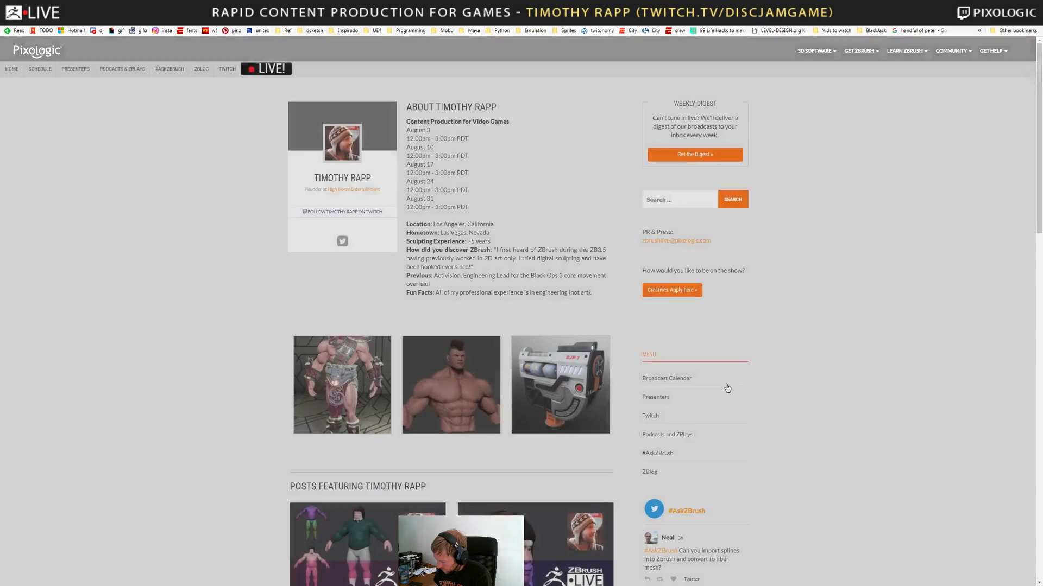
pyautogui.scroll(-5, 726, 386)
pyautogui.scroll(-2, 480, 374)
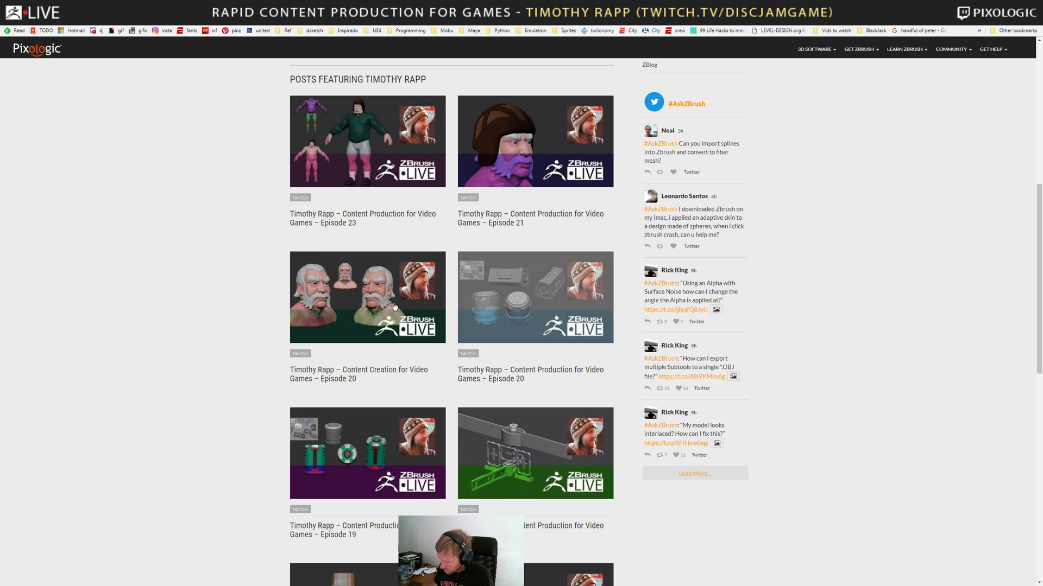
pyautogui.scroll(-4, 373, 381)
pyautogui.scroll(-4, 374, 322)
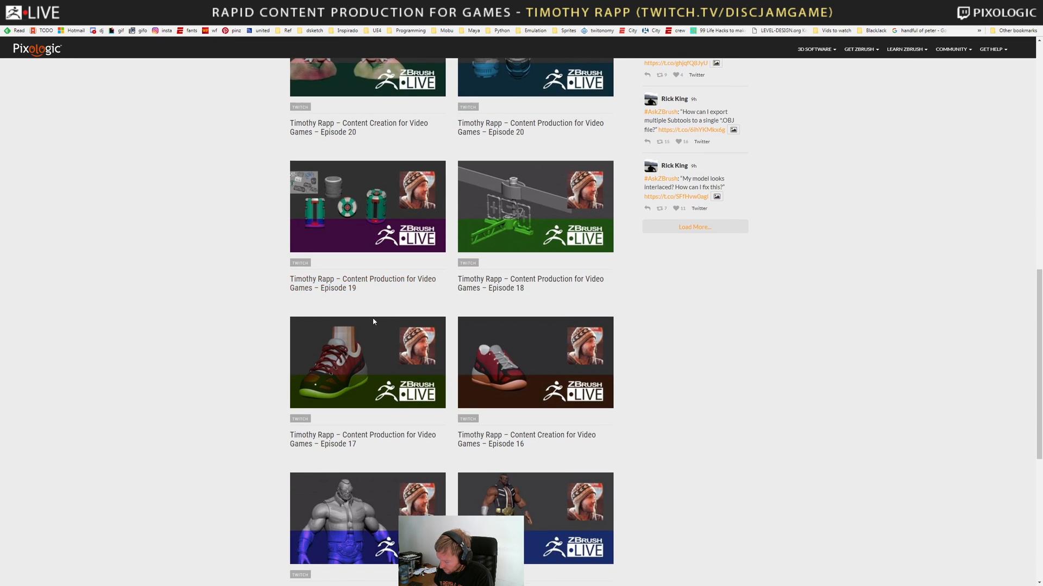
# Open page 2 of the presenter's posts and look through the older broadcast entries.
pyautogui.click(444, 495)
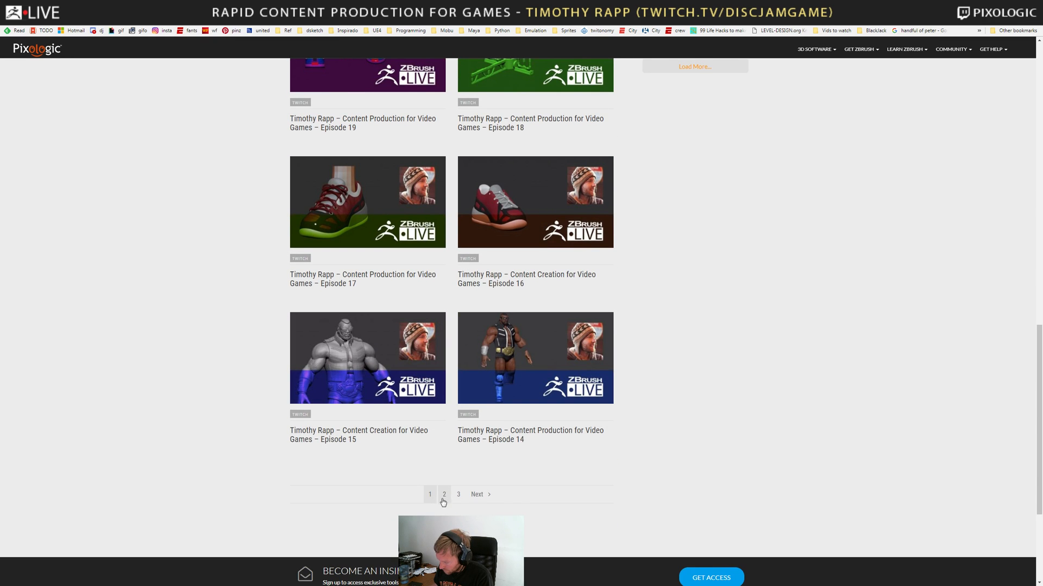
pyautogui.scroll(-8, 480, 453)
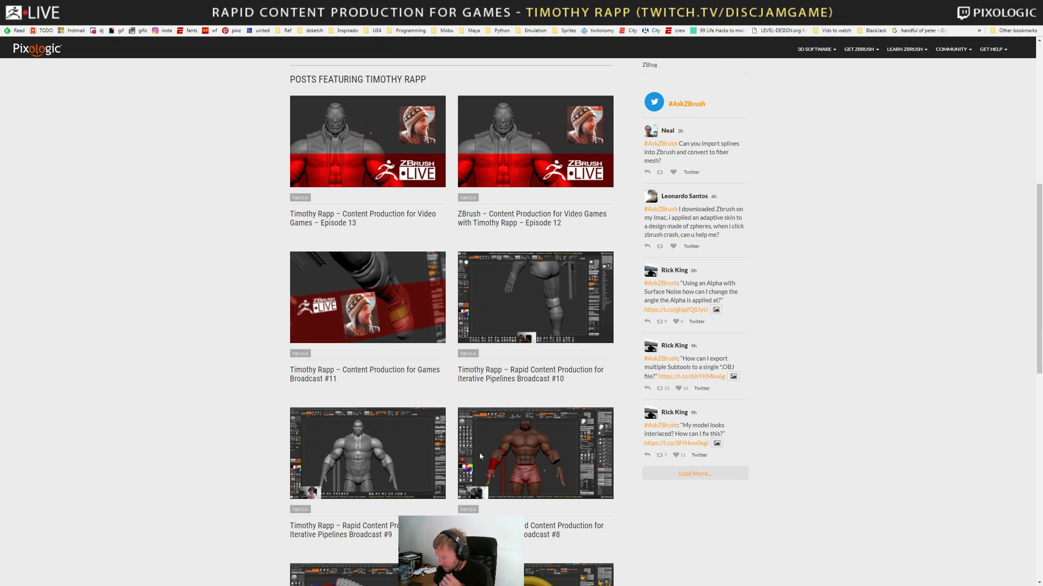
pyautogui.scroll(-3, 480, 455)
pyautogui.scroll(-3, 479, 451)
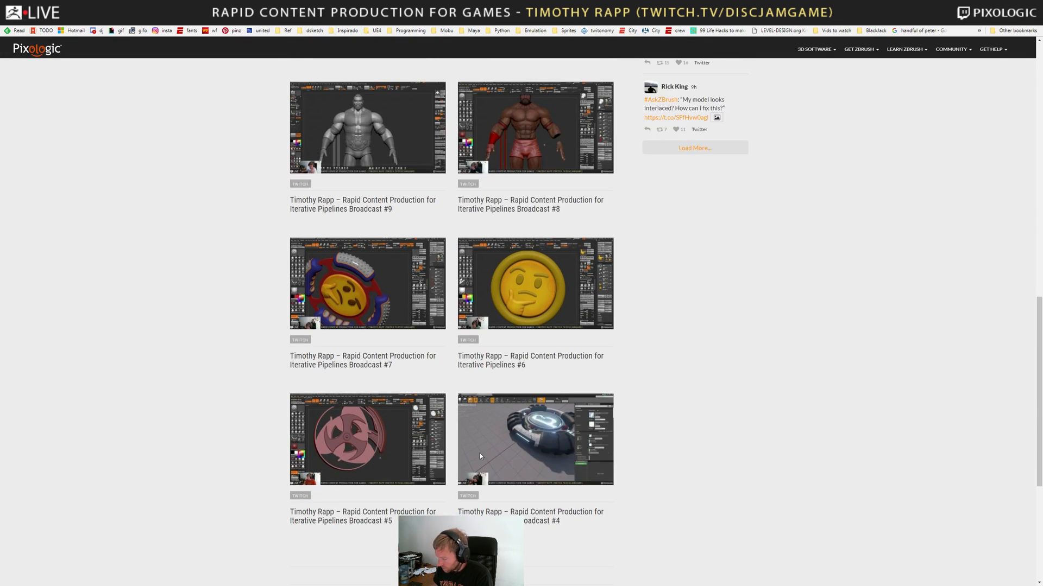
pyautogui.scroll(14, 480, 456)
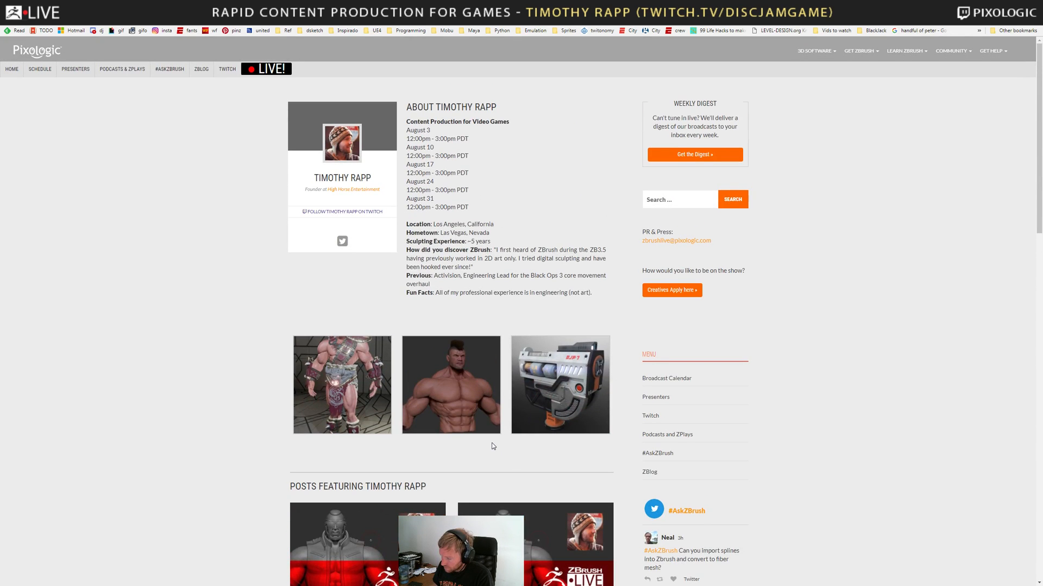
pyautogui.scroll(-12, 491, 444)
# Switch back to ZBrush and inspect the wall piece from the front and from an angle near its upper part.
pyautogui.hotkey('alt', 'Tab')
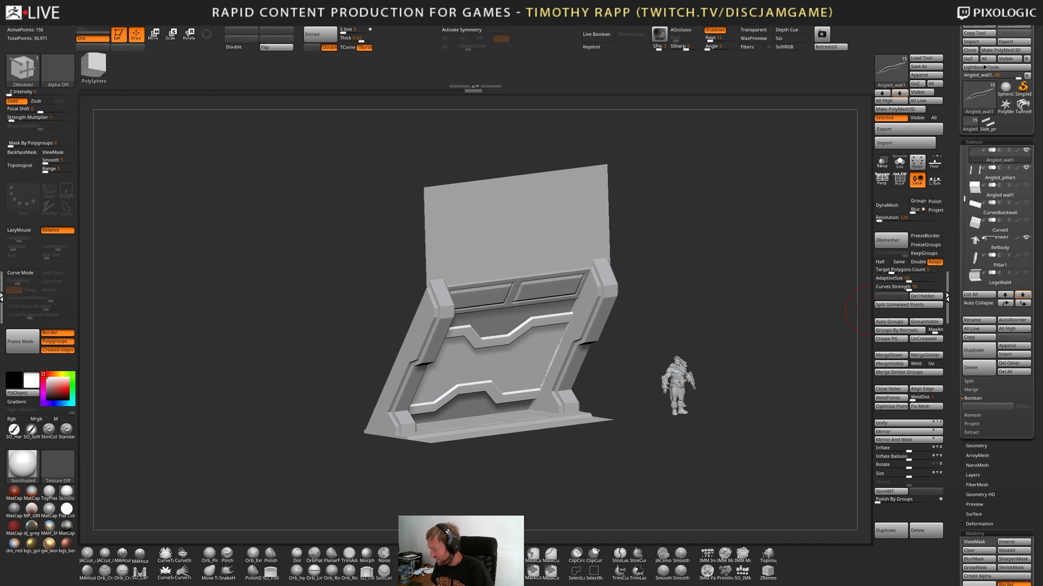
pyautogui.moveTo(567, 429); pyautogui.dragTo(548, 418, button='right')
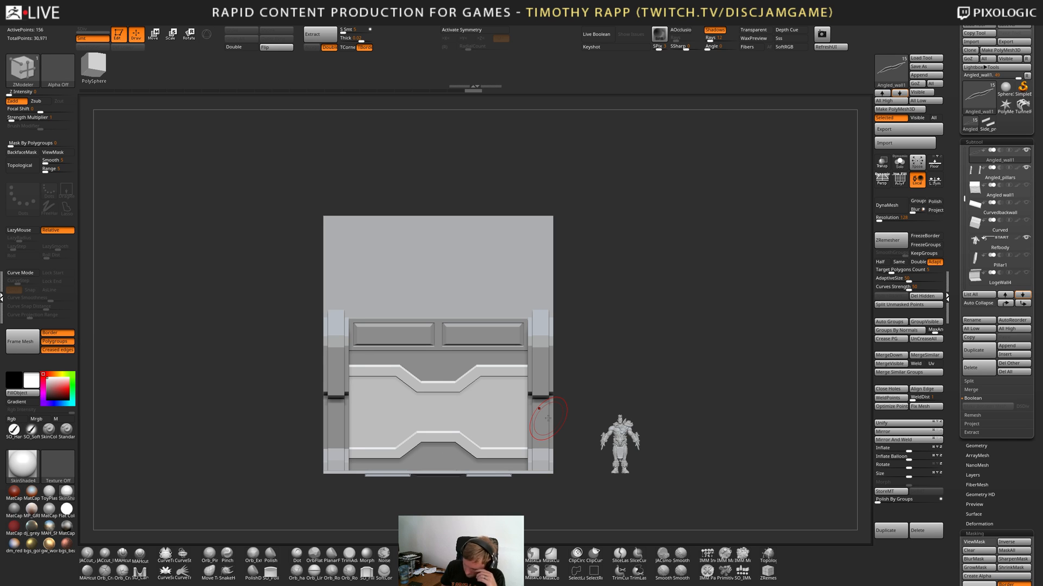
pyautogui.moveTo(548, 419); pyautogui.dragTo(520, 415, button='right')
pyautogui.keyDown('alt'); pyautogui.moveTo(539, 356); pyautogui.dragTo(510, 383, button='right'); pyautogui.keyUp('alt')
pyautogui.keyDown('ctrl'); pyautogui.moveTo(537, 375); pyautogui.dragTo(601, 365, button='right'); pyautogui.keyUp('ctrl')
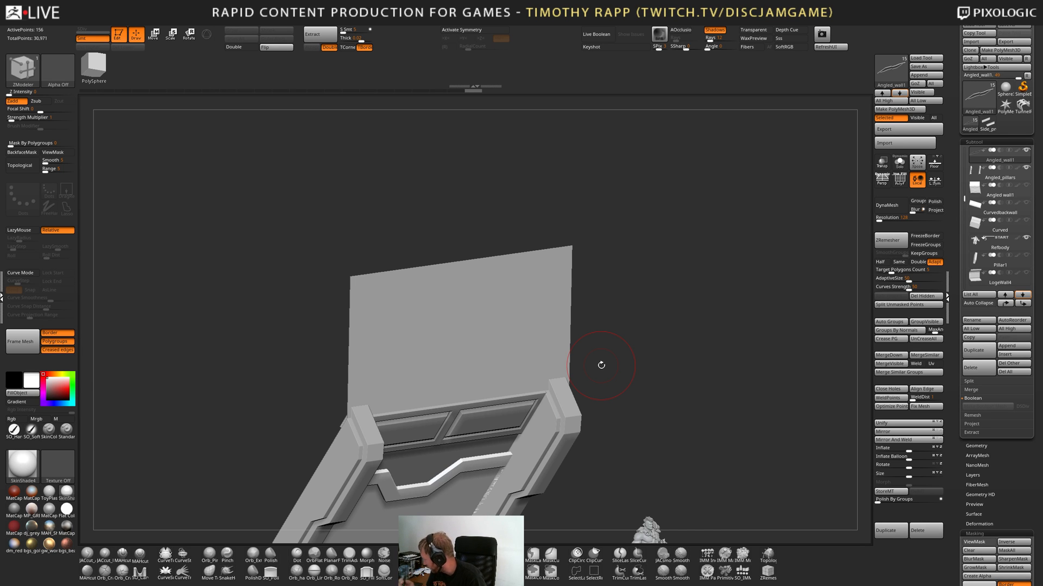
# Select the plain back wall with its polygroups shown and insert a horizontal edge loop just above the top panels.
pyautogui.keyDown('shift'); pyautogui.moveTo(601, 365); pyautogui.dragTo(574, 358, button='right'); pyautogui.keyUp('shift')
pyautogui.hotkey('shift', 'f')
pyautogui.hotkey('shift', 'f')
pyautogui.keyDown('alt'); pyautogui.click(515, 371); pyautogui.keyUp('alt')
pyautogui.hotkey('shift', 'f')
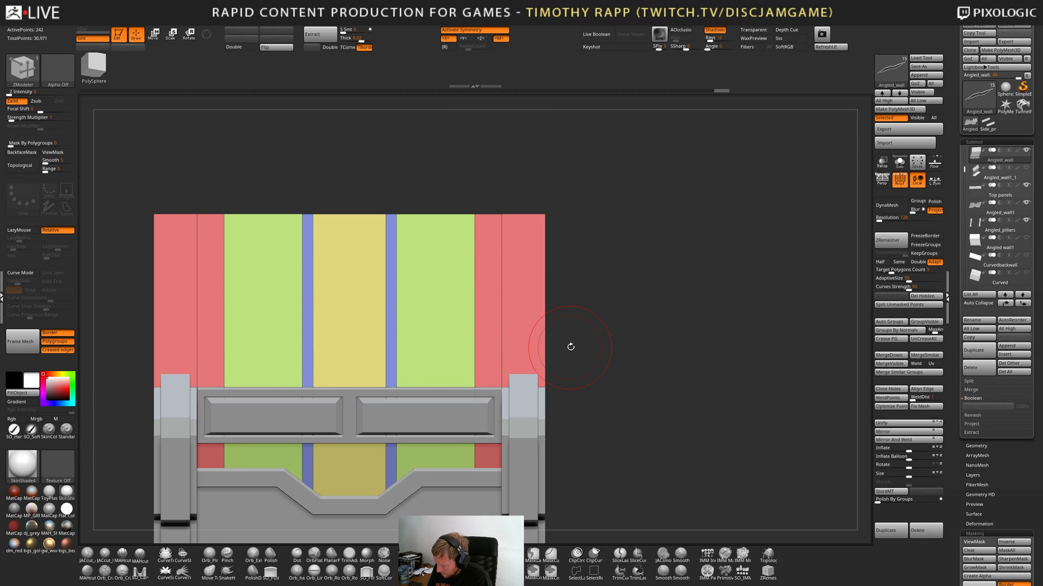
pyautogui.click(500, 364)
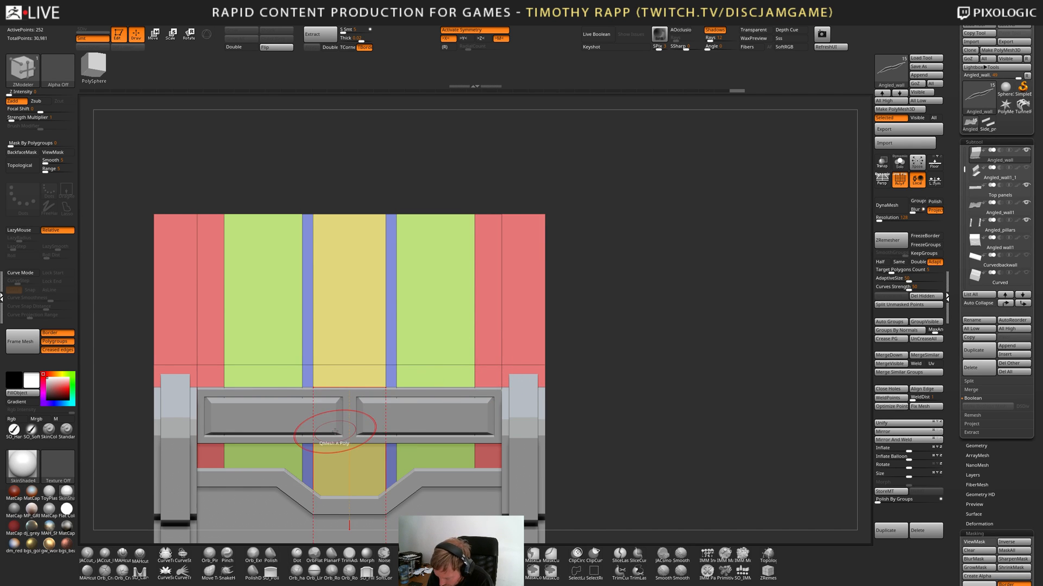
# Try a mirrored vertical edge loop through the red side sections of the back wall.
pyautogui.moveTo(344, 425); pyautogui.dragTo(226, 380, button='right')
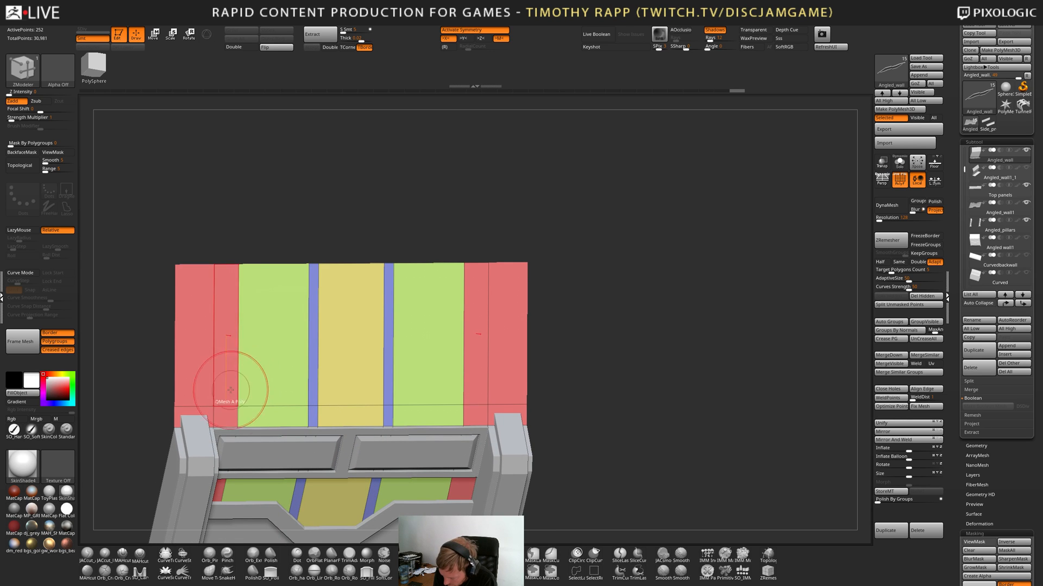
pyautogui.moveTo(225, 405); pyautogui.dragTo(222, 405)
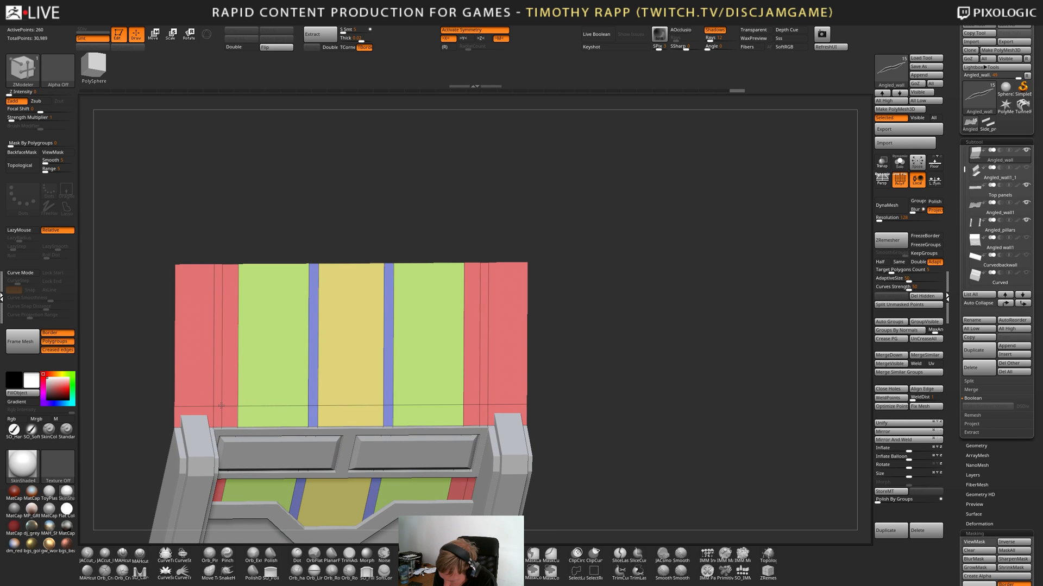
pyautogui.moveTo(221, 405); pyautogui.dragTo(233, 379, button='right')
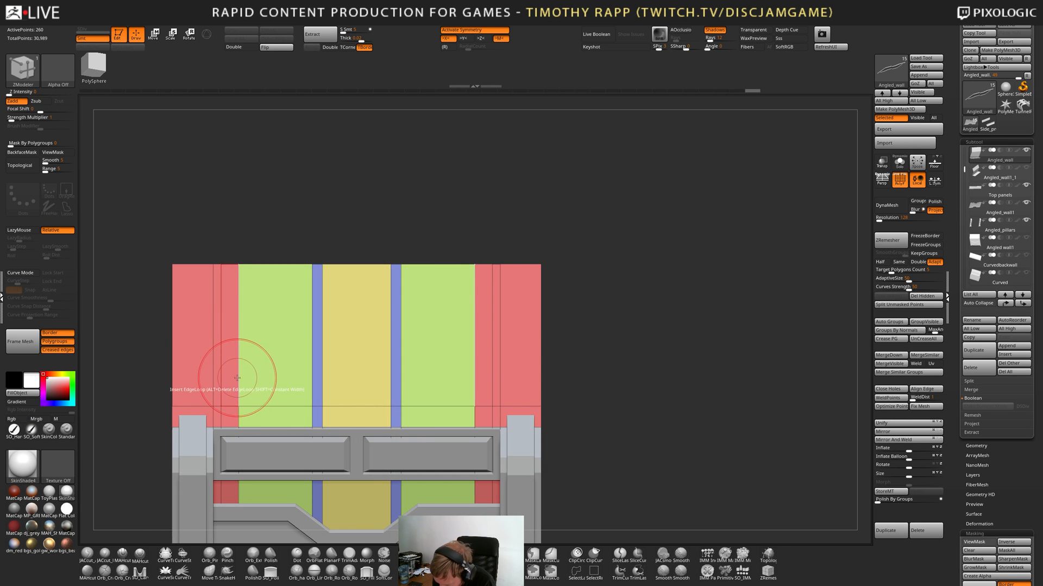
pyautogui.hotkey('ctrl', 'z')
# Try extruding the back wall's small corner polygons above the pillars outward, and undo it.
pyautogui.moveTo(224, 415); pyautogui.dragTo(238, 414, button='right')
pyautogui.click(210, 411)
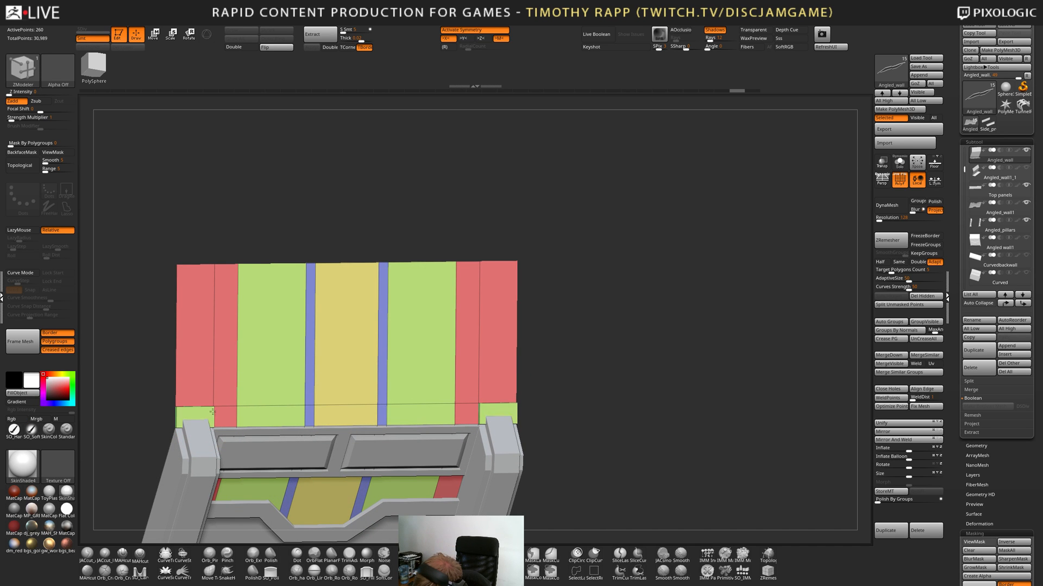
pyautogui.moveTo(219, 412); pyautogui.dragTo(193, 418)
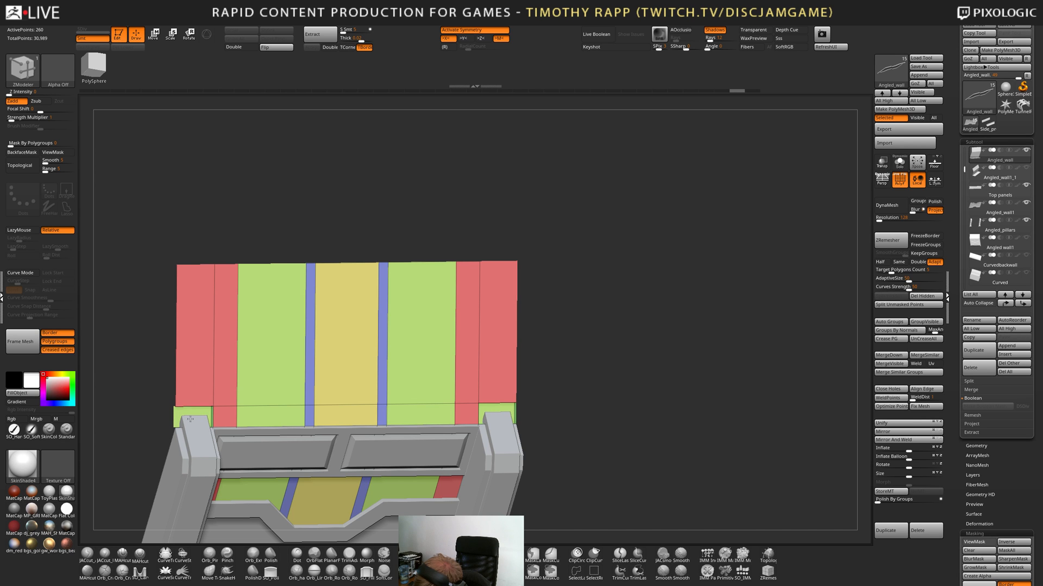
pyautogui.moveTo(217, 429); pyautogui.dragTo(247, 429, button='right')
pyautogui.keyDown('ctrl'); pyautogui.moveTo(247, 429); pyautogui.dragTo(247, 407, button='right'); pyautogui.keyUp('ctrl')
pyautogui.moveTo(413, 468); pyautogui.dragTo(365, 462, button='right')
pyautogui.hotkey('ctrl', 'z')
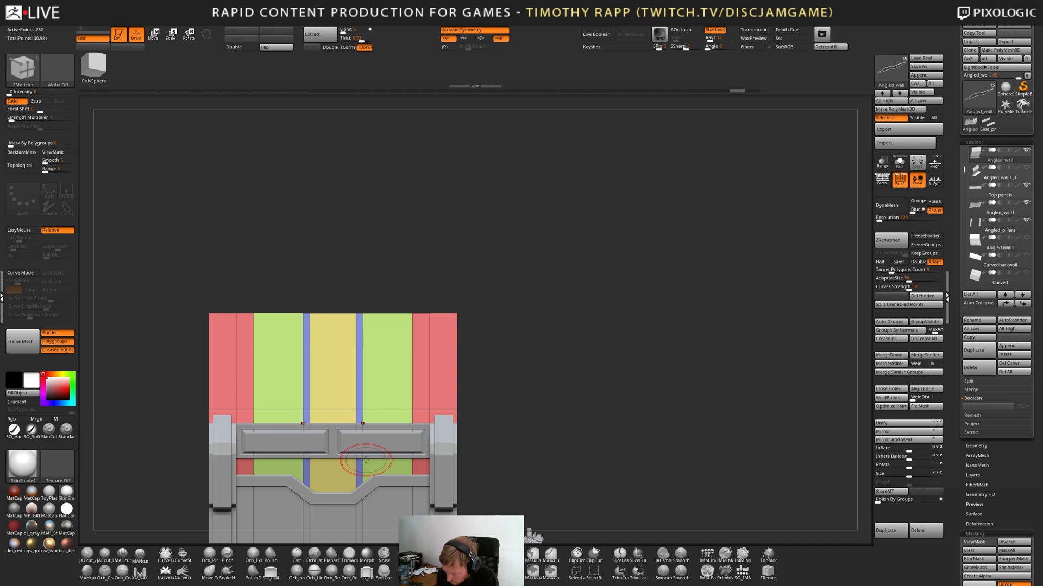
# Insert mirrored vertical edge loops near the back wall's sides, and QMesh the full-width strip above the top panels outward.
pyautogui.click(242, 408)
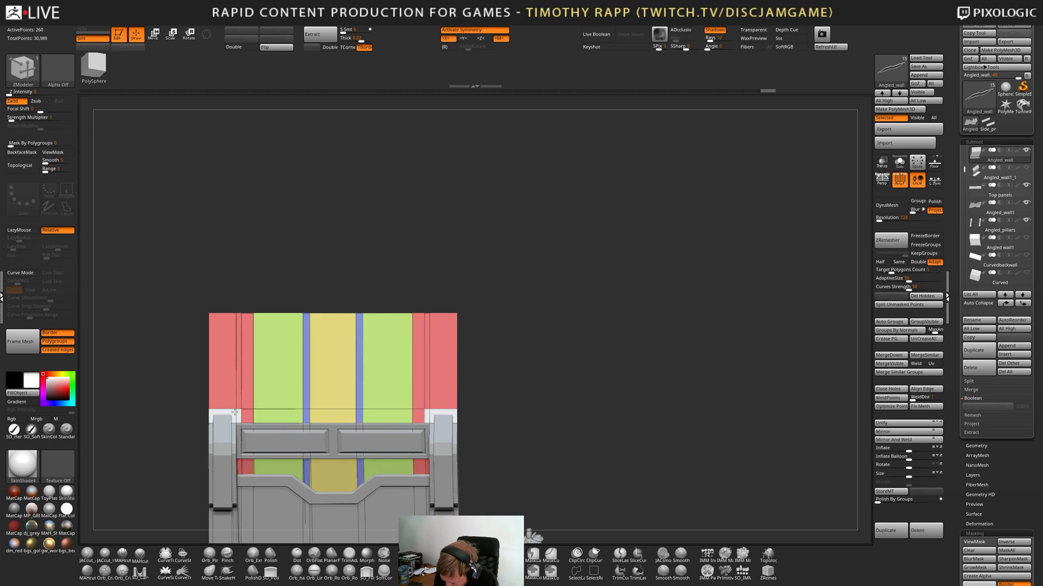
pyautogui.moveTo(235, 412); pyautogui.dragTo(242, 419, button='right')
pyautogui.keyDown('alt'); pyautogui.moveTo(247, 420); pyautogui.dragTo(320, 422); pyautogui.keyUp('alt')
pyautogui.moveTo(320, 422); pyautogui.dragTo(332, 419, button='right')
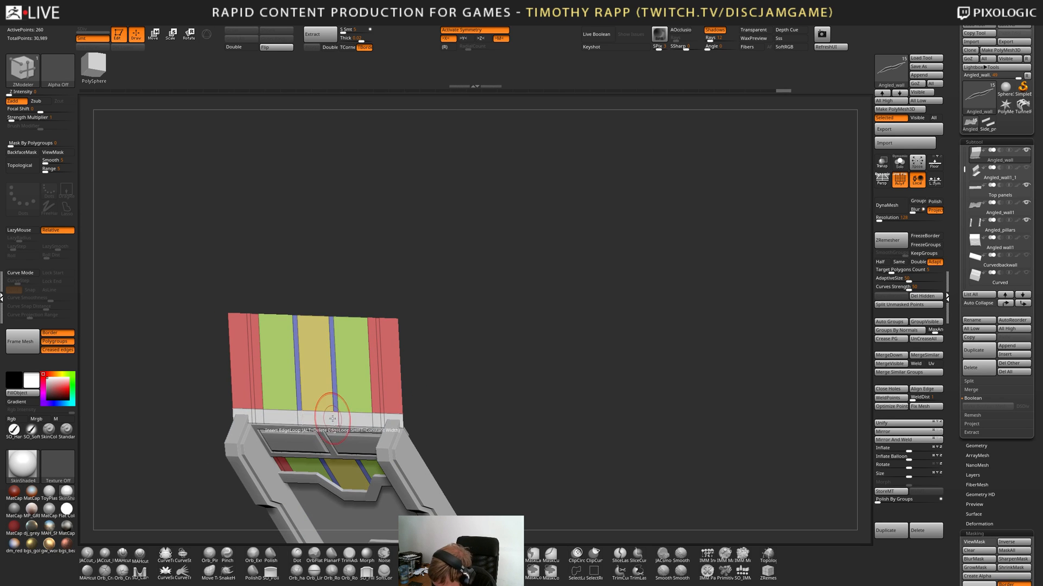
pyautogui.click(333, 419)
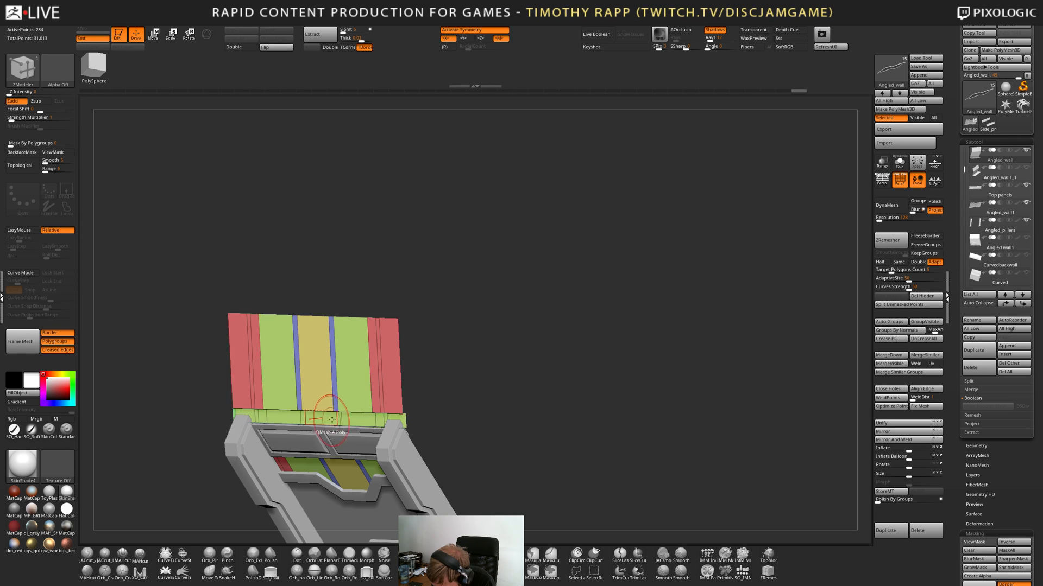
pyautogui.moveTo(375, 432); pyautogui.dragTo(398, 450, button='right')
pyautogui.hotkey('shift', 'f')
pyautogui.hotkey('shift', 'f')
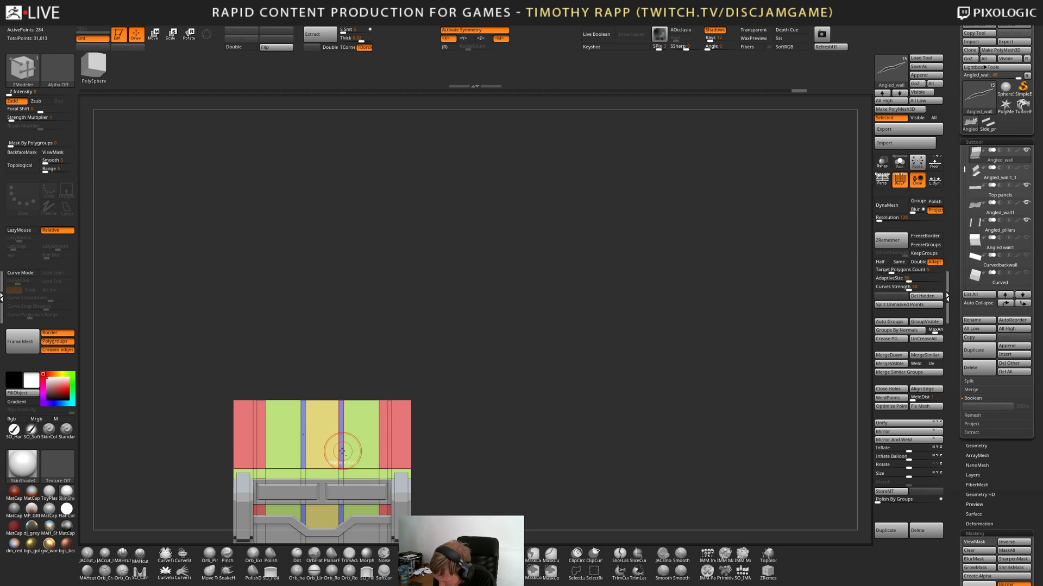
# Try inserting flat horizontal loops across the back wall using the Multiple EdgeLoops target.
pyautogui.press('space')
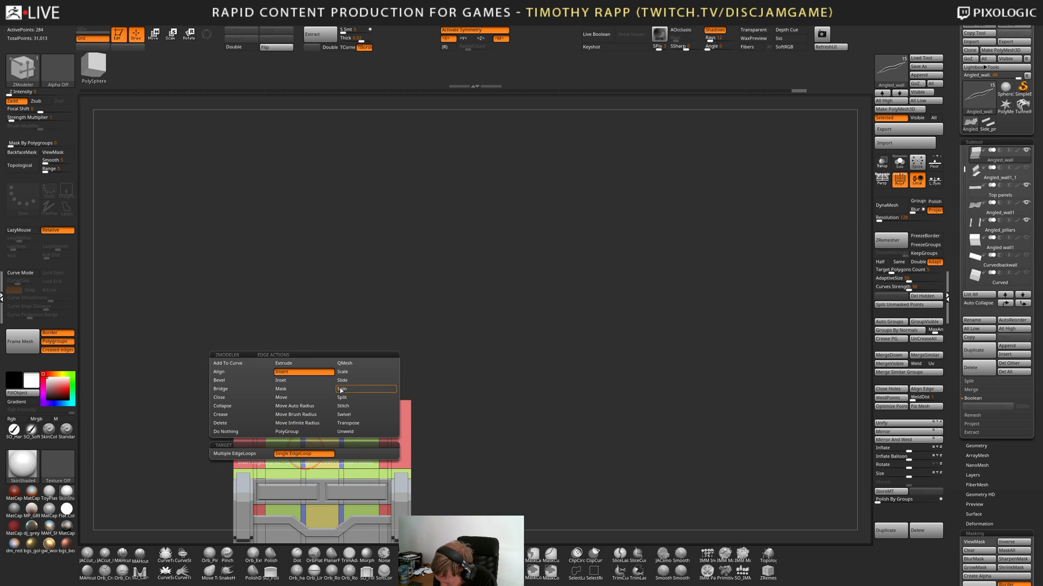
pyautogui.click(261, 454)
pyautogui.click(305, 434)
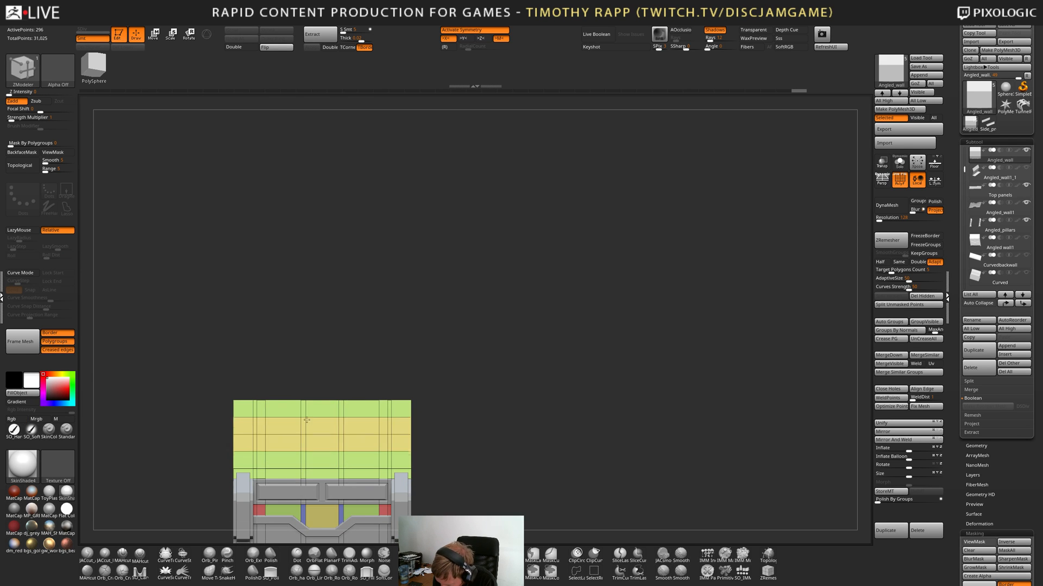
pyautogui.moveTo(306, 417); pyautogui.dragTo(331, 439, button='right')
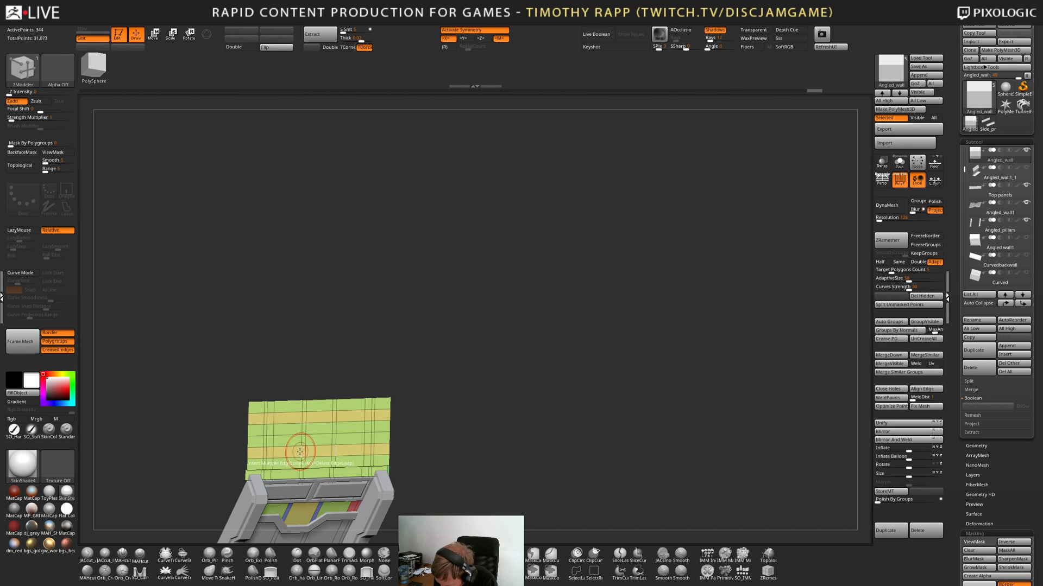
pyautogui.hotkey('ctrl', 'z')
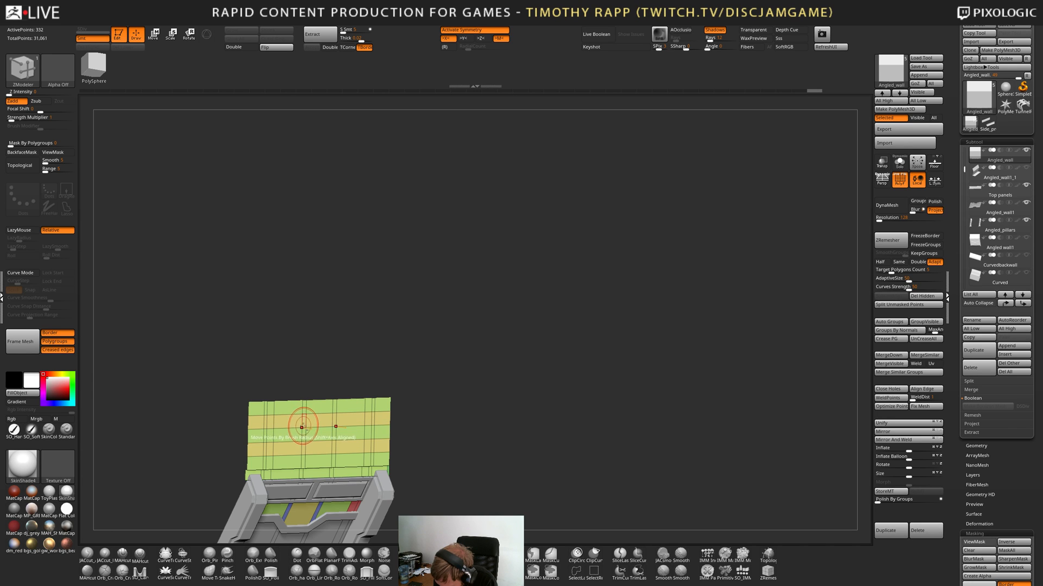
pyautogui.keyDown('alt'); pyautogui.click(293, 440); pyautogui.keyUp('alt')
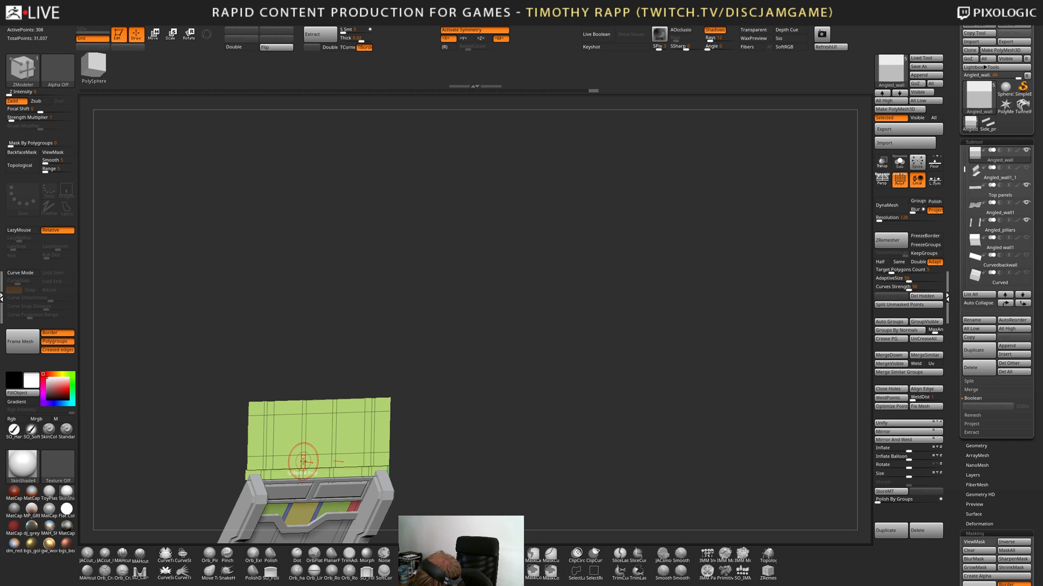
# Insert five horizontal edge loops with elevation across the upper back wall so its middle bulges in a curve.
pyautogui.press('space')
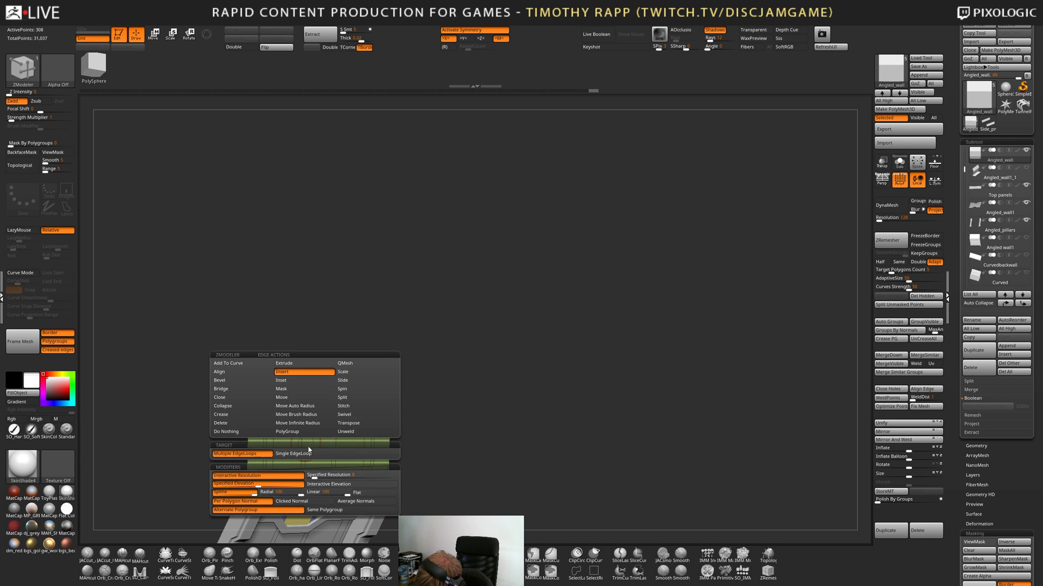
pyautogui.hotkey('ctrl', 'z')
pyautogui.moveTo(309, 436); pyautogui.dragTo(367, 427)
pyautogui.click(368, 425)
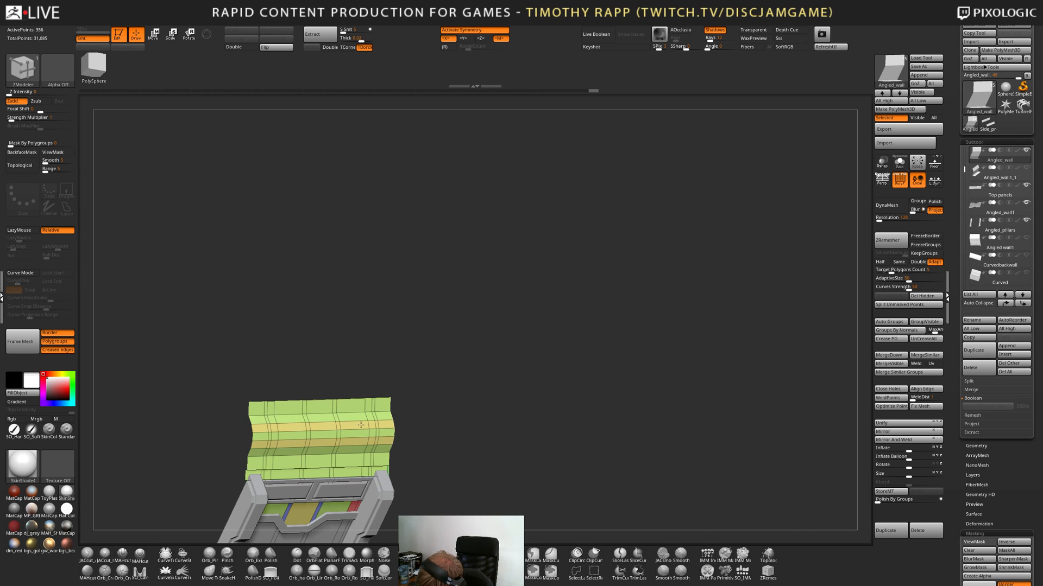
pyautogui.moveTo(361, 424); pyautogui.dragTo(386, 434)
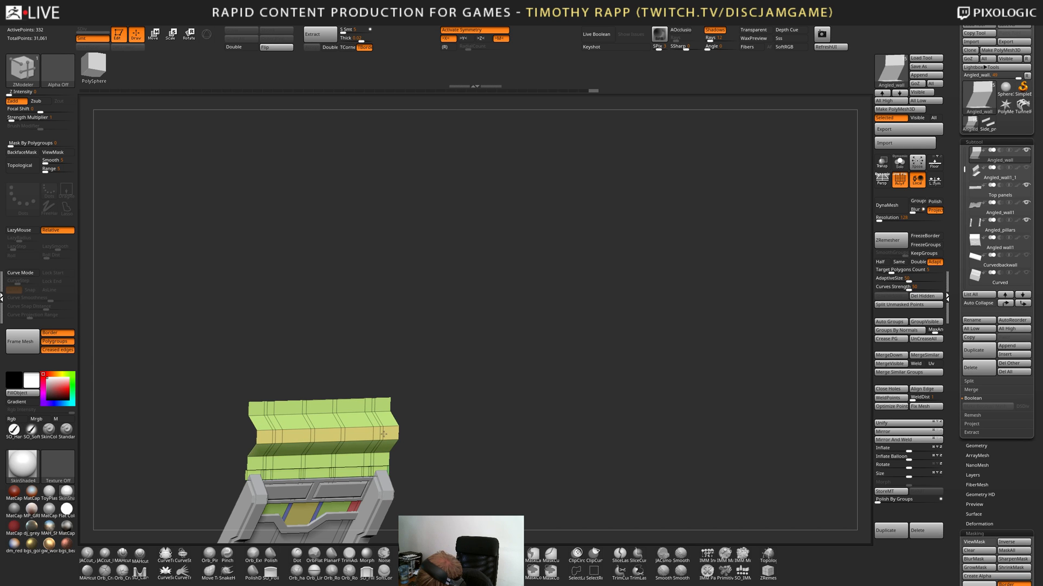
pyautogui.moveTo(384, 431); pyautogui.dragTo(373, 426)
pyautogui.hotkey('ctrl', 'z')
pyautogui.hotkey('ctrl', 'z')
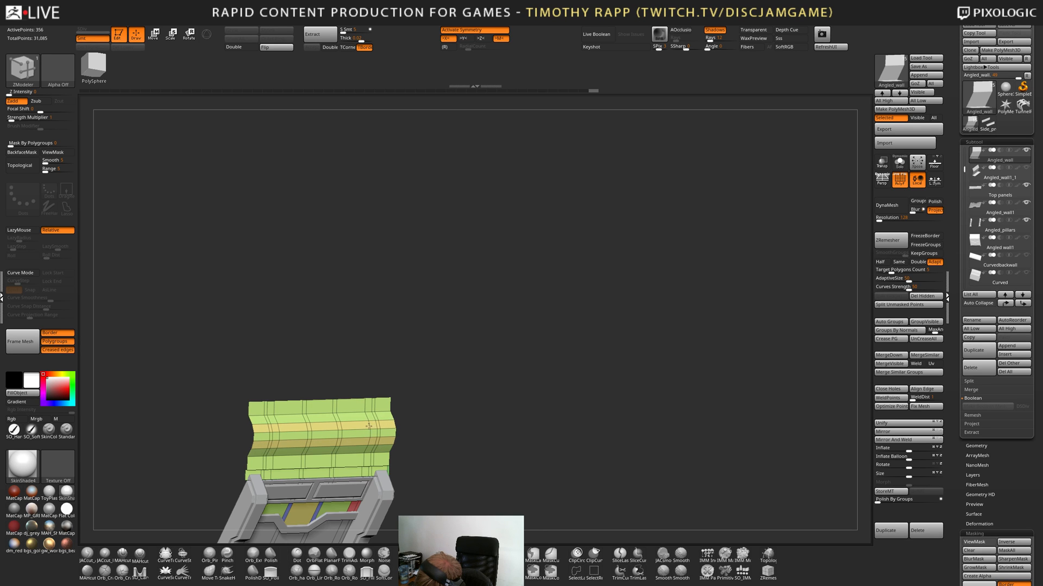
pyautogui.hotkey('ctrl', 'z')
pyautogui.moveTo(408, 436)
pyautogui.mouseDown()
pyautogui.moveTo(490, 414)
pyautogui.moveTo(442, 454)
pyautogui.mouseUp()
pyautogui.hotkey('shift', 'f')
pyautogui.hotkey('shift', 'f')
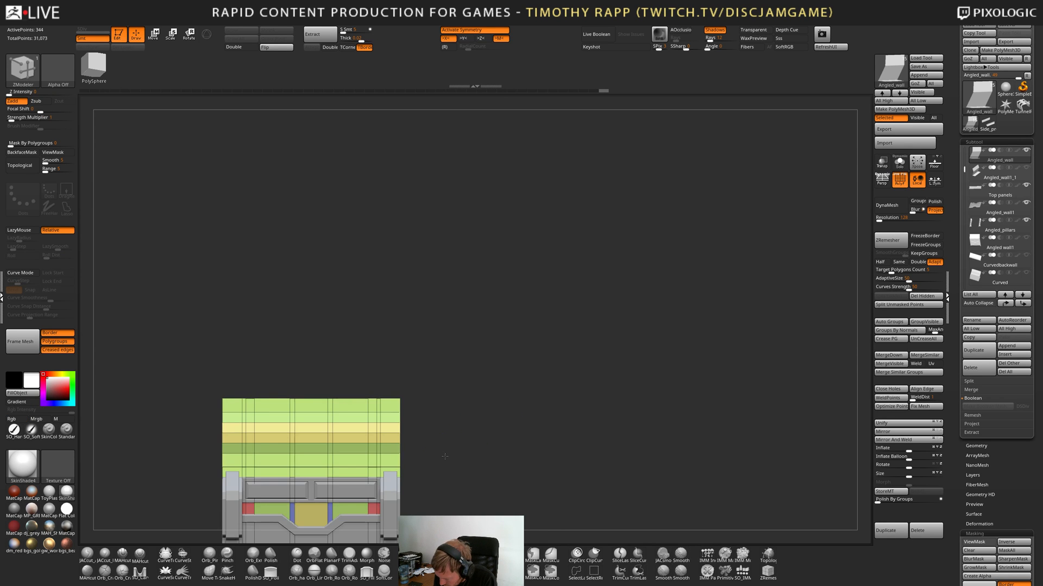
# Try masking the back wall around its curved middle strips and placing the transform gizmo on that unmasked area.
pyautogui.keyDown('ctrl'); pyautogui.moveTo(448, 407); pyautogui.dragTo(202, 459); pyautogui.keyUp('ctrl')
pyautogui.press('w')
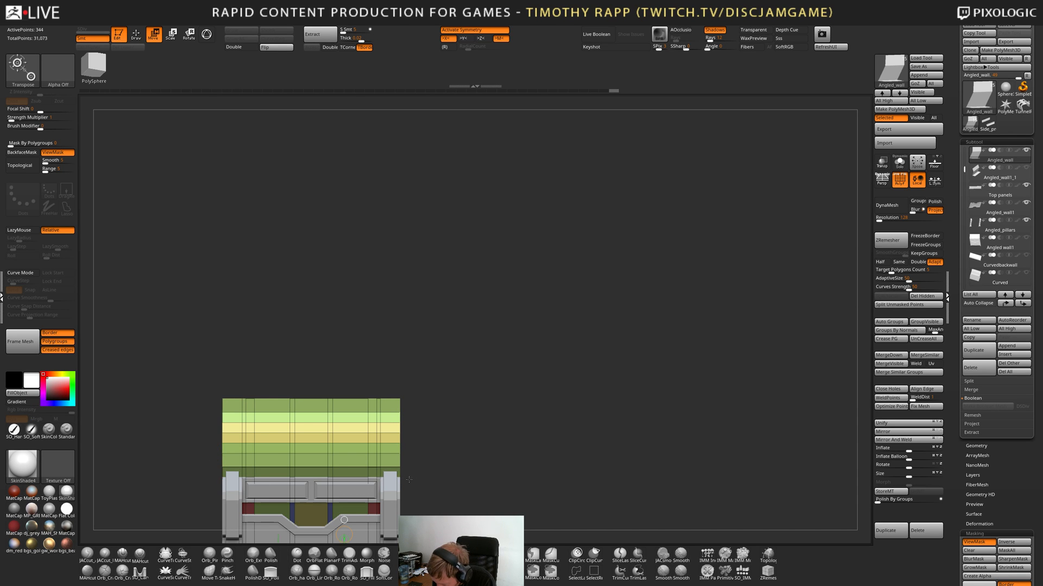
pyautogui.press('y')
pyautogui.click(365, 414)
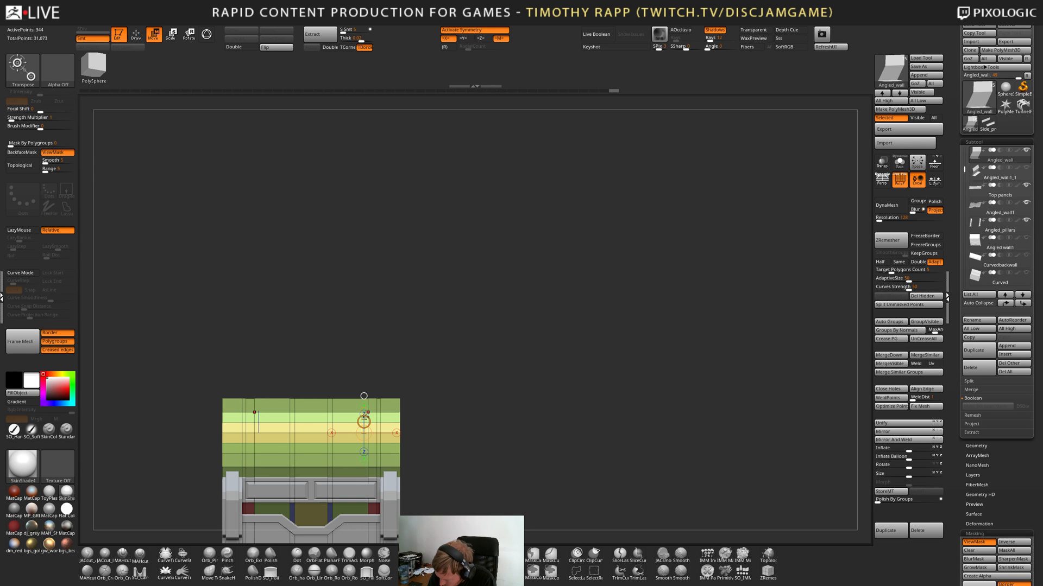
pyautogui.moveTo(364, 411); pyautogui.dragTo(332, 388)
pyautogui.moveTo(395, 390); pyautogui.dragTo(426, 365)
pyautogui.click(208, 38)
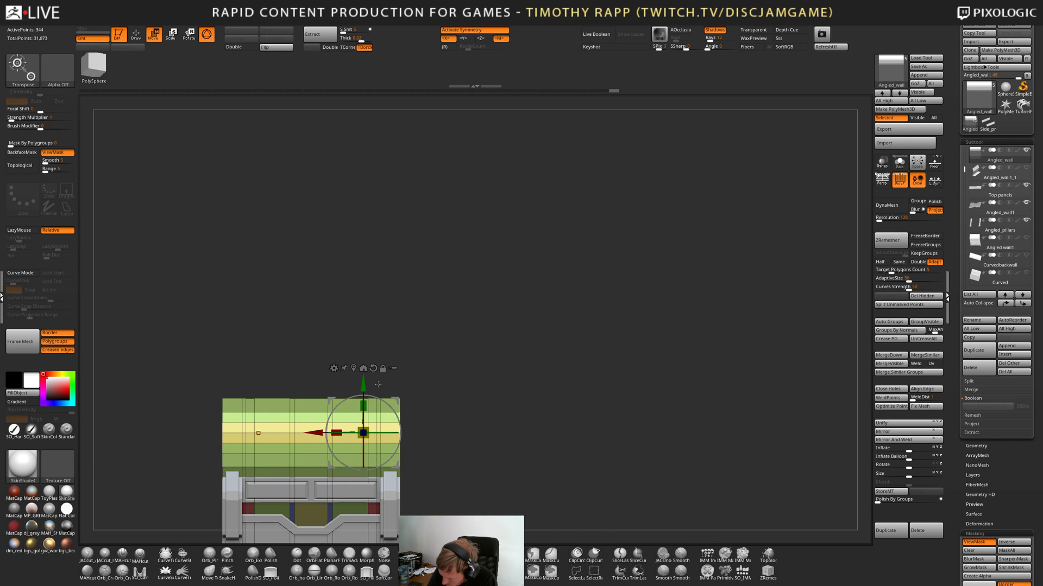
pyautogui.click(376, 368)
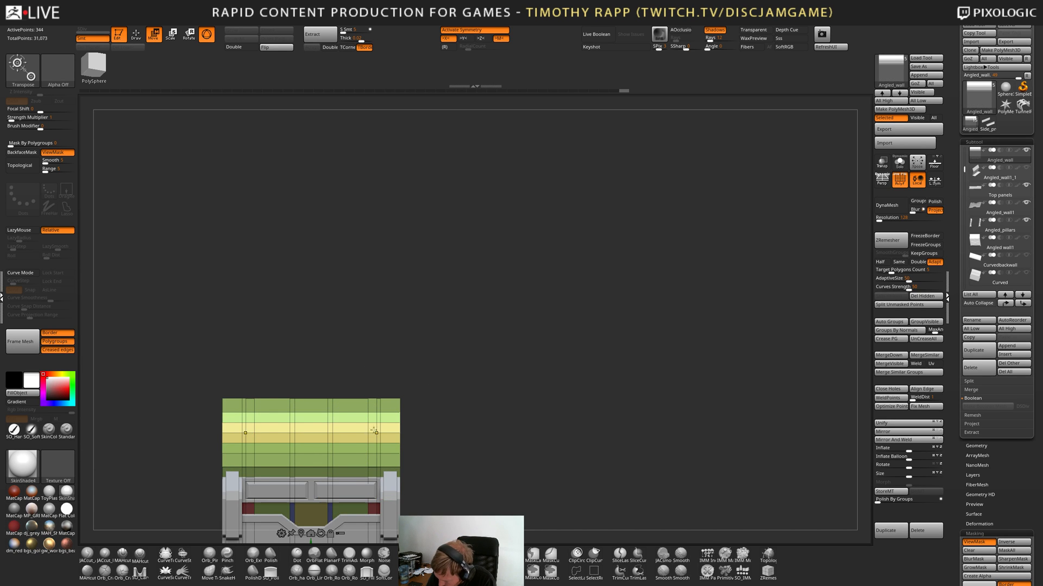
pyautogui.hotkey('ctrl', 'z')
pyautogui.moveTo(423, 387)
pyautogui.keyDown('alt'); pyautogui.mouseDown()
pyautogui.moveTo(428, 344)
pyautogui.moveTo(433, 363)
pyautogui.moveTo(426, 326)
pyautogui.mouseUp(); pyautogui.keyUp('alt')
pyautogui.hotkey('ctrl', 'z')
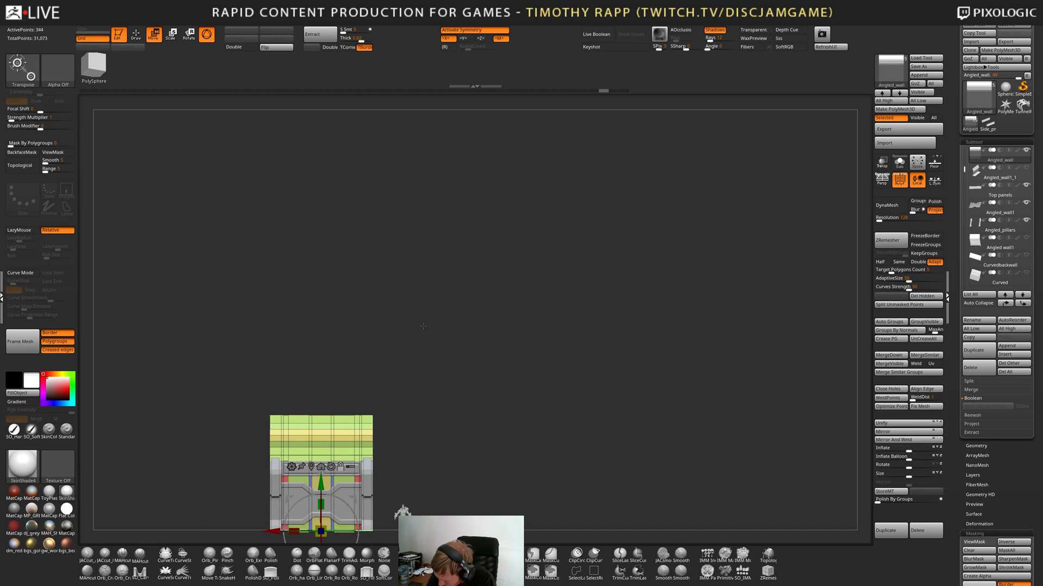
pyautogui.hotkey('ctrl', 'shift', 'z')
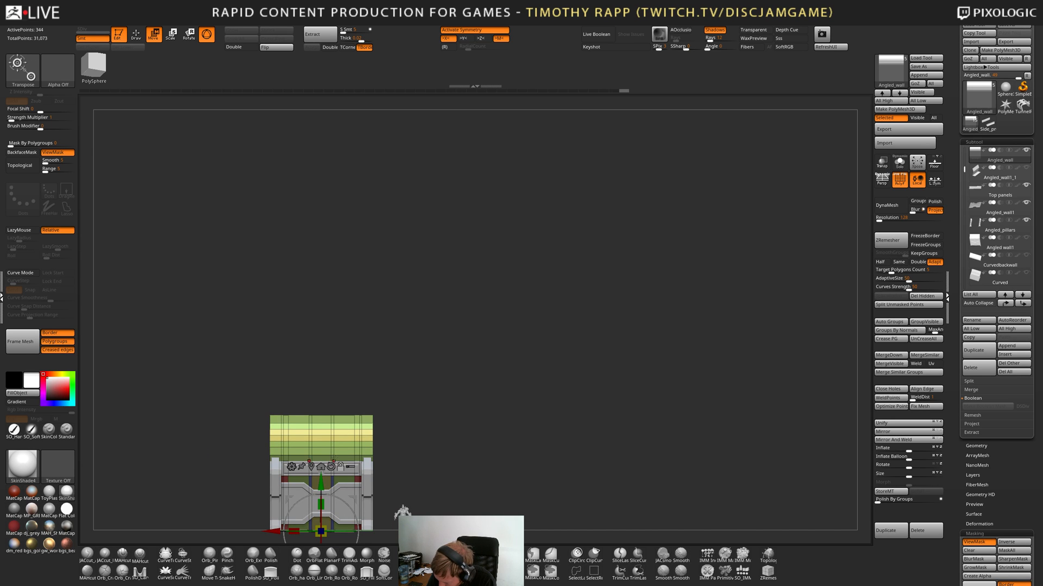
pyautogui.keyDown('alt'); pyautogui.click(352, 435); pyautogui.keyUp('alt')
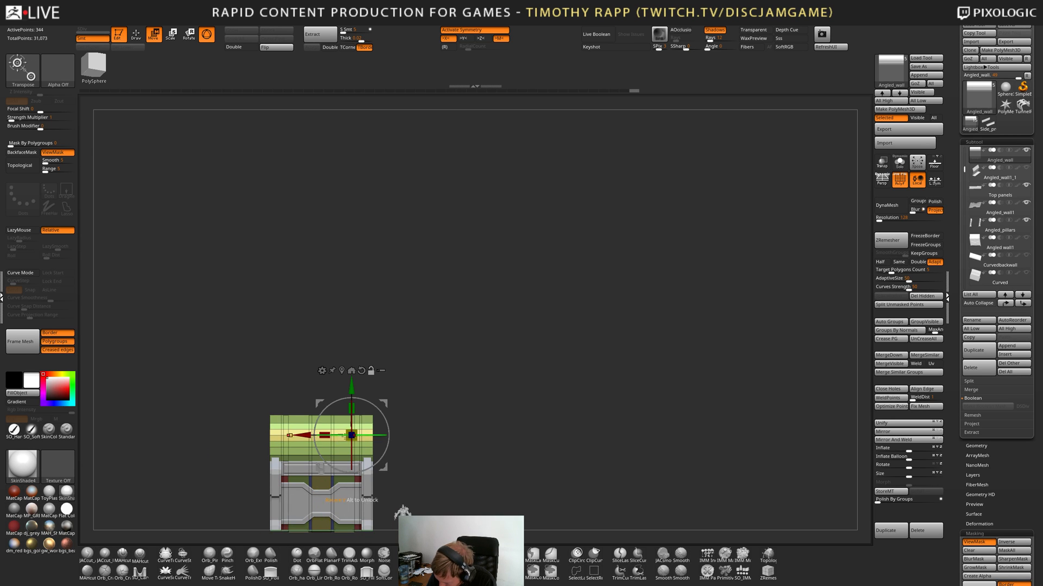
pyautogui.keyDown('ctrl'); pyautogui.click(369, 373); pyautogui.keyUp('ctrl')
pyautogui.keyDown('alt'); pyautogui.click(352, 435); pyautogui.keyUp('alt')
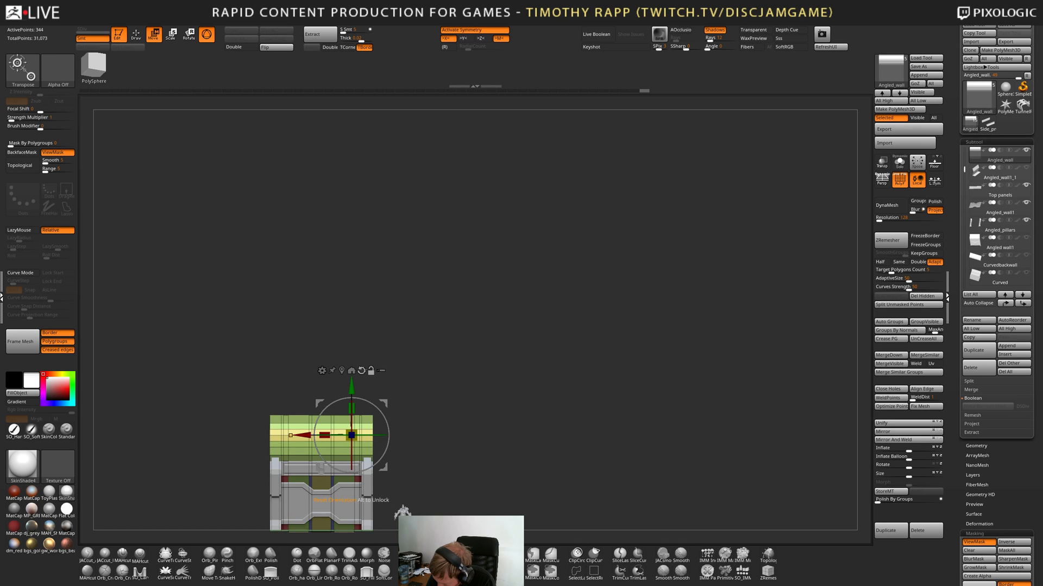
# Try adjusting the back wall's curved middle with the gizmo, and examine its profile from the side without polyframe lines.
pyautogui.moveTo(407, 357); pyautogui.dragTo(376, 356)
pyautogui.moveTo(377, 356)
pyautogui.keyDown('alt'); pyautogui.mouseDown()
pyautogui.moveTo(388, 356)
pyautogui.moveTo(389, 384)
pyautogui.moveTo(353, 402)
pyautogui.moveTo(358, 384)
pyautogui.mouseUp(); pyautogui.keyUp('alt')
pyautogui.moveTo(417, 389)
pyautogui.mouseDown()
pyautogui.moveTo(489, 380)
pyautogui.moveTo(474, 378)
pyautogui.mouseUp()
pyautogui.press('q')
pyautogui.hotkey('shift', 'f')
pyautogui.hotkey('shift', 'f')
pyautogui.moveTo(541, 361); pyautogui.dragTo(555, 422)
pyautogui.hotkey('shift', 'f')
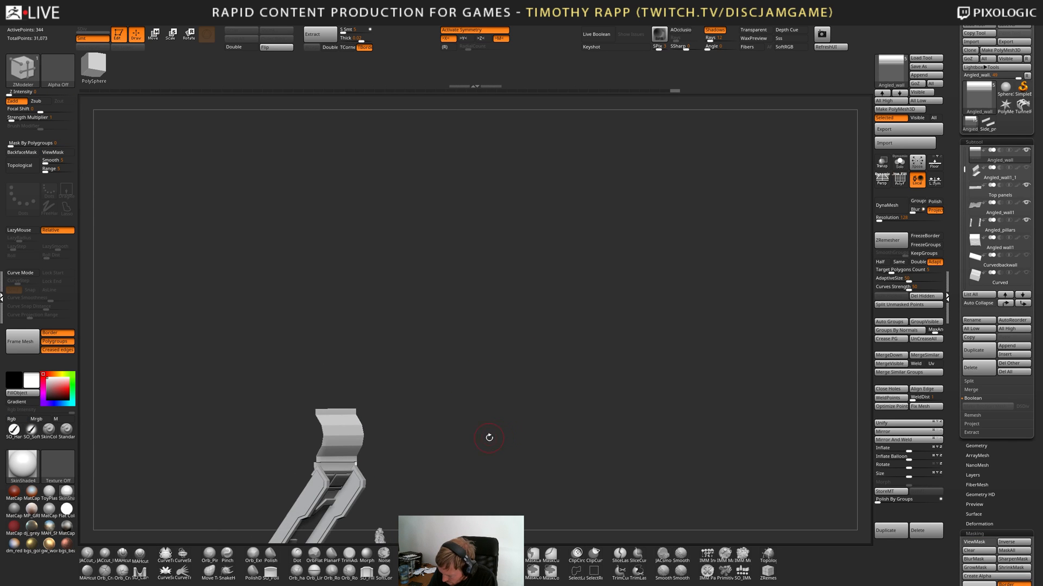
pyautogui.moveTo(489, 437); pyautogui.dragTo(546, 437)
pyautogui.hotkey('shift', 'f')
pyautogui.keyDown('alt'); pyautogui.moveTo(433, 442); pyautogui.dragTo(474, 459); pyautogui.keyUp('alt')
pyautogui.keyDown('shift'); pyautogui.moveTo(390, 446); pyautogui.dragTo(374, 444, button='right'); pyautogui.keyUp('shift')
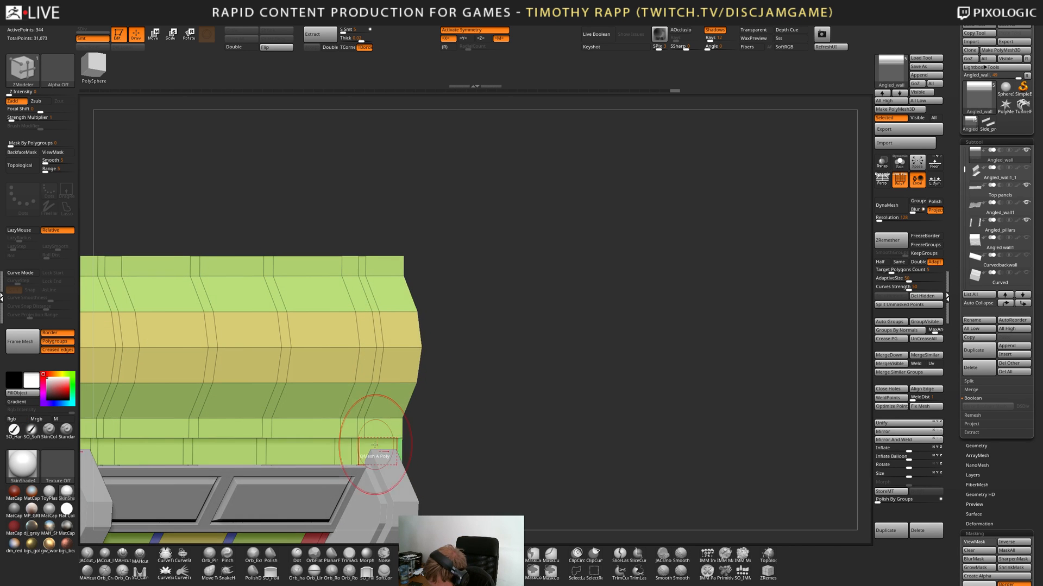
# Try deleting the narrow full-width strip below the back wall's curve in Solo view, and undo the deletion.
pyautogui.hotkey('alt', 's')
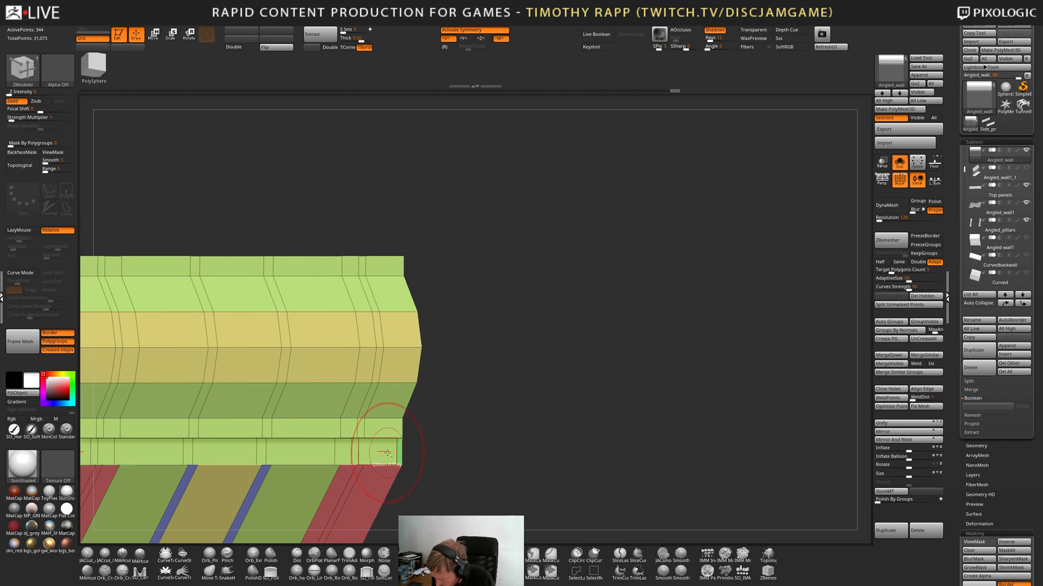
pyautogui.click(369, 456)
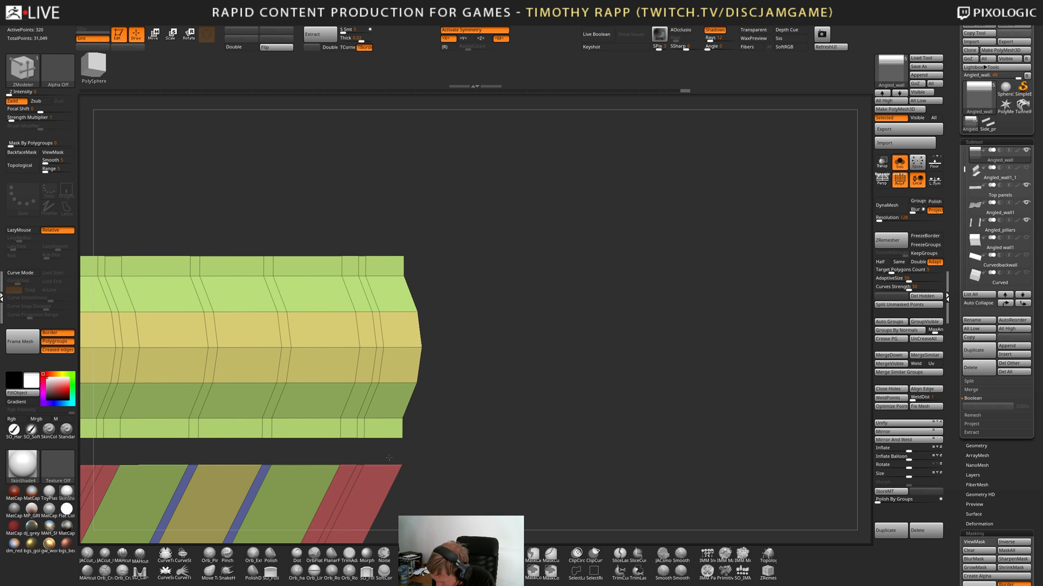
pyautogui.moveTo(501, 445); pyautogui.dragTo(442, 466)
pyautogui.hotkey('ctrl', 'z')
# Try isolating and masking the corner polygons of the narrow strip below the curve, and show the whole wall piece again.
pyautogui.moveTo(424, 509)
pyautogui.mouseDown()
pyautogui.moveTo(460, 450)
pyautogui.moveTo(340, 464)
pyautogui.moveTo(407, 461)
pyautogui.moveTo(352, 466)
pyautogui.moveTo(395, 461)
pyautogui.moveTo(365, 465)
pyautogui.mouseUp()
pyautogui.keyDown('ctrl'); pyautogui.keyDown('shift'); pyautogui.click(362, 460); pyautogui.keyUp('shift'); pyautogui.keyUp('ctrl')
pyautogui.keyDown('ctrl'); pyautogui.keyDown('shift'); pyautogui.click(372, 466); pyautogui.keyUp('shift'); pyautogui.keyUp('ctrl')
pyautogui.keyDown('ctrl'); pyautogui.keyDown('shift'); pyautogui.click(374, 461); pyautogui.keyUp('shift'); pyautogui.keyUp('ctrl')
pyautogui.keyDown('ctrl'); pyautogui.keyDown('shift'); pyautogui.click(351, 466); pyautogui.keyUp('shift'); pyautogui.keyUp('ctrl')
pyautogui.keyDown('ctrl'); pyautogui.click(396, 461); pyautogui.keyUp('ctrl')
pyautogui.moveTo(365, 465); pyautogui.dragTo(353, 465, button='right')
pyautogui.keyDown('ctrl'); pyautogui.moveTo(383, 465); pyautogui.dragTo(361, 465); pyautogui.keyUp('ctrl')
pyautogui.moveTo(362, 466); pyautogui.dragTo(473, 483, button='right')
pyautogui.hotkey('shift', 'f')
pyautogui.hotkey('shift', 's')
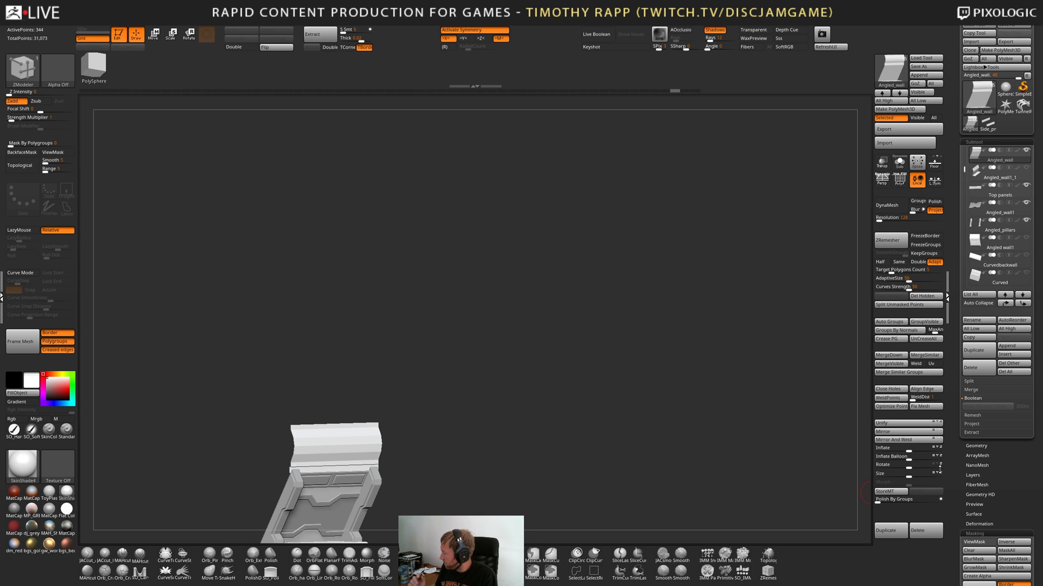
# Undo the recent back wall edits, returning to the flat upper wall without the curve or extruded strip.
pyautogui.moveTo(543, 454); pyautogui.dragTo(536, 418)
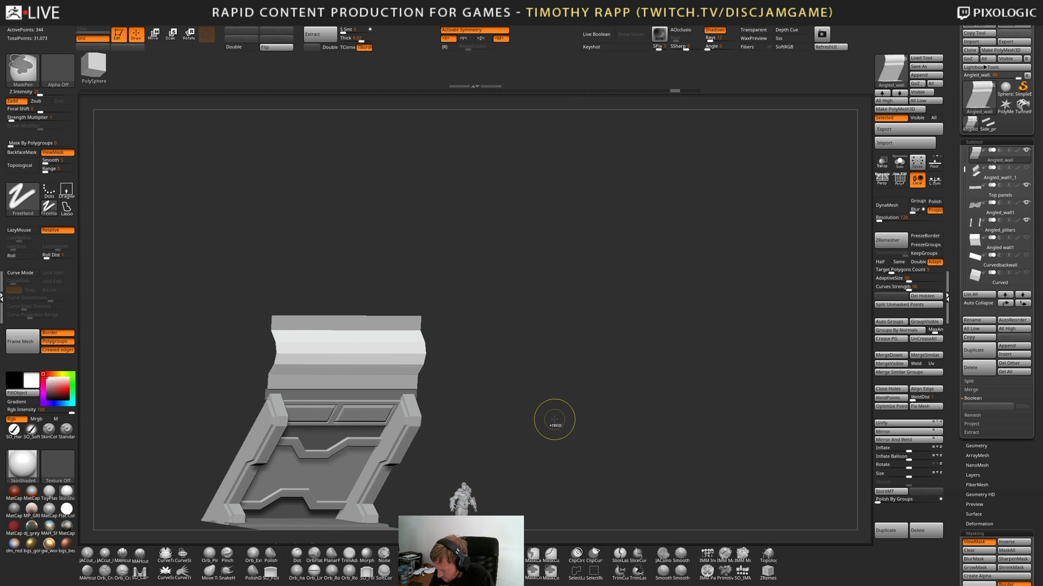
pyautogui.hotkey('shift', 'f')
pyautogui.hotkey('ctrl', 'z')
pyautogui.hotkey('ctrl', 'z')
pyautogui.hotkey('ctrl', 'z')
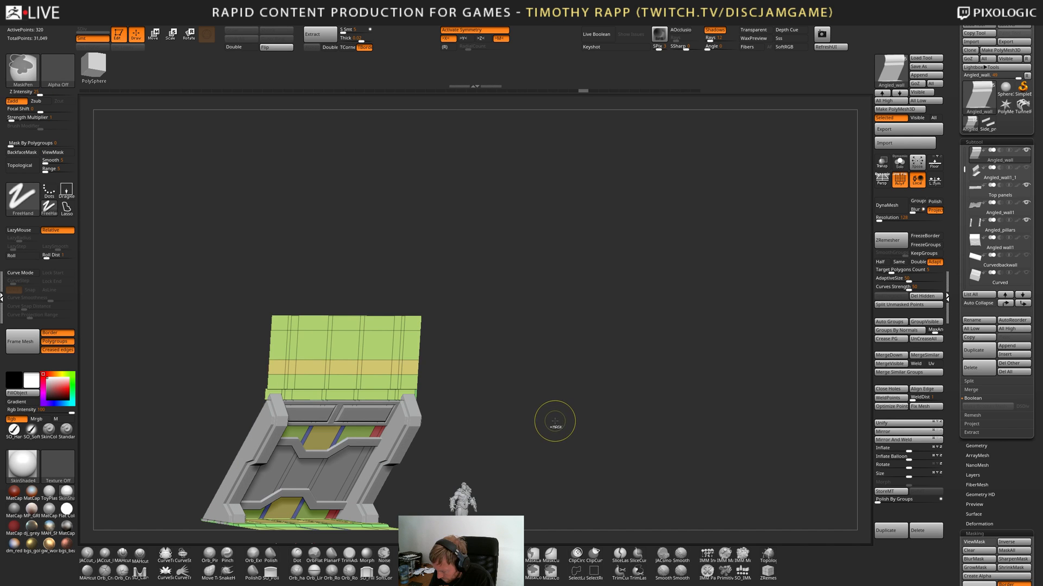
pyautogui.hotkey('ctrl', 'z')
pyautogui.hotkey('ctrl', 'z')
pyautogui.hotkey('ctrl', 'z')
pyautogui.hotkey('ctrl', 'z')
pyautogui.hotkey('ctrl', 'z')
pyautogui.hotkey('ctrl', 'z')
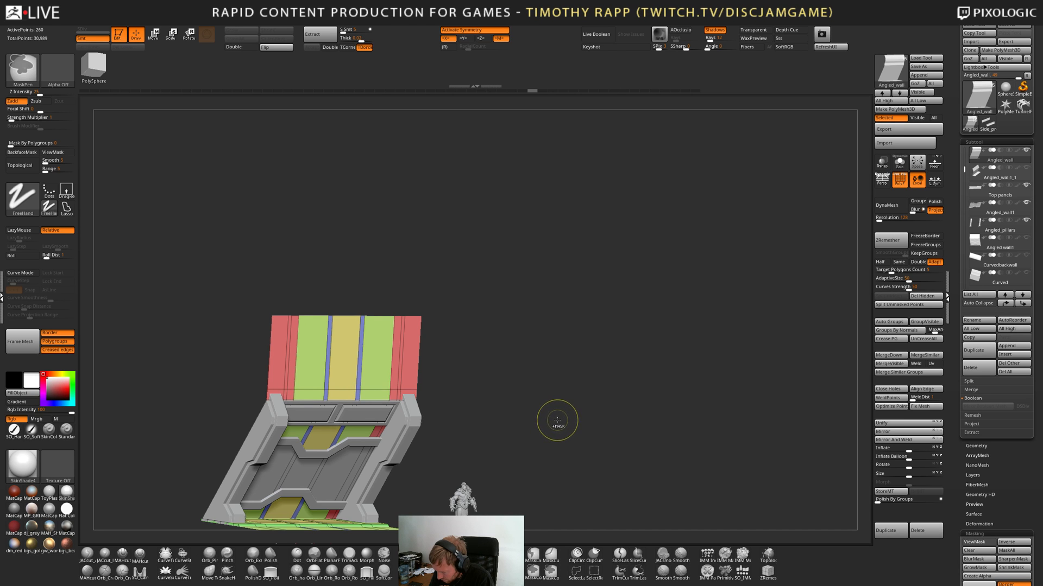
# Try inserting horizontal edge loops with elevation that curve the full height of the upper back wall, and undo them.
pyautogui.hotkey('shift', 'f')
pyautogui.moveTo(568, 419)
pyautogui.keyDown('alt'); pyautogui.mouseDown()
pyautogui.moveTo(537, 422)
pyautogui.moveTo(546, 419)
pyautogui.moveTo(521, 407)
pyautogui.mouseUp(); pyautogui.keyUp('alt')
pyautogui.hotkey('shift', 'f')
pyautogui.hotkey('shift', 'f')
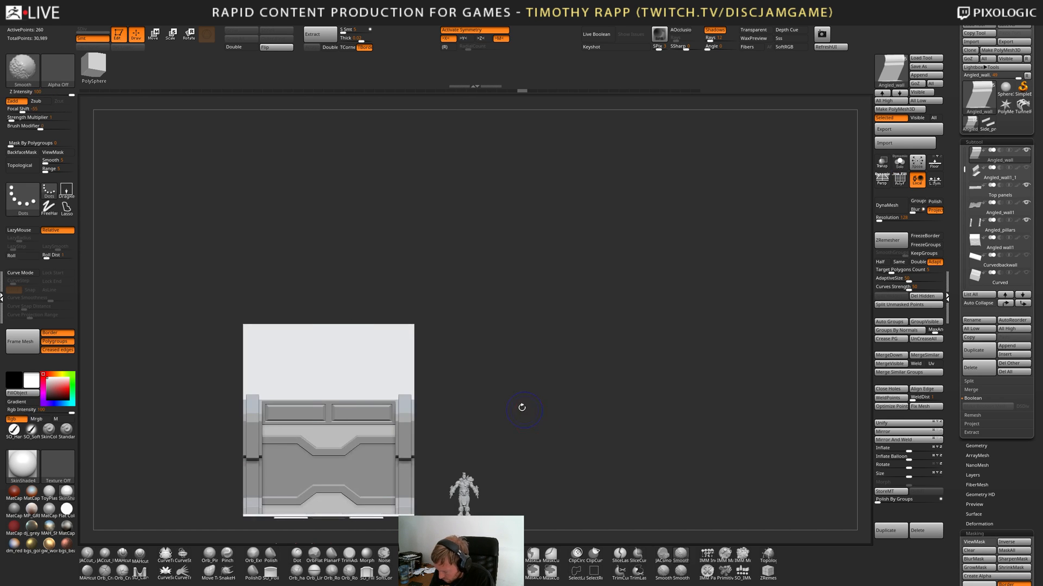
pyautogui.hotkey('shift', 'f')
pyautogui.moveTo(395, 357)
pyautogui.mouseDown()
pyautogui.moveTo(400, 334)
pyautogui.moveTo(493, 327)
pyautogui.moveTo(528, 356)
pyautogui.mouseUp()
pyautogui.hotkey('ctrl', 'z')
pyautogui.moveTo(394, 358); pyautogui.dragTo(455, 339)
pyautogui.hotkey('shift', 'f')
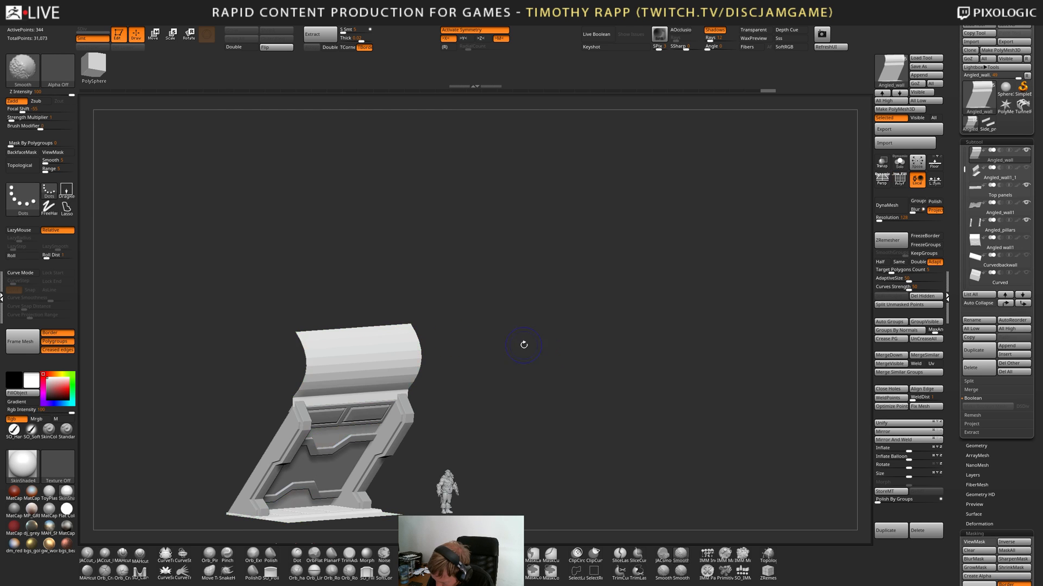
pyautogui.keyDown('alt'); pyautogui.moveTo(524, 344); pyautogui.dragTo(523, 376); pyautogui.keyUp('alt')
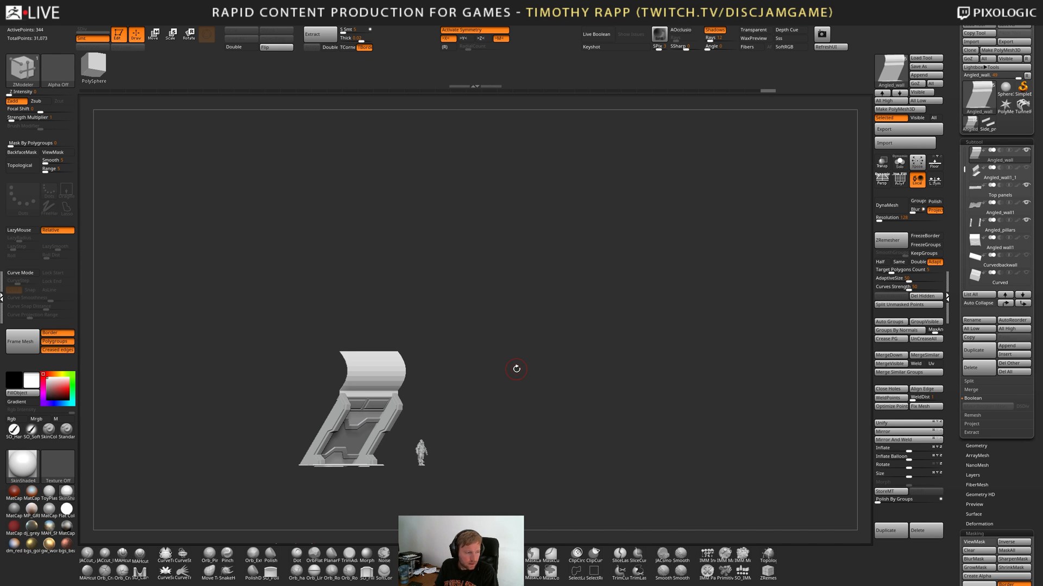
pyautogui.hotkey('ctrl', 'z')
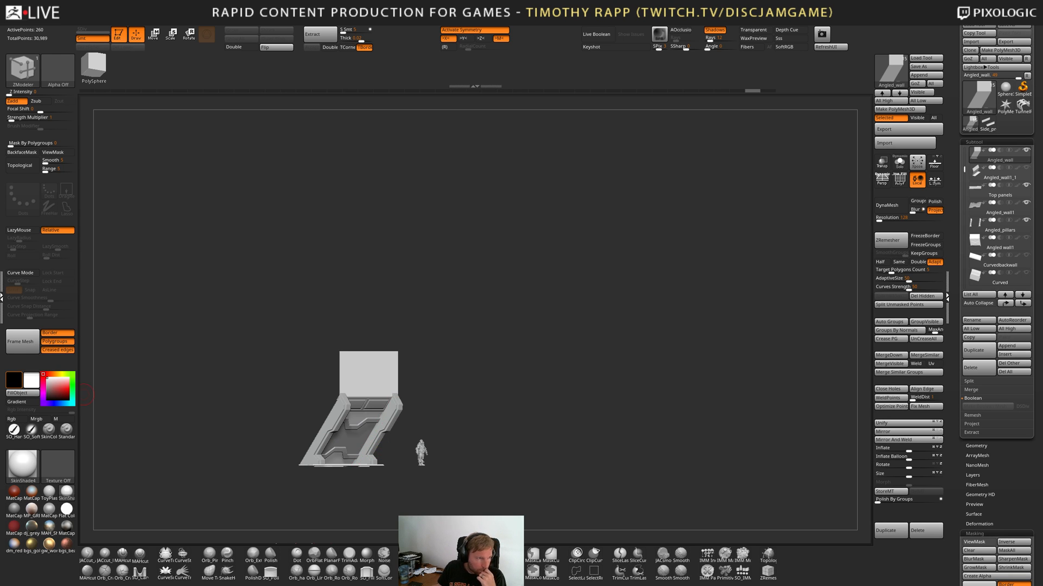
# Save the project with the upper back wall flat.
pyautogui.moveTo(243, 377); pyautogui.dragTo(597, 385)
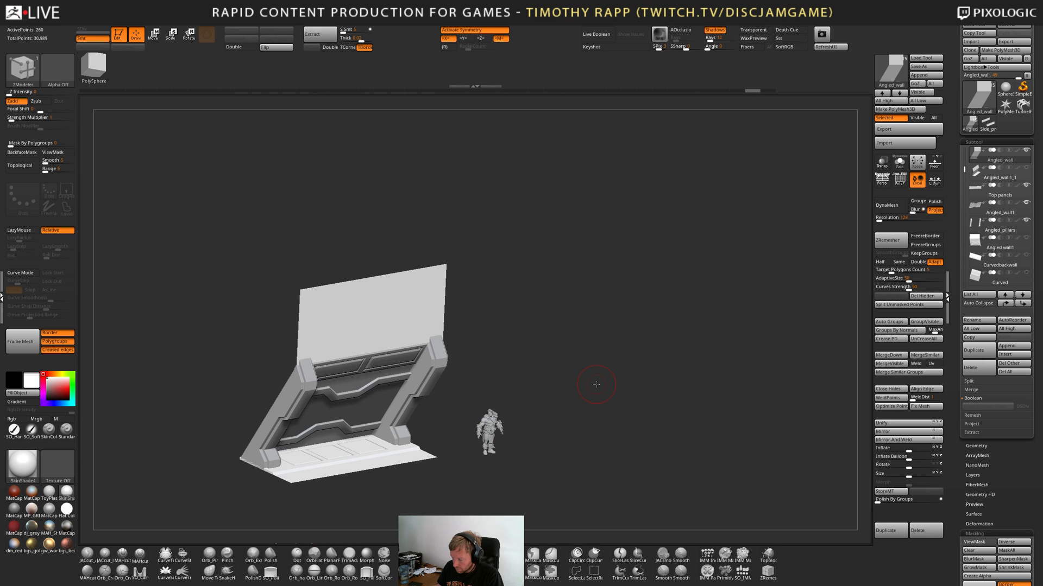
pyautogui.hotkey('ctrl', 's')
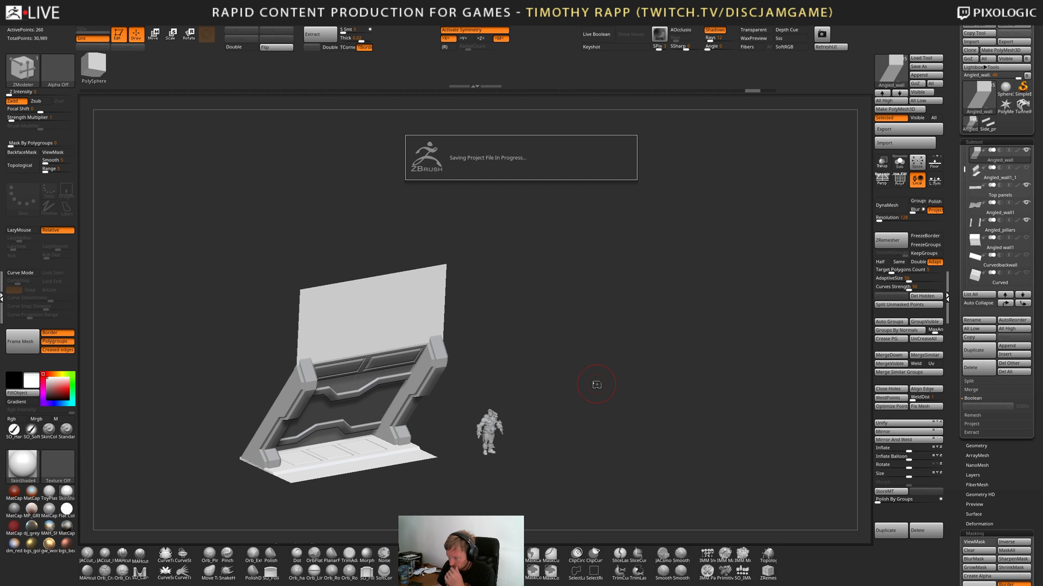
pyautogui.moveTo(582, 392)
pyautogui.mouseDown()
pyautogui.moveTo(577, 384)
pyautogui.moveTo(609, 390)
pyautogui.moveTo(594, 393)
pyautogui.mouseUp()
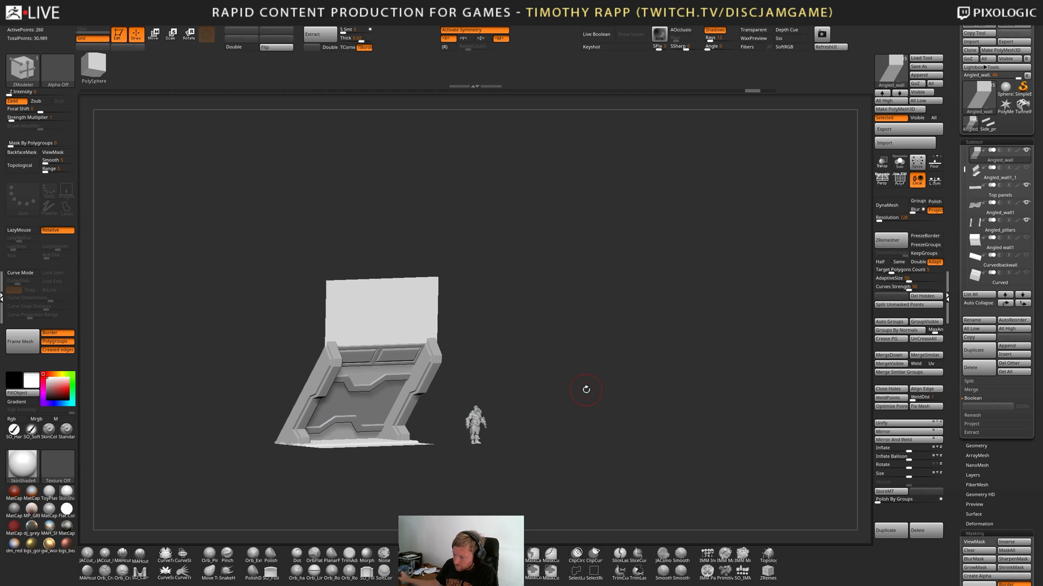
pyautogui.moveTo(416, 449)
pyautogui.mouseDown()
pyautogui.moveTo(413, 493)
pyautogui.moveTo(412, 455)
pyautogui.moveTo(455, 445)
pyautogui.moveTo(464, 484)
pyautogui.moveTo(466, 456)
pyautogui.moveTo(483, 472)
pyautogui.moveTo(533, 459)
pyautogui.moveTo(523, 451)
pyautogui.mouseUp()
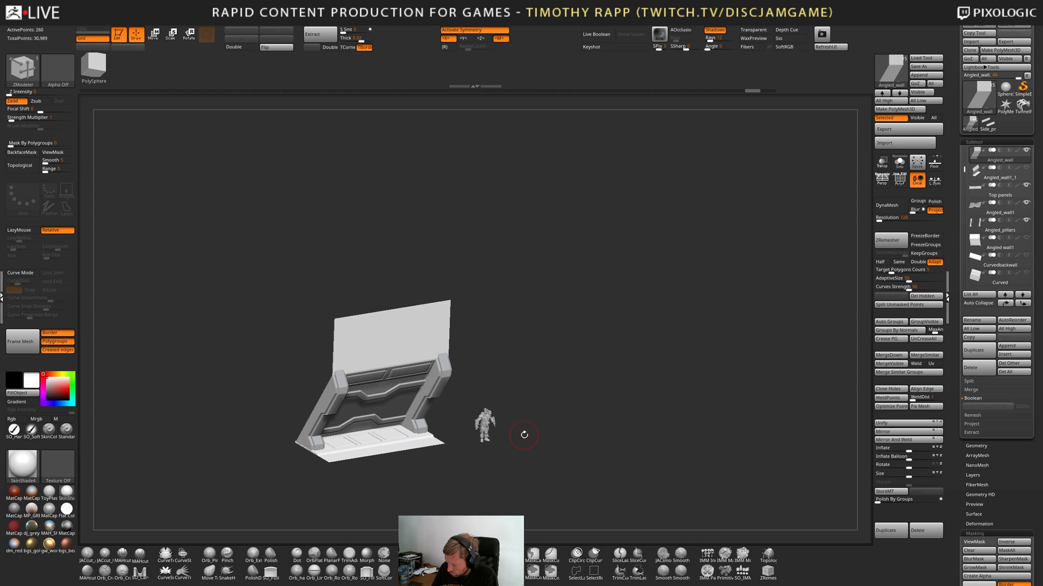
pyautogui.keyDown('alt'); pyautogui.moveTo(564, 464); pyautogui.dragTo(579, 438); pyautogui.keyUp('alt')
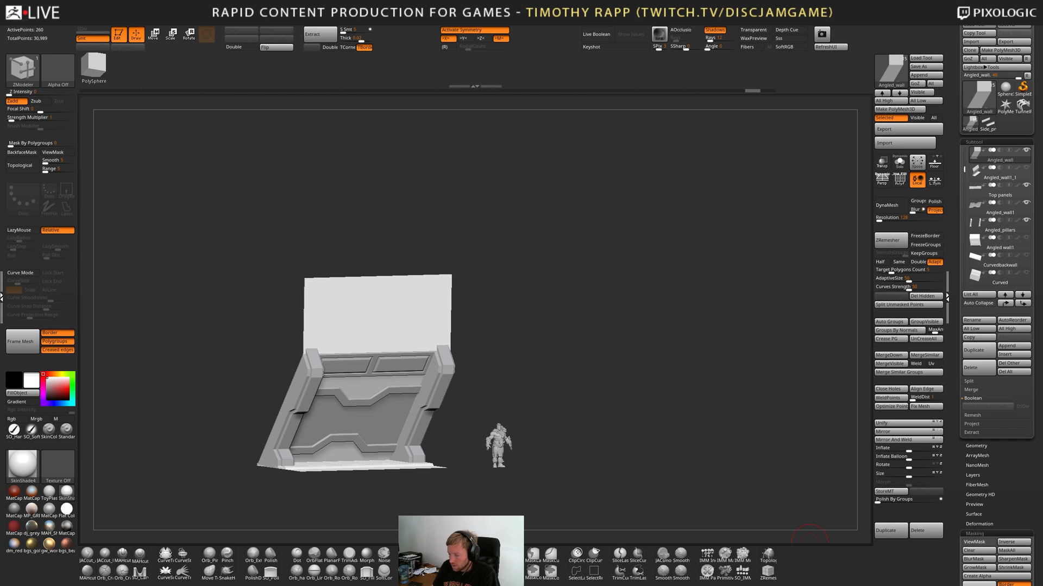
pyautogui.moveTo(521, 429); pyautogui.dragTo(654, 408)
pyautogui.moveTo(468, 450); pyautogui.dragTo(502, 484)
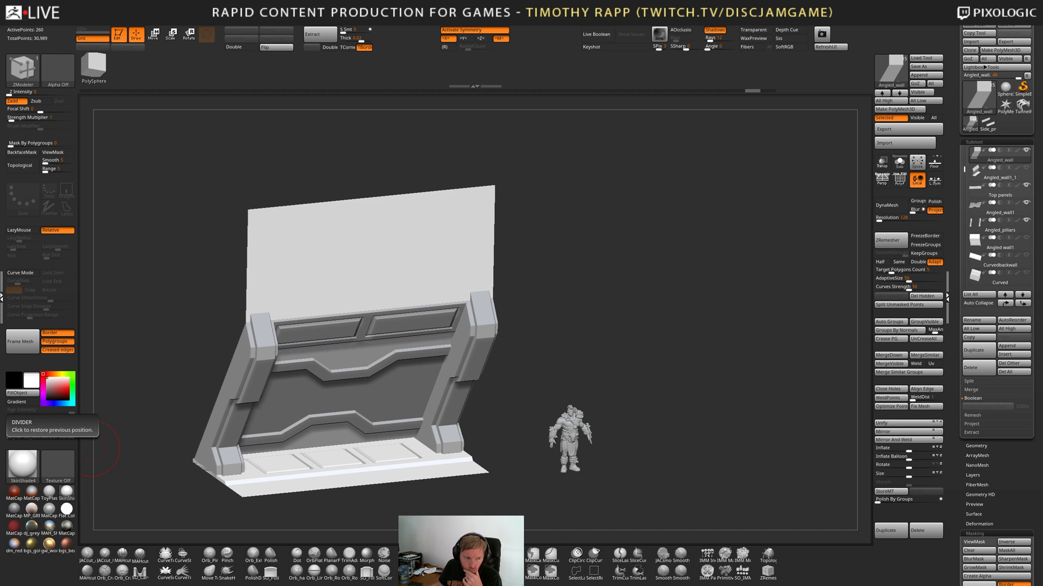
# Switch to the TunnelRounded model, frame the whole tunnel and turn it to a straight front view.
pyautogui.click(1021, 115)
pyautogui.keyDown('shift'); pyautogui.moveTo(542, 380); pyautogui.dragTo(616, 378); pyautogui.keyUp('shift')
pyautogui.keyDown('alt'); pyautogui.moveTo(616, 378); pyautogui.dragTo(698, 388); pyautogui.keyUp('alt')
pyautogui.press('f')
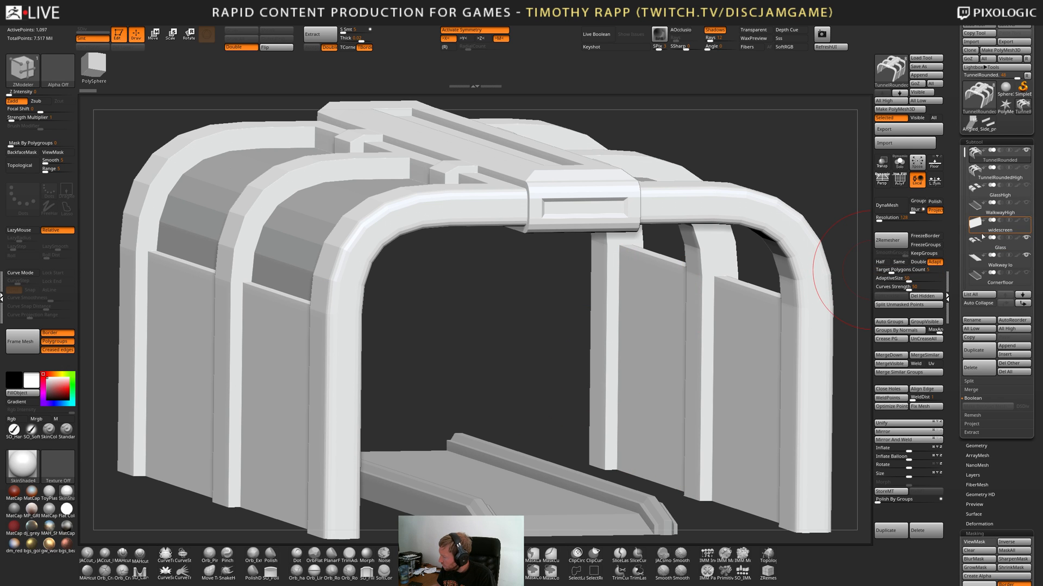
pyautogui.press('f')
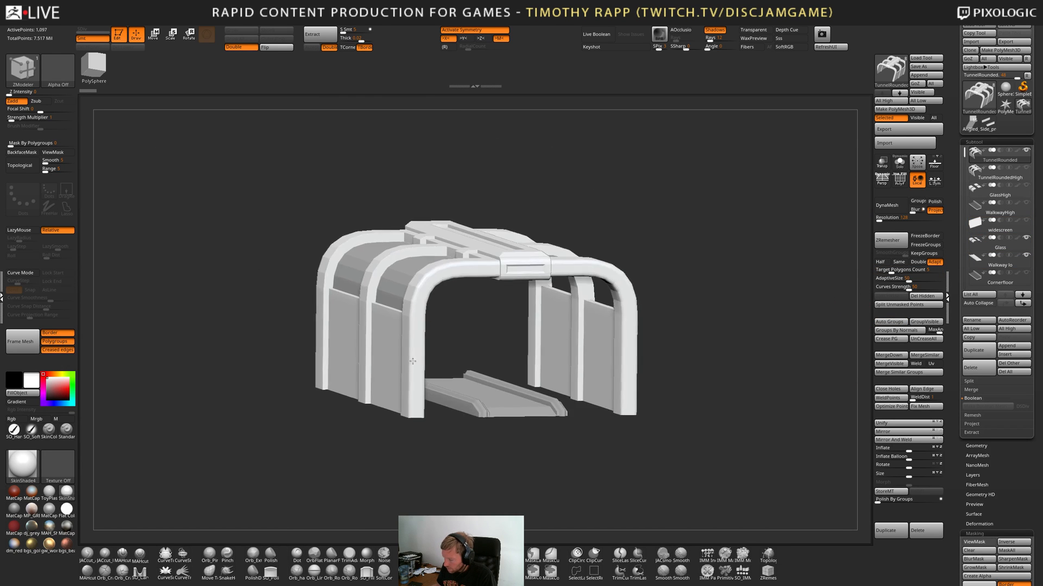
pyautogui.moveTo(597, 434); pyautogui.dragTo(592, 460)
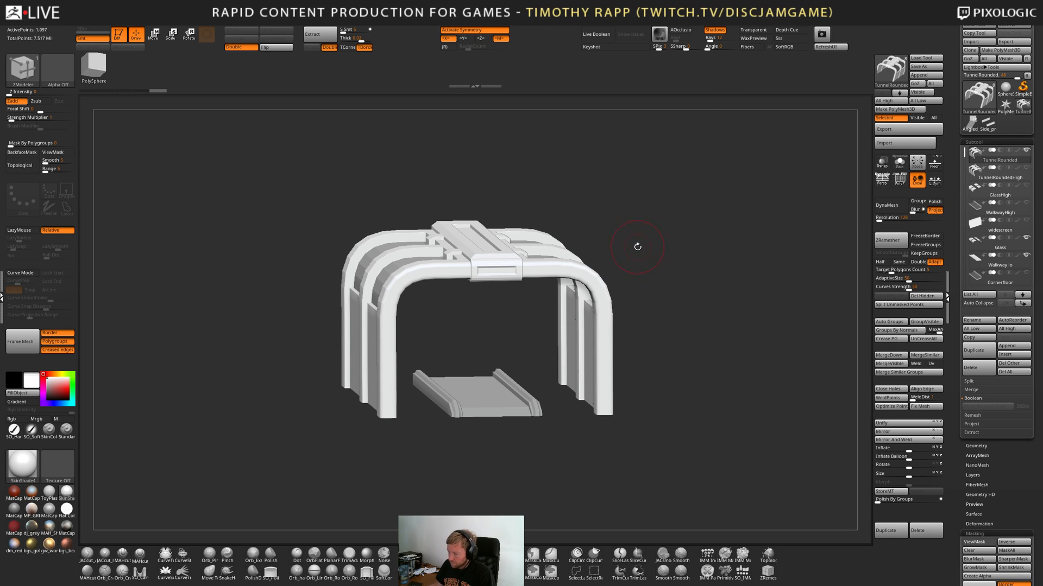
pyautogui.moveTo(669, 249); pyautogui.dragTo(758, 260)
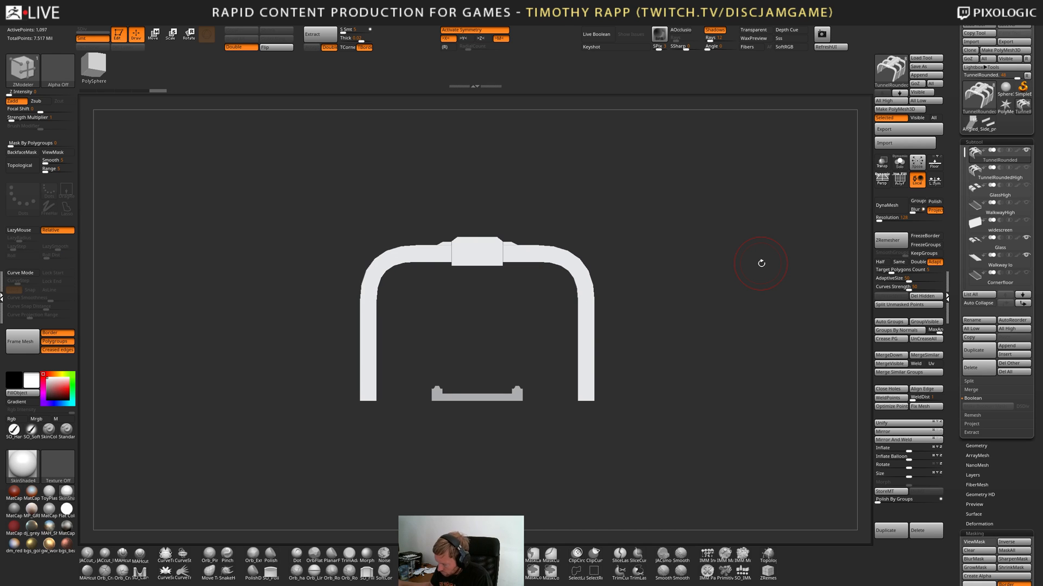
# Show the polygroups and mark the inner faces around the tunnel's front arch as a temporary polygon selection.
pyautogui.hotkey('shift', 'f')
pyautogui.moveTo(582, 323)
pyautogui.mouseDown(button='right')
pyautogui.moveTo(611, 330)
pyautogui.moveTo(570, 346)
pyautogui.moveTo(570, 323)
pyautogui.mouseUp(button='right')
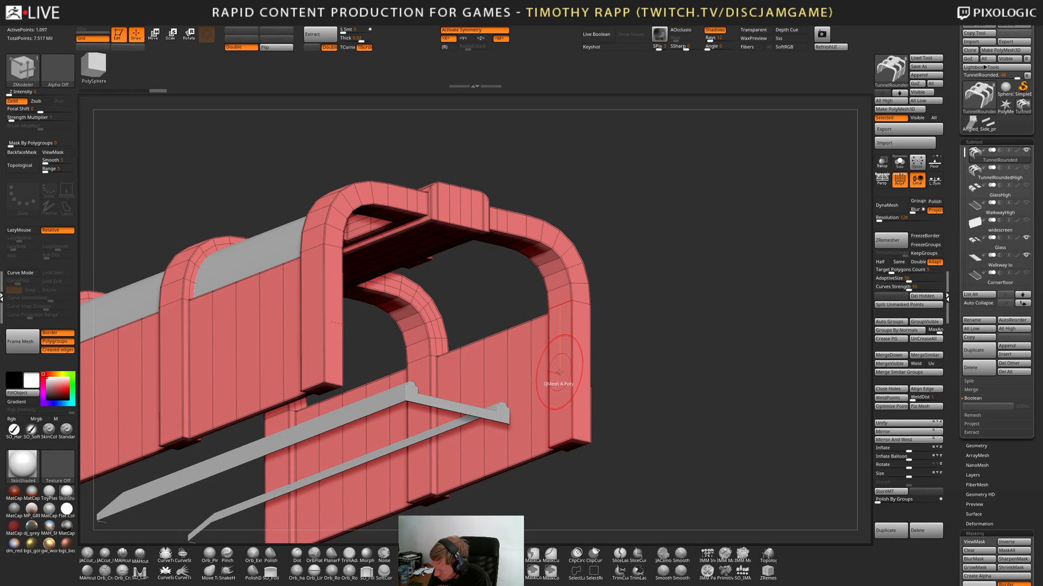
pyautogui.hotkey('ctrl', 'z')
pyautogui.moveTo(559, 360)
pyautogui.keyDown('alt'); pyautogui.mouseDown()
pyautogui.moveTo(557, 278)
pyautogui.moveTo(543, 259)
pyautogui.mouseUp(); pyautogui.keyUp('alt')
pyautogui.moveTo(543, 259); pyautogui.dragTo(527, 228, button='right')
pyautogui.keyDown('alt'); pyautogui.moveTo(526, 255); pyautogui.dragTo(438, 219); pyautogui.keyUp('alt')
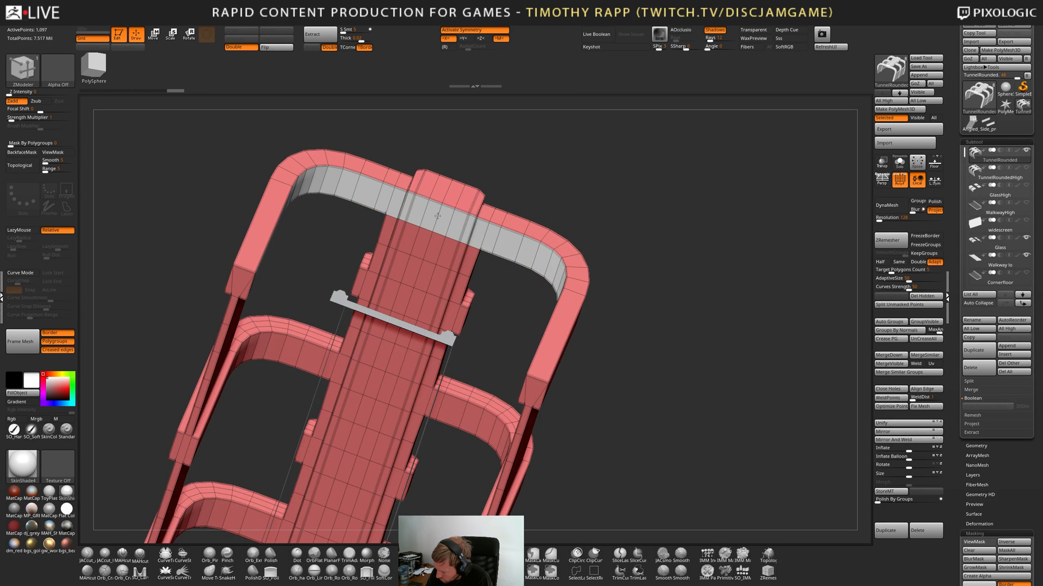
pyautogui.moveTo(439, 218); pyautogui.dragTo(481, 244, button='right')
pyautogui.moveTo(581, 346); pyautogui.dragTo(578, 390, button='right')
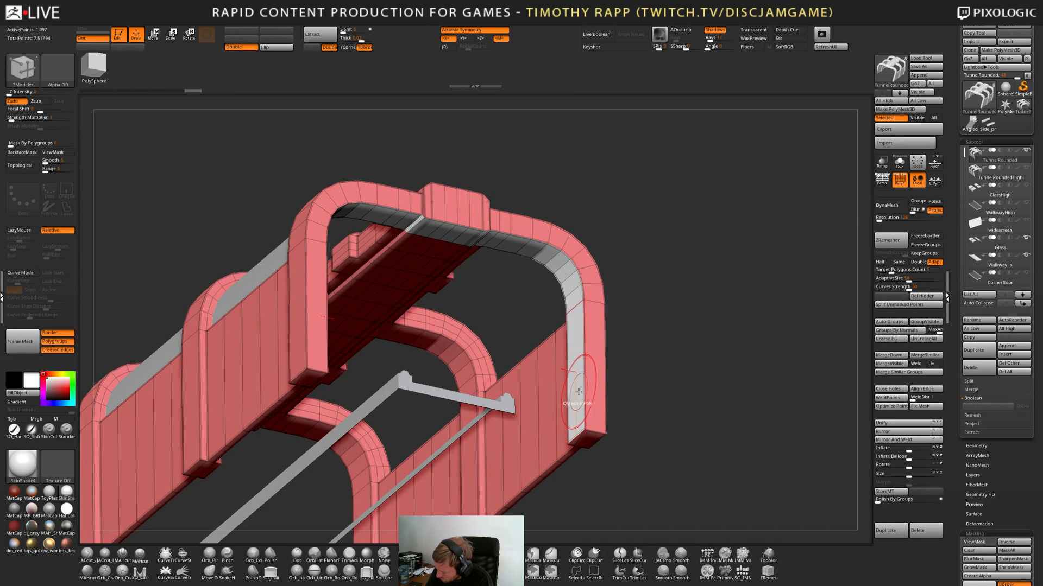
# Copy the marked inner faces of the front arch into a detached strip and split it off as its own active subtool.
pyautogui.moveTo(577, 392); pyautogui.dragTo(572, 397)
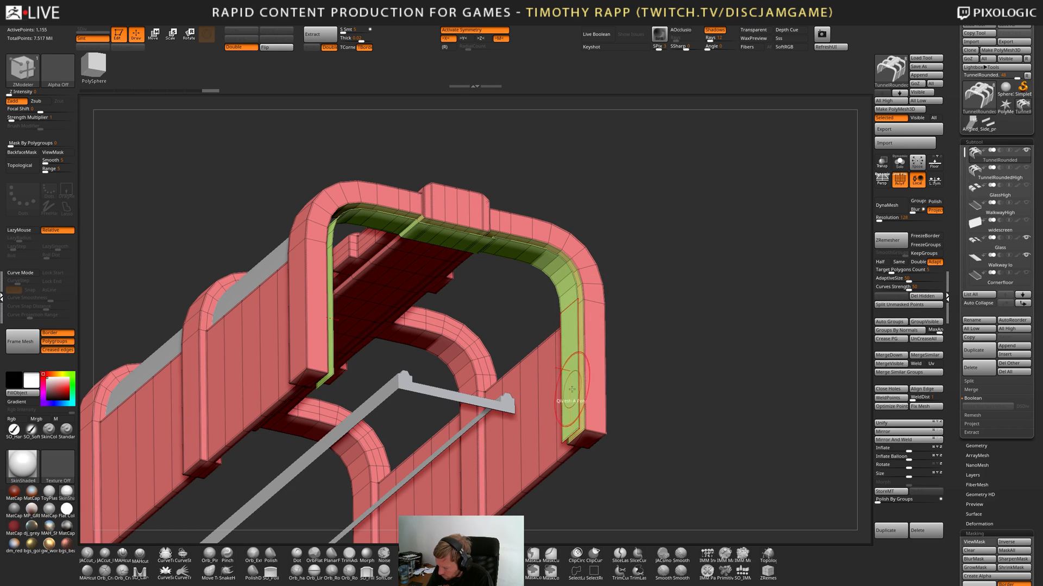
pyautogui.keyDown('ctrl'); pyautogui.keyDown('shift'); pyautogui.click(570, 395); pyautogui.keyUp('shift'); pyautogui.keyUp('ctrl')
pyautogui.keyDown('ctrl'); pyautogui.keyDown('shift'); pyautogui.click(571, 391); pyautogui.keyUp('shift'); pyautogui.keyUp('ctrl')
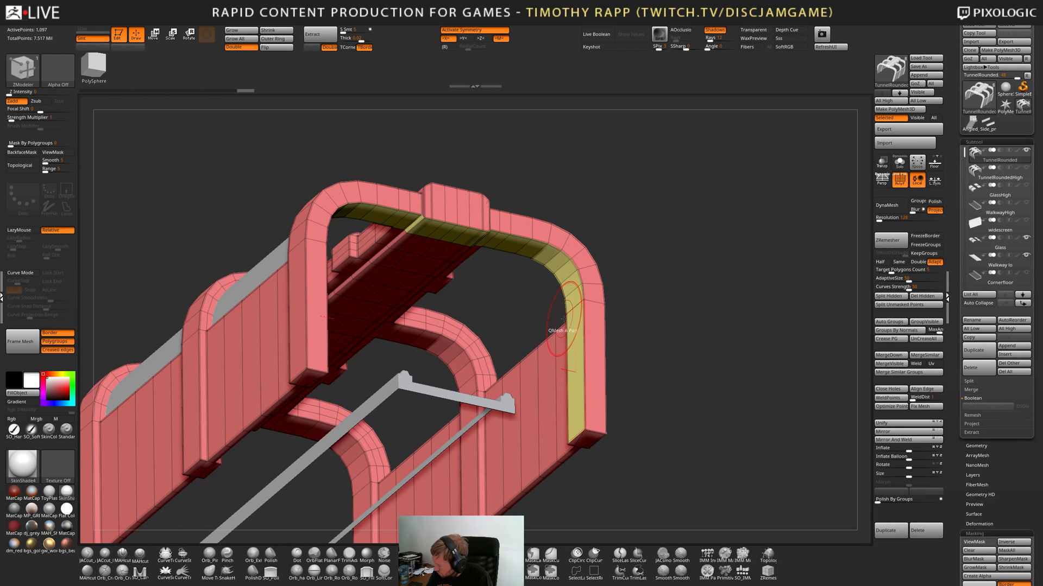
pyautogui.click(894, 298)
pyautogui.keyDown('alt'); pyautogui.click(571, 369); pyautogui.keyUp('alt')
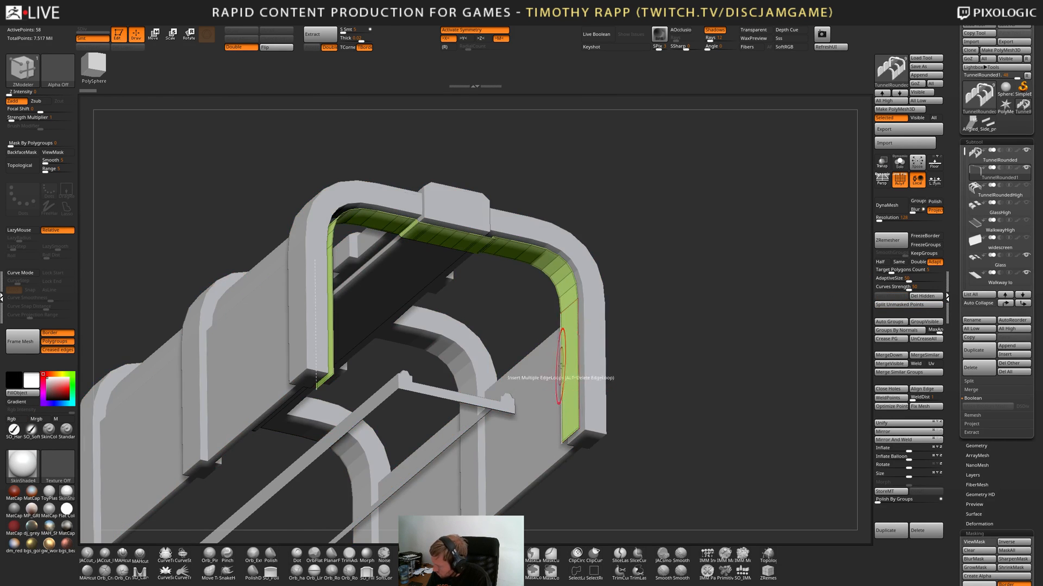
# Isolate the new arch strip and delete the edge loops that form the stepped notch in its top span.
pyautogui.moveTo(563, 367)
pyautogui.mouseDown(button='right')
pyautogui.moveTo(564, 392)
pyautogui.moveTo(510, 374)
pyautogui.moveTo(459, 387)
pyautogui.moveTo(543, 385)
pyautogui.mouseUp(button='right')
pyautogui.hotkey('alt', 's')
pyautogui.moveTo(633, 384)
pyautogui.mouseDown(button='right')
pyautogui.moveTo(623, 369)
pyautogui.moveTo(593, 379)
pyautogui.mouseUp(button='right')
pyautogui.hotkey('shift', 'f')
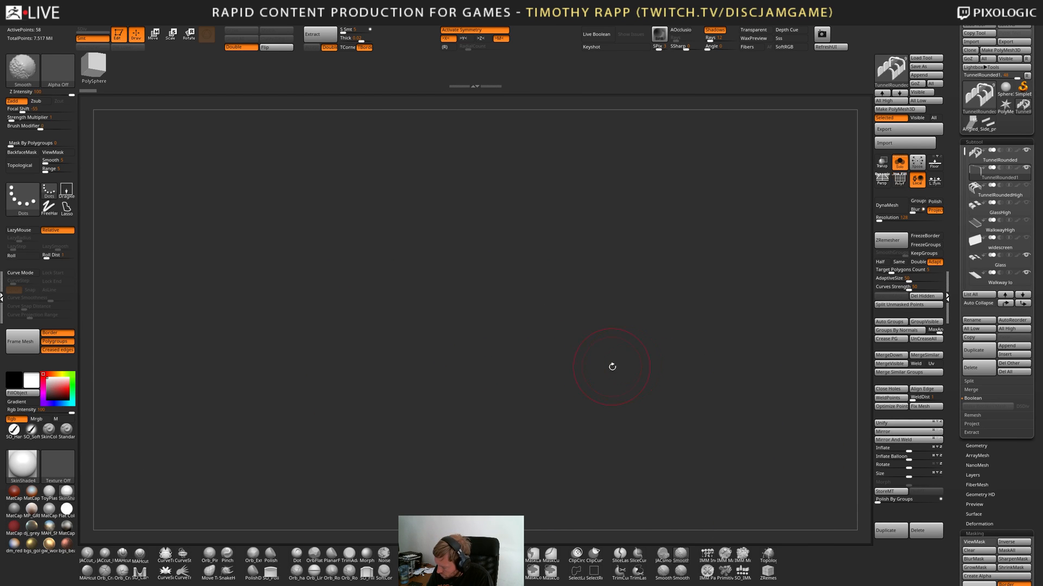
pyautogui.moveTo(655, 362); pyautogui.dragTo(662, 384, button='right')
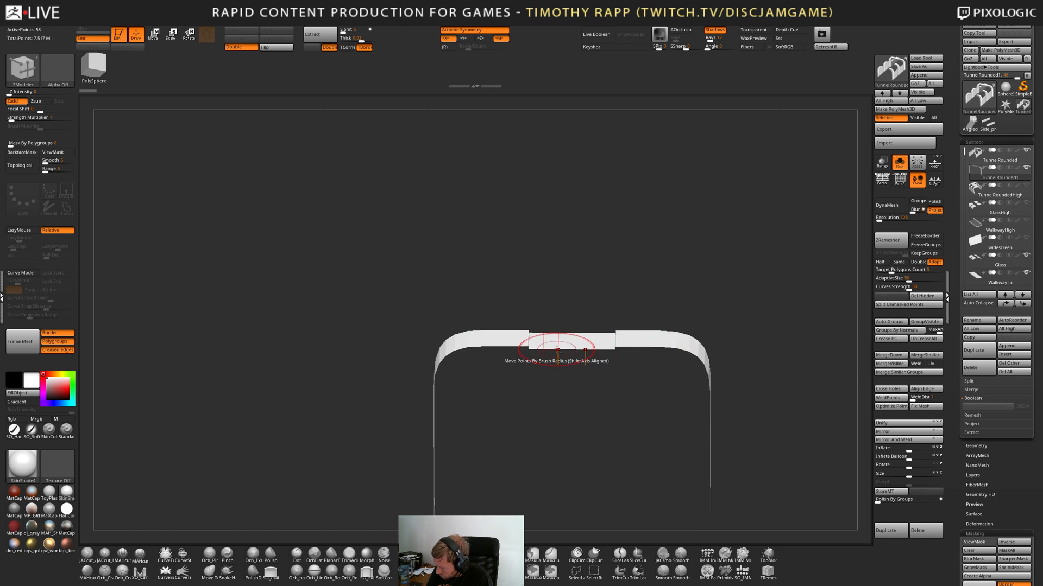
pyautogui.moveTo(557, 353)
pyautogui.keyDown('ctrl'); pyautogui.mouseDown(button='right')
pyautogui.moveTo(556, 335)
pyautogui.moveTo(506, 347)
pyautogui.moveTo(510, 333)
pyautogui.mouseUp(button='right'); pyautogui.keyUp('ctrl')
pyautogui.hotkey('shift', 'f')
pyautogui.moveTo(510, 333); pyautogui.dragTo(503, 321, button='right')
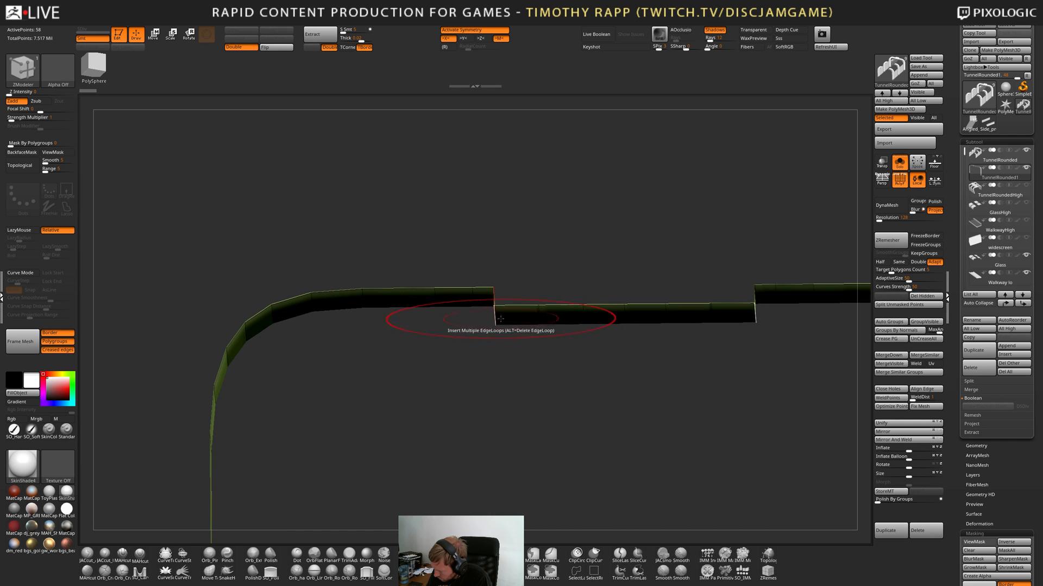
pyautogui.keyDown('alt'); pyautogui.click(496, 317); pyautogui.keyUp('alt')
pyautogui.keyDown('alt'); pyautogui.click(539, 317); pyautogui.keyUp('alt')
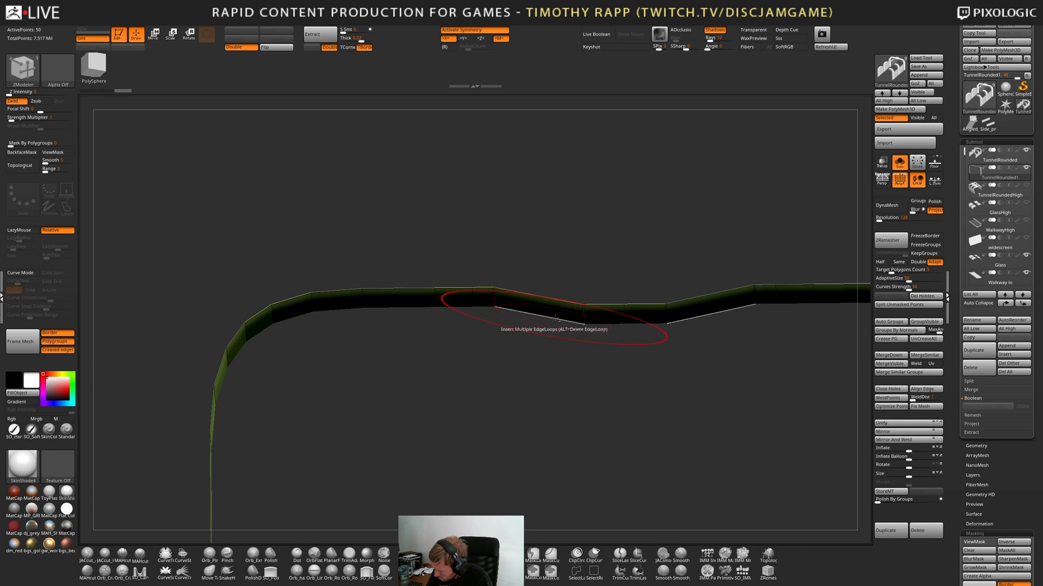
pyautogui.keyDown('alt'); pyautogui.click(582, 318); pyautogui.keyUp('alt')
pyautogui.keyDown('alt'); pyautogui.click(625, 317); pyautogui.keyUp('alt')
# Mirror and weld the smoothed arch strip to make both halves symmetrical.
pyautogui.moveTo(665, 304); pyautogui.dragTo(704, 372, button='right')
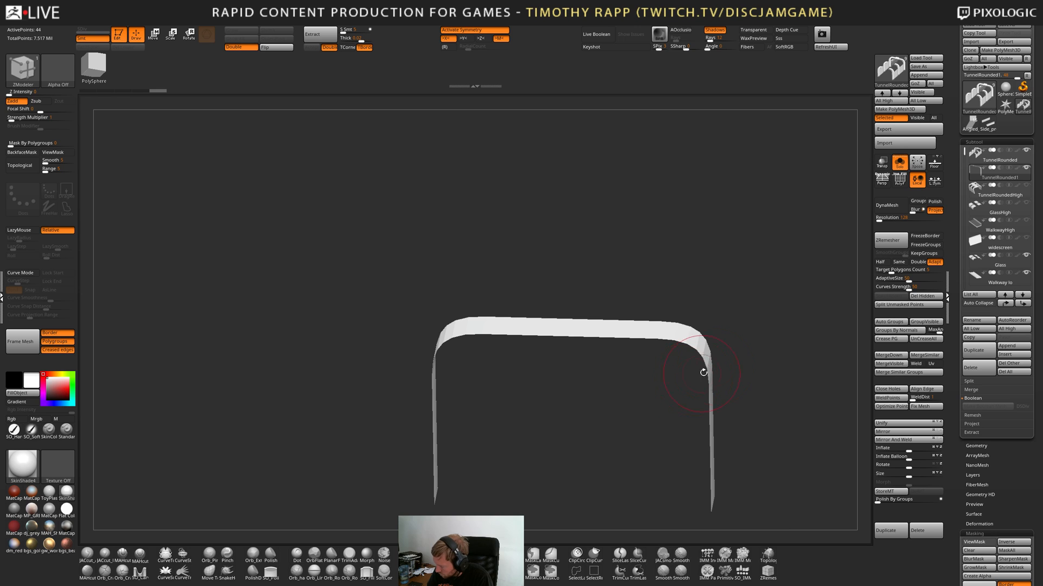
pyautogui.click(896, 439)
pyautogui.hotkey('shift', 'f')
pyautogui.moveTo(695, 418); pyautogui.dragTo(671, 413, button='right')
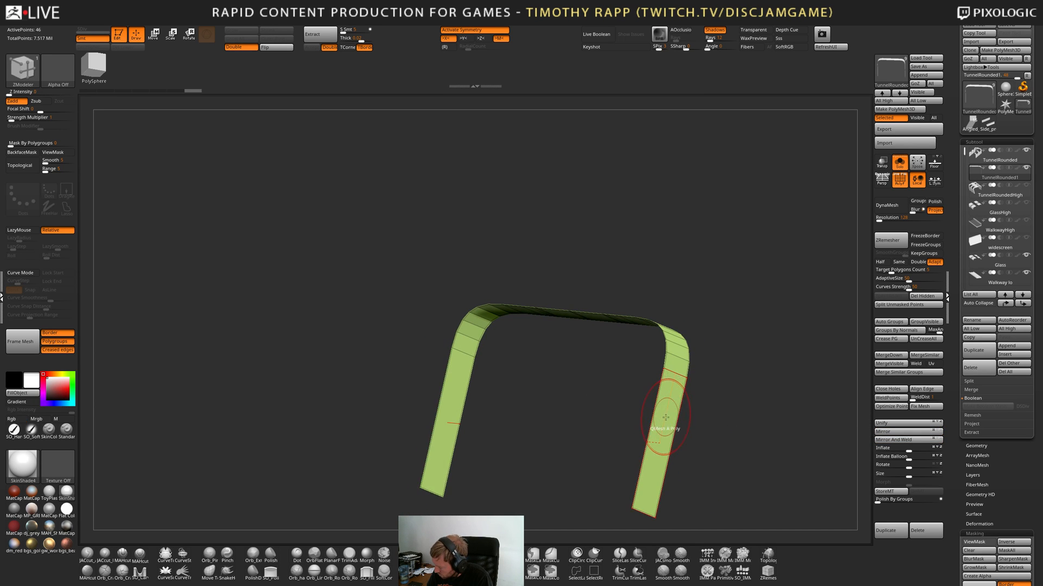
# Extrude the whole arch strip with QMesh into a solid bar with thickness.
pyautogui.rightClick(673, 411)
pyautogui.click(664, 385)
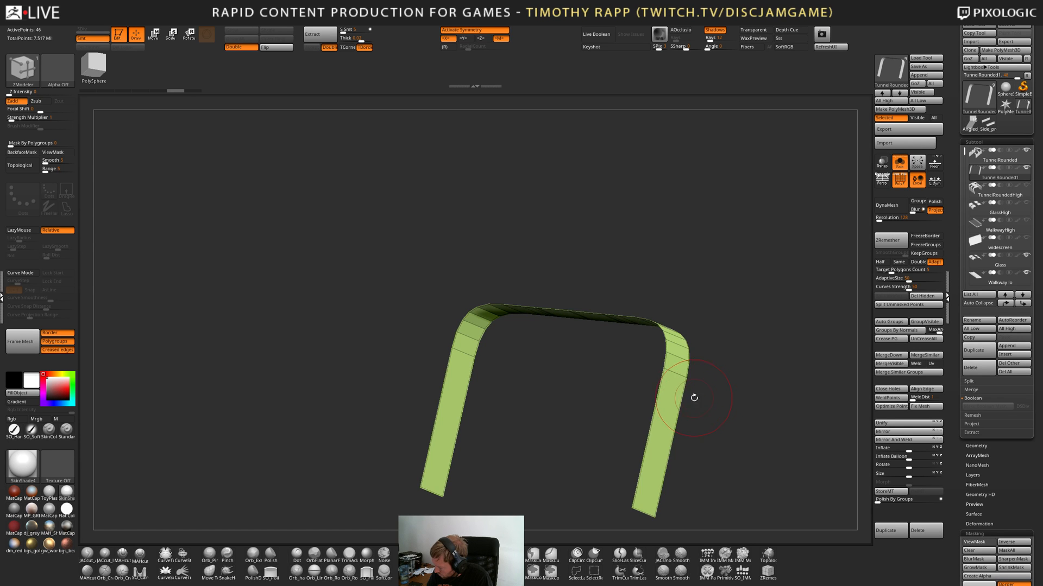
pyautogui.moveTo(691, 395); pyautogui.dragTo(703, 397)
pyautogui.moveTo(679, 387); pyautogui.dragTo(706, 378, button='right')
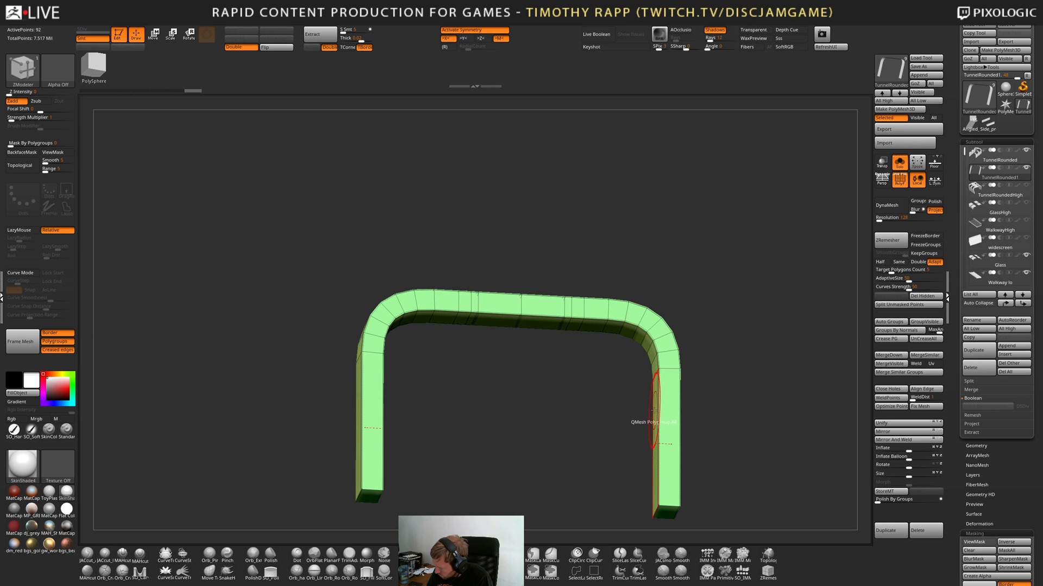
# Try extruding all faces of the arch bar's polygroup with QMesh, undo it and show the surrounding tunnel again.
pyautogui.moveTo(655, 417)
pyautogui.mouseDown()
pyautogui.moveTo(605, 421)
pyautogui.moveTo(642, 414)
pyautogui.mouseUp()
pyautogui.hotkey('ctrl', 'z')
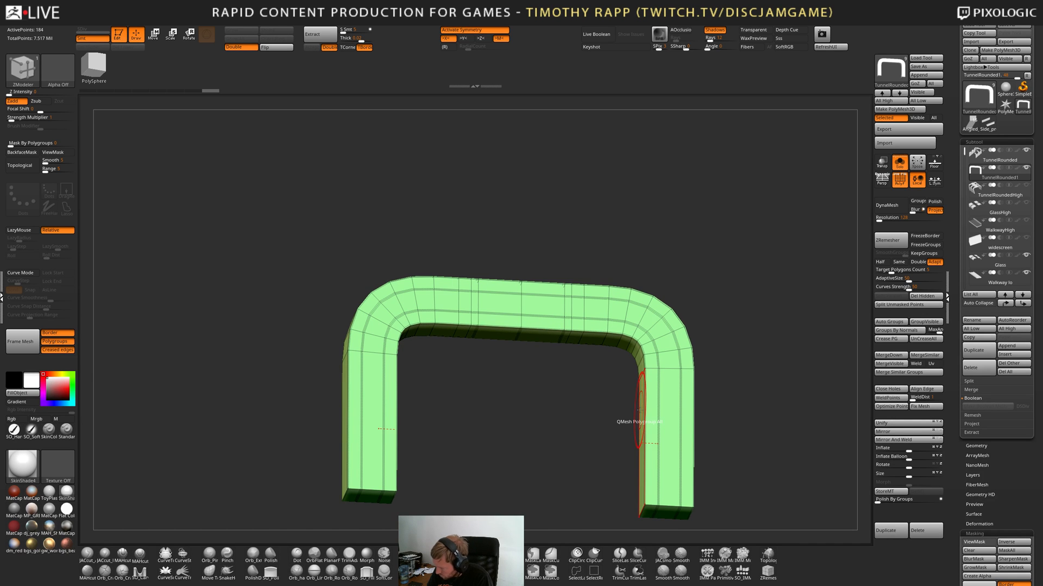
pyautogui.click(900, 164)
pyautogui.hotkey('ctrl', 'z')
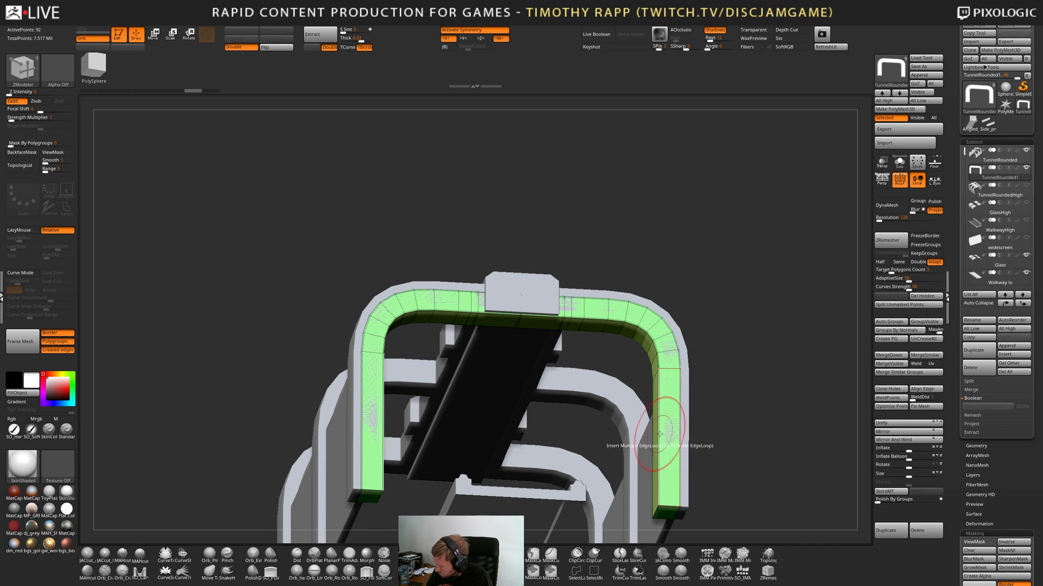
# Change the polygon target of QMesh and extrude only the arch bar's inner faces towards the opening.
pyautogui.moveTo(659, 434); pyautogui.dragTo(655, 442, button='right')
pyautogui.keyDown('alt'); pyautogui.moveTo(657, 453); pyautogui.dragTo(640, 339); pyautogui.keyUp('alt')
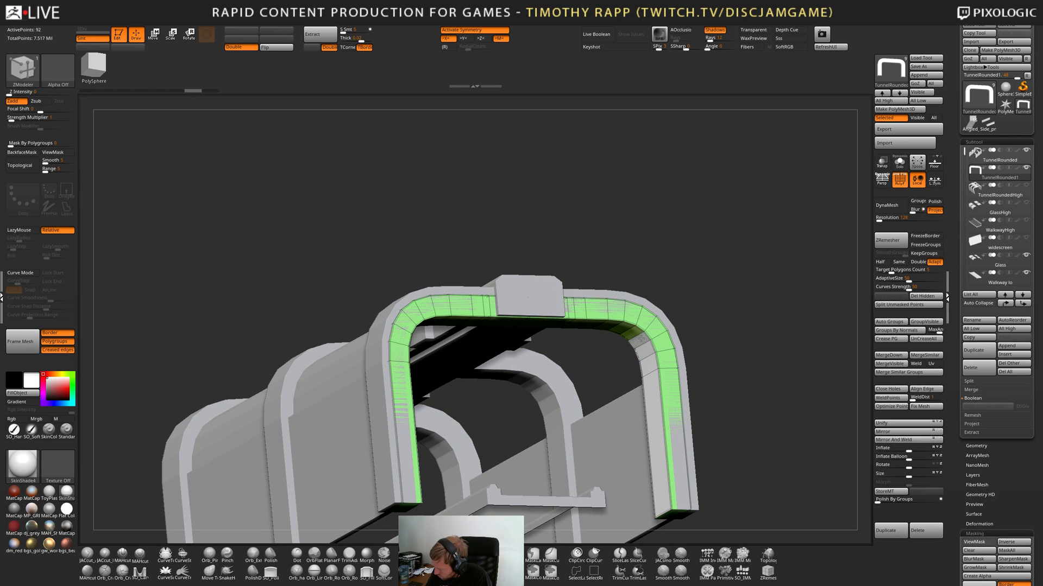
pyautogui.moveTo(640, 338)
pyautogui.mouseDown(button='right')
pyautogui.moveTo(617, 333)
pyautogui.moveTo(617, 366)
pyautogui.mouseUp(button='right')
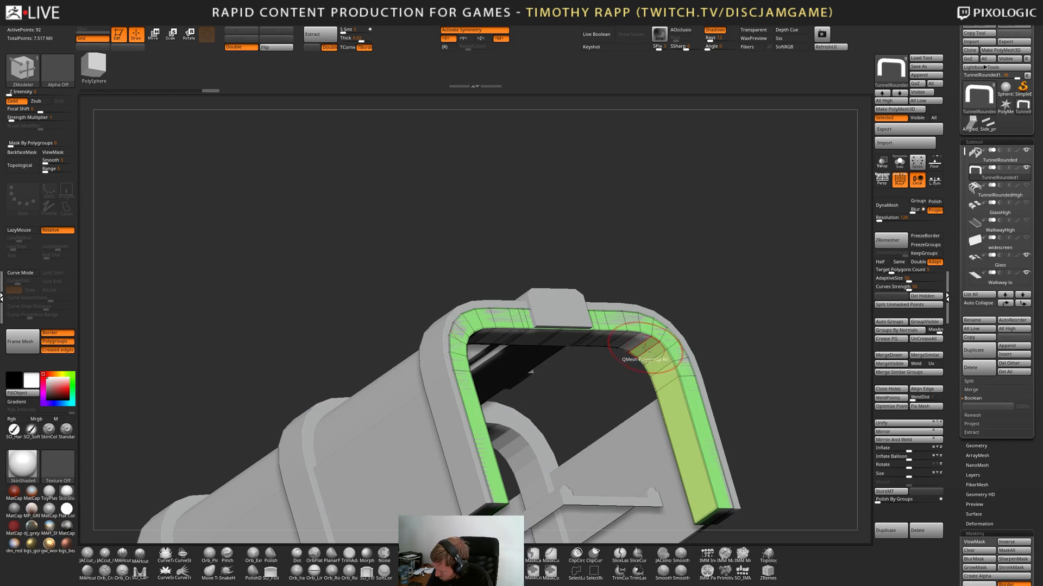
pyautogui.press('space')
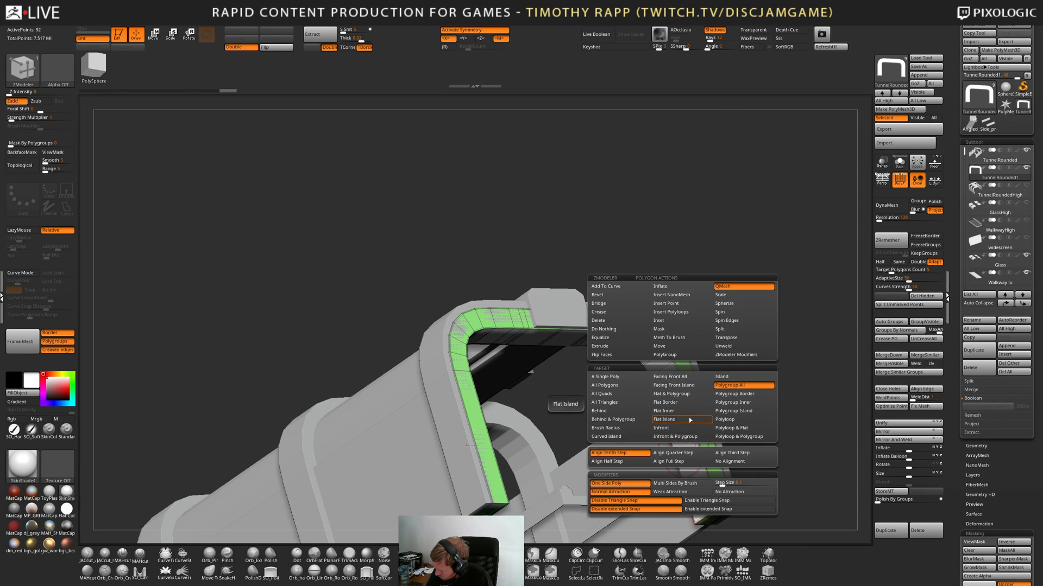
pyautogui.moveTo(675, 415); pyautogui.dragTo(651, 428)
pyautogui.moveTo(737, 391); pyautogui.dragTo(572, 436)
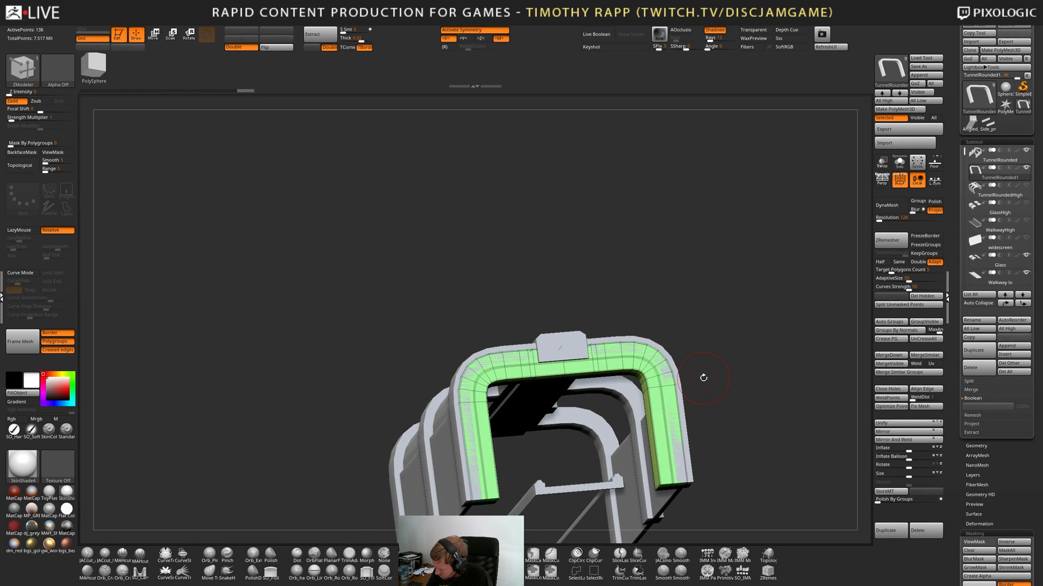
# Isolate the thickened arch and examine its polygon layout in a straight front view.
pyautogui.hotkey('shift', 'f')
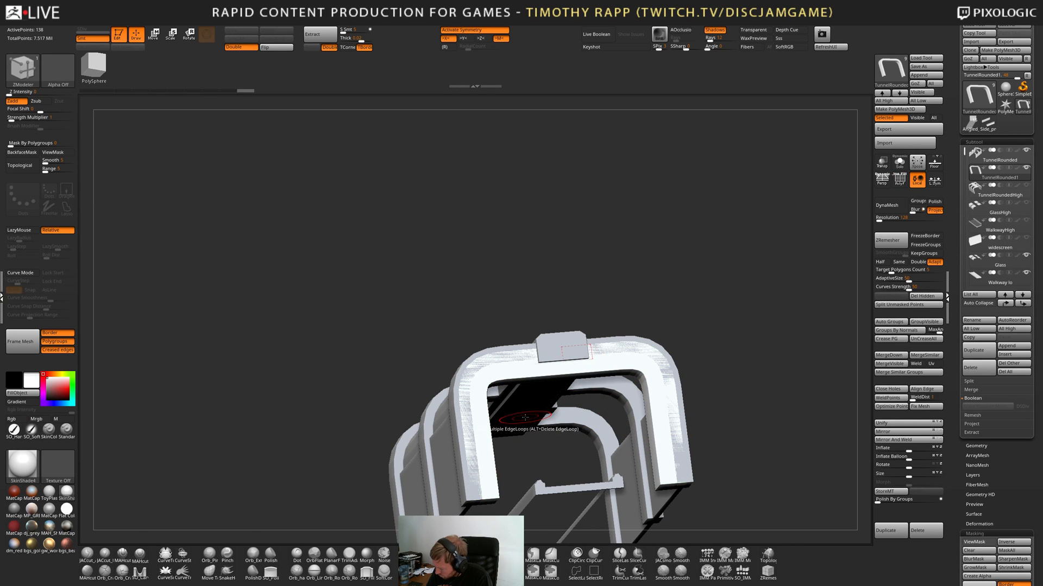
pyautogui.moveTo(380, 430); pyautogui.dragTo(568, 461)
pyautogui.click(545, 437)
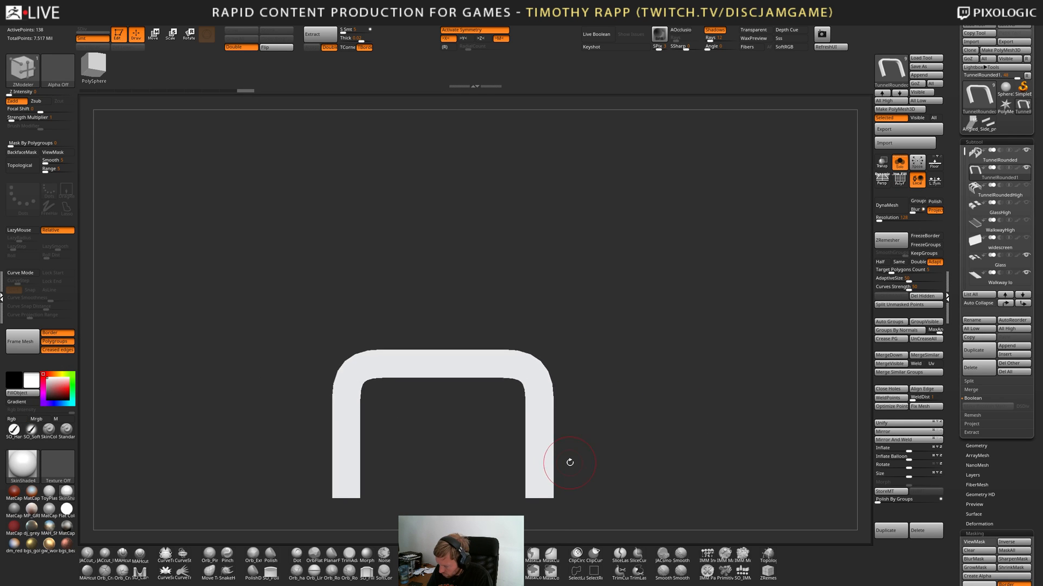
pyautogui.hotkey('shift', 'f')
pyautogui.moveTo(538, 447)
pyautogui.mouseDown(button='right')
pyautogui.moveTo(530, 429)
pyautogui.moveTo(527, 445)
pyautogui.mouseUp(button='right')
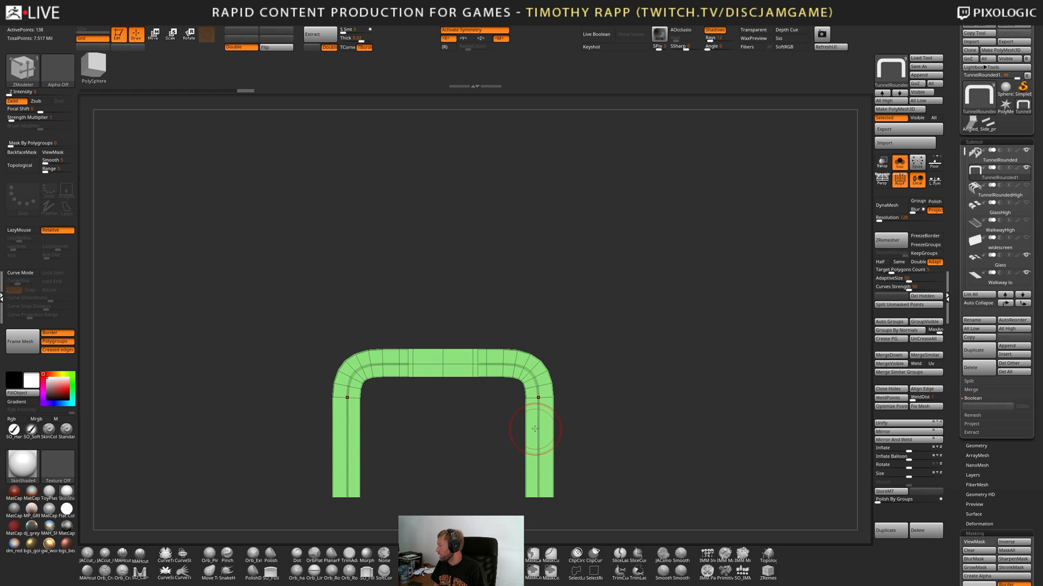
# Switch to the browser's CGCircuit page for 3d Character Art for Games and highlight its release and update dates.
pyautogui.moveTo(975, 242)
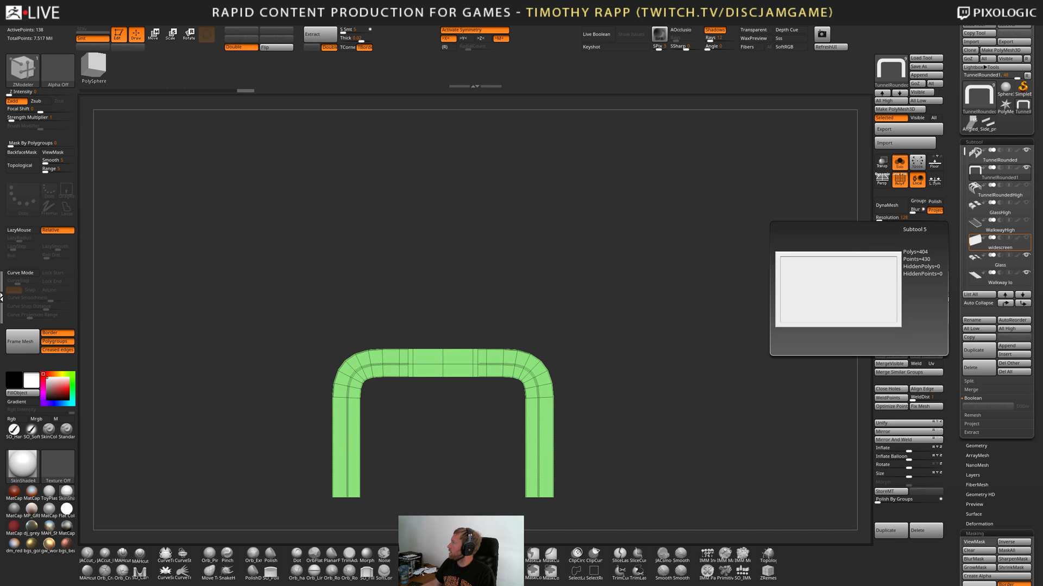
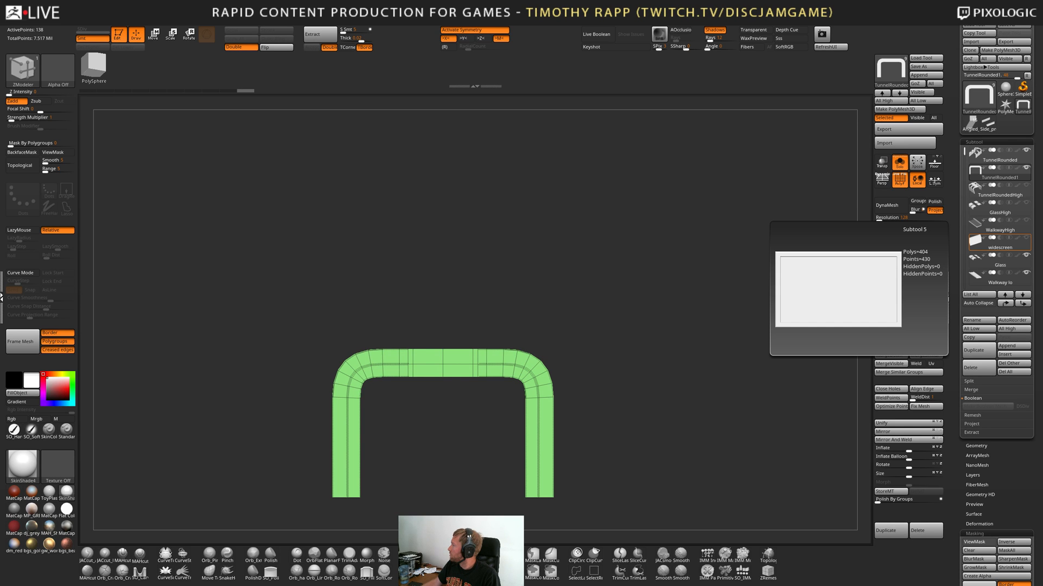
pyautogui.moveTo(1042, 293); pyautogui.dragTo(570, 16)
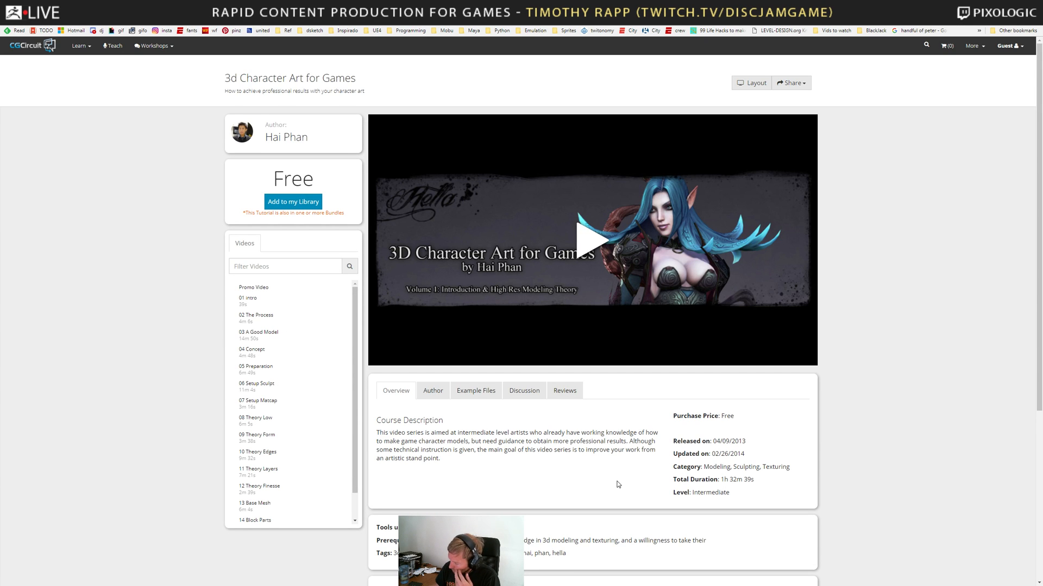
pyautogui.moveTo(741, 454)
pyautogui.mouseDown()
pyautogui.moveTo(671, 453)
pyautogui.moveTo(741, 448)
pyautogui.mouseUp()
pyautogui.tripleClick(742, 442)
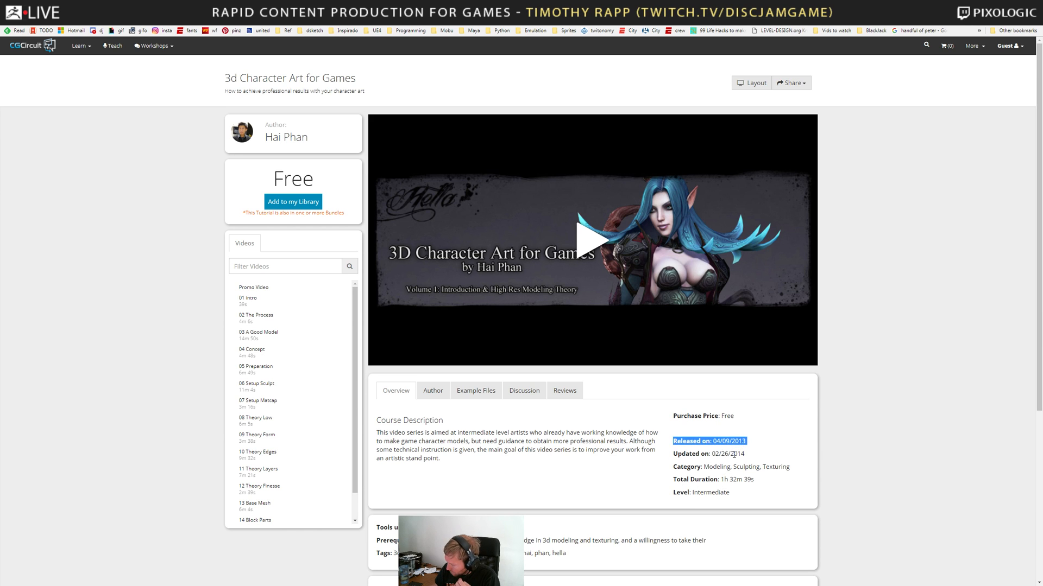
pyautogui.tripleClick(734, 454)
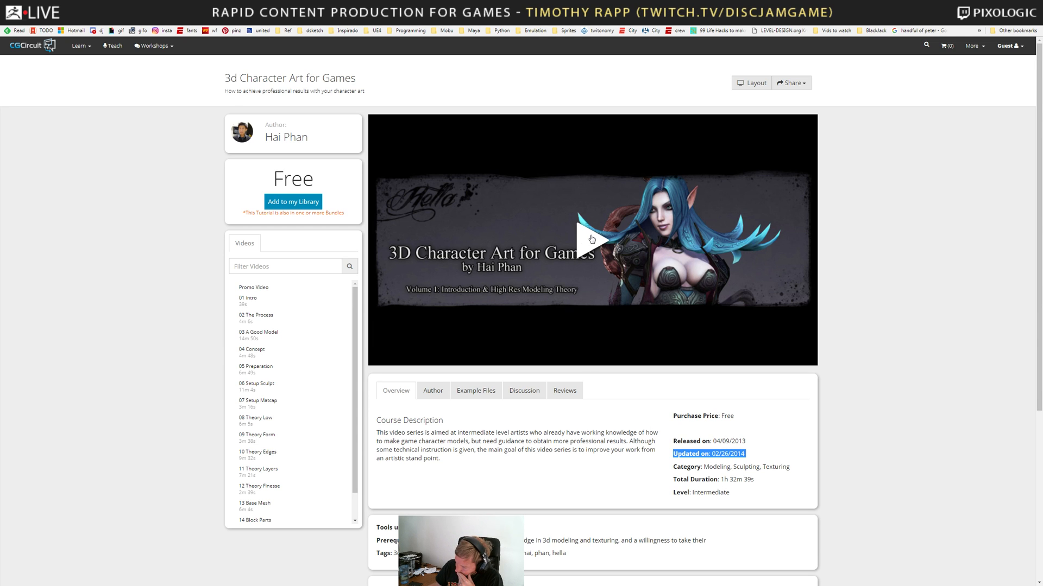
# Skim through the course's promo video and play the lesson 02 The Process.
pyautogui.click(592, 239)
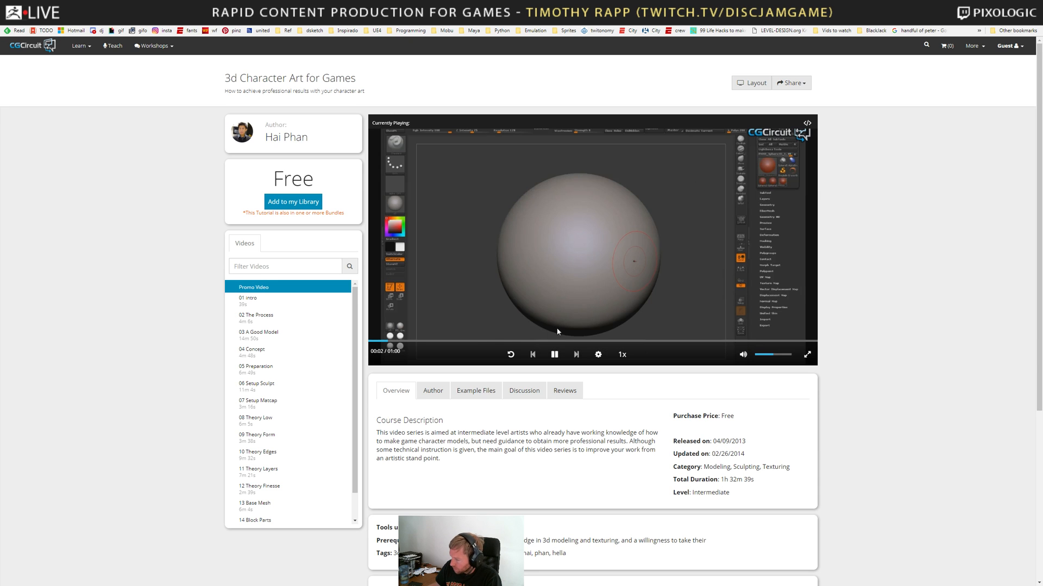
pyautogui.click(462, 341)
pyautogui.click(660, 341)
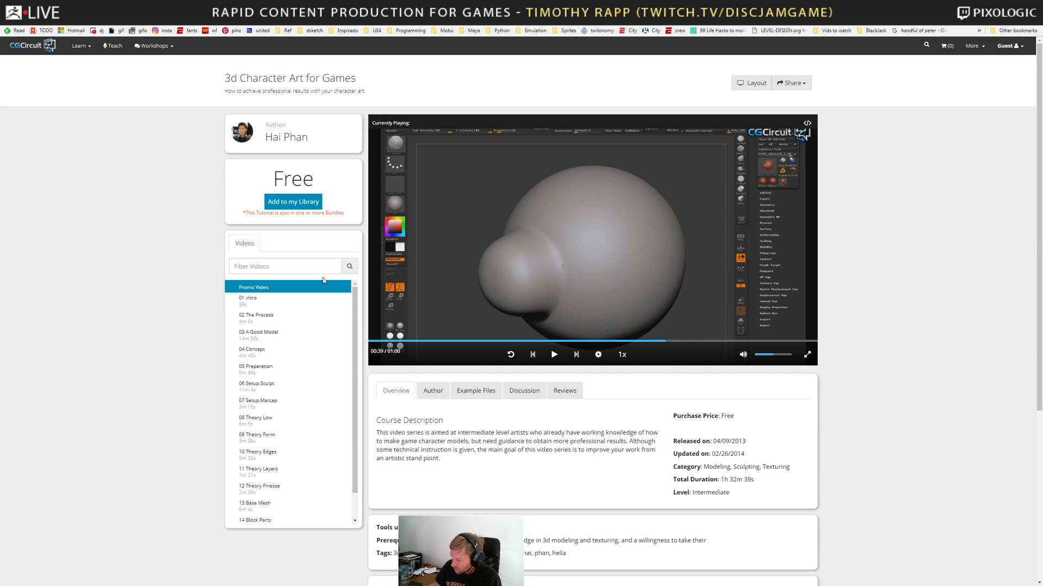
pyautogui.click(304, 318)
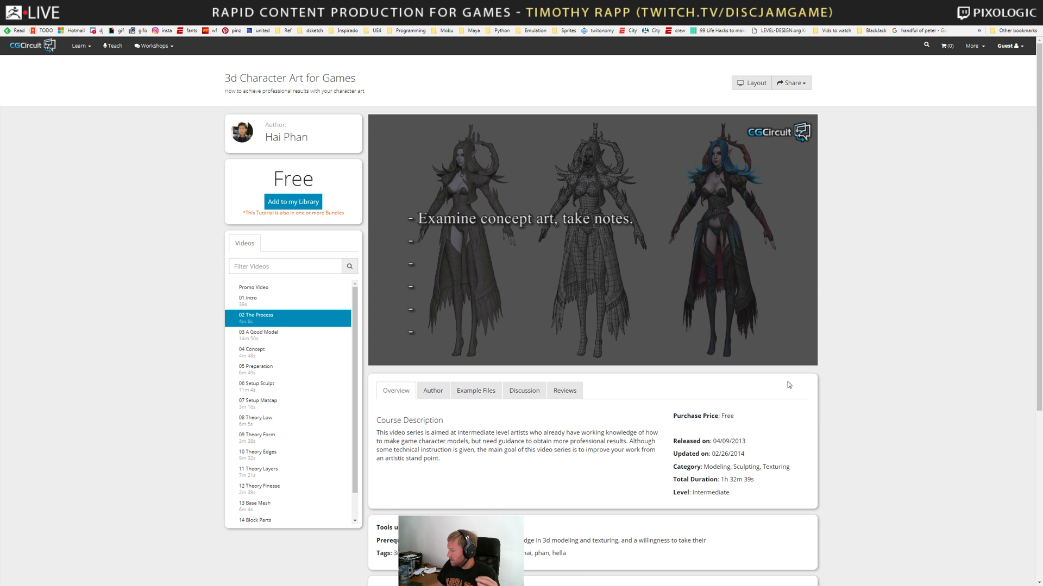
pyautogui.moveTo(516, 307)
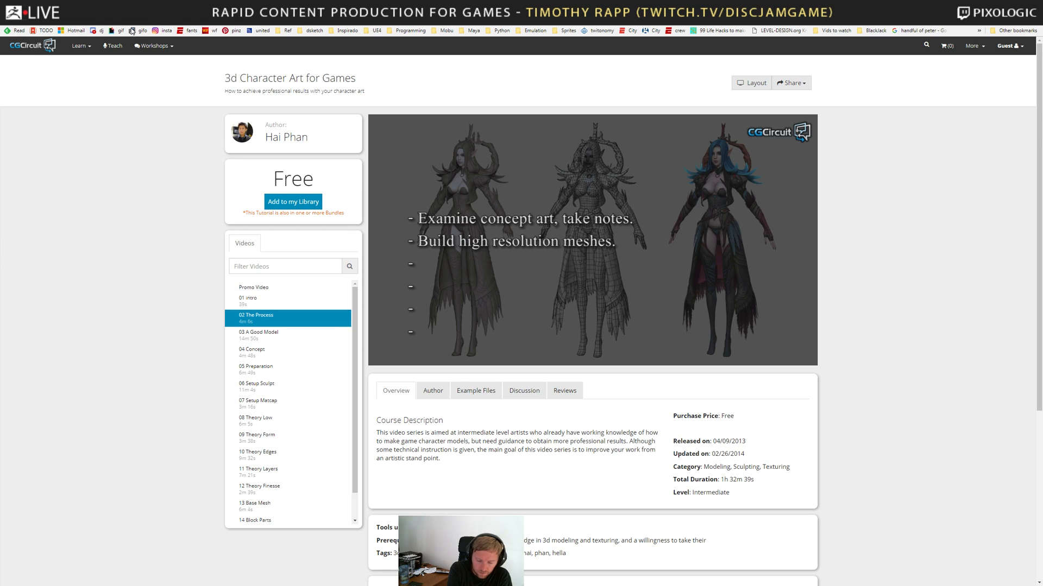
# Switch to the mike pavlovich search results and open the Michael Pavlovich YouTube channel.
pyautogui.click(135, 7)
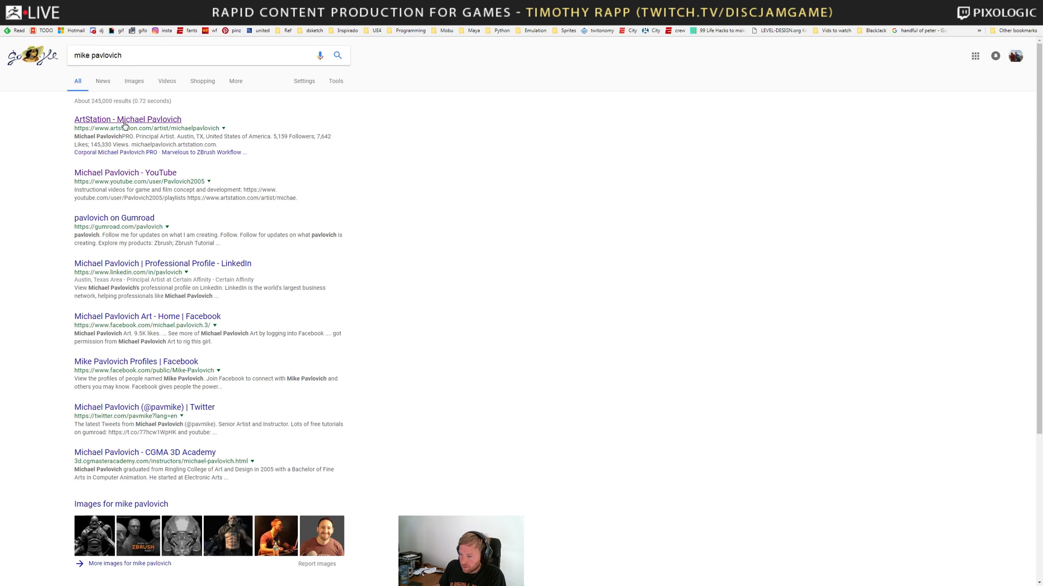
pyautogui.click(124, 174)
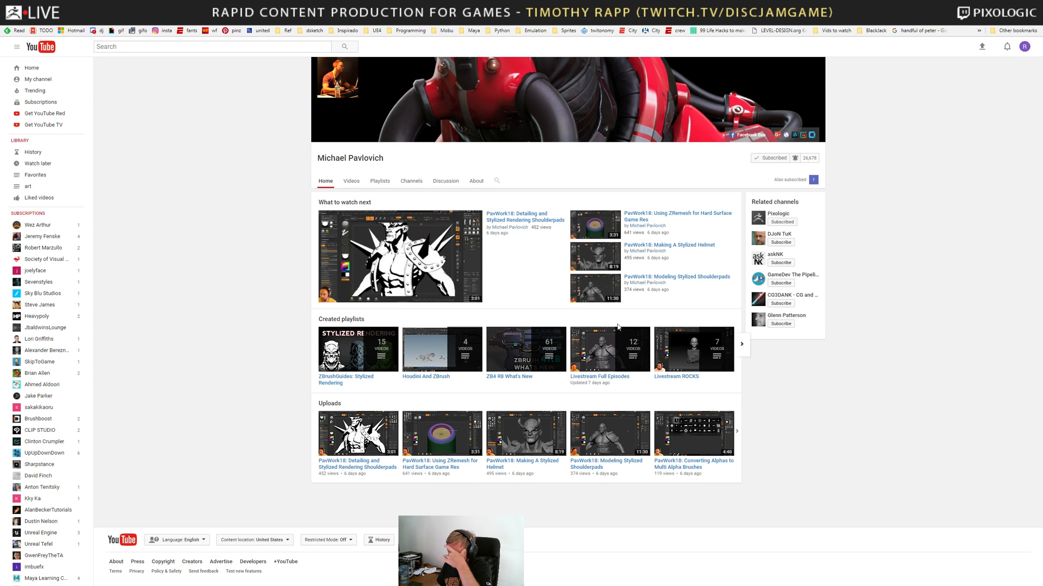
# Look through the channel's created playlists and open its list of videos.
pyautogui.click(743, 345)
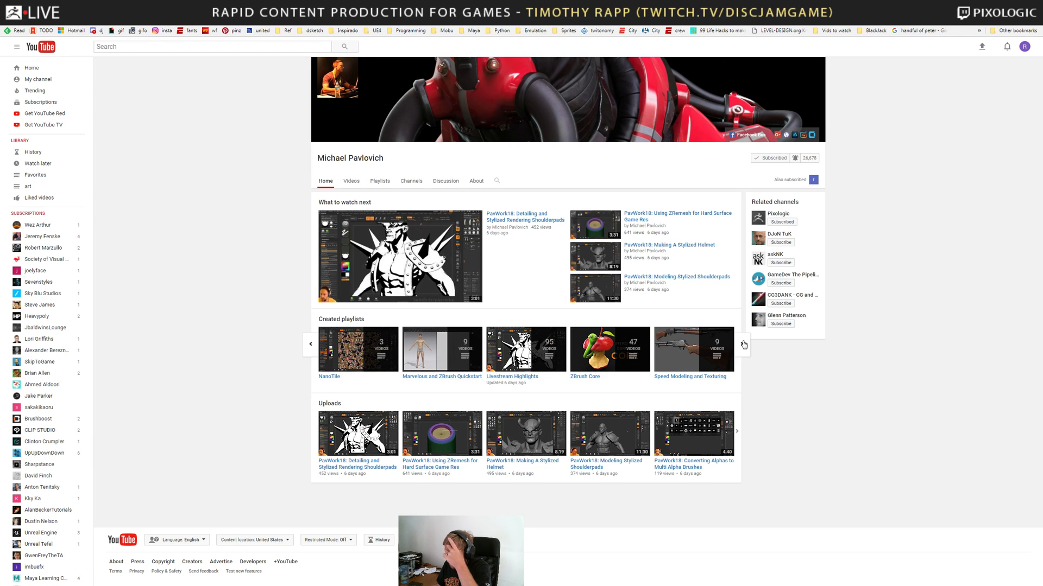
pyautogui.click(744, 344)
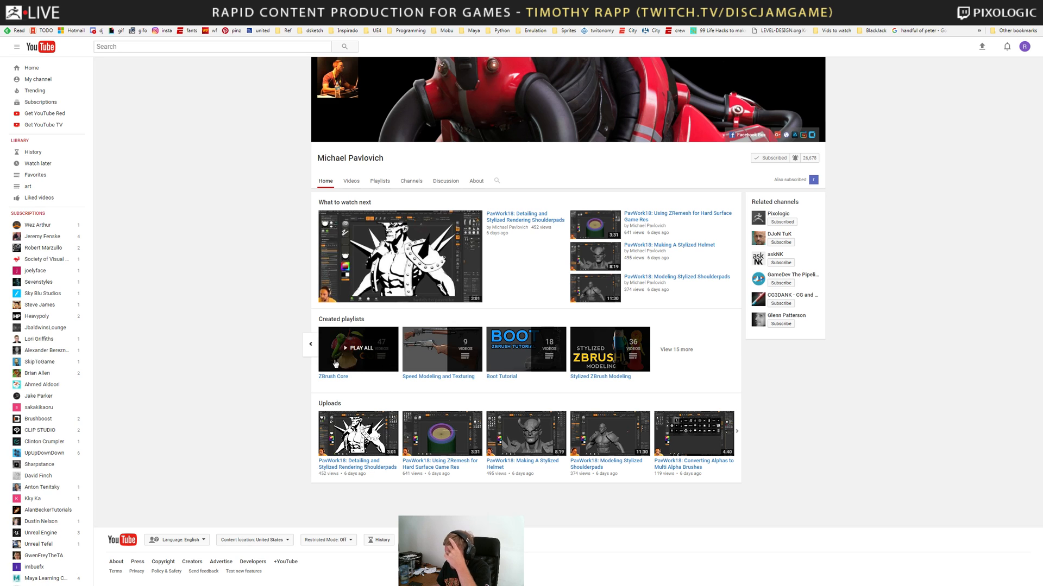
pyautogui.click(311, 346)
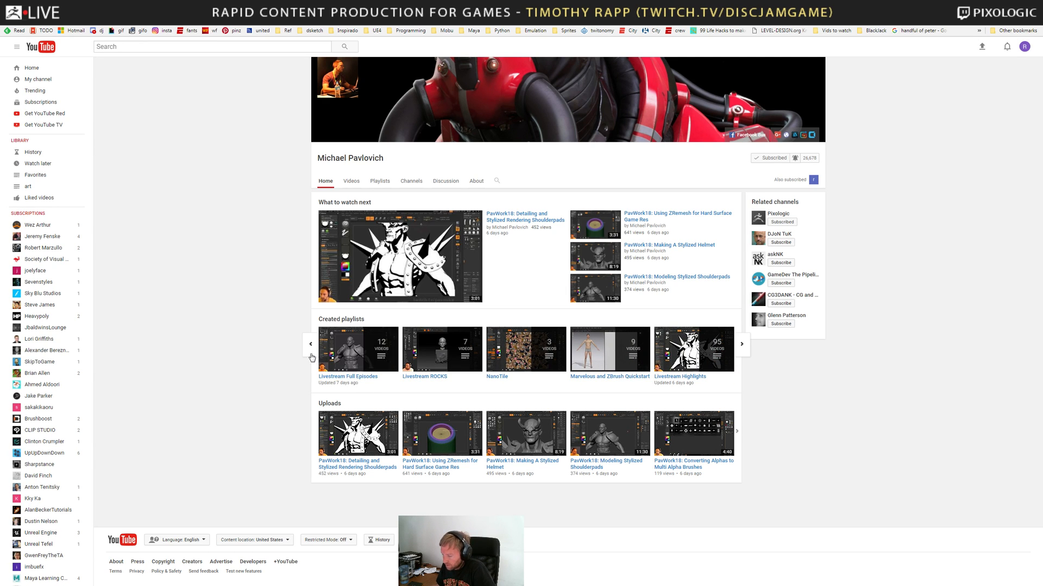
pyautogui.click(311, 351)
pyautogui.click(351, 182)
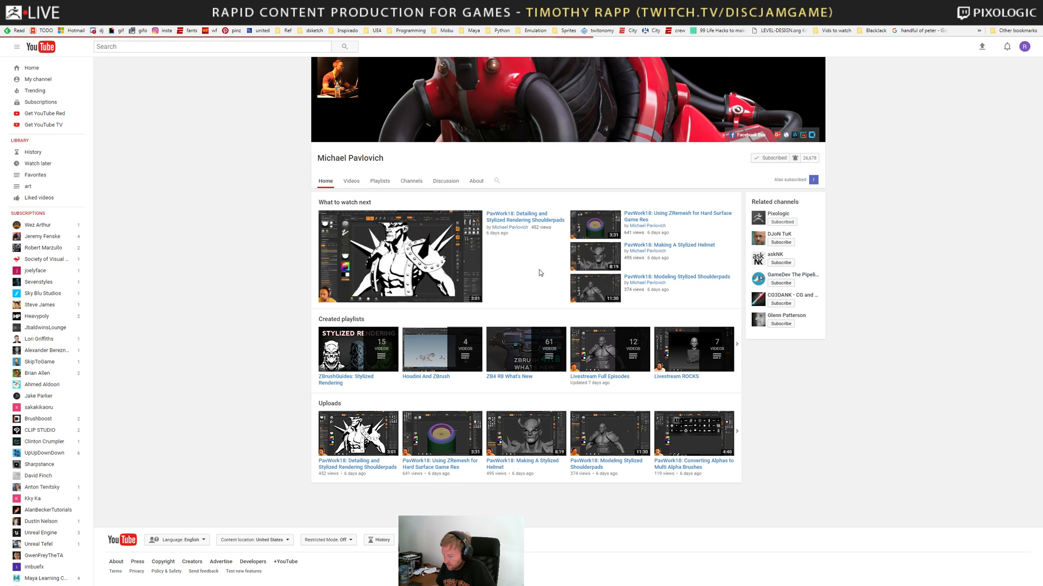
# Load more of the channel's video list, browse the older uploads, and return to the channel's home page.
pyautogui.click(564, 469)
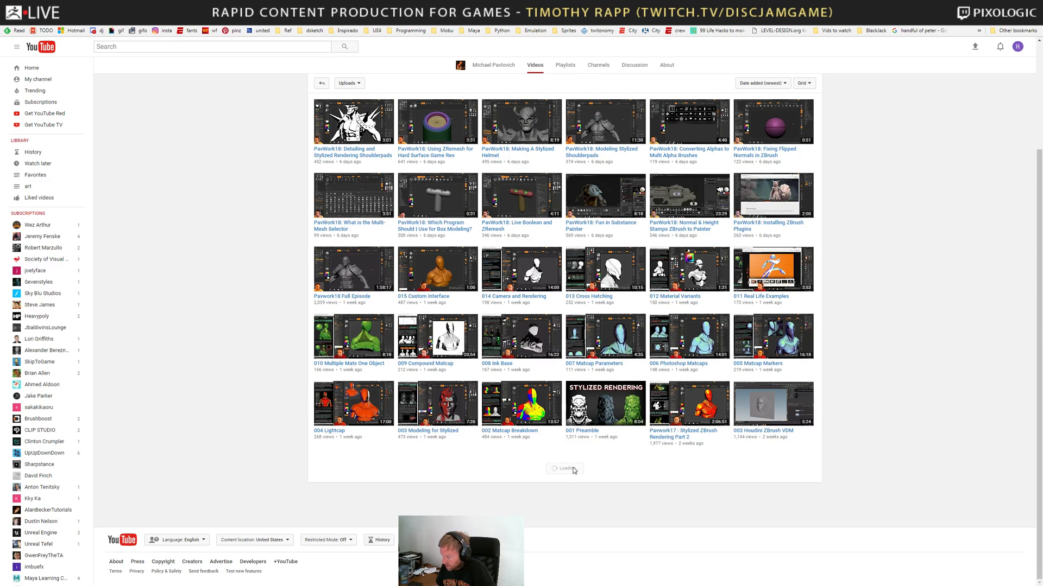
pyautogui.scroll(-6, 575, 467)
pyautogui.click(564, 493)
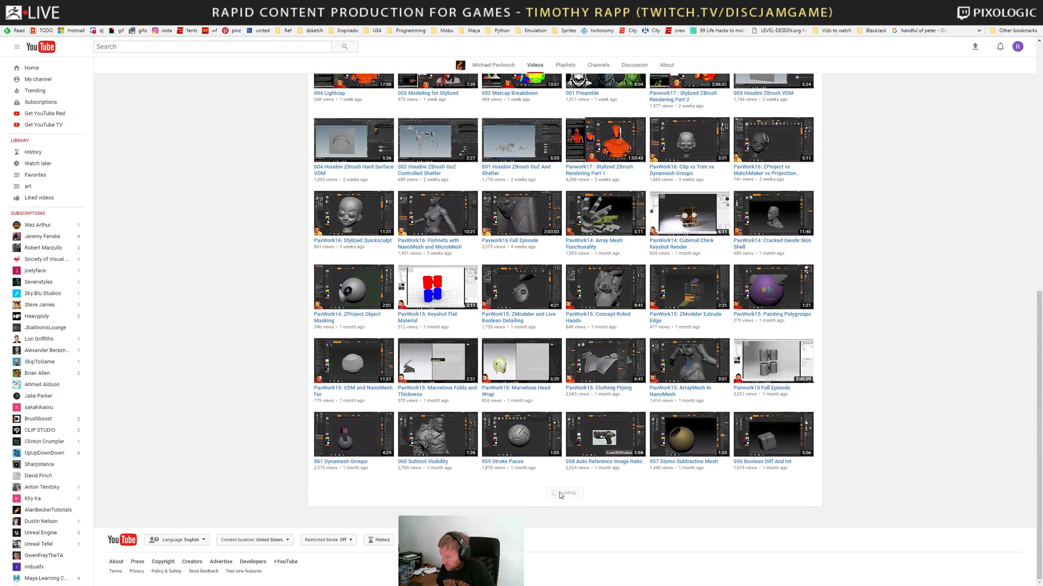
pyautogui.scroll(-6, 683, 402)
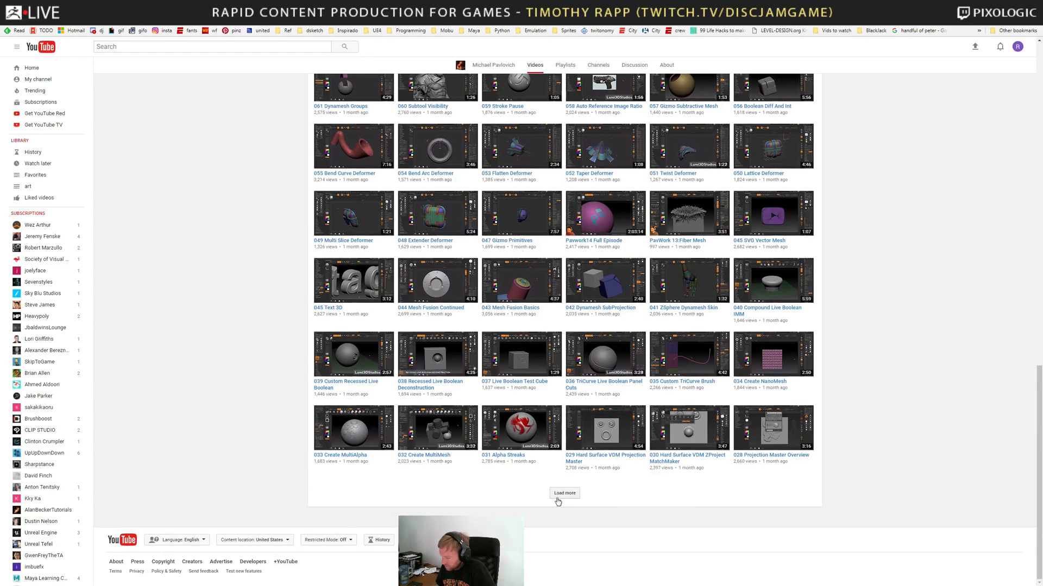
pyautogui.click(565, 493)
pyautogui.scroll(-6, 678, 437)
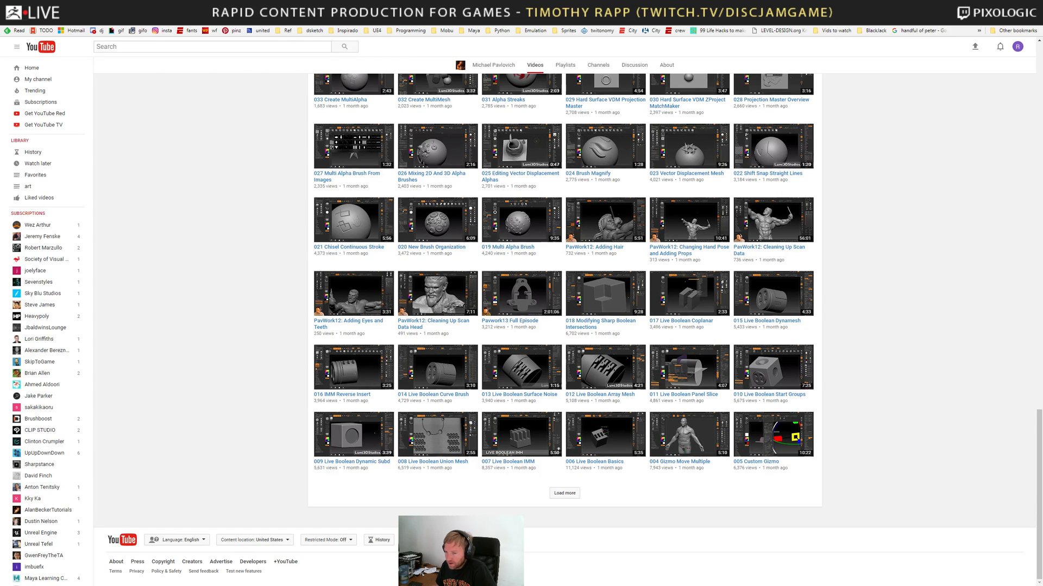
pyautogui.hotkey('alt', 'Left')
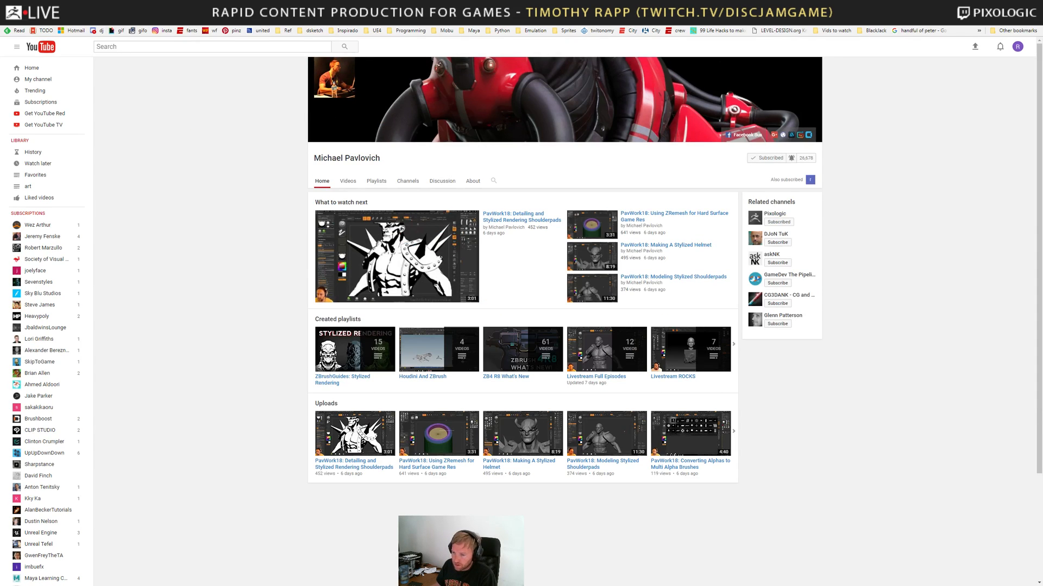
# Switch to ZBrush and delete the lengthwise edge loop running around the arch.
pyautogui.hotkey('alt', 'Tab')
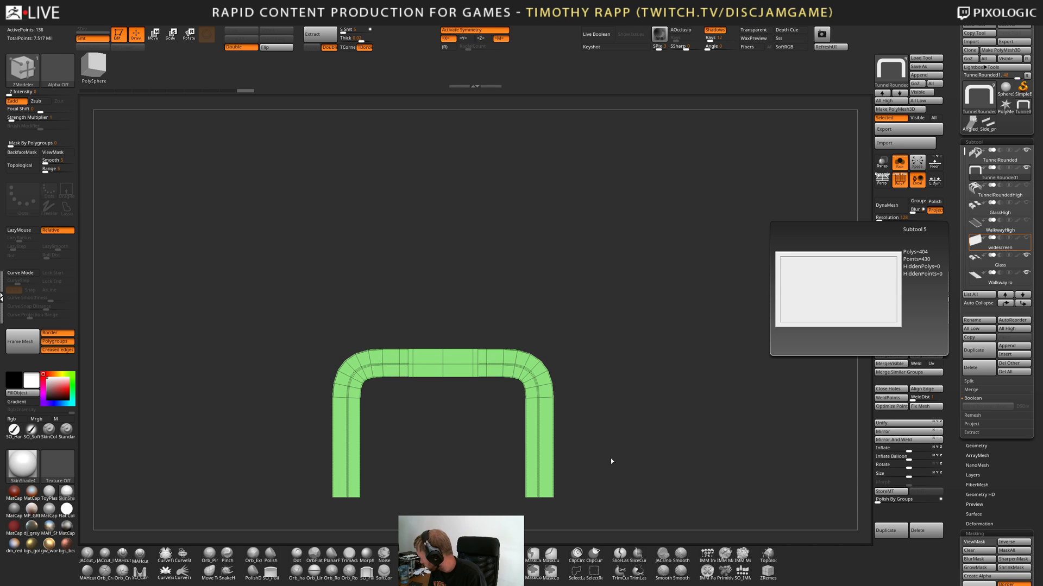
pyautogui.moveTo(633, 465); pyautogui.dragTo(629, 465, button='right')
pyautogui.keyDown('alt'); pyautogui.moveTo(629, 465); pyautogui.dragTo(560, 458, button='right'); pyautogui.keyUp('alt')
pyautogui.hotkey('shift', 'f')
pyautogui.hotkey('shift', 'f')
pyautogui.keyDown('alt'); pyautogui.click(561, 463); pyautogui.keyUp('alt')
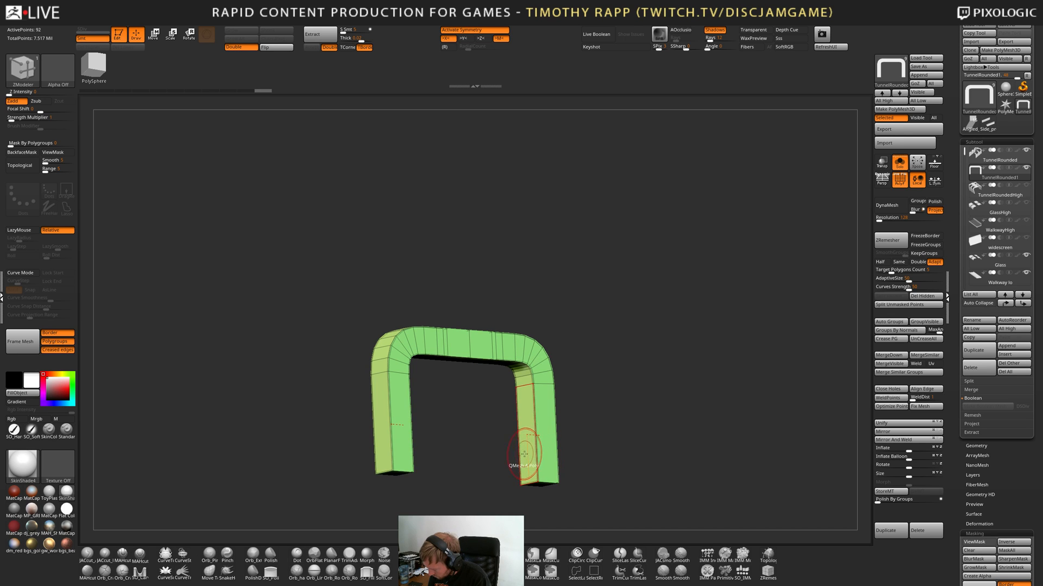
# Isolate the arch's outer strip of polygons and delete the hidden geometry.
pyautogui.keyDown('shift'); pyautogui.moveTo(492, 462); pyautogui.dragTo(437, 470, button='right'); pyautogui.keyUp('shift')
pyautogui.moveTo(429, 466); pyautogui.dragTo(512, 452)
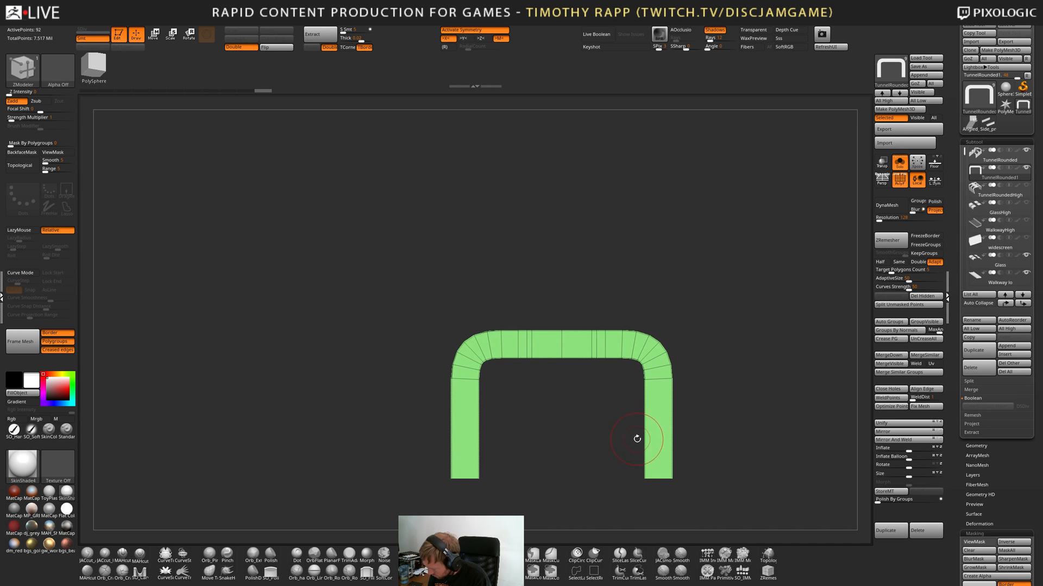
pyautogui.moveTo(620, 434); pyautogui.dragTo(628, 428)
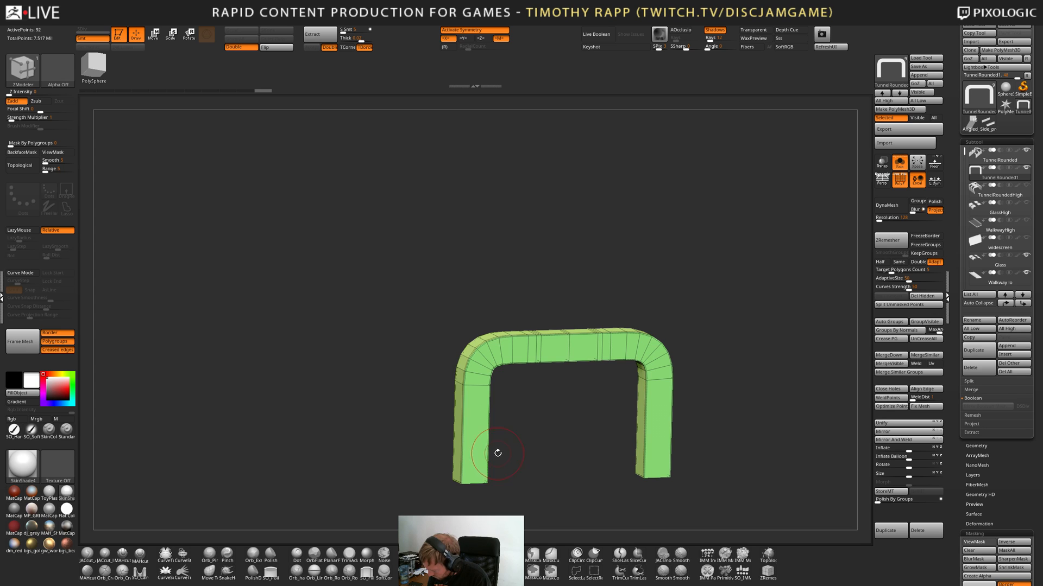
pyautogui.keyDown('shift'); pyautogui.moveTo(496, 437); pyautogui.dragTo(508, 440); pyautogui.keyUp('shift')
pyautogui.keyDown('ctrl'); pyautogui.keyDown('alt'); pyautogui.keyDown('shift'); pyautogui.moveTo(468, 501); pyautogui.dragTo(484, 435); pyautogui.keyUp('shift'); pyautogui.keyUp('alt'); pyautogui.keyUp('ctrl')
pyautogui.click(921, 297)
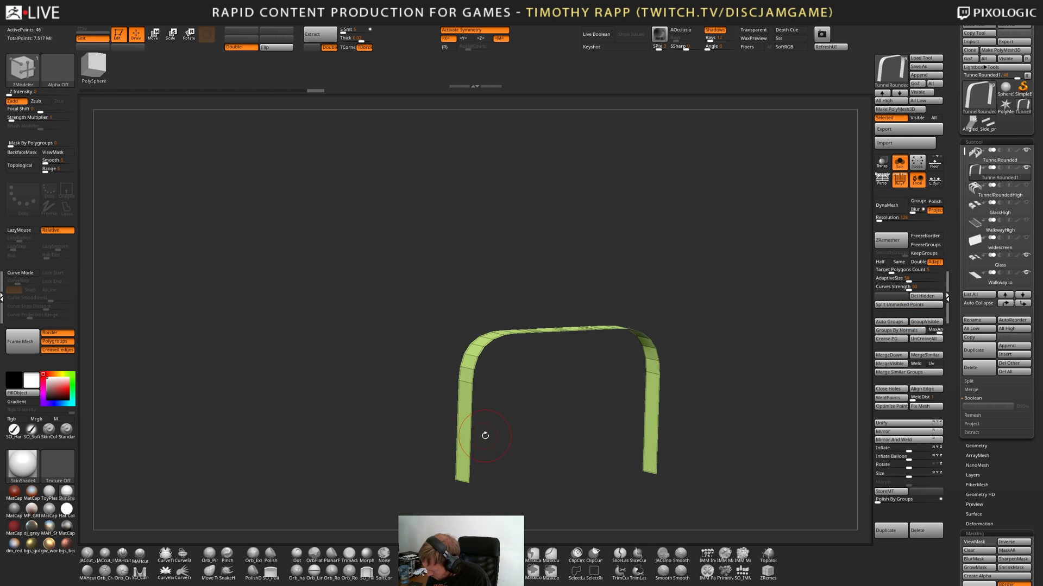
# Bridge the strip's two legs across the opening, plus the next two pairs of opposite edges above them.
pyautogui.press('space')
pyautogui.click(387, 389)
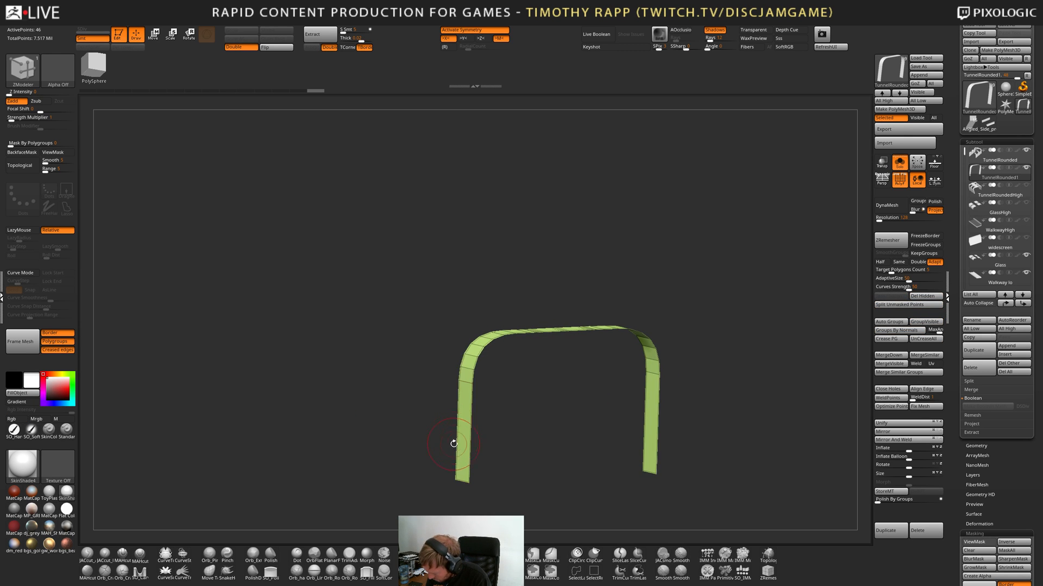
pyautogui.click(471, 446)
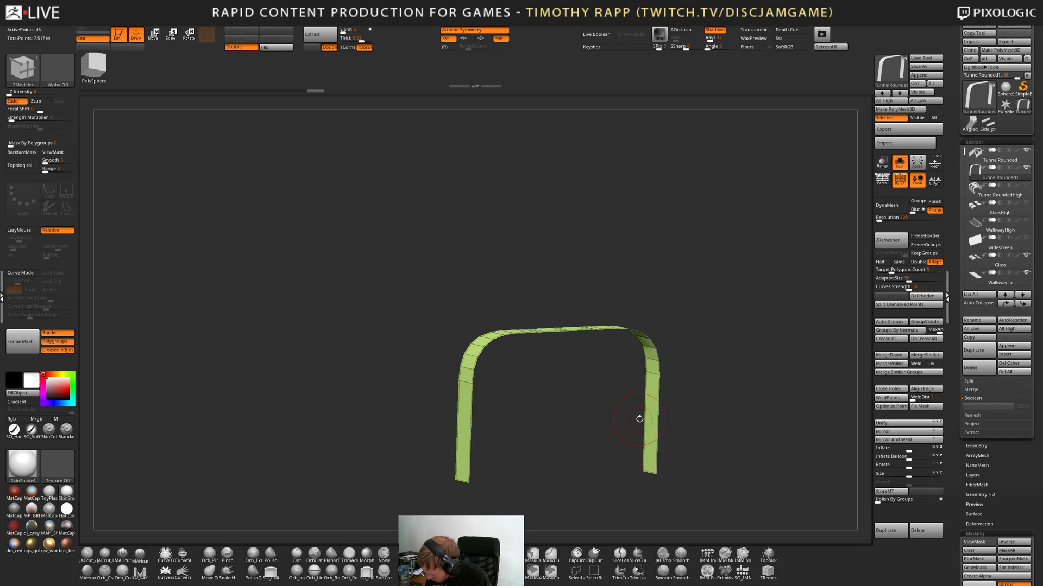
pyautogui.click(657, 426)
pyautogui.keyDown('alt'); pyautogui.moveTo(547, 399); pyautogui.dragTo(502, 431, button='right'); pyautogui.keyUp('alt')
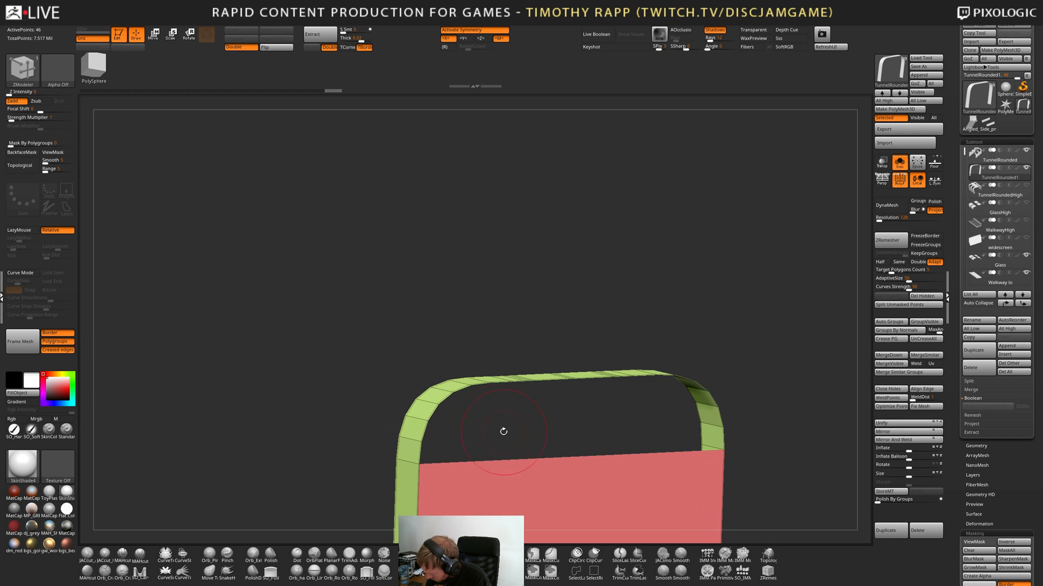
pyautogui.click(421, 455)
pyautogui.click(719, 436)
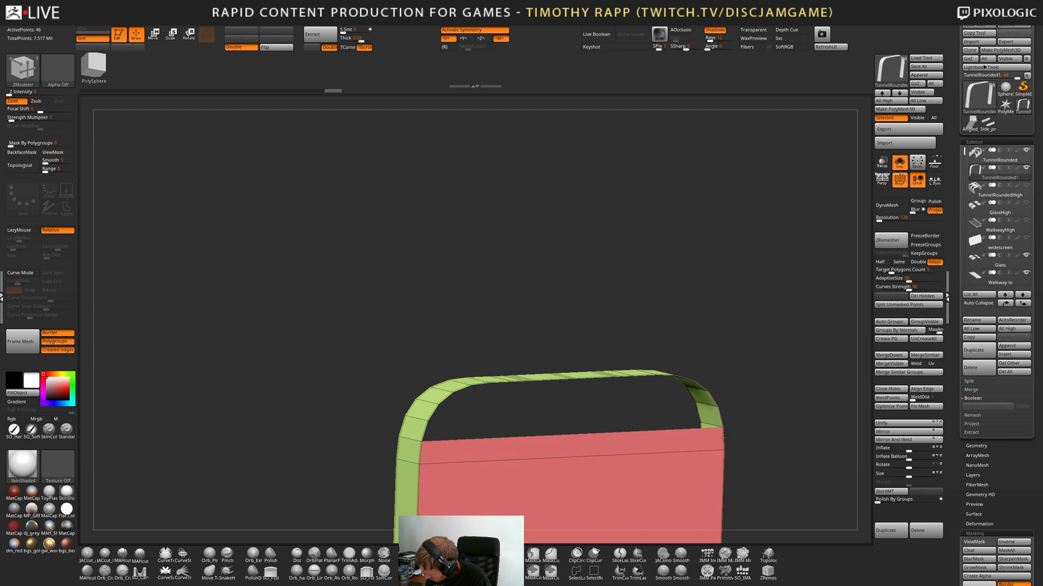
pyautogui.click(425, 432)
pyautogui.click(721, 417)
# Delete three mirrored pairs of surplus edge loops along the strip's top, undoing one further deletion near the corner.
pyautogui.keyDown('shift'); pyautogui.moveTo(575, 442); pyautogui.dragTo(568, 444, button='right'); pyautogui.keyUp('shift')
pyautogui.moveTo(567, 444)
pyautogui.keyDown('alt'); pyautogui.mouseDown(button='right')
pyautogui.moveTo(582, 390)
pyautogui.moveTo(566, 427)
pyautogui.mouseUp(button='right'); pyautogui.keyUp('alt')
pyautogui.moveTo(565, 426); pyautogui.dragTo(563, 472, button='right')
pyautogui.moveTo(550, 408); pyautogui.dragTo(542, 404, button='right')
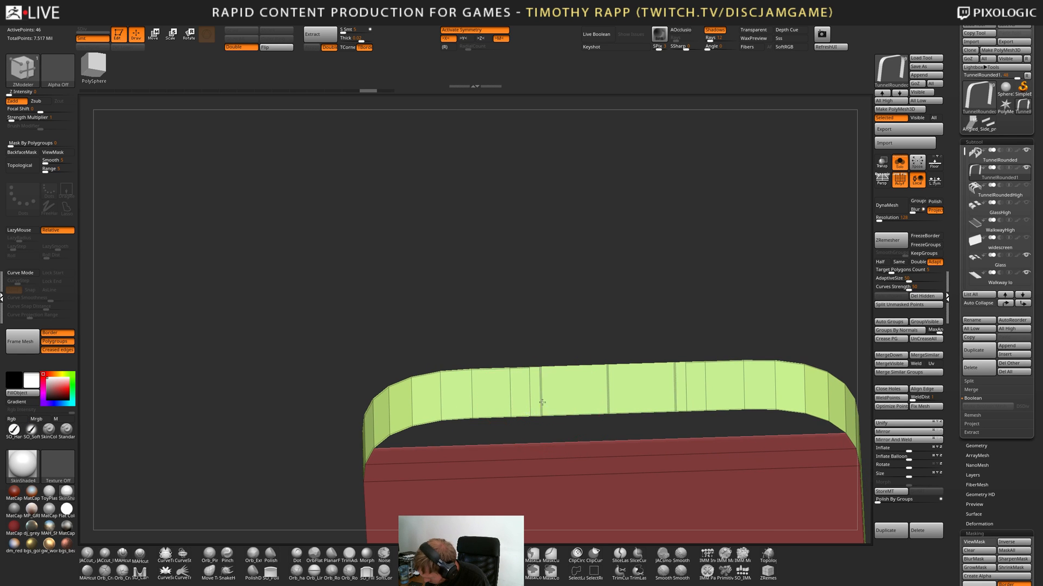
pyautogui.press('space')
pyautogui.click(539, 373)
pyautogui.keyDown('alt'); pyautogui.click(542, 394); pyautogui.keyUp('alt')
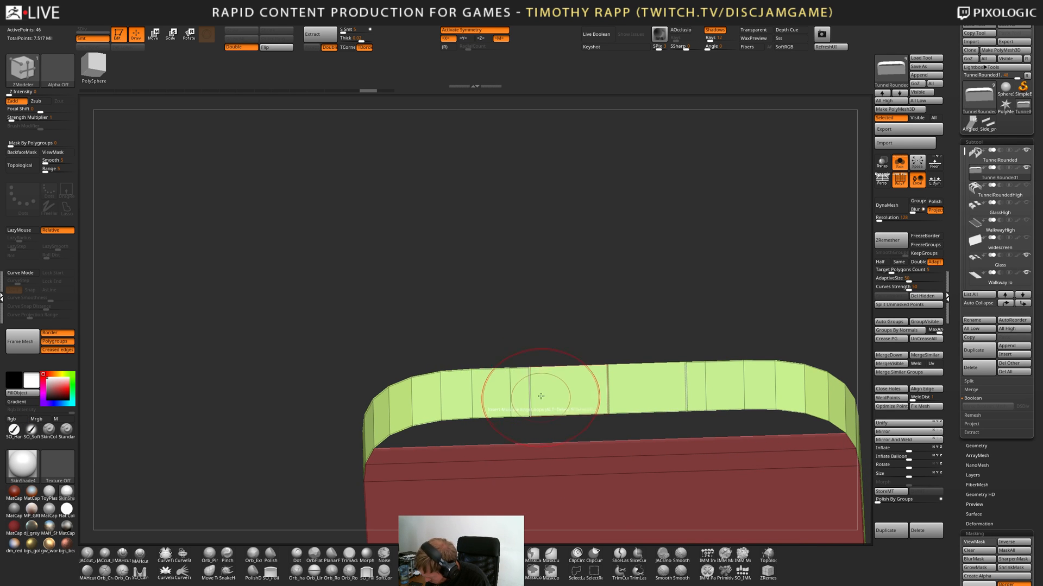
pyautogui.keyDown('alt'); pyautogui.click(531, 396); pyautogui.keyUp('alt')
pyautogui.keyDown('alt'); pyautogui.click(514, 400); pyautogui.keyUp('alt')
pyautogui.moveTo(514, 400)
pyautogui.keyDown('shift'); pyautogui.mouseDown(button='right')
pyautogui.moveTo(528, 356)
pyautogui.moveTo(495, 382)
pyautogui.moveTo(565, 407)
pyautogui.moveTo(534, 443)
pyautogui.mouseUp(button='right'); pyautogui.keyUp('shift')
pyautogui.keyDown('alt'); pyautogui.click(472, 386); pyautogui.keyUp('alt')
pyautogui.hotkey('ctrl', 'z')
# Set edge insertion to Single EdgeLoop, try a vertical loop across the bridged panel, and undo the loop.
pyautogui.keyDown('alt'); pyautogui.moveTo(457, 457); pyautogui.dragTo(452, 427, button='right'); pyautogui.keyUp('alt')
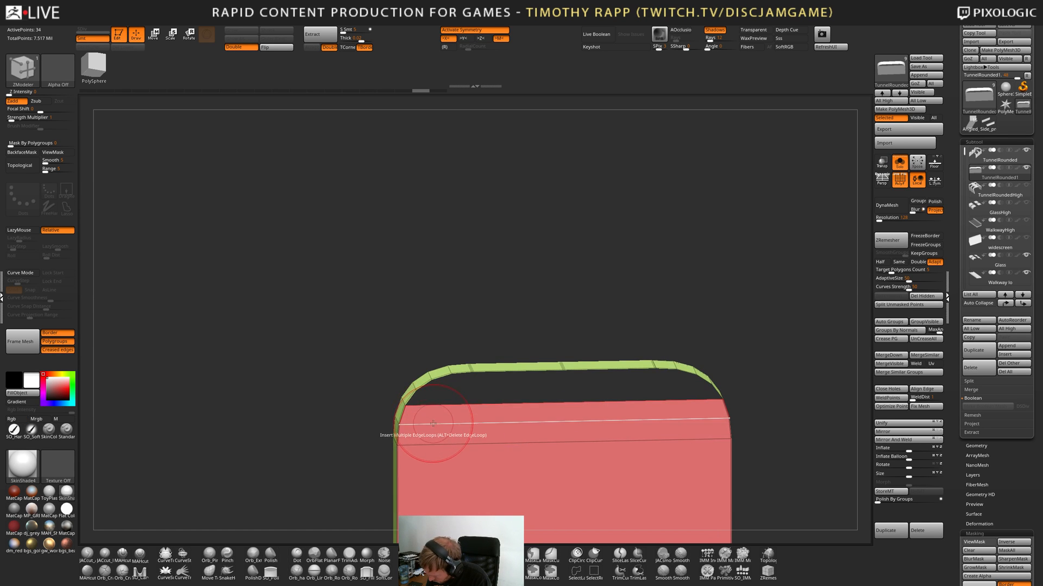
pyautogui.press('space')
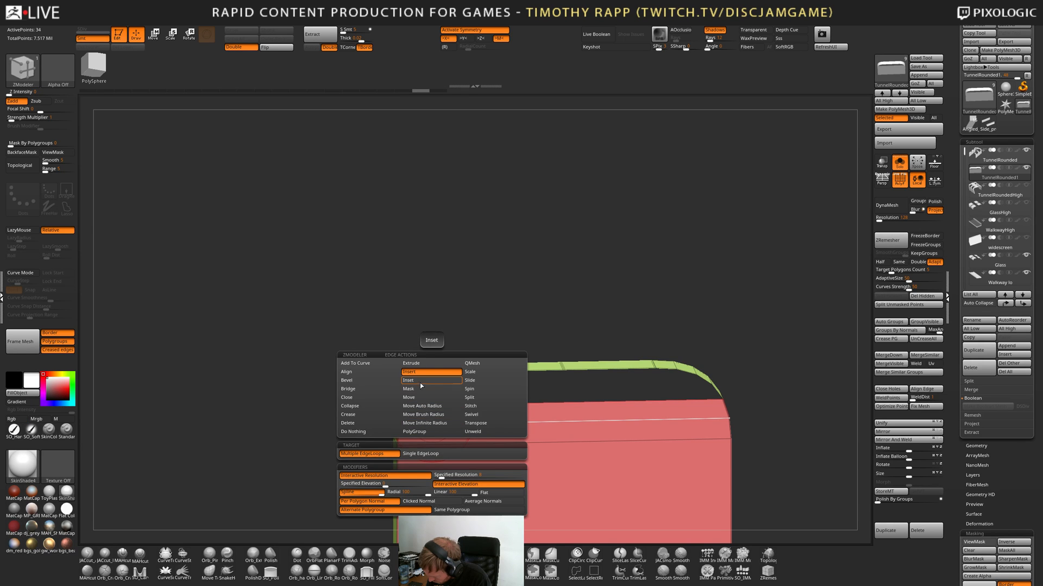
pyautogui.click(424, 456)
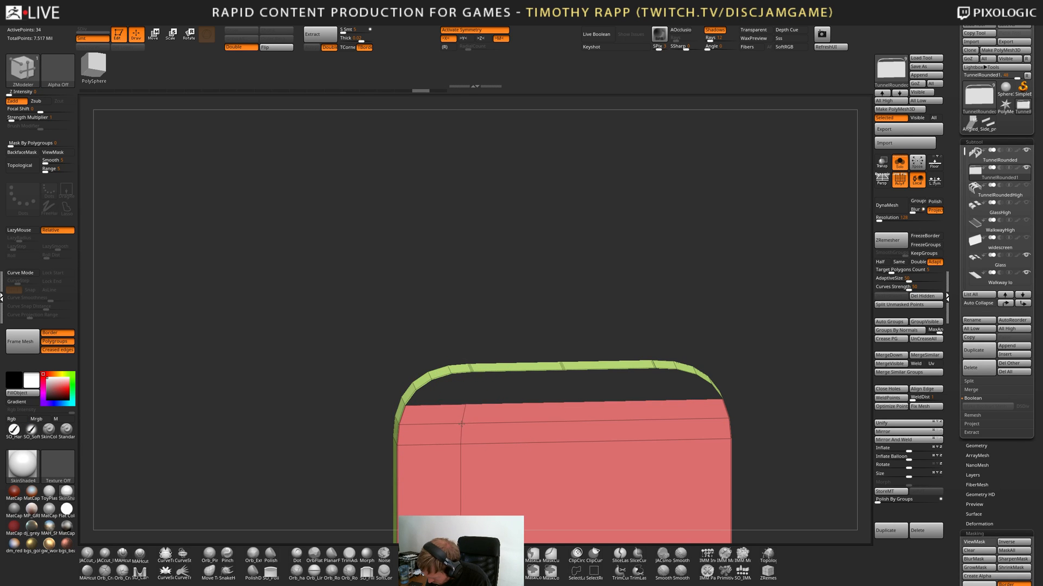
pyautogui.click(430, 431)
pyautogui.hotkey('ctrl', 'z')
pyautogui.moveTo(516, 424); pyautogui.dragTo(489, 400, button='right')
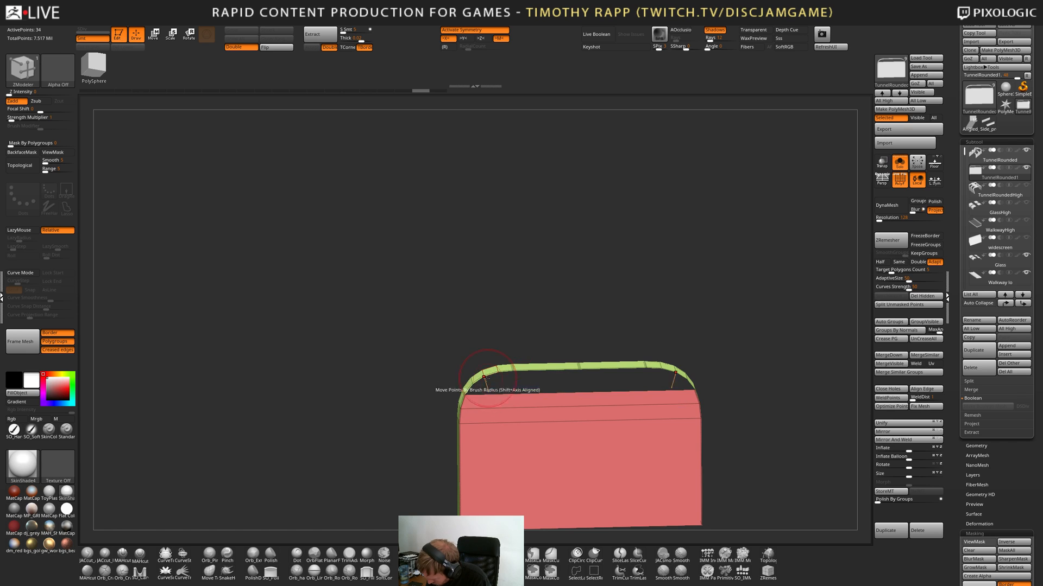
# Bridge one more pair of opposite corner edges just above the panel.
pyautogui.press('space')
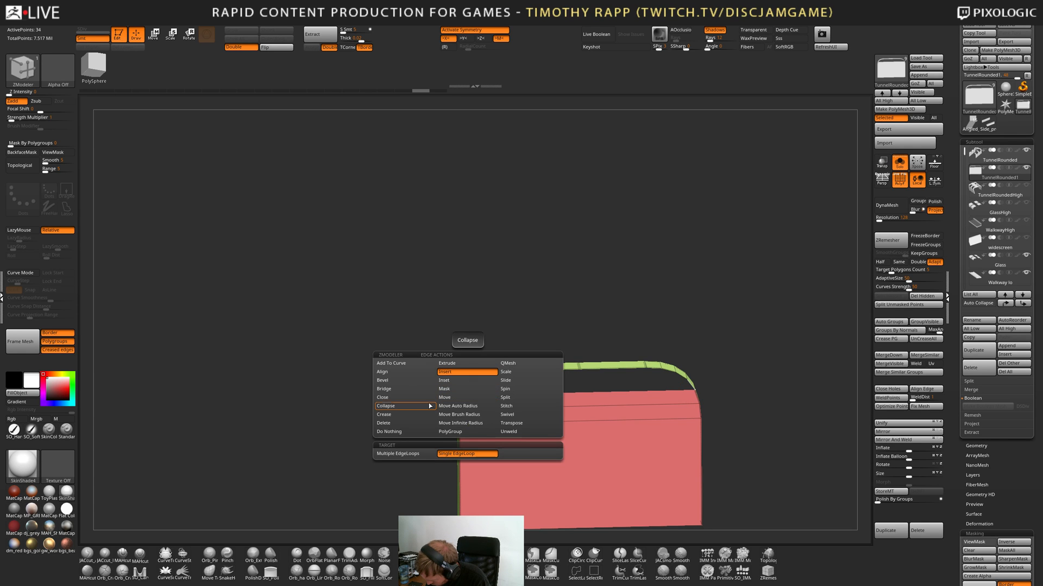
pyautogui.click(404, 389)
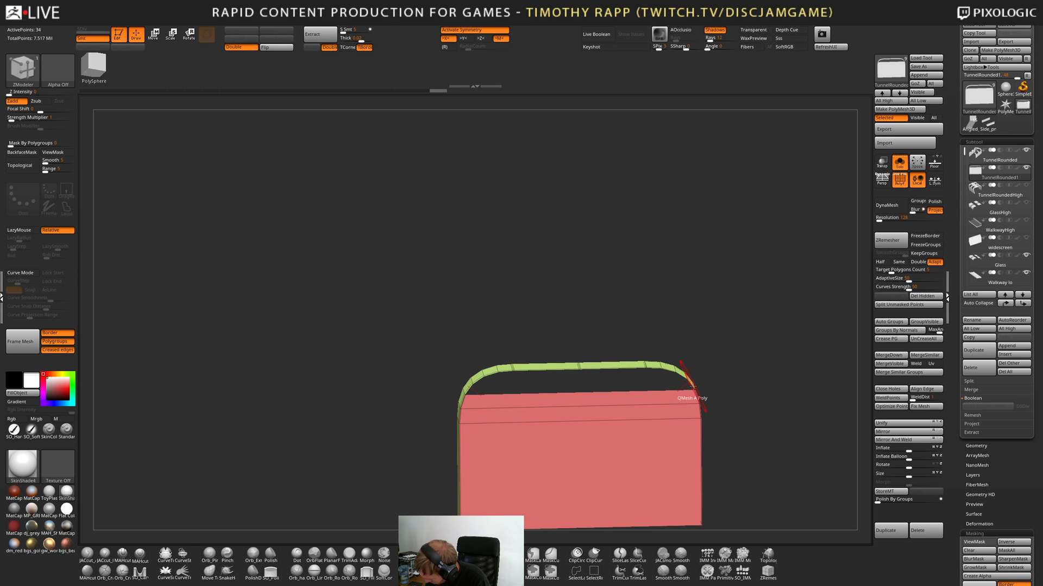
pyautogui.scroll(2, 660, 386)
pyautogui.moveTo(660, 386); pyautogui.dragTo(689, 395)
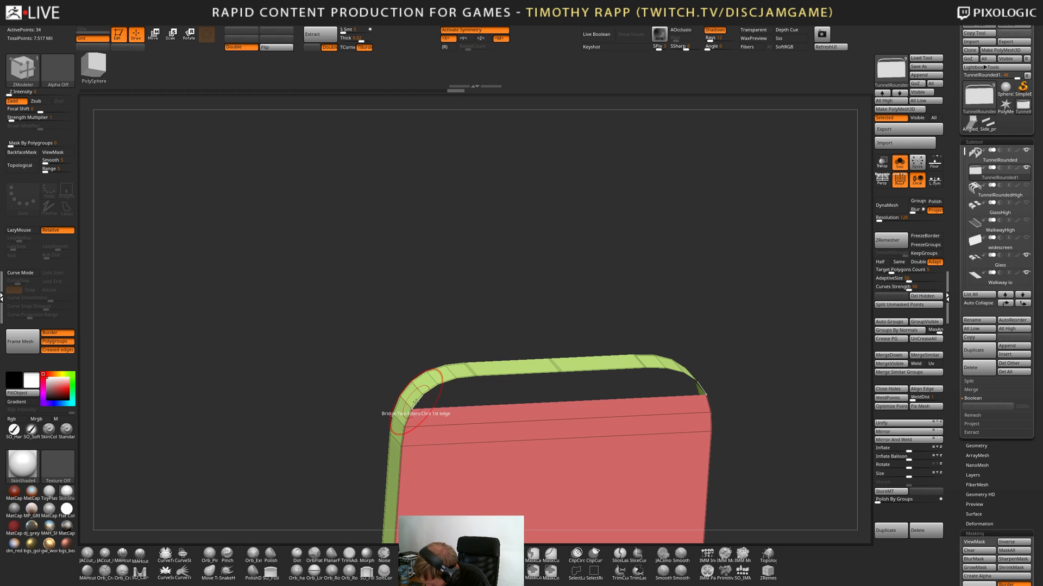
pyautogui.moveTo(721, 391); pyautogui.dragTo(674, 392)
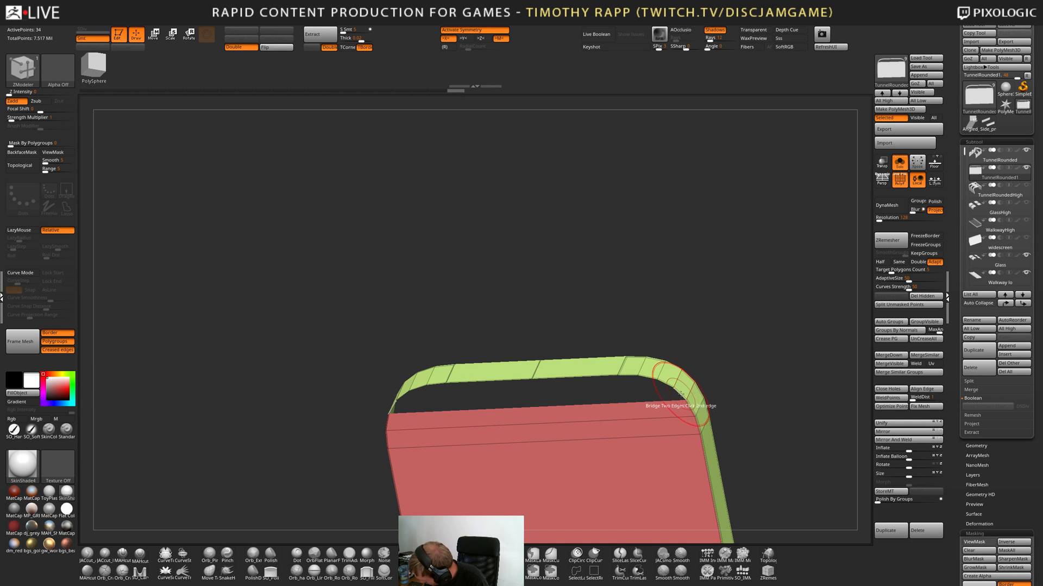
pyautogui.click(681, 394)
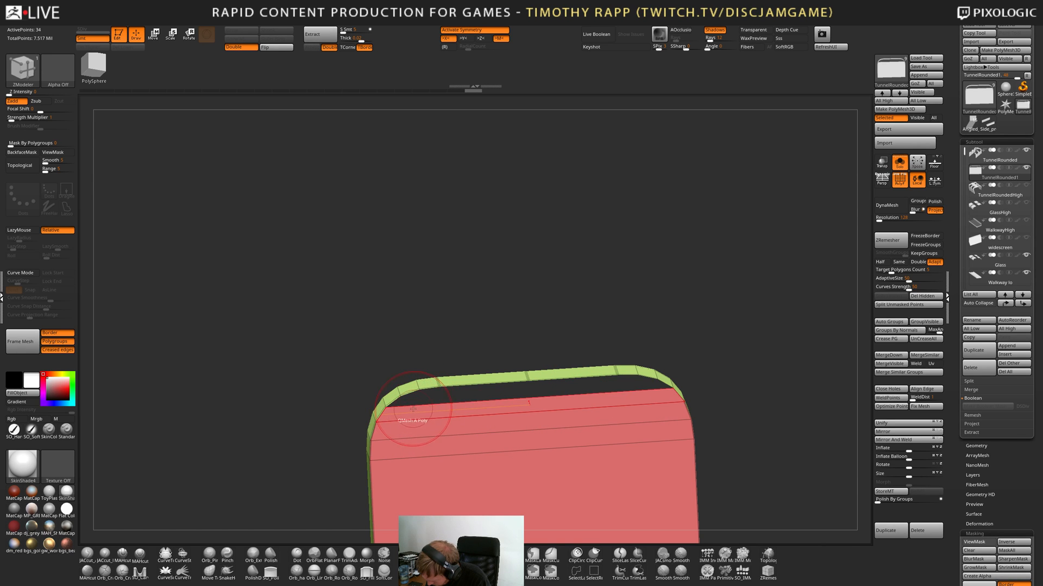
# Insert two vertical single edge loops near the panel's left edge.
pyautogui.press('space')
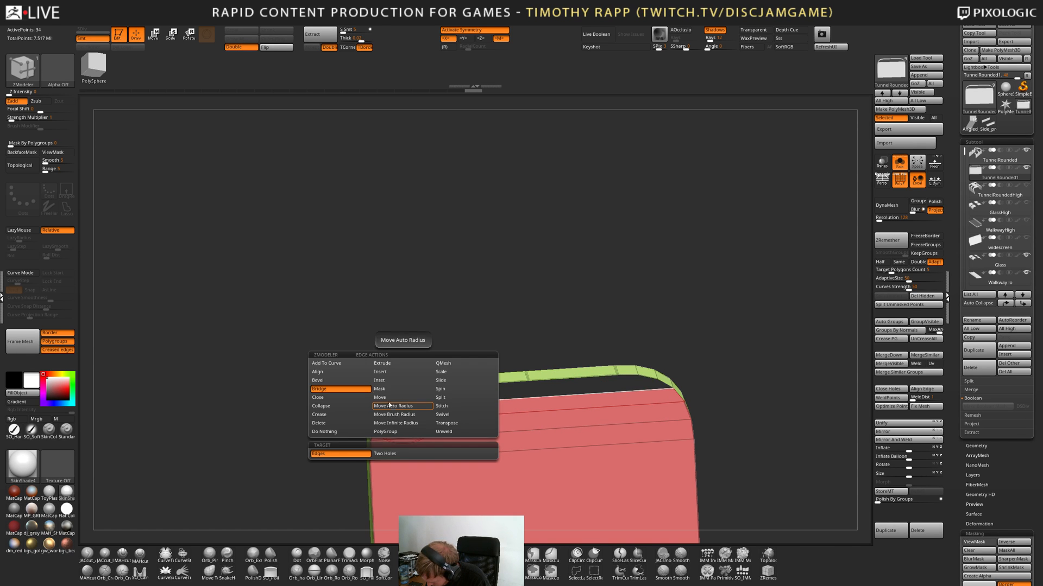
pyautogui.click(387, 383)
pyautogui.click(401, 405)
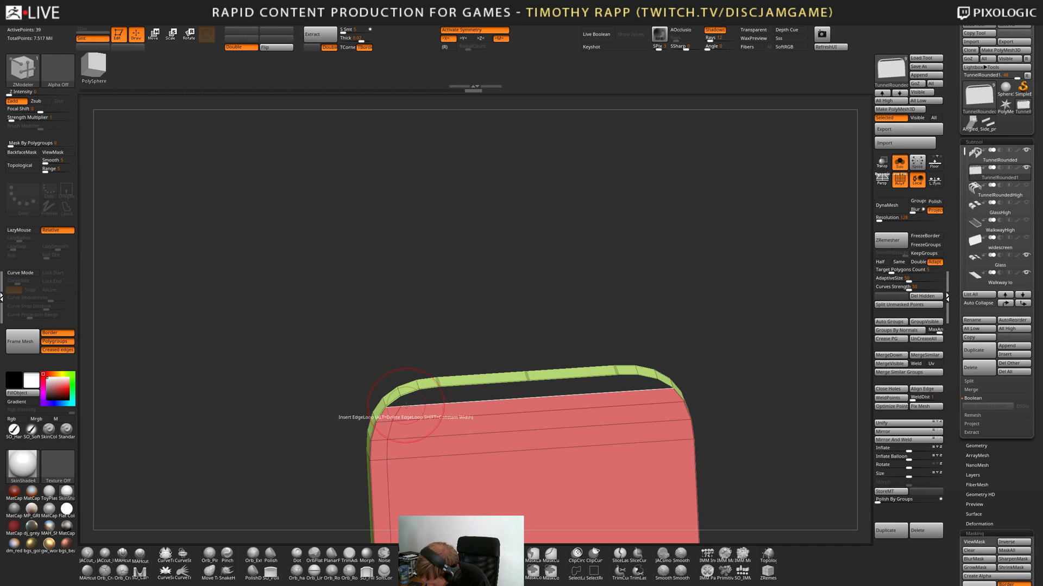
pyautogui.click(413, 406)
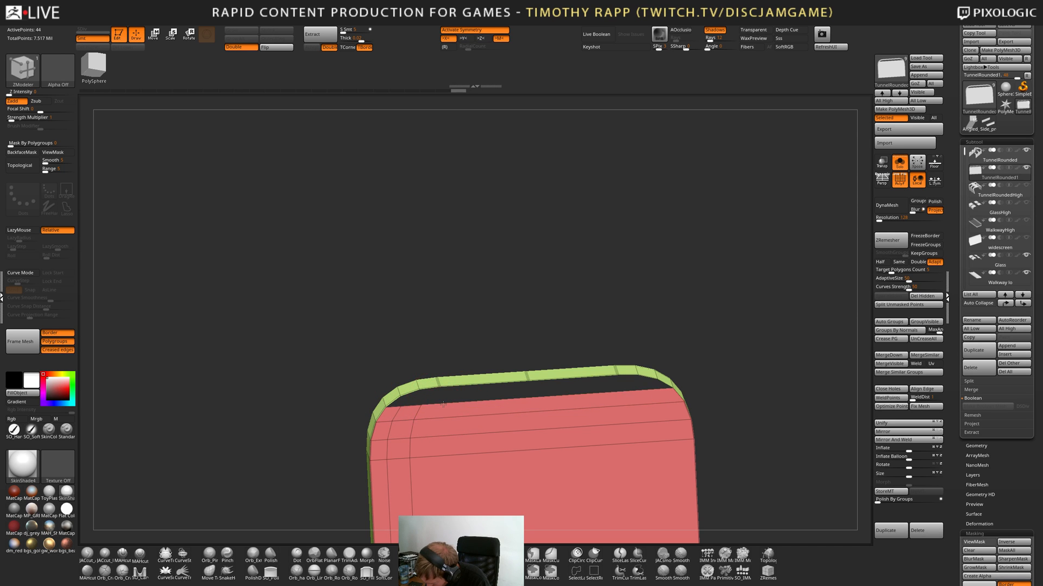
pyautogui.click(444, 416)
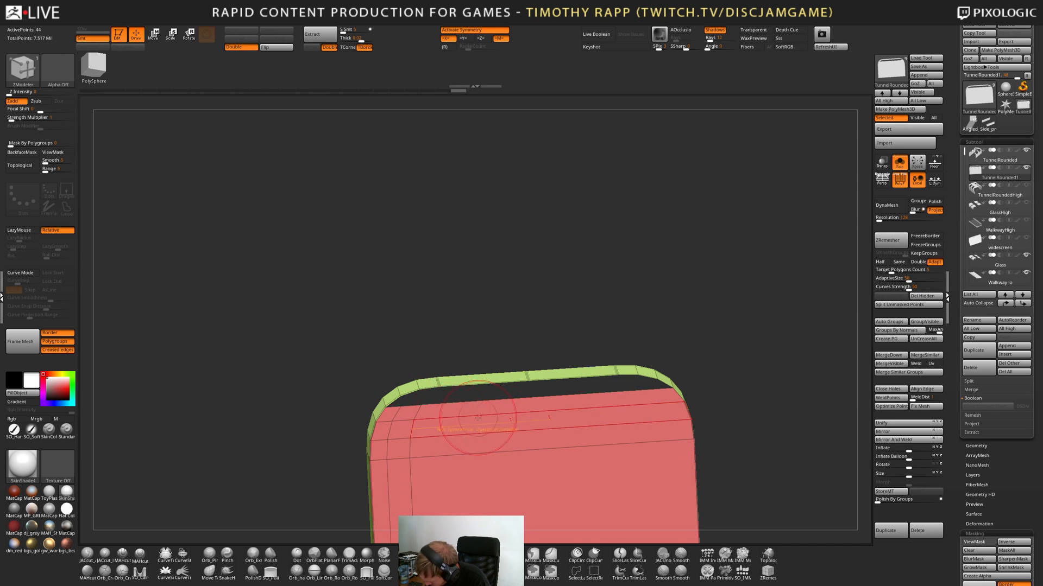
# Mirror and weld the mesh so both sides share the vertical loops, and insert another symmetric pair farther in.
pyautogui.click(892, 439)
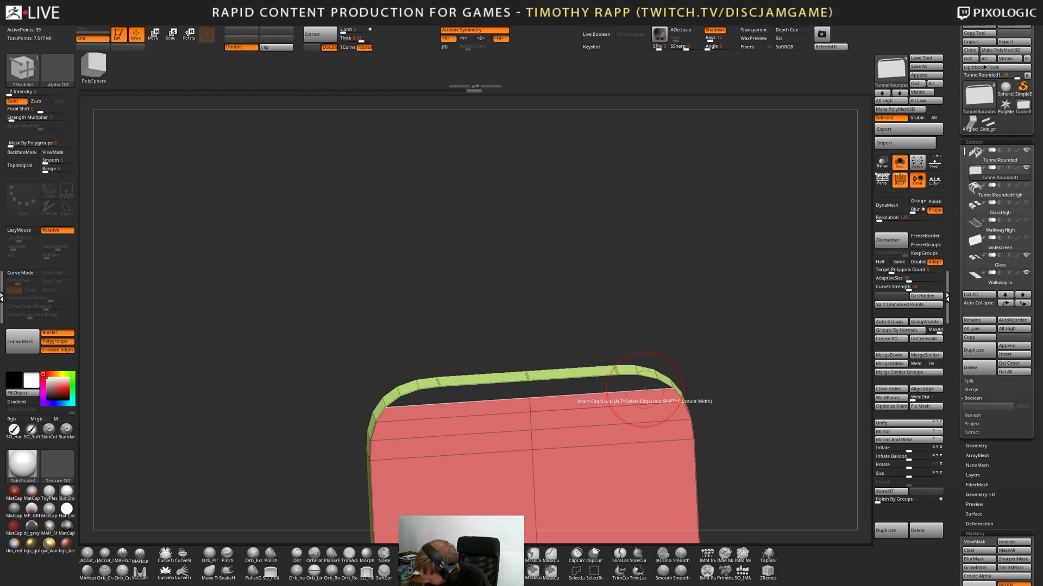
pyautogui.click(891, 433)
pyautogui.click(532, 437)
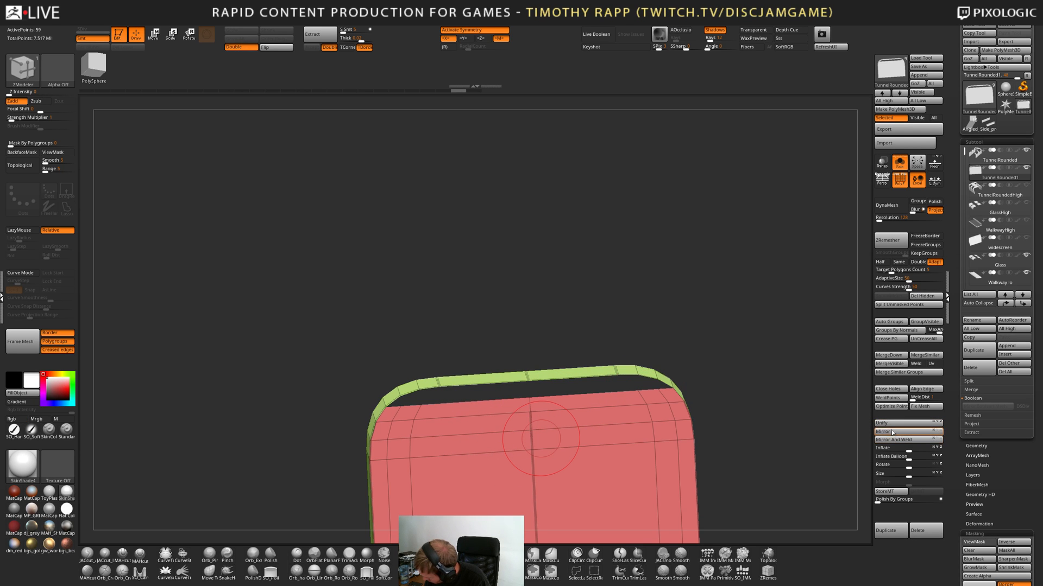
pyautogui.click(622, 406)
pyautogui.moveTo(621, 406); pyautogui.dragTo(624, 407)
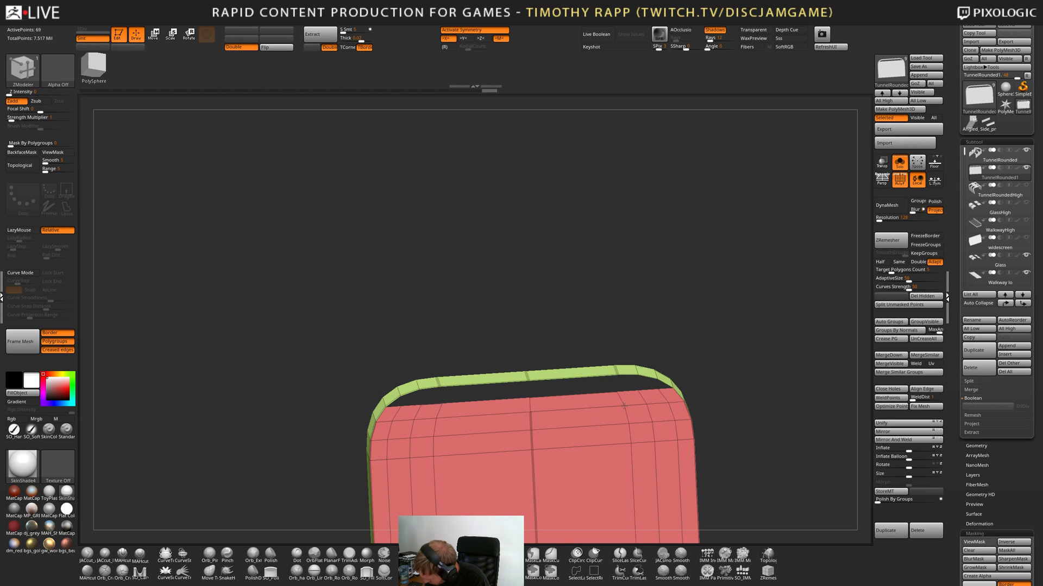
# Set the ZModeler edge action to Bridge and bridge the panel's upper corner edges to the arch's inner edges.
pyautogui.keyDown('ctrl'); pyautogui.moveTo(440, 395); pyautogui.dragTo(429, 414, button='right'); pyautogui.keyUp('ctrl')
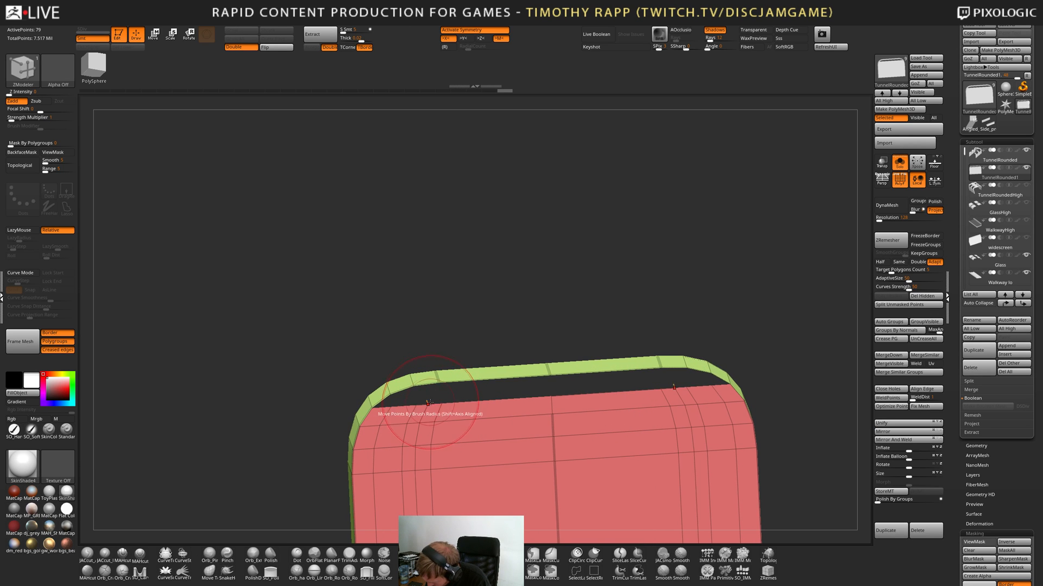
pyautogui.press('space')
pyautogui.click(363, 395)
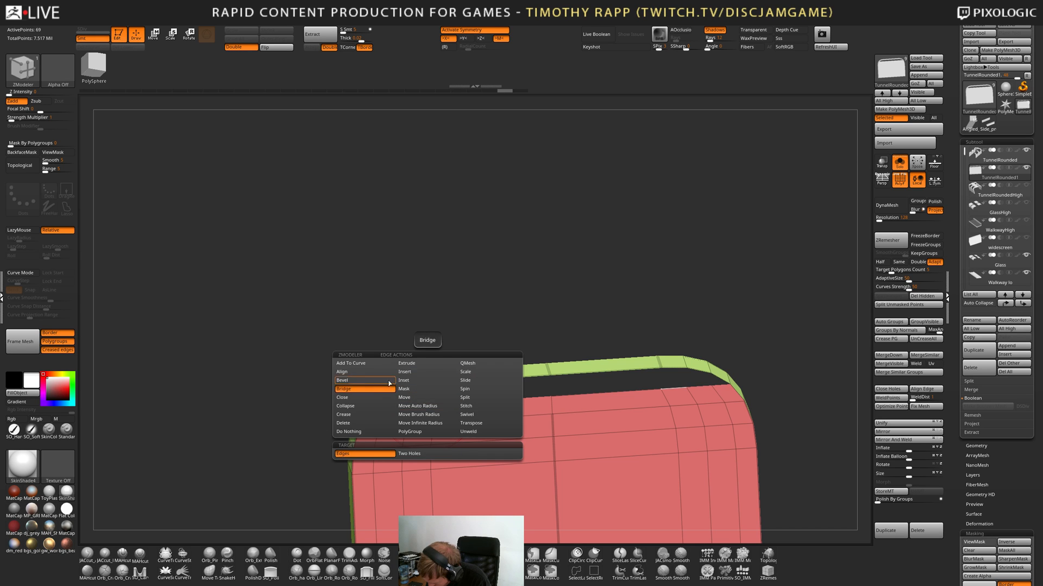
pyautogui.click(429, 380)
pyautogui.click(406, 405)
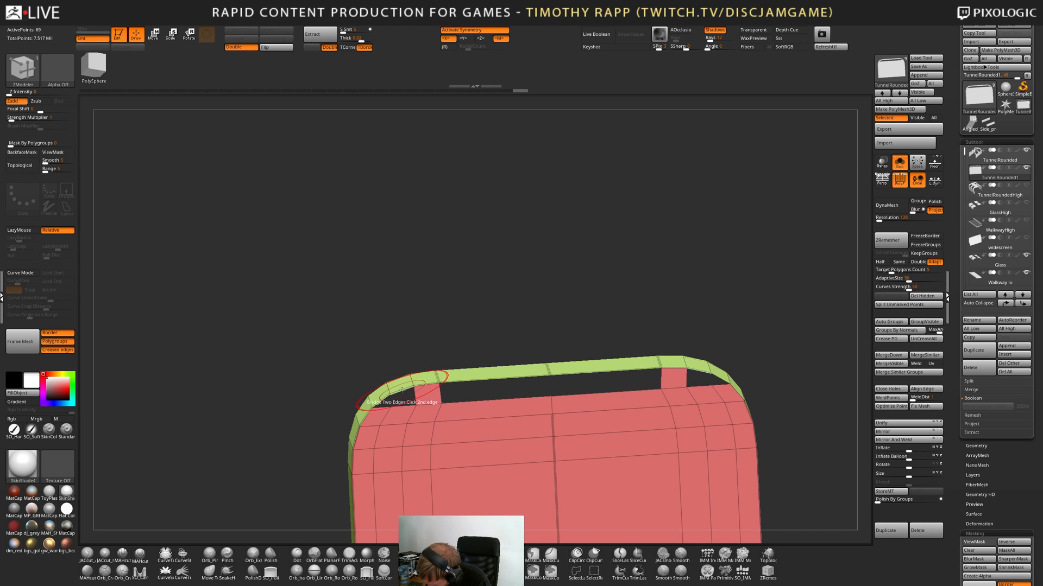
pyautogui.click(401, 391)
pyautogui.click(404, 405)
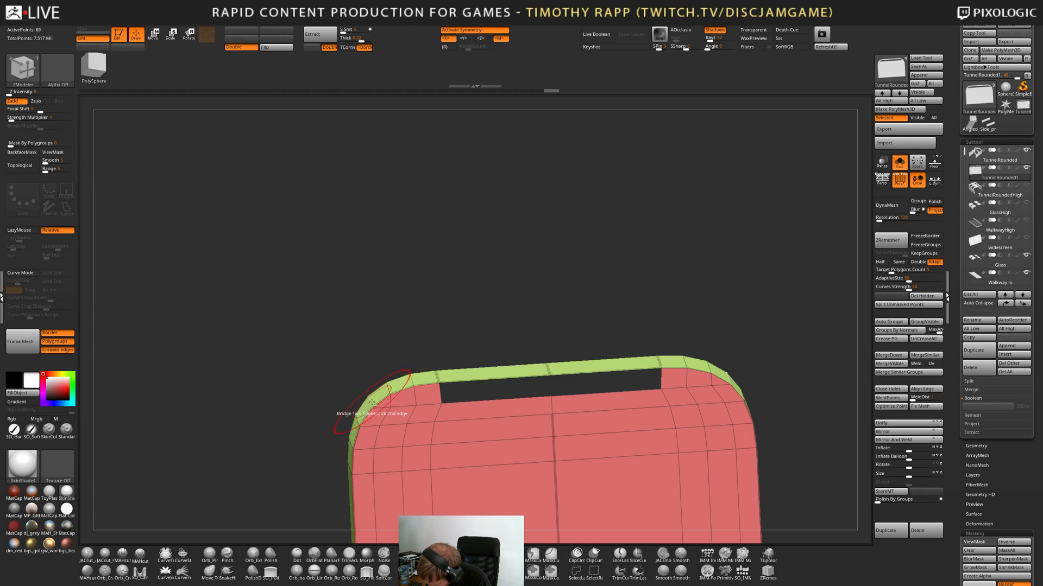
# Bridge the long gap between the panel's top edge and the arch's straight top section.
pyautogui.click(504, 411)
pyautogui.moveTo(496, 386)
pyautogui.keyDown('ctrl'); pyautogui.mouseDown(button='right')
pyautogui.moveTo(504, 411)
pyautogui.moveTo(516, 389)
pyautogui.mouseUp(button='right'); pyautogui.keyUp('ctrl')
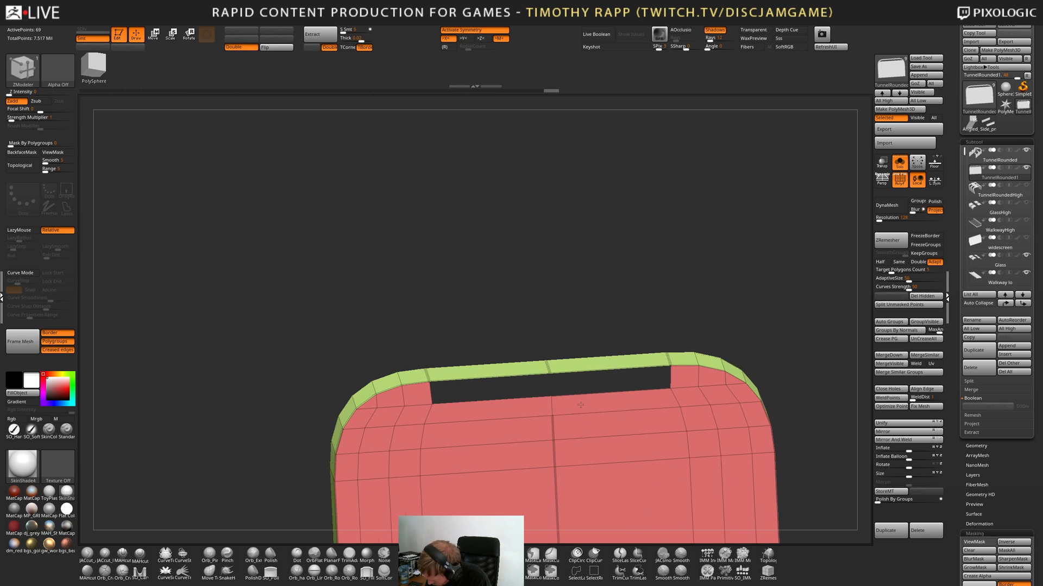
pyautogui.click(518, 400)
pyautogui.hotkey('ctrl', 'z')
pyautogui.click(503, 400)
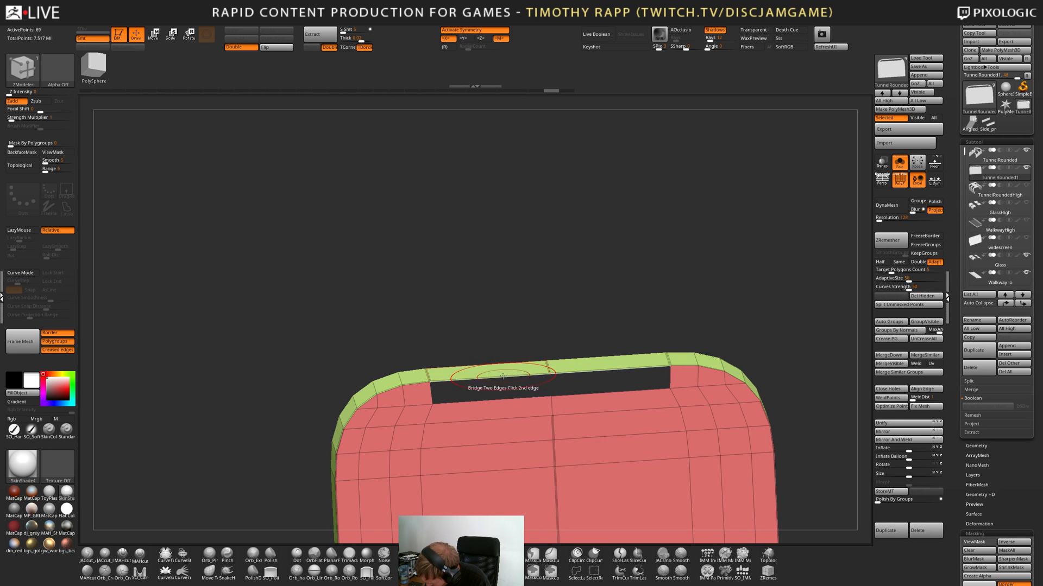
pyautogui.click(504, 377)
# Isolate the panel's polygroup and delete the hidden arch geometry.
pyautogui.keyDown('ctrl'); pyautogui.moveTo(505, 376); pyautogui.dragTo(540, 459, button='right'); pyautogui.keyUp('ctrl')
pyautogui.hotkey('shift', 'f')
pyautogui.hotkey('shift', 'f')
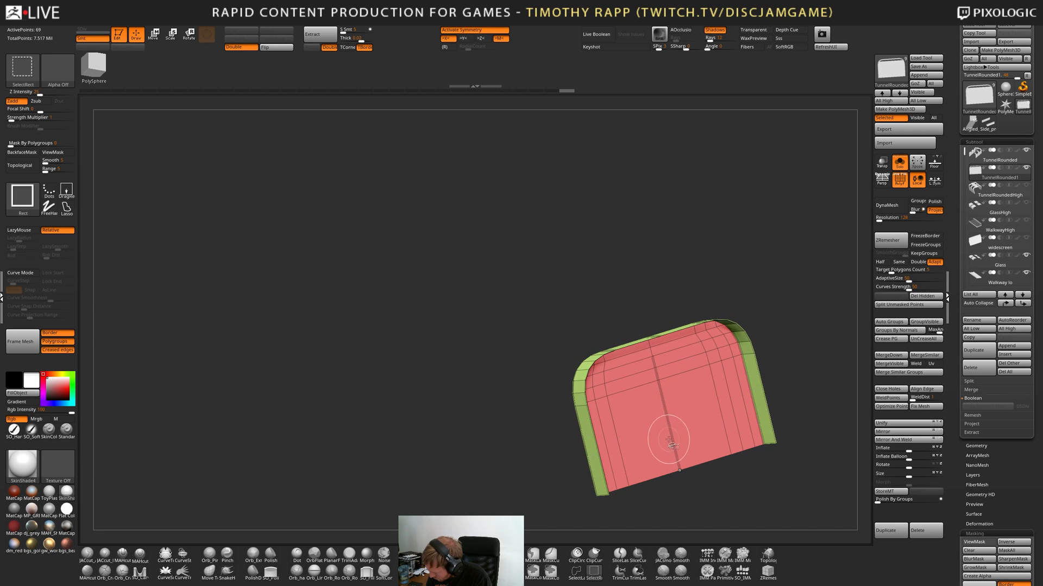
pyautogui.keyDown('ctrl'); pyautogui.keyDown('shift'); pyautogui.click(673, 440); pyautogui.keyUp('shift'); pyautogui.keyUp('ctrl')
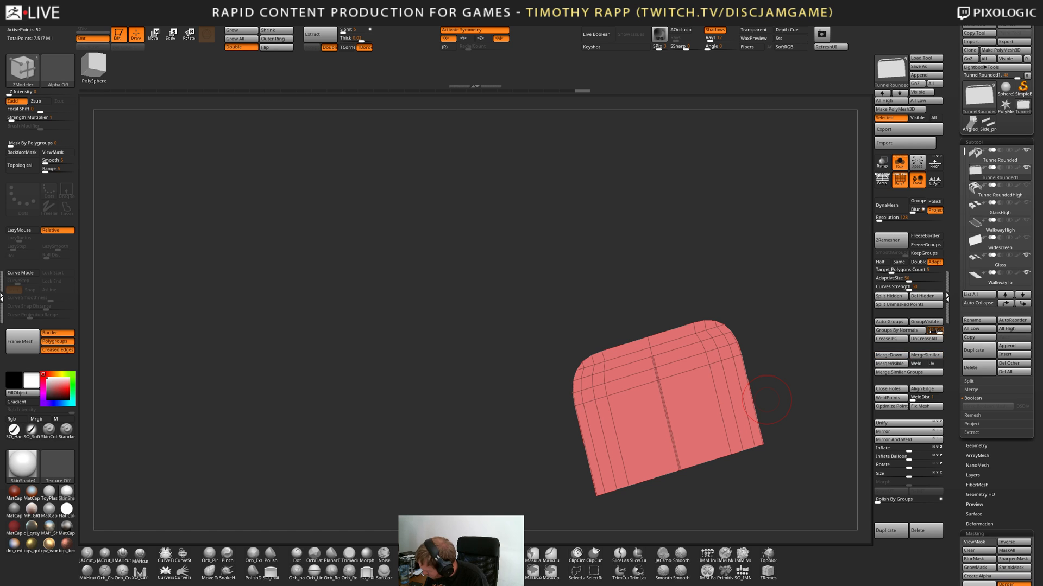
pyautogui.click(924, 300)
pyautogui.keyDown('shift'); pyautogui.moveTo(705, 412); pyautogui.dragTo(640, 419, button='right'); pyautogui.keyUp('shift')
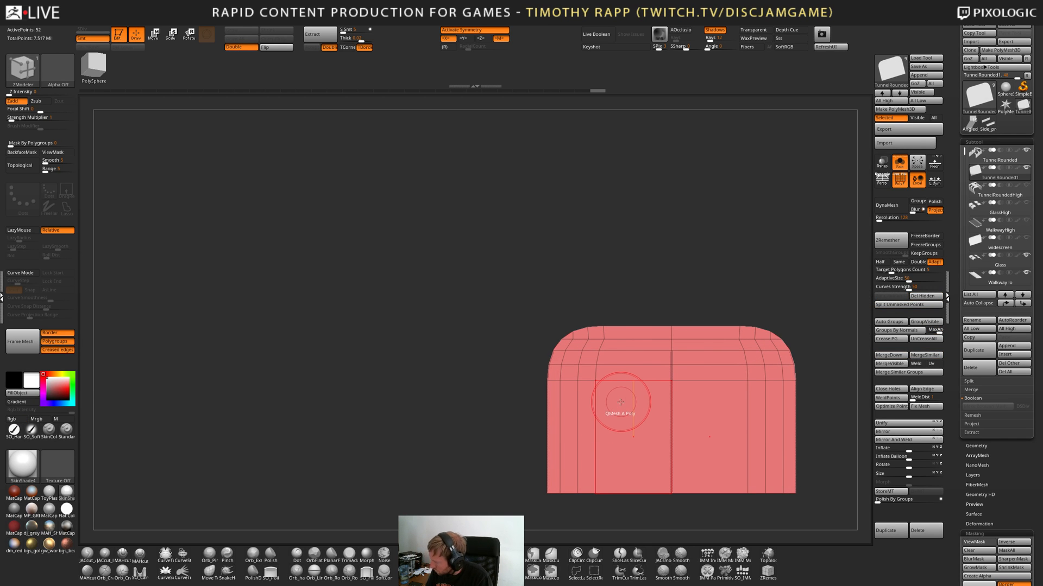
# Send the finished panel subtool to Maya through GoZ.
pyautogui.click(915, 86)
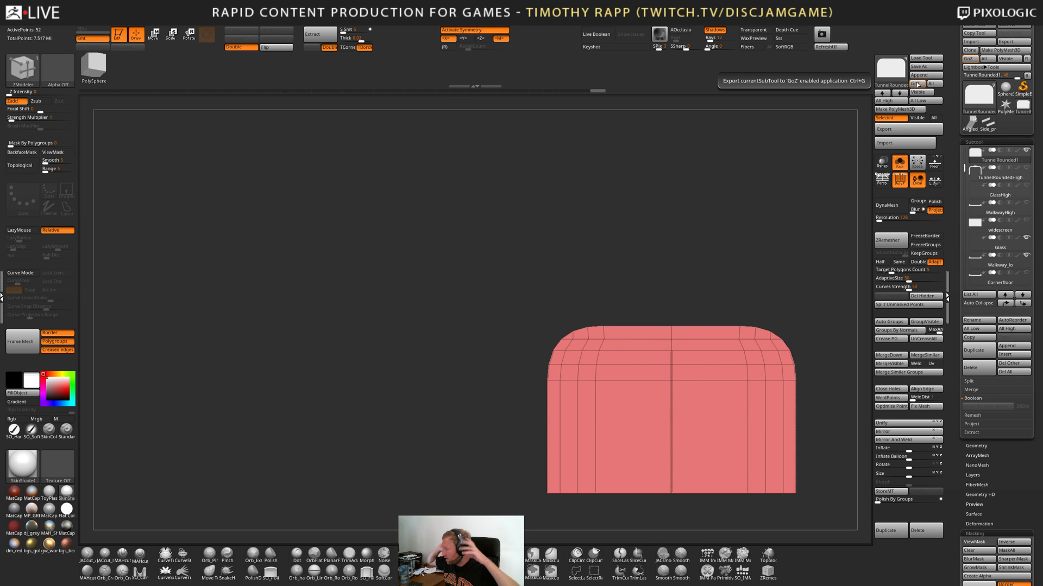
pyautogui.moveTo(885, 69)
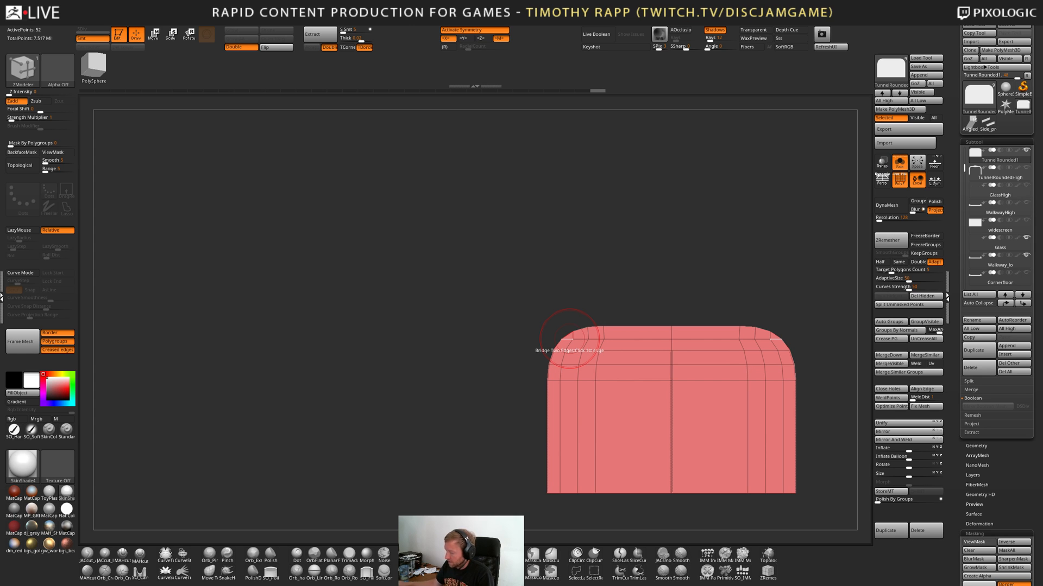
pyautogui.moveTo(570, 338); pyautogui.dragTo(701, 457)
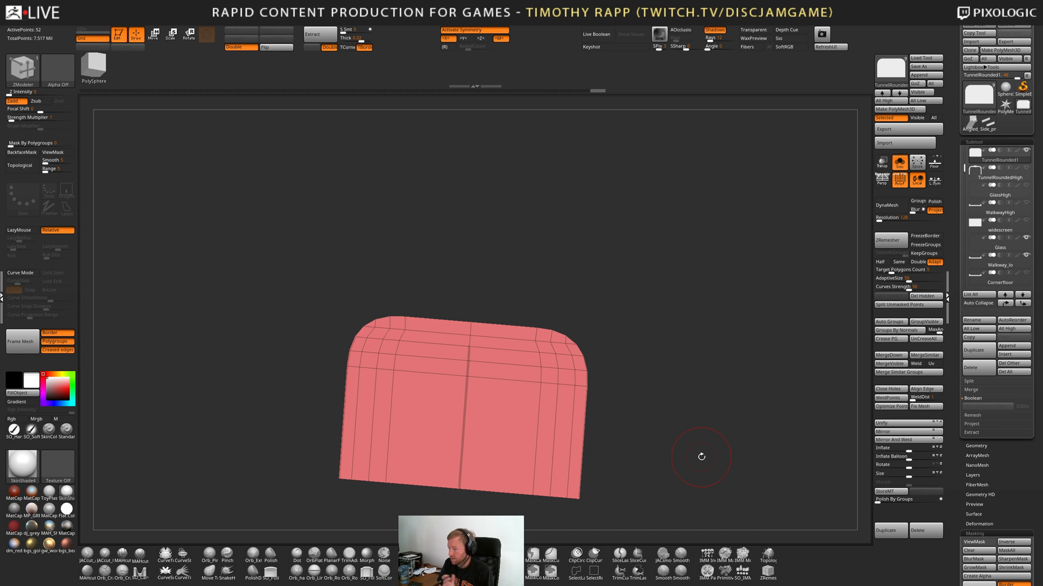
pyautogui.keyDown('shift'); pyautogui.moveTo(582, 422); pyautogui.dragTo(653, 411, button='right'); pyautogui.keyUp('shift')
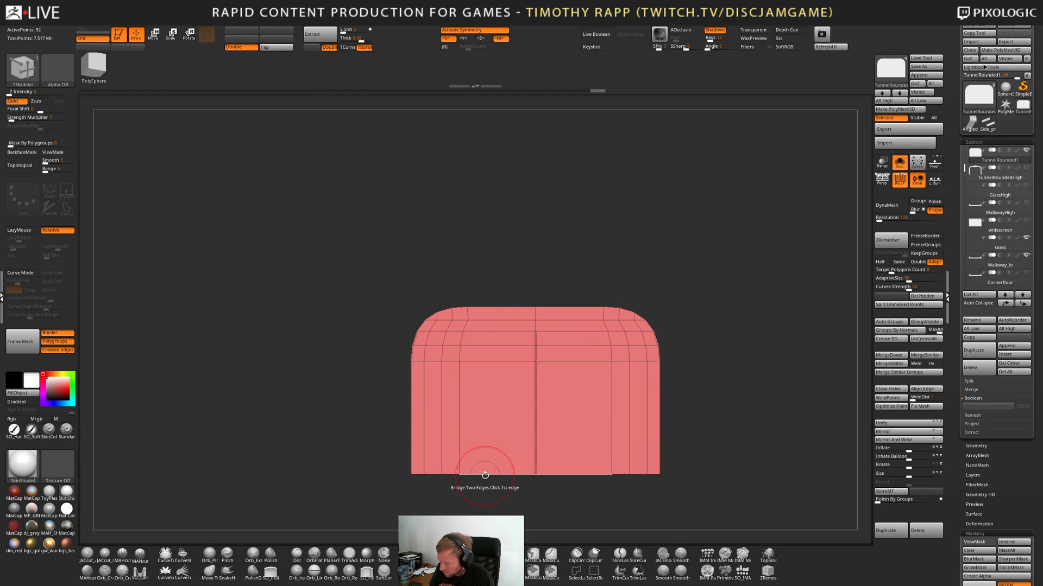
pyautogui.keyDown('alt'); pyautogui.moveTo(484, 475); pyautogui.dragTo(484, 448, button='right'); pyautogui.keyUp('alt')
pyautogui.keyDown('ctrl'); pyautogui.moveTo(455, 497); pyautogui.dragTo(478, 288); pyautogui.keyUp('ctrl')
pyautogui.hotkey('ctrl', 'z')
pyautogui.hotkey('ctrl', 'z')
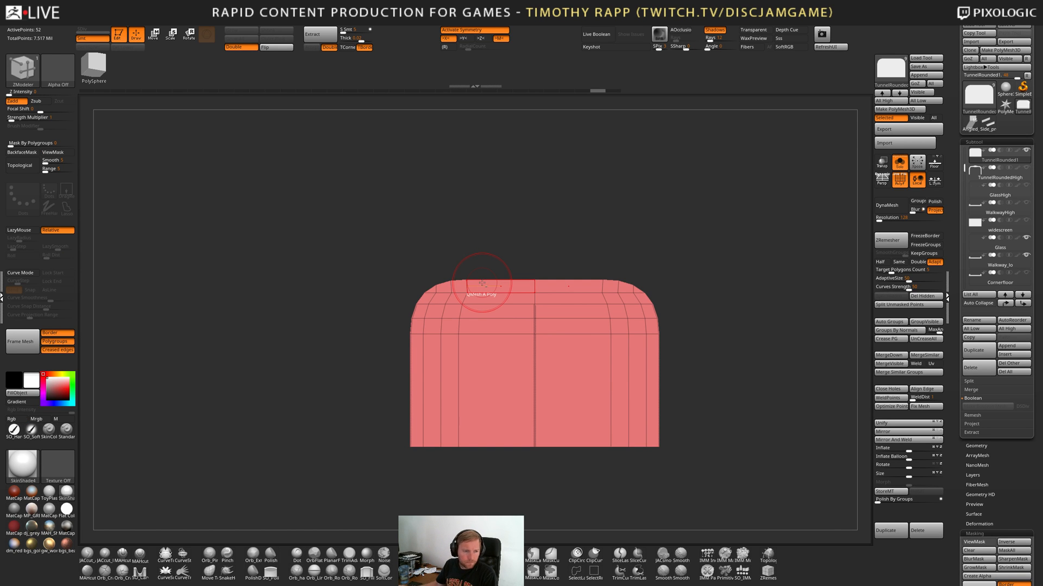
# Switch to Maya and examine the imported TunnelRounded1 panel's shape and placement within the stadium scene.
pyautogui.hotkey('alt', 'Tab')
pyautogui.press('f')
pyautogui.keyDown('alt'); pyautogui.moveTo(607, 380); pyautogui.dragTo(563, 357); pyautogui.keyUp('alt')
pyautogui.scroll(2, 563, 357)
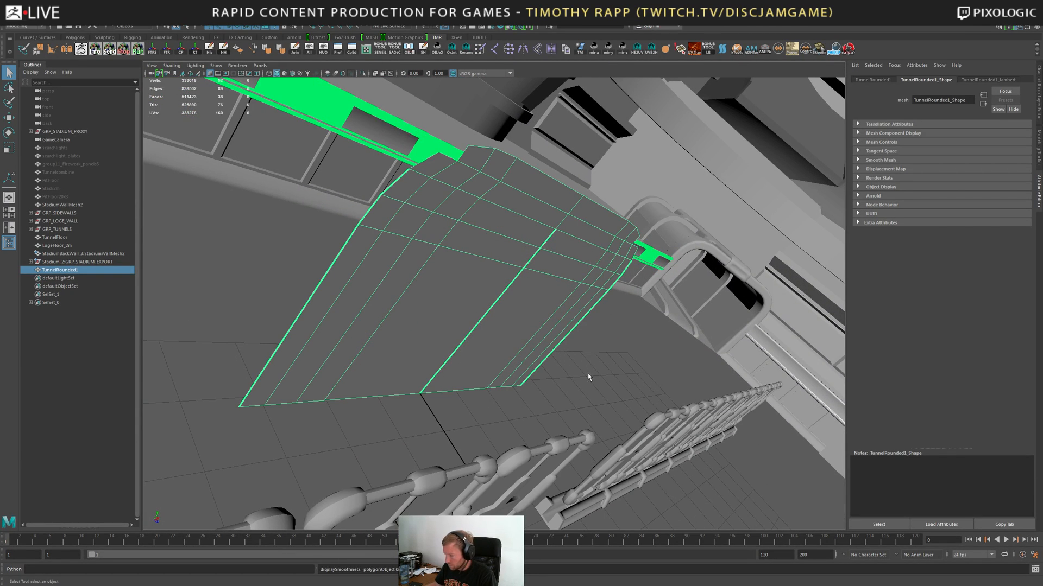
pyautogui.keyDown('alt'); pyautogui.moveTo(656, 397); pyautogui.dragTo(432, 374, button='right'); pyautogui.keyUp('alt')
pyautogui.keyDown('alt'); pyautogui.moveTo(432, 374); pyautogui.dragTo(482, 376); pyautogui.keyUp('alt')
pyautogui.press('f')
pyautogui.keyDown('alt'); pyautogui.moveTo(706, 386); pyautogui.dragTo(489, 380, button='right'); pyautogui.keyUp('alt')
pyautogui.keyDown('alt'); pyautogui.moveTo(488, 380); pyautogui.dragTo(695, 319); pyautogui.keyUp('alt')
pyautogui.keyDown('alt'); pyautogui.moveTo(695, 319); pyautogui.dragTo(267, 341, button='right'); pyautogui.keyUp('alt')
pyautogui.keyDown('alt'); pyautogui.moveTo(342, 359); pyautogui.dragTo(424, 339); pyautogui.keyUp('alt')
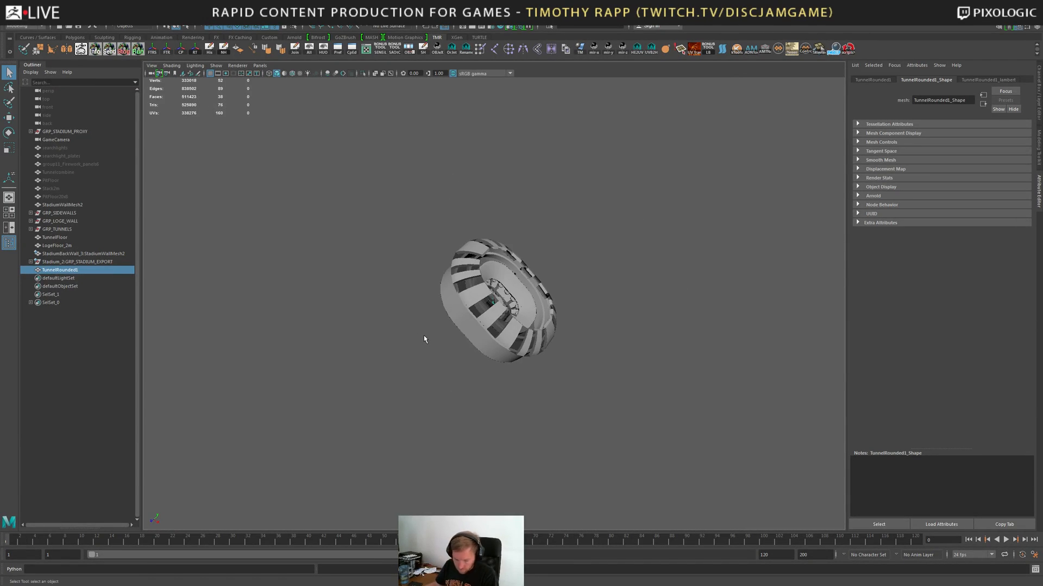
pyautogui.hotkey('alt', 'Home')
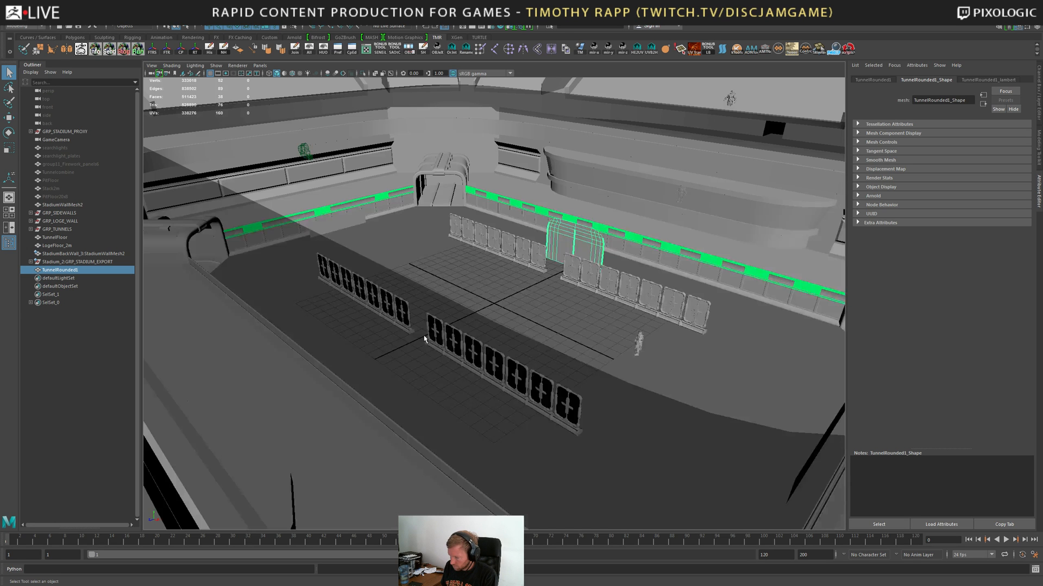
pyautogui.press('f')
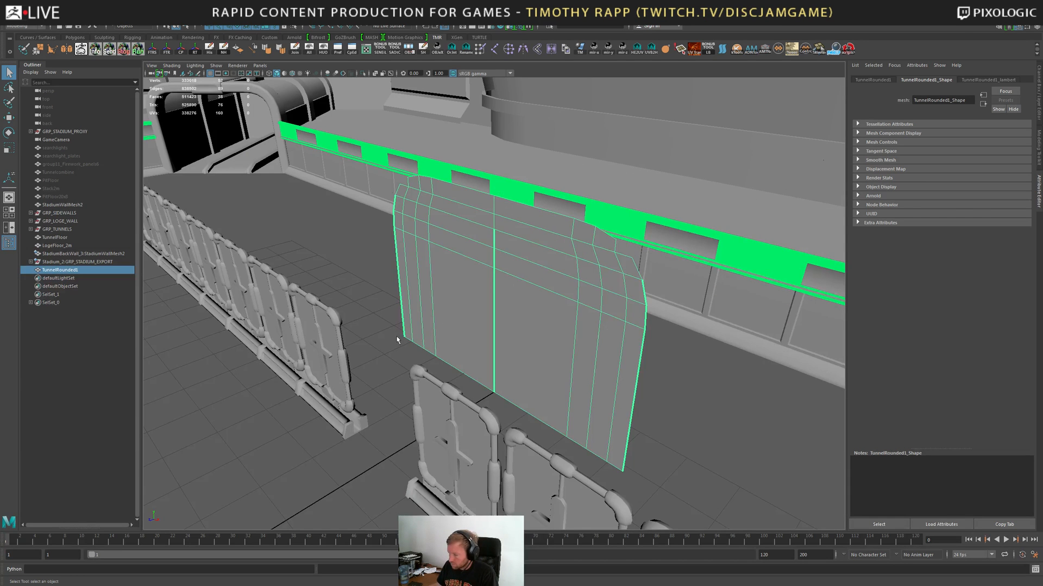
pyautogui.keyDown('alt'); pyautogui.moveTo(397, 337); pyautogui.dragTo(435, 331); pyautogui.keyUp('alt')
pyautogui.keyDown('alt'); pyautogui.moveTo(434, 331); pyautogui.dragTo(418, 308, button='right'); pyautogui.keyUp('alt')
pyautogui.keyDown('alt'); pyautogui.moveTo(418, 307); pyautogui.dragTo(398, 252); pyautogui.keyUp('alt')
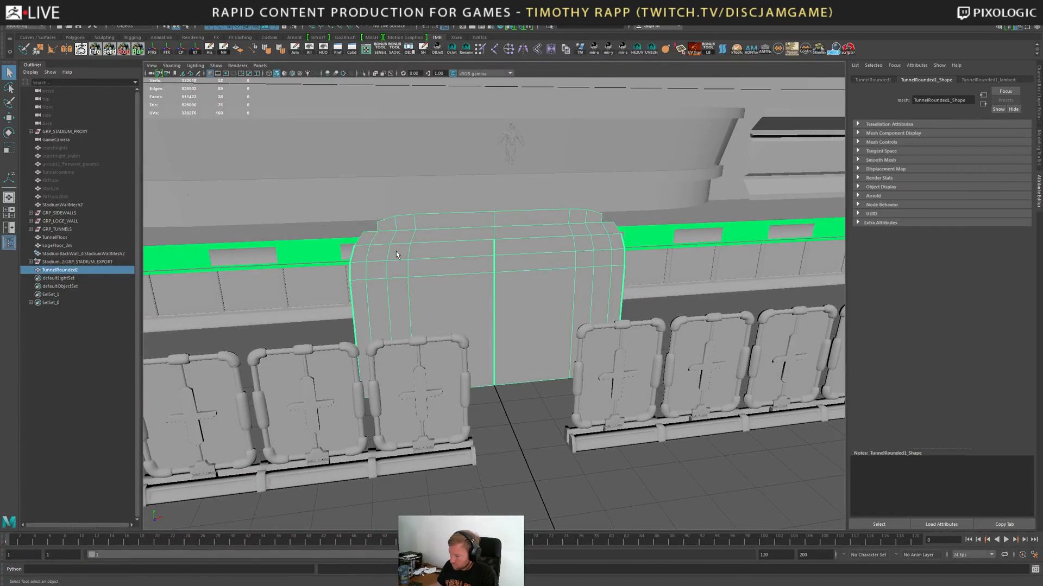
# Resend the panel from ZBrush through GoZ and return to the Maya scene.
pyautogui.hotkey('alt', 'Tab')
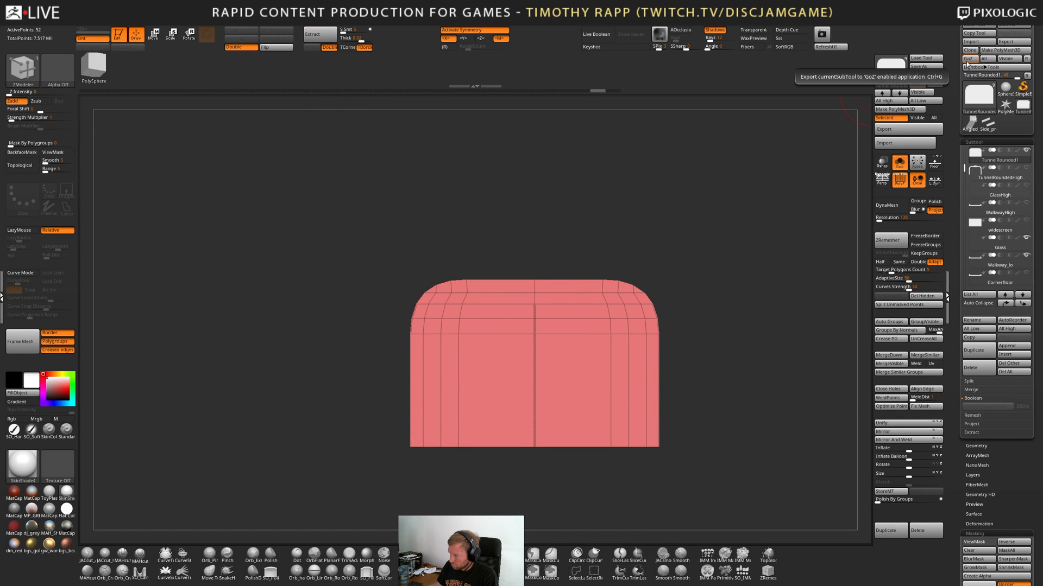
pyautogui.click(983, 59)
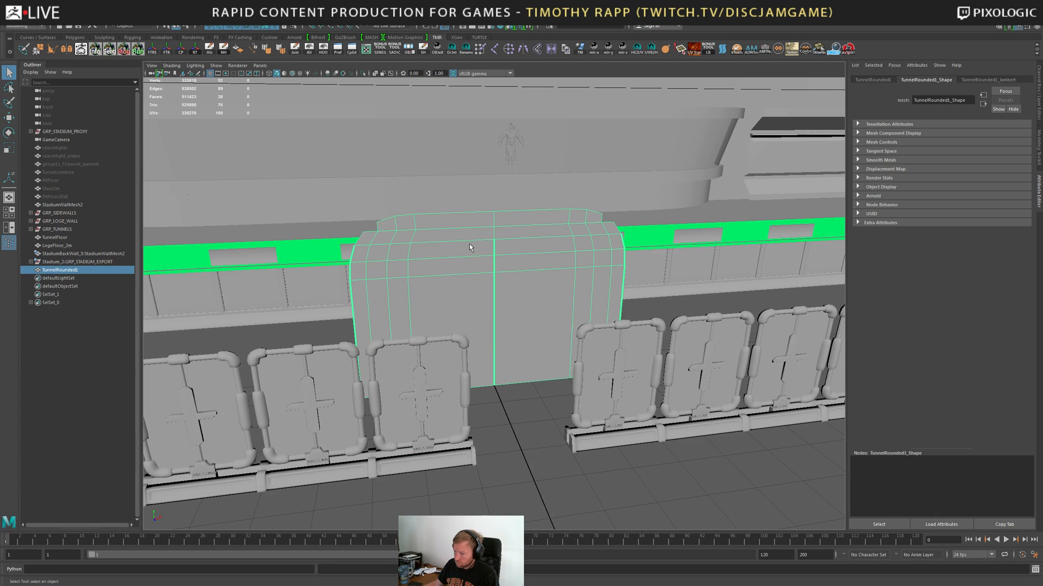
pyautogui.press('Delete')
pyautogui.hotkey('alt', 'Tab')
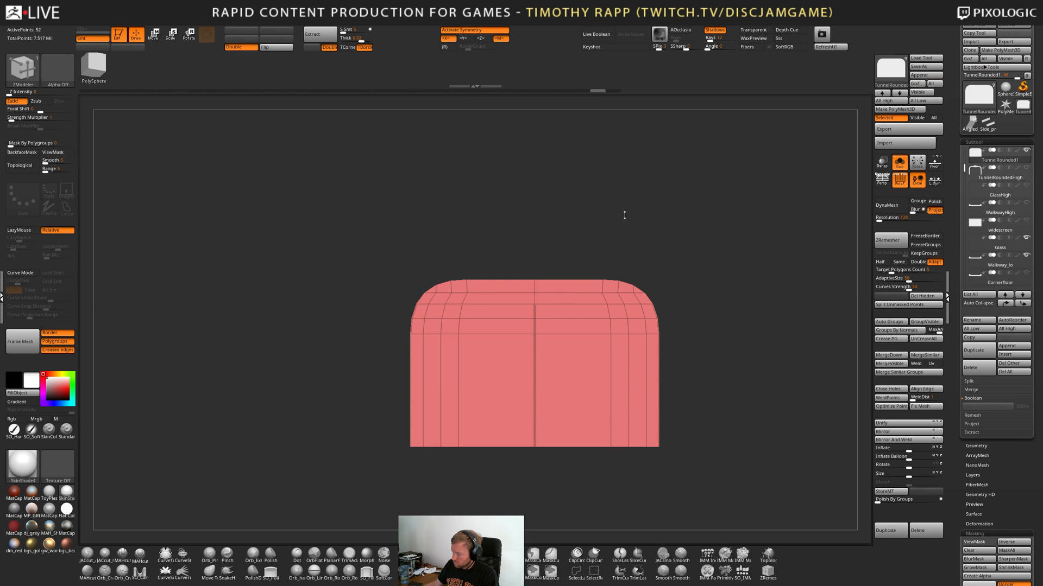
pyautogui.hotkey('alt', 'Tab')
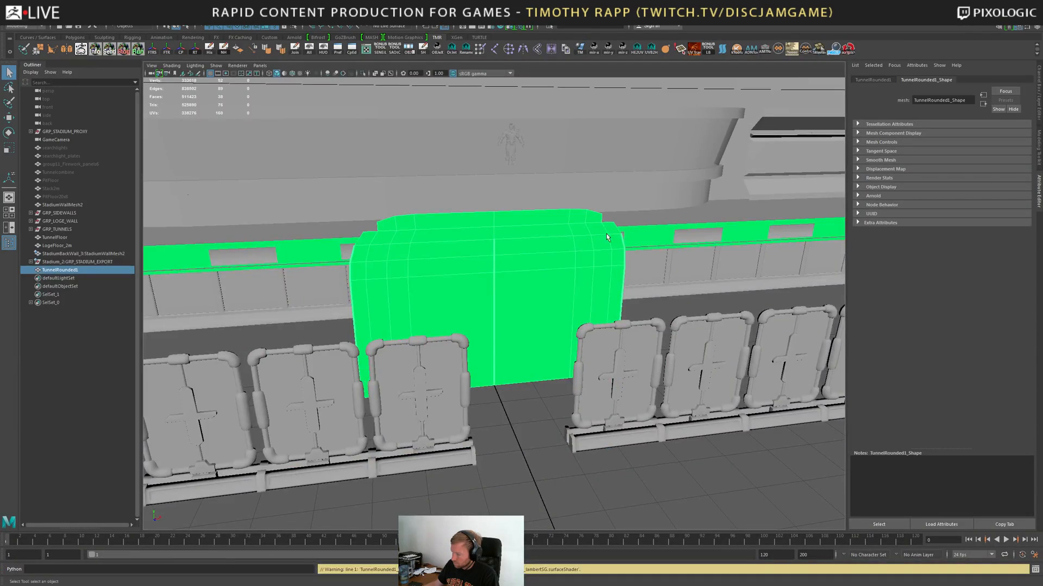
# Try to close the stepped notch at the panel's upper-left corner with Target Weld, and undo the weld.
pyautogui.moveTo(481, 289)
pyautogui.keyDown('alt'); pyautogui.mouseDown()
pyautogui.moveTo(605, 286)
pyautogui.moveTo(486, 302)
pyautogui.mouseUp(); pyautogui.keyUp('alt')
pyautogui.keyDown('alt'); pyautogui.moveTo(486, 302); pyautogui.dragTo(517, 340, button='middle'); pyautogui.keyUp('alt')
pyautogui.keyDown('alt'); pyautogui.moveTo(518, 343); pyautogui.dragTo(625, 374, button='right'); pyautogui.keyUp('alt')
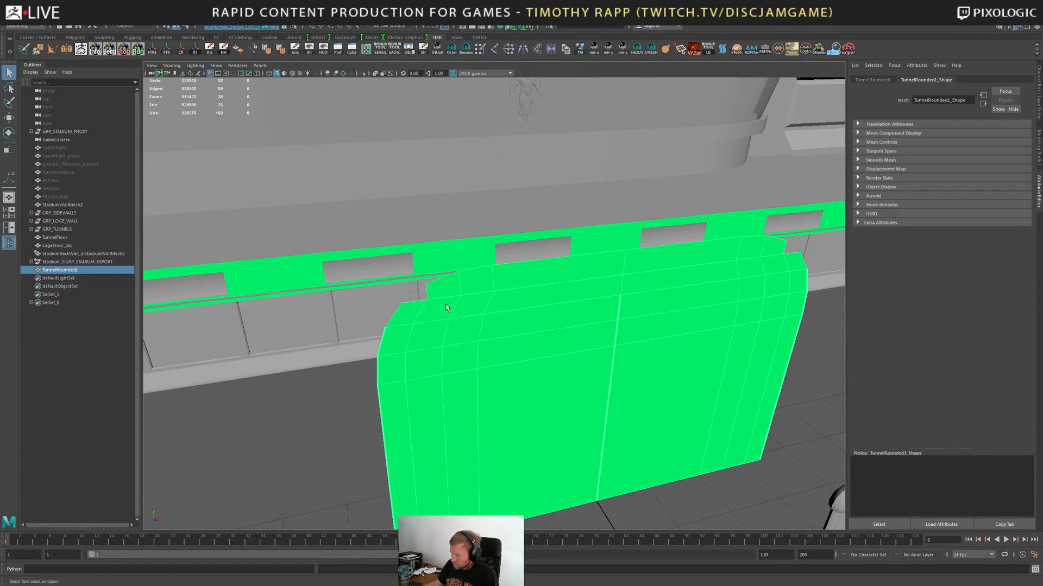
pyautogui.press('F10')
pyautogui.click(425, 292)
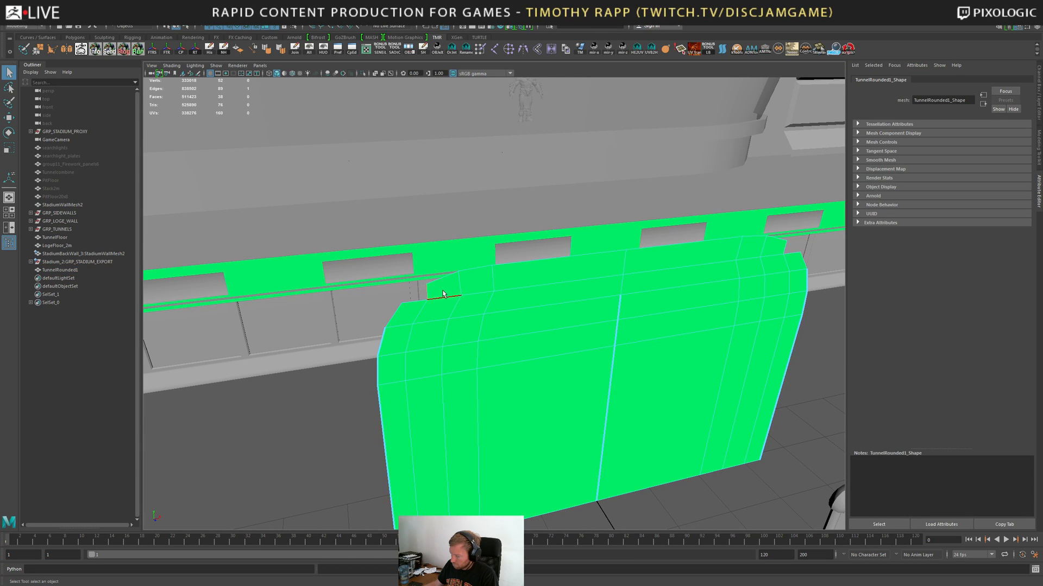
pyautogui.press('g')
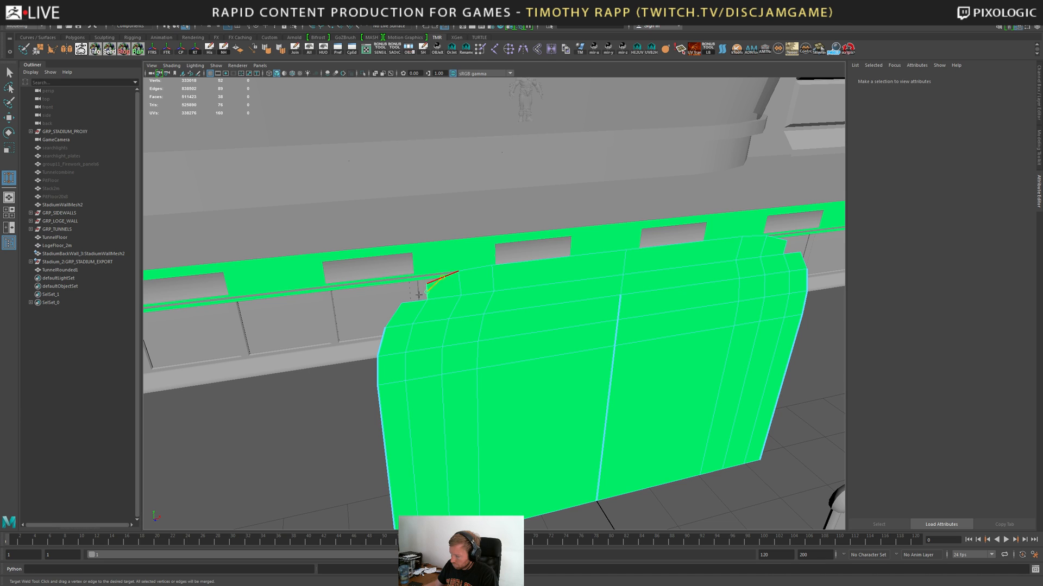
pyautogui.moveTo(427, 292); pyautogui.dragTo(402, 303)
pyautogui.keyDown('alt'); pyautogui.moveTo(468, 305); pyautogui.dragTo(469, 308); pyautogui.keyUp('alt')
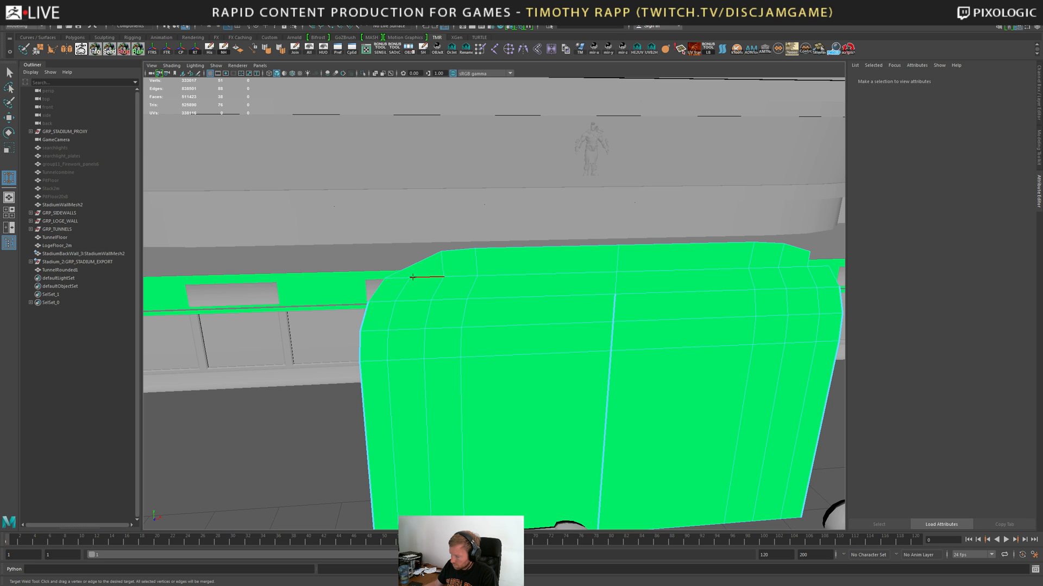
pyautogui.hotkey('ctrl', 'z')
# Reselect the TunnelRounded1 panel as a whole object and assign it to initialShadingGroup.
pyautogui.keyDown('alt'); pyautogui.moveTo(447, 292); pyautogui.dragTo(550, 308); pyautogui.keyUp('alt')
pyautogui.press('q')
pyautogui.click(545, 312)
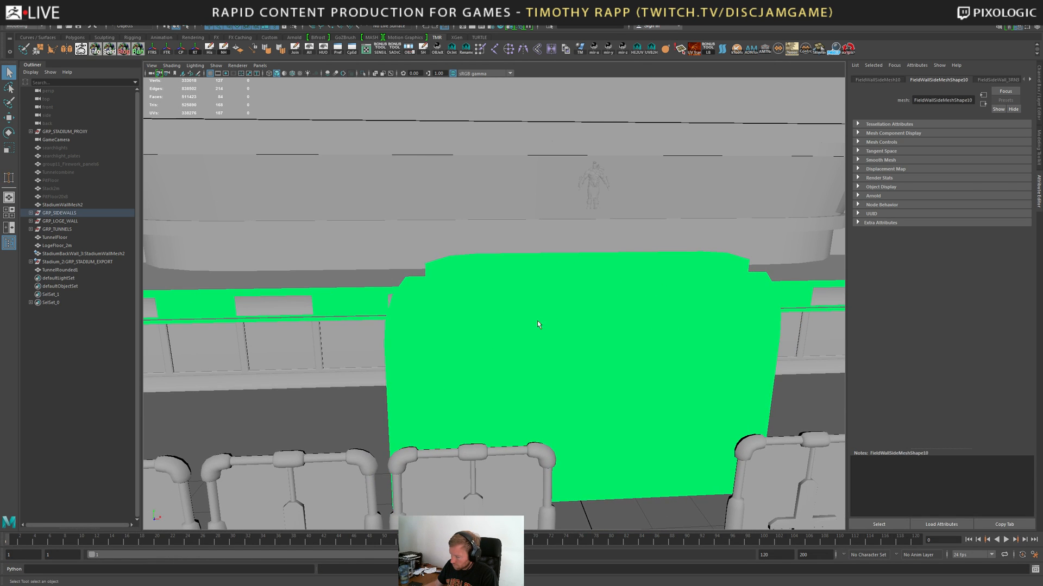
pyautogui.click(588, 333)
pyautogui.keyDown('alt'); pyautogui.moveTo(588, 334); pyautogui.dragTo(462, 304, button='right'); pyautogui.keyUp('alt')
pyautogui.keyDown('alt'); pyautogui.moveTo(462, 304); pyautogui.dragTo(516, 331); pyautogui.keyUp('alt')
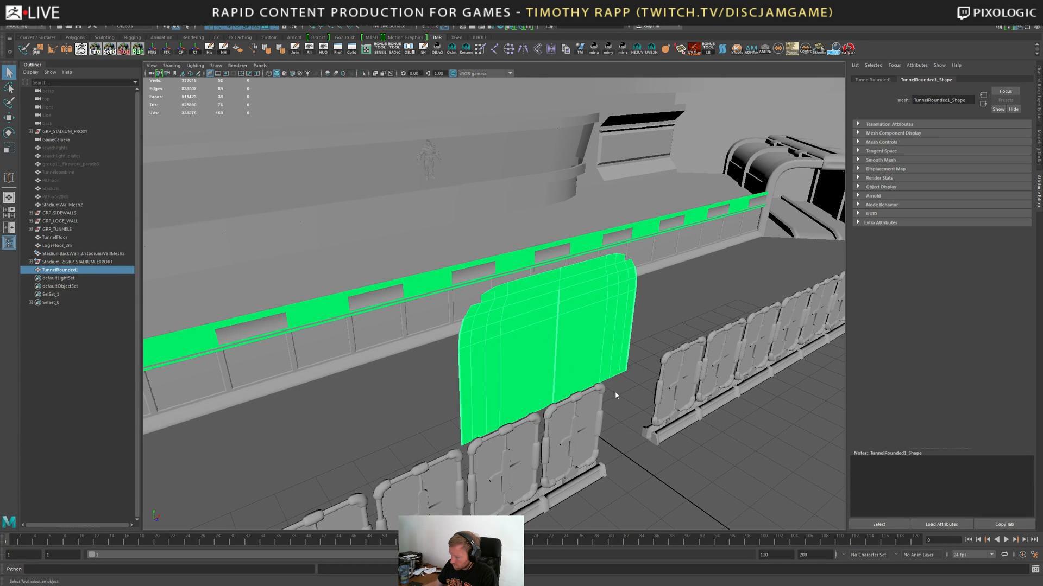
pyautogui.press('g')
pyautogui.click(647, 311)
pyautogui.click(545, 320)
pyautogui.keyDown('alt'); pyautogui.moveTo(545, 321); pyautogui.dragTo(566, 315); pyautogui.keyUp('alt')
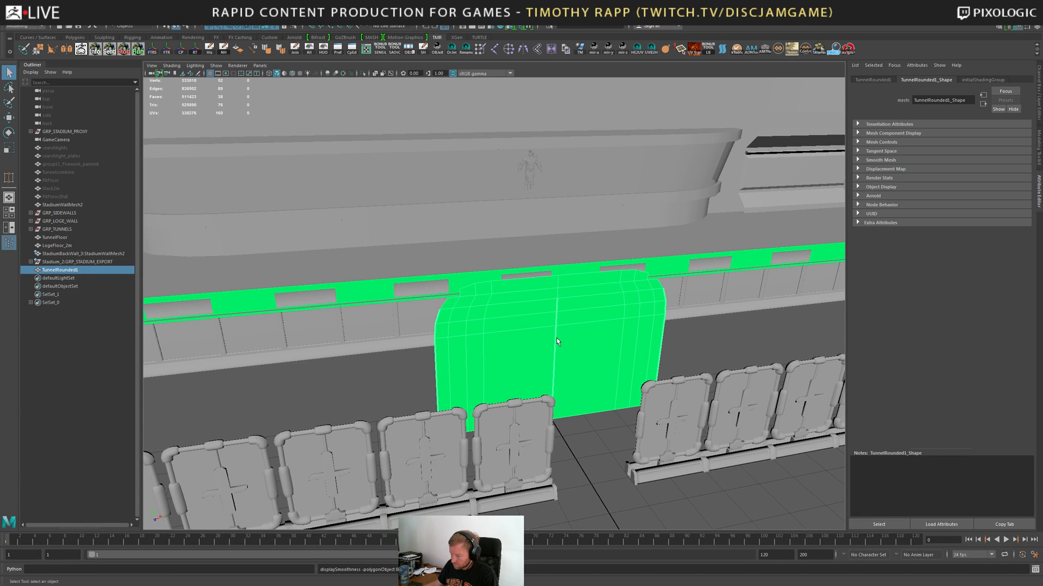
# Isolate the selected panel in the viewport.
pyautogui.moveTo(557, 341)
pyautogui.keyDown('alt'); pyautogui.mouseDown()
pyautogui.moveTo(569, 335)
pyautogui.moveTo(571, 356)
pyautogui.mouseUp(); pyautogui.keyUp('alt')
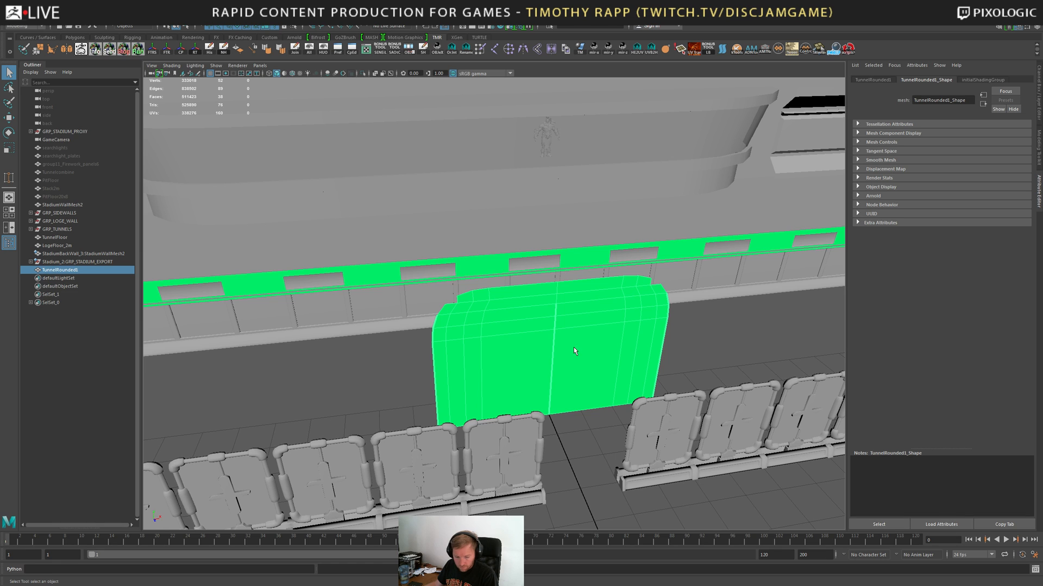
pyautogui.keyDown('alt'); pyautogui.moveTo(574, 353); pyautogui.dragTo(475, 334); pyautogui.keyUp('alt')
pyautogui.hotkey('ctrl', '1')
pyautogui.hotkey('ctrl', '1')
pyautogui.hotkey('ctrl', '1')
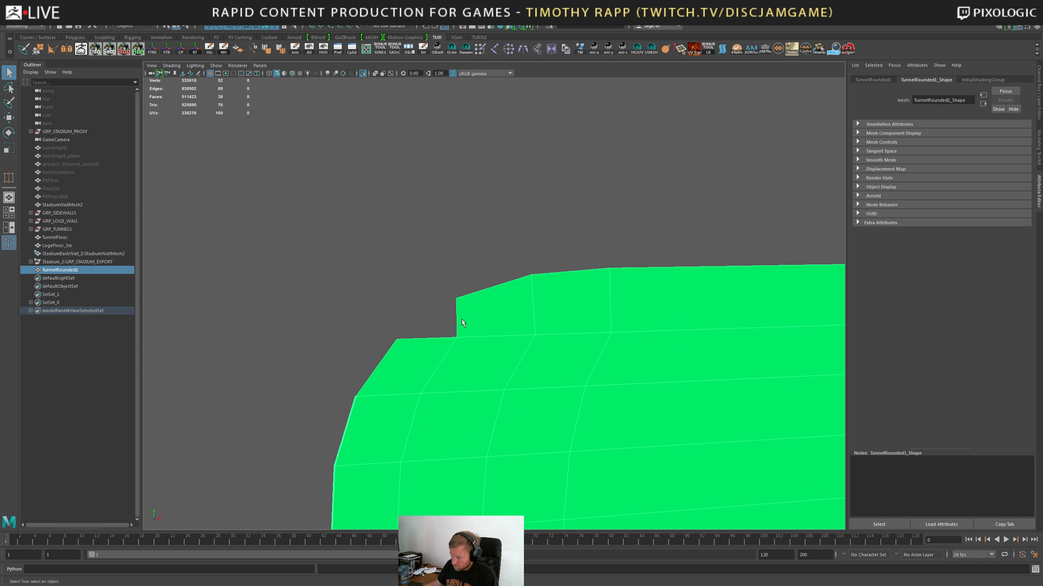
# Extrude the vertical edge of the upper-left notch outward and target weld its new vertices to fill the corner.
pyautogui.press('F10')
pyautogui.hotkey('ctrl', 'shift', 'q')
pyautogui.moveTo(457, 318)
pyautogui.mouseDown()
pyautogui.moveTo(413, 310)
pyautogui.moveTo(420, 338)
pyautogui.mouseUp()
pyautogui.hotkey('ctrl', 'shift', 'w')
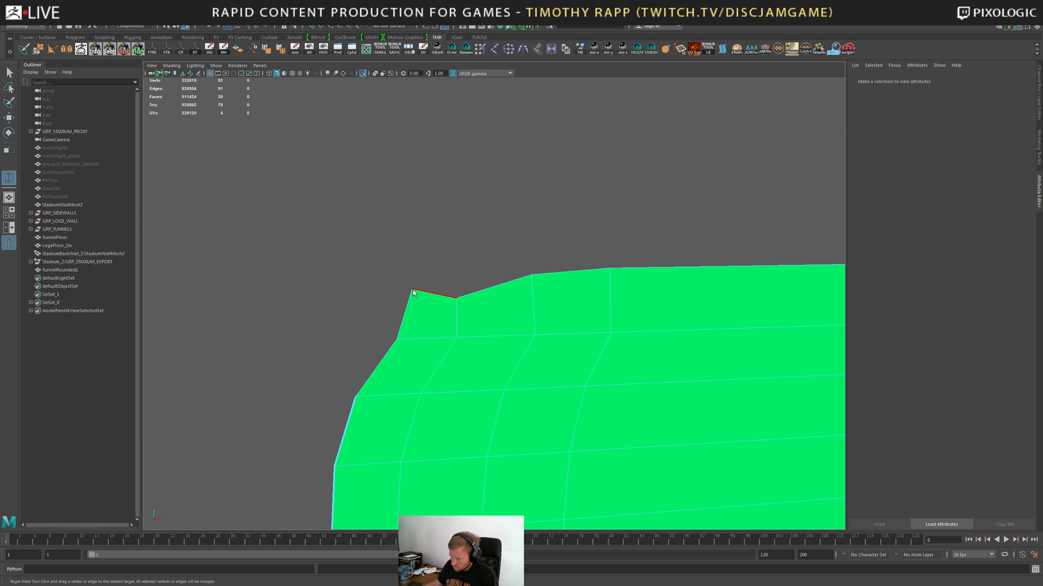
pyautogui.moveTo(397, 339); pyautogui.dragTo(397, 339)
pyautogui.scroll(-3, 508, 356)
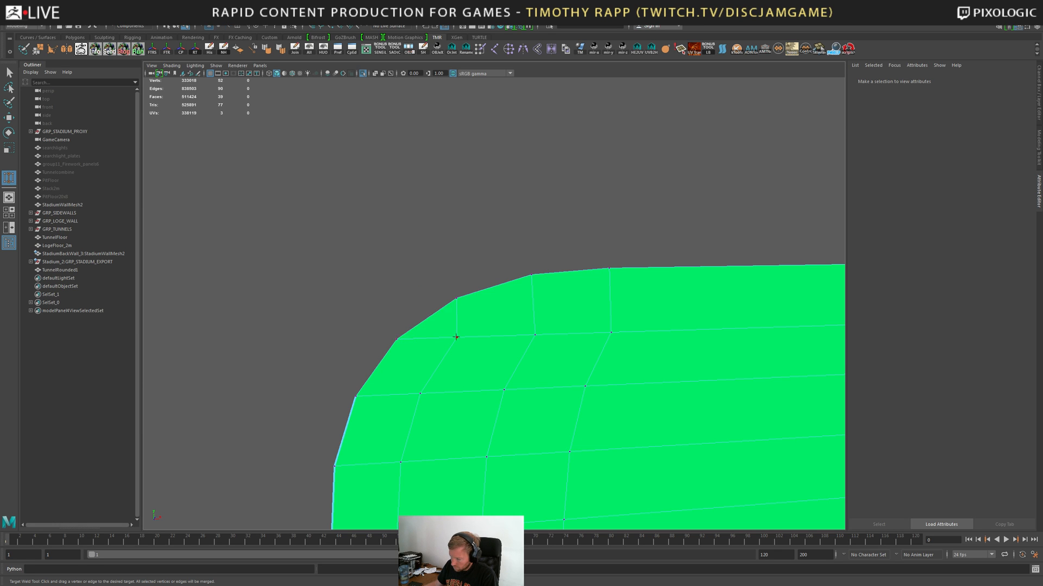
pyautogui.press('q')
pyautogui.scroll(-4, 508, 359)
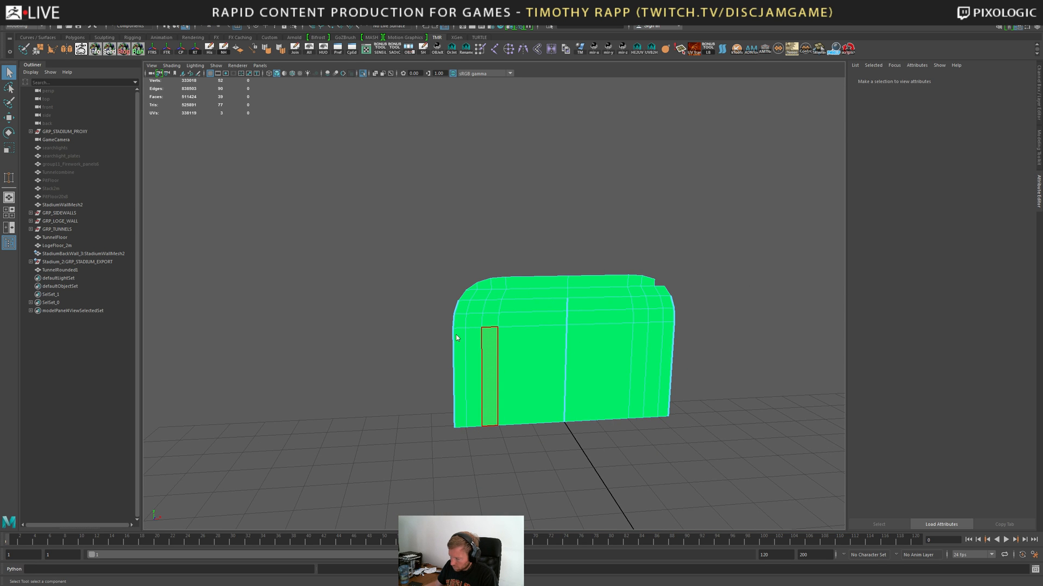
# Move the innermost left column of the panel's vertices sideways and snap it into line with its top-edge vertex.
pyautogui.moveTo(455, 334); pyautogui.dragTo(452, 335, button='right')
pyautogui.keyDown('alt'); pyautogui.moveTo(481, 342); pyautogui.dragTo(480, 334); pyautogui.keyUp('alt')
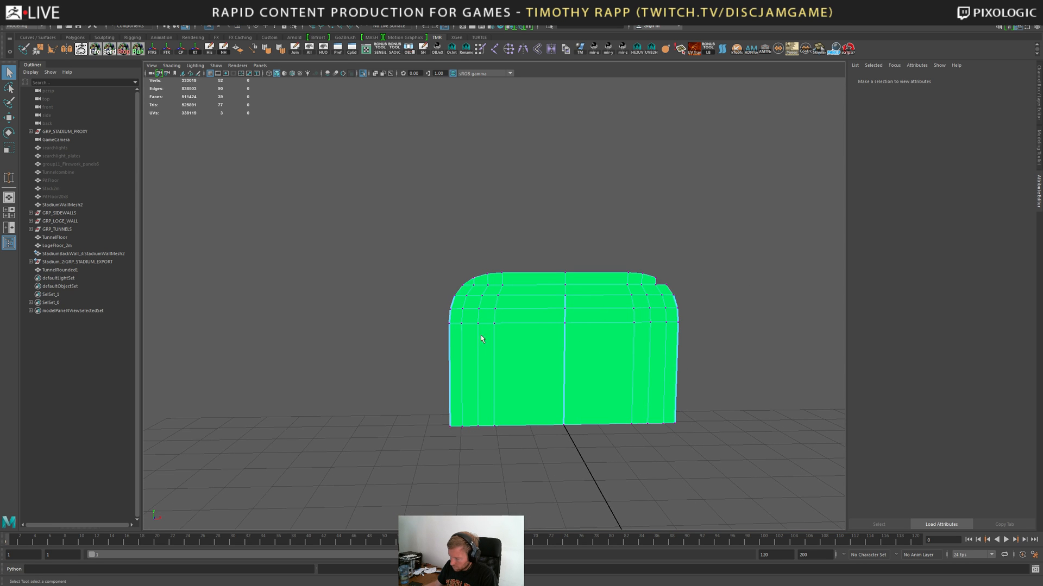
pyautogui.click(493, 323)
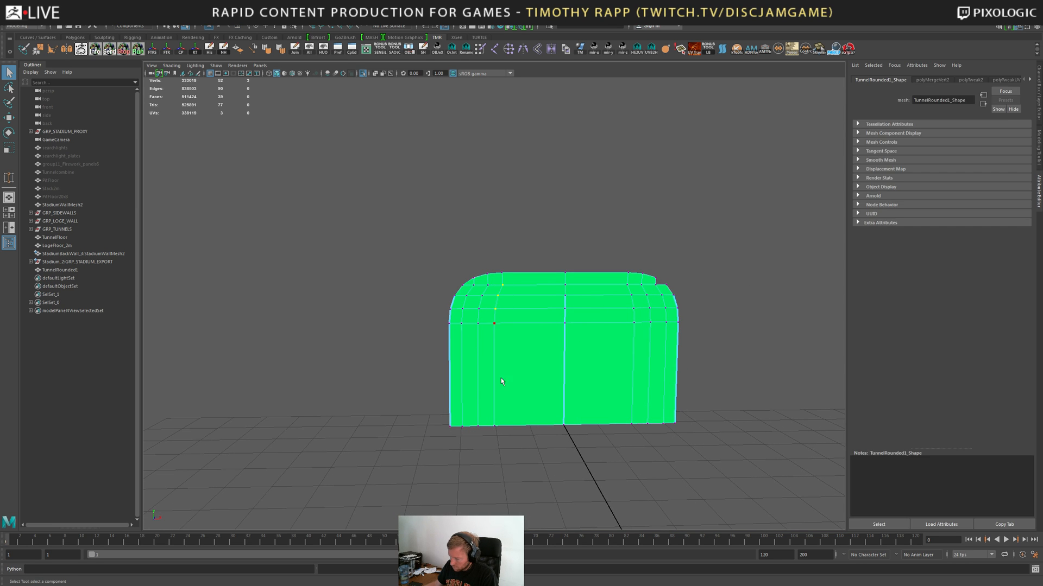
pyautogui.moveTo(494, 321); pyautogui.dragTo(492, 319)
pyautogui.click(517, 444)
pyautogui.moveTo(510, 445); pyautogui.dragTo(493, 285)
pyautogui.press('w')
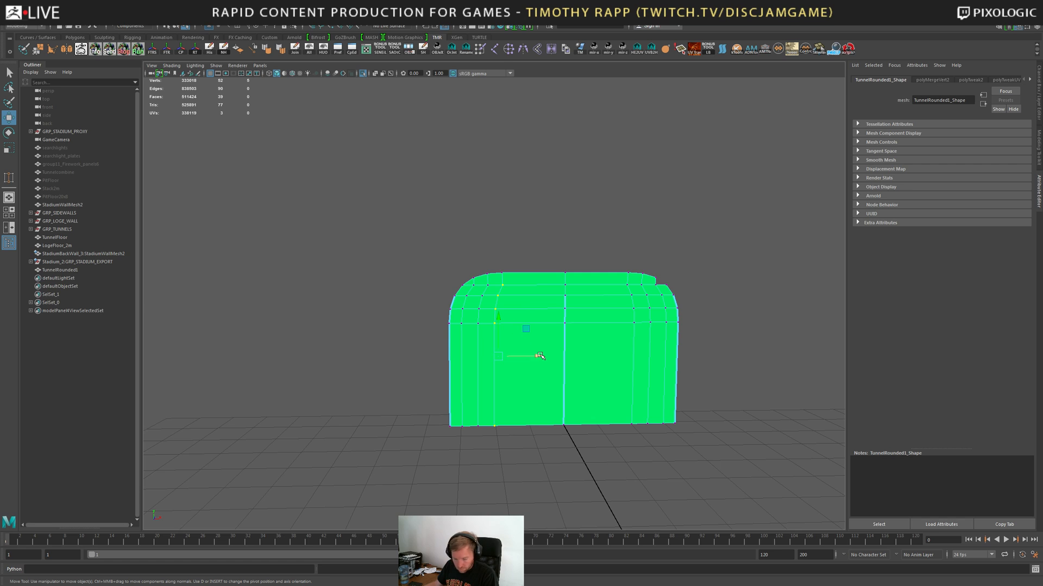
pyautogui.moveTo(541, 357); pyautogui.dragTo(544, 357)
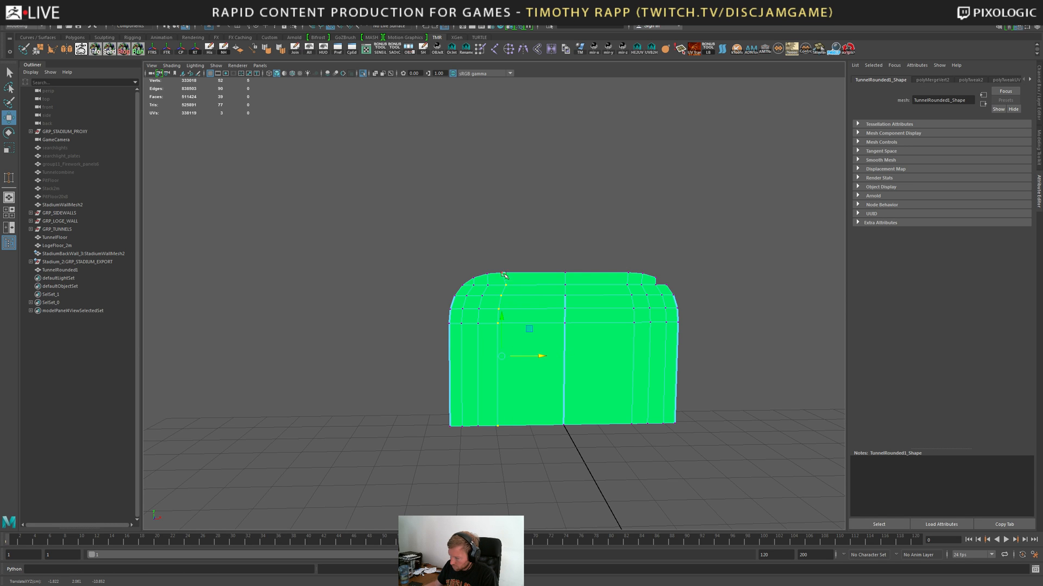
pyautogui.click(497, 312)
pyautogui.hotkey('ctrl', 'z')
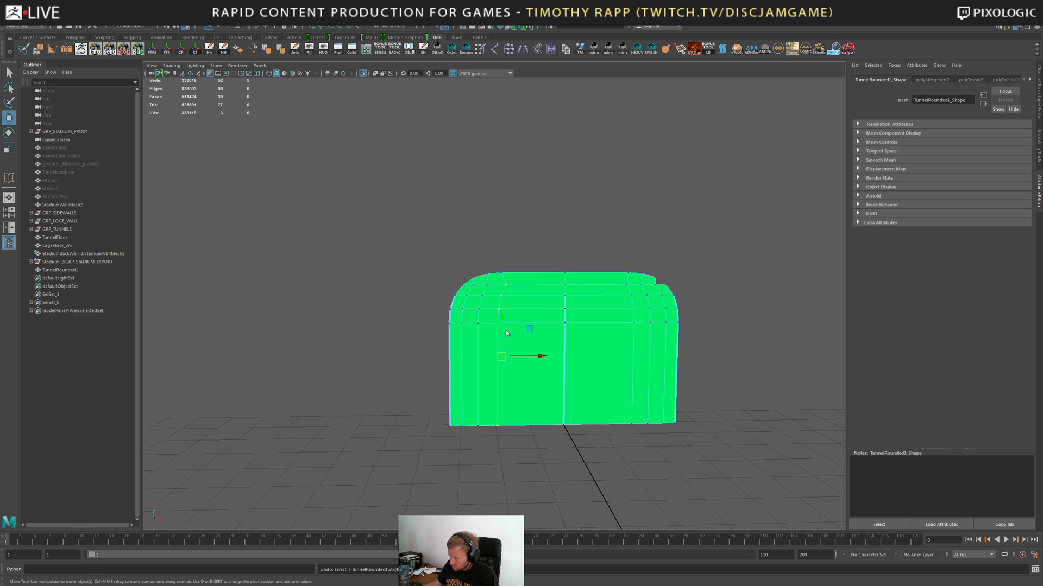
pyautogui.press('v')
pyautogui.moveTo(541, 356); pyautogui.dragTo(502, 273)
# Straighten the other two left vertex columns by snapping each sideways into line with its uppermost vertex.
pyautogui.moveTo(489, 437); pyautogui.dragTo(482, 320)
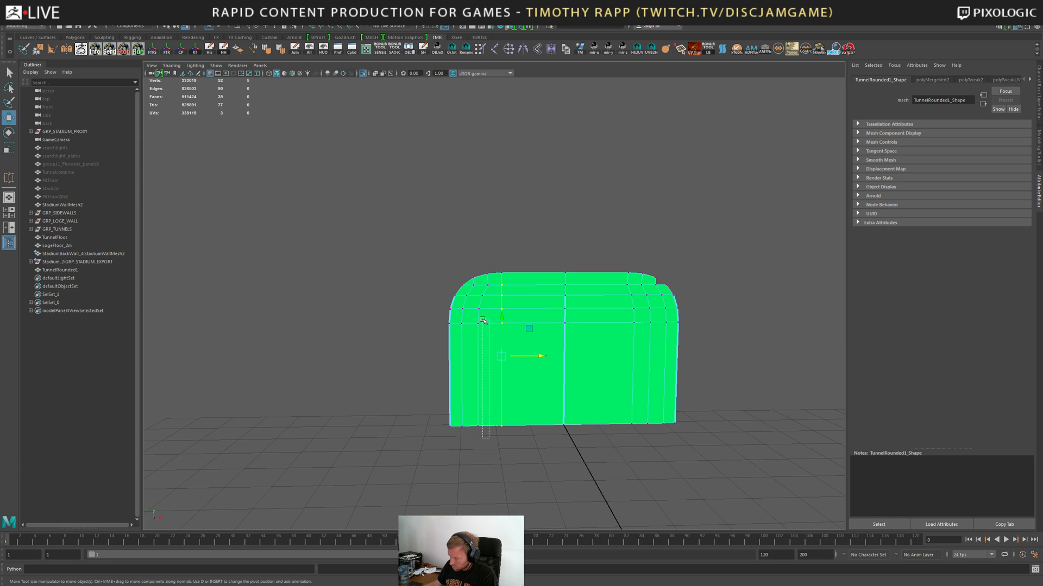
pyautogui.moveTo(482, 283); pyautogui.dragTo(481, 284)
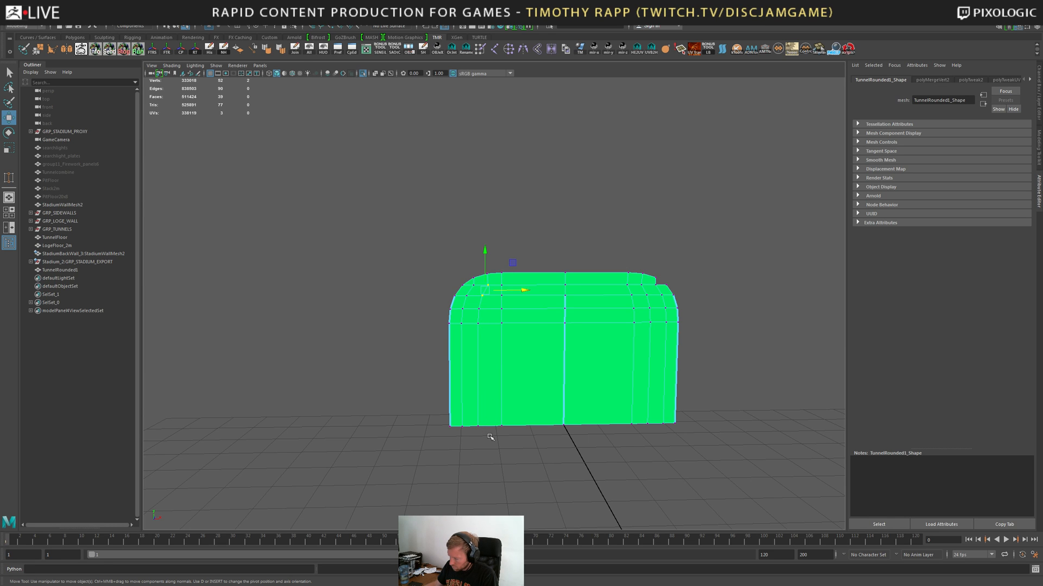
pyautogui.moveTo(490, 437); pyautogui.dragTo(474, 303)
pyautogui.moveTo(516, 349); pyautogui.dragTo(520, 348)
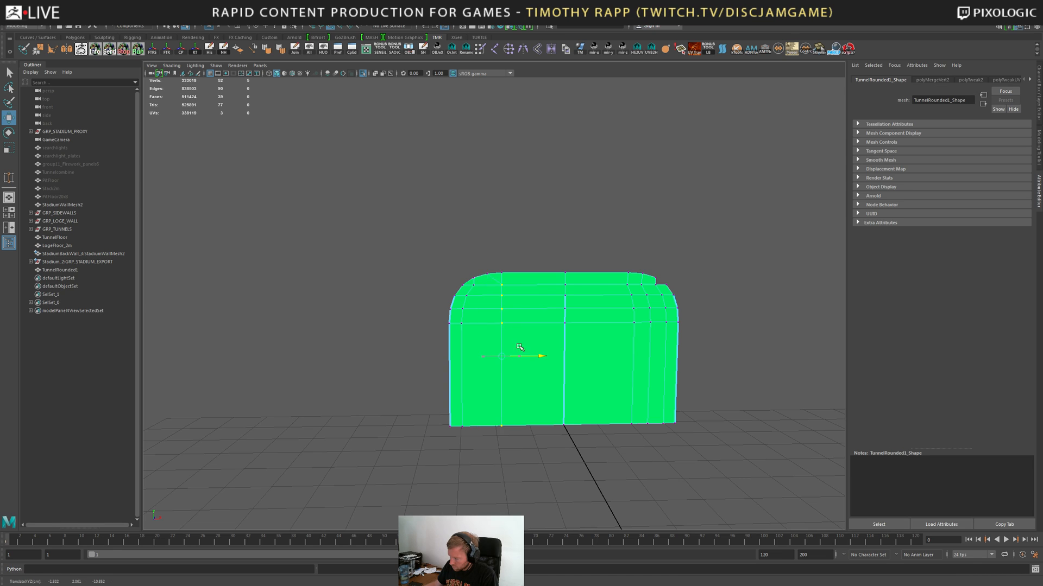
pyautogui.click(474, 286)
pyautogui.keyDown('shift'); pyautogui.doubleClick(465, 427); pyautogui.keyUp('shift')
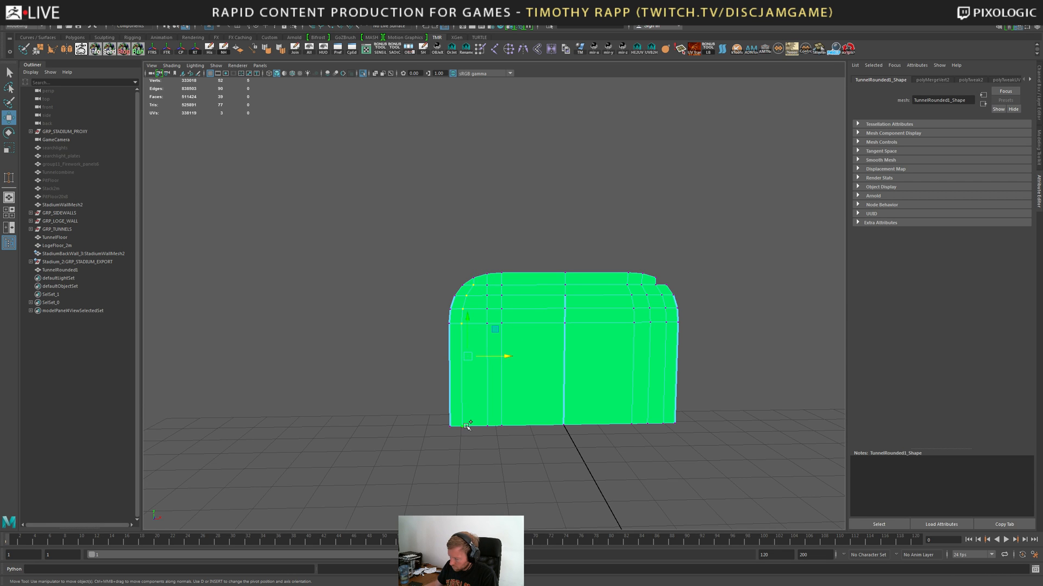
pyautogui.moveTo(505, 354); pyautogui.dragTo(517, 354)
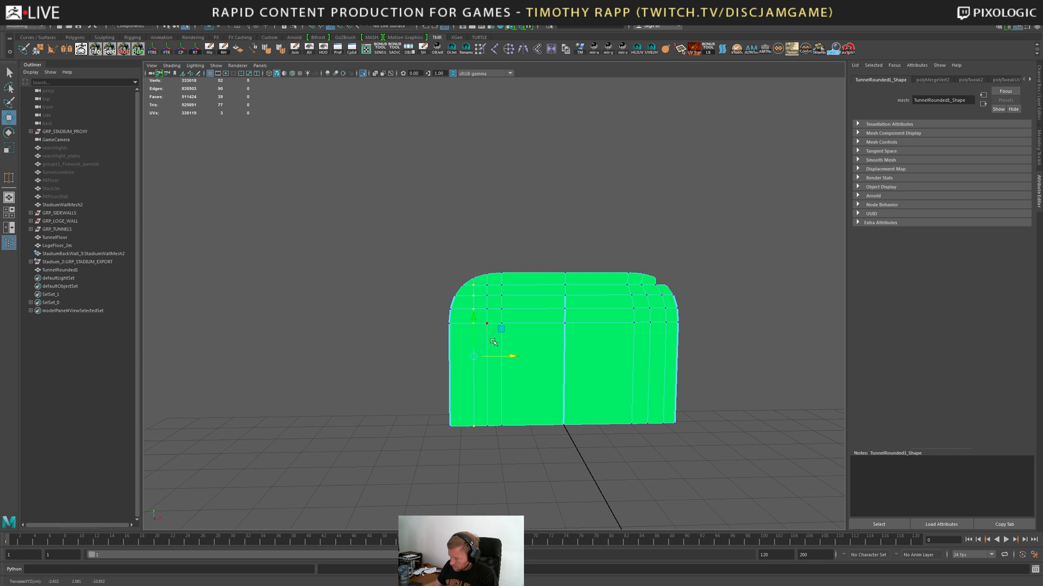
# Reselect the TunnelRounded1 panel as a whole object and send it to ZBrush through GoZ, then return to Maya.
pyautogui.press('q')
pyautogui.press('F8')
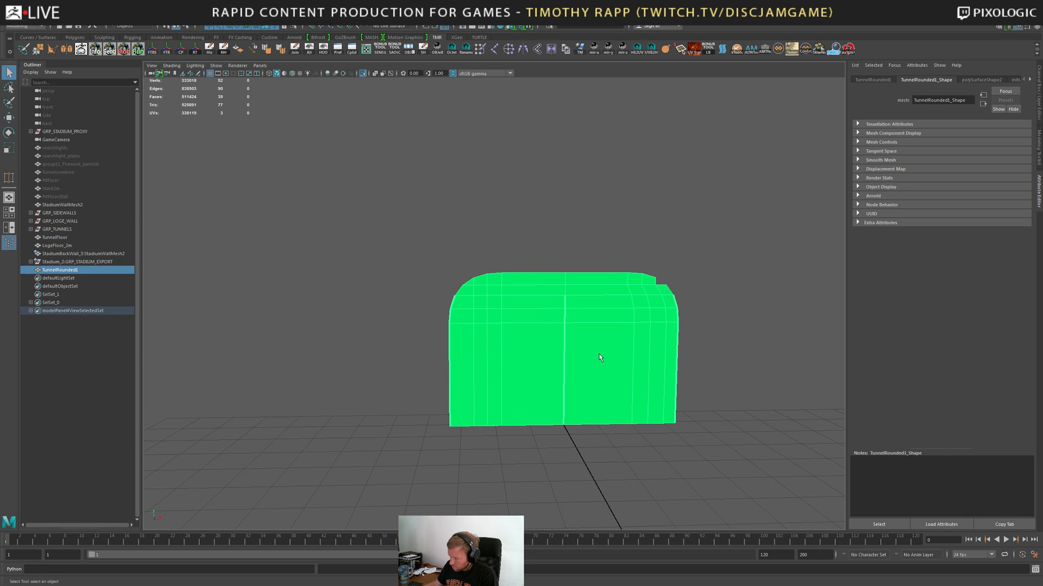
pyautogui.click(85, 53)
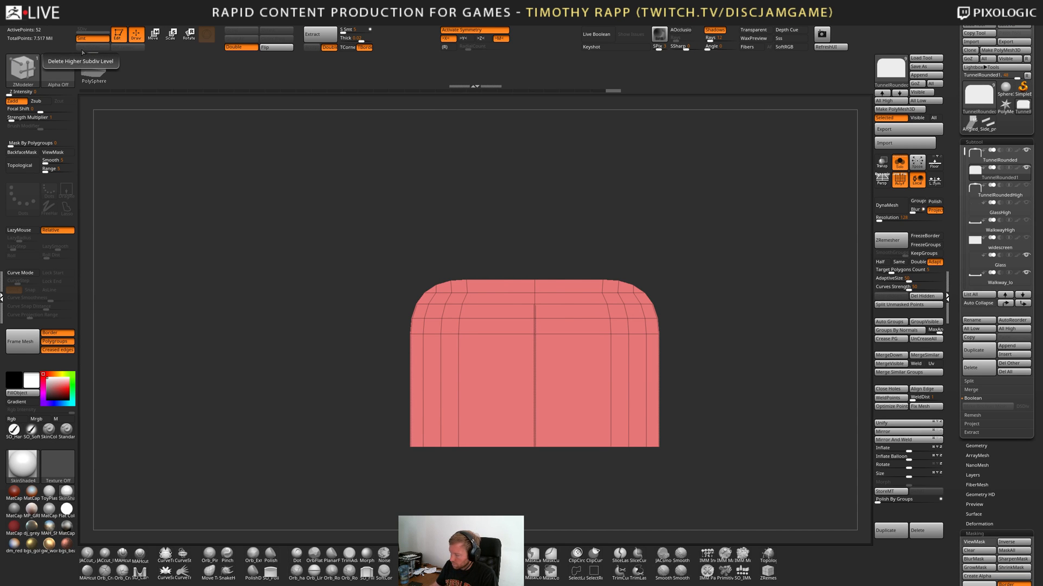
pyautogui.moveTo(608, 461)
pyautogui.mouseDown()
pyautogui.moveTo(723, 459)
pyautogui.moveTo(614, 456)
pyautogui.mouseUp()
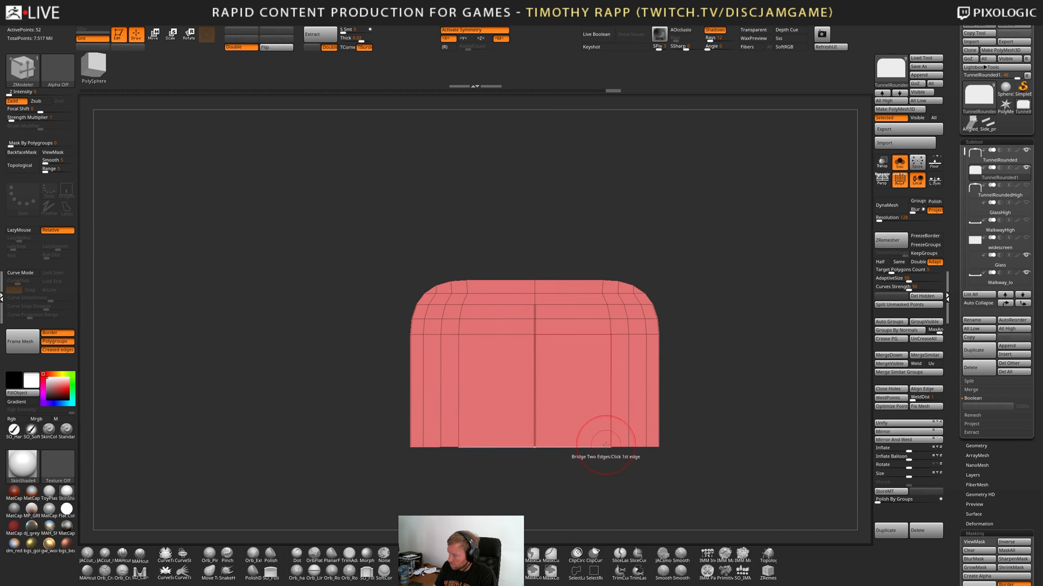
pyautogui.hotkey('alt', 'Tab')
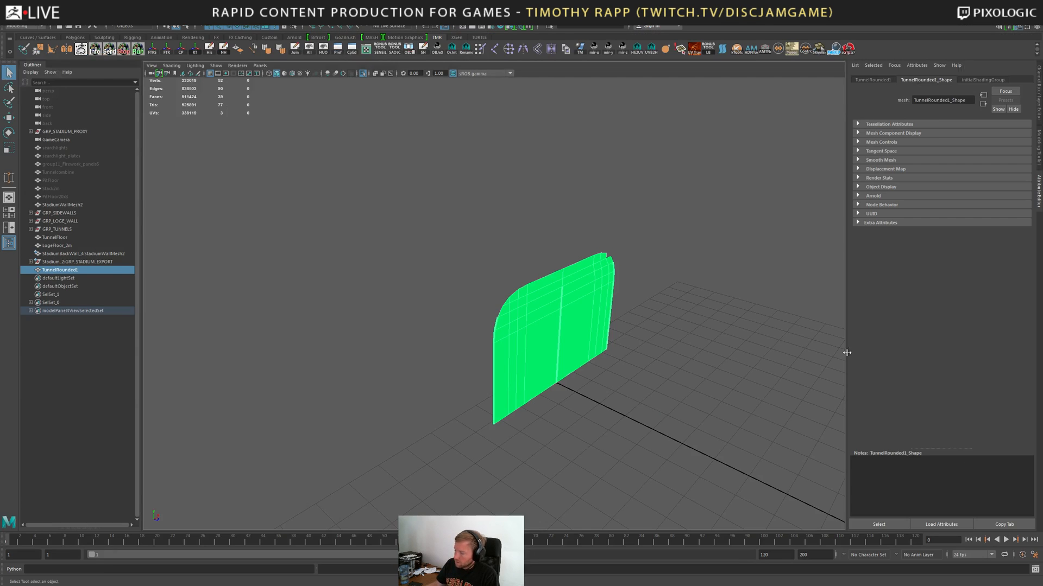
# Turn off isolation, reselect the TunnelRounded1 panel, and try again to send it to ZBrush through GoZ.
pyautogui.hotkey('ctrl', '1')
pyautogui.click(603, 456)
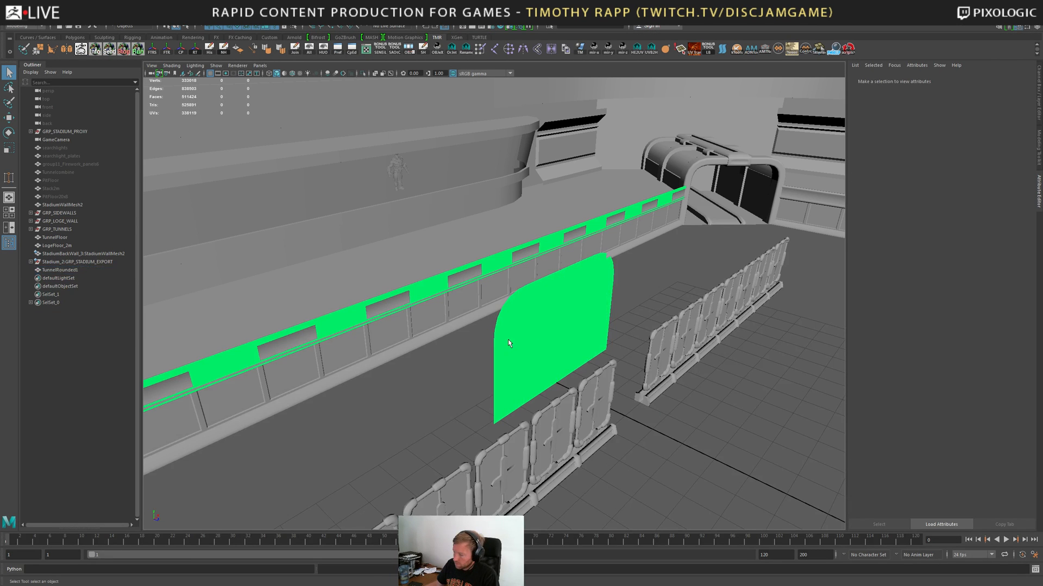
pyautogui.click(508, 343)
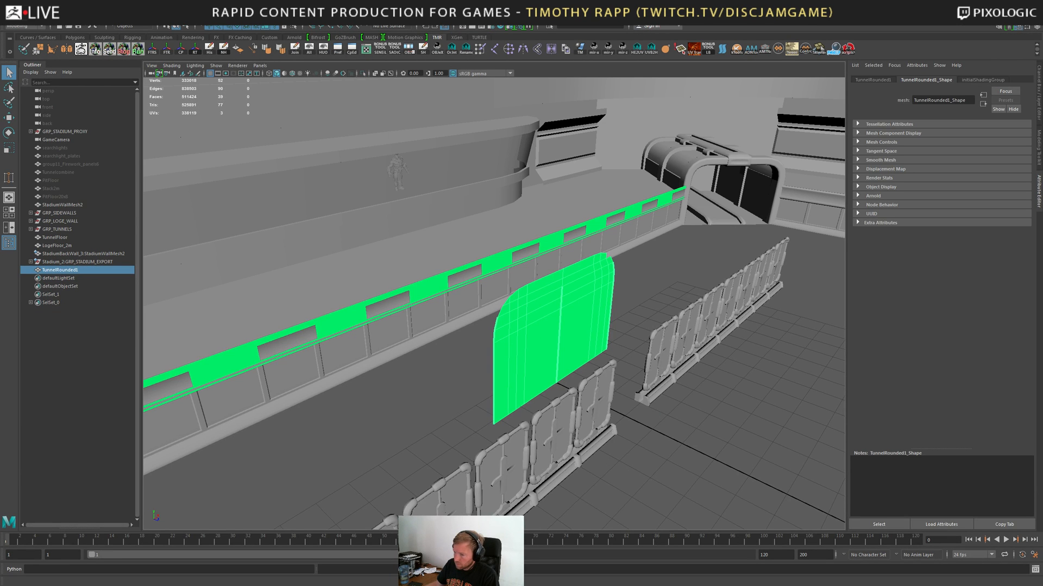
pyautogui.click(80, 49)
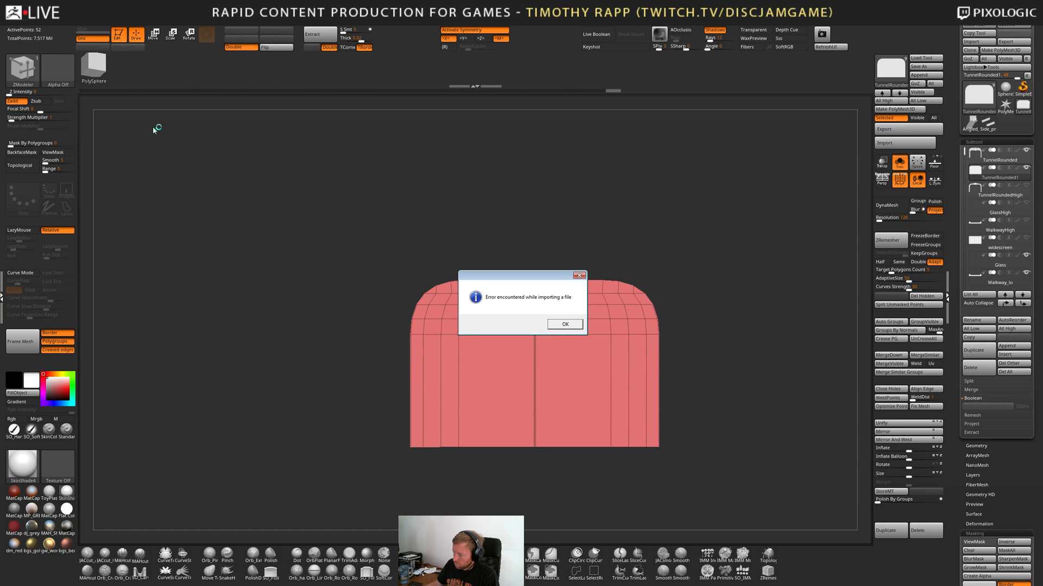
pyautogui.click(566, 325)
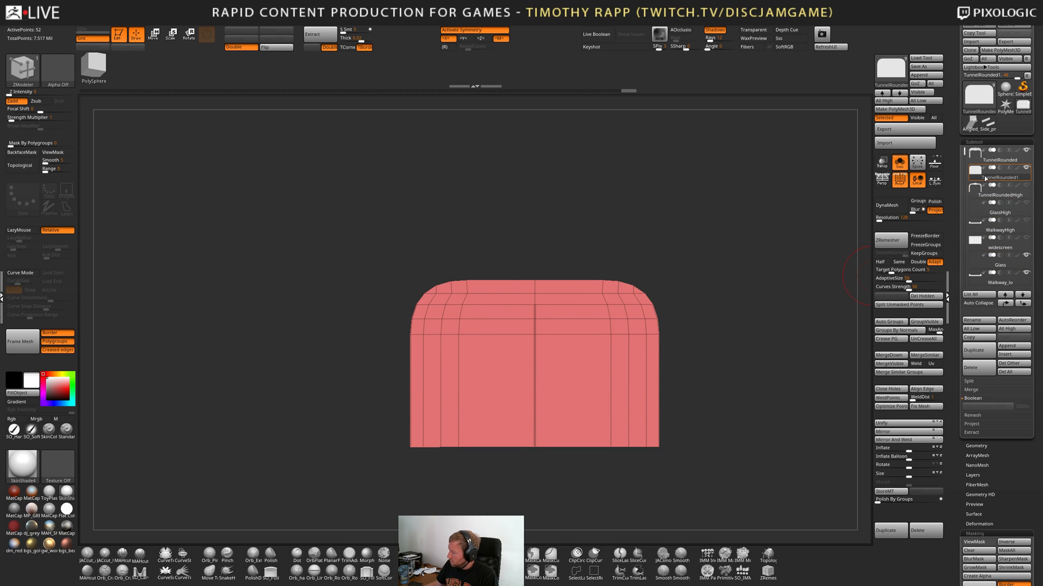
# Turn off double-sided display for the TunnelRounded1 subtool and examine its mesh from the side and front.
pyautogui.moveTo(980, 177)
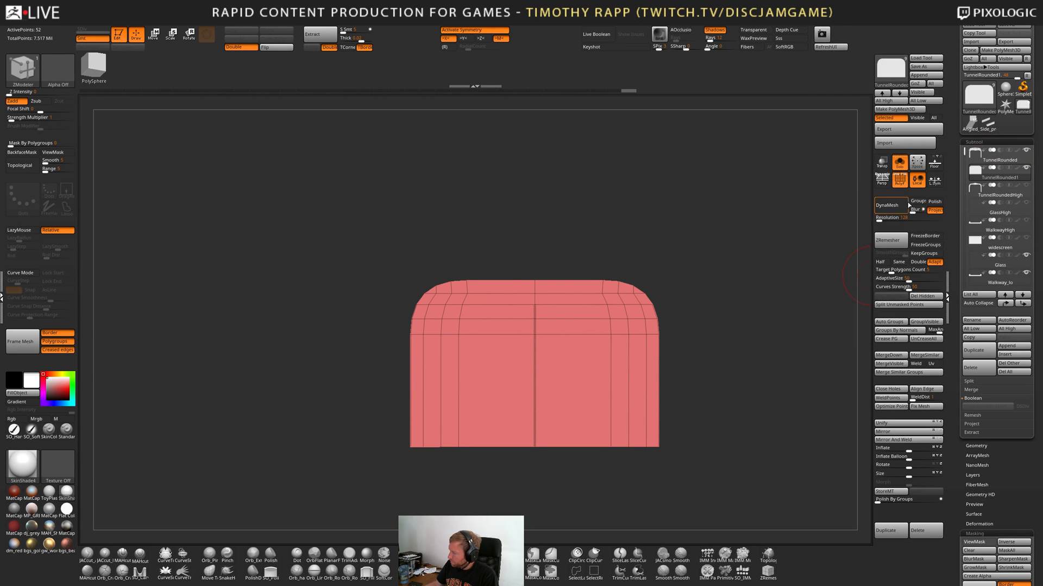
pyautogui.moveTo(712, 345); pyautogui.dragTo(685, 361)
pyautogui.hotkey('shift', 'f')
pyautogui.hotkey('shift', 'f')
pyautogui.moveTo(757, 362); pyautogui.dragTo(734, 373)
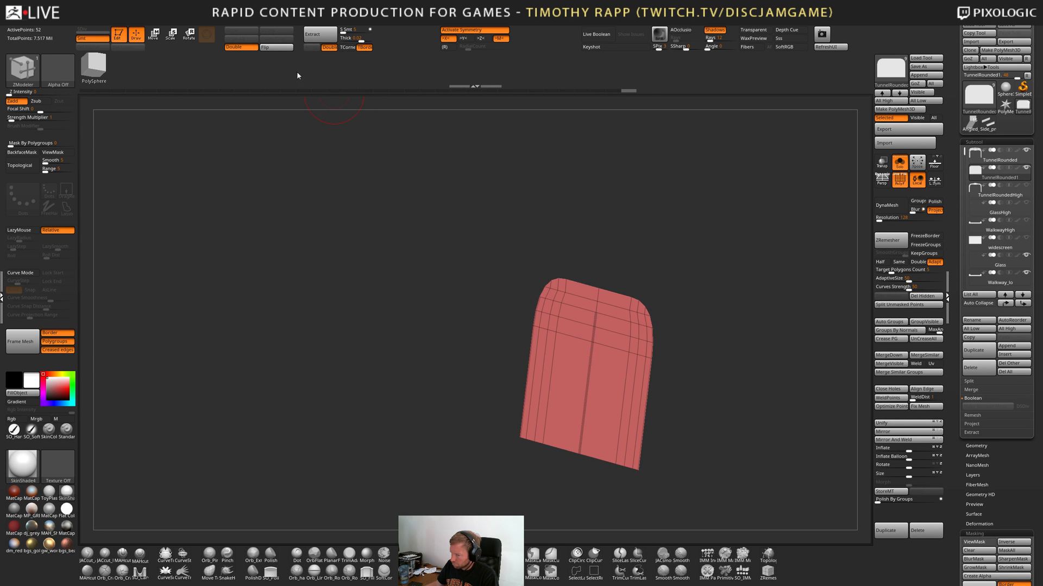
pyautogui.click(235, 50)
pyautogui.keyDown('shift'); pyautogui.moveTo(348, 244); pyautogui.dragTo(475, 254); pyautogui.keyUp('shift')
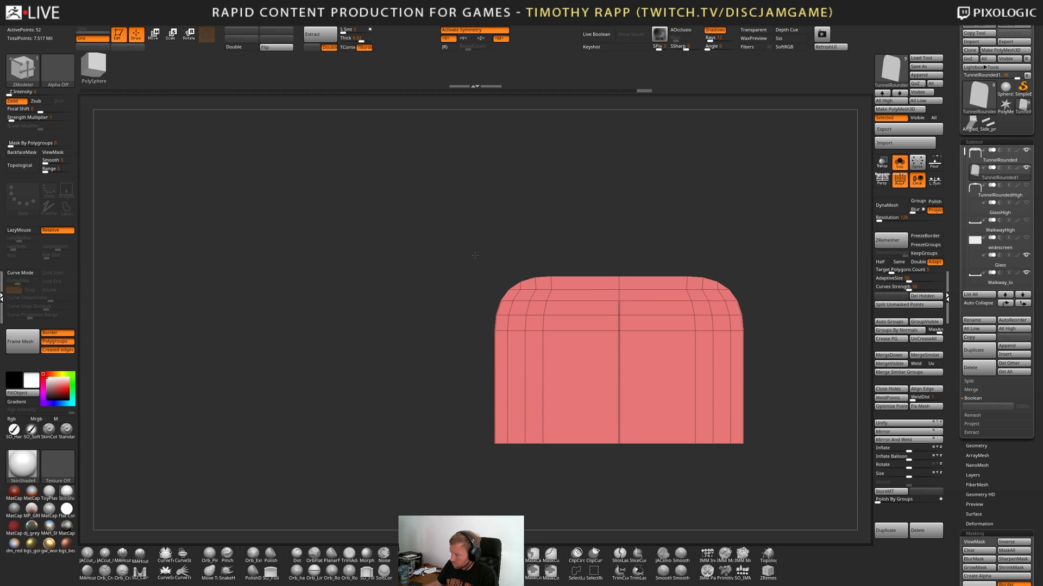
pyautogui.keyDown('alt'); pyautogui.moveTo(387, 239); pyautogui.dragTo(353, 276); pyautogui.keyUp('alt')
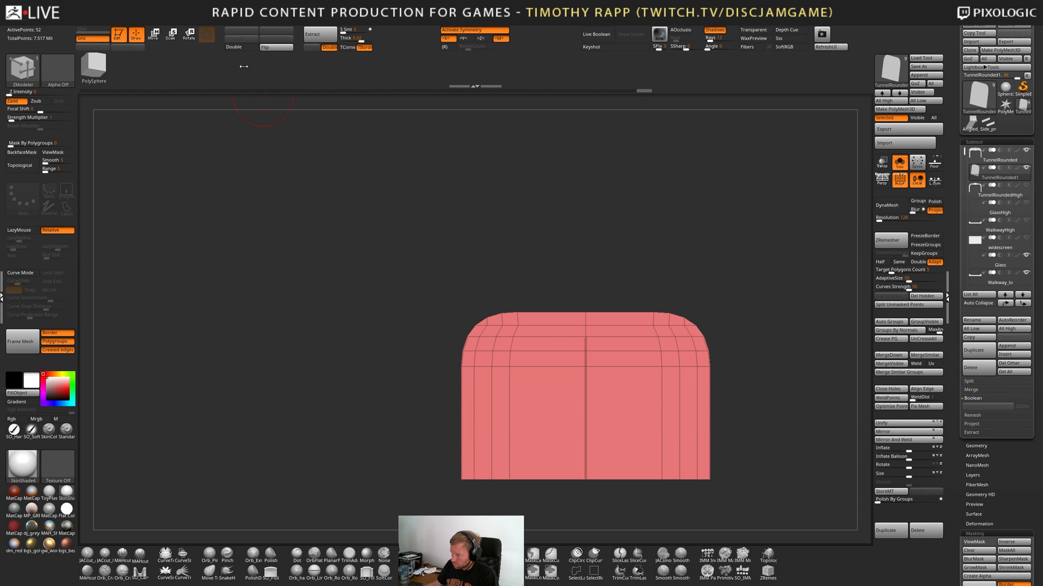
pyautogui.keyDown('alt'); pyautogui.moveTo(282, 242); pyautogui.dragTo(259, 239); pyautogui.keyUp('alt')
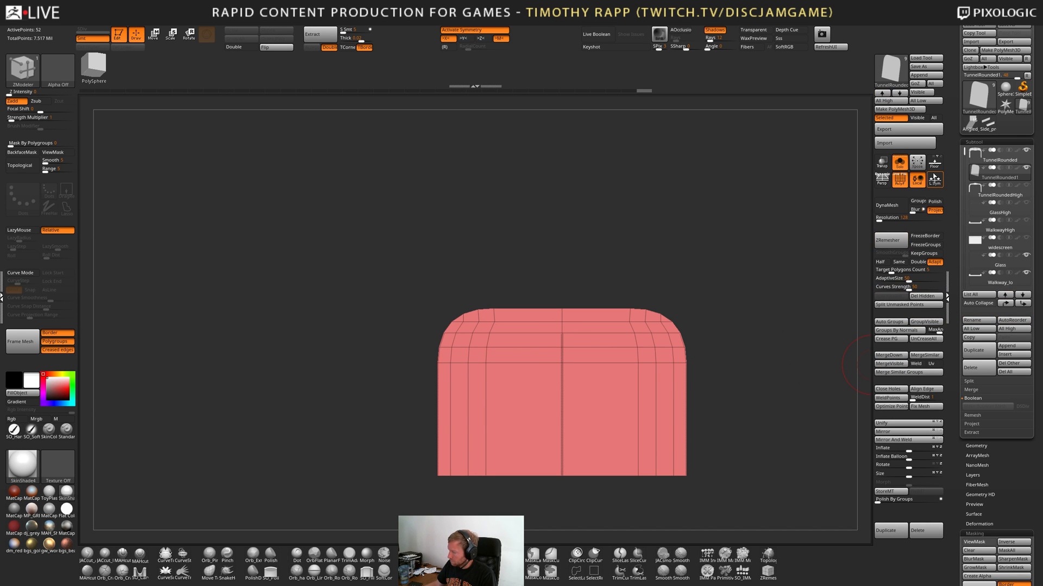
# Turn off Solo for the TunnelRounded1 subtool and examine how the panel fits inside the tunnel arch.
pyautogui.click(976, 194)
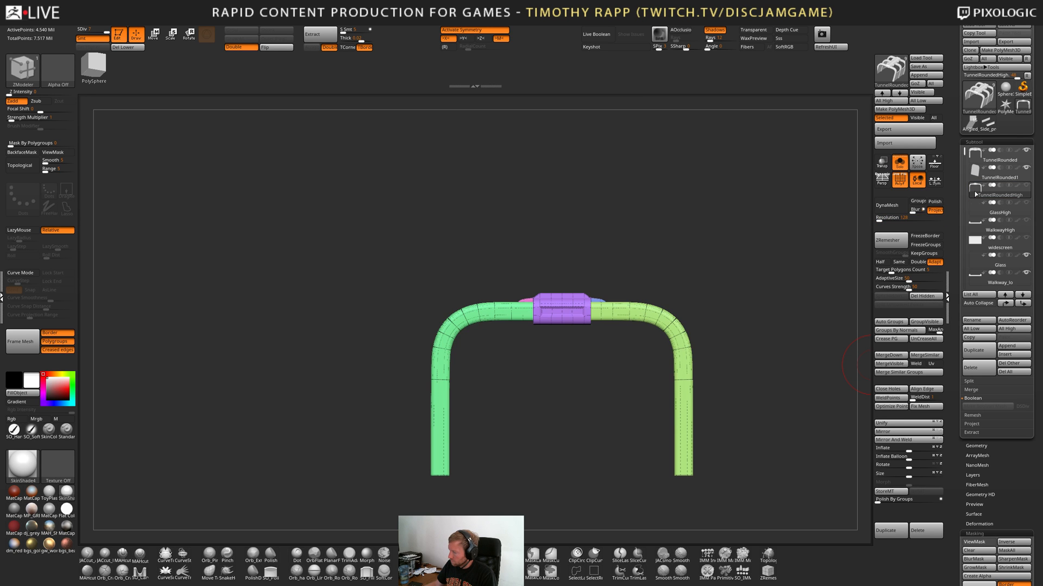
pyautogui.click(977, 174)
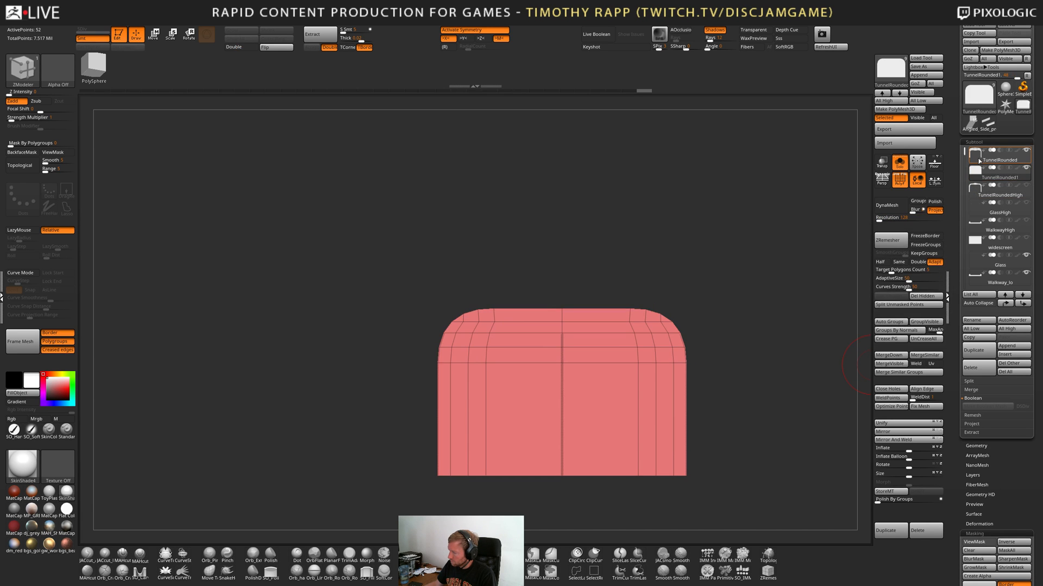
pyautogui.click(980, 158)
pyautogui.moveTo(809, 241)
pyautogui.mouseDown()
pyautogui.moveTo(816, 261)
pyautogui.moveTo(790, 248)
pyautogui.moveTo(817, 224)
pyautogui.mouseUp()
pyautogui.click(978, 174)
pyautogui.click(907, 164)
pyautogui.moveTo(751, 236); pyautogui.dragTo(781, 235)
pyautogui.click(243, 49)
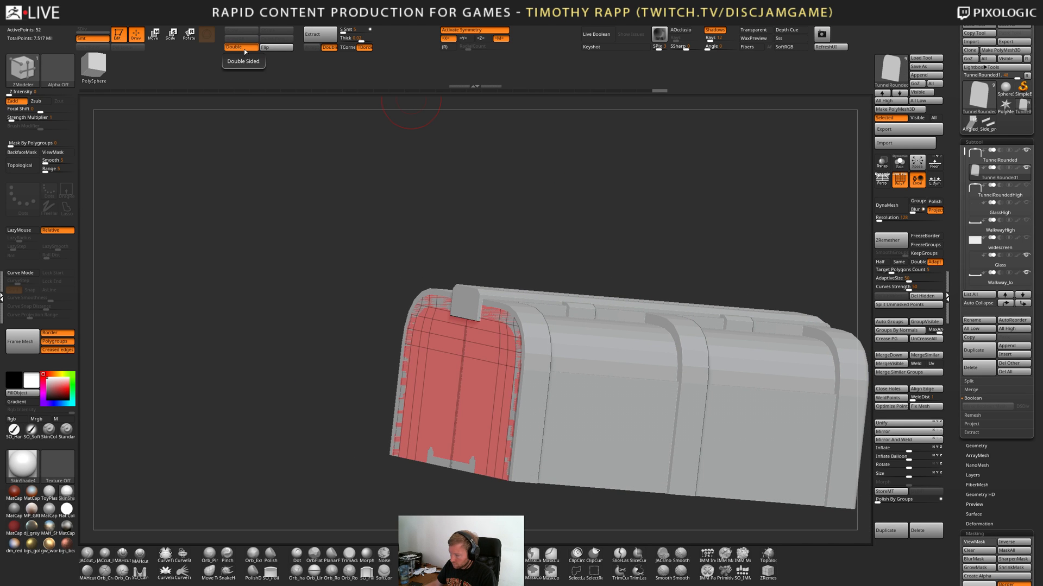
pyautogui.click(239, 49)
pyautogui.moveTo(259, 188); pyautogui.dragTo(216, 181)
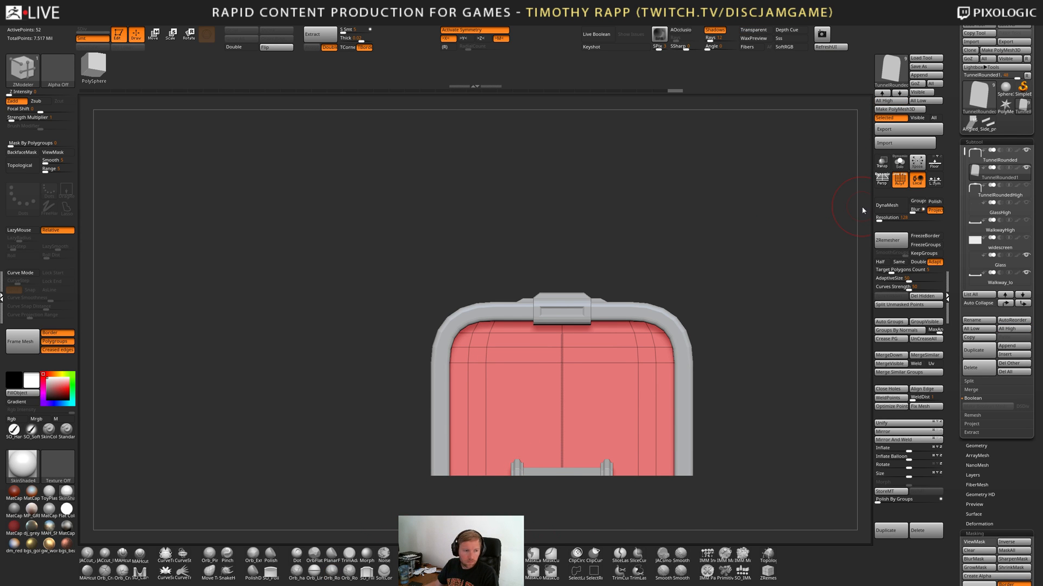
# Switch to Maya and rename the TunnelRounded1 object as door.
pyautogui.hotkey('alt', 'Tab')
pyautogui.doubleClick(64, 270)
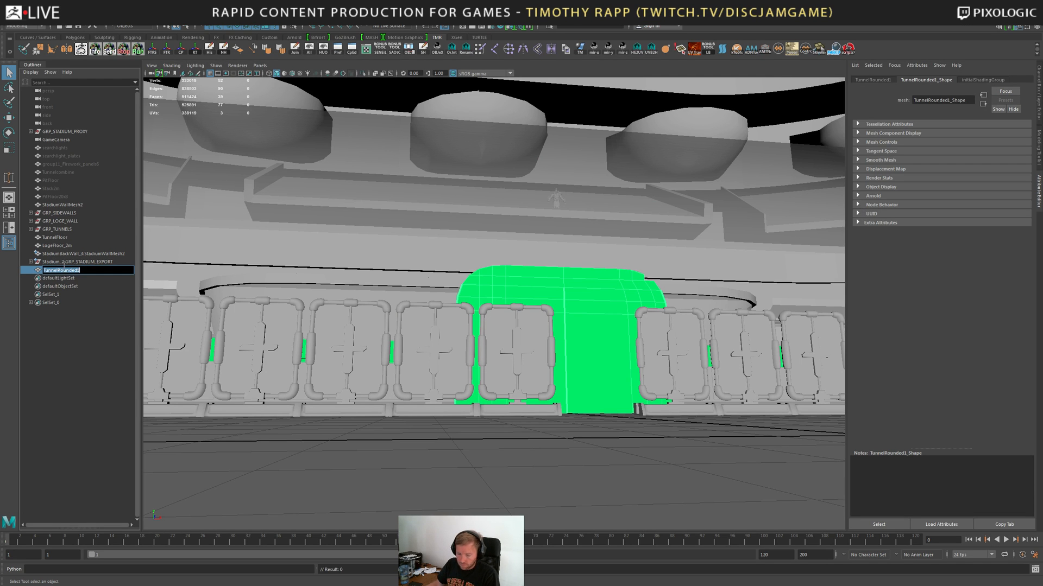
pyautogui.write('door')
pyautogui.press('Return')
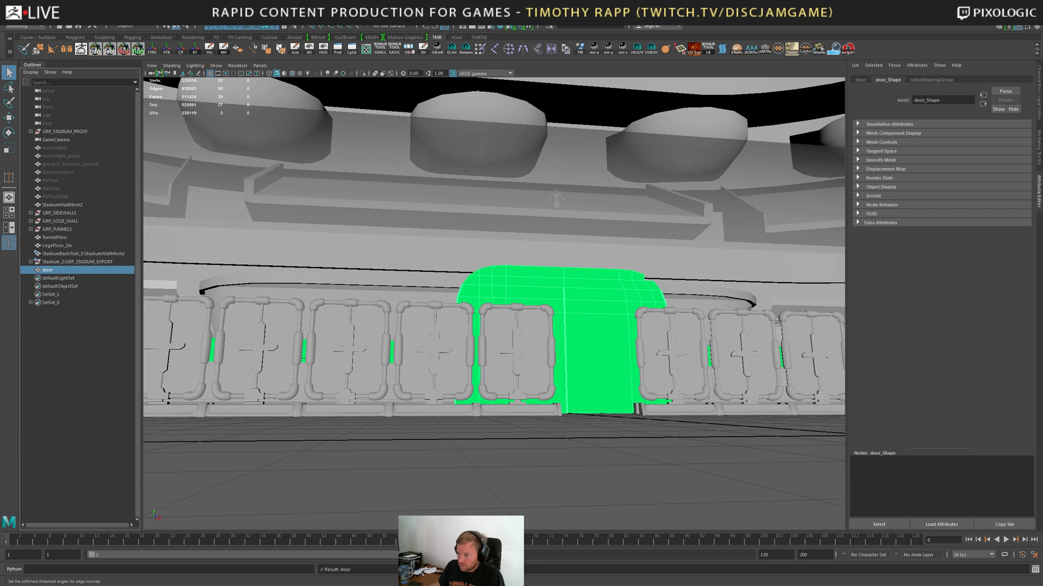
# Send the door object to ZBrush through GoZ, creating a new GoZ mesh for it.
pyautogui.click(80, 49)
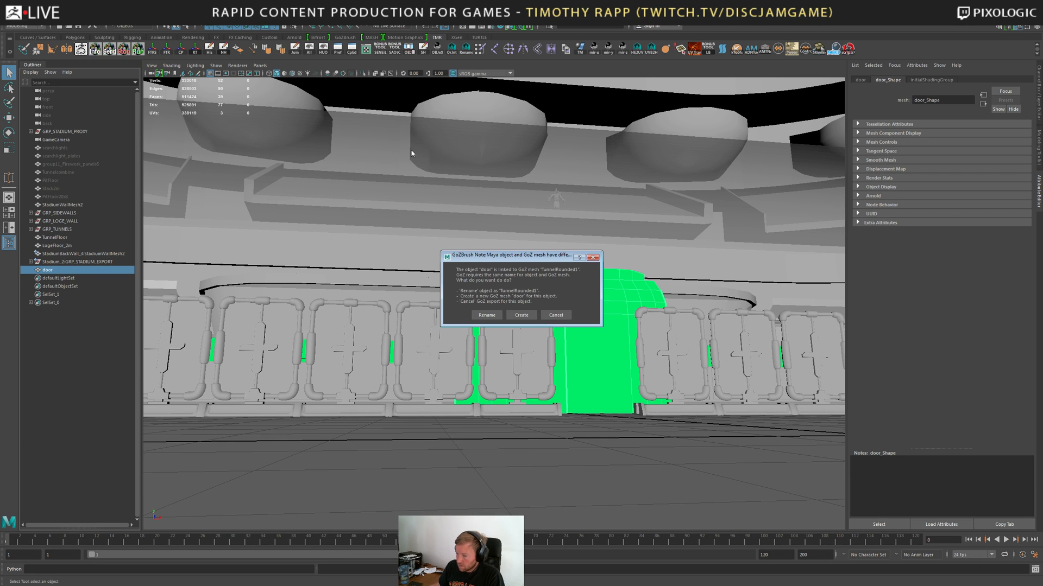
pyautogui.click(523, 316)
pyautogui.click(554, 324)
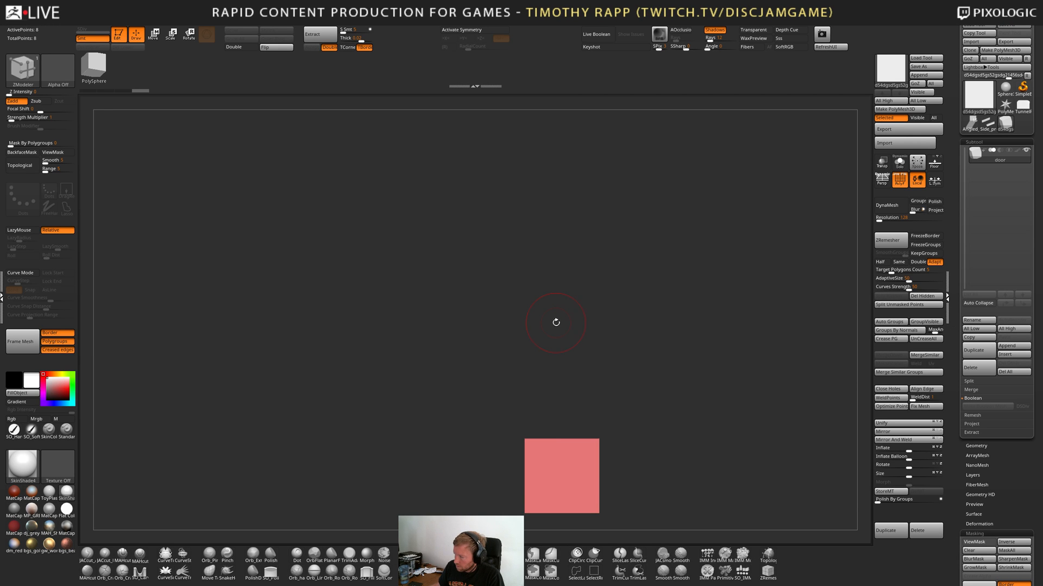
# Switch to Maya and run Cleanup on the door object for faces with more than 4 sides, lamina faces and nonmanifold geometry.
pyautogui.hotkey('alt', 'Tab')
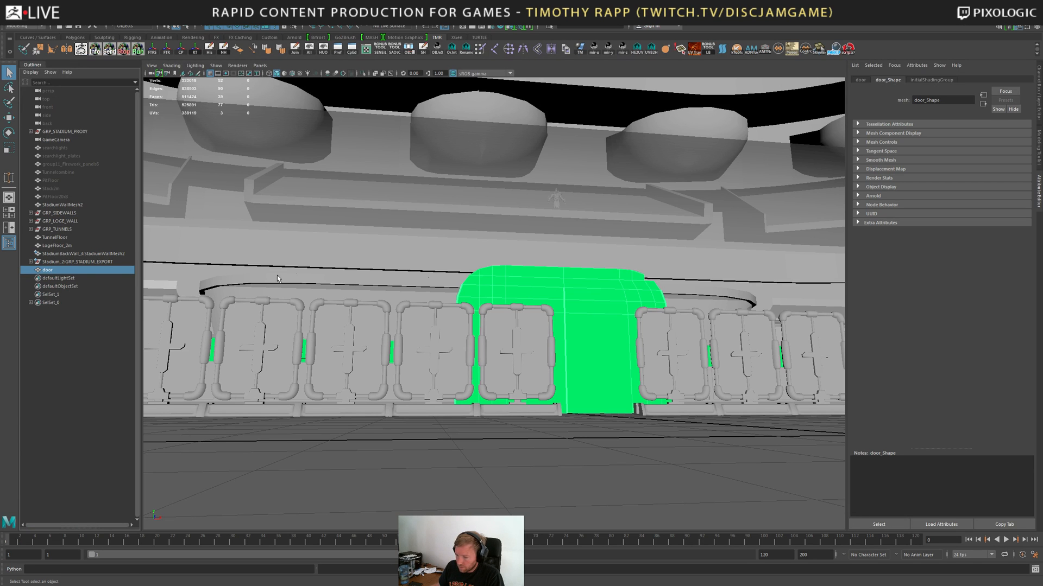
pyautogui.keyDown('alt'); pyautogui.moveTo(591, 296); pyautogui.dragTo(564, 305); pyautogui.keyUp('alt')
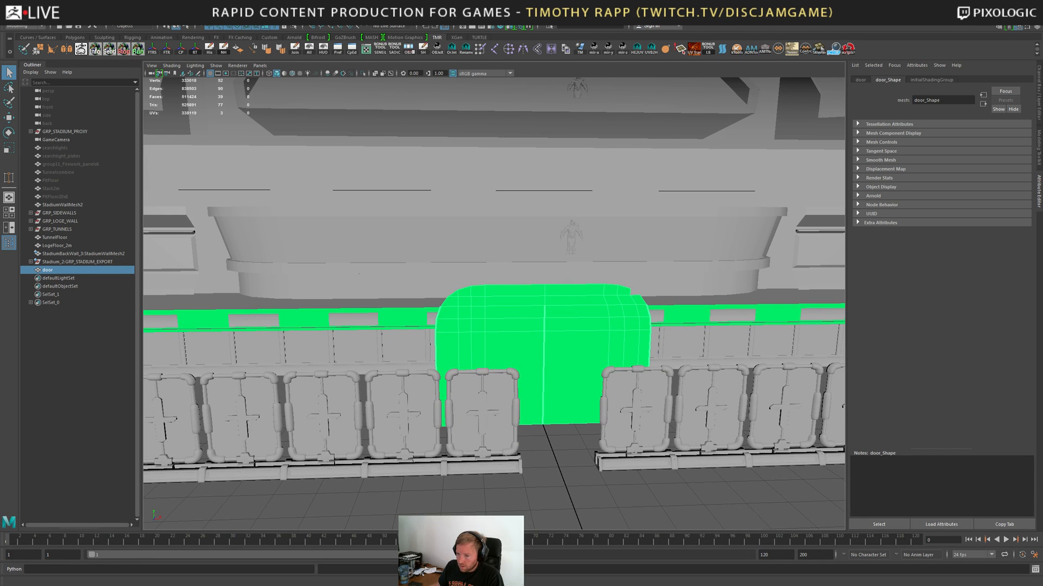
pyautogui.click(143, 18)
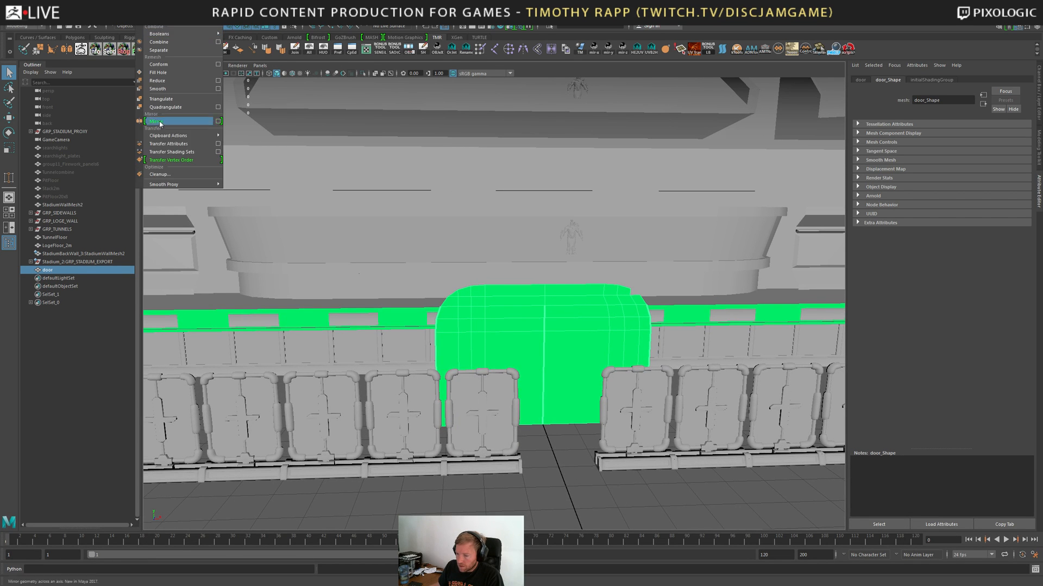
pyautogui.click(162, 175)
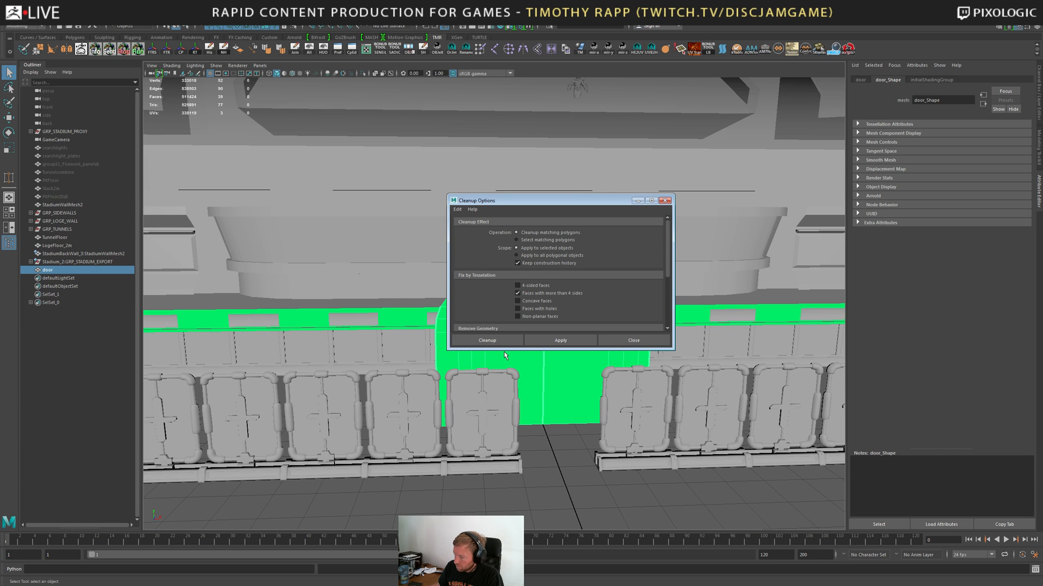
pyautogui.moveTo(507, 351); pyautogui.dragTo(514, 452)
pyautogui.click(518, 346)
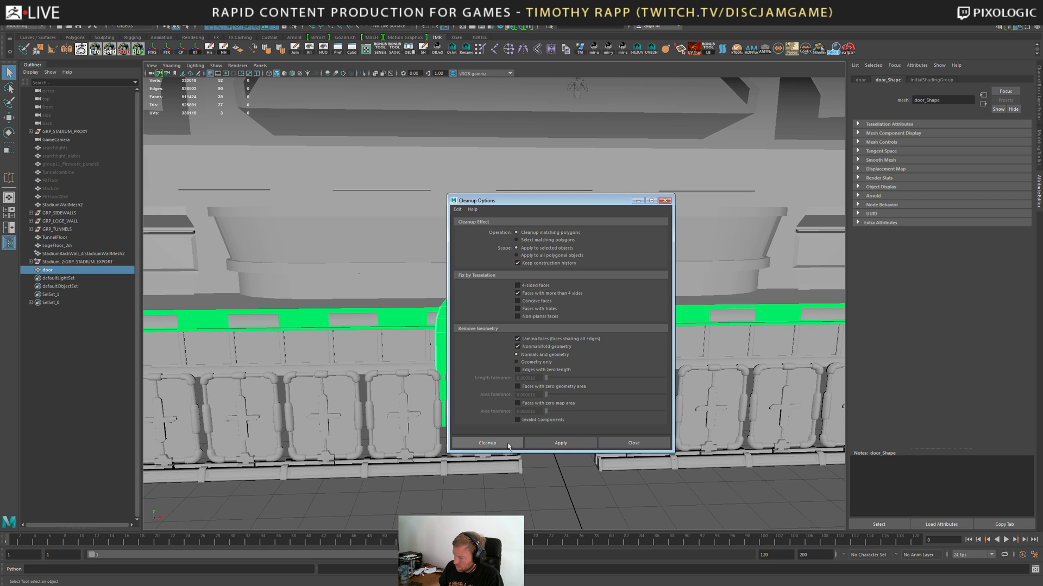
pyautogui.click(488, 443)
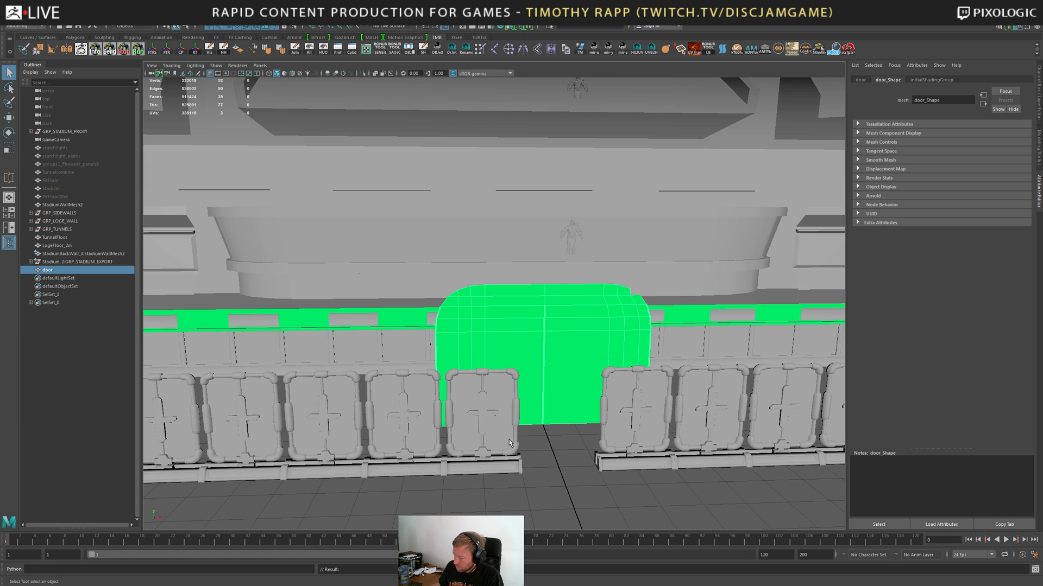
# Send the cleaned-up door object to ZBrush through GoZ and examine the mesh there.
pyautogui.click(111, 52)
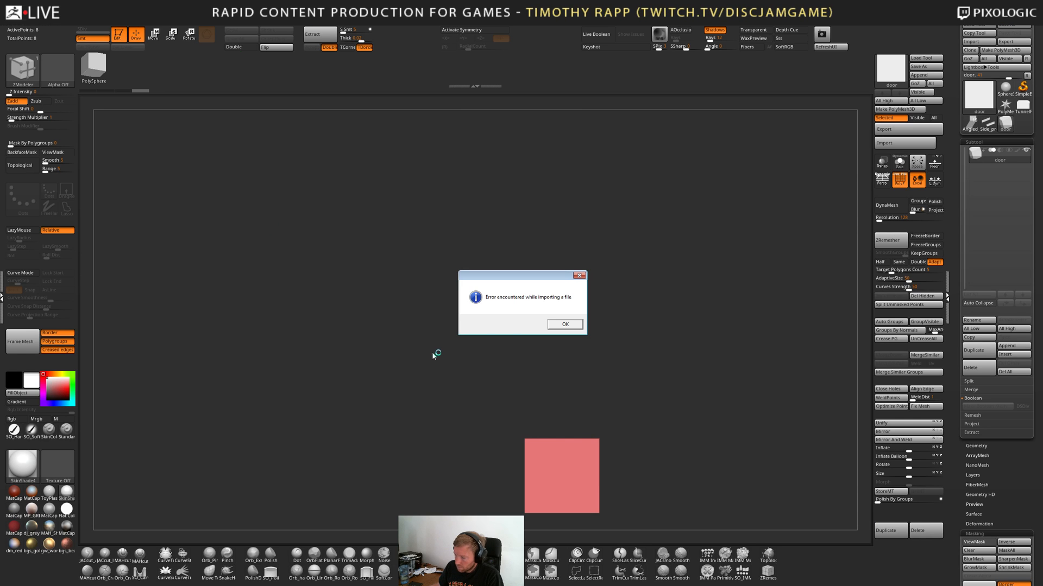
pyautogui.click(564, 323)
pyautogui.moveTo(564, 320); pyautogui.dragTo(607, 366)
pyautogui.press('f')
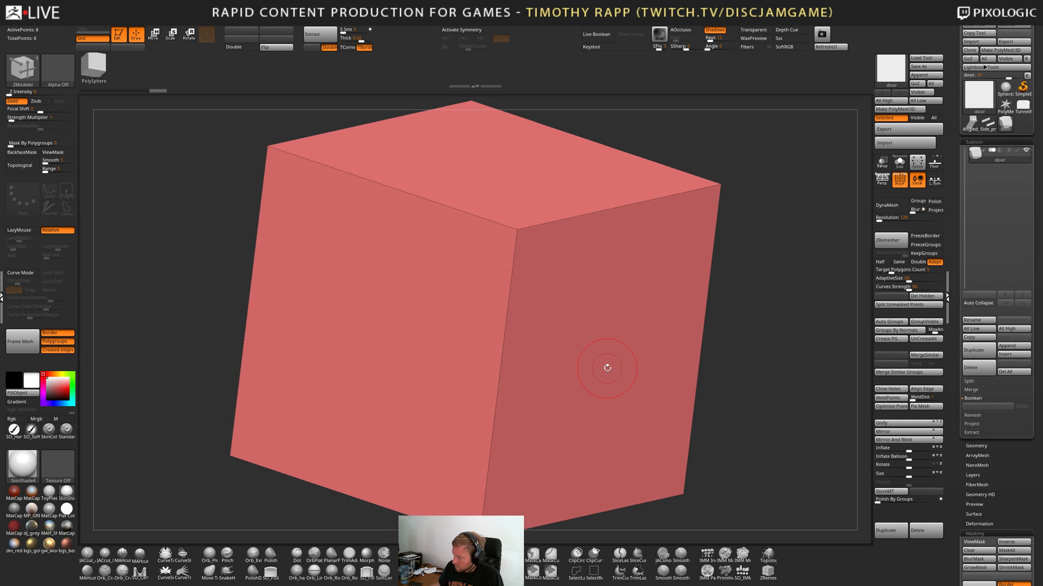
pyautogui.hotkey('shift', 'f')
pyautogui.hotkey('shift', 'f')
pyautogui.press('f')
pyautogui.keyDown('alt'); pyautogui.moveTo(798, 407); pyautogui.dragTo(726, 406); pyautogui.keyUp('alt')
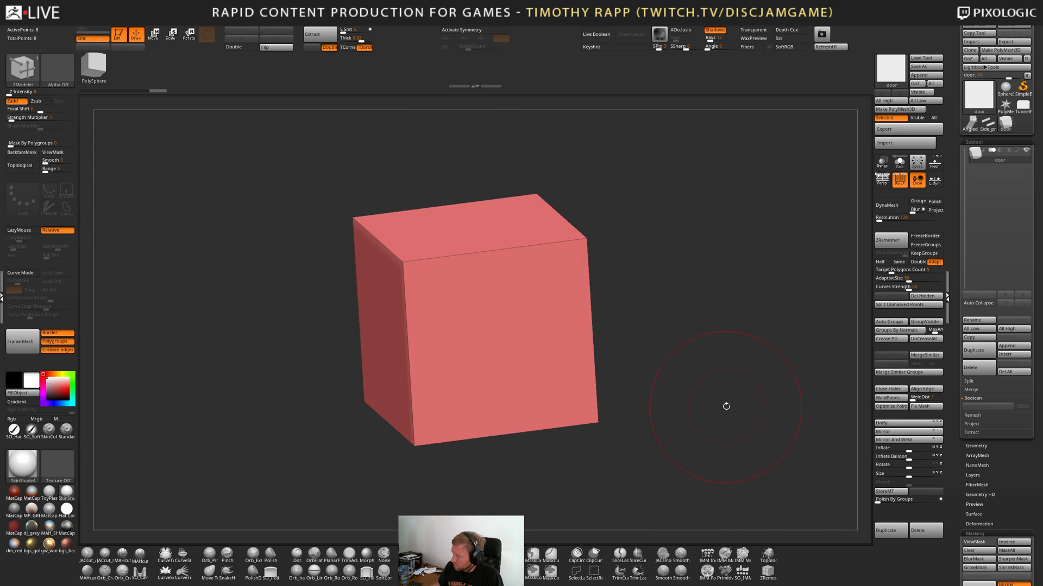
# Delete all subtools of the door tool and make the rounded tunnel the active tool.
pyautogui.hotkey('alt', 'Tab')
pyautogui.hotkey('alt', 'Tab')
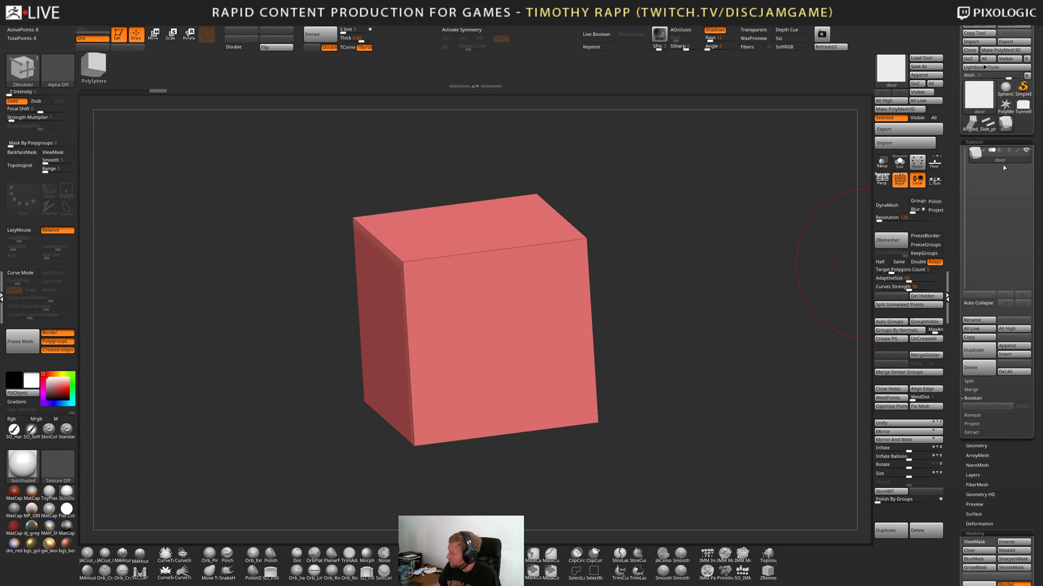
pyautogui.click(1006, 374)
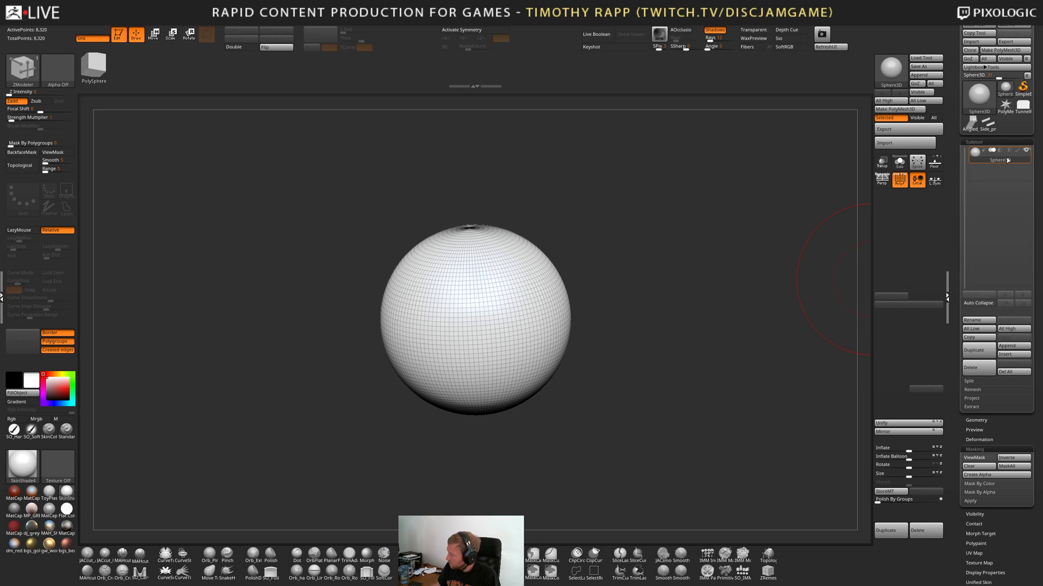
pyautogui.click(968, 131)
pyautogui.click(987, 126)
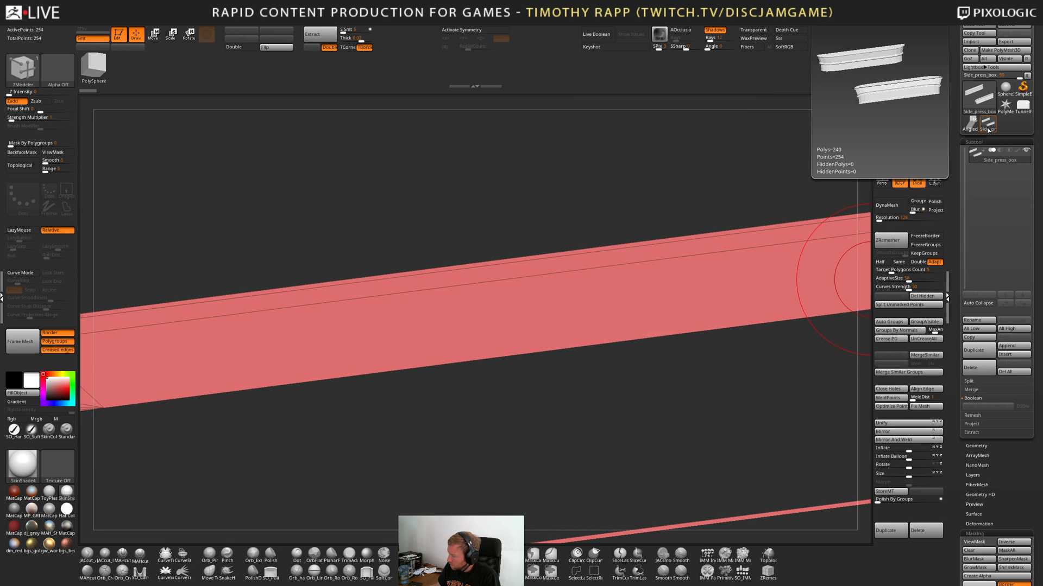
pyautogui.press('f')
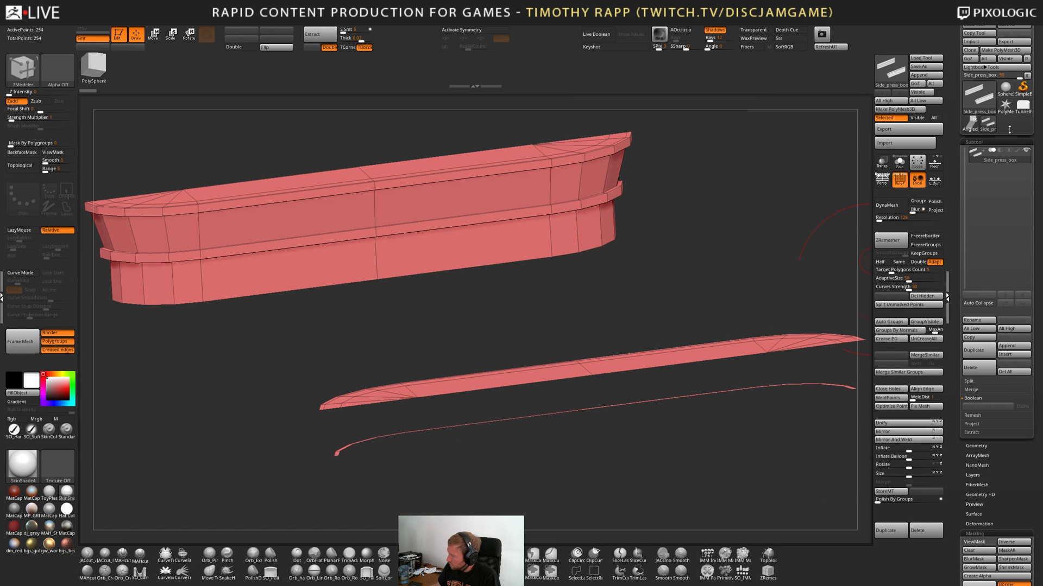
pyautogui.click(1023, 105)
pyautogui.moveTo(721, 322); pyautogui.dragTo(669, 368)
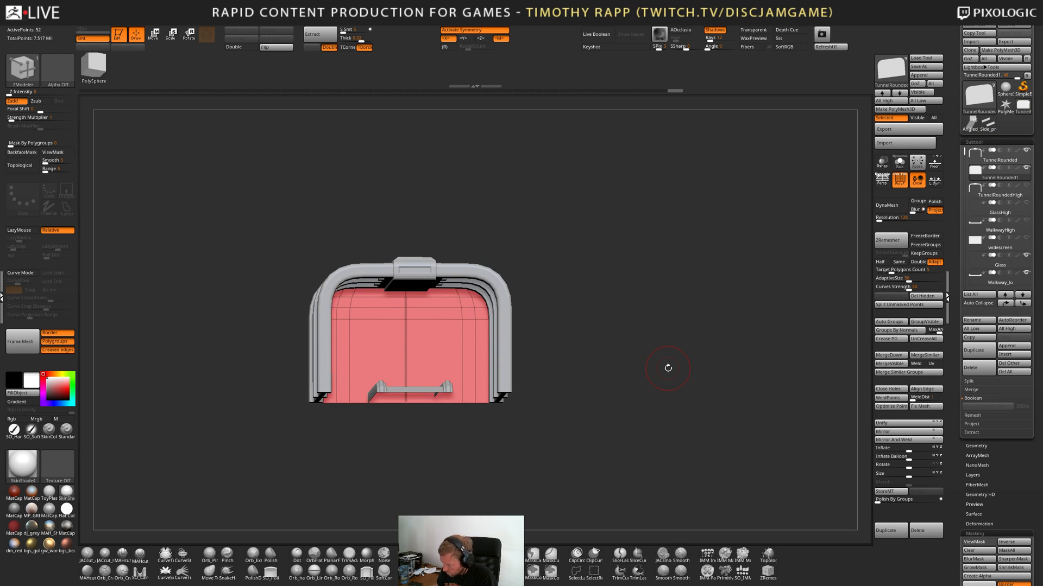
# Try marking the vertical side strips and the upper horizontal strip of the TunnelRounded1 panel as temporary polygroups.
pyautogui.keyDown('shift'); pyautogui.moveTo(394, 373); pyautogui.dragTo(387, 401, button='right'); pyautogui.keyUp('shift')
pyautogui.keyDown('alt'); pyautogui.click(337, 364); pyautogui.keyUp('alt')
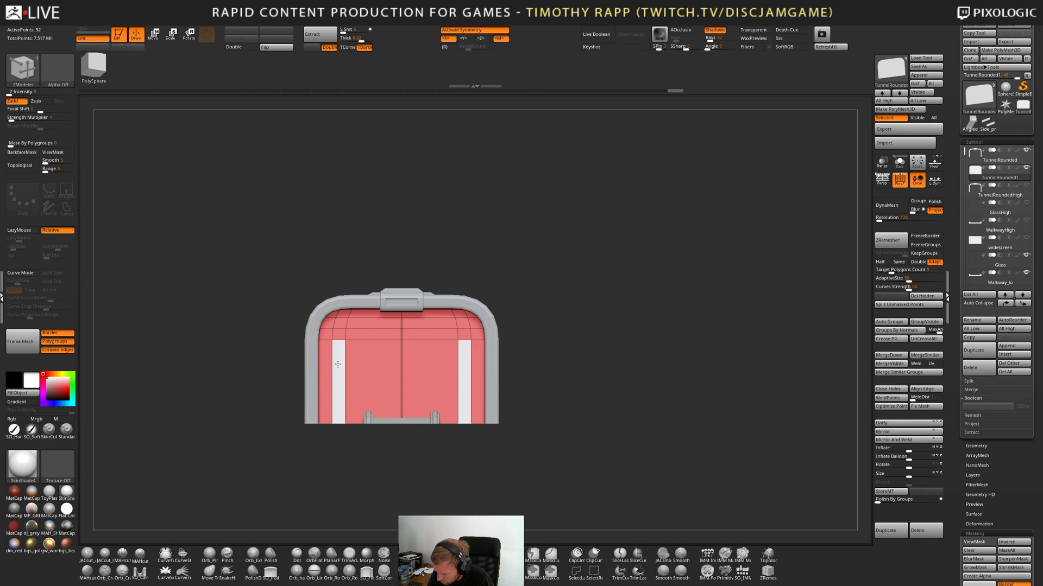
pyautogui.keyDown('alt'); pyautogui.click(348, 335); pyautogui.keyUp('alt')
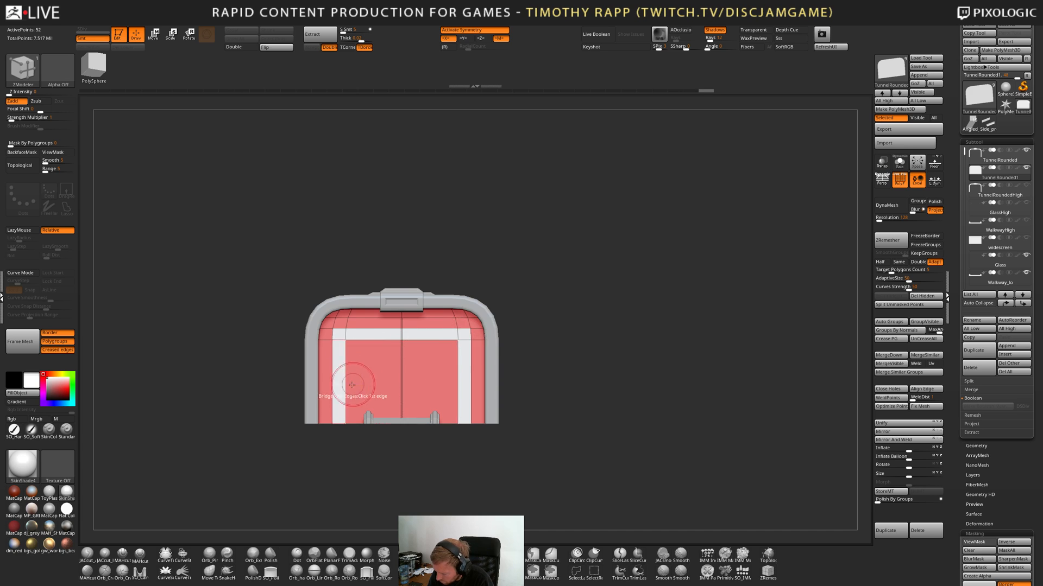
pyautogui.moveTo(354, 393)
pyautogui.mouseDown(button='right')
pyautogui.moveTo(352, 404)
pyautogui.moveTo(345, 390)
pyautogui.moveTo(353, 402)
pyautogui.mouseUp(button='right')
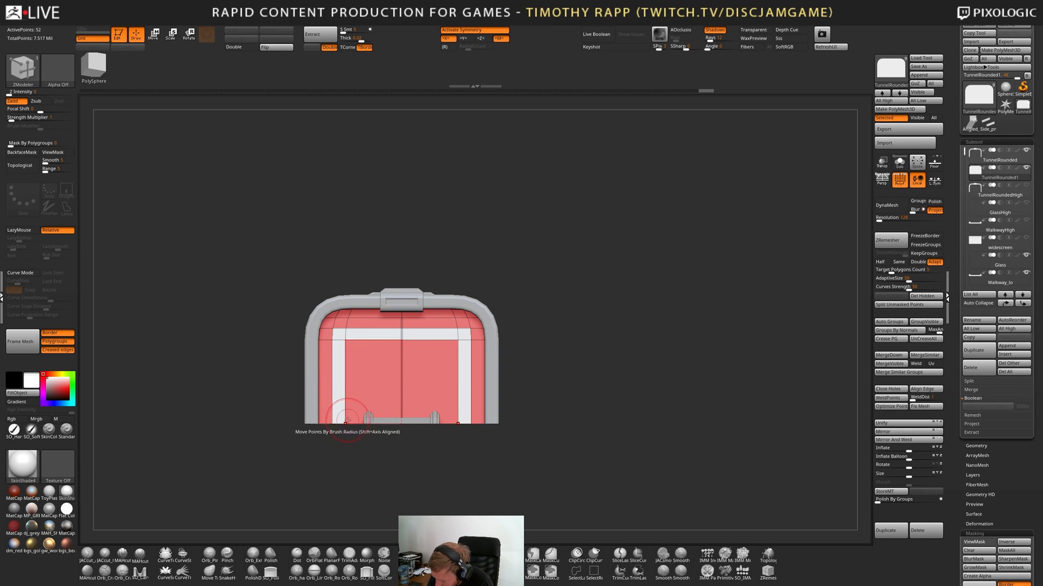
pyautogui.hotkey('ctrl', 'z')
pyautogui.hotkey('ctrl', 'z')
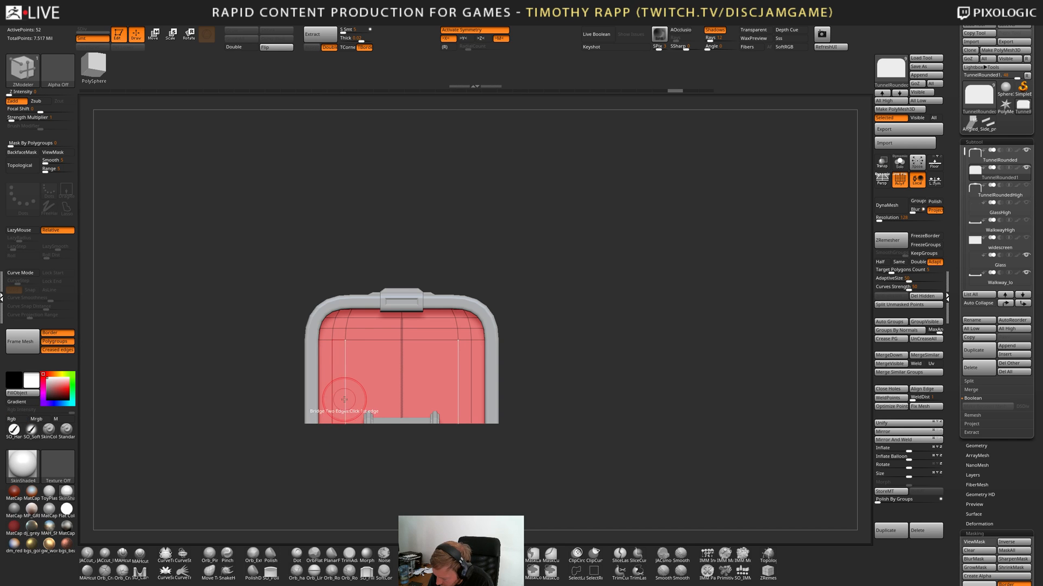
# Insert a horizontal edge loop across the lower part of the TunnelRounded1 panel with the ZModeler Insert action.
pyautogui.press('space')
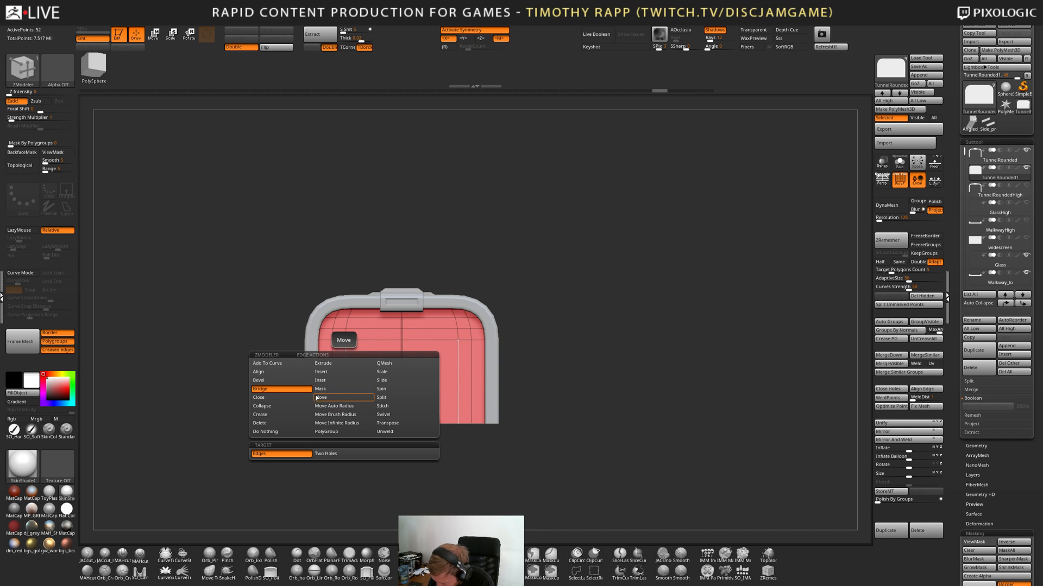
pyautogui.click(337, 373)
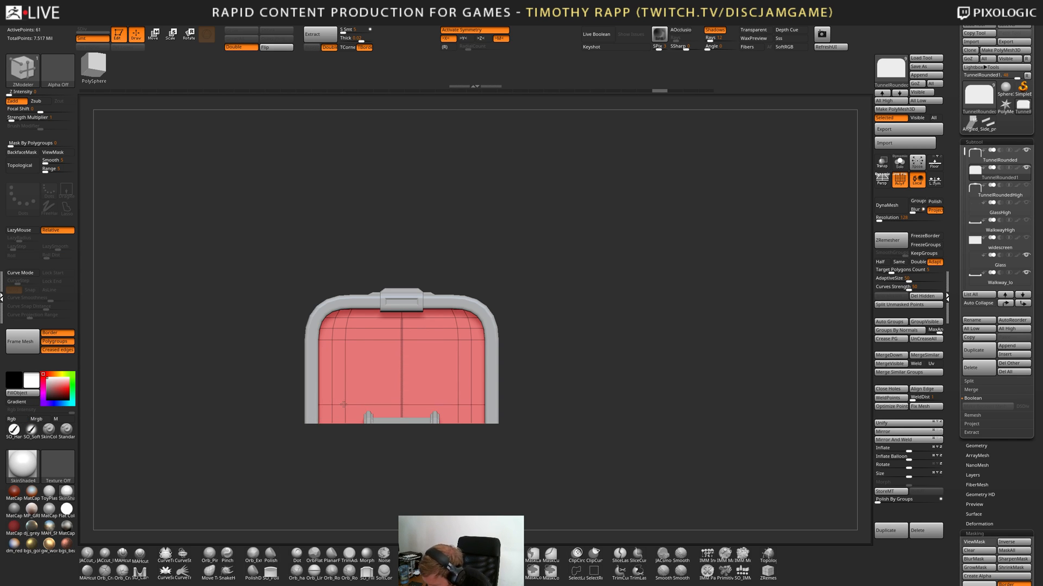
pyautogui.moveTo(346, 400); pyautogui.dragTo(346, 401)
# Isolate the panel and try masking a vertical strip to move part of the mesh.
pyautogui.click(402, 436)
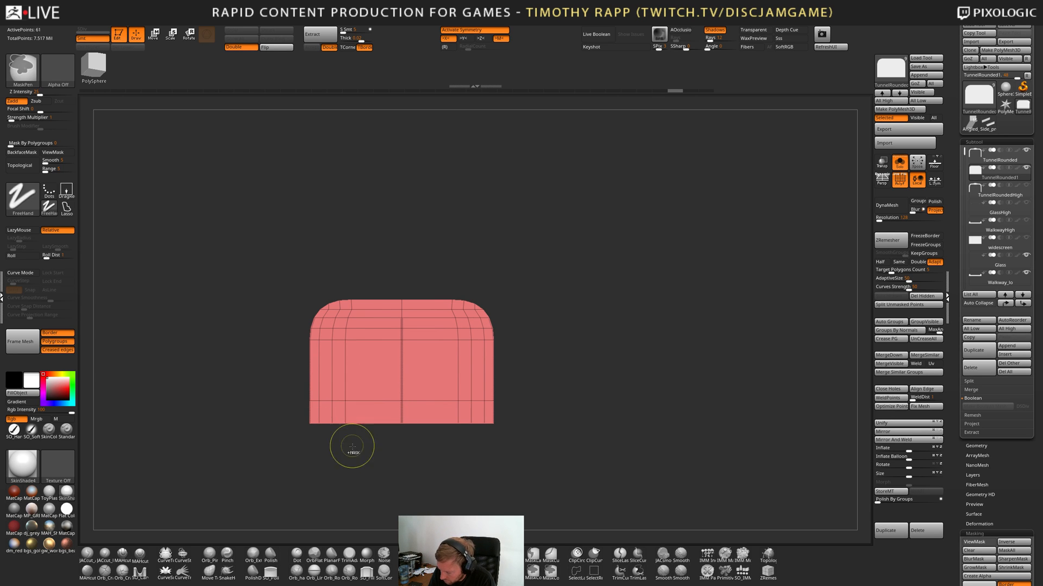
pyautogui.keyDown('ctrl'); pyautogui.moveTo(353, 456); pyautogui.dragTo(349, 300); pyautogui.keyUp('ctrl')
pyautogui.press('w')
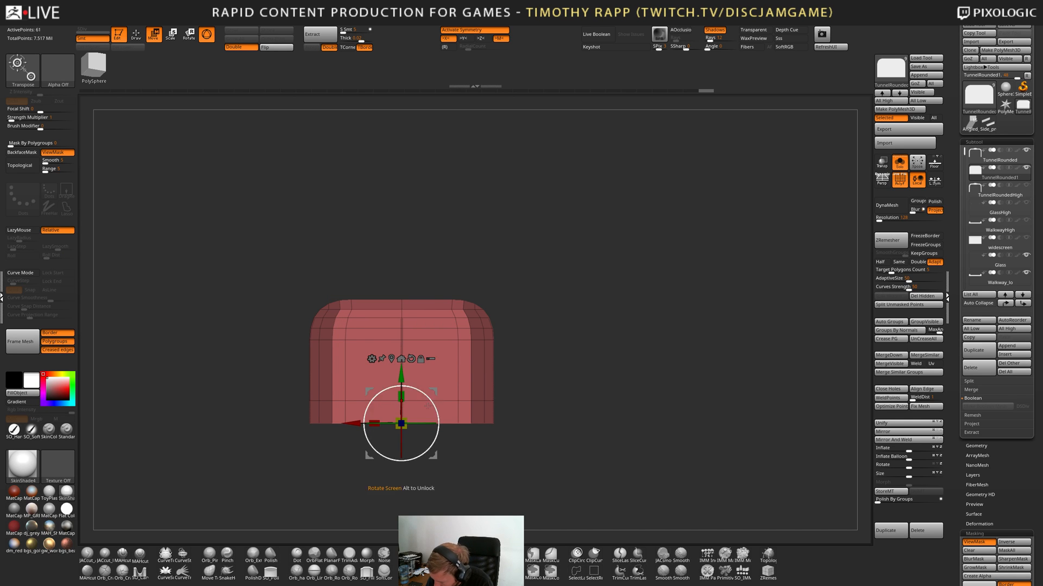
pyautogui.moveTo(353, 423); pyautogui.dragTo(355, 468)
pyautogui.hotkey('ctrl', 'z')
pyautogui.press('q')
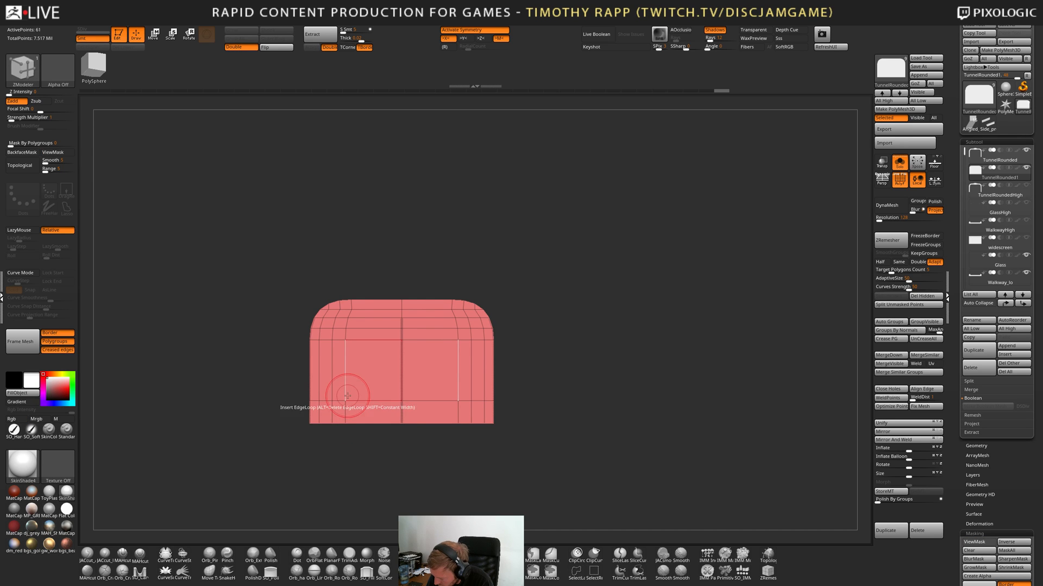
# Try deleting the panel's vertical side edge loops and an upper horizontal edge loop.
pyautogui.keyDown('alt'); pyautogui.click(321, 383); pyautogui.keyUp('alt')
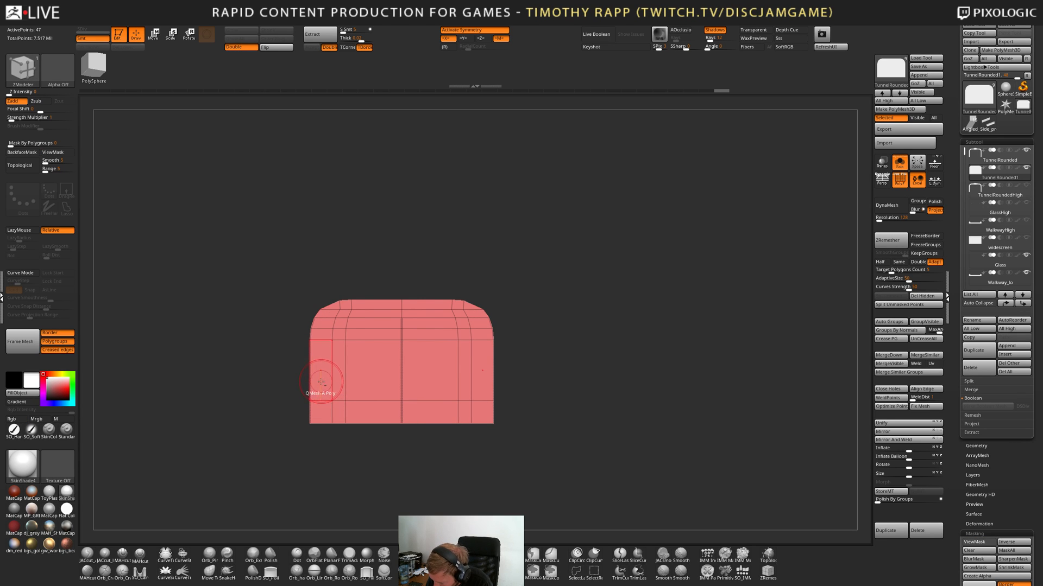
pyautogui.keyDown('alt'); pyautogui.click(333, 382); pyautogui.keyUp('alt')
pyautogui.keyDown('alt'); pyautogui.click(347, 383); pyautogui.keyUp('alt')
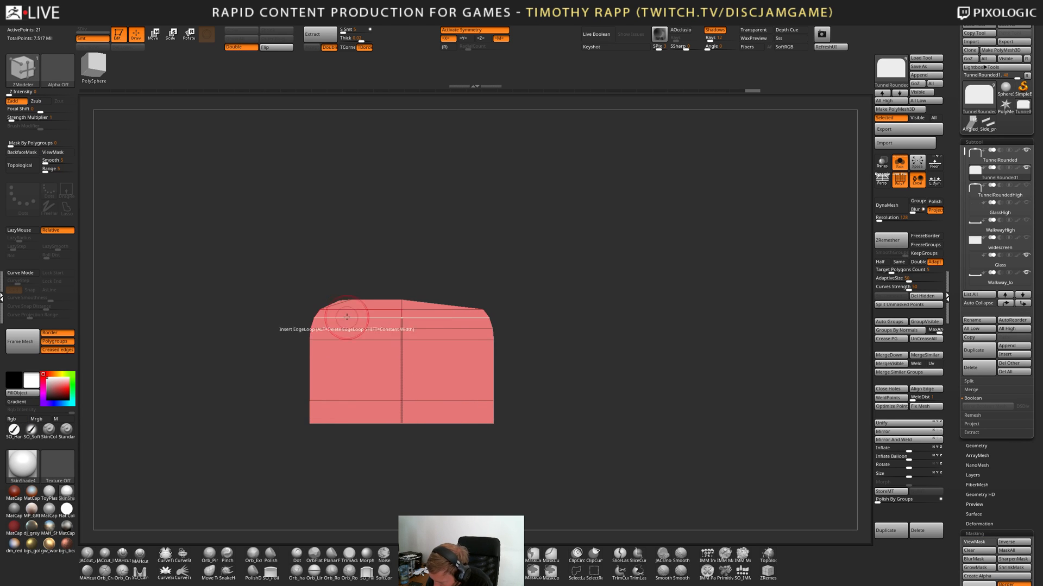
pyautogui.keyDown('alt'); pyautogui.click(347, 312); pyautogui.keyUp('alt')
pyautogui.keyDown('ctrl'); pyautogui.moveTo(340, 301); pyautogui.dragTo(441, 344, button='right'); pyautogui.keyUp('ctrl')
pyautogui.keyDown('alt'); pyautogui.click(330, 304); pyautogui.keyUp('alt')
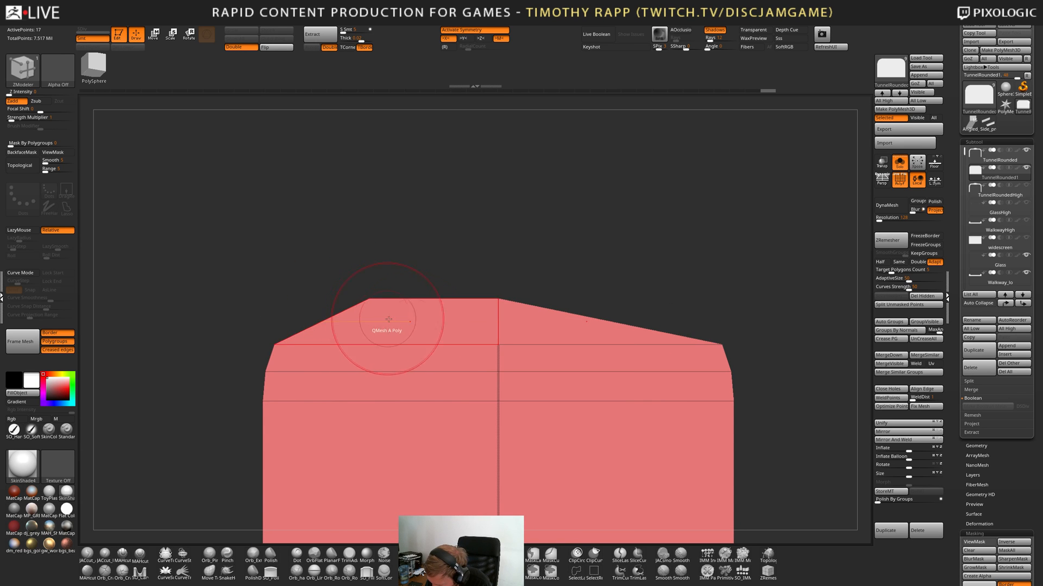
pyautogui.keyDown('ctrl'); pyautogui.moveTo(386, 321); pyautogui.dragTo(356, 406, button='right'); pyautogui.keyUp('ctrl')
pyautogui.keyDown('alt'); pyautogui.moveTo(499, 439); pyautogui.dragTo(481, 430, button='right'); pyautogui.keyUp('alt')
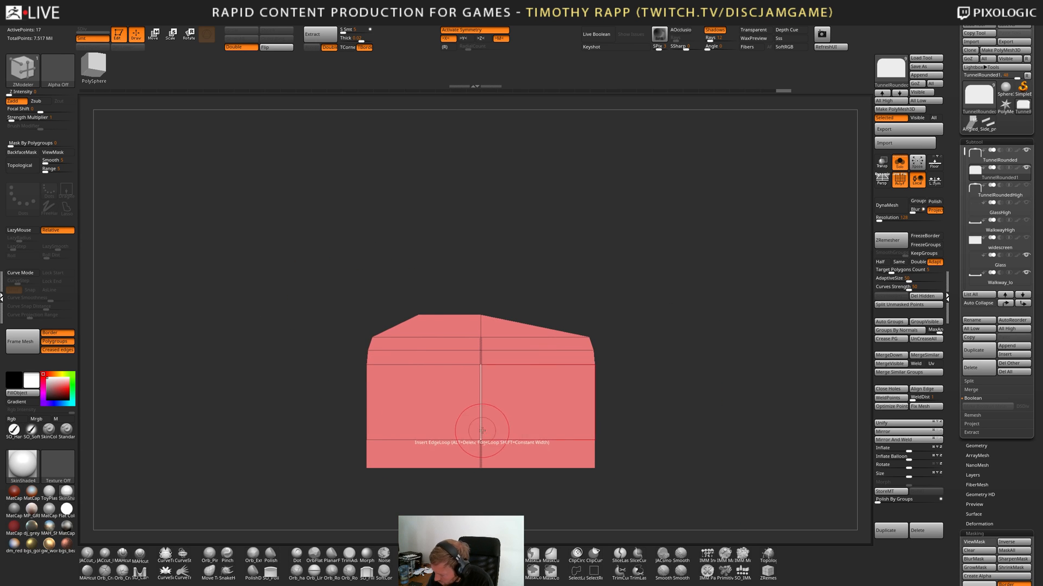
# Apply Mirror And Weld to the panel and try deleting more of its upper horizontal edge loops.
pyautogui.click(901, 432)
pyautogui.click(901, 441)
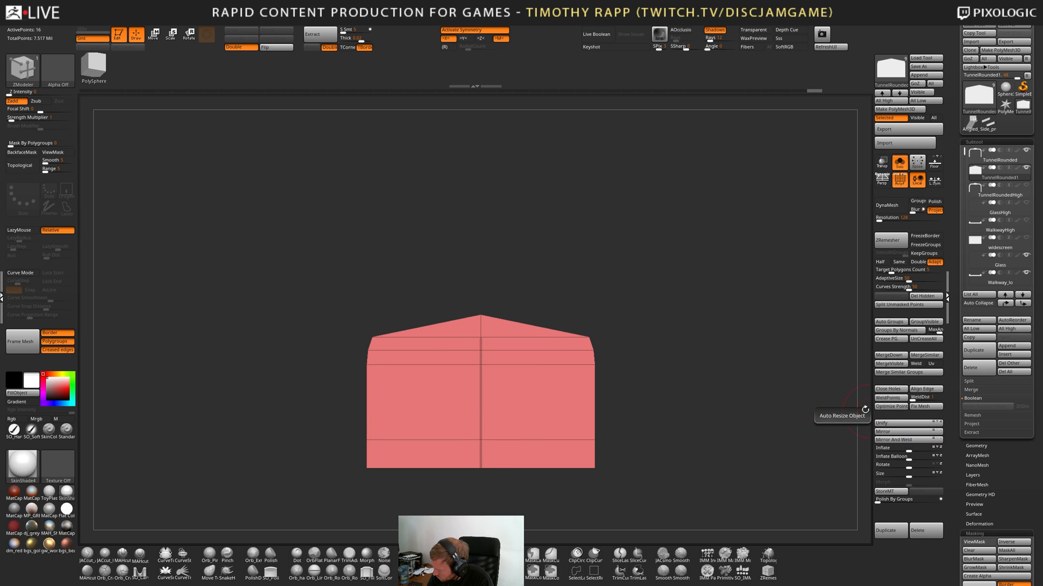
pyautogui.keyDown('alt'); pyautogui.click(441, 338); pyautogui.keyUp('alt')
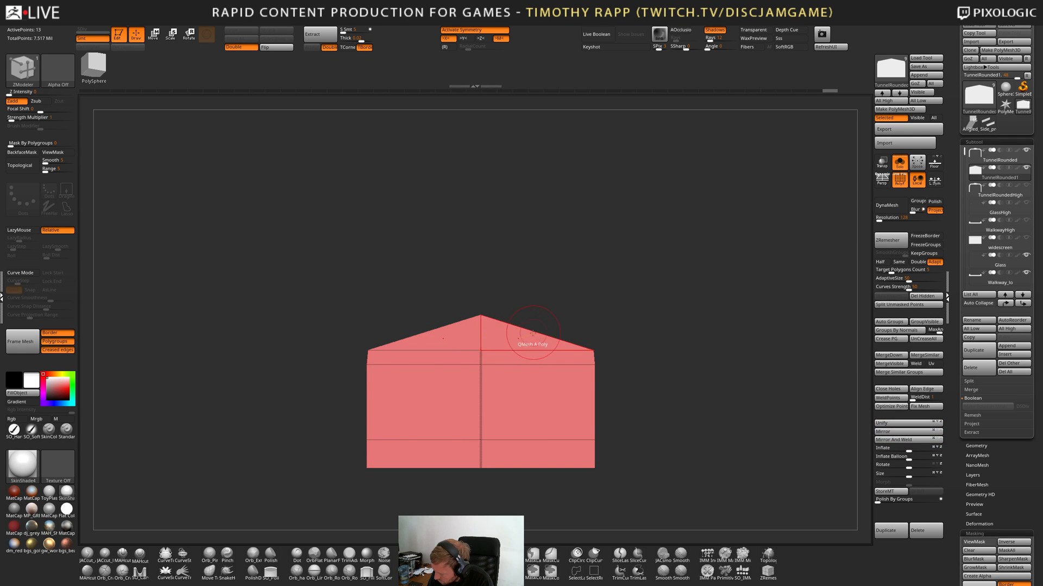
pyautogui.keyDown('alt'); pyautogui.click(442, 350); pyautogui.keyUp('alt')
pyautogui.keyDown('alt'); pyautogui.click(458, 364); pyautogui.keyUp('alt')
# Undo the edge loop deletions and the Mirror And Weld on the panel.
pyautogui.hotkey('ctrl', 'z')
pyautogui.hotkey('ctrl', 'z')
pyautogui.hotkey('ctrl', 'z')
pyautogui.hotkey('ctrl', 'z')
pyautogui.hotkey('ctrl', 'z')
pyautogui.hotkey('ctrl', 'z')
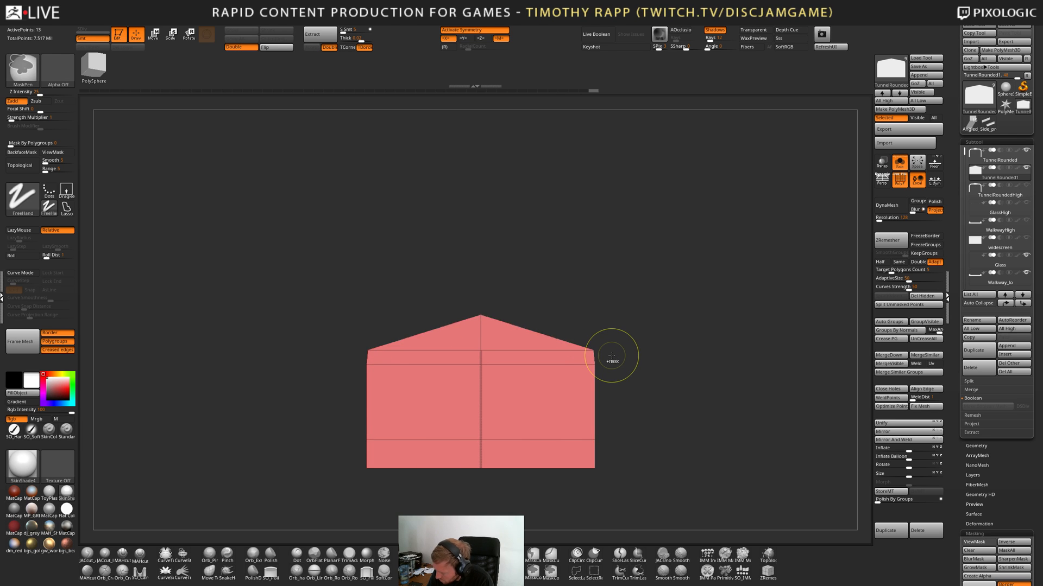
pyautogui.hotkey('ctrl', 'z')
pyautogui.hotkey('ctrl', 'z')
pyautogui.hotkey('ctrl', 'z')
pyautogui.hotkey('ctrl', 'z')
pyautogui.hotkey('ctrl', 'z')
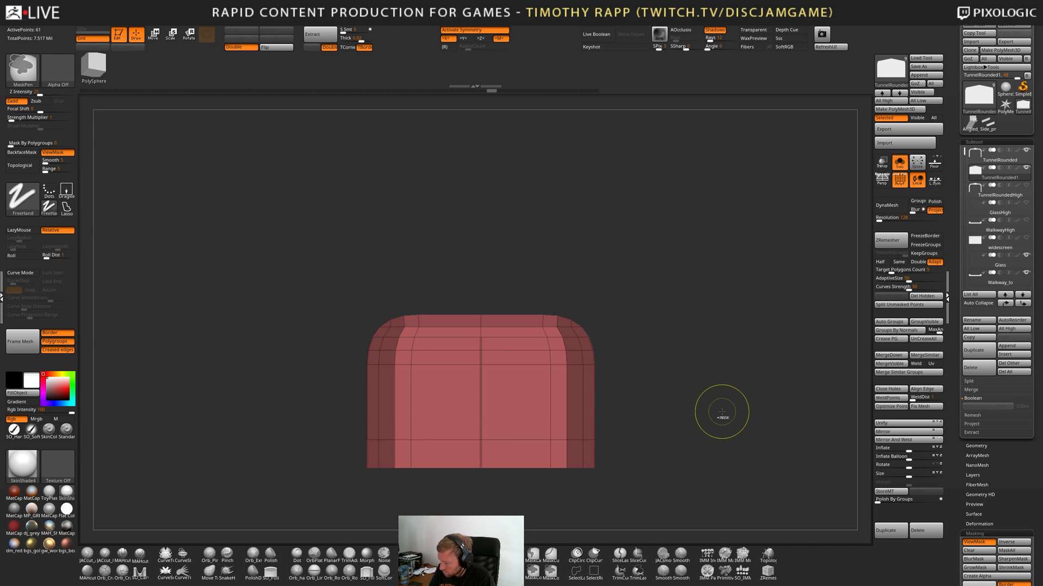
# Examine the panel's surface without the polyframe and its fit inside the tunnel arch, then restore the polyframe.
pyautogui.hotkey('shift', 'f')
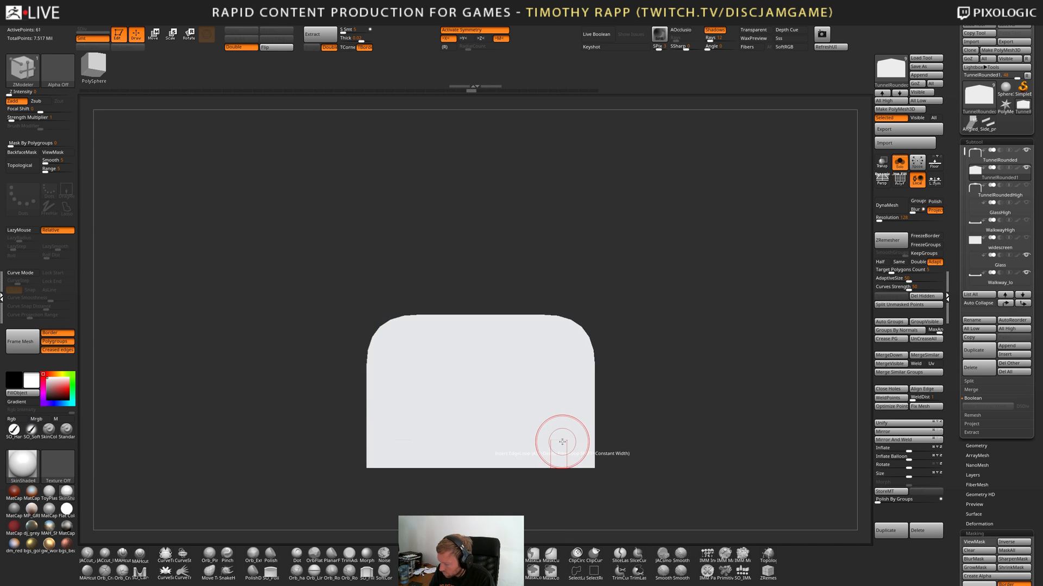
pyautogui.hotkey('shift', 's')
pyautogui.moveTo(699, 398); pyautogui.dragTo(575, 433)
pyautogui.hotkey('shift', 'f')
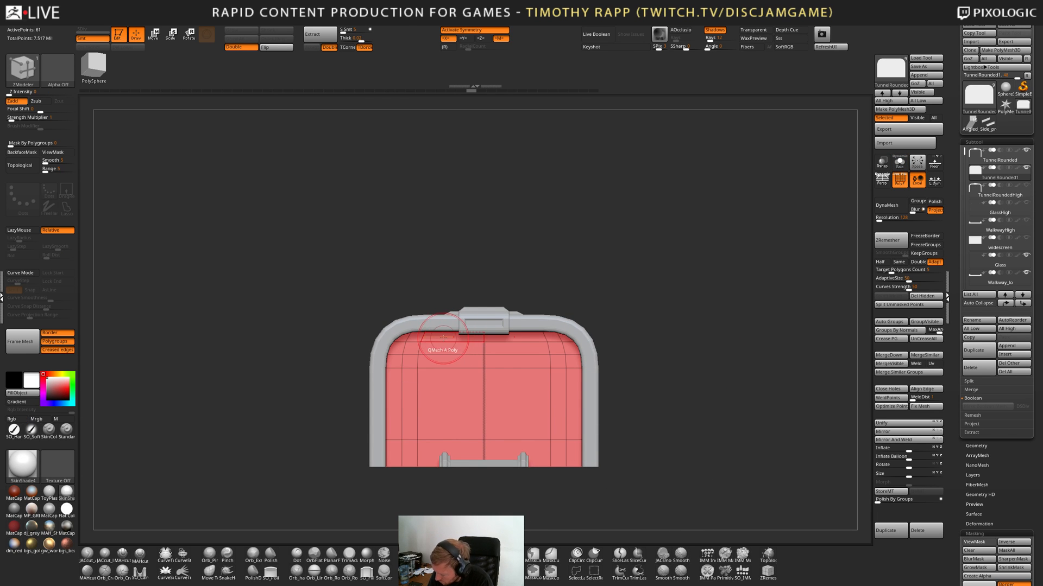
# Try to extrude the door-shaped strip framing the panel's centre with QMesh as its own polygroup.
pyautogui.click(411, 441)
pyautogui.click(421, 361)
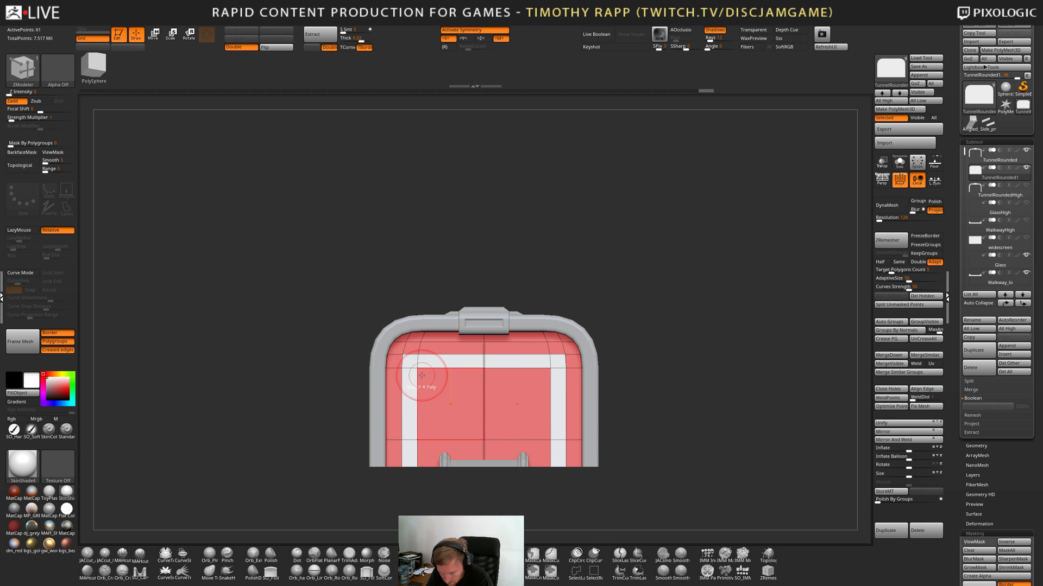
pyautogui.hotkey('alt', 's')
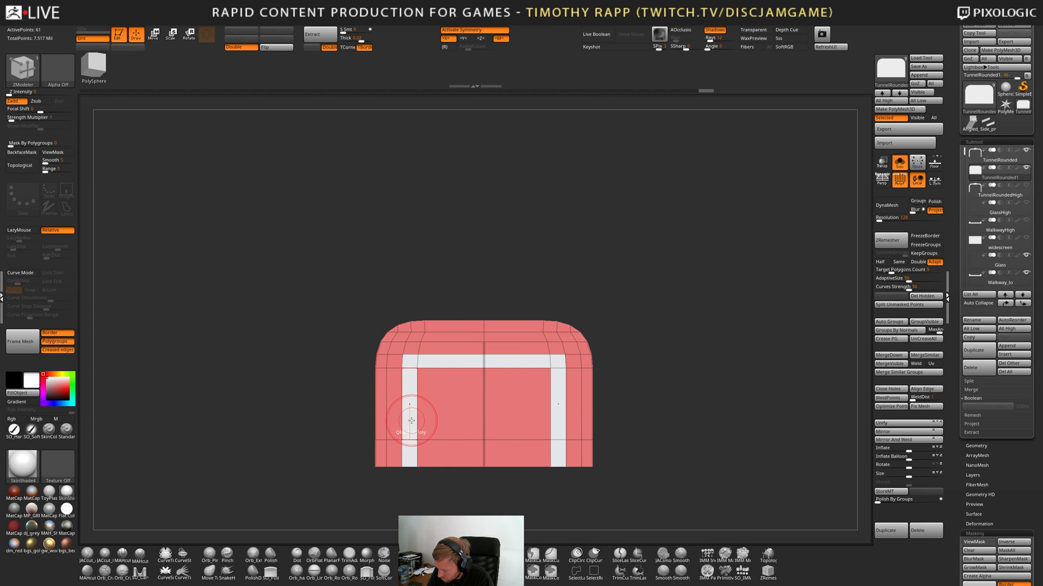
pyautogui.moveTo(417, 407); pyautogui.dragTo(416, 420, button='right')
pyautogui.moveTo(415, 419); pyautogui.dragTo(438, 407)
pyautogui.hotkey('alt', 's')
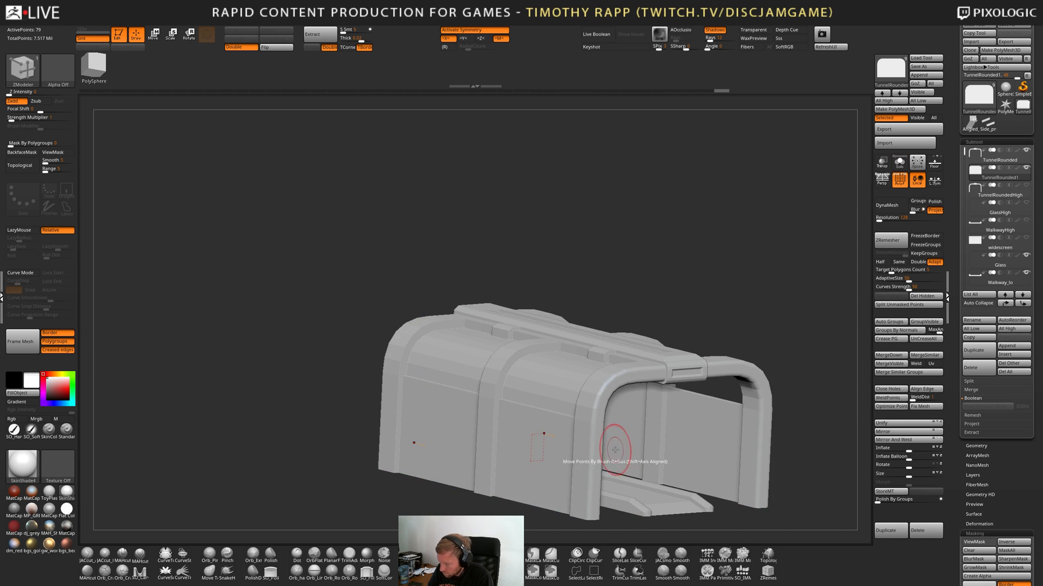
pyautogui.keyDown('shift'); pyautogui.moveTo(616, 442); pyautogui.dragTo(584, 449, button='right'); pyautogui.keyUp('shift')
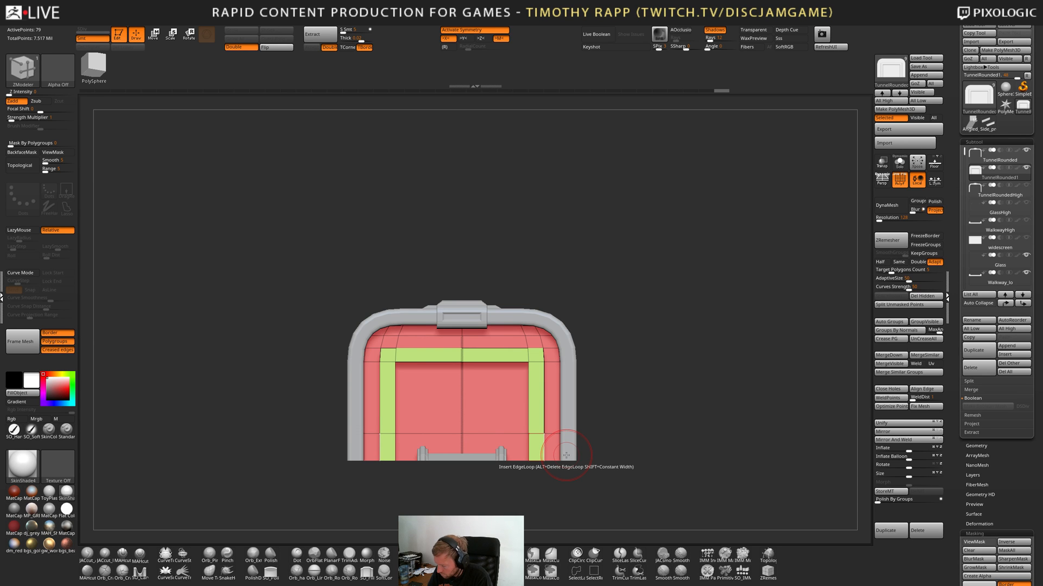
# Undo the strip extrusion and extrude the panel's whole rectangular inner area with QMesh instead.
pyautogui.hotkey('ctrl', 'z')
pyautogui.moveTo(425, 454); pyautogui.dragTo(383, 420, button='right')
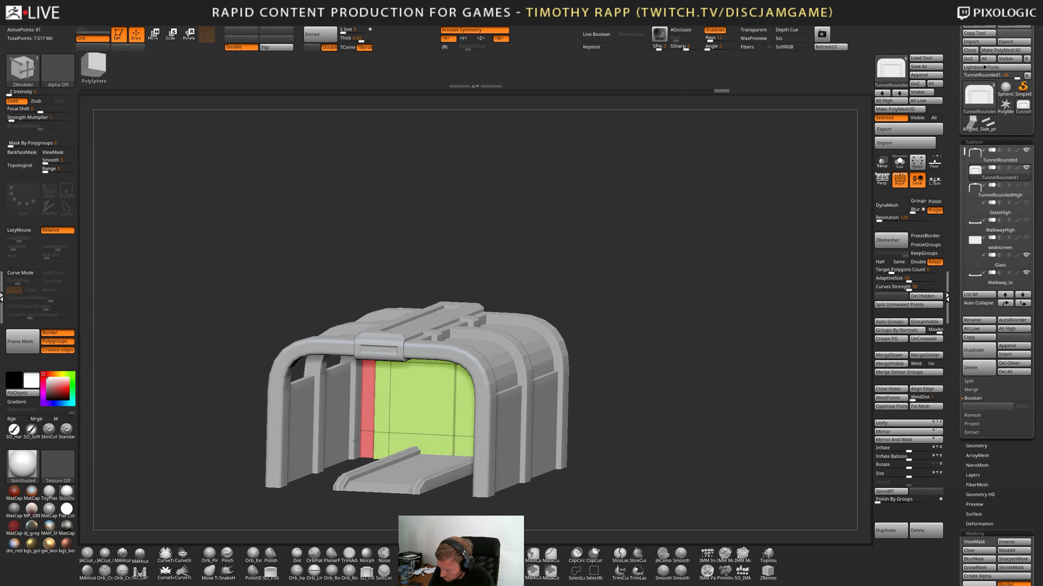
pyautogui.moveTo(344, 442); pyautogui.dragTo(510, 447, button='right')
# Isolate the rectangular inner polygroup and separate it from the panel with Split Hidden.
pyautogui.hotkey('alt', 's')
pyautogui.keyDown('ctrl'); pyautogui.keyDown('shift'); pyautogui.click(460, 439); pyautogui.keyUp('shift'); pyautogui.keyUp('ctrl')
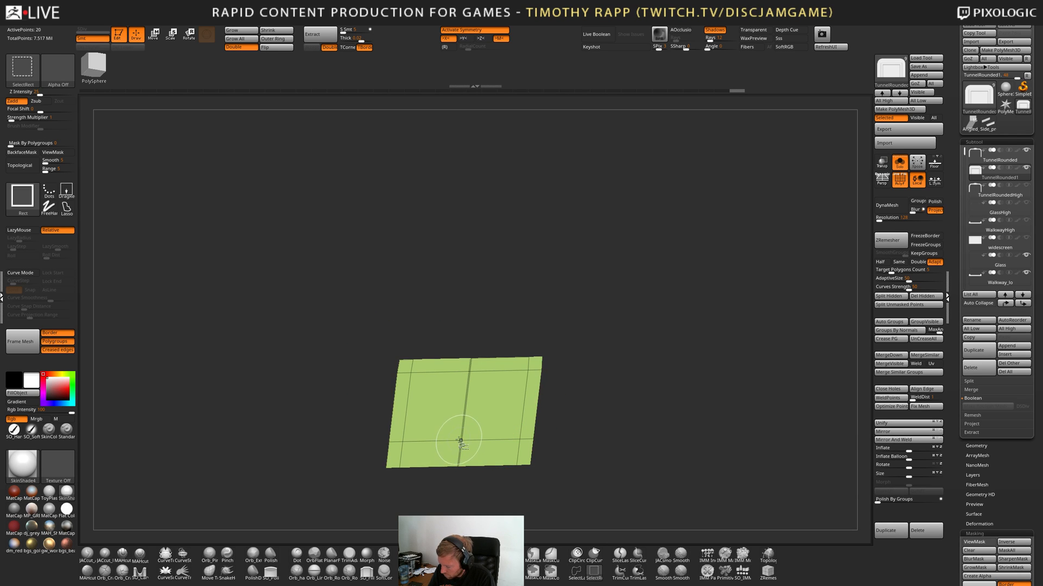
pyautogui.click(888, 295)
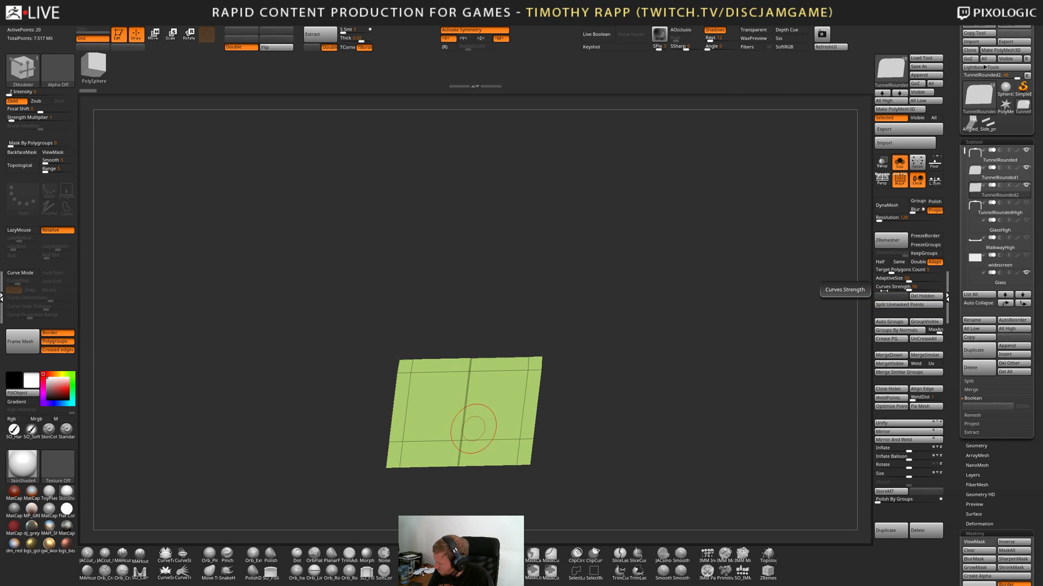
# Delete the three vertical and two horizontal inner edge loops from the separated rectangle.
pyautogui.keyDown('shift'); pyautogui.moveTo(608, 400); pyautogui.dragTo(587, 391, button='right'); pyautogui.keyUp('shift')
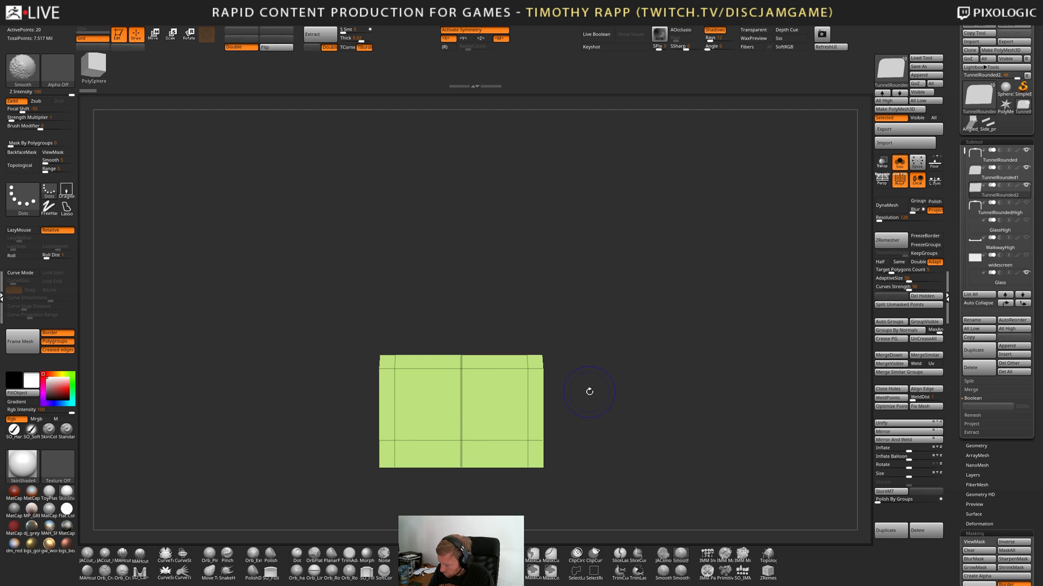
pyautogui.keyDown('alt'); pyautogui.click(397, 420); pyautogui.keyUp('alt')
pyautogui.keyDown('alt'); pyautogui.click(462, 418); pyautogui.keyUp('alt')
pyautogui.keyDown('alt'); pyautogui.click(527, 399); pyautogui.keyUp('alt')
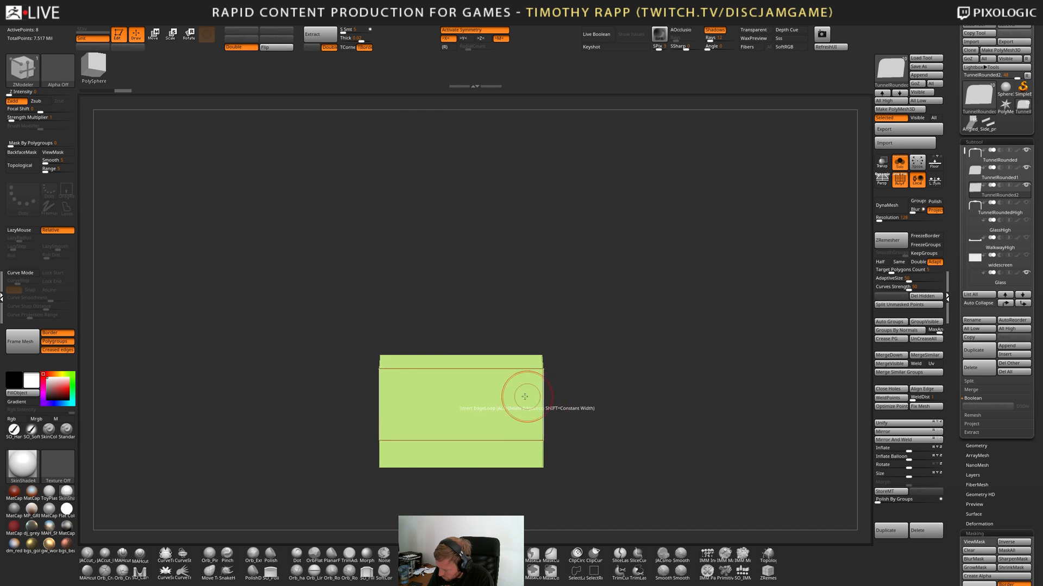
pyautogui.keyDown('alt'); pyautogui.click(411, 439); pyautogui.keyUp('alt')
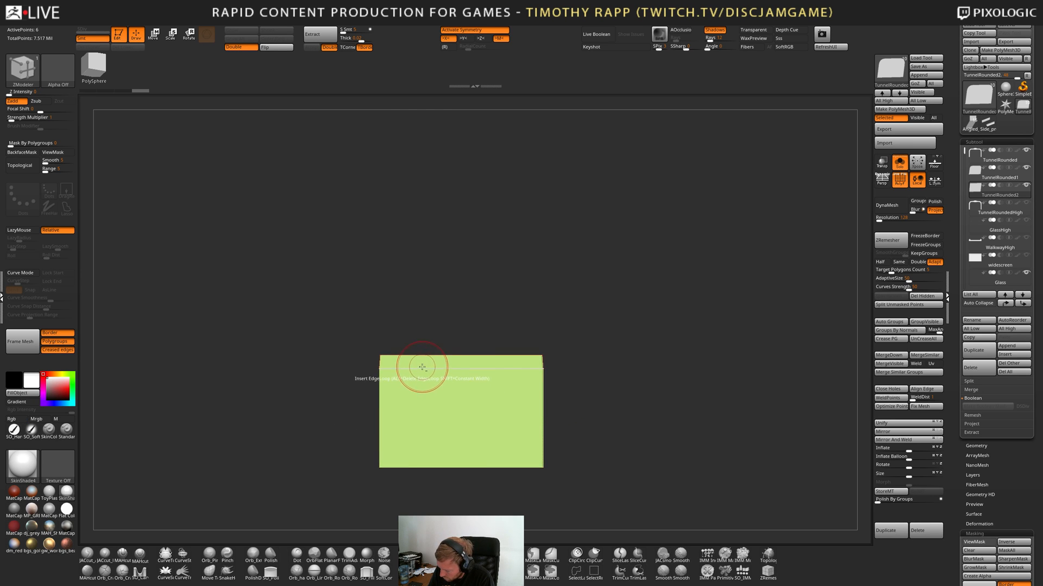
pyautogui.keyDown('alt'); pyautogui.click(422, 368); pyautogui.keyUp('alt')
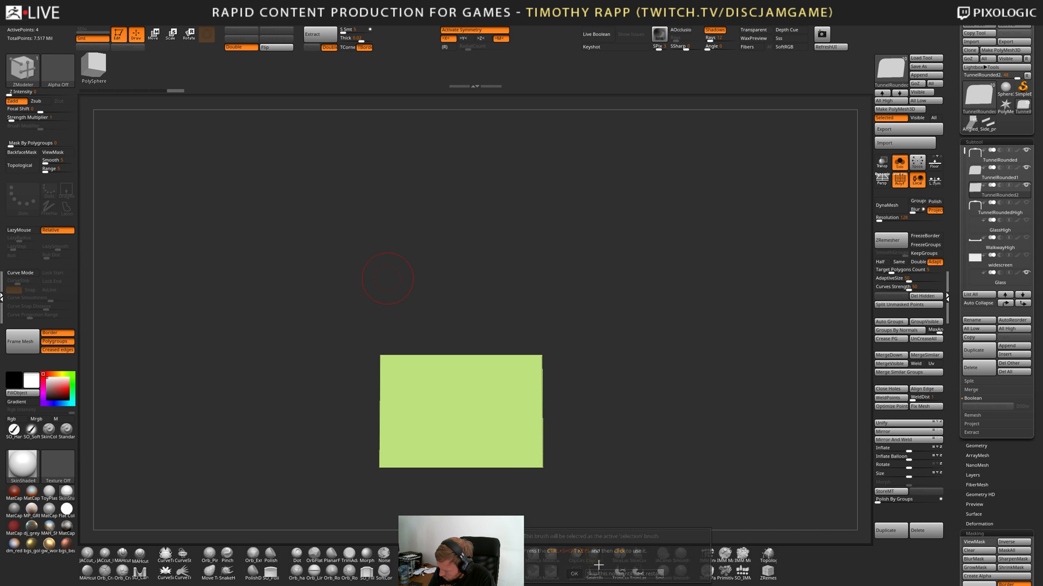
# Clip the rectangle's side and top edges straight with ClipCurve and show the tunnel around it again.
pyautogui.click(594, 560)
pyautogui.keyDown('ctrl'); pyautogui.keyDown('shift'); pyautogui.moveTo(384, 499); pyautogui.dragTo(383, 265); pyautogui.keyUp('shift'); pyautogui.keyUp('ctrl')
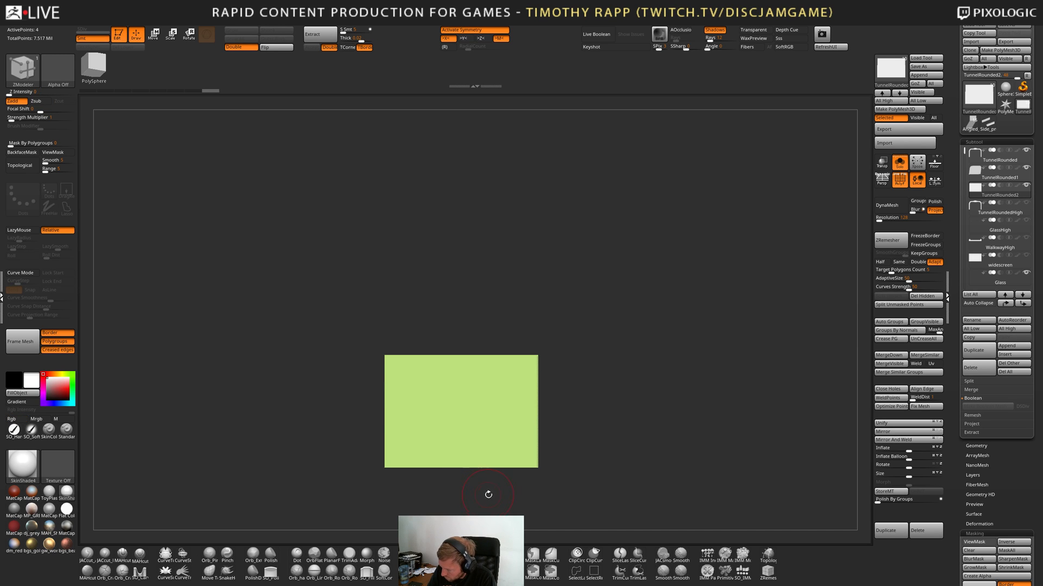
pyautogui.hotkey('ctrl', 'z')
pyautogui.hotkey('ctrl', 'shift', 'z')
pyautogui.keyDown('ctrl'); pyautogui.keyDown('shift'); pyautogui.moveTo(308, 356); pyautogui.dragTo(659, 358); pyautogui.keyUp('shift'); pyautogui.keyUp('ctrl')
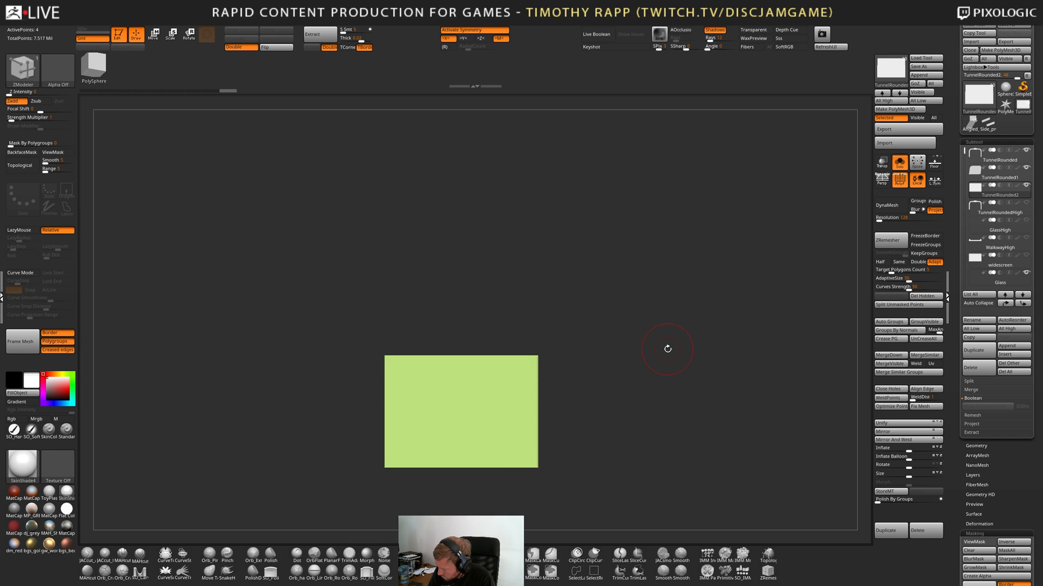
pyautogui.click(899, 163)
pyautogui.moveTo(607, 401)
pyautogui.mouseDown()
pyautogui.moveTo(611, 413)
pyautogui.moveTo(612, 398)
pyautogui.mouseUp()
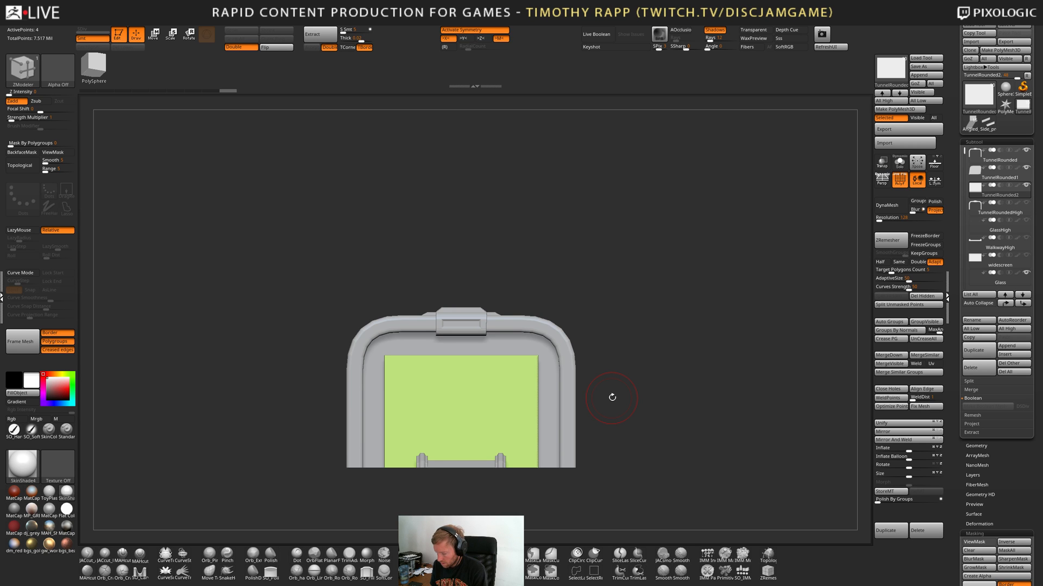
pyautogui.moveTo(618, 460); pyautogui.dragTo(702, 462)
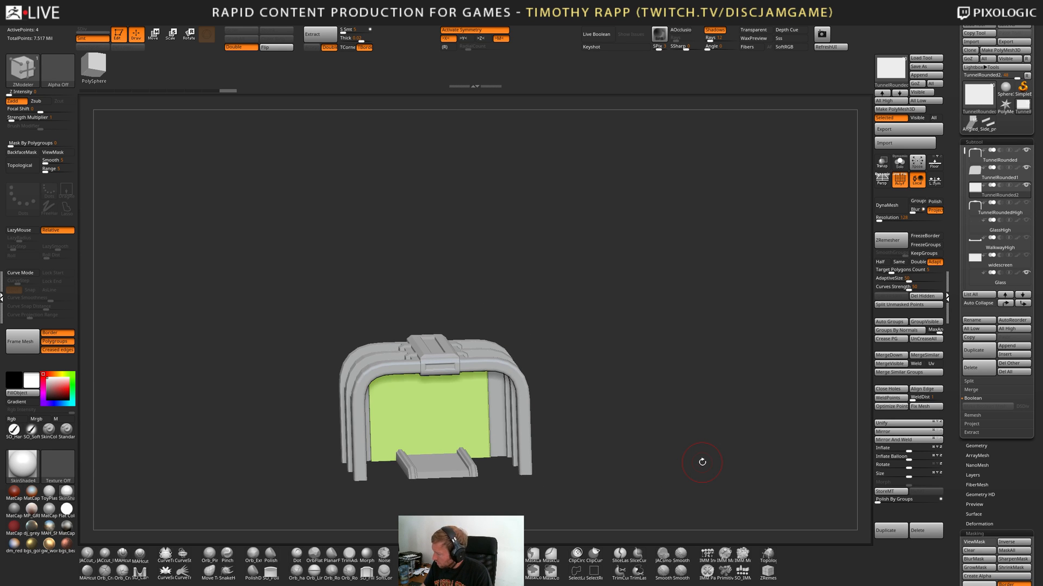
# Select the Refbody figure in the Angled_wall tool and append it to the tunnel tool as a scale reference.
pyautogui.click(973, 125)
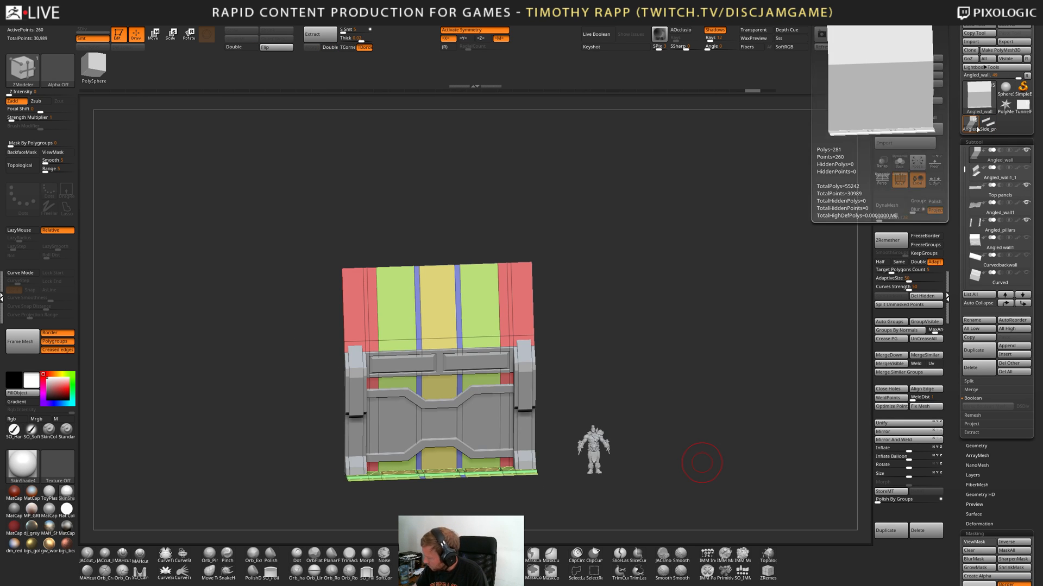
pyautogui.keyDown('alt'); pyautogui.click(600, 442); pyautogui.keyUp('alt')
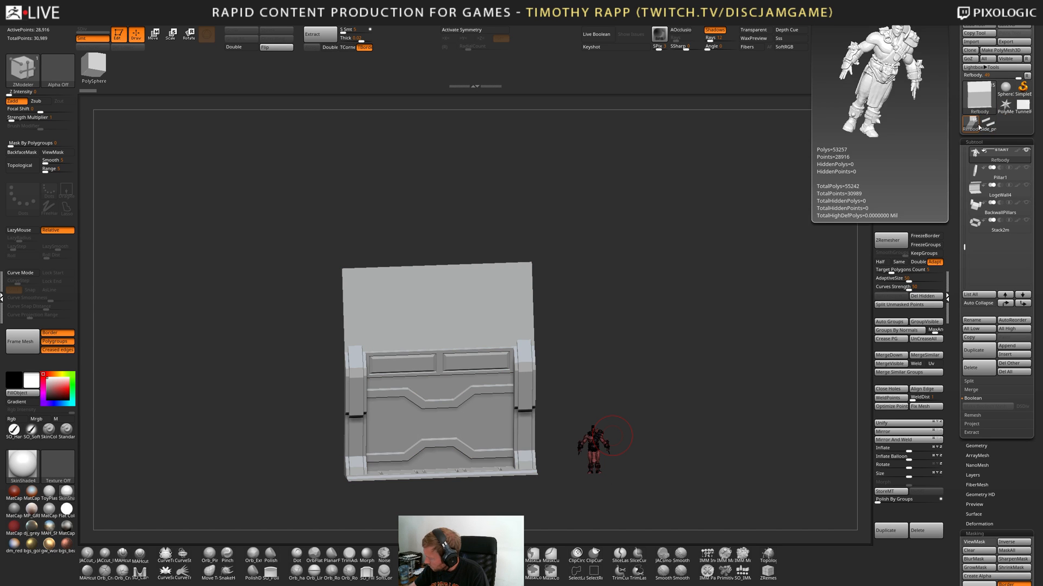
pyautogui.moveTo(991, 128)
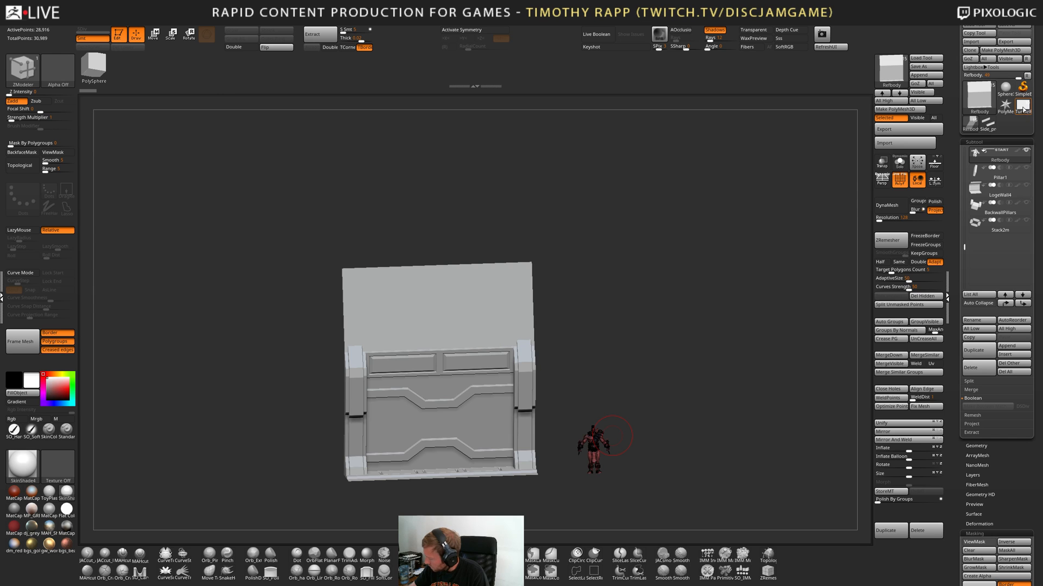
pyautogui.click(1023, 108)
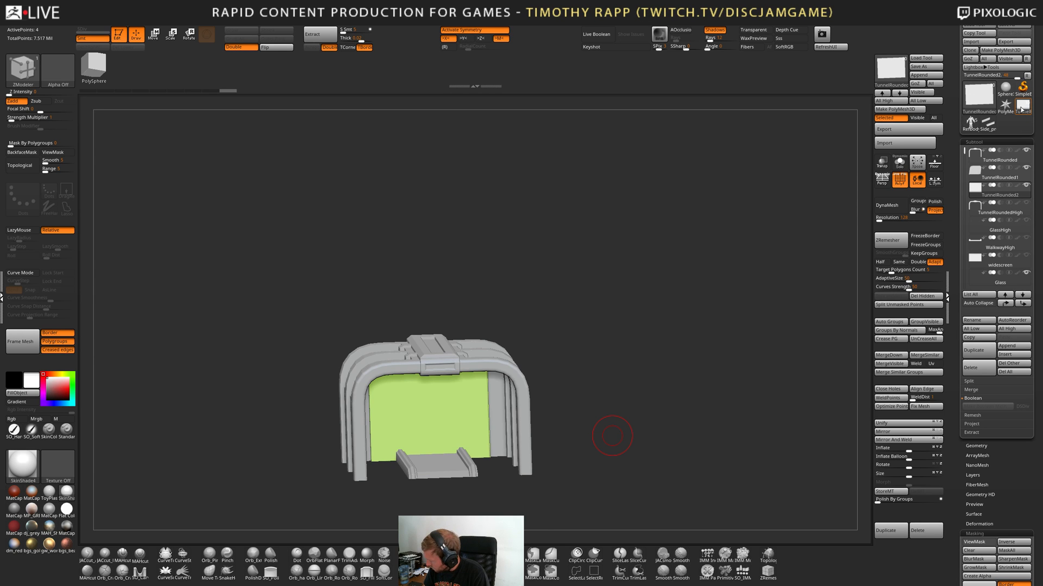
pyautogui.click(1013, 346)
pyautogui.click(936, 416)
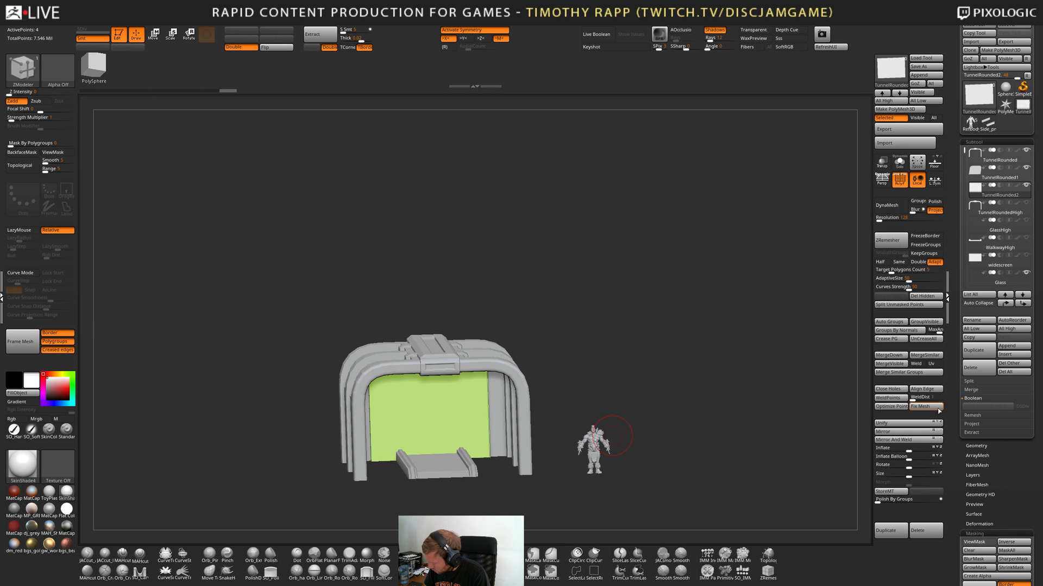
# Move the appended Refbody figure sideways, closer to the tunnel's outer edge.
pyautogui.keyDown('shift'); pyautogui.moveTo(686, 445); pyautogui.dragTo(654, 440); pyautogui.keyUp('shift')
pyautogui.press('w')
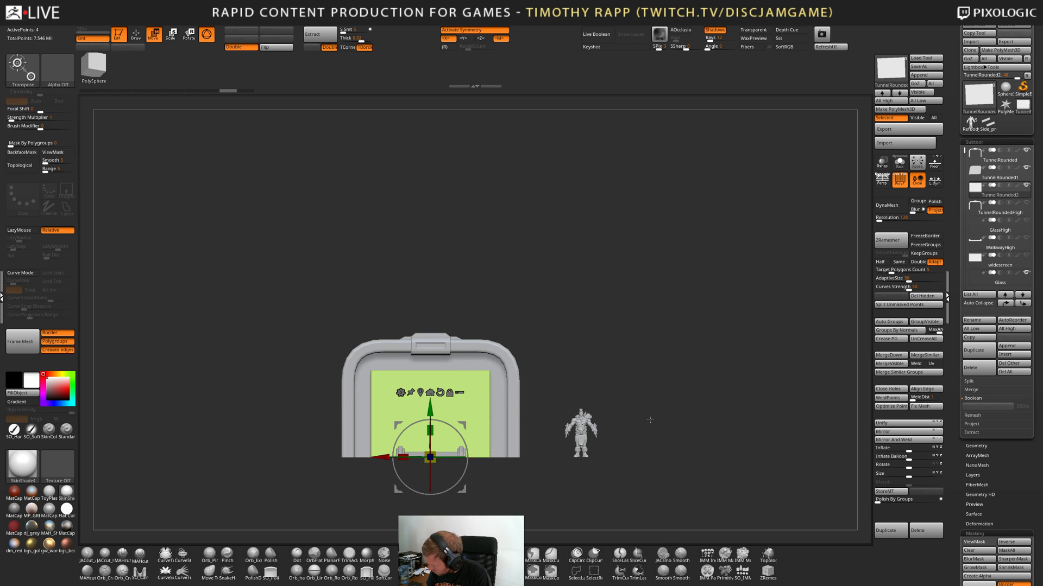
pyautogui.press('q')
pyautogui.keyDown('alt'); pyautogui.click(585, 438); pyautogui.keyUp('alt')
pyautogui.press('w')
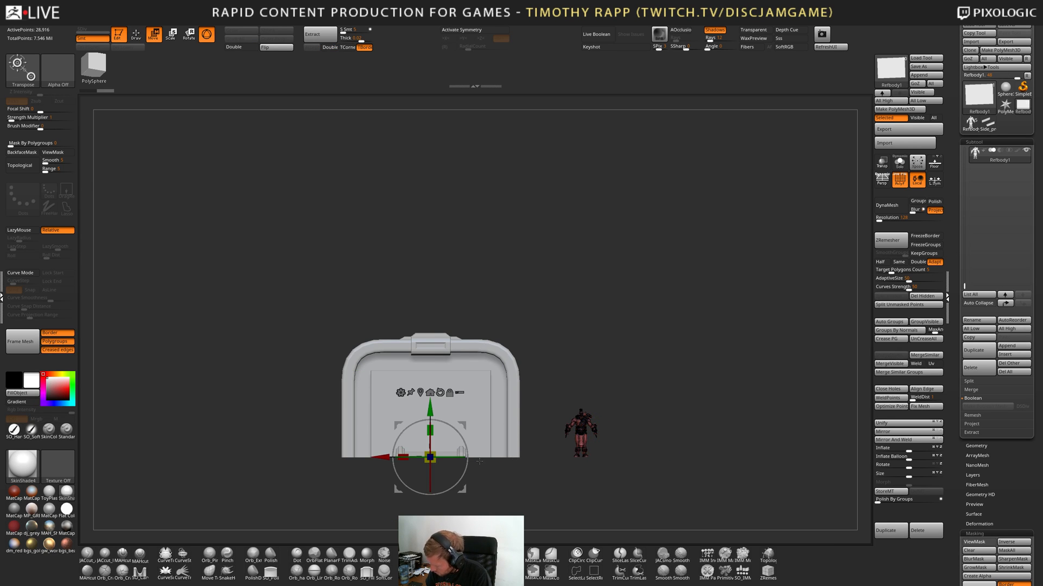
pyautogui.moveTo(383, 456)
pyautogui.mouseDown()
pyautogui.moveTo(285, 472)
pyautogui.moveTo(346, 483)
pyautogui.mouseUp()
pyautogui.moveTo(516, 435)
pyautogui.mouseDown()
pyautogui.moveTo(519, 472)
pyautogui.moveTo(546, 481)
pyautogui.moveTo(595, 474)
pyautogui.mouseUp()
pyautogui.press('q')
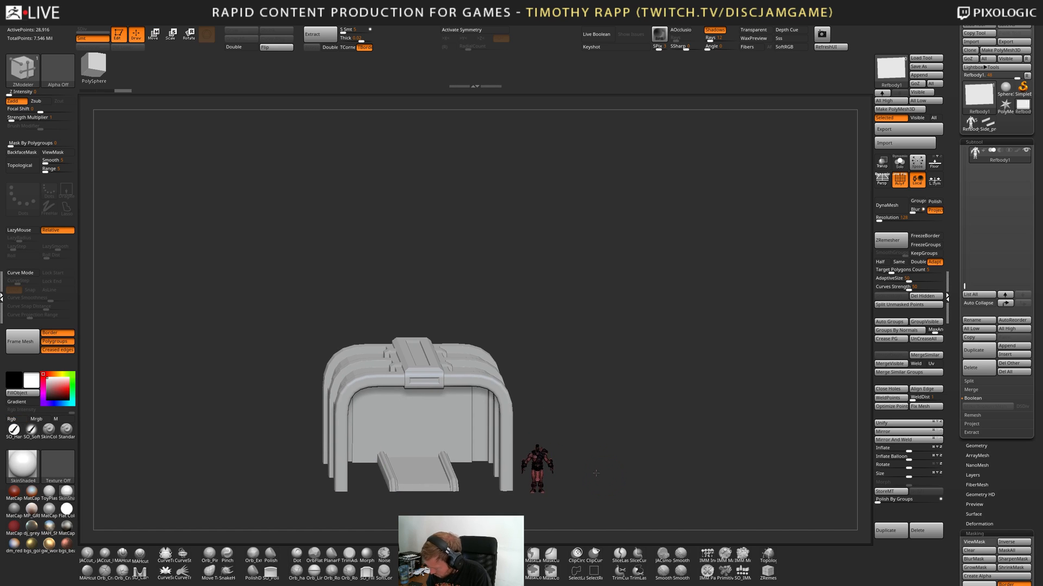
# Select the rectangular door panel, turn off the polyframe and examine the door's size against the reference figure.
pyautogui.keyDown('alt'); pyautogui.click(455, 435); pyautogui.keyUp('alt')
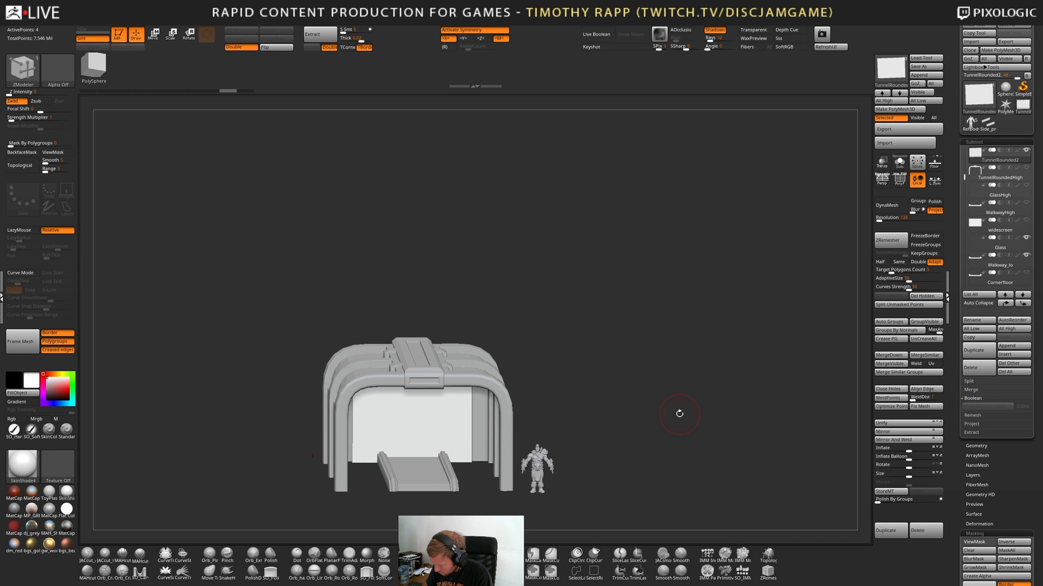
pyautogui.moveTo(620, 461); pyautogui.dragTo(633, 454)
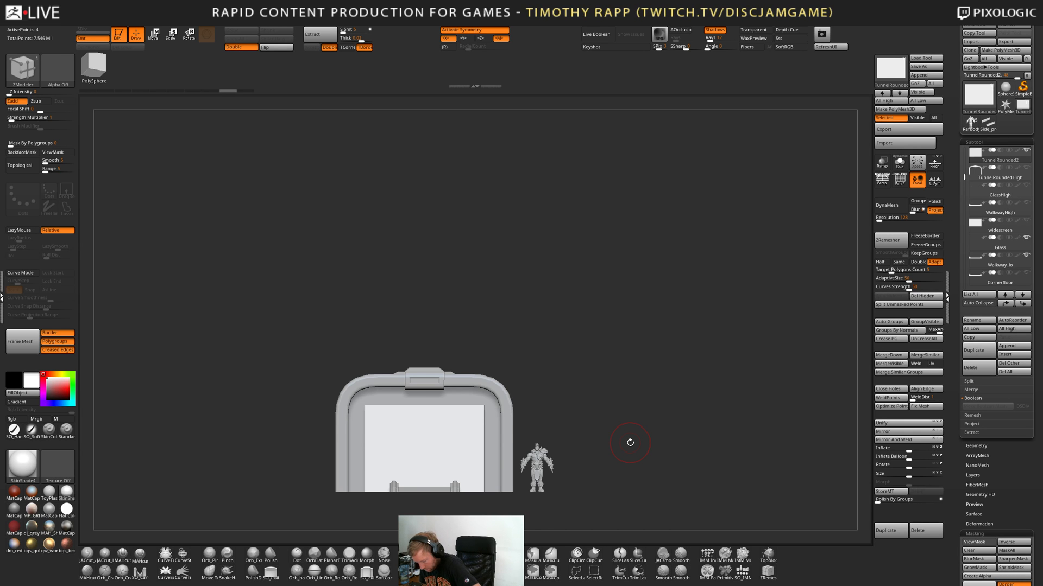
pyautogui.moveTo(630, 442); pyautogui.dragTo(487, 481)
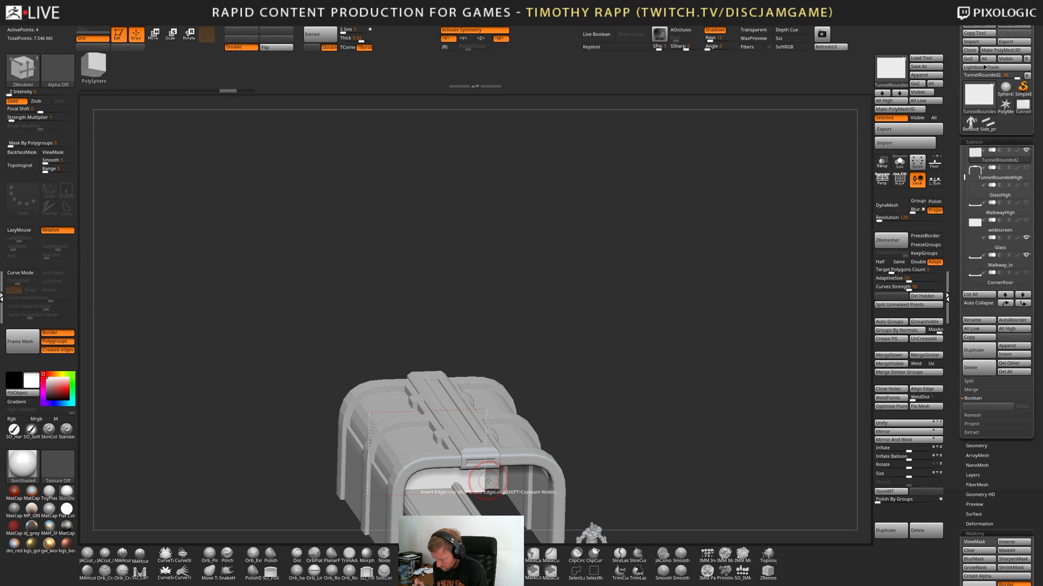
pyautogui.moveTo(488, 481); pyautogui.dragTo(711, 499)
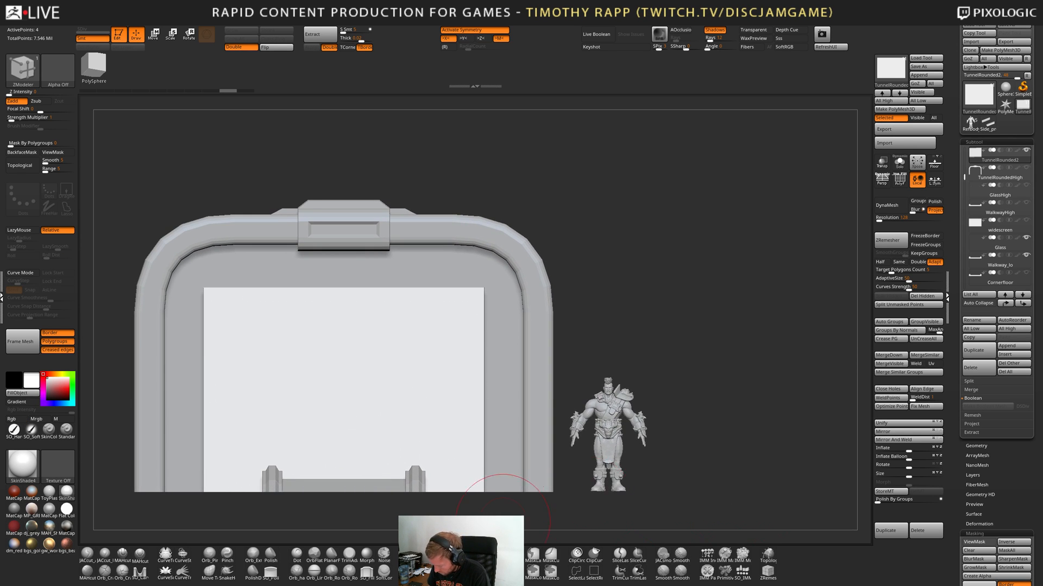
pyautogui.moveTo(436, 504); pyautogui.dragTo(527, 519)
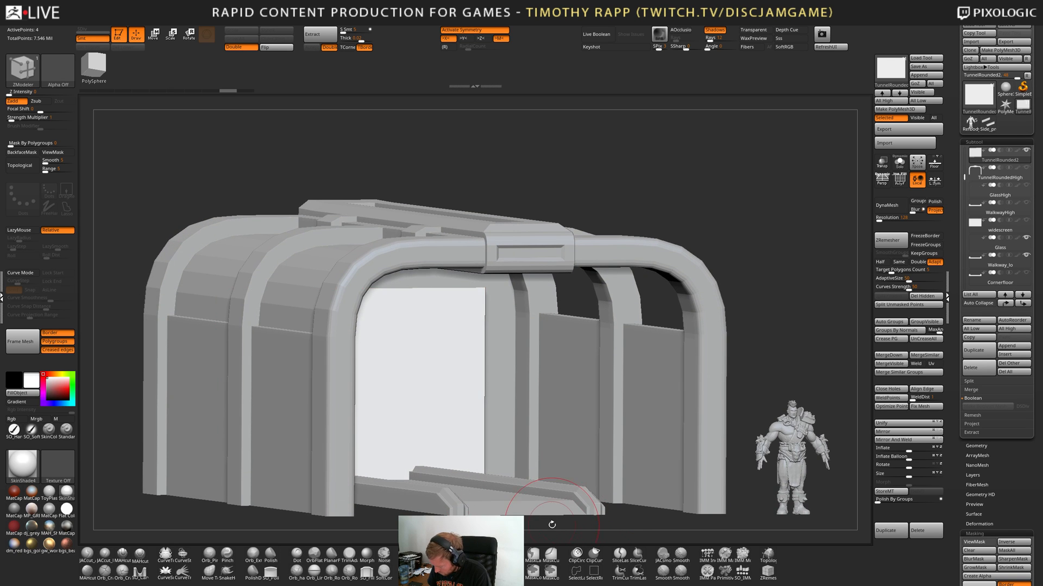
pyautogui.keyDown('shift'); pyautogui.moveTo(591, 511); pyautogui.dragTo(565, 510); pyautogui.keyUp('shift')
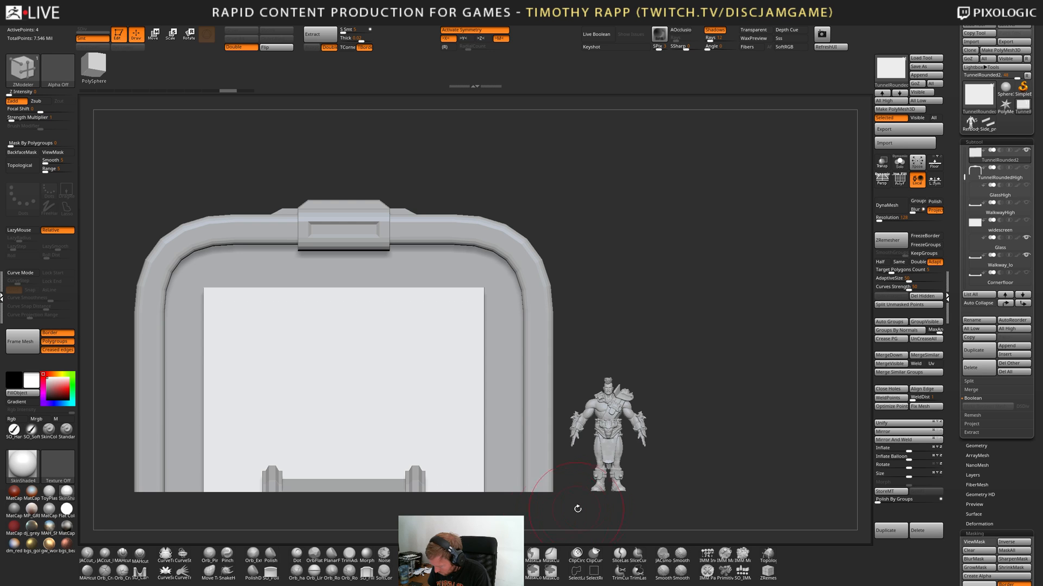
# Move the Refbody figure sideways in front of the rectangular door panel.
pyautogui.keyDown('alt'); pyautogui.click(612, 457); pyautogui.keyUp('alt')
pyautogui.press('w')
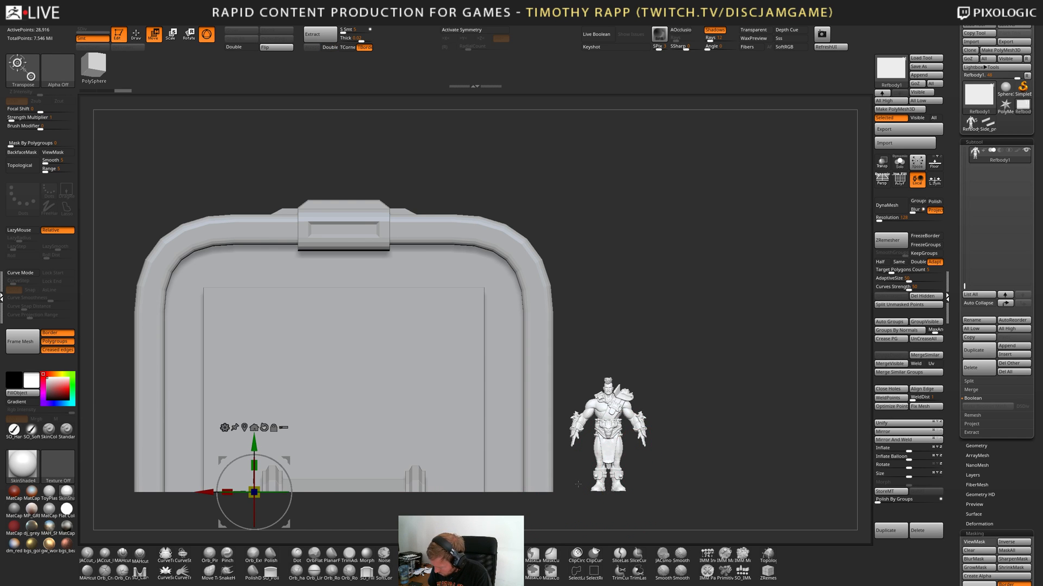
pyautogui.moveTo(239, 490); pyautogui.dragTo(2, 479)
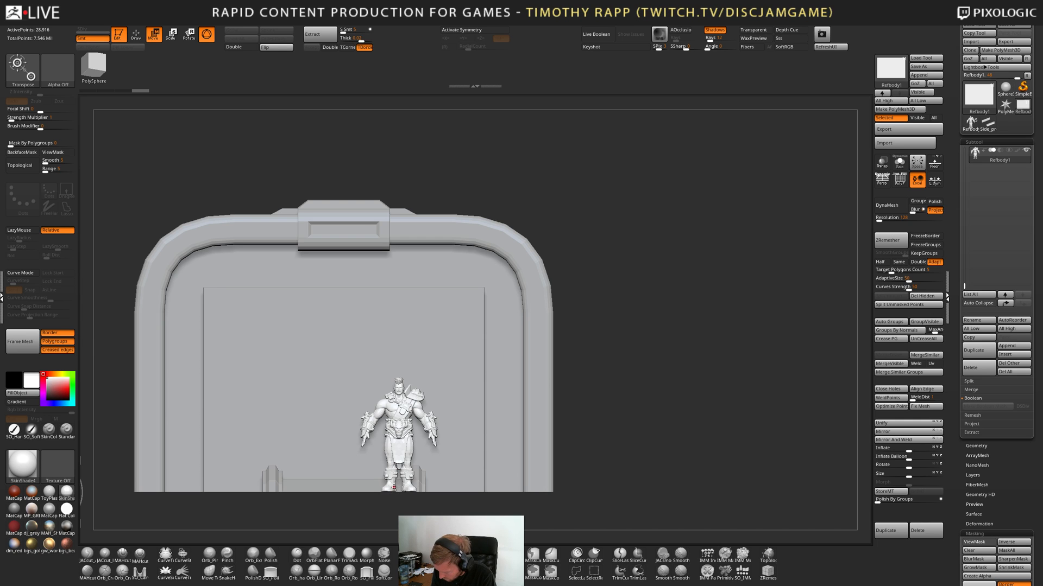
# Centre the transform gizmo on the reference character and move the figure between the walkway rails as a scale check.
pyautogui.keyDown('ctrl'); pyautogui.moveTo(461, 480); pyautogui.dragTo(435, 484, button='right'); pyautogui.keyUp('ctrl')
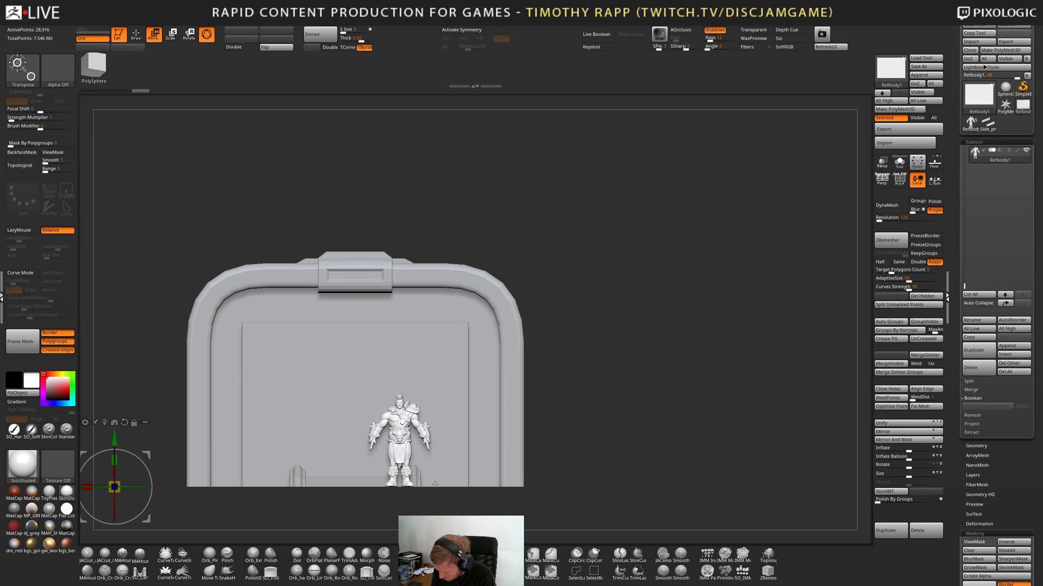
pyautogui.click(104, 422)
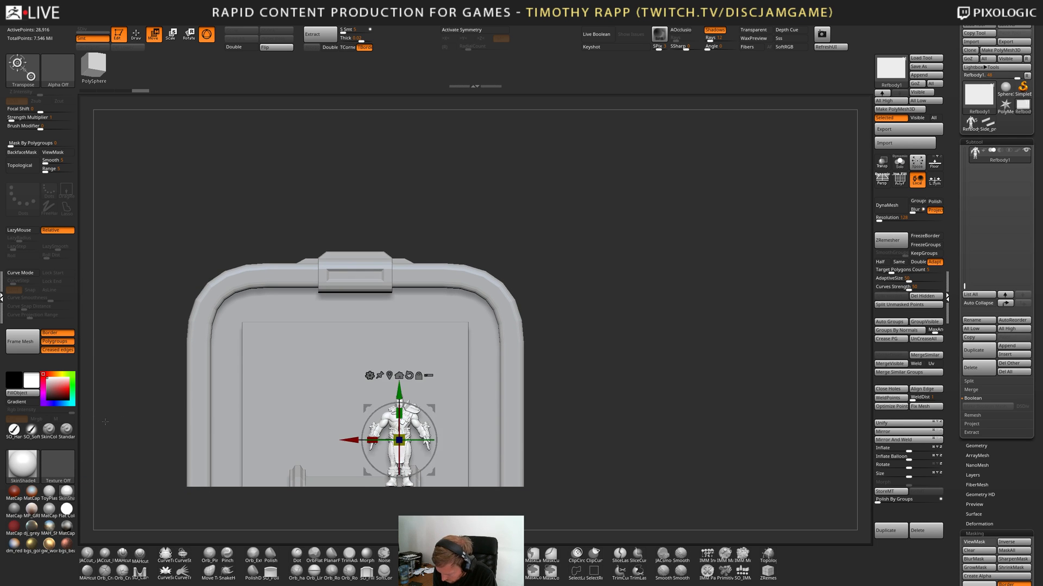
pyautogui.moveTo(413, 415); pyautogui.dragTo(429, 389)
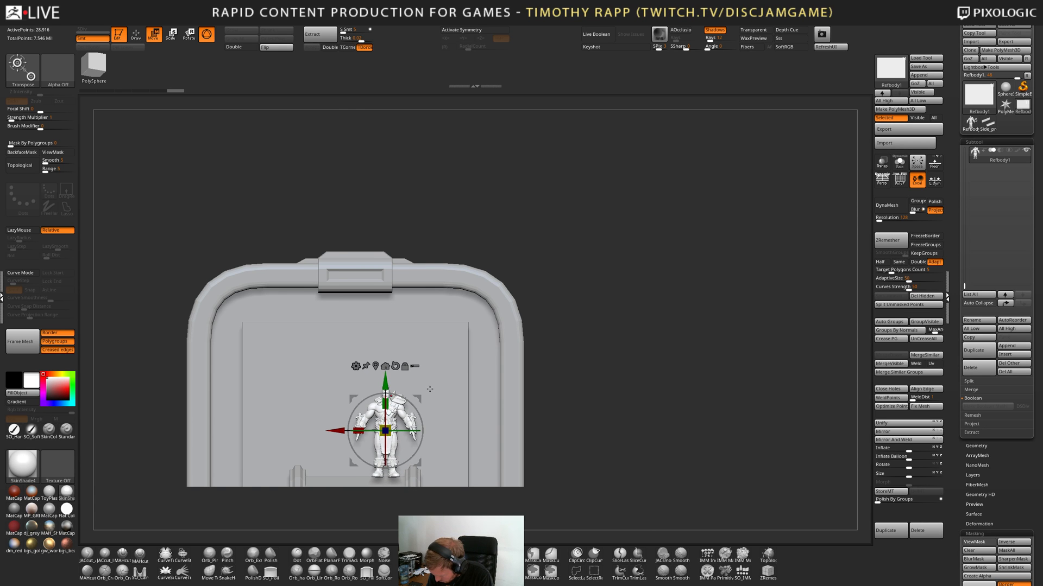
pyautogui.keyDown('alt'); pyautogui.moveTo(599, 441); pyautogui.dragTo(654, 438); pyautogui.keyUp('alt')
pyautogui.keyDown('alt'); pyautogui.moveTo(566, 459); pyautogui.dragTo(556, 395); pyautogui.keyUp('alt')
pyautogui.moveTo(433, 491); pyautogui.dragTo(496, 489)
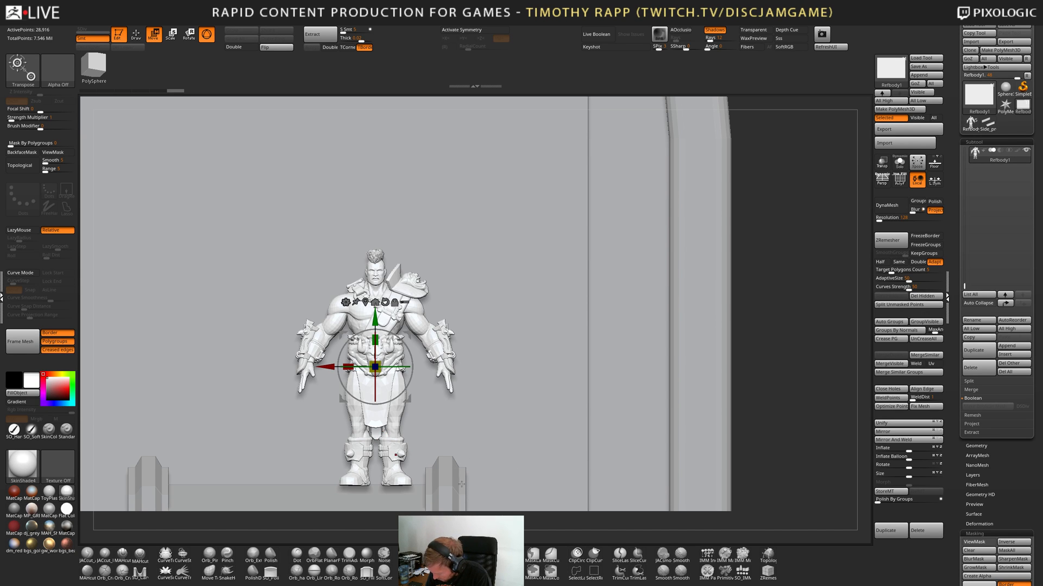
pyautogui.moveTo(456, 490); pyautogui.dragTo(516, 489)
pyautogui.keyDown('alt'); pyautogui.moveTo(587, 486); pyautogui.dragTo(527, 454); pyautogui.keyUp('alt')
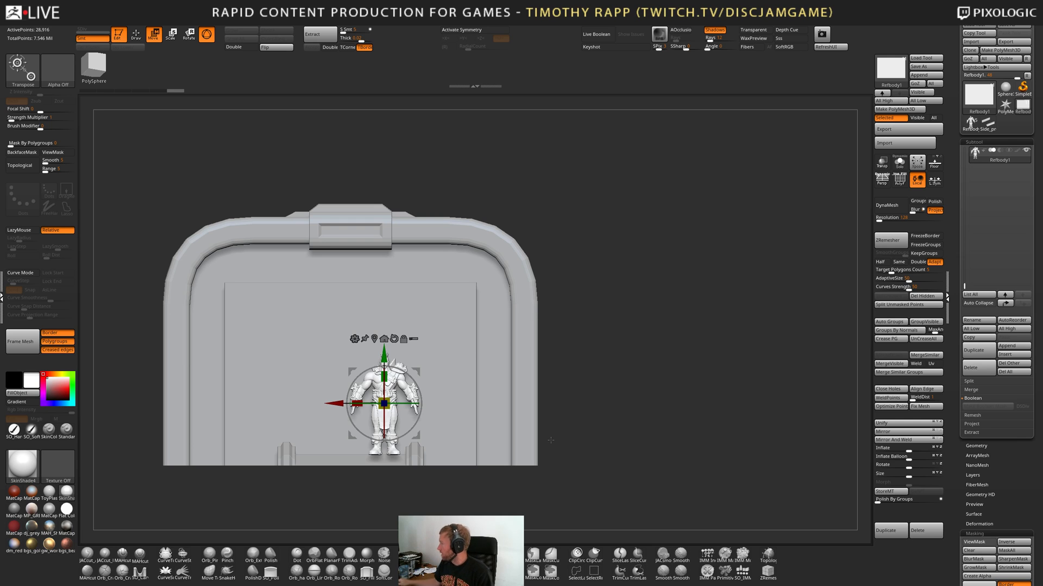
# Switch to Maya to view the door in the stadium scene, return to ZBrush and examine the tunnel from an angle.
pyautogui.moveTo(13, 545)
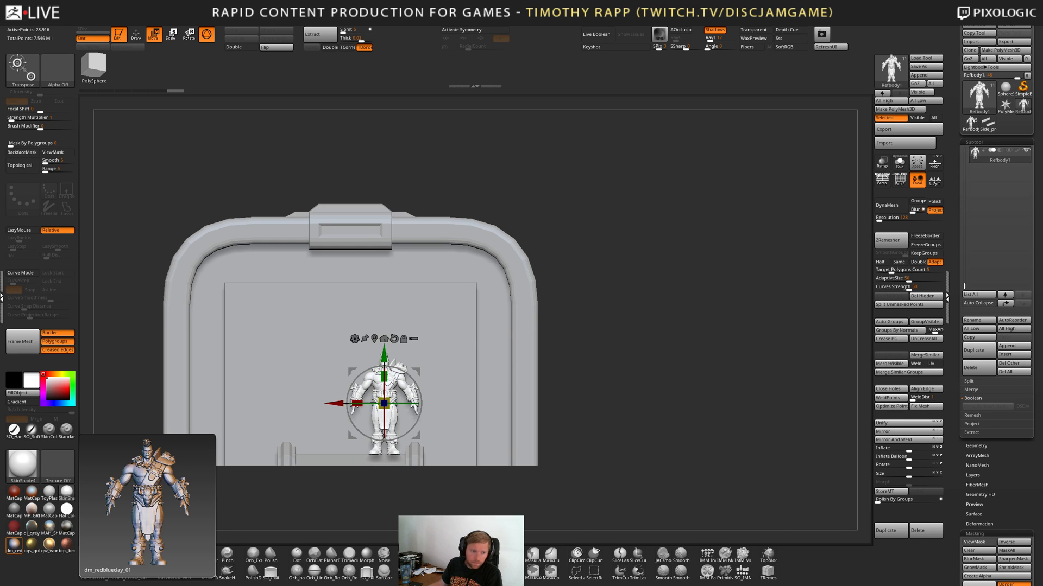
pyautogui.hotkey('alt', 'Tab')
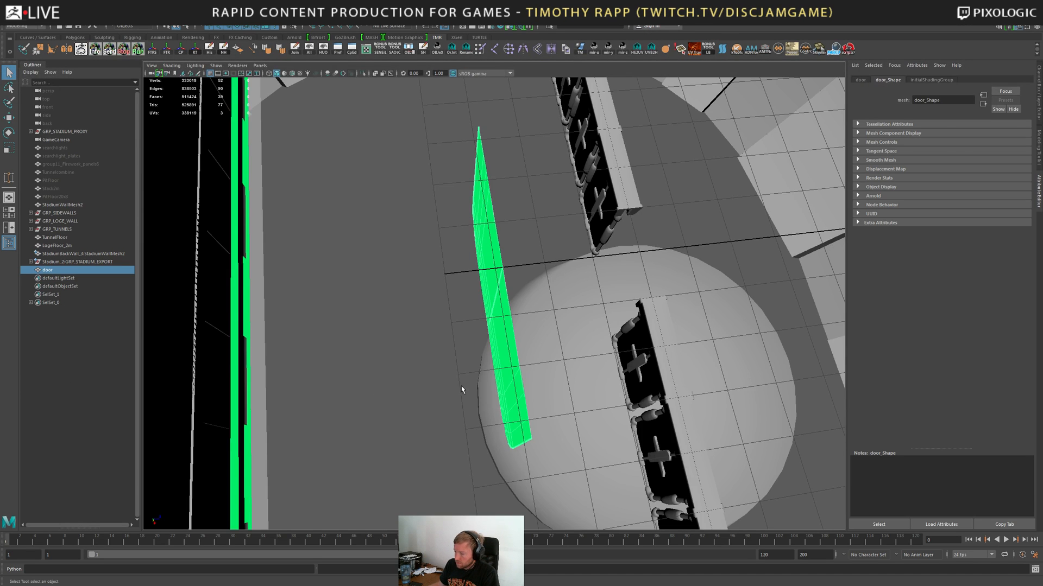
pyautogui.keyDown('alt'); pyautogui.moveTo(462, 389); pyautogui.dragTo(417, 285); pyautogui.keyUp('alt')
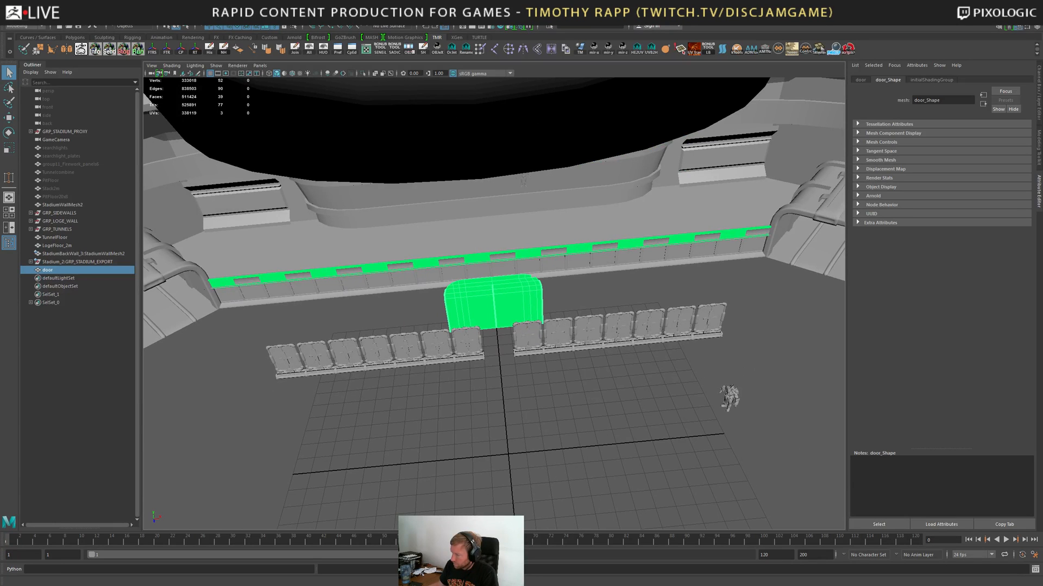
pyautogui.hotkey('alt', 'Tab')
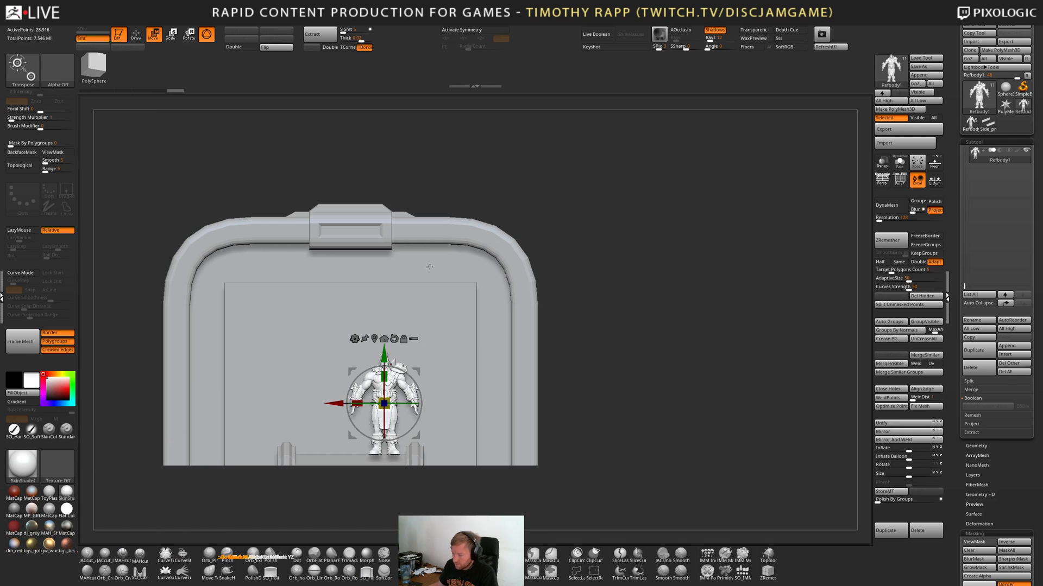
pyautogui.moveTo(754, 275); pyautogui.dragTo(762, 296)
pyautogui.keyDown('alt'); pyautogui.moveTo(653, 288); pyautogui.dragTo(674, 298); pyautogui.keyUp('alt')
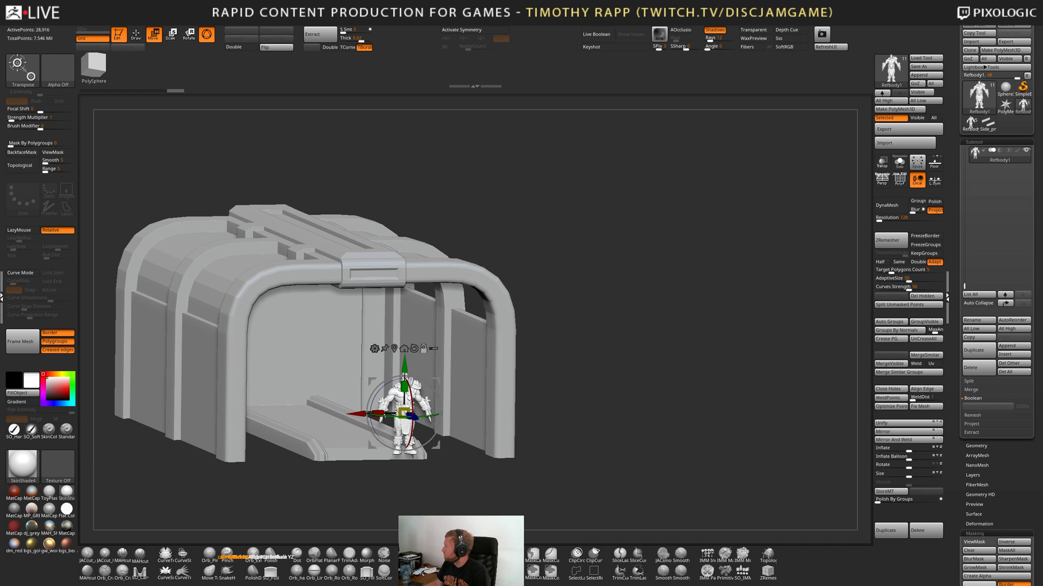
pyautogui.moveTo(638, 389); pyautogui.dragTo(646, 390)
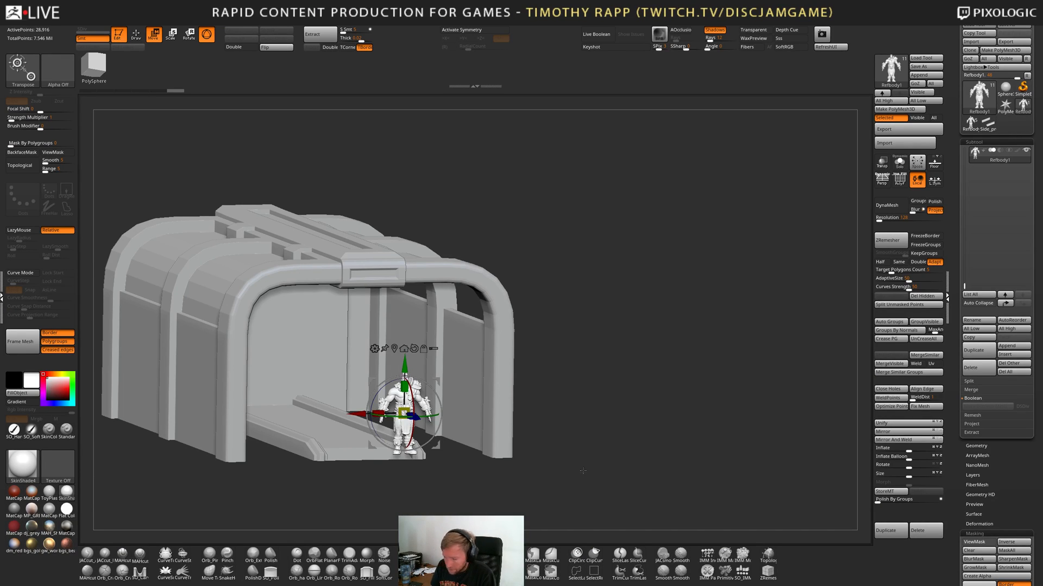
pyautogui.moveTo(582, 471); pyautogui.dragTo(605, 465)
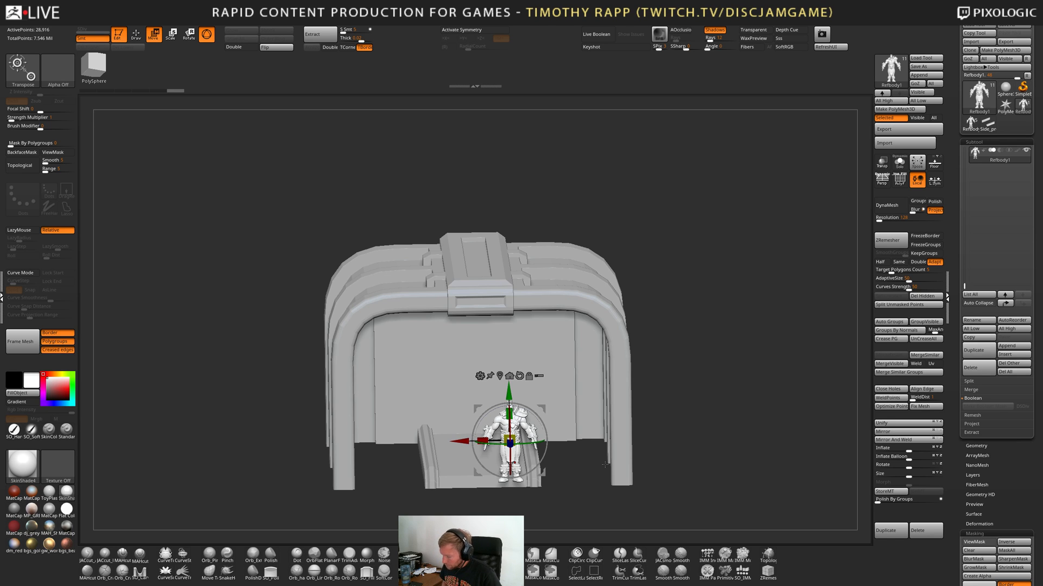
# Undo the reference character's last moves back to its place beside the tunnel.
pyautogui.keyDown('shift'); pyautogui.moveTo(605, 465); pyautogui.dragTo(708, 474); pyautogui.keyUp('shift')
pyautogui.hotkey('ctrl', 'z')
pyautogui.hotkey('ctrl', 'z')
pyautogui.hotkey('ctrl', 'z')
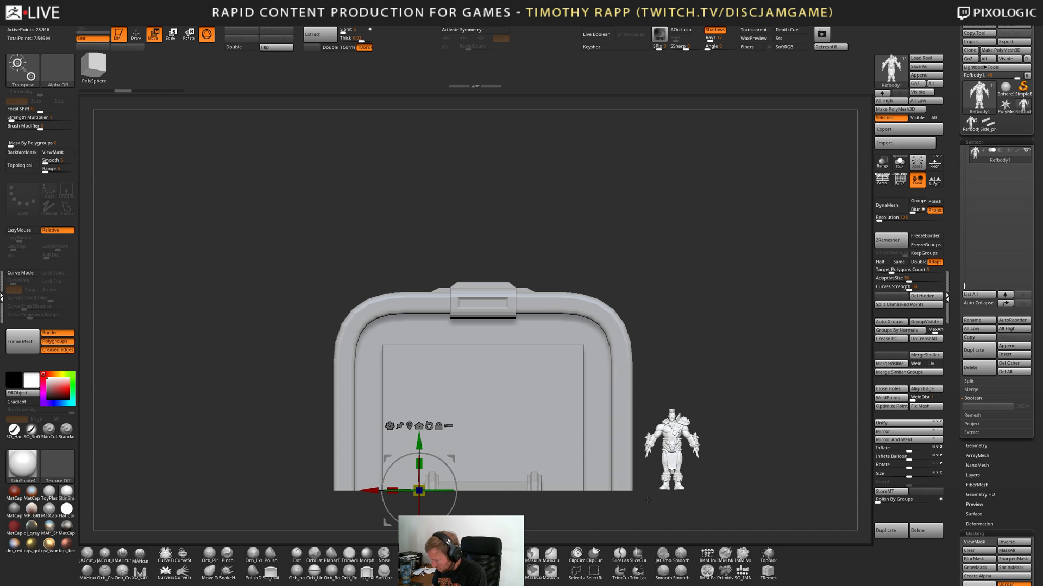
# Select the flat back panel of the tunnel, turn on its polyframe display and isolate it in a straight front view.
pyautogui.press('q')
pyautogui.keyDown('alt'); pyautogui.click(559, 432); pyautogui.keyUp('alt')
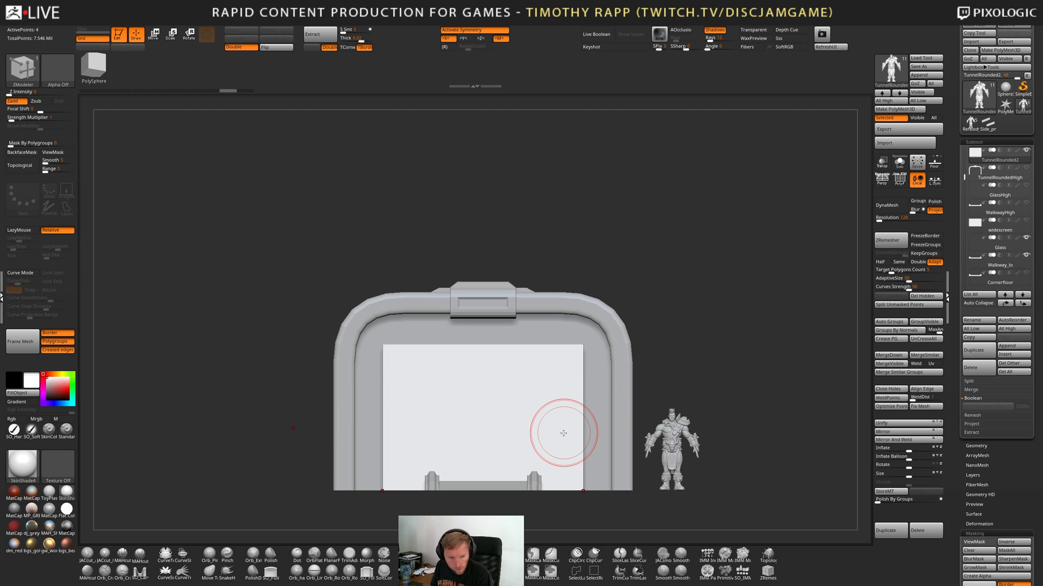
pyautogui.hotkey('shift', 'f')
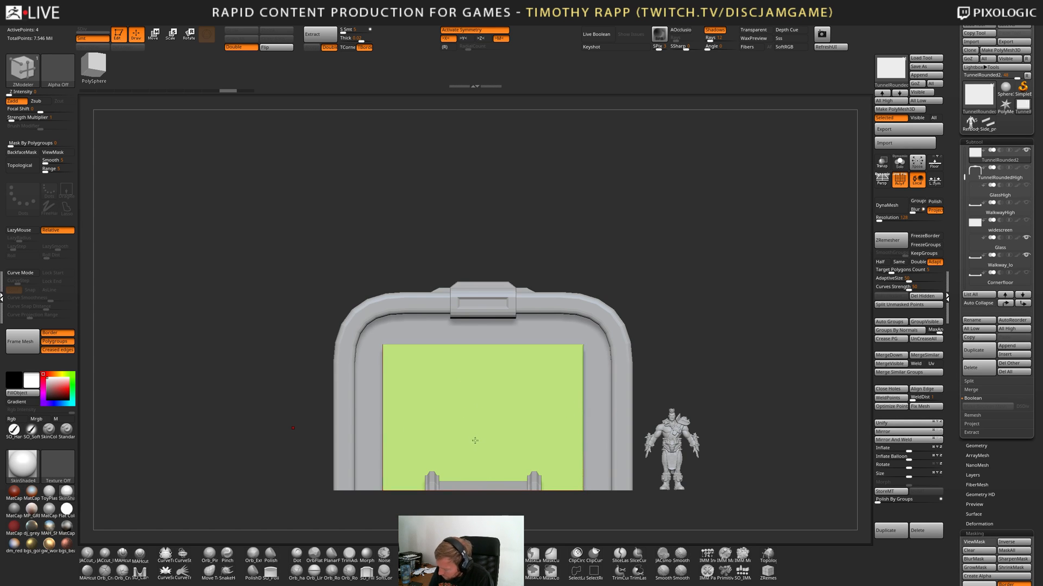
pyautogui.moveTo(482, 441)
pyautogui.mouseDown(button='right')
pyautogui.moveTo(514, 455)
pyautogui.moveTo(526, 442)
pyautogui.moveTo(526, 454)
pyautogui.moveTo(554, 442)
pyautogui.mouseUp(button='right')
pyautogui.hotkey('alt', 's')
pyautogui.press('f')
pyautogui.press('f')
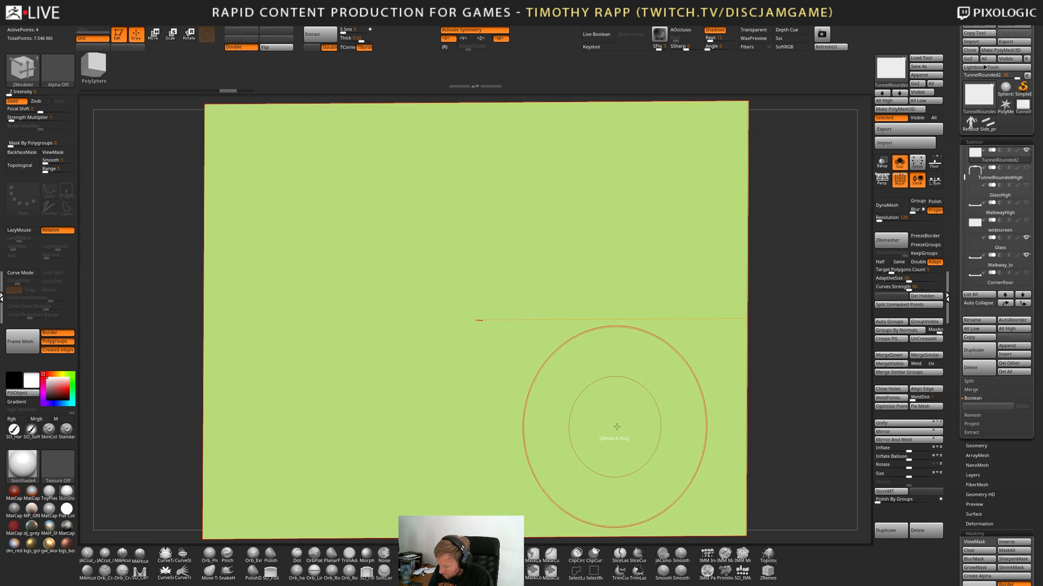
pyautogui.moveTo(614, 426)
pyautogui.keyDown('ctrl'); pyautogui.mouseDown(button='right')
pyautogui.moveTo(589, 430)
pyautogui.moveTo(603, 432)
pyautogui.mouseUp(button='right'); pyautogui.keyUp('ctrl')
pyautogui.keyDown('alt'); pyautogui.moveTo(605, 433); pyautogui.dragTo(505, 352, button='right'); pyautogui.keyUp('alt')
pyautogui.keyDown('alt'); pyautogui.moveTo(572, 411); pyautogui.dragTo(563, 425, button='right'); pyautogui.keyUp('alt')
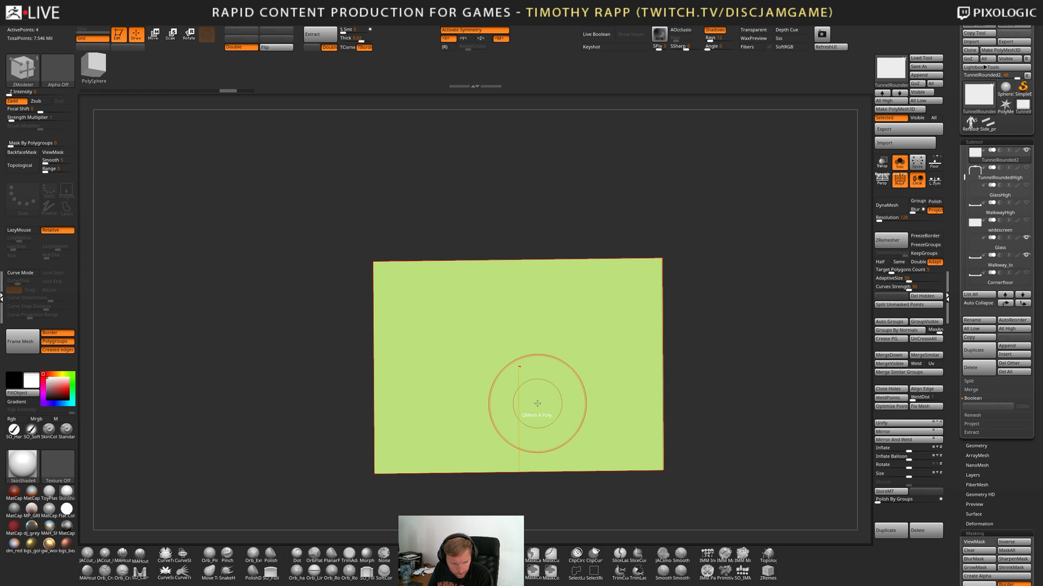
pyautogui.keyDown('shift'); pyautogui.moveTo(537, 404); pyautogui.dragTo(522, 419, button='right'); pyautogui.keyUp('shift')
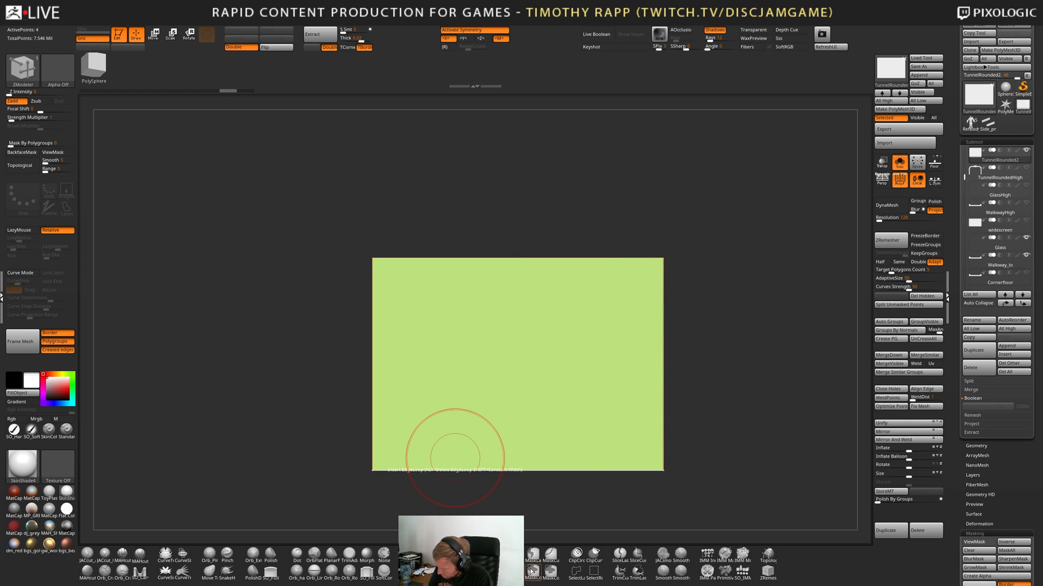
# Try to cut the isolated panel with the ClipCircleCenter brush, and undo the result.
pyautogui.click(577, 555)
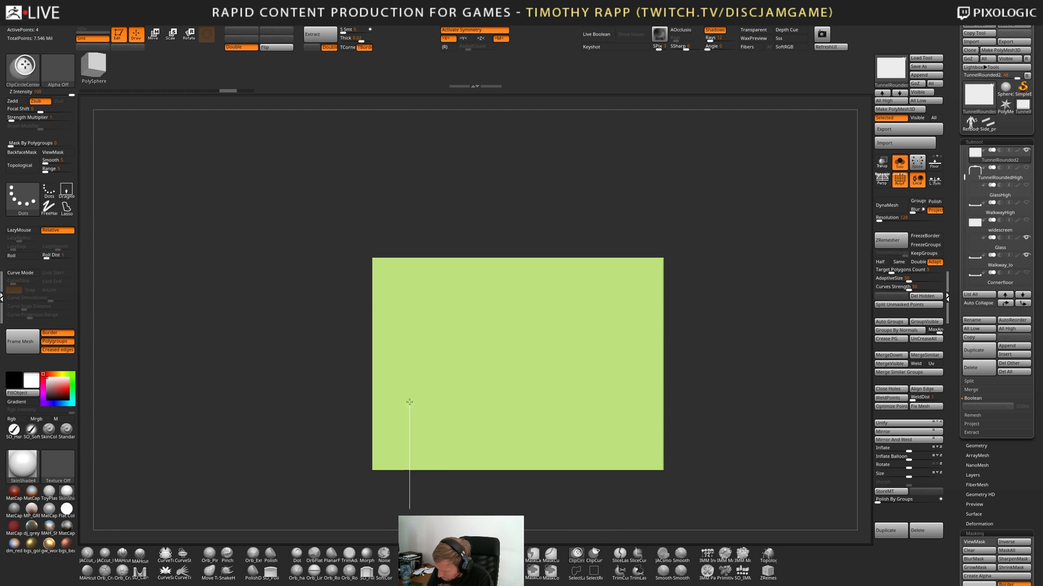
pyautogui.keyDown('ctrl'); pyautogui.keyDown('shift'); pyautogui.moveTo(405, 508); pyautogui.dragTo(408, 359); pyautogui.keyUp('shift'); pyautogui.keyUp('ctrl')
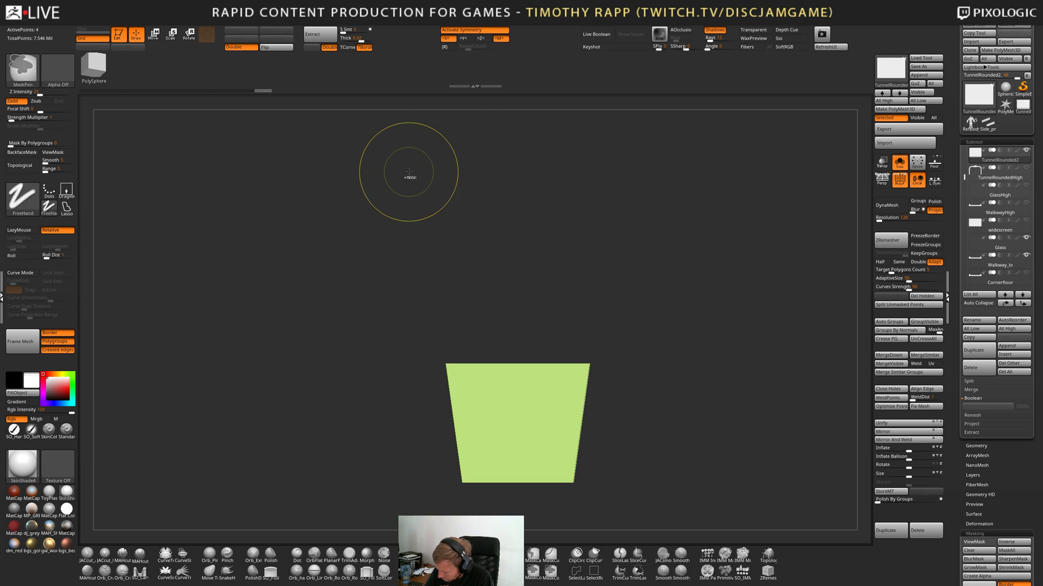
pyautogui.hotkey('ctrl', 'z')
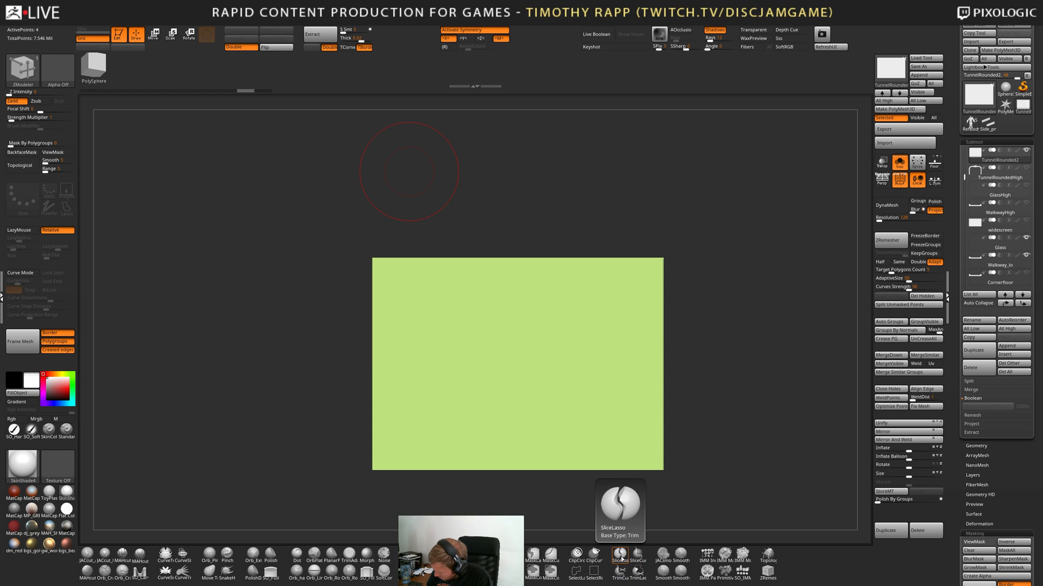
# Slice the panel vertically near its left edge with the SliceCurve brush, redoing the first uneven cut.
pyautogui.click(638, 563)
pyautogui.moveTo(406, 505)
pyautogui.keyDown('ctrl'); pyautogui.keyDown('shift'); pyautogui.mouseDown()
pyautogui.moveTo(408, 198)
pyautogui.moveTo(394, 180)
pyautogui.mouseUp(); pyautogui.keyUp('shift'); pyautogui.keyUp('ctrl')
pyautogui.hotkey('ctrl', 'z')
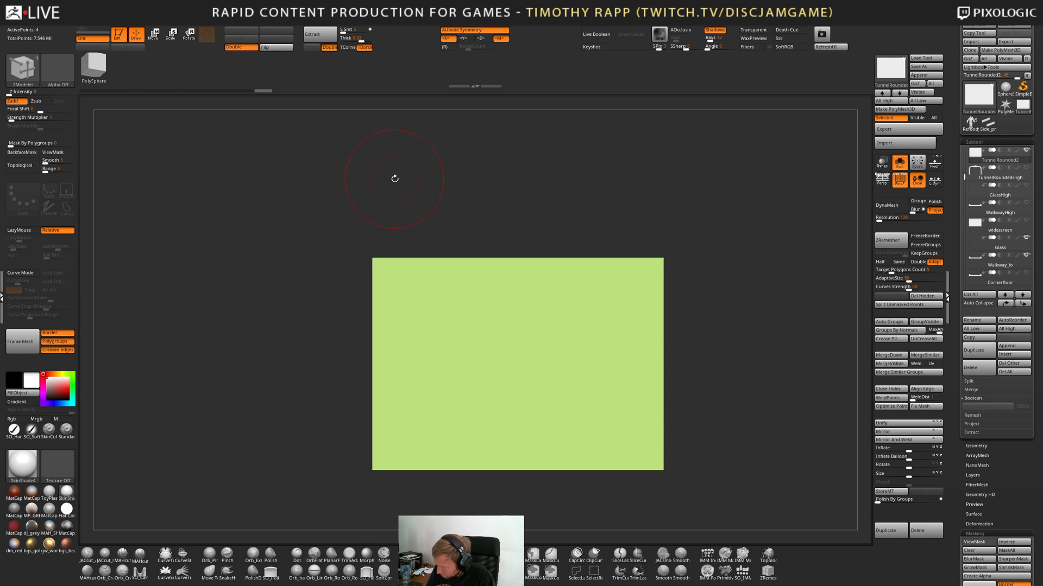
pyautogui.press('x')
pyautogui.press('x')
pyautogui.moveTo(429, 494)
pyautogui.keyDown('ctrl'); pyautogui.keyDown('shift'); pyautogui.mouseDown()
pyautogui.moveTo(402, 191)
pyautogui.moveTo(427, 181)
pyautogui.moveTo(409, 195)
pyautogui.mouseUp(); pyautogui.keyUp('shift'); pyautogui.keyUp('ctrl')
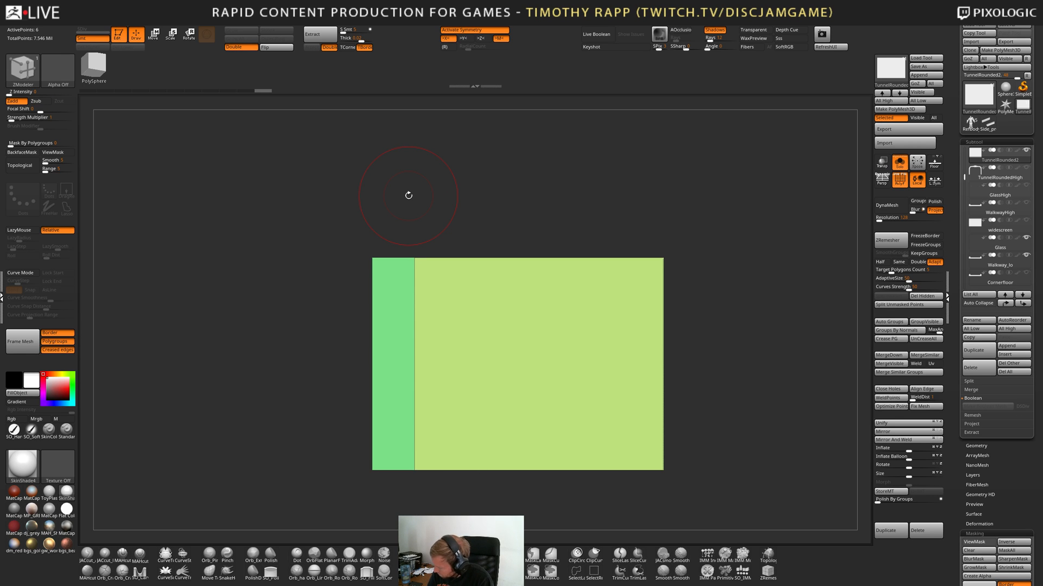
# Mirror and weld the panel, slice it horizontally near its upper edge and show all tunnel parts again.
pyautogui.click(907, 440)
pyautogui.keyDown('ctrl'); pyautogui.keyDown('shift'); pyautogui.moveTo(286, 300); pyautogui.dragTo(745, 294); pyautogui.keyUp('shift'); pyautogui.keyUp('ctrl')
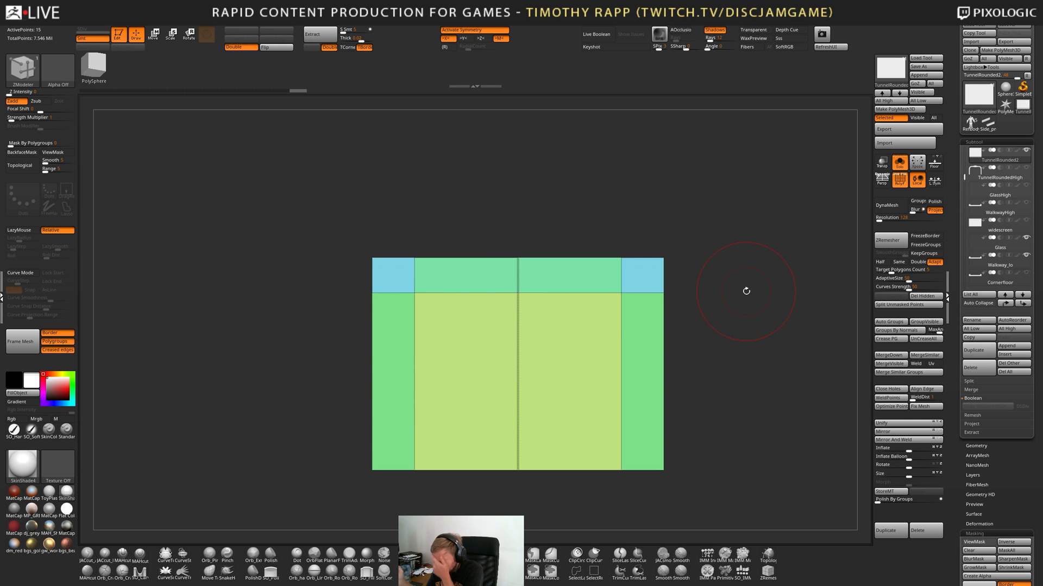
pyautogui.click(898, 163)
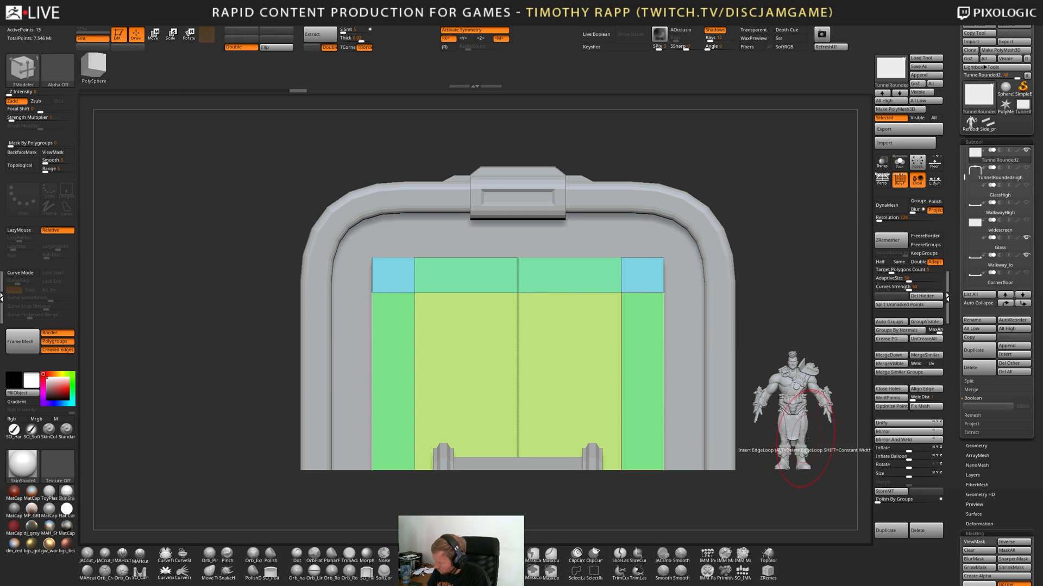
# Try to shift the reference character sideways into the tunnel, and undo the move.
pyautogui.keyDown('alt'); pyautogui.click(808, 430); pyautogui.keyUp('alt')
pyautogui.press('w')
pyautogui.moveTo(398, 470); pyautogui.dragTo(100, 511)
pyautogui.hotkey('ctrl', 'z')
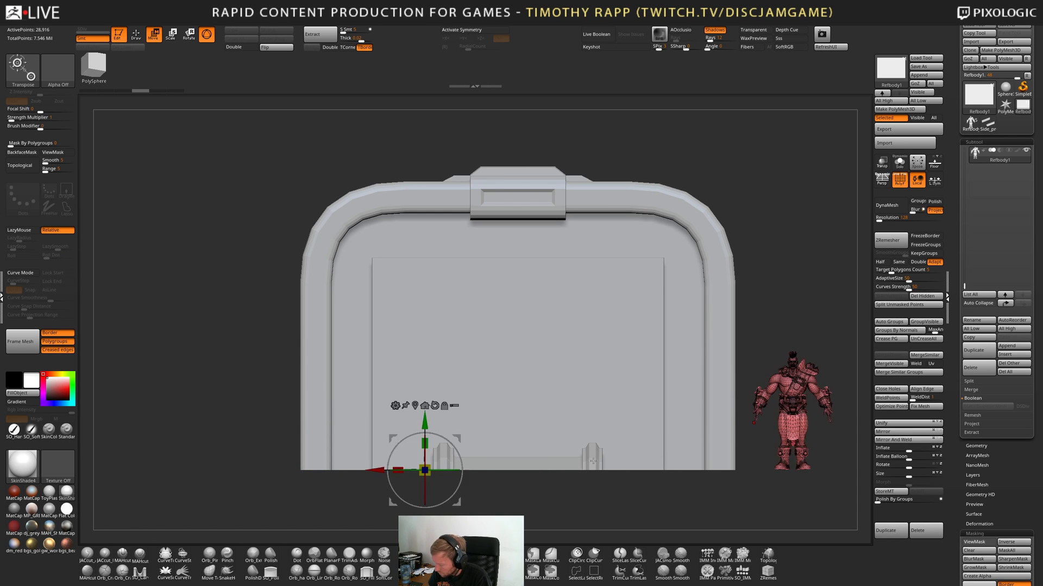
# Select the walkway and scale it narrower about the tunnel's centreline.
pyautogui.moveTo(218, 381); pyautogui.dragTo(237, 434)
pyautogui.keyDown('alt'); pyautogui.click(529, 415); pyautogui.keyUp('alt')
pyautogui.moveTo(625, 444)
pyautogui.mouseDown()
pyautogui.moveTo(622, 416)
pyautogui.moveTo(621, 443)
pyautogui.mouseUp()
pyautogui.moveTo(519, 458); pyautogui.dragTo(516, 463)
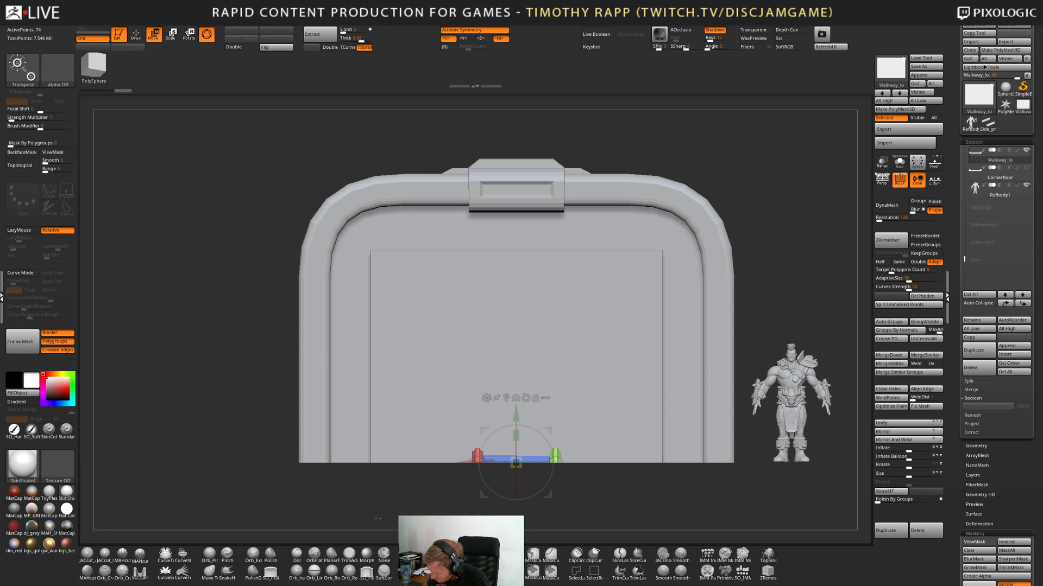
pyautogui.press('q')
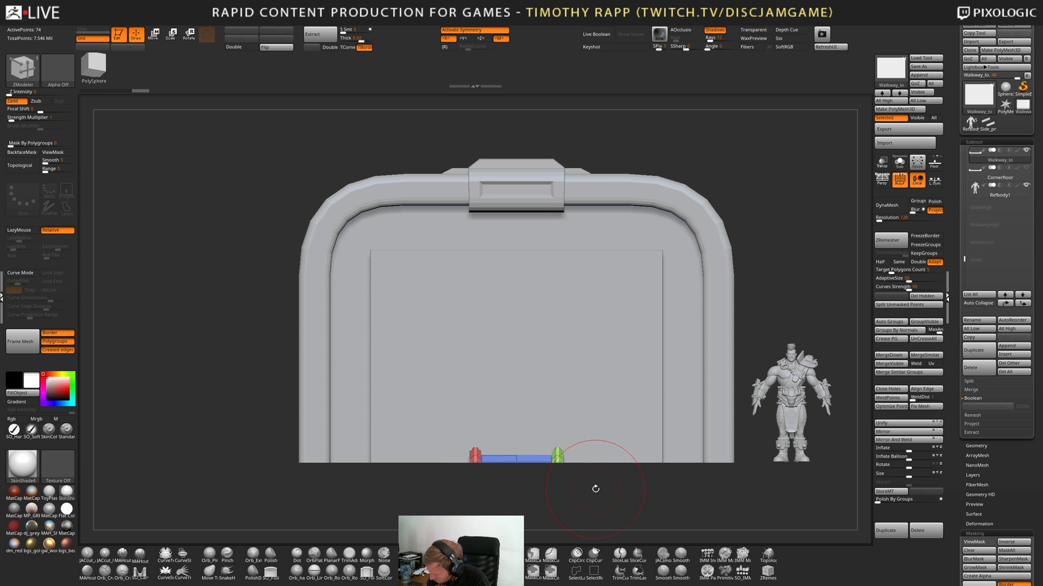
pyautogui.moveTo(593, 489)
pyautogui.mouseDown(button='right')
pyautogui.moveTo(599, 477)
pyautogui.moveTo(598, 489)
pyautogui.mouseUp(button='right')
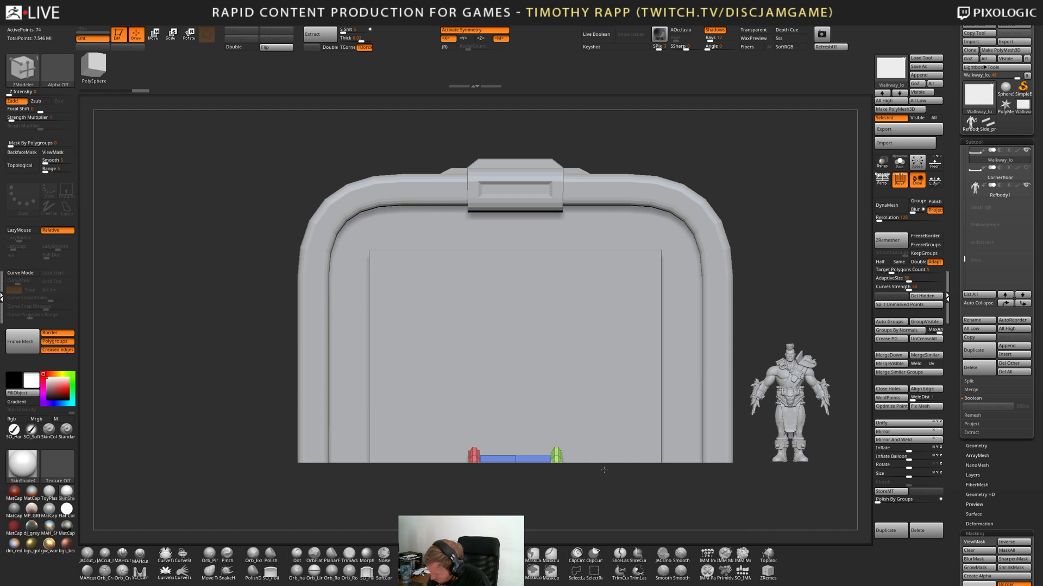
# Use a mask to isolate the walkway's side rails and spread them symmetrically outward.
pyautogui.keyDown('ctrl'); pyautogui.moveTo(600, 487); pyautogui.dragTo(544, 439); pyautogui.keyUp('ctrl')
pyautogui.press('w')
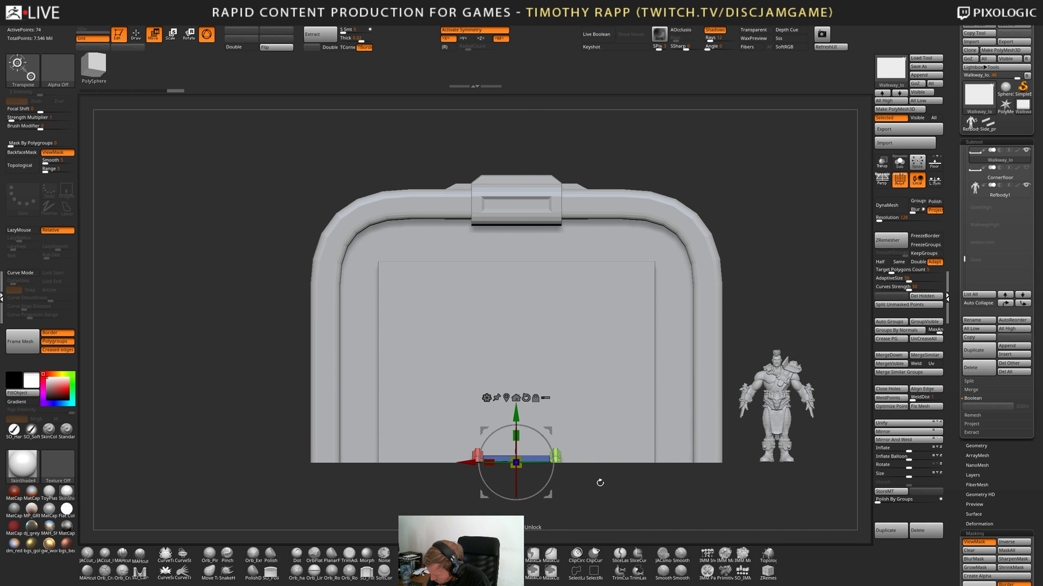
pyautogui.moveTo(468, 462); pyautogui.dragTo(499, 469)
pyautogui.hotkey('ctrl', 'z')
# Move the reference character to the tunnel's centreline and raise it onto the walkway surface.
pyautogui.keyDown('alt'); pyautogui.click(757, 443); pyautogui.keyUp('alt')
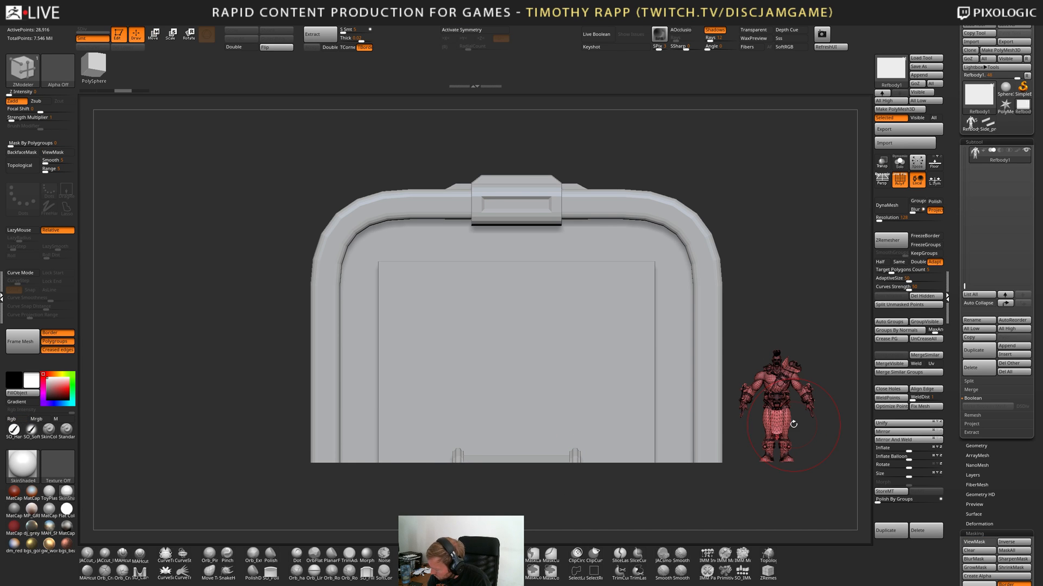
pyautogui.moveTo(389, 462); pyautogui.dragTo(118, 494)
pyautogui.moveTo(168, 415); pyautogui.dragTo(168, 410)
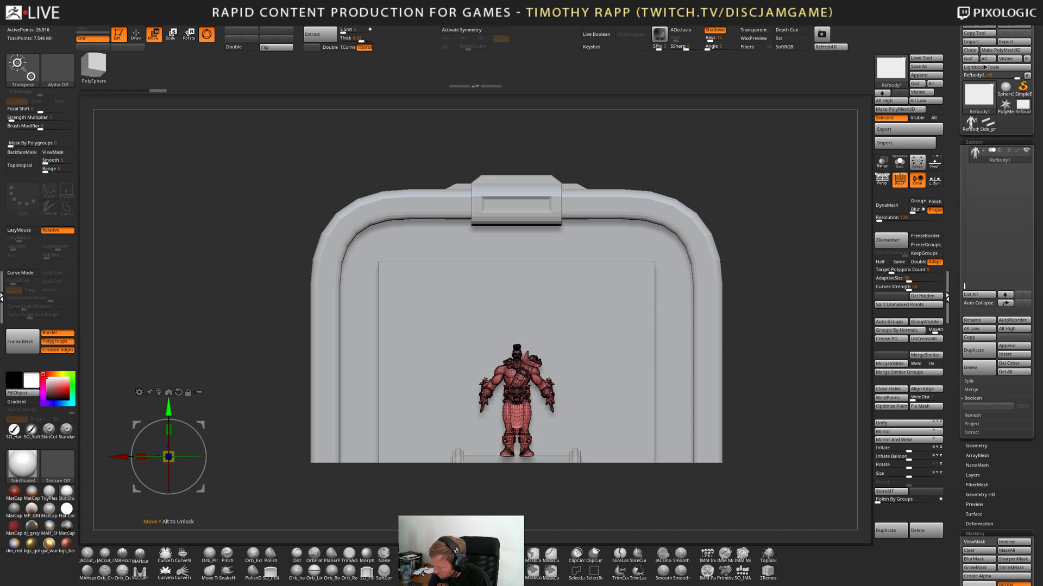
# Return to draw mode and make the walkway the active subtool.
pyautogui.press('q')
pyautogui.moveTo(556, 489); pyautogui.dragTo(565, 501)
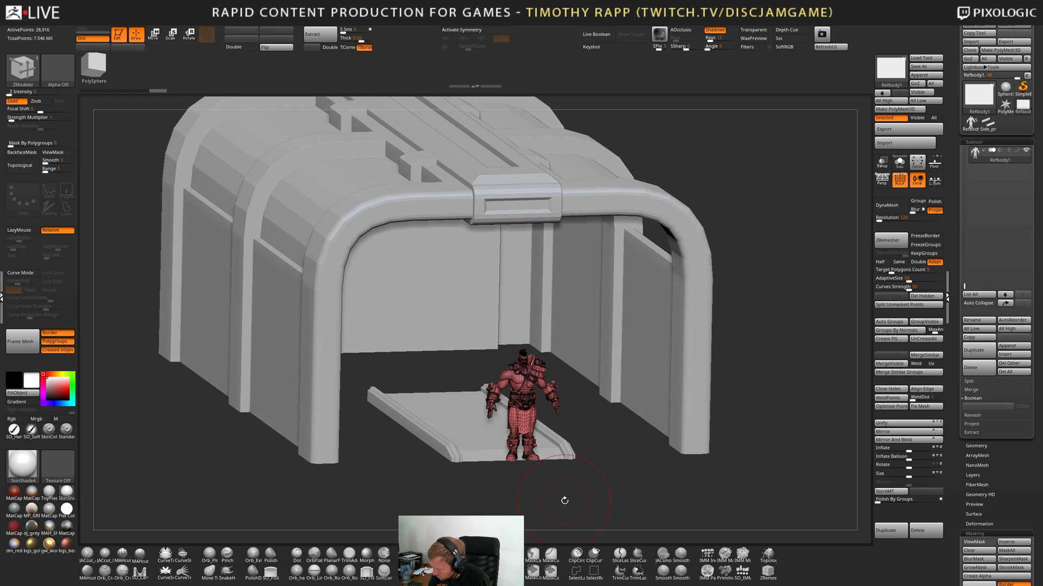
pyautogui.keyDown('alt'); pyautogui.click(450, 456); pyautogui.keyUp('alt')
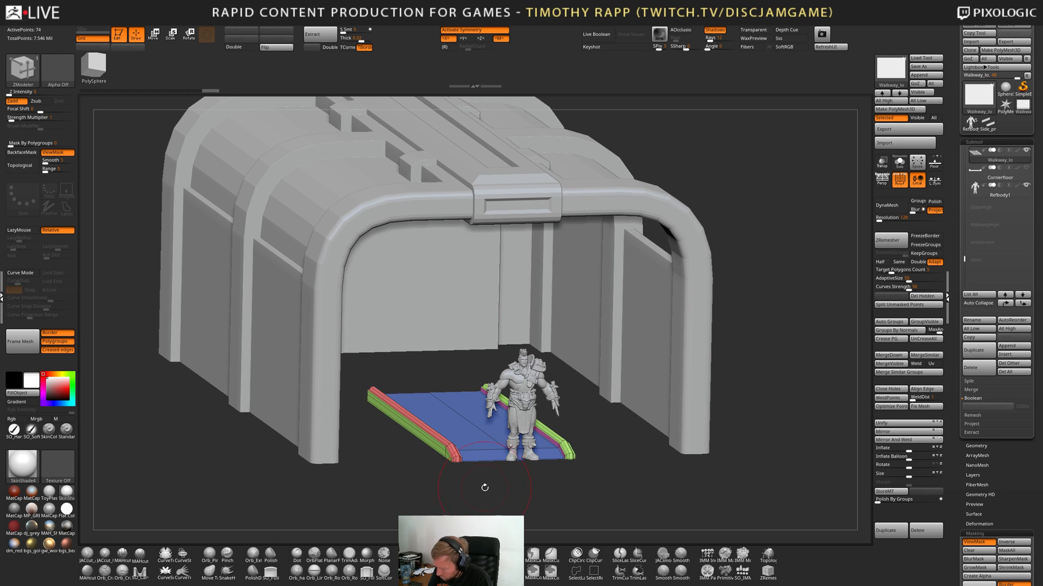
# Try to shift one end of the isolated walkway using a mask drawn in side view, and undo the change.
pyautogui.hotkey('alt', 's')
pyautogui.moveTo(475, 495); pyautogui.dragTo(505, 481)
pyautogui.keyDown('alt'); pyautogui.moveTo(456, 480); pyautogui.dragTo(607, 450); pyautogui.keyUp('alt')
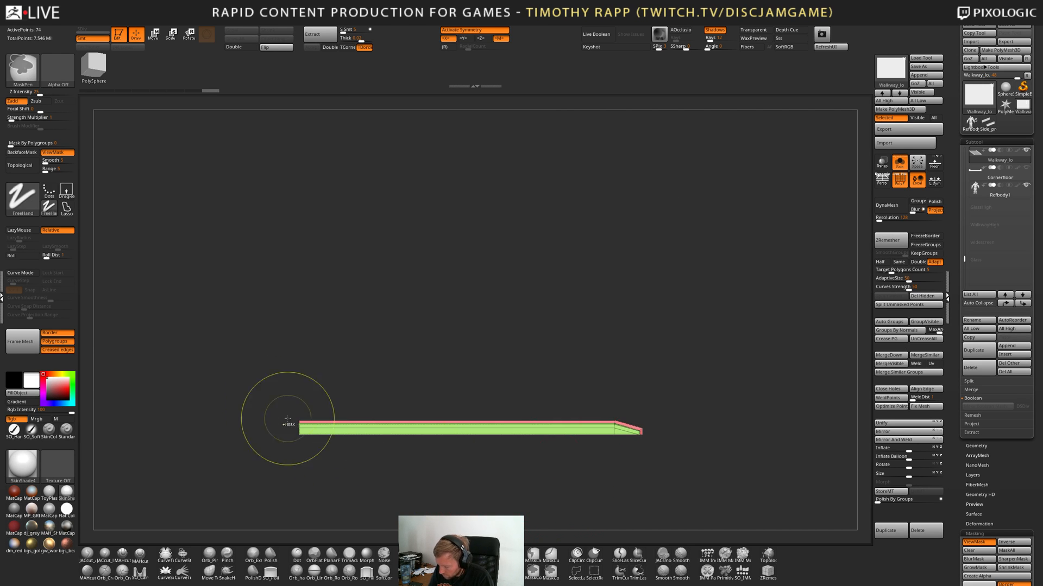
pyautogui.keyDown('ctrl'); pyautogui.moveTo(256, 386); pyautogui.dragTo(329, 457); pyautogui.keyUp('ctrl')
pyautogui.press('w')
pyautogui.moveTo(708, 436); pyautogui.dragTo(353, 437)
pyautogui.hotkey('alt', 's')
pyautogui.keyDown('alt'); pyautogui.moveTo(683, 446); pyautogui.dragTo(562, 455); pyautogui.keyUp('alt')
pyautogui.moveTo(665, 438); pyautogui.dragTo(618, 458)
pyautogui.hotkey('ctrl', 'z')
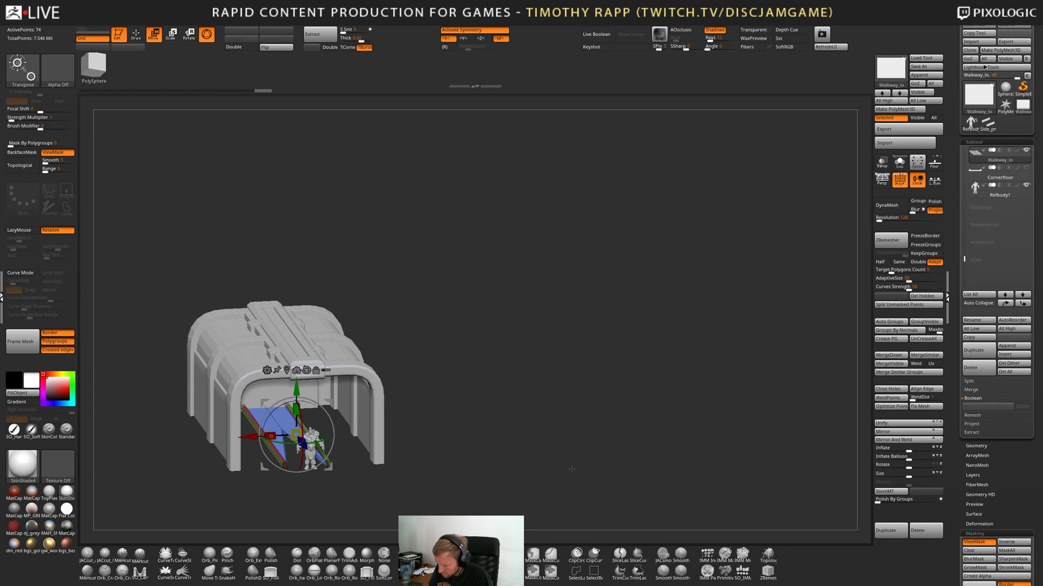
# Mask the walkway's front end in side view and extend the opposite end back through the tunnel to its back panel.
pyautogui.press('q')
pyautogui.keyDown('shift'); pyautogui.moveTo(451, 483); pyautogui.dragTo(472, 471); pyautogui.keyUp('shift')
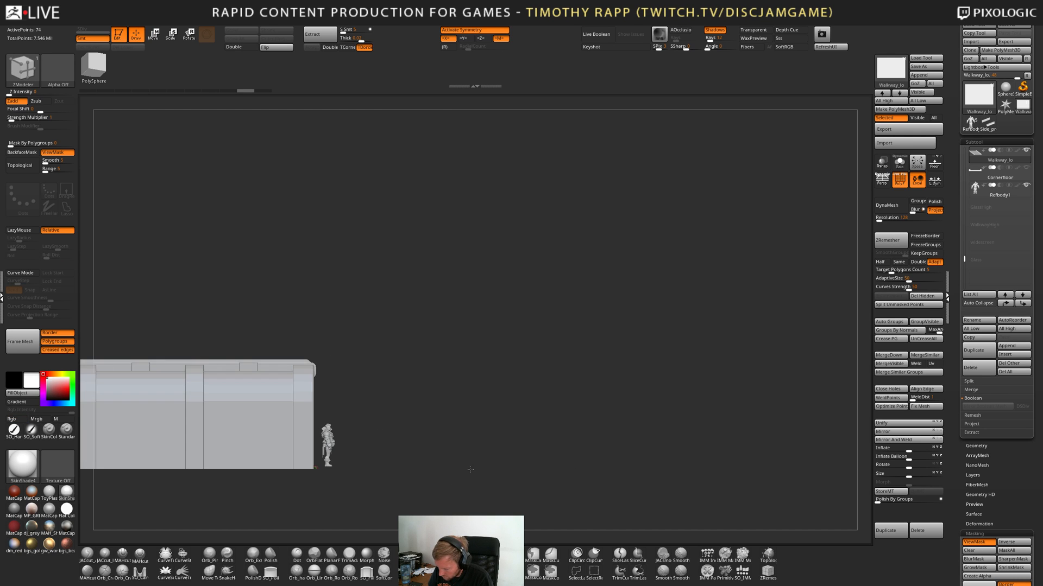
pyautogui.keyDown('ctrl'); pyautogui.moveTo(437, 431); pyautogui.dragTo(281, 524); pyautogui.keyUp('ctrl')
pyautogui.moveTo(446, 470); pyautogui.dragTo(174, 464)
pyautogui.press('w')
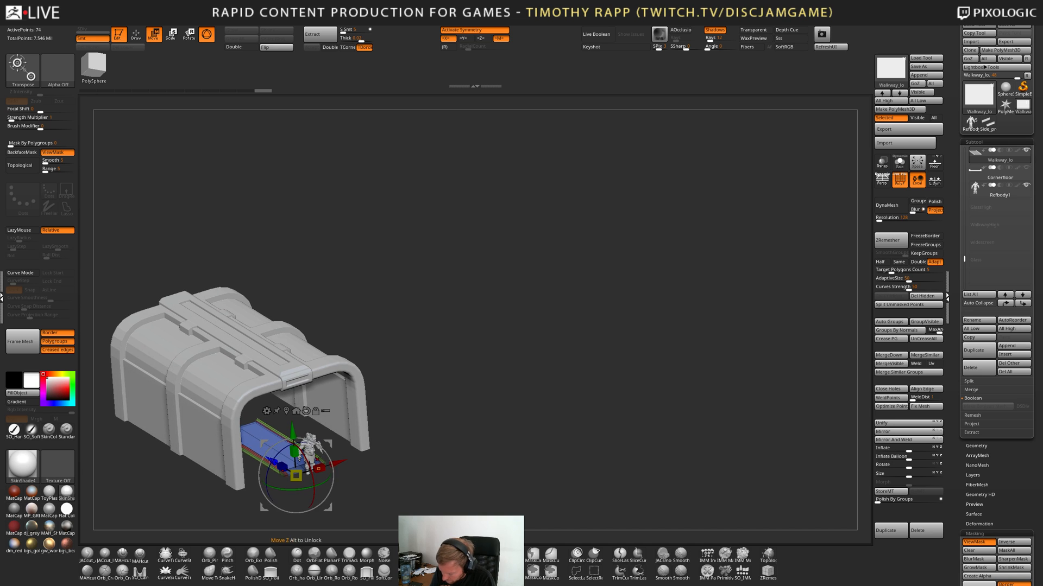
pyautogui.moveTo(414, 458); pyautogui.dragTo(453, 462)
pyautogui.moveTo(182, 421); pyautogui.dragTo(223, 421)
pyautogui.press('q')
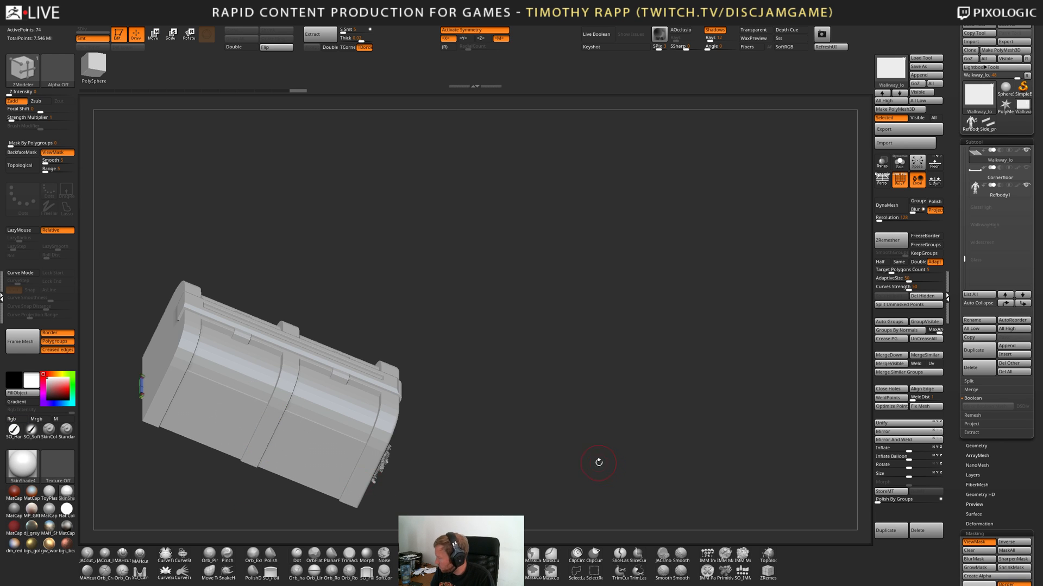
# Examine the proportions of the walkway and back panel against the reference character from several angles, with and without polygroup display.
pyautogui.moveTo(598, 461)
pyautogui.mouseDown()
pyautogui.moveTo(550, 451)
pyautogui.moveTo(476, 466)
pyautogui.moveTo(592, 440)
pyautogui.moveTo(500, 431)
pyautogui.moveTo(565, 455)
pyautogui.moveTo(595, 446)
pyautogui.moveTo(535, 459)
pyautogui.mouseUp()
pyautogui.hotkey('shift', 'f')
pyautogui.hotkey('ctrl', 'h')
pyautogui.keyDown('alt'); pyautogui.moveTo(535, 459); pyautogui.dragTo(557, 455); pyautogui.keyUp('alt')
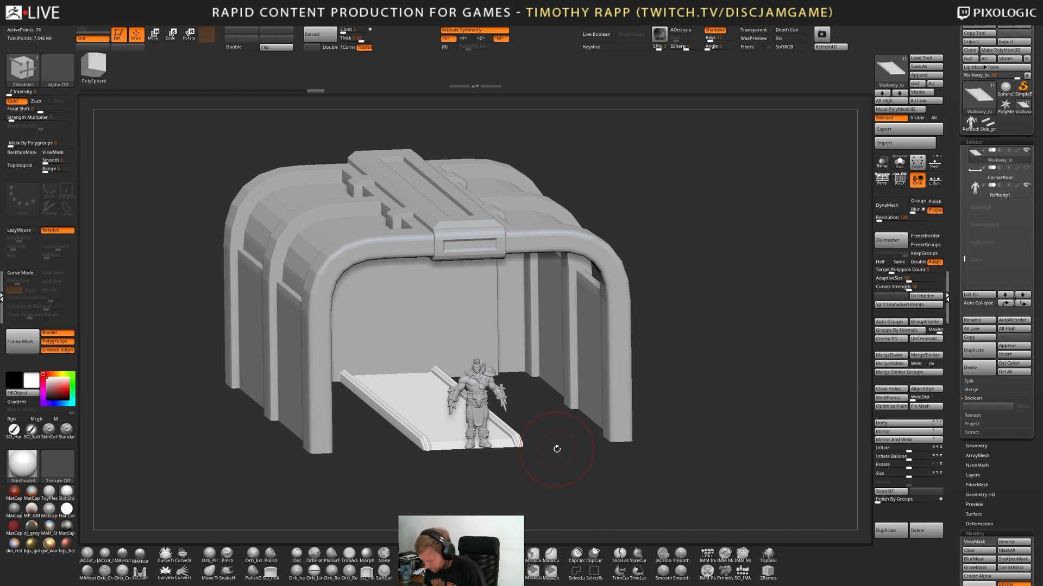
pyautogui.moveTo(499, 475); pyautogui.dragTo(551, 472)
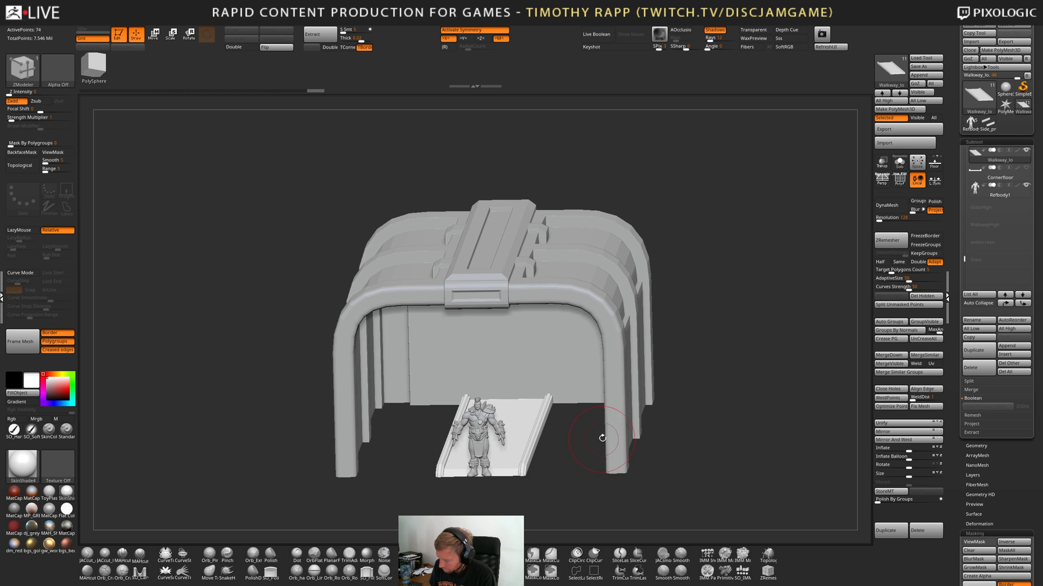
pyautogui.moveTo(602, 437); pyautogui.dragTo(640, 422)
pyautogui.keyDown('alt'); pyautogui.click(528, 368); pyautogui.keyUp('alt')
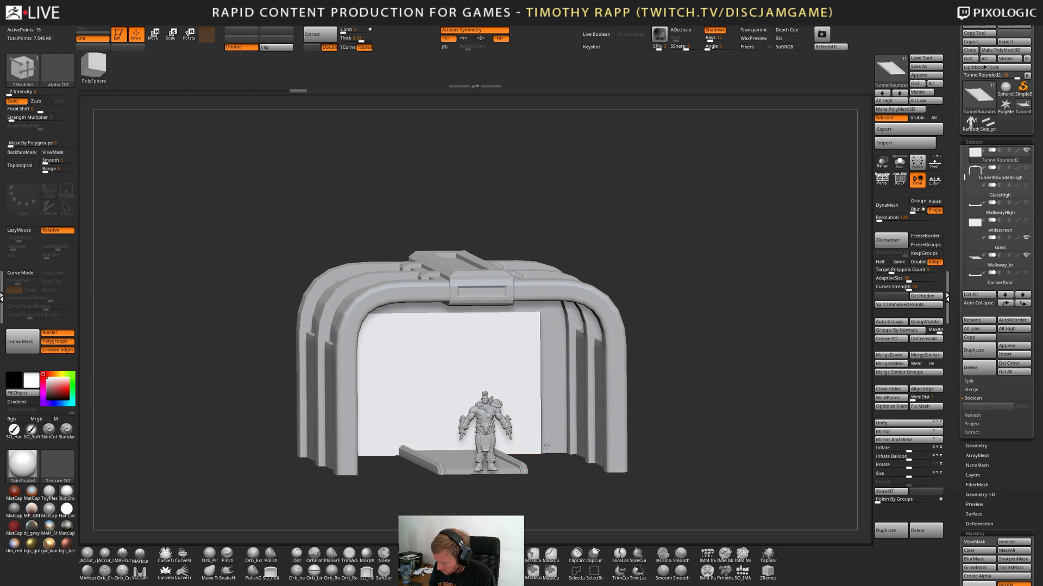
pyautogui.keyDown('shift'); pyautogui.moveTo(548, 446); pyautogui.dragTo(551, 435); pyautogui.keyUp('shift')
pyautogui.hotkey('shift', 'f')
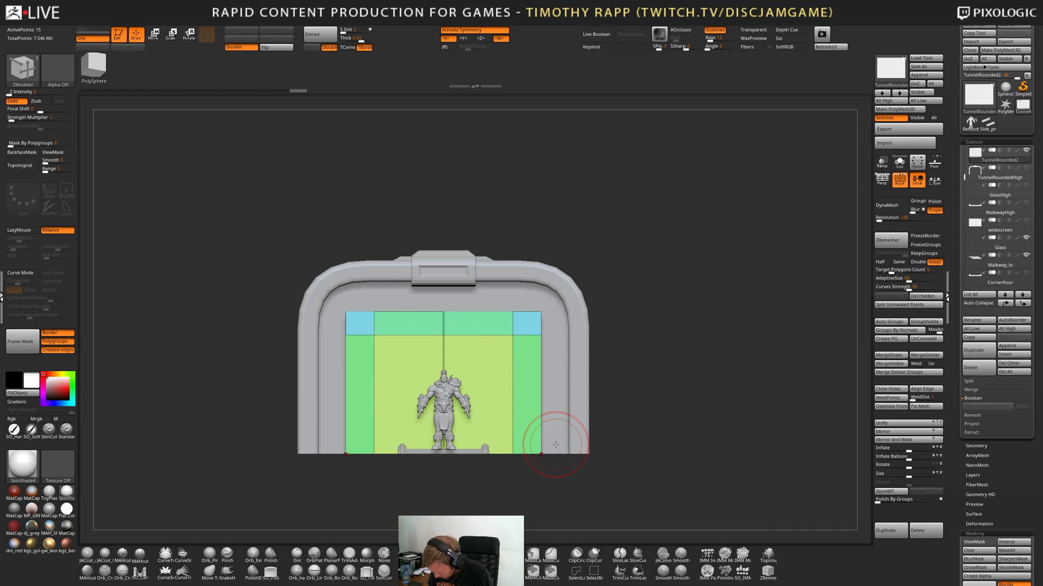
pyautogui.moveTo(550, 456); pyautogui.dragTo(550, 474)
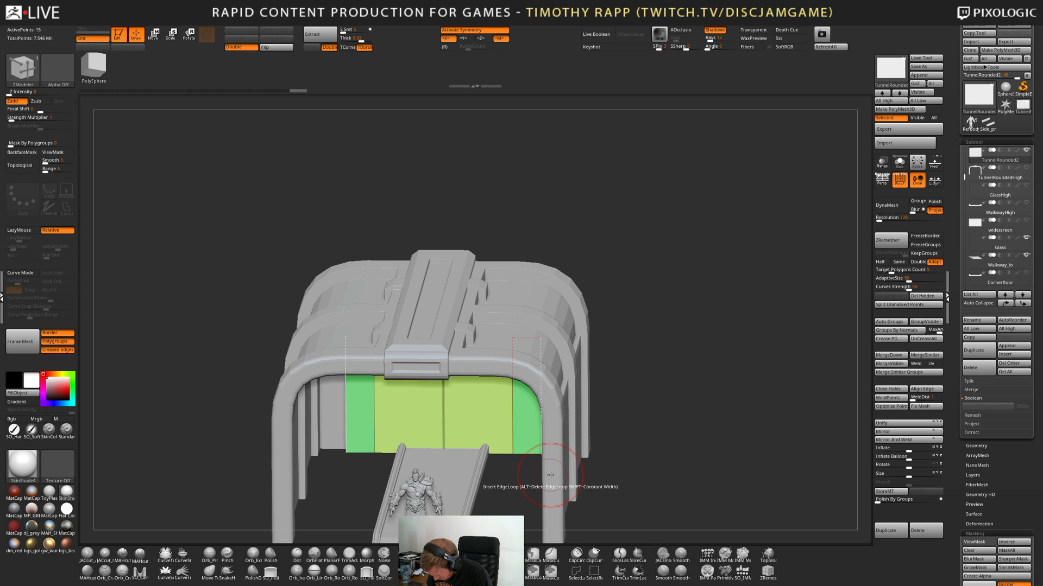
pyautogui.moveTo(550, 475); pyautogui.dragTo(552, 454)
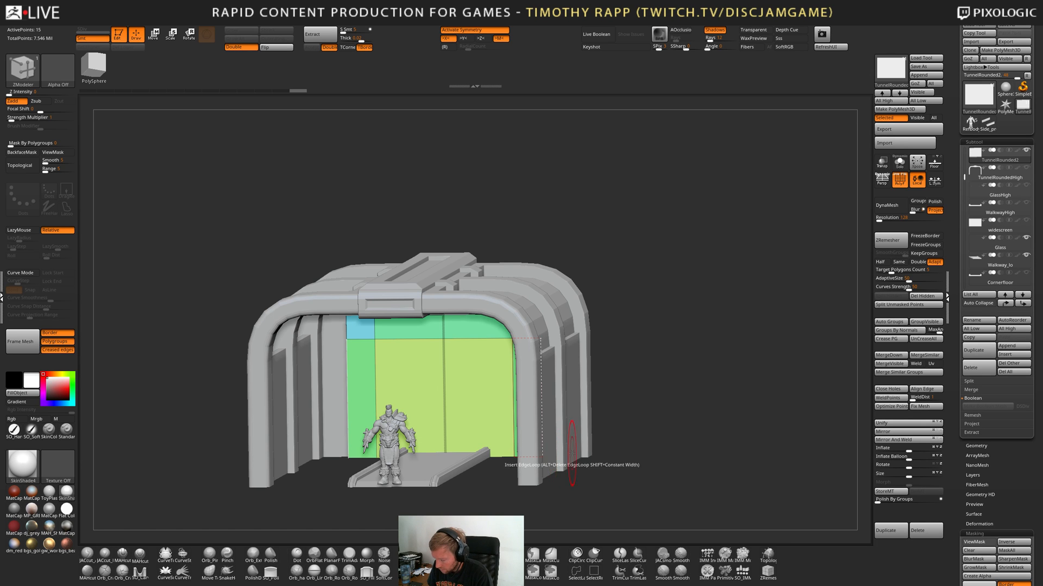
pyautogui.moveTo(553, 453)
pyautogui.mouseDown()
pyautogui.moveTo(549, 471)
pyautogui.moveTo(561, 465)
pyautogui.mouseUp()
# Try to lower the walkway slightly below the tunnel's base line, and undo the move.
pyautogui.press('w')
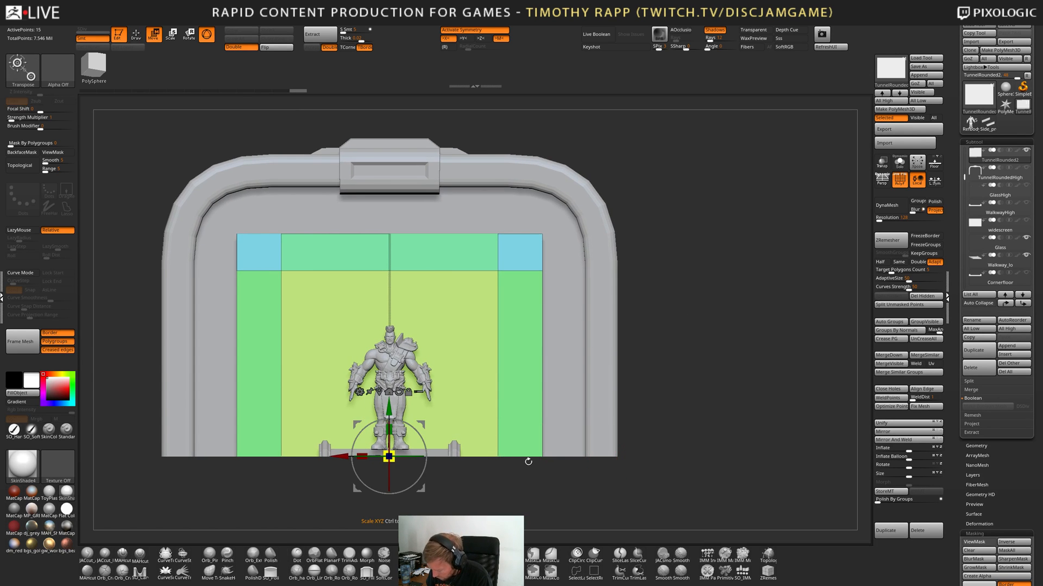
pyautogui.press('q')
pyautogui.keyDown('alt'); pyautogui.click(458, 452); pyautogui.keyUp('alt')
pyautogui.press('w')
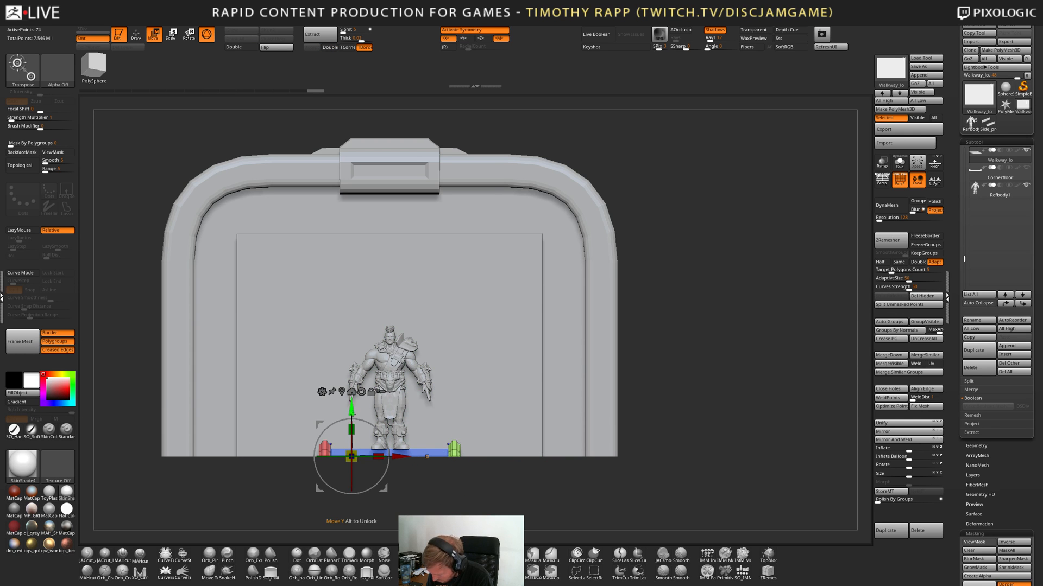
pyautogui.moveTo(352, 410); pyautogui.dragTo(352, 414)
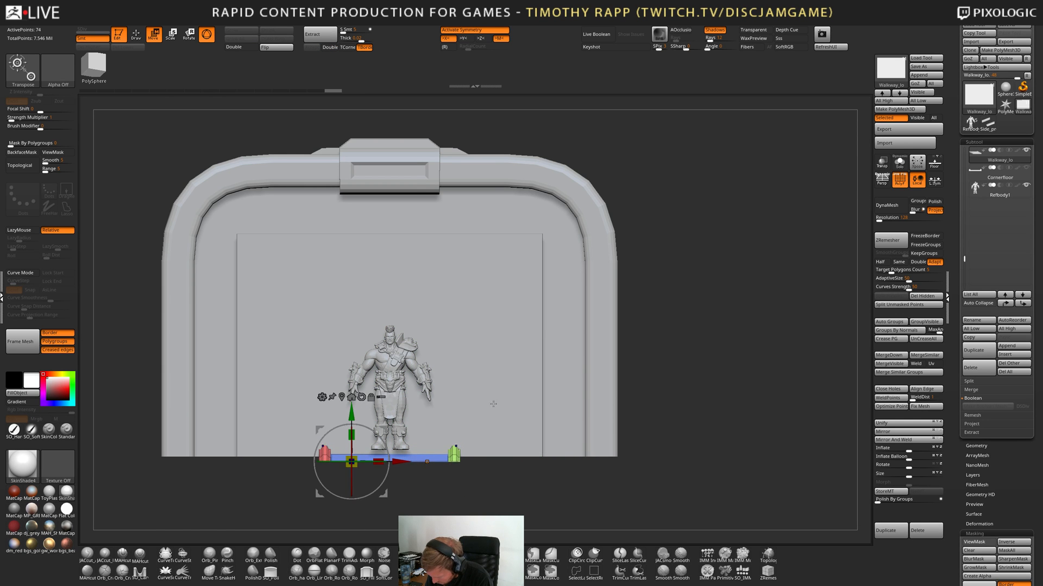
pyautogui.moveTo(589, 408); pyautogui.dragTo(508, 422)
pyautogui.keyDown('alt'); pyautogui.moveTo(455, 447); pyautogui.dragTo(535, 386); pyautogui.keyUp('alt')
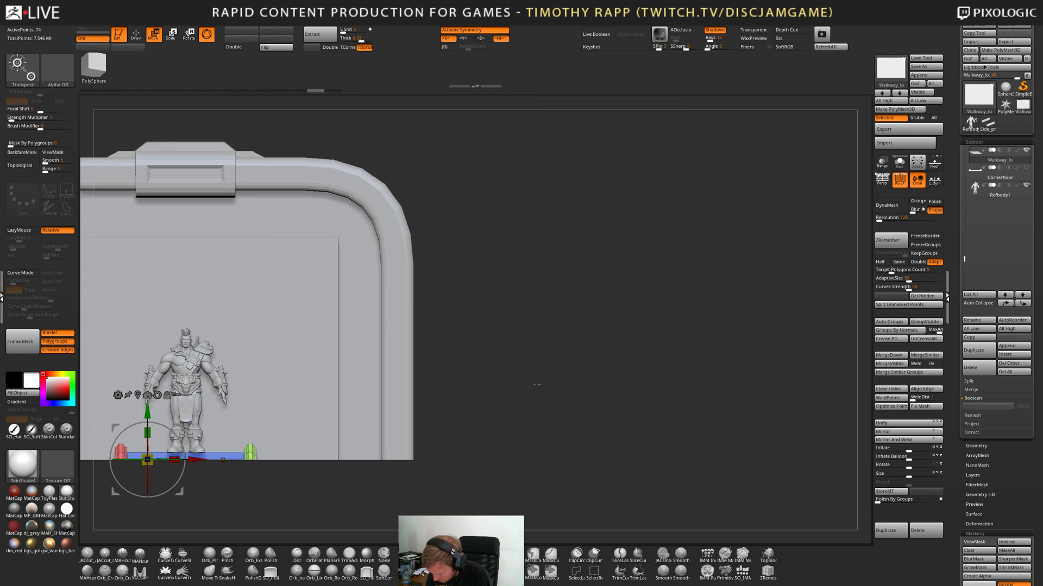
# Cut a vertical seam in the back panel beside the walkway, mirror and weld it, and slice the panel horizontally near its base.
pyautogui.moveTo(331, 484); pyautogui.dragTo(418, 487)
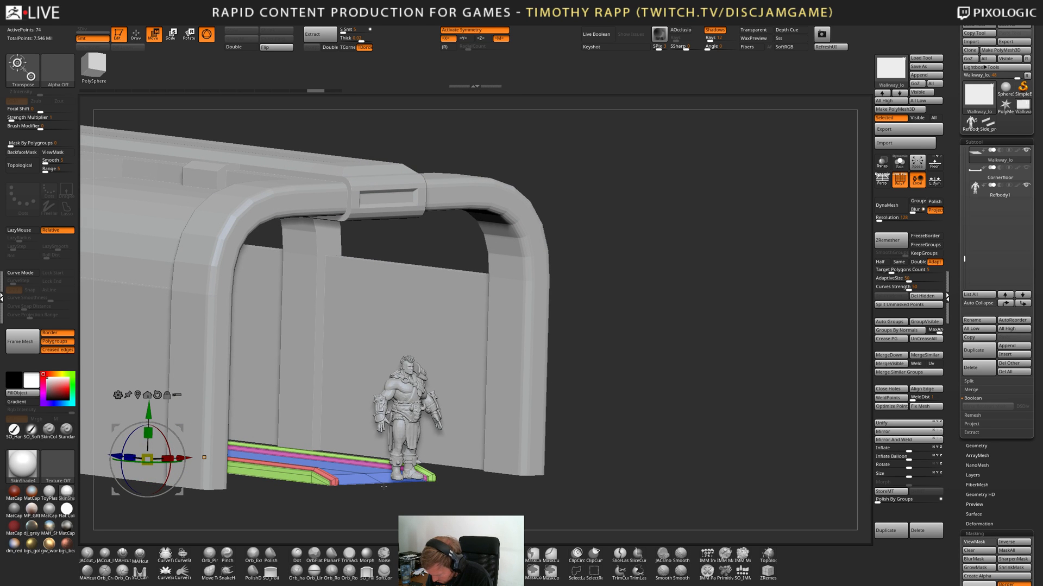
pyautogui.moveTo(383, 487); pyautogui.dragTo(336, 485)
pyautogui.press('q')
pyautogui.moveTo(401, 421)
pyautogui.mouseDown()
pyautogui.moveTo(438, 487)
pyautogui.moveTo(481, 448)
pyautogui.mouseUp()
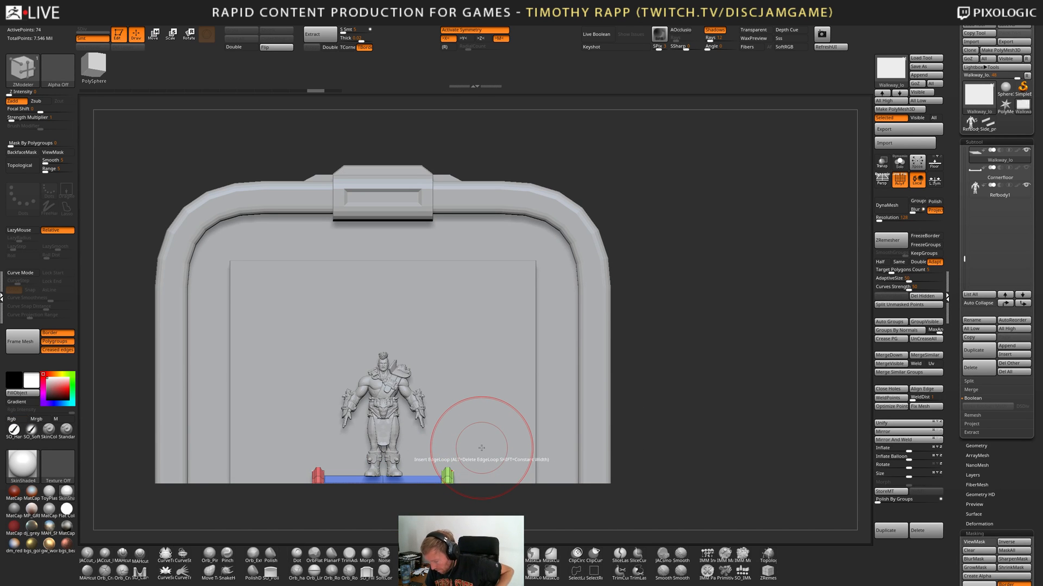
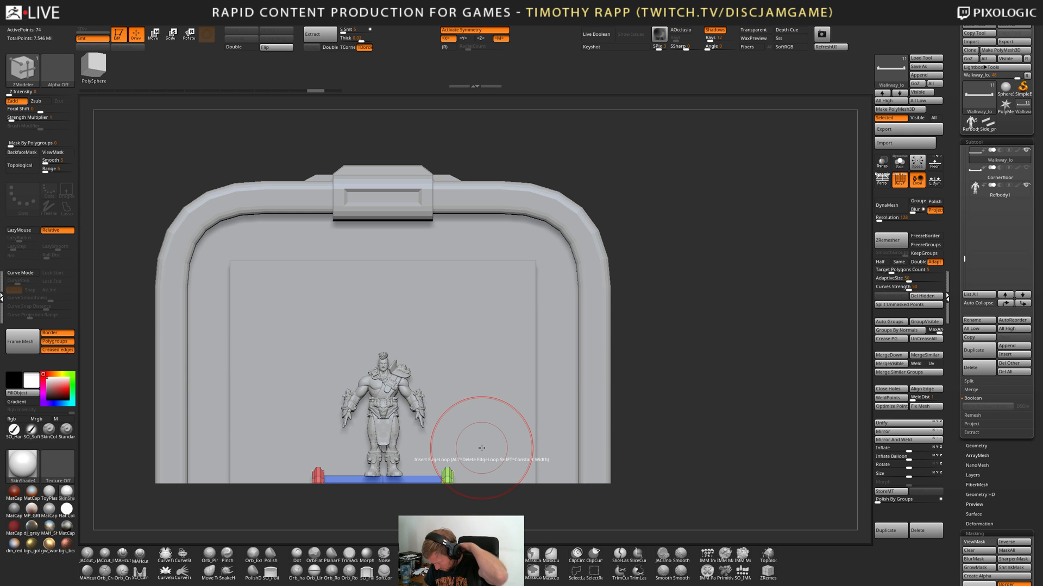
pyautogui.moveTo(494, 462); pyautogui.dragTo(515, 476)
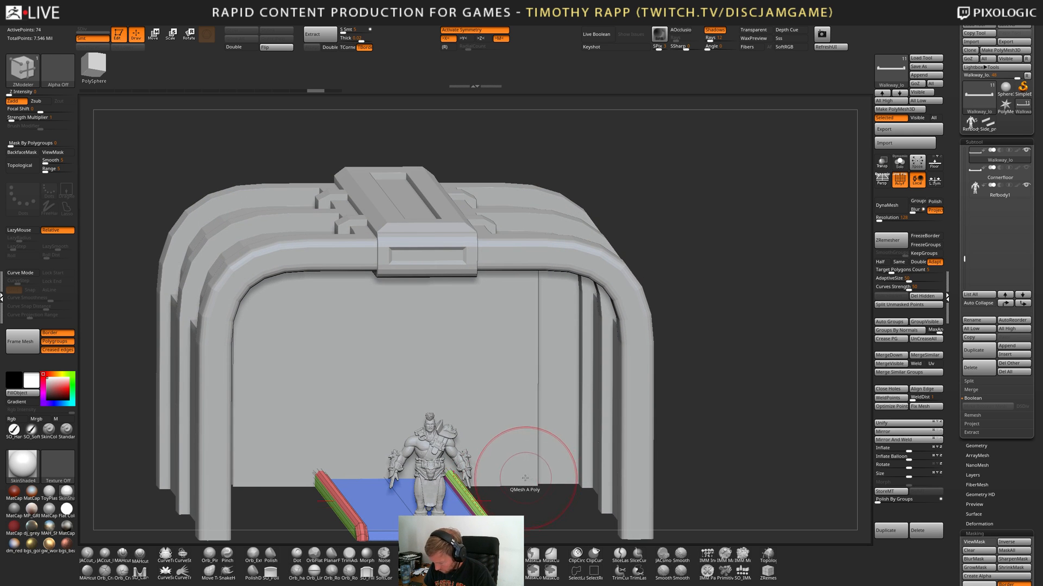
pyautogui.keyDown('alt'); pyautogui.click(531, 432); pyautogui.keyUp('alt')
pyautogui.moveTo(531, 433); pyautogui.dragTo(488, 429, button='right')
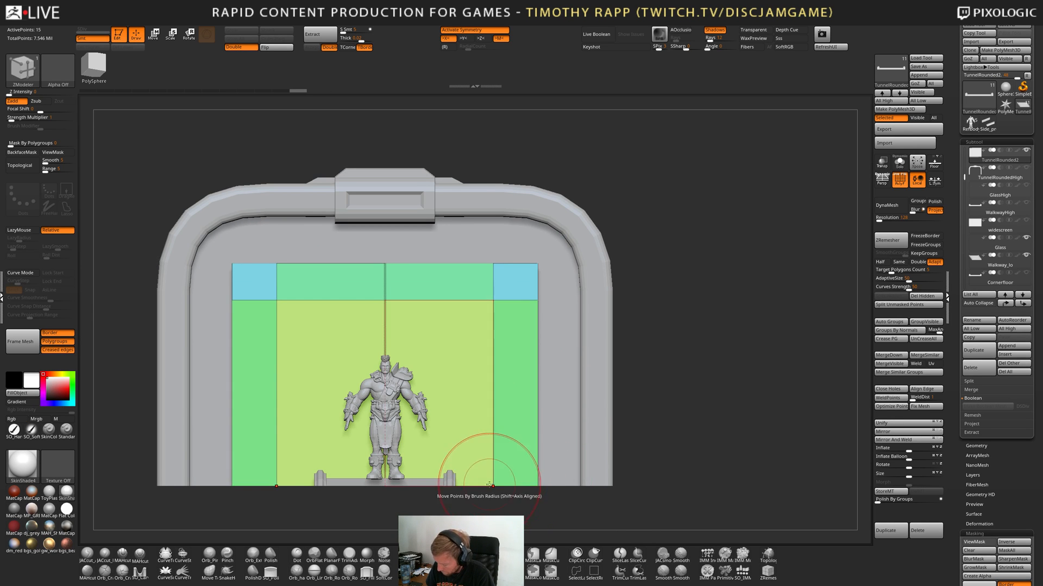
pyautogui.click(471, 223)
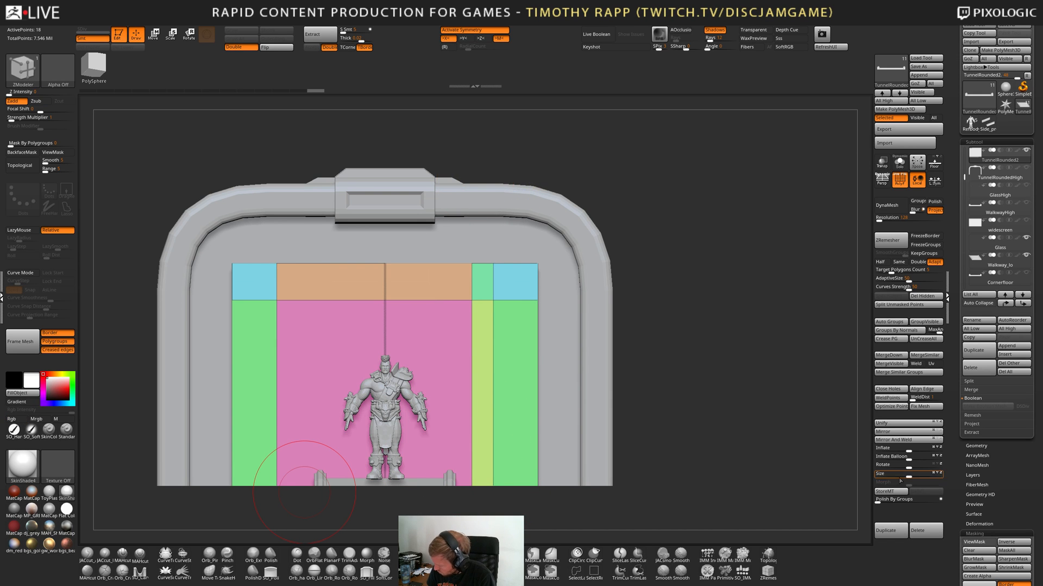
pyautogui.click(897, 440)
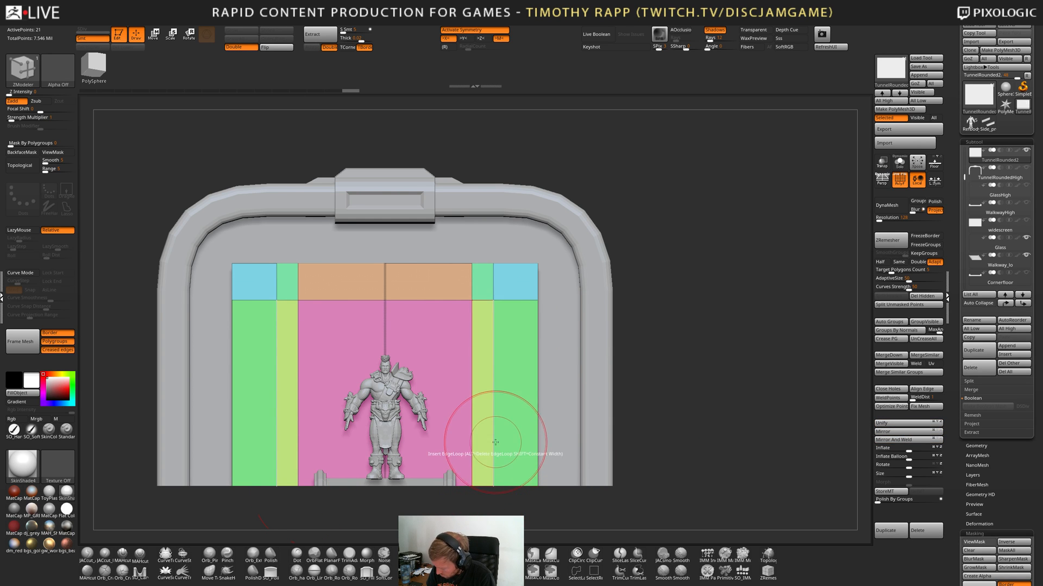
pyautogui.keyDown('ctrl'); pyautogui.keyDown('shift'); pyautogui.moveTo(718, 446); pyautogui.dragTo(184, 469); pyautogui.keyUp('shift'); pyautogui.keyUp('ctrl')
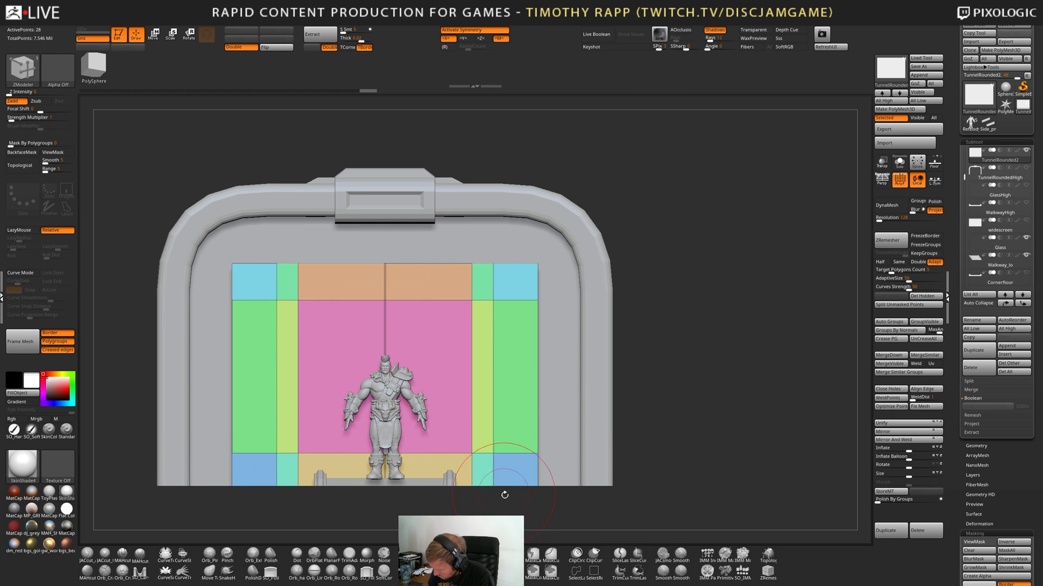
# Mask off the upper back panel, try to pull the lower ends of the vertical seams inward, and undo the move.
pyautogui.keyDown('ctrl'); pyautogui.moveTo(514, 503); pyautogui.dragTo(465, 441); pyautogui.keyUp('ctrl')
pyautogui.keyDown('ctrl'); pyautogui.click(503, 496); pyautogui.keyUp('ctrl')
pyautogui.press('w')
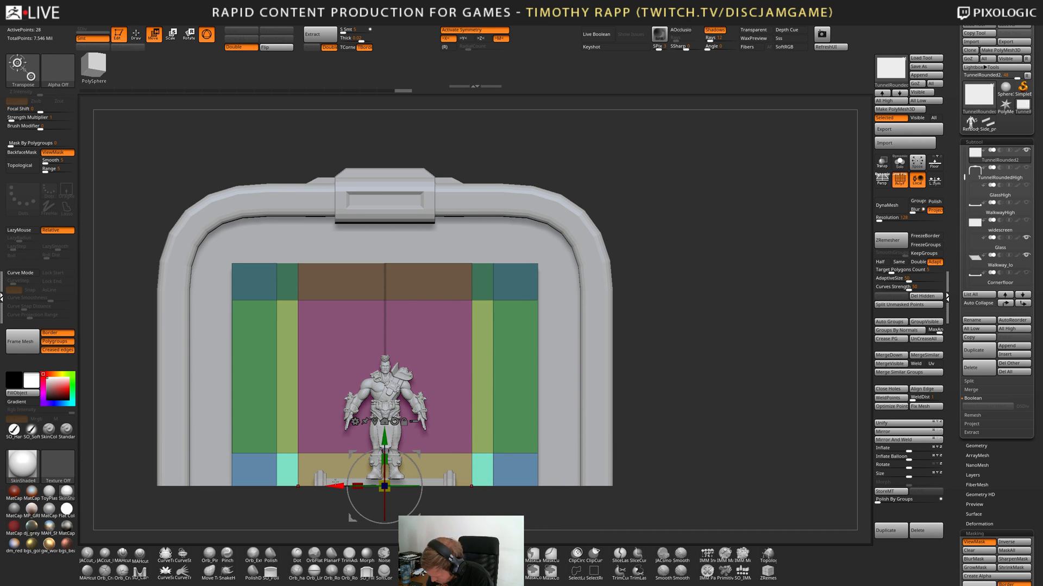
pyautogui.moveTo(335, 485); pyautogui.dragTo(389, 489)
pyautogui.hotkey('ctrl', 'z')
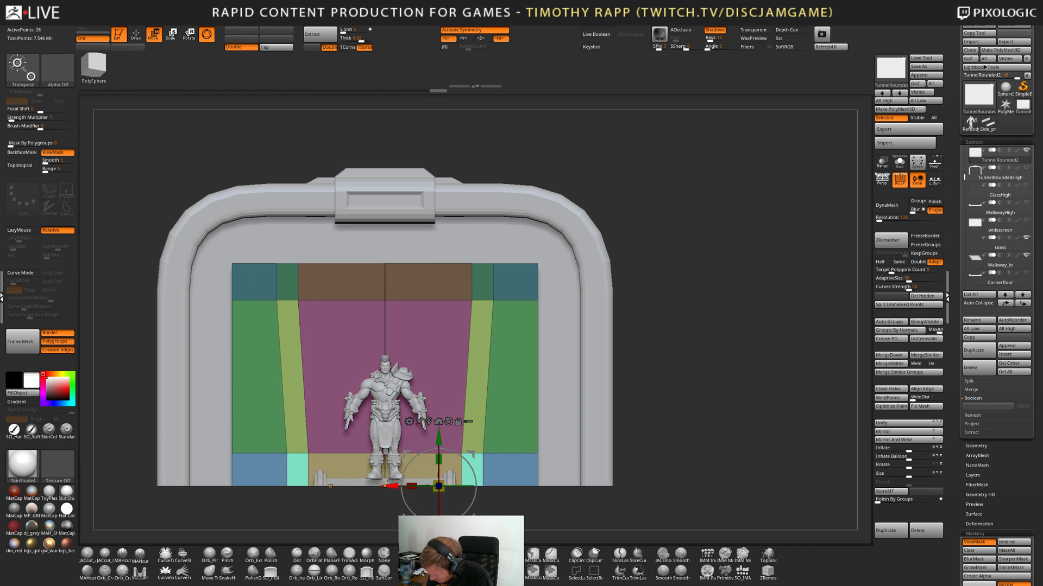
pyautogui.hotkey('ctrl', 'z')
# Slice the back panel horizontally above the first cut and pull the lowest seam ends symmetrically inward toward the walkway rails, clearing the mask.
pyautogui.press('q')
pyautogui.moveTo(626, 454)
pyautogui.keyDown('ctrl'); pyautogui.mouseDown()
pyautogui.moveTo(723, 428)
pyautogui.moveTo(134, 432)
pyautogui.mouseUp(); pyautogui.keyUp('ctrl')
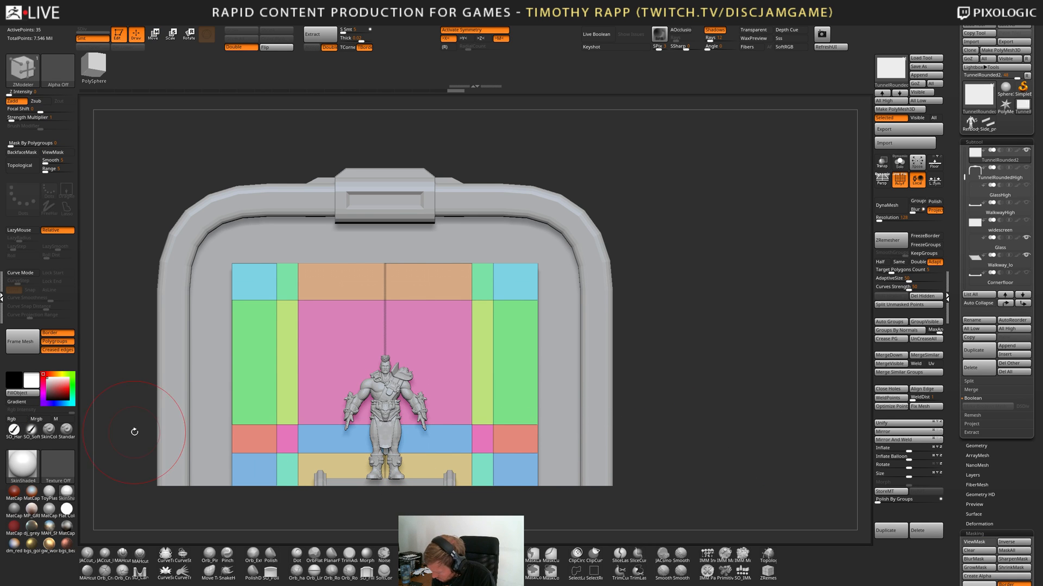
pyautogui.moveTo(515, 509)
pyautogui.keyDown('ctrl'); pyautogui.mouseDown()
pyautogui.moveTo(477, 439)
pyautogui.moveTo(467, 440)
pyautogui.mouseUp(); pyautogui.keyUp('ctrl')
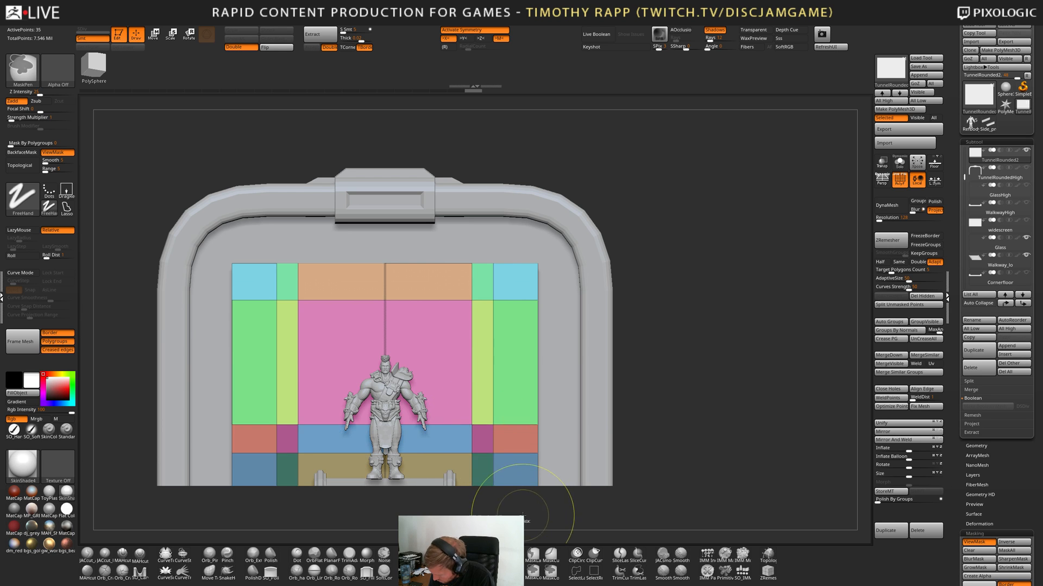
pyautogui.press('w')
pyautogui.moveTo(402, 486); pyautogui.dragTo(385, 489)
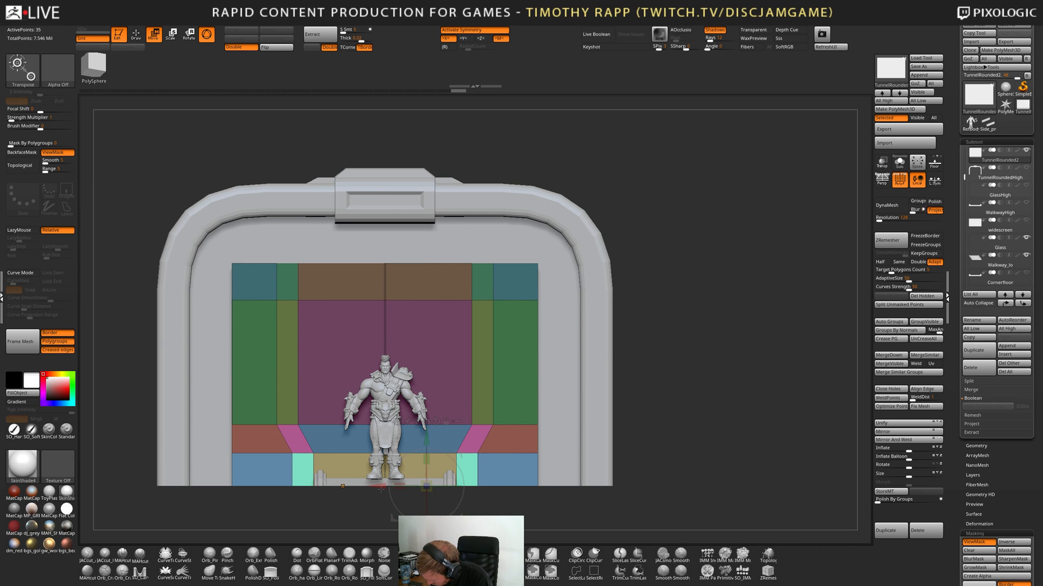
pyautogui.moveTo(380, 489); pyautogui.dragTo(379, 487)
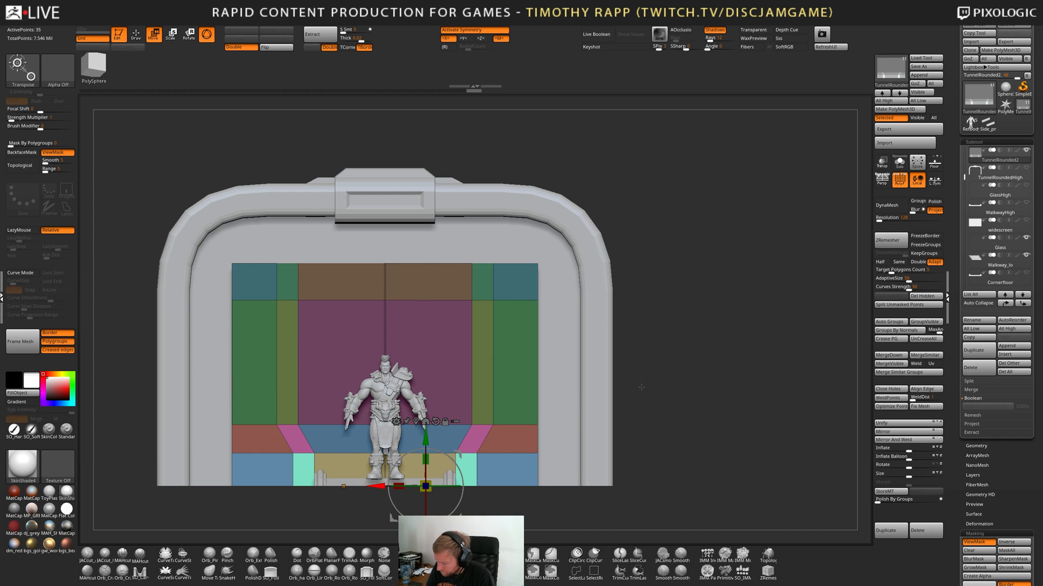
pyautogui.press('q')
pyautogui.keyDown('ctrl'); pyautogui.moveTo(641, 377); pyautogui.dragTo(670, 364); pyautogui.keyUp('ctrl')
# Try a mirrored diagonal slice across the upper part of the back panel, and undo it.
pyautogui.moveTo(621, 261)
pyautogui.keyDown('ctrl'); pyautogui.keyDown('shift'); pyautogui.mouseDown()
pyautogui.moveTo(748, 416)
pyautogui.moveTo(611, 347)
pyautogui.moveTo(528, 361)
pyautogui.moveTo(508, 376)
pyautogui.moveTo(587, 420)
pyautogui.moveTo(235, 434)
pyautogui.moveTo(211, 344)
pyautogui.moveTo(230, 344)
pyautogui.moveTo(227, 427)
pyautogui.moveTo(239, 416)
pyautogui.moveTo(216, 403)
pyautogui.moveTo(179, 436)
pyautogui.moveTo(214, 415)
pyautogui.moveTo(175, 432)
pyautogui.moveTo(188, 446)
pyautogui.moveTo(182, 433)
pyautogui.mouseUp(); pyautogui.keyUp('shift'); pyautogui.keyUp('ctrl')
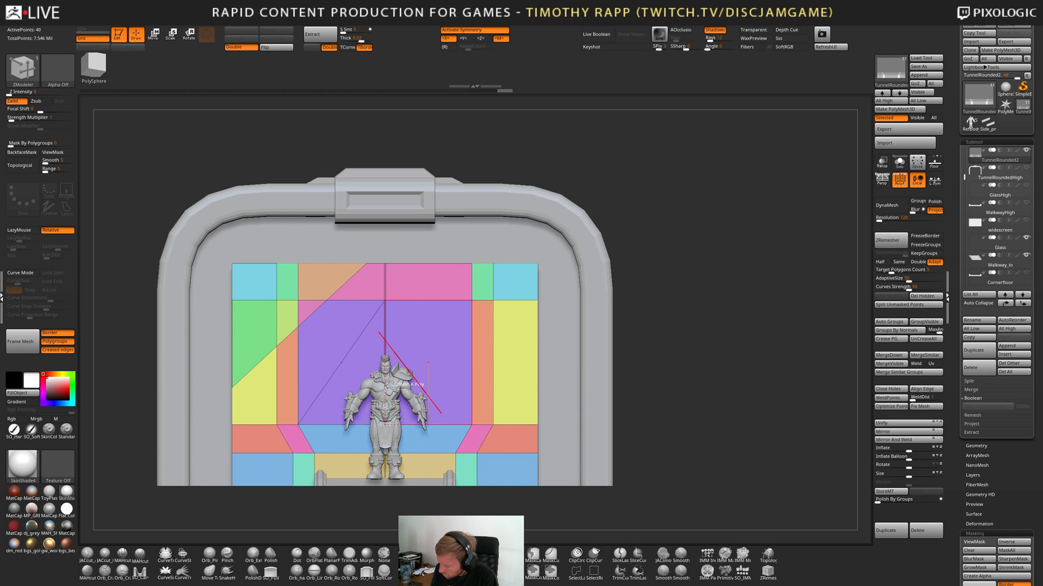
pyautogui.click(901, 439)
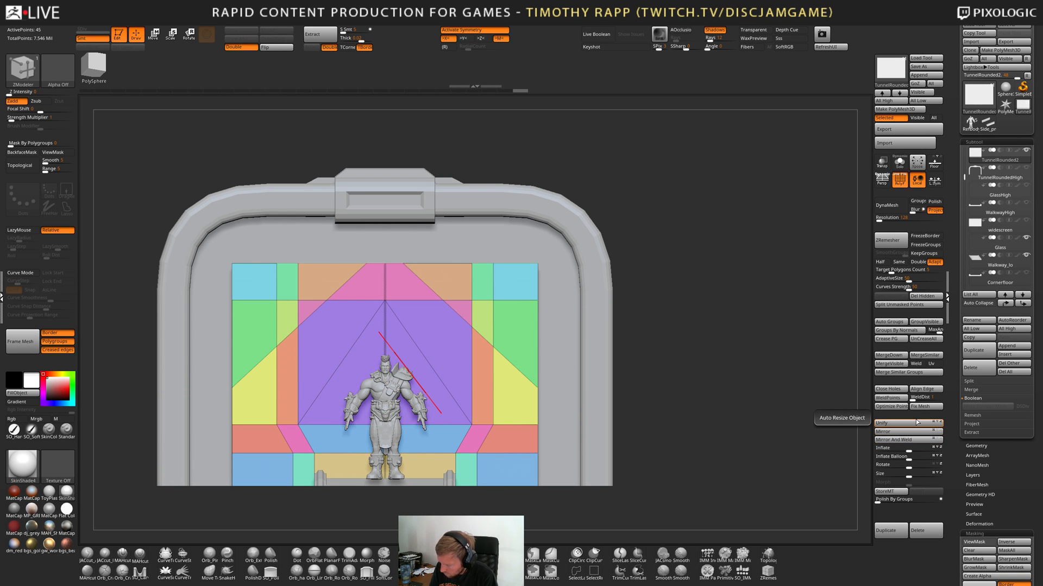
pyautogui.click(916, 422)
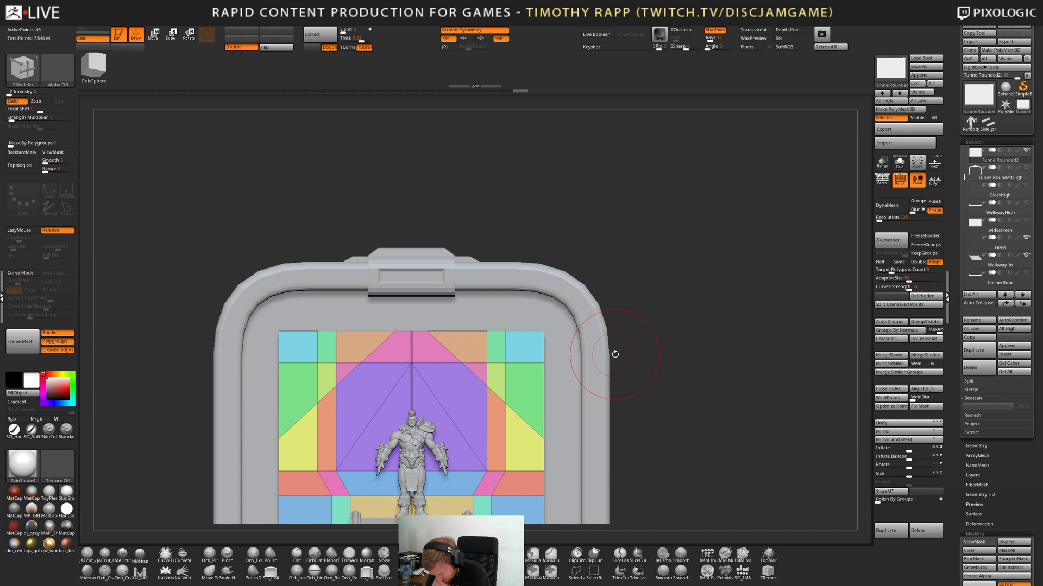
pyautogui.press('ctrl')
pyautogui.press('ctrl')
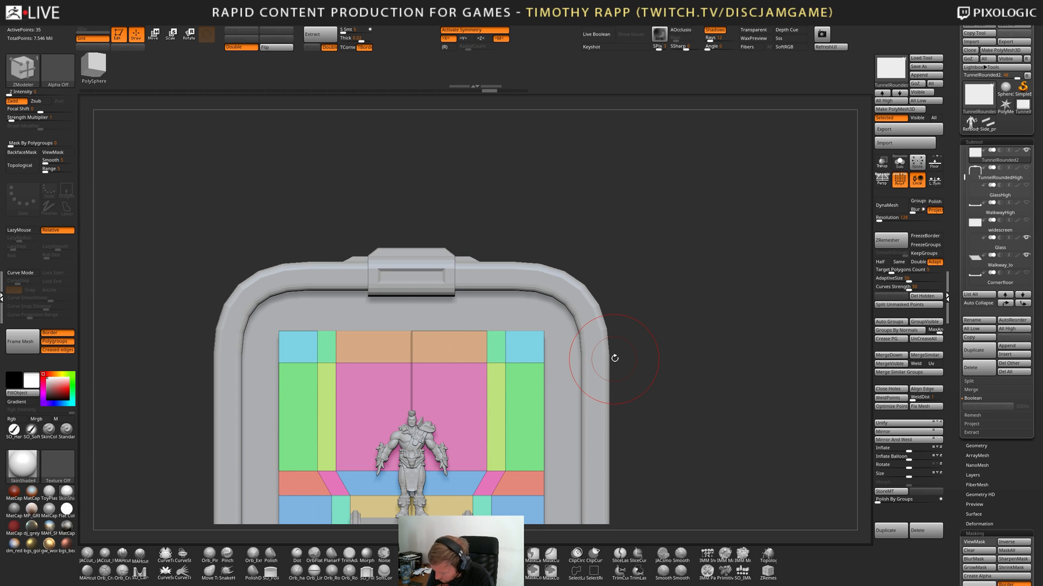
# Slice the back panel horizontally across its upper part, above the existing upper seam.
pyautogui.keyDown('ctrl'); pyautogui.keyDown('shift'); pyautogui.moveTo(173, 356); pyautogui.dragTo(680, 363); pyautogui.keyUp('shift'); pyautogui.keyUp('ctrl')
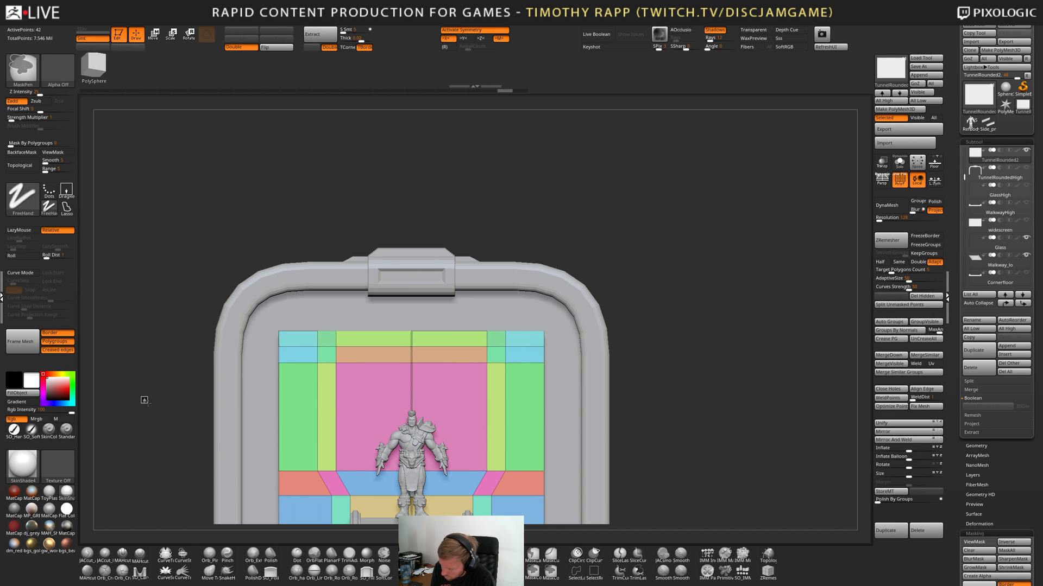
pyautogui.keyDown('ctrl'); pyautogui.moveTo(252, 396); pyautogui.dragTo(345, 370); pyautogui.keyUp('ctrl')
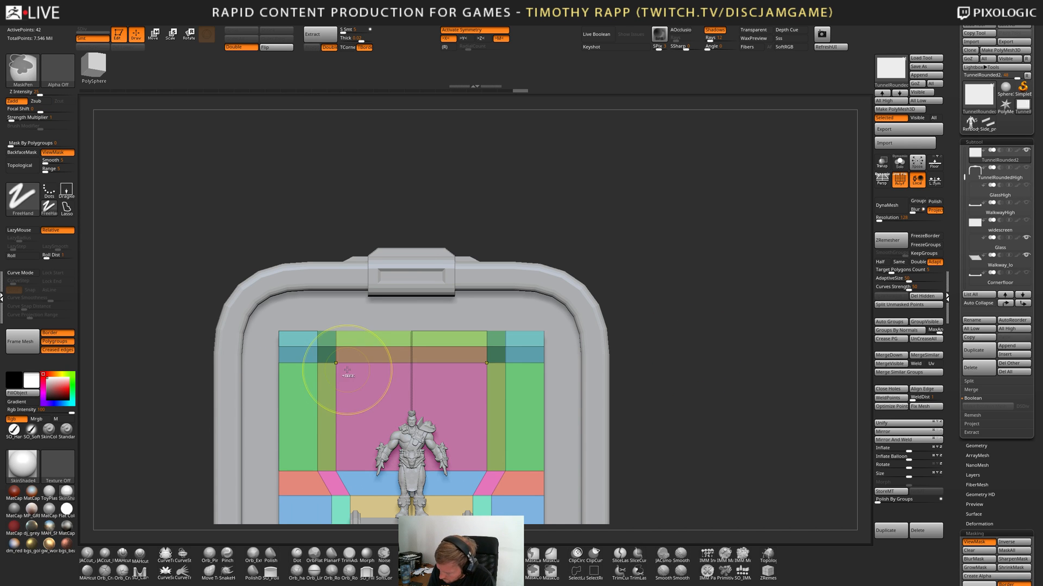
pyautogui.keyDown('ctrl'); pyautogui.click(701, 383); pyautogui.keyUp('ctrl')
pyautogui.press('w')
pyautogui.moveTo(375, 525)
pyautogui.mouseDown()
pyautogui.moveTo(390, 524)
pyautogui.moveTo(375, 525)
pyautogui.mouseUp()
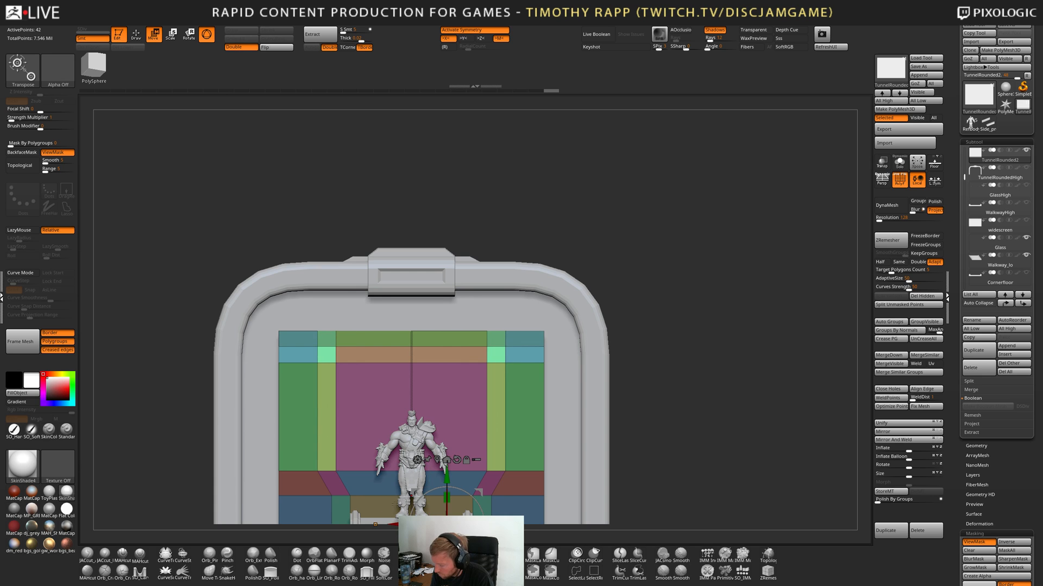
pyautogui.press('q')
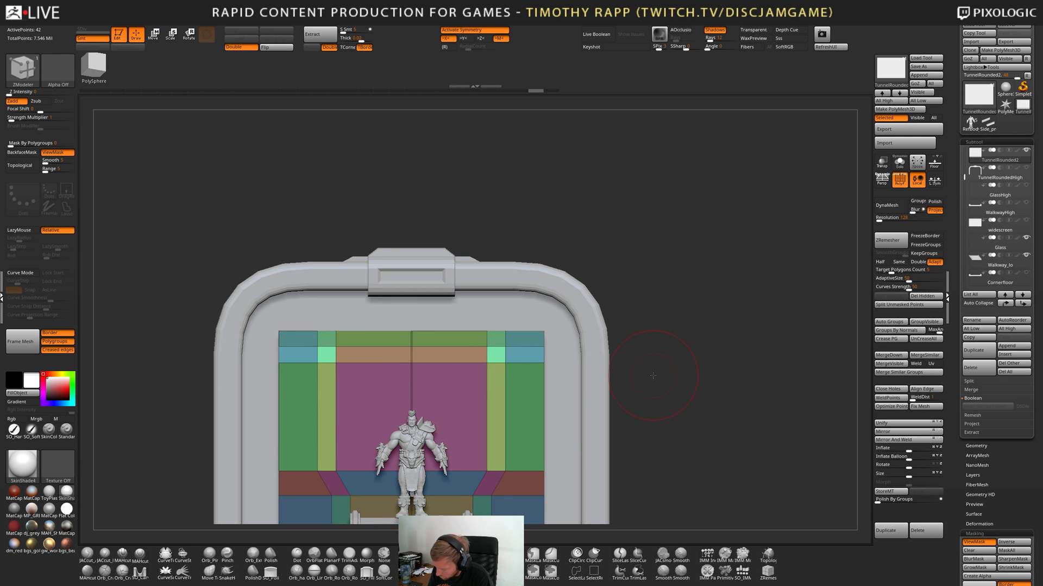
pyautogui.moveTo(657, 373)
pyautogui.keyDown('alt'); pyautogui.mouseDown()
pyautogui.moveTo(640, 380)
pyautogui.moveTo(653, 347)
pyautogui.mouseUp(); pyautogui.keyUp('alt')
pyautogui.moveTo(624, 387); pyautogui.dragTo(714, 365)
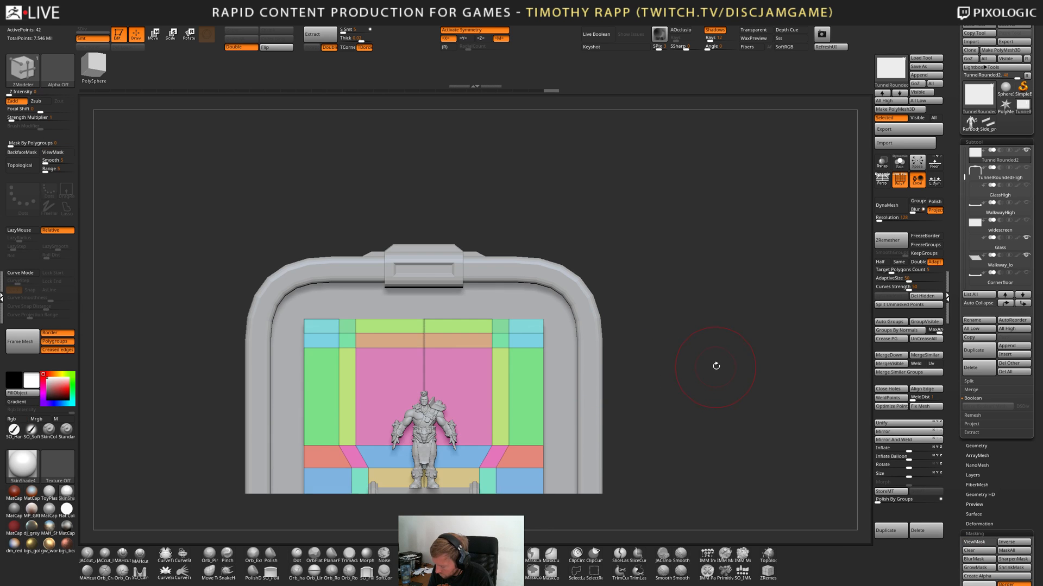
pyautogui.hotkey('shift', 'f')
pyautogui.hotkey('shift', 'f')
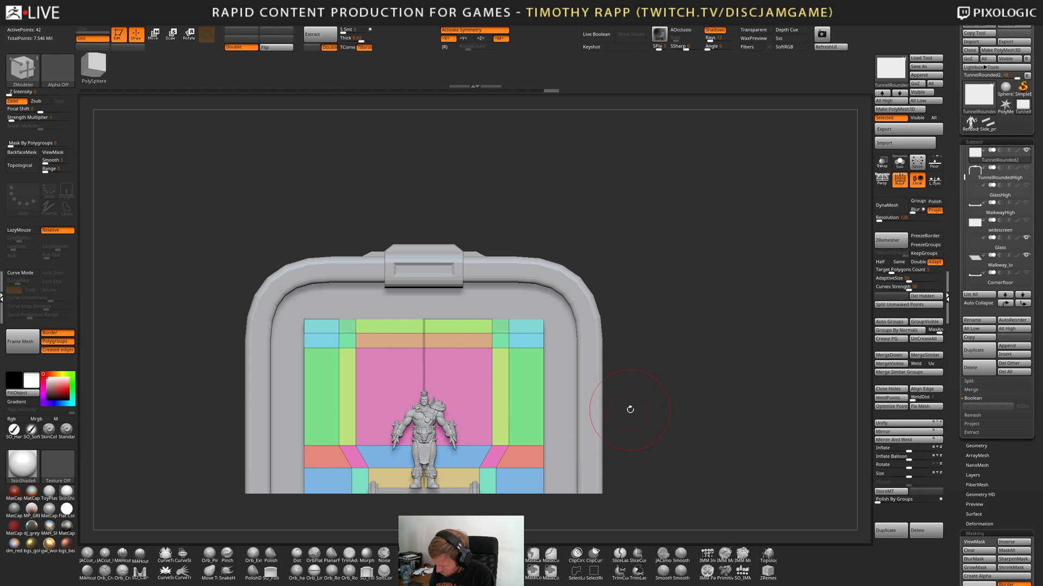
# Mask everything except the narrow upper horizontal strip of the back panel, lower the strip slightly, and clear the mask.
pyautogui.moveTo(150, 322)
pyautogui.keyDown('ctrl'); pyautogui.mouseDown()
pyautogui.moveTo(291, 383)
pyautogui.moveTo(603, 396)
pyautogui.mouseUp(); pyautogui.keyUp('ctrl')
pyautogui.press('w')
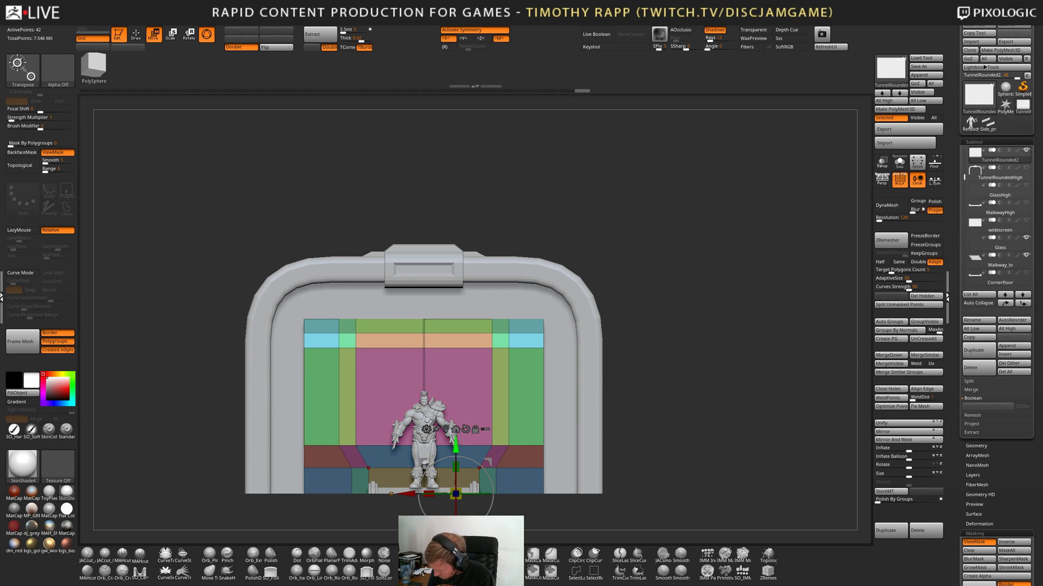
pyautogui.moveTo(455, 446); pyautogui.dragTo(458, 461)
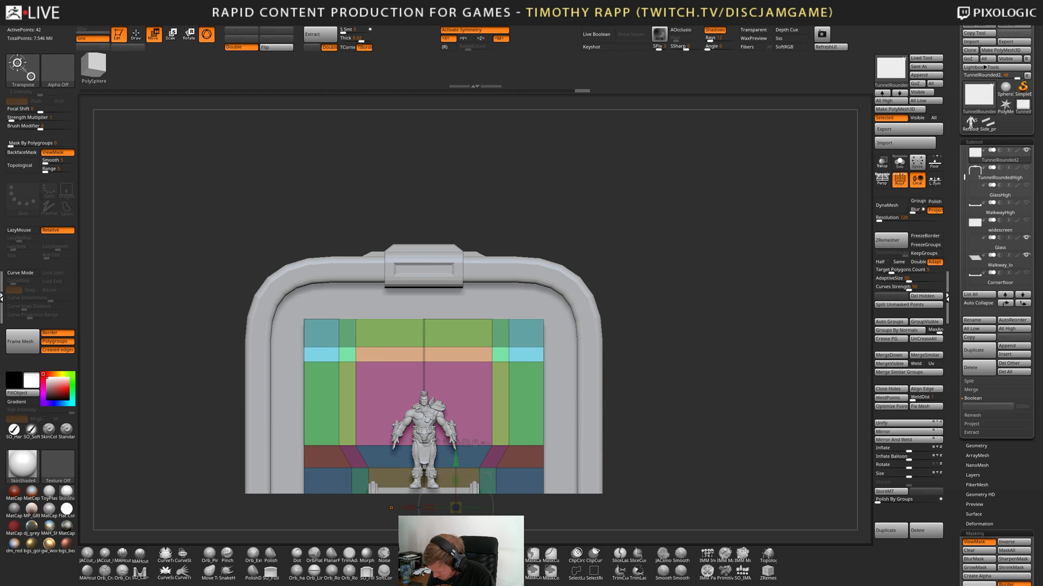
pyautogui.press('q')
pyautogui.keyDown('ctrl'); pyautogui.click(626, 409); pyautogui.keyUp('ctrl')
pyautogui.moveTo(256, 354)
pyautogui.keyDown('ctrl'); pyautogui.mouseDown()
pyautogui.moveTo(361, 377)
pyautogui.moveTo(370, 357)
pyautogui.moveTo(575, 357)
pyautogui.moveTo(652, 383)
pyautogui.mouseUp(); pyautogui.keyUp('ctrl')
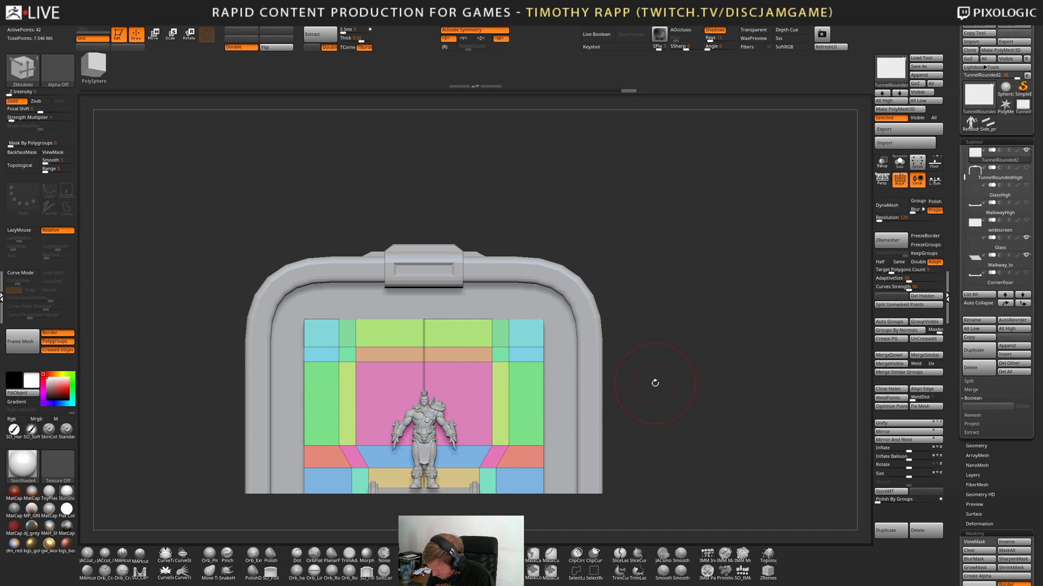
# Slice the back panel vertically just beside its centre line, and mirror and weld the cut to the other half.
pyautogui.moveTo(504, 471); pyautogui.dragTo(568, 460, button='right')
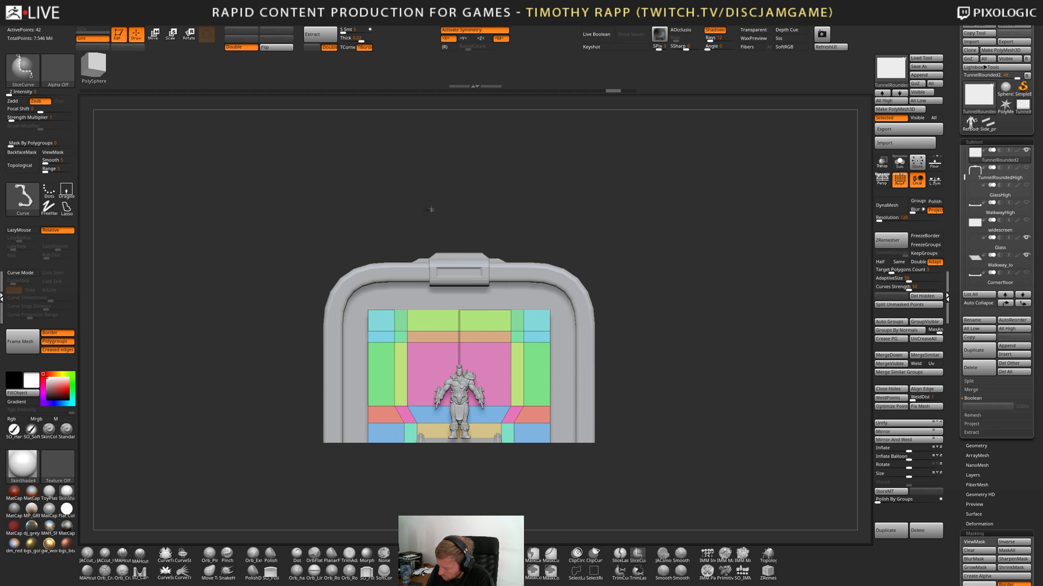
pyautogui.moveTo(432, 211)
pyautogui.keyDown('ctrl'); pyautogui.keyDown('shift'); pyautogui.mouseDown()
pyautogui.moveTo(436, 487)
pyautogui.moveTo(450, 328)
pyautogui.moveTo(453, 504)
pyautogui.mouseUp(); pyautogui.keyUp('shift'); pyautogui.keyUp('ctrl')
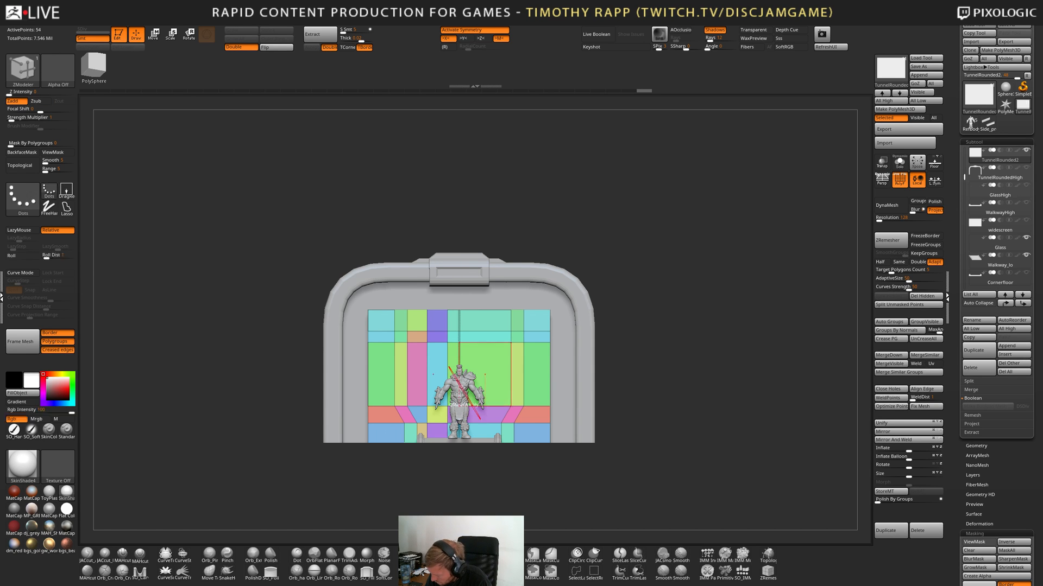
pyautogui.click(893, 433)
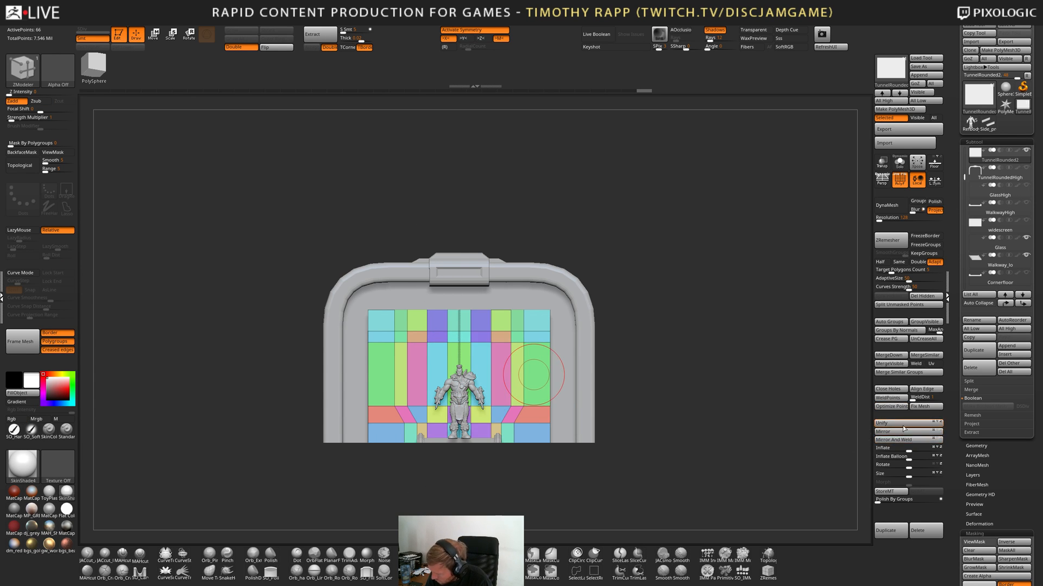
pyautogui.keyDown('ctrl'); pyautogui.moveTo(457, 346); pyautogui.dragTo(452, 351); pyautogui.keyUp('ctrl')
pyautogui.hotkey('ctrl', 'i')
pyautogui.press('w')
pyautogui.moveTo(484, 409); pyautogui.dragTo(484, 408)
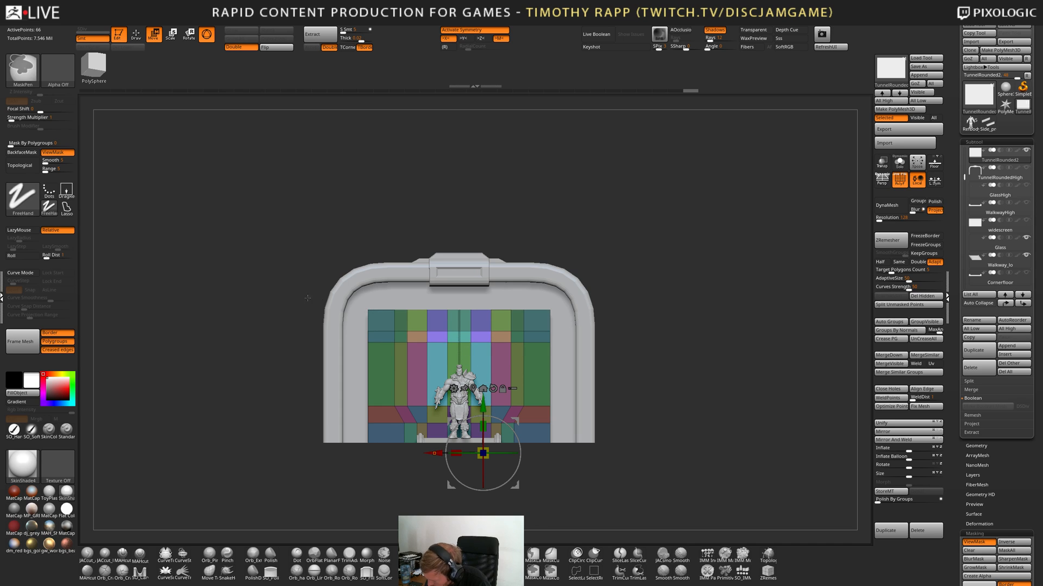
pyautogui.keyDown('ctrl'); pyautogui.moveTo(437, 324); pyautogui.dragTo(485, 357); pyautogui.keyUp('ctrl')
pyautogui.moveTo(482, 405); pyautogui.dragTo(483, 402)
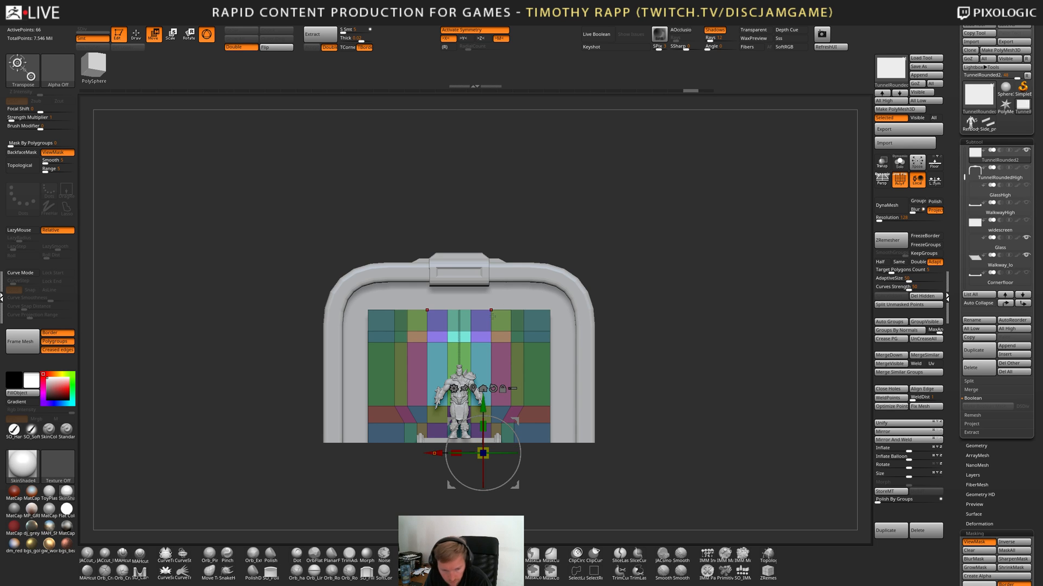
pyautogui.keyDown('ctrl'); pyautogui.moveTo(523, 345); pyautogui.dragTo(597, 358, button='right'); pyautogui.keyUp('ctrl')
pyautogui.keyDown('alt'); pyautogui.moveTo(625, 301); pyautogui.dragTo(655, 280, button='right'); pyautogui.keyUp('alt')
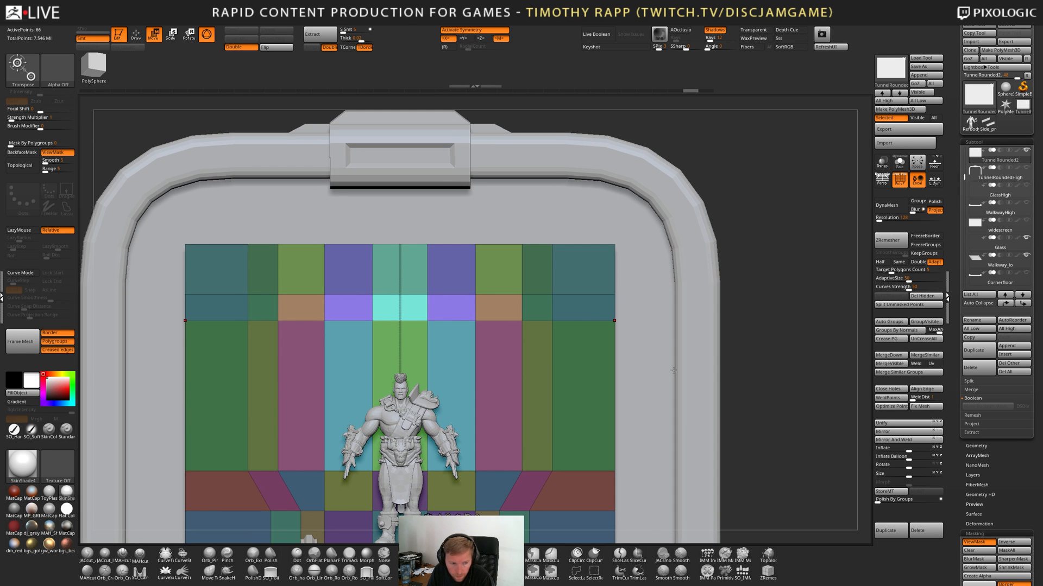
pyautogui.keyDown('ctrl'); pyautogui.moveTo(673, 371); pyautogui.dragTo(677, 337, button='right'); pyautogui.keyUp('ctrl')
pyautogui.hotkey('ctrl', 'h')
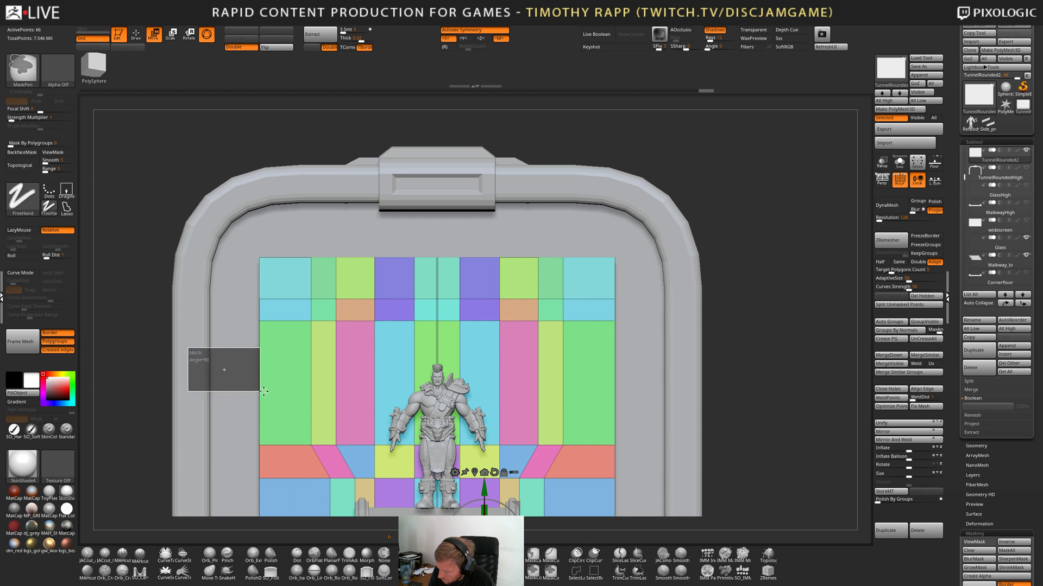
# Isolate the upper strip's points on the two inner vertical seams with an inverted mask, raise them symmetrically, and clear the mask.
pyautogui.keyDown('ctrl'); pyautogui.moveTo(353, 291); pyautogui.dragTo(424, 333); pyautogui.keyUp('ctrl')
pyautogui.hotkey('ctrl', 'h')
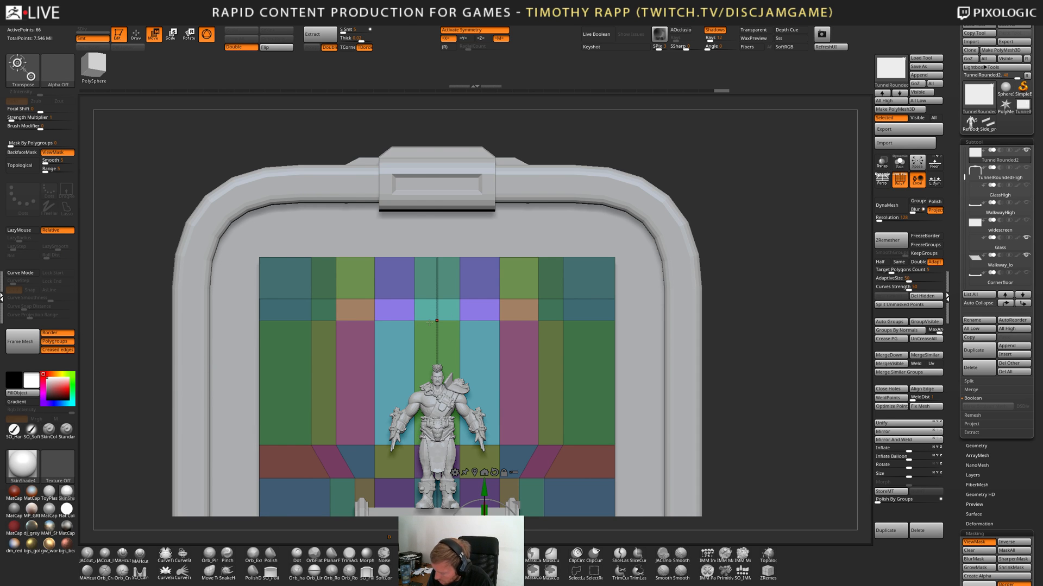
pyautogui.moveTo(484, 485); pyautogui.dragTo(483, 479)
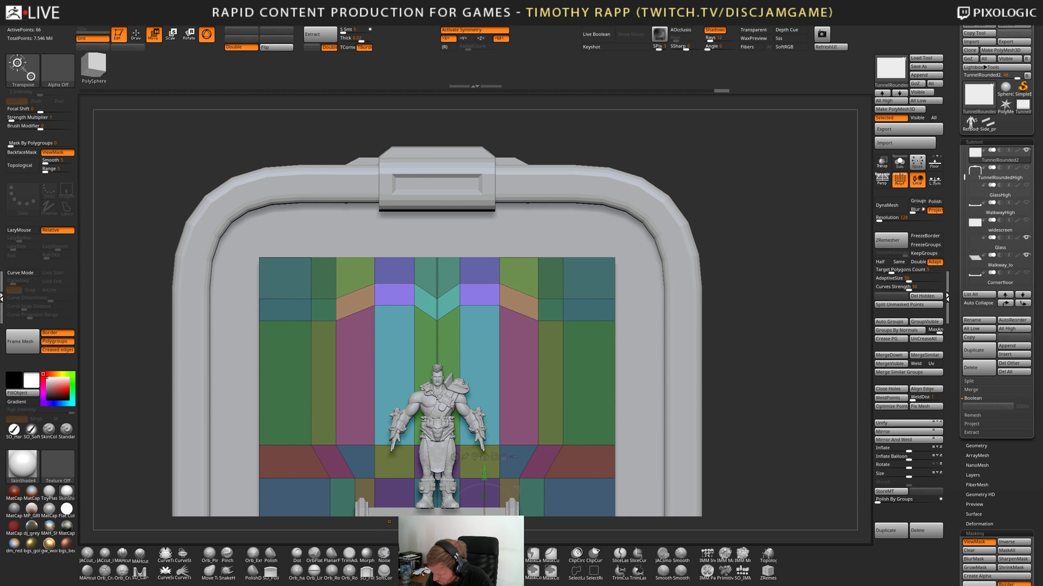
pyautogui.moveTo(486, 471); pyautogui.dragTo(484, 473)
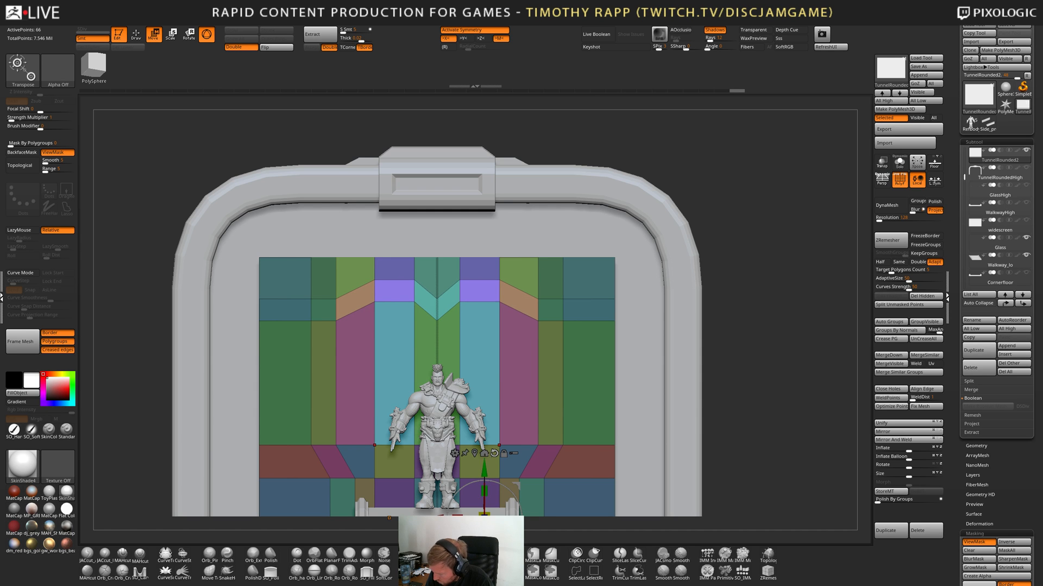
pyautogui.press('q')
pyautogui.keyDown('ctrl'); pyautogui.moveTo(740, 348); pyautogui.dragTo(763, 352); pyautogui.keyUp('ctrl')
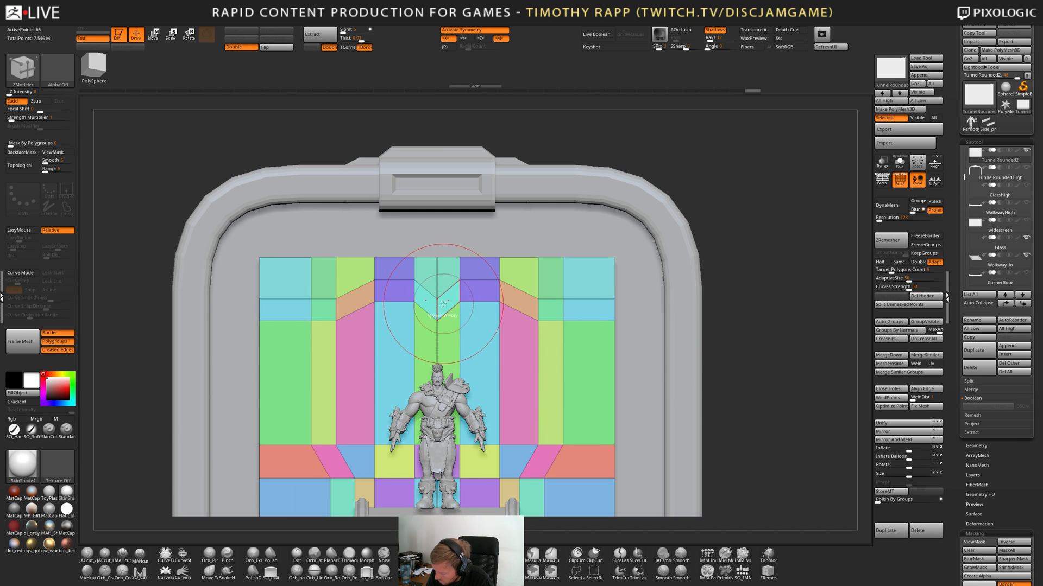
# Try deleting the back panel's centre edge loop, and undo it along with the raised seam points.
pyautogui.keyDown('alt'); pyautogui.click(437, 309); pyautogui.keyUp('alt')
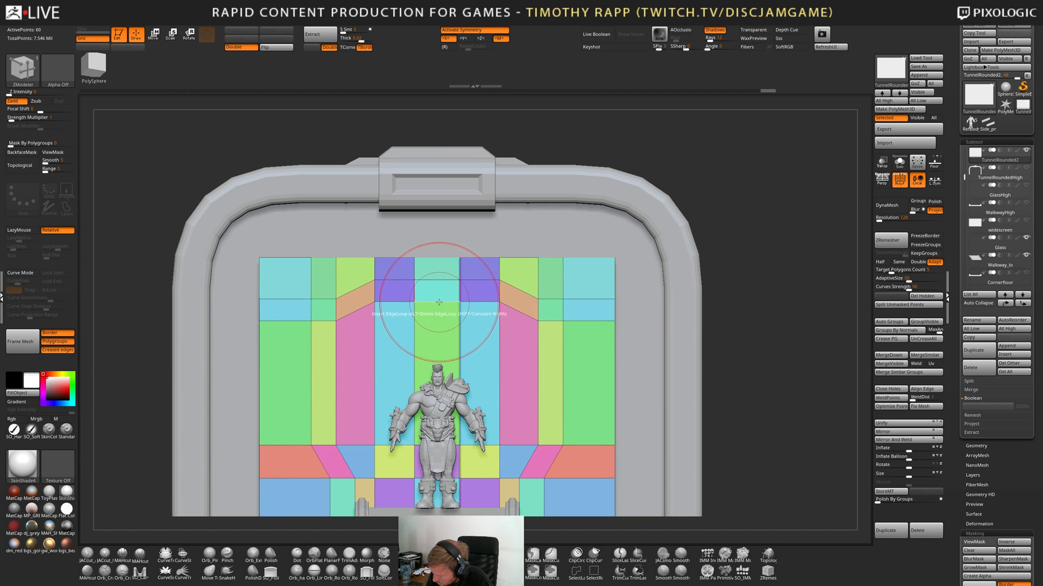
pyautogui.hotkey('ctrl', 'z')
pyautogui.scroll(-3, 648, 379)
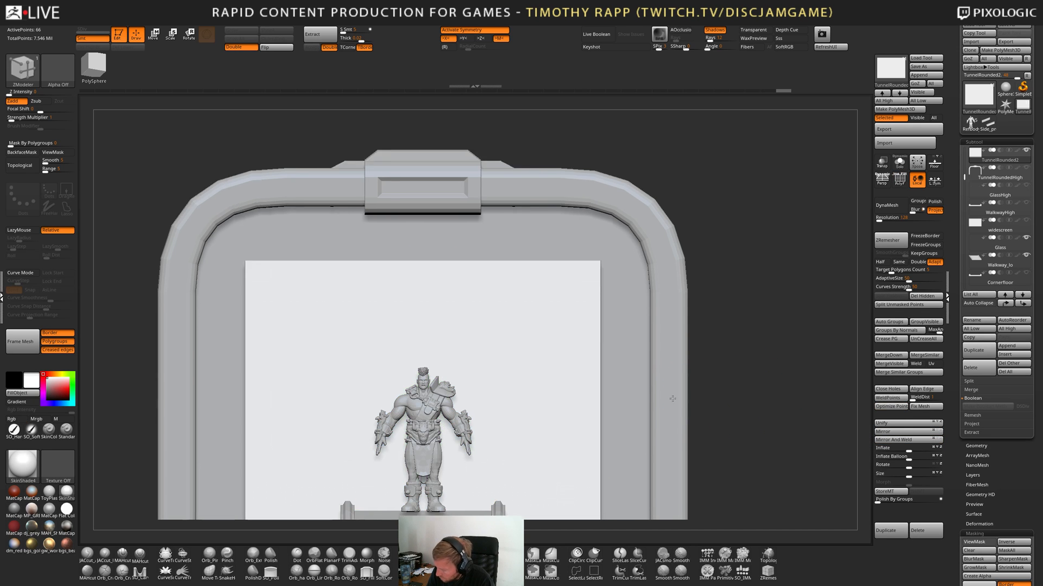
pyautogui.moveTo(539, 402); pyautogui.dragTo(545, 402, button='right')
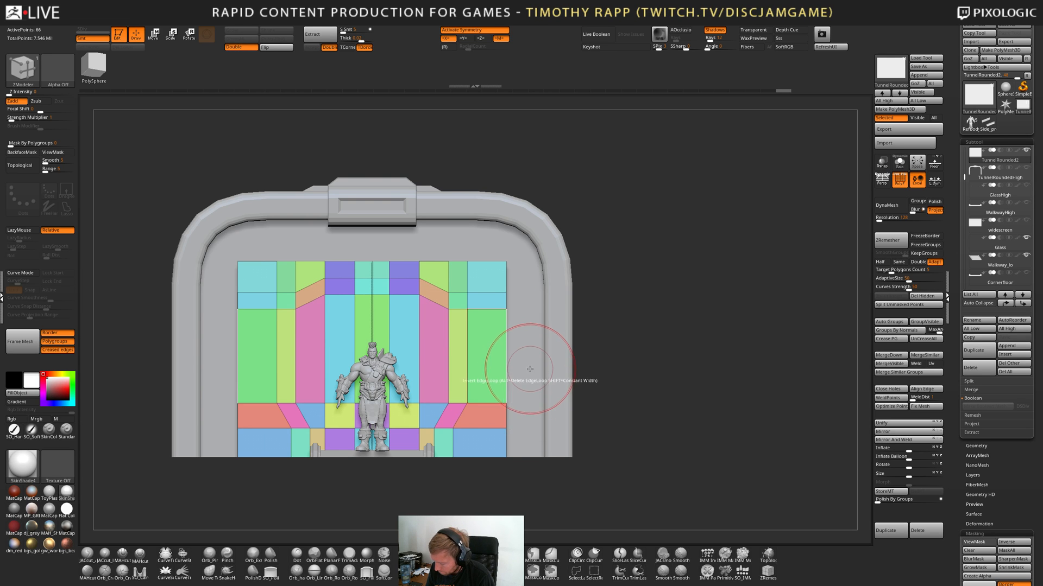
pyautogui.hotkey('ctrl', 'z')
pyautogui.hotkey('ctrl', 'z')
pyautogui.hotkey('ctrl', 'z')
pyautogui.hotkey('ctrl', 'z')
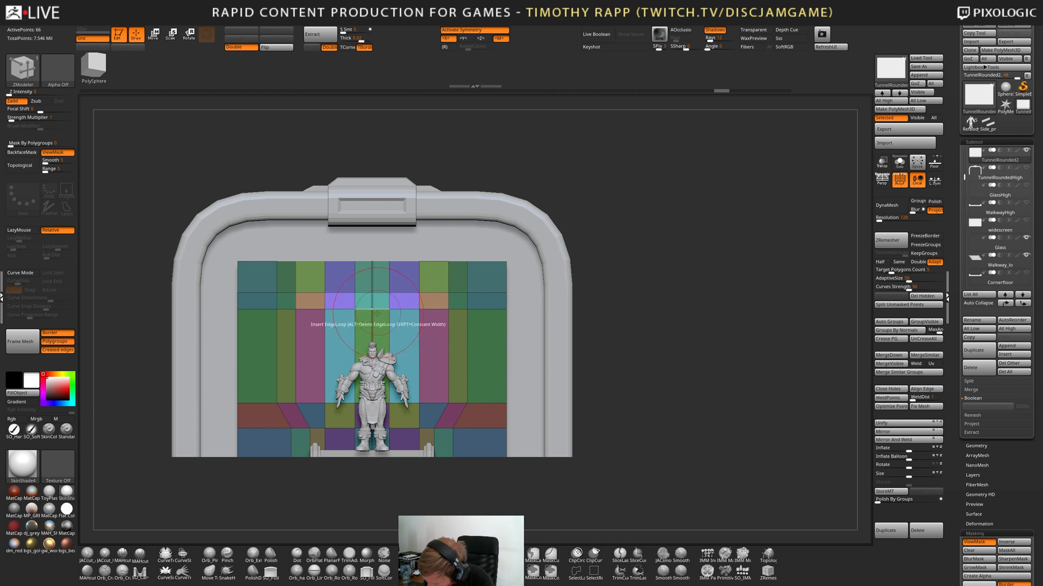
# Slice the back panel vertically between the centre line and the nearest seam, and mirror and weld the new cut.
pyautogui.moveTo(337, 142)
pyautogui.keyDown('ctrl'); pyautogui.keyDown('shift'); pyautogui.mouseDown()
pyautogui.moveTo(343, 519)
pyautogui.moveTo(354, 516)
pyautogui.mouseUp(); pyautogui.keyUp('shift'); pyautogui.keyUp('ctrl')
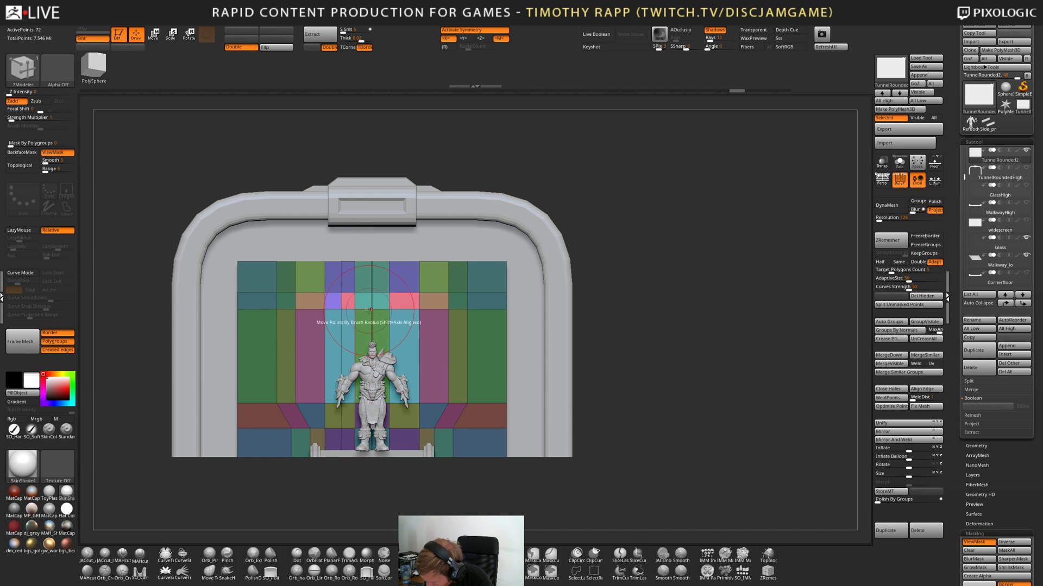
pyautogui.click(895, 439)
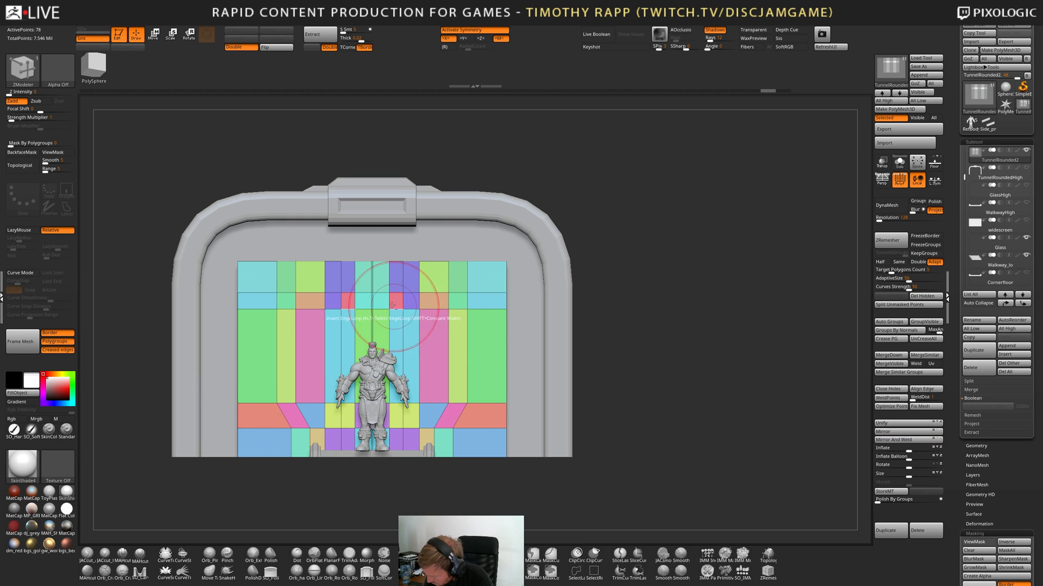
# Isolate the upper strip's points between the innermost vertical seams with an inverted mask, raise them into a stepped doorway top, and clear the mask.
pyautogui.moveTo(396, 307)
pyautogui.keyDown('ctrl'); pyautogui.mouseDown(button='right')
pyautogui.moveTo(415, 310)
pyautogui.moveTo(419, 355)
pyautogui.mouseUp(button='right'); pyautogui.keyUp('ctrl')
pyautogui.keyDown('ctrl'); pyautogui.keyDown('shift'); pyautogui.moveTo(309, 332); pyautogui.dragTo(344, 355); pyautogui.keyUp('shift'); pyautogui.keyUp('ctrl')
pyautogui.hotkey('ctrl', 'z')
pyautogui.keyDown('ctrl'); pyautogui.keyDown('shift'); pyautogui.moveTo(311, 265); pyautogui.dragTo(354, 274); pyautogui.keyUp('shift'); pyautogui.keyUp('ctrl')
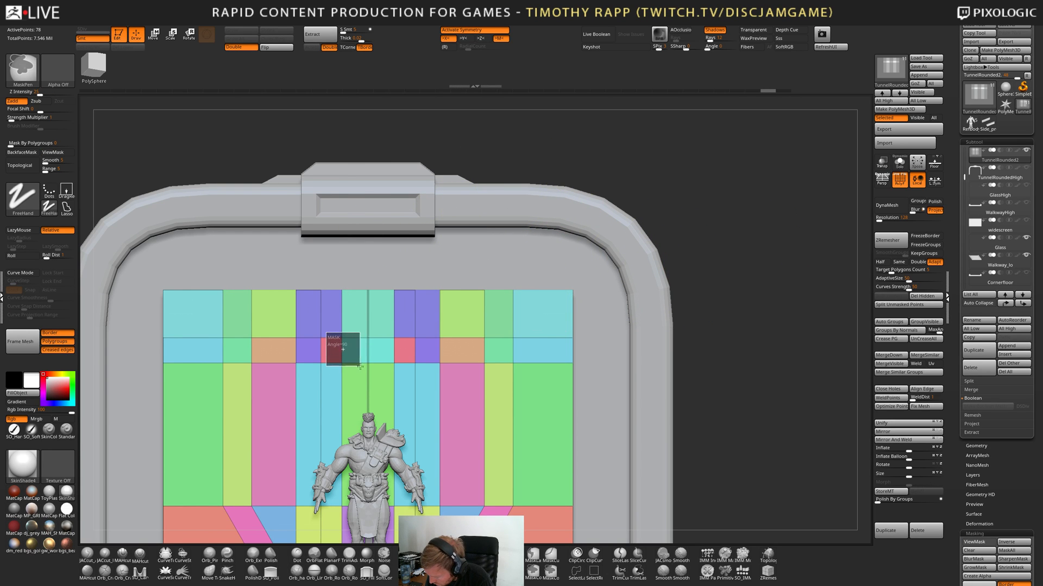
pyautogui.press('b')
pyautogui.press('z')
pyautogui.press('m')
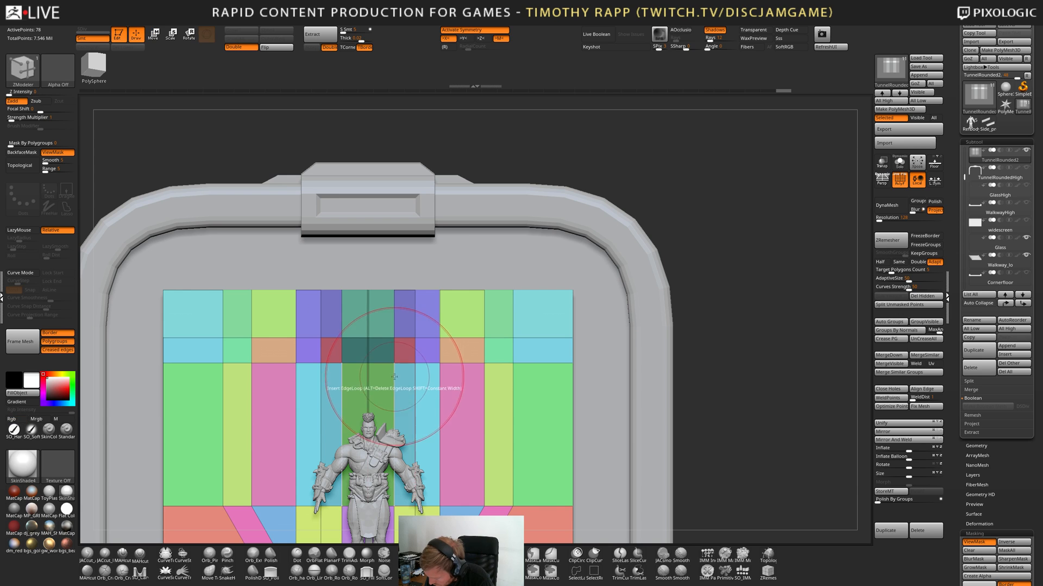
pyautogui.press('w')
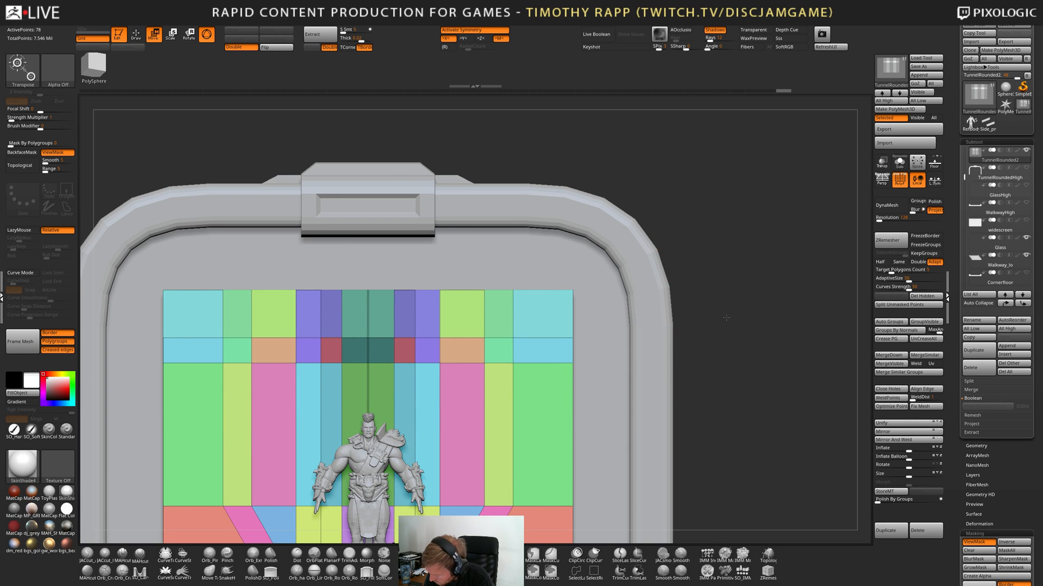
pyautogui.keyDown('alt'); pyautogui.moveTo(727, 323); pyautogui.dragTo(728, 322); pyautogui.keyUp('alt')
pyautogui.keyDown('alt'); pyautogui.moveTo(510, 346); pyautogui.dragTo(539, 379, button='right'); pyautogui.keyUp('alt')
pyautogui.keyDown('alt'); pyautogui.moveTo(498, 387); pyautogui.dragTo(498, 266); pyautogui.keyUp('alt')
pyautogui.keyDown('alt'); pyautogui.moveTo(659, 278); pyautogui.dragTo(722, 282); pyautogui.keyUp('alt')
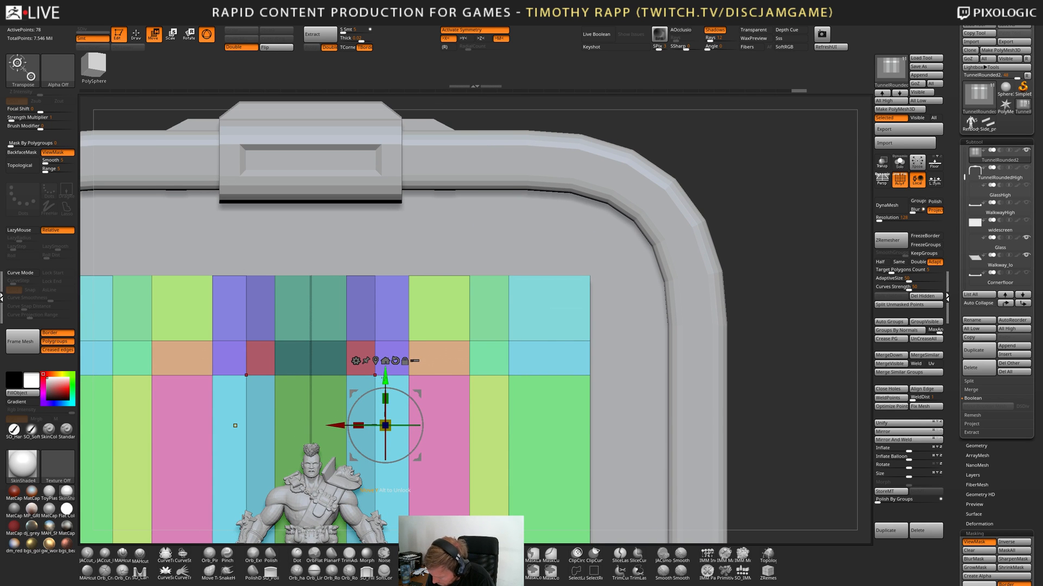
pyautogui.hotkey('ctrl', 'i')
pyautogui.keyDown('alt'); pyautogui.moveTo(389, 379); pyautogui.dragTo(390, 352); pyautogui.keyUp('alt')
pyautogui.press('q')
pyautogui.moveTo(599, 372)
pyautogui.keyDown('alt'); pyautogui.mouseDown()
pyautogui.moveTo(625, 373)
pyautogui.moveTo(643, 390)
pyautogui.mouseUp(); pyautogui.keyUp('alt')
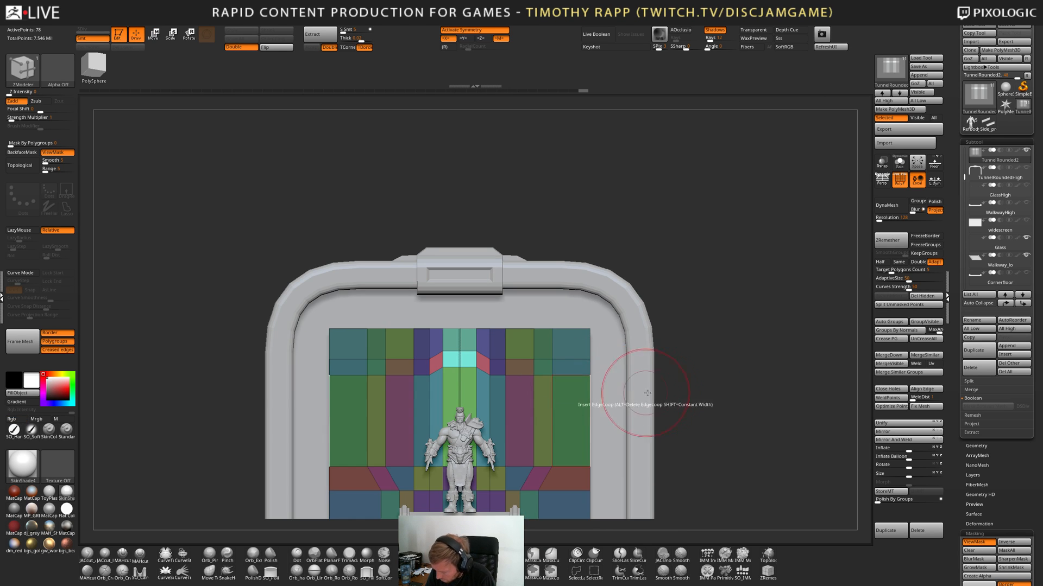
pyautogui.moveTo(706, 396)
pyautogui.keyDown('ctrl'); pyautogui.mouseDown()
pyautogui.moveTo(766, 347)
pyautogui.moveTo(700, 380)
pyautogui.mouseUp(); pyautogui.keyUp('ctrl')
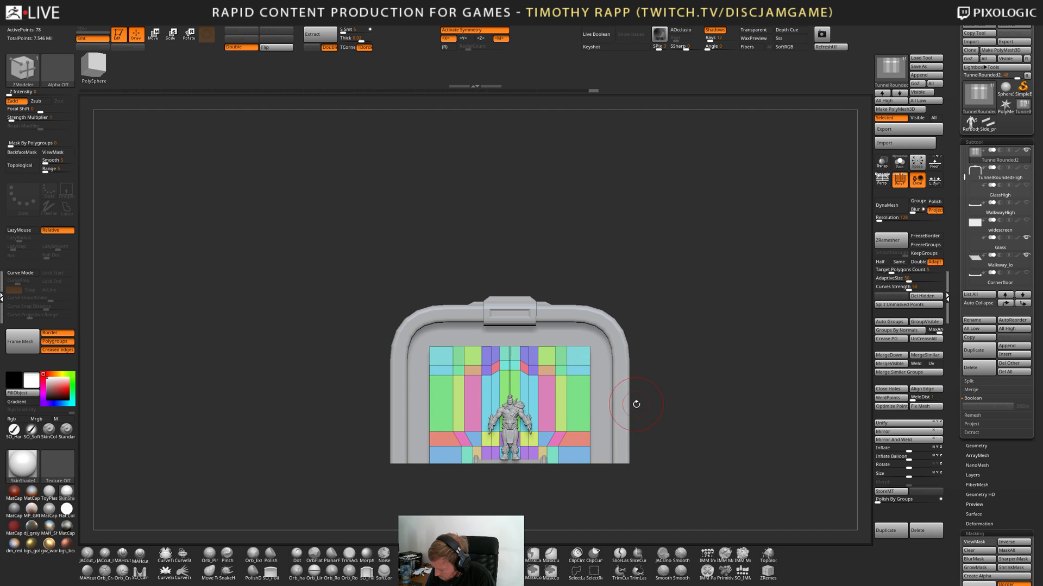
pyautogui.keyDown('alt'); pyautogui.moveTo(636, 404); pyautogui.dragTo(658, 398); pyautogui.keyUp('alt')
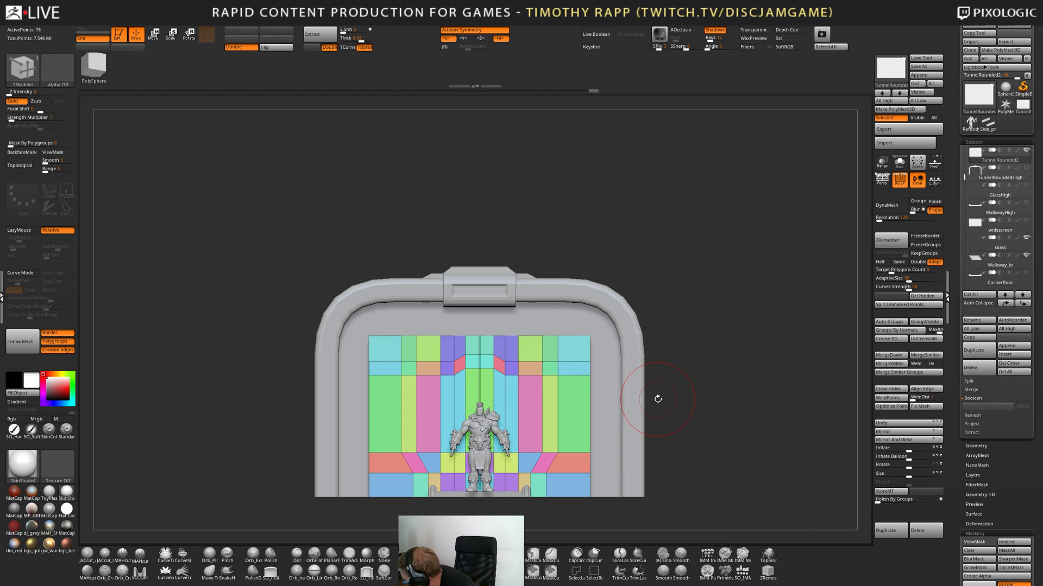
pyautogui.moveTo(516, 419); pyautogui.dragTo(585, 419, button='right')
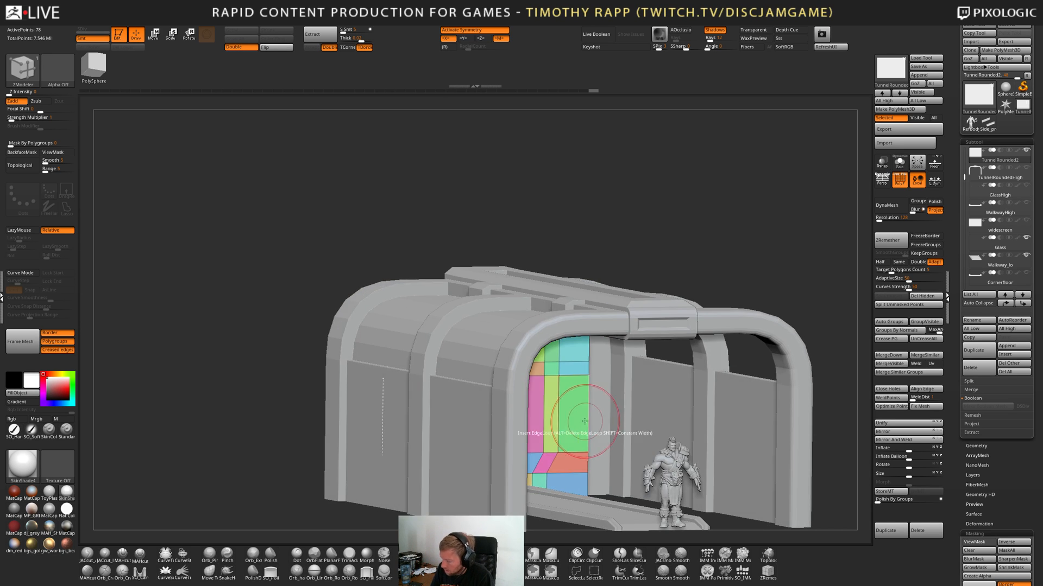
pyautogui.moveTo(679, 421)
pyautogui.mouseDown(button='right')
pyautogui.moveTo(625, 431)
pyautogui.moveTo(581, 416)
pyautogui.moveTo(666, 415)
pyautogui.mouseUp(button='right')
pyautogui.moveTo(529, 415); pyautogui.dragTo(486, 405, button='right')
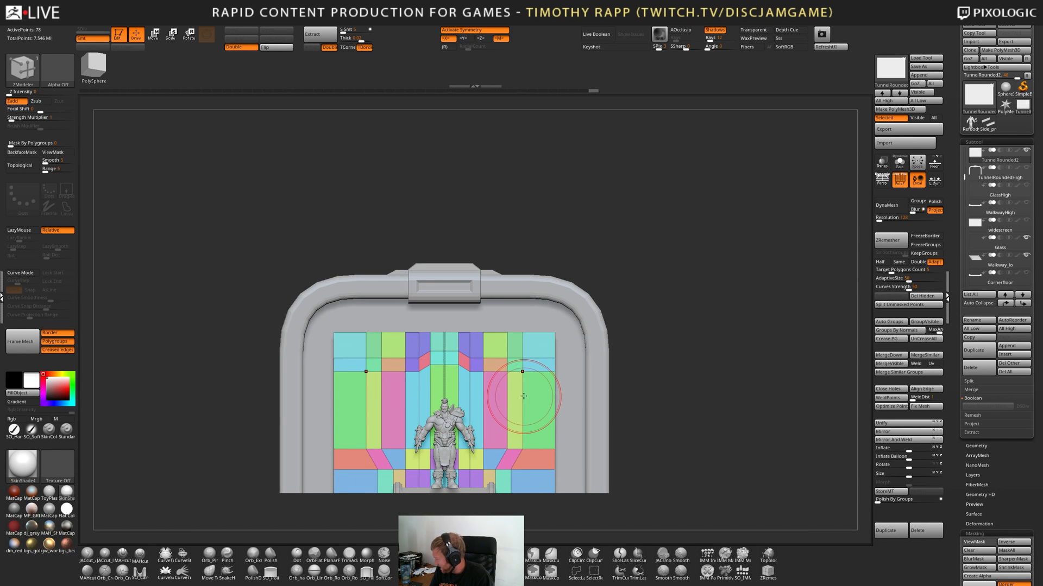
# Mark the back panel's polygons along both jambs and the stepped top as one continuous doorway outline.
pyautogui.keyDown('alt'); pyautogui.moveTo(586, 402); pyautogui.dragTo(589, 411, button='right'); pyautogui.keyUp('alt')
pyautogui.keyDown('alt'); pyautogui.moveTo(534, 439); pyautogui.dragTo(497, 412, button='right'); pyautogui.keyUp('alt')
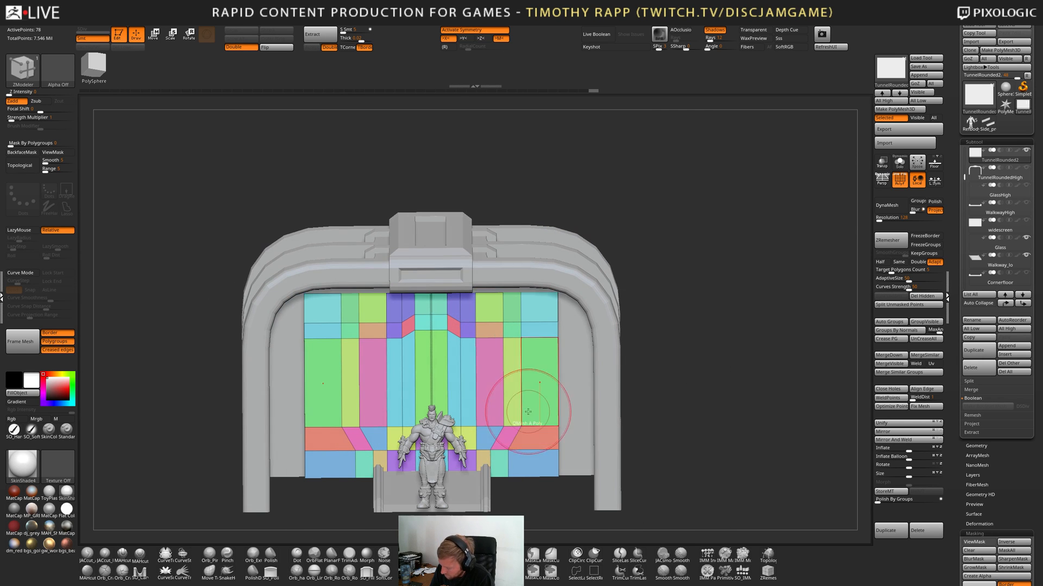
pyautogui.keyDown('alt'); pyautogui.moveTo(501, 462); pyautogui.dragTo(516, 395); pyautogui.keyUp('alt')
pyautogui.keyDown('alt'); pyautogui.moveTo(513, 335); pyautogui.dragTo(479, 328); pyautogui.keyUp('alt')
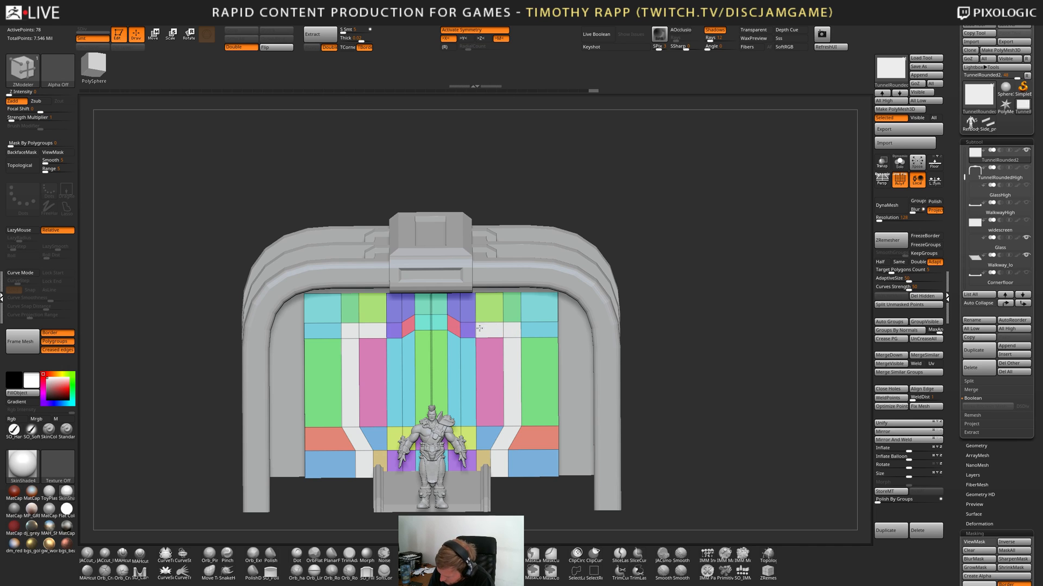
pyautogui.keyDown('alt'); pyautogui.click(444, 322); pyautogui.keyUp('alt')
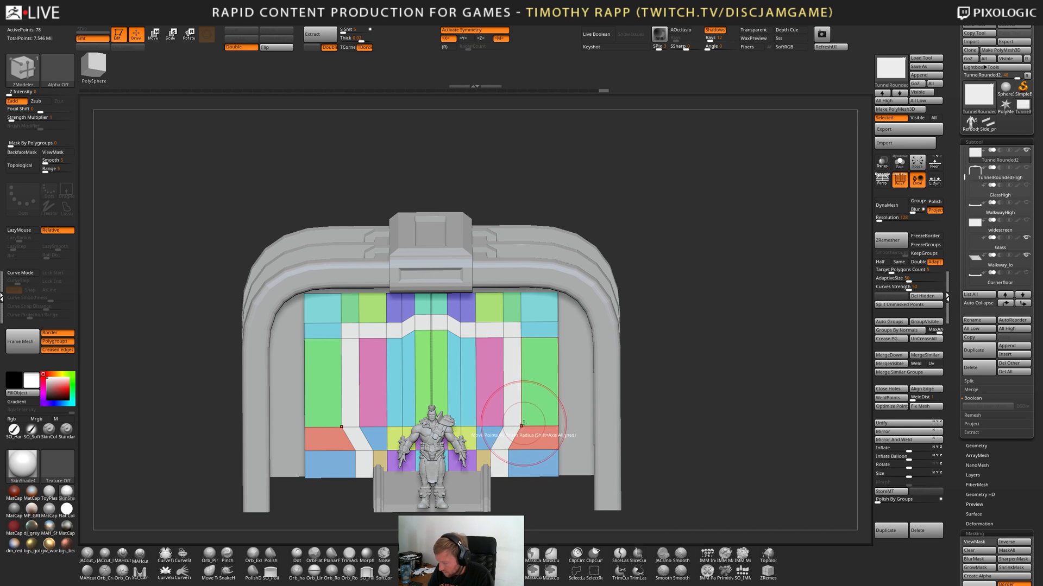
# Try extruding the marked doorway outline out from the back panel with QMesh, and undo it.
pyautogui.moveTo(524, 424)
pyautogui.mouseDown(button='right')
pyautogui.moveTo(526, 447)
pyautogui.moveTo(519, 429)
pyautogui.mouseUp(button='right')
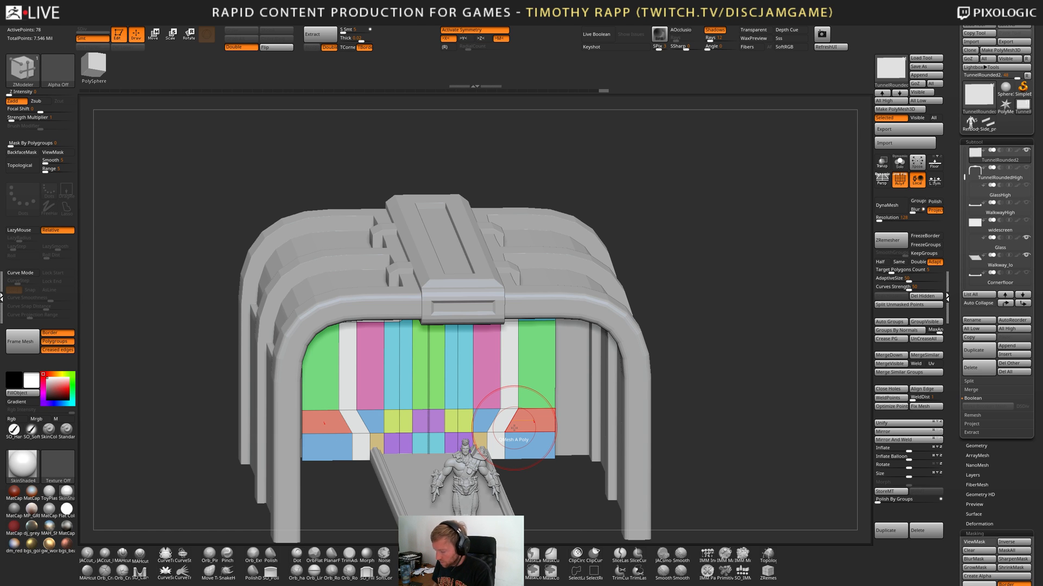
pyautogui.moveTo(514, 428); pyautogui.dragTo(586, 420, button='right')
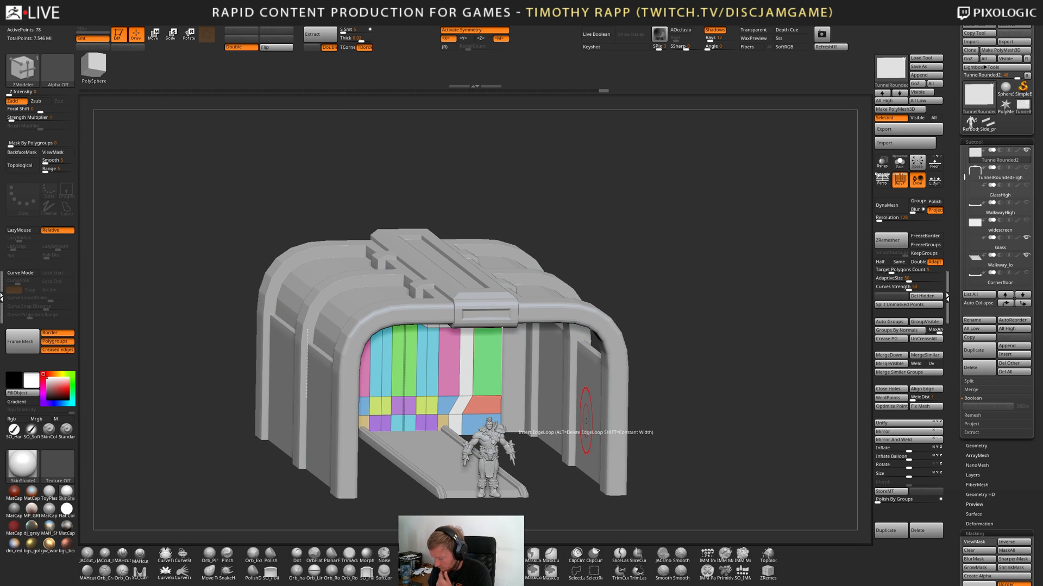
pyautogui.moveTo(576, 424); pyautogui.dragTo(554, 426, button='right')
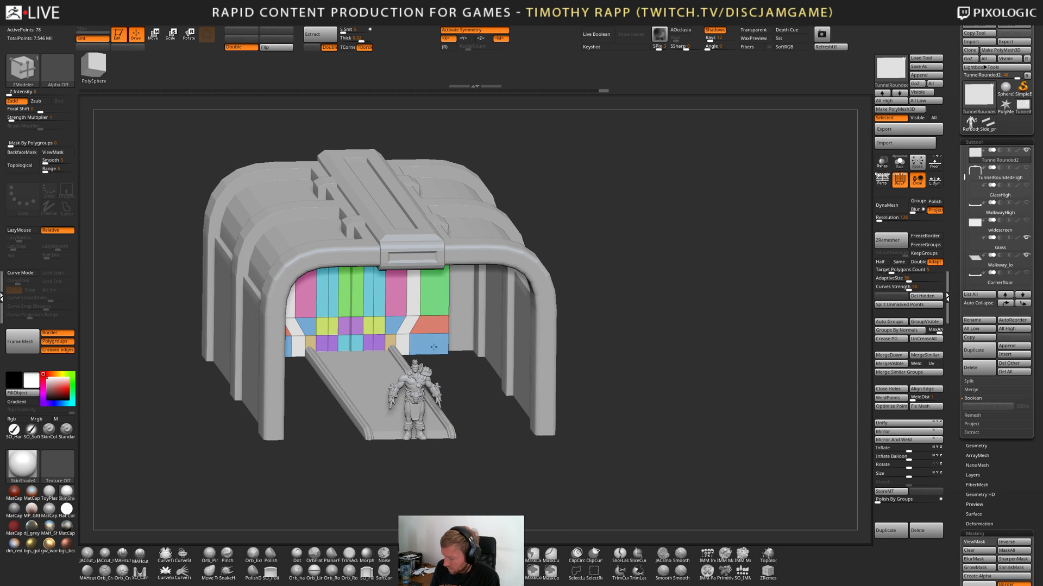
pyautogui.moveTo(477, 463); pyautogui.dragTo(385, 369, button='right')
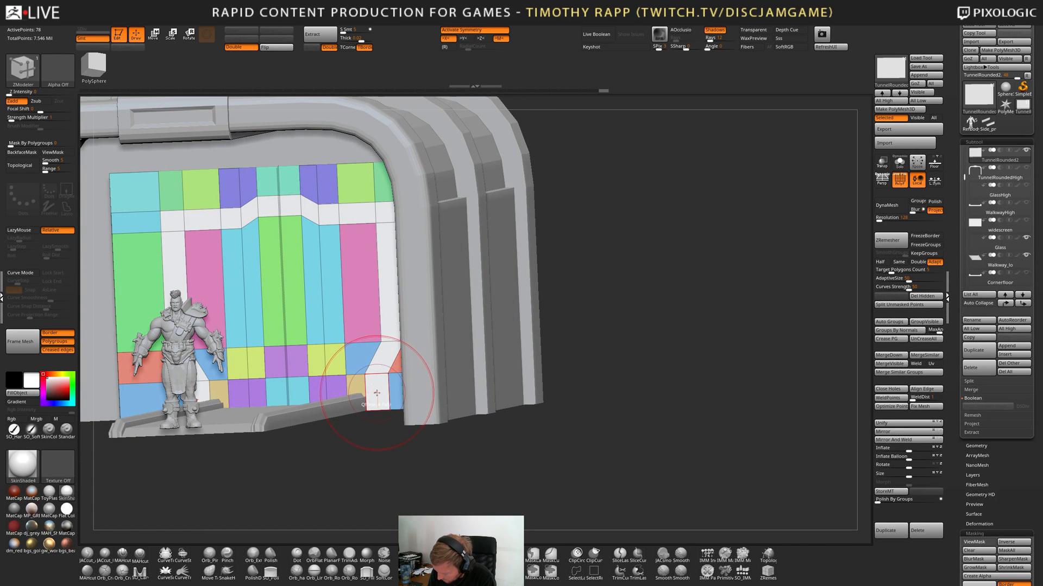
pyautogui.moveTo(377, 393); pyautogui.dragTo(106, 529)
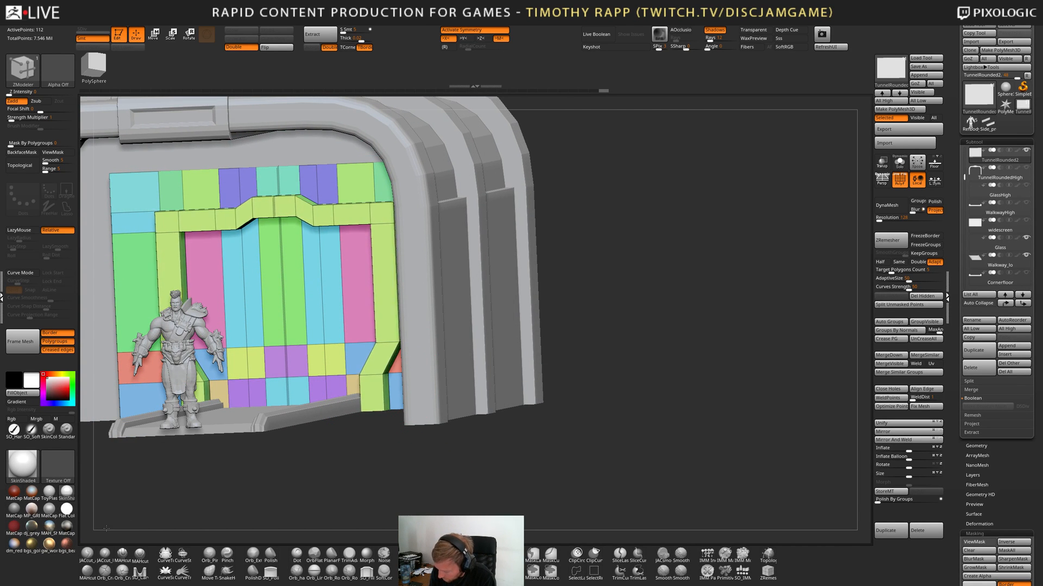
pyautogui.moveTo(342, 442); pyautogui.dragTo(410, 388)
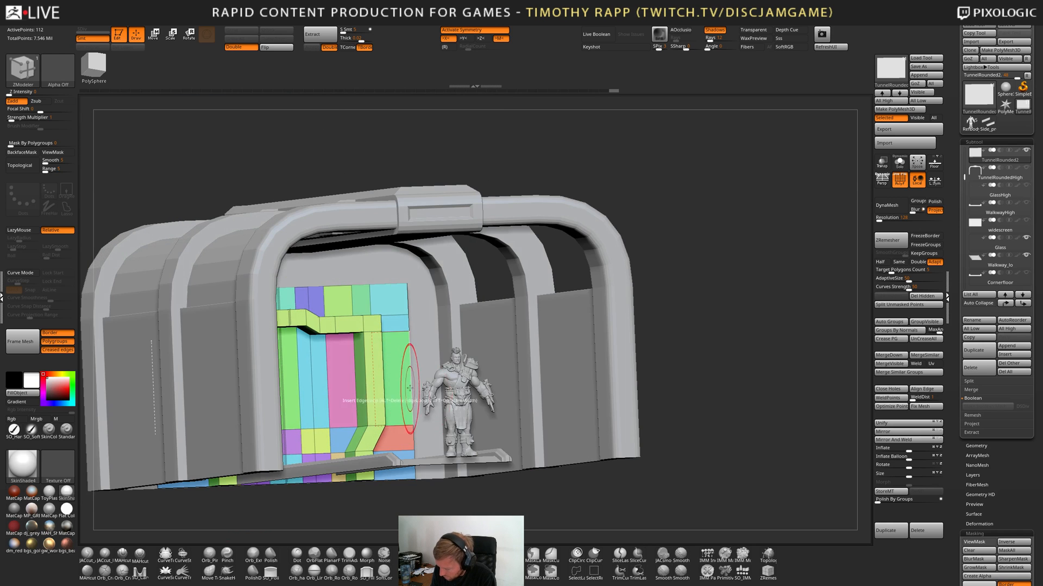
pyautogui.moveTo(410, 386); pyautogui.dragTo(368, 357, button='right')
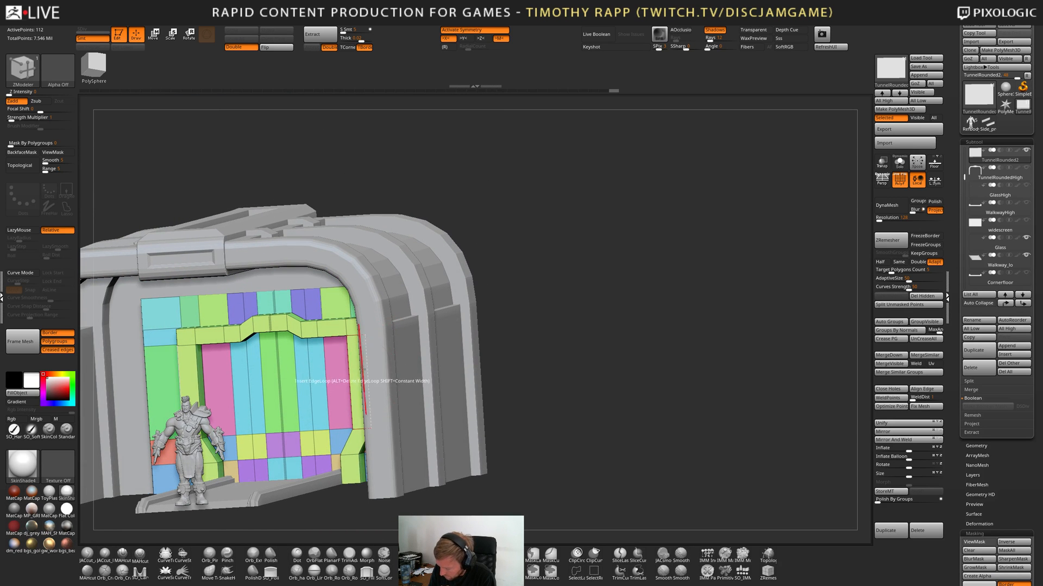
pyautogui.hotkey('ctrl', 'z')
# Isolate the doorway outline's polygroup and extrude it forward into a solid frame with depth.
pyautogui.moveTo(355, 429); pyautogui.dragTo(356, 472, button='right')
pyautogui.moveTo(357, 470); pyautogui.dragTo(283, 519)
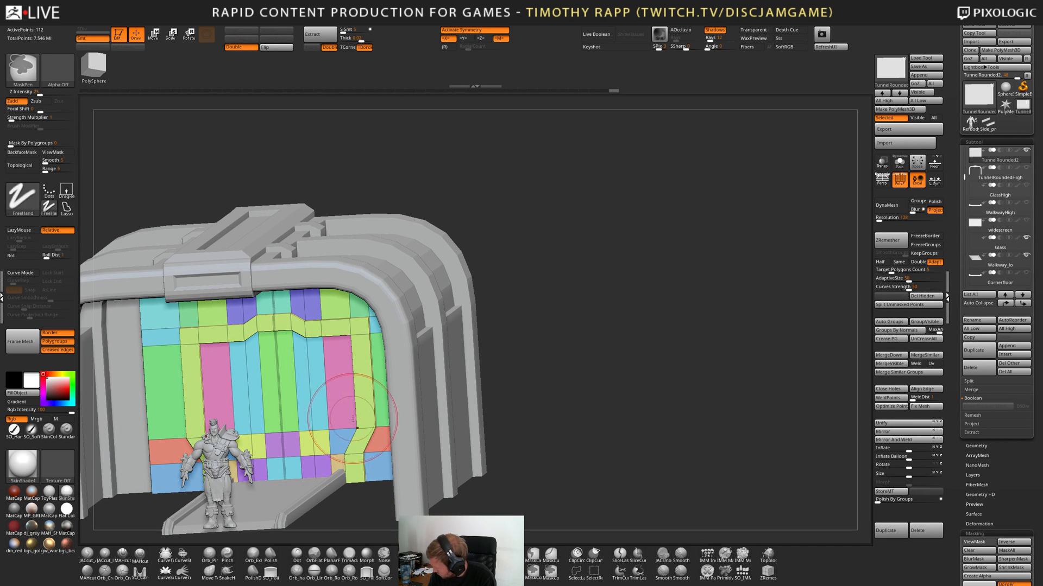
pyautogui.keyDown('ctrl'); pyautogui.keyDown('shift'); pyautogui.click(358, 471); pyautogui.keyUp('shift'); pyautogui.keyUp('ctrl')
pyautogui.moveTo(364, 474); pyautogui.dragTo(372, 442, button='right')
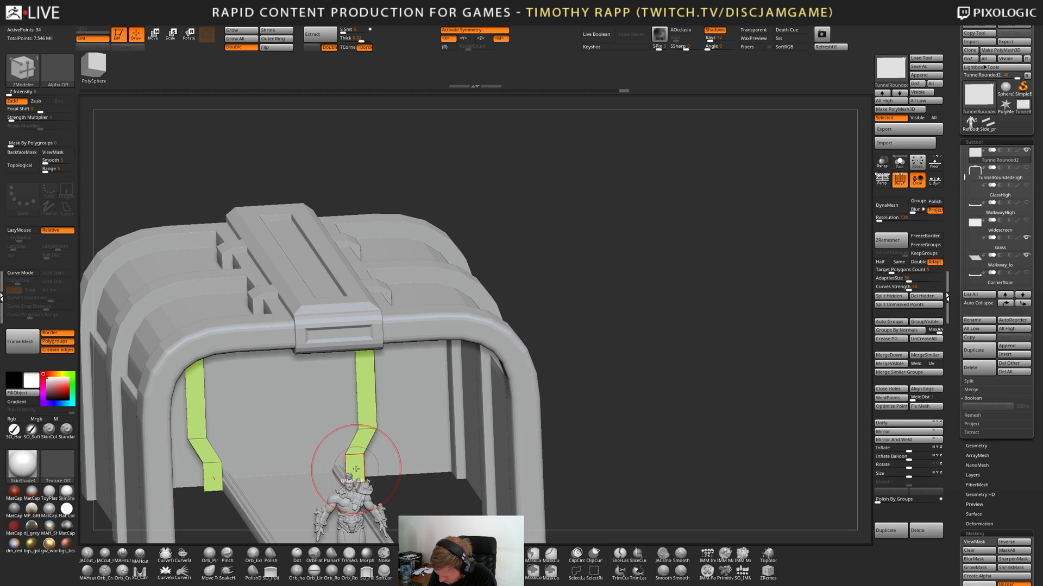
pyautogui.press('space')
pyautogui.click(421, 388)
pyautogui.moveTo(360, 459); pyautogui.dragTo(616, 515)
pyautogui.hotkey('alt', 's')
pyautogui.moveTo(424, 481); pyautogui.dragTo(396, 474, button='right')
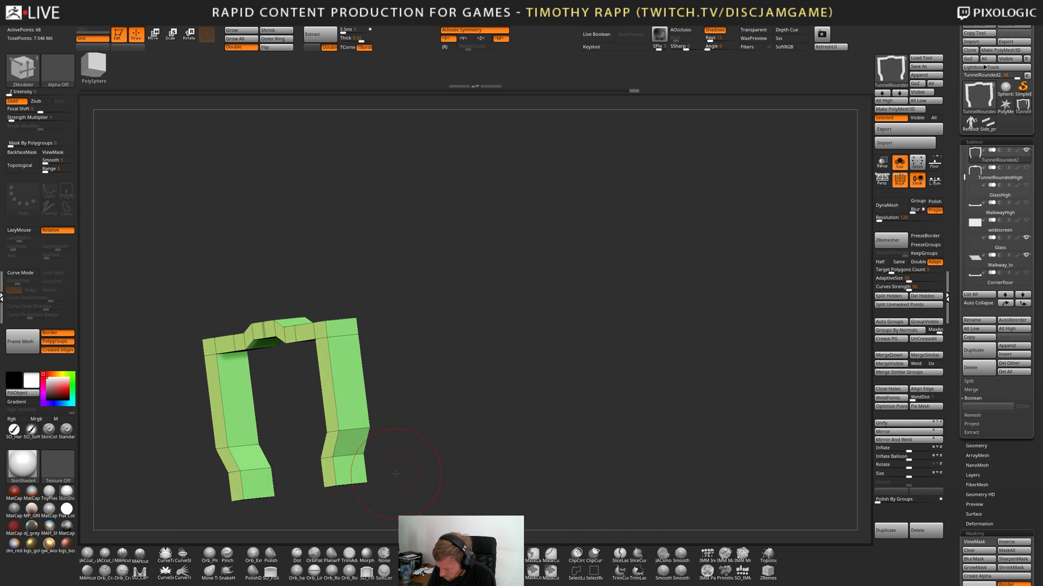
pyautogui.hotkey('alt', 's')
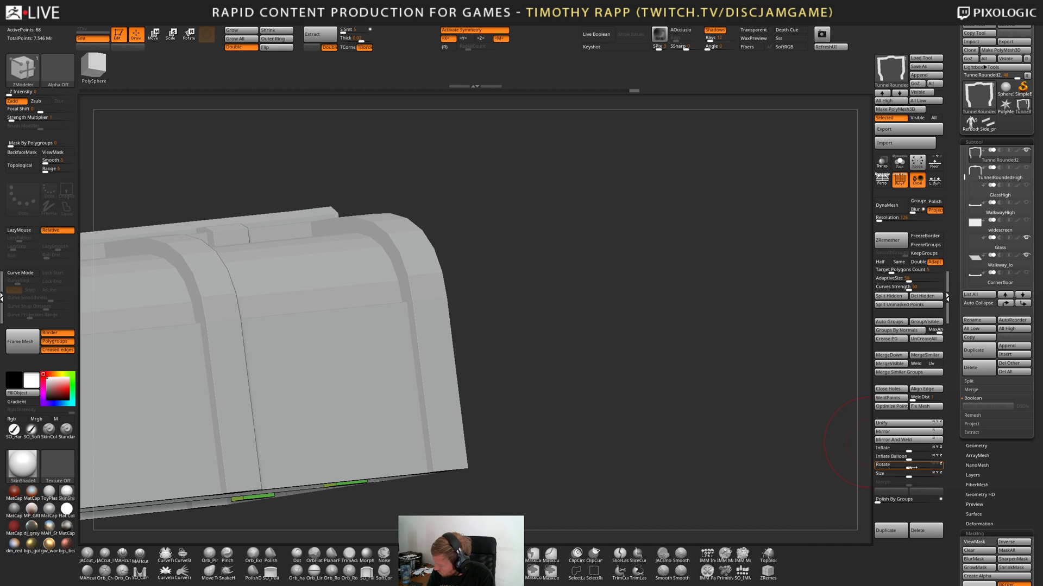
# Split the doorway frame from the back panel into its own subtool using Split Hidden.
pyautogui.keyDown('ctrl'); pyautogui.keyDown('shift'); pyautogui.moveTo(594, 497); pyautogui.dragTo(576, 464); pyautogui.keyUp('shift'); pyautogui.keyUp('ctrl')
pyautogui.moveTo(508, 467); pyautogui.dragTo(631, 405)
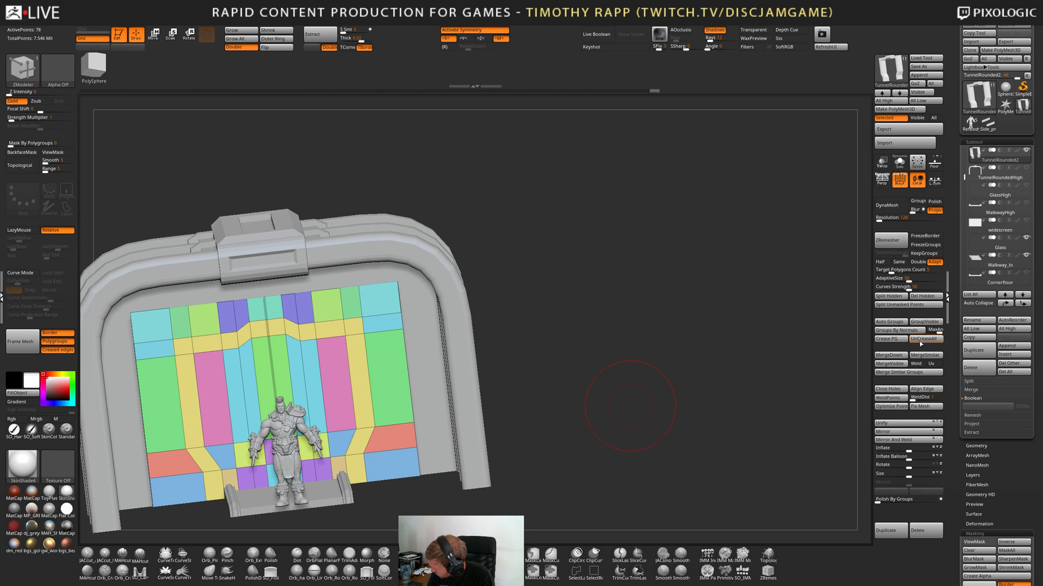
pyautogui.click(891, 296)
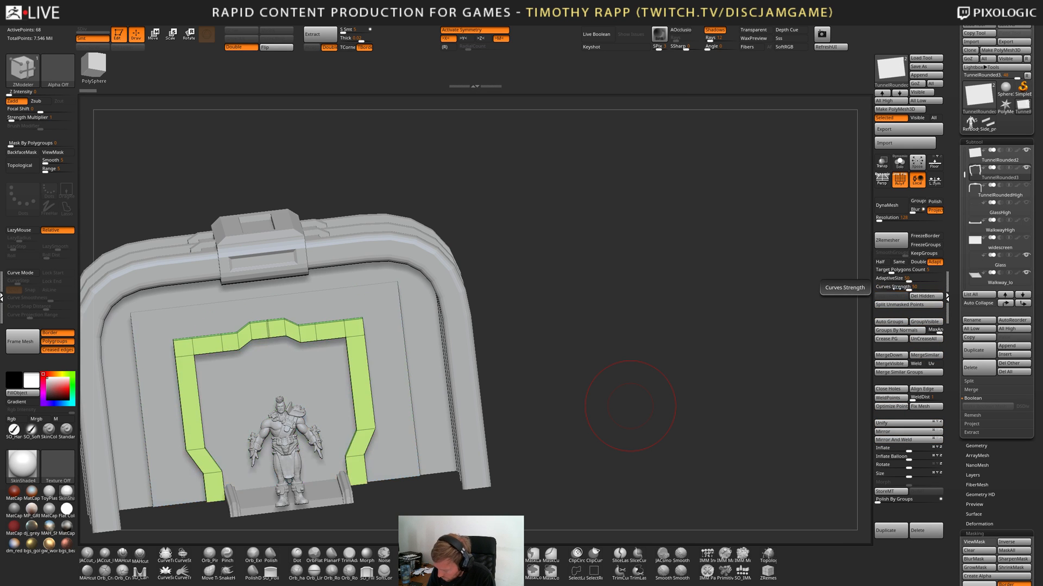
# Show only the new doorway frame subtool, close up on its upper corner.
pyautogui.moveTo(527, 404); pyautogui.dragTo(391, 385)
pyautogui.moveTo(390, 386)
pyautogui.mouseDown(button='right')
pyautogui.moveTo(442, 373)
pyautogui.moveTo(438, 339)
pyautogui.moveTo(416, 332)
pyautogui.moveTo(372, 291)
pyautogui.mouseUp(button='right')
pyautogui.keyDown('ctrl'); pyautogui.keyDown('shift'); pyautogui.click(393, 391); pyautogui.keyUp('shift'); pyautogui.keyUp('ctrl')
pyautogui.hotkey('shift', 's')
pyautogui.moveTo(338, 358); pyautogui.dragTo(340, 348, button='right')
pyautogui.press('space')
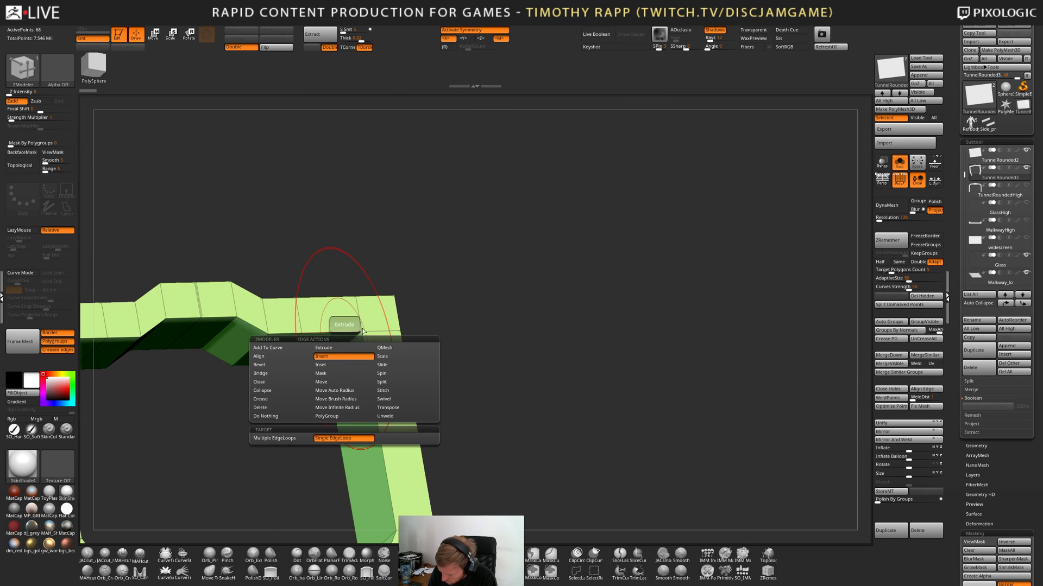
pyautogui.click(282, 357)
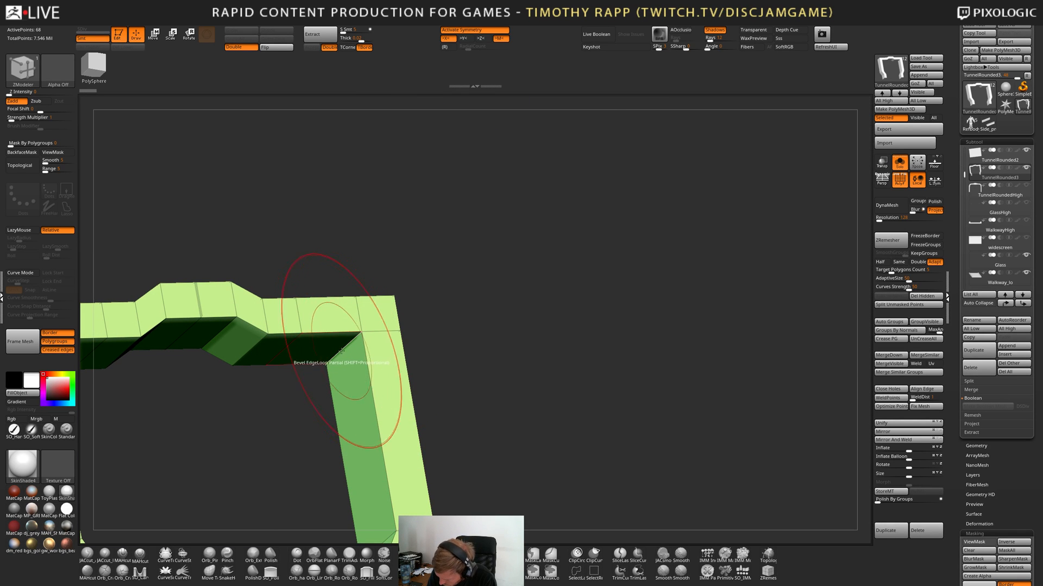
pyautogui.press('ctrl')
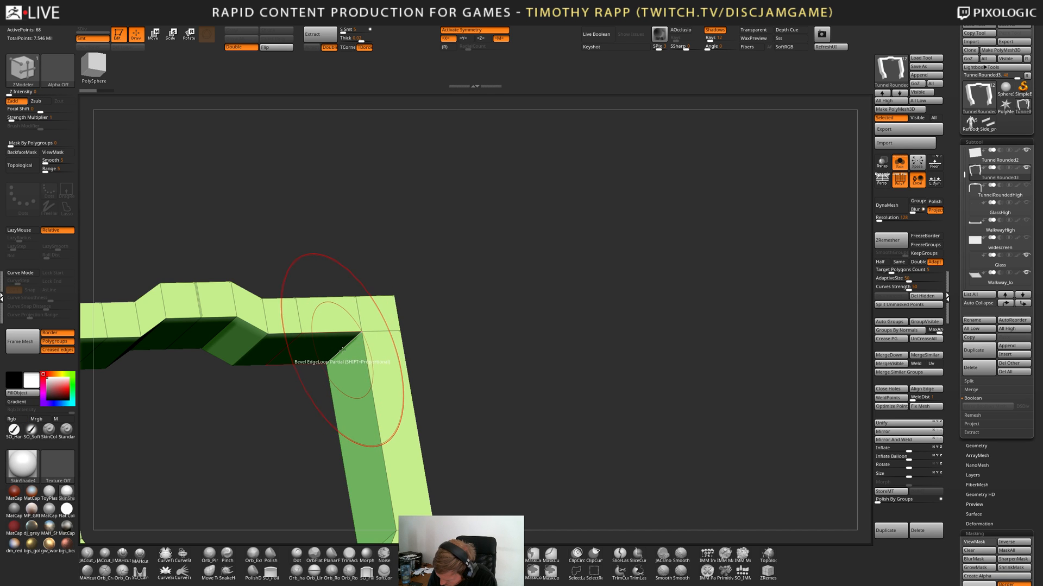
pyautogui.press('space')
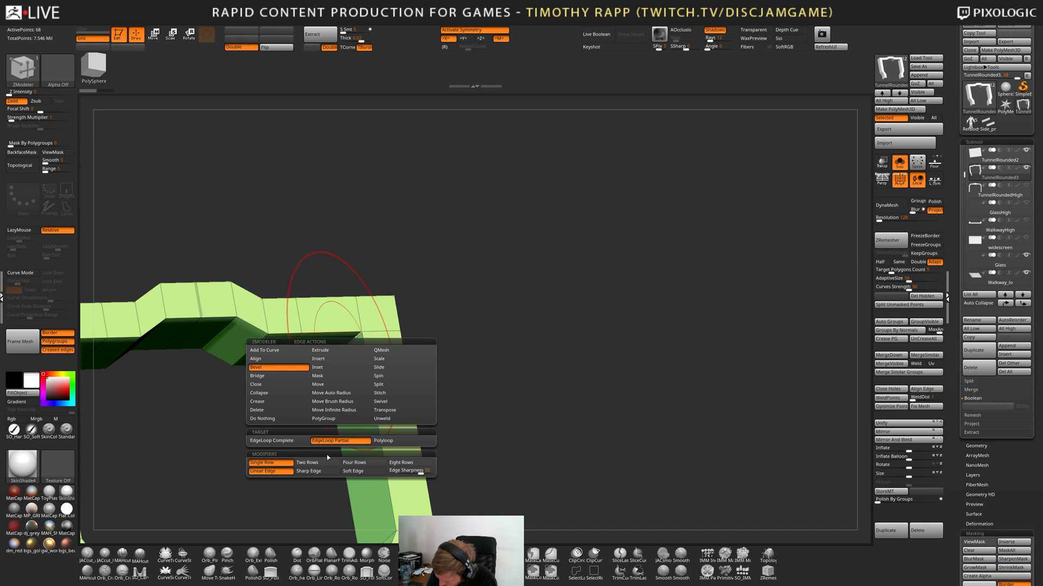
pyautogui.moveTo(338, 388); pyautogui.dragTo(343, 367, button='right')
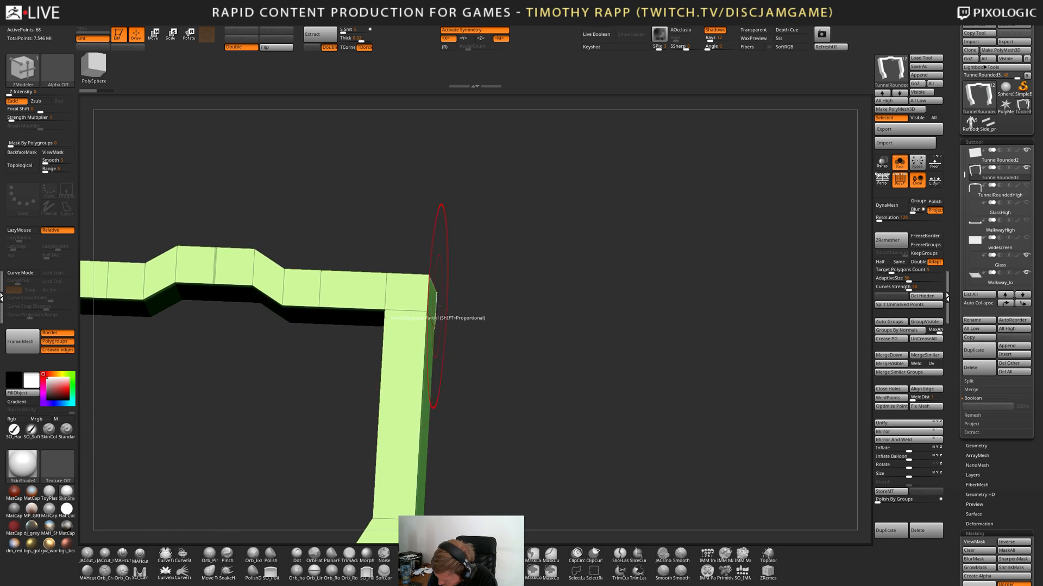
pyautogui.moveTo(438, 298); pyautogui.dragTo(432, 309, button='right')
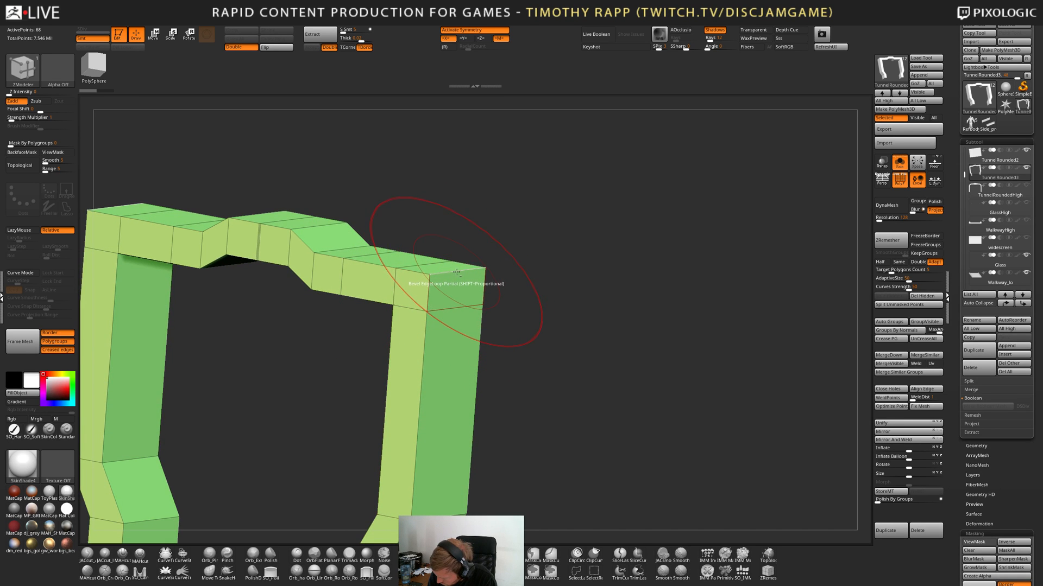
pyautogui.moveTo(454, 290); pyautogui.dragTo(480, 268, button='right')
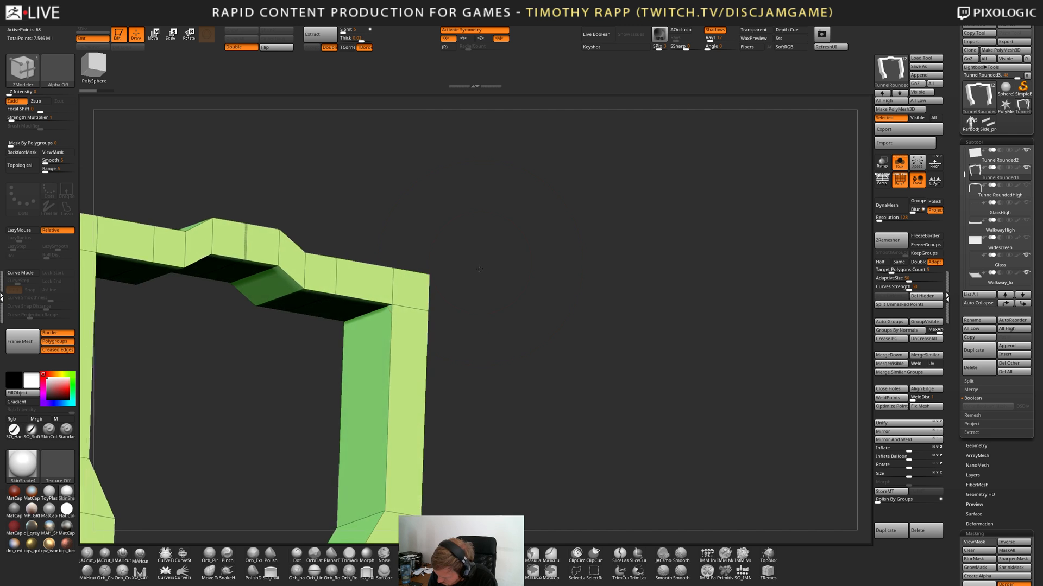
pyautogui.moveTo(396, 326); pyautogui.dragTo(389, 308, button='right')
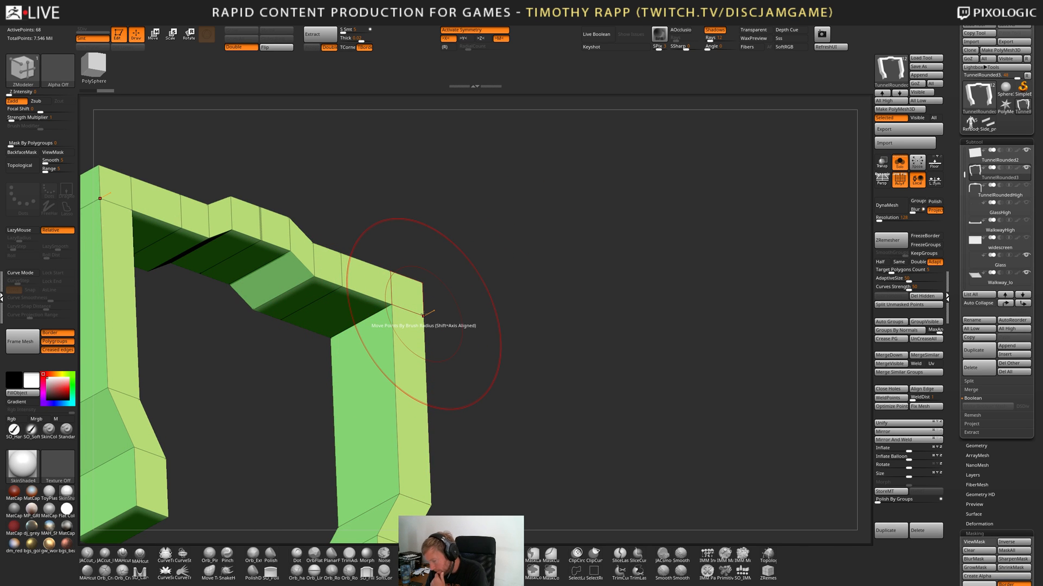
pyautogui.moveTo(408, 352); pyautogui.dragTo(450, 368, button='right')
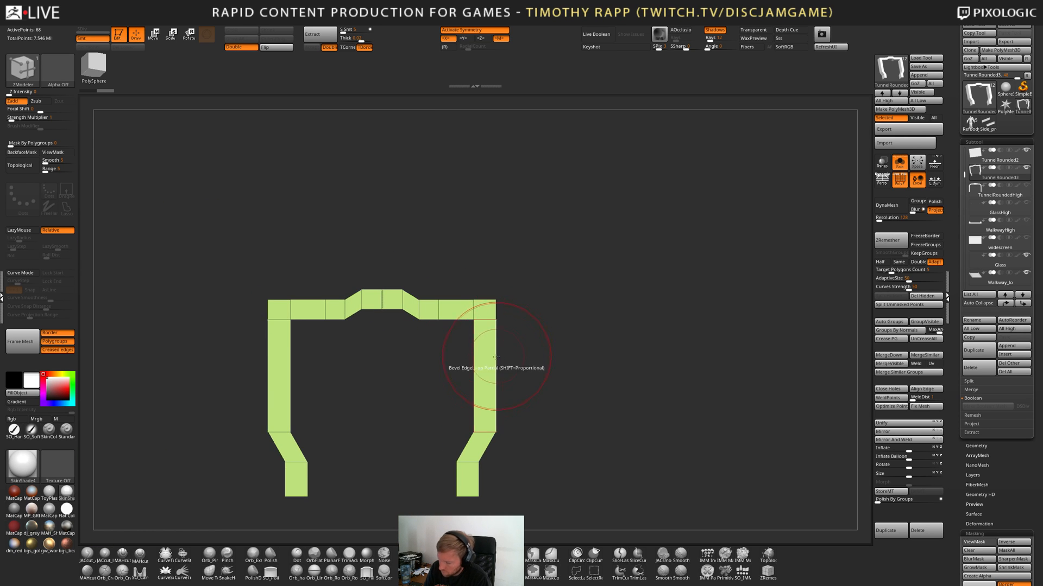
# Insert single edge loops across the frame's top bar and legs, close to both upper inner corners.
pyautogui.press('space')
pyautogui.click(463, 328)
pyautogui.click(464, 320)
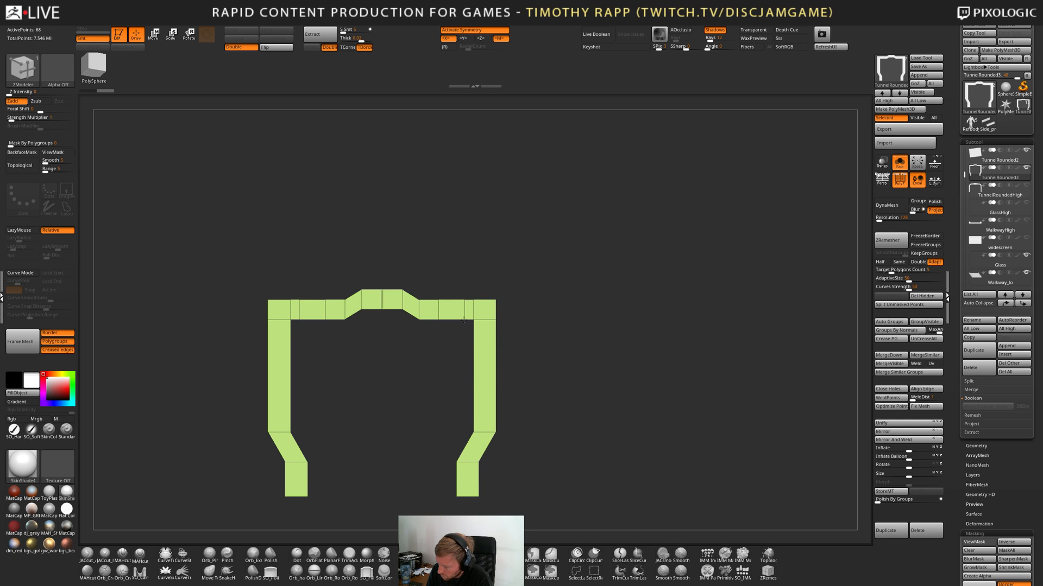
pyautogui.click(474, 330)
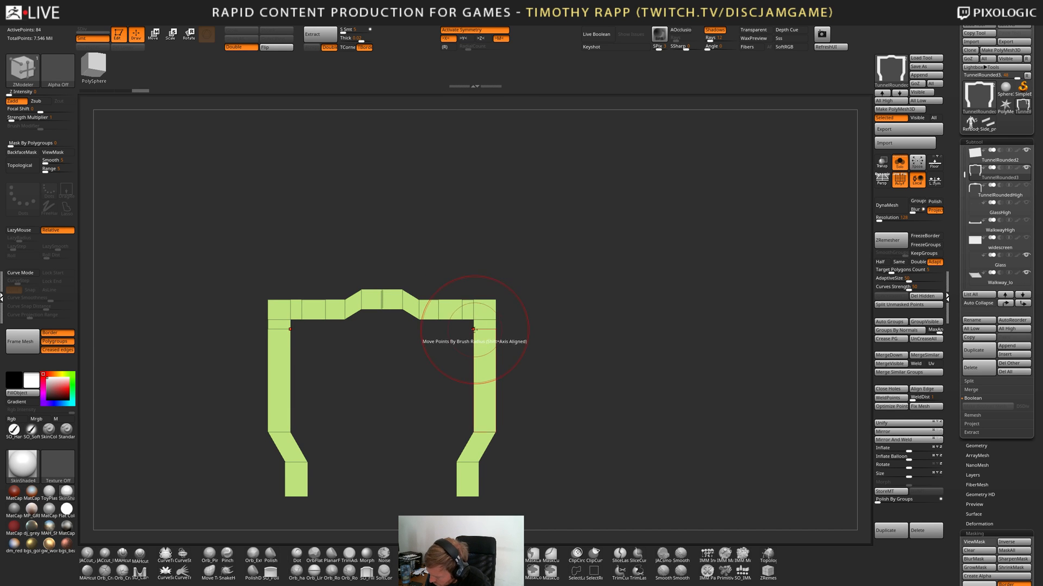
# Remove the frame's inner and outer corner edges symmetrically to chamfer both upper corners.
pyautogui.keyDown('ctrl'); pyautogui.moveTo(485, 355); pyautogui.dragTo(556, 346, button='right'); pyautogui.keyUp('ctrl')
pyautogui.moveTo(470, 333)
pyautogui.mouseDown(button='right')
pyautogui.moveTo(497, 302)
pyautogui.moveTo(472, 326)
pyautogui.mouseUp(button='right')
pyautogui.click(458, 324)
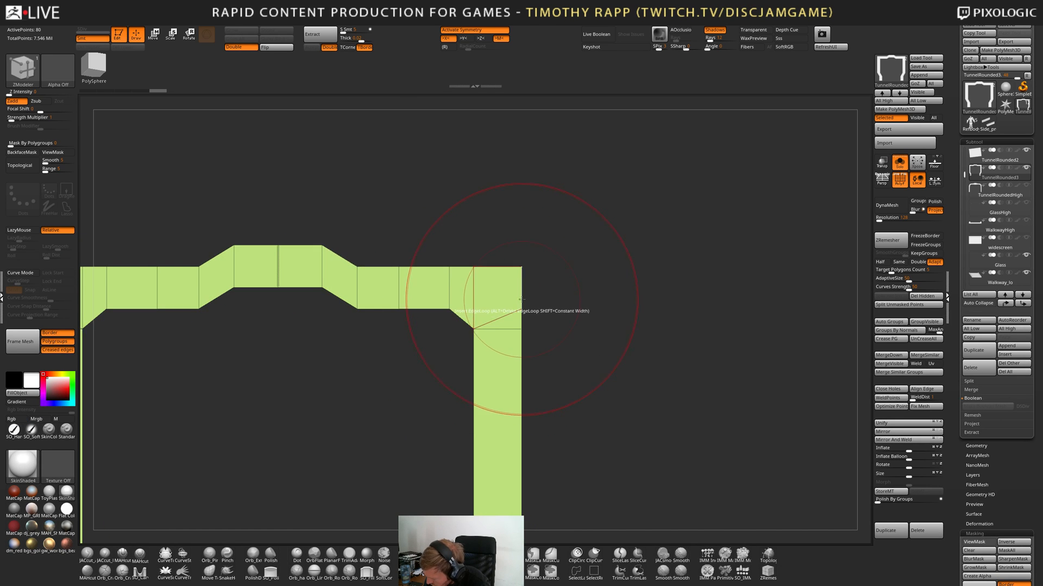
pyautogui.moveTo(535, 296); pyautogui.dragTo(511, 319, button='right')
pyautogui.click(542, 256)
pyautogui.keyDown('shift'); pyautogui.moveTo(550, 253); pyautogui.dragTo(602, 253, button='right'); pyautogui.keyUp('shift')
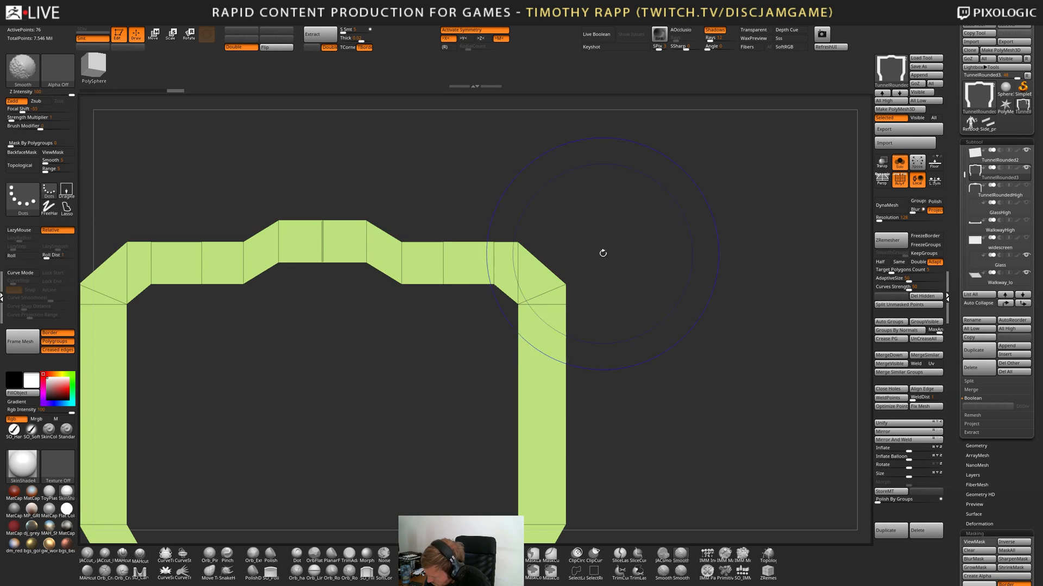
# Hide the polyframe display and examine the chamfered door frame inside the full tunnel beside the reference character.
pyautogui.hotkey('shift', 'f')
pyautogui.keyDown('ctrl'); pyautogui.moveTo(672, 276); pyautogui.dragTo(626, 311, button='right'); pyautogui.keyUp('ctrl')
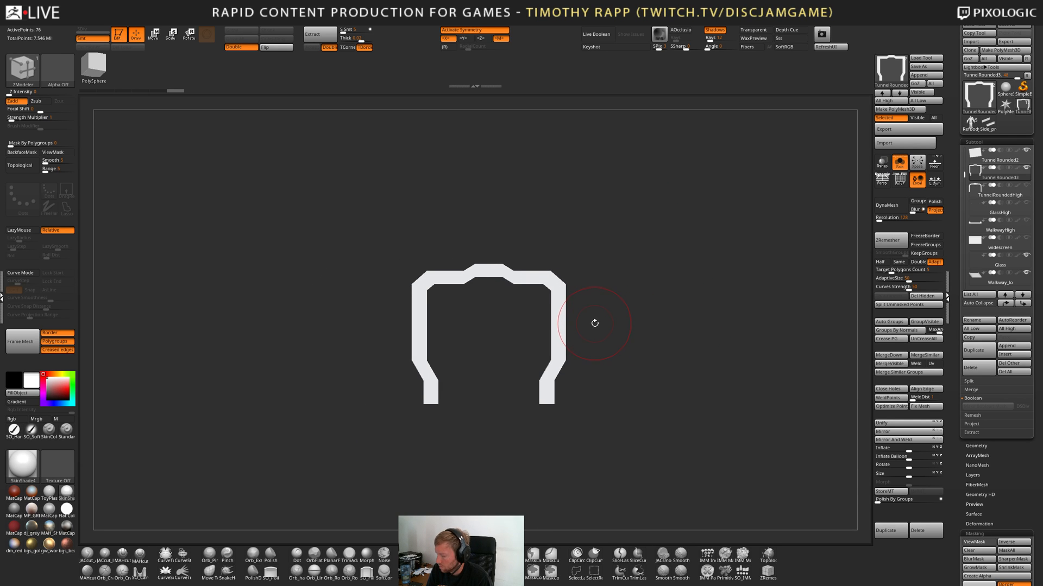
pyautogui.moveTo(569, 386)
pyautogui.keyDown('ctrl'); pyautogui.mouseDown(button='right')
pyautogui.moveTo(561, 421)
pyautogui.moveTo(566, 385)
pyautogui.mouseUp(button='right'); pyautogui.keyUp('ctrl')
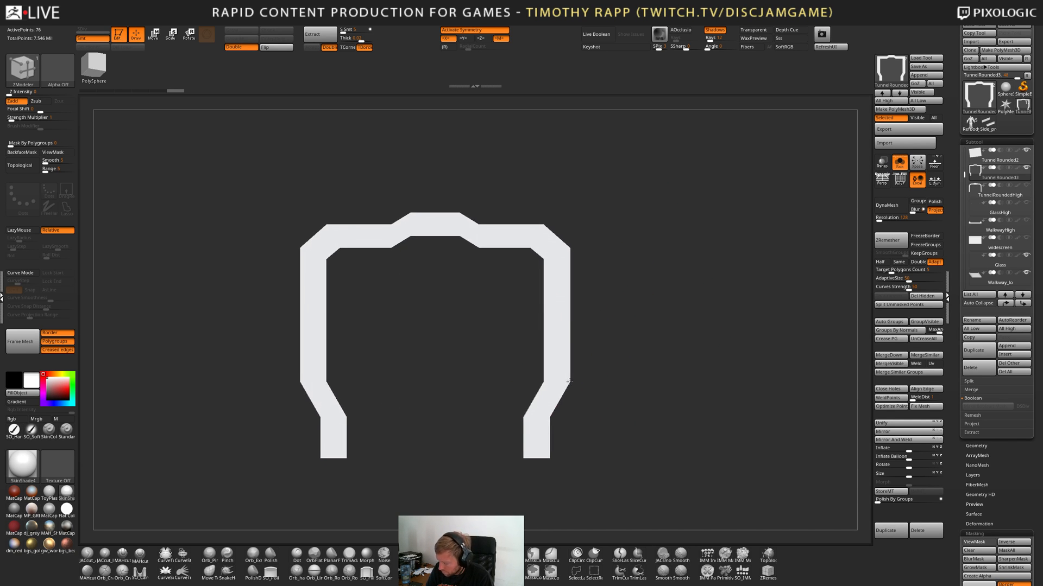
pyautogui.hotkey('shift', 'f')
pyautogui.hotkey('shift', 'f')
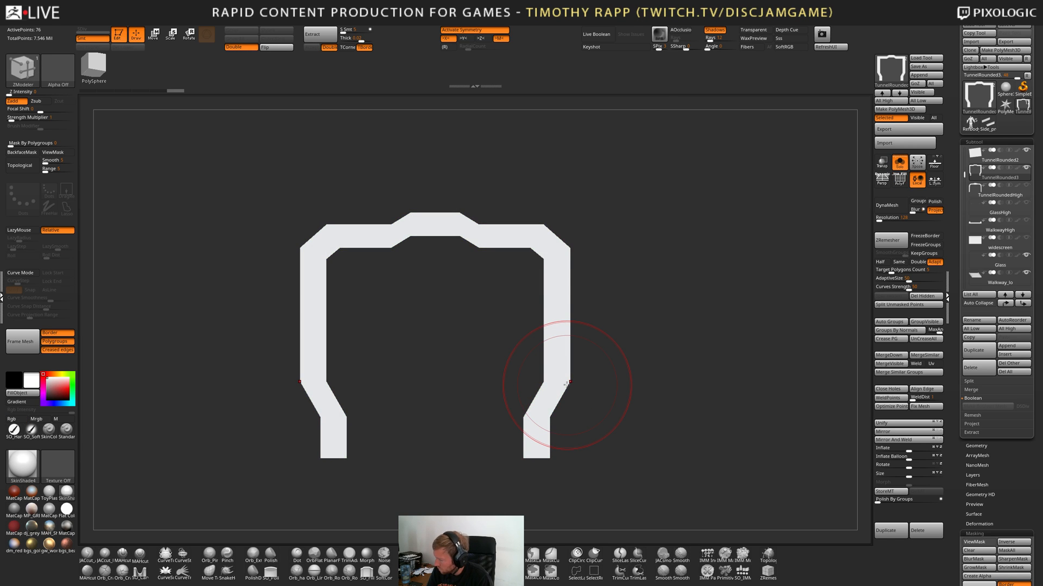
pyautogui.click(898, 165)
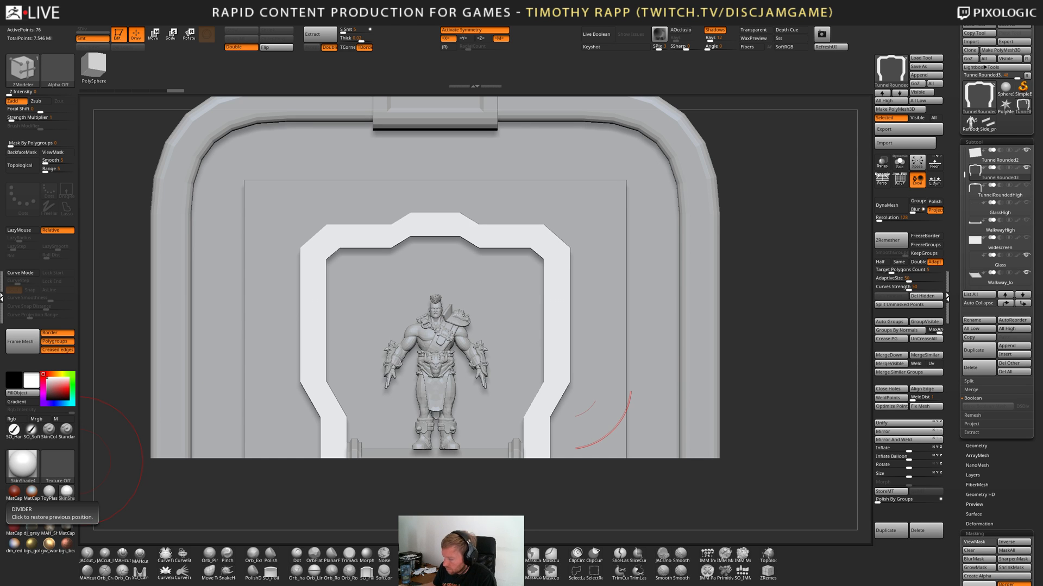
pyautogui.moveTo(585, 356); pyautogui.dragTo(668, 401, button='right')
pyautogui.moveTo(668, 401); pyautogui.dragTo(671, 371, button='right')
pyautogui.keyDown('alt'); pyautogui.moveTo(671, 371); pyautogui.dragTo(640, 373, button='right'); pyautogui.keyUp('alt')
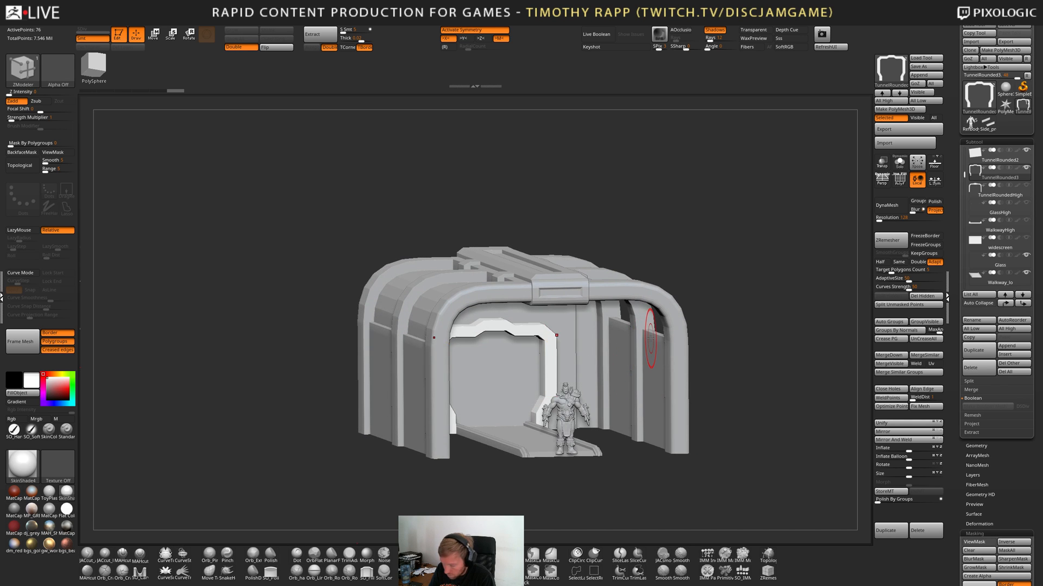
# Show only the door frame in side view and clip its edge straight along a vertical line, returning to the ZModeler brush.
pyautogui.hotkey('alt', 's')
pyautogui.keyDown('ctrl'); pyautogui.moveTo(570, 399); pyautogui.dragTo(660, 408, button='right'); pyautogui.keyUp('ctrl')
pyautogui.moveTo(543, 210)
pyautogui.keyDown('ctrl'); pyautogui.keyDown('shift'); pyautogui.mouseDown()
pyautogui.moveTo(542, 522)
pyautogui.moveTo(539, 511)
pyautogui.mouseUp(); pyautogui.keyUp('shift'); pyautogui.keyUp('ctrl')
pyautogui.press('b')
pyautogui.press('z')
pyautogui.press('m')
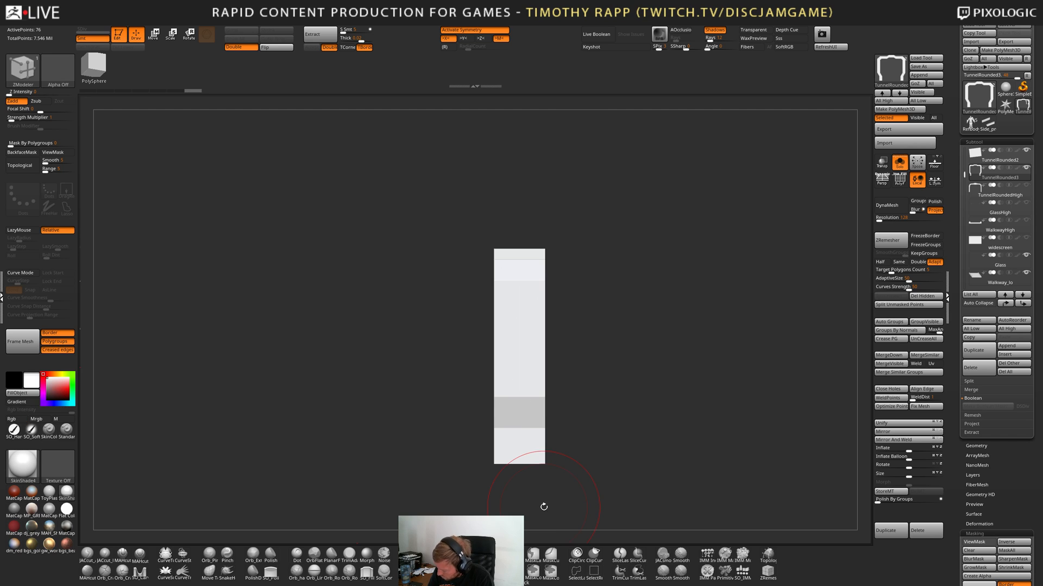
pyautogui.hotkey('ctrl', 's')
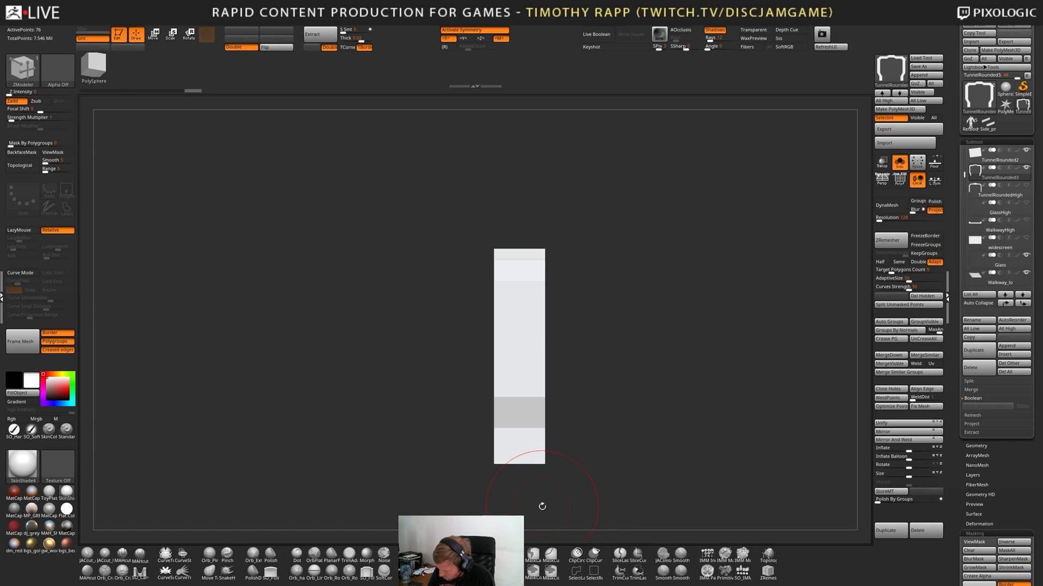
# Apply another clip to the isolated door frame and check its outline straight from the front without the polyframe.
pyautogui.moveTo(635, 480)
pyautogui.mouseDown()
pyautogui.moveTo(644, 467)
pyautogui.moveTo(616, 477)
pyautogui.moveTo(631, 461)
pyautogui.moveTo(619, 450)
pyautogui.moveTo(602, 460)
pyautogui.moveTo(612, 468)
pyautogui.moveTo(621, 460)
pyautogui.mouseUp()
pyautogui.hotkey('alt', 's')
pyautogui.hotkey('alt', 's')
pyautogui.hotkey('alt', 's')
pyautogui.hotkey('alt', 's')
pyautogui.keyDown('ctrl'); pyautogui.keyDown('shift'); pyautogui.moveTo(390, 177); pyautogui.dragTo(546, 423); pyautogui.keyUp('shift'); pyautogui.keyUp('ctrl')
pyautogui.hotkey('shift', 'f')
pyautogui.hotkey('shift', 'f')
pyautogui.keyDown('shift'); pyautogui.moveTo(626, 410); pyautogui.dragTo(634, 401); pyautogui.keyUp('shift')
pyautogui.keyDown('alt'); pyautogui.moveTo(721, 371); pyautogui.dragTo(661, 370); pyautogui.keyUp('alt')
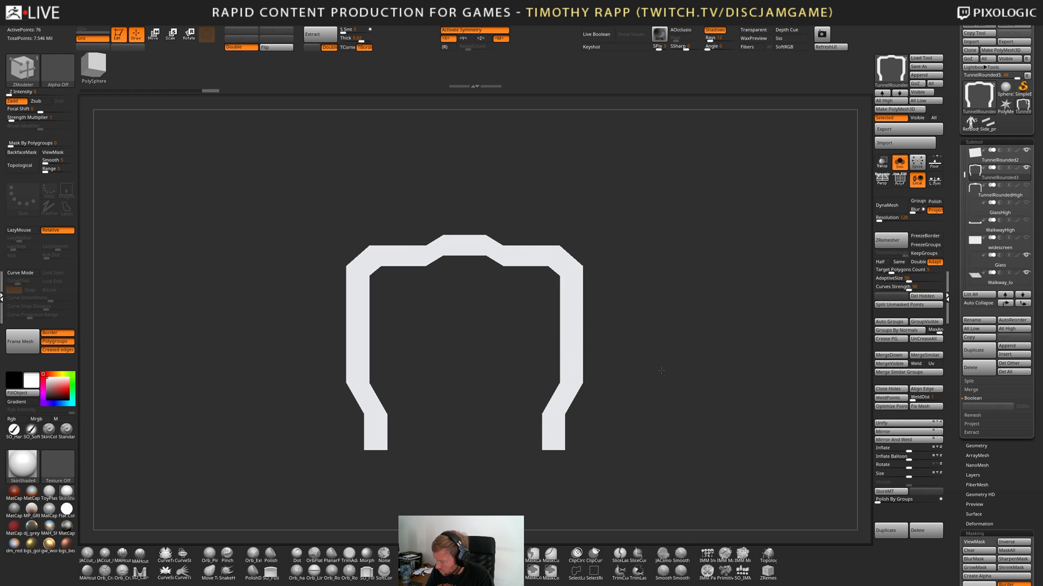
# With the full tunnel shown, mask the frame except its slanted leg sections, move those slightly lower and clear the mask.
pyautogui.hotkey('shift', 's')
pyautogui.moveTo(700, 428)
pyautogui.keyDown('alt'); pyautogui.mouseDown(button='right')
pyautogui.moveTo(644, 426)
pyautogui.moveTo(688, 435)
pyautogui.moveTo(677, 427)
pyautogui.moveTo(633, 438)
pyautogui.moveTo(628, 421)
pyautogui.moveTo(617, 438)
pyautogui.mouseUp(button='right'); pyautogui.keyUp('alt')
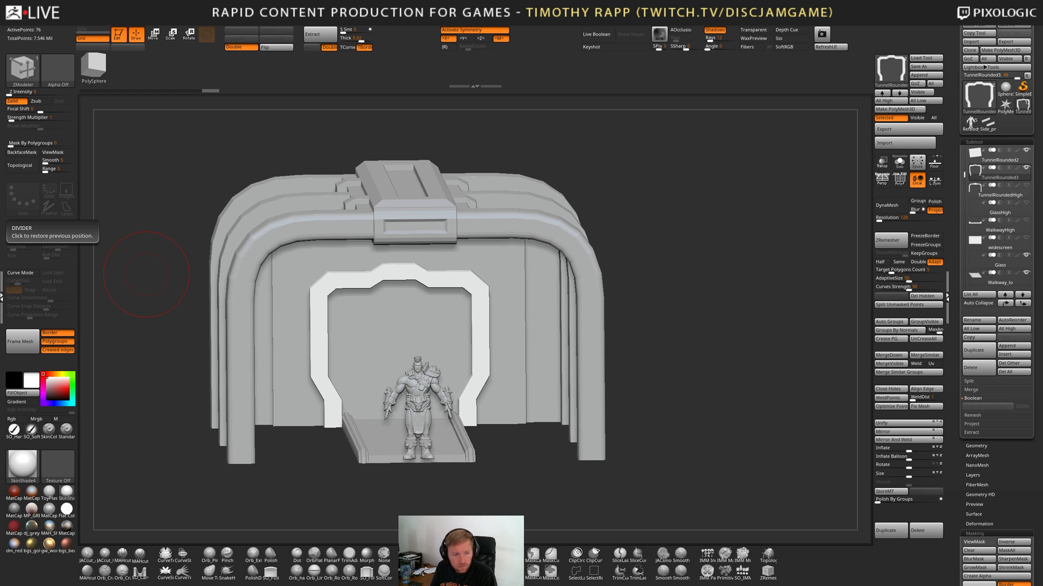
pyautogui.moveTo(518, 392)
pyautogui.mouseDown()
pyautogui.moveTo(503, 379)
pyautogui.moveTo(512, 374)
pyautogui.mouseUp()
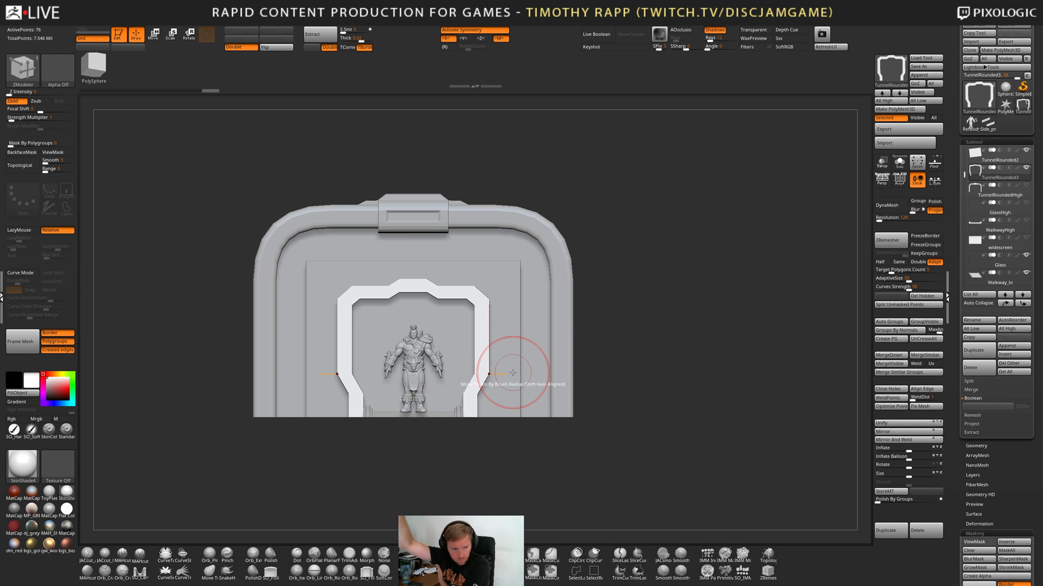
pyautogui.moveTo(252, 442)
pyautogui.keyDown('ctrl'); pyautogui.mouseDown()
pyautogui.moveTo(307, 467)
pyautogui.moveTo(344, 377)
pyautogui.moveTo(477, 397)
pyautogui.mouseUp(); pyautogui.keyUp('ctrl')
pyautogui.keyDown('ctrl'); pyautogui.click(526, 451); pyautogui.keyUp('ctrl')
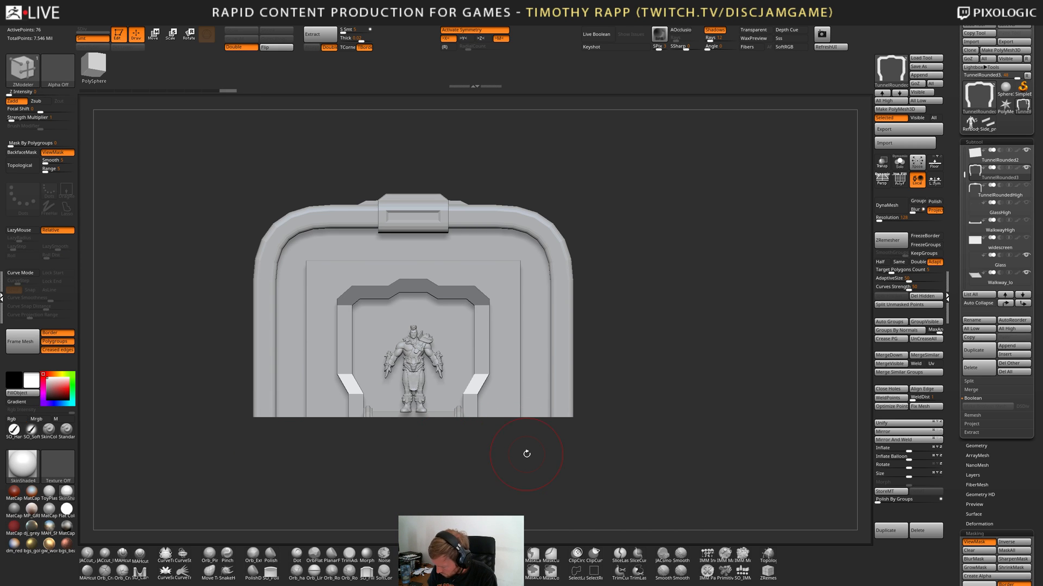
pyautogui.press('w')
pyautogui.moveTo(442, 257); pyautogui.dragTo(446, 260)
pyautogui.press('q')
pyautogui.moveTo(653, 372)
pyautogui.keyDown('ctrl'); pyautogui.mouseDown()
pyautogui.moveTo(549, 354)
pyautogui.moveTo(584, 357)
pyautogui.moveTo(599, 344)
pyautogui.mouseUp(); pyautogui.keyUp('ctrl')
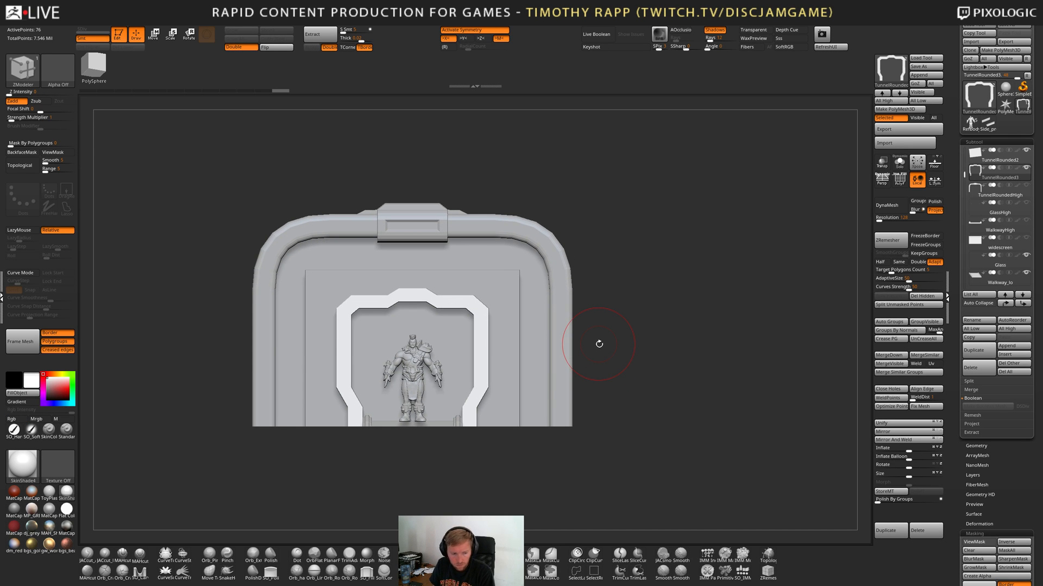
pyautogui.moveTo(533, 374); pyautogui.dragTo(482, 437, button='right')
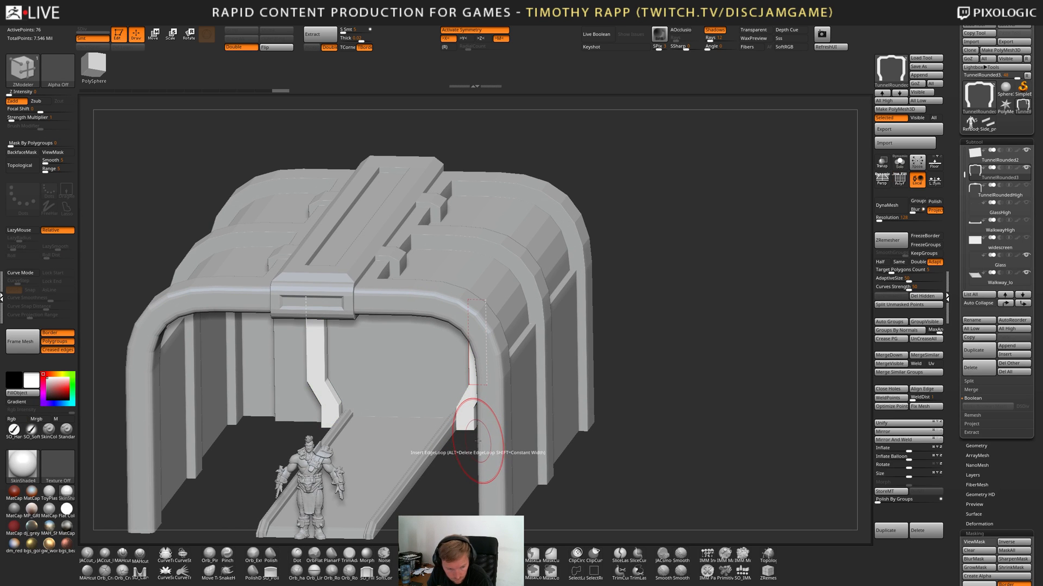
pyautogui.keyDown('shift'); pyautogui.moveTo(477, 442); pyautogui.dragTo(486, 433, button='right'); pyautogui.keyUp('shift')
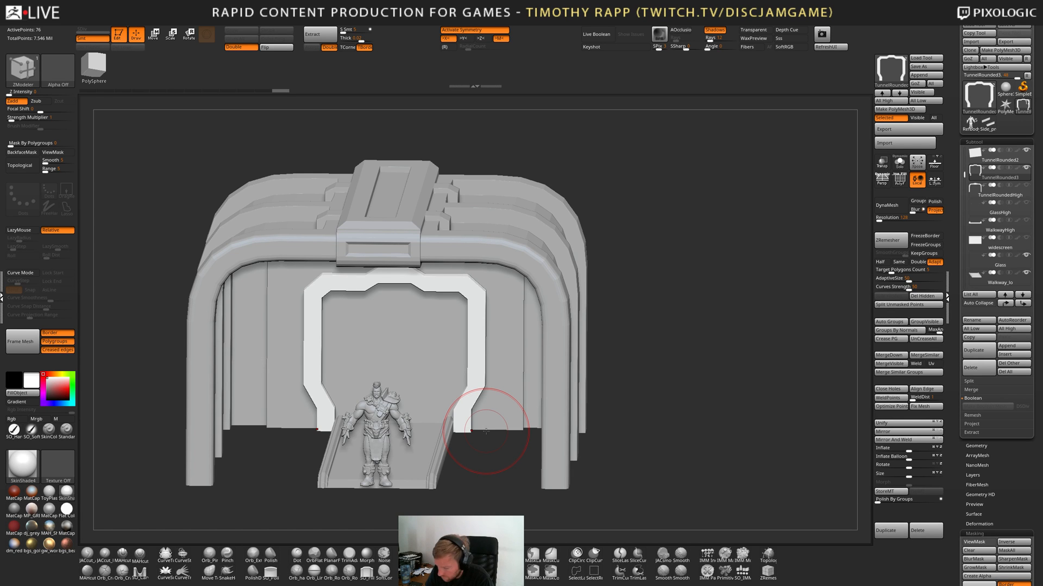
# Set QMesh to a single polygon and pull the front faces of both isolated frame feet forward into blocks with sloped tops.
pyautogui.keyDown('ctrl'); pyautogui.moveTo(465, 422); pyautogui.dragTo(442, 407, button='right'); pyautogui.keyUp('ctrl')
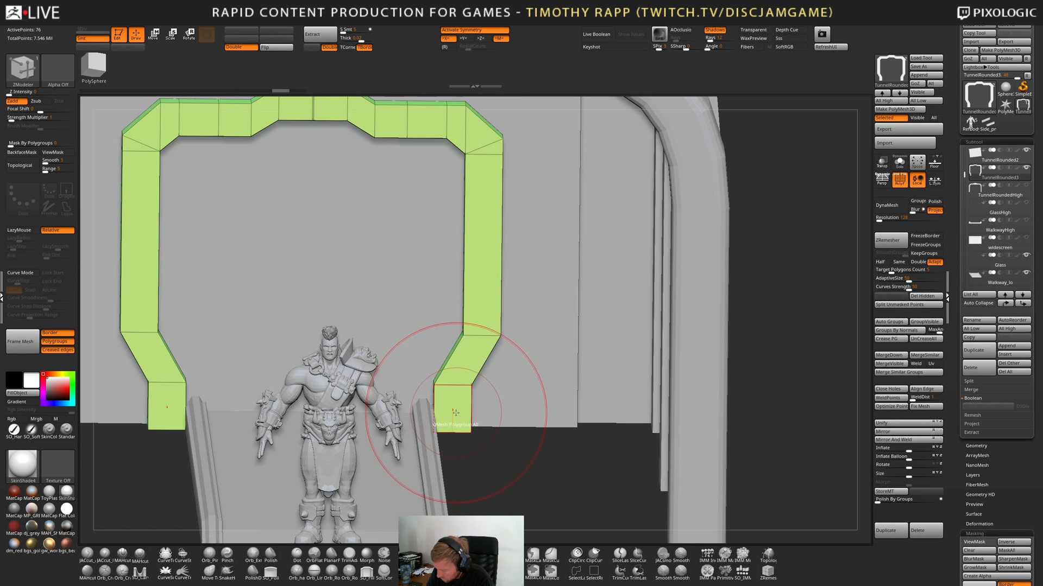
pyautogui.hotkey('shift', 's')
pyautogui.moveTo(466, 418); pyautogui.dragTo(458, 415, button='right')
pyautogui.press('space')
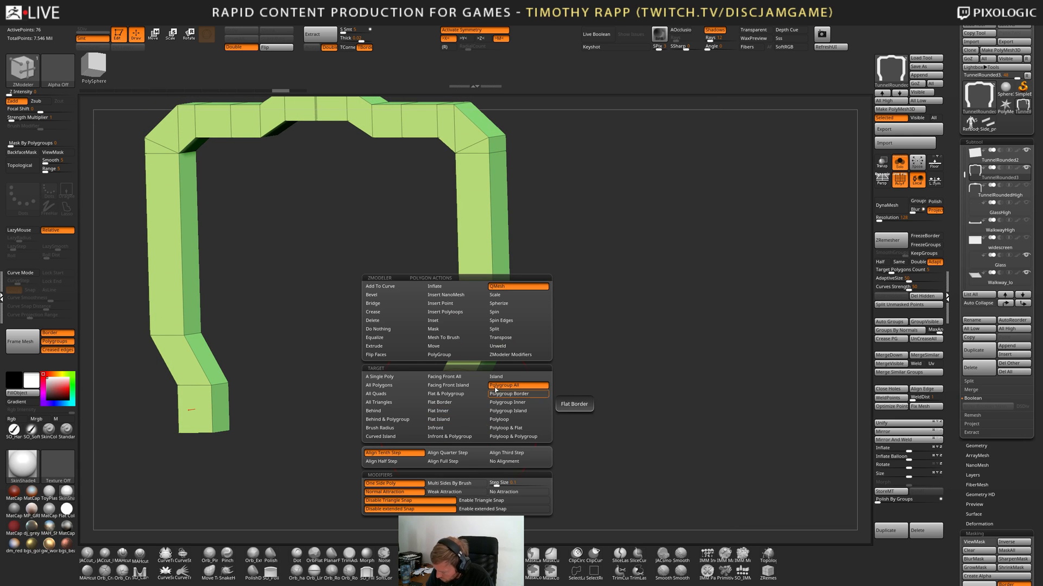
pyautogui.click(410, 378)
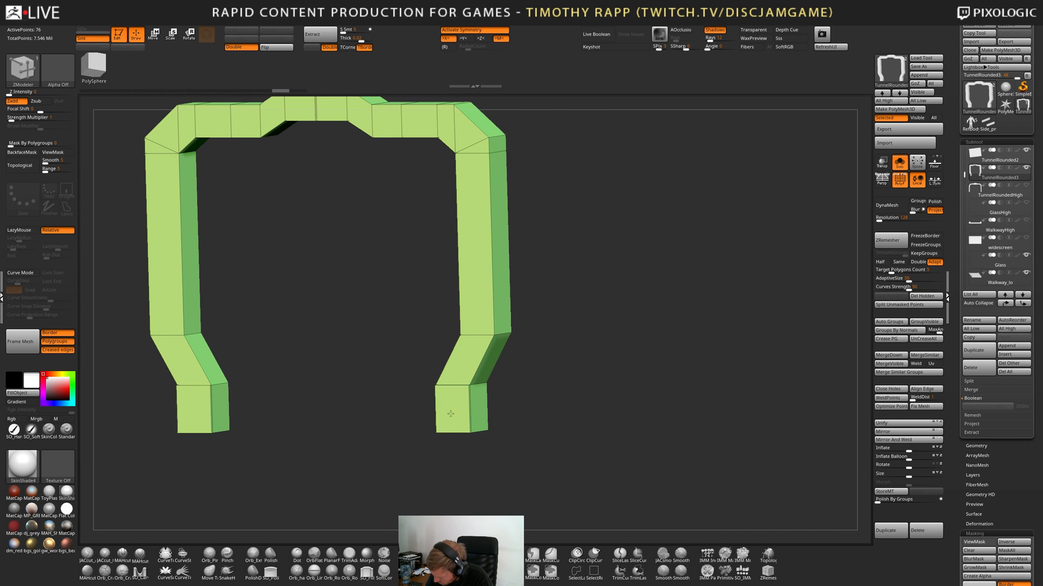
pyautogui.keyDown('ctrl'); pyautogui.moveTo(453, 410); pyautogui.dragTo(450, 395, button='right'); pyautogui.keyUp('ctrl')
pyautogui.moveTo(449, 395); pyautogui.dragTo(443, 399, button='right')
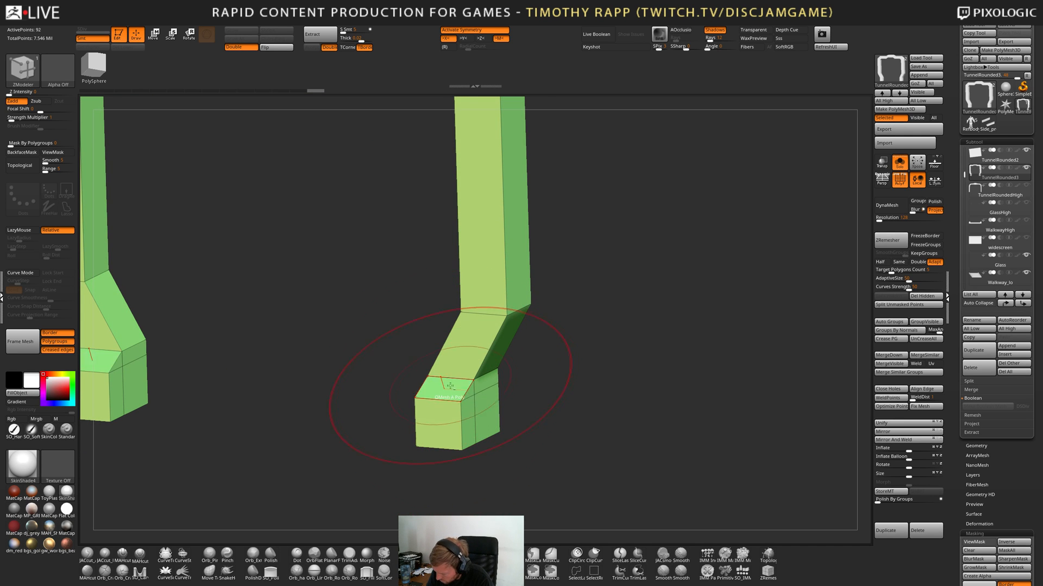
pyautogui.keyDown('shift'); pyautogui.moveTo(461, 401); pyautogui.dragTo(458, 369, button='right'); pyautogui.keyUp('shift')
pyautogui.moveTo(466, 414)
pyautogui.mouseDown(button='right')
pyautogui.moveTo(442, 435)
pyautogui.moveTo(462, 428)
pyautogui.mouseUp(button='right')
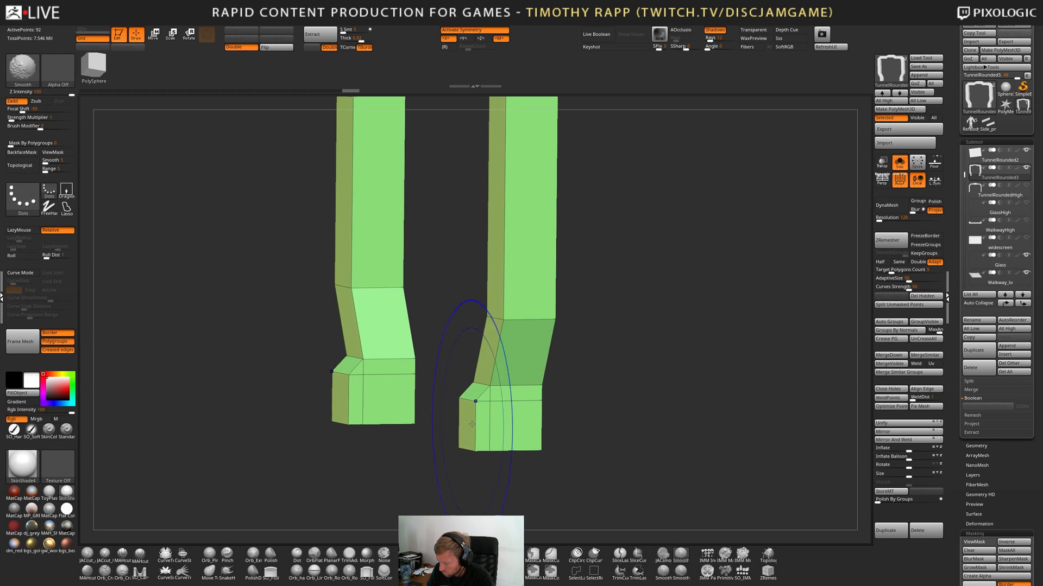
pyautogui.moveTo(509, 414)
pyautogui.mouseDown(button='right')
pyautogui.moveTo(530, 409)
pyautogui.moveTo(505, 407)
pyautogui.moveTo(478, 375)
pyautogui.moveTo(515, 420)
pyautogui.mouseUp(button='right')
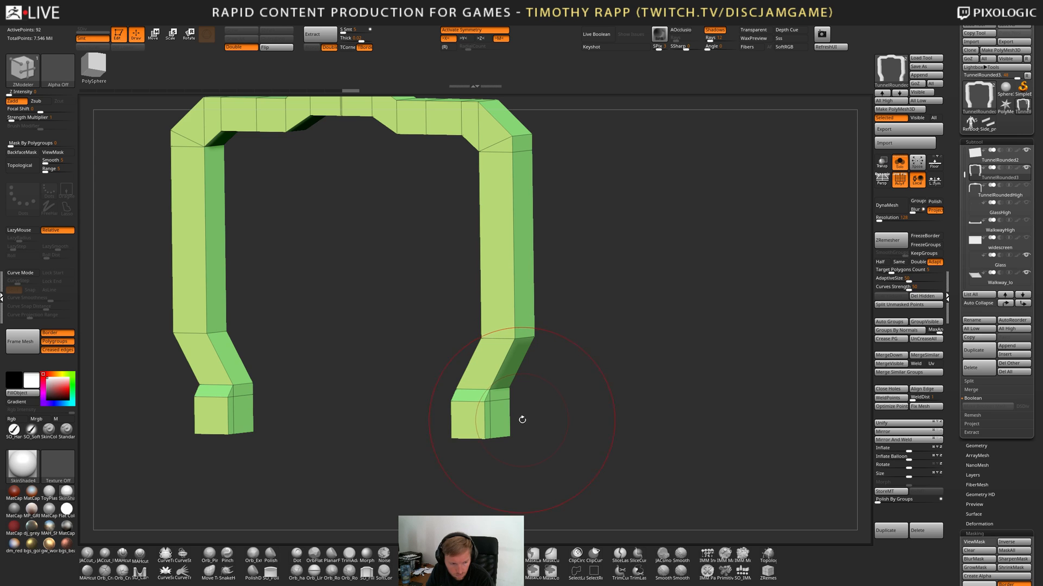
# Undo the extruded blocks on the door frame's feet.
pyautogui.moveTo(522, 420)
pyautogui.mouseDown()
pyautogui.moveTo(561, 399)
pyautogui.moveTo(549, 381)
pyautogui.moveTo(541, 408)
pyautogui.moveTo(540, 398)
pyautogui.moveTo(505, 407)
pyautogui.moveTo(472, 342)
pyautogui.mouseUp()
pyautogui.hotkey('ctrl', 'z')
pyautogui.hotkey('ctrl', 'z')
pyautogui.hotkey('ctrl', 'z')
pyautogui.hotkey('ctrl', 'z')
pyautogui.hotkey('ctrl', 'z')
pyautogui.hotkey('ctrl', 'shift', 'z')
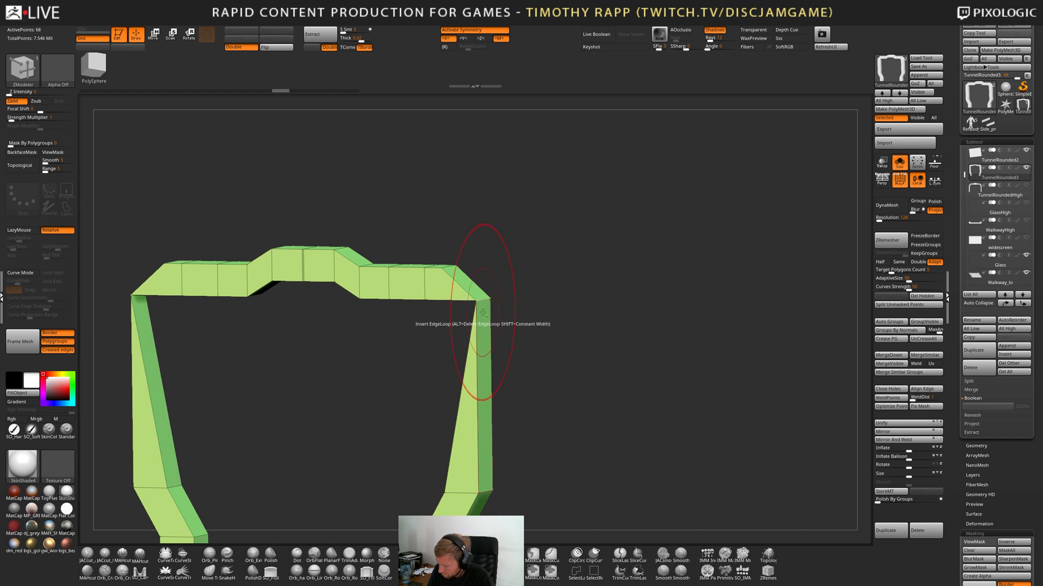
# Collapse the short outer edges just below the frame's upper corners symmetrically, on both its front and back.
pyautogui.click(483, 313)
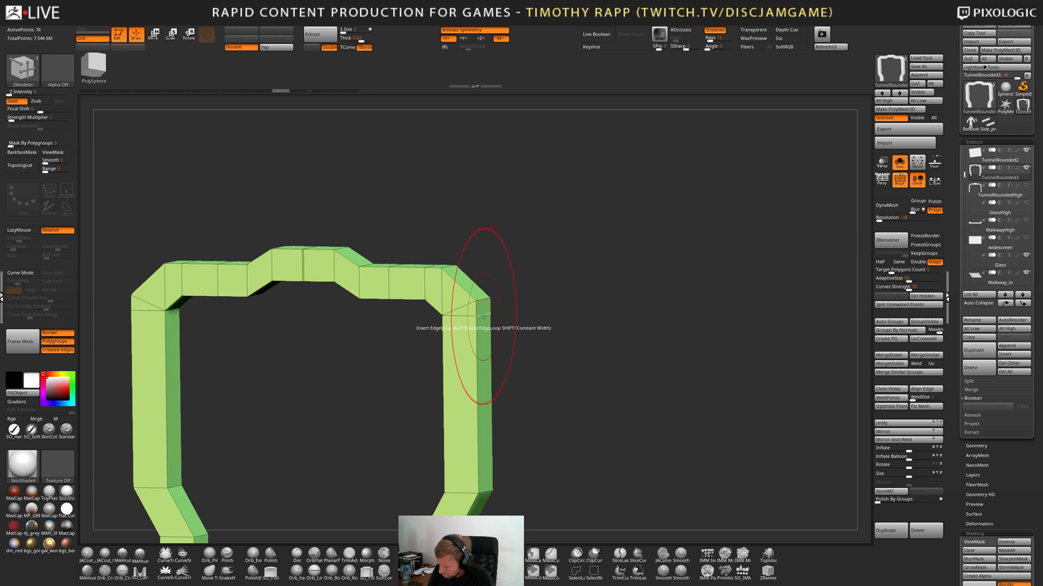
pyautogui.press('space')
pyautogui.click(404, 351)
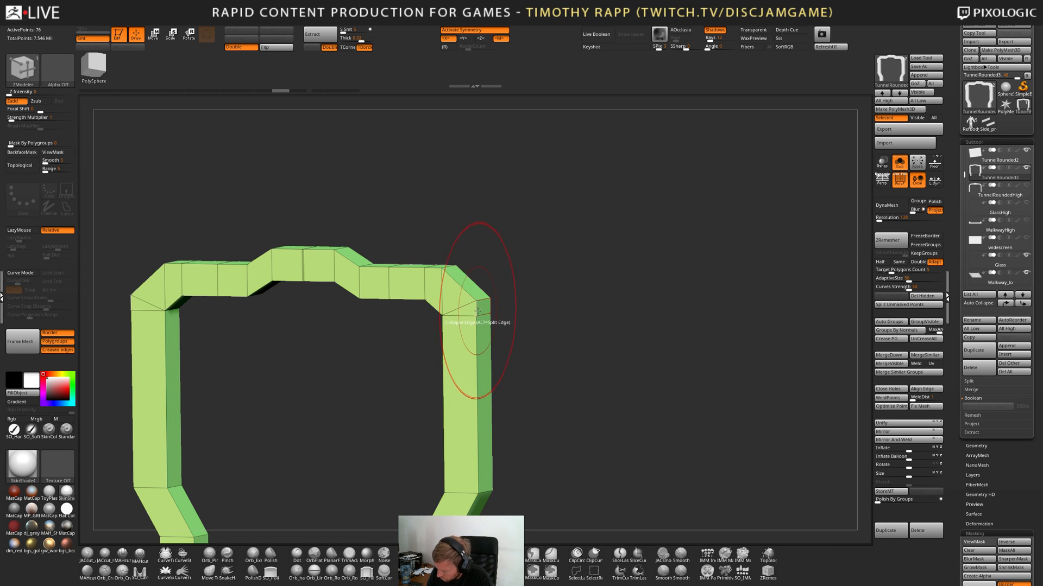
pyautogui.click(479, 312)
pyautogui.moveTo(554, 320); pyautogui.dragTo(438, 321)
pyautogui.click(507, 305)
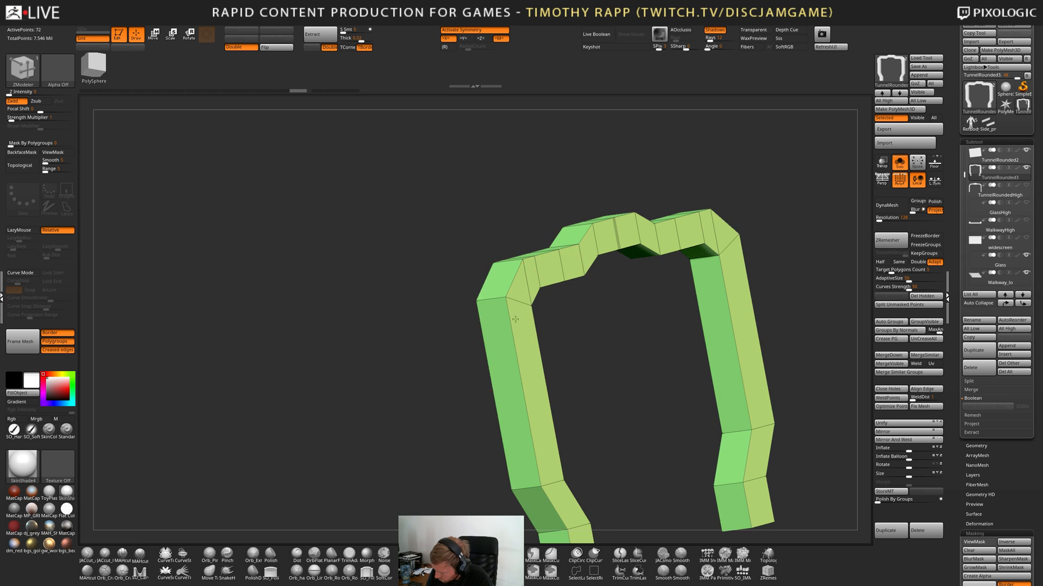
# Hide the polyframe and examine the isolated frame's silhouette from the front, closing in on the upper part.
pyautogui.keyDown('shift'); pyautogui.moveTo(559, 377); pyautogui.dragTo(590, 355); pyautogui.keyUp('shift')
pyautogui.hotkey('shift', 'f')
pyautogui.press('f')
pyautogui.keyDown('alt'); pyautogui.moveTo(570, 393); pyautogui.dragTo(562, 379); pyautogui.keyUp('alt')
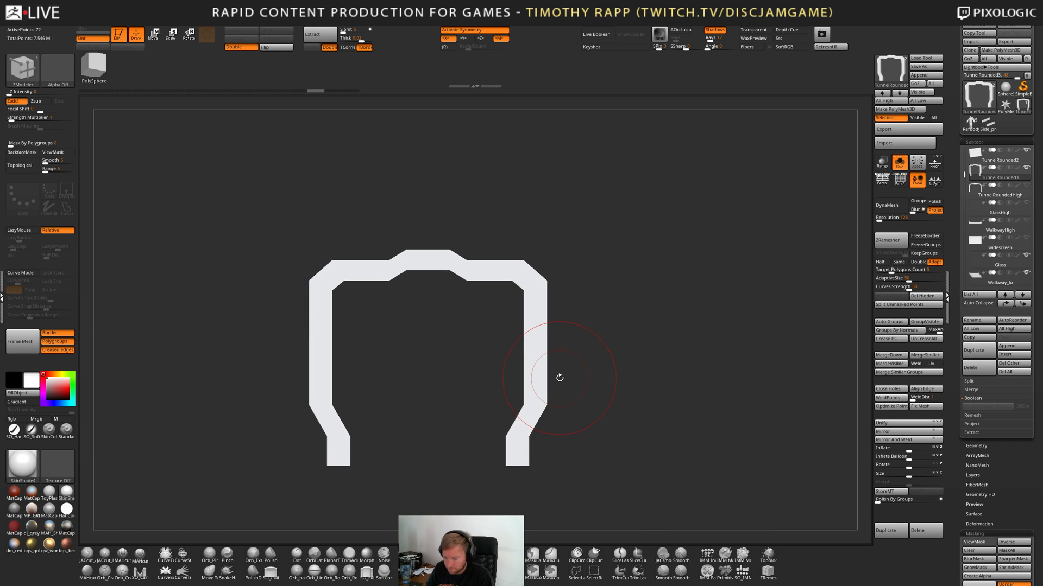
pyautogui.hotkey('shift', 'f')
pyautogui.hotkey('shift', 'f')
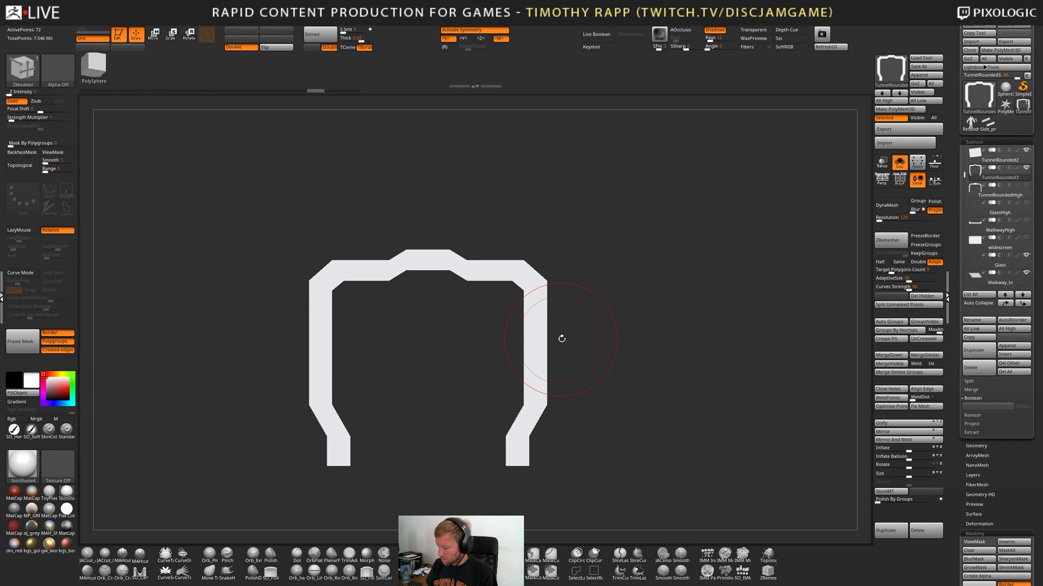
pyautogui.keyDown('alt'); pyautogui.moveTo(562, 339); pyautogui.dragTo(536, 356); pyautogui.keyUp('alt')
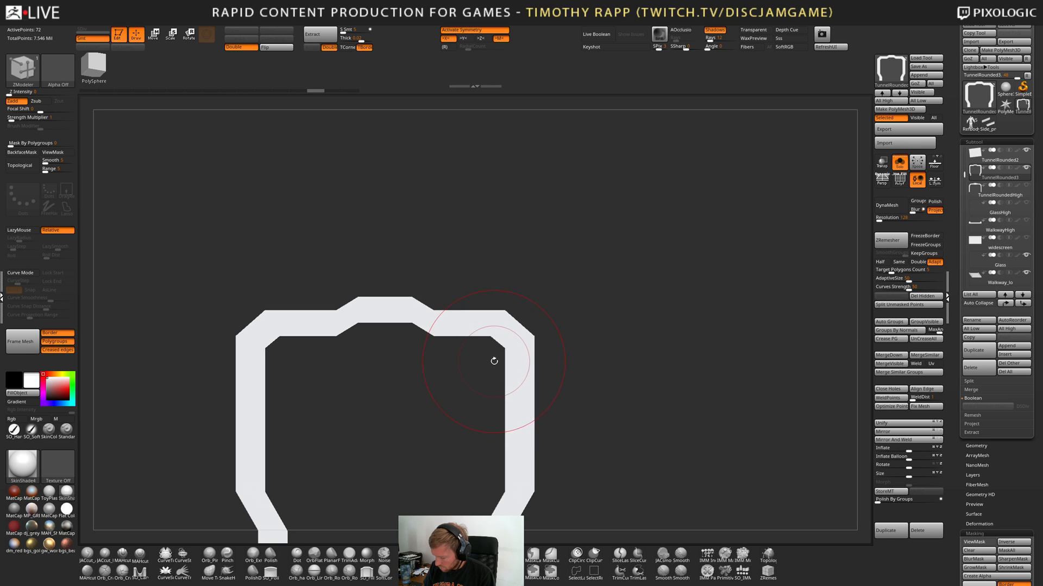
pyautogui.press('ctrl')
pyautogui.keyDown('ctrl'); pyautogui.click(605, 351); pyautogui.keyUp('ctrl')
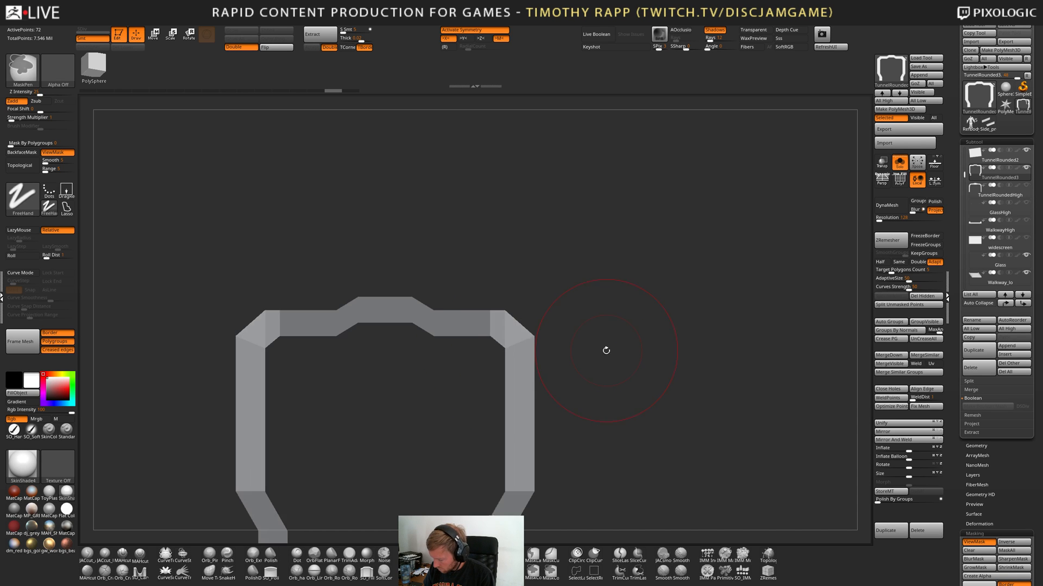
pyautogui.press('w')
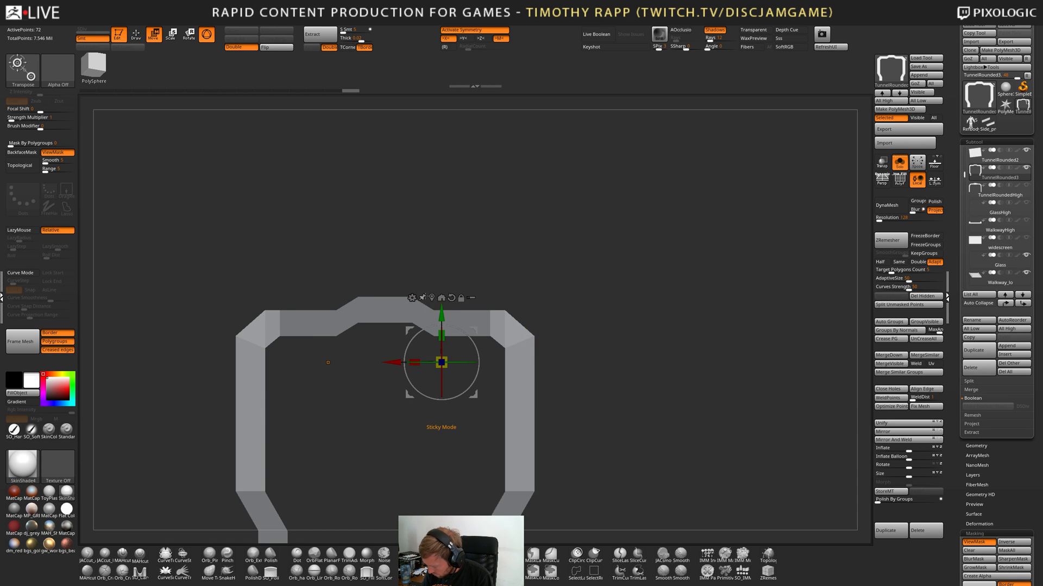
pyautogui.click(433, 296)
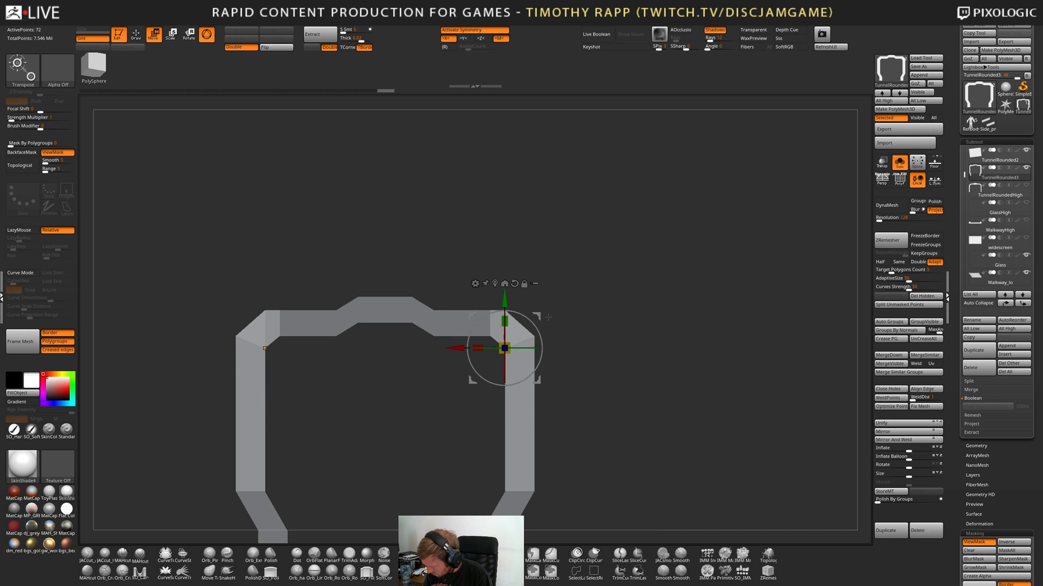
pyautogui.press('q')
pyautogui.press('b')
pyautogui.press('z')
pyautogui.press('m')
pyautogui.keyDown('ctrl'); pyautogui.click(620, 288); pyautogui.keyUp('ctrl')
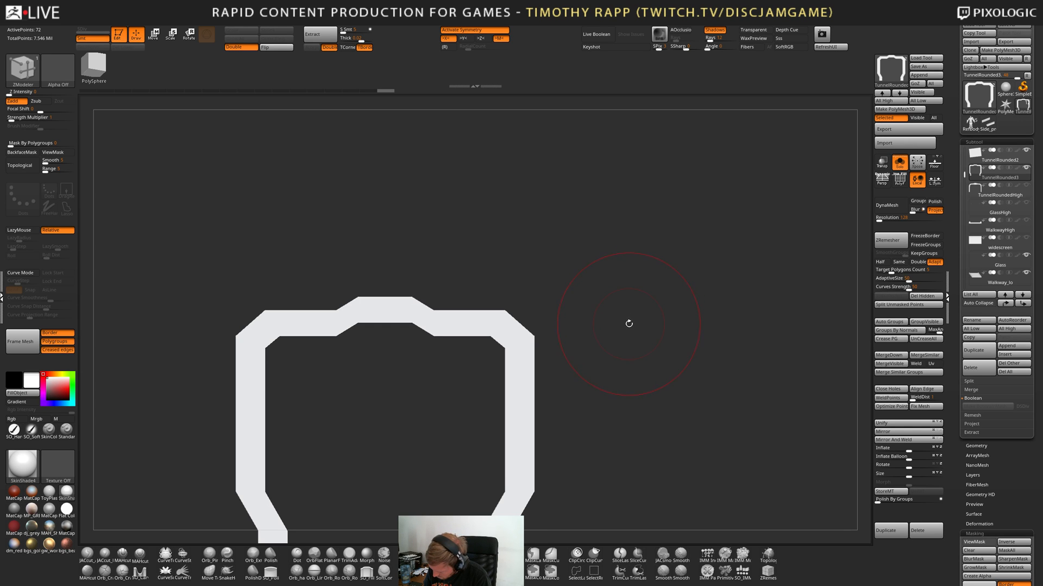
# Bring back the full tunnel and examine the door frame's proportions against the reference character.
pyautogui.keyDown('alt'); pyautogui.moveTo(628, 325); pyautogui.dragTo(578, 344); pyautogui.keyUp('alt')
pyautogui.hotkey('shift', 's')
pyautogui.moveTo(548, 394); pyautogui.dragTo(570, 392)
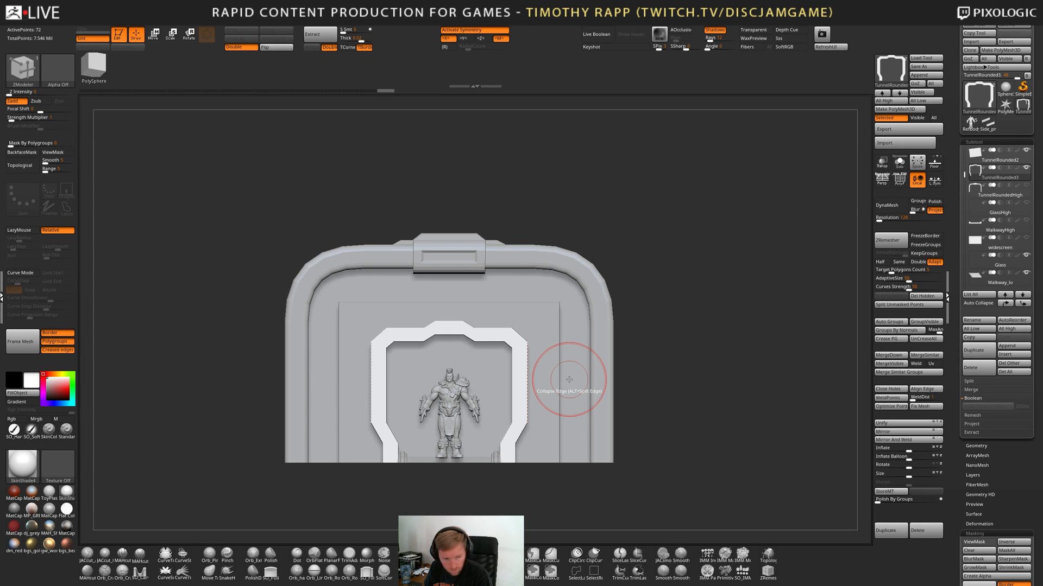
# Isolate the frame with the polyframe on and delete the extra edge loops in the flat stretches of its top bar.
pyautogui.hotkey('alt', 's')
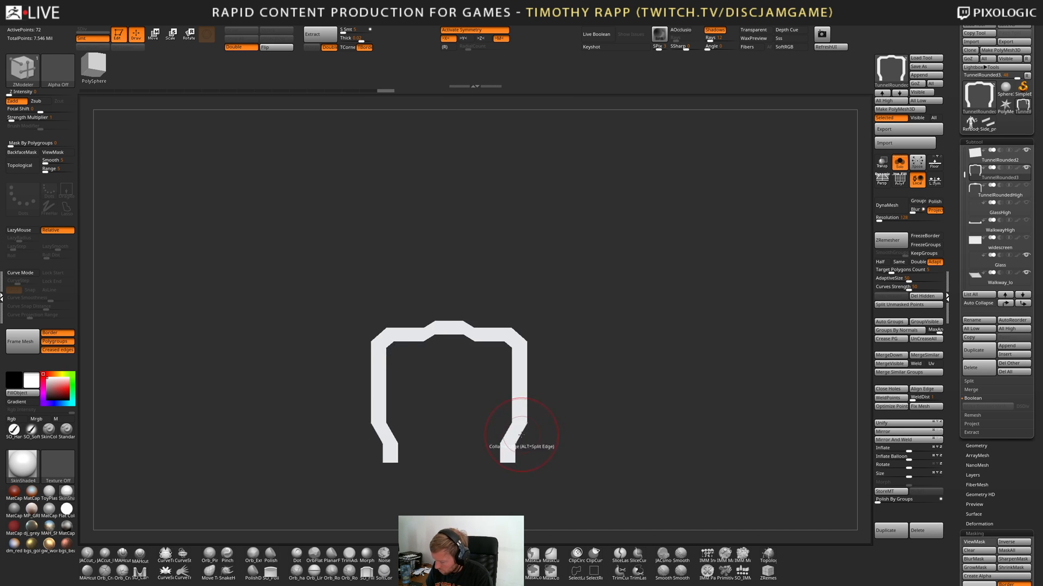
pyautogui.moveTo(522, 428); pyautogui.dragTo(523, 456, button='right')
pyautogui.hotkey('shift', 'f')
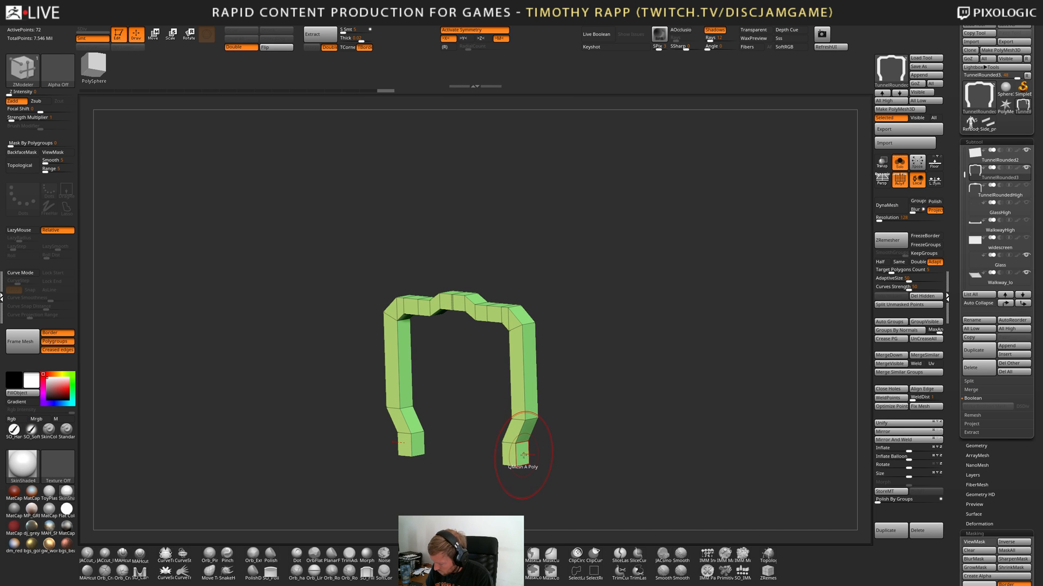
pyautogui.moveTo(529, 326); pyautogui.dragTo(559, 368, button='right')
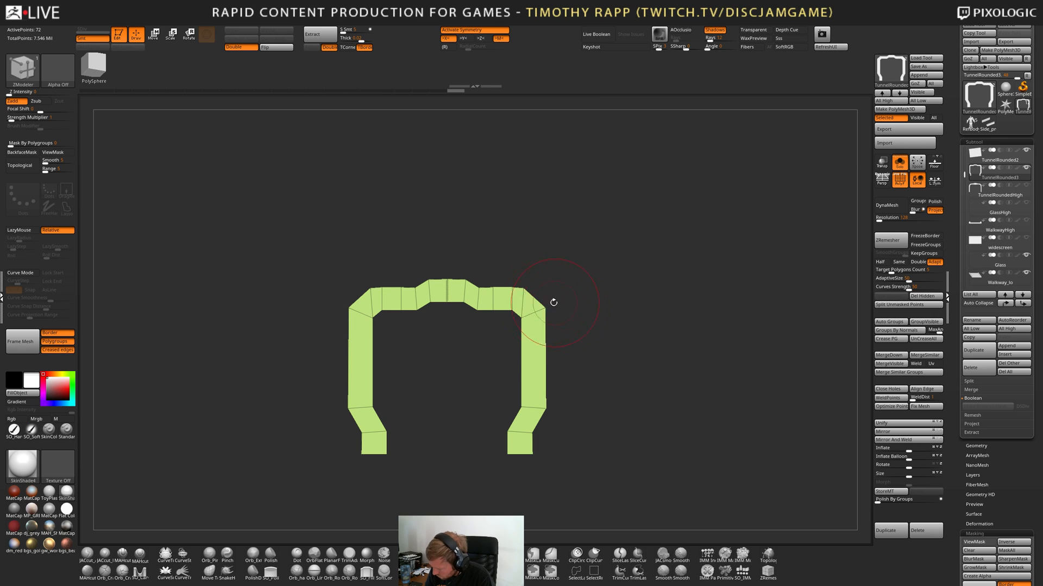
pyautogui.press('space')
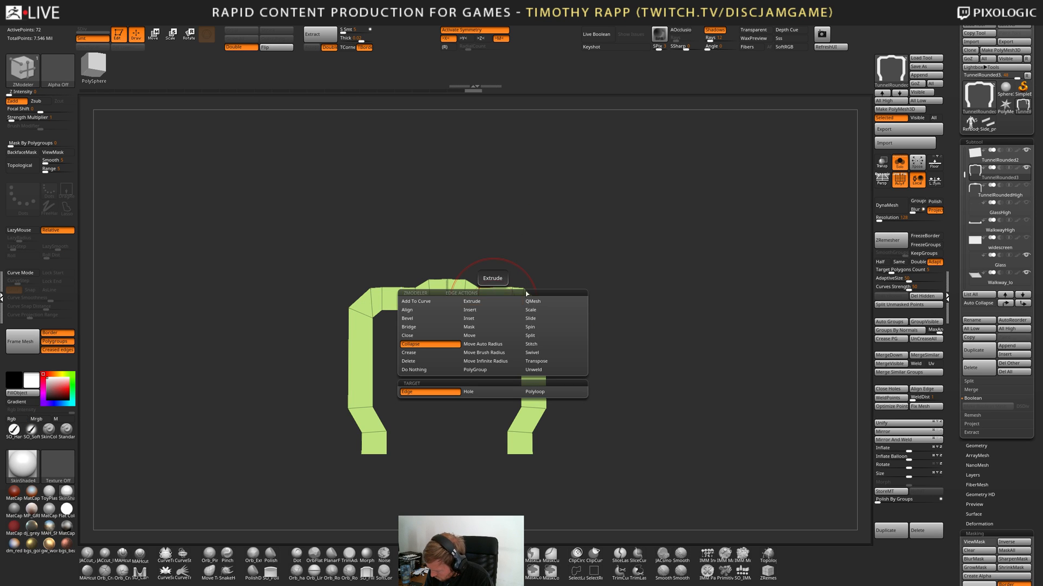
pyautogui.click(491, 312)
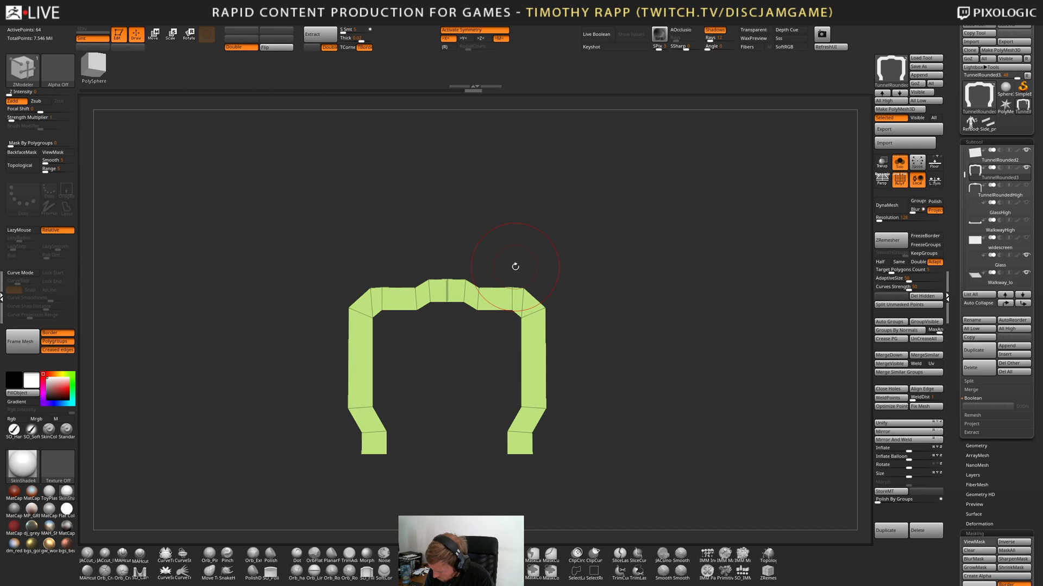
# Try to clip the flat stretches of the frame's top bar level along a horizontal line.
pyautogui.moveTo(562, 331)
pyautogui.mouseDown()
pyautogui.moveTo(529, 352)
pyautogui.moveTo(552, 325)
pyautogui.moveTo(552, 371)
pyautogui.mouseUp()
pyautogui.keyDown('alt'); pyautogui.moveTo(530, 316); pyautogui.dragTo(554, 312); pyautogui.keyUp('alt')
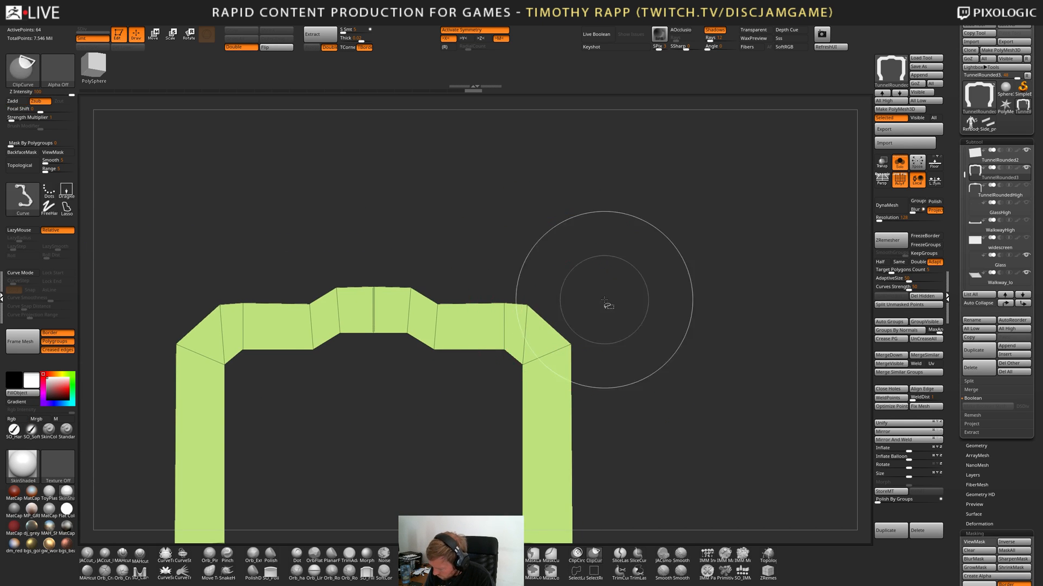
pyautogui.keyDown('ctrl'); pyautogui.keyDown('shift'); pyautogui.moveTo(658, 304); pyautogui.dragTo(406, 305); pyautogui.keyUp('shift'); pyautogui.keyUp('ctrl')
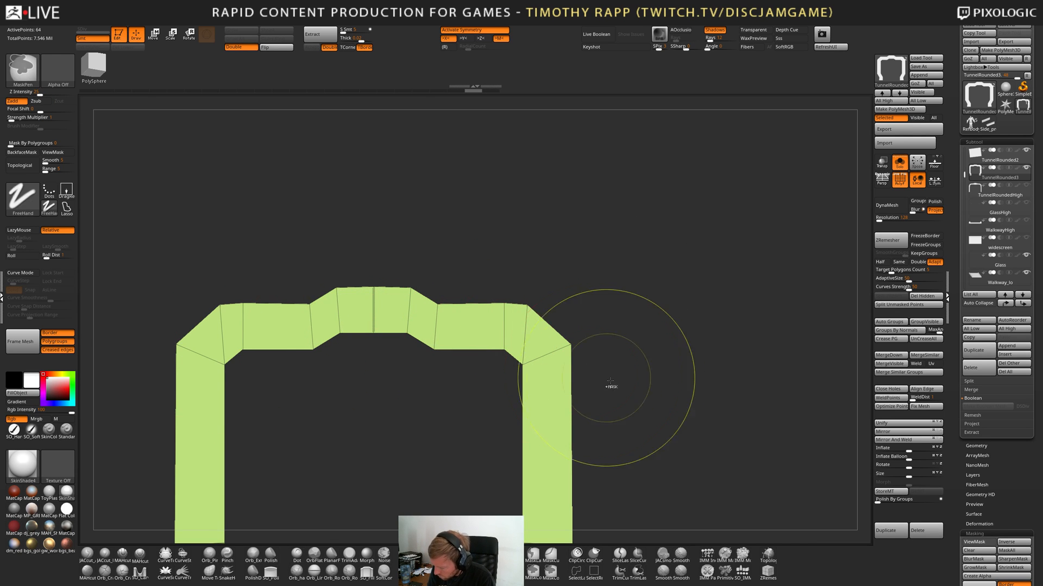
# Undo the horizontal clip and the removal of the top bar's extra edge loops.
pyautogui.hotkey('ctrl', 'z')
pyautogui.hotkey('ctrl', 'z')
pyautogui.hotkey('ctrl', 'z')
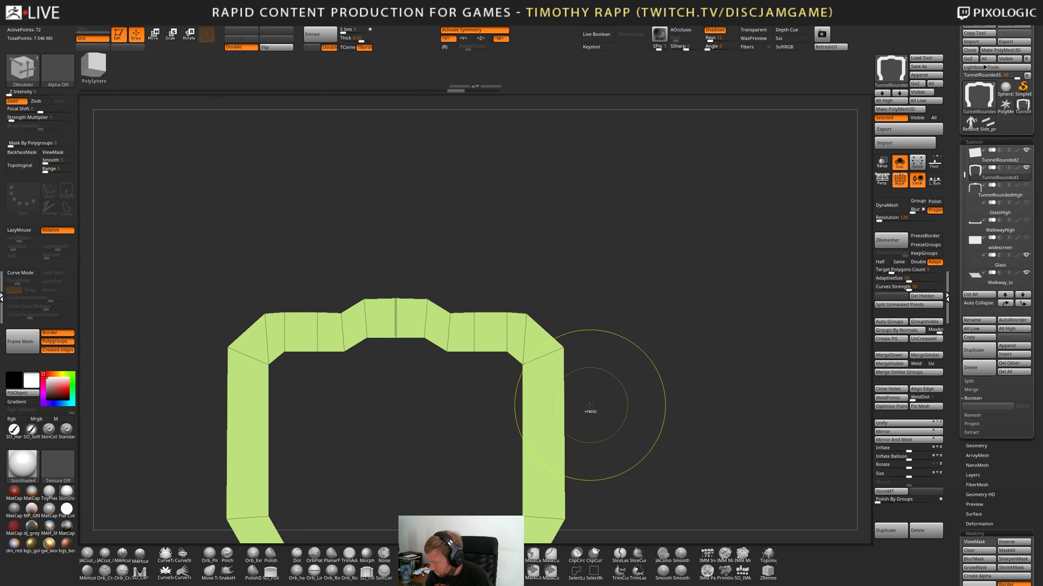
# Try to extrude the polygons at the door frame's upper corners, and undo the extrusion.
pyautogui.moveTo(570, 411); pyautogui.dragTo(558, 325)
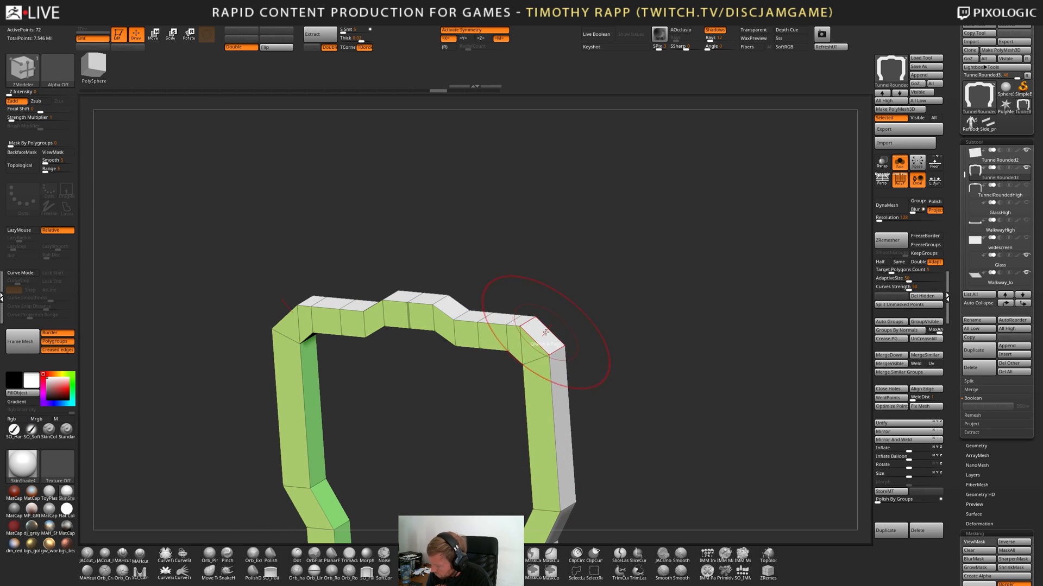
pyautogui.press('space')
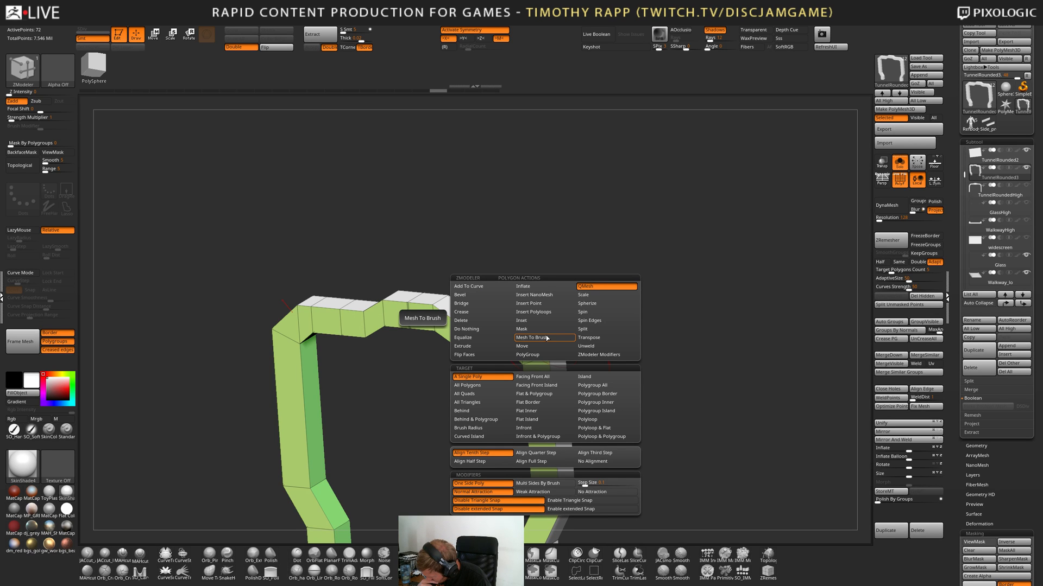
pyautogui.click(478, 345)
pyautogui.moveTo(554, 341)
pyautogui.mouseDown()
pyautogui.moveTo(614, 280)
pyautogui.moveTo(617, 328)
pyautogui.moveTo(552, 333)
pyautogui.moveTo(591, 312)
pyautogui.moveTo(608, 321)
pyautogui.moveTo(598, 329)
pyautogui.mouseUp()
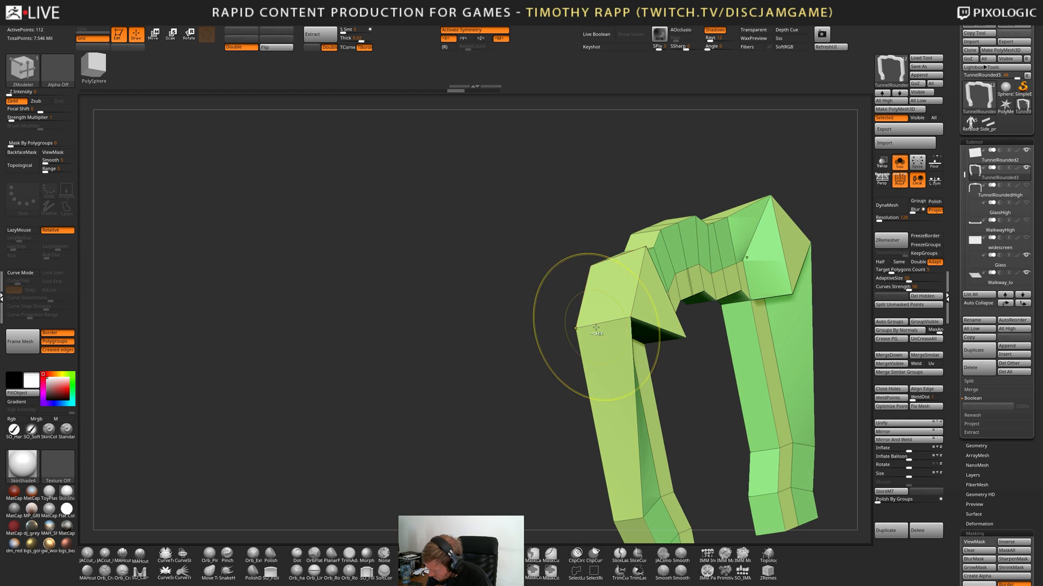
pyautogui.hotkey('ctrl', 'z')
pyautogui.hotkey('ctrl', 'z')
pyautogui.hotkey('ctrl', 'z')
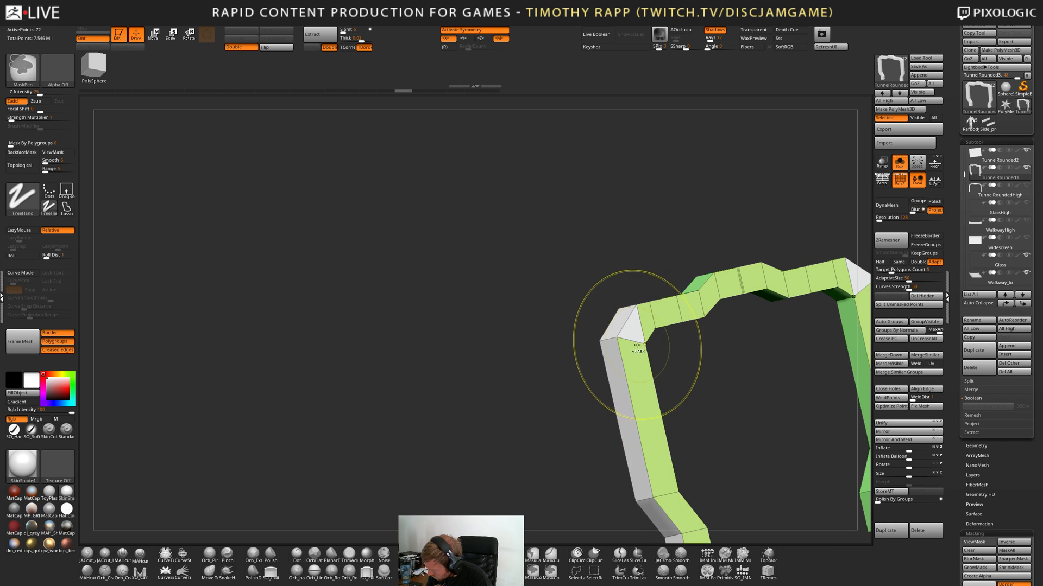
pyautogui.hotkey('ctrl', 'z')
pyautogui.hotkey('ctrl', 'shift', 'z')
# Try extruding the frame's outer side faces into an added rim, and undo the failed tries.
pyautogui.click(632, 330)
pyautogui.moveTo(633, 336)
pyautogui.mouseDown(button='right')
pyautogui.moveTo(639, 347)
pyautogui.moveTo(656, 341)
pyautogui.moveTo(630, 351)
pyautogui.moveTo(684, 315)
pyautogui.moveTo(726, 309)
pyautogui.moveTo(756, 335)
pyautogui.moveTo(740, 344)
pyautogui.moveTo(719, 321)
pyautogui.moveTo(660, 337)
pyautogui.mouseUp(button='right')
pyautogui.click(613, 276)
pyautogui.hotkey('ctrl', 'z')
pyautogui.moveTo(642, 348)
pyautogui.mouseDown()
pyautogui.moveTo(677, 342)
pyautogui.moveTo(661, 351)
pyautogui.moveTo(705, 321)
pyautogui.moveTo(662, 343)
pyautogui.mouseUp()
pyautogui.hotkey('ctrl', 'z')
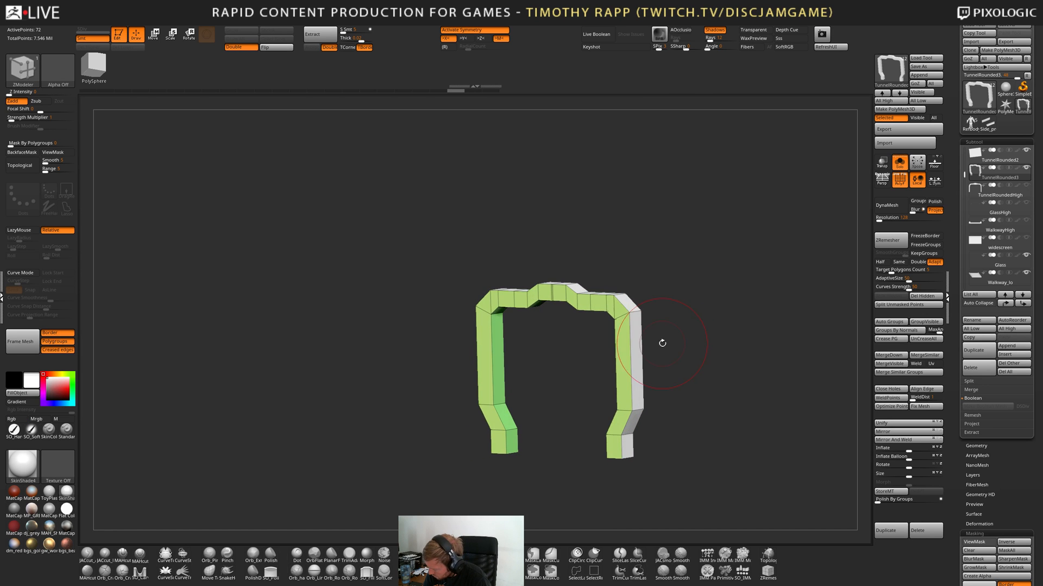
# Show the full tunnel to examine the frame's rim against the reference character, and isolate the frame again.
pyautogui.hotkey('alt', 's')
pyautogui.moveTo(576, 401); pyautogui.dragTo(622, 401)
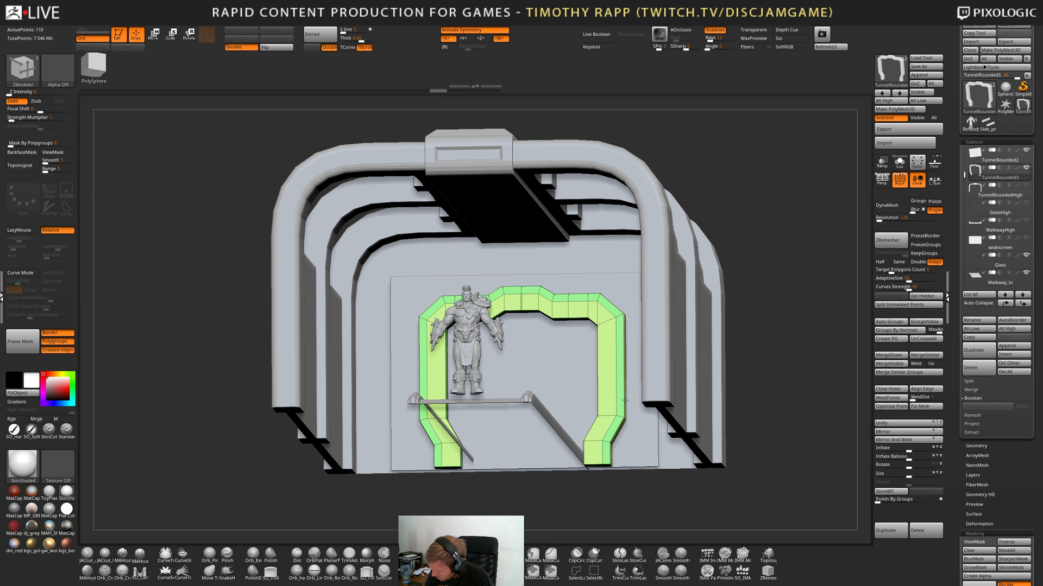
pyautogui.moveTo(625, 399)
pyautogui.mouseDown()
pyautogui.moveTo(620, 448)
pyautogui.moveTo(654, 409)
pyautogui.moveTo(623, 396)
pyautogui.mouseUp()
pyautogui.hotkey('alt', 's')
pyautogui.moveTo(637, 358); pyautogui.dragTo(646, 359)
# Try edge loop insertion and deletion around the frame's upper corners, and undo back to the frame without the added rim.
pyautogui.press('space')
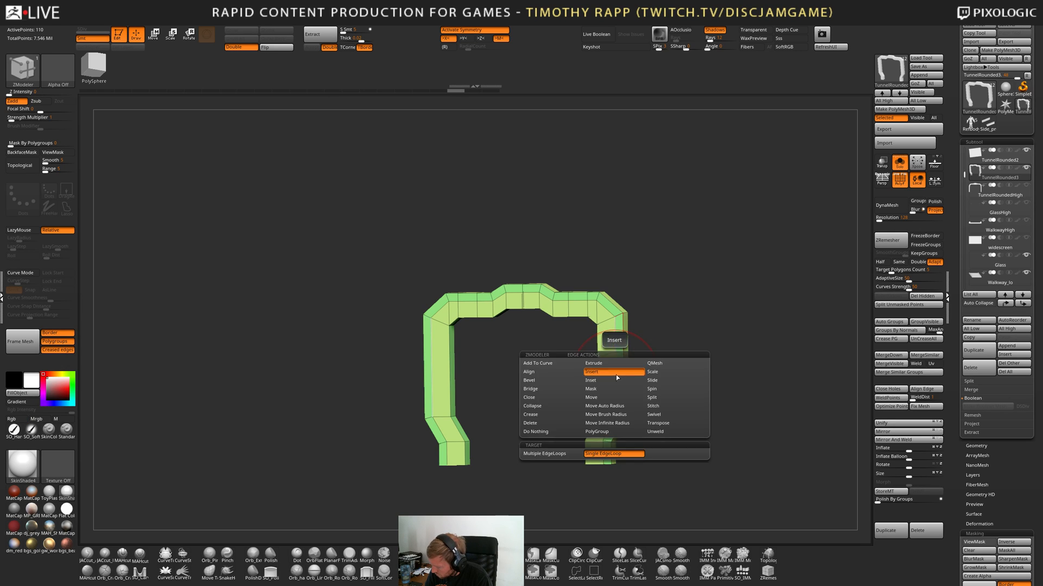
pyautogui.click(615, 376)
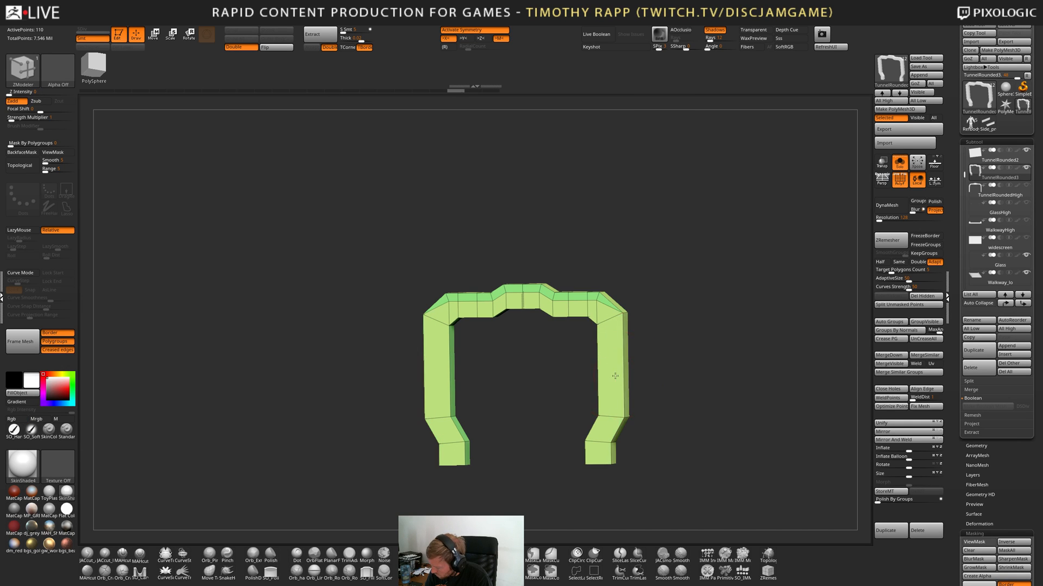
pyautogui.click(604, 307)
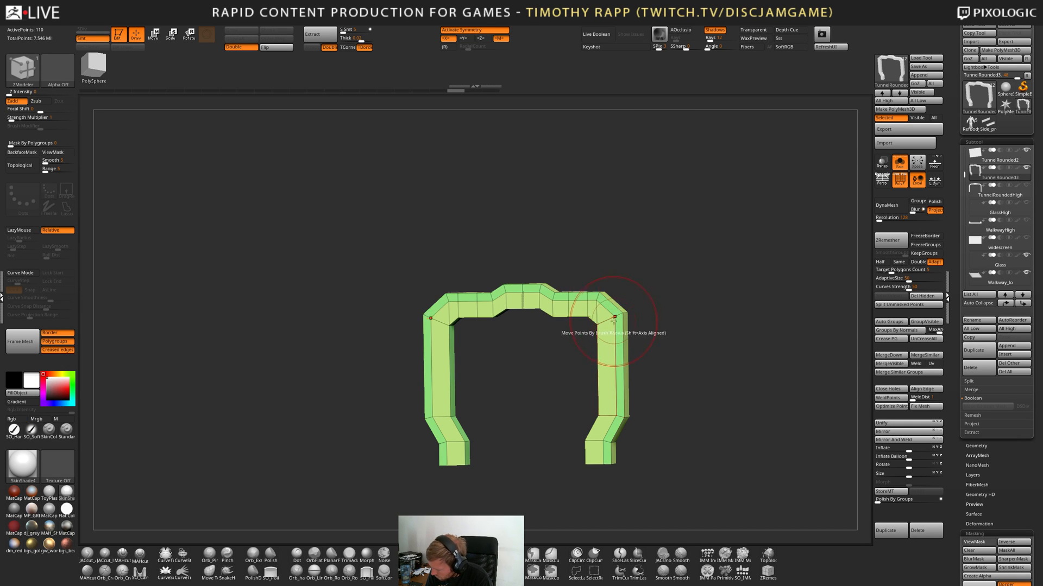
pyautogui.moveTo(593, 324)
pyautogui.mouseDown()
pyautogui.moveTo(556, 349)
pyautogui.moveTo(586, 330)
pyautogui.mouseUp()
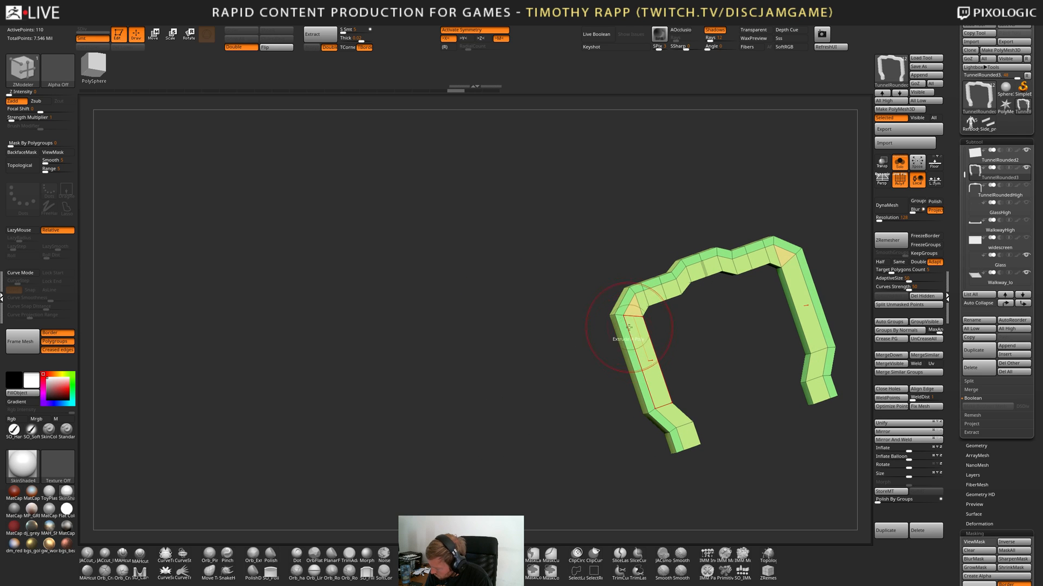
pyautogui.keyDown('alt'); pyautogui.click(627, 308); pyautogui.keyUp('alt')
pyautogui.hotkey('ctrl', 'z')
pyautogui.hotkey('ctrl', 'shift', 'z')
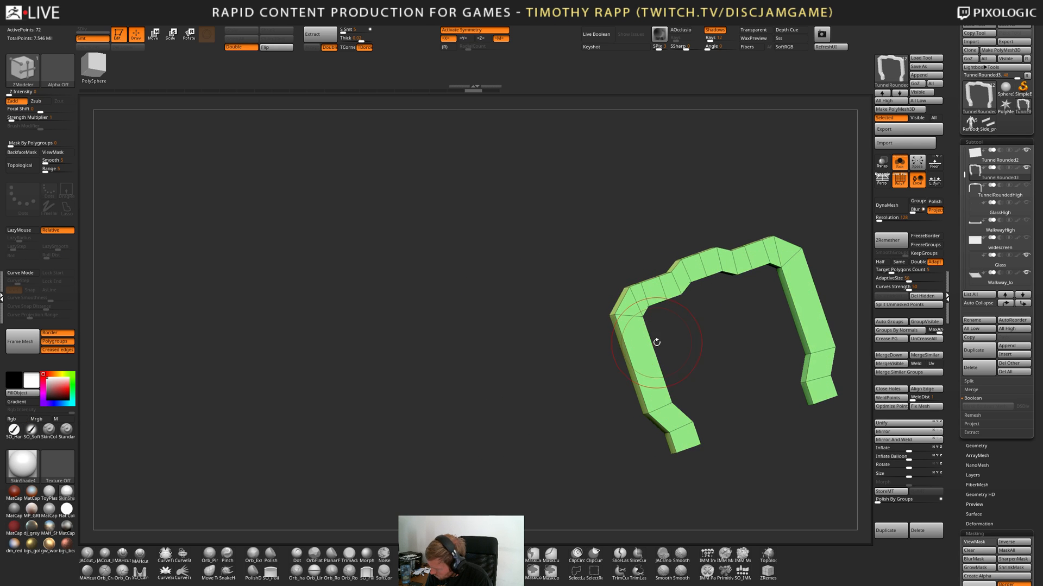
pyautogui.moveTo(657, 343)
pyautogui.keyDown('shift'); pyautogui.mouseDown()
pyautogui.moveTo(676, 326)
pyautogui.moveTo(669, 336)
pyautogui.moveTo(716, 335)
pyautogui.mouseUp(); pyautogui.keyUp('shift')
pyautogui.hotkey('ctrl', 'z')
pyautogui.moveTo(643, 332)
pyautogui.mouseDown()
pyautogui.moveTo(699, 335)
pyautogui.moveTo(637, 336)
pyautogui.mouseUp()
# Turn the polyframe off and examine the frame's silhouette from the front, both isolated and inside the full tunnel.
pyautogui.hotkey('shift', 'f')
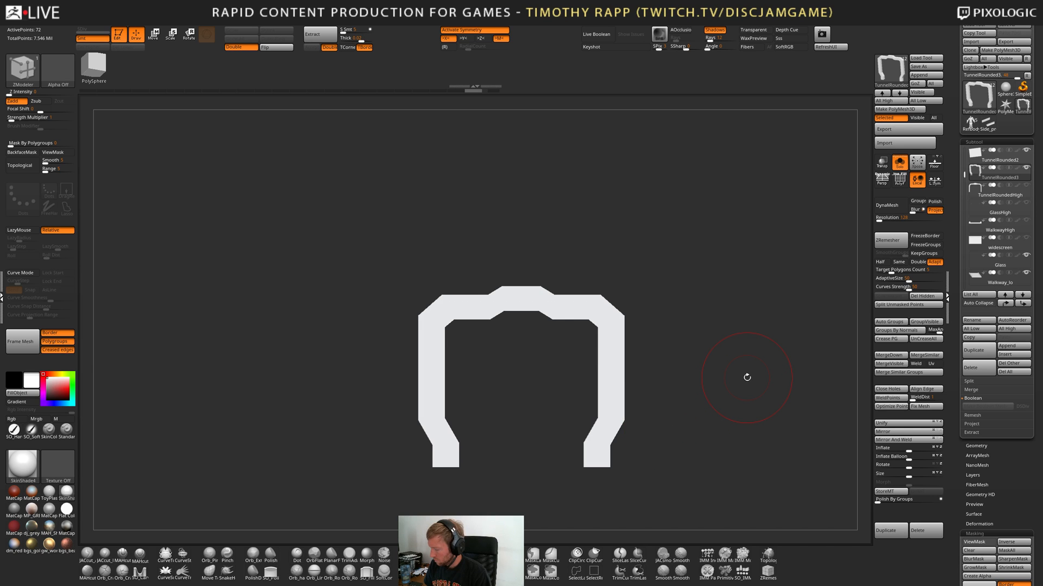
pyautogui.hotkey('shift', 'f')
pyautogui.hotkey('shift', 'f')
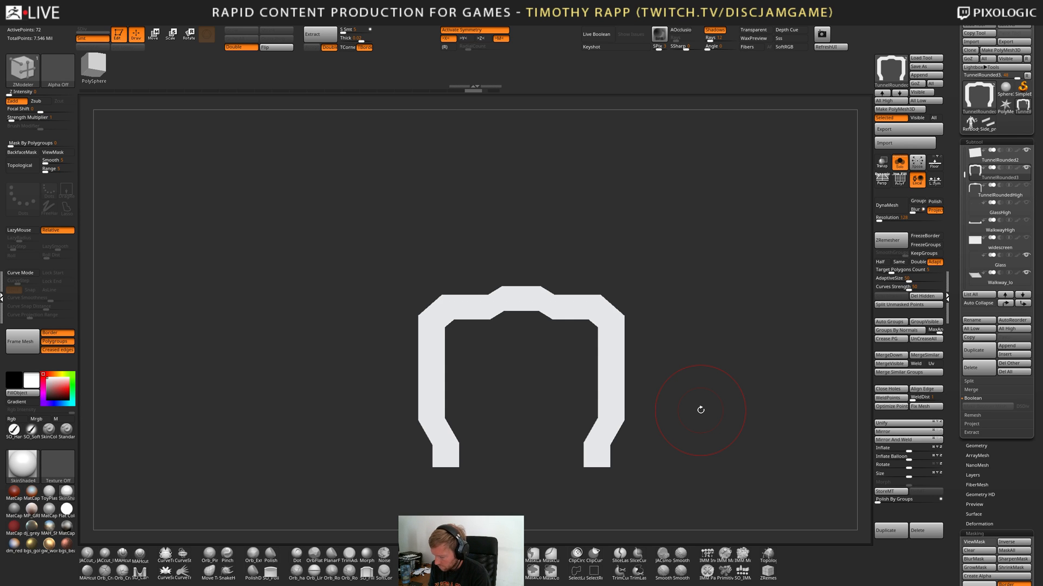
pyautogui.moveTo(701, 410); pyautogui.dragTo(651, 403)
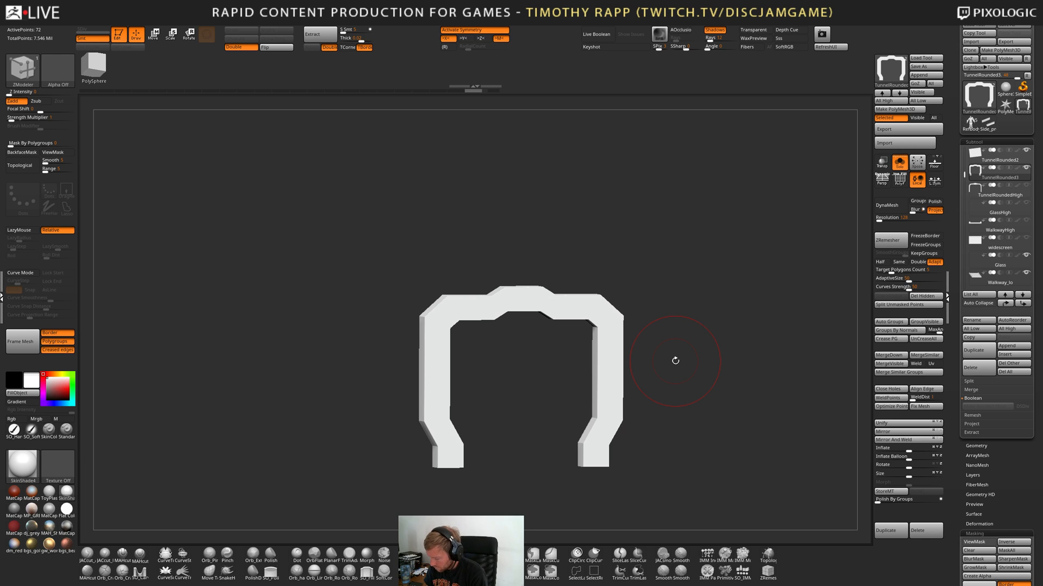
pyautogui.keyDown('shift'); pyautogui.moveTo(675, 361); pyautogui.dragTo(675, 414); pyautogui.keyUp('shift')
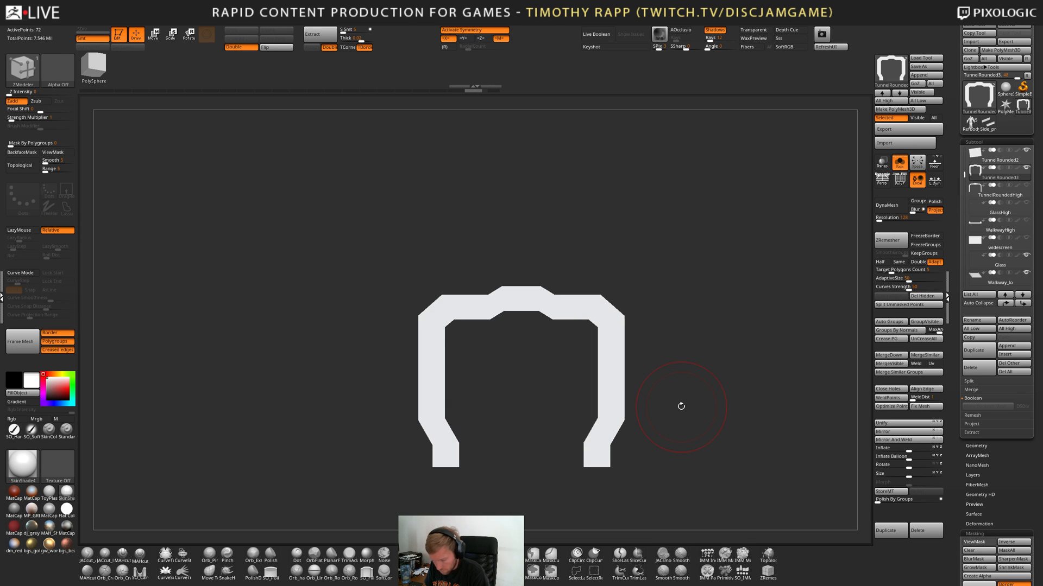
pyautogui.hotkey('alt', 's')
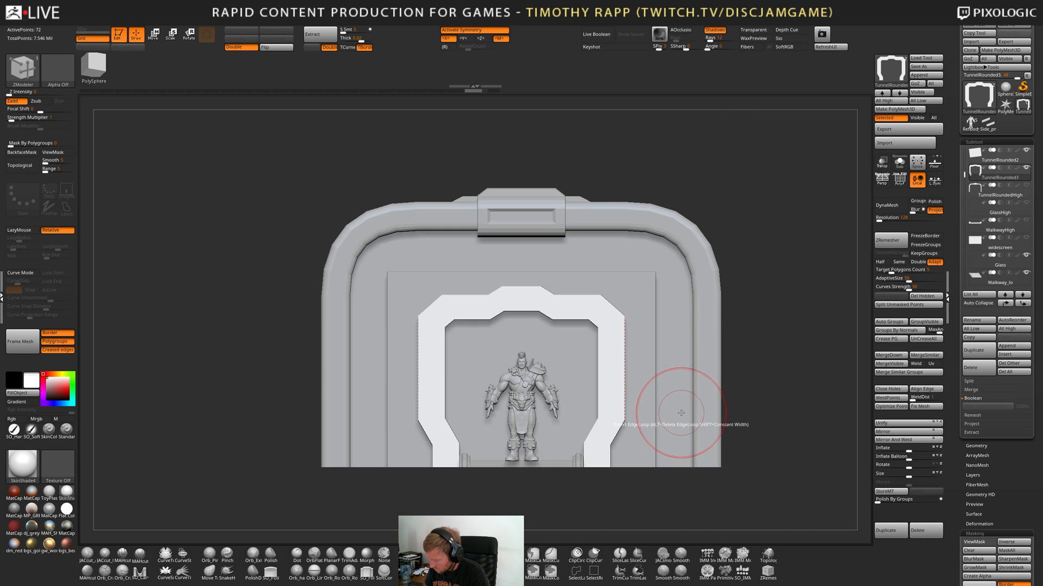
# Select the TunnelRounded2 panel behind the frame, switch to the ZModeler brush and display its polyframe.
pyautogui.keyDown('alt'); pyautogui.click(652, 437); pyautogui.keyUp('alt')
pyautogui.press('shift')
pyautogui.hotkey('shift', 'f')
pyautogui.hotkey('shift', 'f')
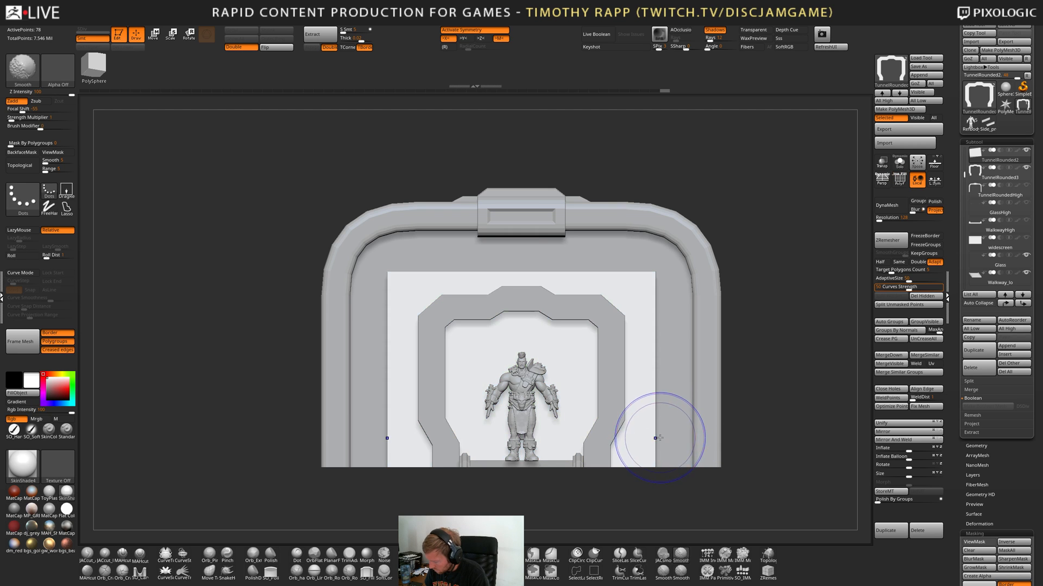
pyautogui.press('b')
pyautogui.press('z')
pyautogui.press('m')
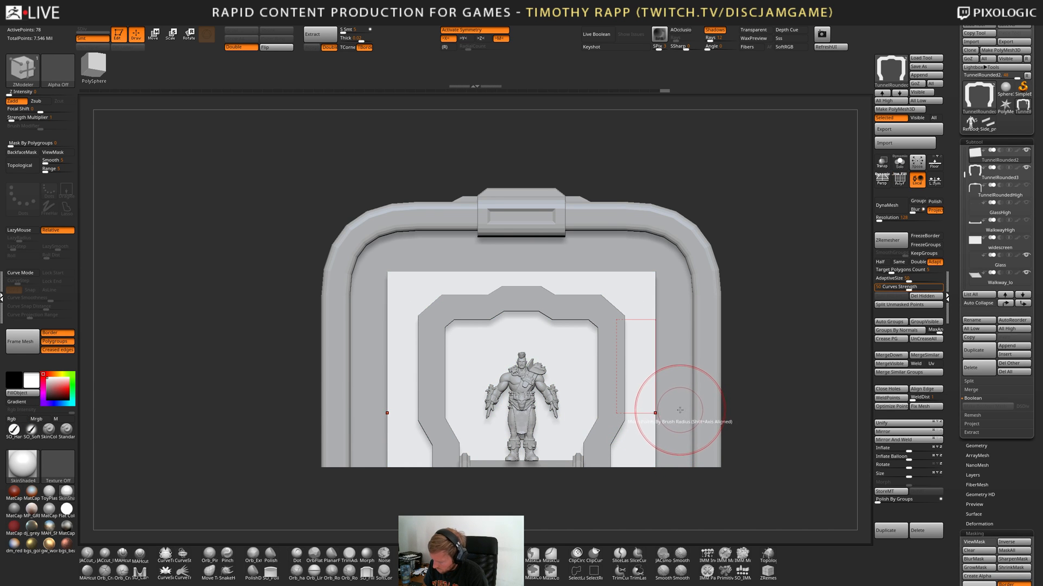
pyautogui.hotkey('shift', 'f')
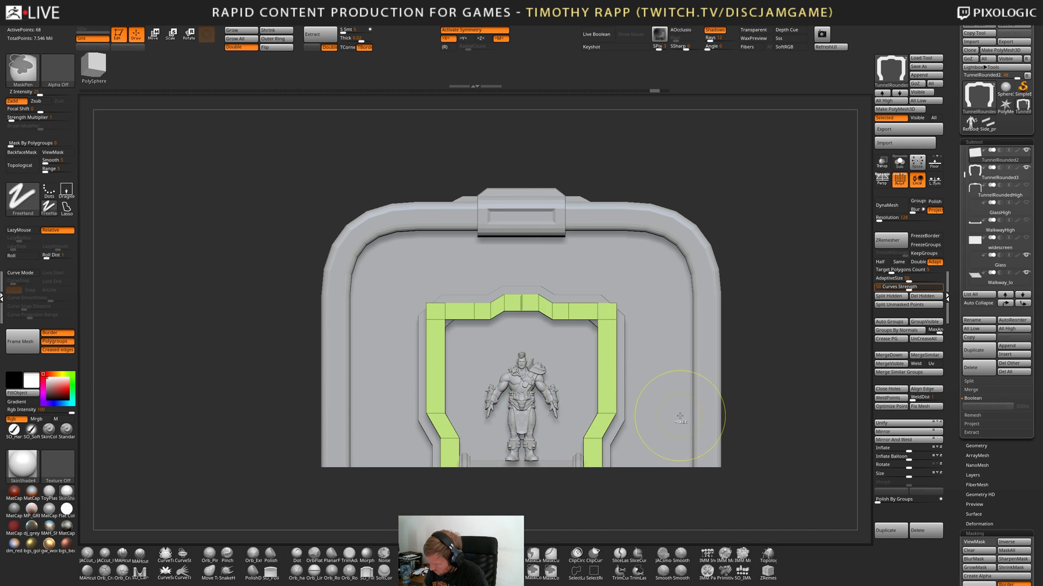
# Step the panel's undo history back to the plain four-point rectangle without any edge loops.
pyautogui.hotkey('ctrl', 'shift')
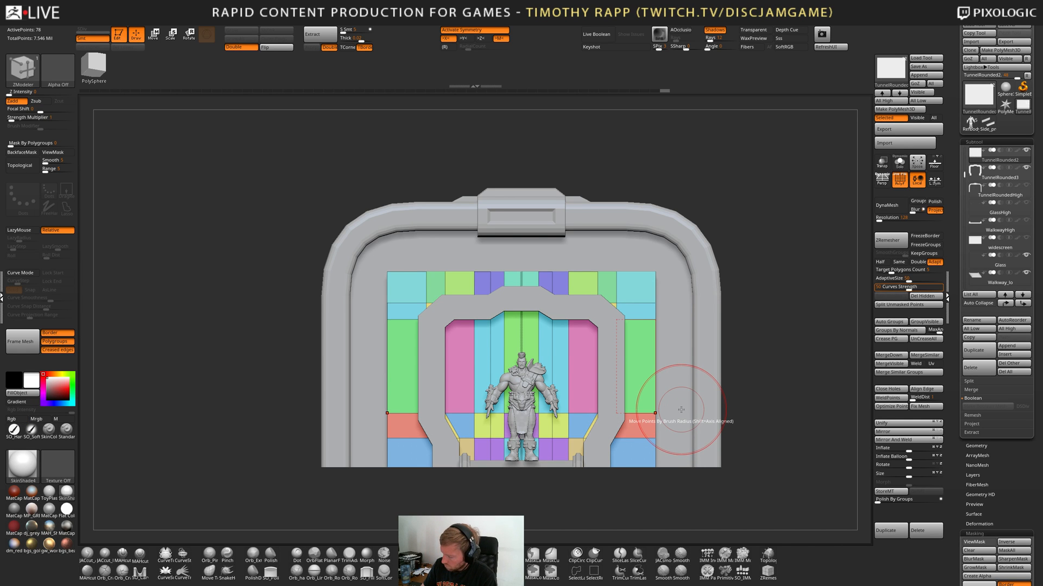
pyautogui.moveTo(663, 91)
pyautogui.mouseDown()
pyautogui.moveTo(348, 98)
pyautogui.moveTo(158, 111)
pyautogui.moveTo(39, 134)
pyautogui.mouseUp()
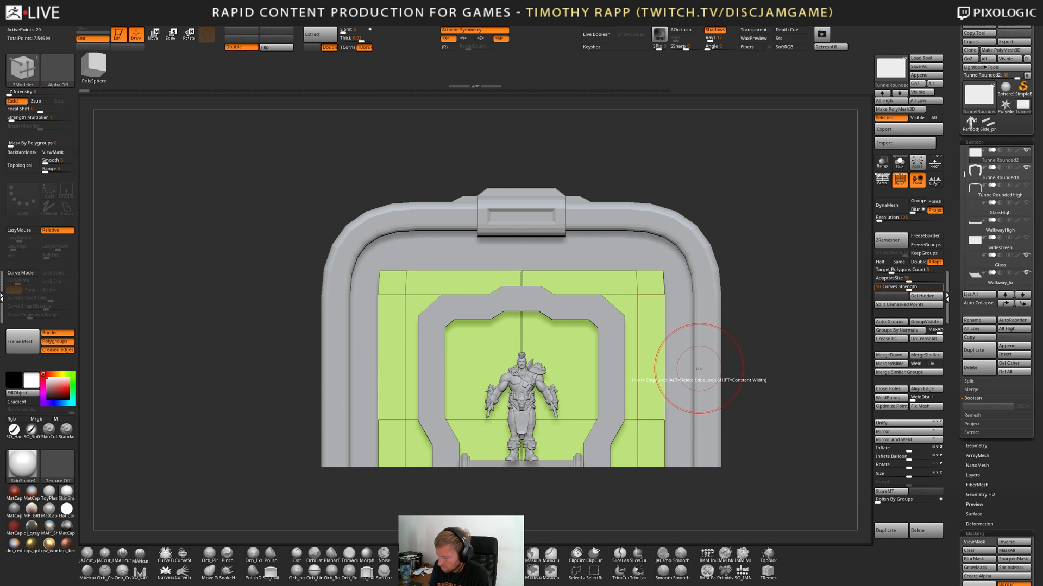
pyautogui.hotkey('ctrl', 'shift')
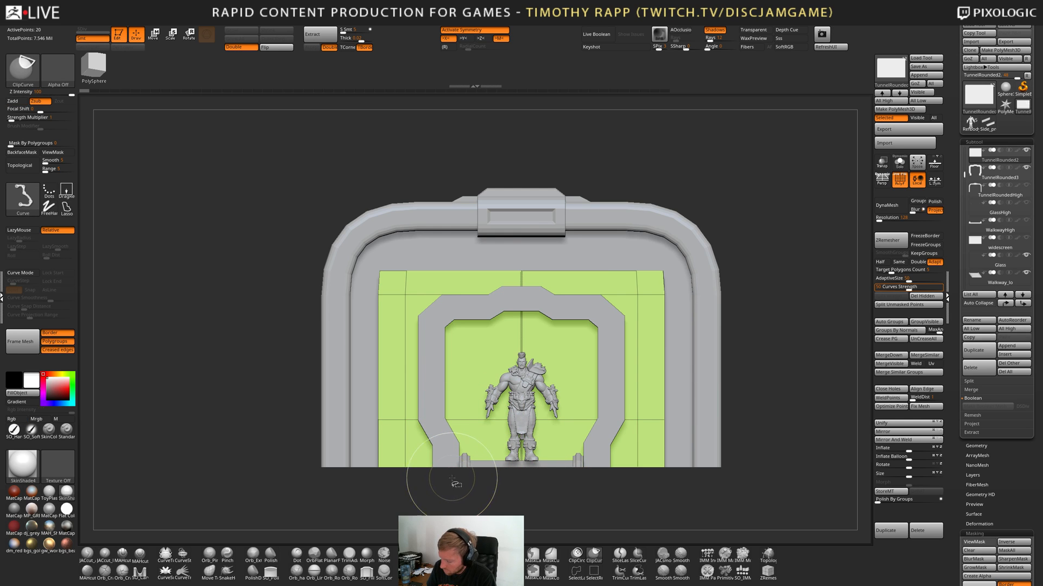
pyautogui.hotkey('ctrl', 'z')
pyautogui.hotkey('ctrl', 'z')
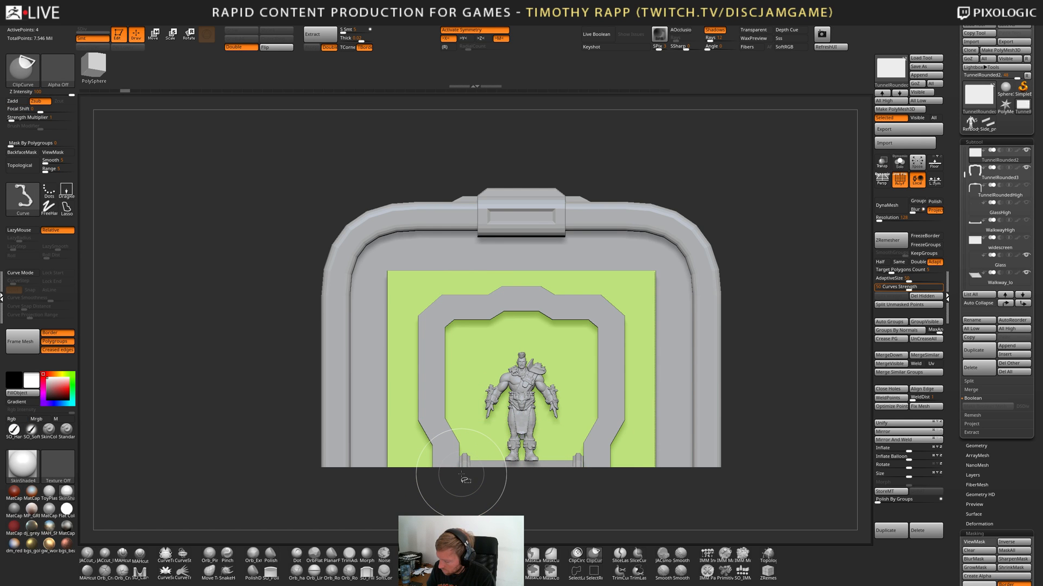
pyautogui.hotkey('ctrl', 'shift', 'z')
pyautogui.hotkey('ctrl', 'z')
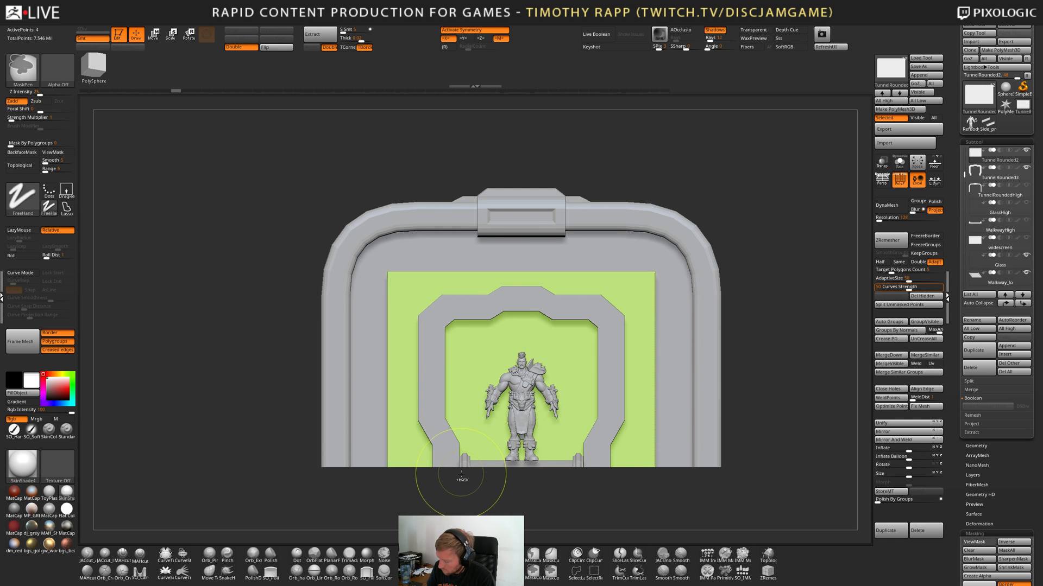
pyautogui.hotkey('ctrl', 'shift', 'z')
pyautogui.hotkey('ctrl', 'z')
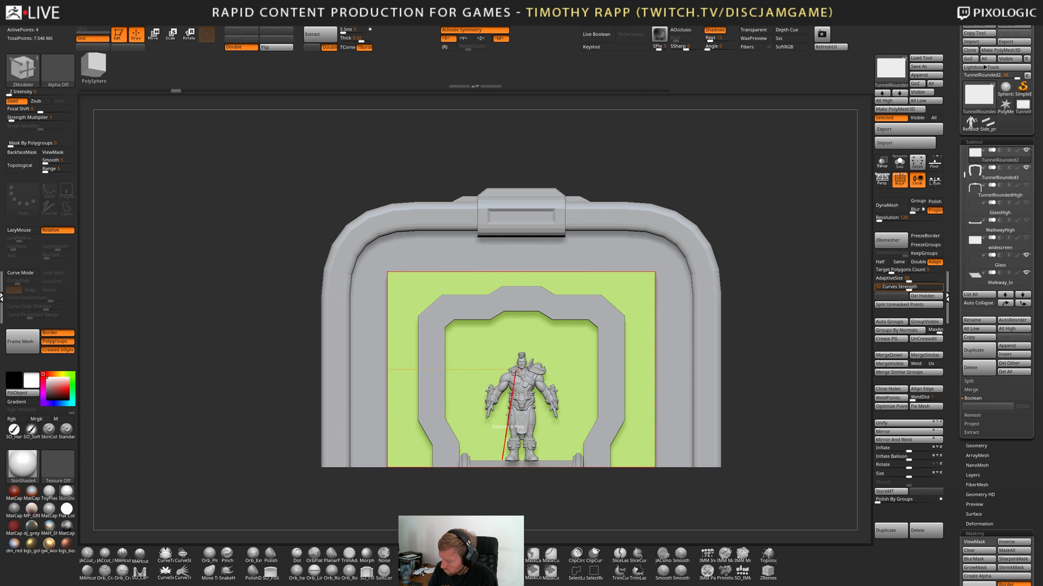
# Try to scale the panel uniformly from its bottom center, and undo it.
pyautogui.press('e')
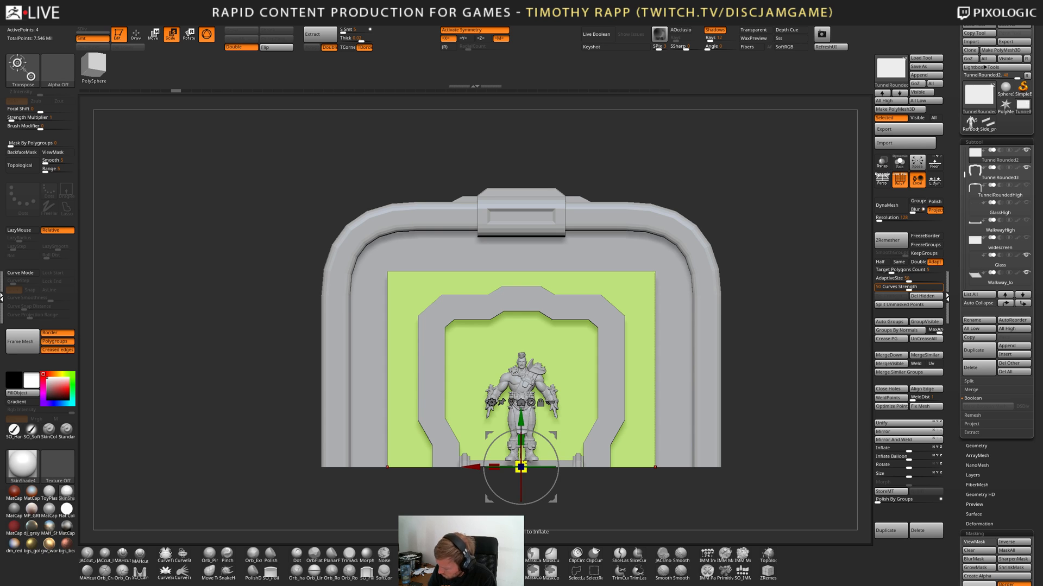
pyautogui.moveTo(525, 466); pyautogui.dragTo(544, 460)
pyautogui.click(544, 486)
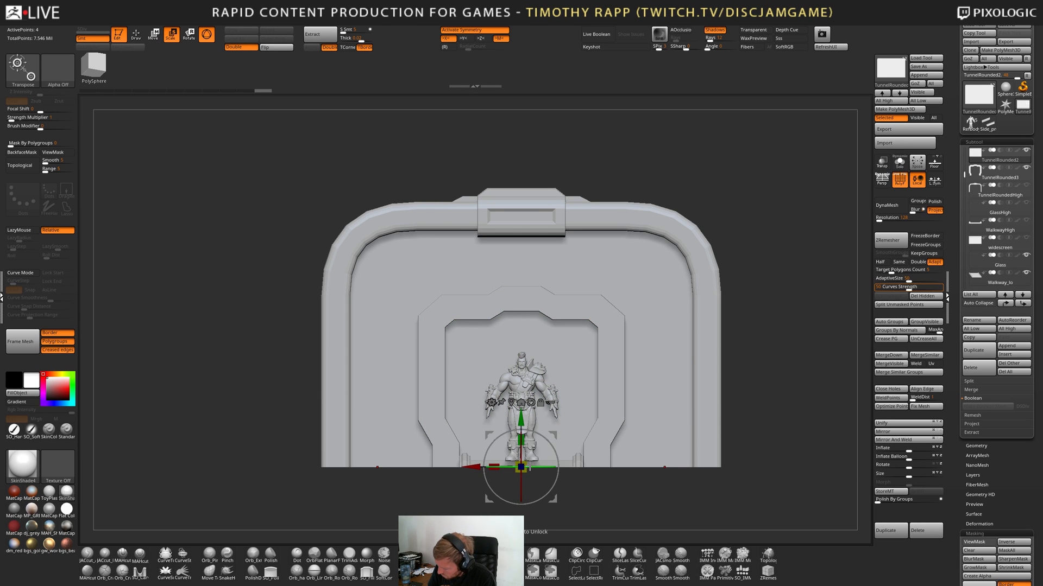
pyautogui.hotkey('ctrl', 'z')
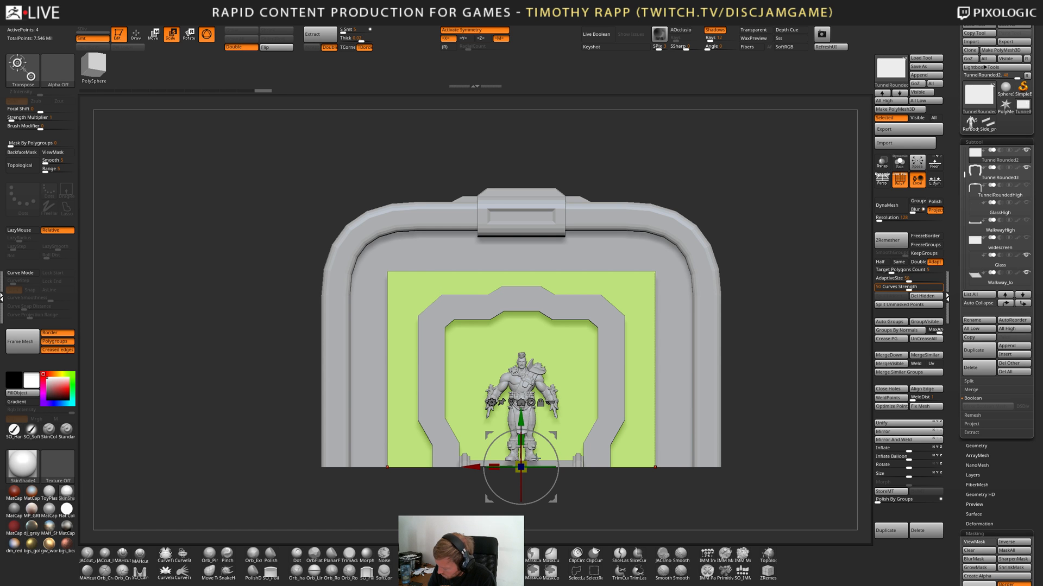
# Stretch the panel taller and wider around the door frame, scaling from its bottom center, and return to draw mode.
pyautogui.moveTo(676, 439)
pyautogui.mouseDown(button='right')
pyautogui.moveTo(727, 462)
pyautogui.moveTo(674, 449)
pyautogui.mouseUp(button='right')
pyautogui.moveTo(521, 435); pyautogui.dragTo(526, 421)
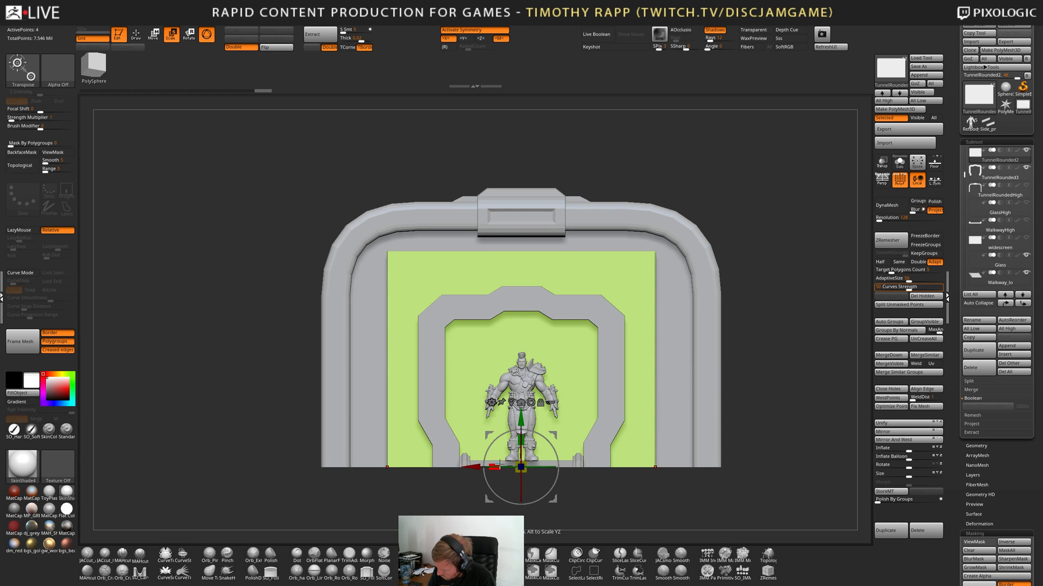
pyautogui.moveTo(492, 466); pyautogui.dragTo(477, 459)
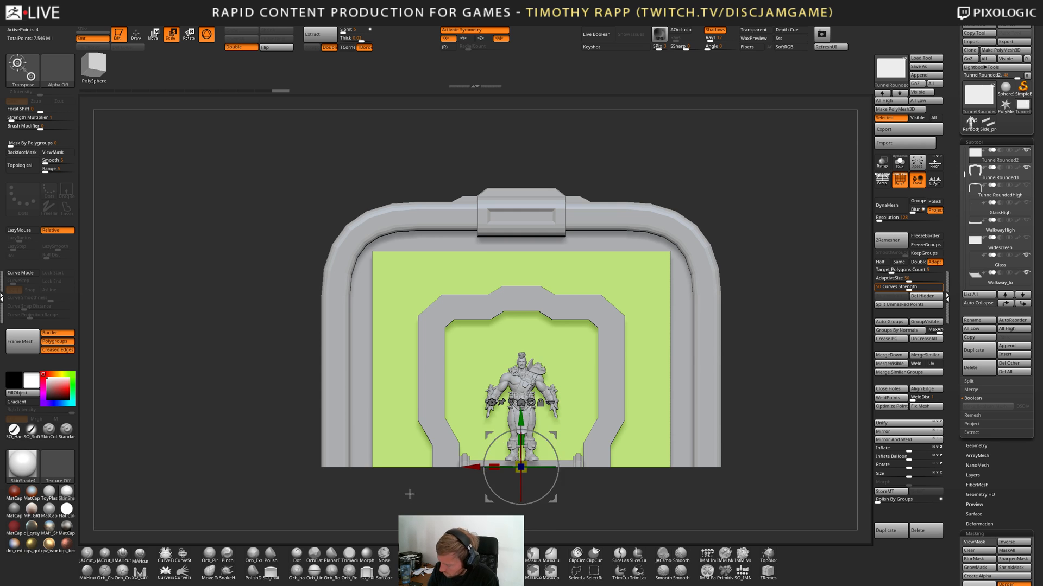
pyautogui.press('q')
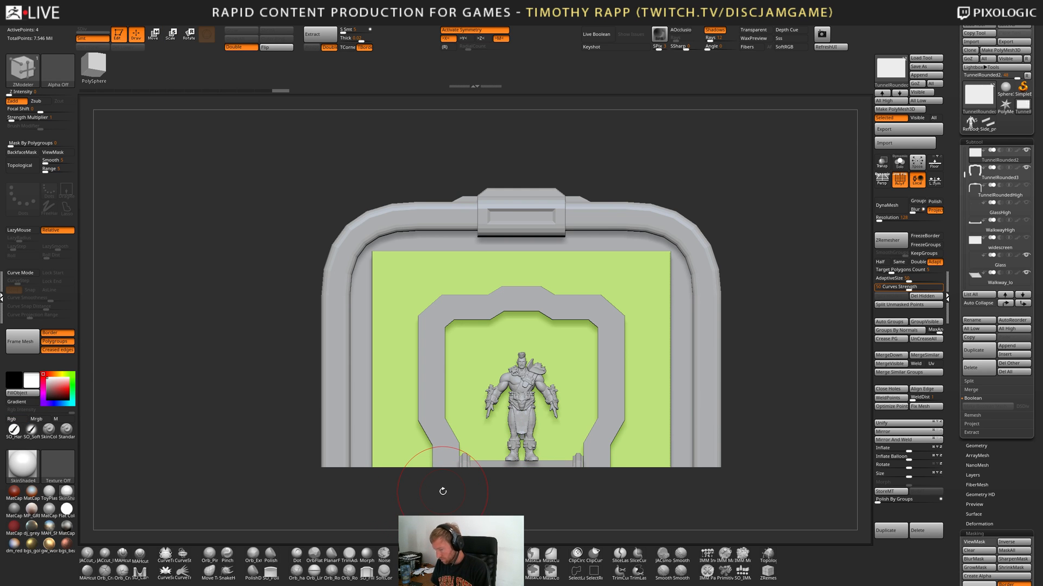
# Insert multiple evenly spaced edge loops vertically and horizontally to divide the panel into a dense grid.
pyautogui.moveTo(407, 467); pyautogui.dragTo(416, 462)
pyautogui.hotkey('ctrl', 'z')
pyautogui.rightClick(416, 467)
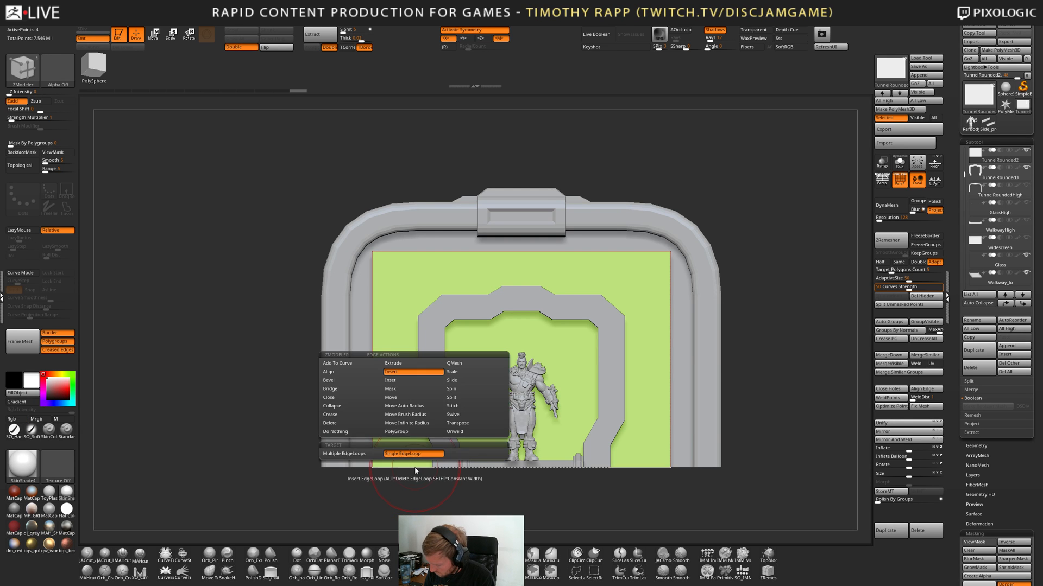
pyautogui.click(346, 454)
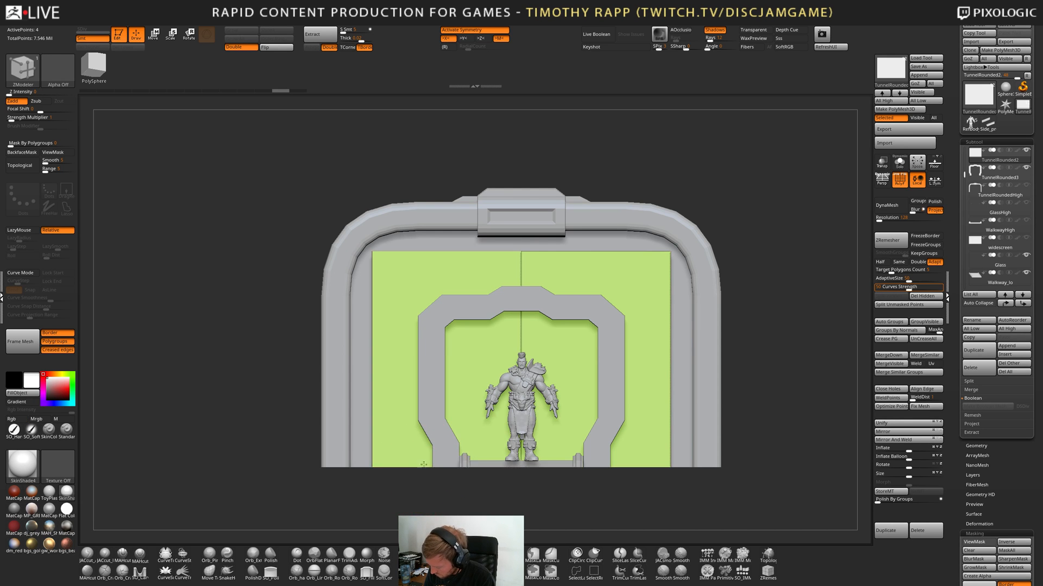
pyautogui.click(417, 467)
pyautogui.moveTo(430, 413); pyautogui.dragTo(430, 418)
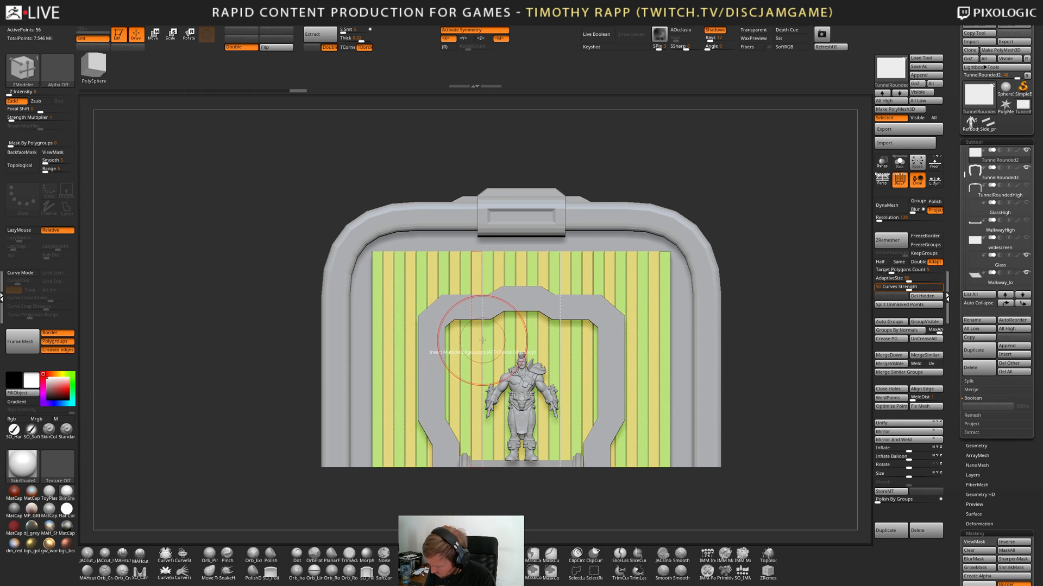
pyautogui.moveTo(482, 343); pyautogui.dragTo(487, 377)
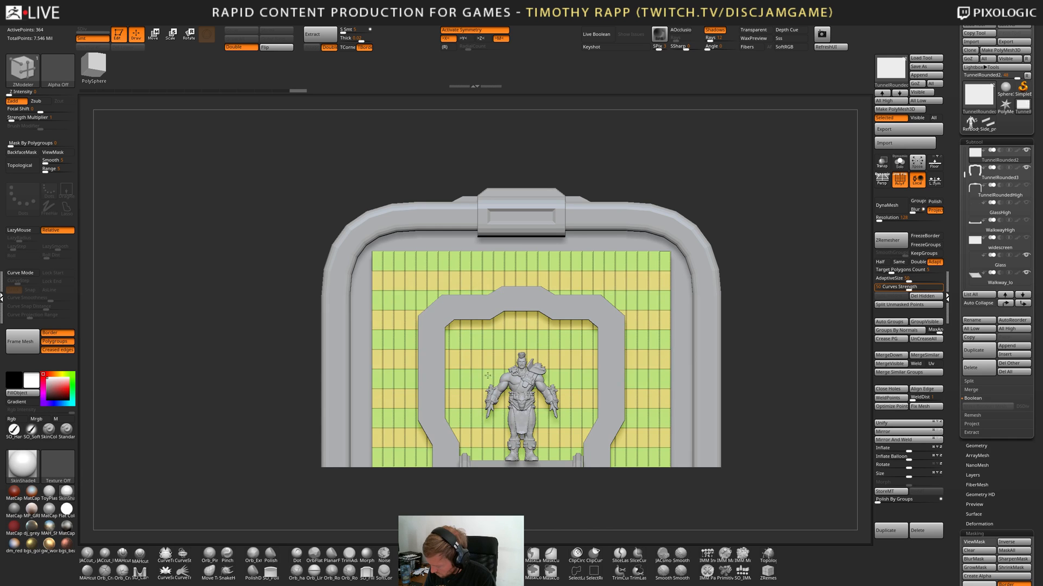
# Undo the dense vertical edge loops, reinsert them with wider spacing, and mark all polygons inside the panel's outer border.
pyautogui.hotkey('ctrl', 'z')
pyautogui.hotkey('ctrl', 'z')
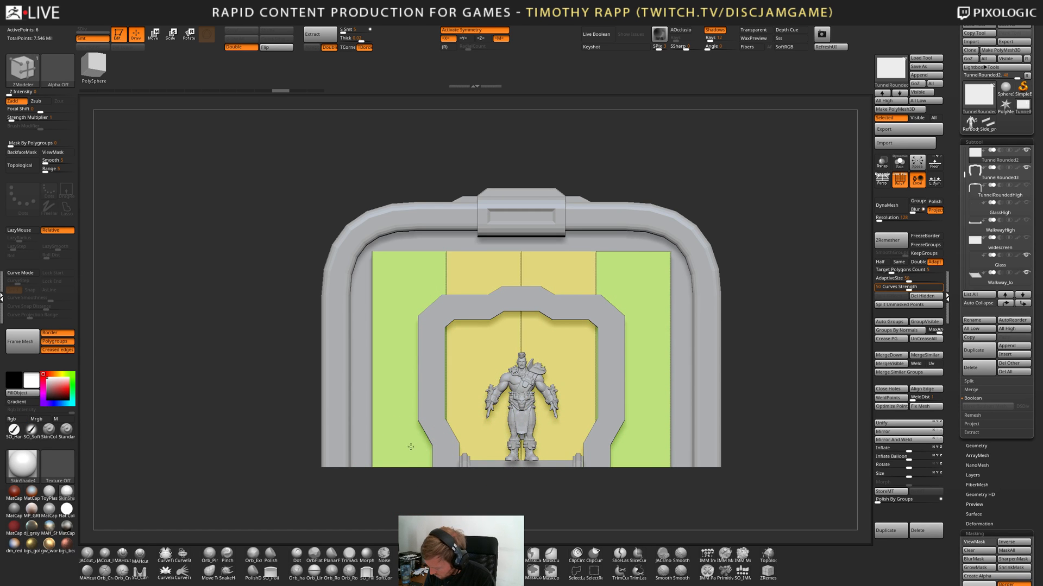
pyautogui.moveTo(411, 447); pyautogui.dragTo(437, 325)
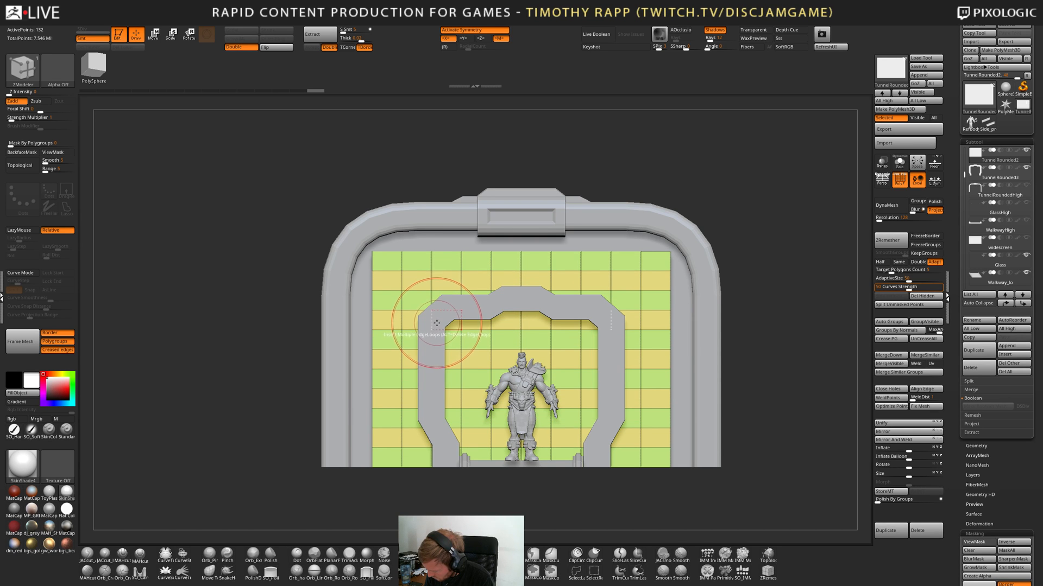
pyautogui.moveTo(435, 385)
pyautogui.mouseDown(button='right')
pyautogui.moveTo(448, 394)
pyautogui.moveTo(419, 325)
pyautogui.mouseUp(button='right')
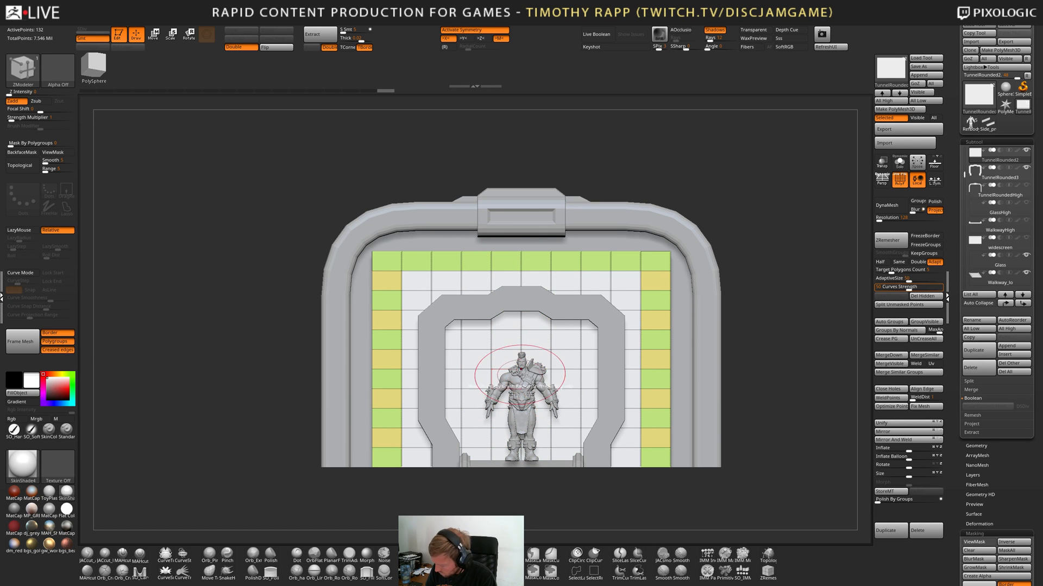
# Try to extrude the panel's marked inner polygons, change the polygon action and try again, undoing both attempts.
pyautogui.moveTo(466, 414); pyautogui.dragTo(448, 398, button='right')
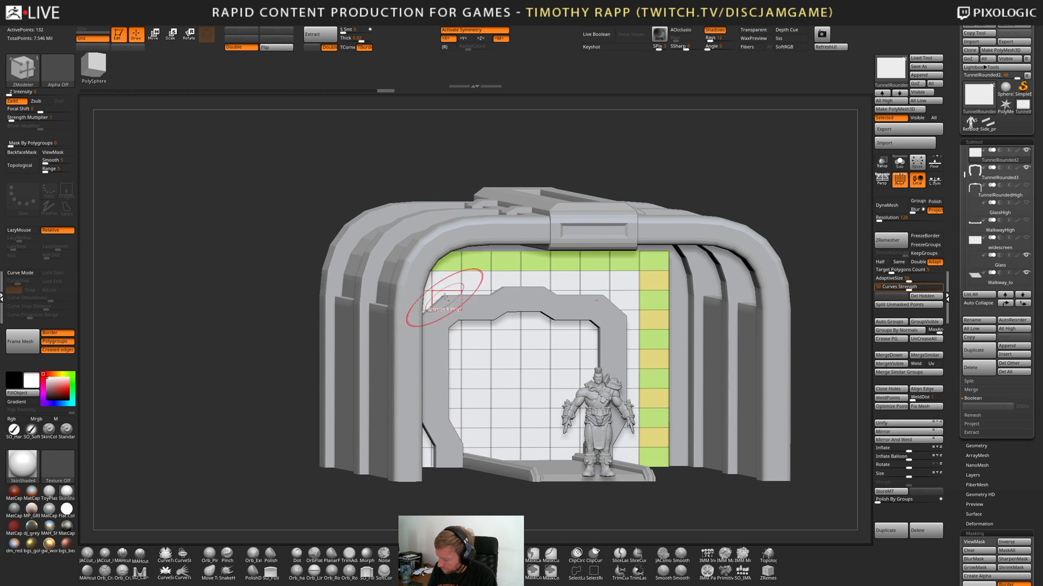
pyautogui.moveTo(448, 282); pyautogui.dragTo(473, 285)
pyautogui.hotkey('ctrl', 'z')
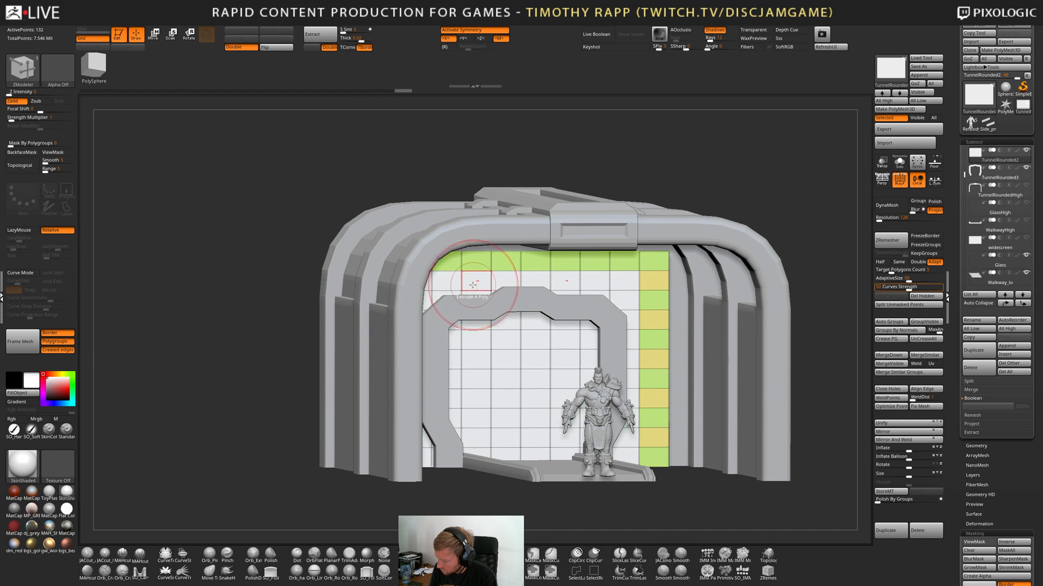
pyautogui.press('space')
pyautogui.click(529, 283)
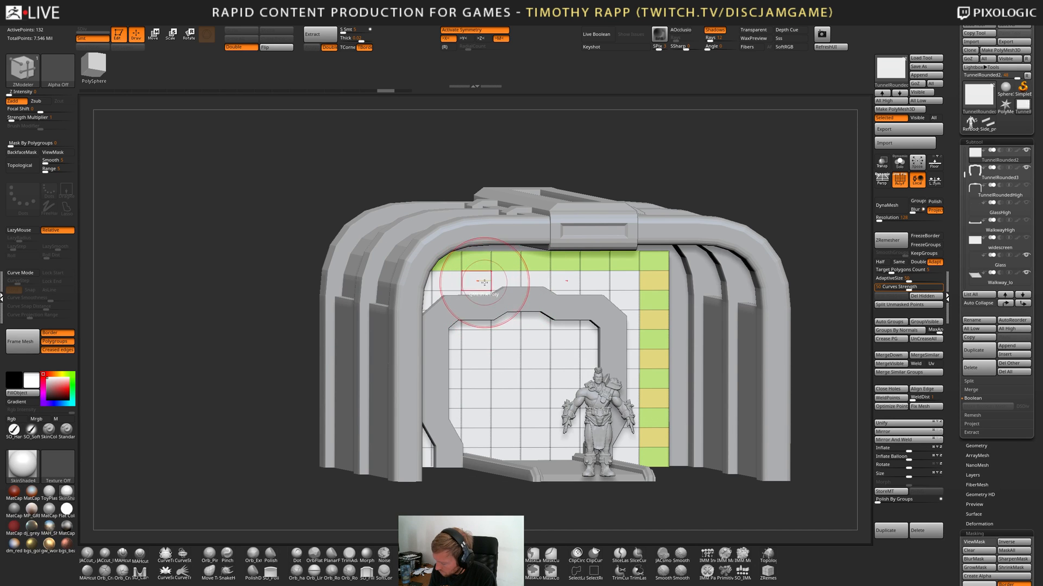
pyautogui.moveTo(484, 281); pyautogui.dragTo(502, 284)
pyautogui.hotkey('ctrl', 'z')
# Show only the panel and try to extrude its inner polygons into a deep block, undoing the result.
pyautogui.moveTo(501, 284); pyautogui.dragTo(484, 299, button='right')
pyautogui.hotkey('alt', 'shift', 's')
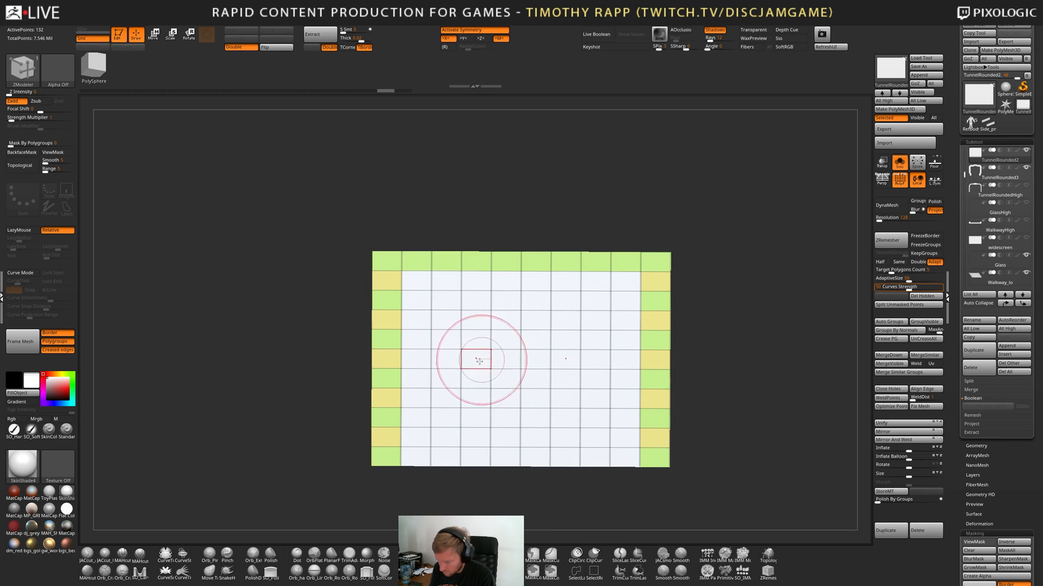
pyautogui.moveTo(482, 360); pyautogui.dragTo(449, 372, button='right')
pyautogui.moveTo(449, 372); pyautogui.dragTo(559, 391)
pyautogui.hotkey('ctrl', 'z')
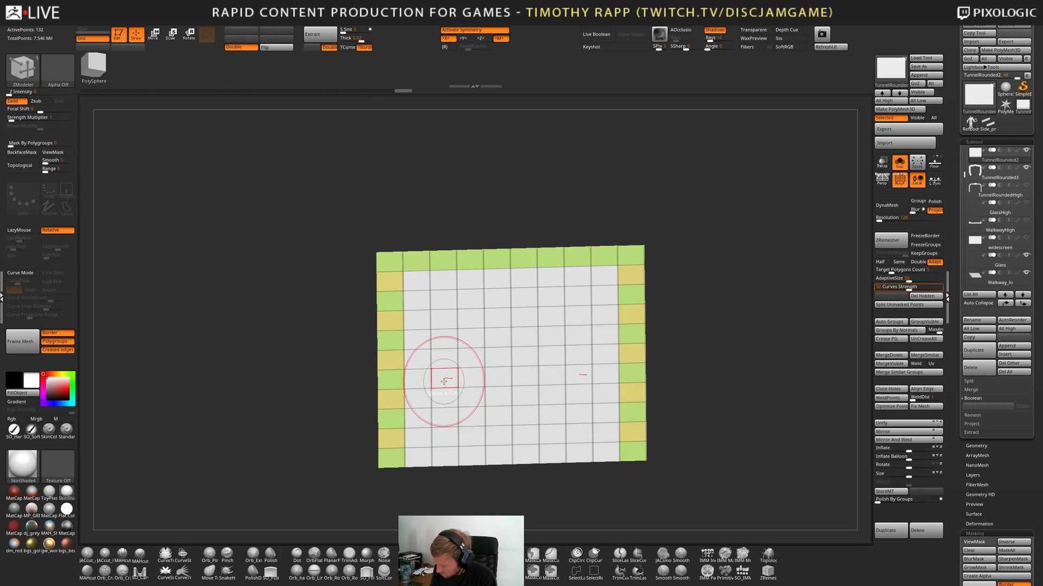
pyautogui.moveTo(445, 380); pyautogui.dragTo(431, 368, button='right')
pyautogui.moveTo(431, 368); pyautogui.dragTo(467, 402)
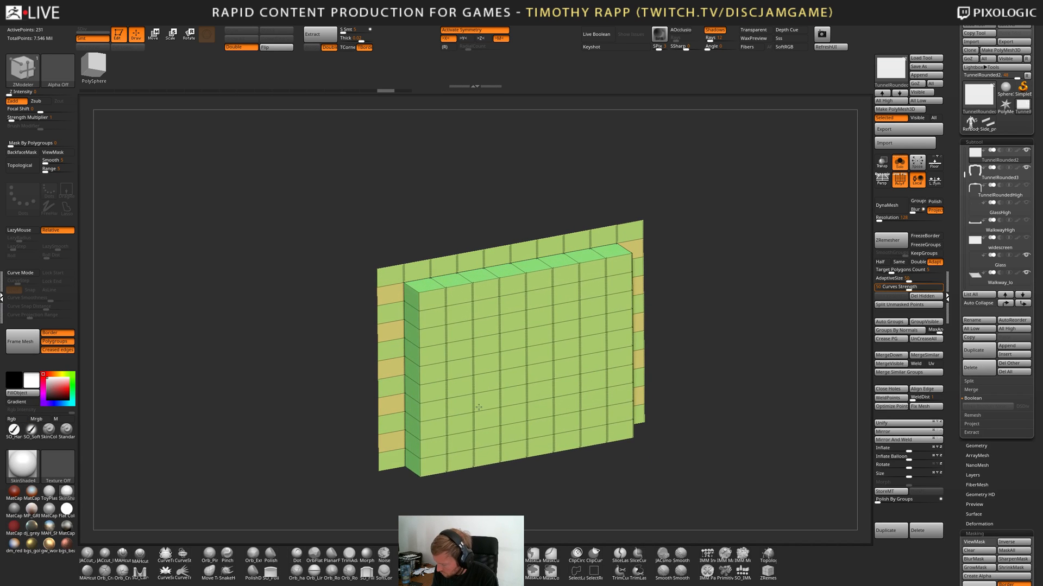
pyautogui.hotkey('ctrl', 'z')
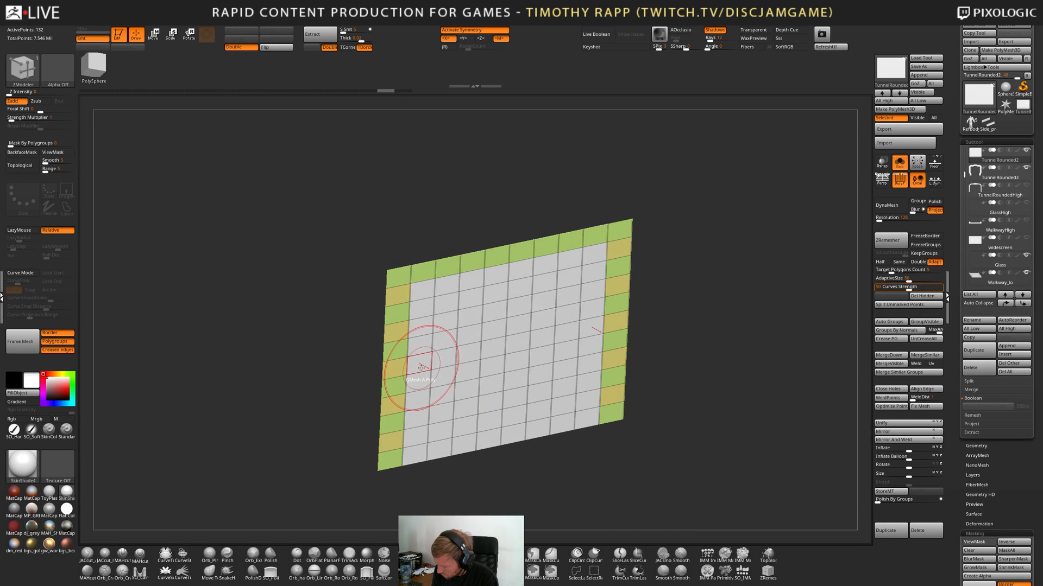
# Try a shallow extrusion of the inner polygons, isolate its polygroup, and undo the attempts.
pyautogui.moveTo(420, 366); pyautogui.dragTo(429, 370)
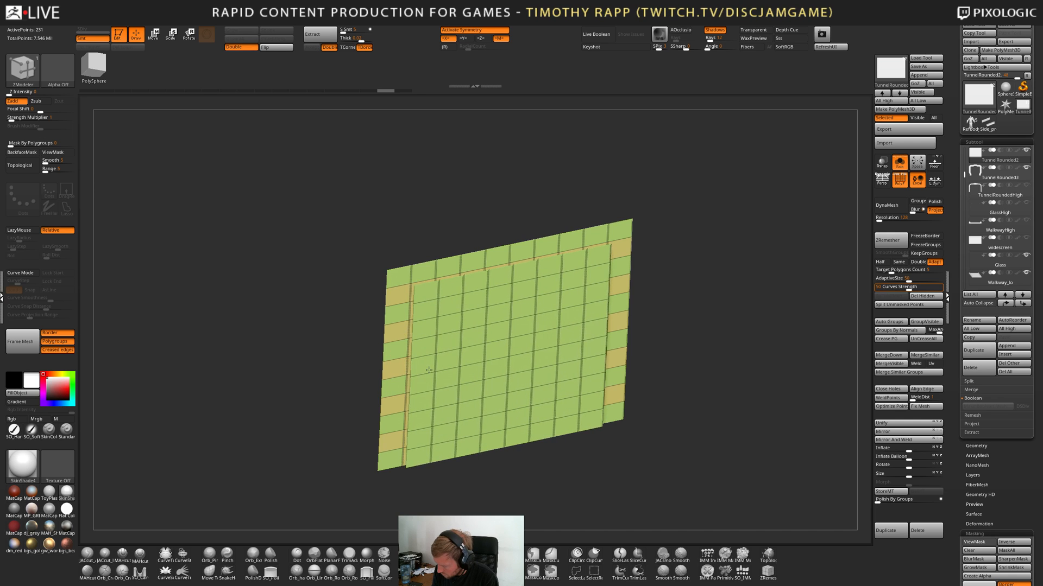
pyautogui.keyDown('ctrl'); pyautogui.keyDown('shift'); pyautogui.click(555, 361); pyautogui.keyUp('shift'); pyautogui.keyUp('ctrl')
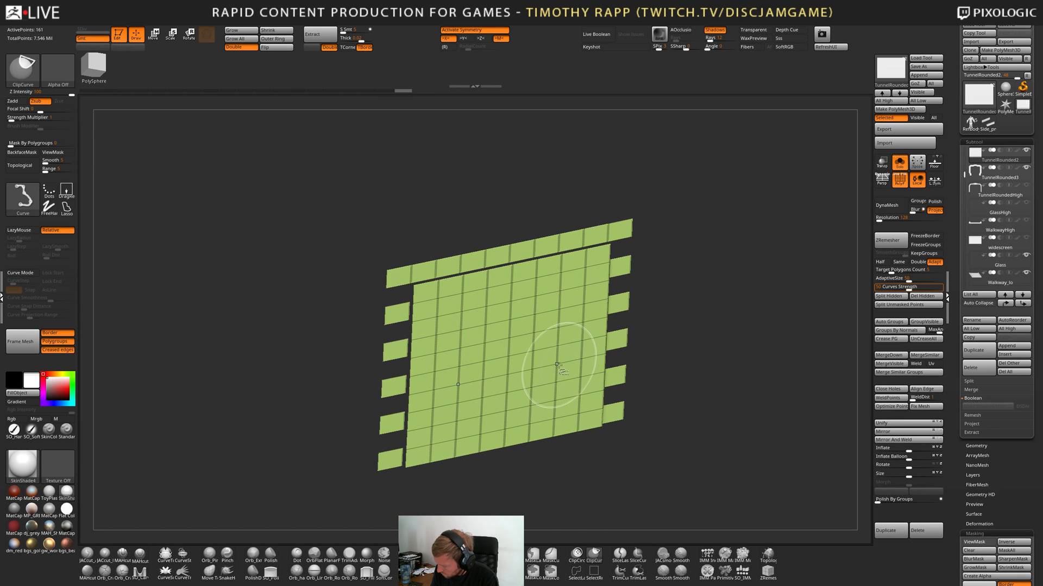
pyautogui.hotkey('ctrl', 'z')
pyautogui.hotkey('ctrl', 'z')
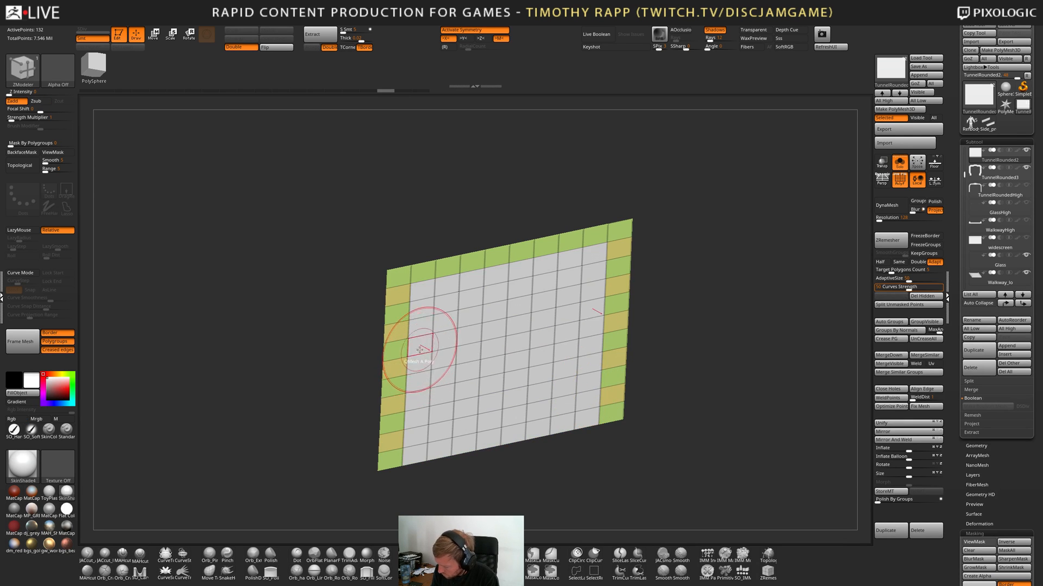
pyautogui.moveTo(420, 351); pyautogui.dragTo(434, 356)
pyautogui.hotkey('ctrl', 'z')
# Isolate the inner polygons by polygroup and split them off the panel into a separate subtool.
pyautogui.keyDown('ctrl'); pyautogui.keyDown('shift'); pyautogui.click(442, 349); pyautogui.keyUp('shift'); pyautogui.keyUp('ctrl')
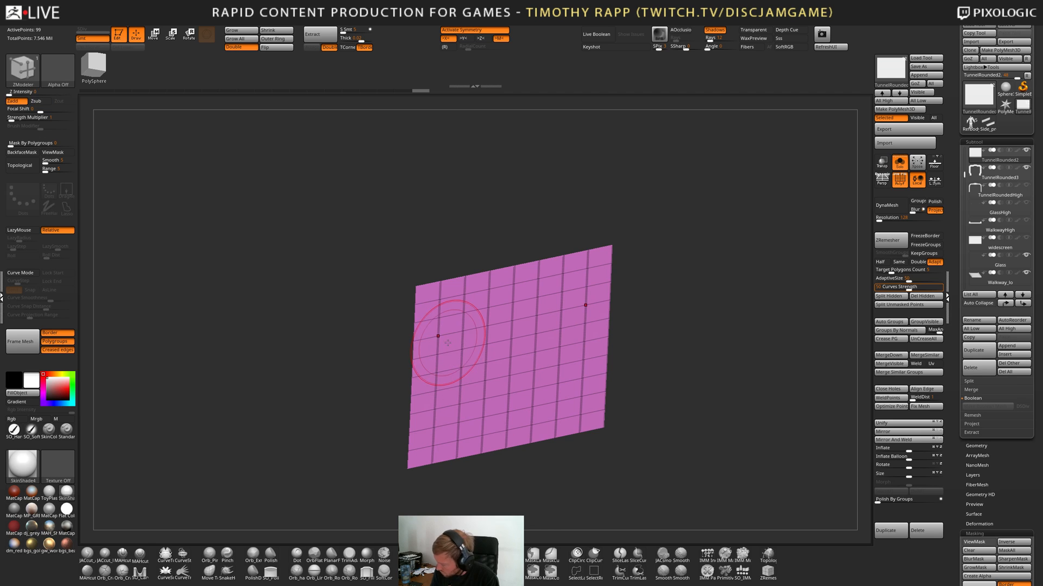
pyautogui.click(596, 577)
pyautogui.keyDown('ctrl'); pyautogui.keyDown('shift'); pyautogui.moveTo(747, 461); pyautogui.dragTo(771, 444); pyautogui.keyUp('shift'); pyautogui.keyUp('ctrl')
pyautogui.click(895, 296)
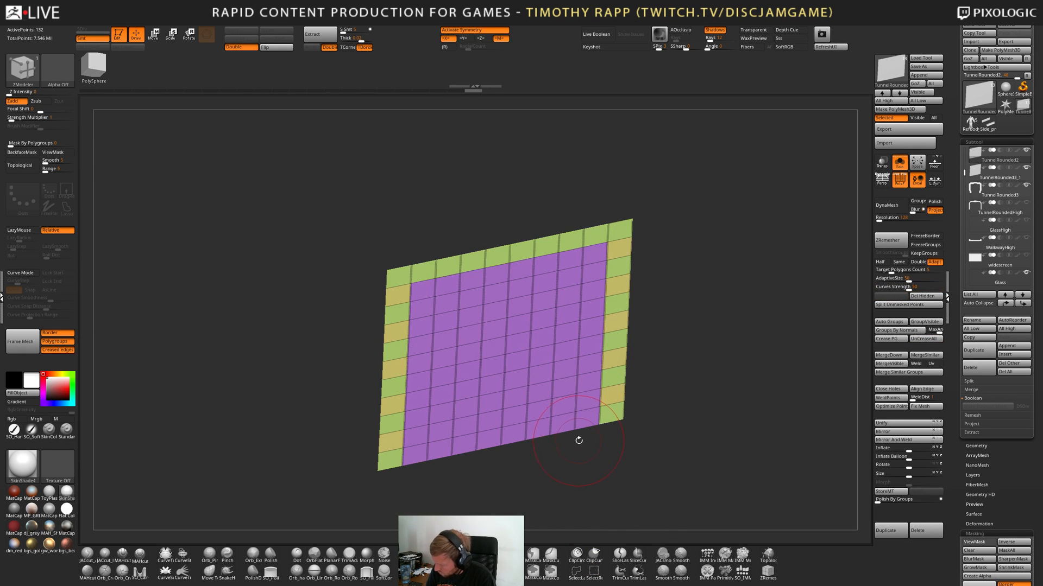
# Select the split-off inner panel, show the whole tunnel again, and face it from the front.
pyautogui.press('Down')
pyautogui.click(903, 167)
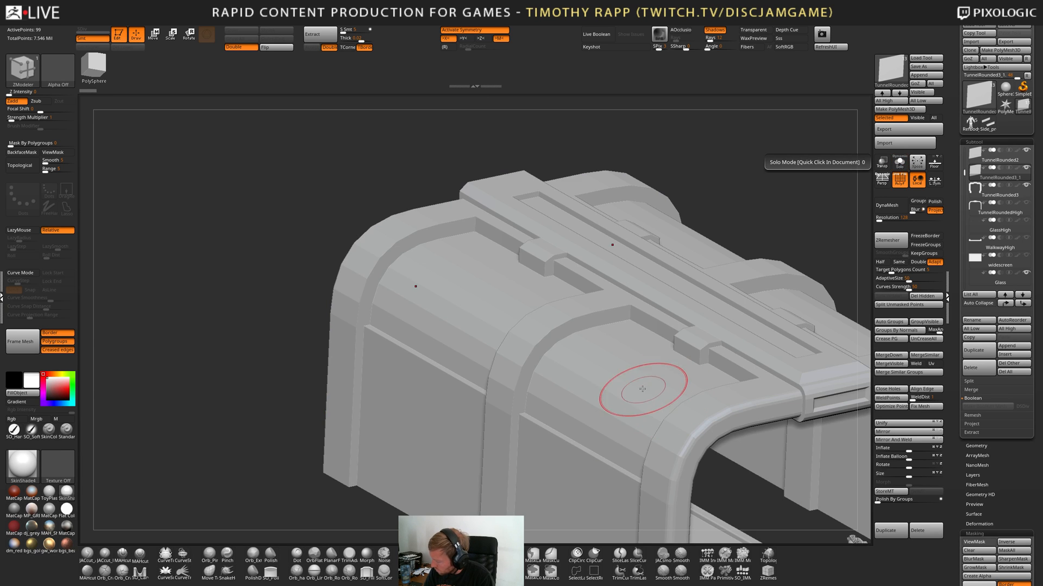
pyautogui.moveTo(642, 389); pyautogui.dragTo(638, 403, button='right')
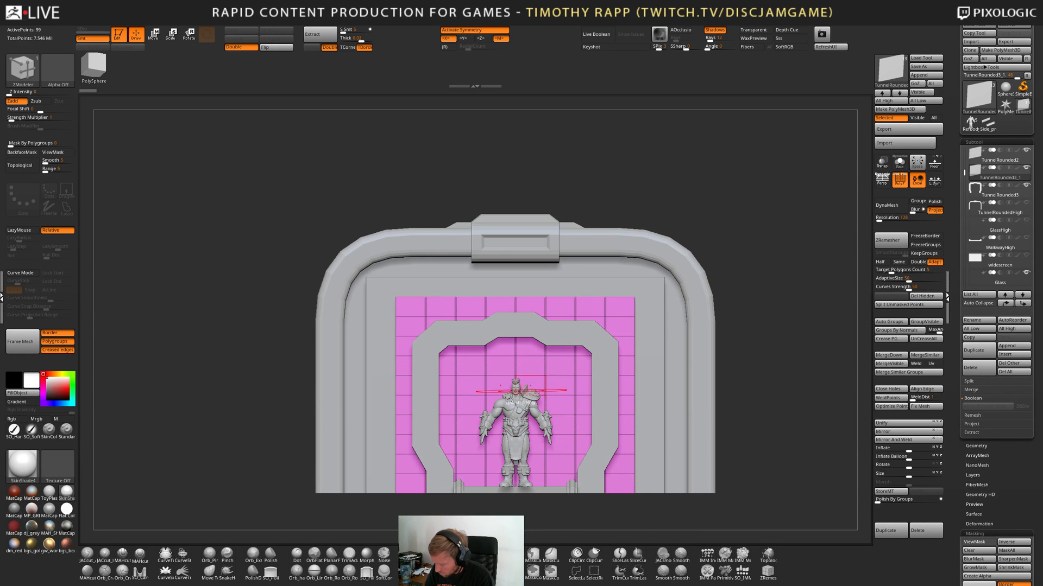
pyautogui.hotkey('alt', 's')
pyautogui.moveTo(434, 343); pyautogui.dragTo(441, 342, button='right')
pyautogui.hotkey('alt', 's')
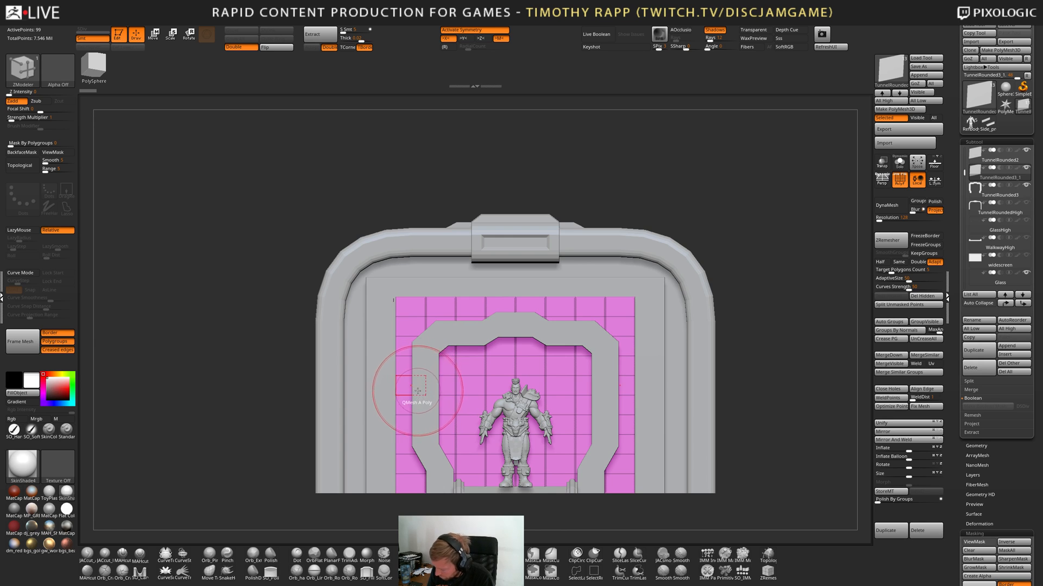
pyautogui.moveTo(413, 407); pyautogui.dragTo(408, 405, button='right')
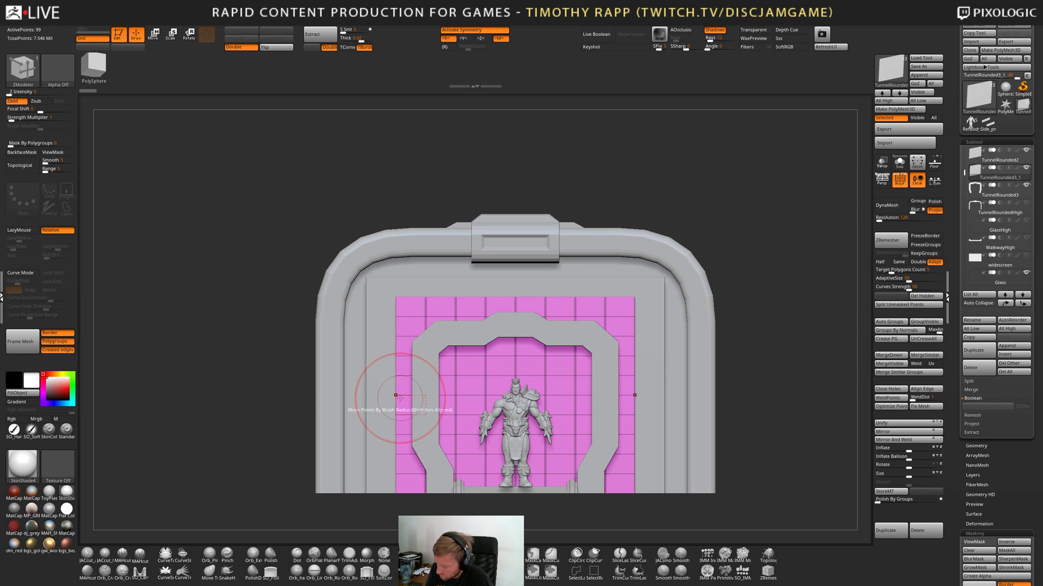
# Mask all but the lower side edges of the inner panel, move them symmetrically outward, and clear the mask.
pyautogui.press('ctrl')
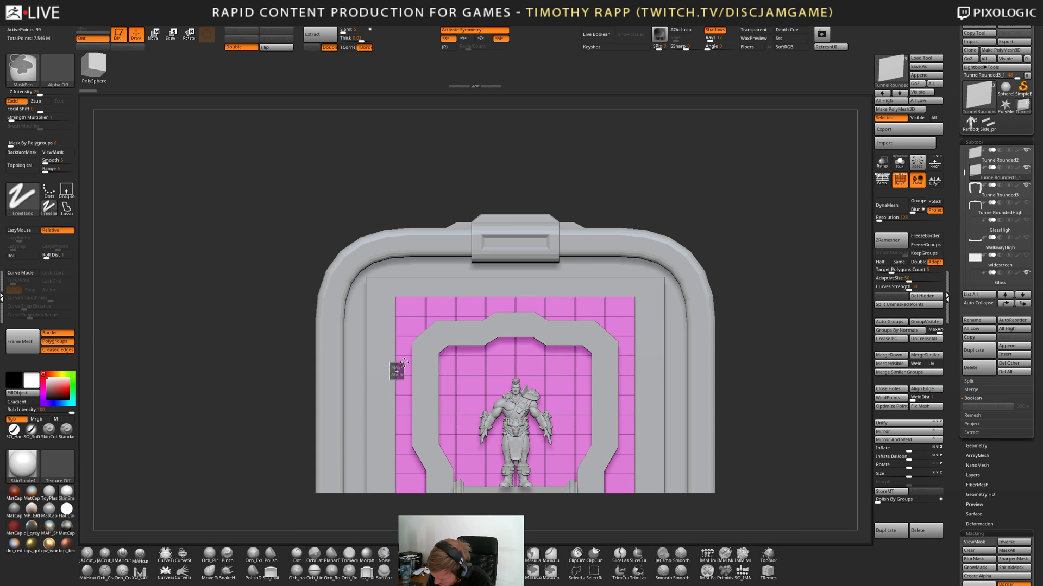
pyautogui.keyDown('ctrl'); pyautogui.moveTo(389, 503); pyautogui.dragTo(401, 344); pyautogui.keyUp('ctrl')
pyautogui.press('w')
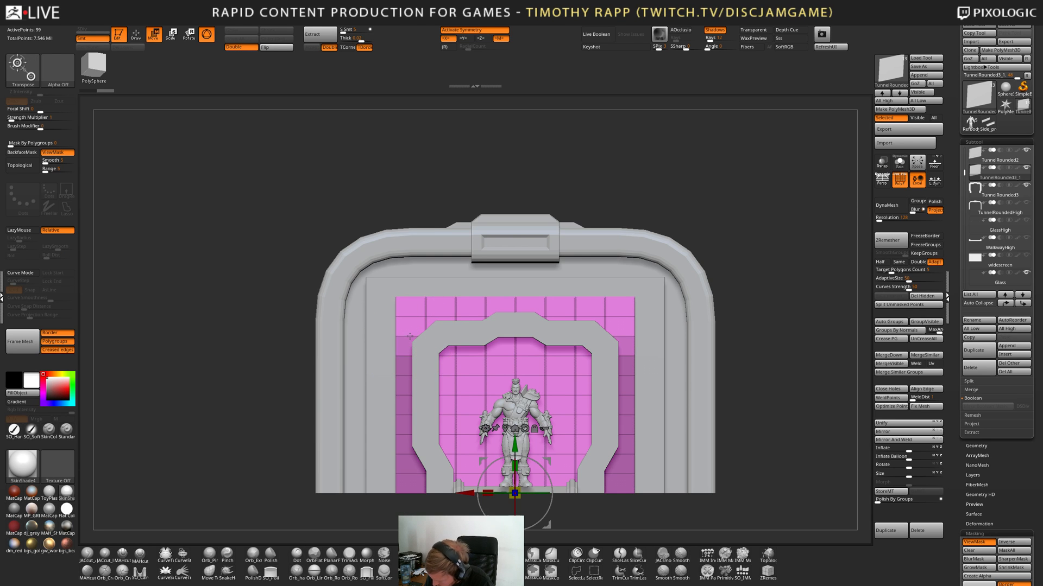
pyautogui.press('q')
pyautogui.keyDown('ctrl'); pyautogui.click(389, 516); pyautogui.keyUp('ctrl')
pyautogui.press('w')
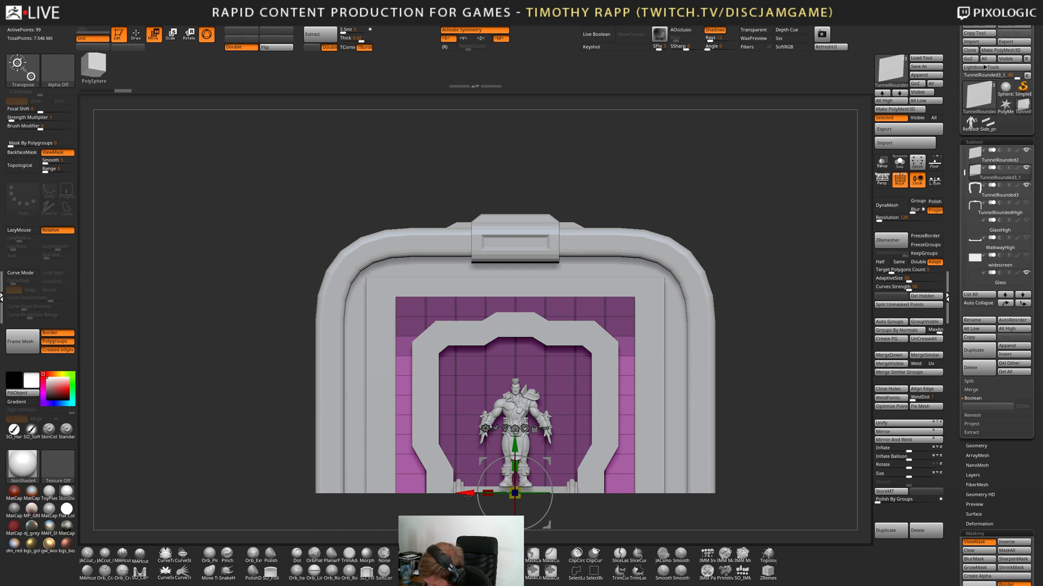
pyautogui.moveTo(468, 495); pyautogui.dragTo(450, 493)
pyautogui.hotkey('ctrl', 'z')
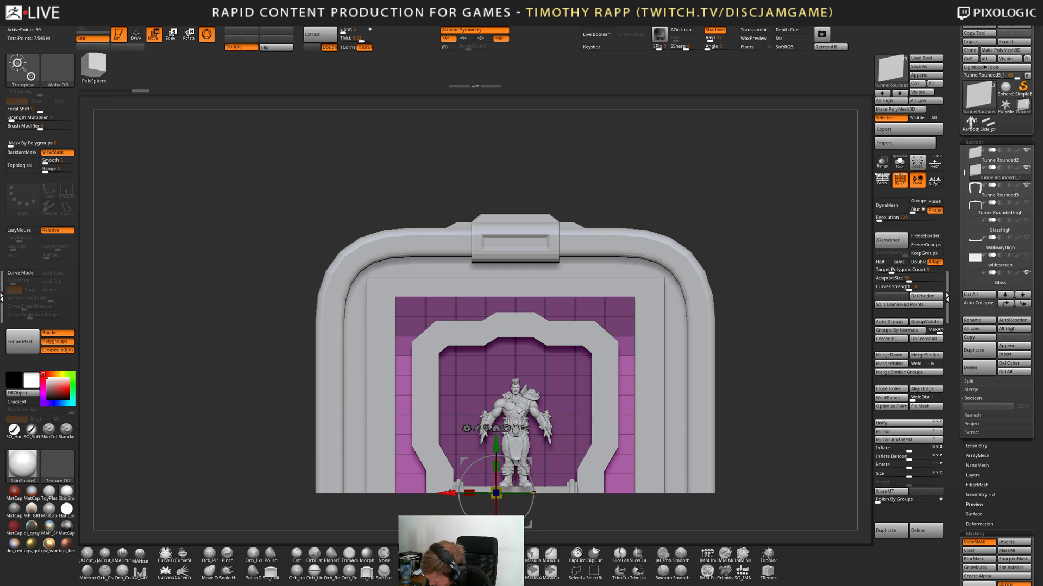
pyautogui.moveTo(533, 493); pyautogui.dragTo(558, 493)
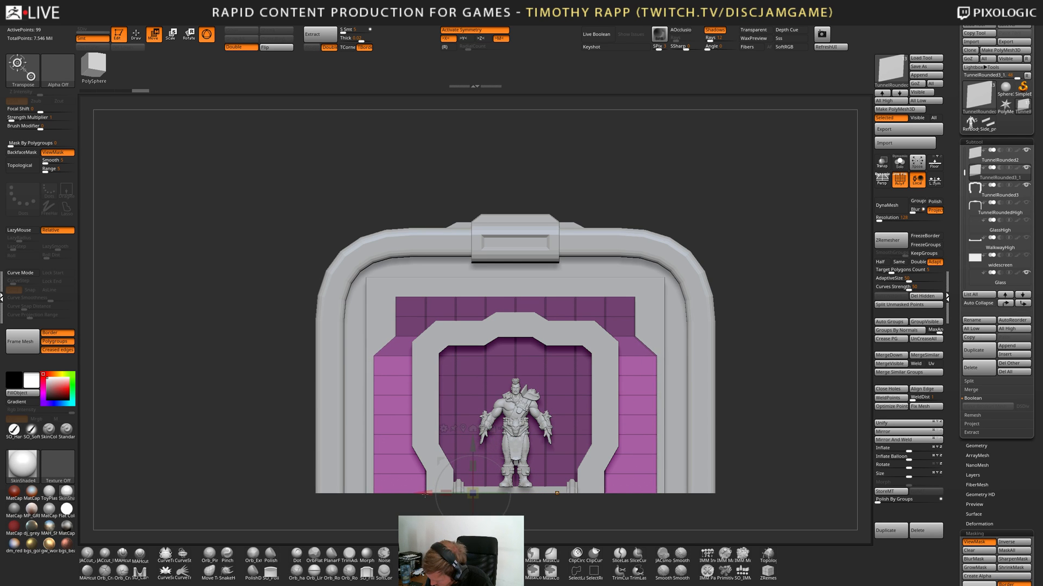
pyautogui.moveTo(426, 495); pyautogui.dragTo(425, 494)
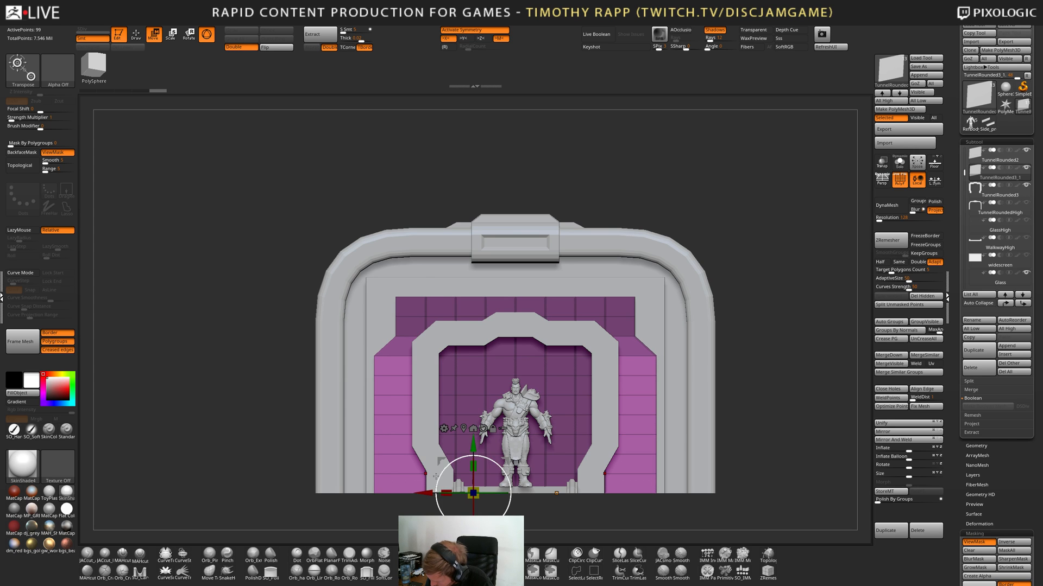
pyautogui.keyDown('ctrl'); pyautogui.moveTo(353, 391); pyautogui.dragTo(339, 404); pyautogui.keyUp('ctrl')
# Return to draw mode and delete the two uppermost horizontal edge loops of the inner panel.
pyautogui.press('q')
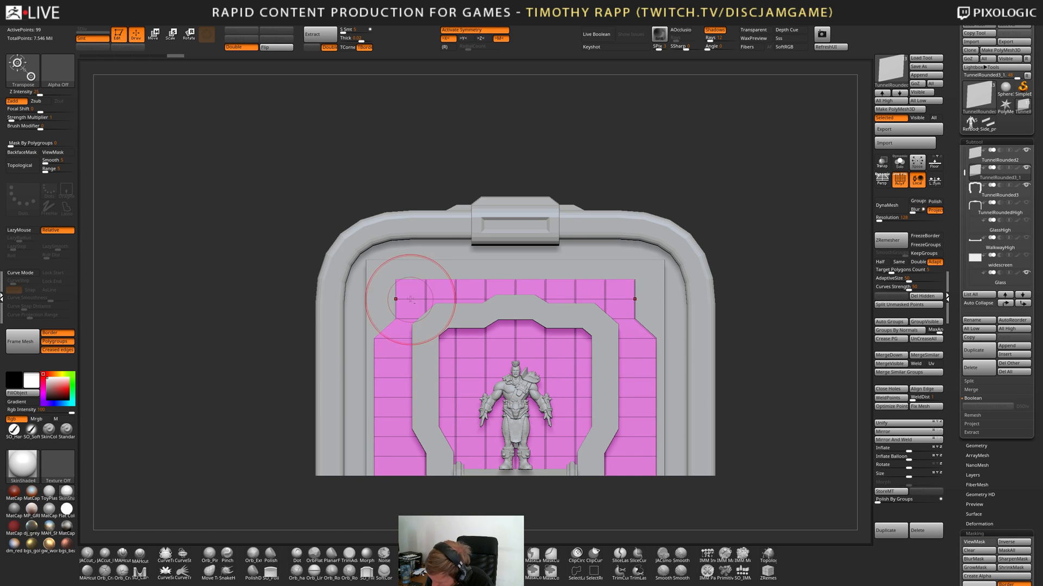
pyautogui.keyDown('alt'); pyautogui.click(413, 317); pyautogui.keyUp('alt')
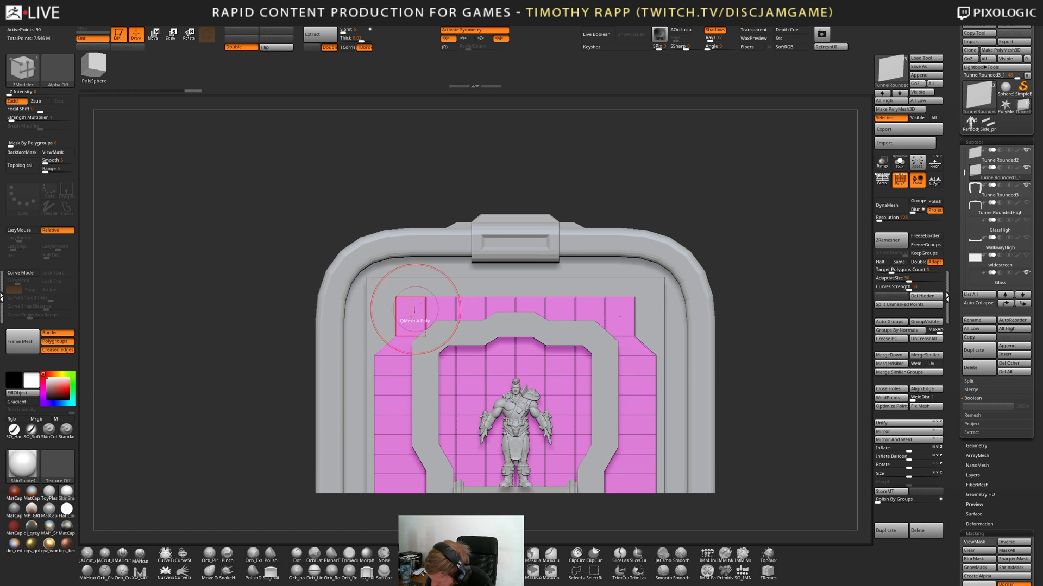
pyautogui.press('shift')
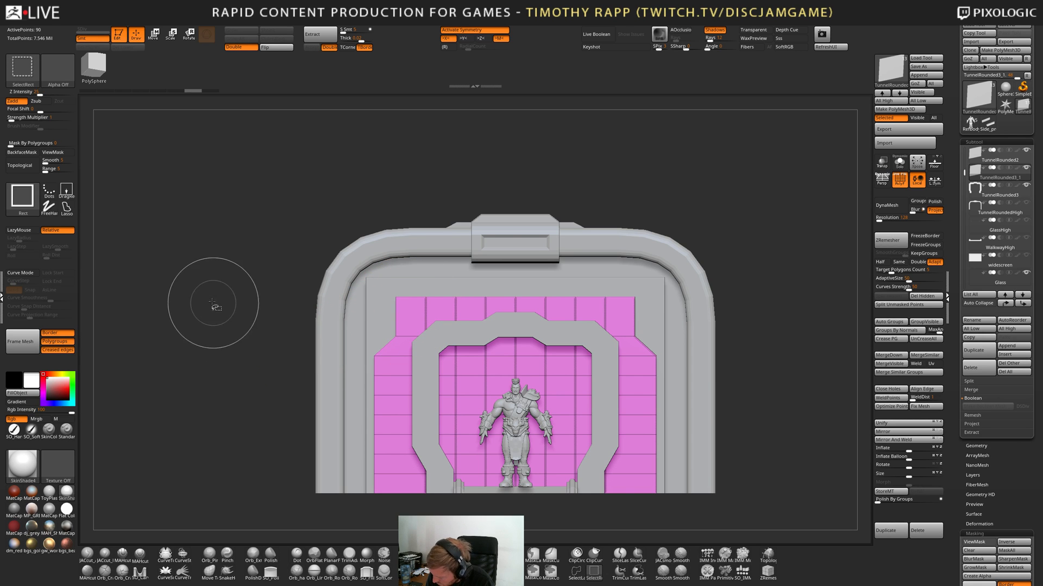
pyautogui.keyDown('alt'); pyautogui.click(429, 297); pyautogui.keyUp('alt')
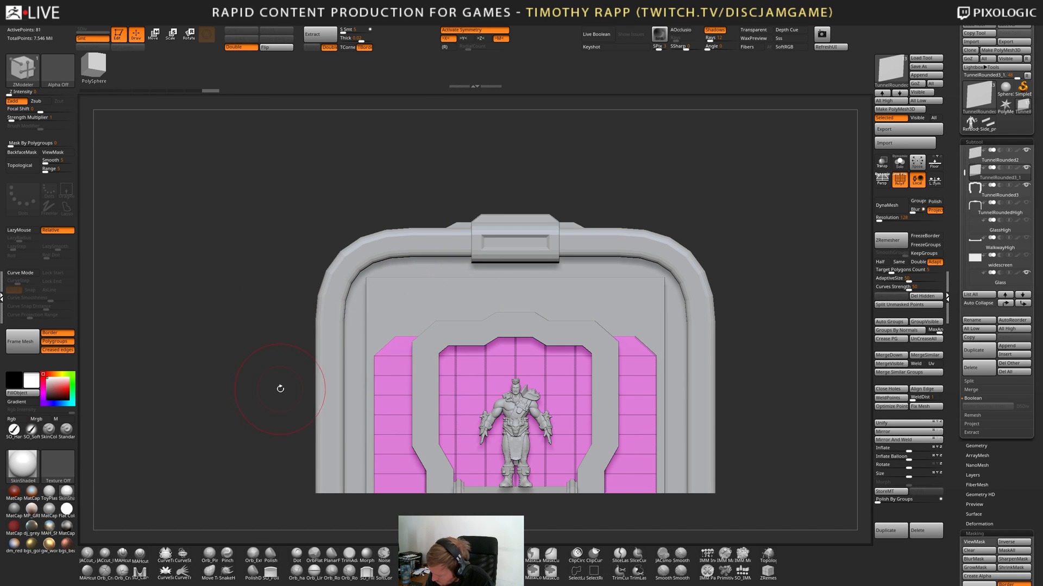
# Mask the lower rows, raise the inner panel's top edge to form tapered shoulders, and review it without the mask or polyframe.
pyautogui.keyDown('ctrl'); pyautogui.moveTo(226, 328); pyautogui.dragTo(671, 293); pyautogui.keyUp('ctrl')
pyautogui.press('w')
pyautogui.moveTo(474, 442); pyautogui.dragTo(484, 391)
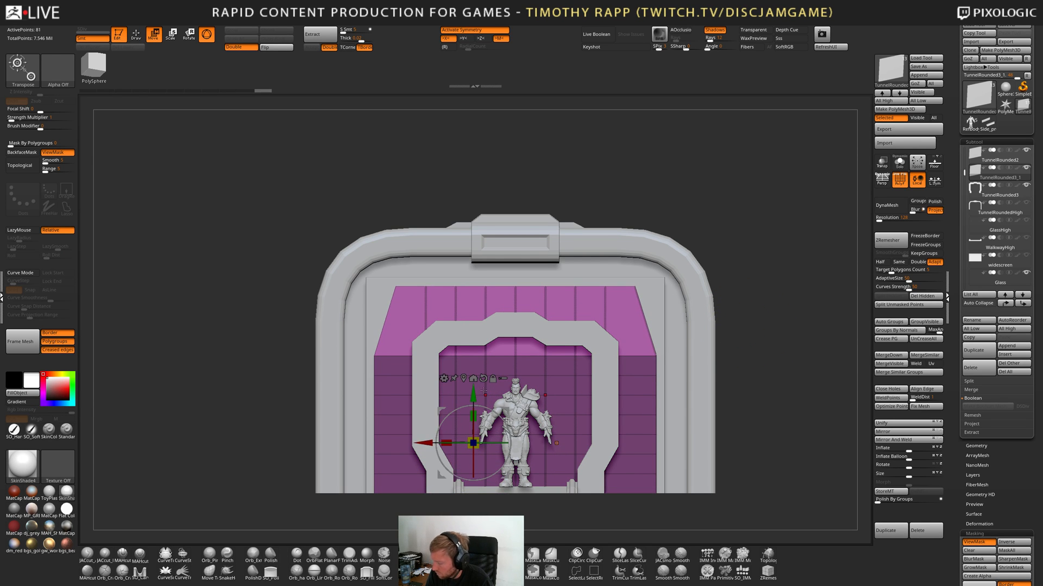
pyautogui.press('q')
pyautogui.moveTo(659, 395)
pyautogui.keyDown('ctrl'); pyautogui.mouseDown(button='right')
pyautogui.moveTo(710, 401)
pyautogui.moveTo(728, 418)
pyautogui.moveTo(701, 438)
pyautogui.mouseUp(button='right'); pyautogui.keyUp('ctrl')
pyautogui.hotkey('ctrl', 'h')
pyautogui.hotkey('shift', 'f')
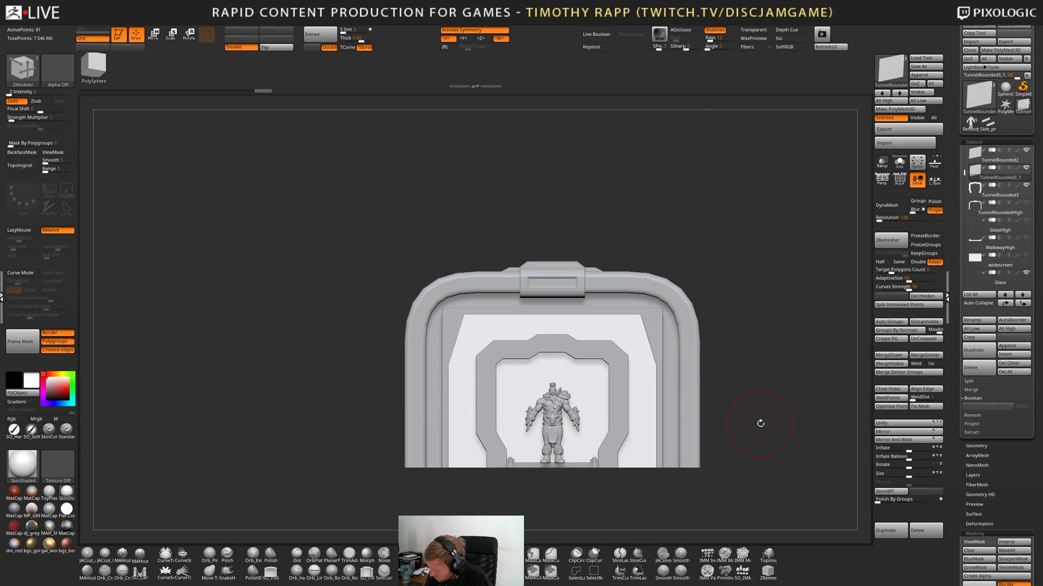
pyautogui.moveTo(760, 423); pyautogui.dragTo(730, 378, button='right')
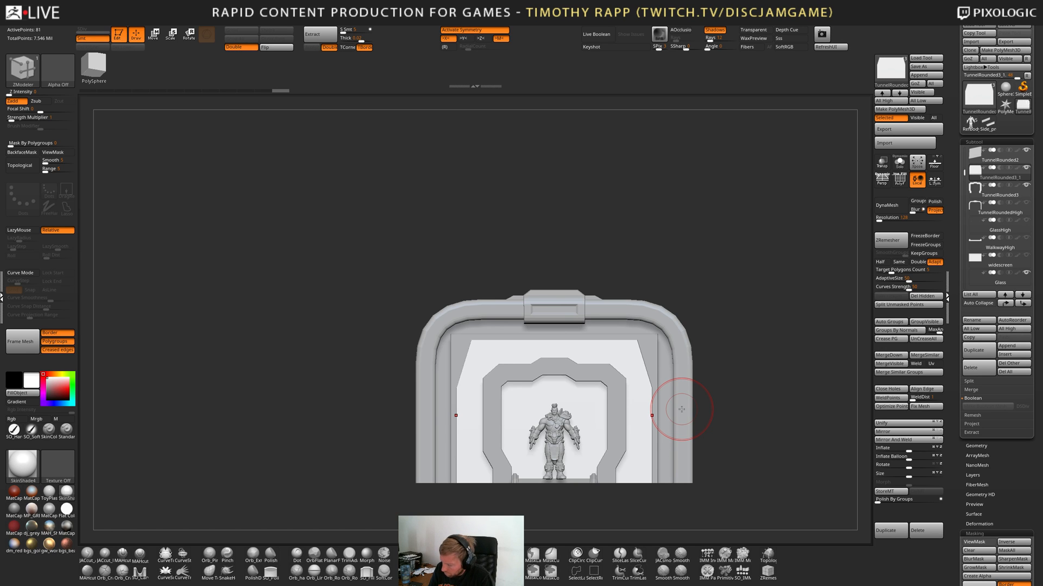
# Show the polyframe, undo the inner panel's reshaping back to the full rectangular grid, and reactivate the ZModeler brush.
pyautogui.hotkey('shift', 'f')
pyautogui.hotkey('ctrl', 'z')
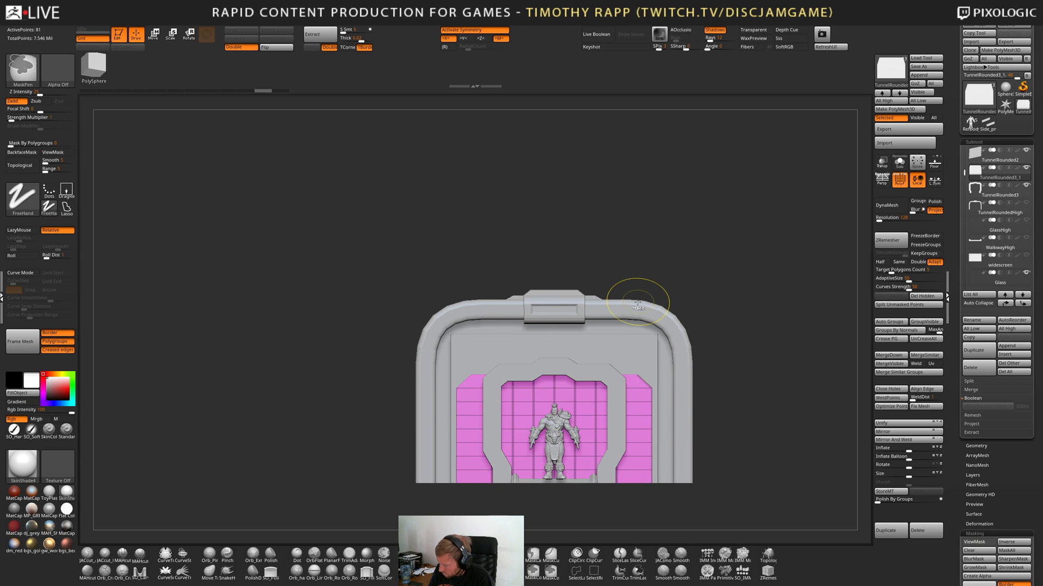
pyautogui.hotkey('ctrl', 'z')
pyautogui.hotkey('ctrl', 'z')
pyautogui.hotkey('ctrl', 'z')
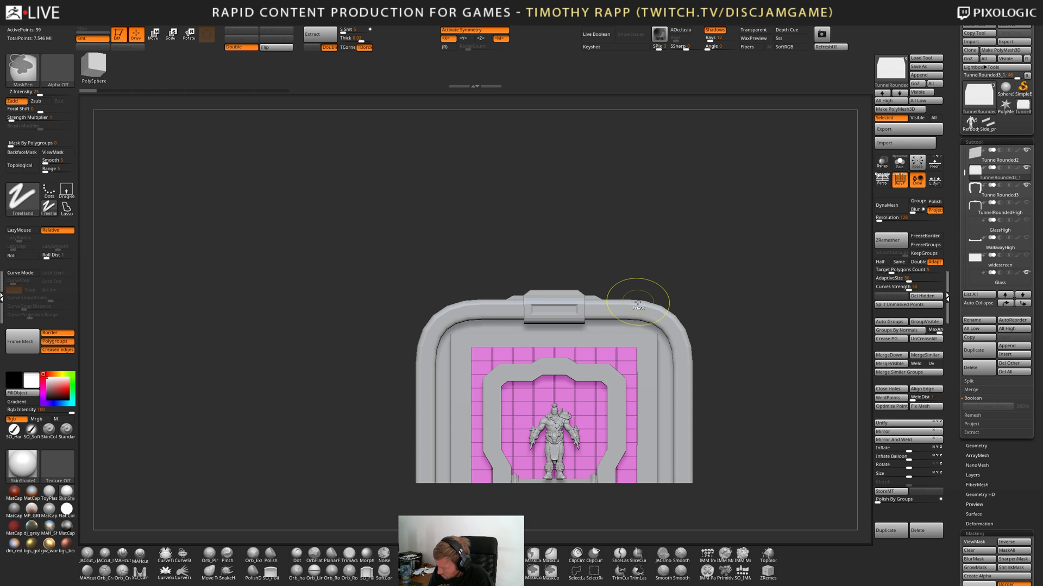
pyautogui.press('b')
pyautogui.press('z')
pyautogui.press('m')
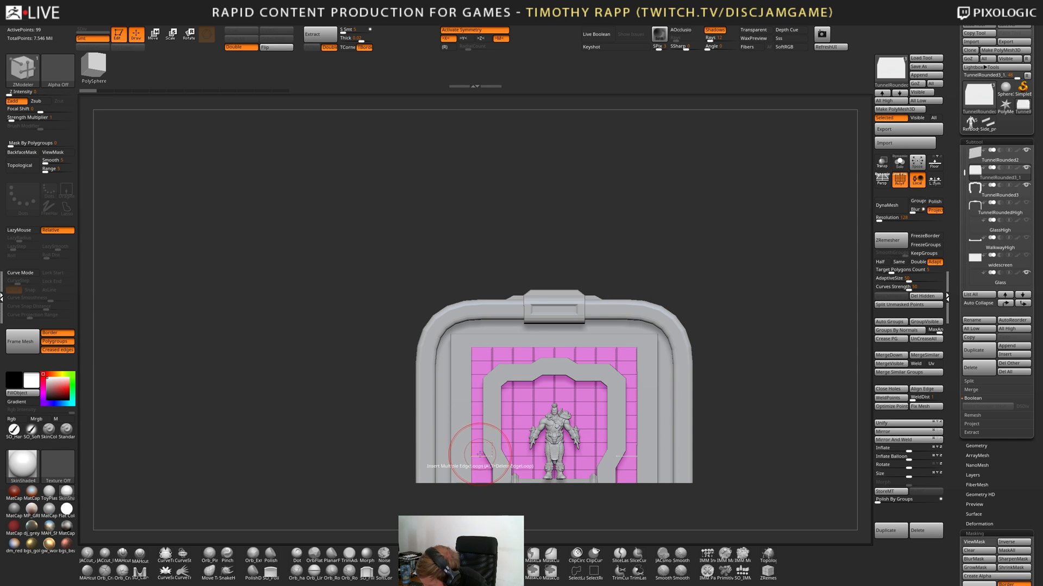
# Insert vertical edge loops near the inner panel's side edges and try rounding its upper corners with ClipCurve, undoing the clip.
pyautogui.moveTo(481, 456); pyautogui.dragTo(481, 439)
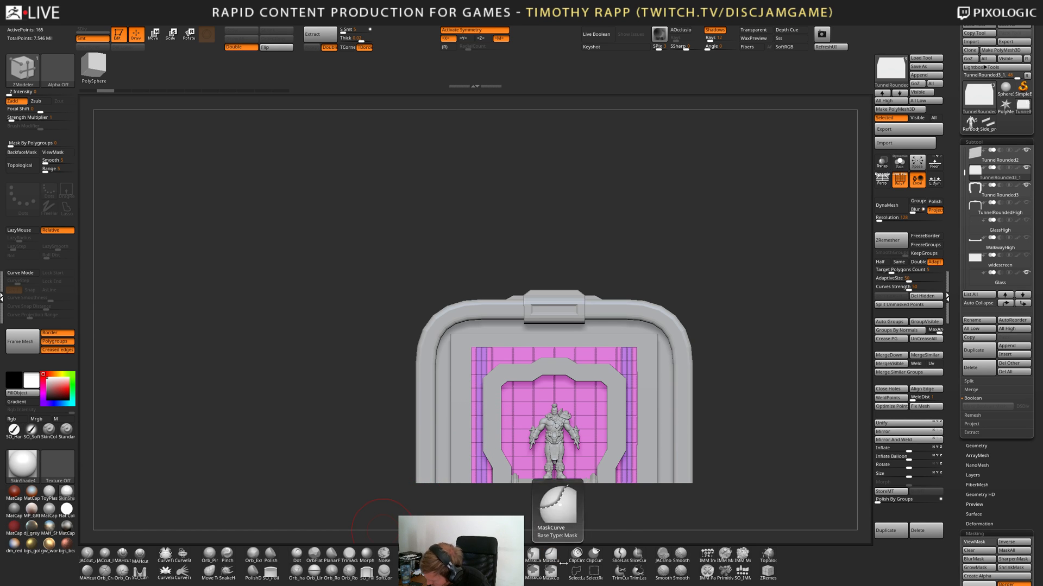
pyautogui.click(594, 553)
pyautogui.moveTo(448, 478)
pyautogui.mouseDown()
pyautogui.moveTo(454, 392)
pyautogui.moveTo(467, 382)
pyautogui.mouseUp()
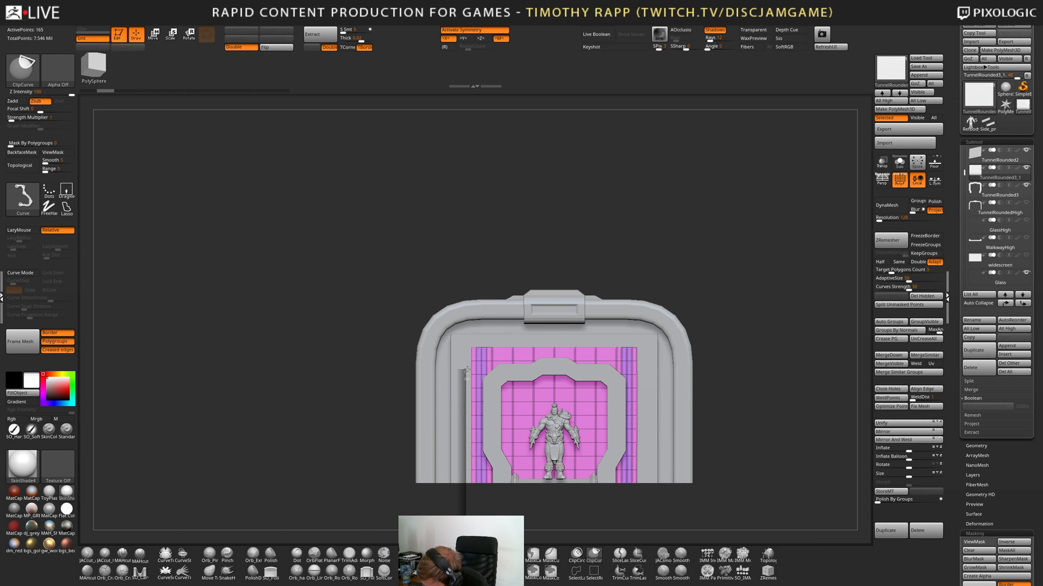
pyautogui.moveTo(491, 341); pyautogui.dragTo(493, 346)
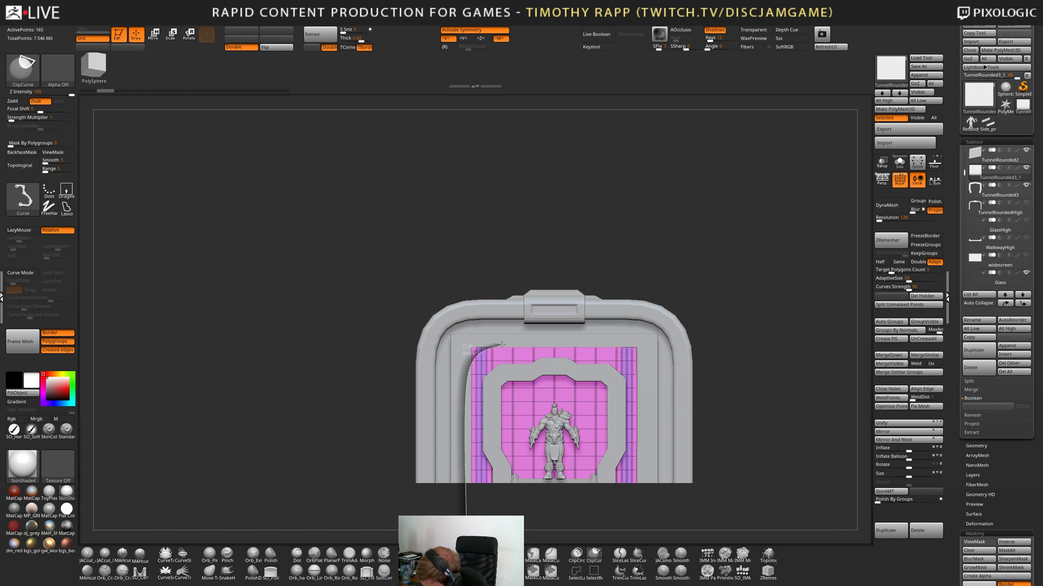
pyautogui.keyDown('ctrl'); pyautogui.keyDown('shift'); pyautogui.moveTo(503, 345); pyautogui.dragTo(503, 345); pyautogui.keyUp('shift'); pyautogui.keyUp('ctrl')
pyautogui.hotkey('shift', 'f')
pyautogui.hotkey('shift', 'f')
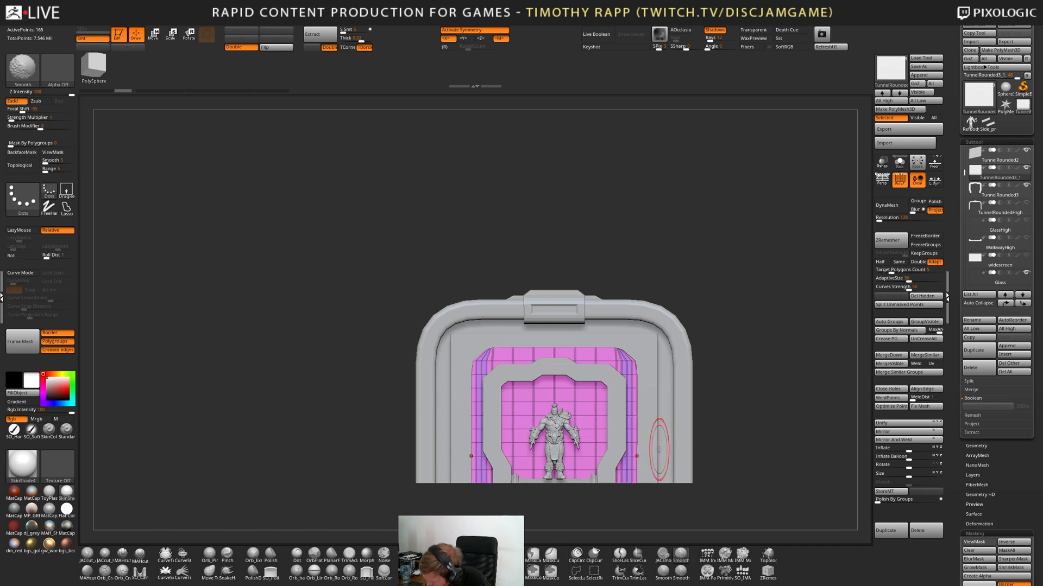
pyautogui.hotkey('shift', 'f')
pyautogui.hotkey('ctrl', 'z')
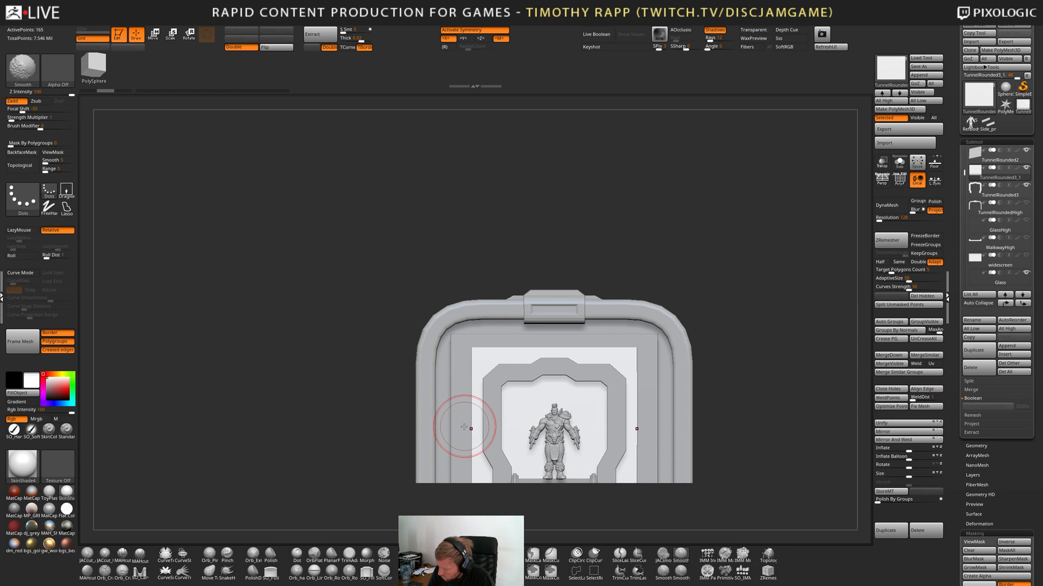
# Show the polyframe and insert additional symmetric edge loops across the inner panel's top rows and outer columns.
pyautogui.hotkey('shift', 'f')
pyautogui.click(483, 352)
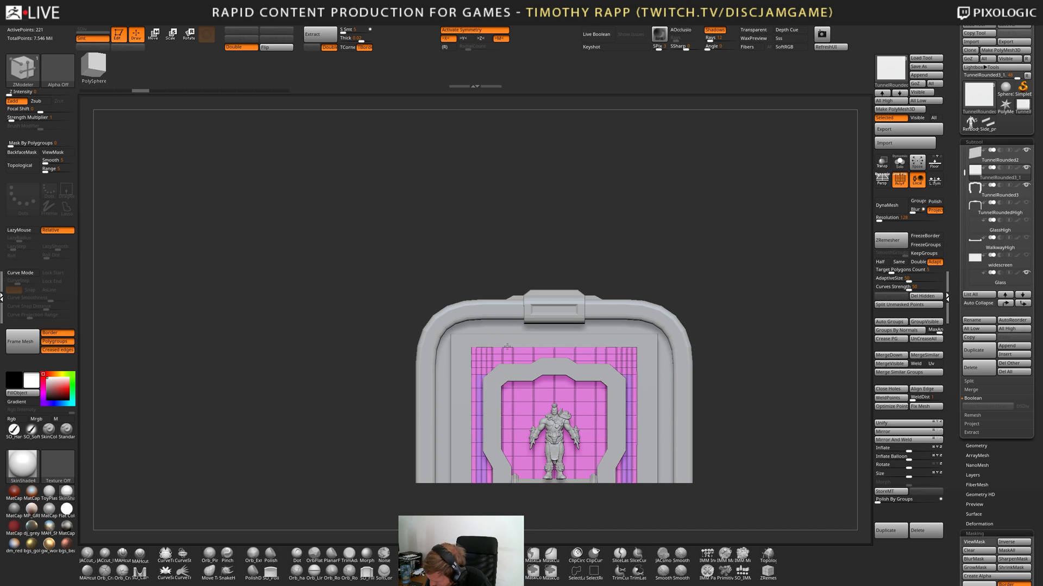
pyautogui.click(507, 345)
pyautogui.click(509, 345)
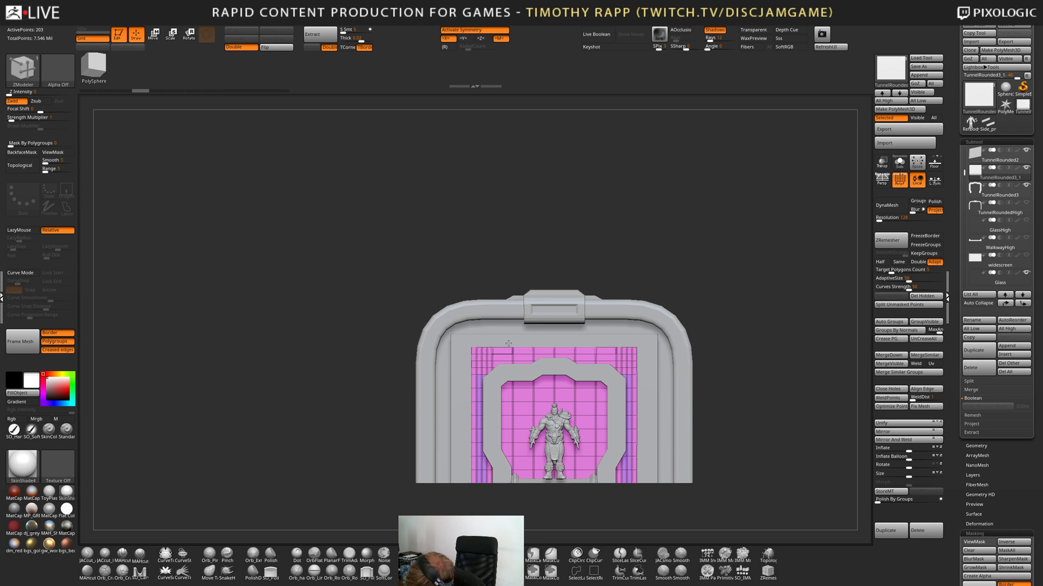
pyautogui.click(504, 353)
pyautogui.click(505, 353)
pyautogui.hotkey('ctrl', 'z')
pyautogui.hotkey('ctrl', 'z')
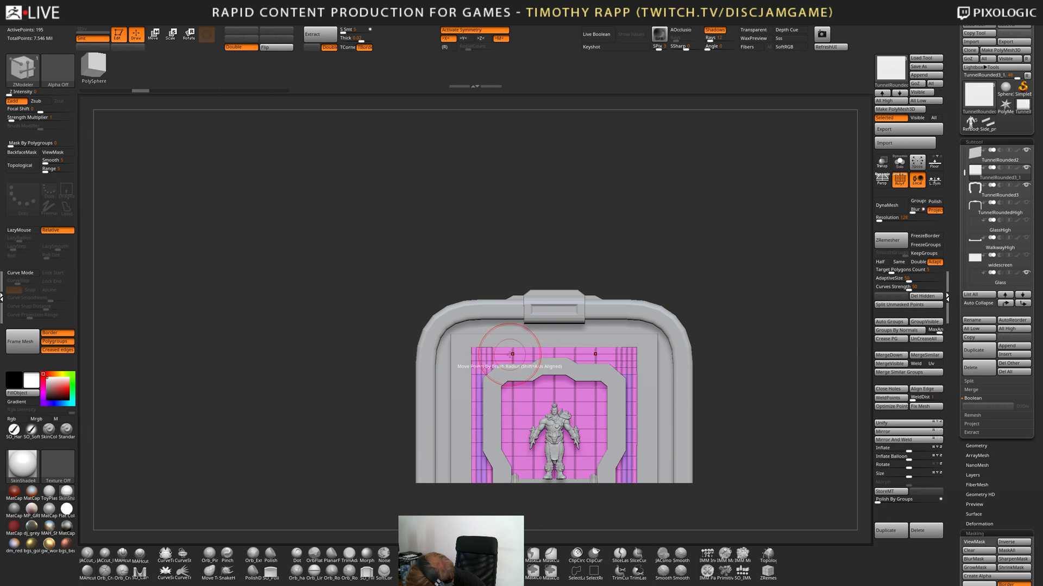
pyautogui.click(506, 354)
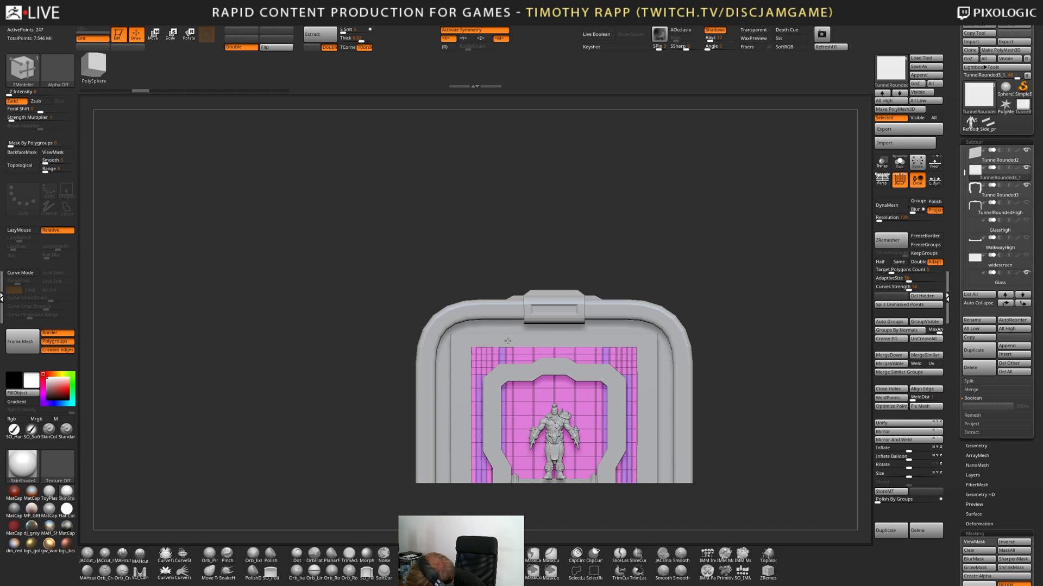
pyautogui.click(507, 341)
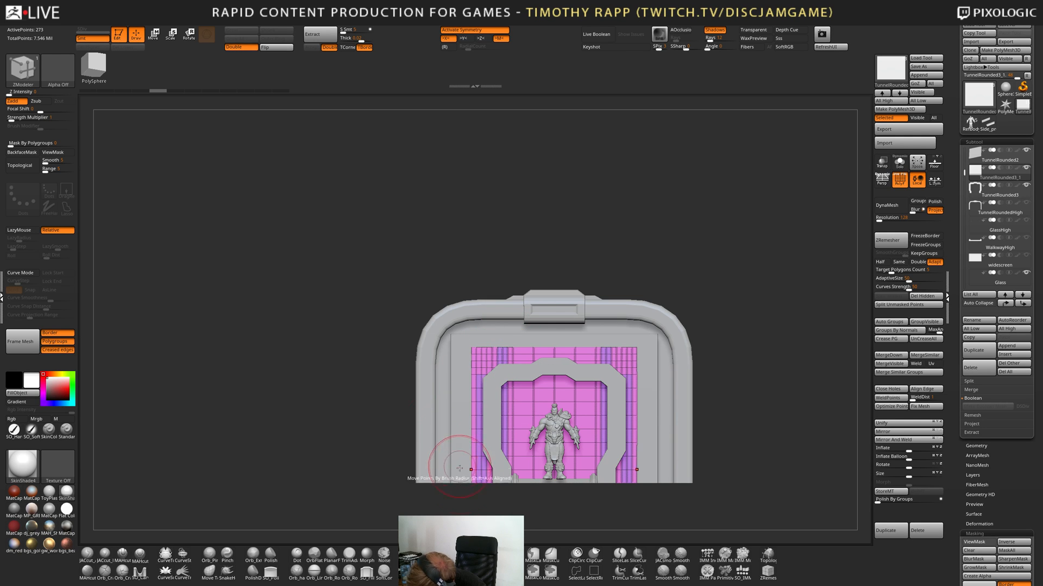
# Round the inner panel's upper corners symmetrically with ClipCurve, redoing the first cut, and review the arch without polyframe.
pyautogui.moveTo(463, 496)
pyautogui.keyDown('ctrl'); pyautogui.keyDown('shift'); pyautogui.mouseDown()
pyautogui.moveTo(470, 365)
pyautogui.moveTo(504, 347)
pyautogui.mouseUp(); pyautogui.keyUp('shift'); pyautogui.keyUp('ctrl')
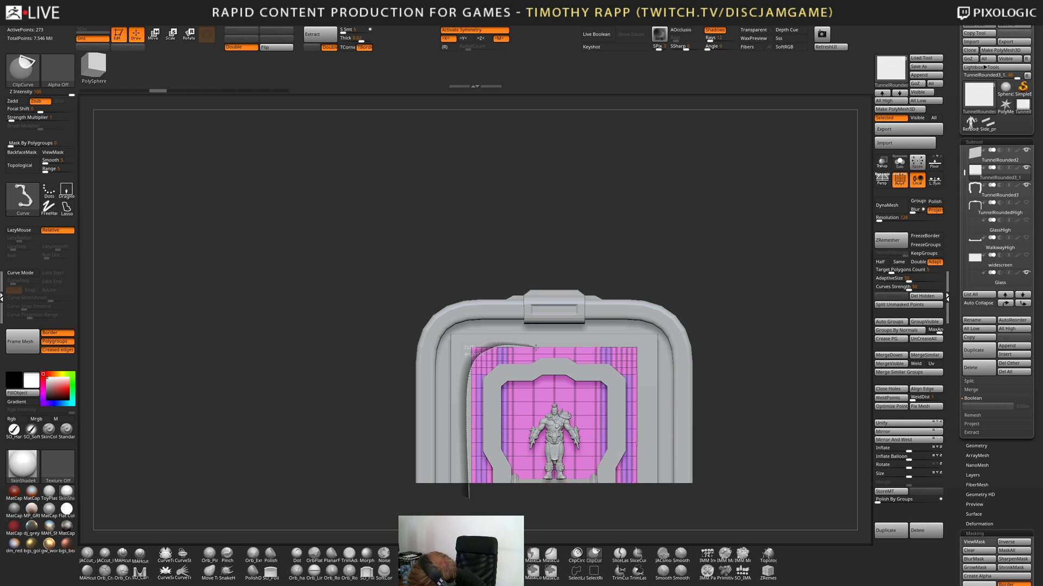
pyautogui.keyDown('ctrl'); pyautogui.keyDown('shift'); pyautogui.moveTo(541, 349); pyautogui.dragTo(541, 349); pyautogui.keyUp('shift'); pyautogui.keyUp('ctrl')
pyautogui.hotkey('ctrl', 'z')
pyautogui.keyDown('ctrl'); pyautogui.keyDown('shift'); pyautogui.moveTo(462, 507); pyautogui.dragTo(463, 485); pyautogui.keyUp('shift'); pyautogui.keyUp('ctrl')
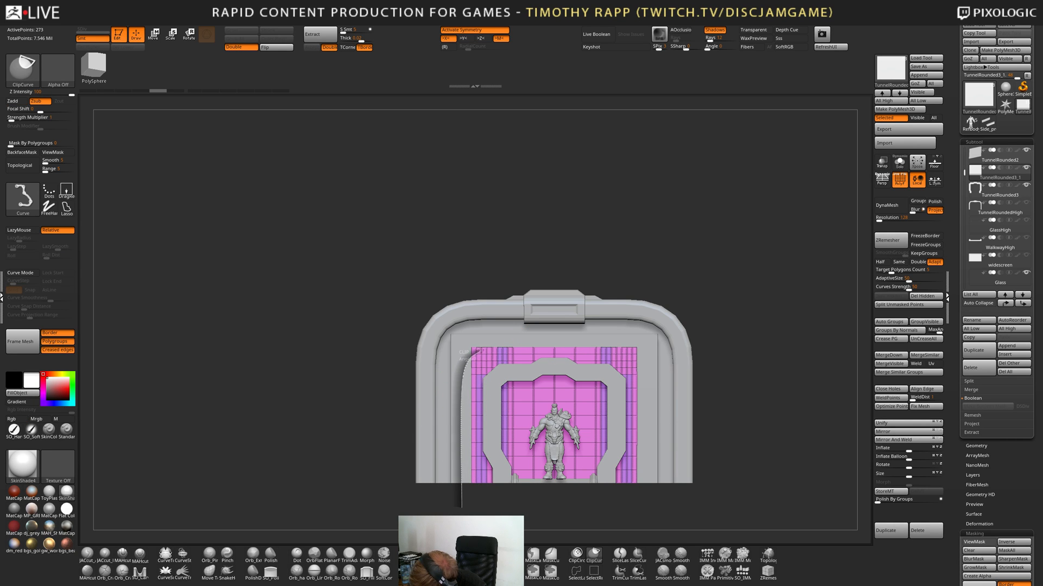
pyautogui.keyDown('ctrl'); pyautogui.keyDown('shift'); pyautogui.moveTo(477, 353); pyautogui.dragTo(527, 344); pyautogui.keyUp('shift'); pyautogui.keyUp('ctrl')
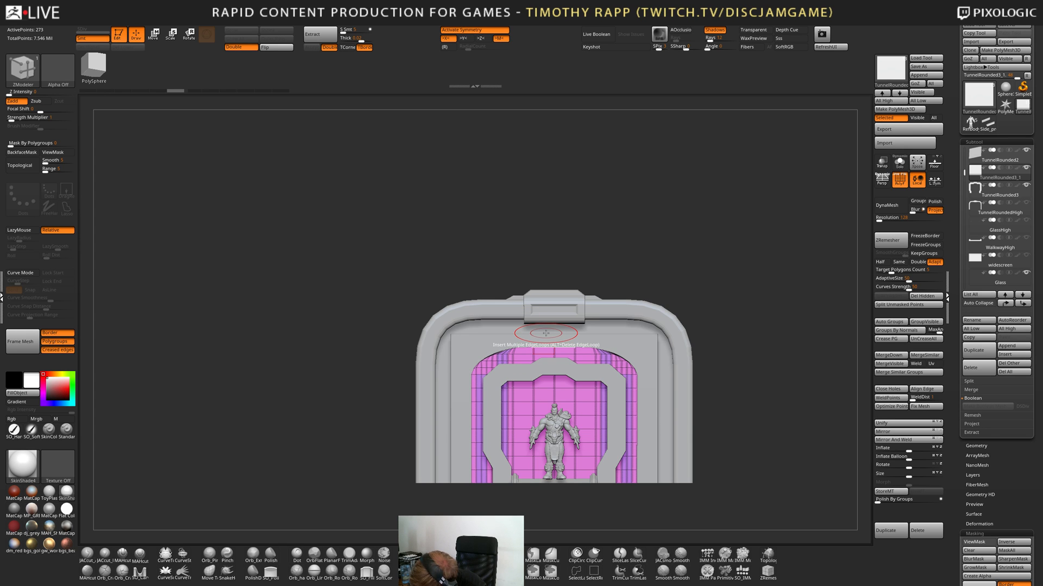
pyautogui.moveTo(540, 402); pyautogui.dragTo(554, 418, button='right')
pyautogui.hotkey('shift', 'f')
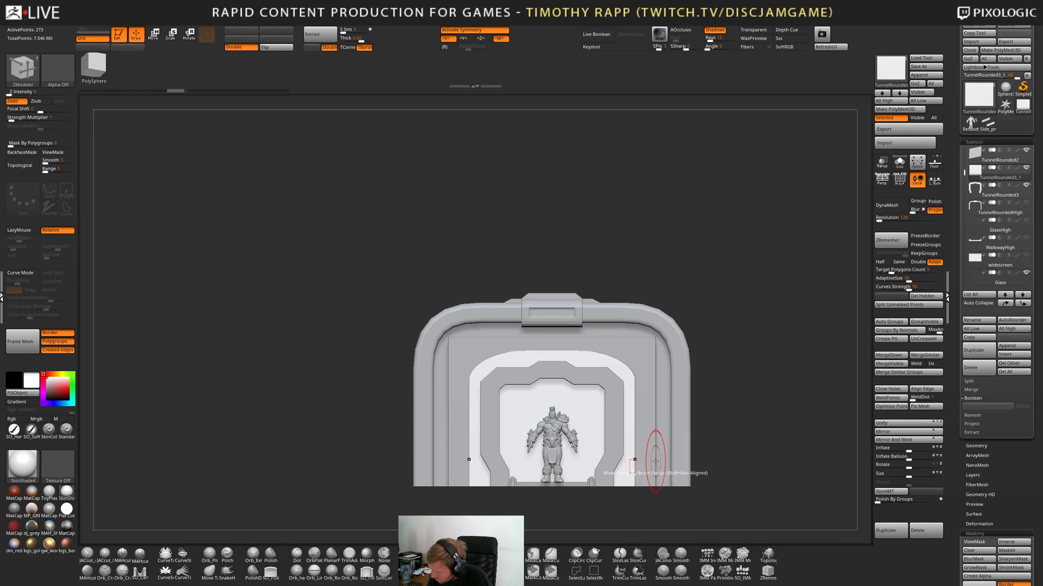
pyautogui.moveTo(628, 474)
pyautogui.keyDown('ctrl'); pyautogui.mouseDown(button='right')
pyautogui.moveTo(635, 466)
pyautogui.moveTo(614, 473)
pyautogui.moveTo(628, 456)
pyautogui.mouseUp(button='right'); pyautogui.keyUp('ctrl')
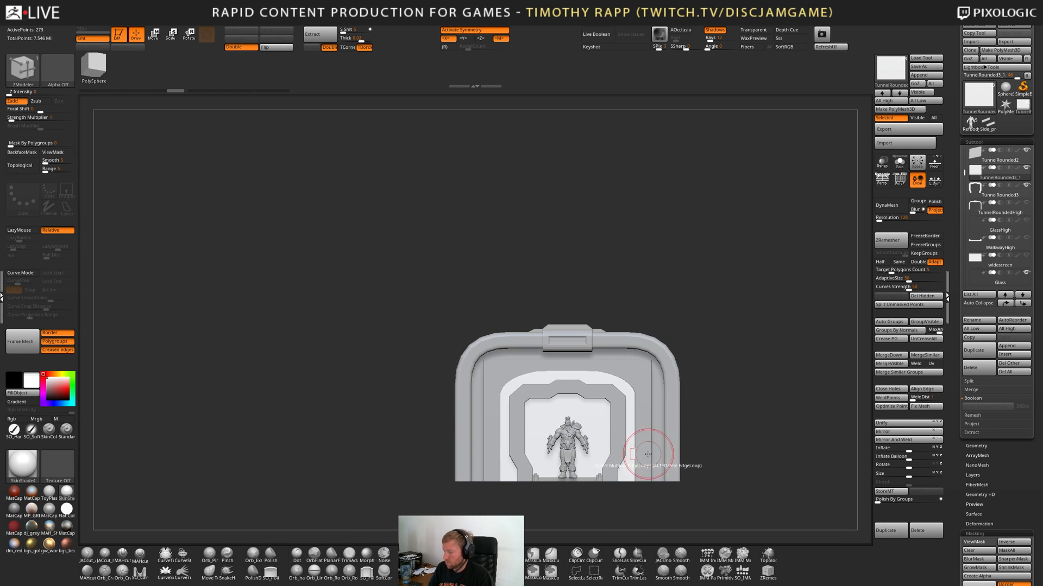
# Mask the lower half of the inner panel, raise its arched top, and clear the mask.
pyautogui.keyDown('ctrl'); pyautogui.moveTo(364, 349); pyautogui.dragTo(702, 431); pyautogui.keyUp('ctrl')
pyautogui.keyDown('ctrl'); pyautogui.click(733, 429); pyautogui.keyUp('ctrl')
pyautogui.press('w')
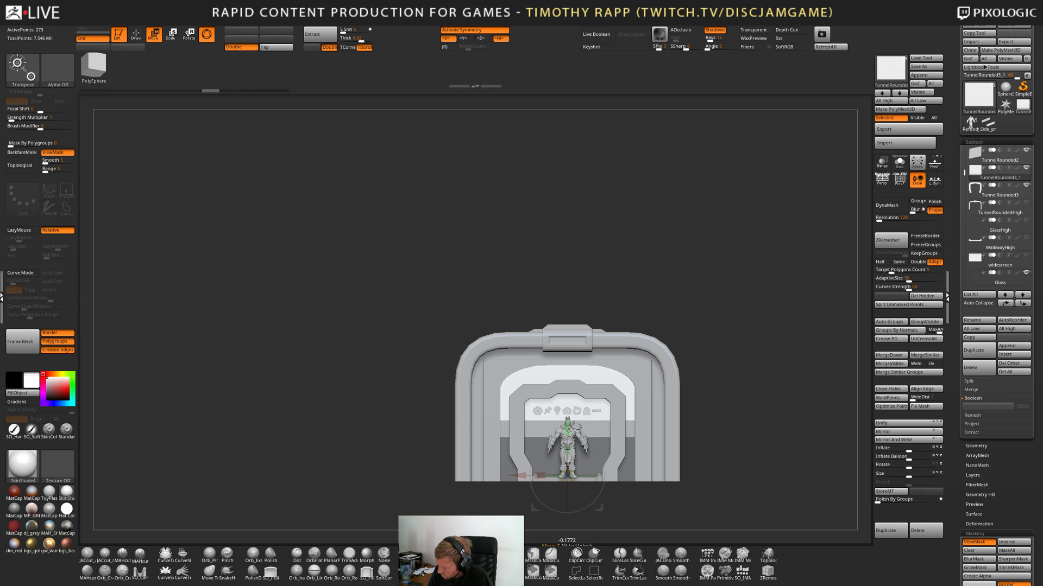
pyautogui.press('q')
pyautogui.keyDown('ctrl'); pyautogui.click(762, 402); pyautogui.keyUp('ctrl')
pyautogui.keyDown('alt'); pyautogui.moveTo(761, 403); pyautogui.dragTo(695, 426); pyautogui.keyUp('alt')
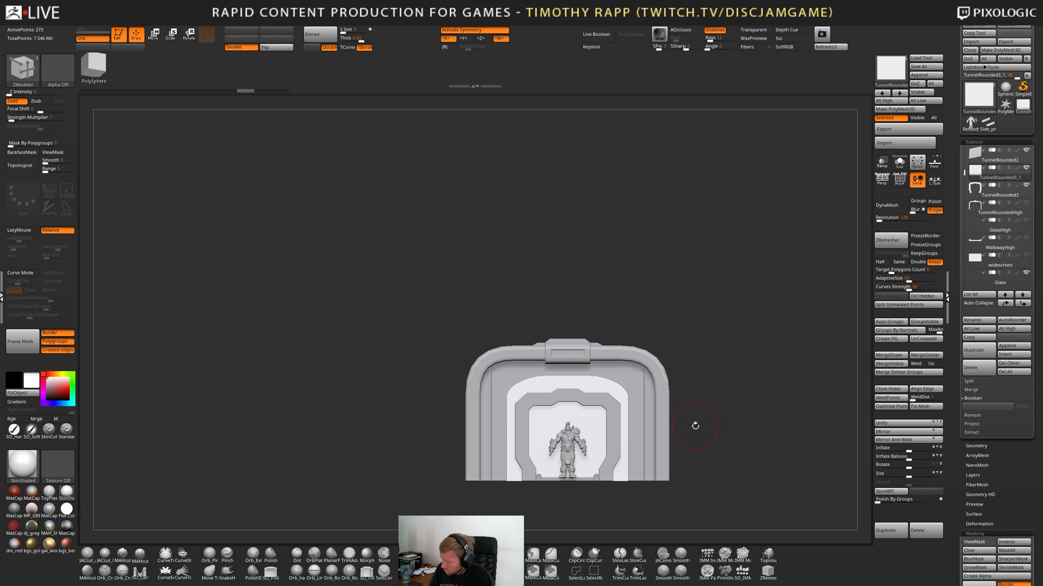
# Undo the raised top, the mask and the corner rounding back to the rectangular inner panel.
pyautogui.hotkey('ctrl', 'z')
pyautogui.hotkey('ctrl', 'z')
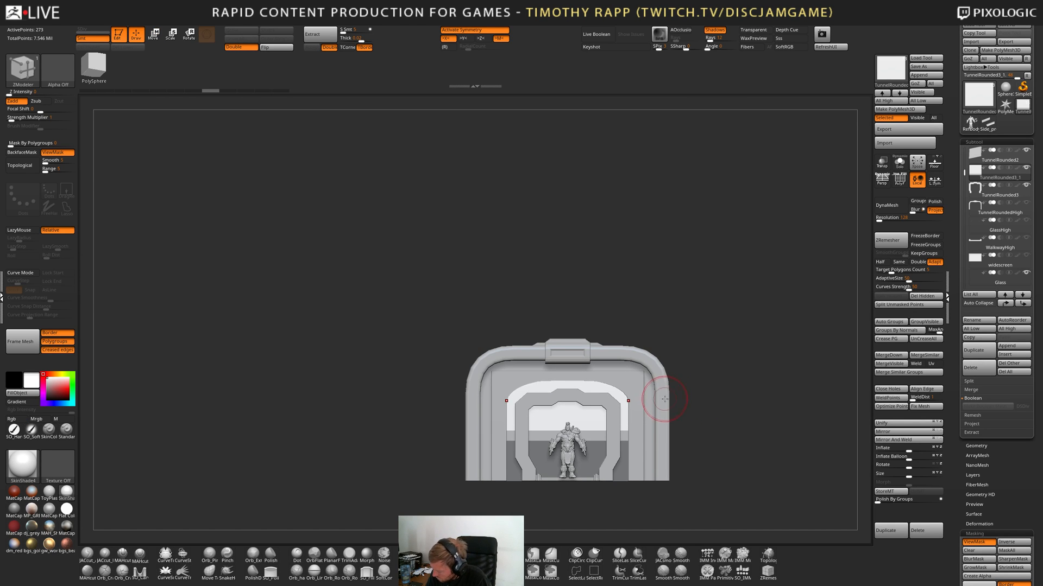
pyautogui.hotkey('ctrl', 'z')
pyautogui.hotkey('ctrl', 'z')
pyautogui.hotkey('ctrl', 'z')
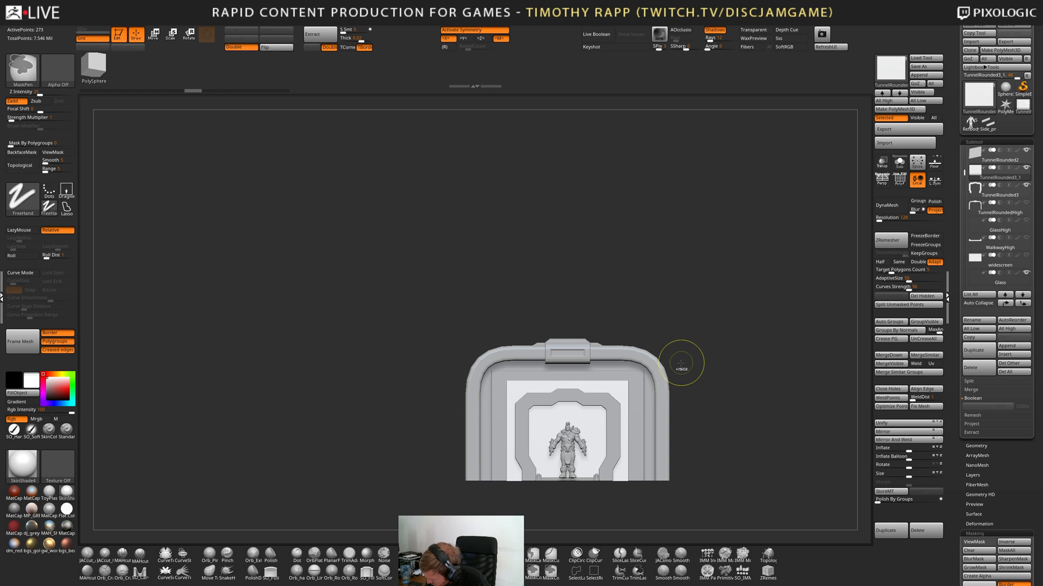
# Try another ClipCurve cut around the inner panel's upper corners, and undo it together with the latest edge loops.
pyautogui.moveTo(455, 513)
pyautogui.keyDown('ctrl'); pyautogui.keyDown('shift'); pyautogui.mouseDown()
pyautogui.moveTo(461, 463)
pyautogui.moveTo(496, 389)
pyautogui.moveTo(522, 399)
pyautogui.moveTo(522, 383)
pyautogui.moveTo(546, 372)
pyautogui.moveTo(614, 373)
pyautogui.mouseUp(); pyautogui.keyUp('shift'); pyautogui.keyUp('ctrl')
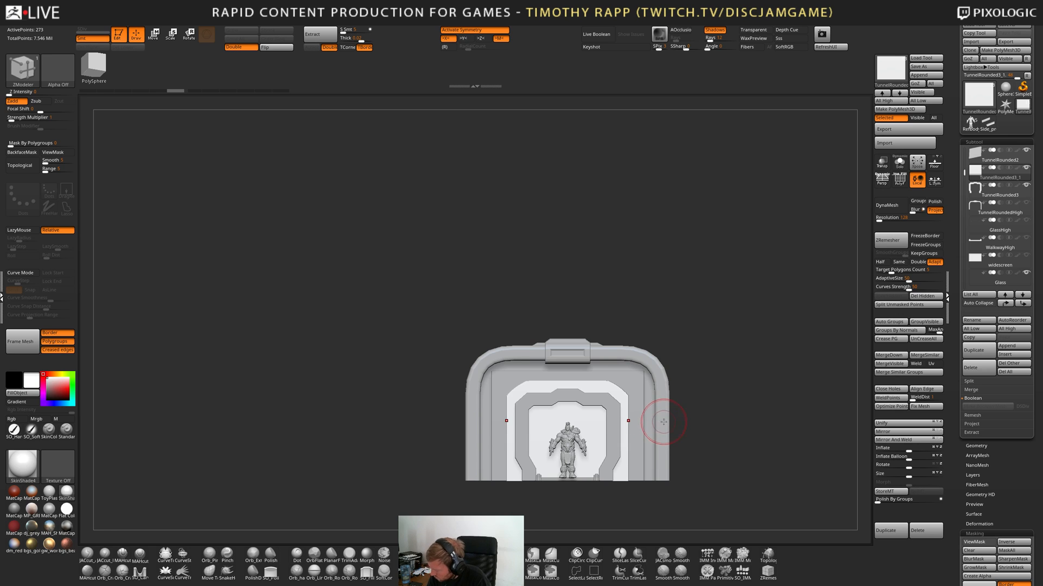
pyautogui.hotkey('ctrl', 'z')
pyautogui.hotkey('ctrl', 'z')
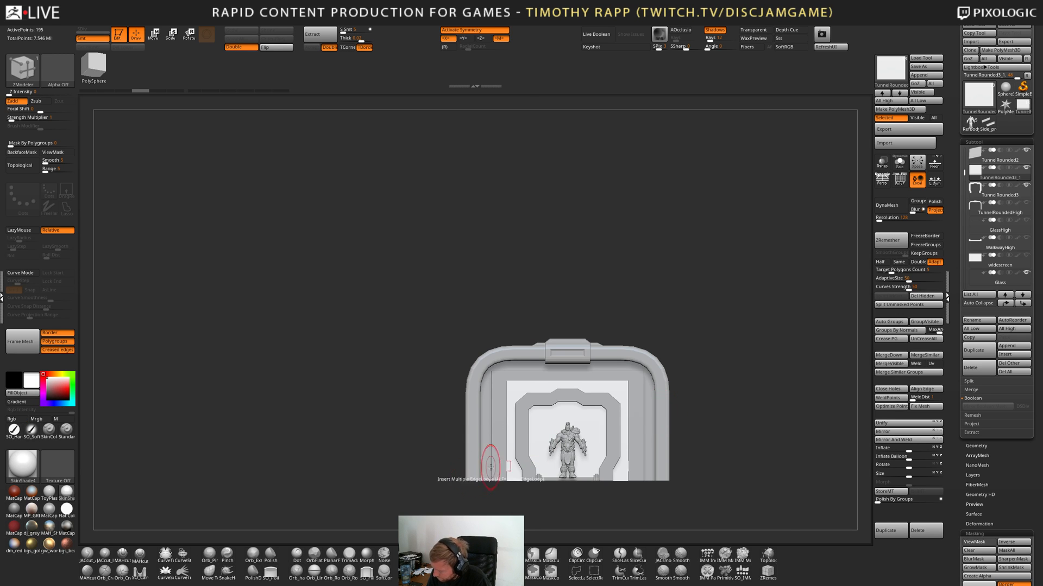
# Frame the inner panel with the polyframe on and remove its remaining added edge loops, restoring the original regular grid.
pyautogui.press('f')
pyautogui.hotkey('shift', 'f')
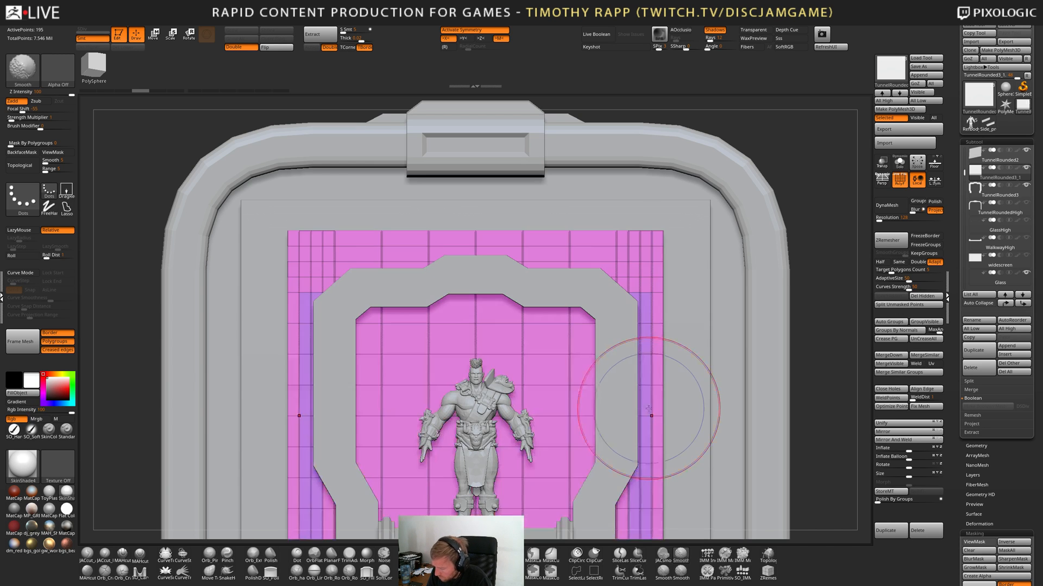
pyautogui.keyDown('ctrl'); pyautogui.moveTo(647, 406); pyautogui.dragTo(639, 419, button='right'); pyautogui.keyUp('ctrl')
pyautogui.moveTo(639, 419)
pyautogui.keyDown('alt'); pyautogui.mouseDown(button='right')
pyautogui.moveTo(664, 402)
pyautogui.moveTo(592, 405)
pyautogui.moveTo(568, 393)
pyautogui.moveTo(592, 411)
pyautogui.mouseUp(button='right'); pyautogui.keyUp('alt')
pyautogui.hotkey('shift', 'f')
pyautogui.hotkey('shift', 'f')
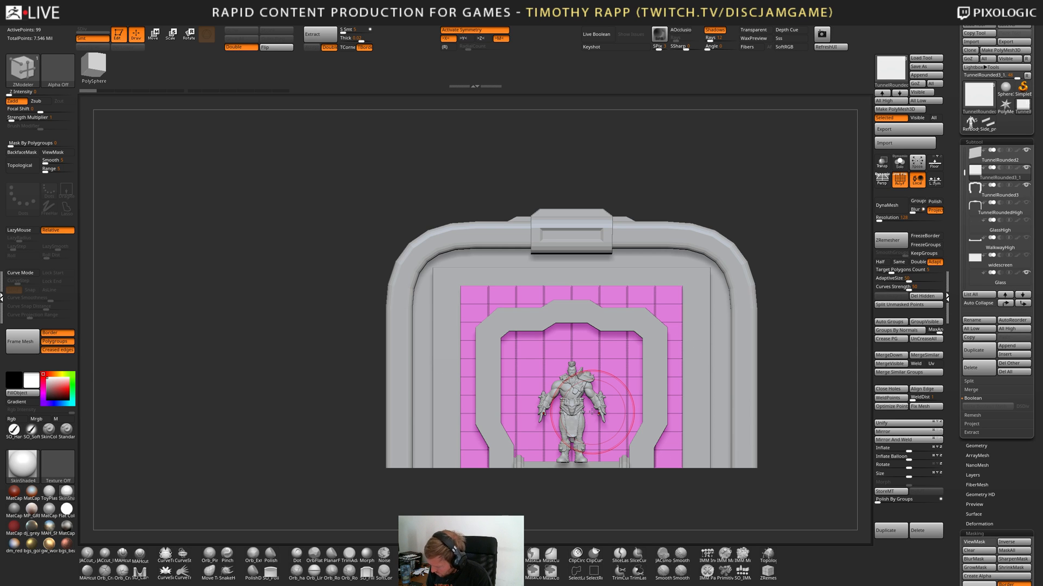
# Scale the inner panel up slightly so it extends further beyond the door frame, and return to draw mode.
pyautogui.press('e')
pyautogui.moveTo(544, 467)
pyautogui.mouseDown()
pyautogui.moveTo(534, 468)
pyautogui.moveTo(575, 439)
pyautogui.mouseUp()
pyautogui.press('q')
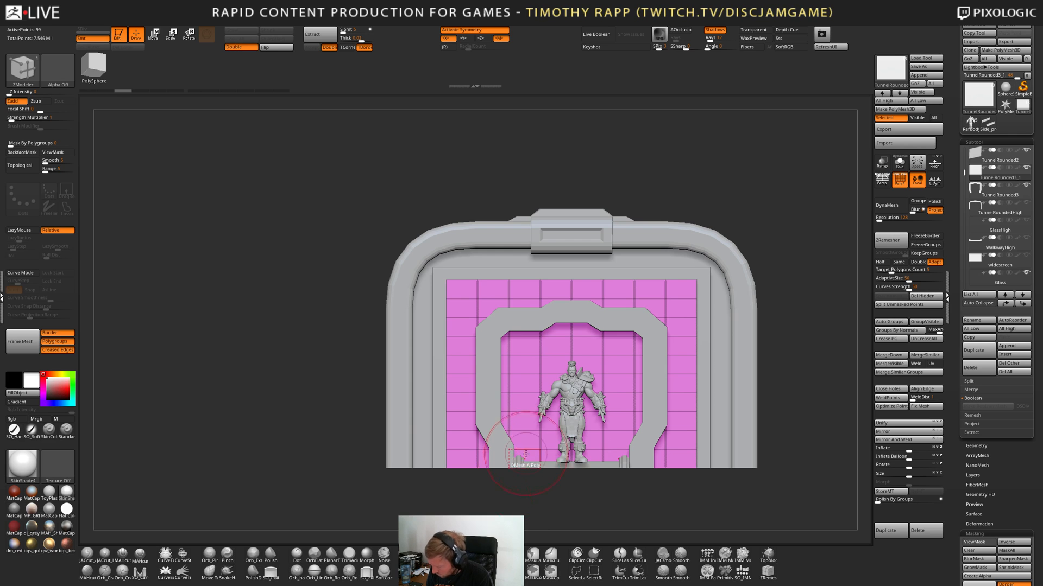
# Undo the smoothed subdivision, turn off subdivision smoothing, and subdivide the inner panel repeatedly into a dense grid with sharp corners.
pyautogui.hotkey('ctrl', 'd')
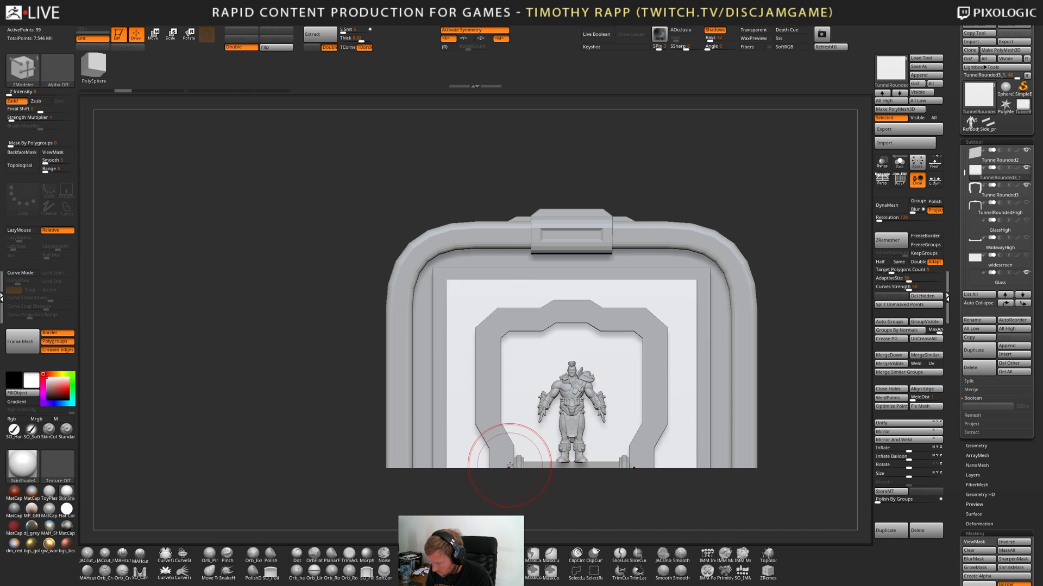
pyautogui.hotkey('ctrl', 'z')
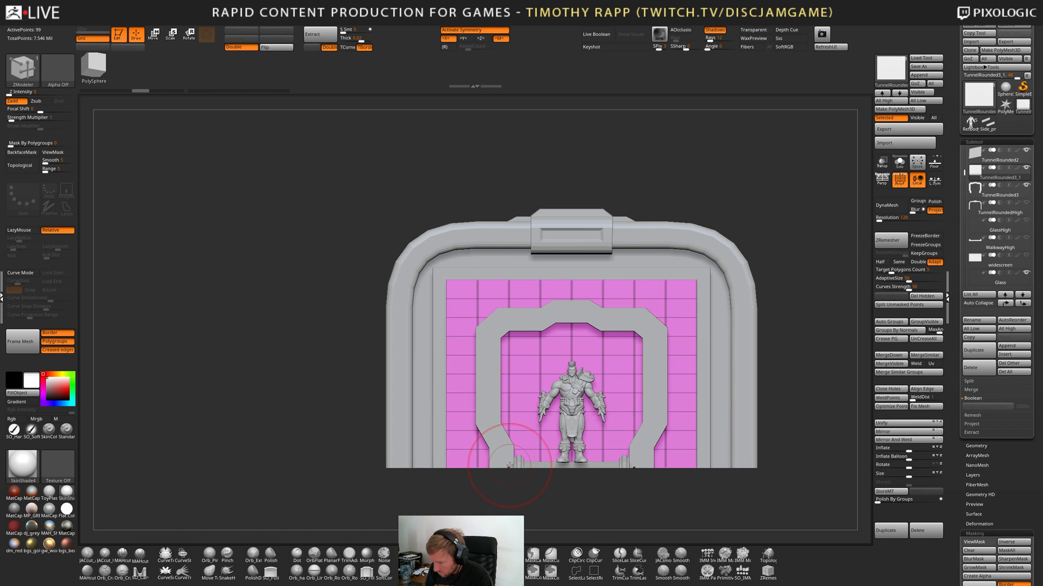
pyautogui.click(104, 39)
pyautogui.hotkey('ctrl', 'd')
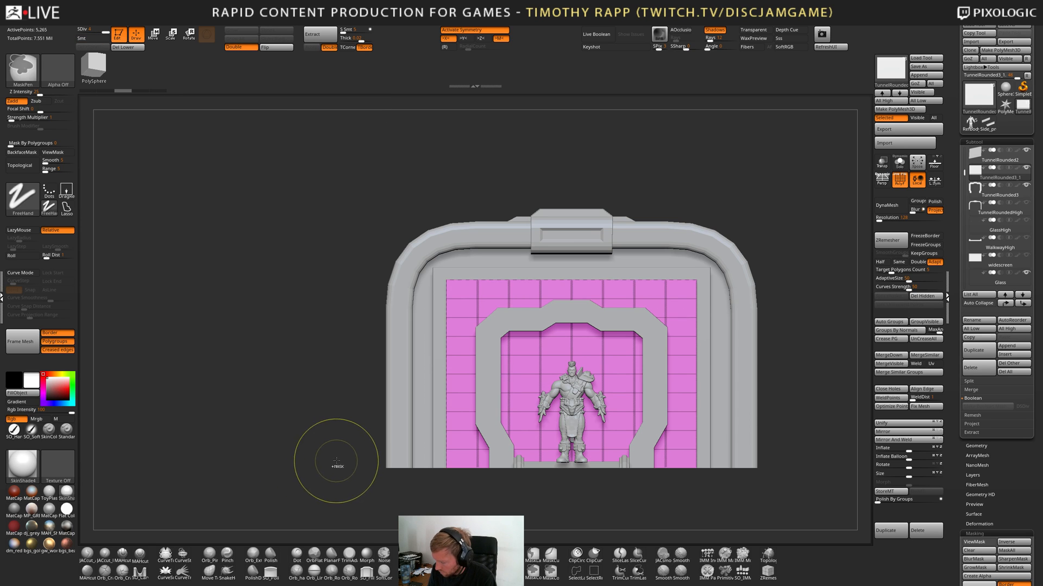
pyautogui.hotkey('ctrl', 'd')
pyautogui.hotkey('ctrl', 'd')
pyautogui.hotkey('ctrl', 'd')
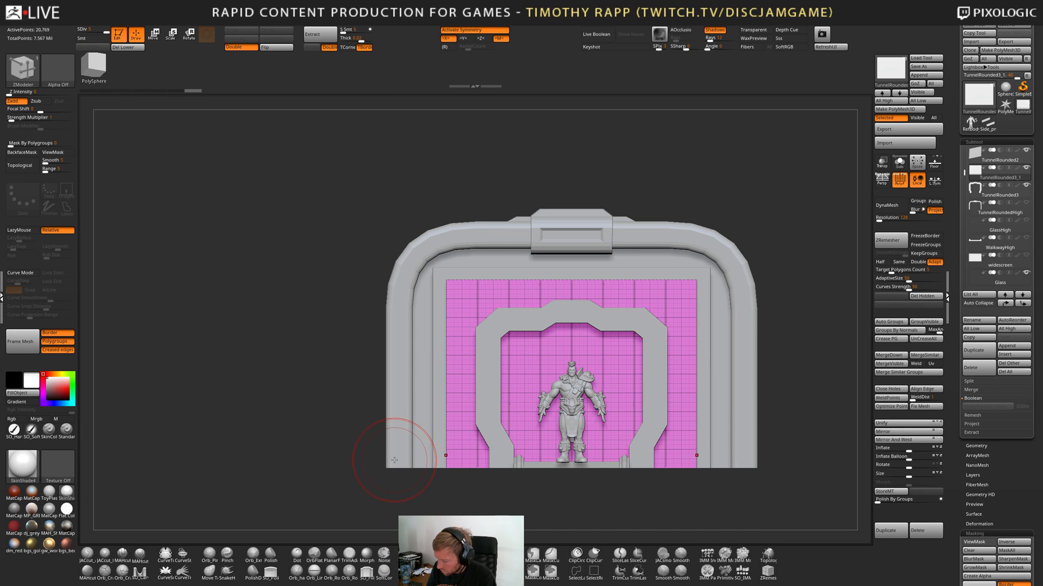
pyautogui.hotkey('ctrl', 'd')
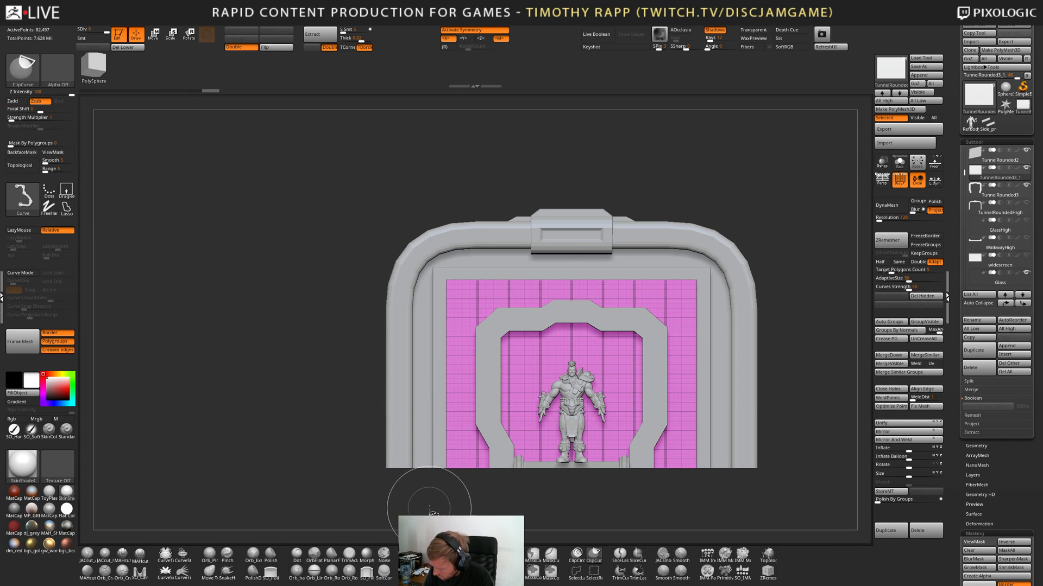
# Round the inner panel's upper corners symmetrically with ClipCurve, trim its sides with a straight vertical cut, and check it at an angle.
pyautogui.moveTo(436, 508)
pyautogui.keyDown('ctrl'); pyautogui.keyDown('shift'); pyautogui.mouseDown()
pyautogui.moveTo(439, 323)
pyautogui.moveTo(458, 294)
pyautogui.moveTo(500, 272)
pyautogui.moveTo(586, 275)
pyautogui.moveTo(598, 266)
pyautogui.mouseUp(); pyautogui.keyUp('shift'); pyautogui.keyUp('ctrl')
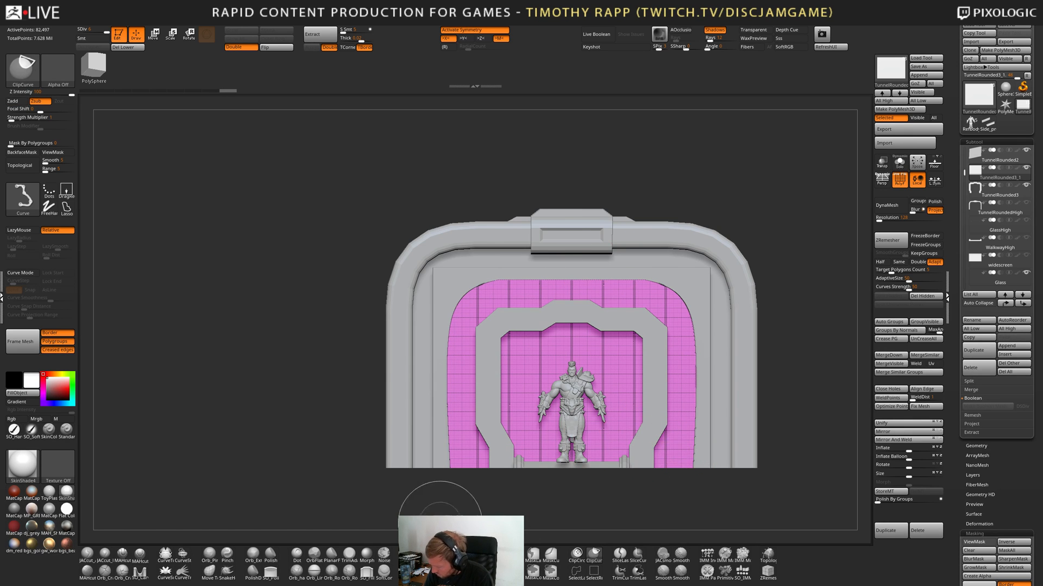
pyautogui.keyDown('ctrl'); pyautogui.keyDown('shift'); pyautogui.moveTo(440, 515); pyautogui.dragTo(440, 286); pyautogui.keyUp('shift'); pyautogui.keyUp('ctrl')
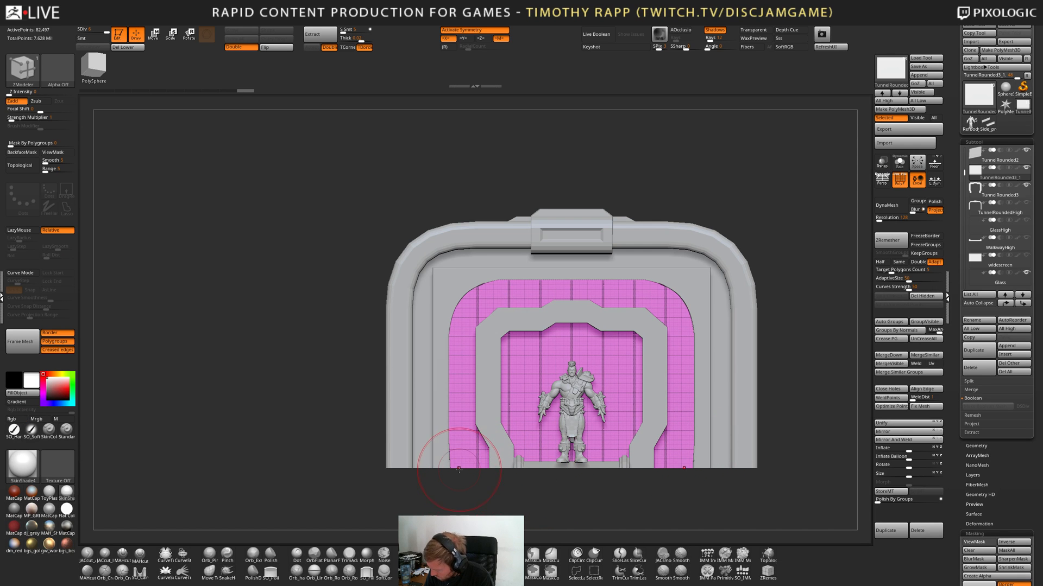
pyautogui.moveTo(475, 485); pyautogui.dragTo(526, 482)
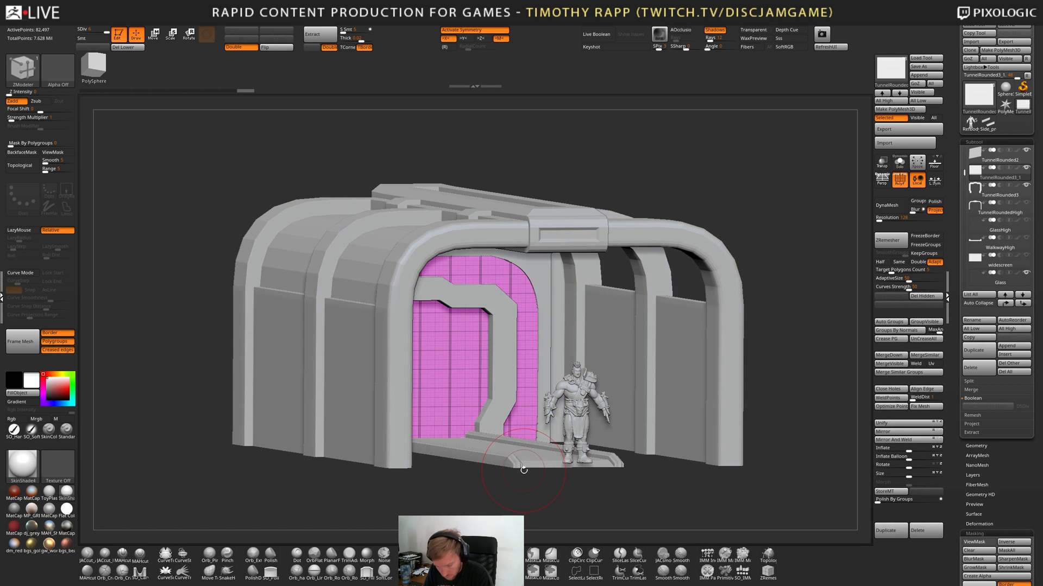
# Isolate the inner panel, clip its side edges straight down from the rounded corners, and show the whole tunnel again.
pyautogui.hotkey('alt', 's')
pyautogui.moveTo(459, 396)
pyautogui.mouseDown(button='right')
pyautogui.moveTo(571, 412)
pyautogui.moveTo(444, 403)
pyautogui.mouseUp(button='right')
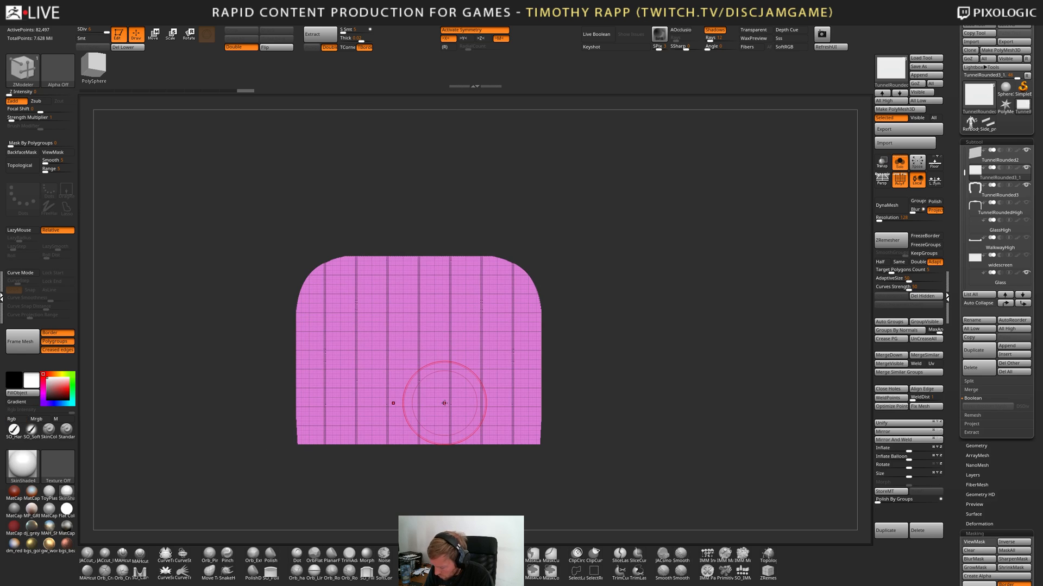
pyautogui.keyDown('ctrl'); pyautogui.keyDown('shift'); pyautogui.moveTo(291, 491); pyautogui.dragTo(298, 202); pyautogui.keyUp('shift'); pyautogui.keyUp('ctrl')
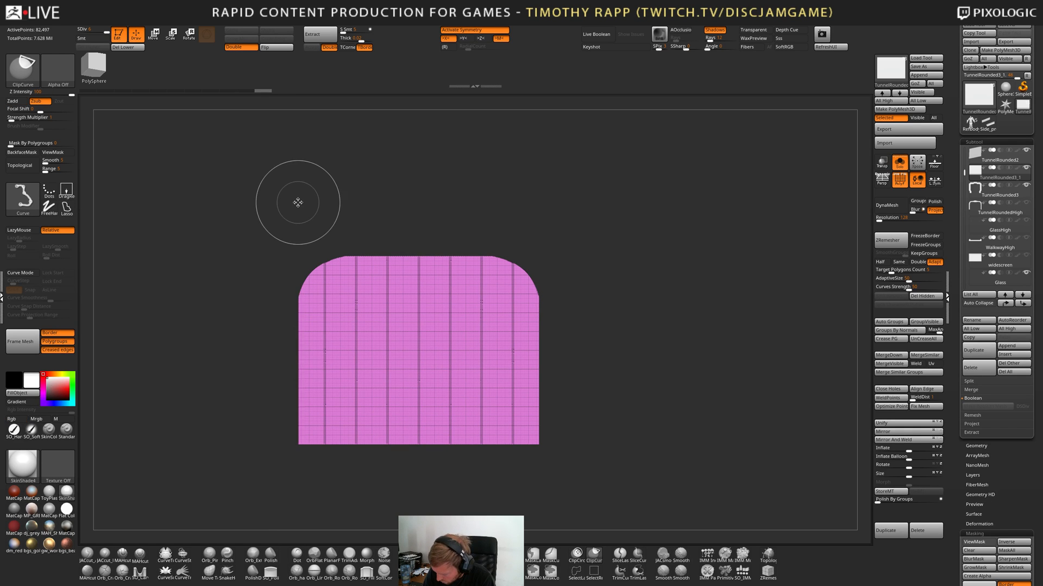
pyautogui.moveTo(565, 432); pyautogui.dragTo(548, 417, button='right')
pyautogui.hotkey('alt', 's')
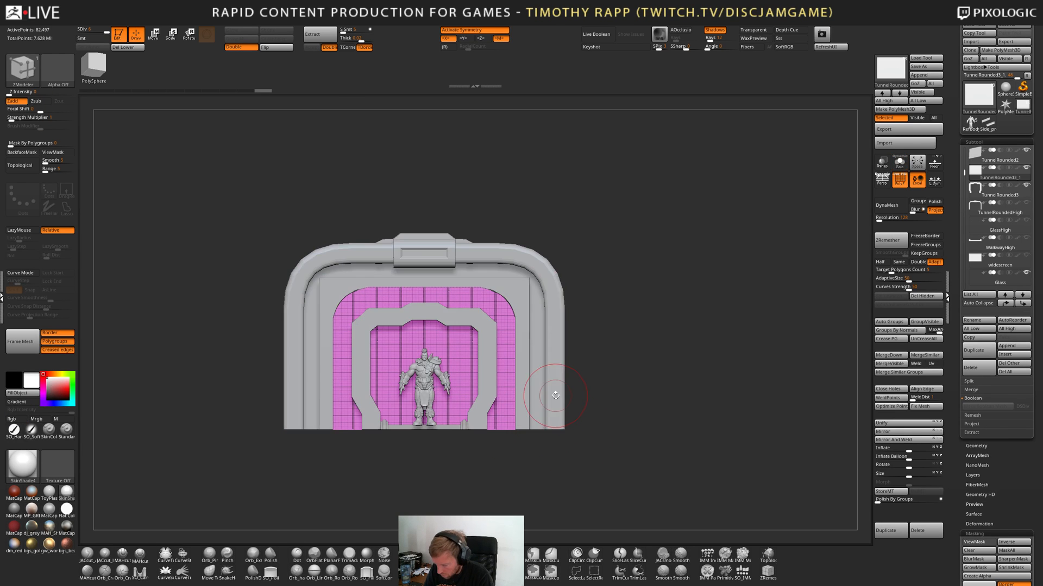
# Mask the middle of the inner panel, move its unmasked sides slightly outward along X, and clear the mask.
pyautogui.press('shift')
pyautogui.hotkey('shift', 'f')
pyautogui.moveTo(634, 422); pyautogui.dragTo(609, 427, button='right')
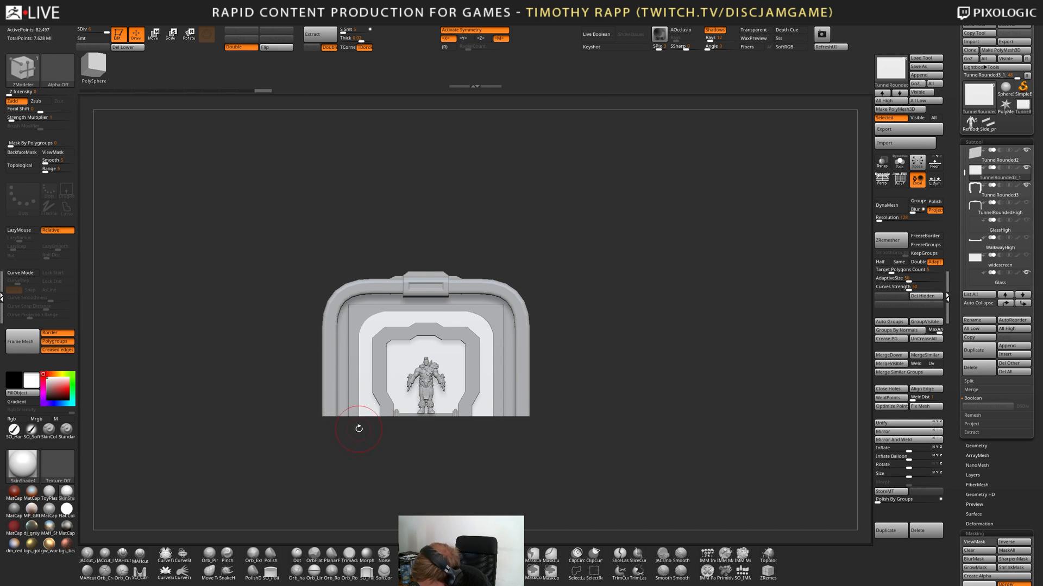
pyautogui.moveTo(318, 255)
pyautogui.keyDown('ctrl'); pyautogui.mouseDown()
pyautogui.moveTo(377, 454)
pyautogui.moveTo(360, 426)
pyautogui.moveTo(392, 460)
pyautogui.mouseUp(); pyautogui.keyUp('ctrl')
pyautogui.press('w')
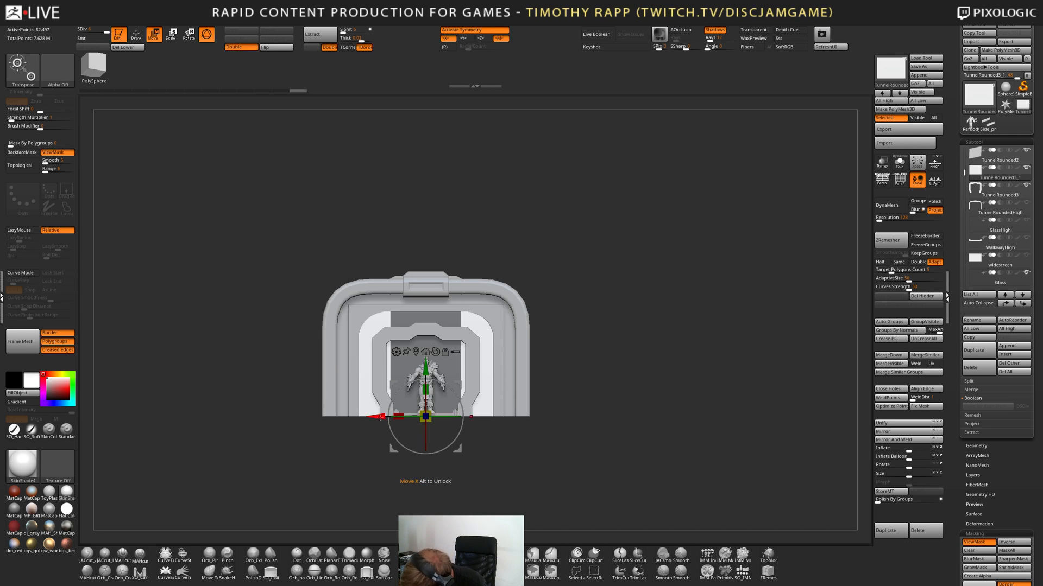
pyautogui.moveTo(378, 419); pyautogui.dragTo(372, 417)
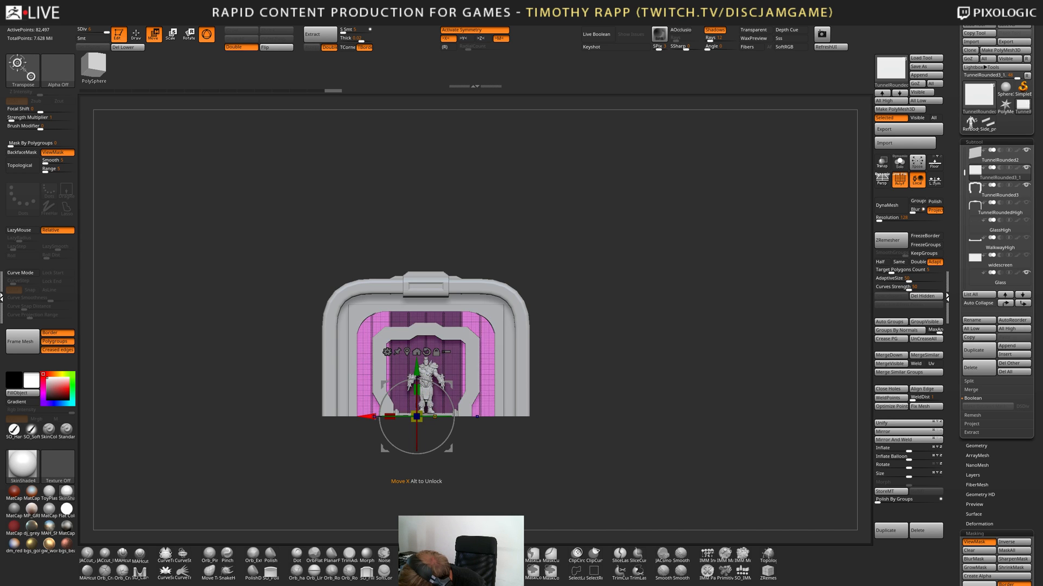
pyautogui.moveTo(372, 417); pyautogui.dragTo(372, 417)
pyautogui.press('q')
pyautogui.moveTo(598, 369)
pyautogui.keyDown('ctrl'); pyautogui.mouseDown()
pyautogui.moveTo(630, 388)
pyautogui.moveTo(557, 400)
pyautogui.moveTo(569, 399)
pyautogui.moveTo(553, 410)
pyautogui.mouseUp(); pyautogui.keyUp('ctrl')
pyautogui.moveTo(553, 410); pyautogui.dragTo(519, 448, button='right')
pyautogui.moveTo(519, 448); pyautogui.dragTo(509, 417, button='right')
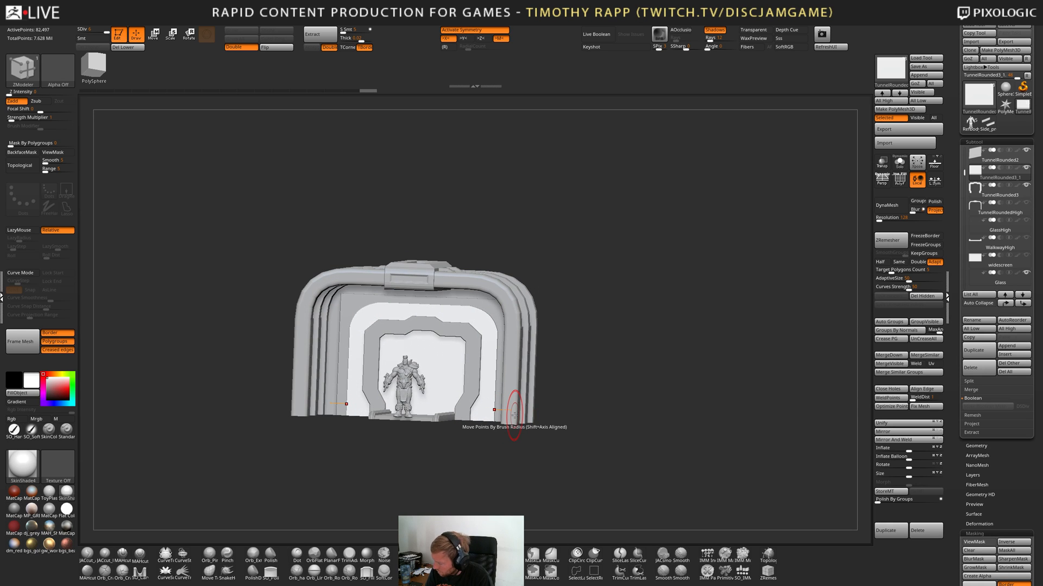
# Try to convert the inner panel to DynaMesh with its subdivision level frozen, and close the unresponsive program.
pyautogui.click(888, 206)
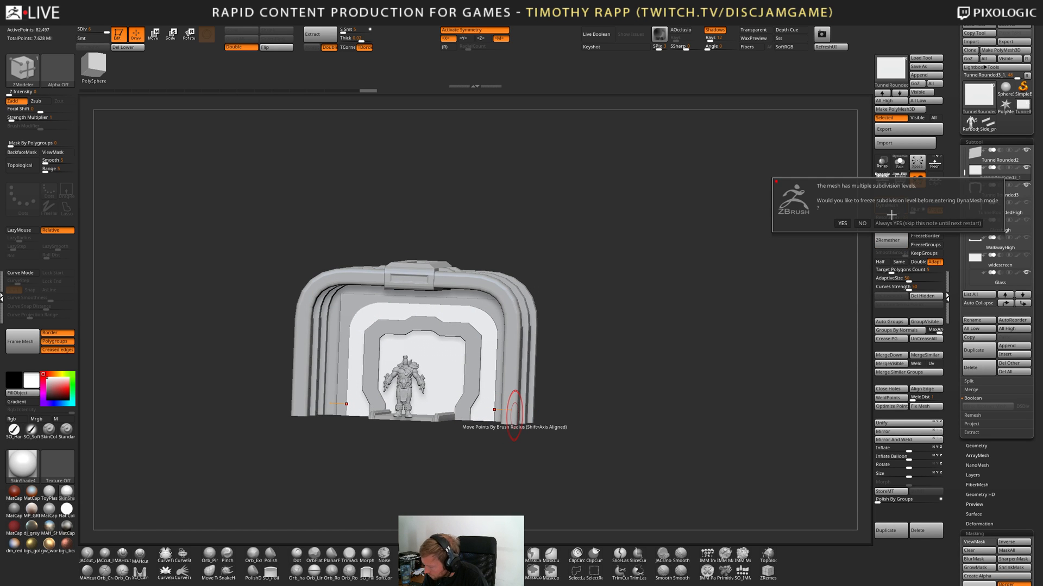
pyautogui.click(883, 224)
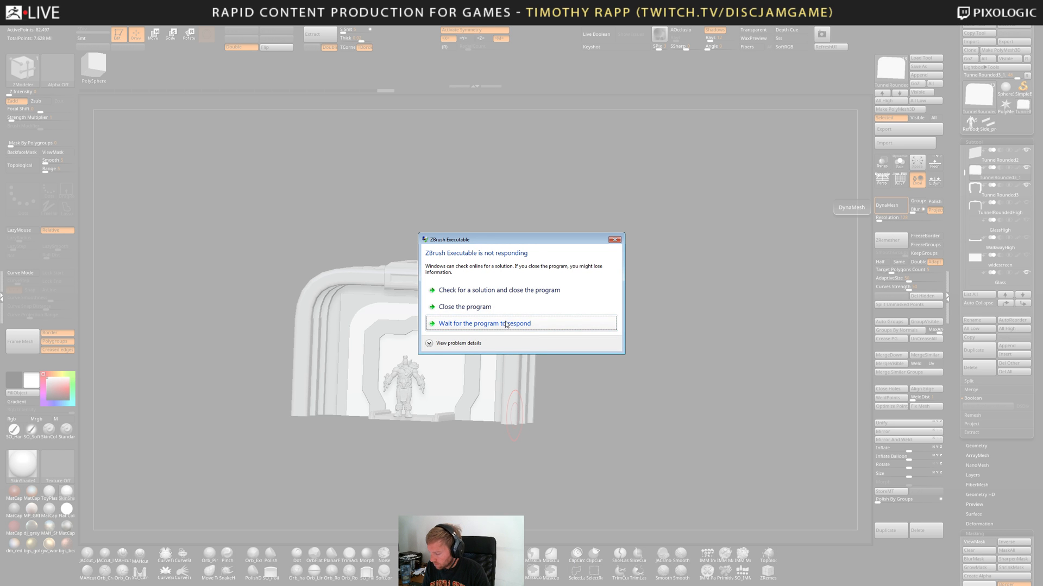
pyautogui.click(506, 325)
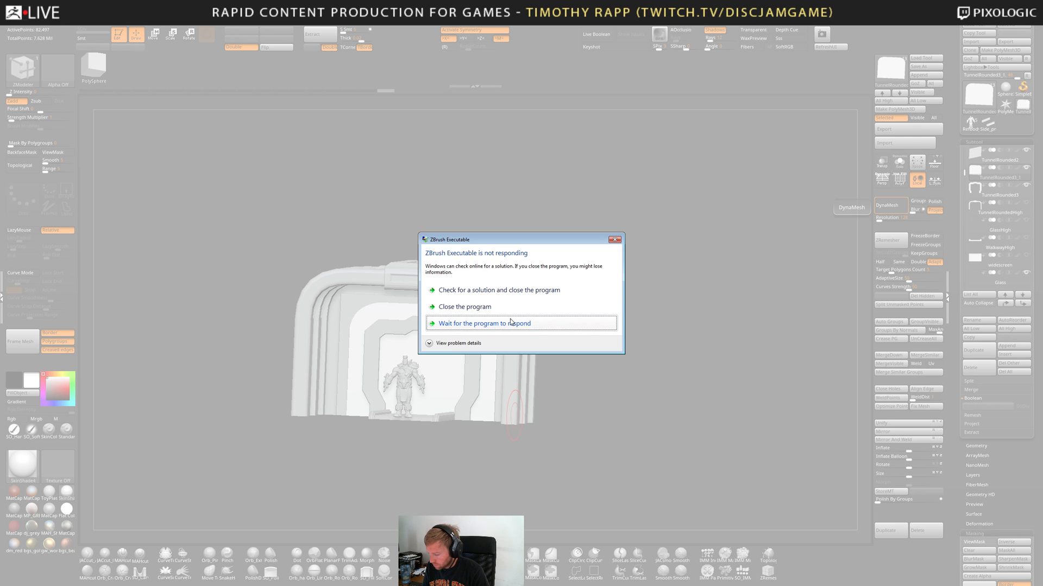
pyautogui.click(518, 306)
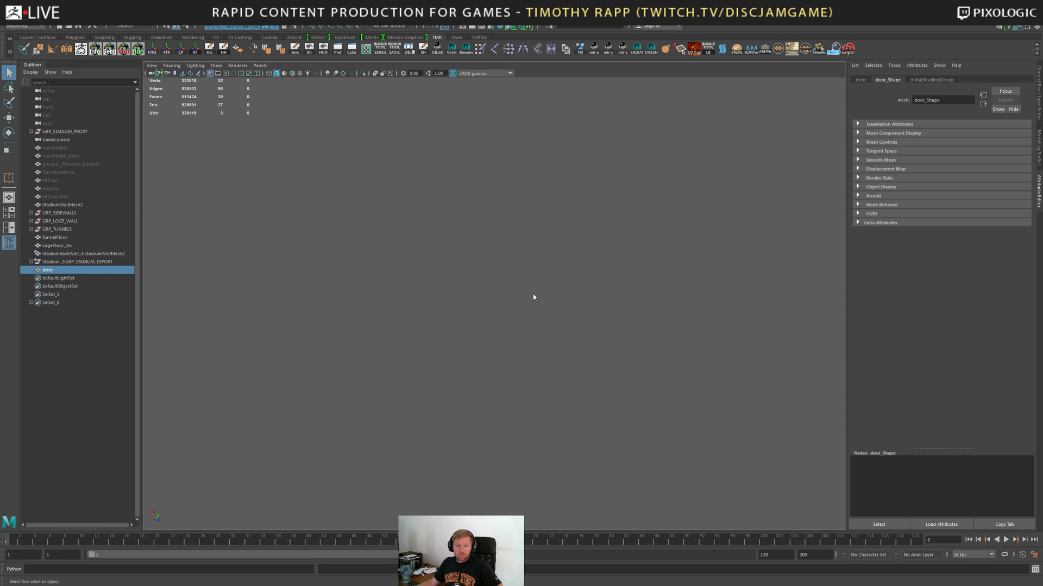
# Return to the restarted ZBrush, open the QuickSave project with the plain white thumbnail, and turn the tunnel to its front view.
pyautogui.hotkey('alt', 'Tab')
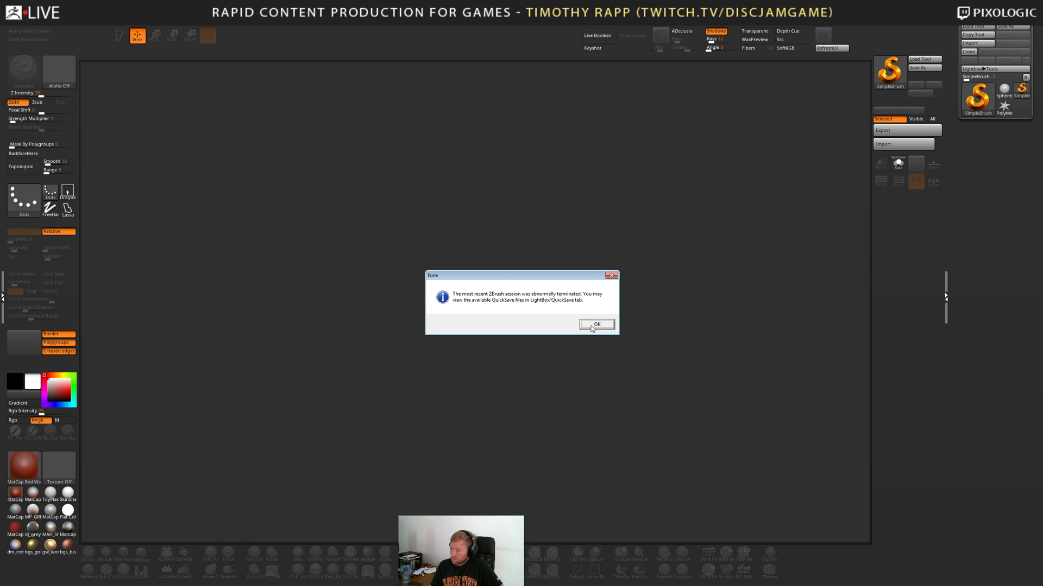
pyautogui.click(596, 324)
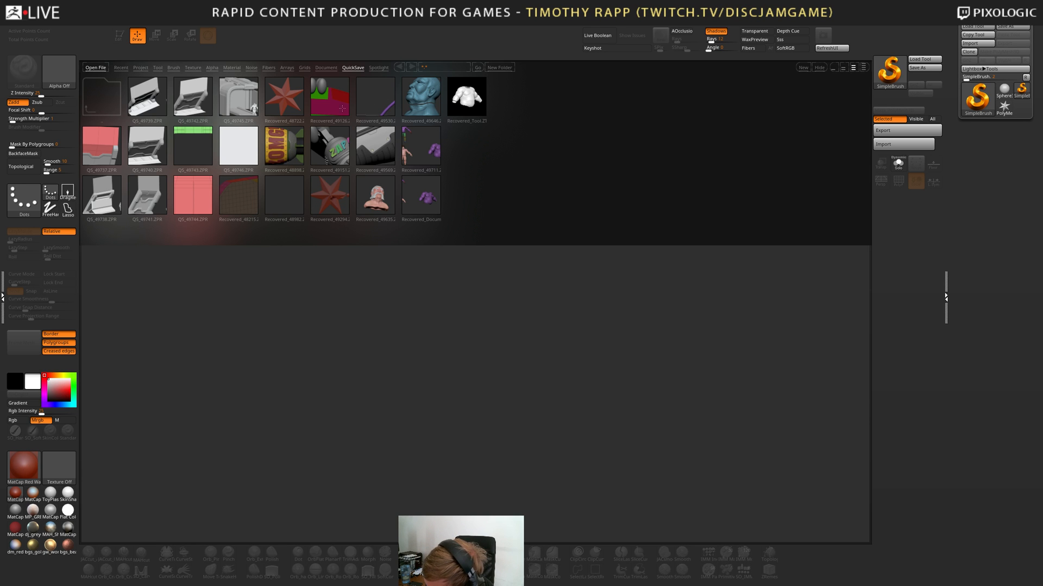
pyautogui.click(238, 157)
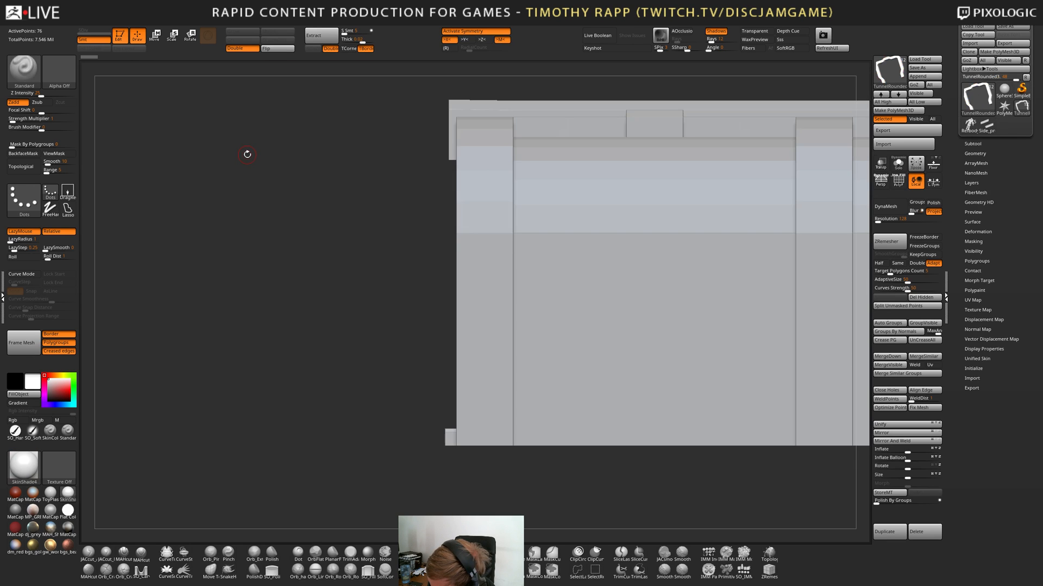
pyautogui.moveTo(384, 425); pyautogui.dragTo(566, 443)
pyautogui.moveTo(566, 443); pyautogui.dragTo(489, 446, button='right')
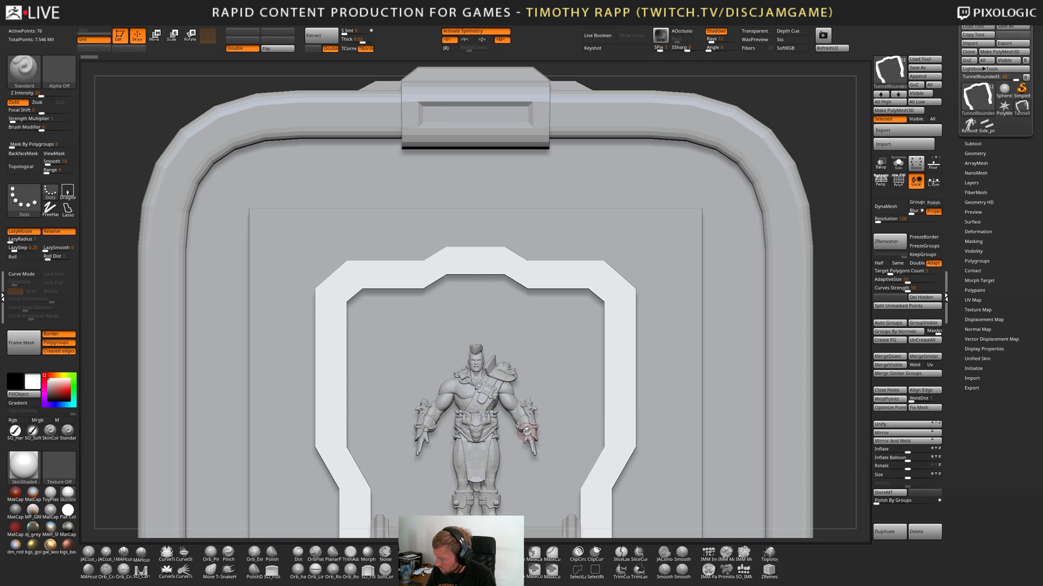
# Select the inner panel behind the door frame and review the available QuickSave files again.
pyautogui.keyDown('alt'); pyautogui.moveTo(647, 419); pyautogui.dragTo(586, 426, button='right'); pyautogui.keyUp('alt')
pyautogui.hotkey('shift', 'f')
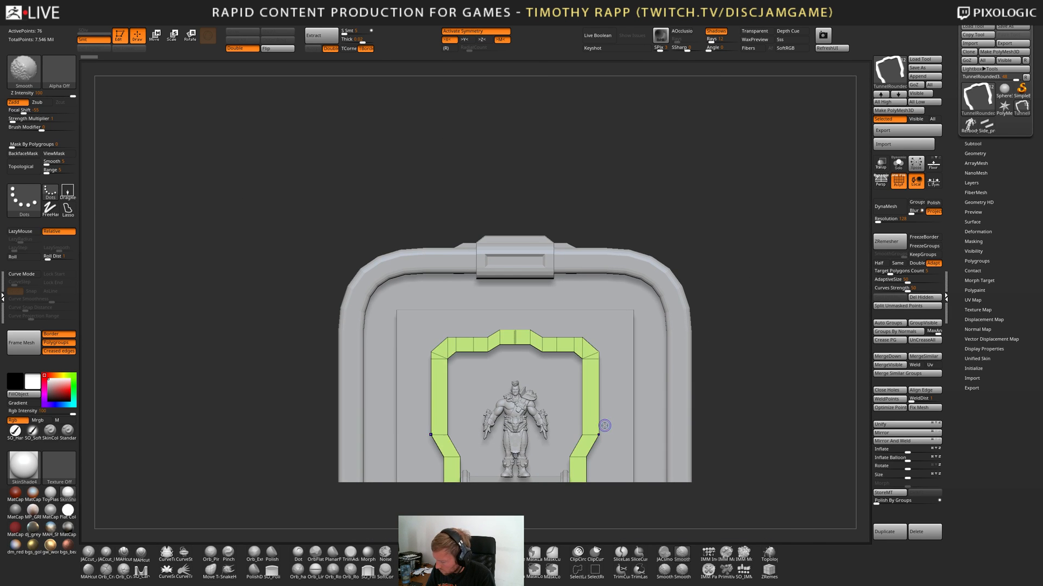
pyautogui.hotkey('shift', 'f')
pyautogui.keyDown('alt'); pyautogui.click(613, 430); pyautogui.keyUp('alt')
pyautogui.hotkey('shift', 'f')
pyautogui.hotkey('shift', 'f')
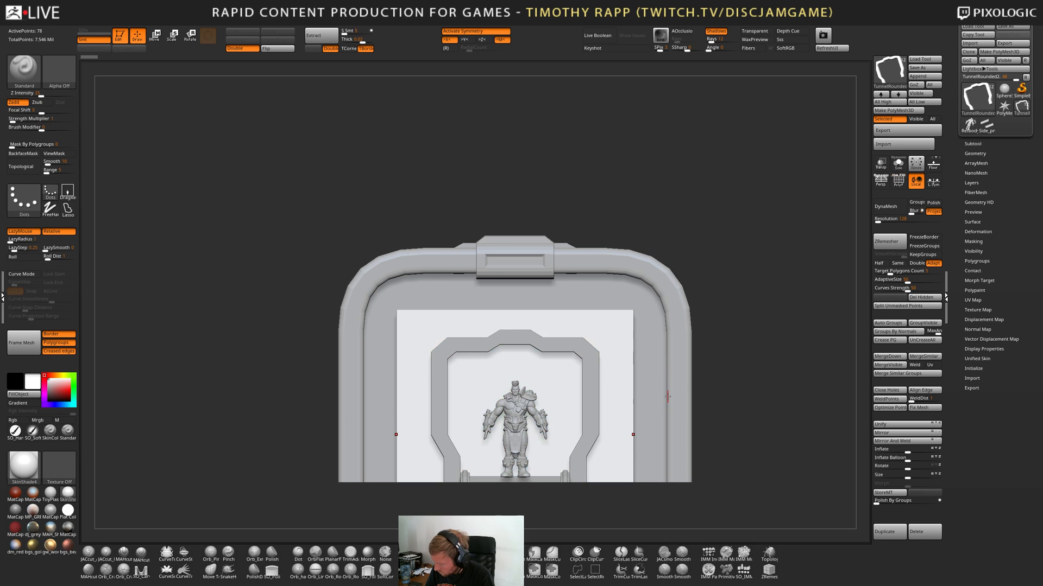
pyautogui.press(',')
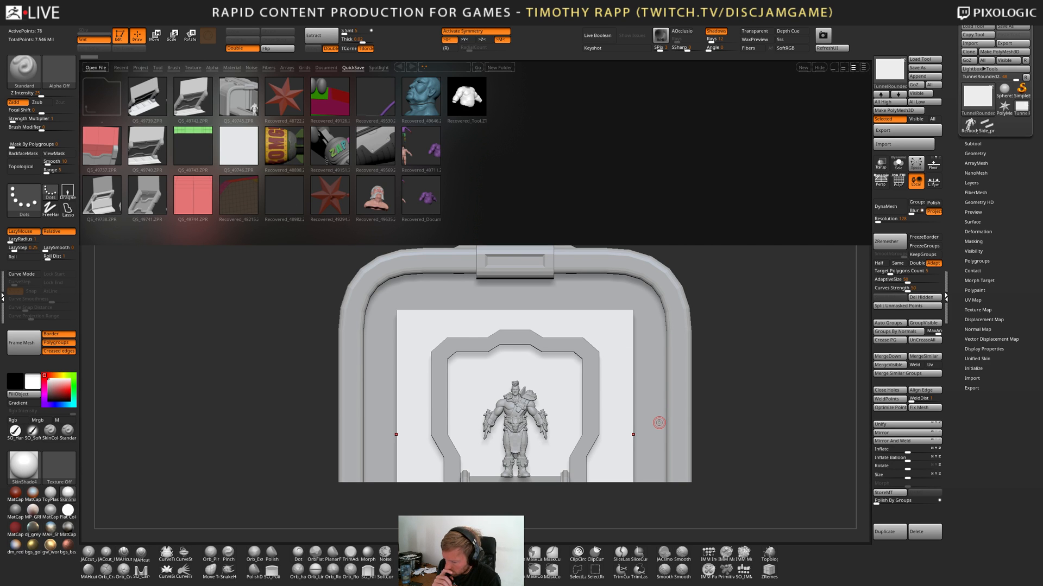
pyautogui.press(',')
pyautogui.moveTo(551, 435); pyautogui.dragTo(610, 397, button='right')
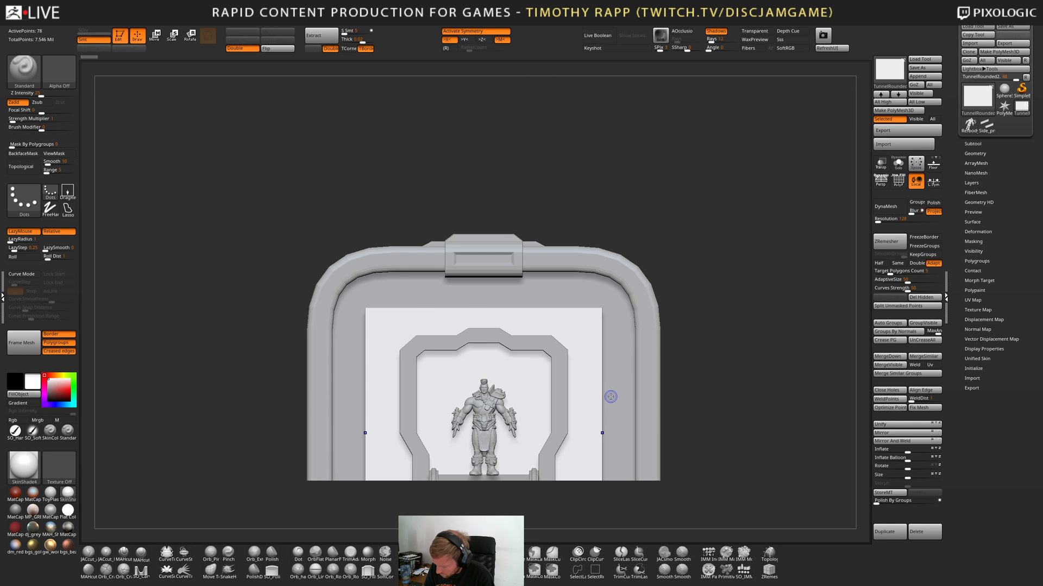
# Trim the inner panel's sides and top edge symmetrically with straight ClipCurve cuts and chamfer its upper corners.
pyautogui.hotkey('shift', 'f')
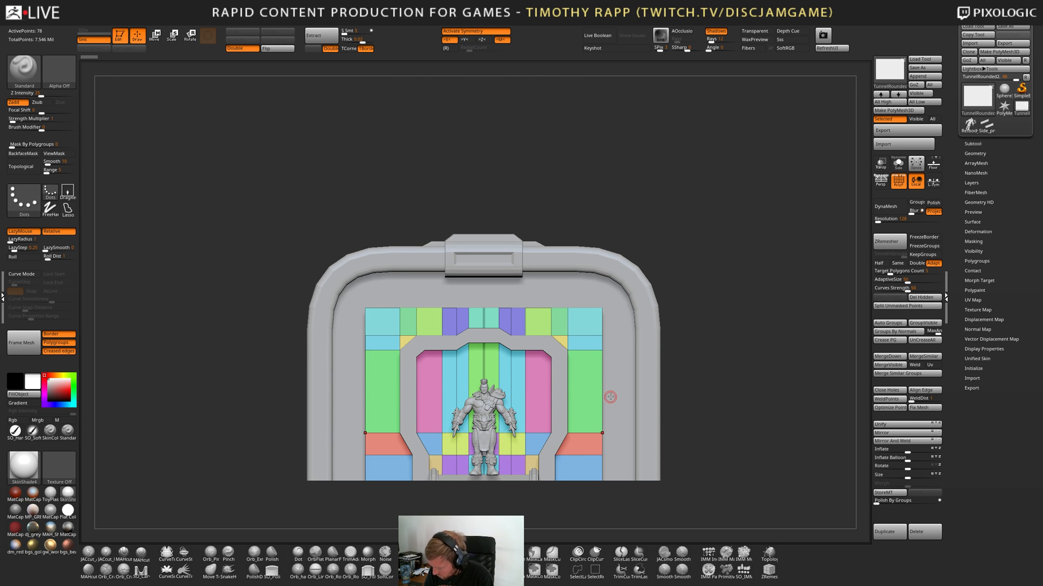
pyautogui.moveTo(420, 469)
pyautogui.mouseDown(button='right')
pyautogui.moveTo(421, 491)
pyautogui.moveTo(420, 469)
pyautogui.mouseUp(button='right')
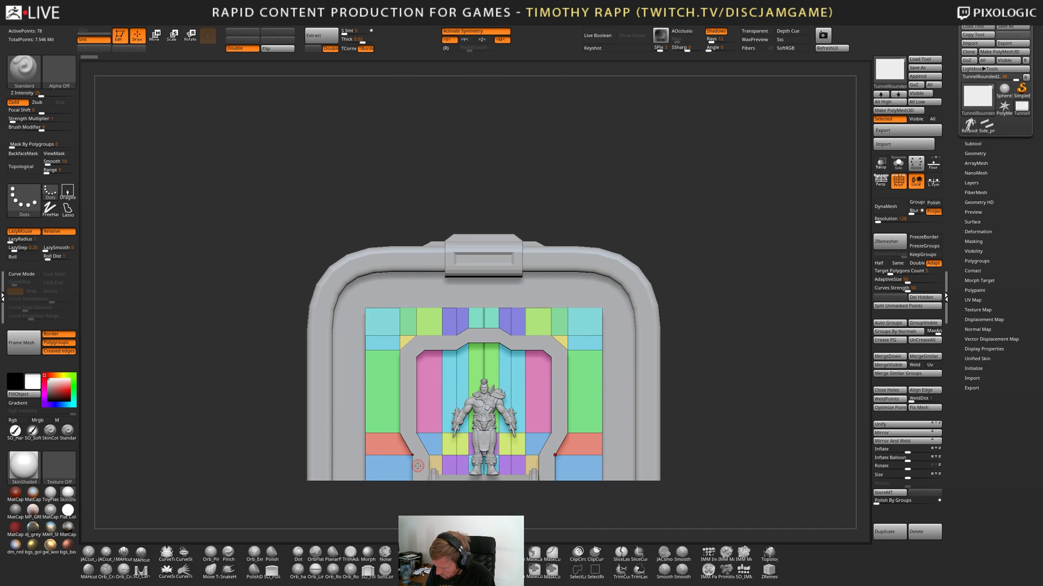
pyautogui.keyDown('ctrl'); pyautogui.keyDown('shift'); pyautogui.moveTo(384, 522); pyautogui.dragTo(372, 251); pyautogui.keyUp('shift'); pyautogui.keyUp('ctrl')
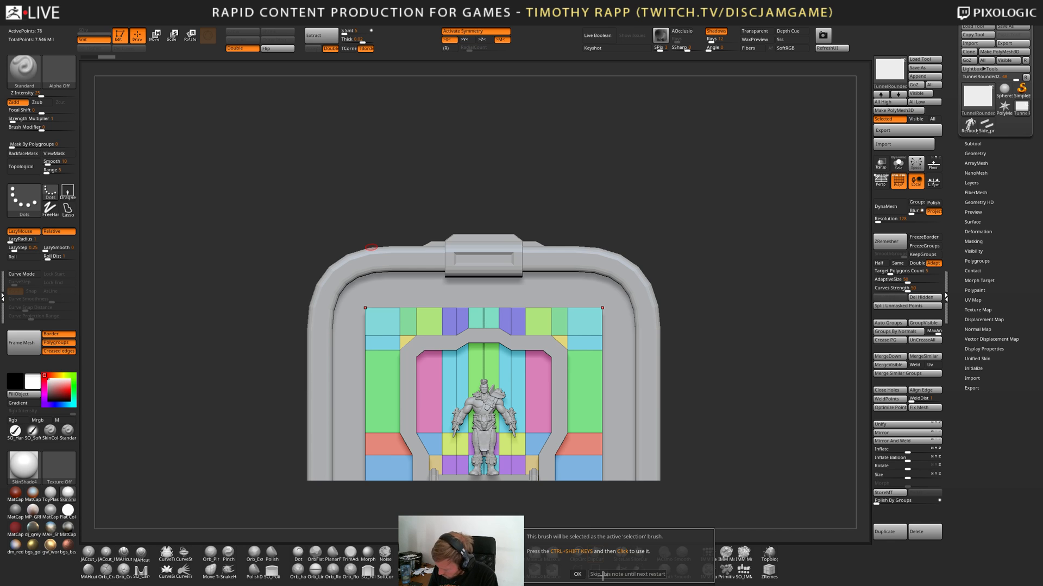
pyautogui.click(598, 553)
pyautogui.keyDown('ctrl'); pyautogui.keyDown('shift'); pyautogui.moveTo(385, 521); pyautogui.dragTo(384, 210); pyautogui.keyUp('shift'); pyautogui.keyUp('ctrl')
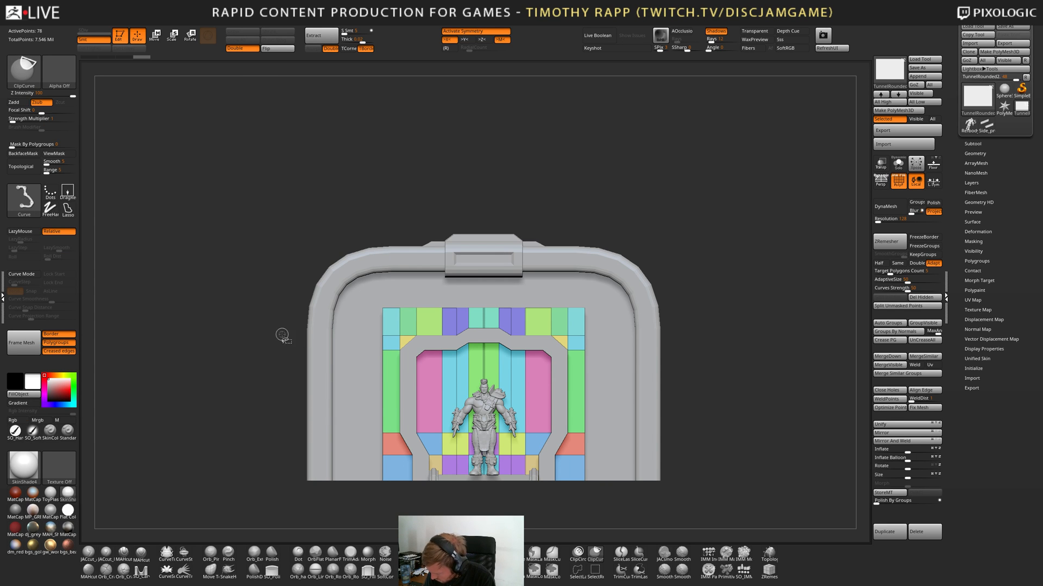
pyautogui.keyDown('ctrl'); pyautogui.keyDown('shift'); pyautogui.moveTo(238, 324); pyautogui.dragTo(673, 326); pyautogui.keyUp('shift'); pyautogui.keyUp('ctrl')
pyautogui.moveTo(241, 494)
pyautogui.keyDown('ctrl'); pyautogui.keyDown('shift'); pyautogui.mouseDown()
pyautogui.moveTo(479, 276)
pyautogui.moveTo(475, 236)
pyautogui.mouseUp(); pyautogui.keyUp('shift'); pyautogui.keyUp('ctrl')
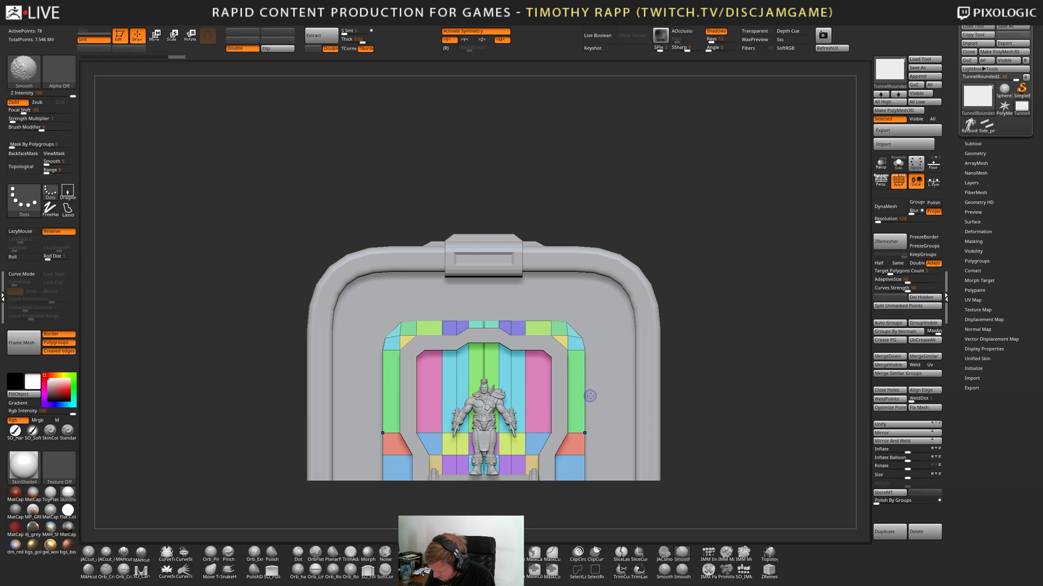
# Narrow the inner panel slightly with another vertical ClipCurve cut and trim its top edge level.
pyautogui.hotkey('shift', 'f')
pyautogui.hotkey('shift', 'f')
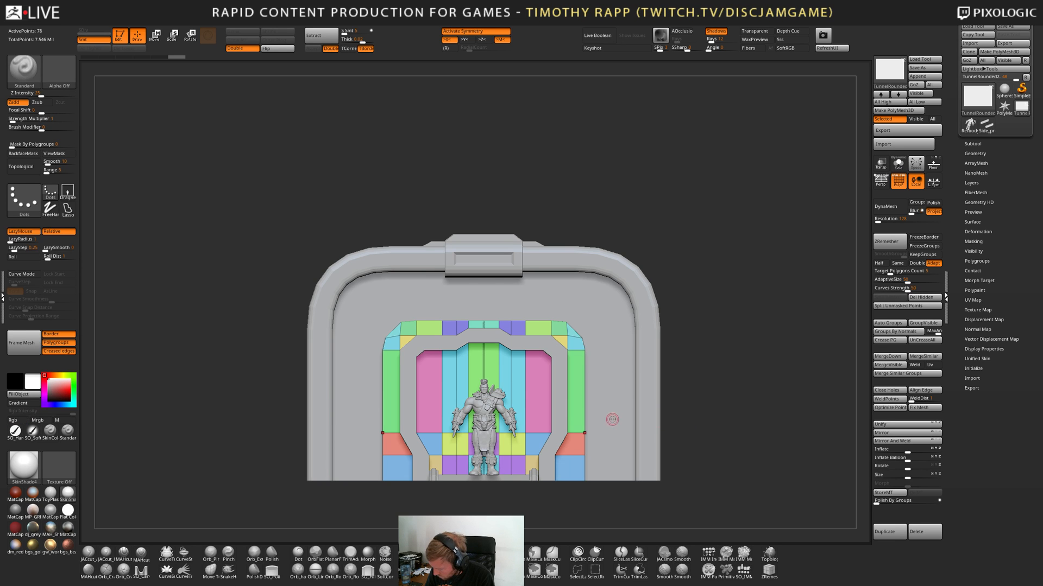
pyautogui.moveTo(384, 512)
pyautogui.keyDown('ctrl'); pyautogui.keyDown('shift'); pyautogui.mouseDown()
pyautogui.moveTo(379, 293)
pyautogui.moveTo(389, 265)
pyautogui.mouseUp(); pyautogui.keyUp('shift'); pyautogui.keyUp('ctrl')
pyautogui.hotkey('shift', 'f')
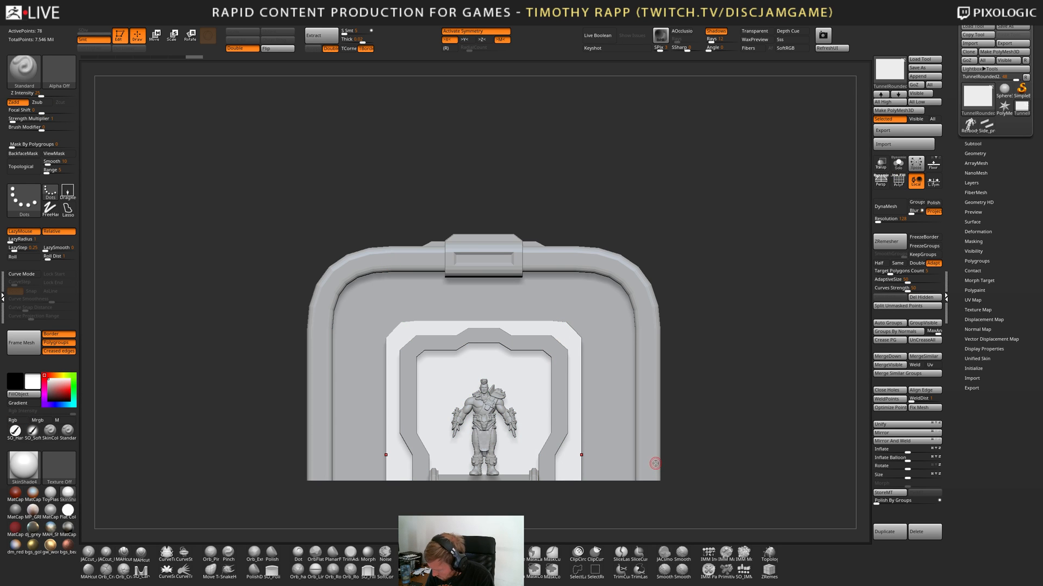
pyautogui.hotkey('shift', 'f')
pyautogui.moveTo(193, 326)
pyautogui.keyDown('ctrl'); pyautogui.keyDown('shift'); pyautogui.mouseDown()
pyautogui.moveTo(676, 324)
pyautogui.moveTo(686, 311)
pyautogui.mouseUp(); pyautogui.keyUp('shift'); pyautogui.keyUp('ctrl')
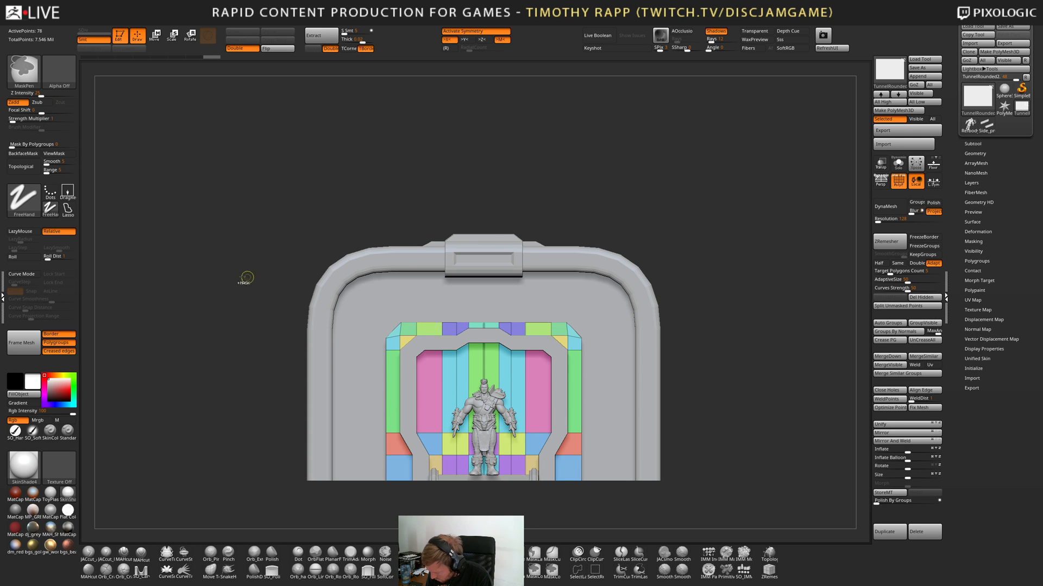
# Mask everything except the inner panel's top edge, raise that edge, and scale it slightly narrower for steeper corners.
pyautogui.keyDown('ctrl'); pyautogui.moveTo(239, 276); pyautogui.dragTo(683, 324); pyautogui.keyUp('ctrl')
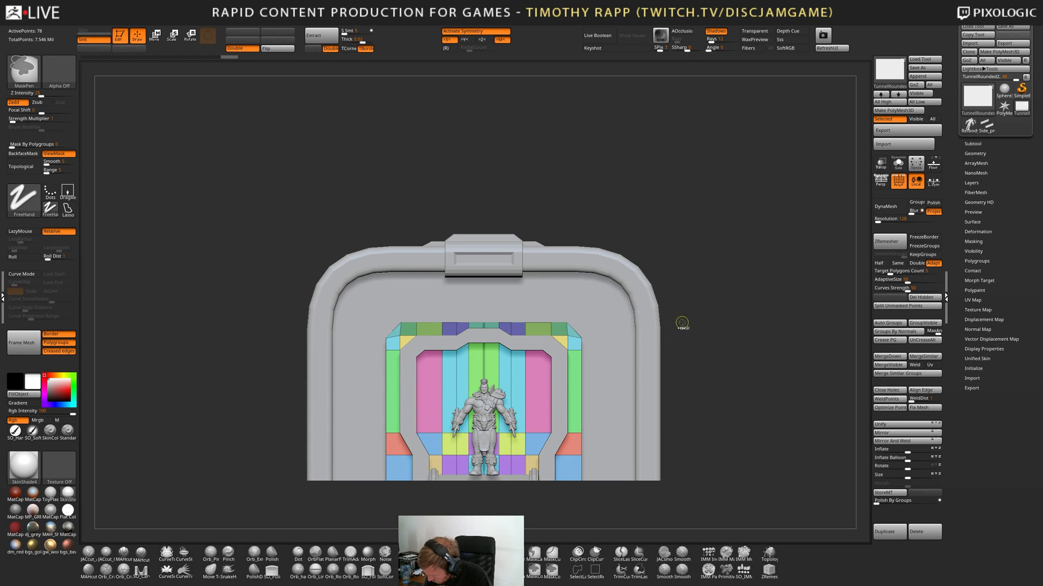
pyautogui.press('w')
pyautogui.press('q')
pyautogui.keyDown('ctrl'); pyautogui.click(689, 288); pyautogui.keyUp('ctrl')
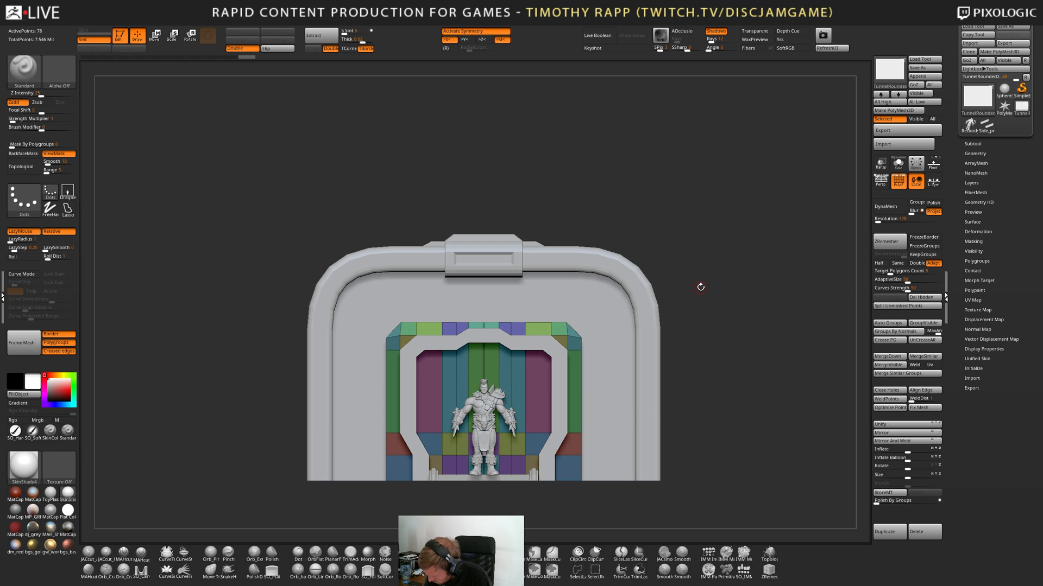
pyautogui.press('w')
pyautogui.moveTo(518, 311); pyautogui.dragTo(519, 299)
pyautogui.moveTo(489, 347); pyautogui.dragTo(495, 345)
pyautogui.press('q')
pyautogui.hotkey('shift', 'f')
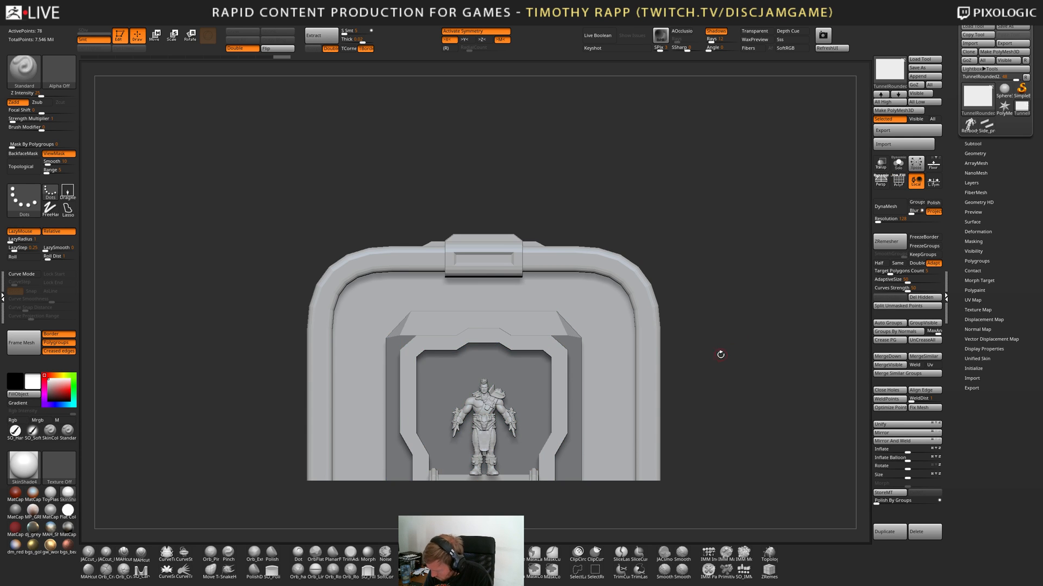
# Mask the inner panel below its top edge, try a straight horizontal ClipCurve cut across the corners, and undo it.
pyautogui.press('f')
pyautogui.moveTo(677, 327); pyautogui.dragTo(668, 381)
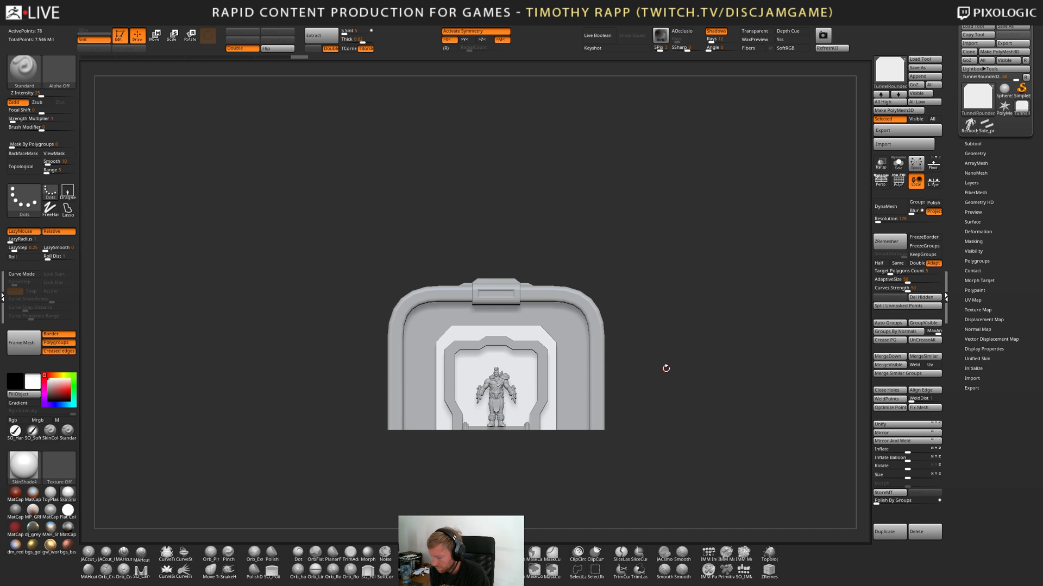
pyautogui.keyDown('alt'); pyautogui.moveTo(449, 418); pyautogui.dragTo(462, 434, button='right'); pyautogui.keyUp('alt')
pyautogui.moveTo(440, 427)
pyautogui.mouseDown(button='right')
pyautogui.moveTo(489, 426)
pyautogui.moveTo(438, 427)
pyautogui.mouseUp(button='right')
pyautogui.hotkey('shift', 'f')
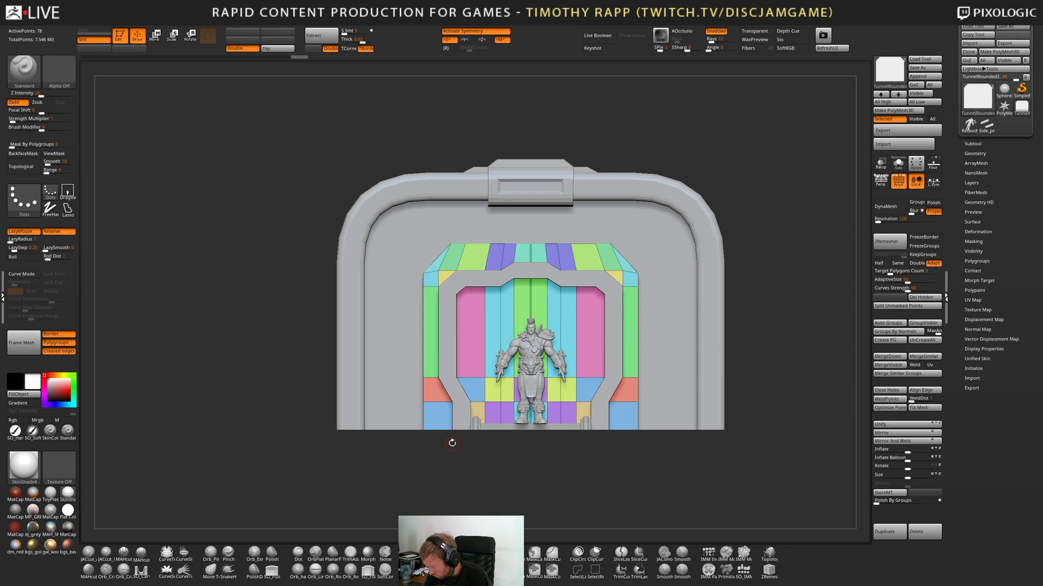
pyautogui.moveTo(242, 302)
pyautogui.keyDown('ctrl'); pyautogui.mouseDown()
pyautogui.moveTo(343, 341)
pyautogui.moveTo(450, 298)
pyautogui.moveTo(459, 277)
pyautogui.moveTo(664, 282)
pyautogui.moveTo(305, 298)
pyautogui.moveTo(747, 292)
pyautogui.moveTo(754, 284)
pyautogui.mouseUp(); pyautogui.keyUp('ctrl')
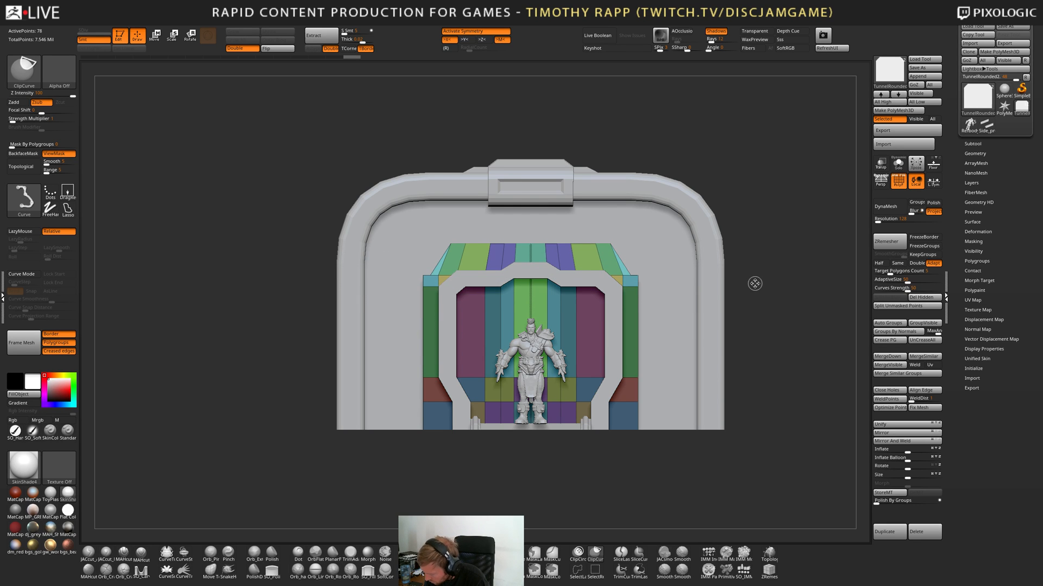
pyautogui.moveTo(298, 293)
pyautogui.keyDown('ctrl'); pyautogui.keyDown('shift'); pyautogui.mouseDown()
pyautogui.moveTo(741, 289)
pyautogui.moveTo(745, 278)
pyautogui.mouseUp(); pyautogui.keyUp('shift'); pyautogui.keyUp('ctrl')
pyautogui.hotkey('ctrl', 'z')
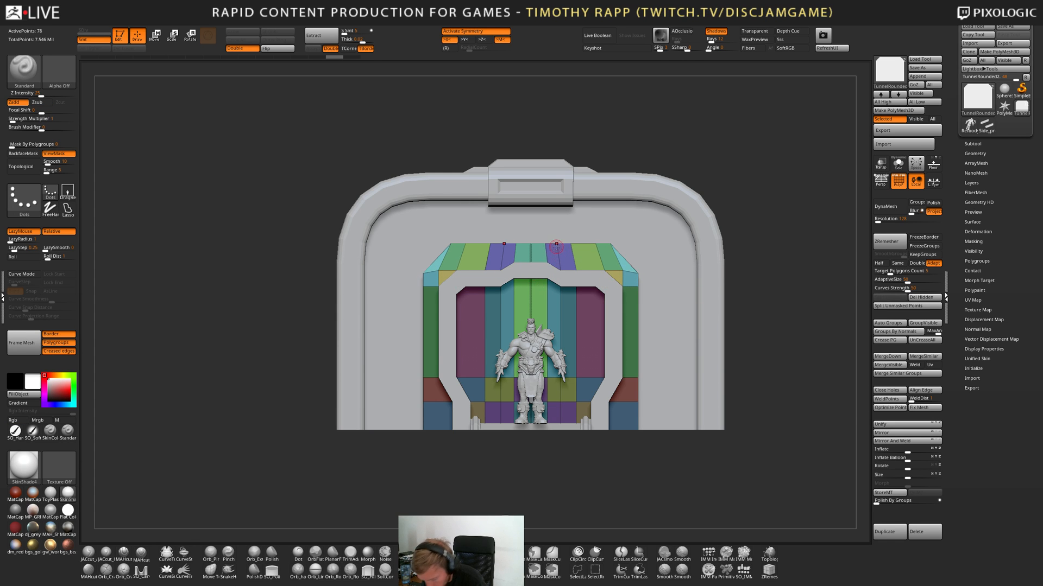
# Isolate the inner panel, retry the horizontal ClipCurve cut at the base of its upper corners, and undo it.
pyautogui.hotkey('shift', 'alt', 's')
pyautogui.moveTo(529, 323); pyautogui.dragTo(660, 285, button='right')
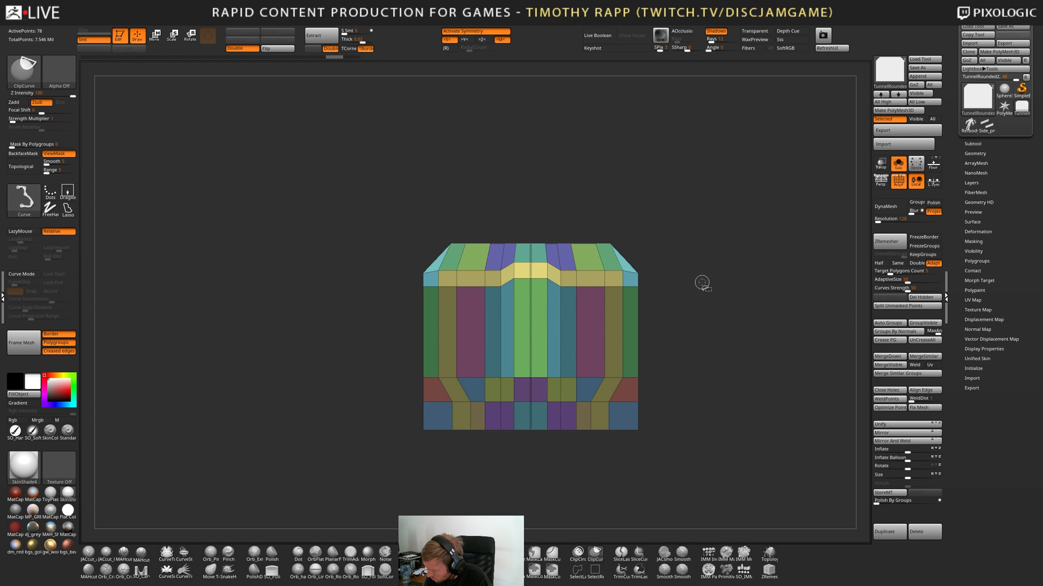
pyautogui.keyDown('ctrl'); pyautogui.keyDown('shift'); pyautogui.moveTo(312, 275); pyautogui.dragTo(739, 275); pyautogui.keyUp('shift'); pyautogui.keyUp('ctrl')
pyautogui.hotkey('ctrl', 'z')
# Inspect the isolated panel's upper corner topology up close and clear the mask.
pyautogui.keyDown('ctrl'); pyautogui.moveTo(442, 284); pyautogui.dragTo(610, 274, button='right'); pyautogui.keyUp('ctrl')
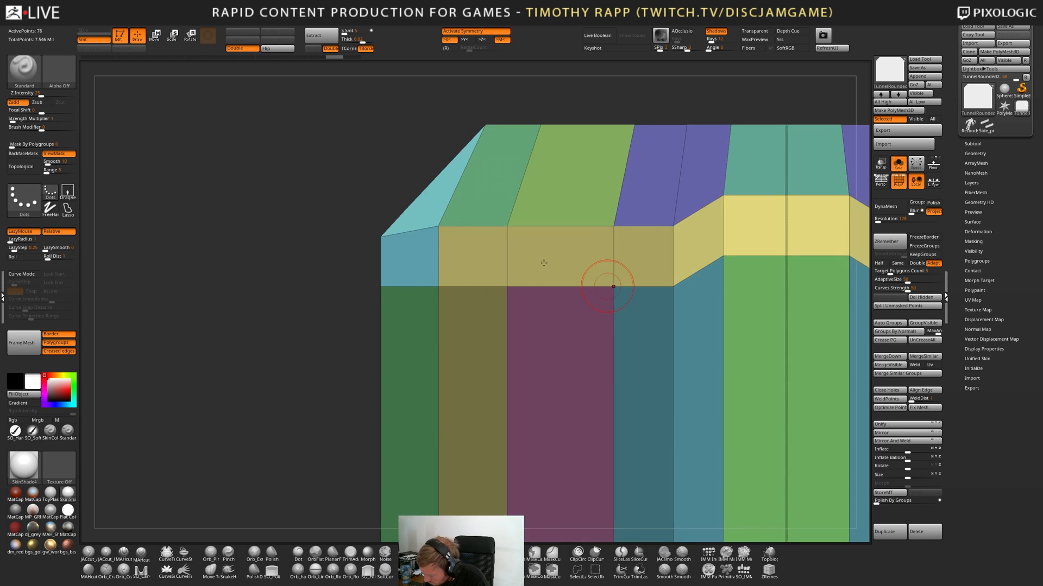
pyautogui.hotkey('shift', 'f')
pyautogui.hotkey('shift', 'f')
pyautogui.keyDown('ctrl'); pyautogui.moveTo(519, 262); pyautogui.dragTo(400, 391, button='right'); pyautogui.keyUp('ctrl')
pyautogui.keyDown('ctrl'); pyautogui.moveTo(397, 395); pyautogui.dragTo(416, 412); pyautogui.keyUp('ctrl')
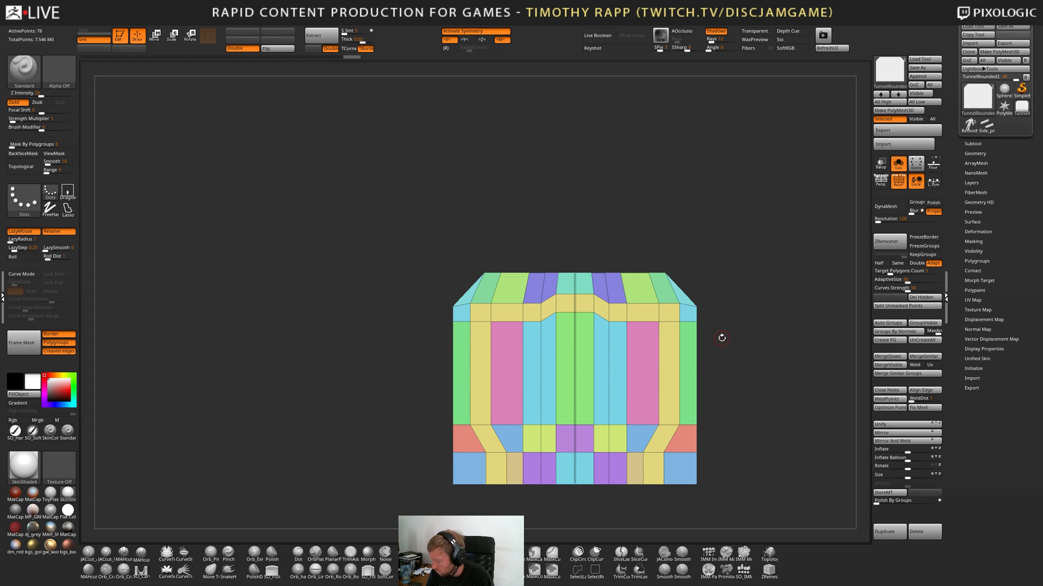
pyautogui.keyDown('ctrl'); pyautogui.moveTo(773, 382); pyautogui.dragTo(758, 388, button='right'); pyautogui.keyUp('ctrl')
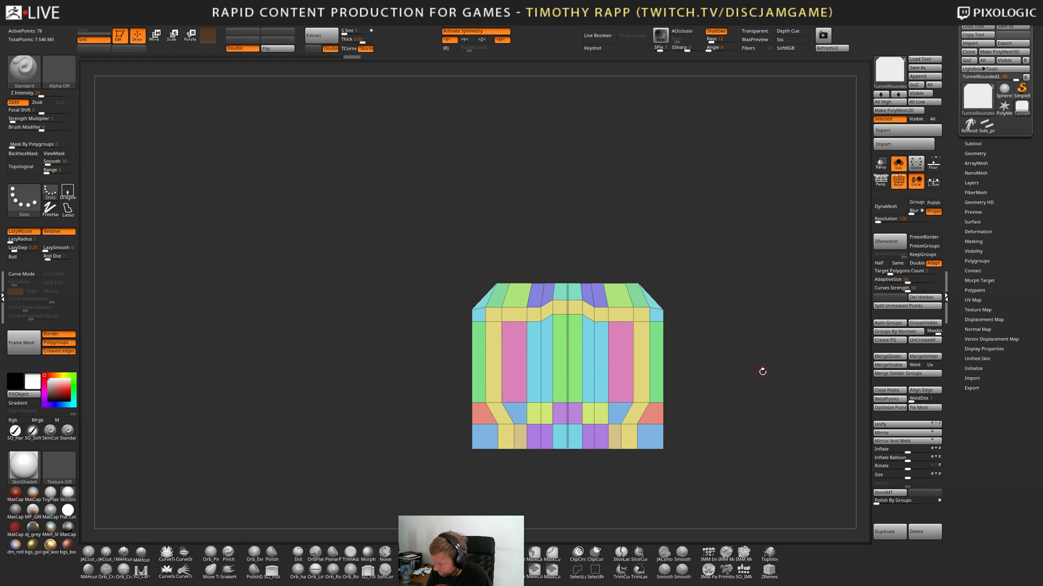
# Show the whole tunnel again without polyframe, view it from the side, and select the chamfered door frame.
pyautogui.hotkey('alt', 's')
pyautogui.hotkey('shift', 'f')
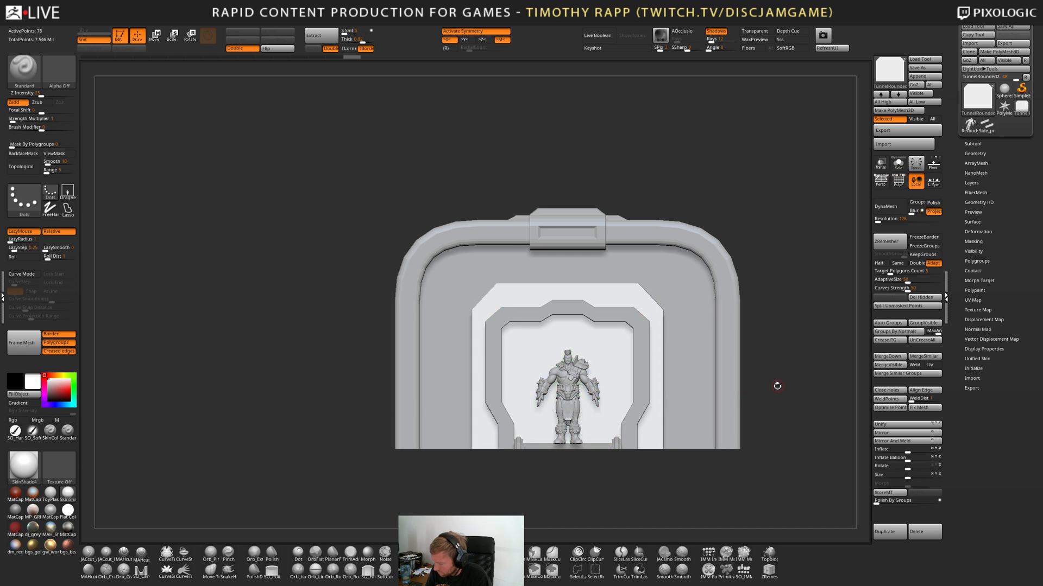
pyautogui.keyDown('ctrl'); pyautogui.moveTo(777, 386); pyautogui.dragTo(725, 385, button='right'); pyautogui.keyUp('ctrl')
pyautogui.keyDown('alt'); pyautogui.moveTo(726, 385); pyautogui.dragTo(689, 392, button='right'); pyautogui.keyUp('alt')
pyautogui.moveTo(688, 392)
pyautogui.mouseDown(button='right')
pyautogui.moveTo(557, 405)
pyautogui.moveTo(579, 389)
pyautogui.moveTo(598, 400)
pyautogui.moveTo(598, 381)
pyautogui.mouseUp(button='right')
pyautogui.click(571, 369)
# Turn on transparency and trim the door frame's depth with a straight vertical ClipCurve cut in side view.
pyautogui.hotkey('alt', 's')
pyautogui.hotkey('alt', 's')
pyautogui.hotkey('alt', 't')
pyautogui.keyDown('ctrl'); pyautogui.keyDown('shift'); pyautogui.moveTo(518, 218); pyautogui.dragTo(511, 507); pyautogui.keyUp('shift'); pyautogui.keyUp('ctrl')
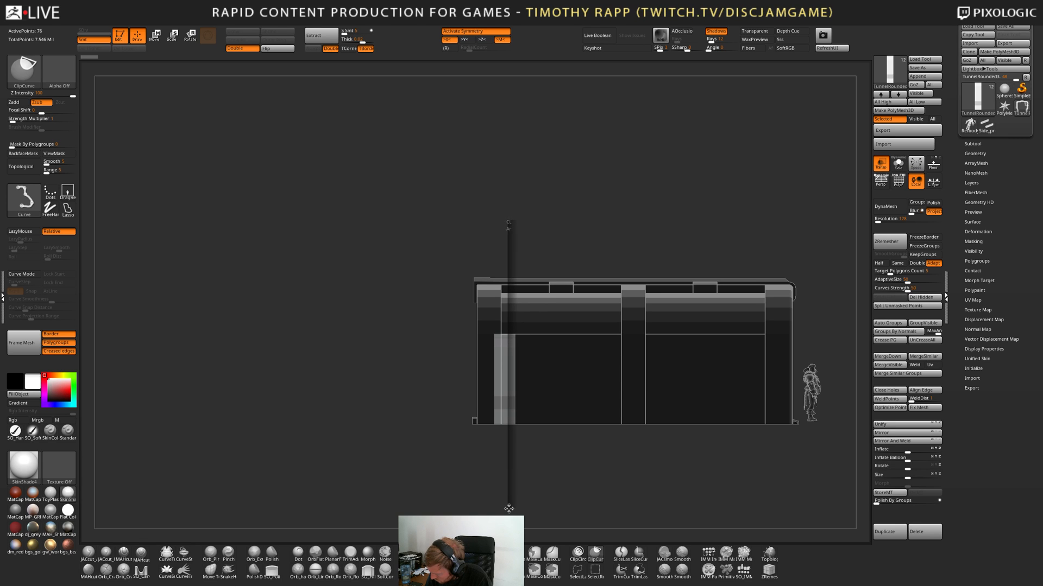
pyautogui.keyDown('ctrl'); pyautogui.keyDown('shift'); pyautogui.moveTo(509, 510); pyautogui.dragTo(509, 508); pyautogui.keyUp('shift'); pyautogui.keyUp('ctrl')
# Examine the trimmed door frame on its own from the front with polyframe, and in place inside the transparent tunnel.
pyautogui.moveTo(646, 358); pyautogui.dragTo(577, 376, button='right')
pyautogui.hotkey('alt', 's')
pyautogui.keyDown('shift'); pyautogui.moveTo(599, 432); pyautogui.dragTo(607, 418, button='right'); pyautogui.keyUp('shift')
pyautogui.hotkey('shift', 'f')
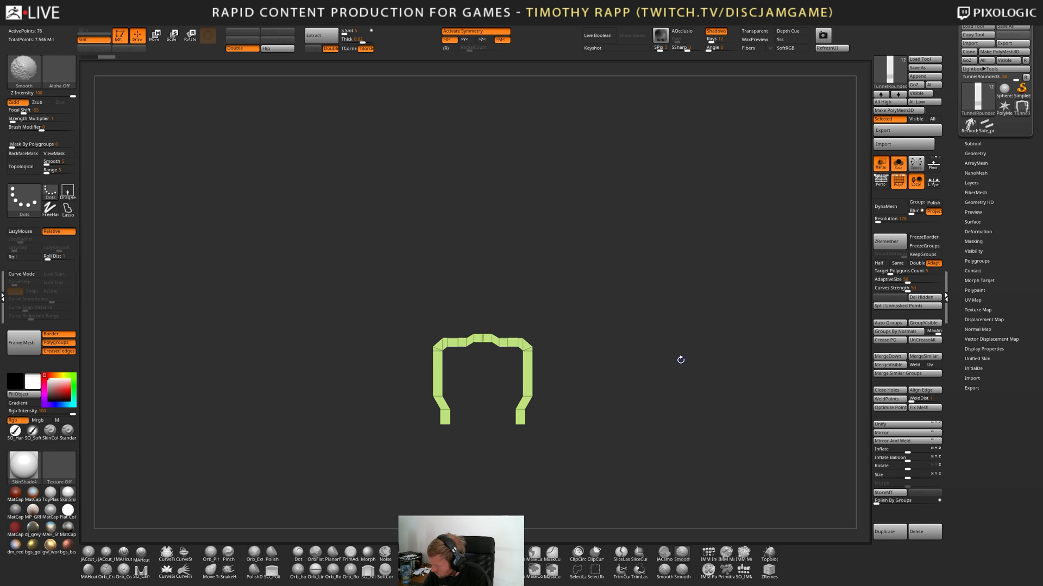
pyautogui.hotkey('shift', 'f')
pyautogui.click(898, 163)
pyautogui.click(880, 164)
pyautogui.moveTo(600, 390); pyautogui.dragTo(568, 403)
pyautogui.click(880, 163)
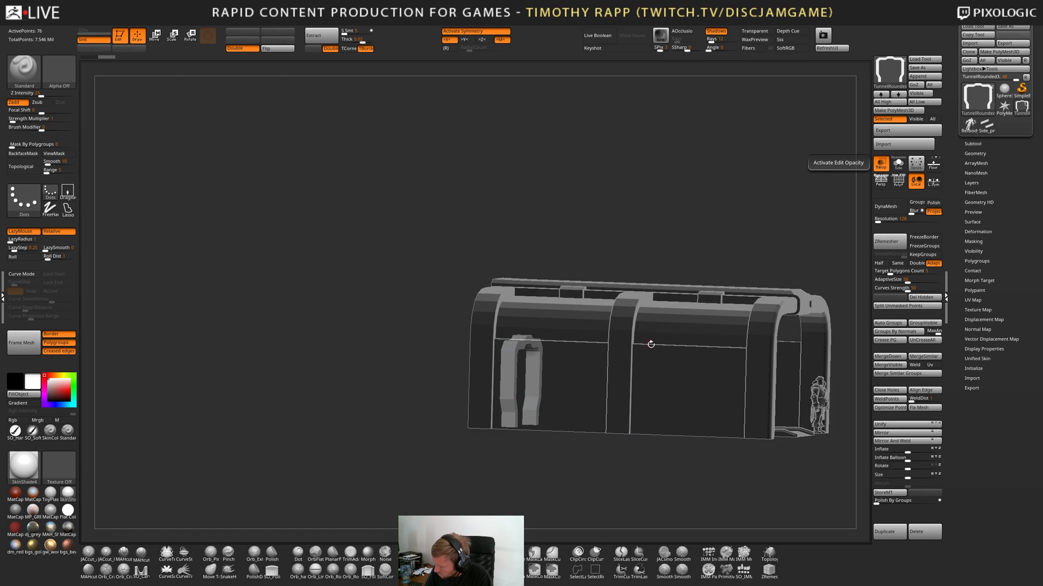
# Trim the door frame thinner with a second vertical ClipCurve cut in side view, check the result, and turn off transparency.
pyautogui.keyDown('shift'); pyautogui.moveTo(649, 344); pyautogui.dragTo(673, 360, button='right'); pyautogui.keyUp('shift')
pyautogui.moveTo(673, 360)
pyautogui.keyDown('ctrl'); pyautogui.mouseDown(button='right')
pyautogui.moveTo(696, 377)
pyautogui.moveTo(600, 278)
pyautogui.moveTo(544, 292)
pyautogui.mouseUp(button='right'); pyautogui.keyUp('ctrl')
pyautogui.moveTo(524, 99)
pyautogui.keyDown('ctrl'); pyautogui.keyDown('shift'); pyautogui.mouseDown()
pyautogui.moveTo(524, 493)
pyautogui.moveTo(496, 524)
pyautogui.mouseUp(); pyautogui.keyUp('shift'); pyautogui.keyUp('ctrl')
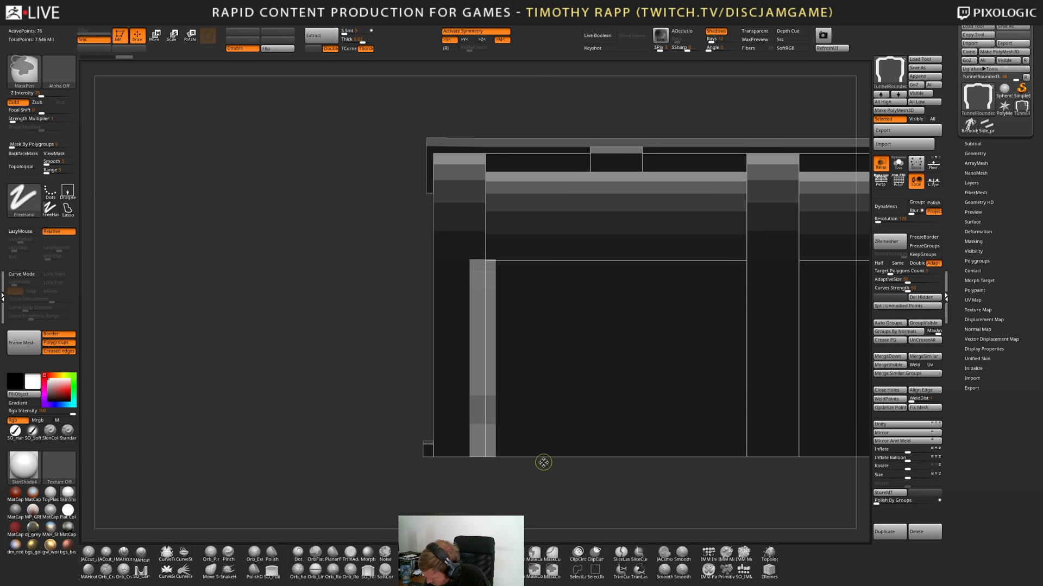
pyautogui.moveTo(543, 462); pyautogui.dragTo(596, 423, button='right')
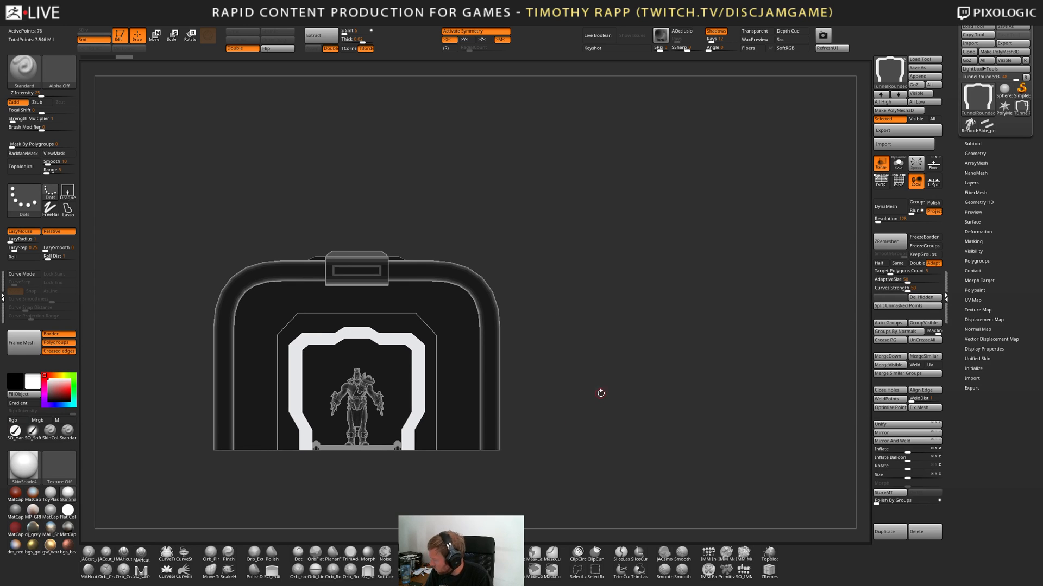
pyautogui.moveTo(405, 438); pyautogui.dragTo(424, 438, button='right')
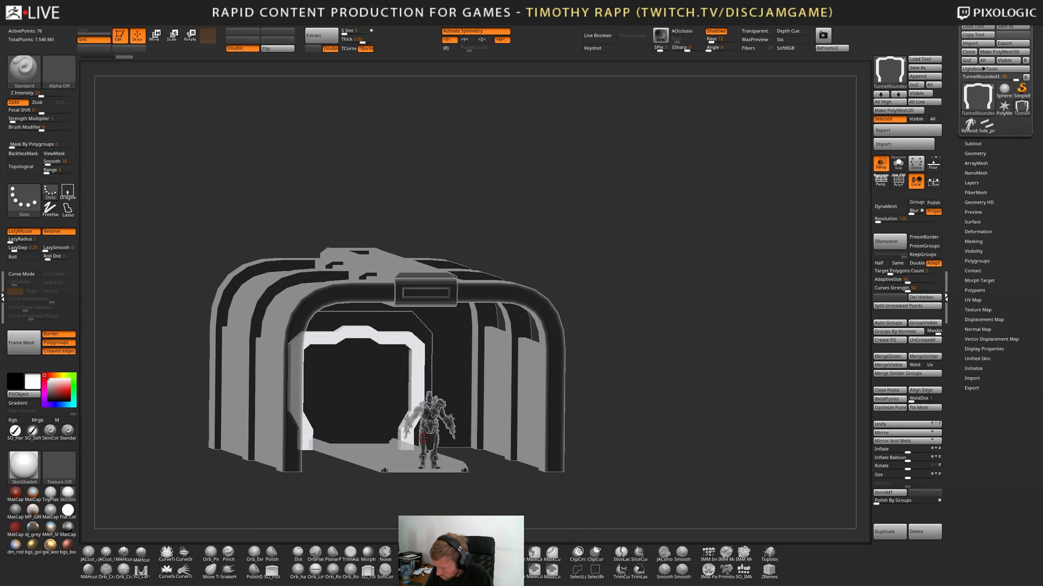
pyautogui.moveTo(461, 470); pyautogui.dragTo(516, 437, button='right')
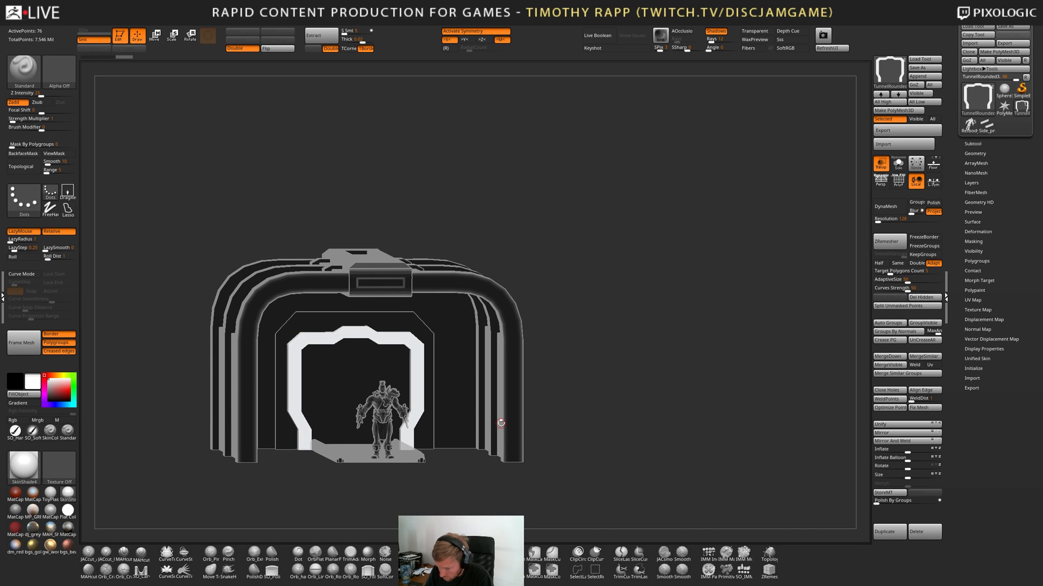
pyautogui.hotkey('alt', 's')
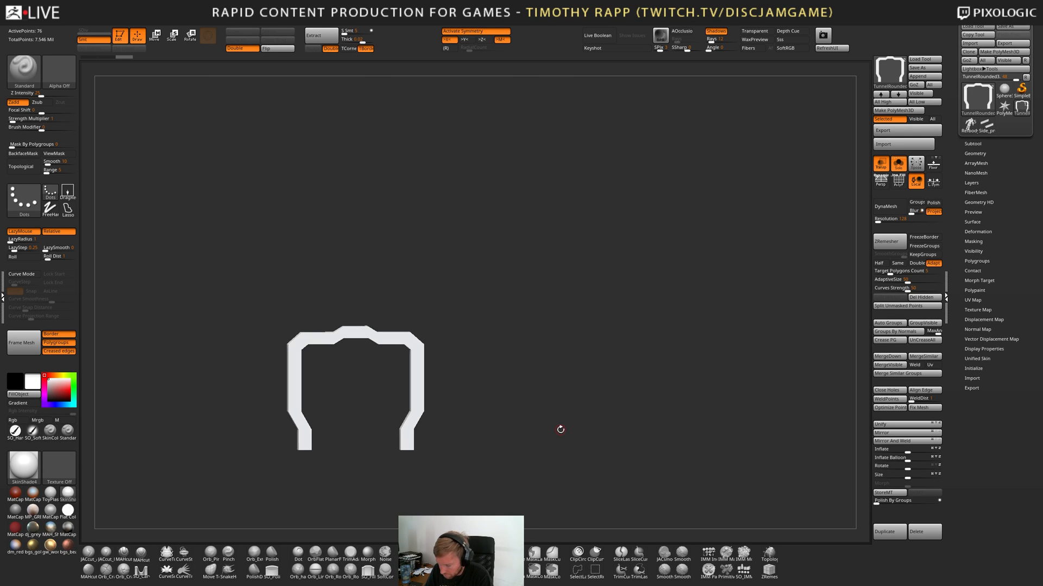
pyautogui.hotkey('alt', 's')
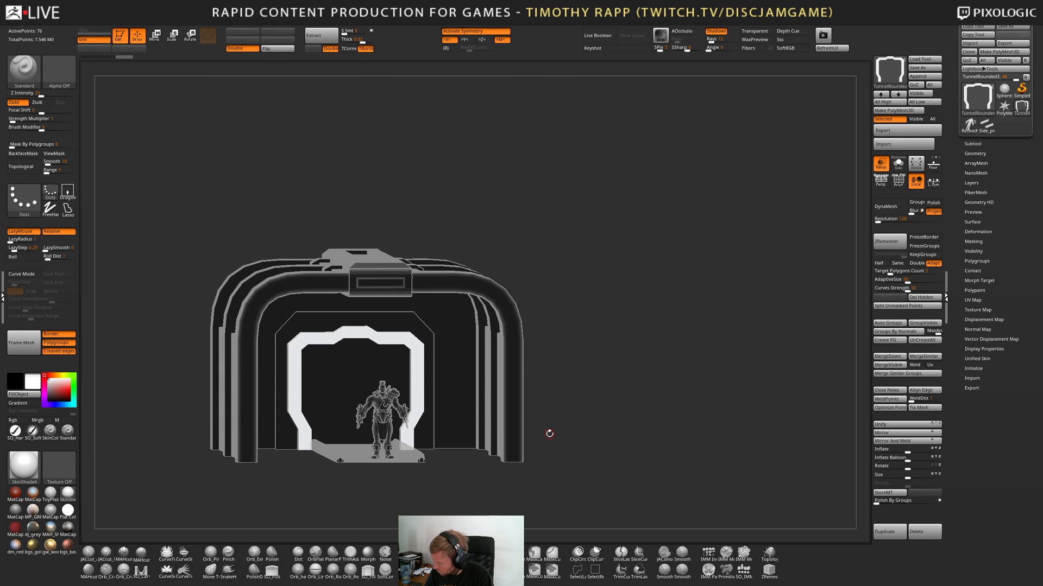
pyautogui.click(881, 164)
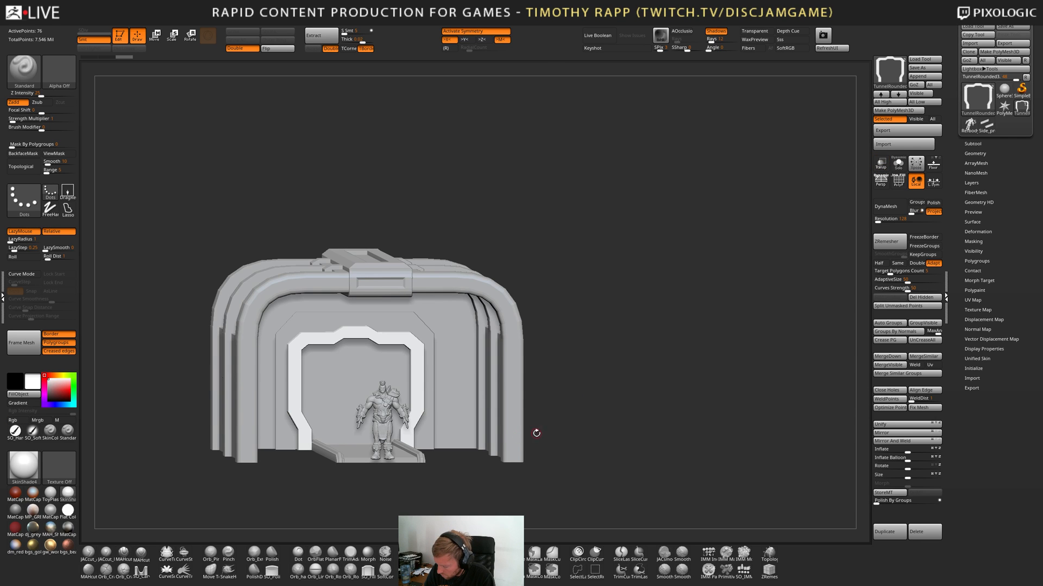
# Select the inner panel behind the frame, place the tunnel in three-quarter view on the upper canvas, and snapshot it.
pyautogui.keyDown('alt'); pyautogui.click(428, 437); pyautogui.keyUp('alt')
pyautogui.keyDown('alt'); pyautogui.moveTo(545, 418); pyautogui.dragTo(530, 427); pyautogui.keyUp('alt')
pyautogui.moveTo(527, 427); pyautogui.dragTo(577, 322)
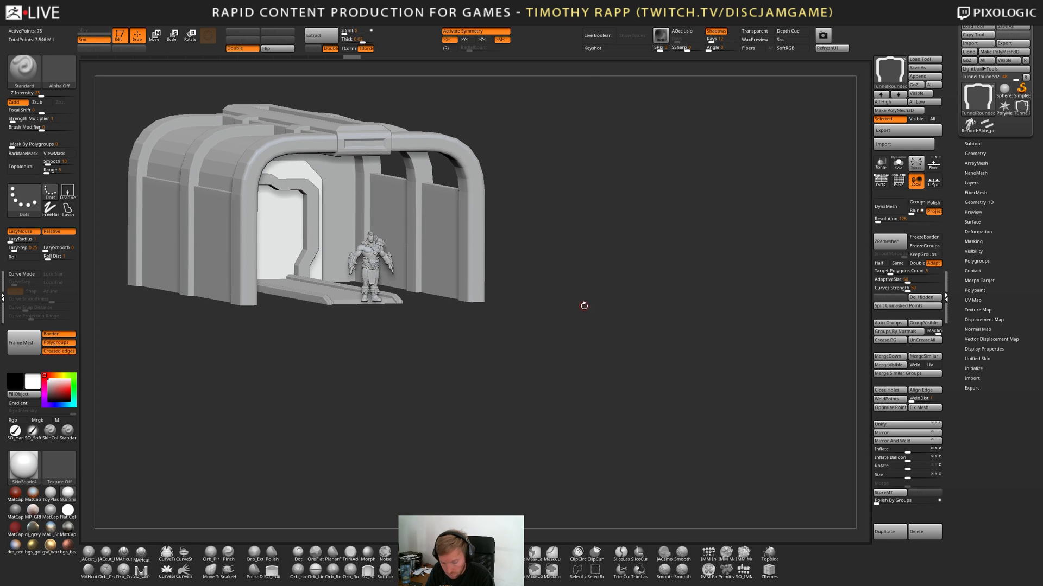
pyautogui.click(823, 36)
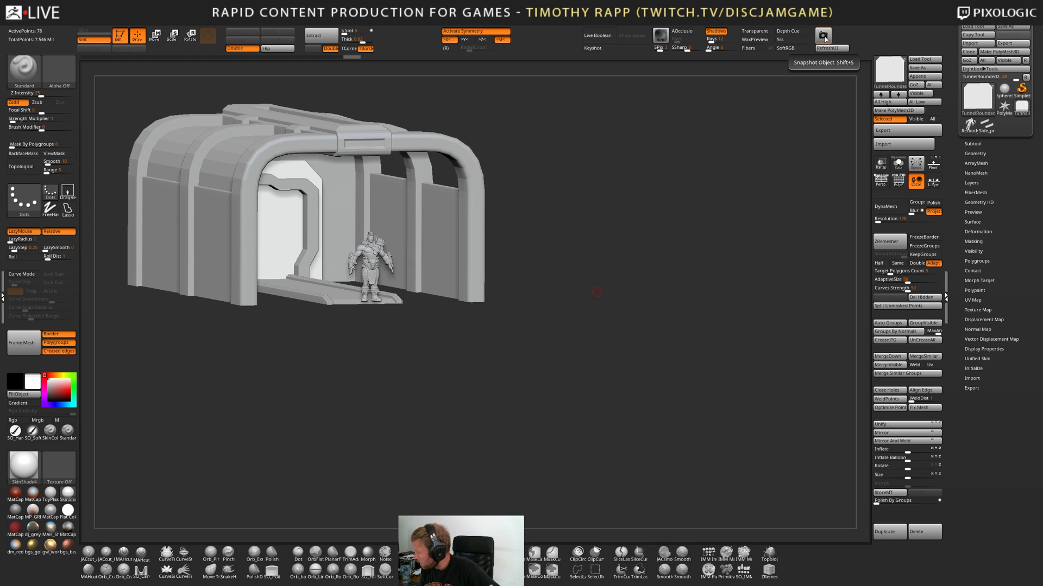
# Switch to the Refbody tool and place its wall section in straight front view on the canvas below the tunnel.
pyautogui.moveTo(987, 130)
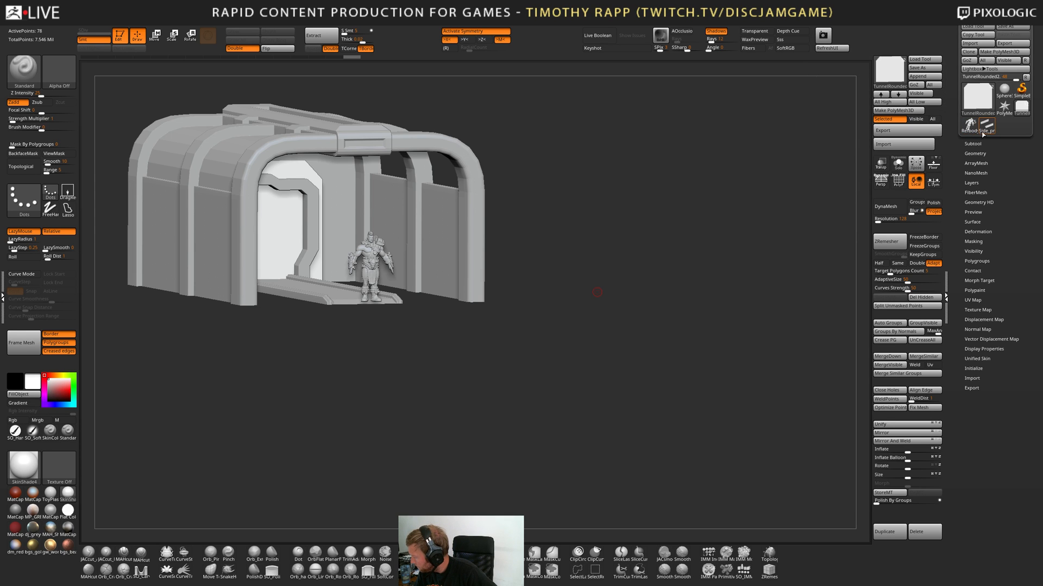
pyautogui.click(969, 126)
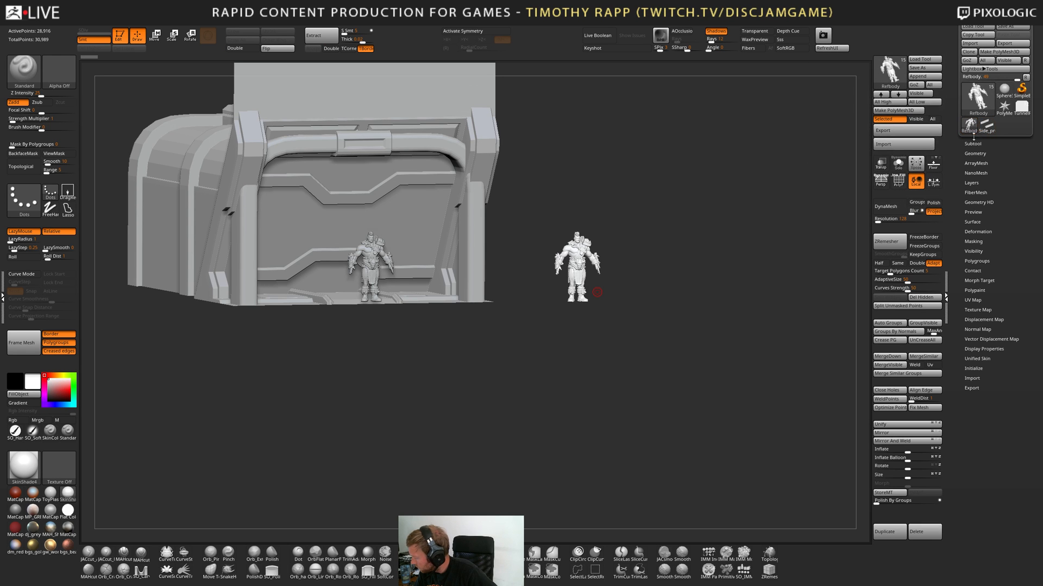
pyautogui.moveTo(591, 351); pyautogui.dragTo(500, 435)
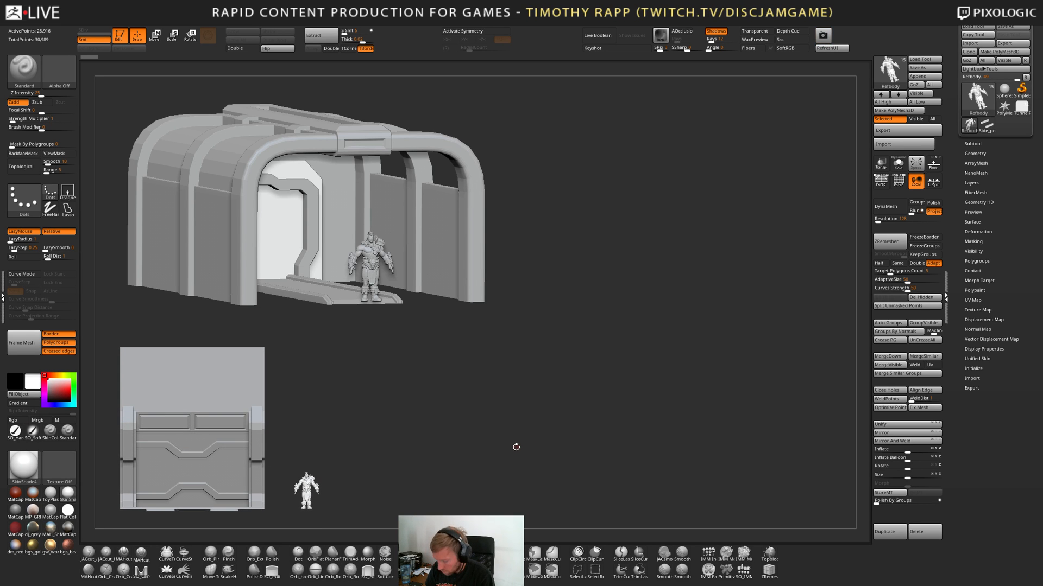
# Select the Angled_wall subtool, snapshot the front view of the wall, and place an angled view of it beside the snapshot.
pyautogui.keyDown('alt'); pyautogui.click(230, 476); pyautogui.keyUp('alt')
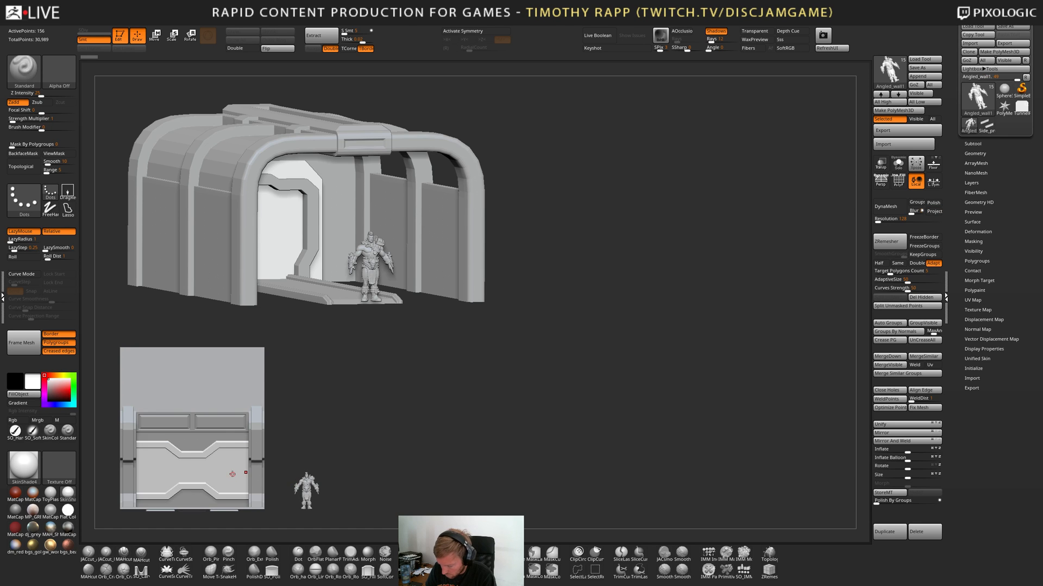
pyautogui.keyDown('alt'); pyautogui.click(204, 498); pyautogui.keyUp('alt')
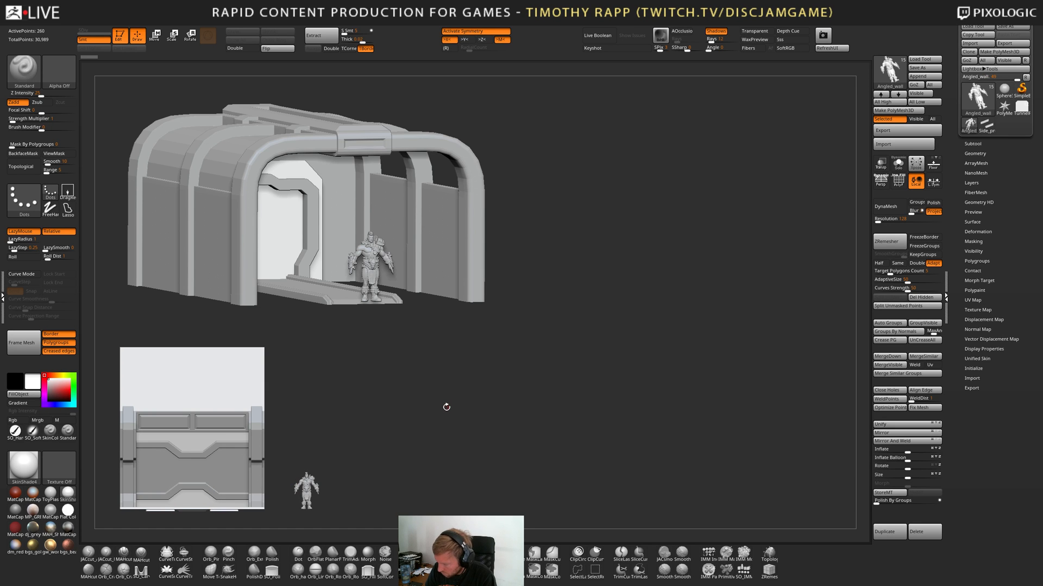
pyautogui.hotkey('shift', 's')
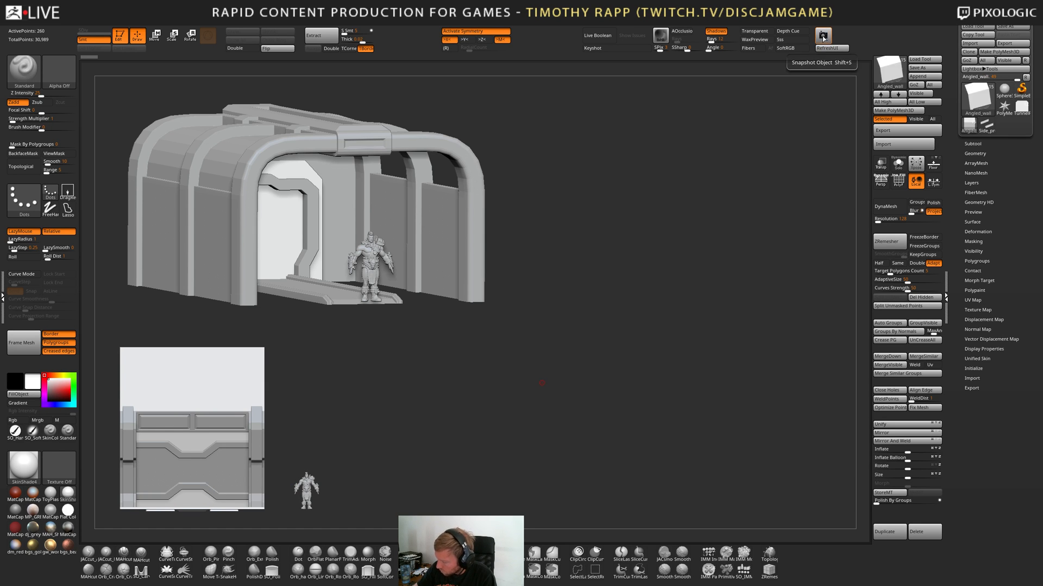
pyautogui.keyDown('alt'); pyautogui.moveTo(514, 439); pyautogui.dragTo(644, 414); pyautogui.keyUp('alt')
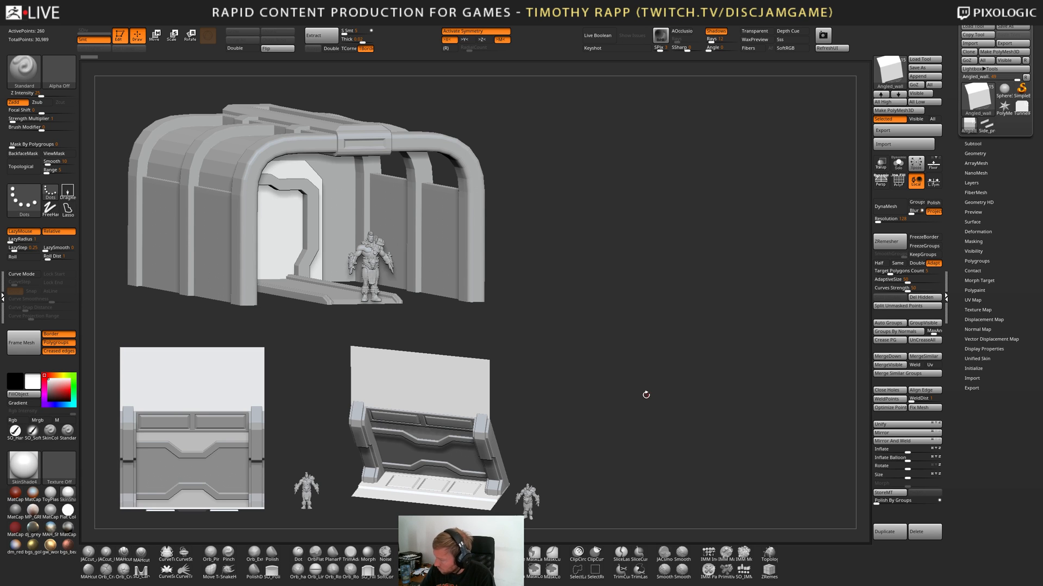